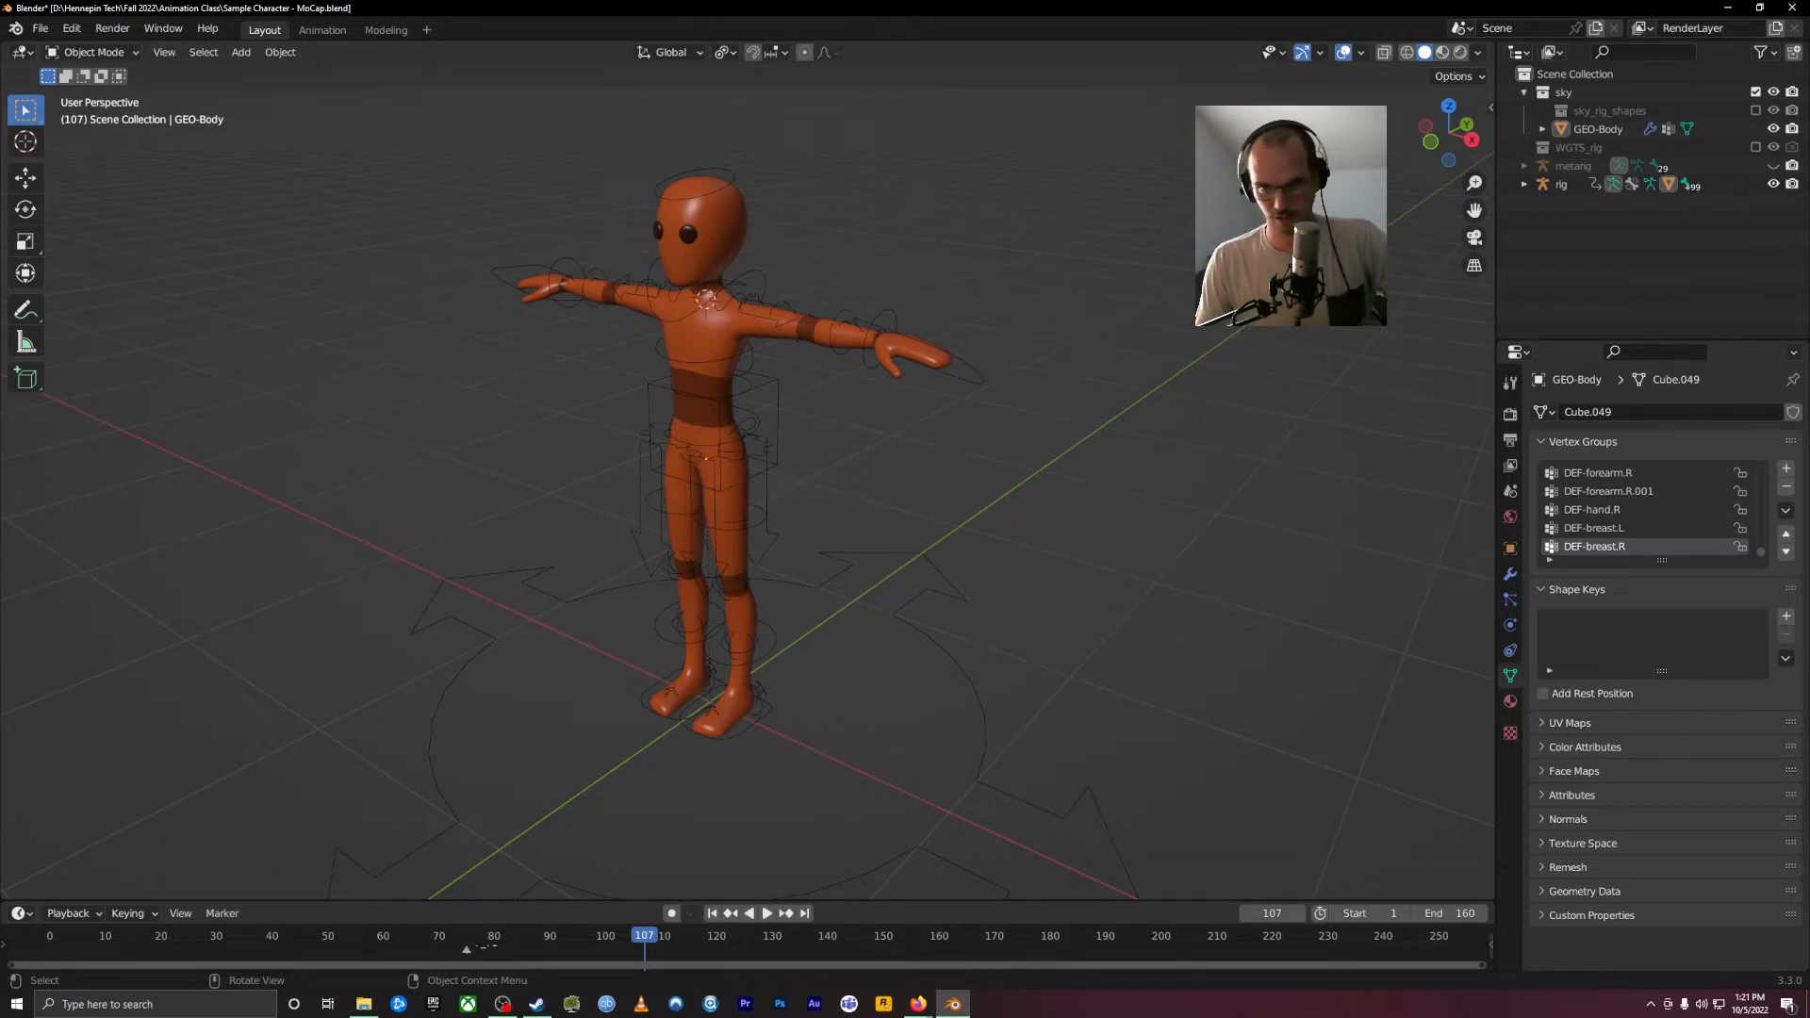
Step: Import the motion capture file 0008_ChaCha001.bvh at the default scale
middle_drag(304, 525, 371, 613)
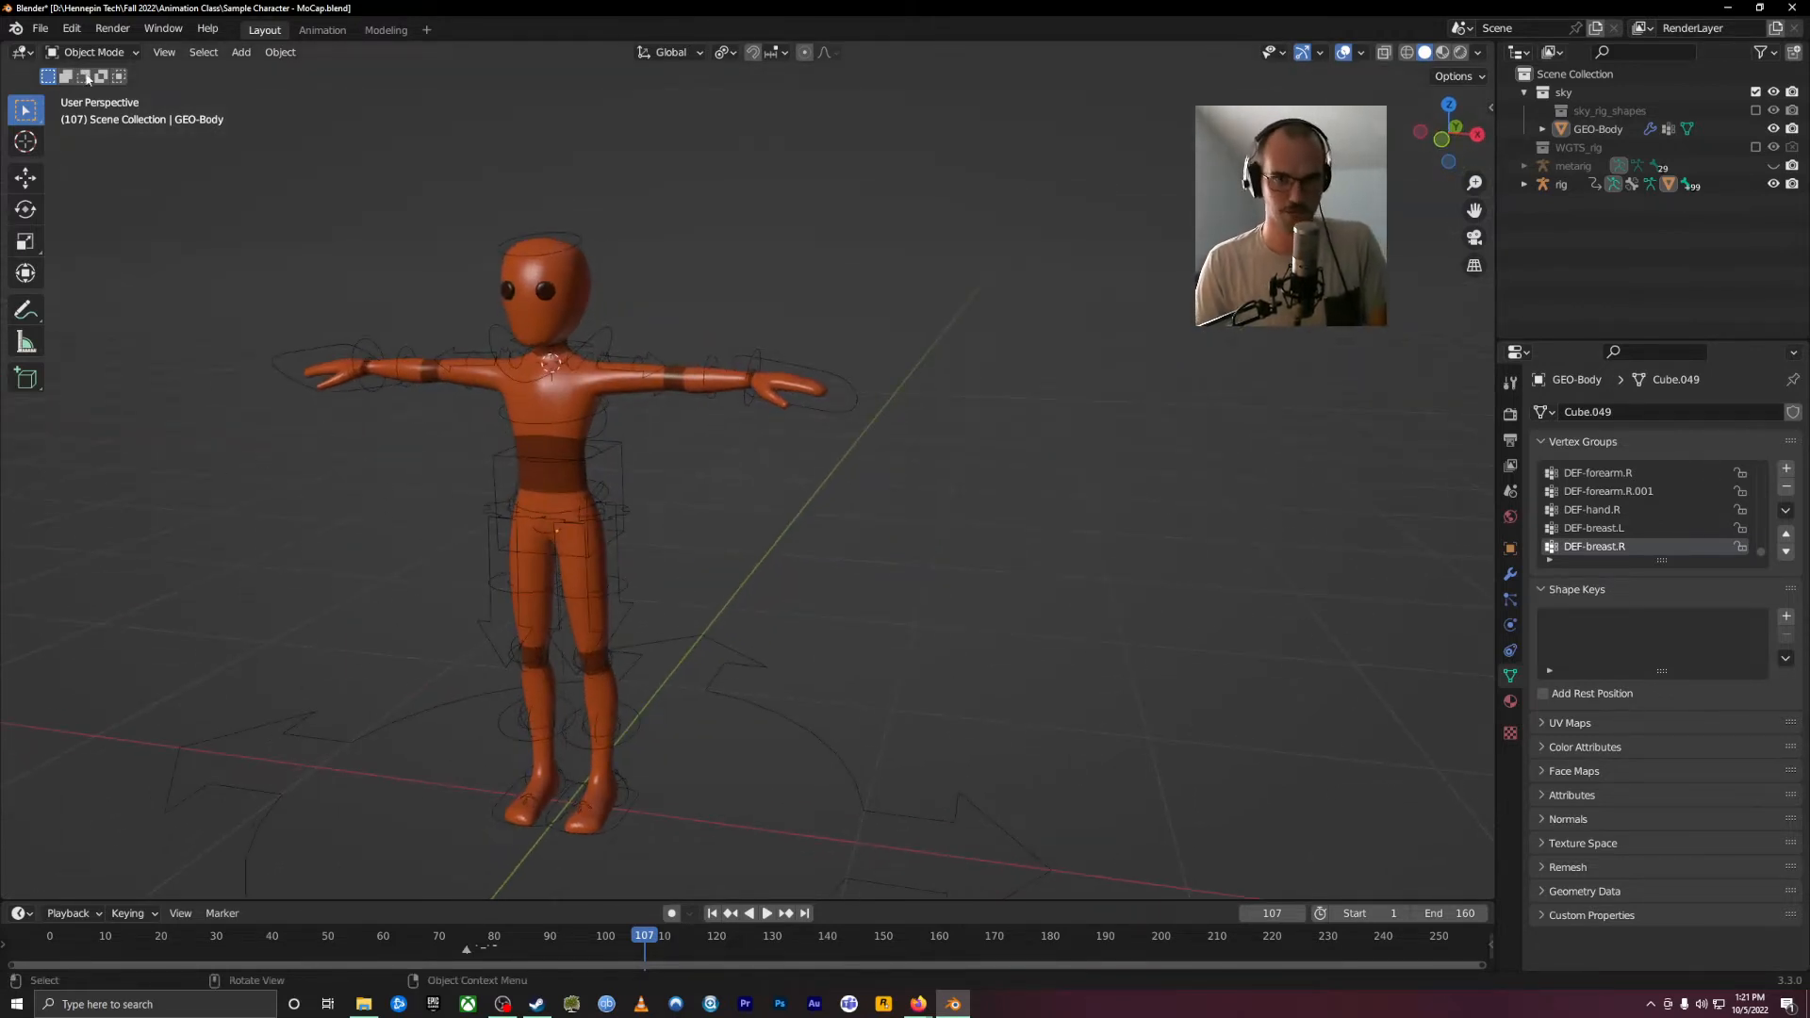
click(40, 29)
mouse_move(102, 297)
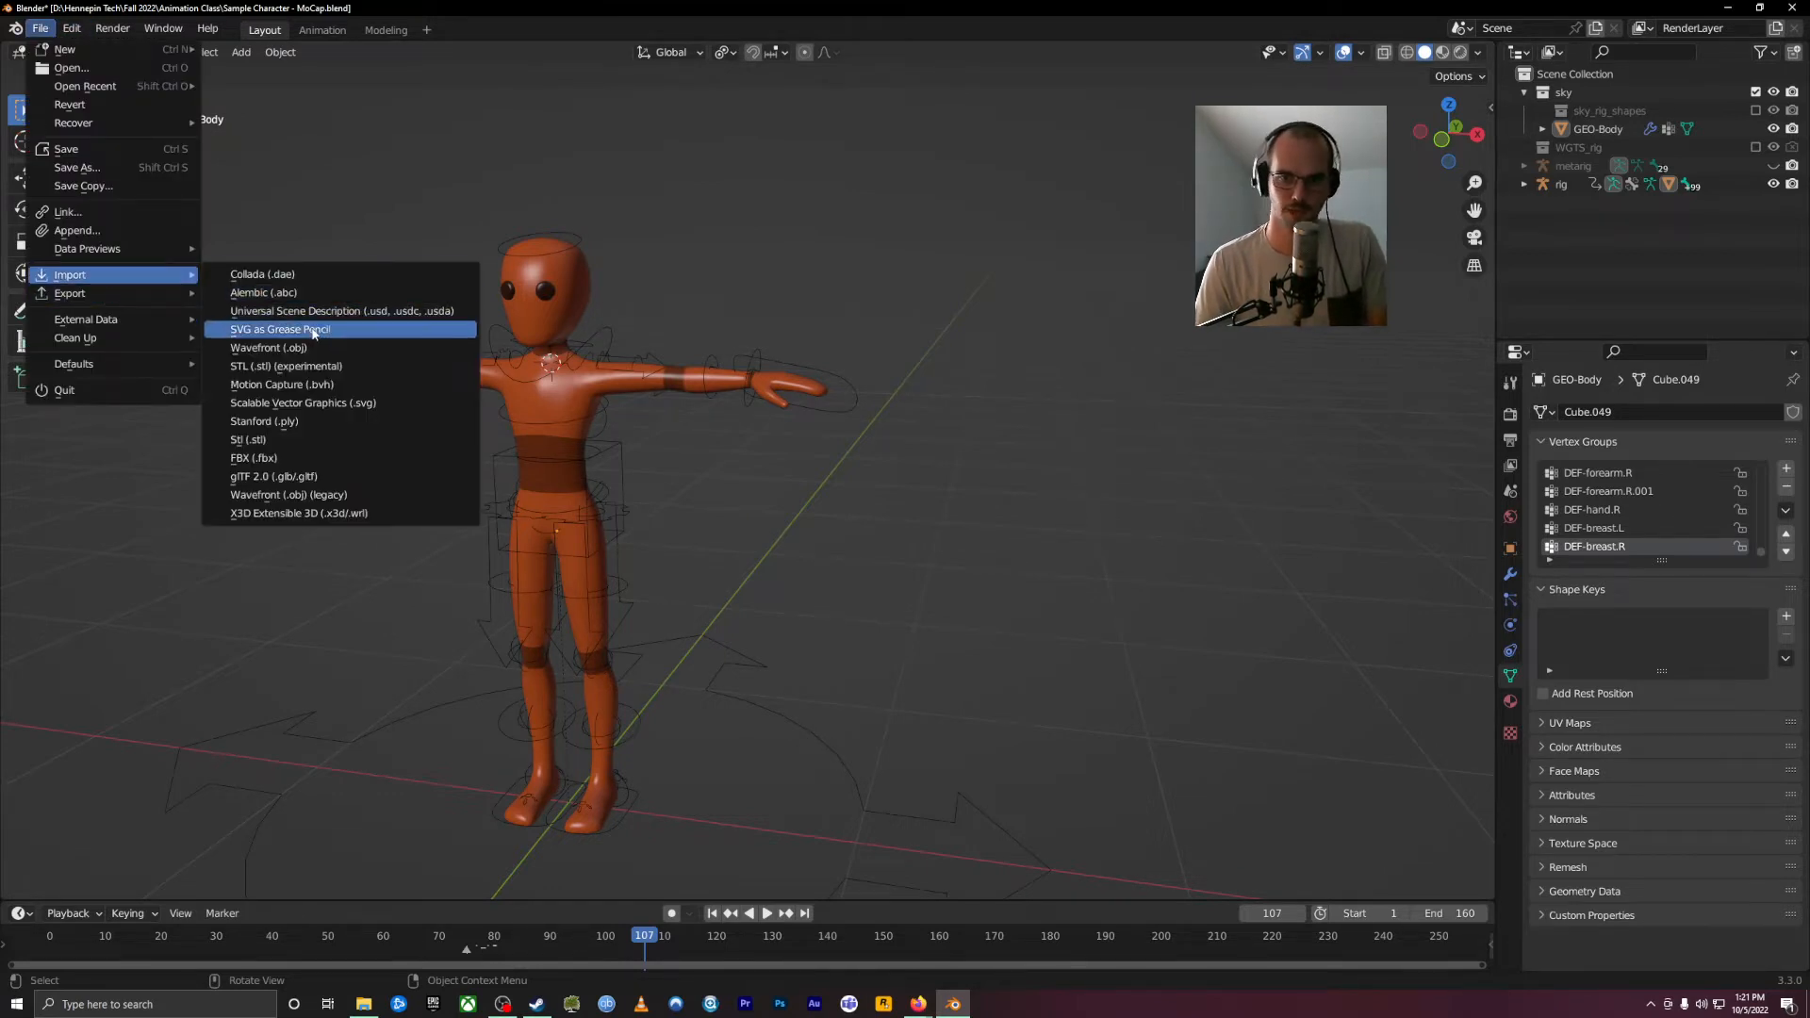
click(351, 394)
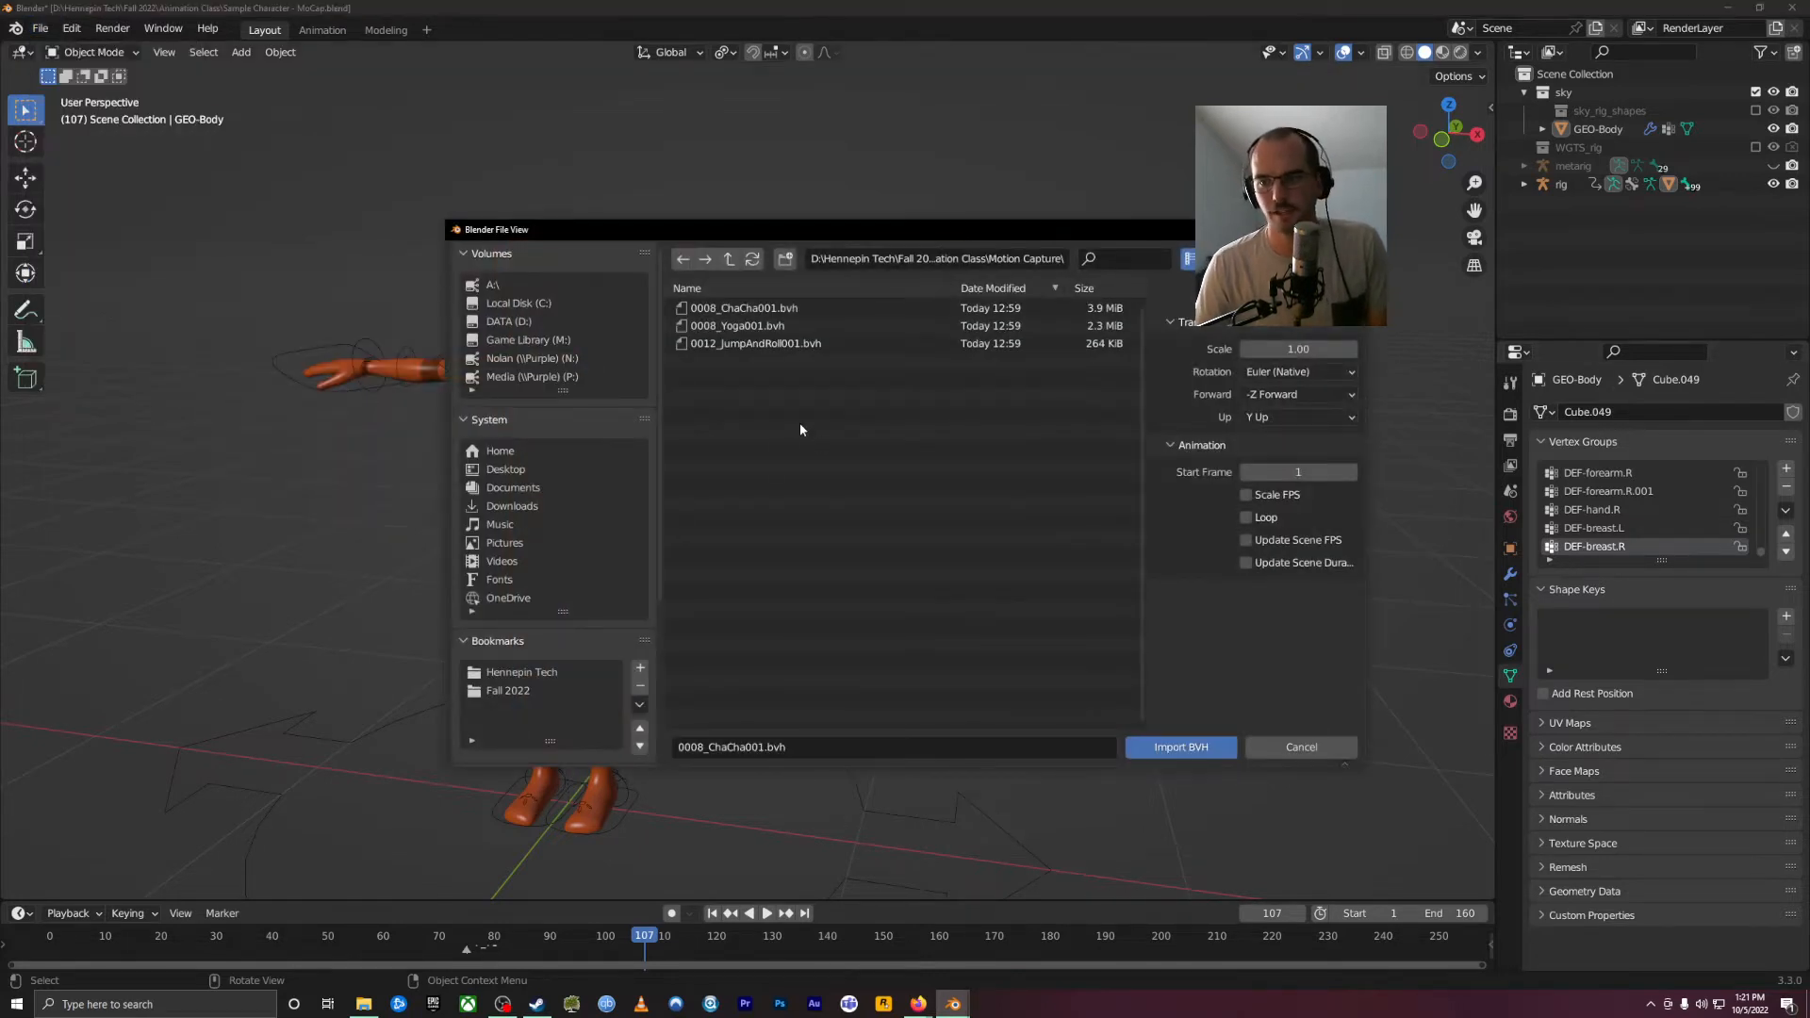
click(857, 345)
click(838, 329)
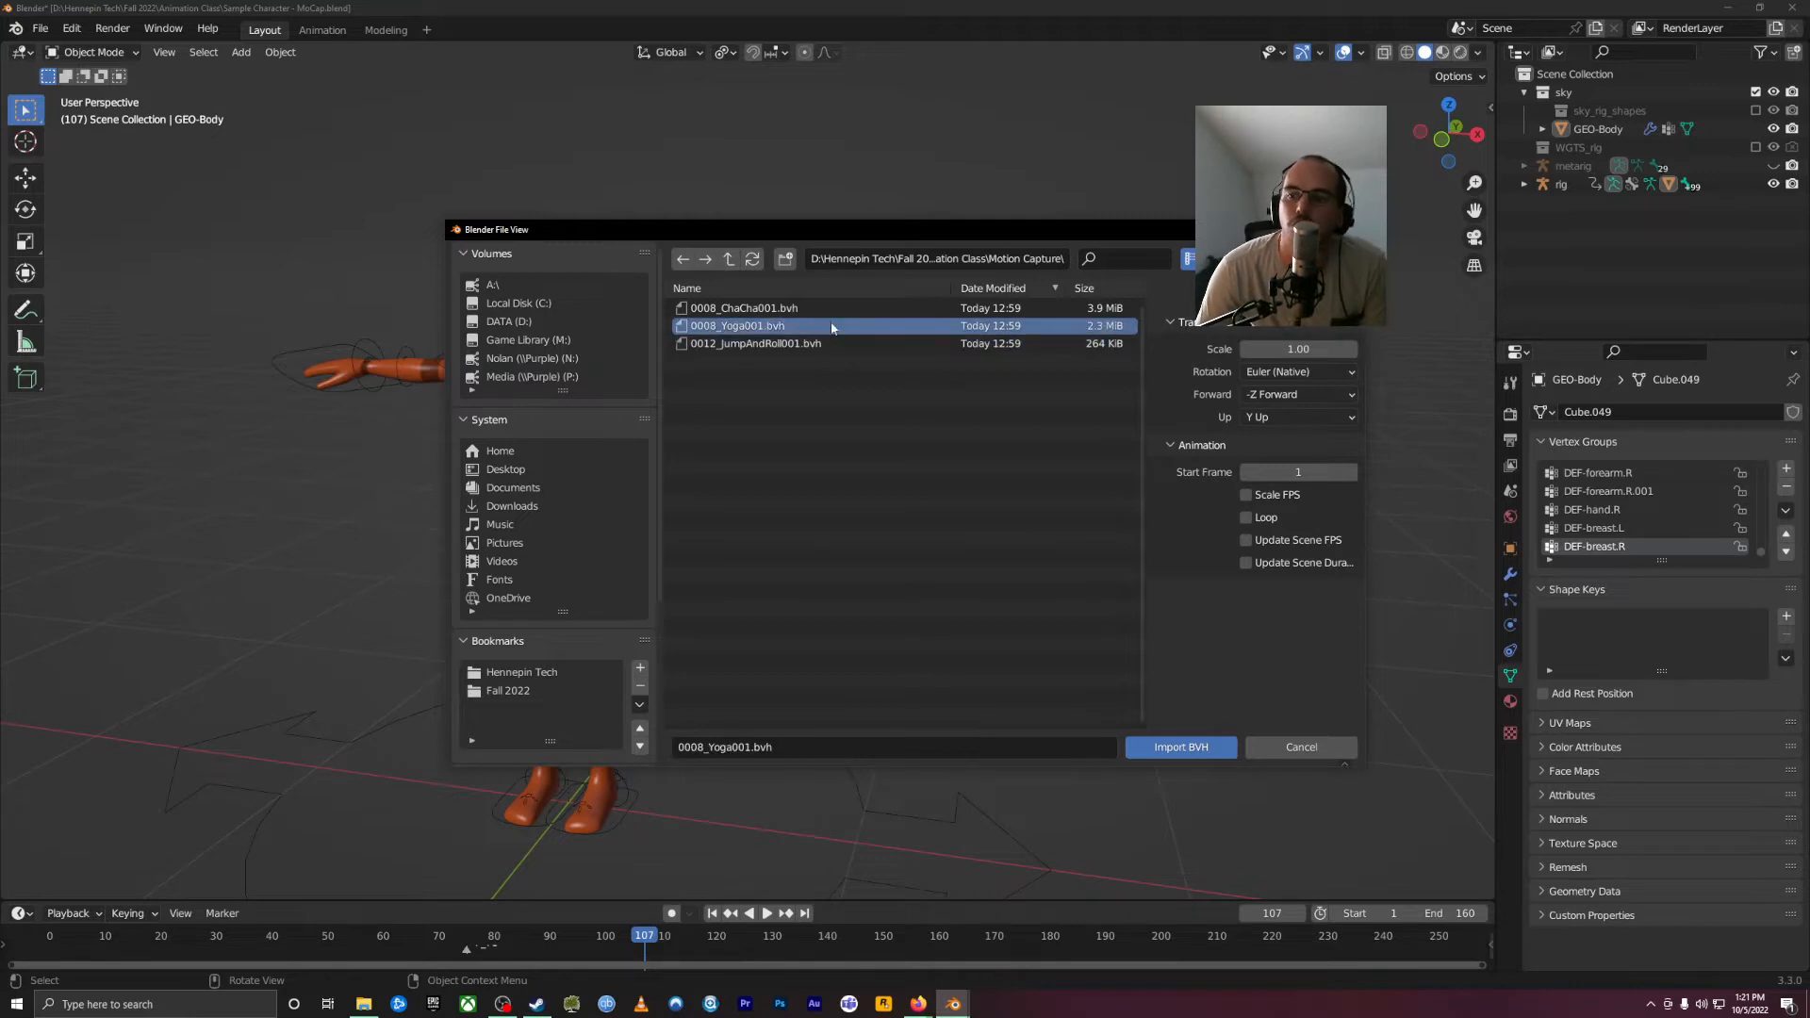
click(826, 311)
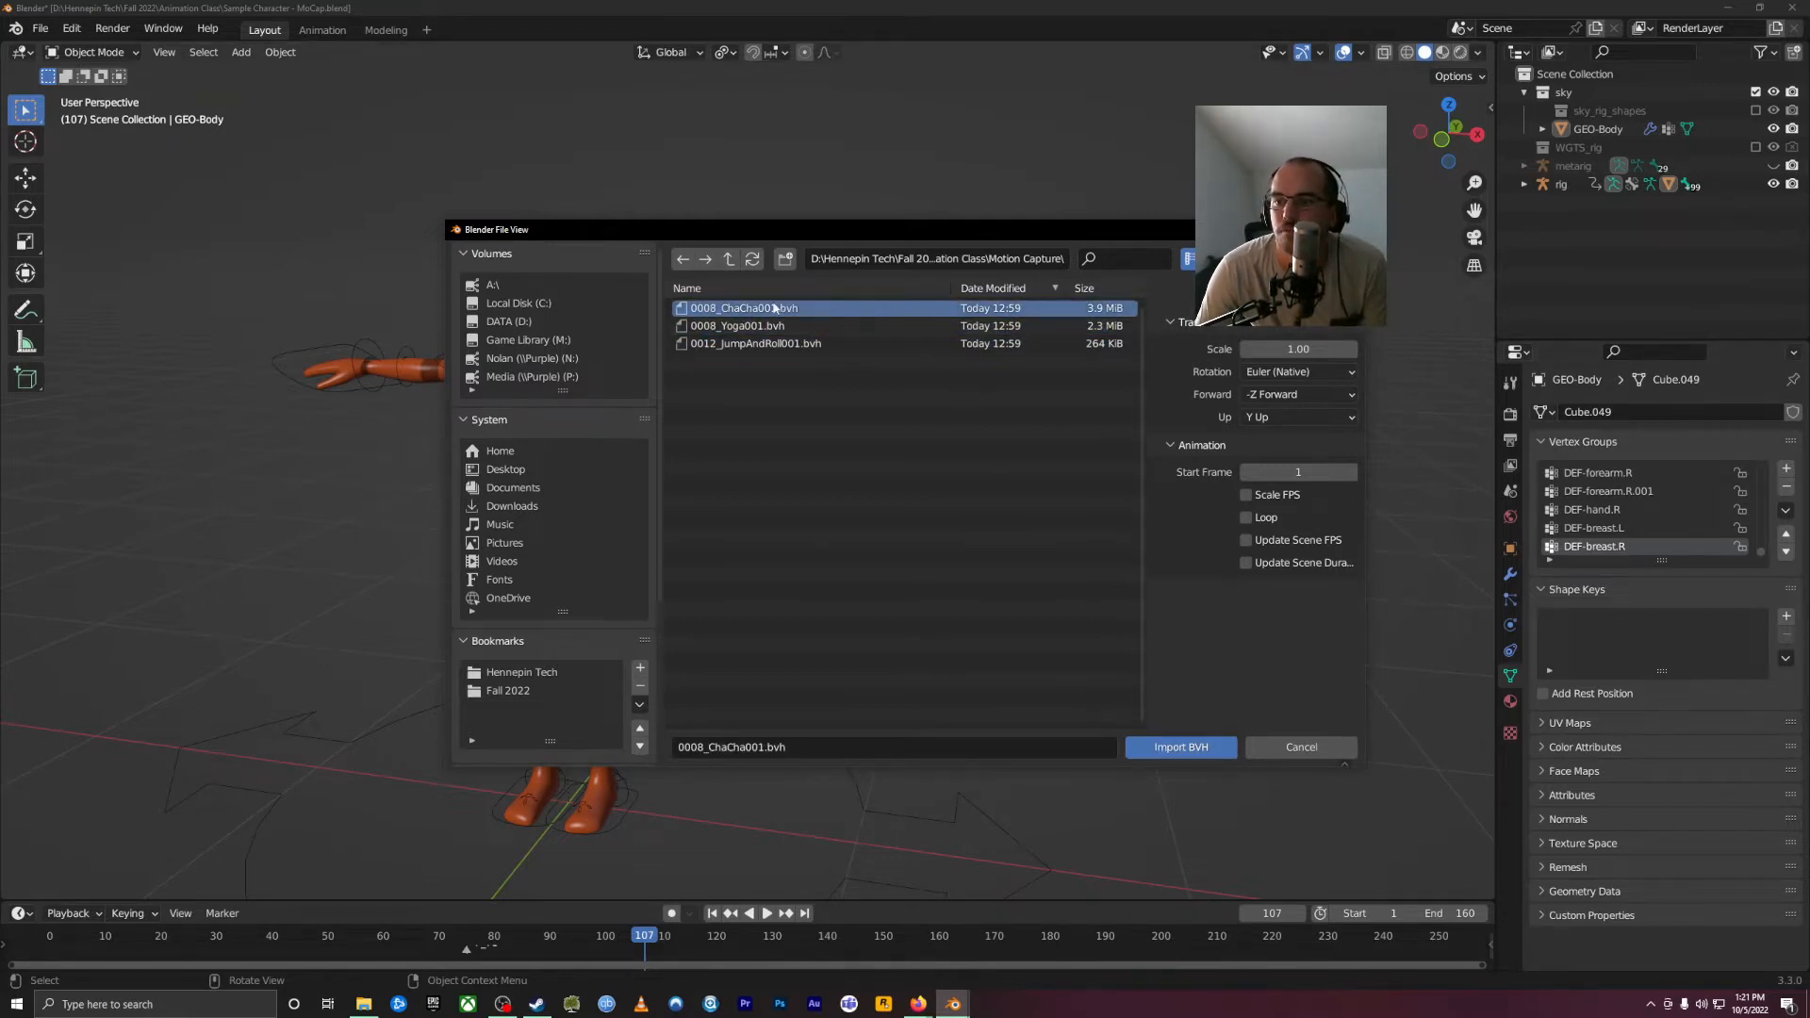
click(1184, 748)
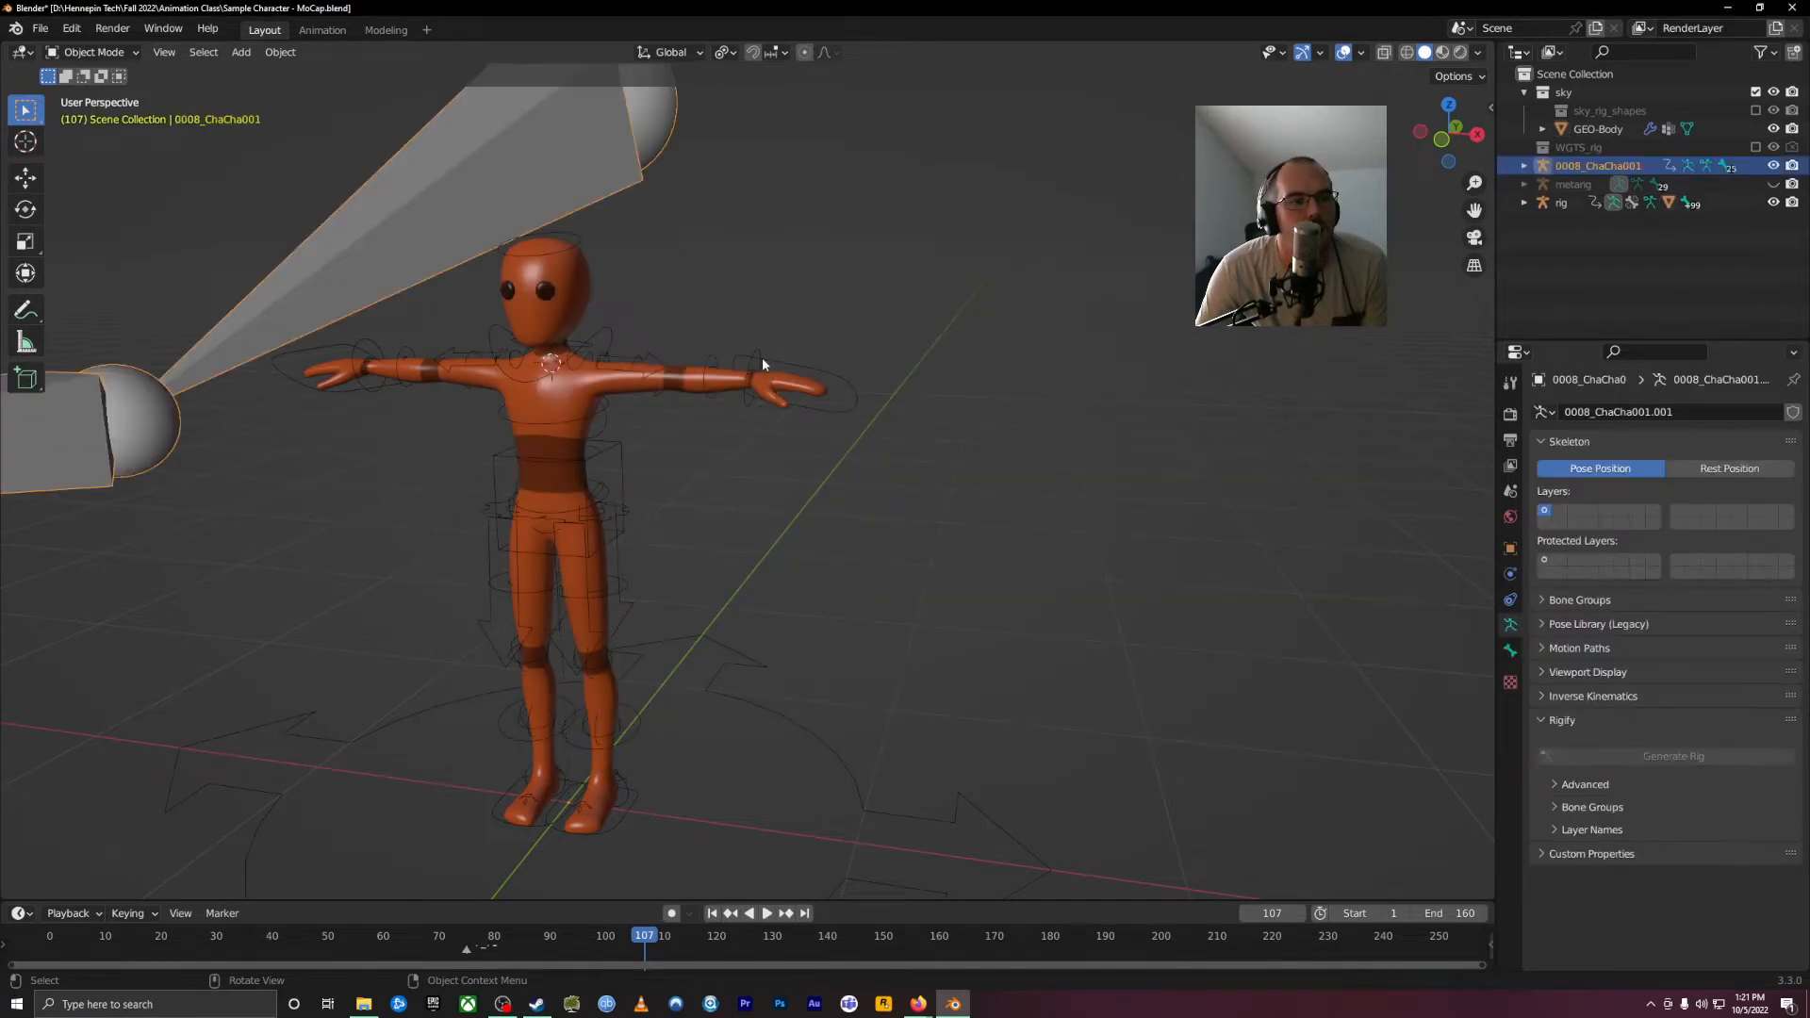
Step: Play the imported ChaCha armature's animation from the first frame to examine its size and motion
scroll(377, 306, down, 10)
middle_drag(846, 429, 754, 546)
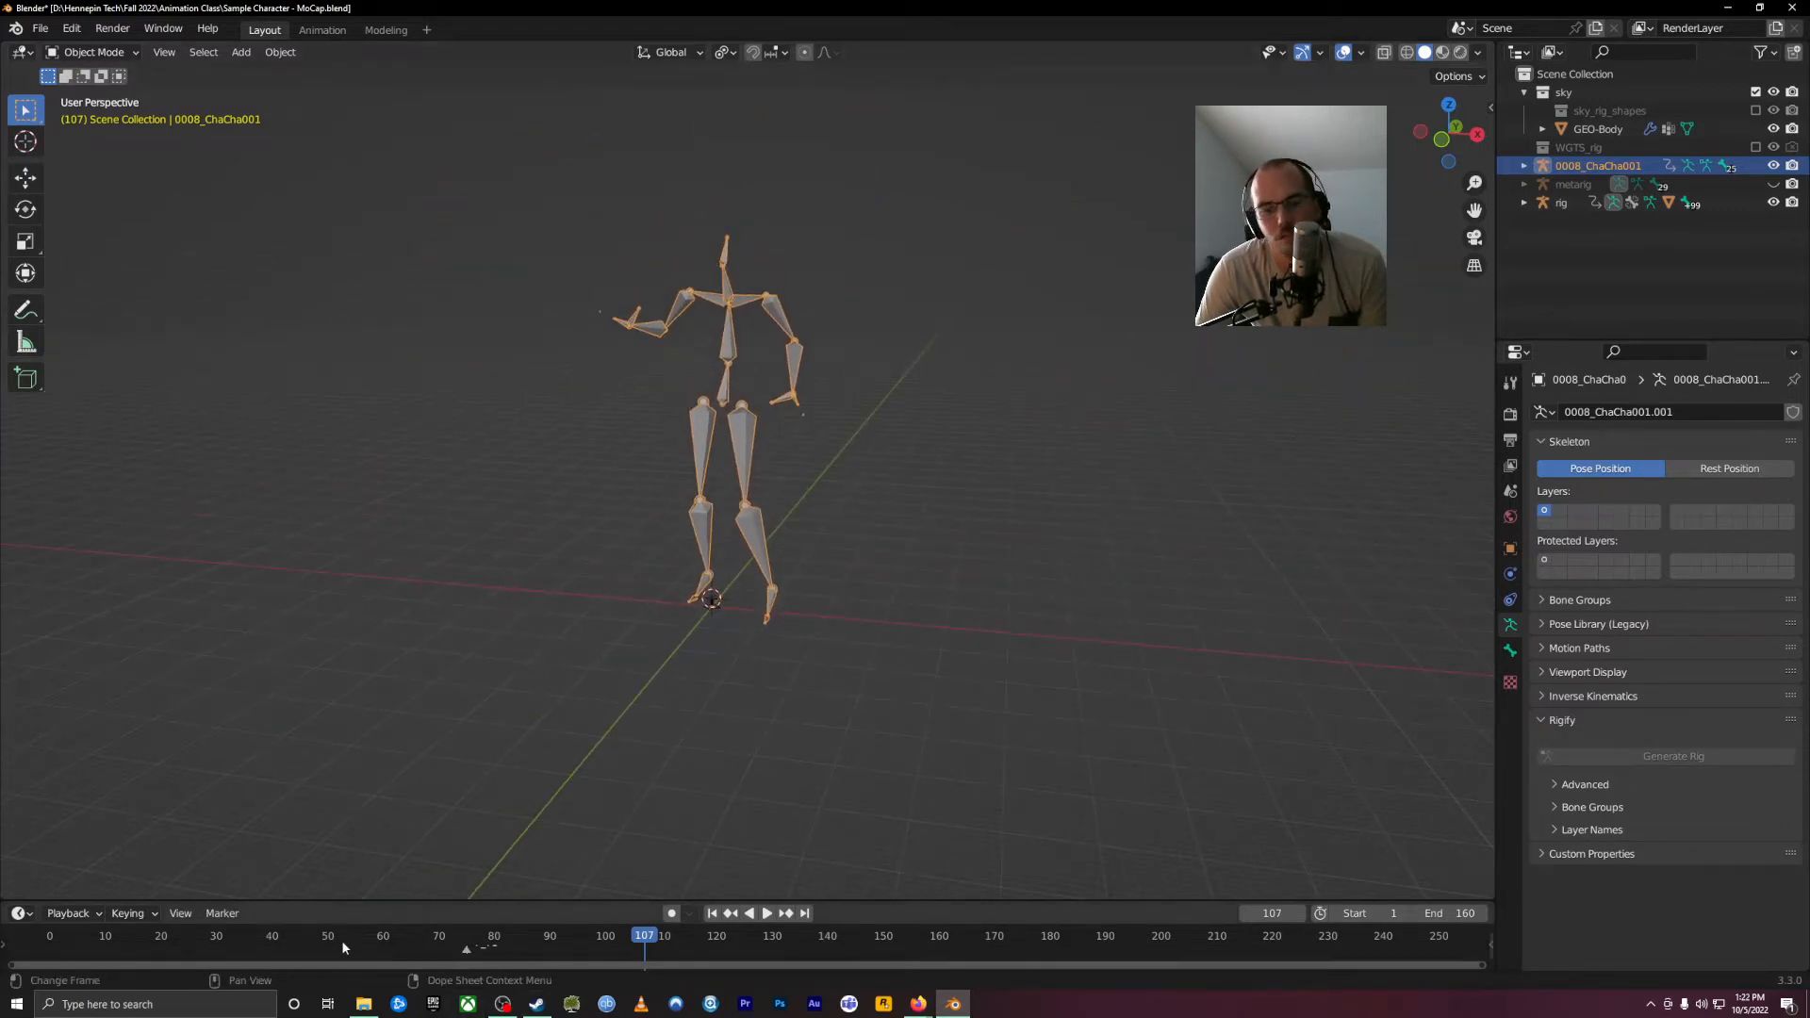
key(shift+Left)
key(space)
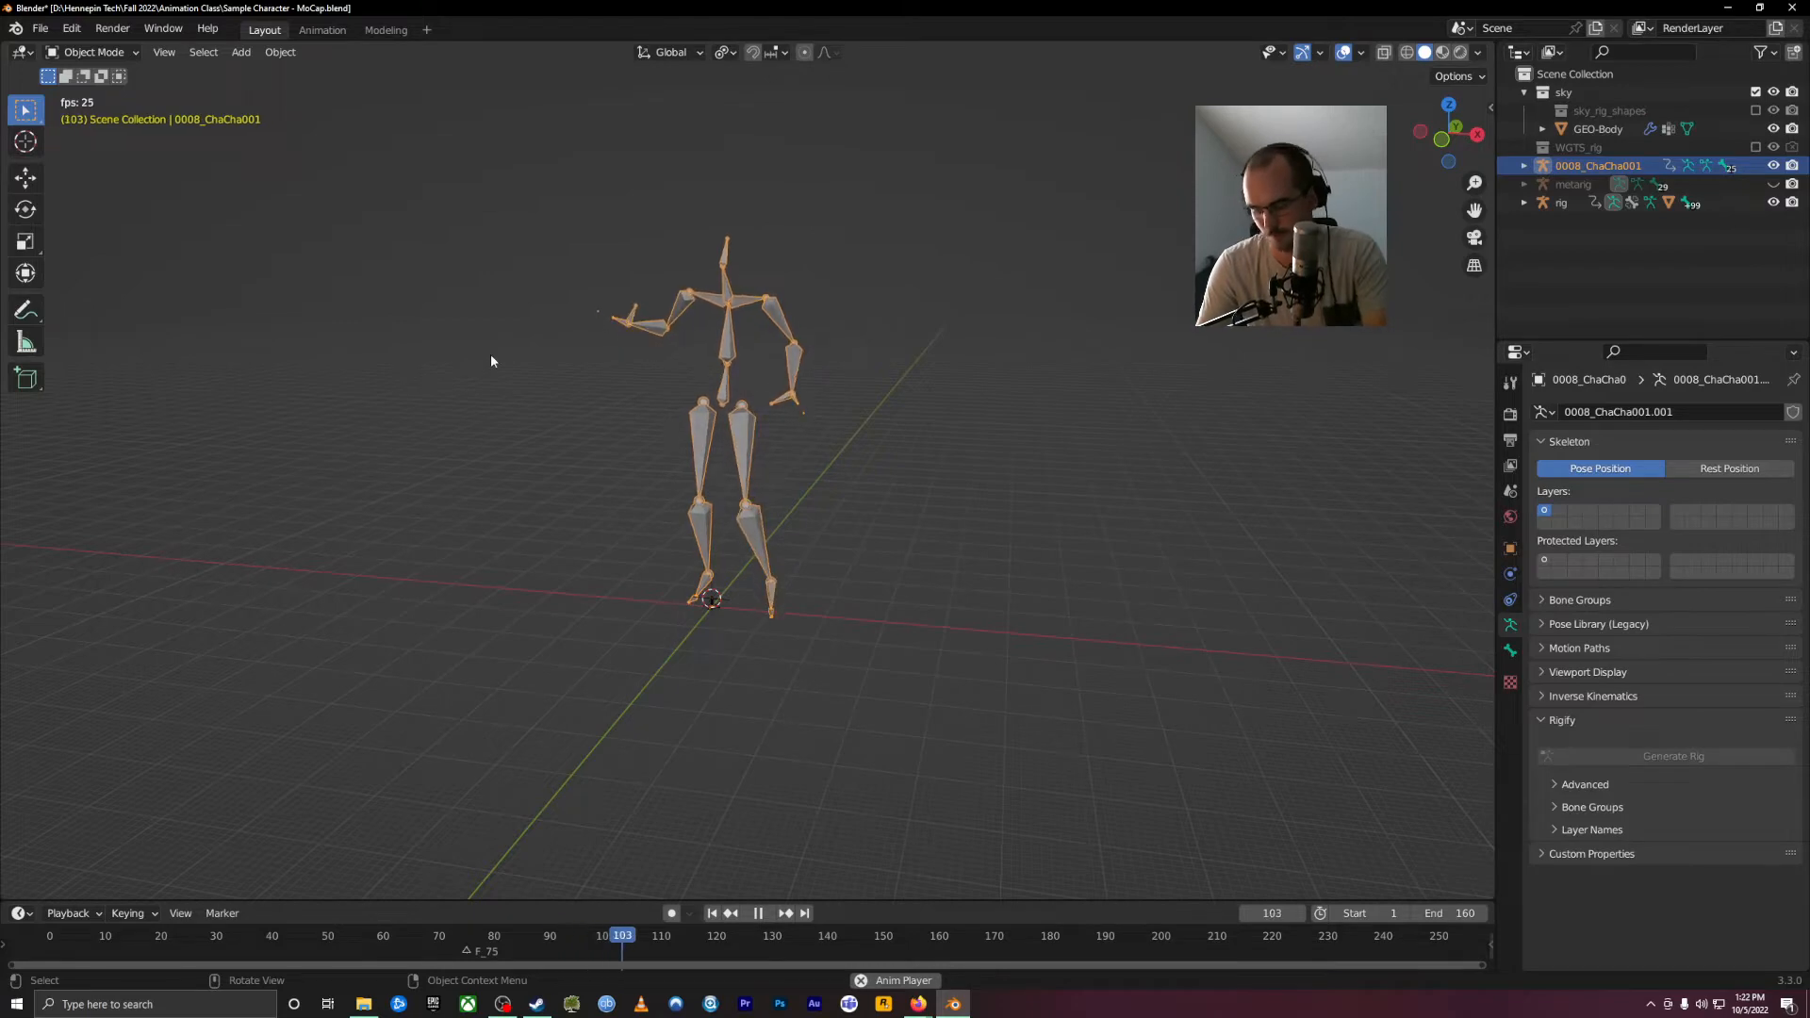
Step: Delete the imported 0008_ChaCha001 armature and stop the playback
key(Delete)
key(space)
shift+middle_drag(791, 422, 585, 534)
scroll(609, 608, up, 2)
shift+middle_drag(464, 553, 551, 525)
scroll(603, 544, up, 3)
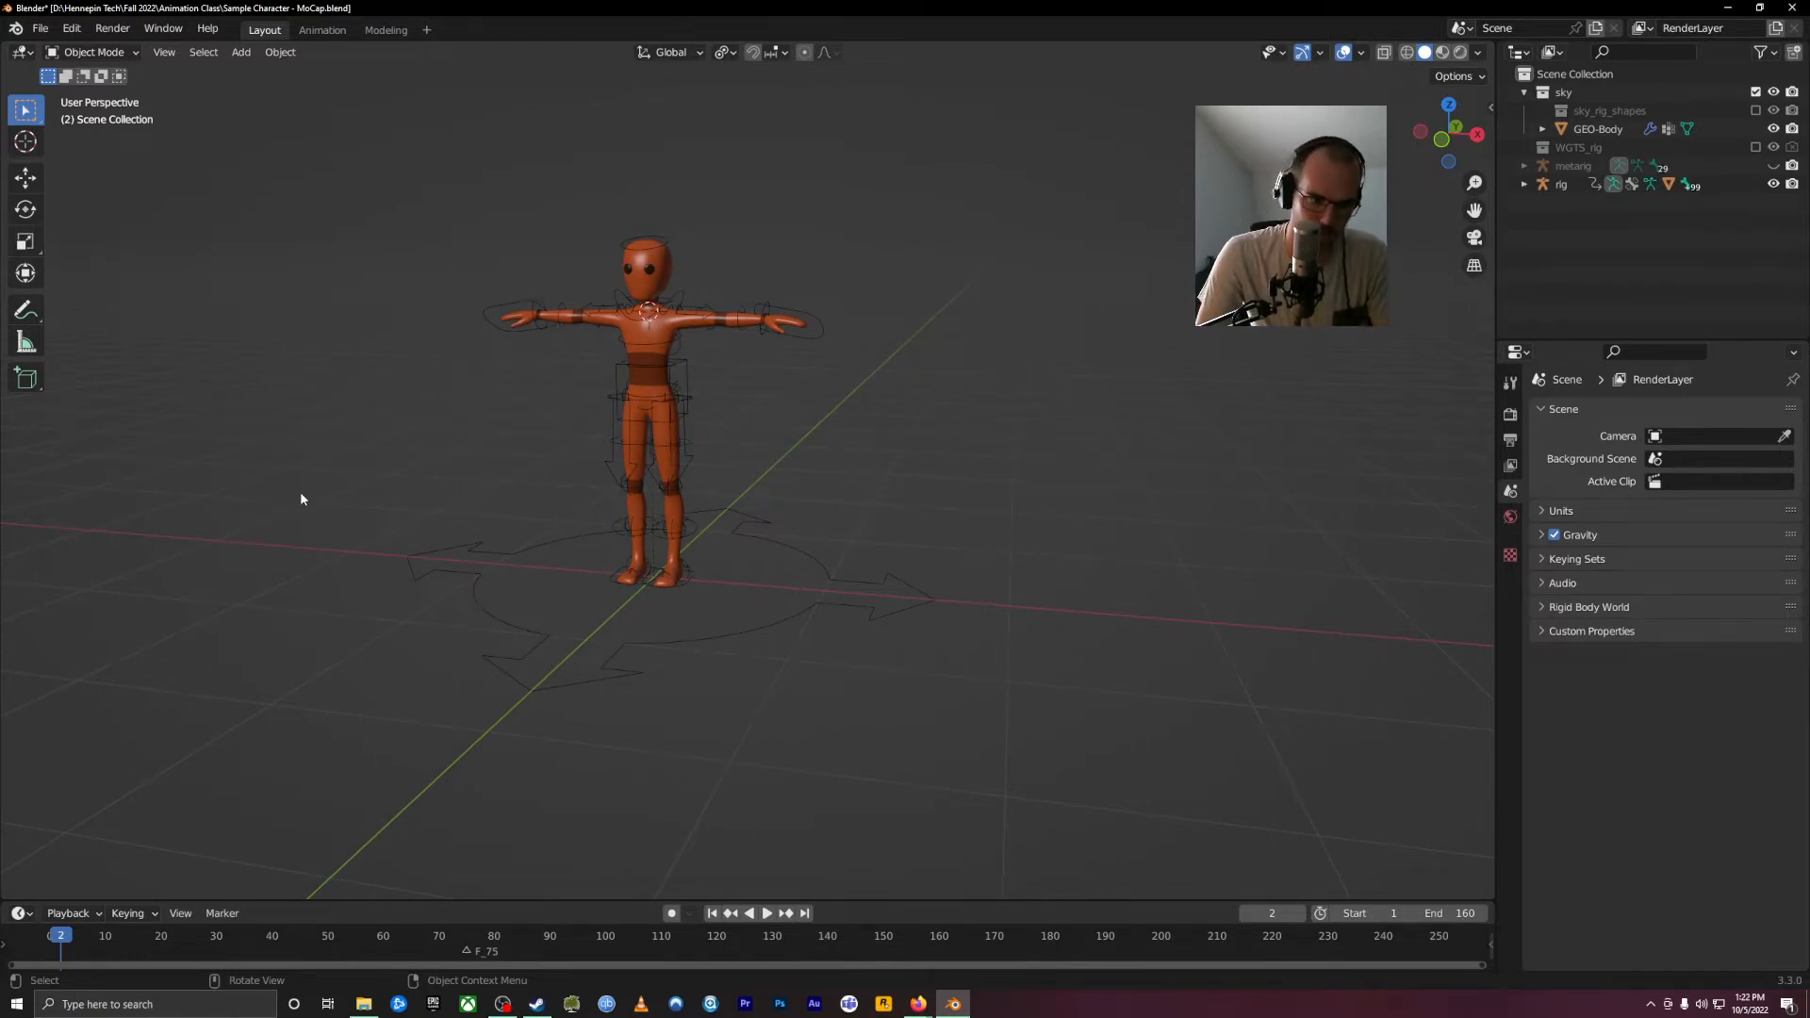
Step: Start another motion capture import of 0008_ChaCha001.bvh and set its import scale to 0.20
click(41, 29)
mouse_move(113, 274)
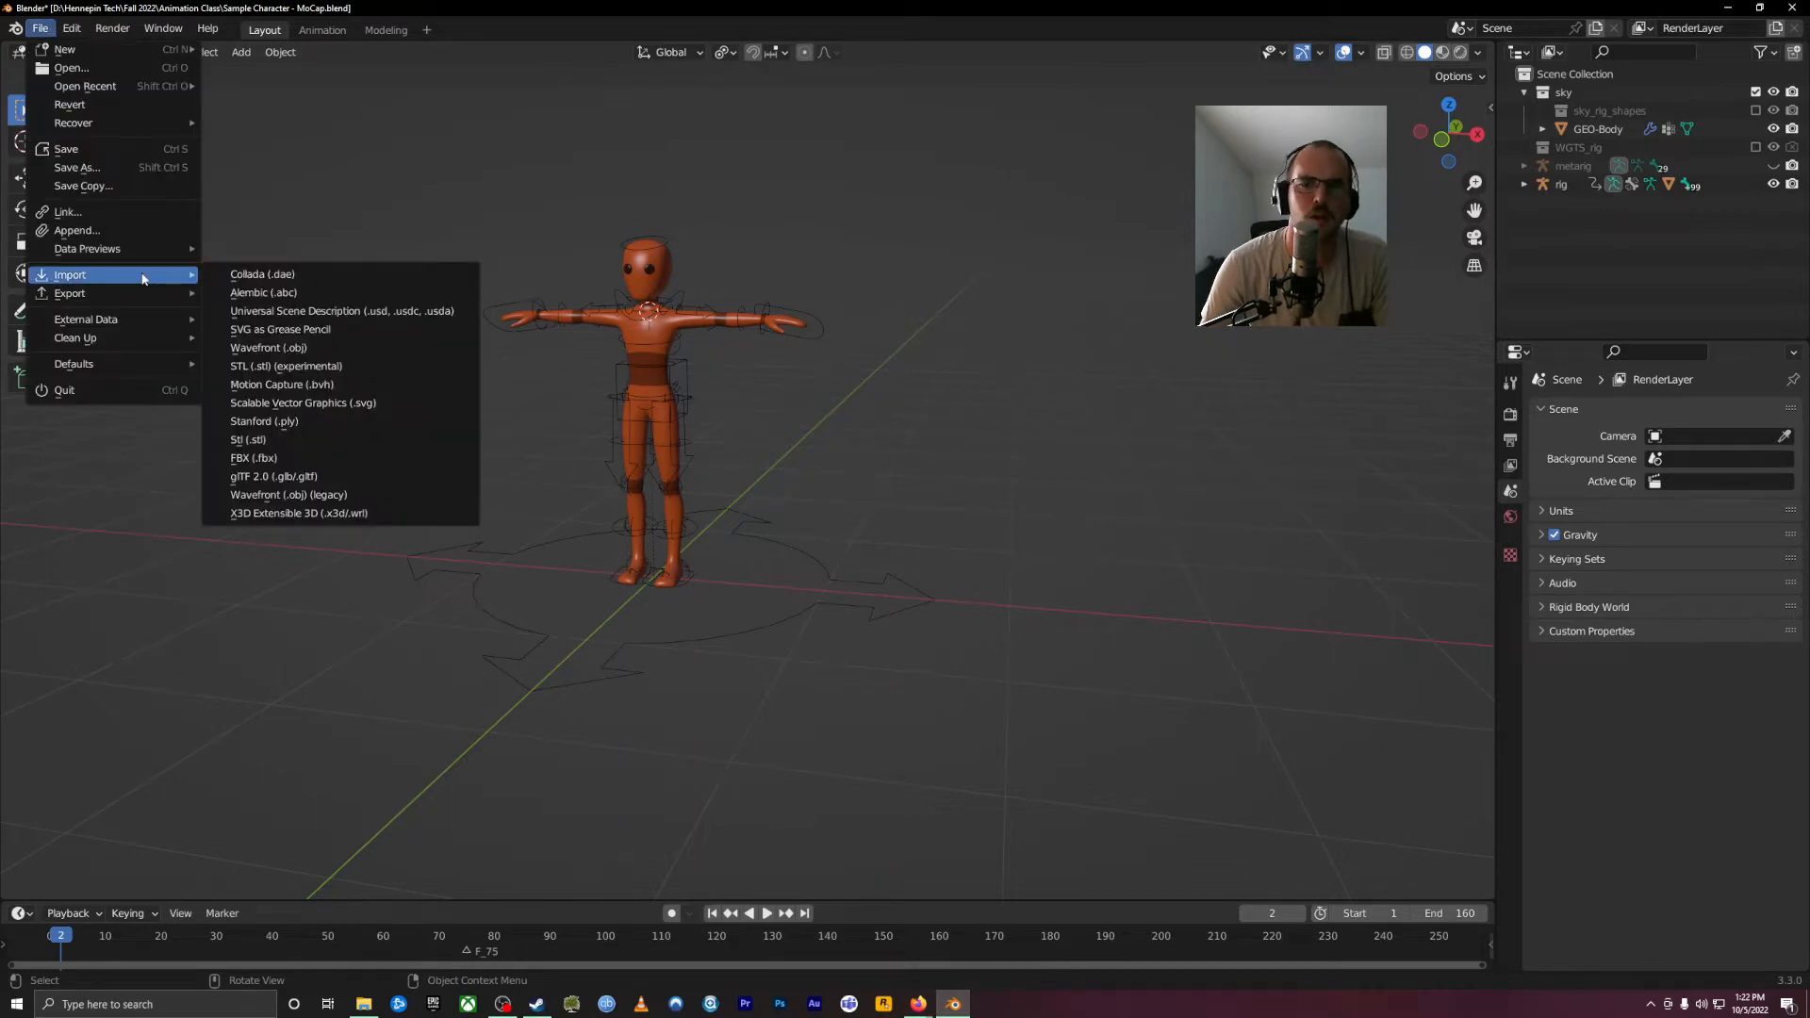
click(324, 385)
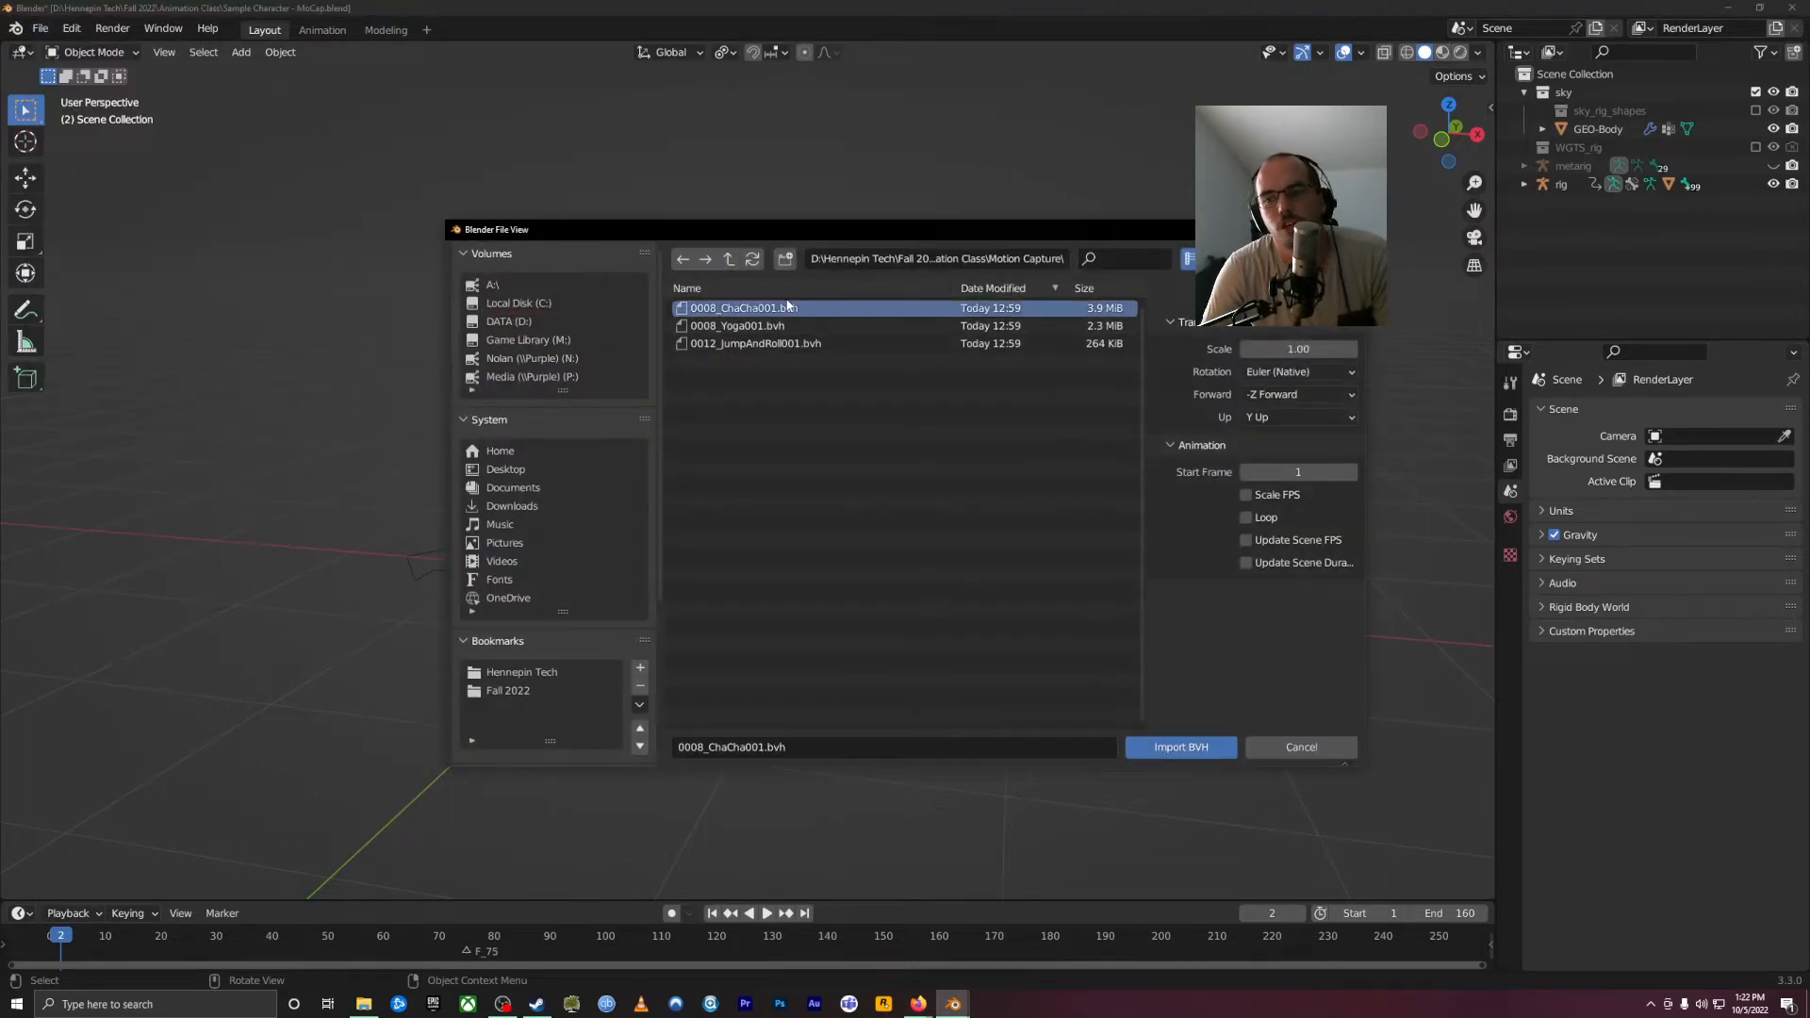
drag(1068, 227, 760, 166)
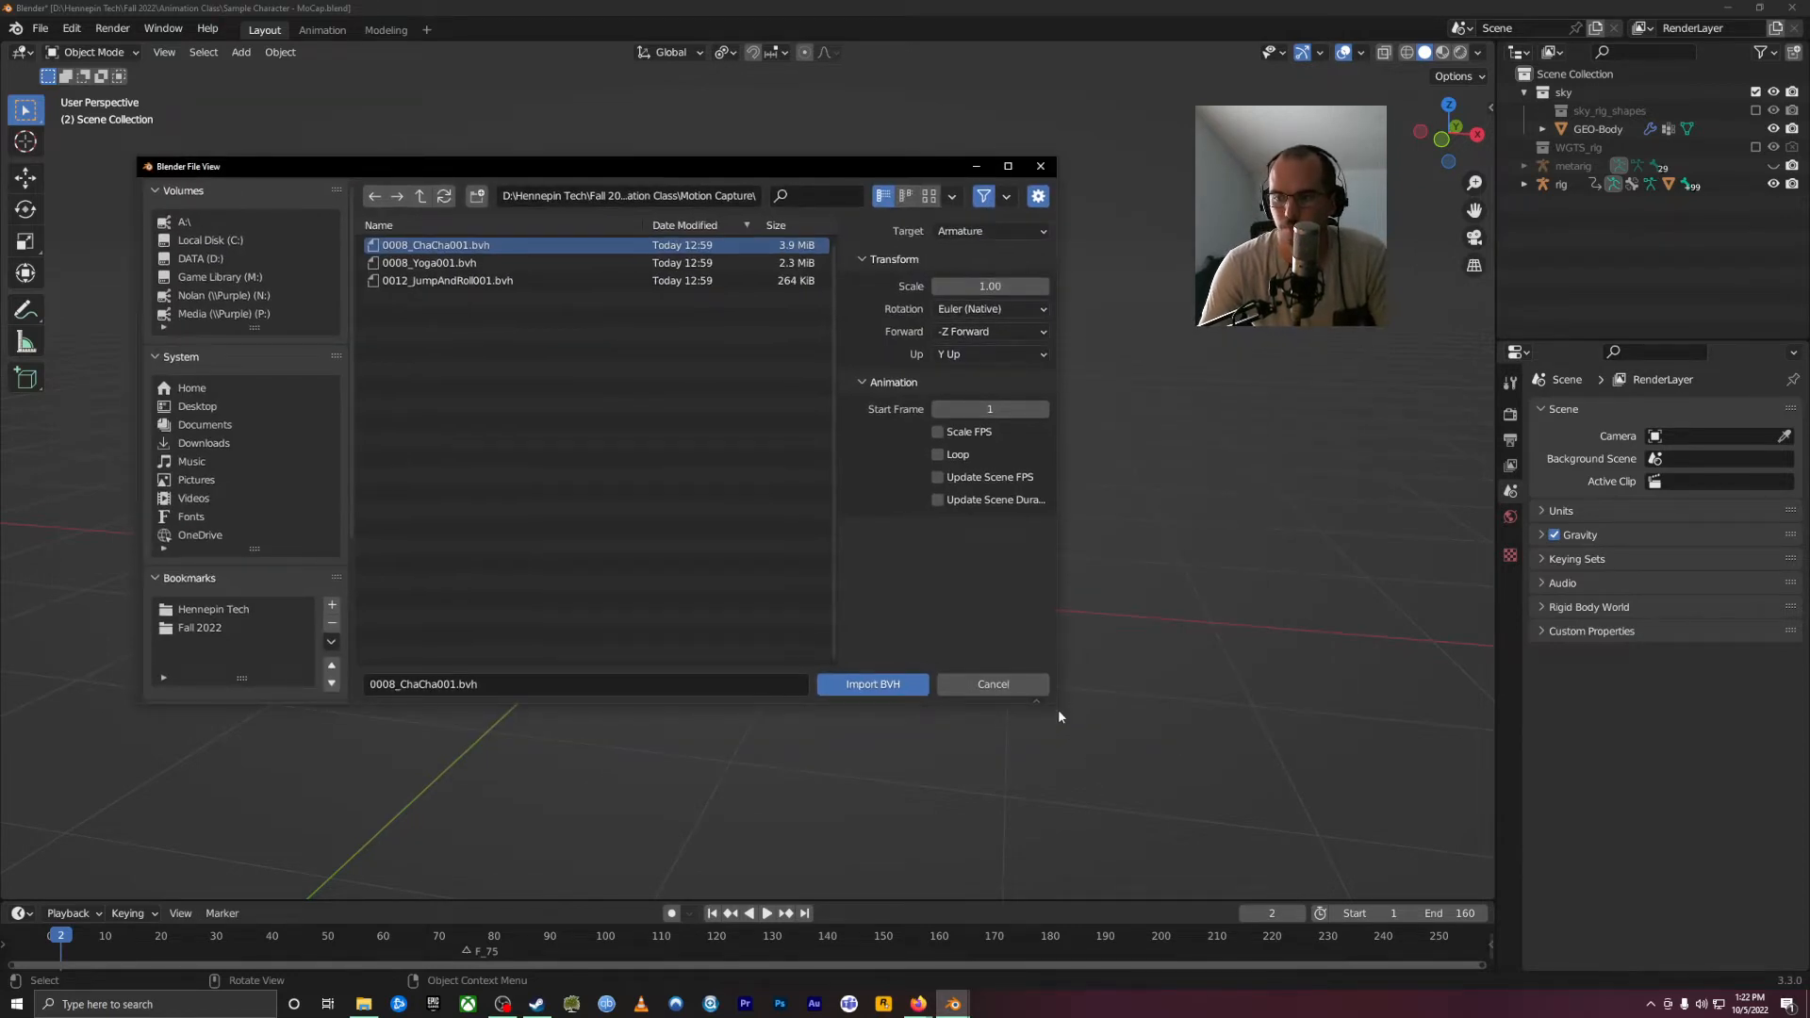
drag(1059, 709, 1288, 849)
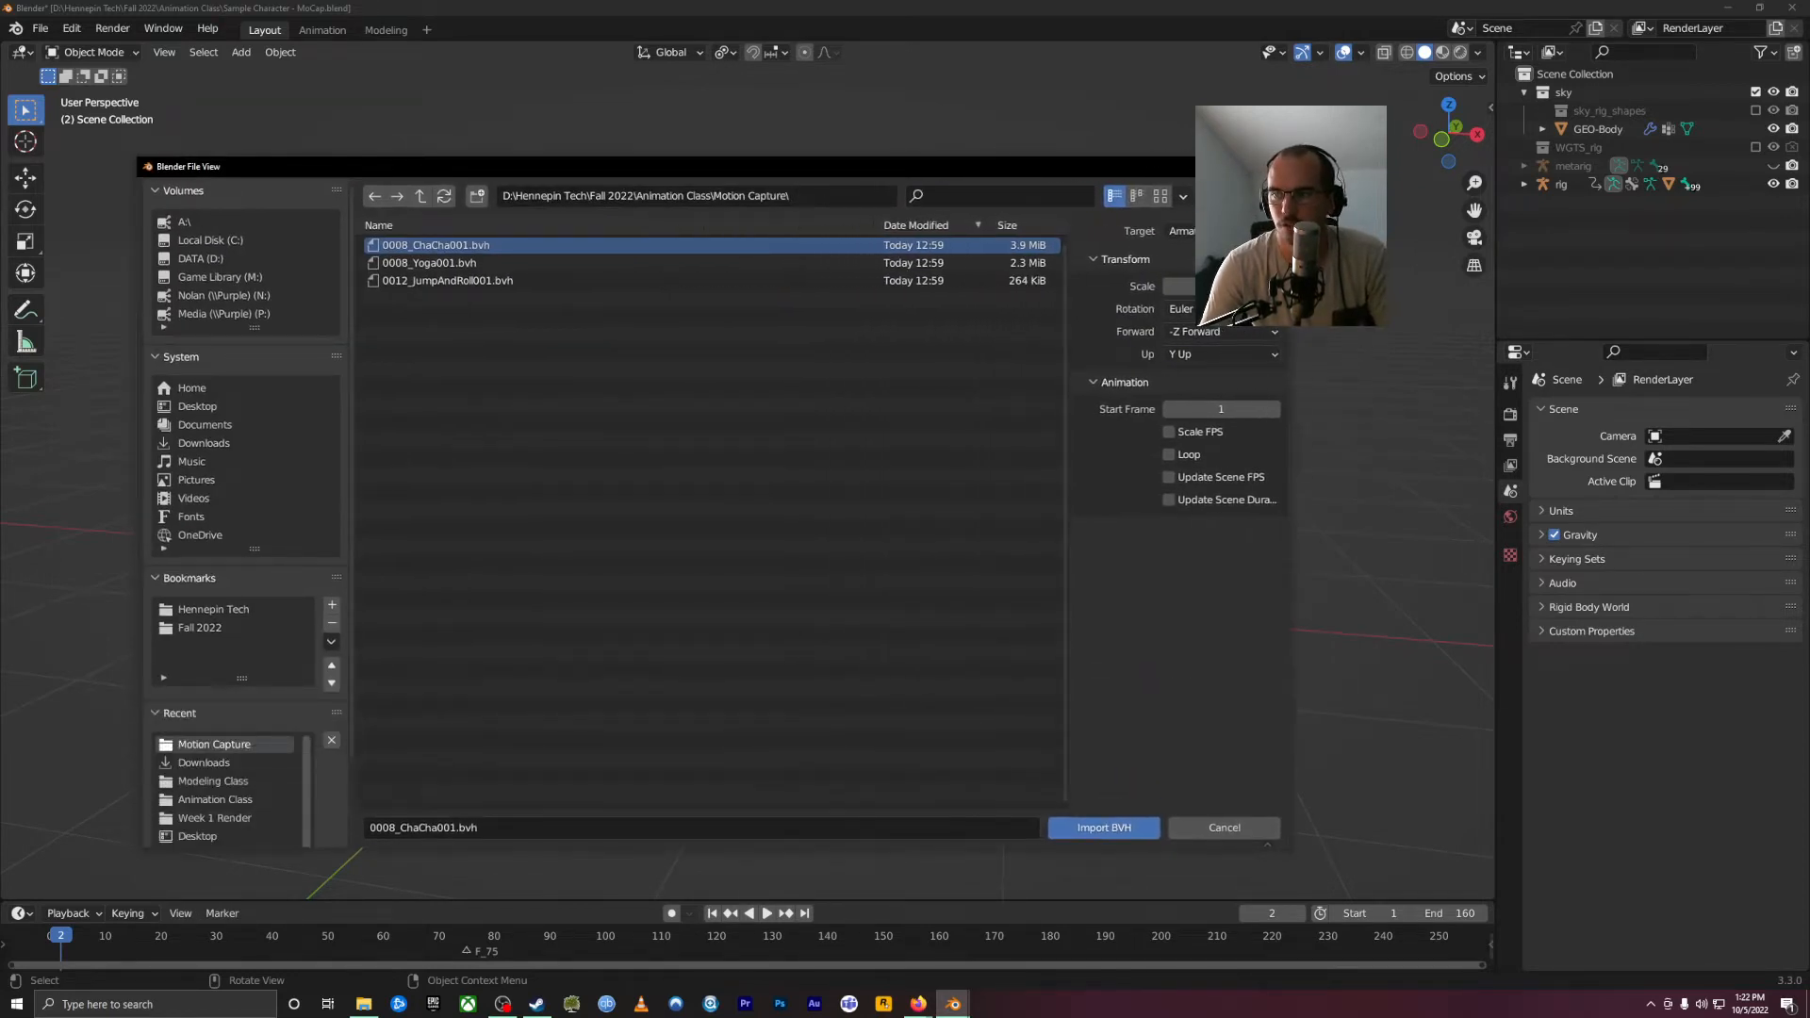
click(1221, 231)
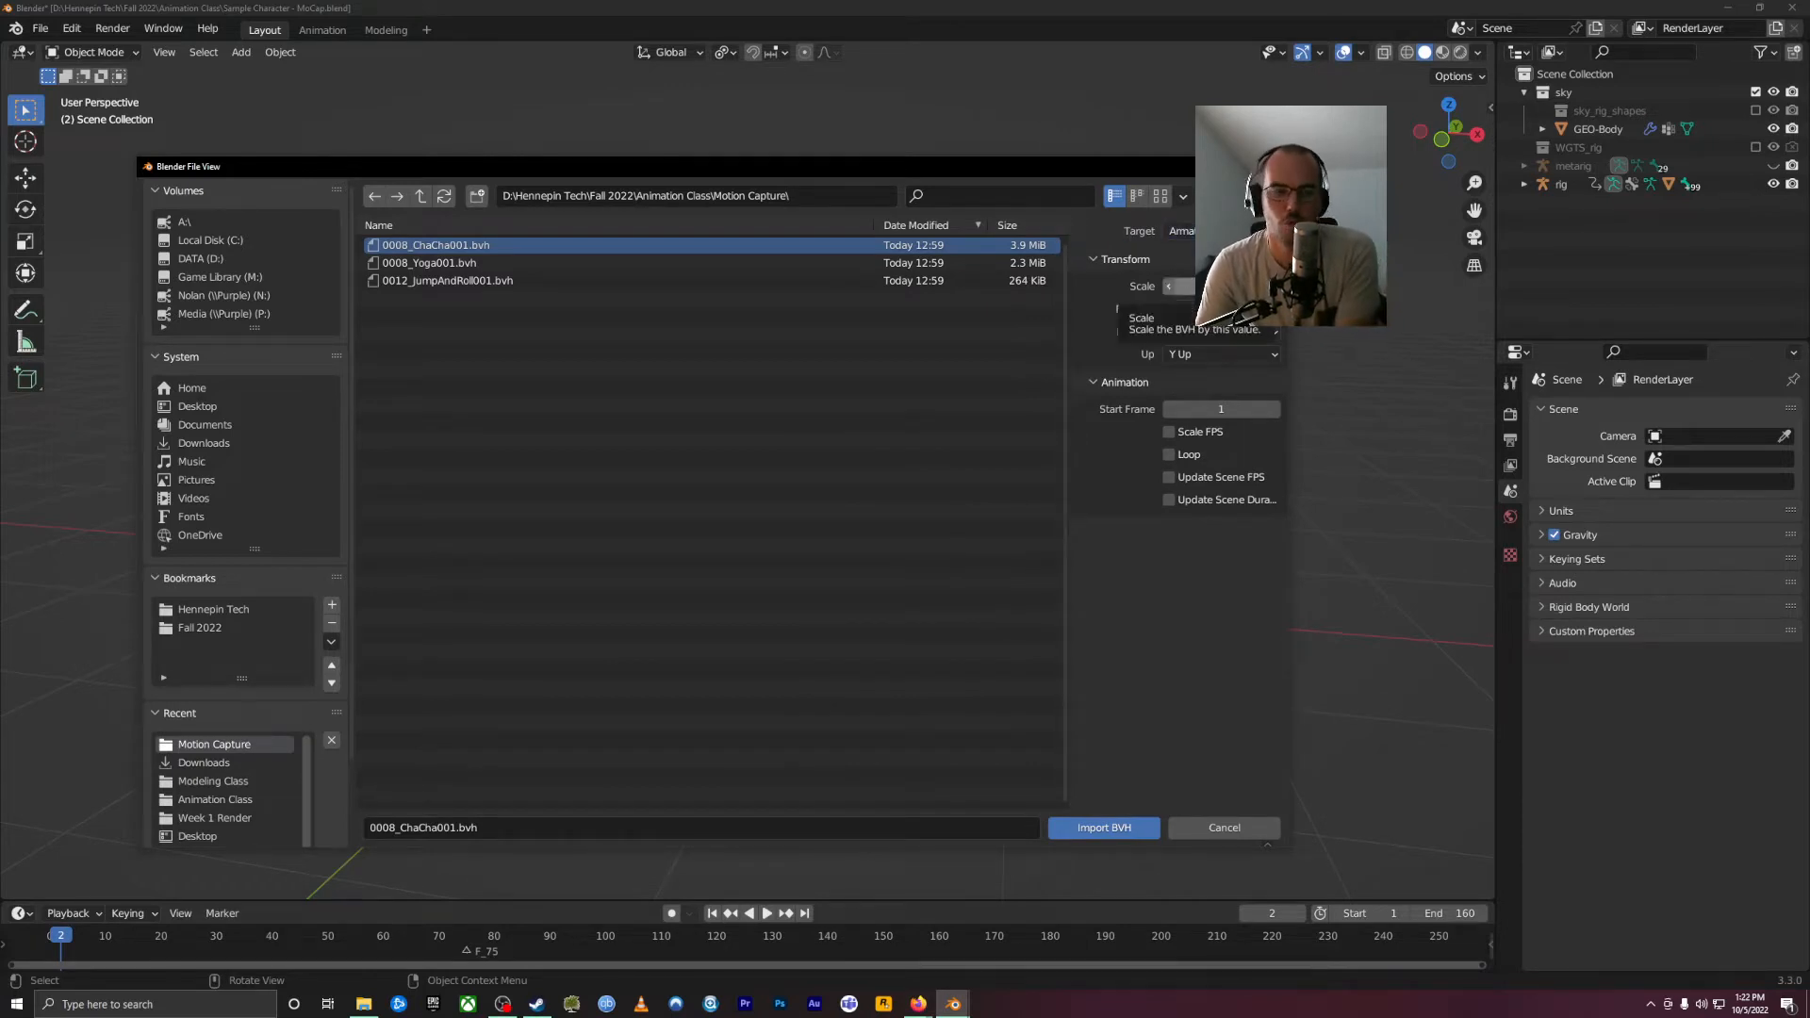
drag(1071, 170, 951, 178)
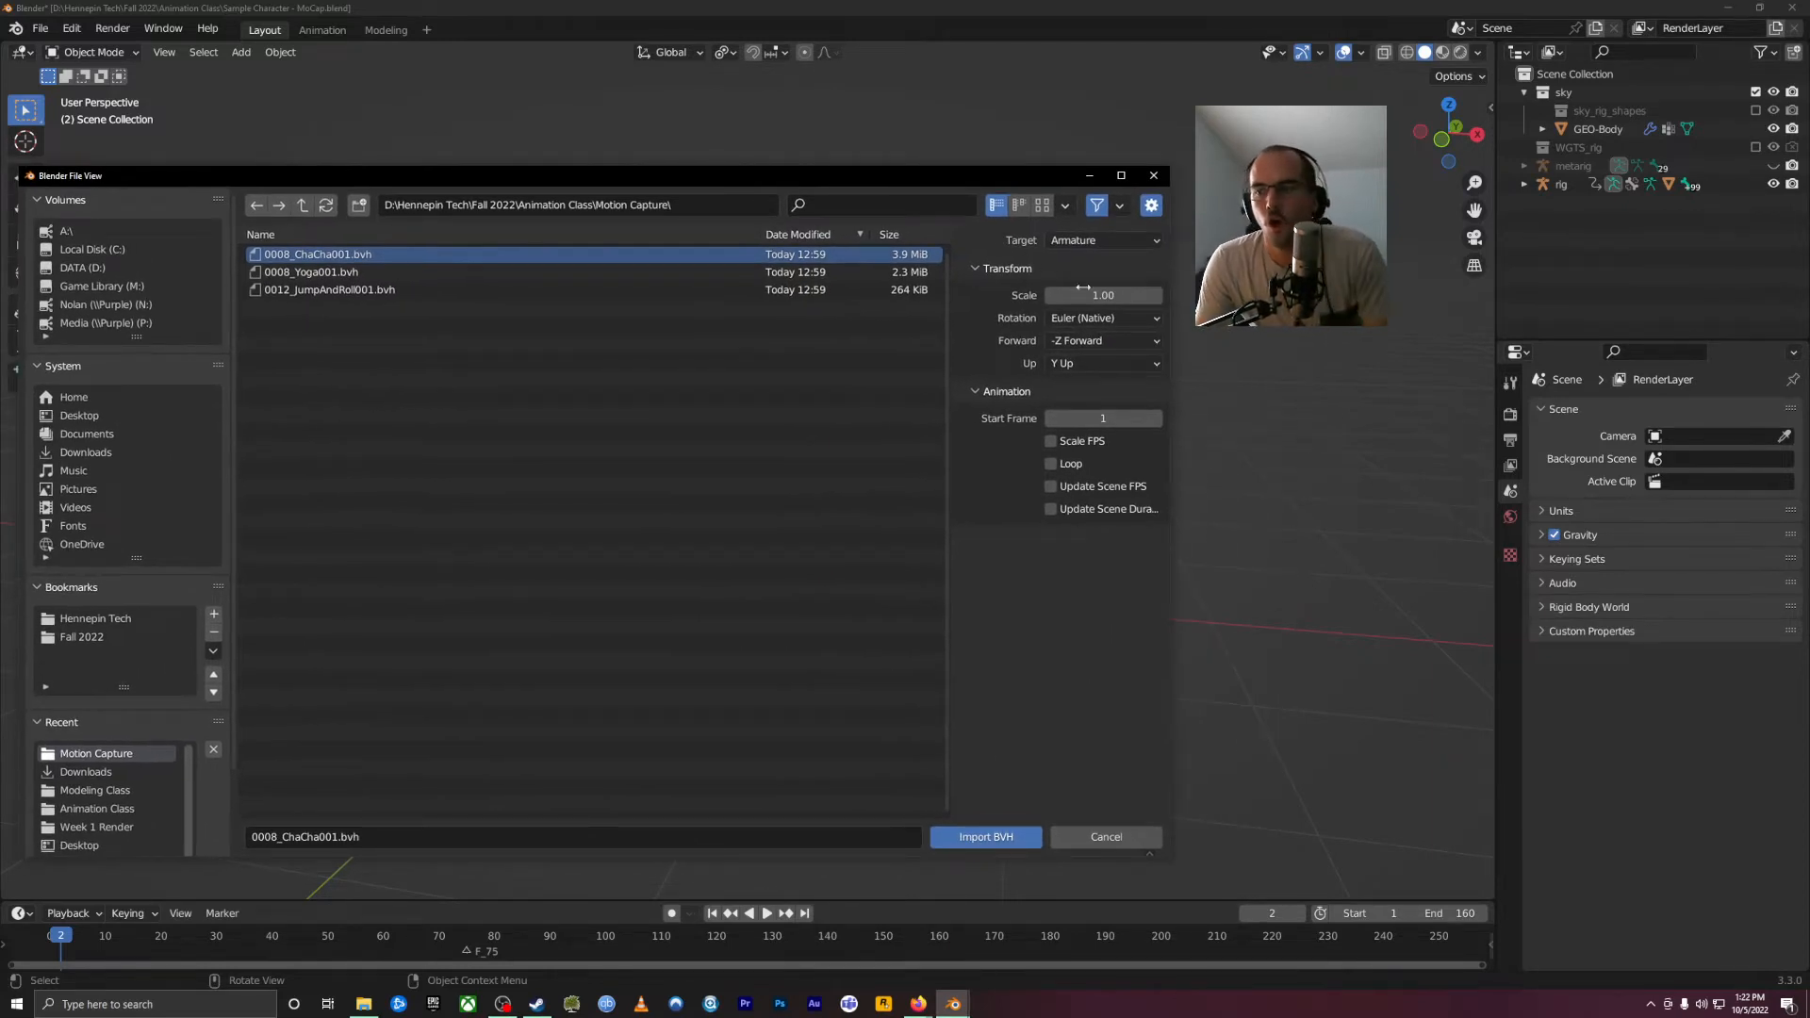
click(1128, 296)
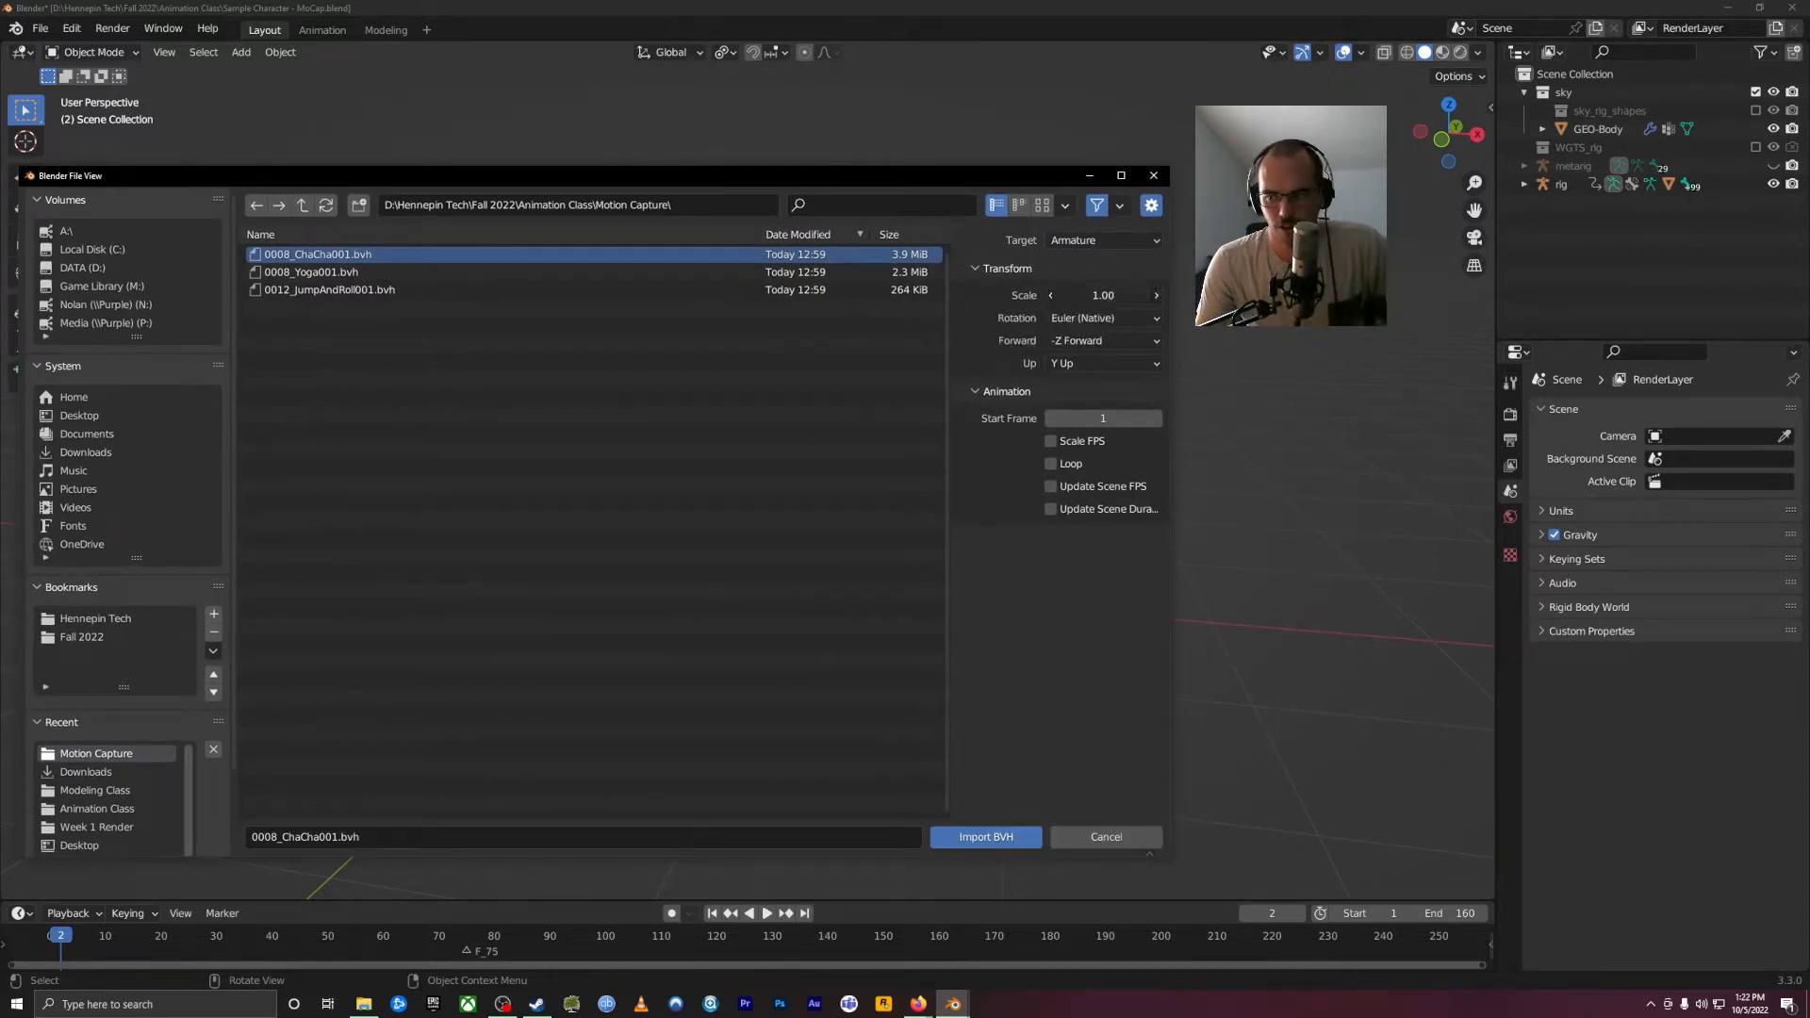
text(0.2)
key(Return)
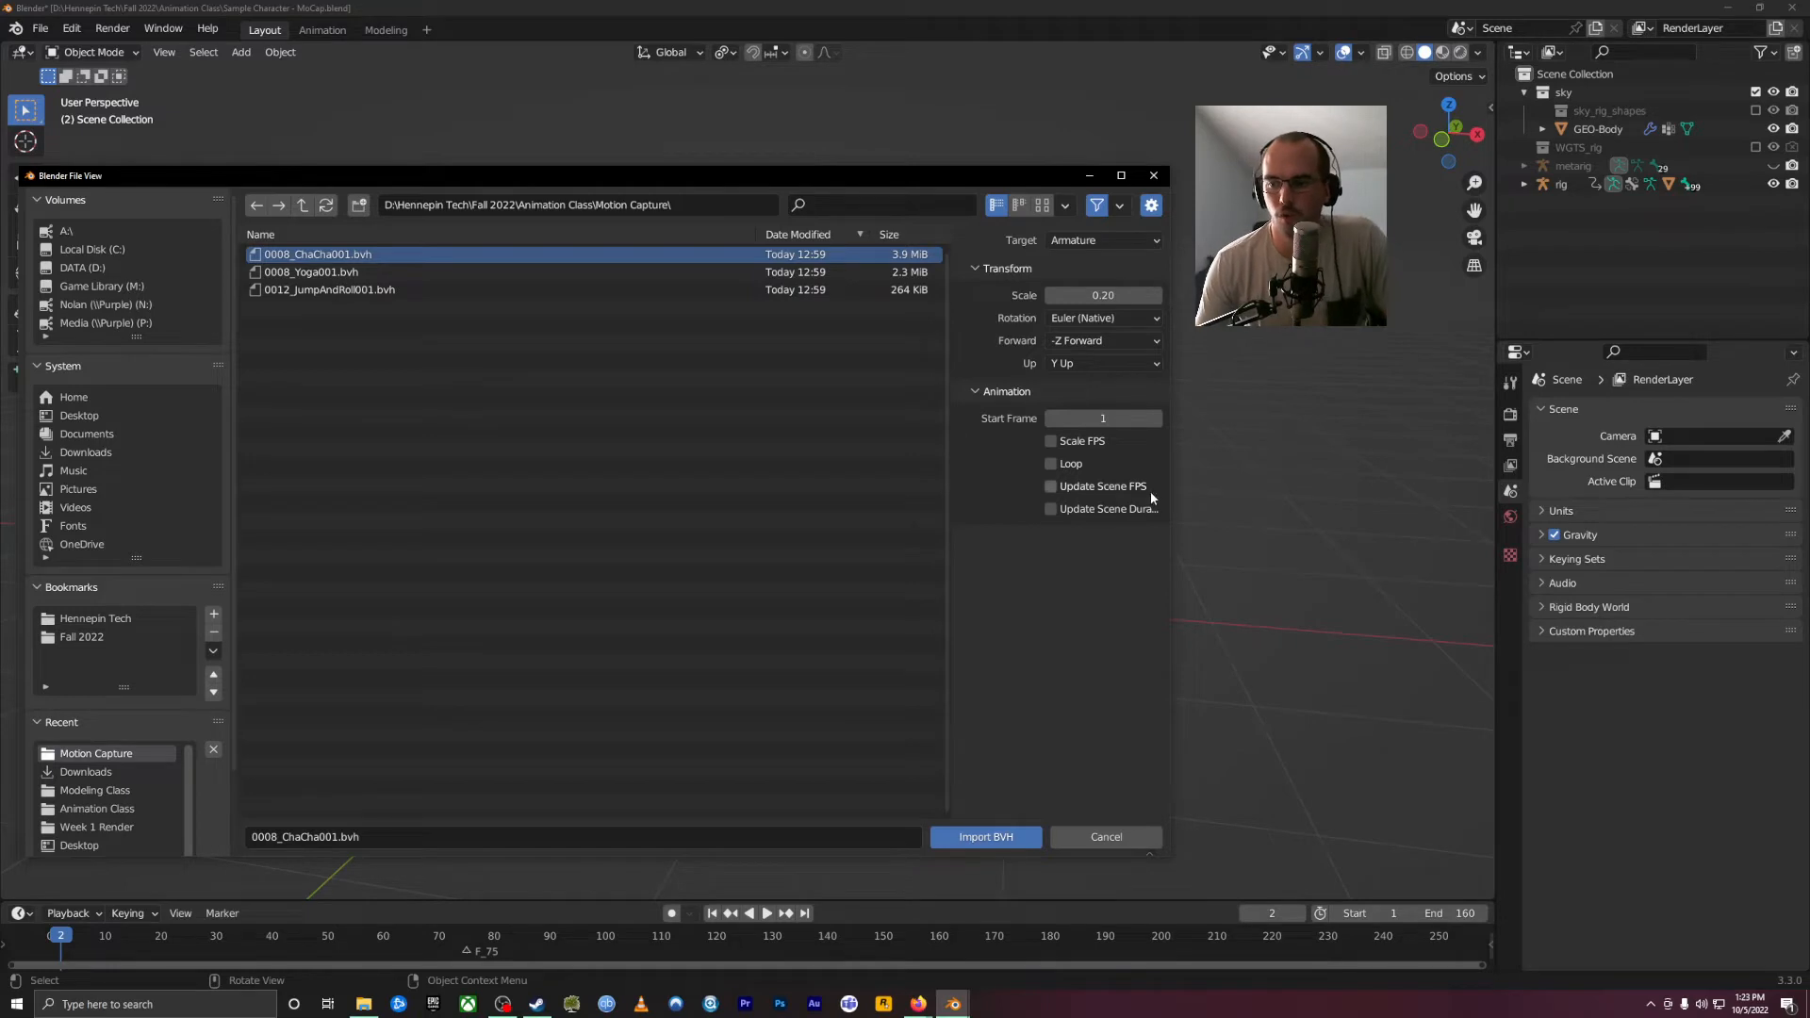
Step: Try to import 0008_ChaCha001.bvh with Update Scene FPS and Update Scene Duration enabled
click(1052, 486)
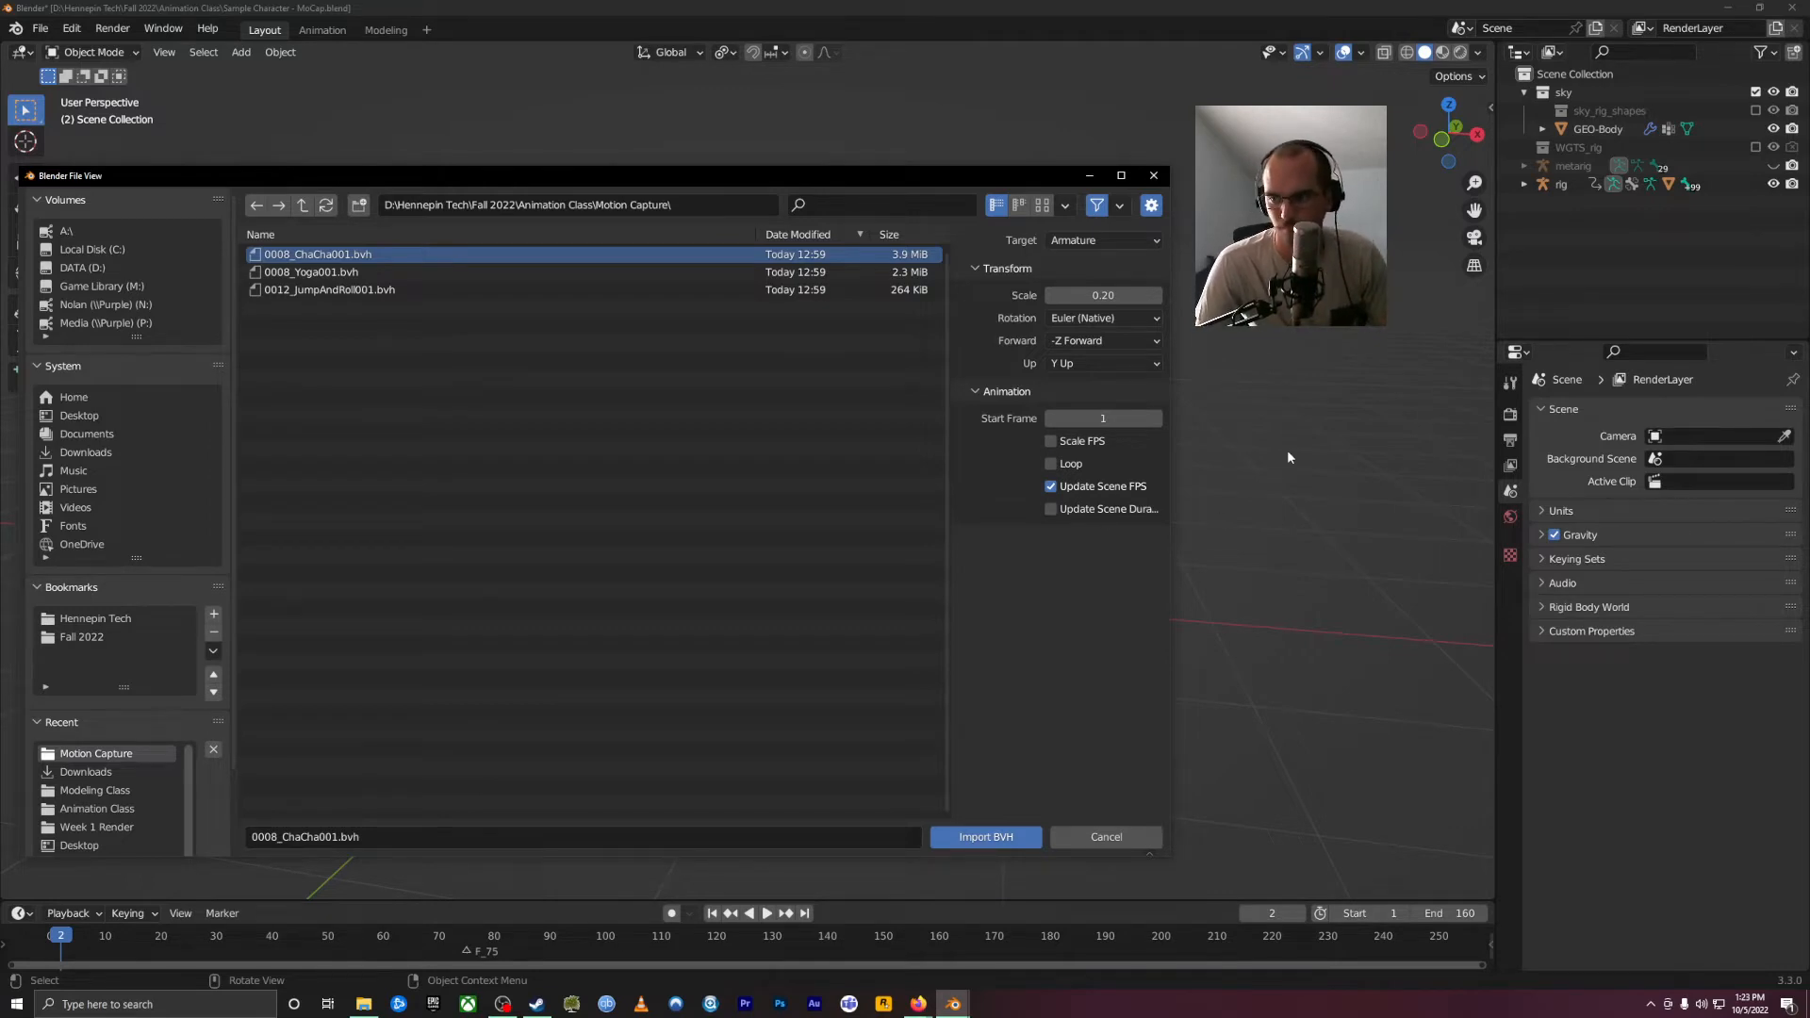
drag(952, 446, 790, 443)
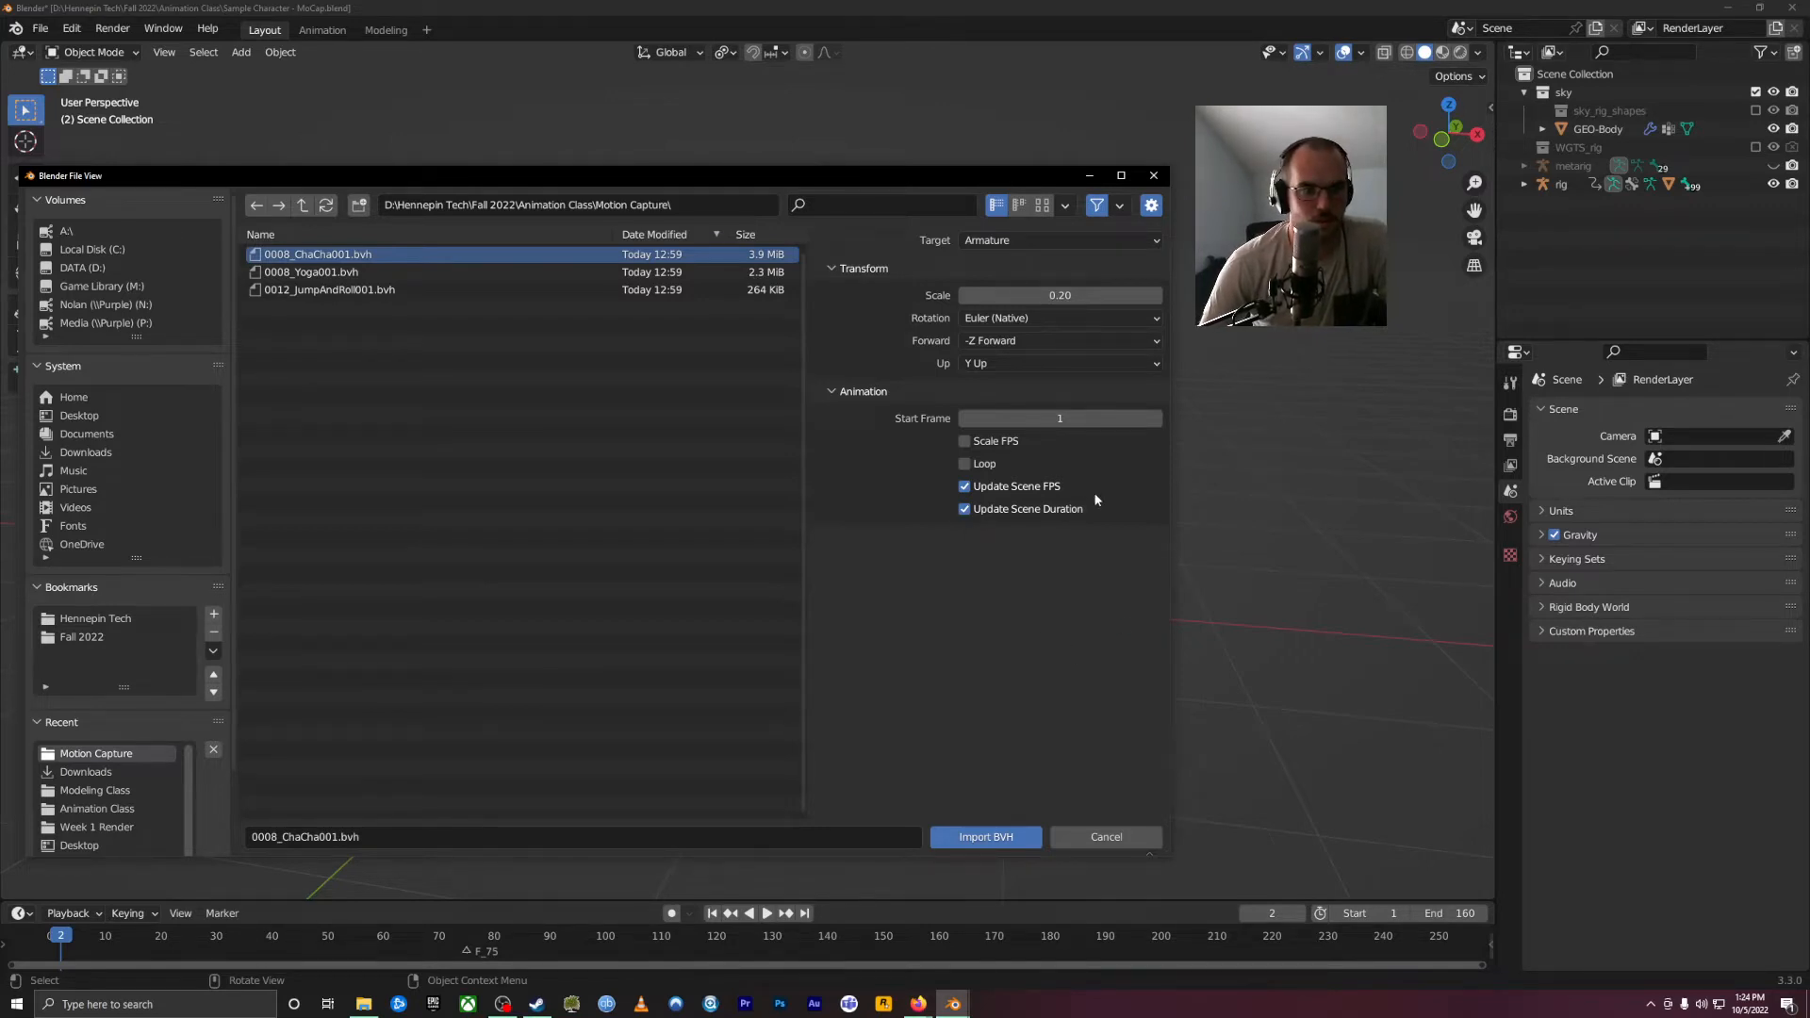
click(986, 836)
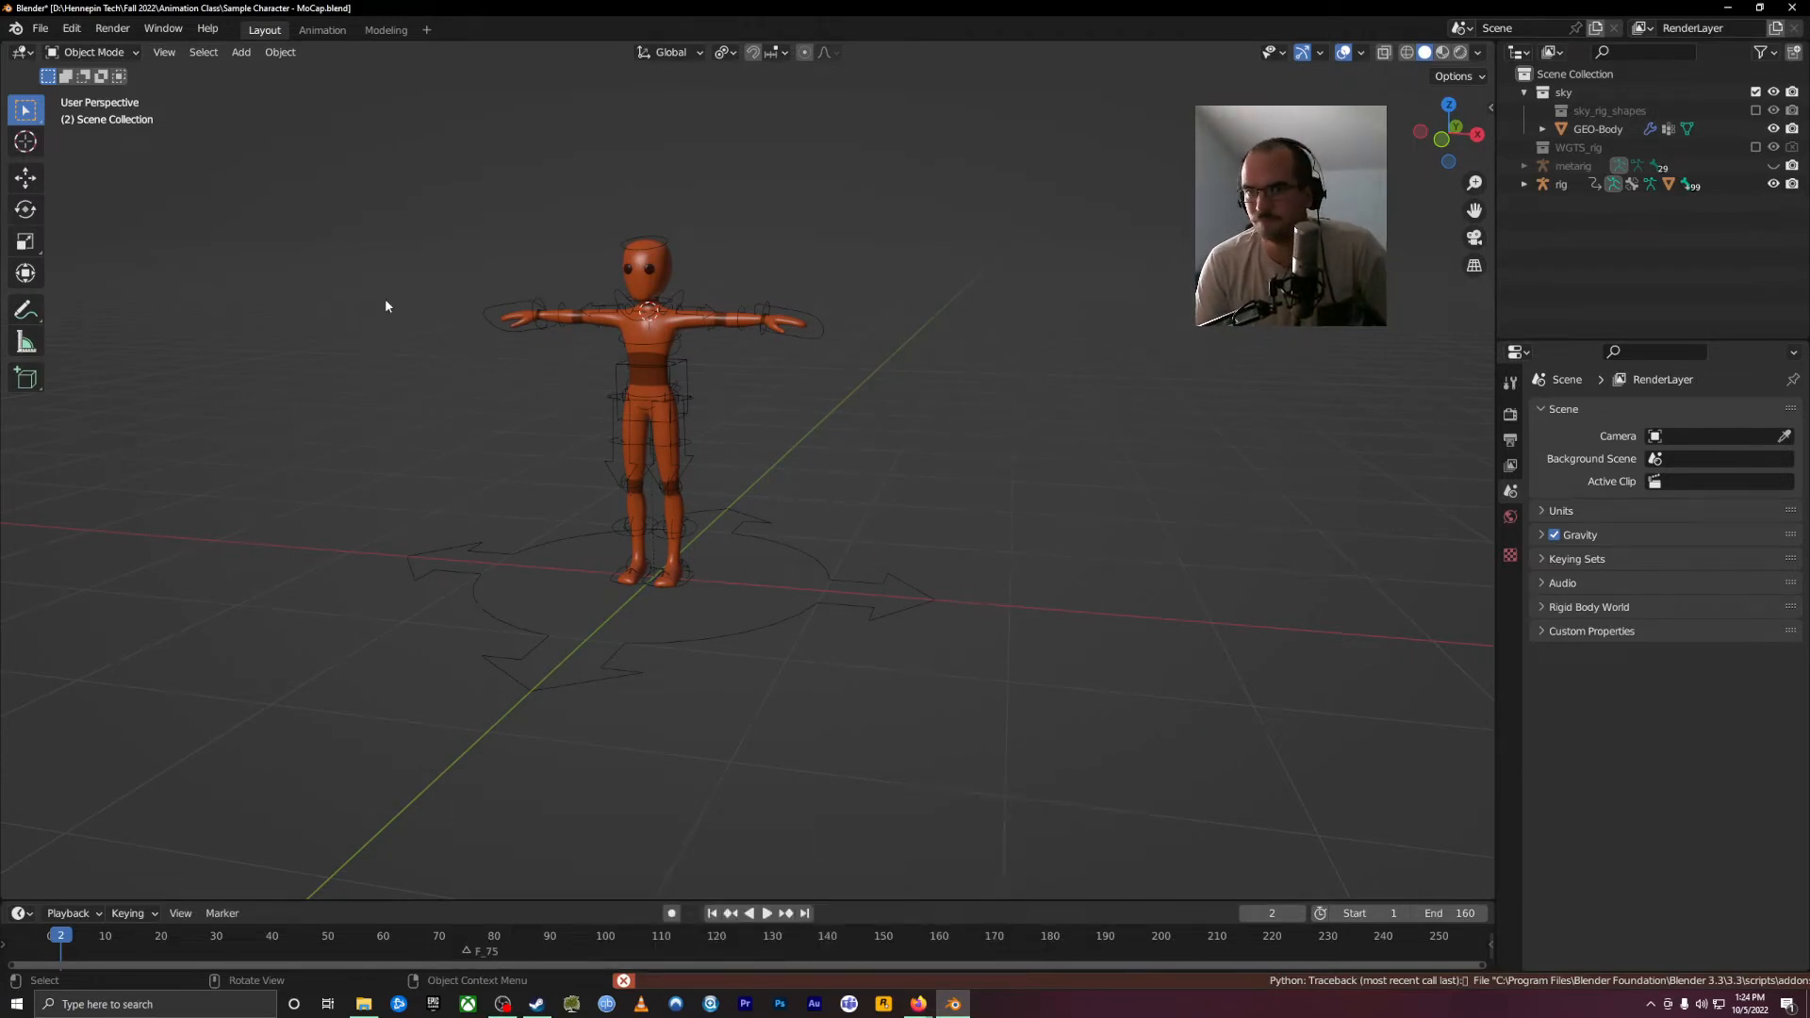
Step: Retry the 0008_ChaCha001.bvh import with the same scene FPS and duration options
click(41, 28)
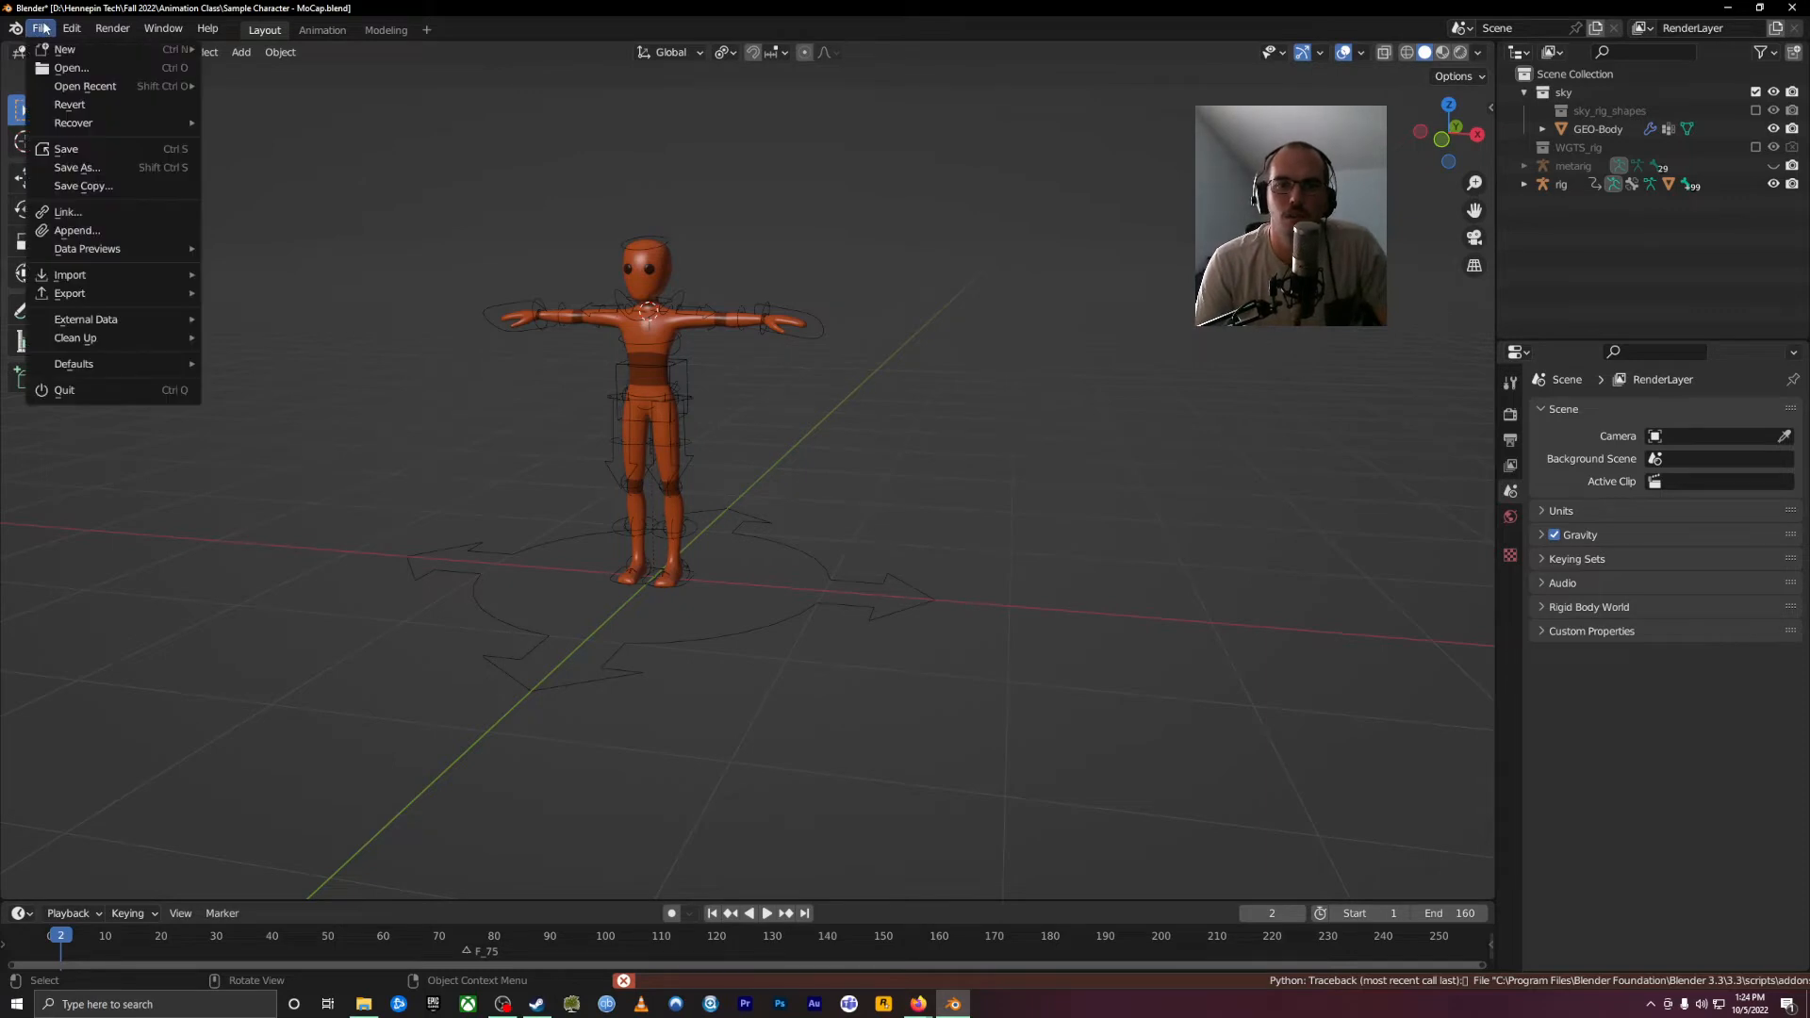
mouse_move(91, 83)
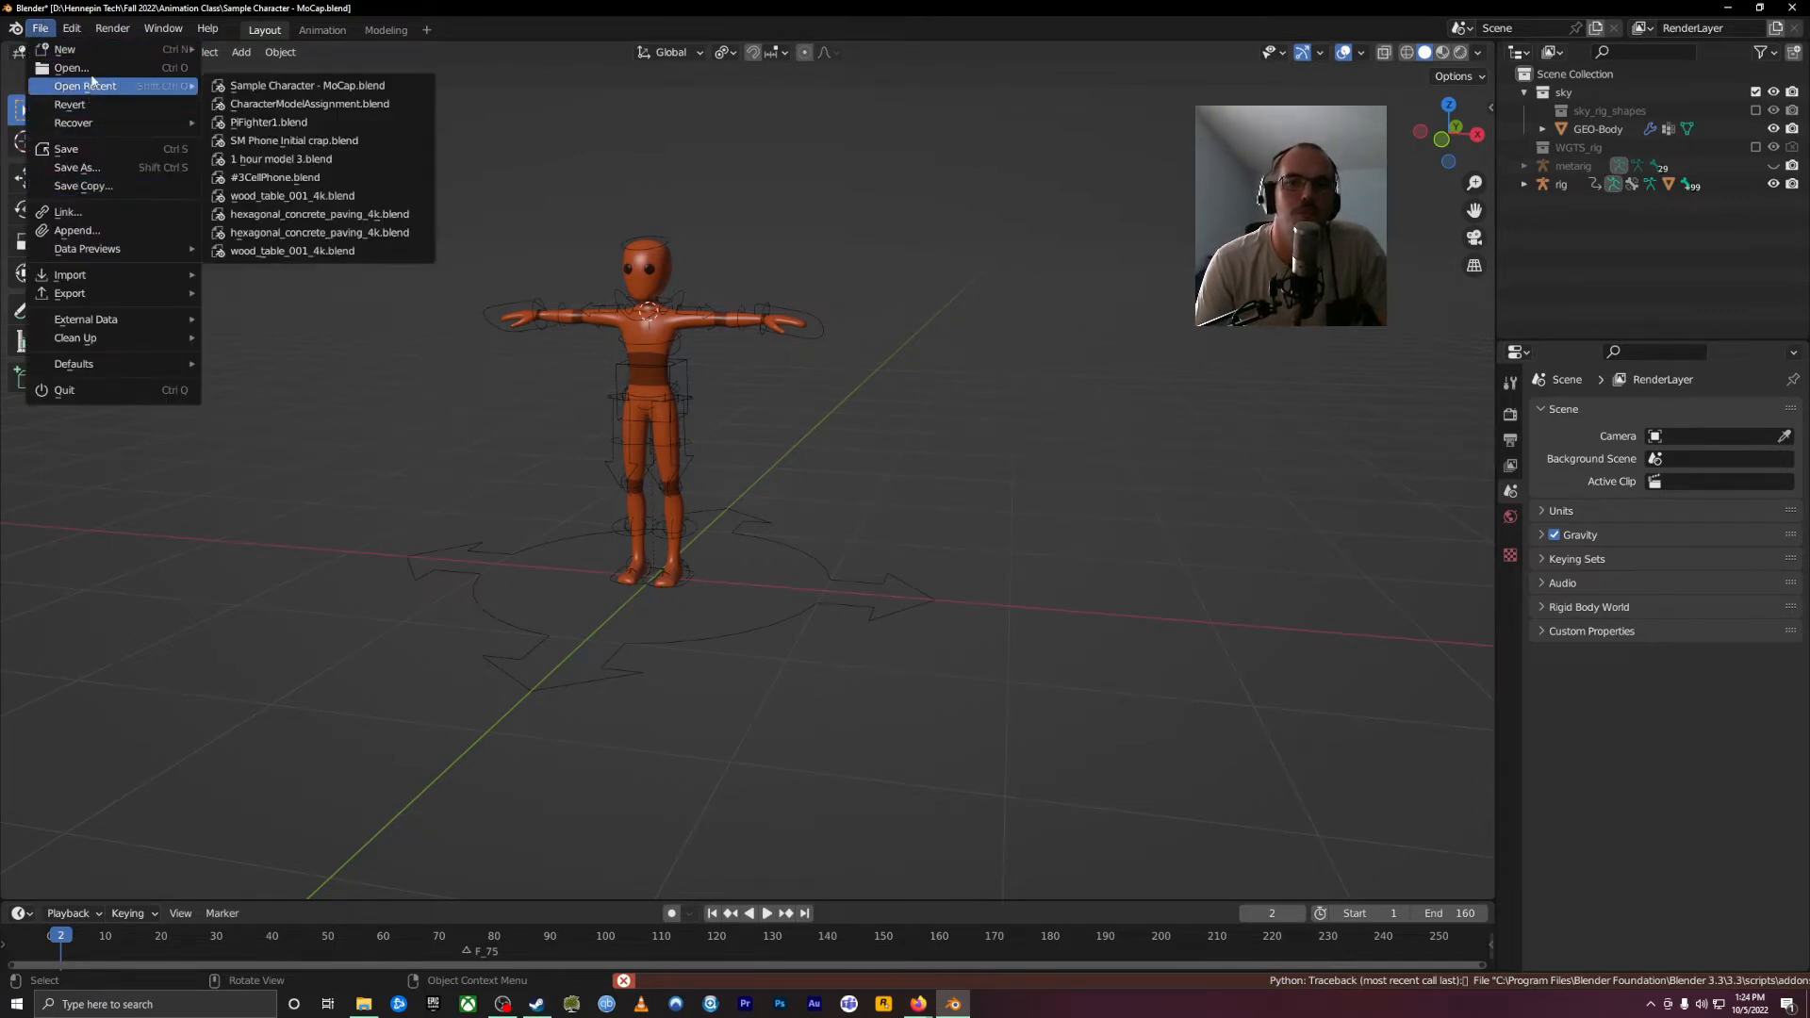
mouse_move(113, 274)
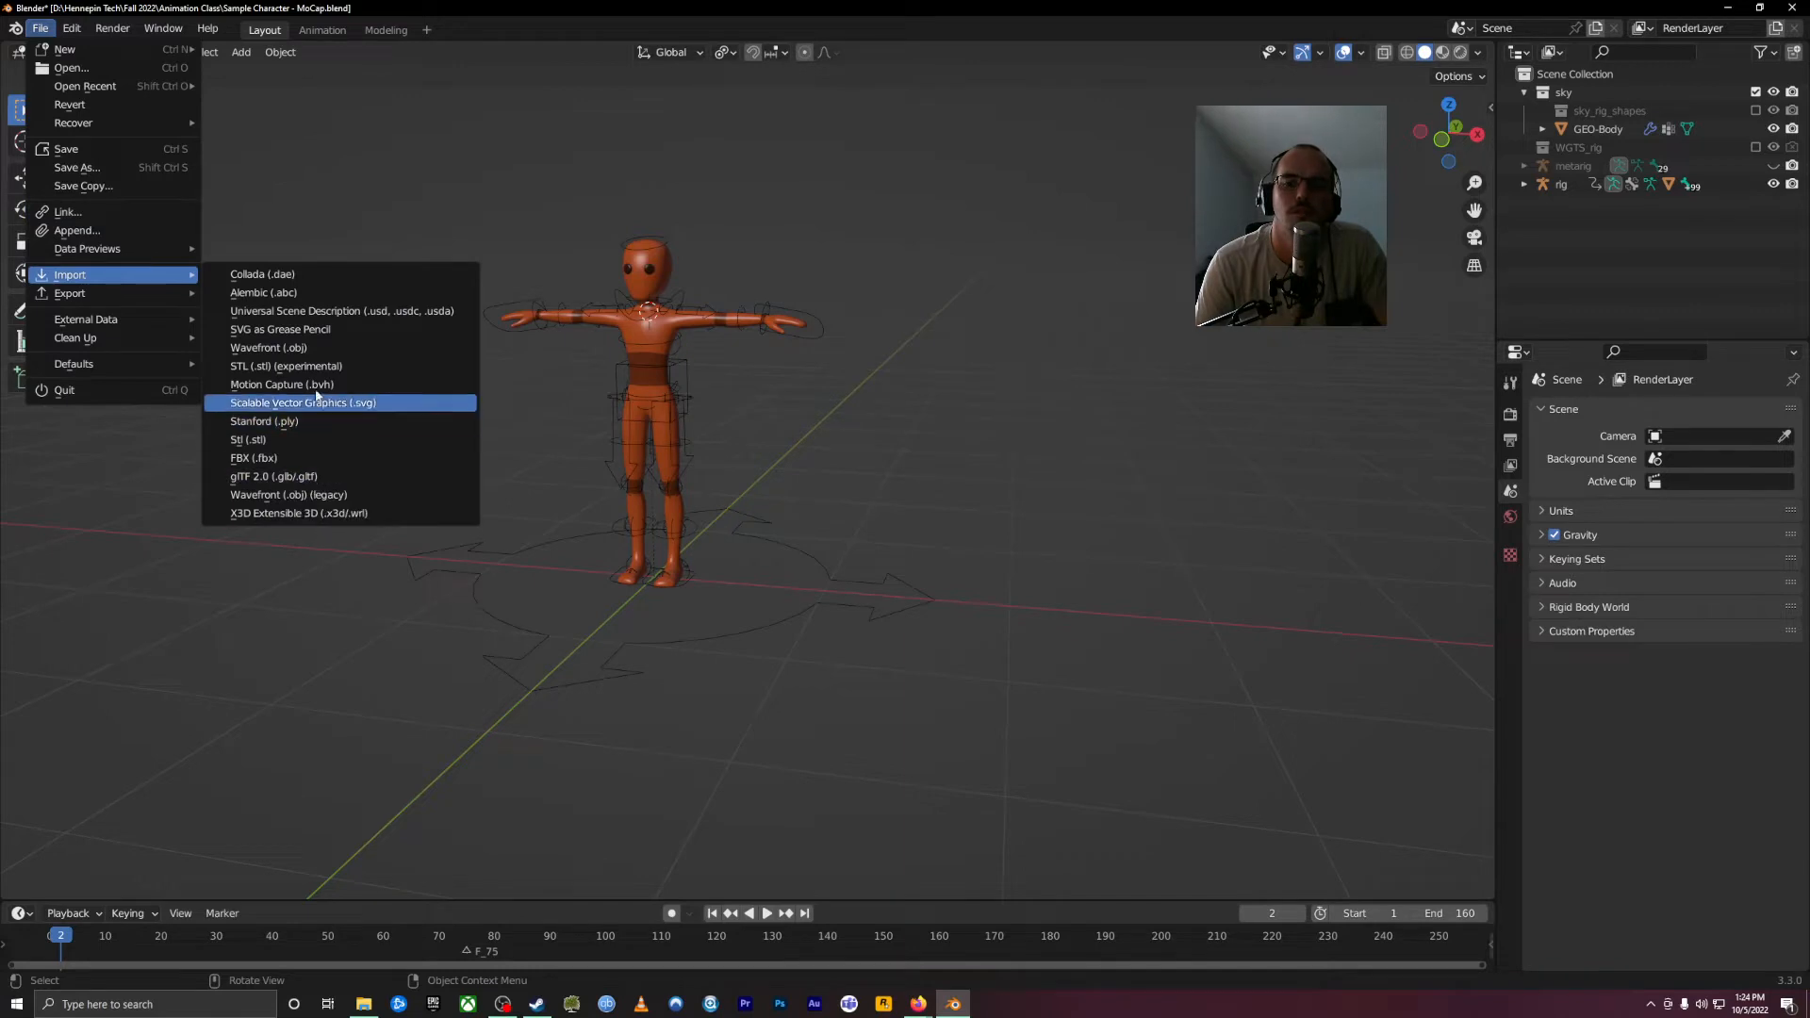
click(323, 383)
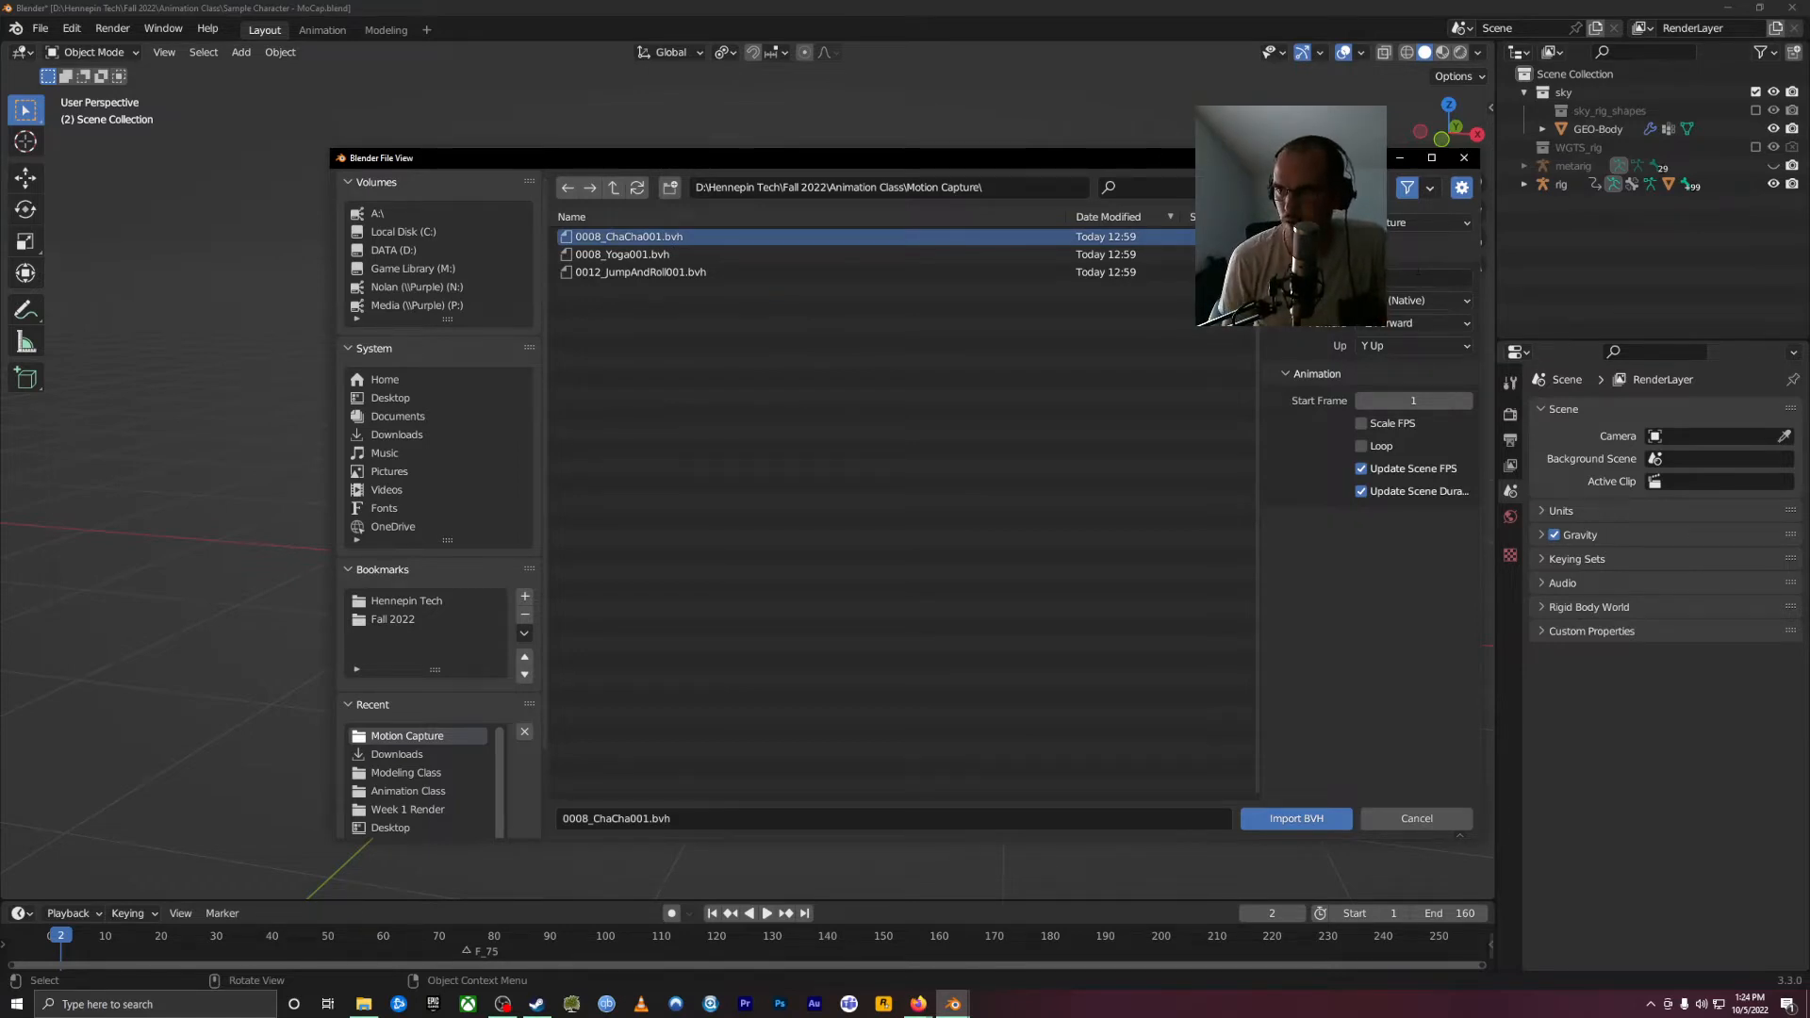
click(1309, 818)
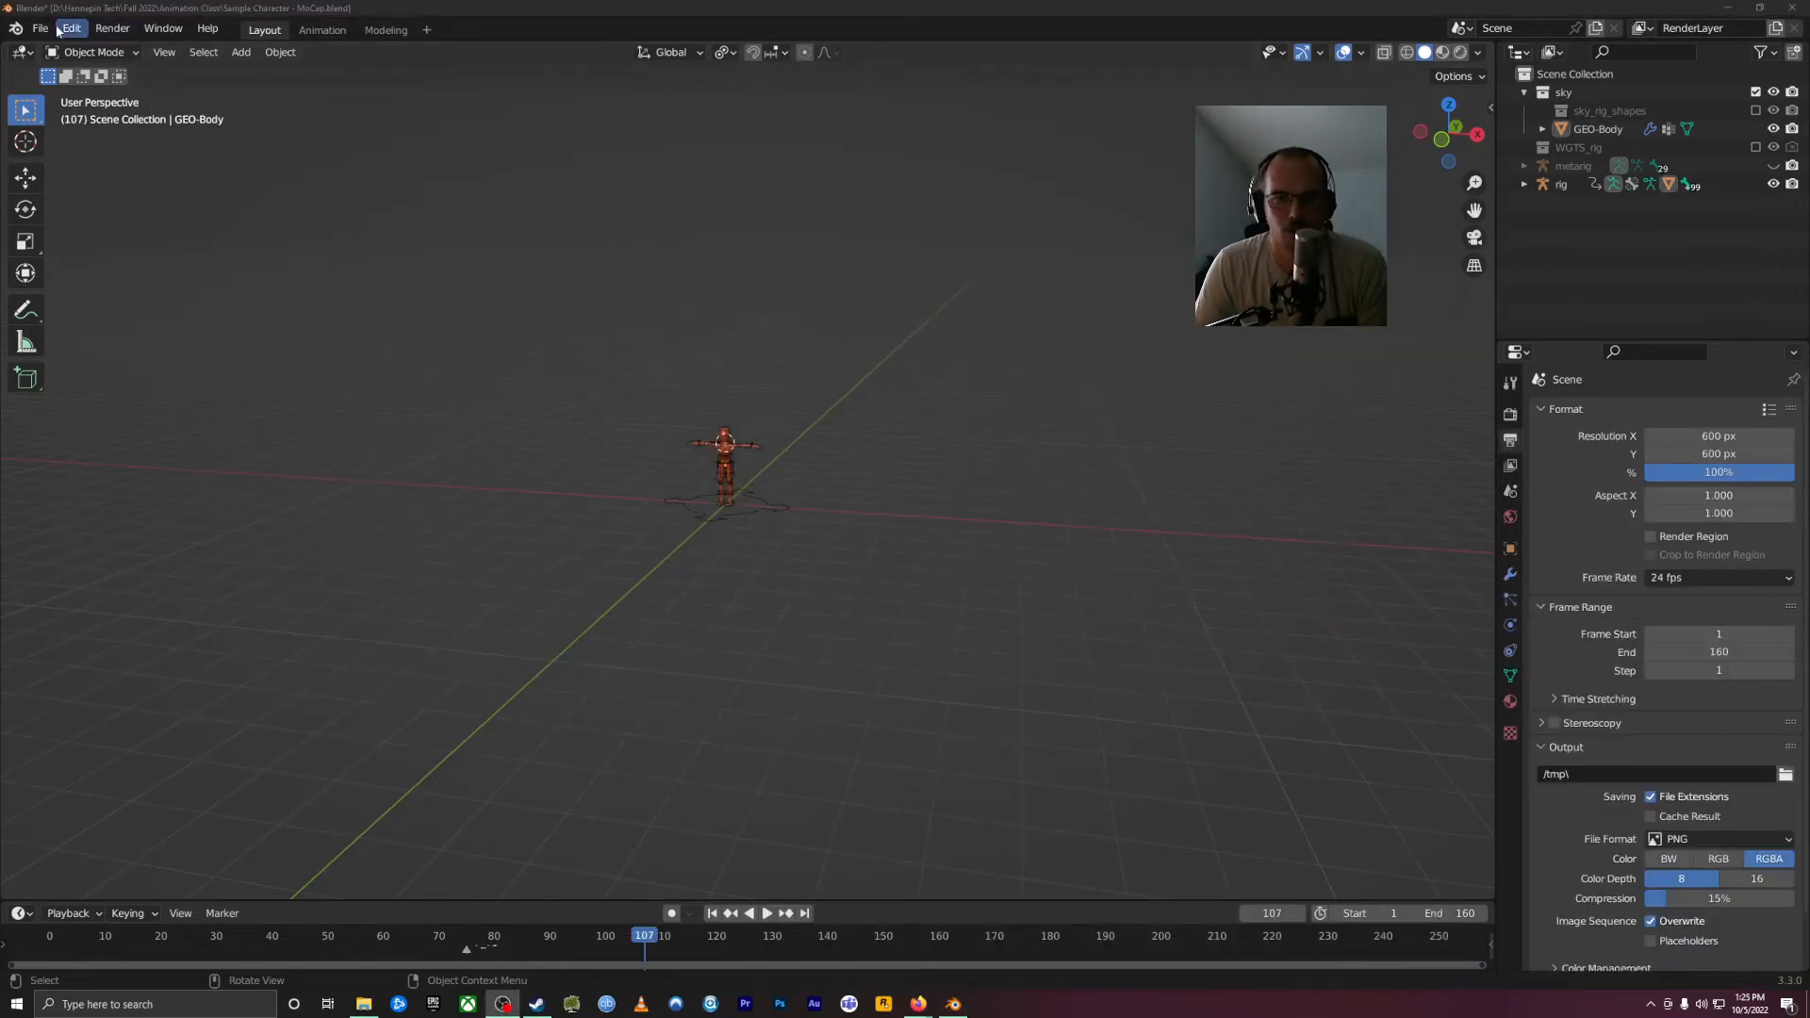
Step: Import 0008_ChaCha001.bvh at scale 1.00 with Update Scene FPS disabled and Update Scene Duration enabled
click(40, 28)
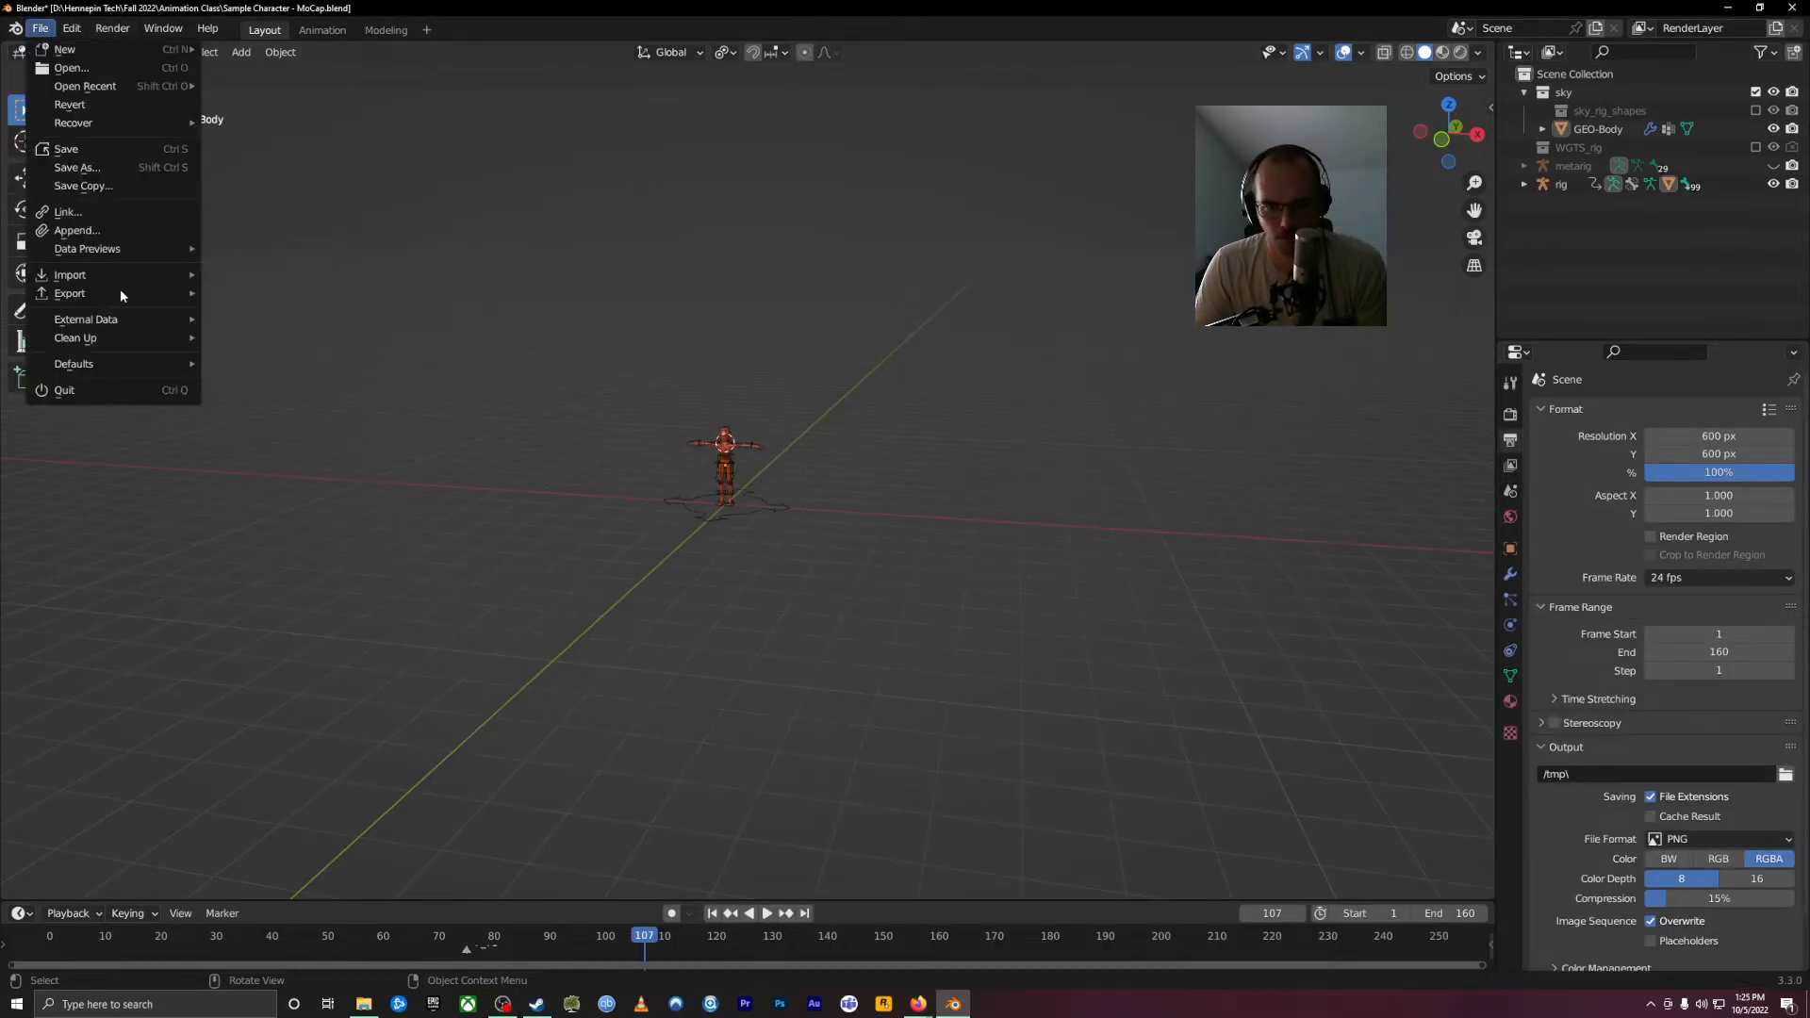
mouse_move(132, 277)
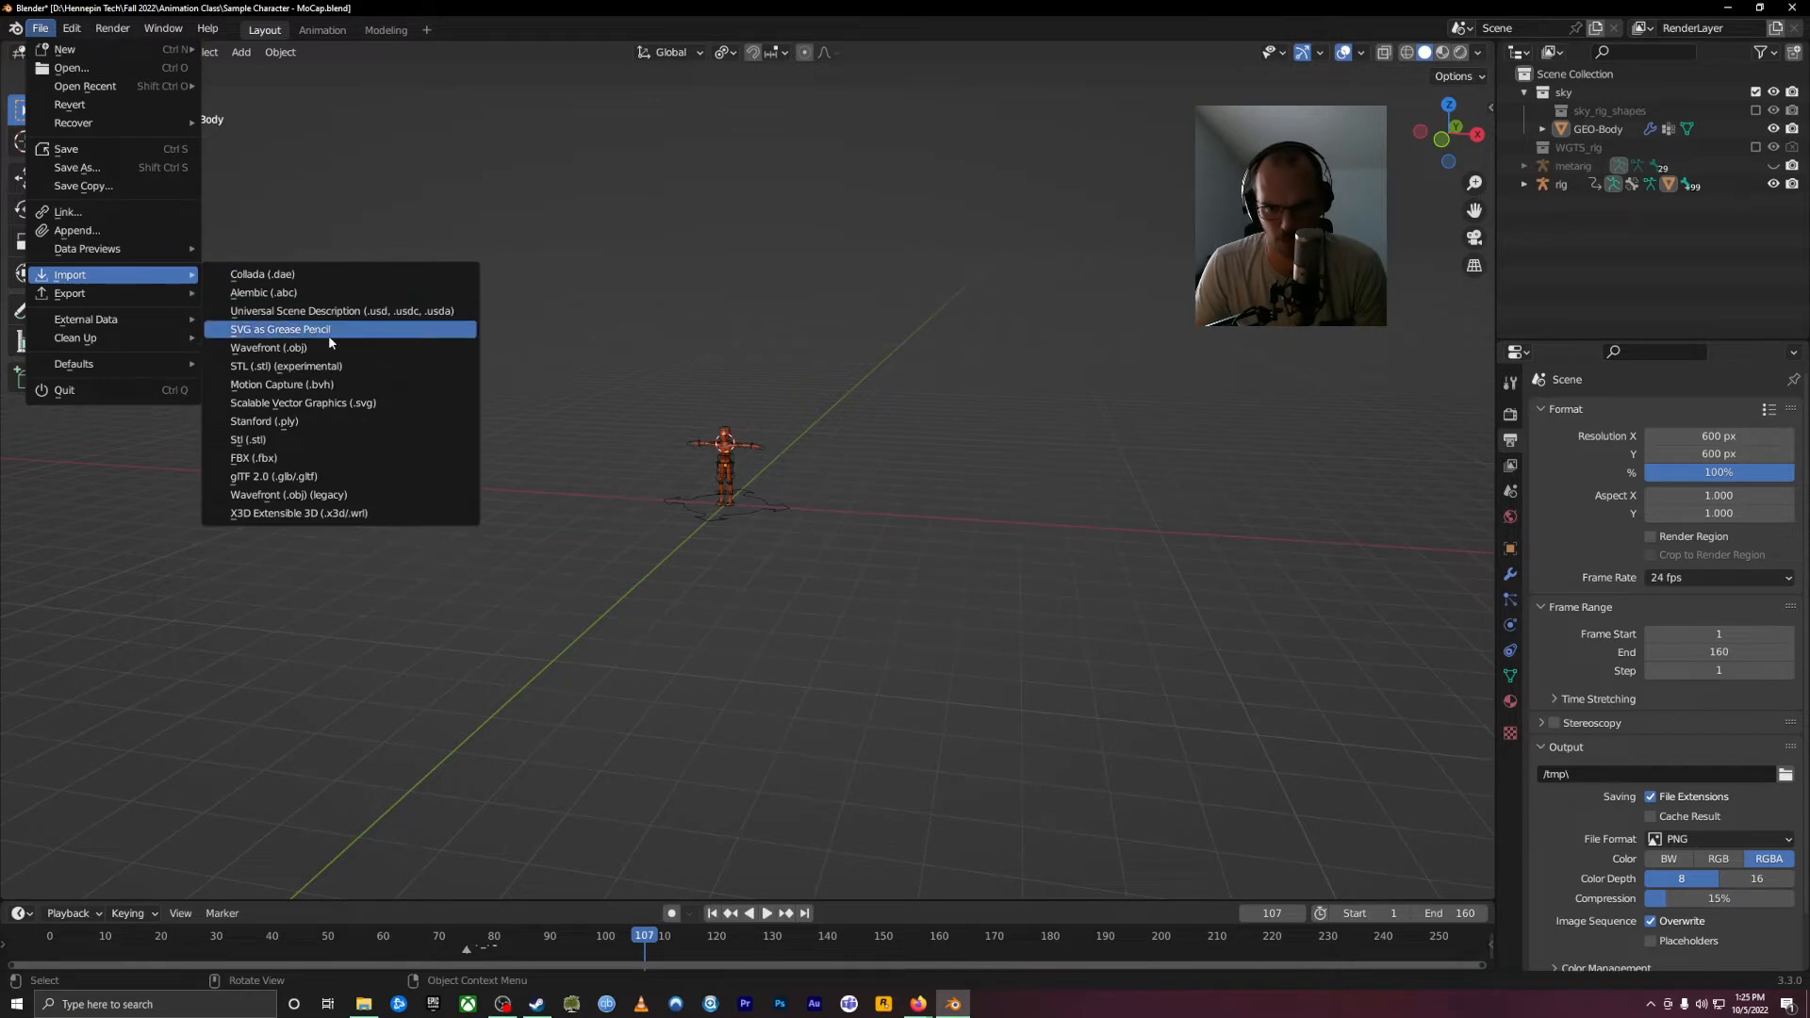
click(342, 385)
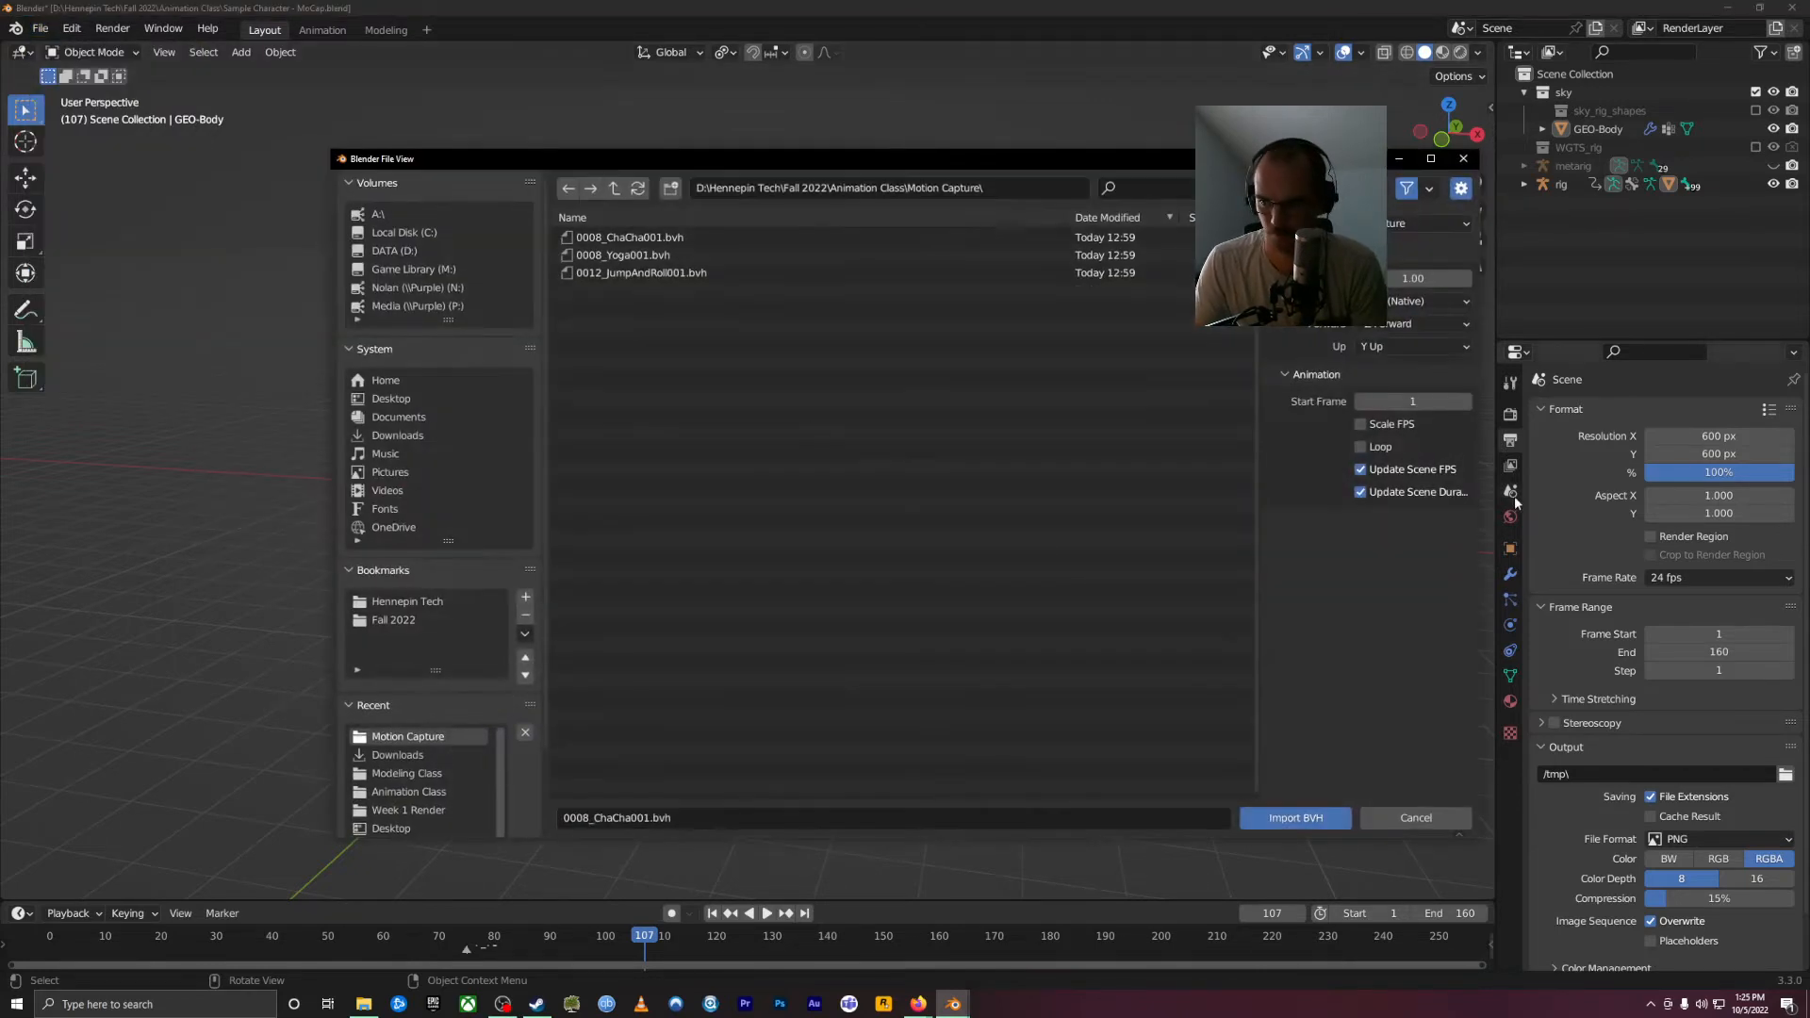
click(1361, 469)
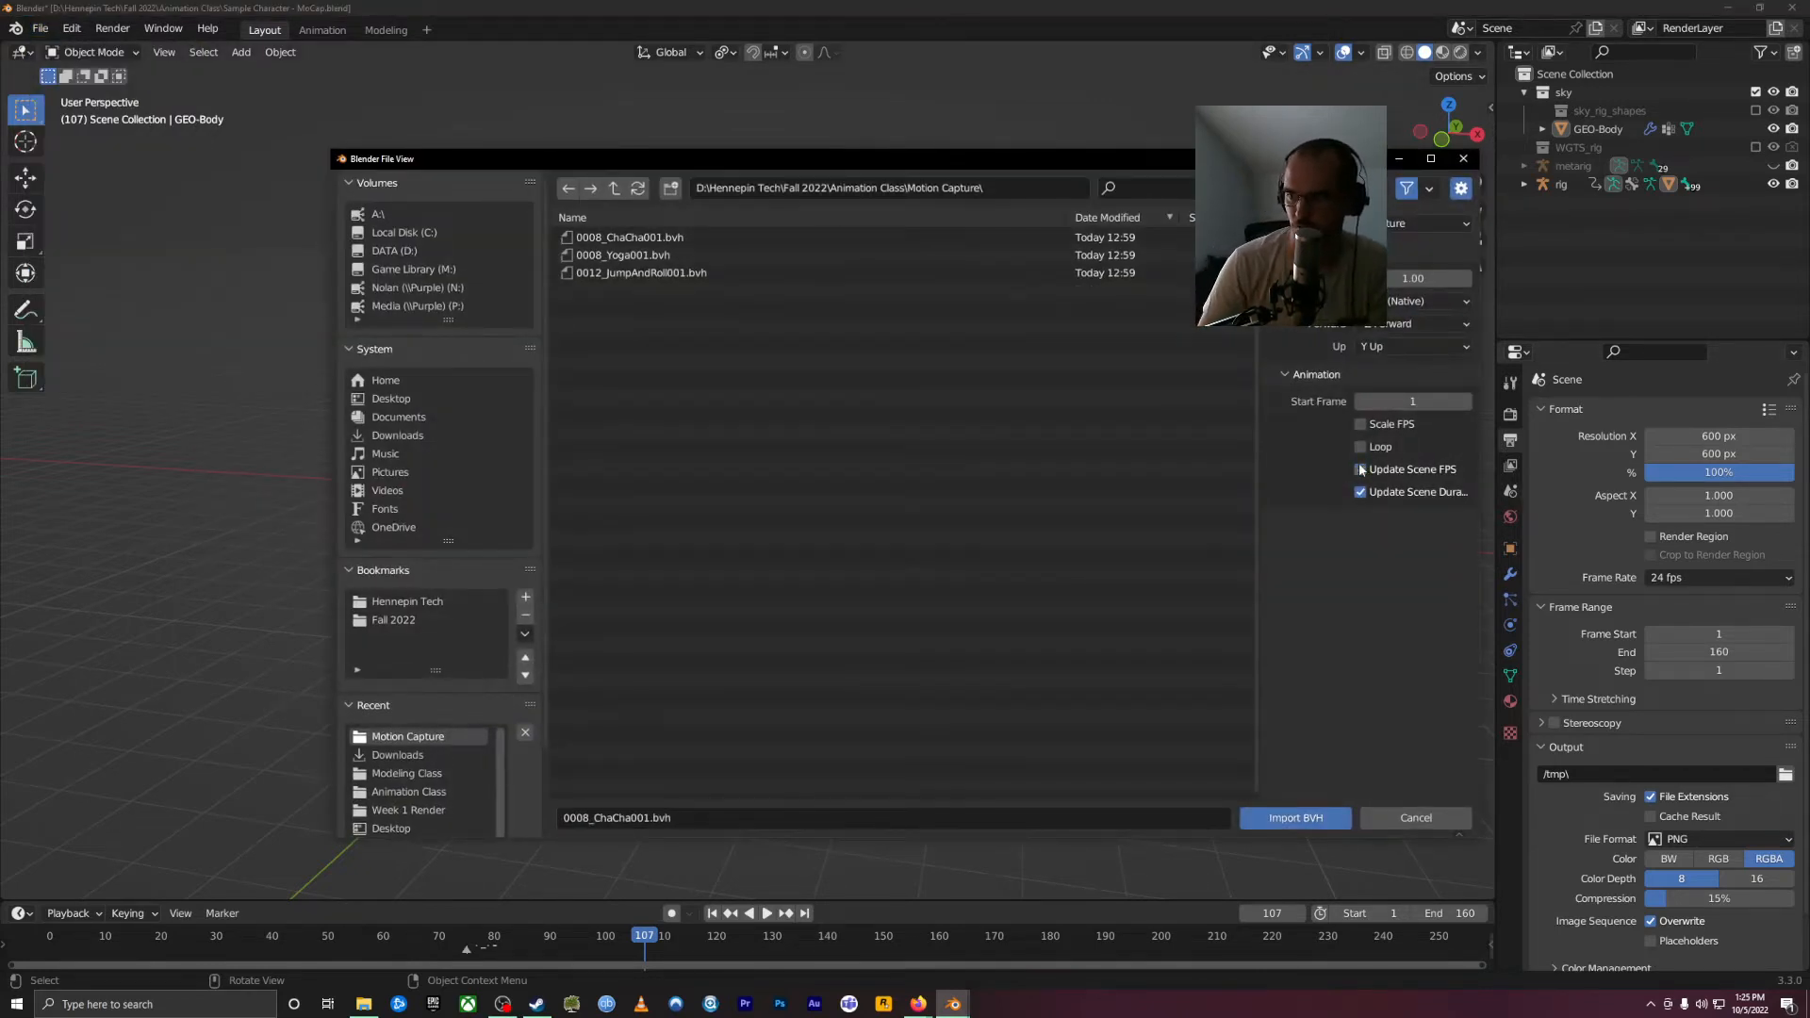
click(1294, 818)
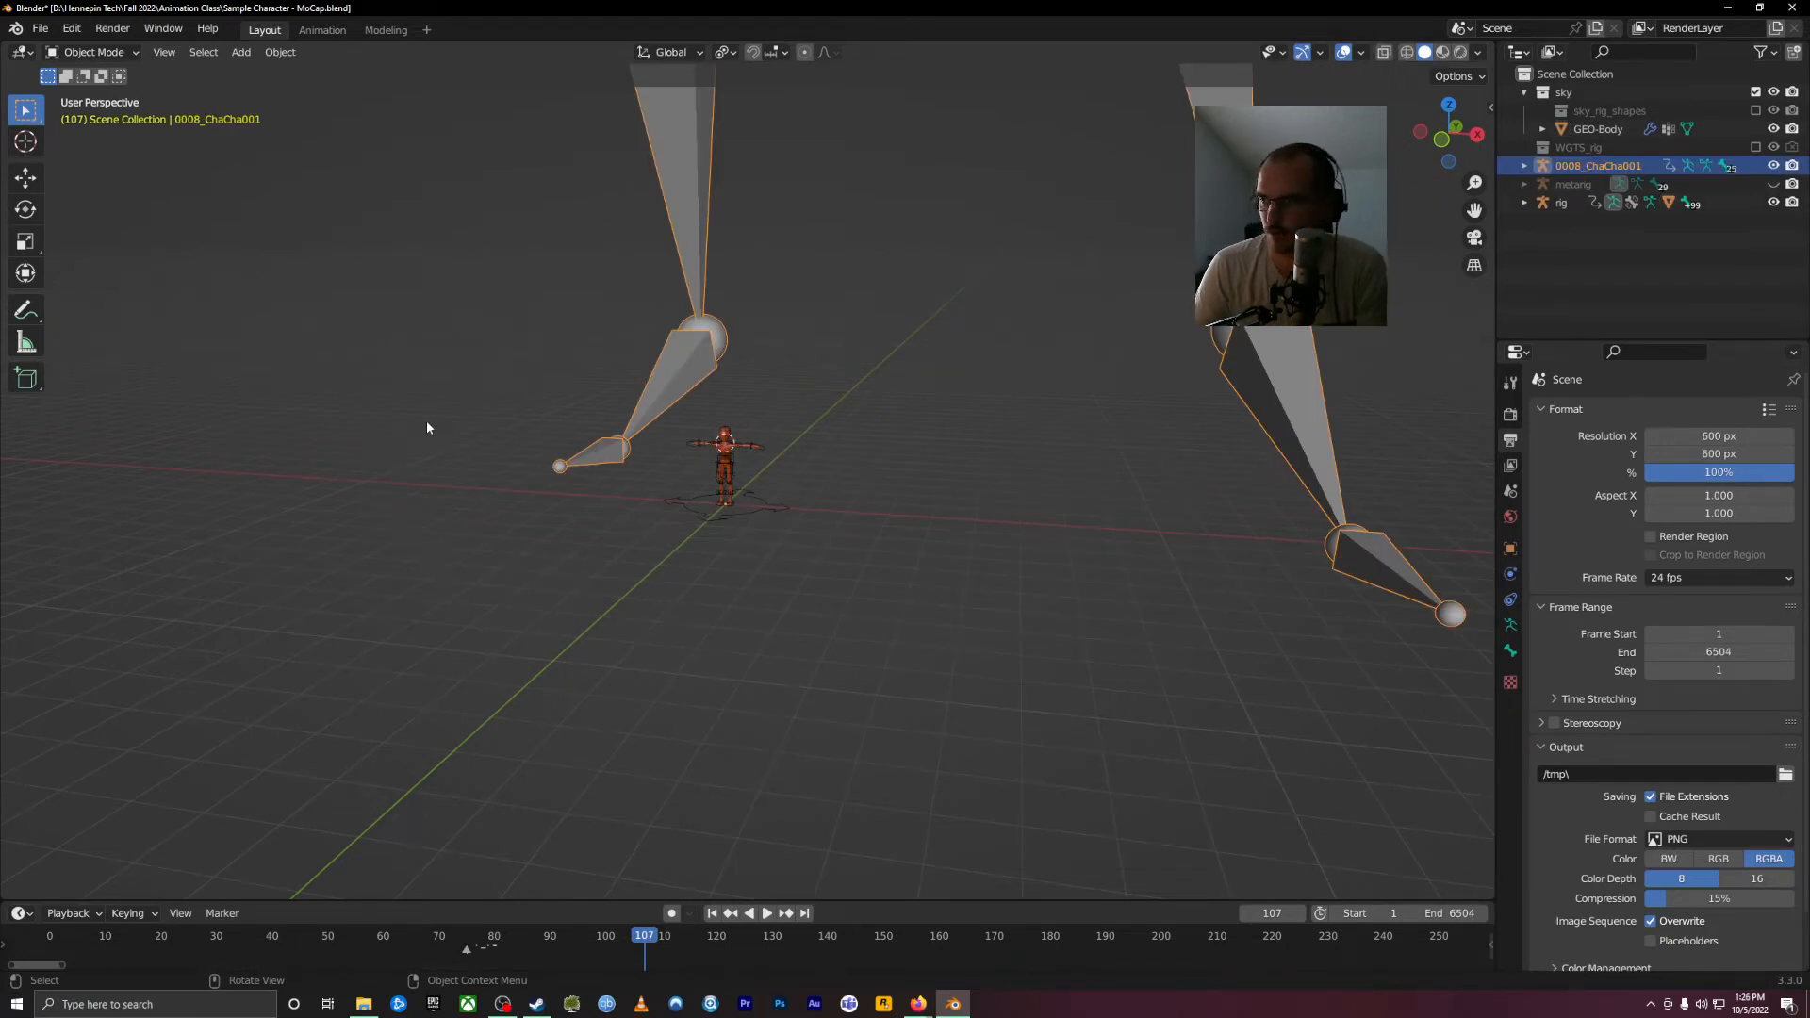
Step: Set the scene's output frame rate to 120 fps and play the ChaCha animation from the start of the timeline
scroll(868, 467, down, 9)
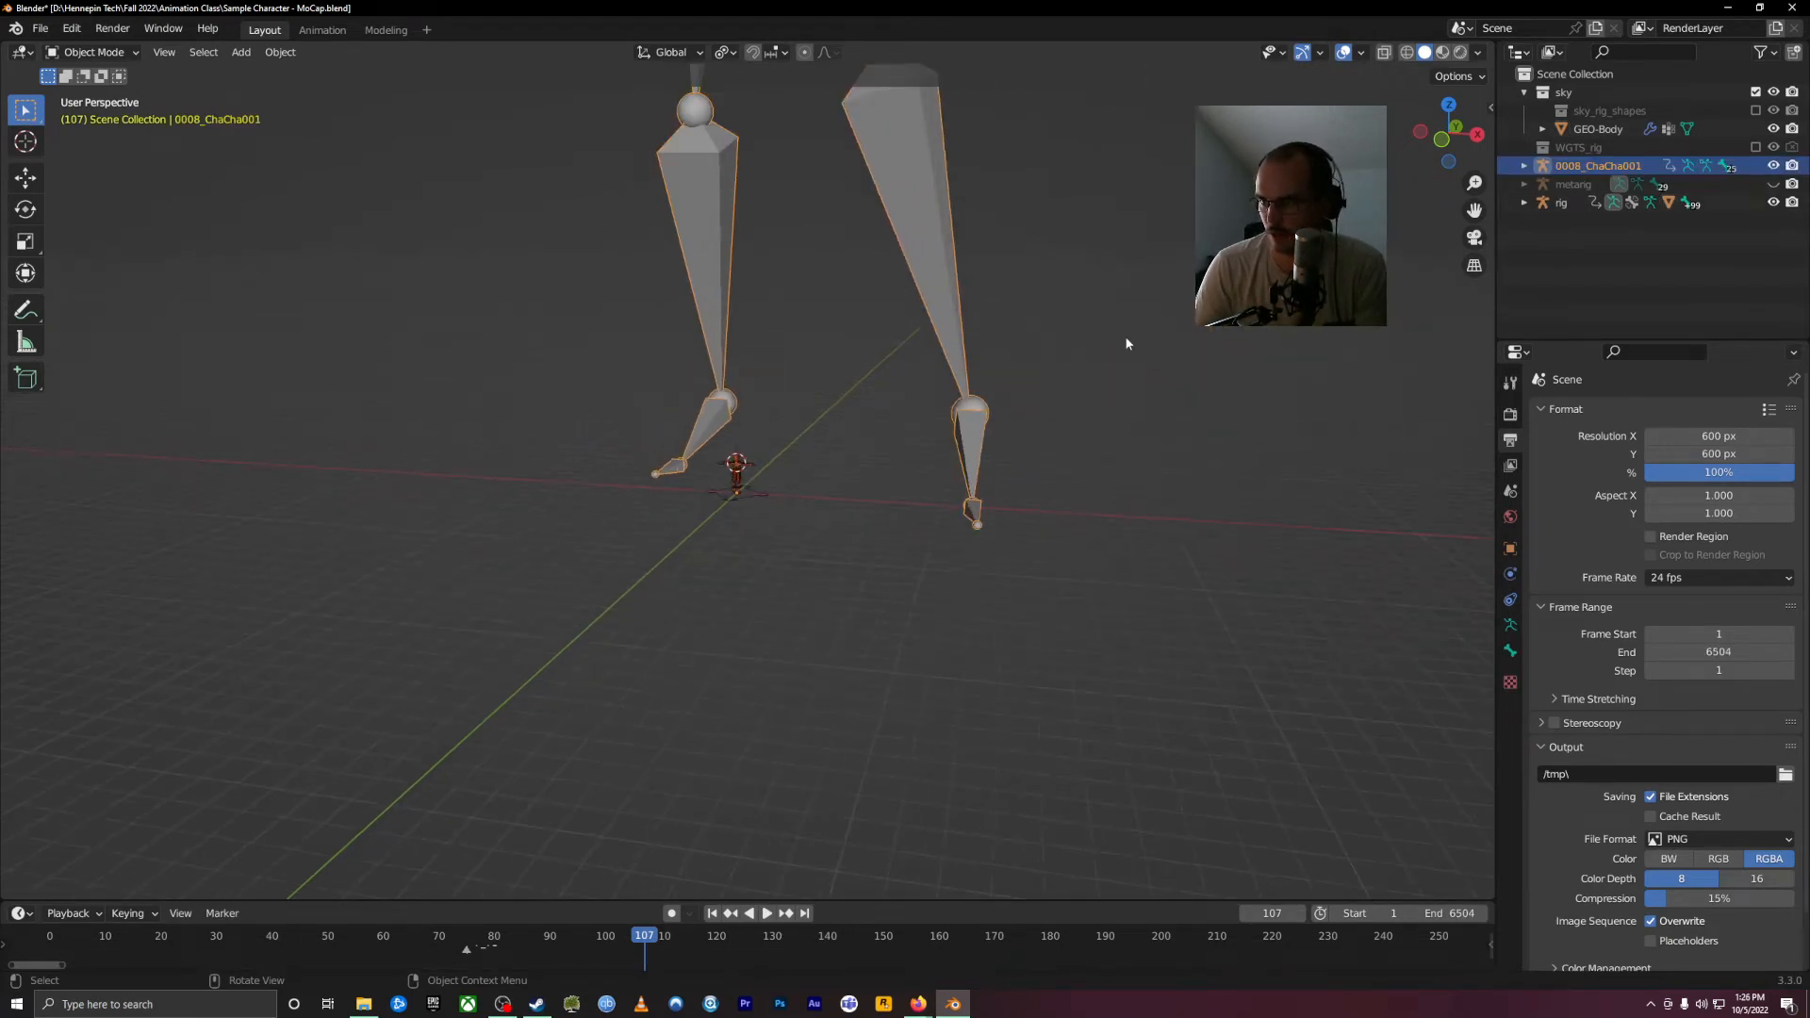
click(1697, 579)
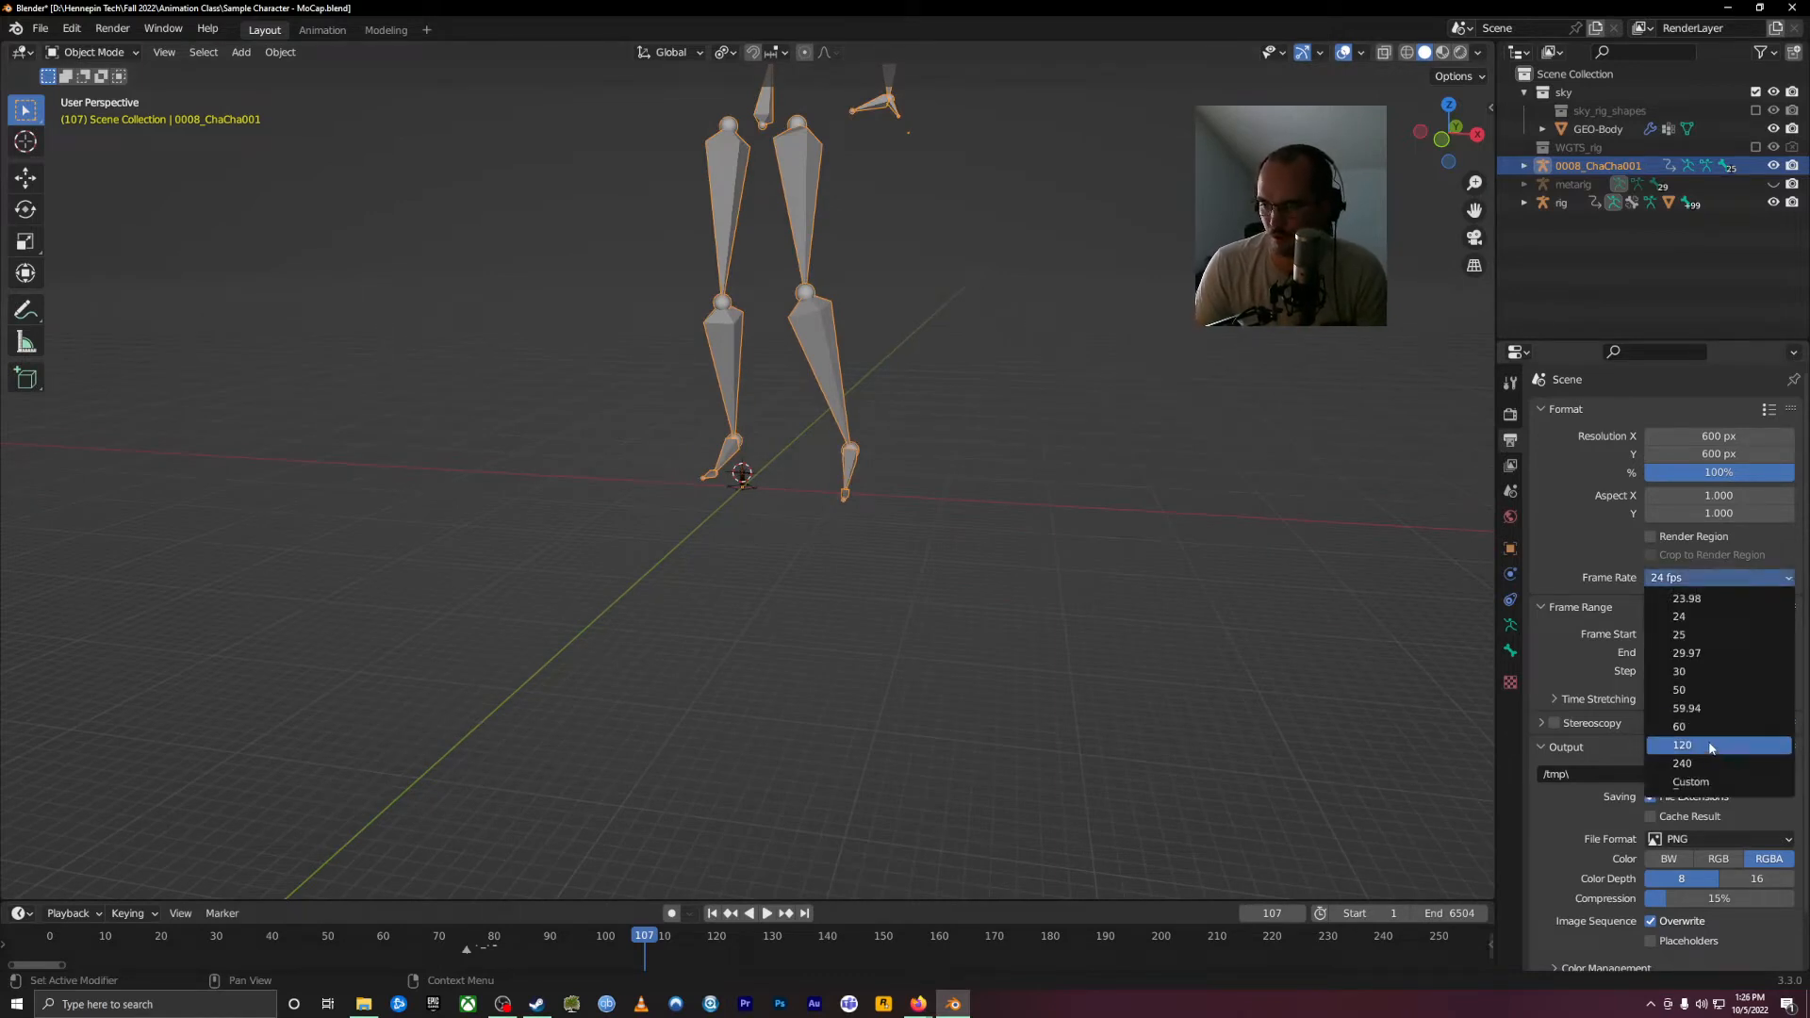
click(1513, 415)
click(1513, 440)
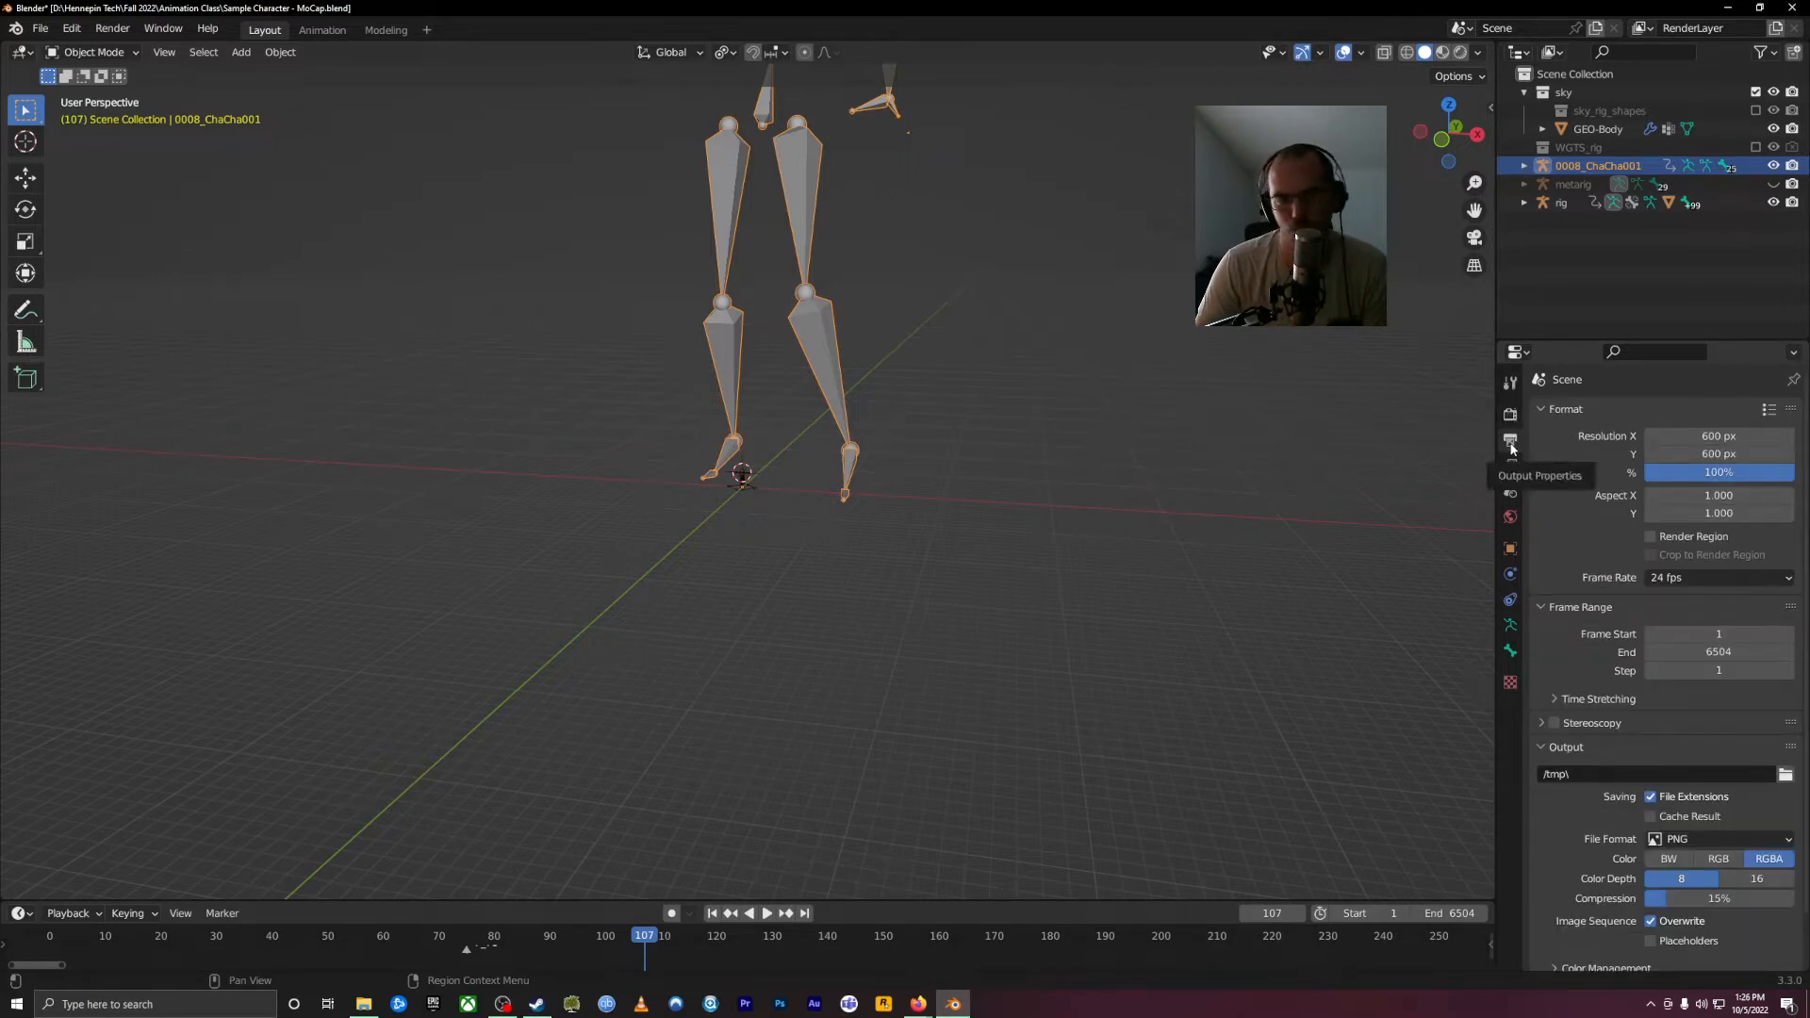
click(1728, 571)
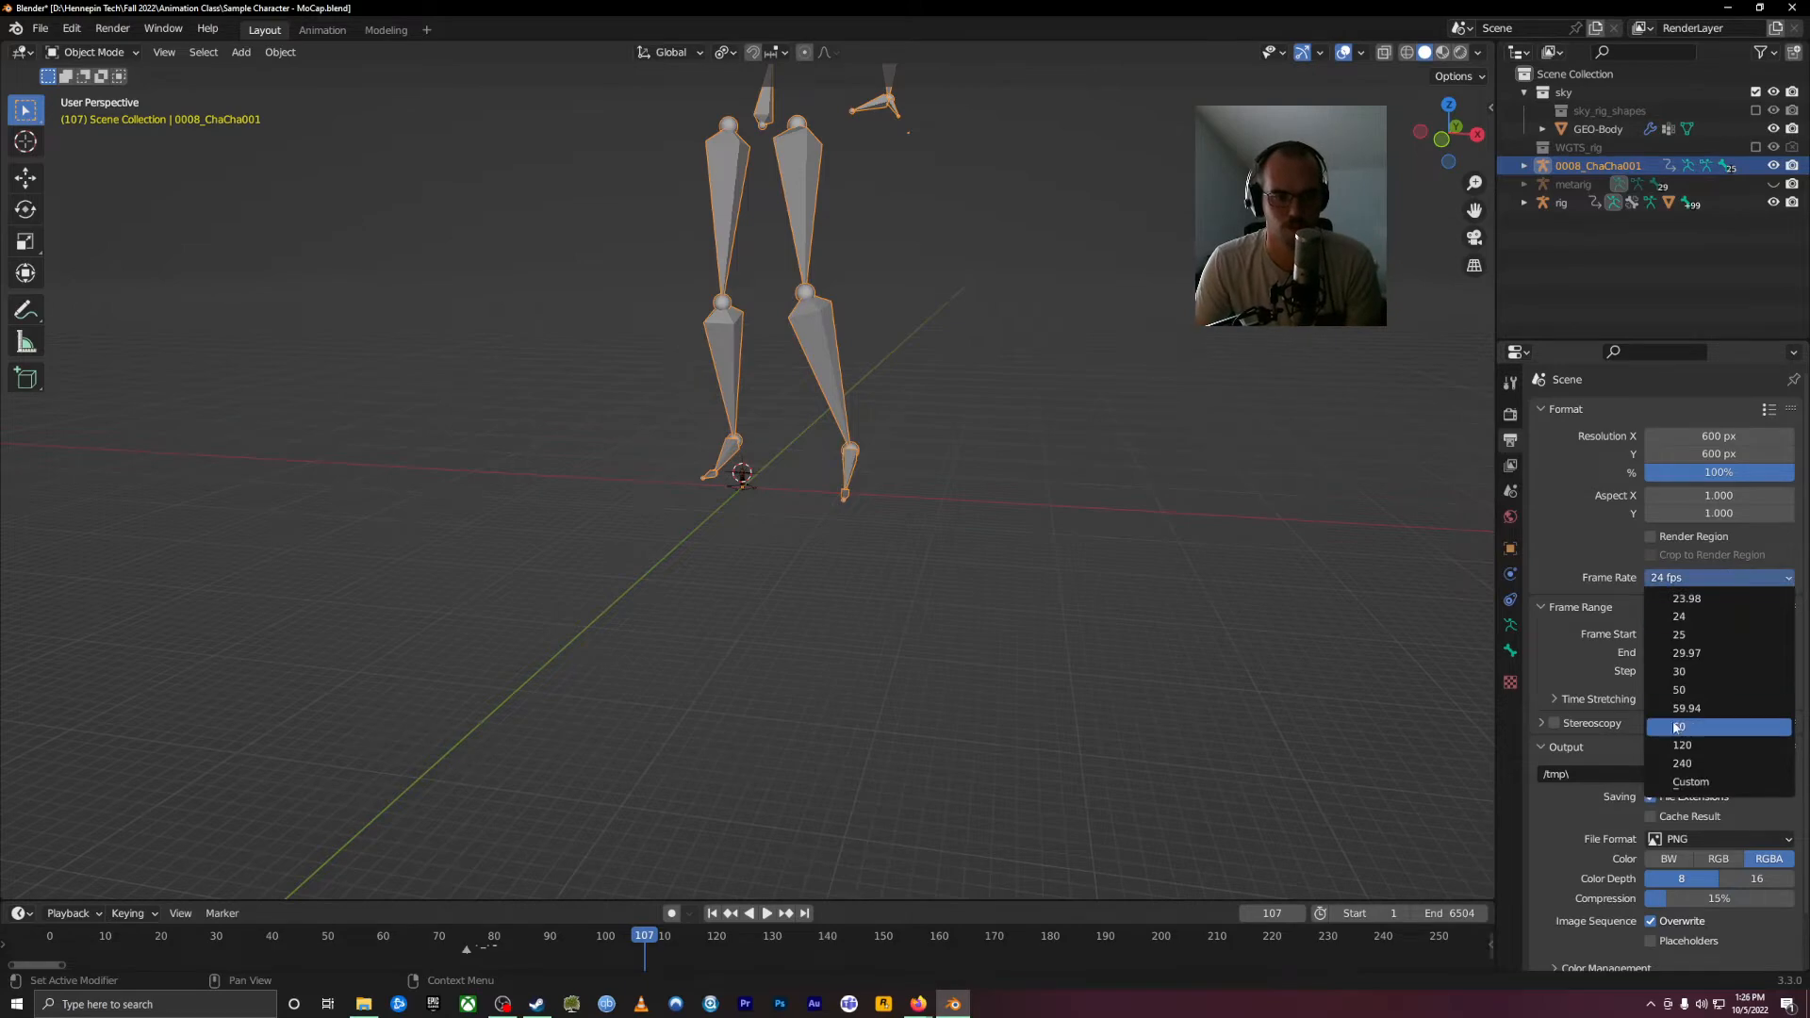
click(1712, 751)
drag(570, 932, 28, 951)
key(space)
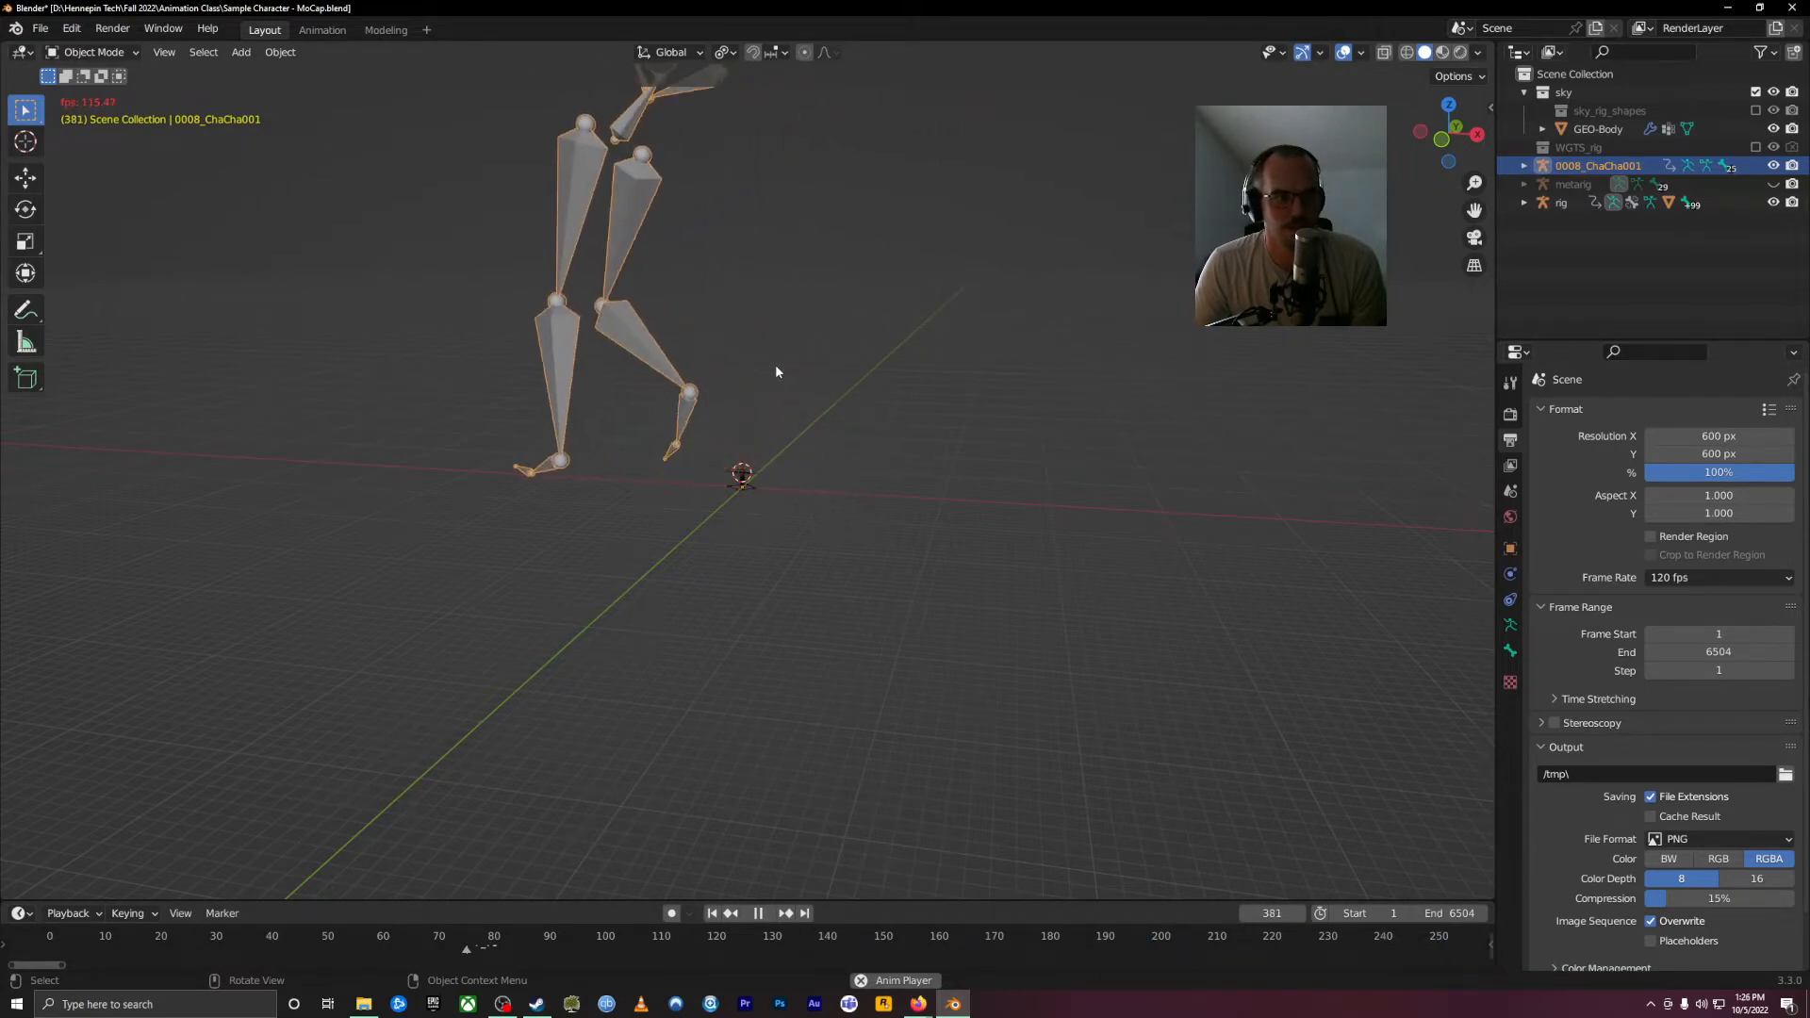
Step: Switch to Calculator, divide 6504 frames by 120 fps to get the clip's length in seconds, and close the calculator
shift+middle_drag(877, 246, 812, 543)
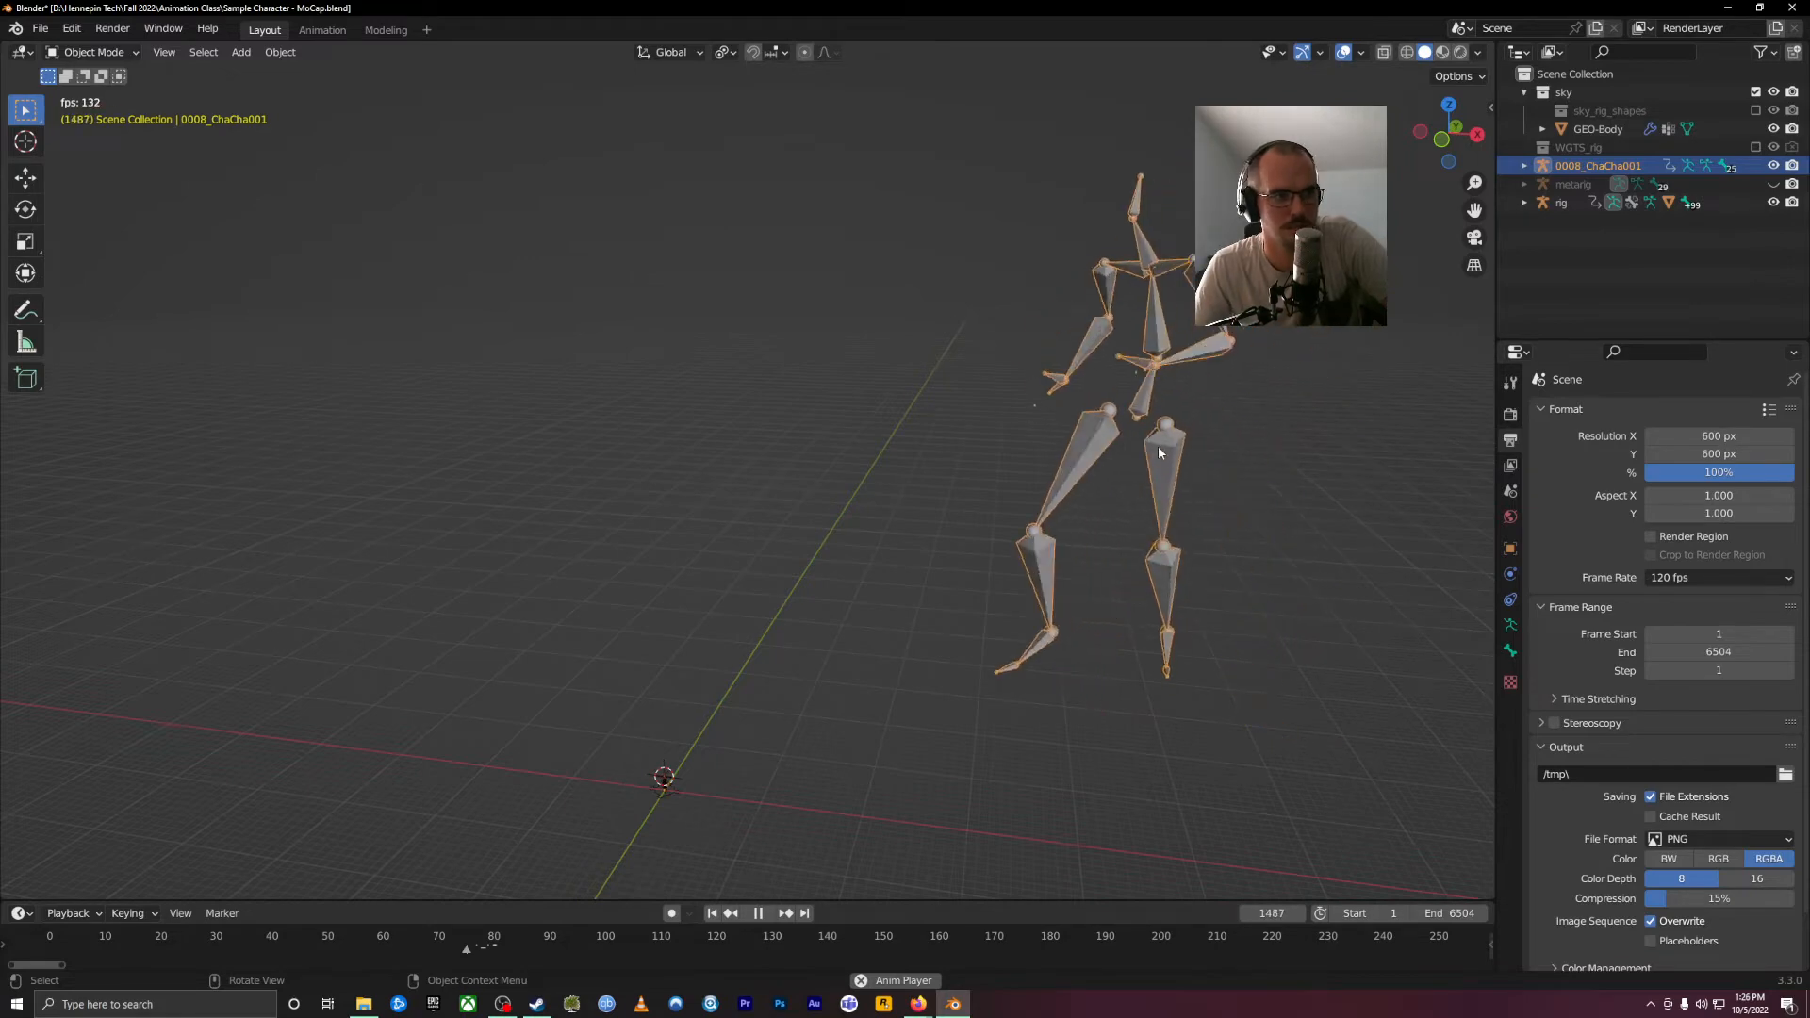
click(156, 1004)
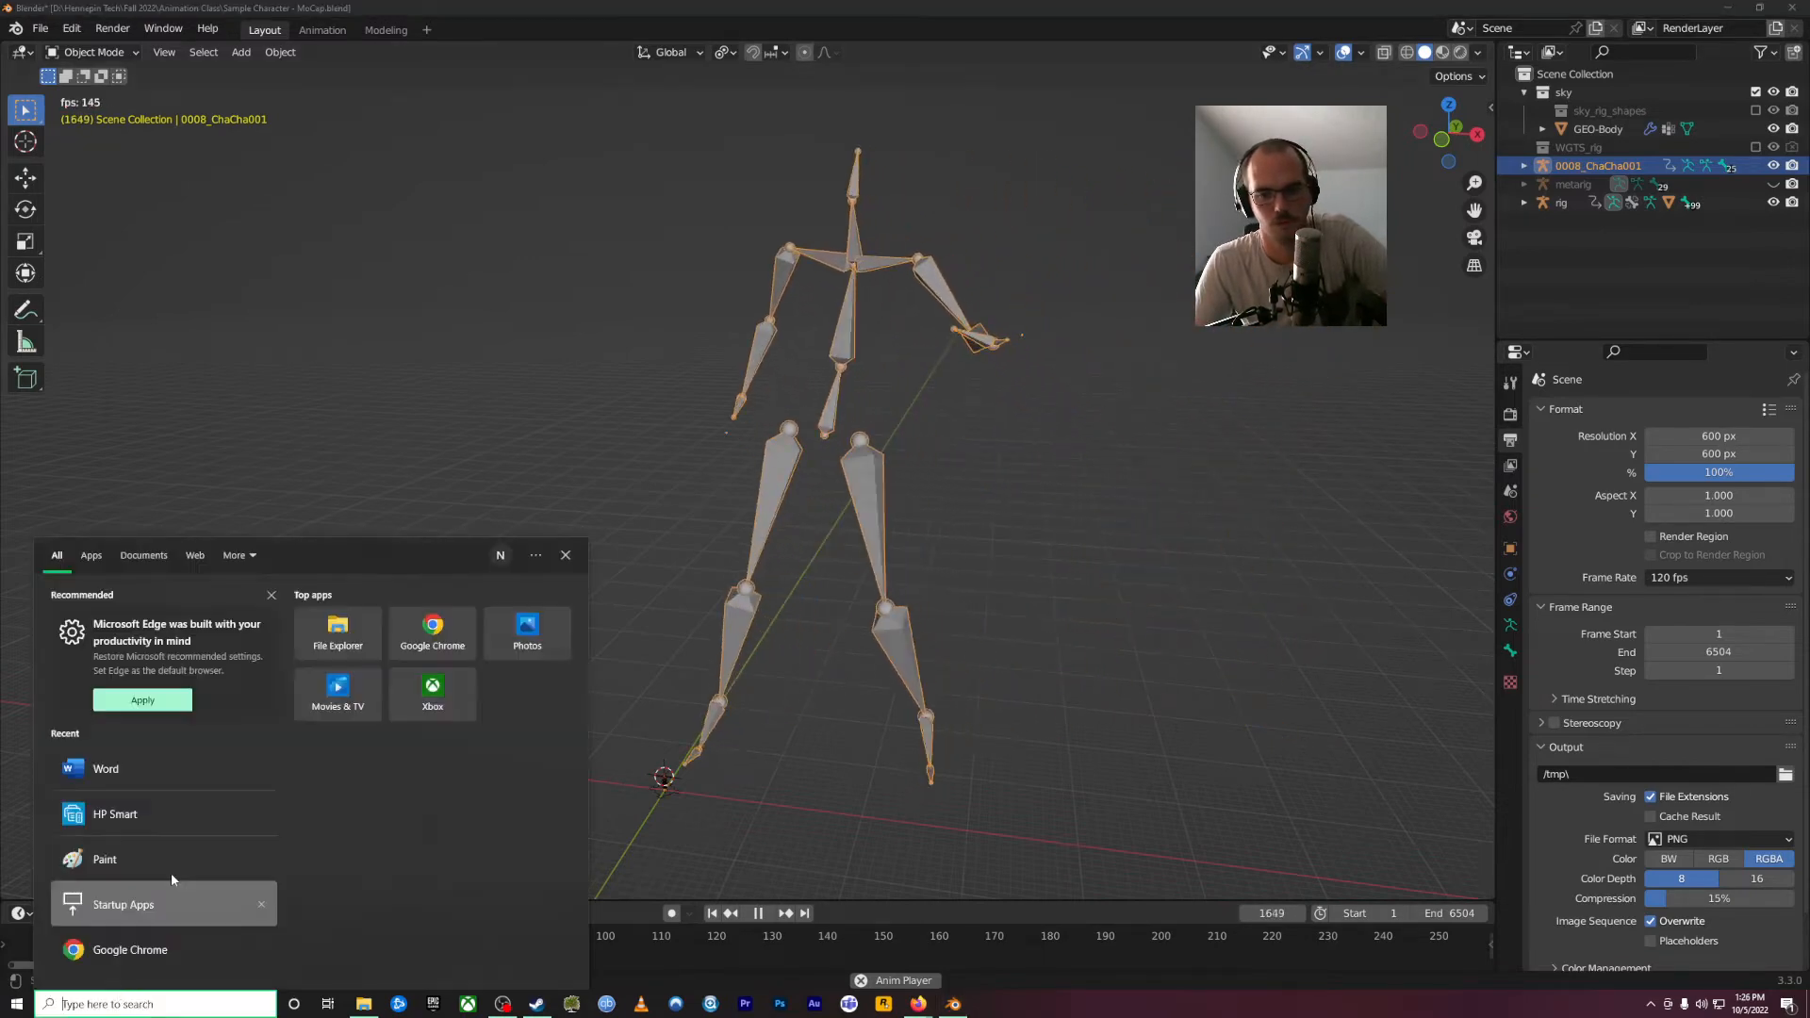
text(calc)
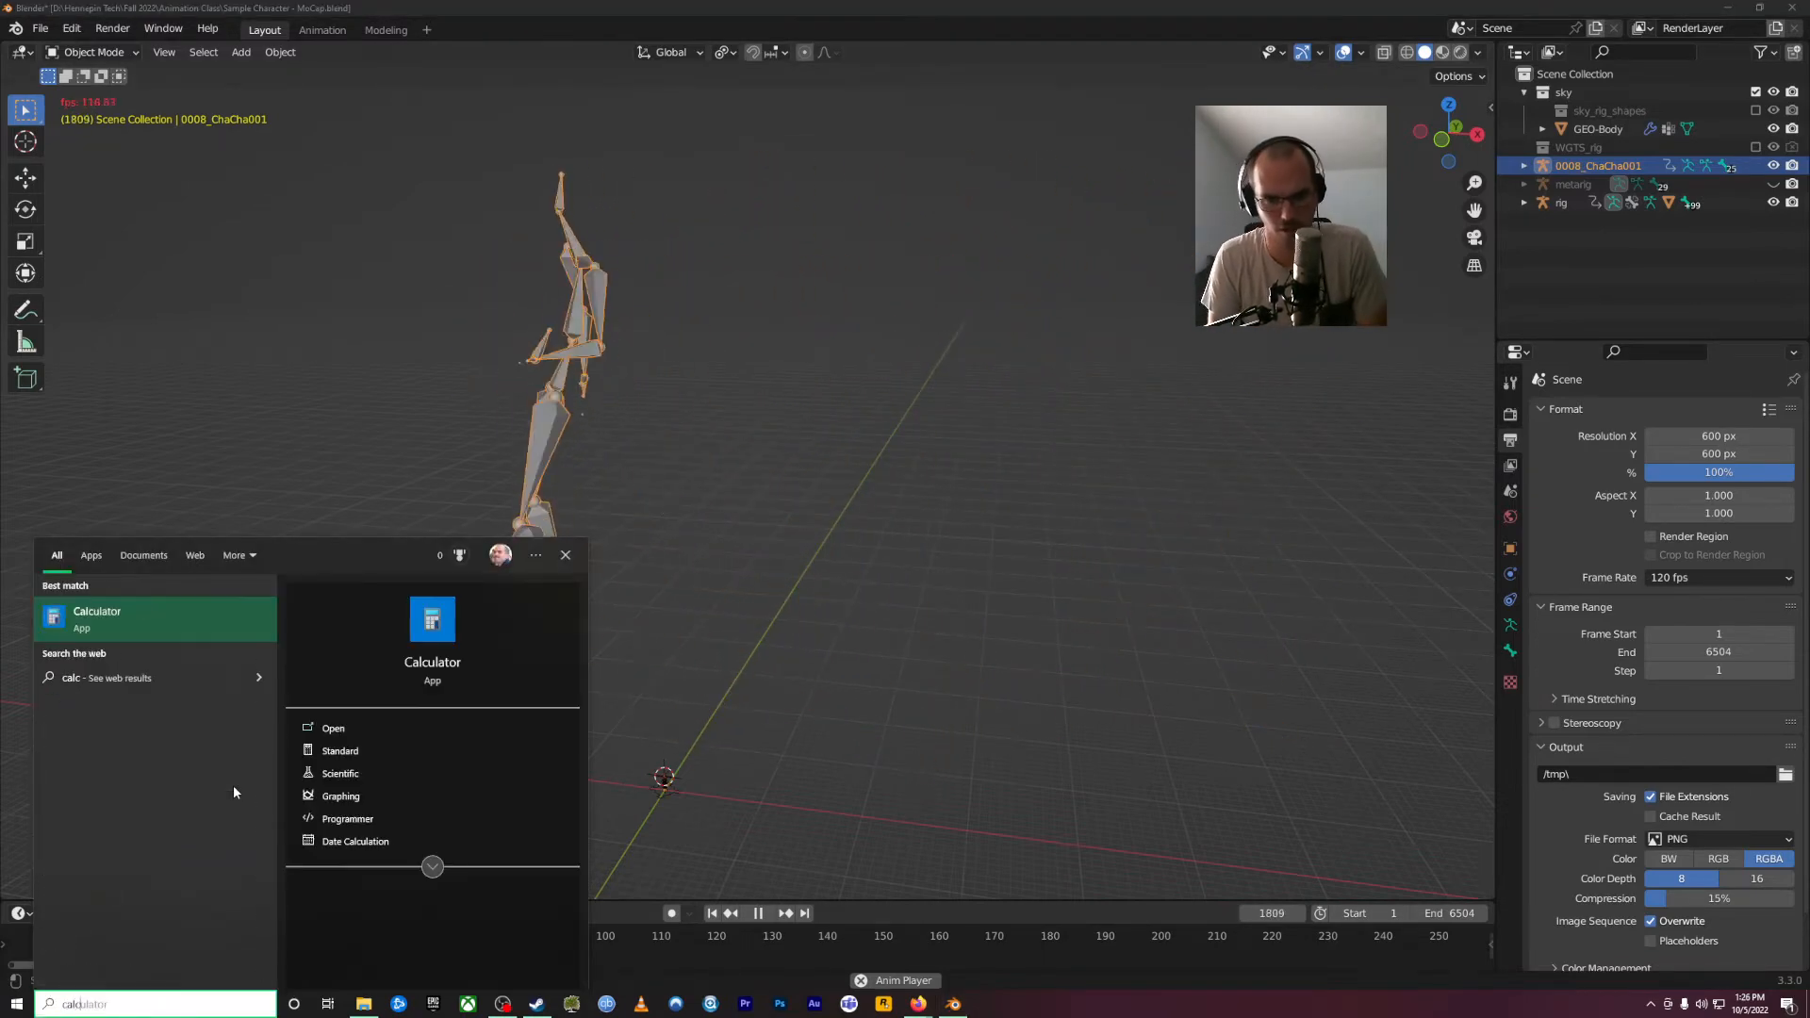
key(Return)
text(6504)
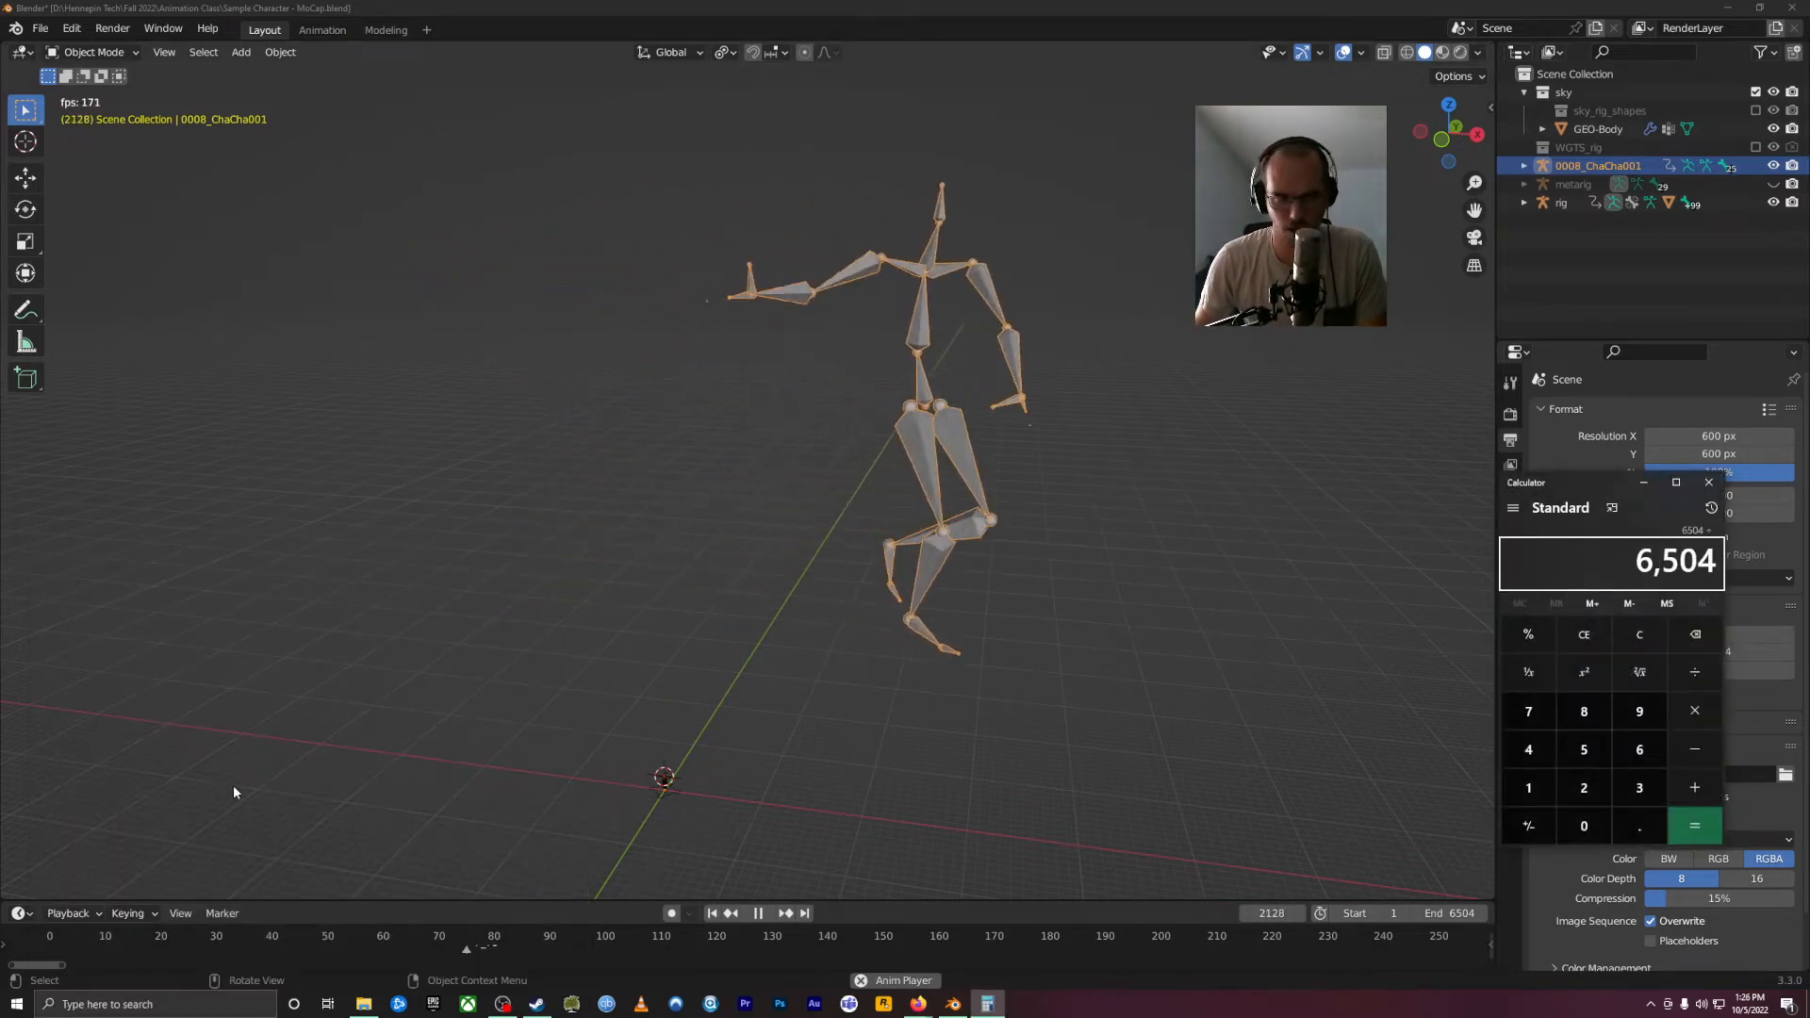
text(/120)
key(Return)
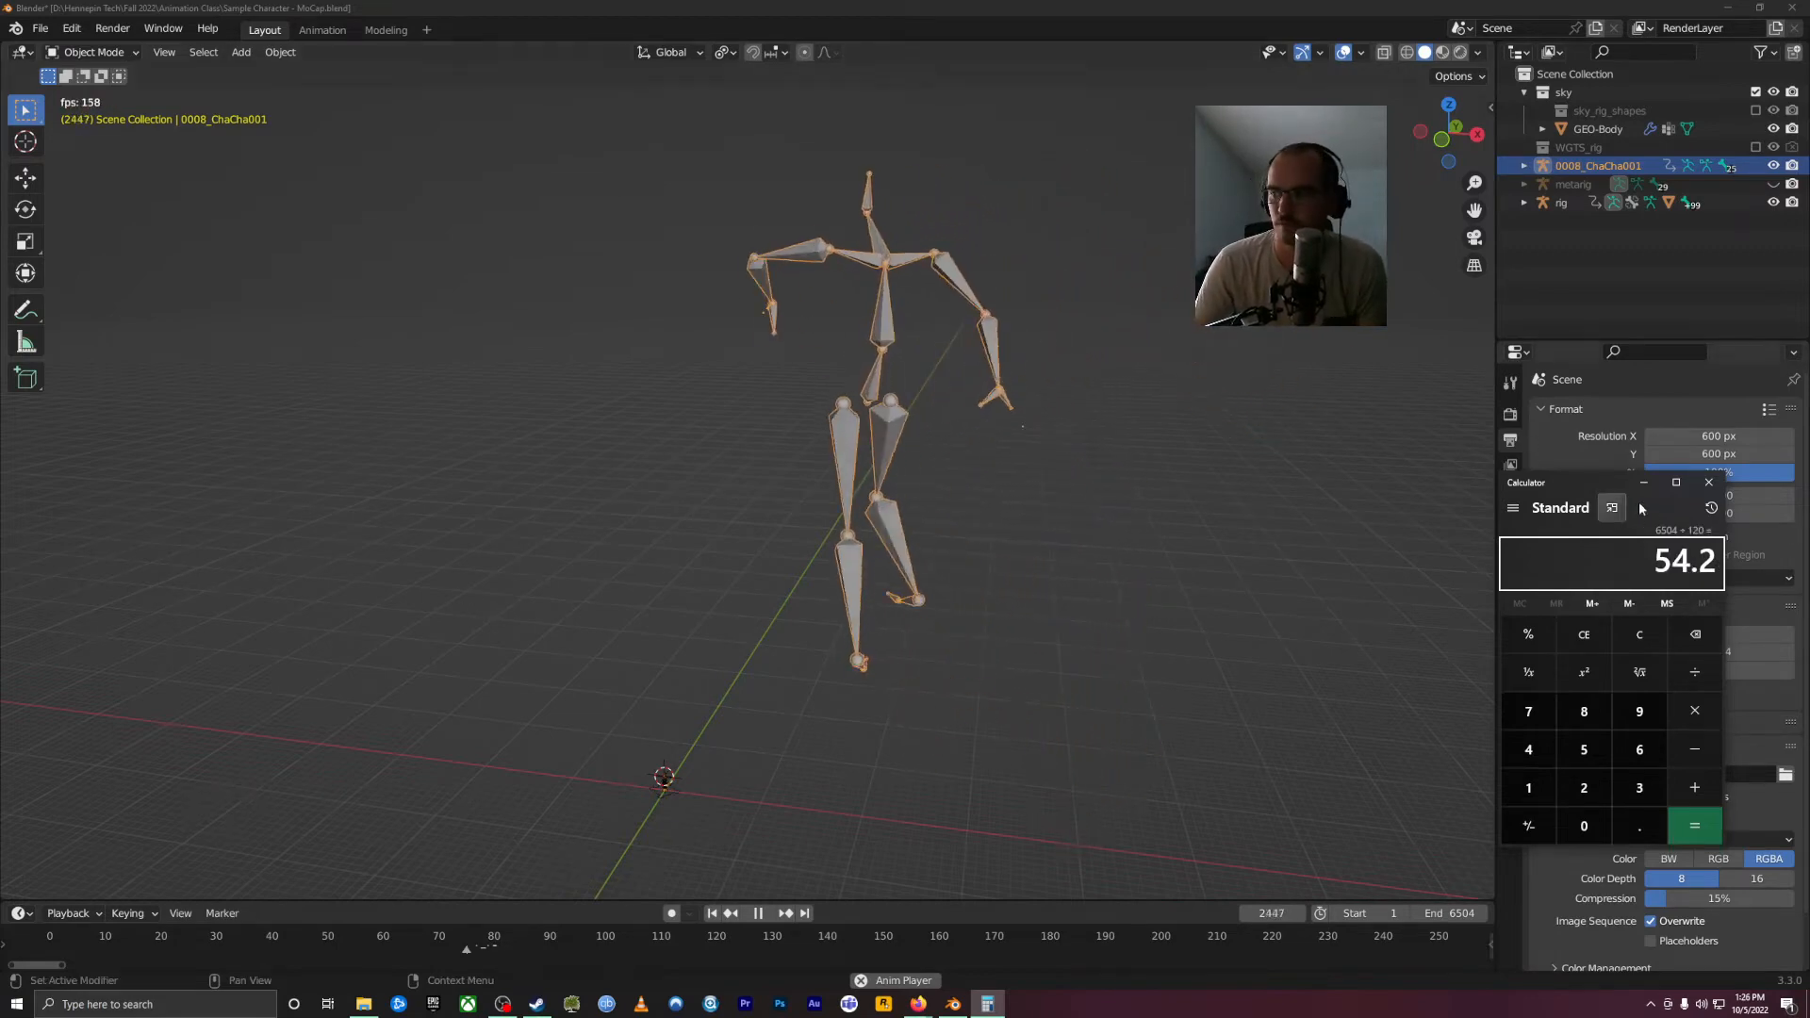
click(1708, 482)
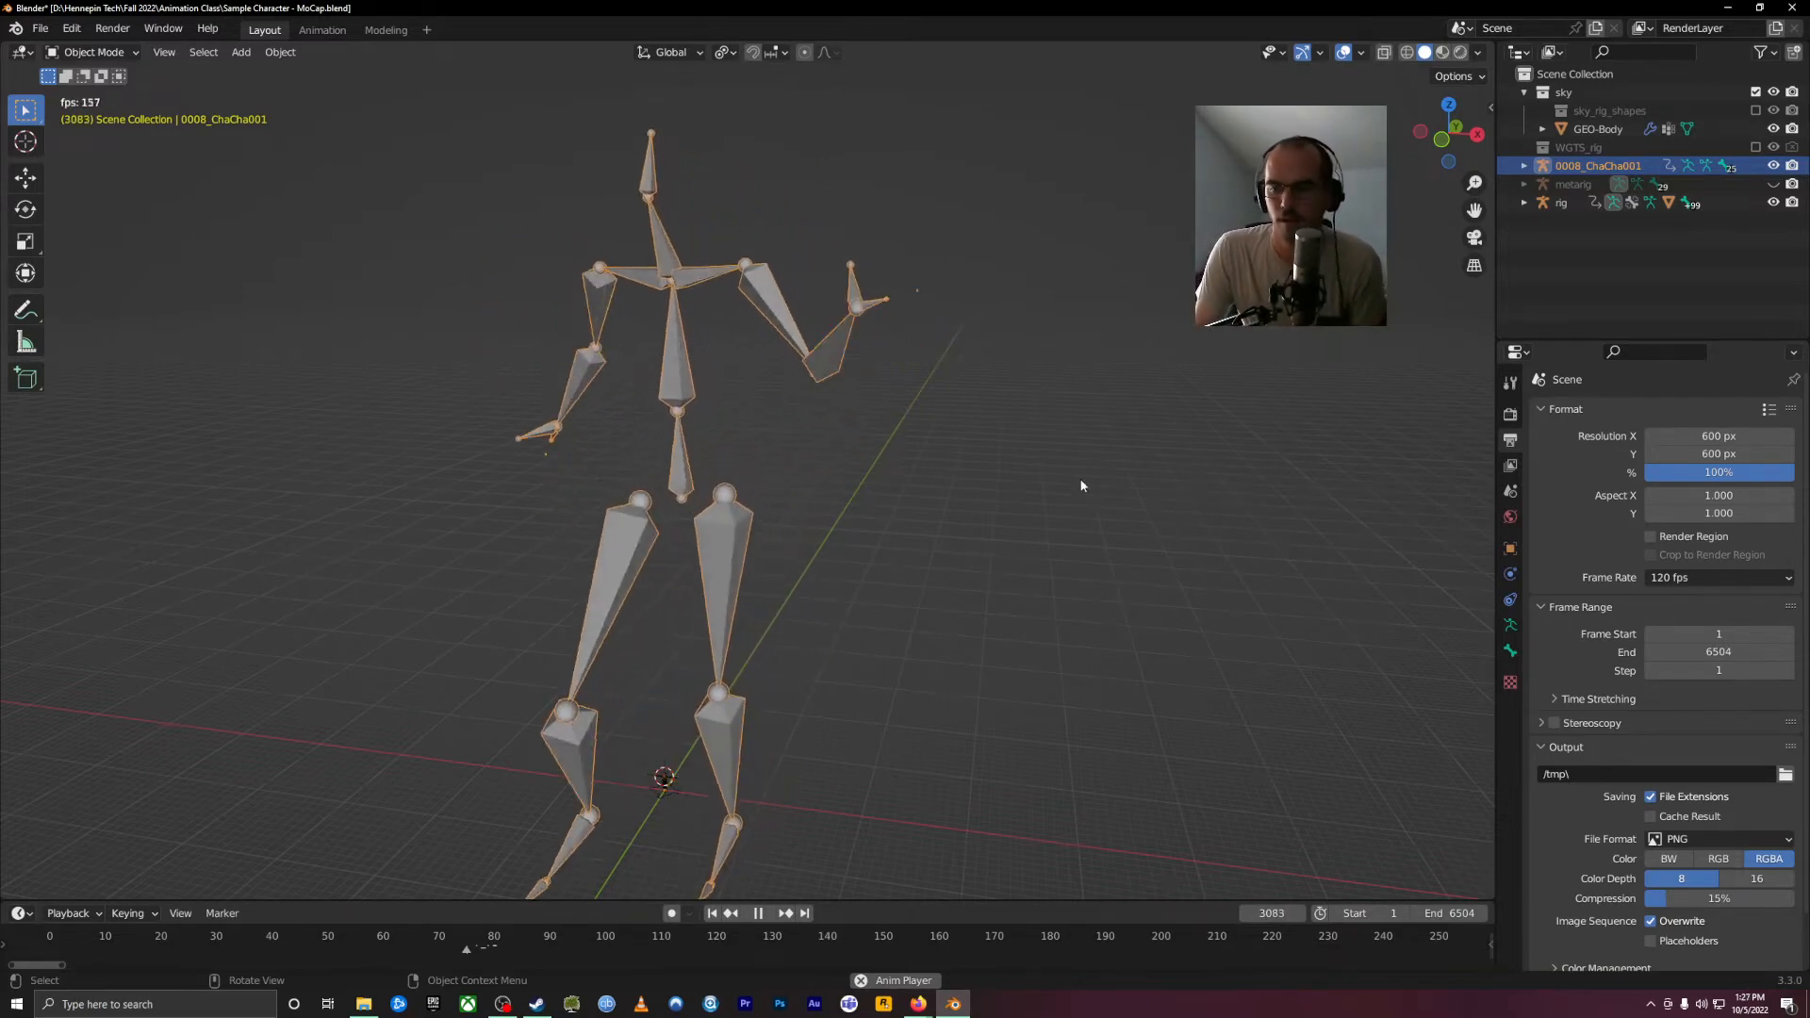
Step: Stop the playback and inspect the sample character standing at the world origin
key(space)
scroll(682, 727, down, 7)
scroll(683, 727, up, 8)
middle_drag(513, 744, 654, 755)
scroll(654, 755, up, 1)
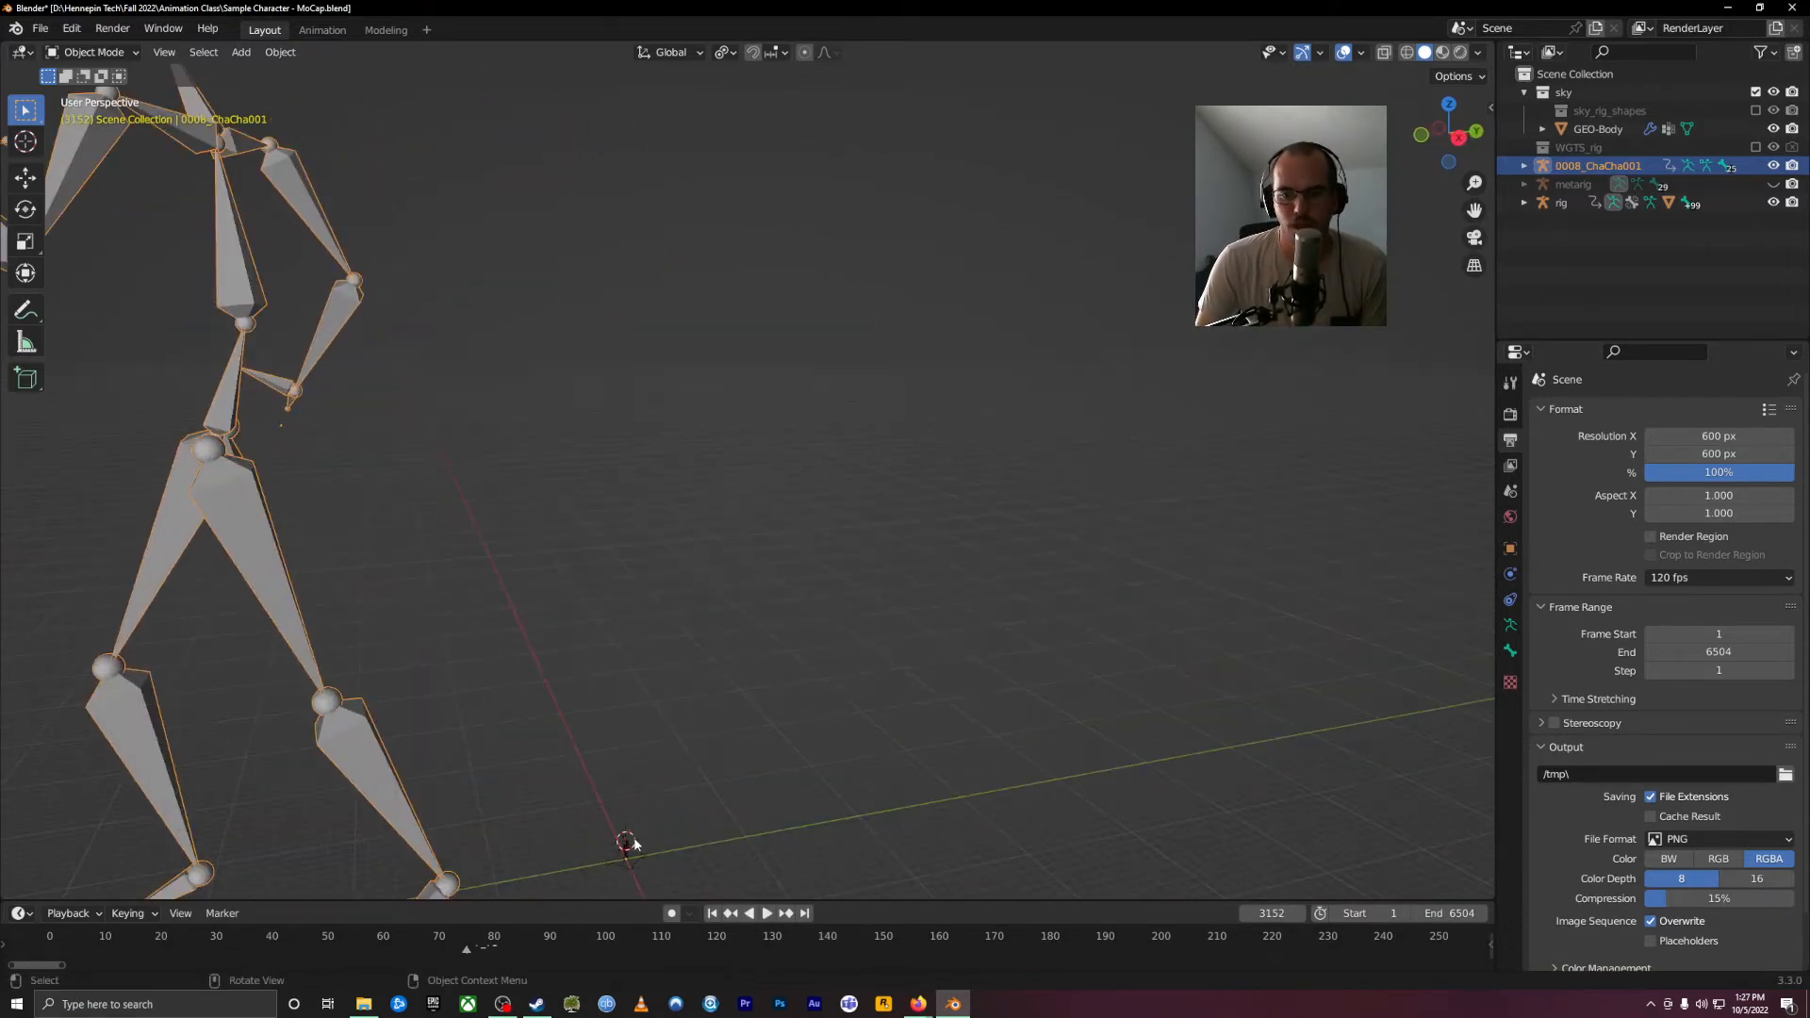
scroll(634, 840, up, 4)
shift+middle_drag(735, 670, 1074, 349)
scroll(792, 452, up, 5)
shift+middle_drag(797, 492, 724, 540)
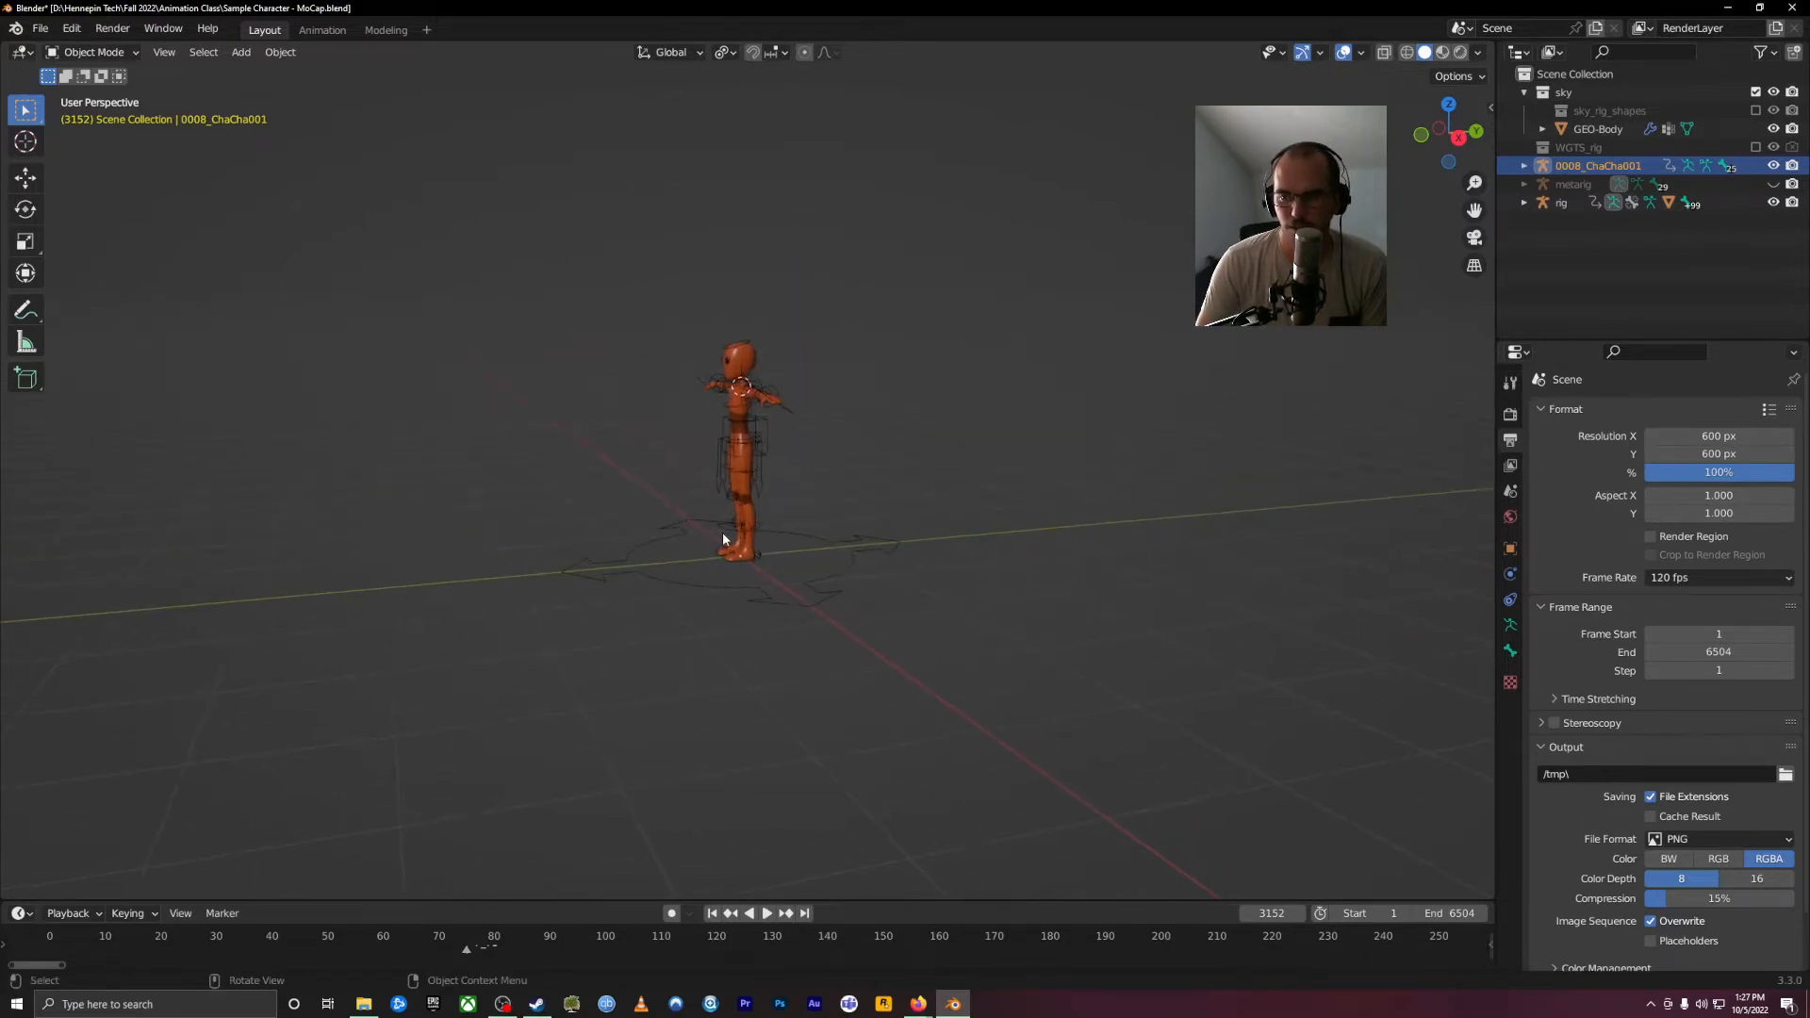
Step: Put the character's rig in Pose Mode, compare its size with the imported skeleton, and return to Object Mode
click(746, 412)
key(ctrl+Tab)
scroll(775, 583, down, 13)
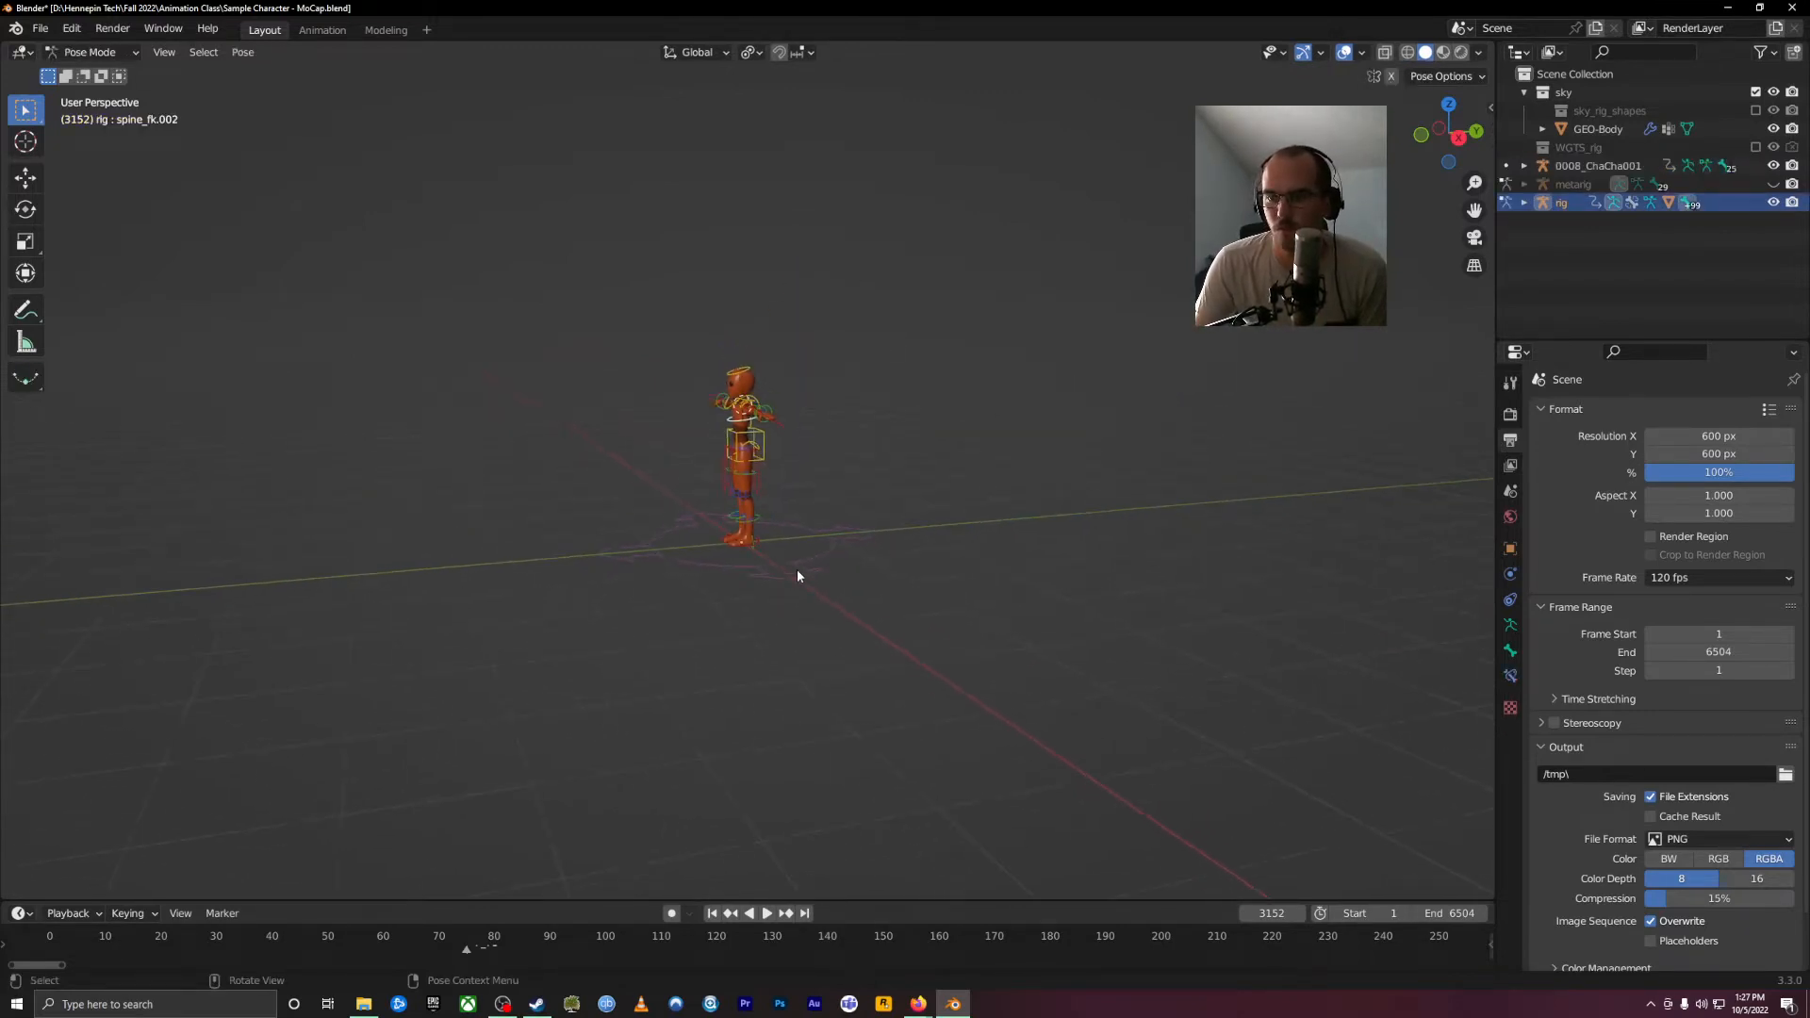
middle_drag(682, 394, 853, 392)
scroll(853, 394, down, 8)
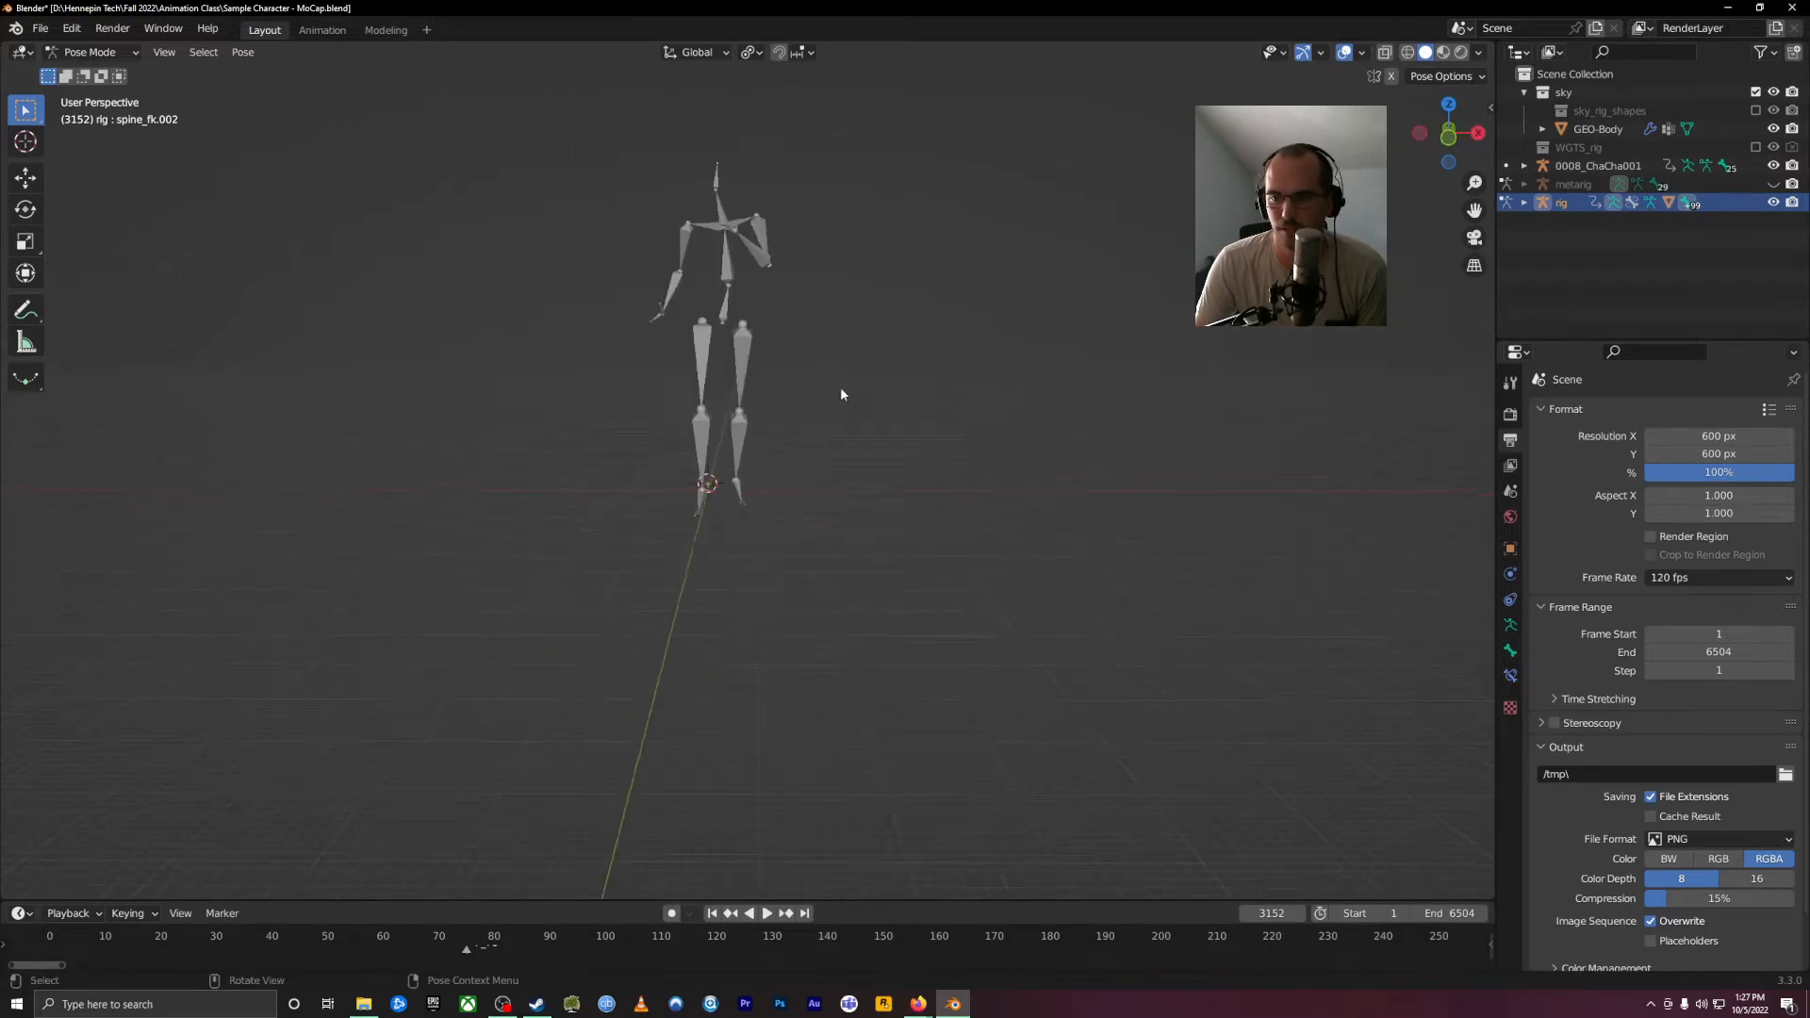
middle_drag(792, 549, 737, 596)
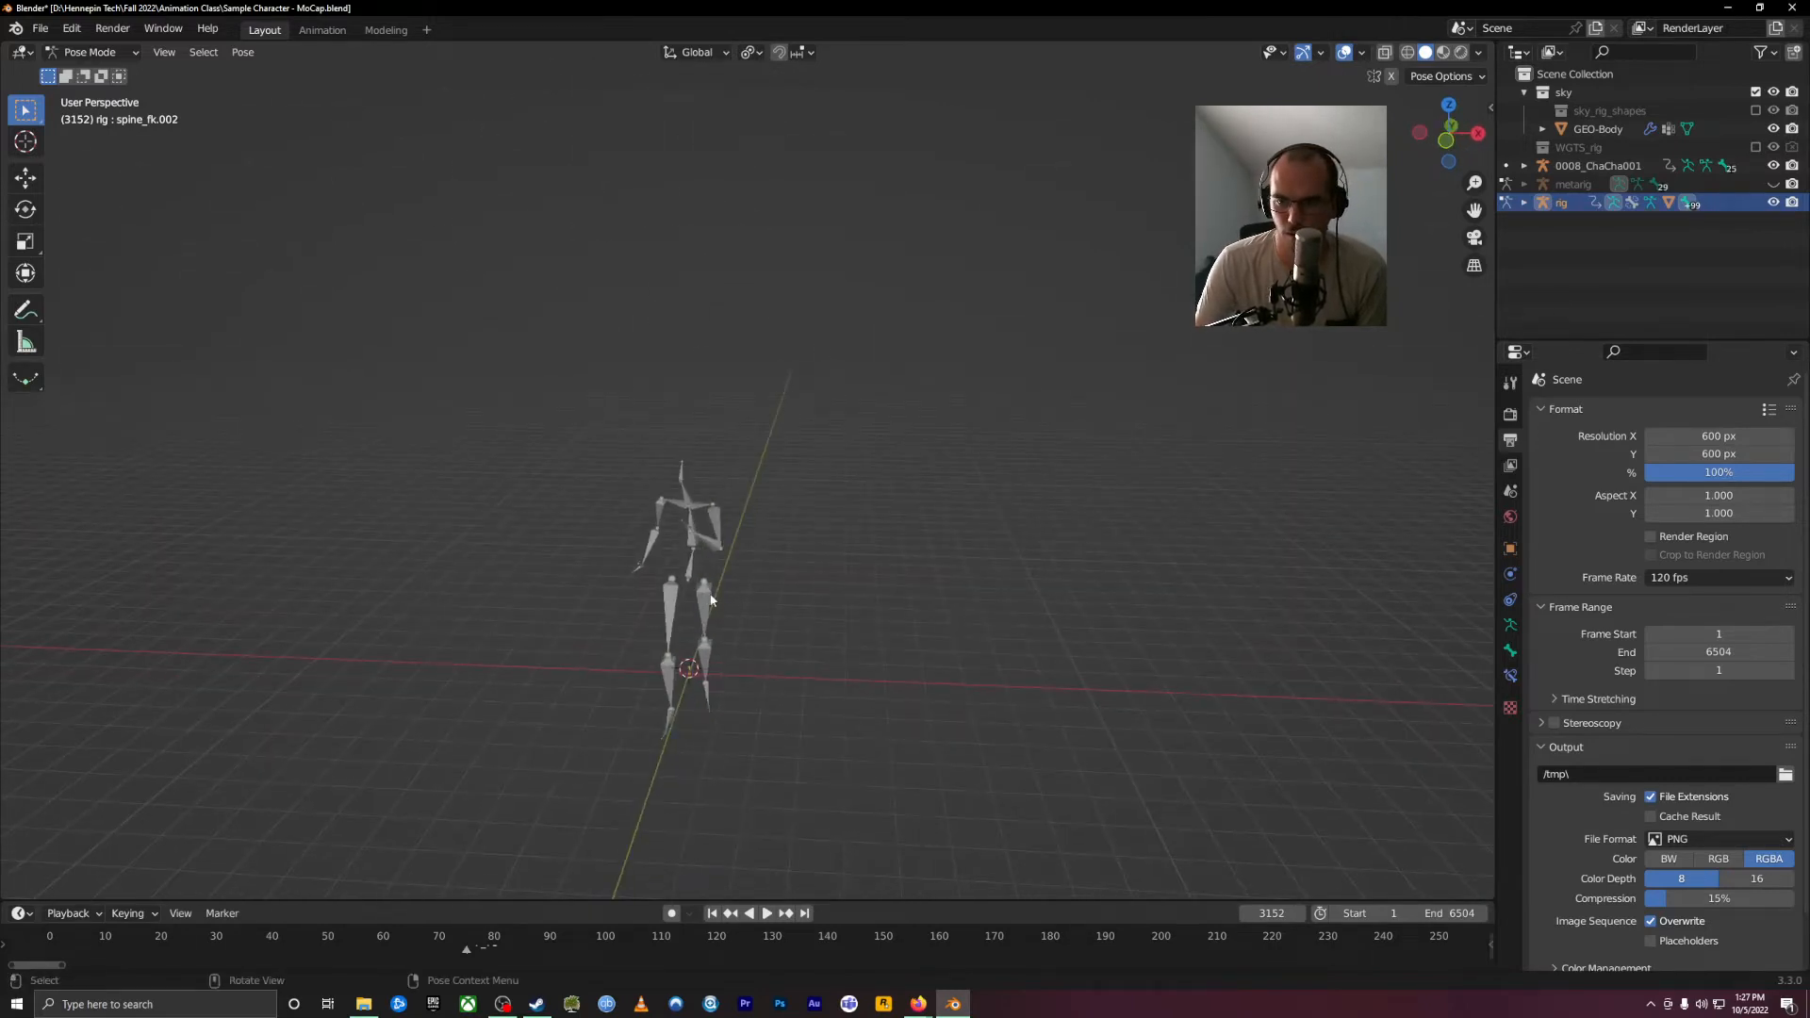
key(ctrl+Tab)
Step: Select the 0008_ChaCha001 armature and examine the animation data nested under it in the Outliner
click(710, 600)
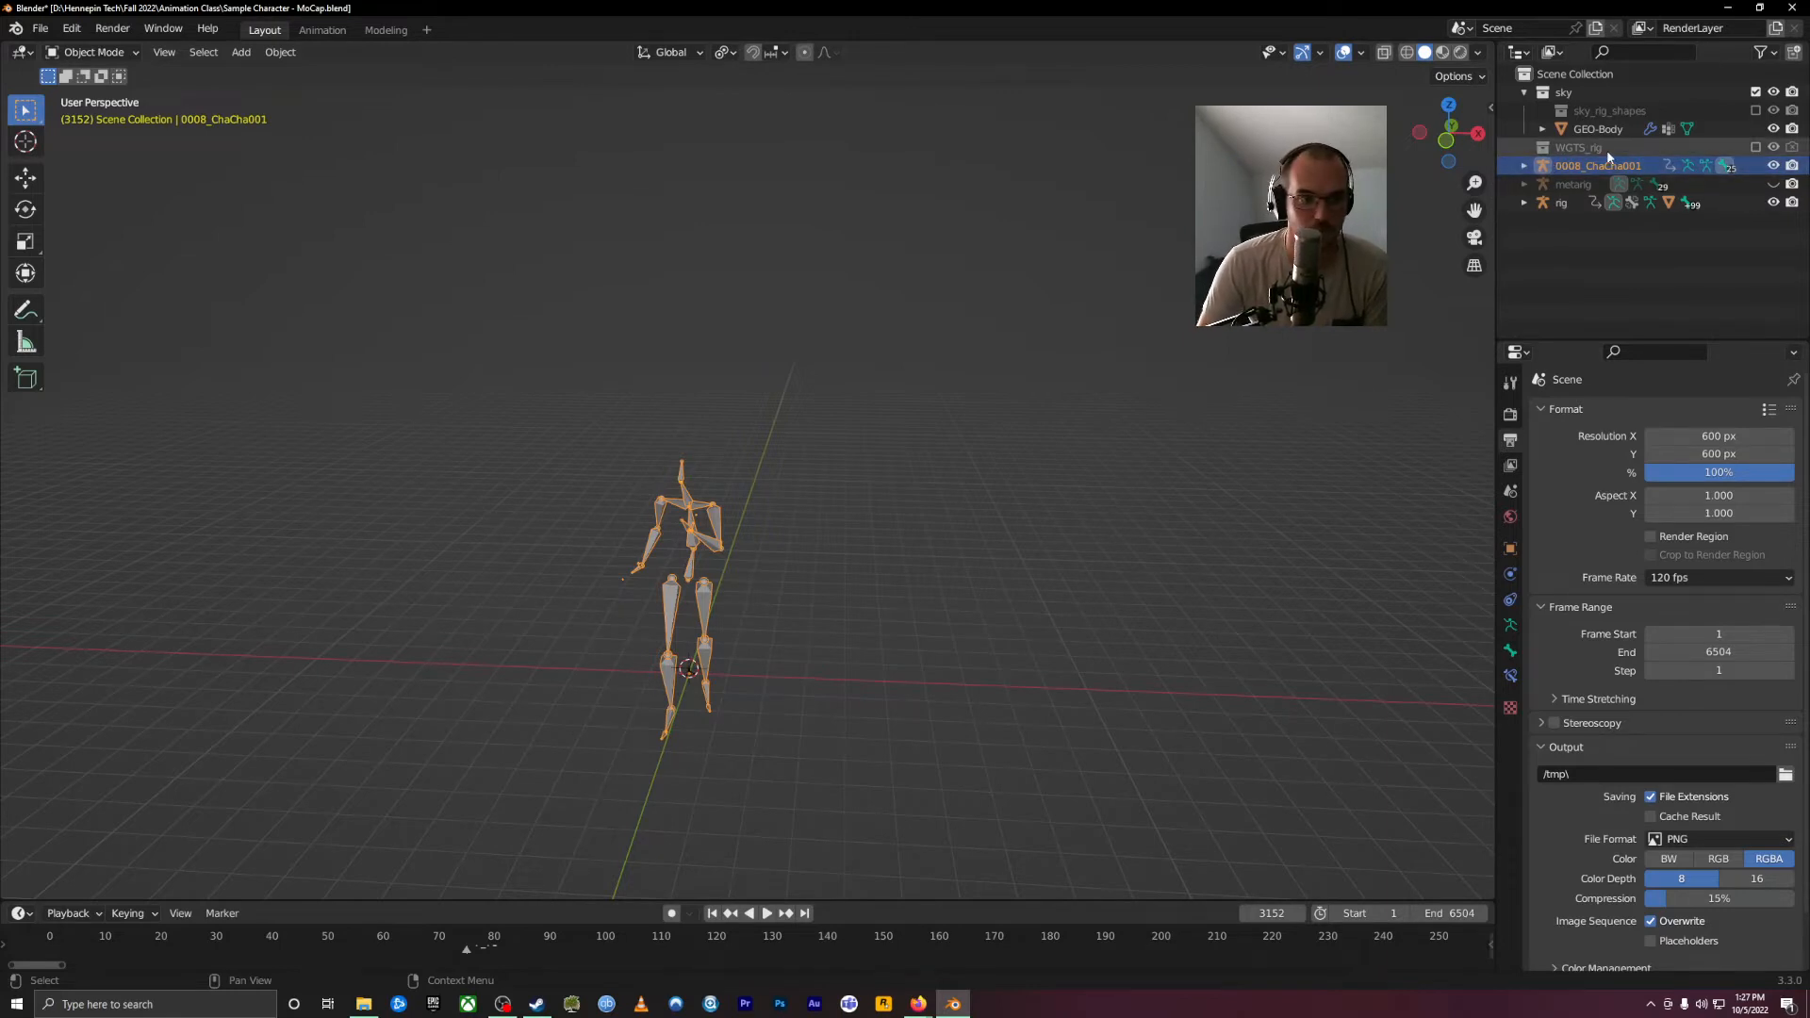
click(1526, 167)
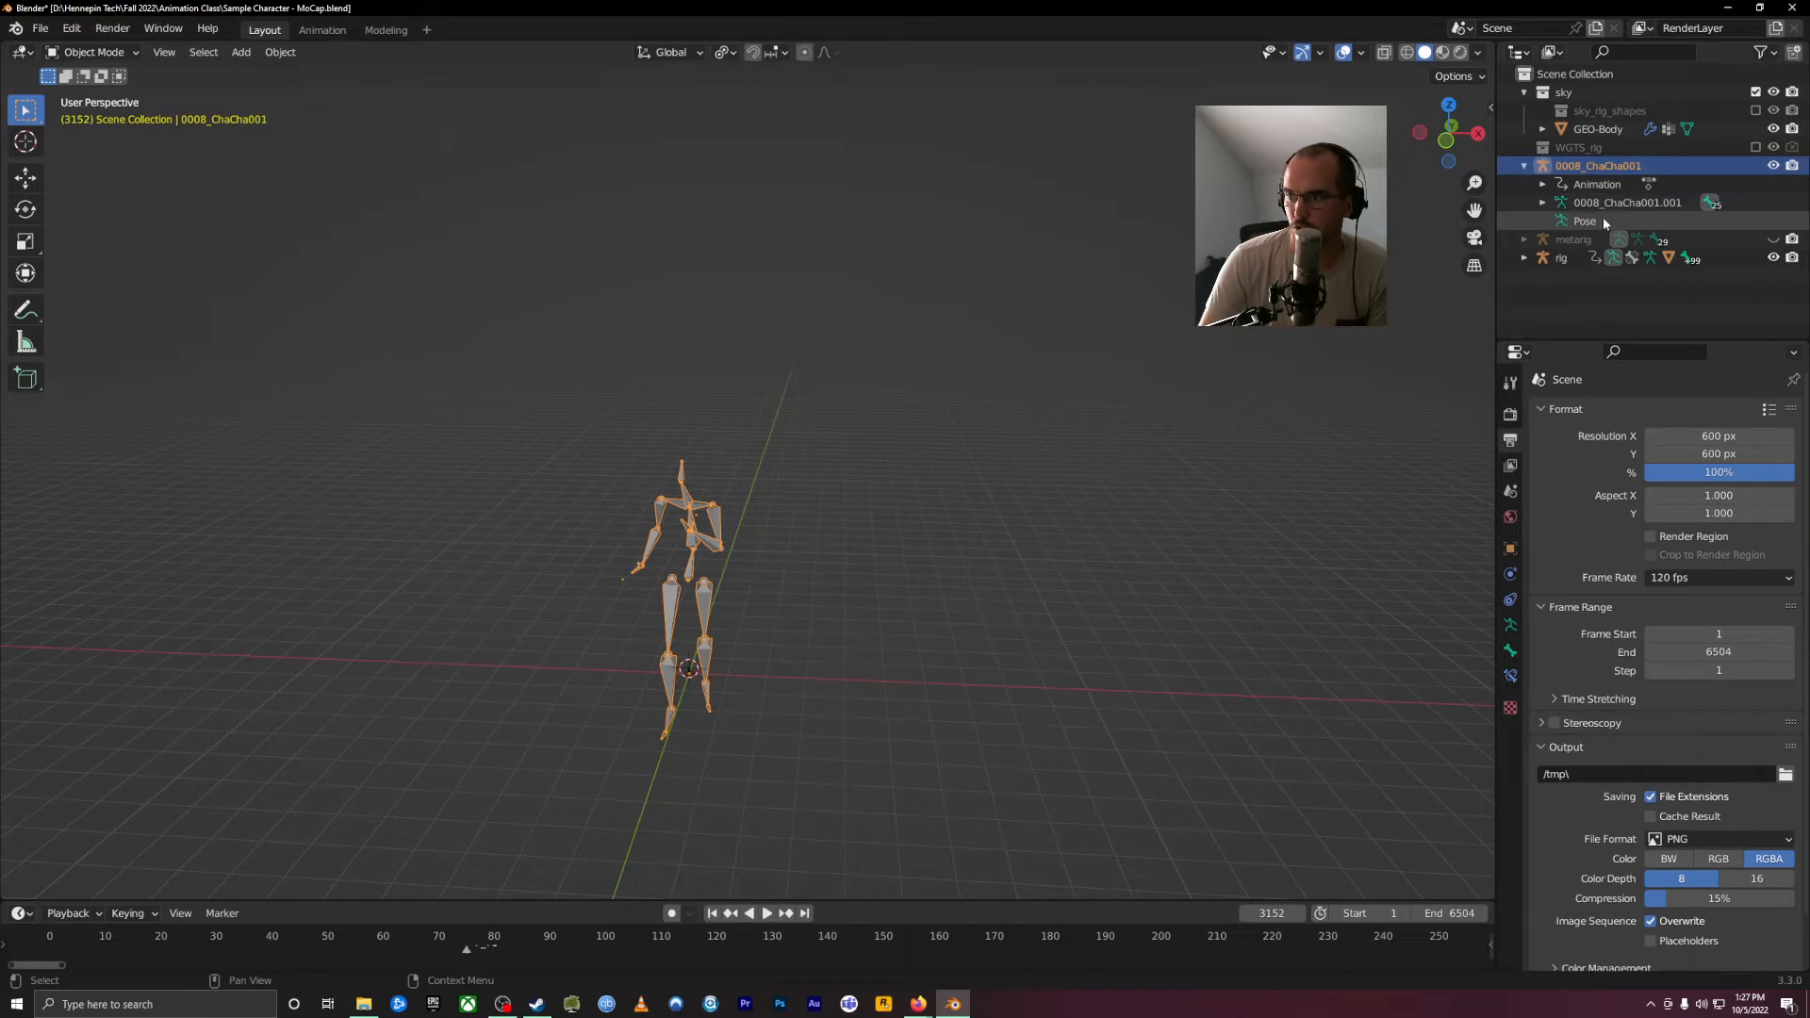
click(1542, 185)
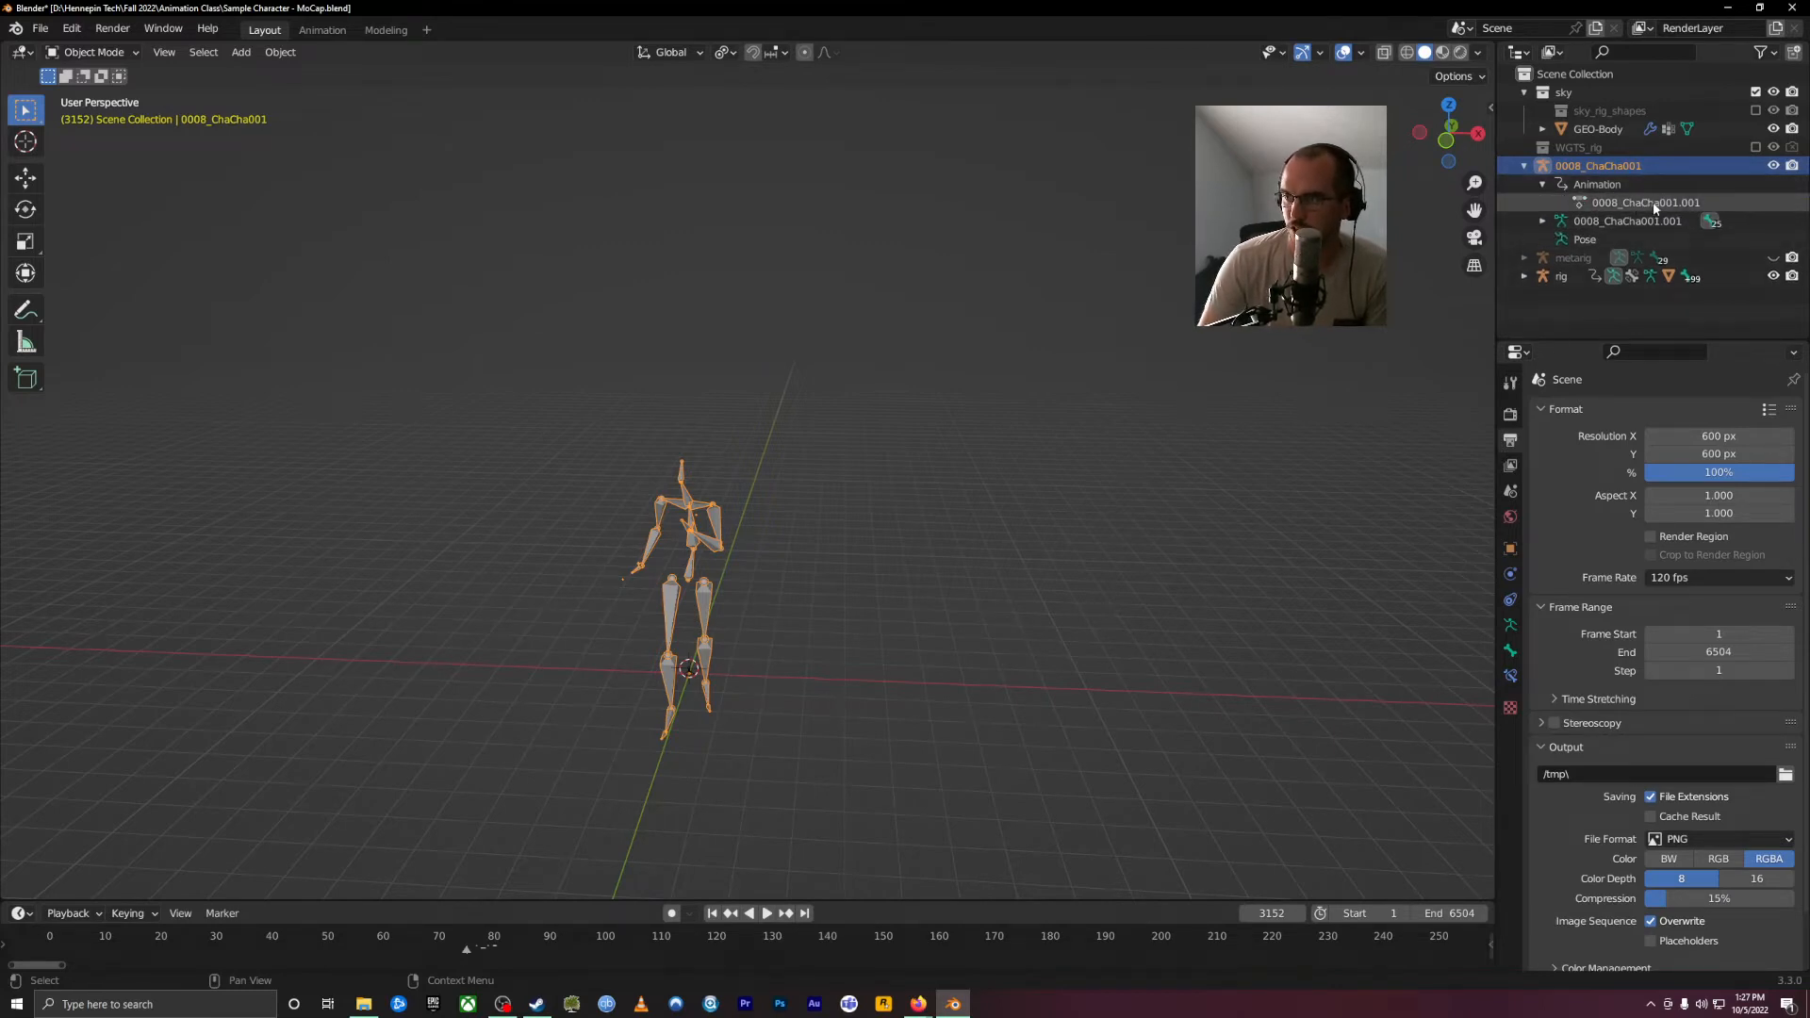
click(1525, 166)
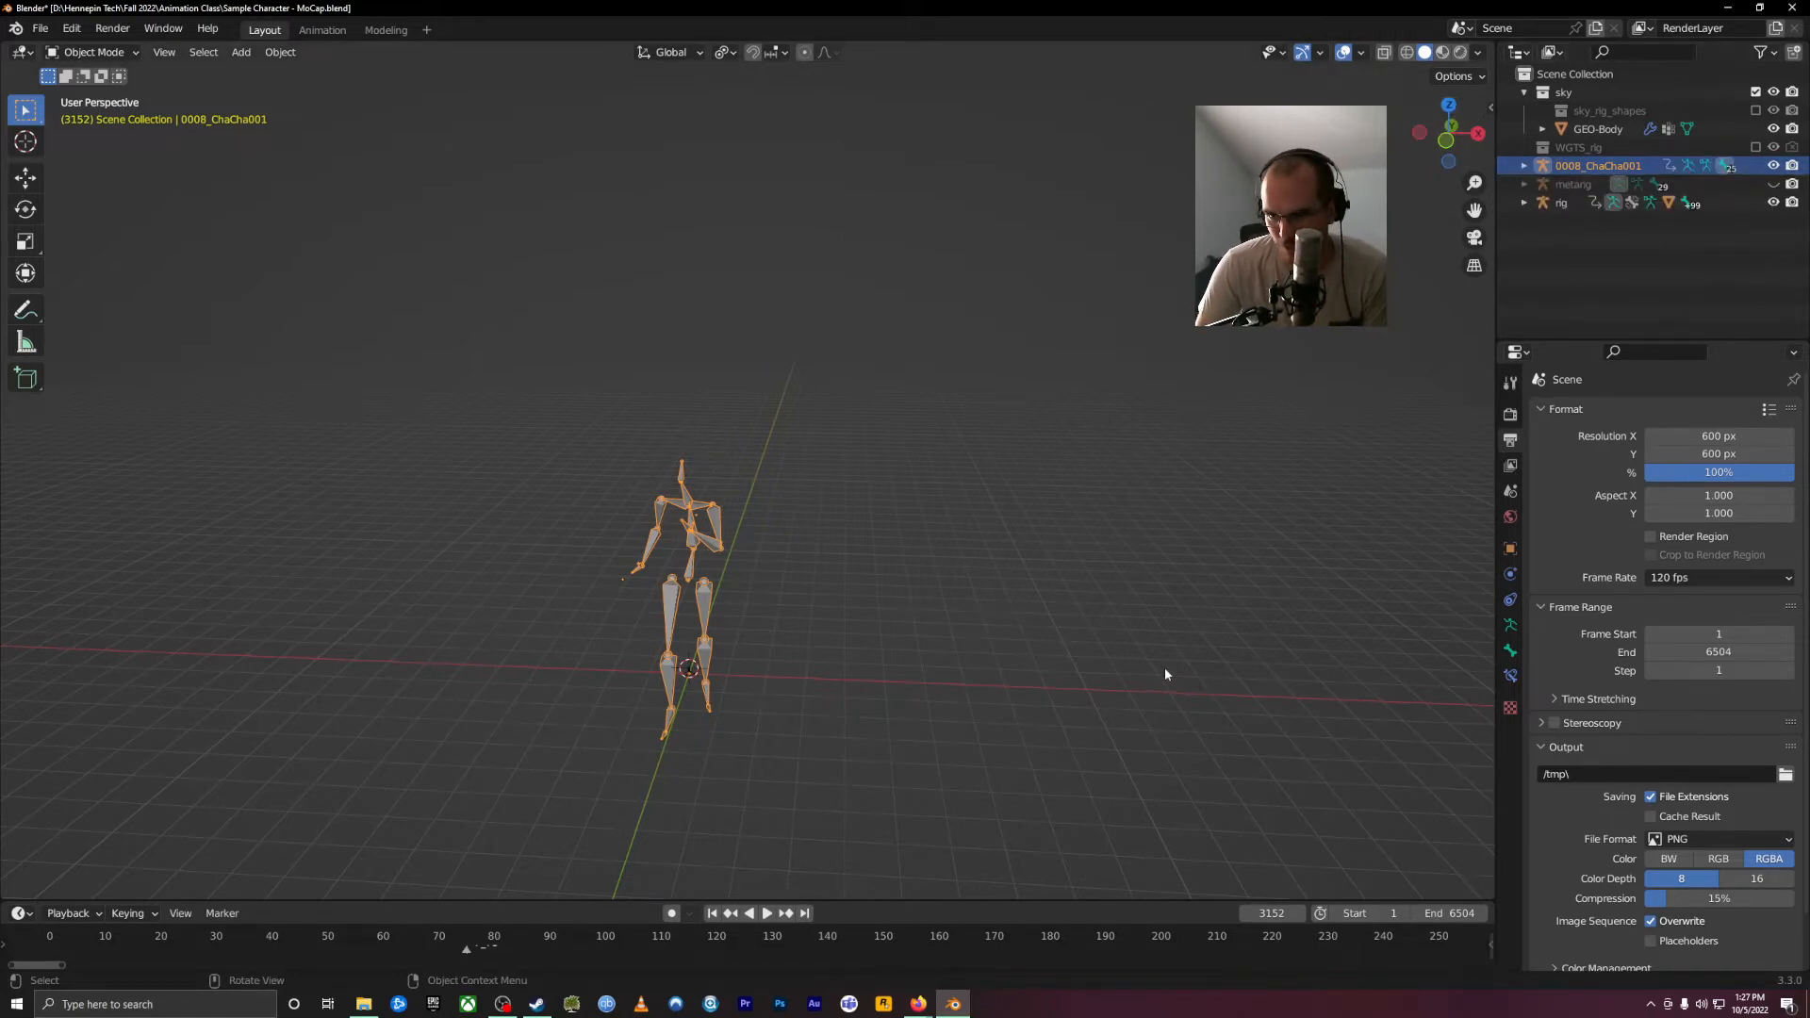
Step: Scale the 0008_ChaCha001 armature down in two passes until it is close to the character's height
key(KP_Decimal)
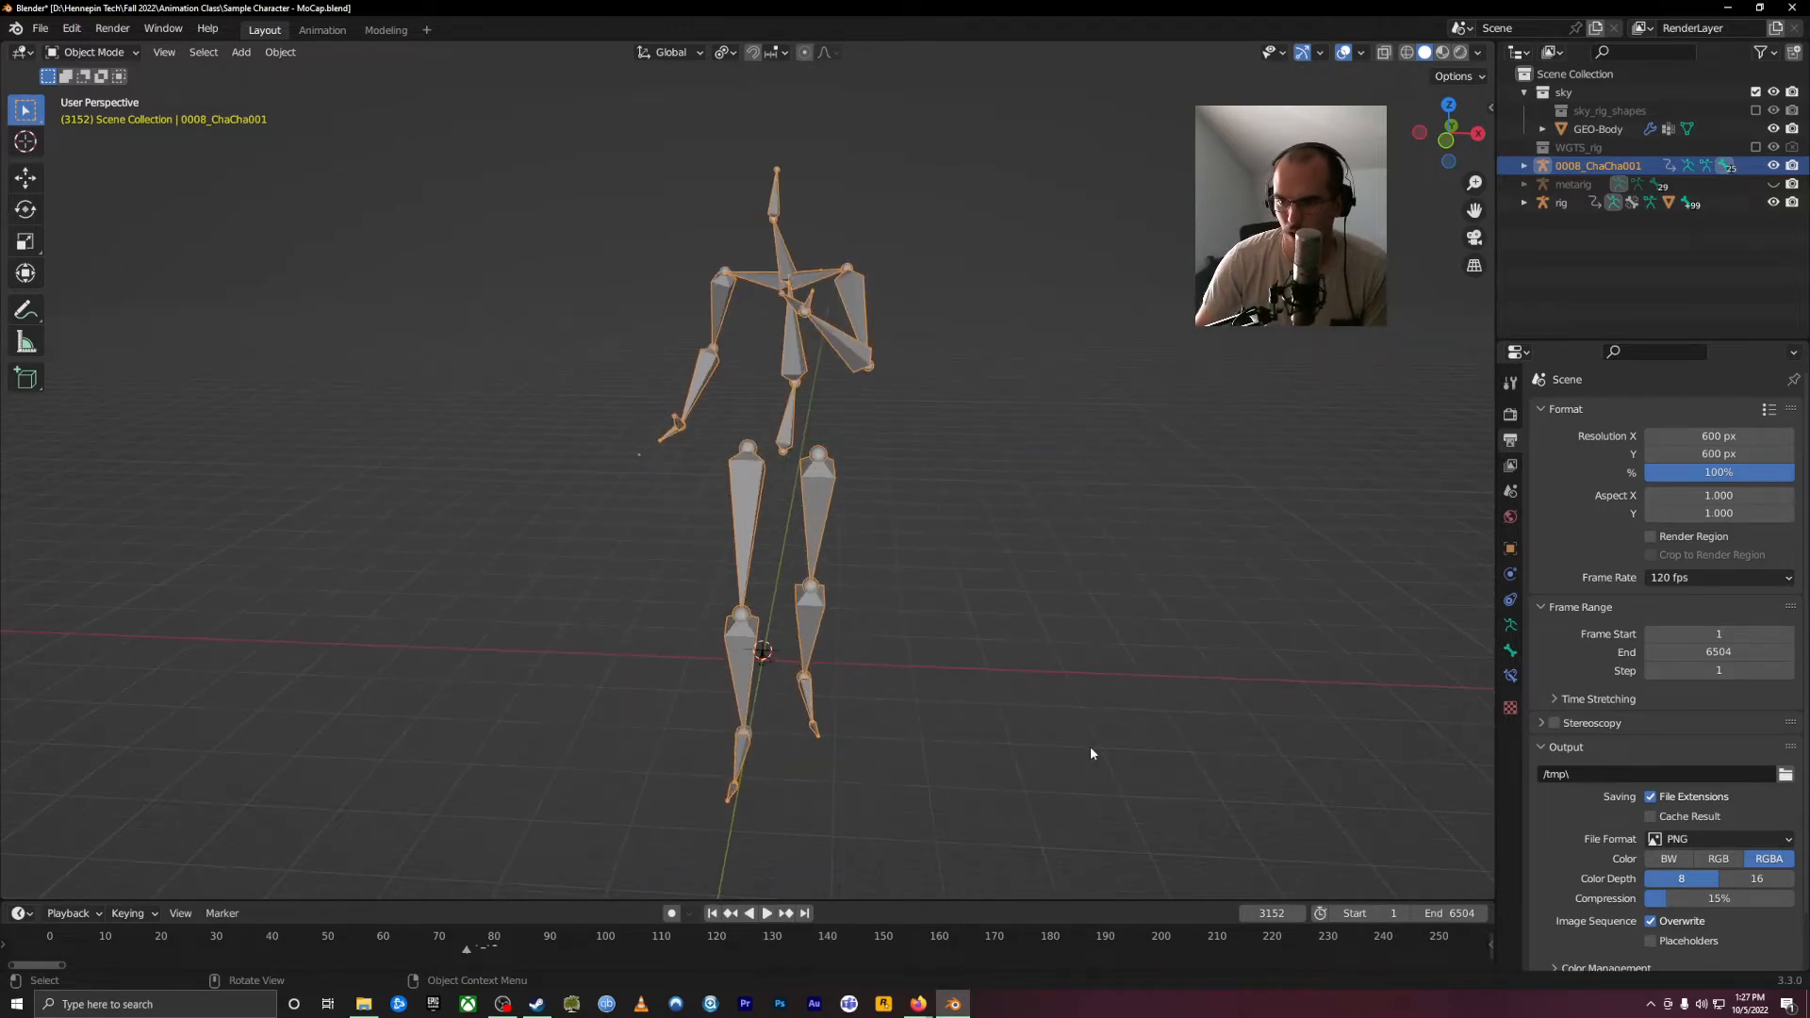
key(s)
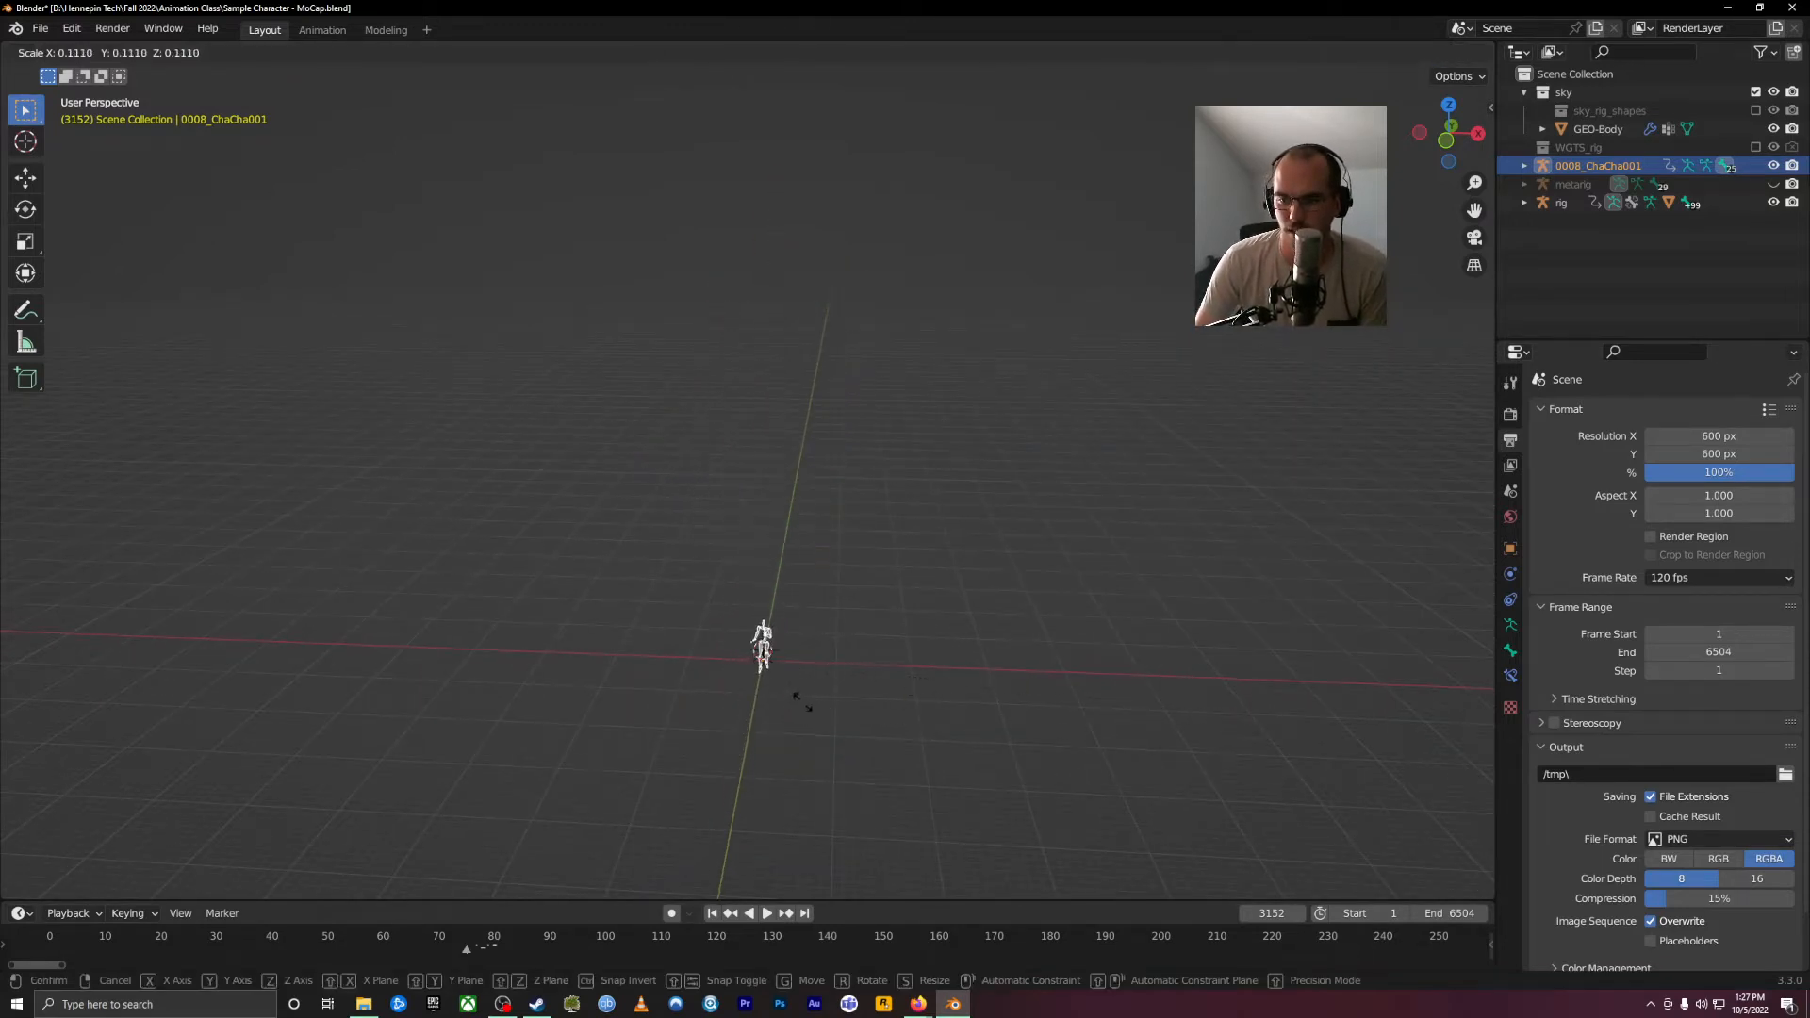
click(790, 681)
key(KP_Decimal)
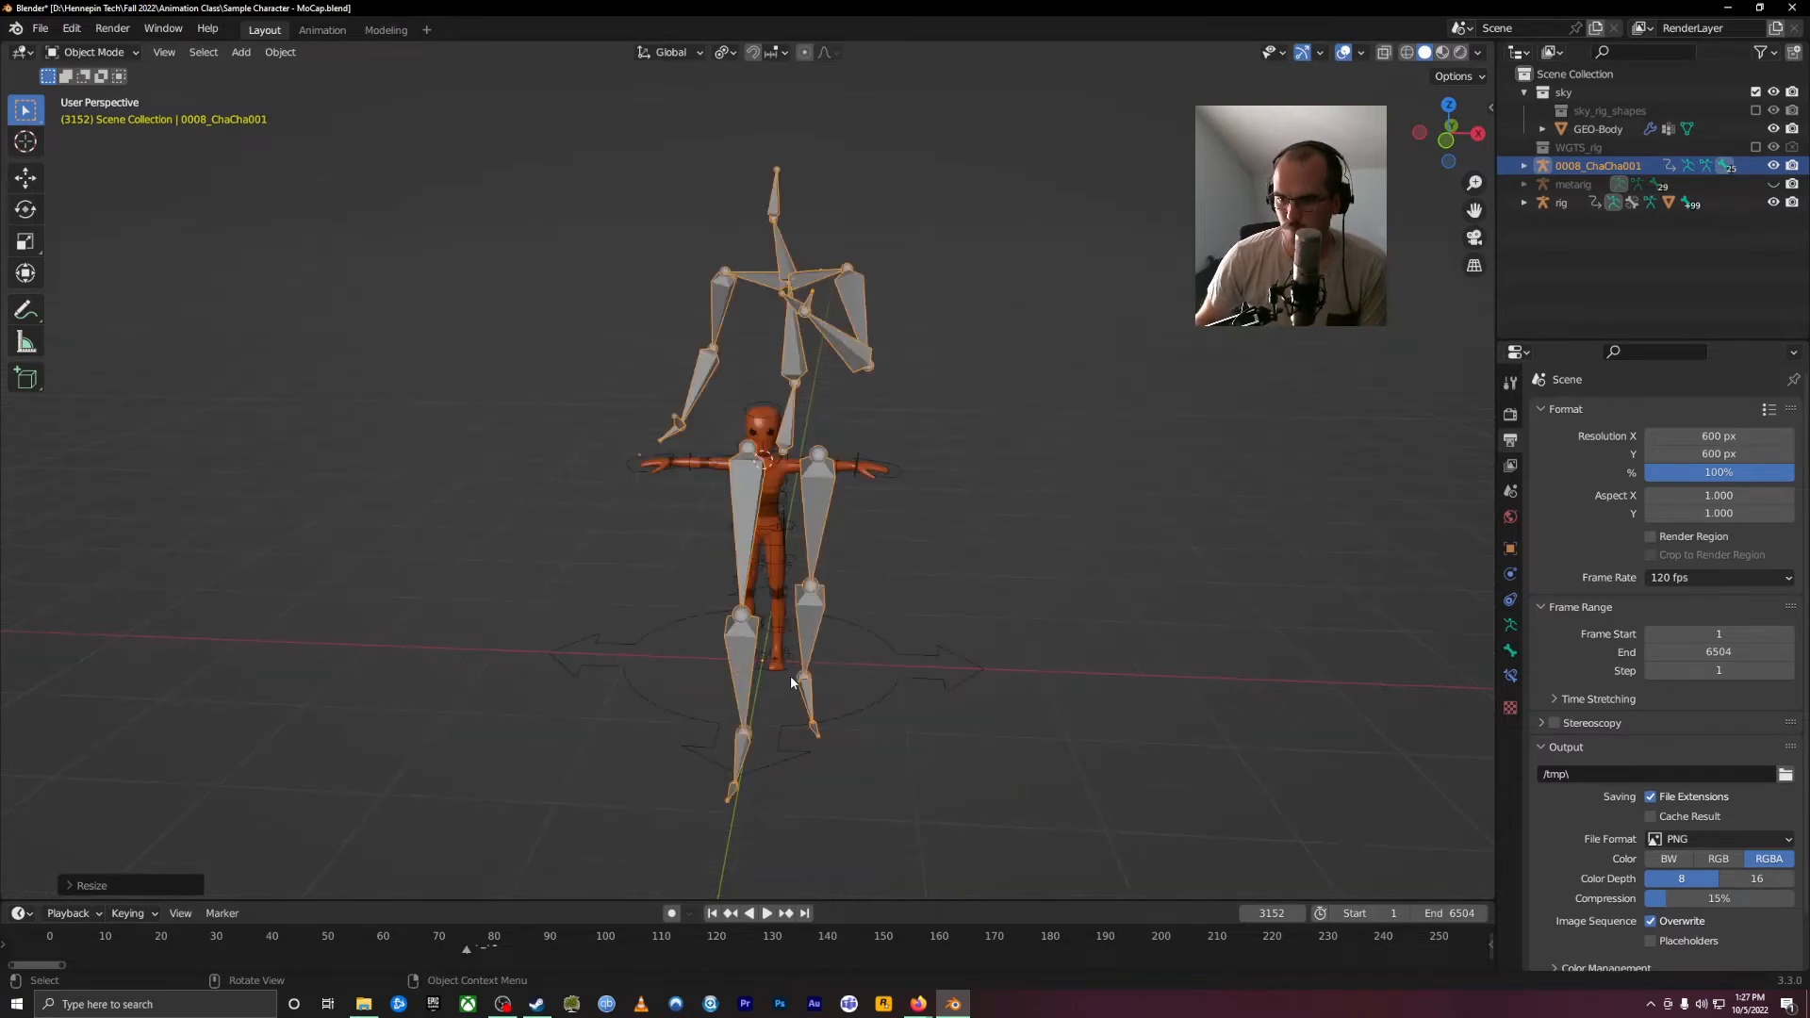
middle_drag(790, 675, 997, 625)
key(s)
click(882, 625)
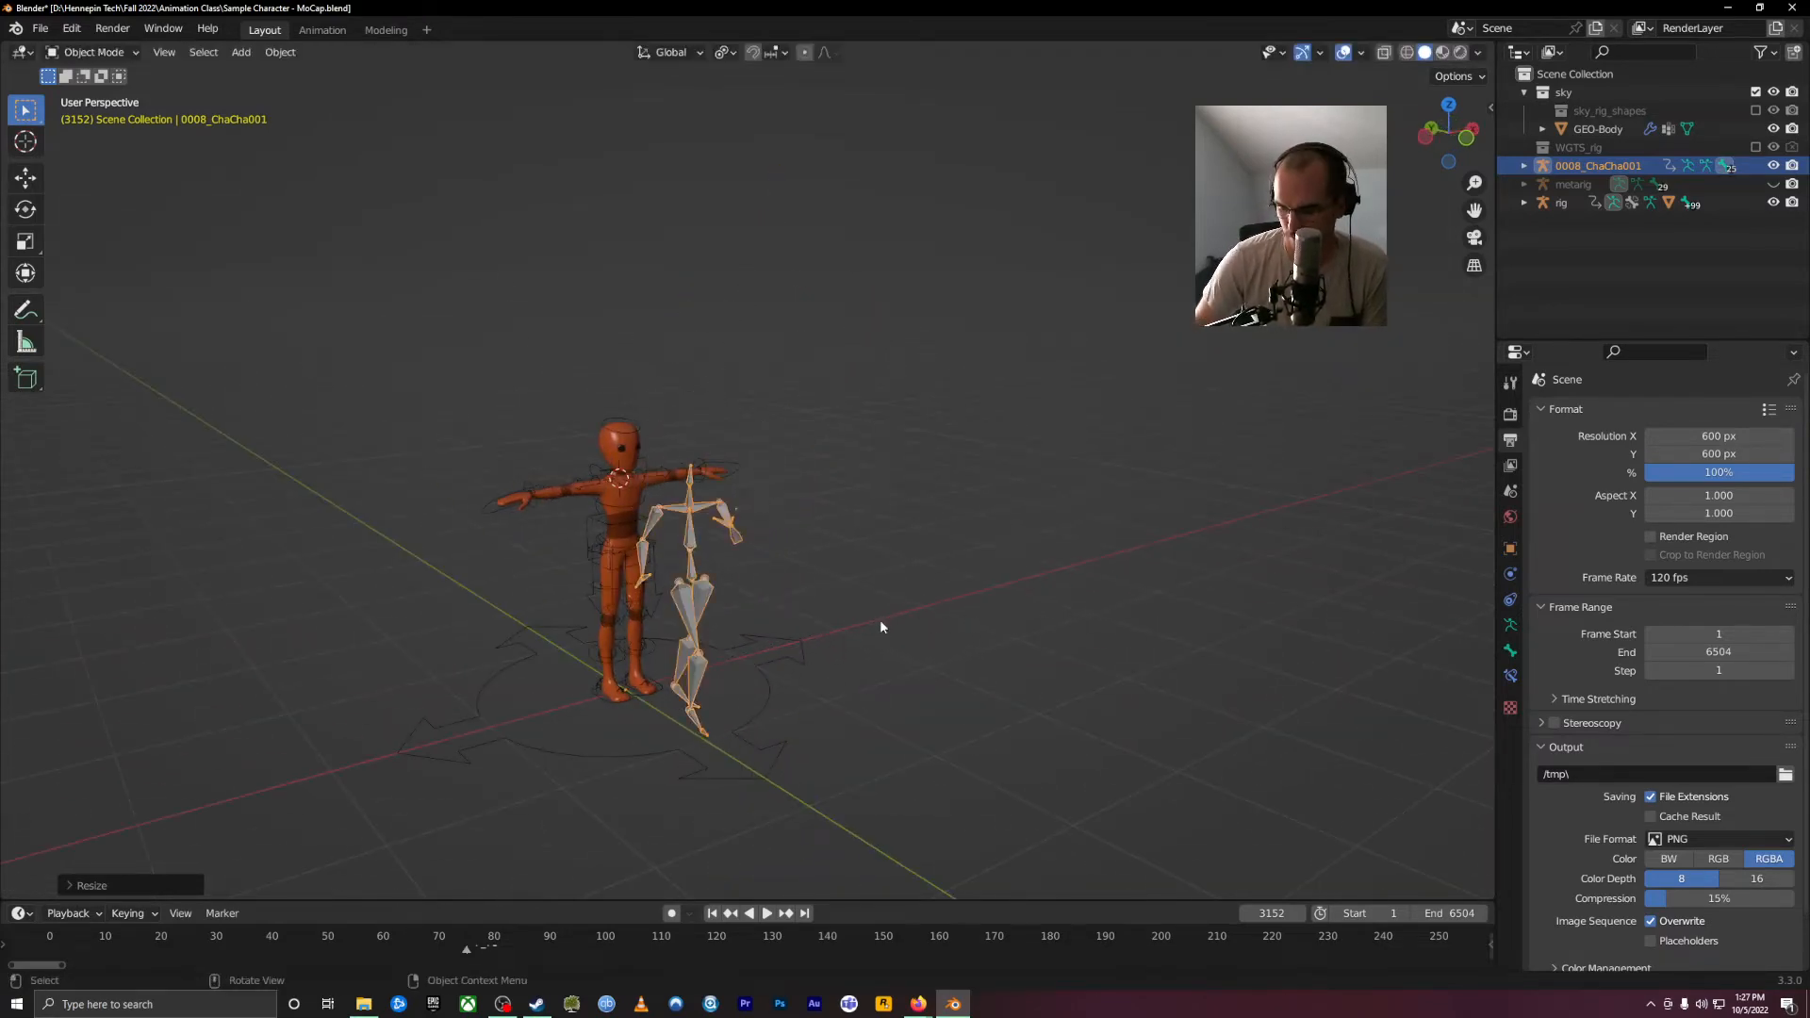
Step: In the right side view, scale the ChaCha armature up by about 1.07 to match the character's height
key(KP_1)
key(KP_3)
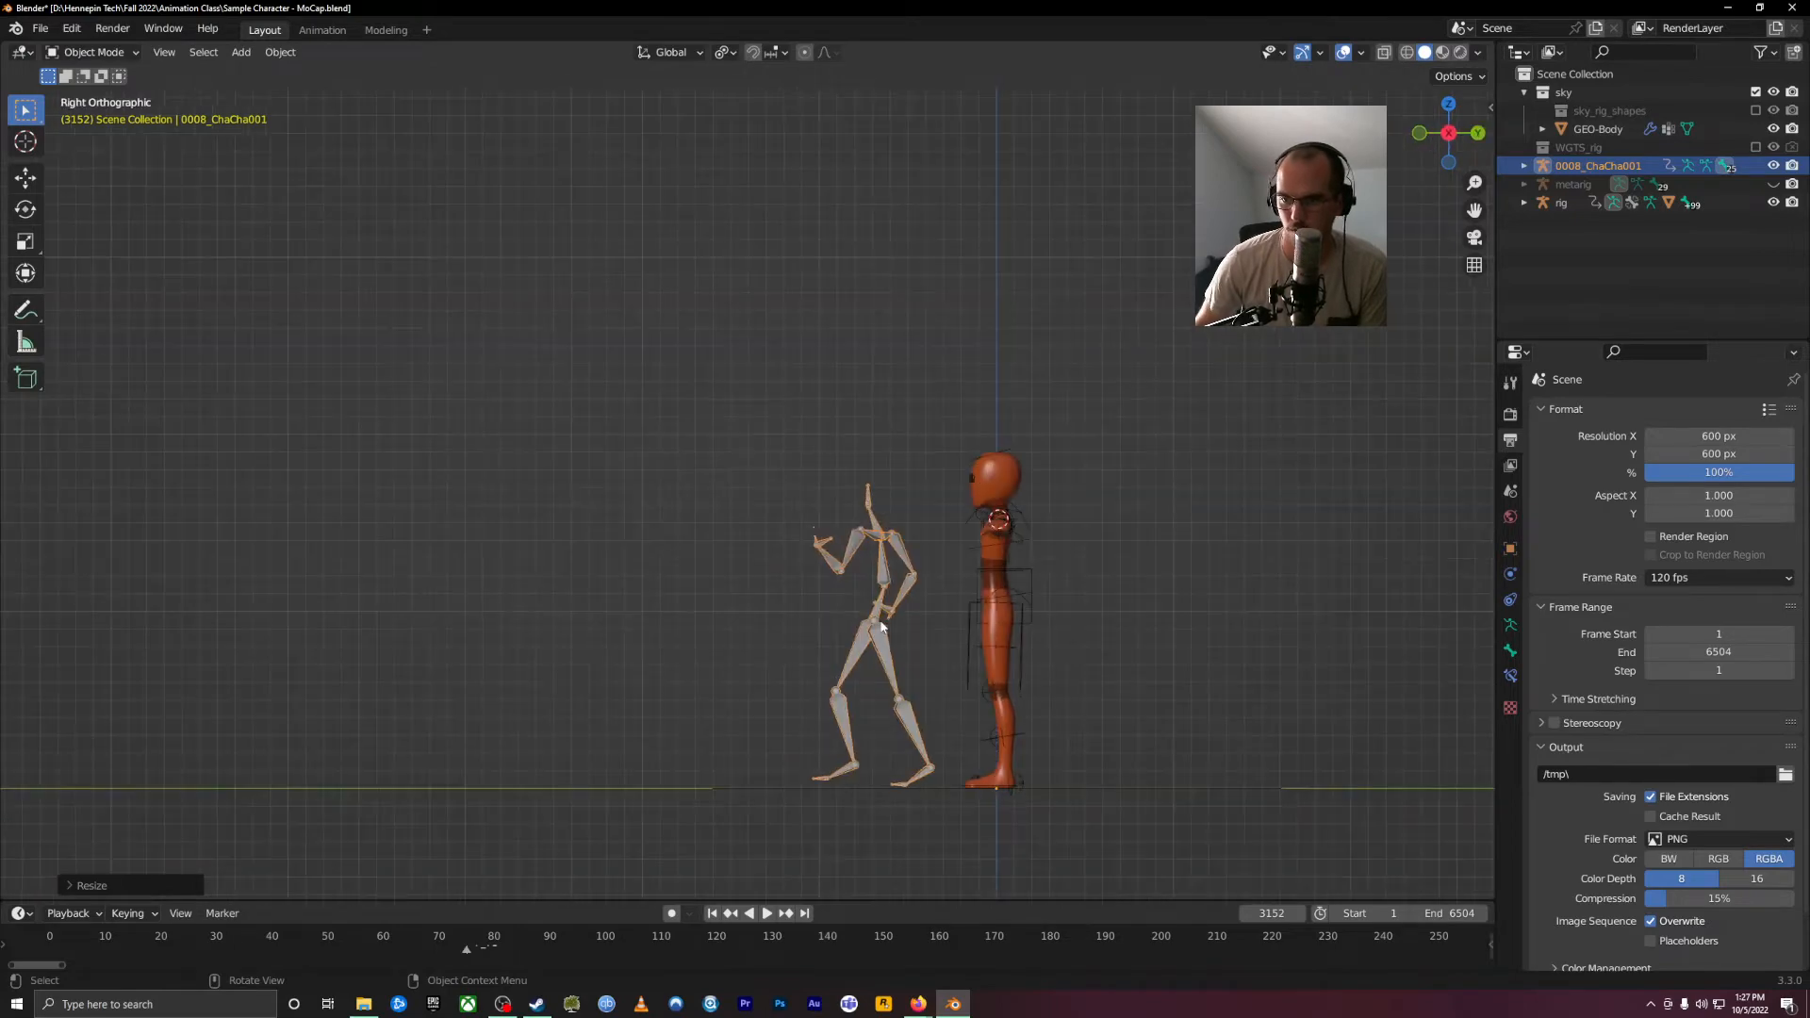
key(s)
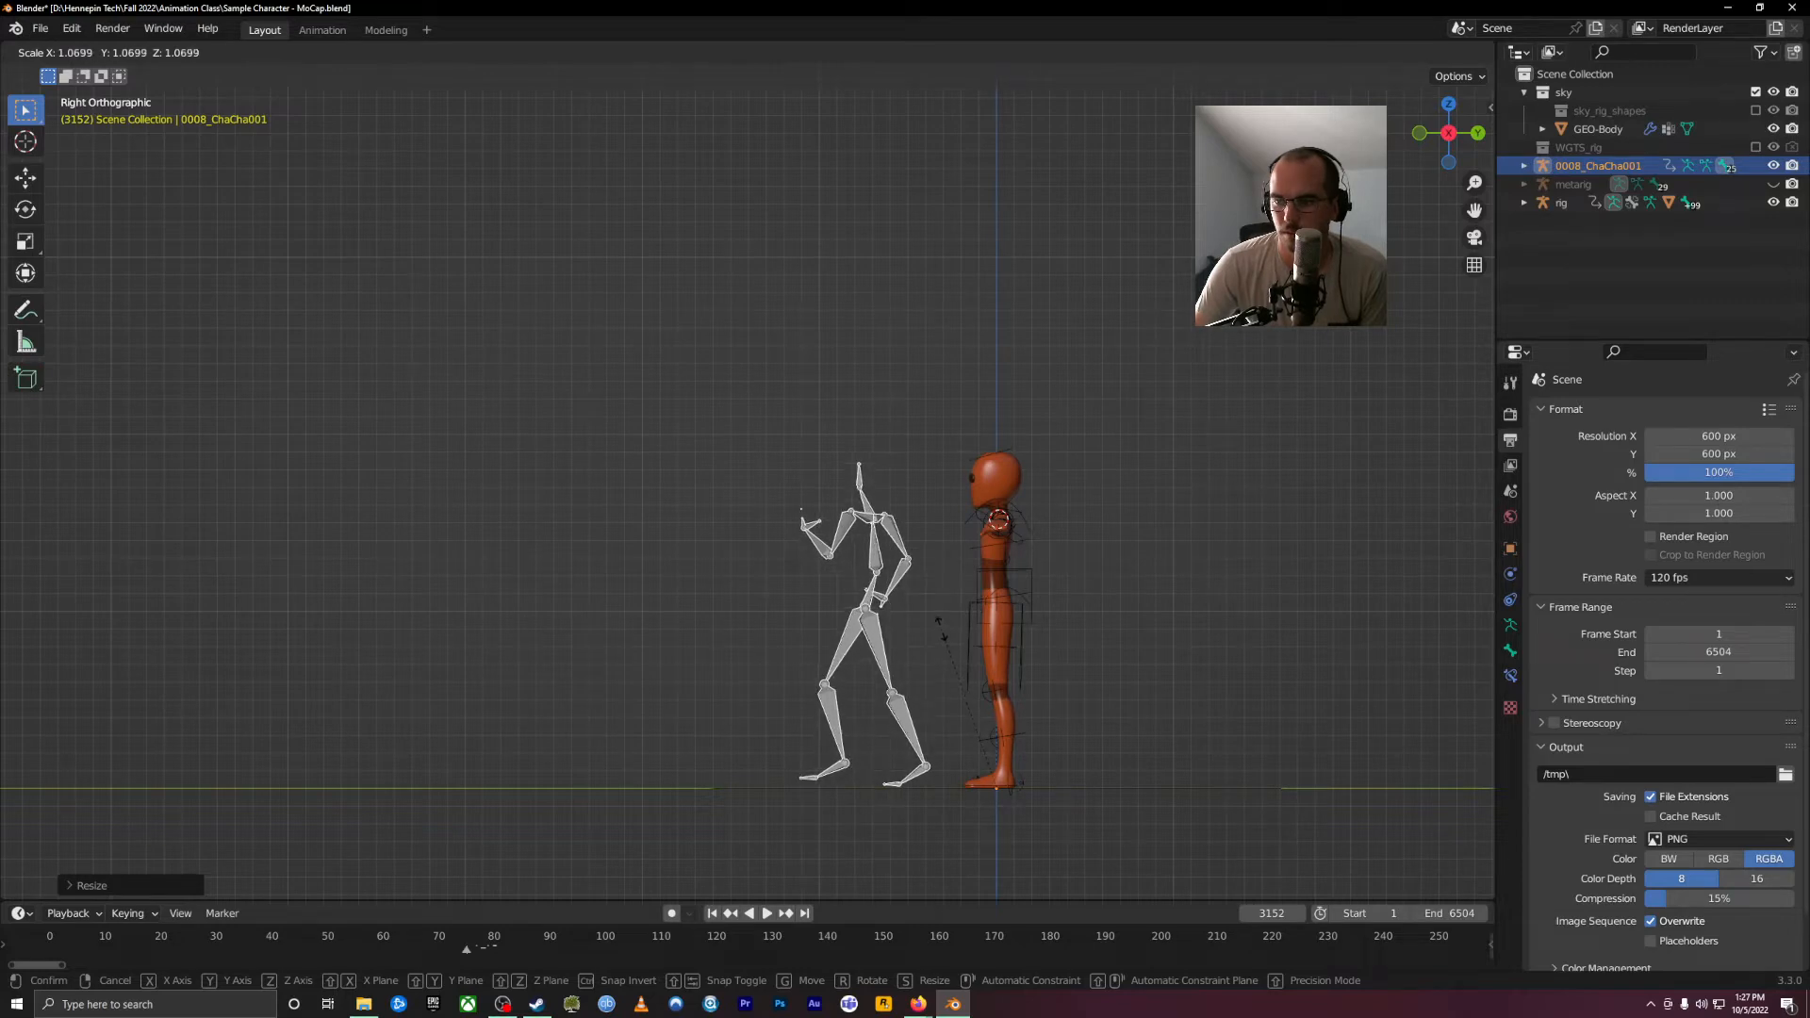
click(941, 628)
middle_drag(1097, 553, 988, 667)
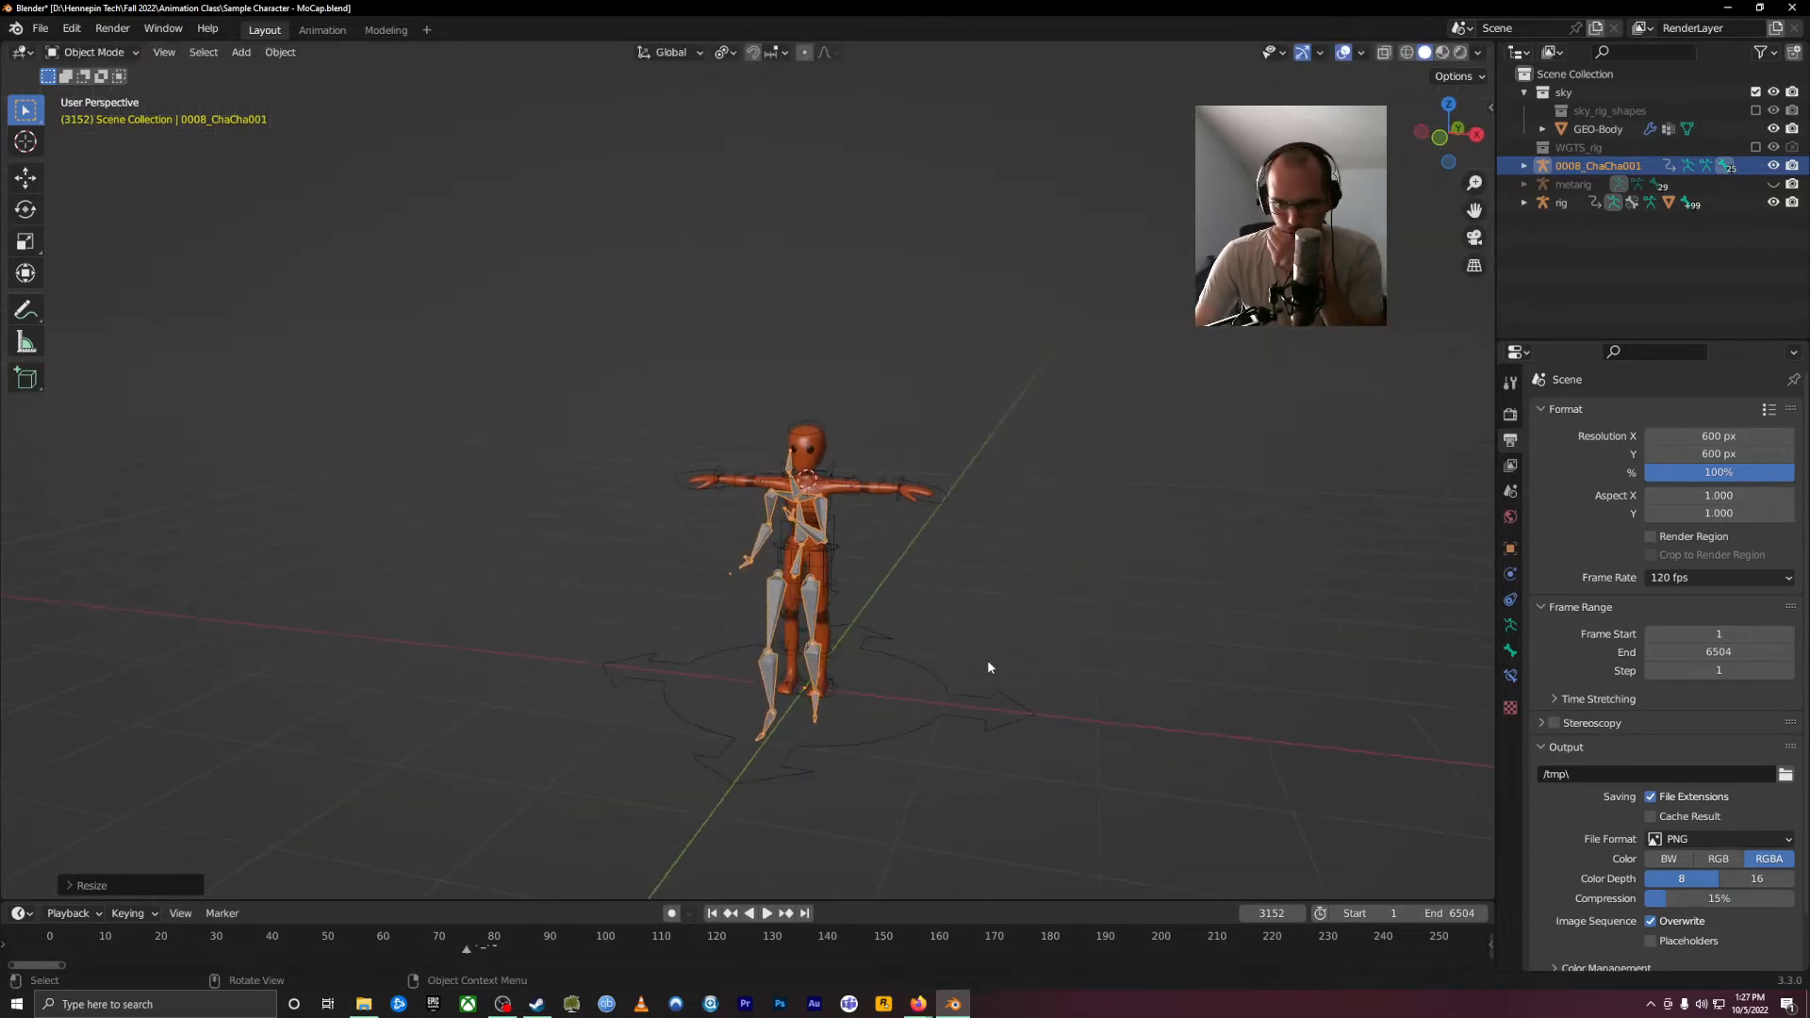
Step: Compare the object scale values of the ChaCha armature and the GEO-Body mesh, leaving the armature selected
click(1510, 550)
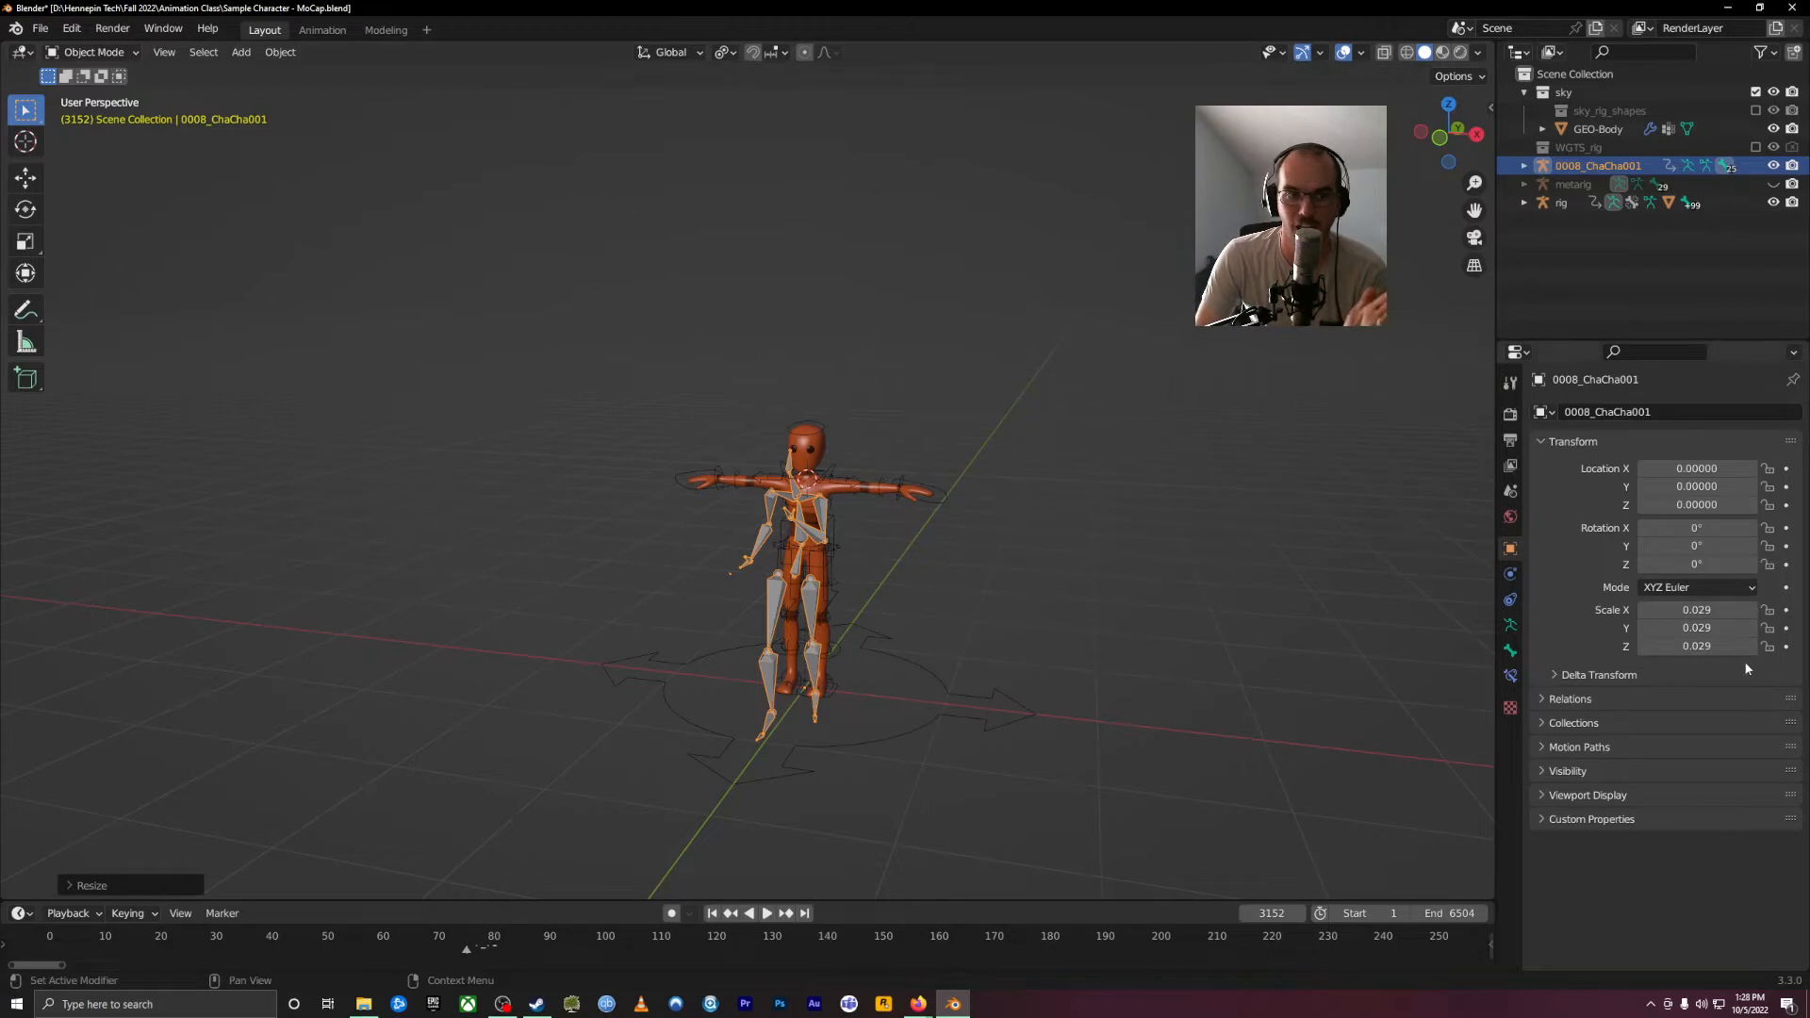
click(830, 493)
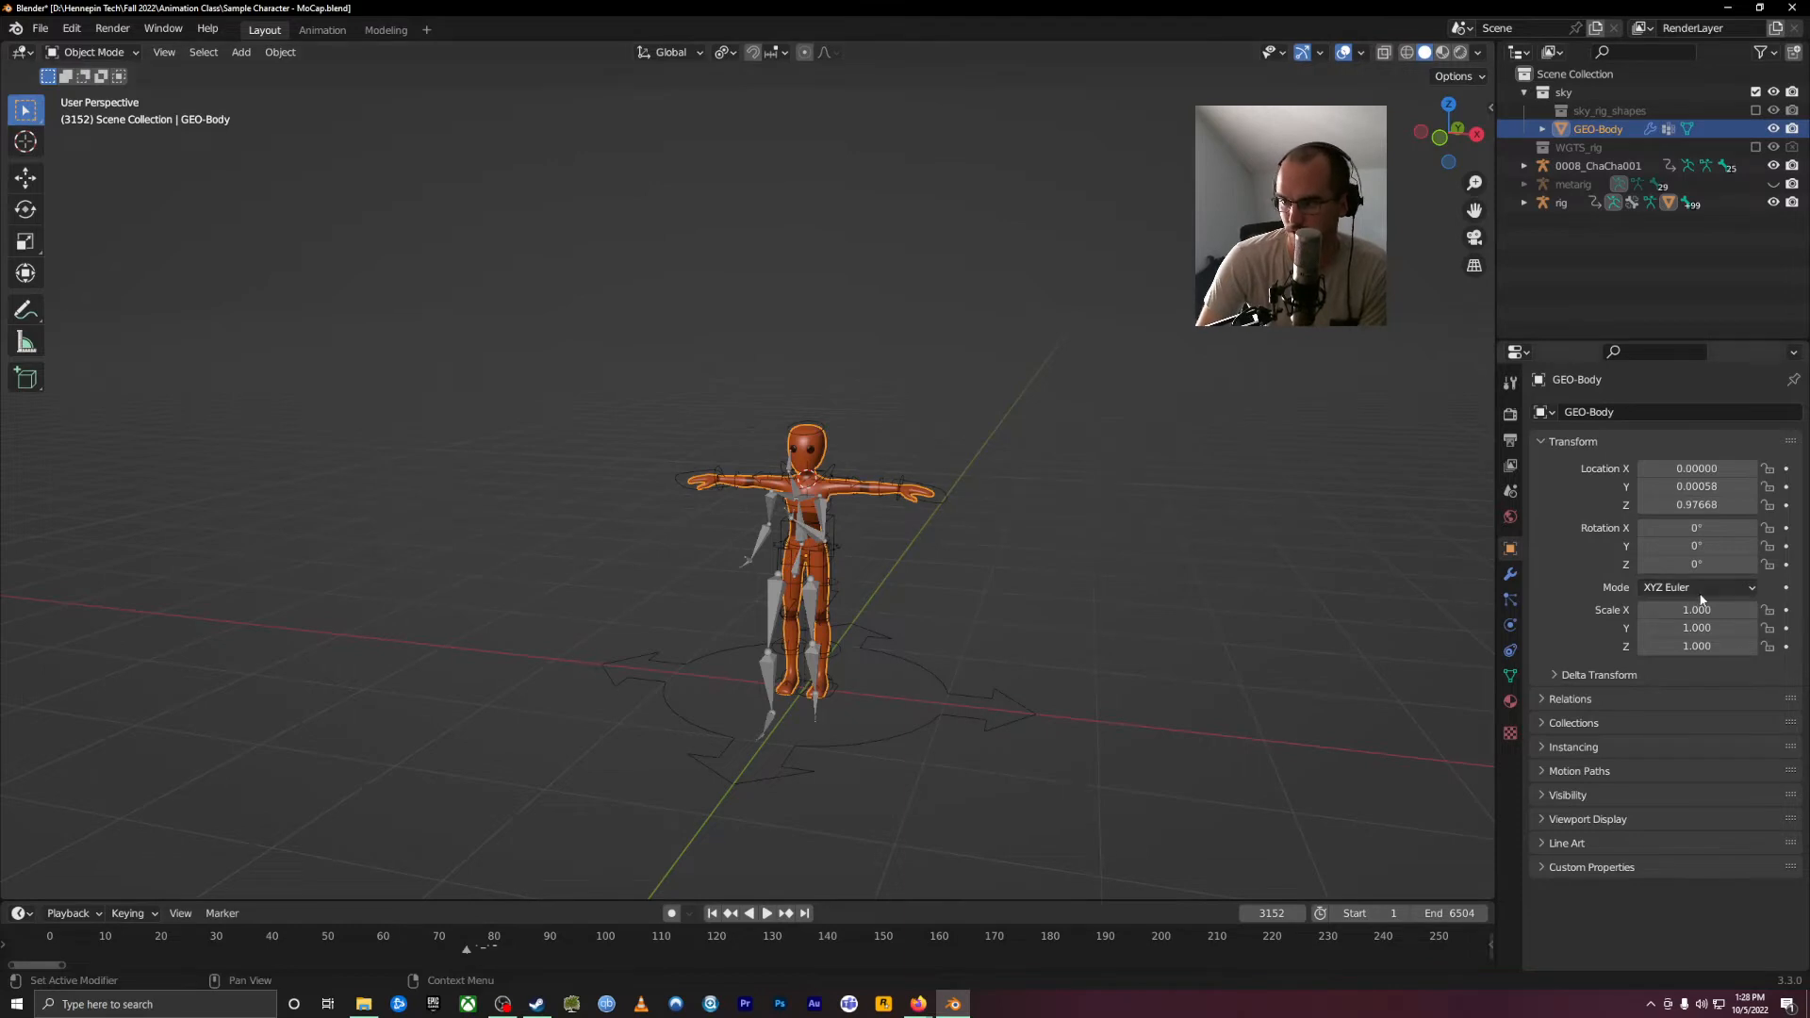
click(802, 533)
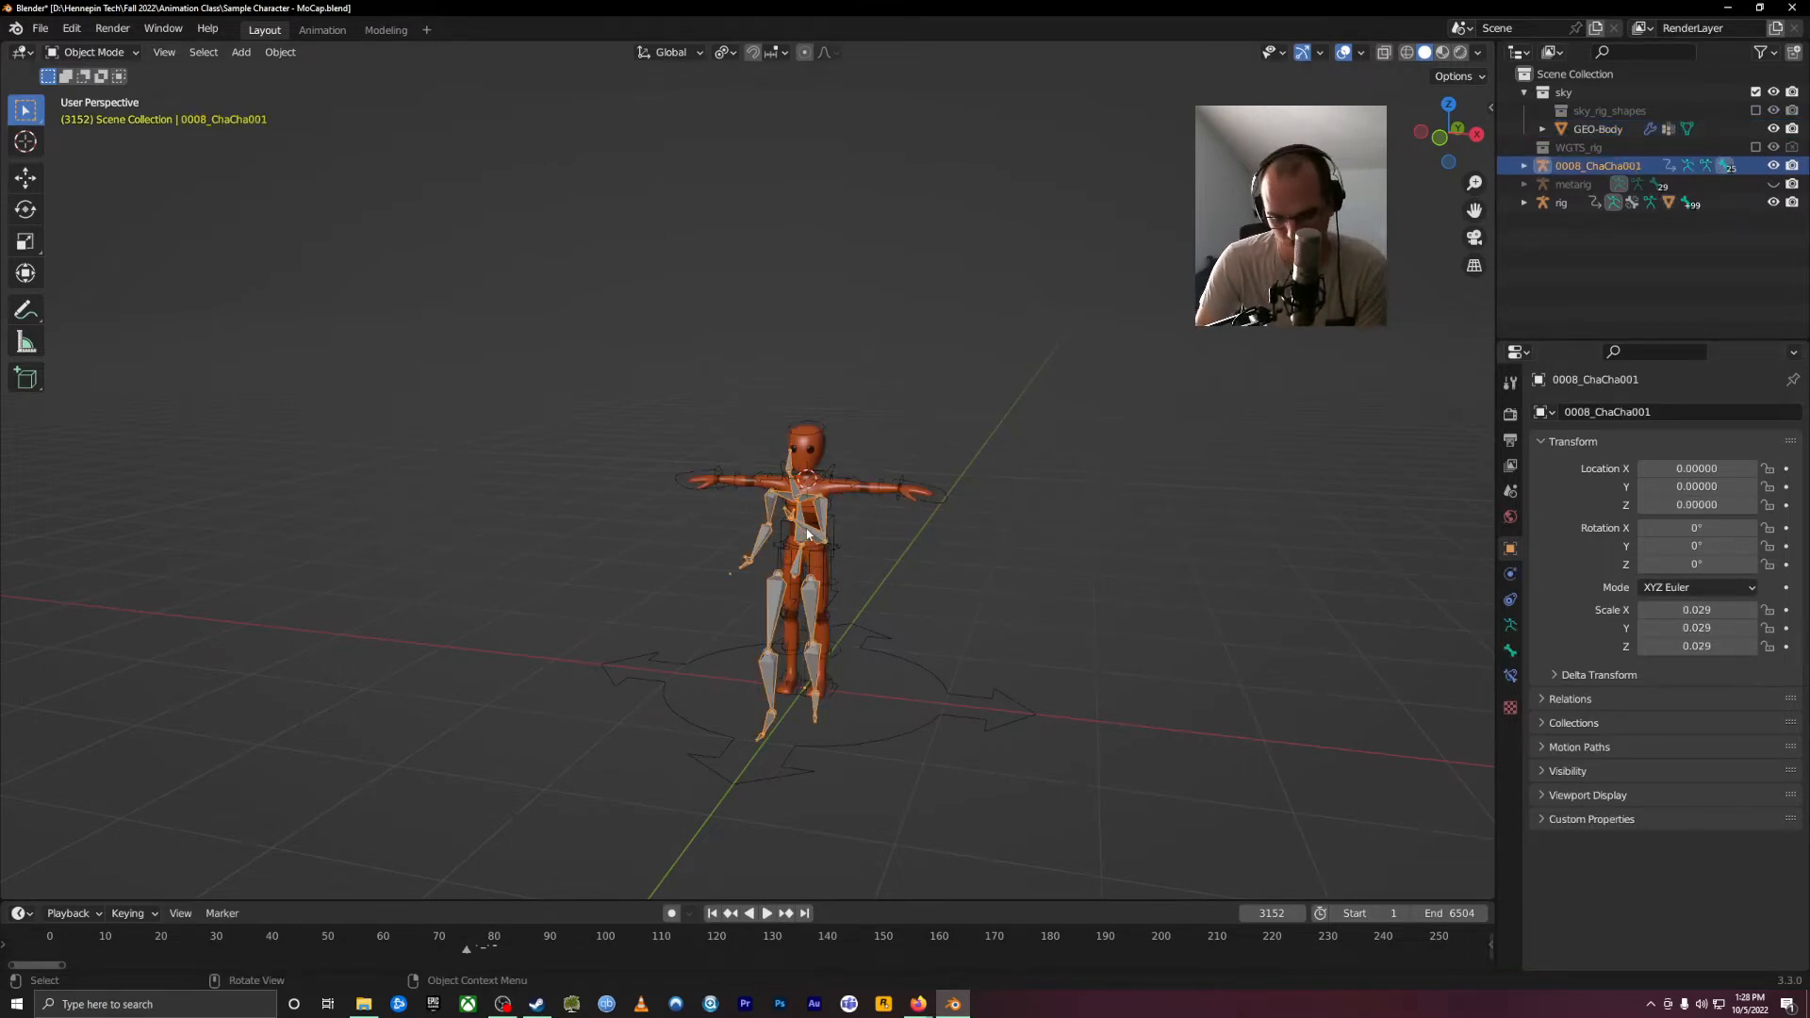
Step: Try applying the scale to the ChaCha armature and scrub the timeline to frame 228 to check the motion
click(288, 56)
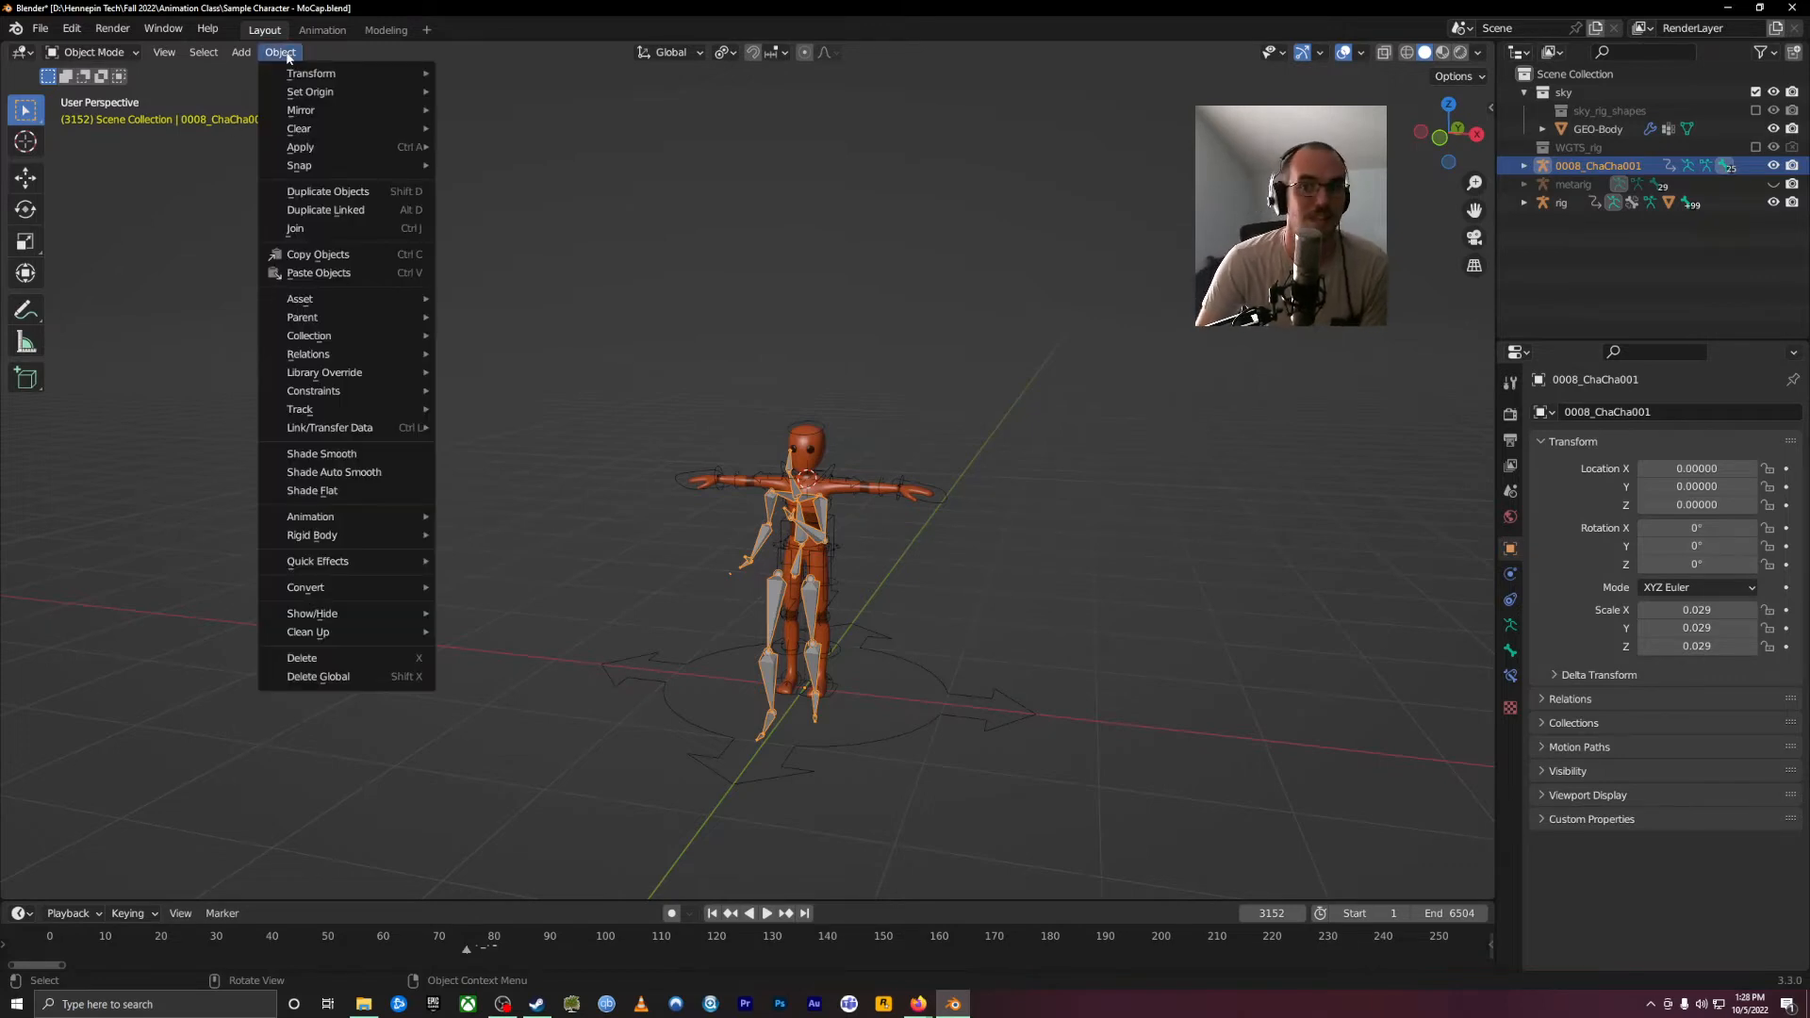
mouse_move(374, 151)
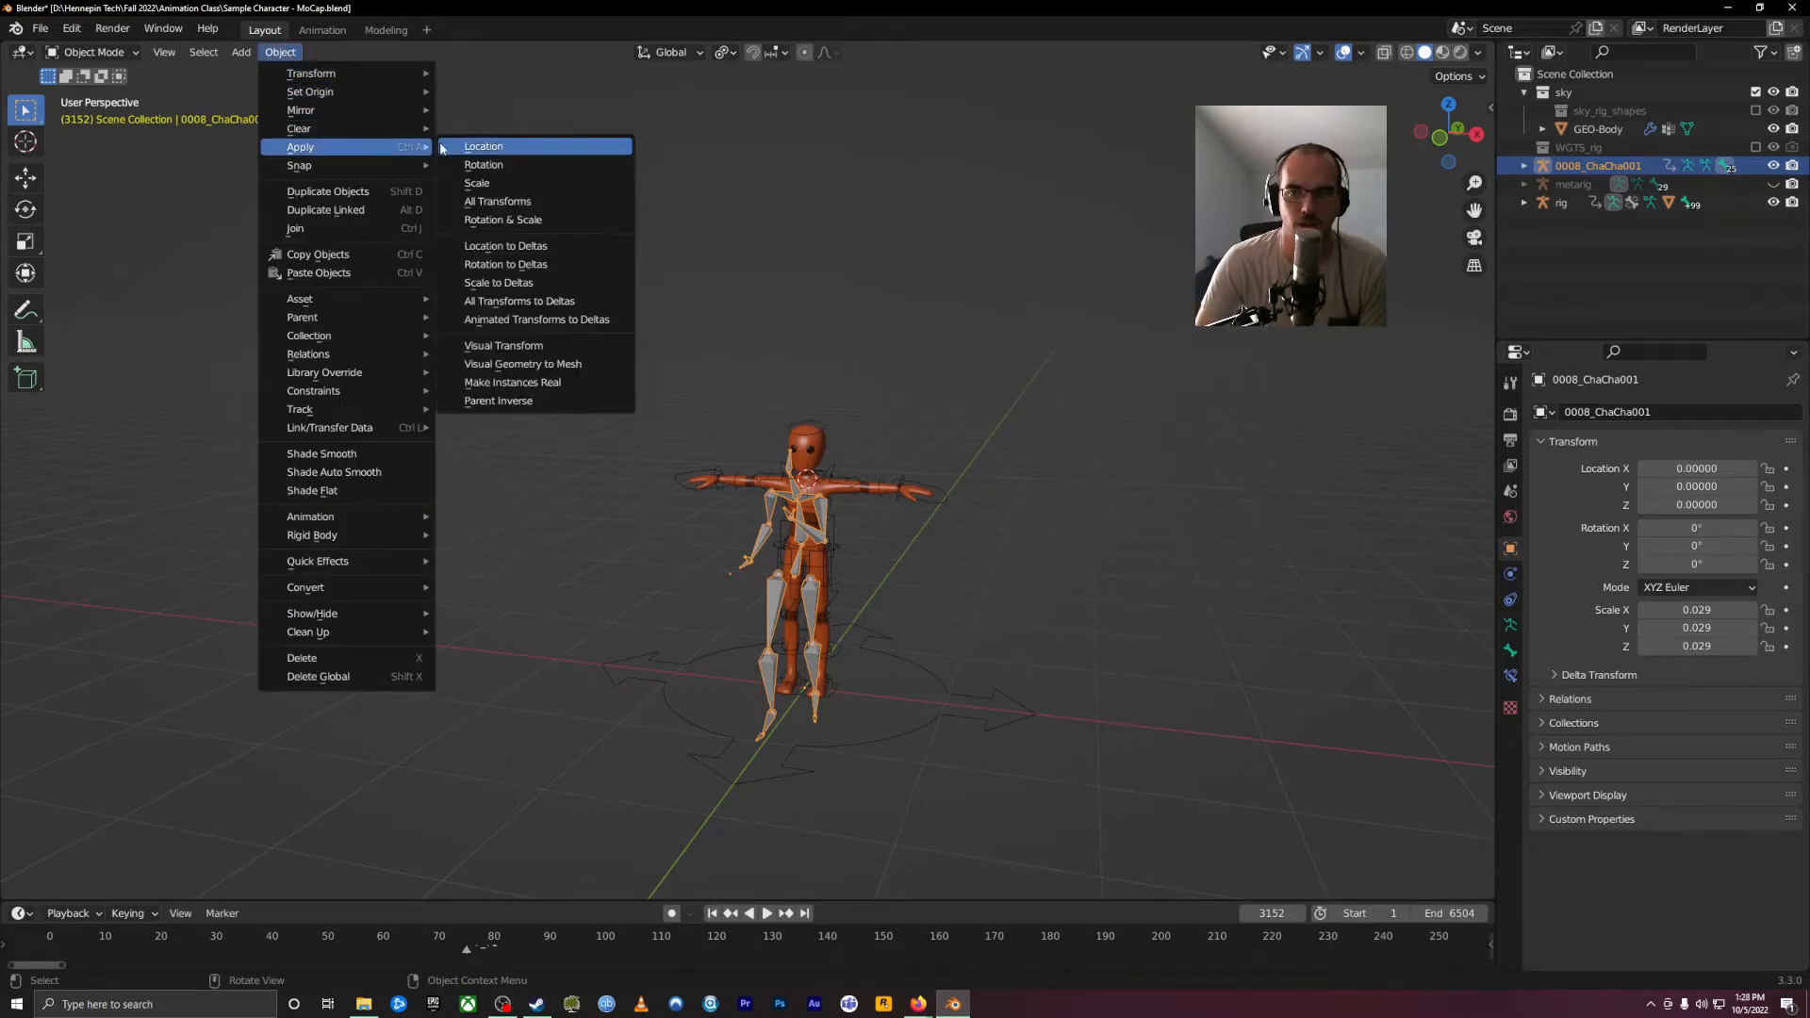
click(526, 185)
scroll(969, 434, up, 1)
scroll(818, 325, up, 4)
shift+middle_drag(869, 334, 771, 525)
drag(235, 943, 1320, 853)
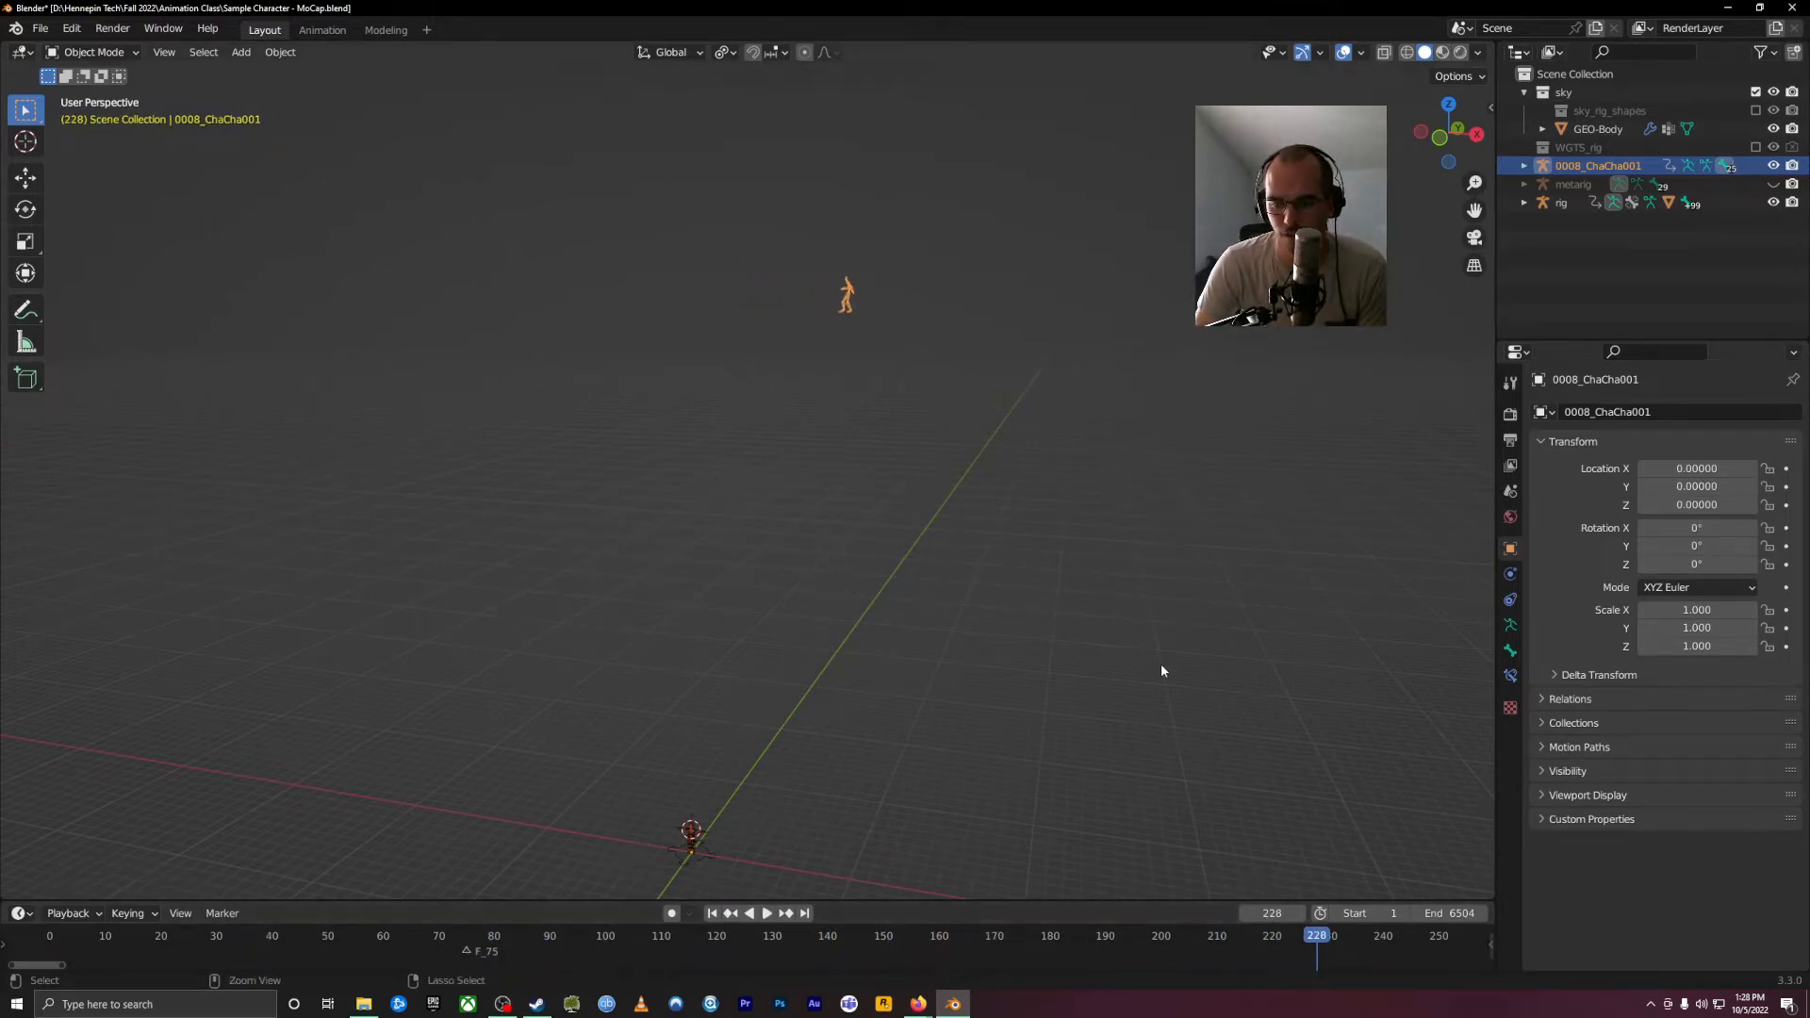
Step: Undo the applied scale on the ChaCha armature and bring both figures back into view
key(ctrl+z)
middle_drag(739, 824, 809, 629)
scroll(809, 623, up, 7)
shift+middle_drag(521, 390, 824, 829)
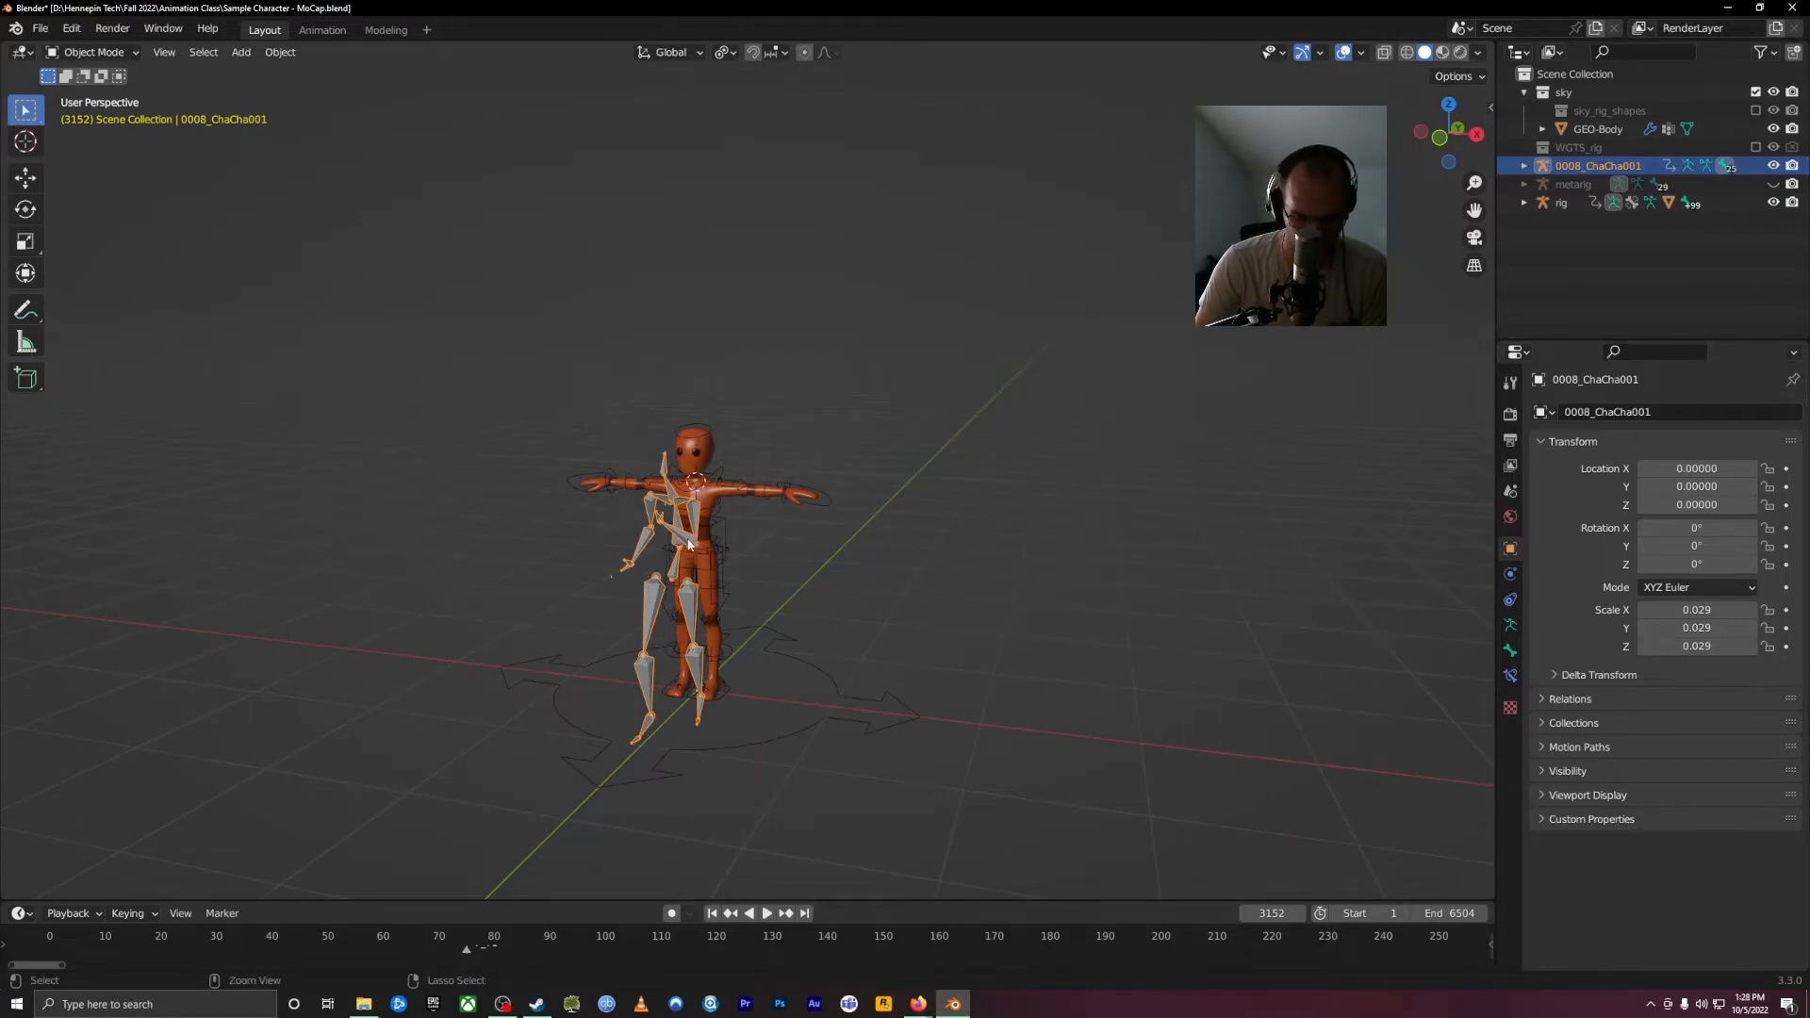
Step: Try applying the ChaCha armature's object transform again and scrub the timeline to frame 221
key(ctrl+a)
click(666, 600)
scroll(773, 604, down, 4)
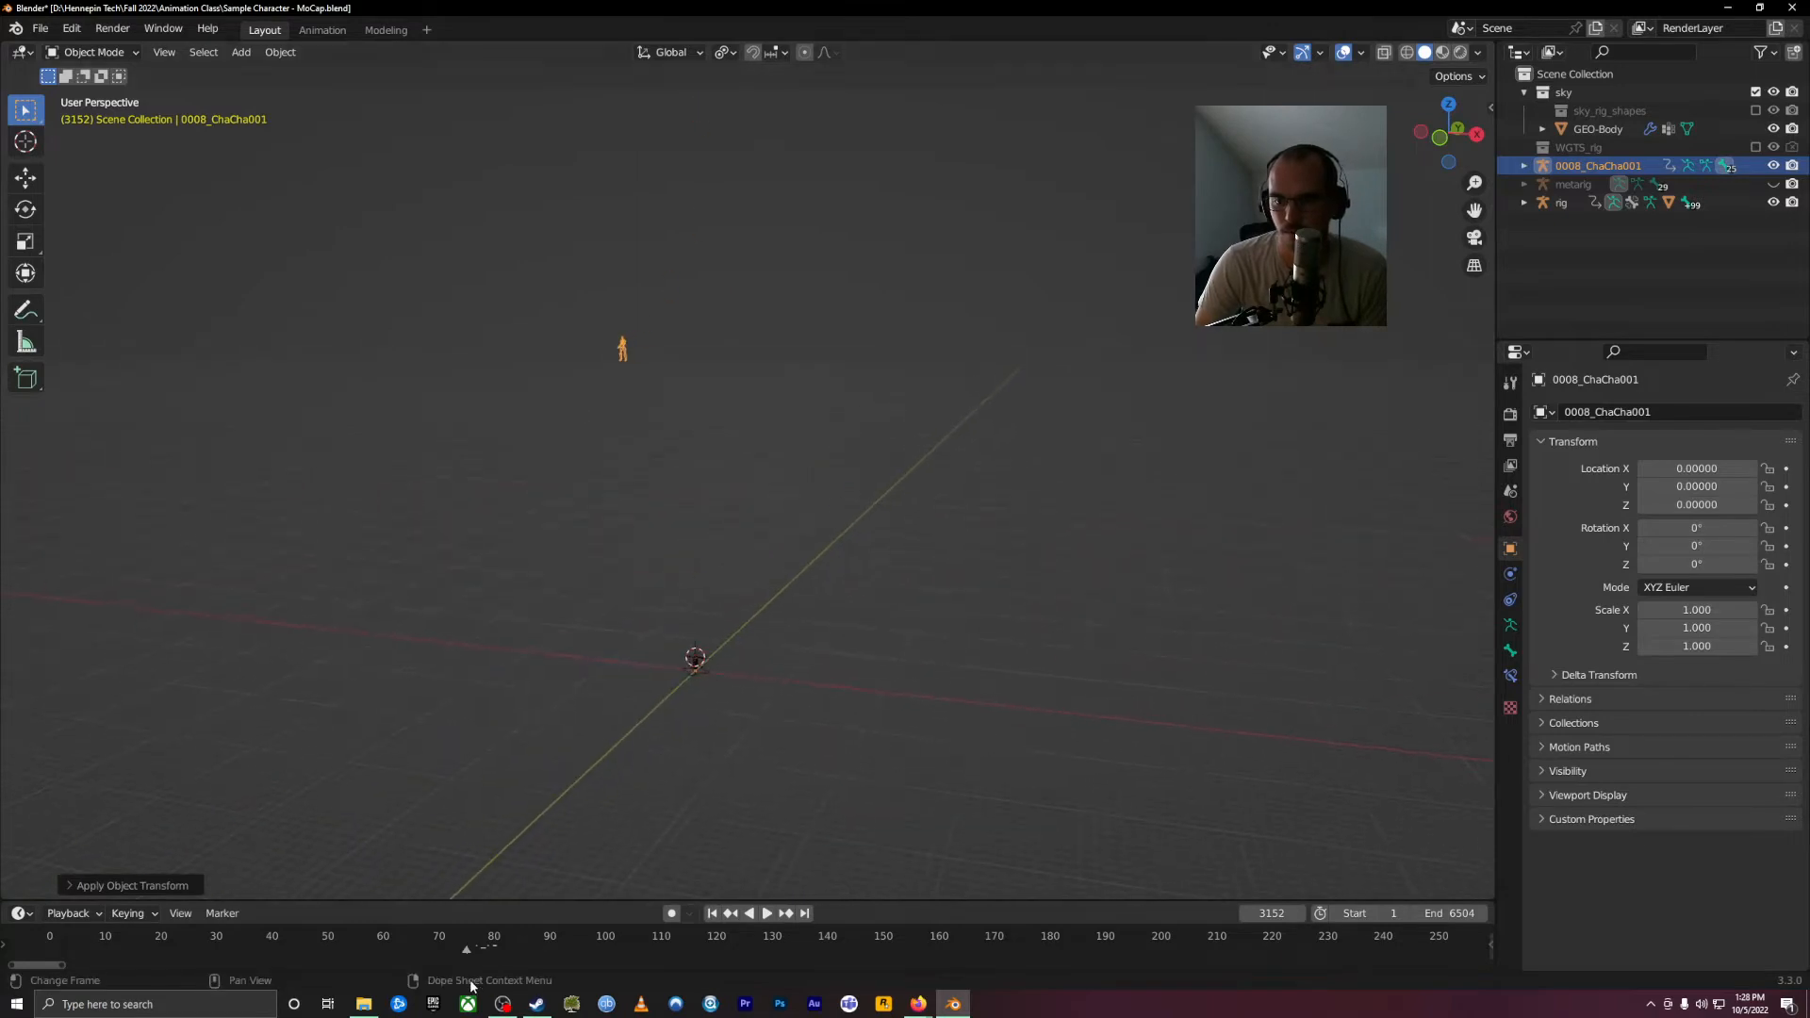
drag(337, 934, 1277, 801)
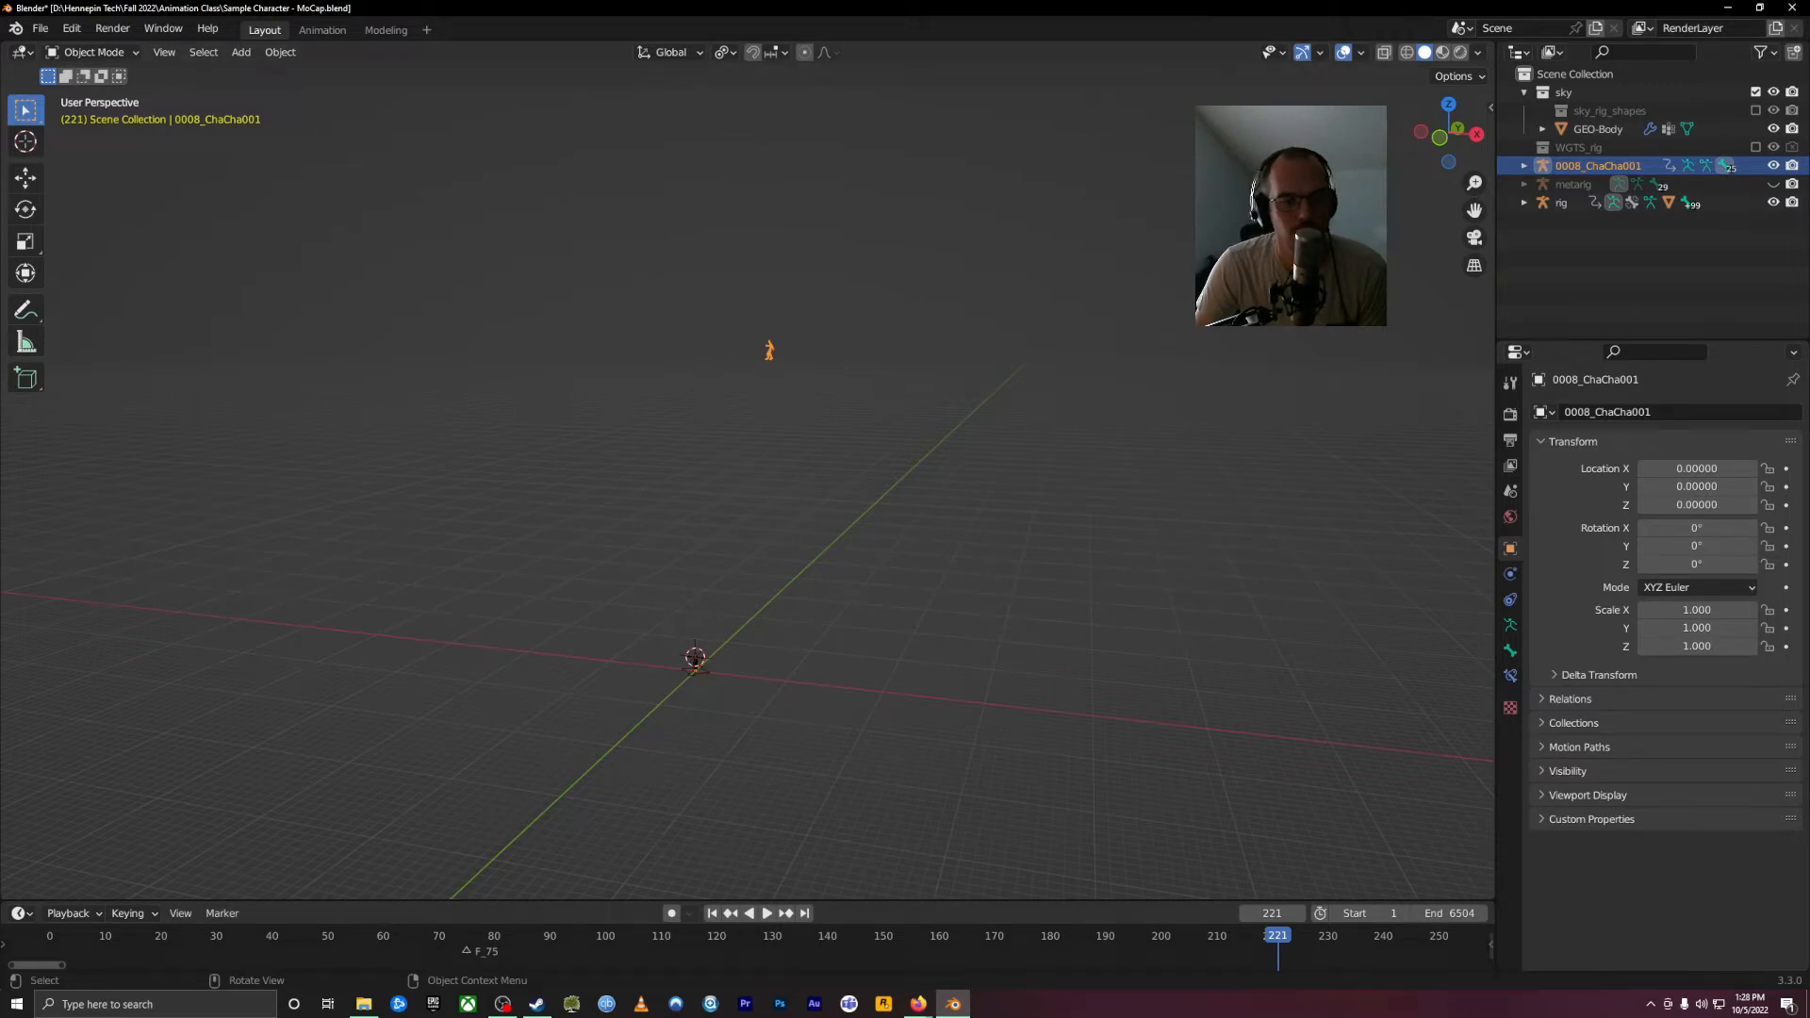
Step: Undo the timeline scrub and the second transform application on the ChaCha armature
key(ctrl+z)
key(ctrl+z)
scroll(658, 675, up, 5)
shift+middle_drag(658, 677, 773, 185)
scroll(644, 380, up, 8)
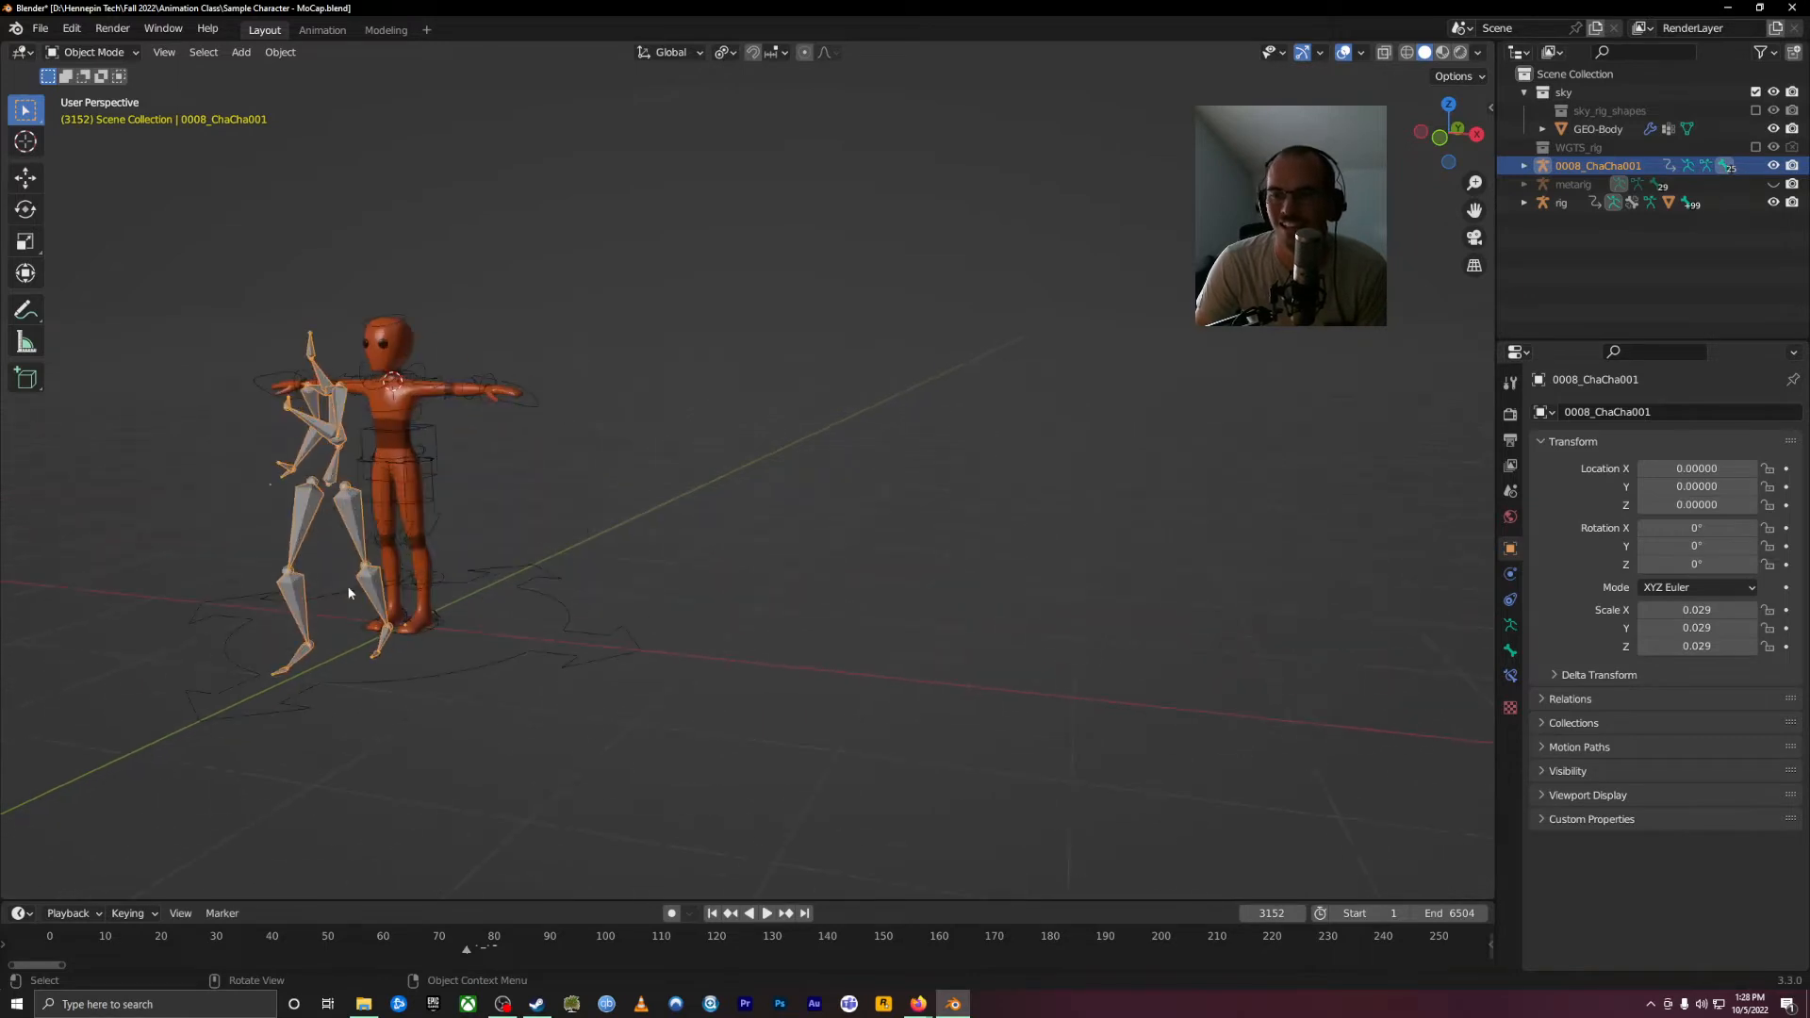
Step: Enlarge the timeline area to show the keyframes of the ChaCha armature
middle_drag(331, 602, 905, 585)
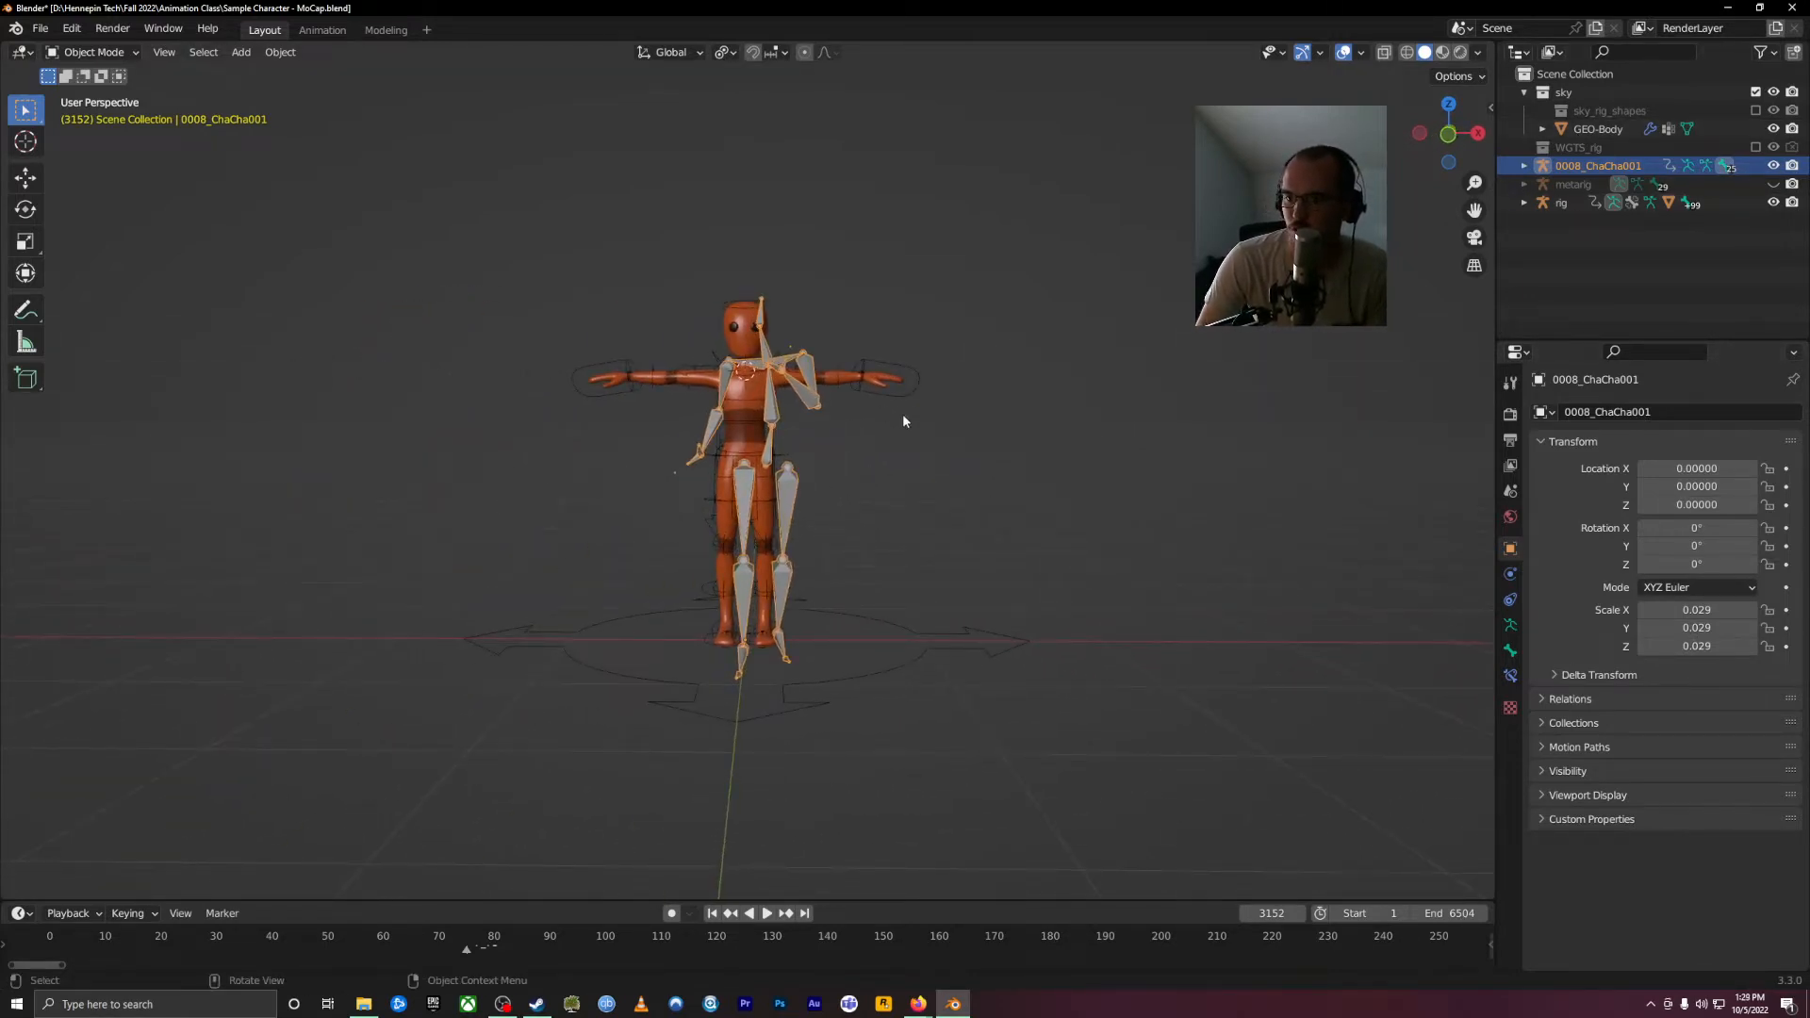
middle_drag(1071, 417, 765, 396)
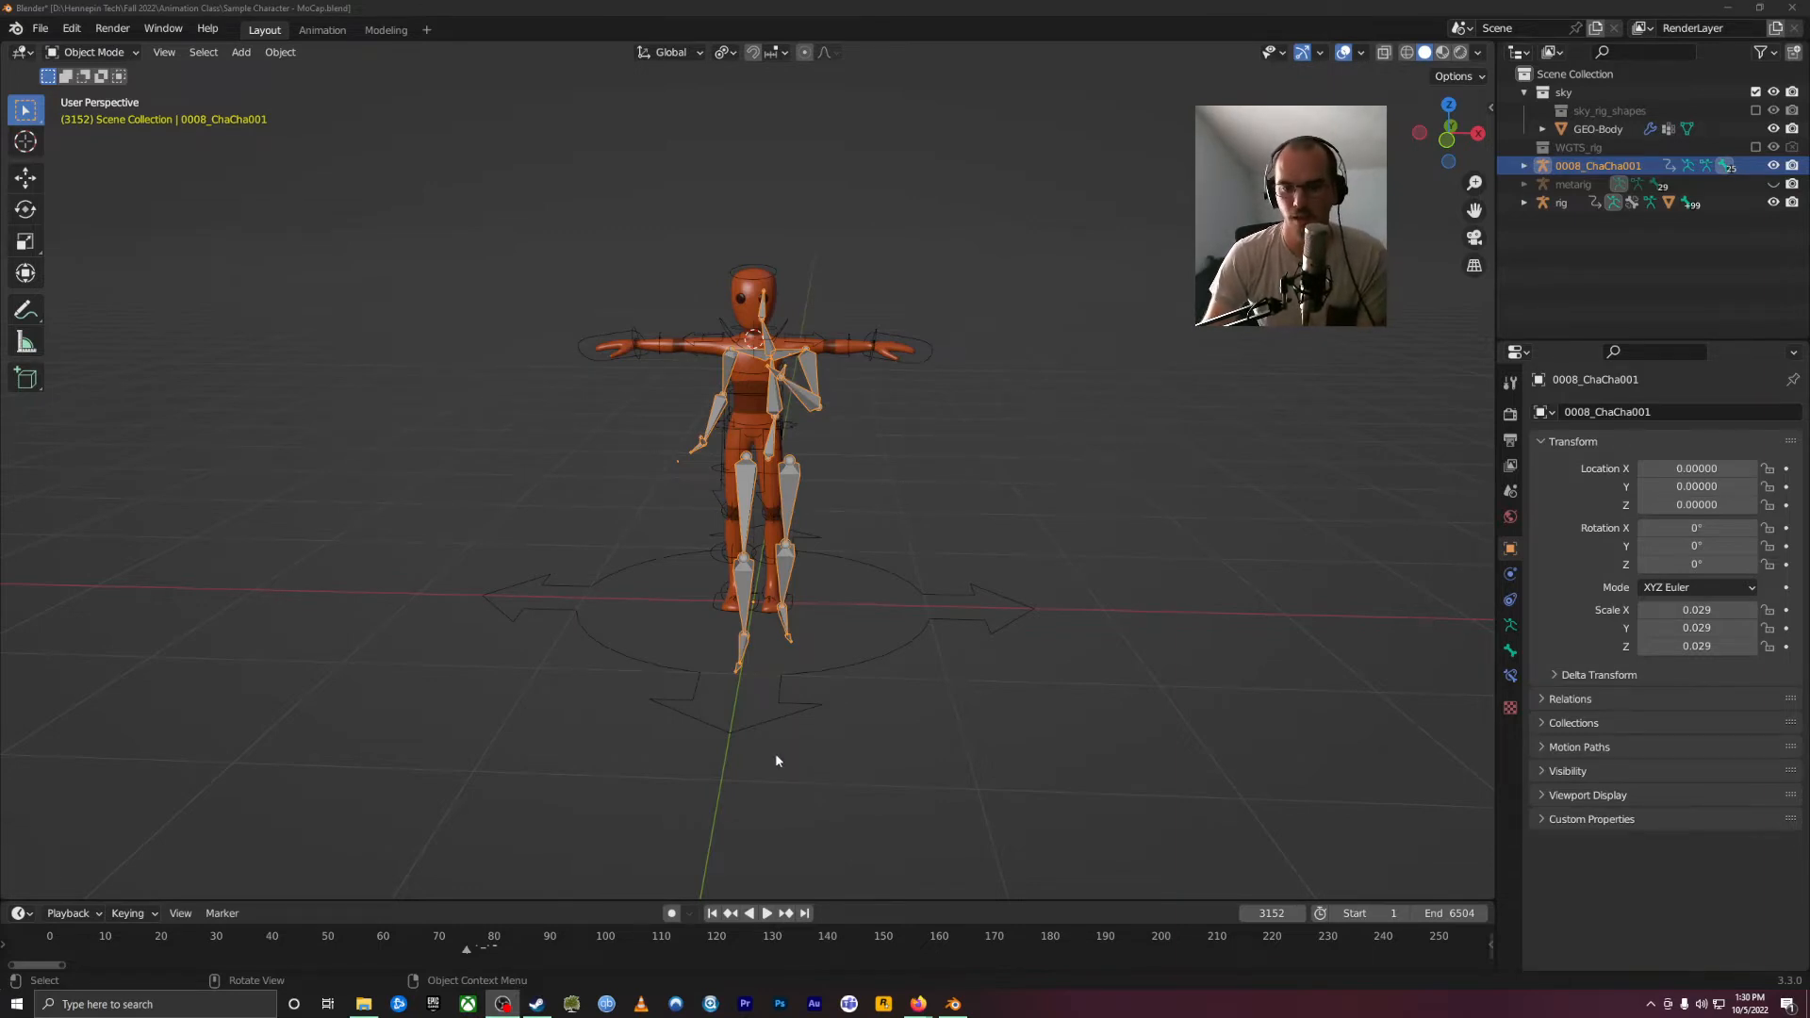
drag(583, 902, 600, 624)
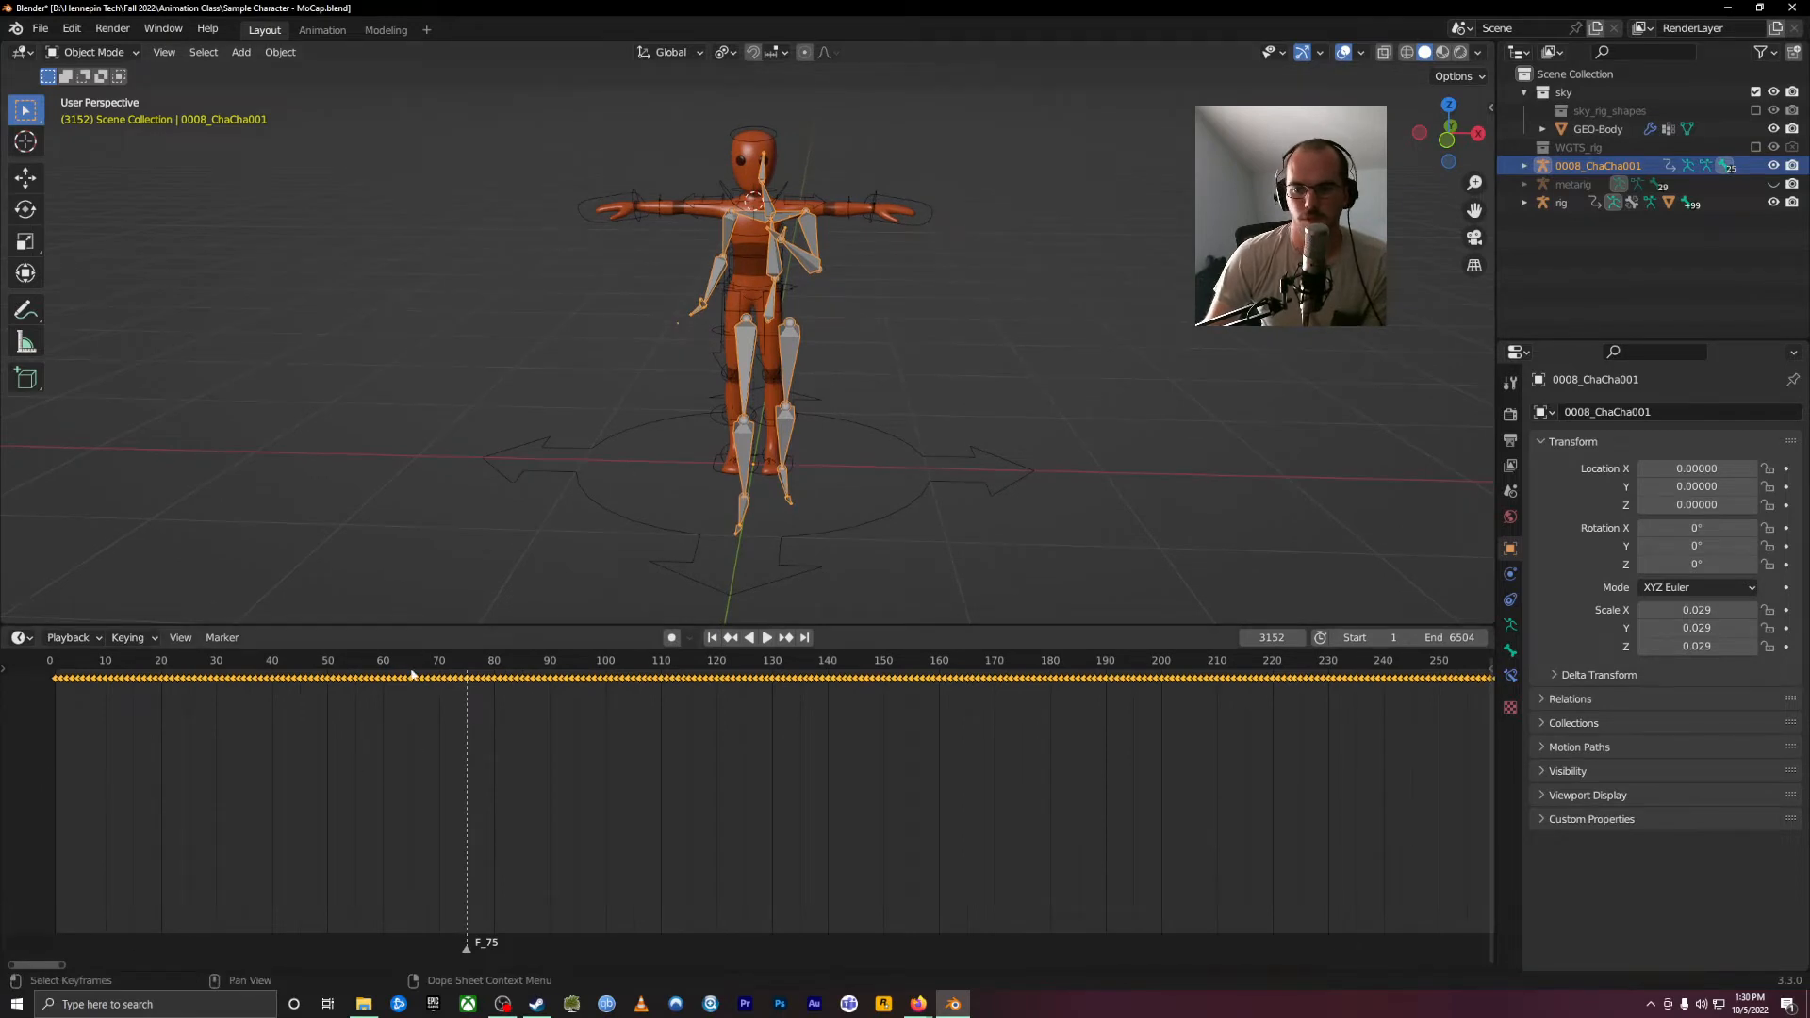
Step: Switch the timeline area to the Dope Sheet's Action Editor, show its channel list, and expand the Summary and LeftUpLeg channels
click(4, 670)
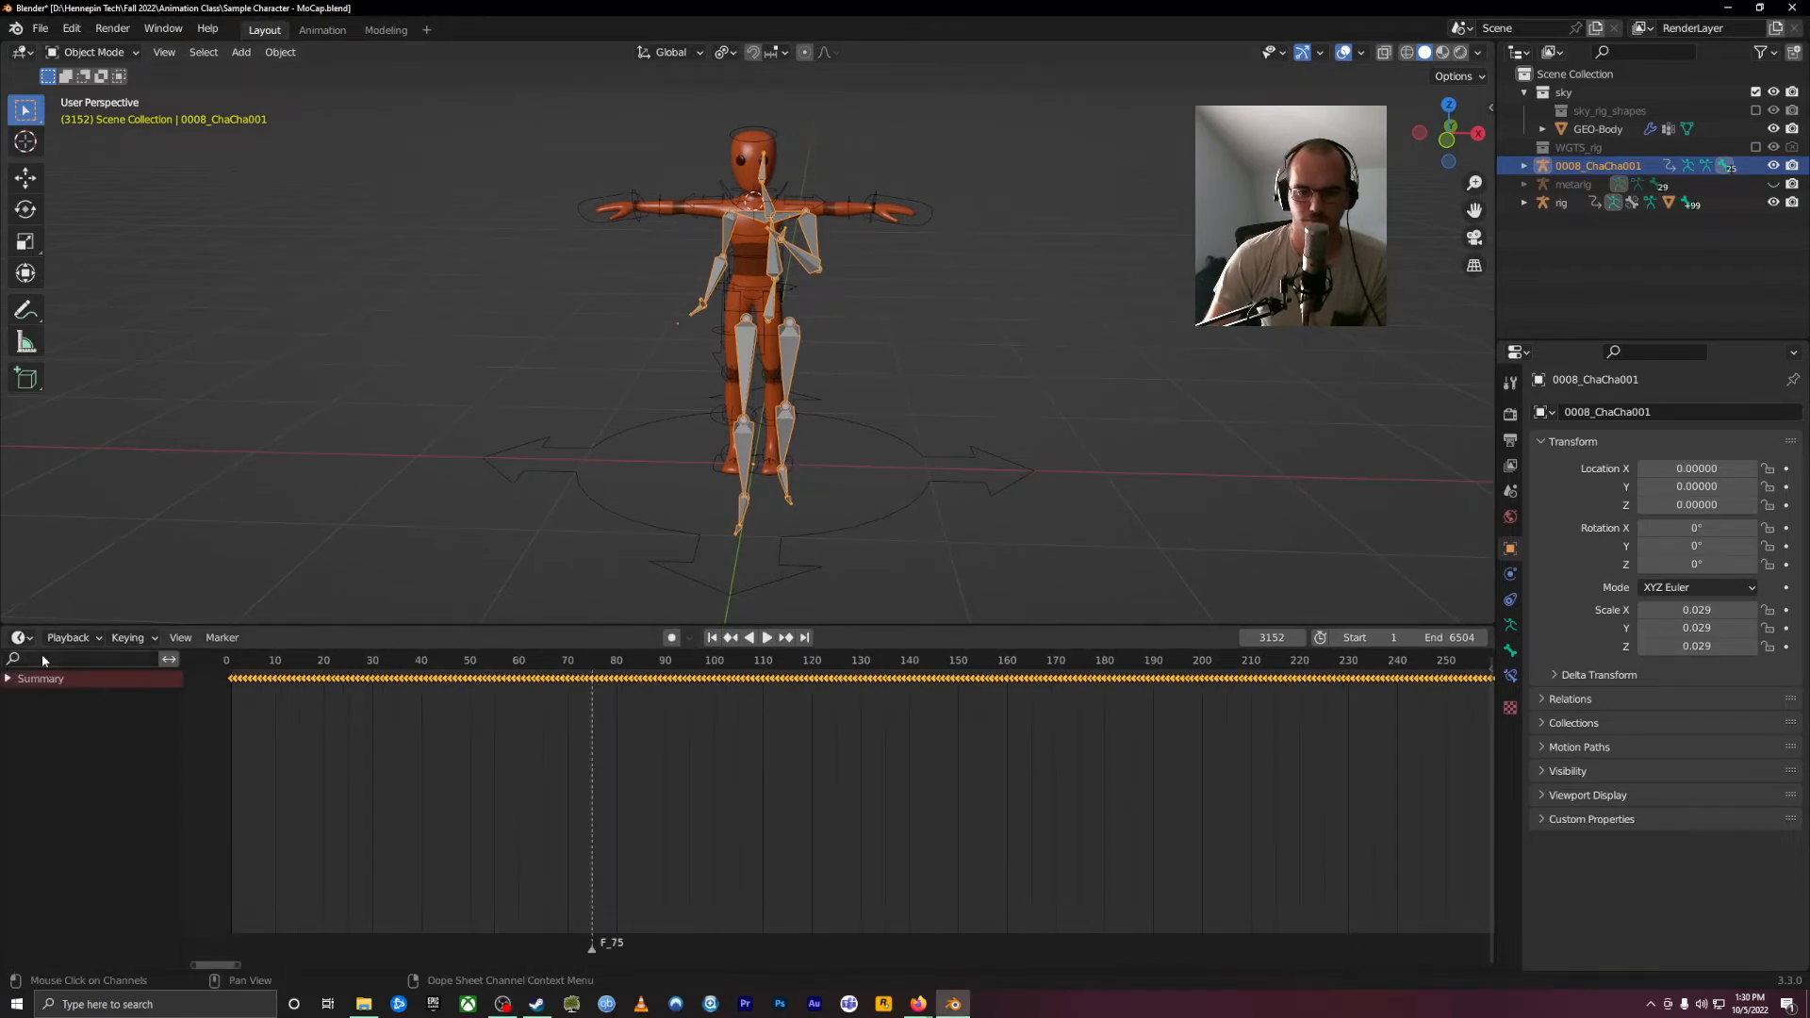
click(27, 638)
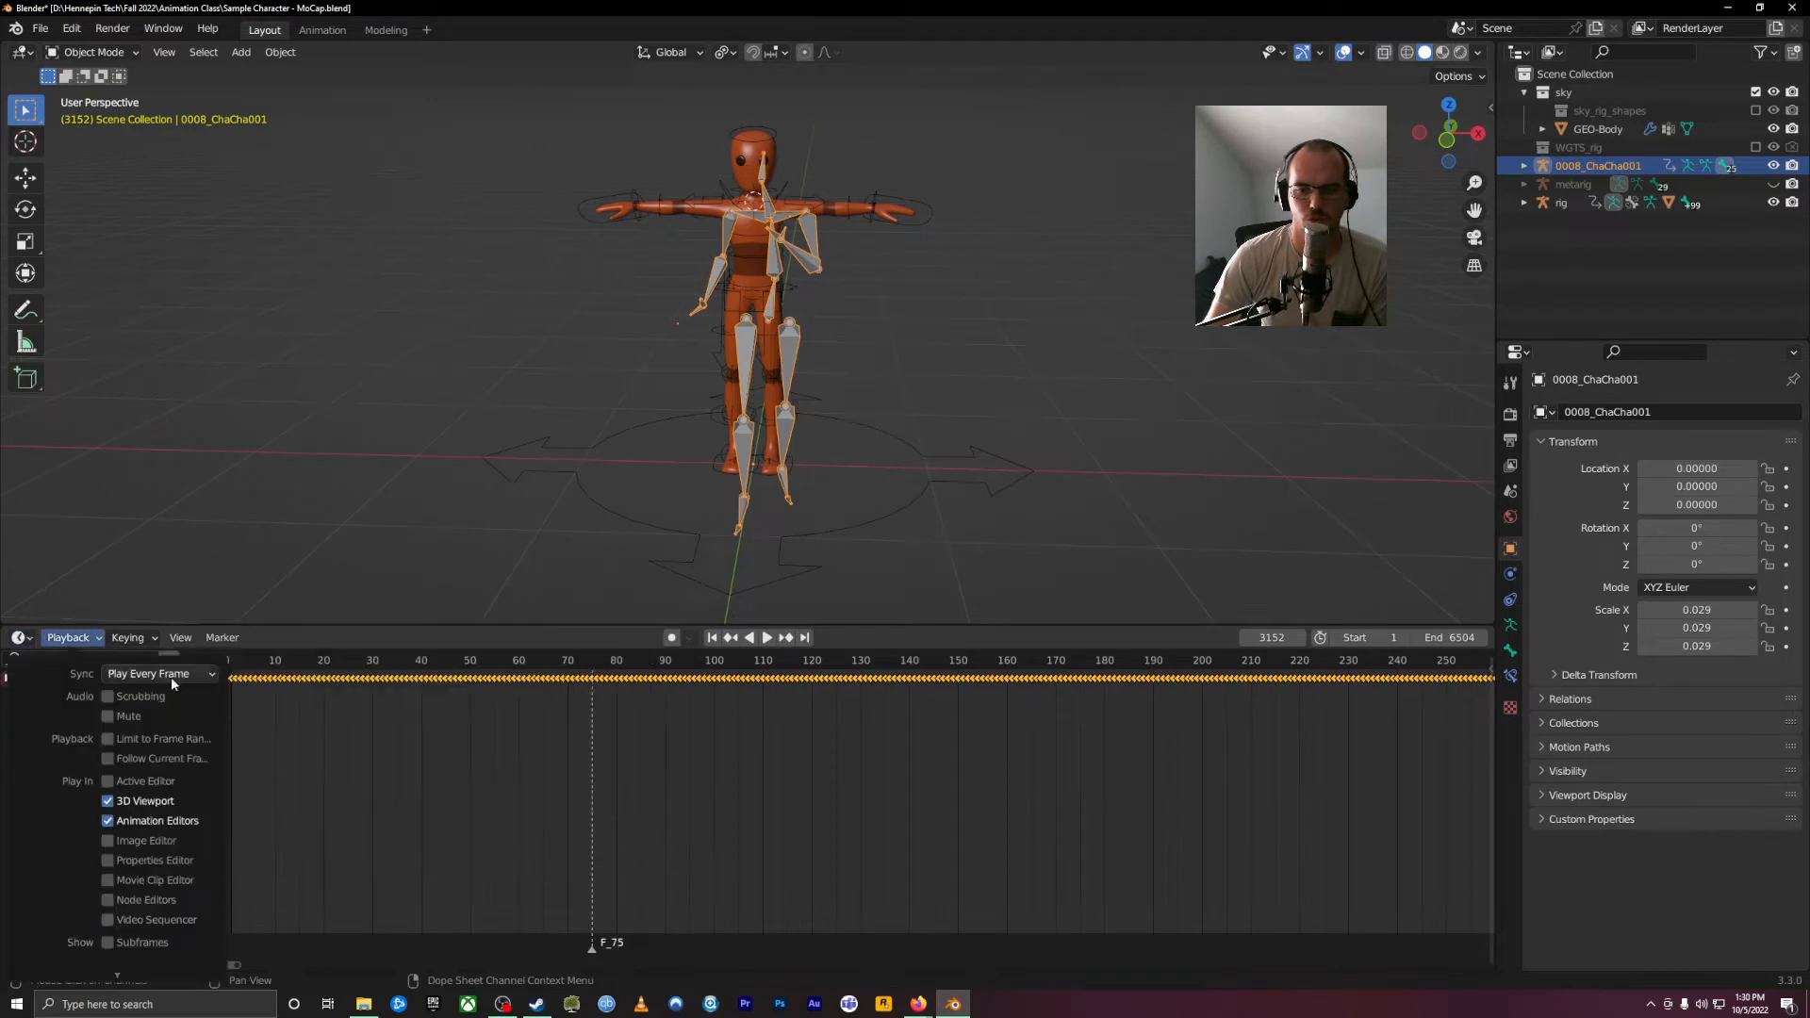
click(29, 637)
click(29, 640)
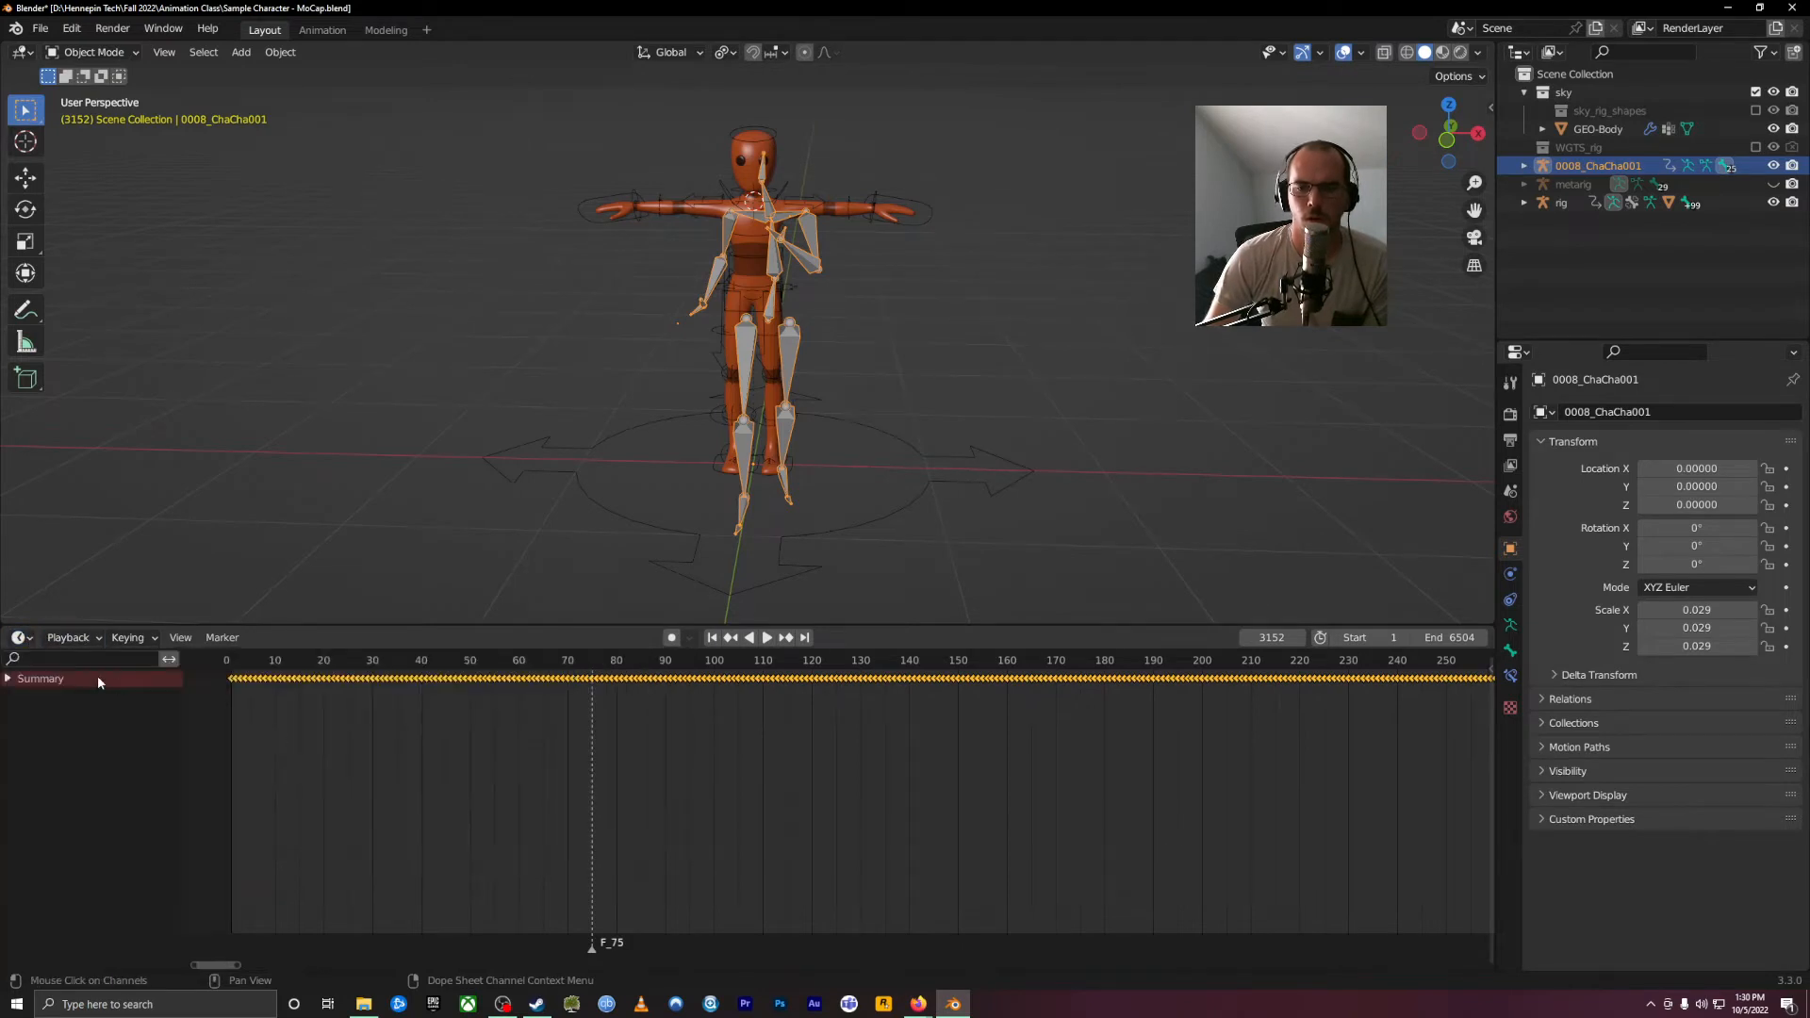
click(18, 641)
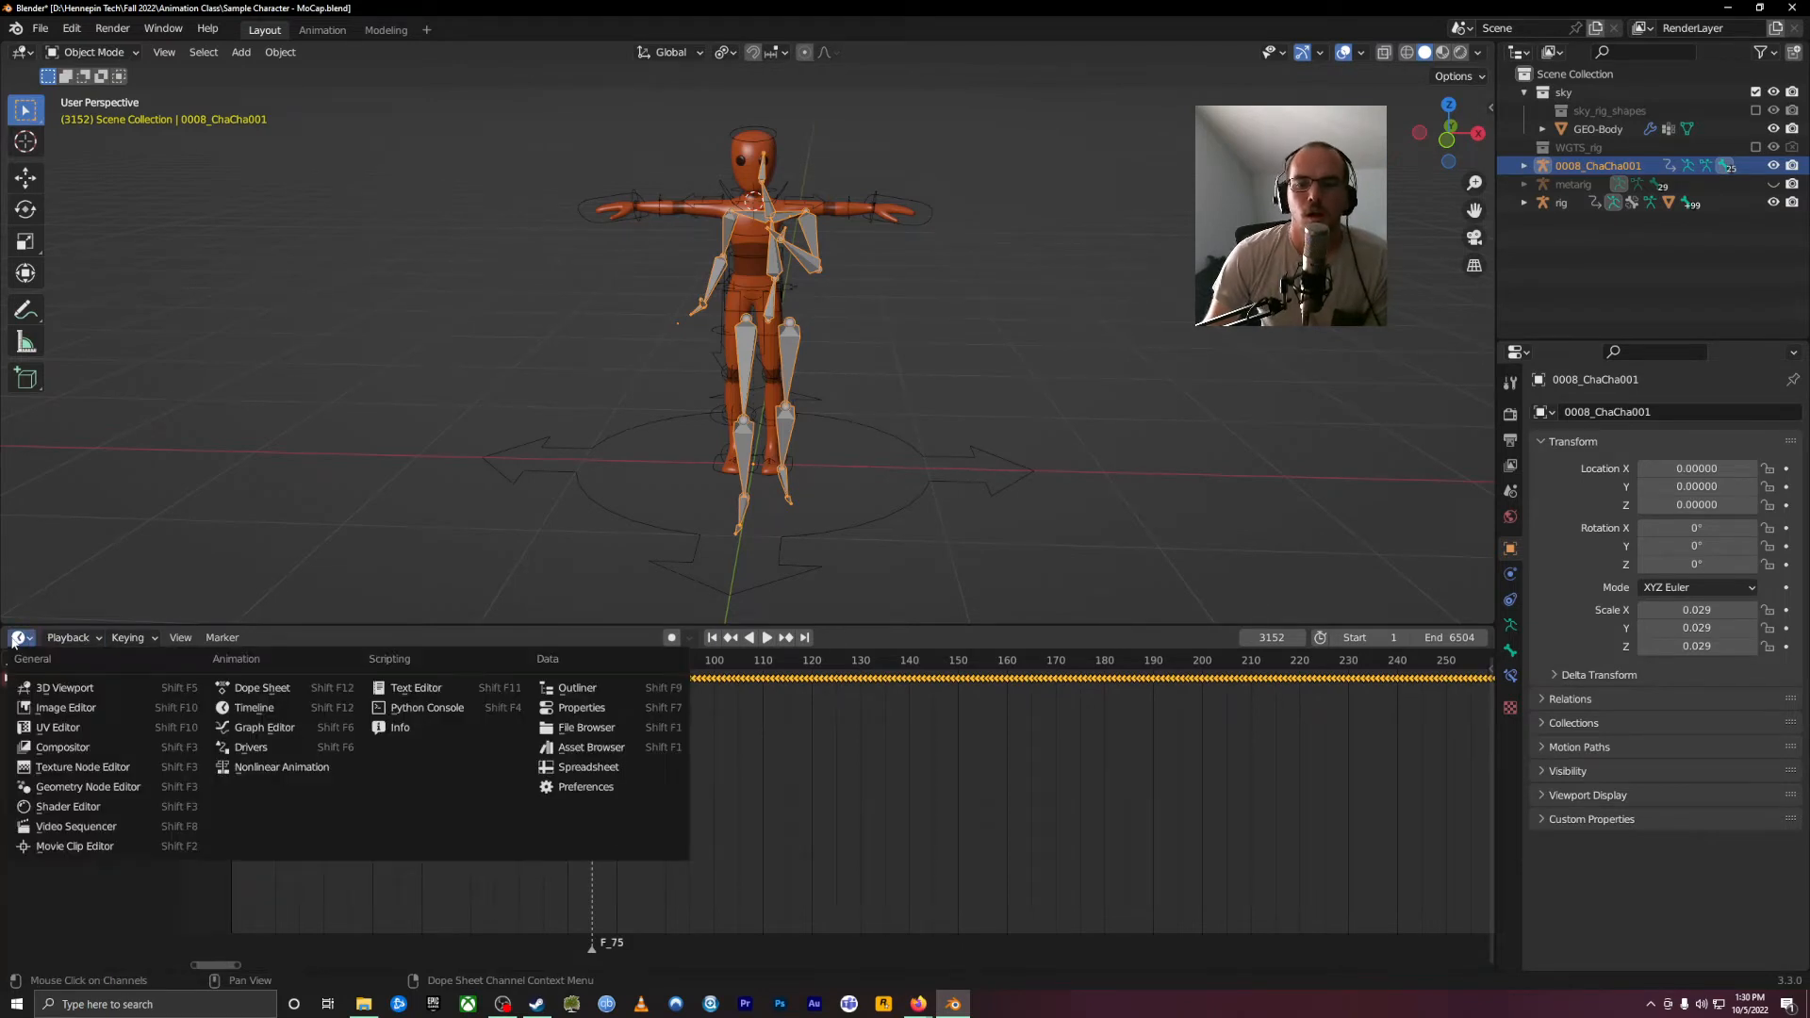
click(279, 687)
click(113, 640)
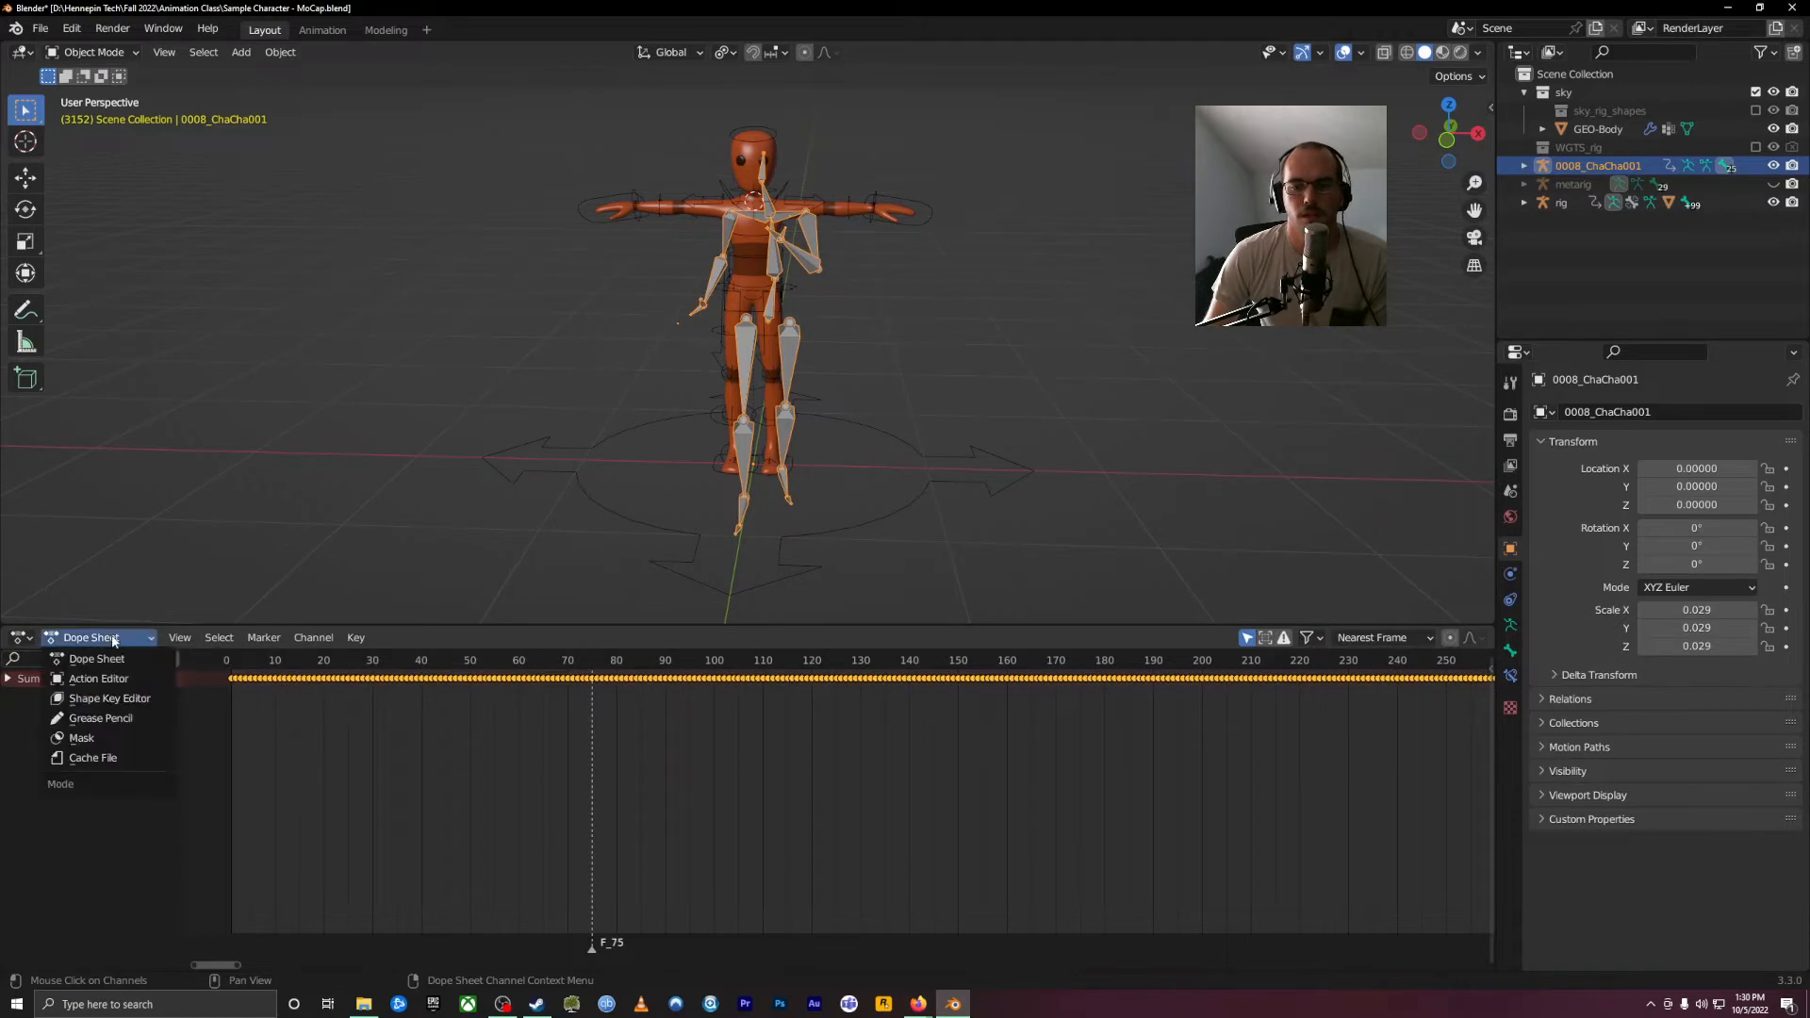
click(116, 680)
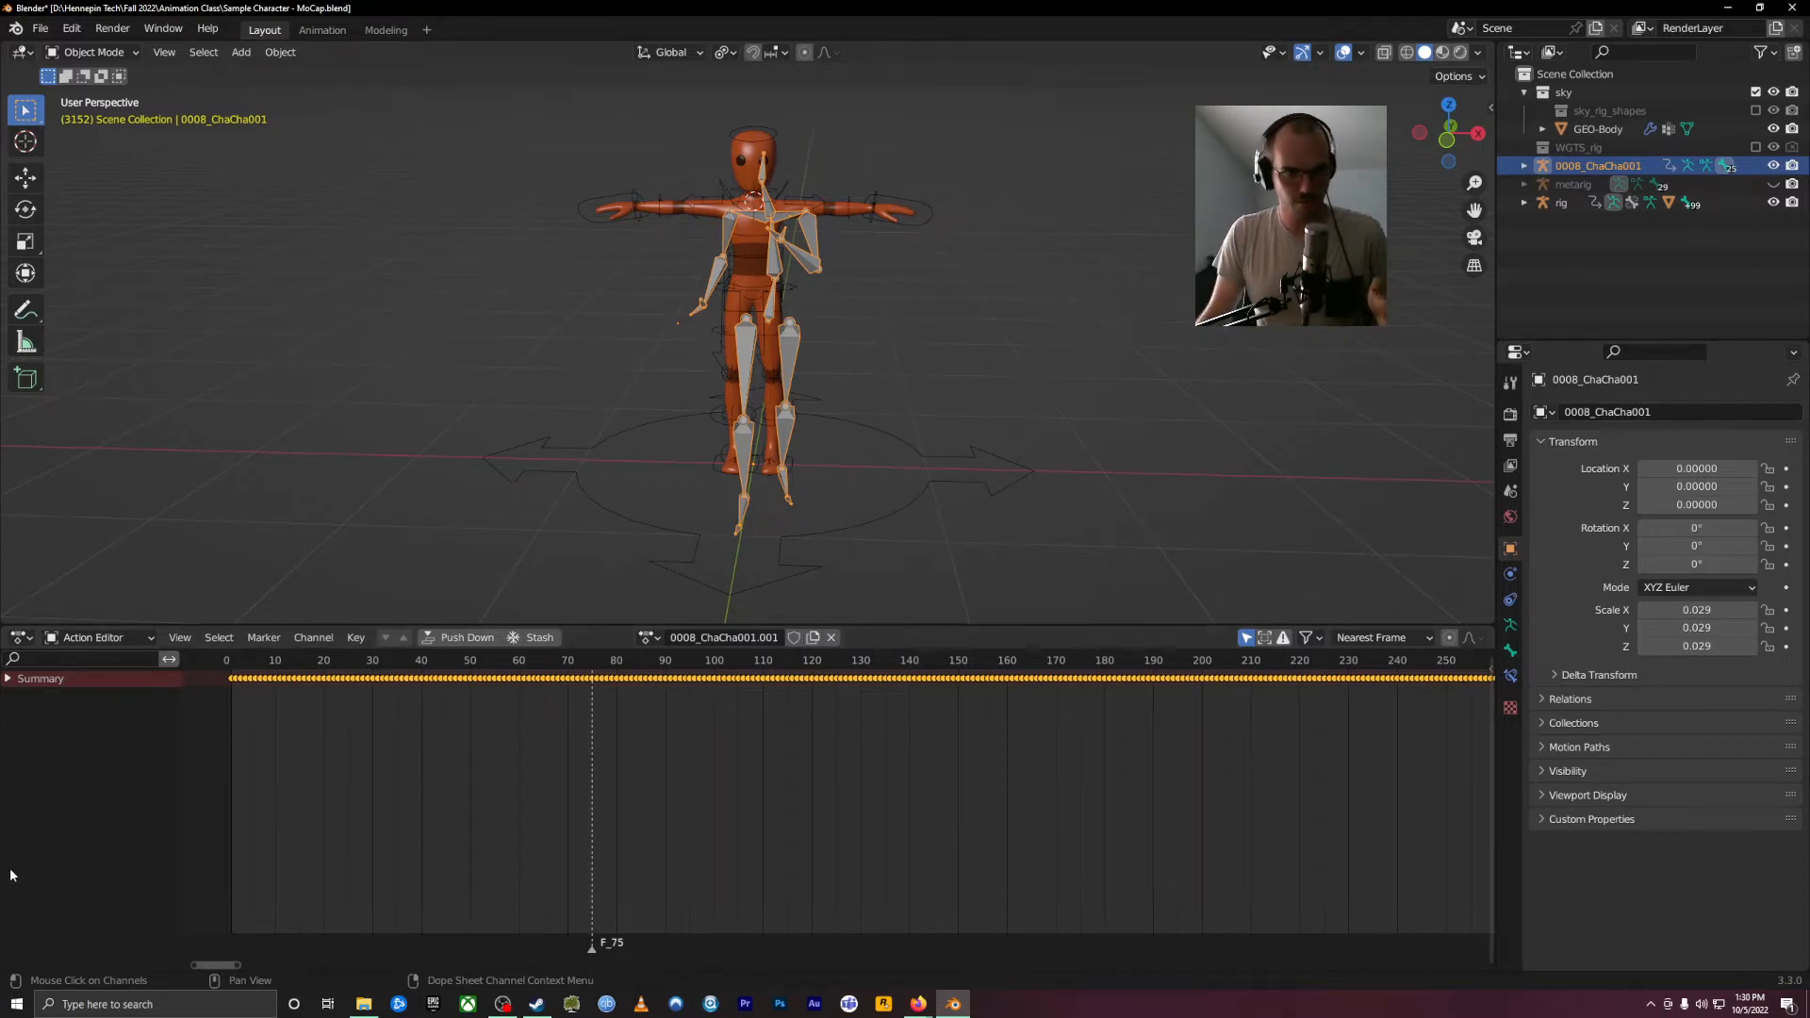
click(9, 679)
click(7, 696)
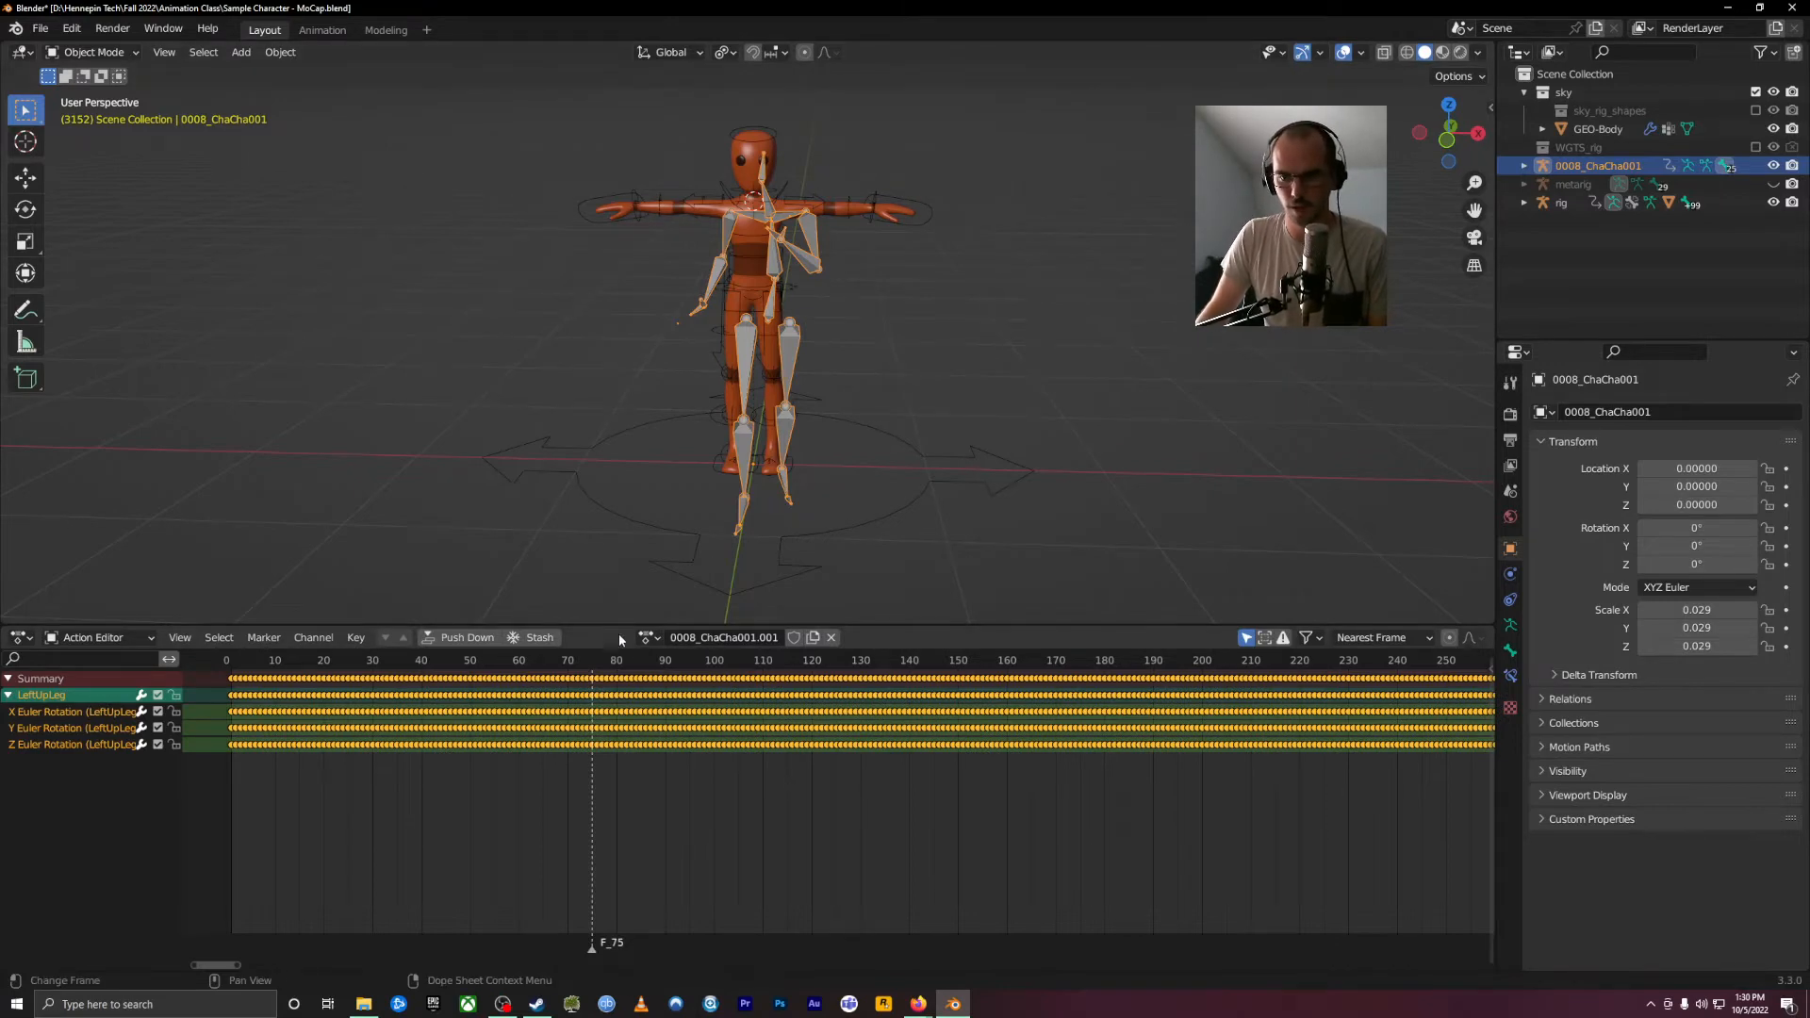
Step: Rename the ChaCha armature's action as "Dance Animation"
double_click(713, 638)
double_click(715, 637)
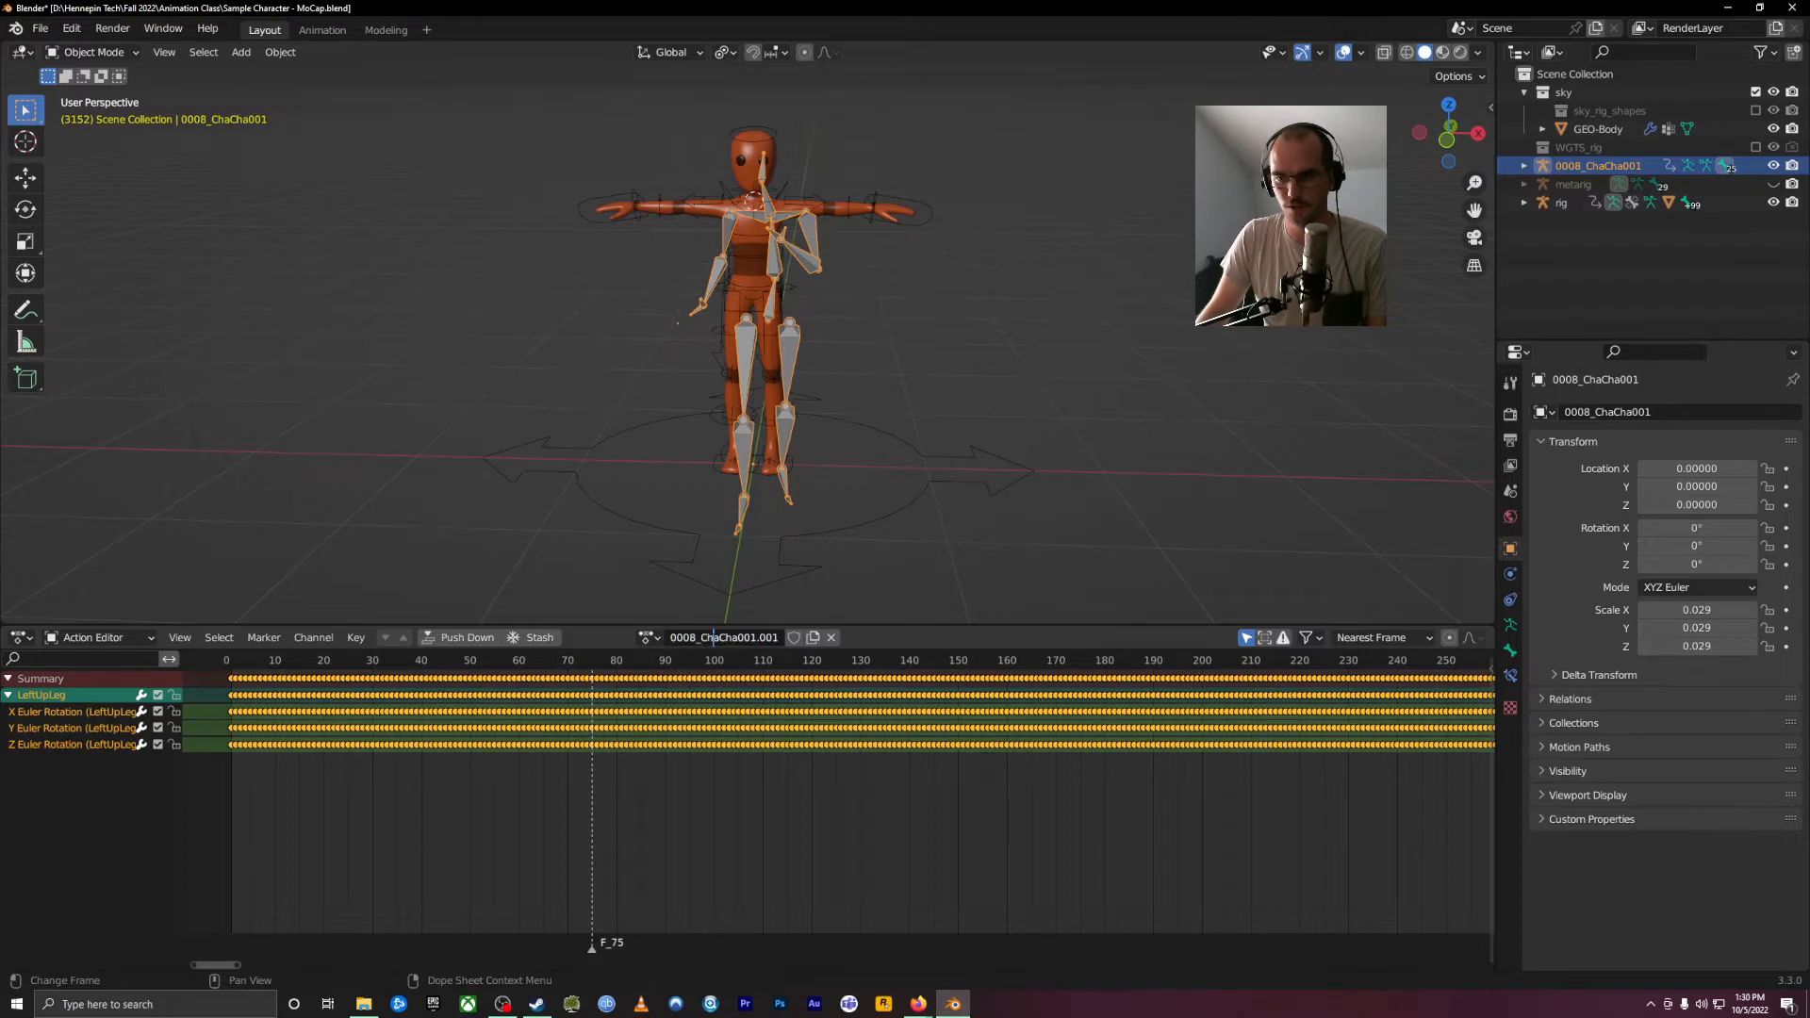
click(738, 637)
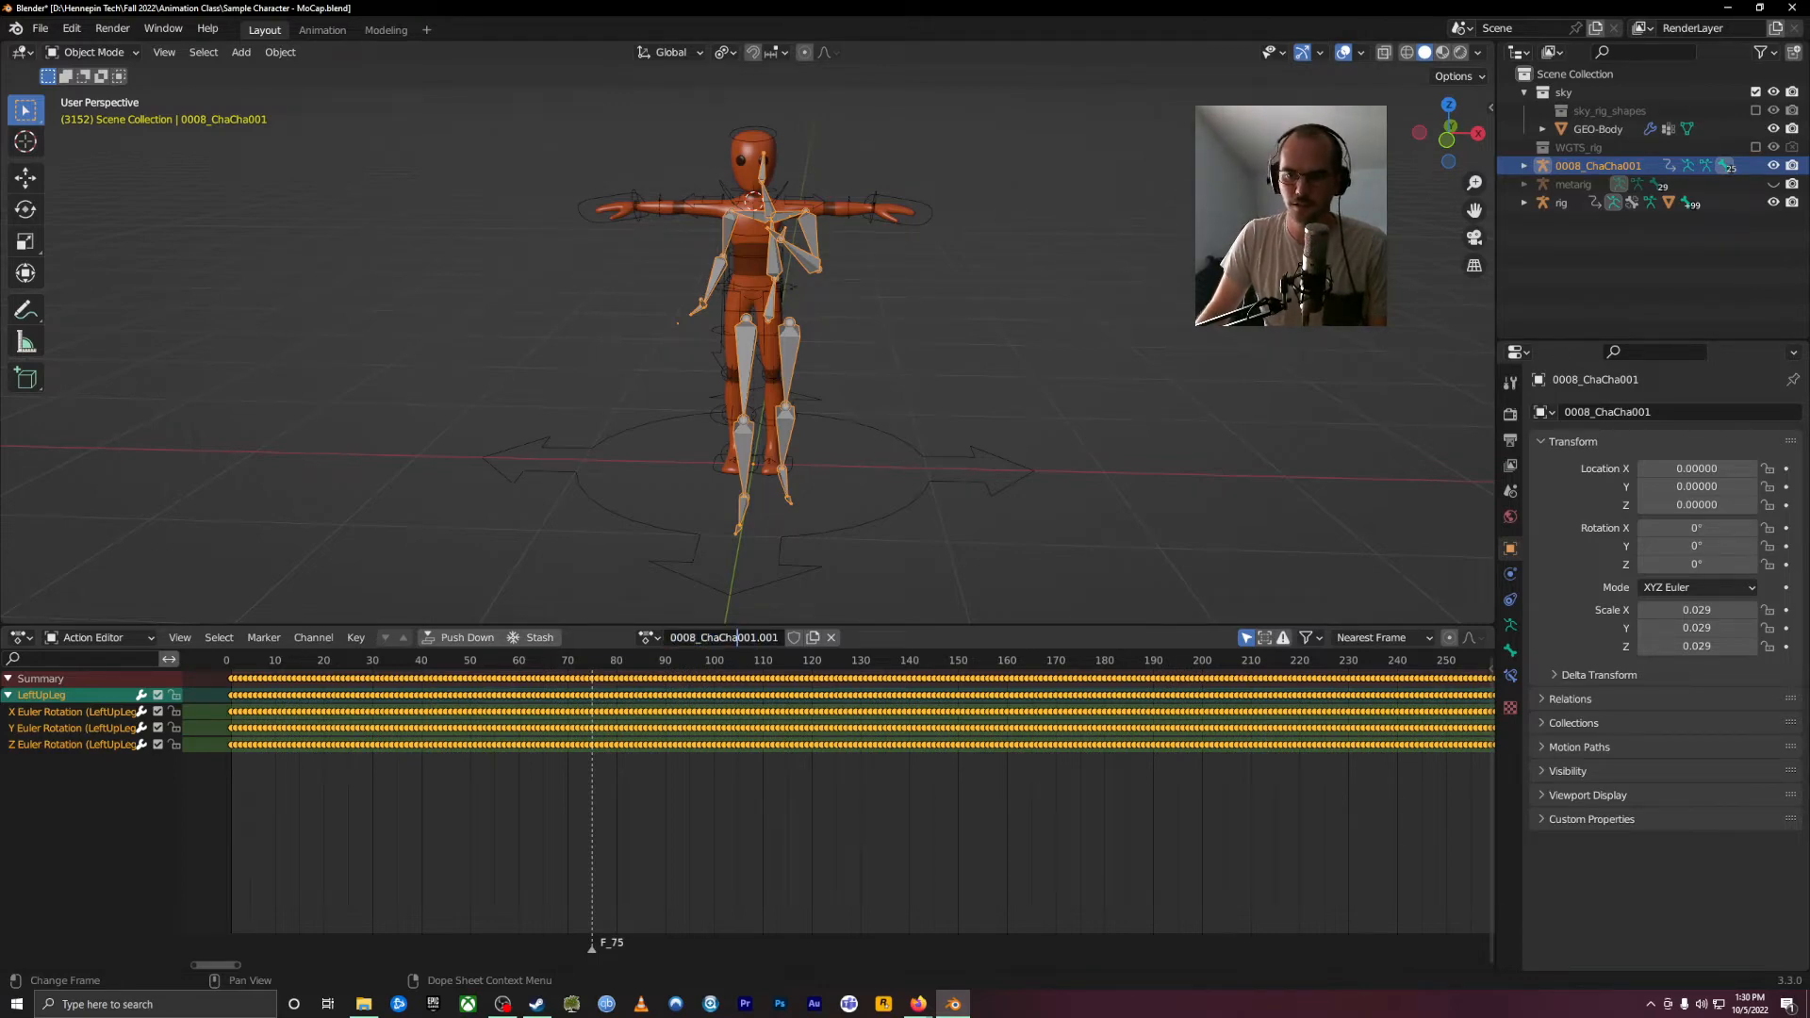
key(ctrl+a)
key(shift+Left)
key(shift+Left)
key(shift+Left)
click(743, 637)
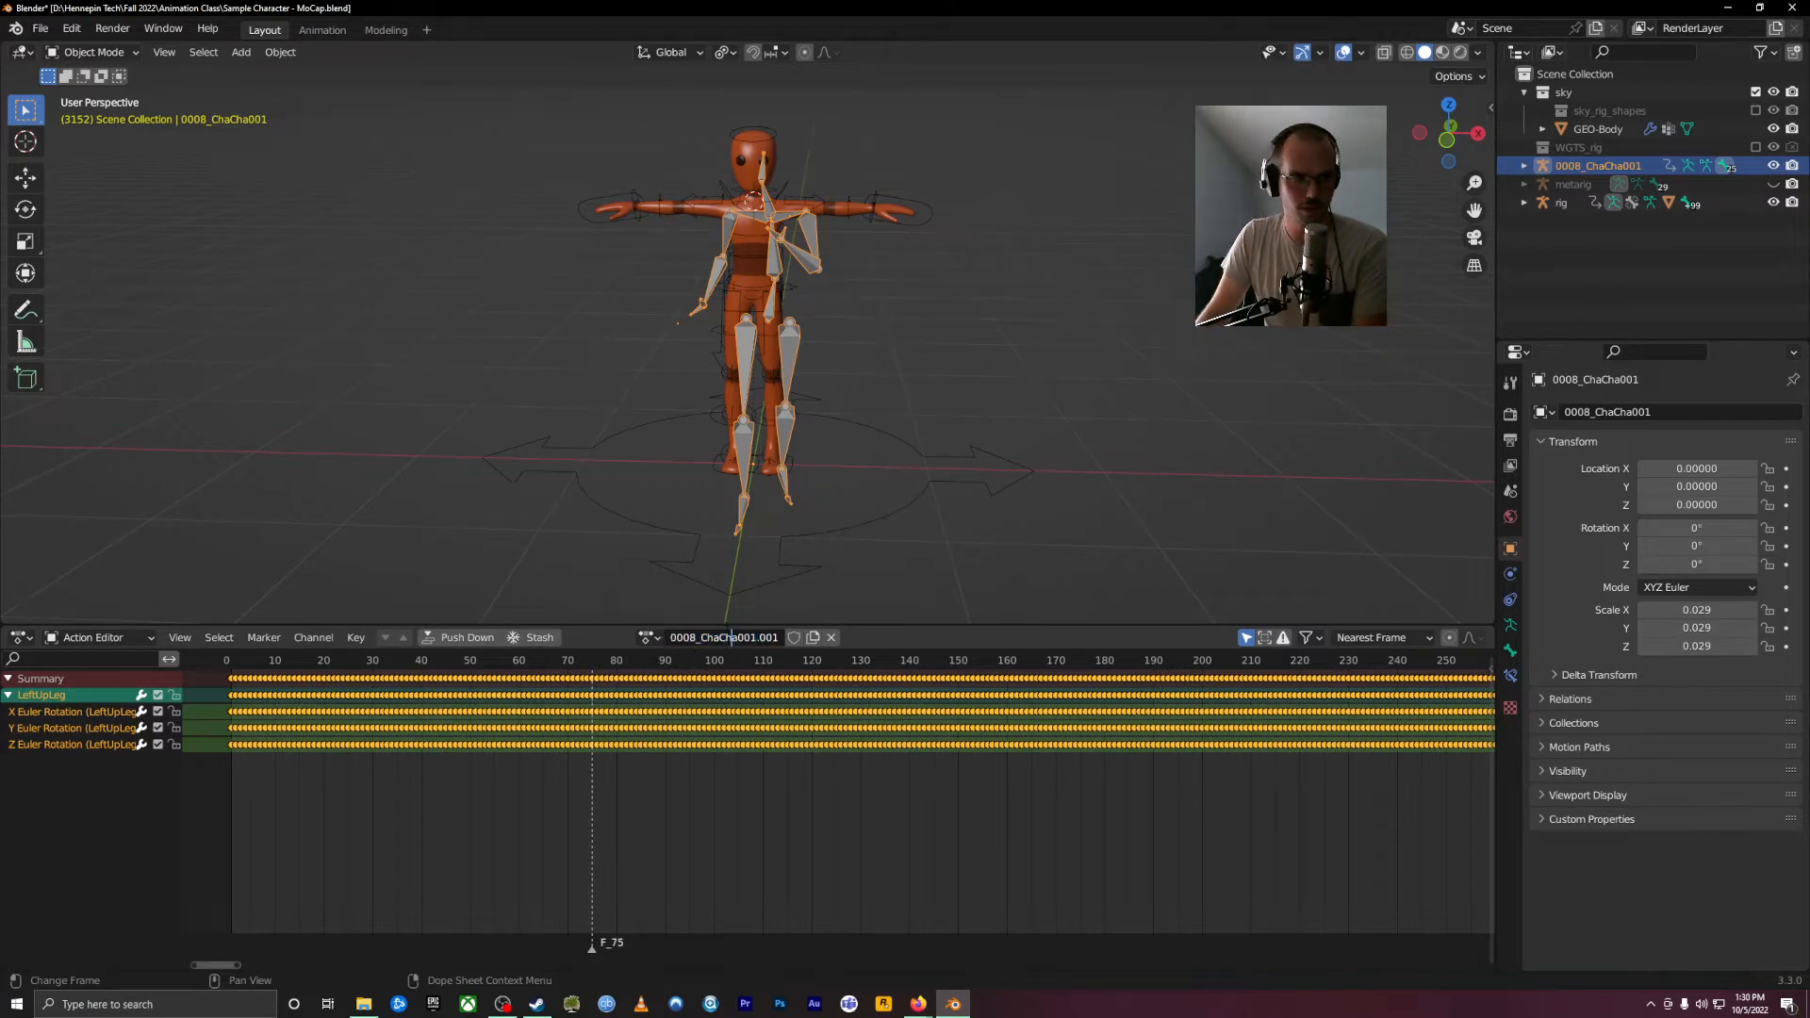
key(BackSpace)
key(BackSpace)
key(BackSpace)
key(BackSpace)
key(BackSpace)
key(BackSpace)
key(BackSpace)
key(ctrl+a)
key(BackSpace)
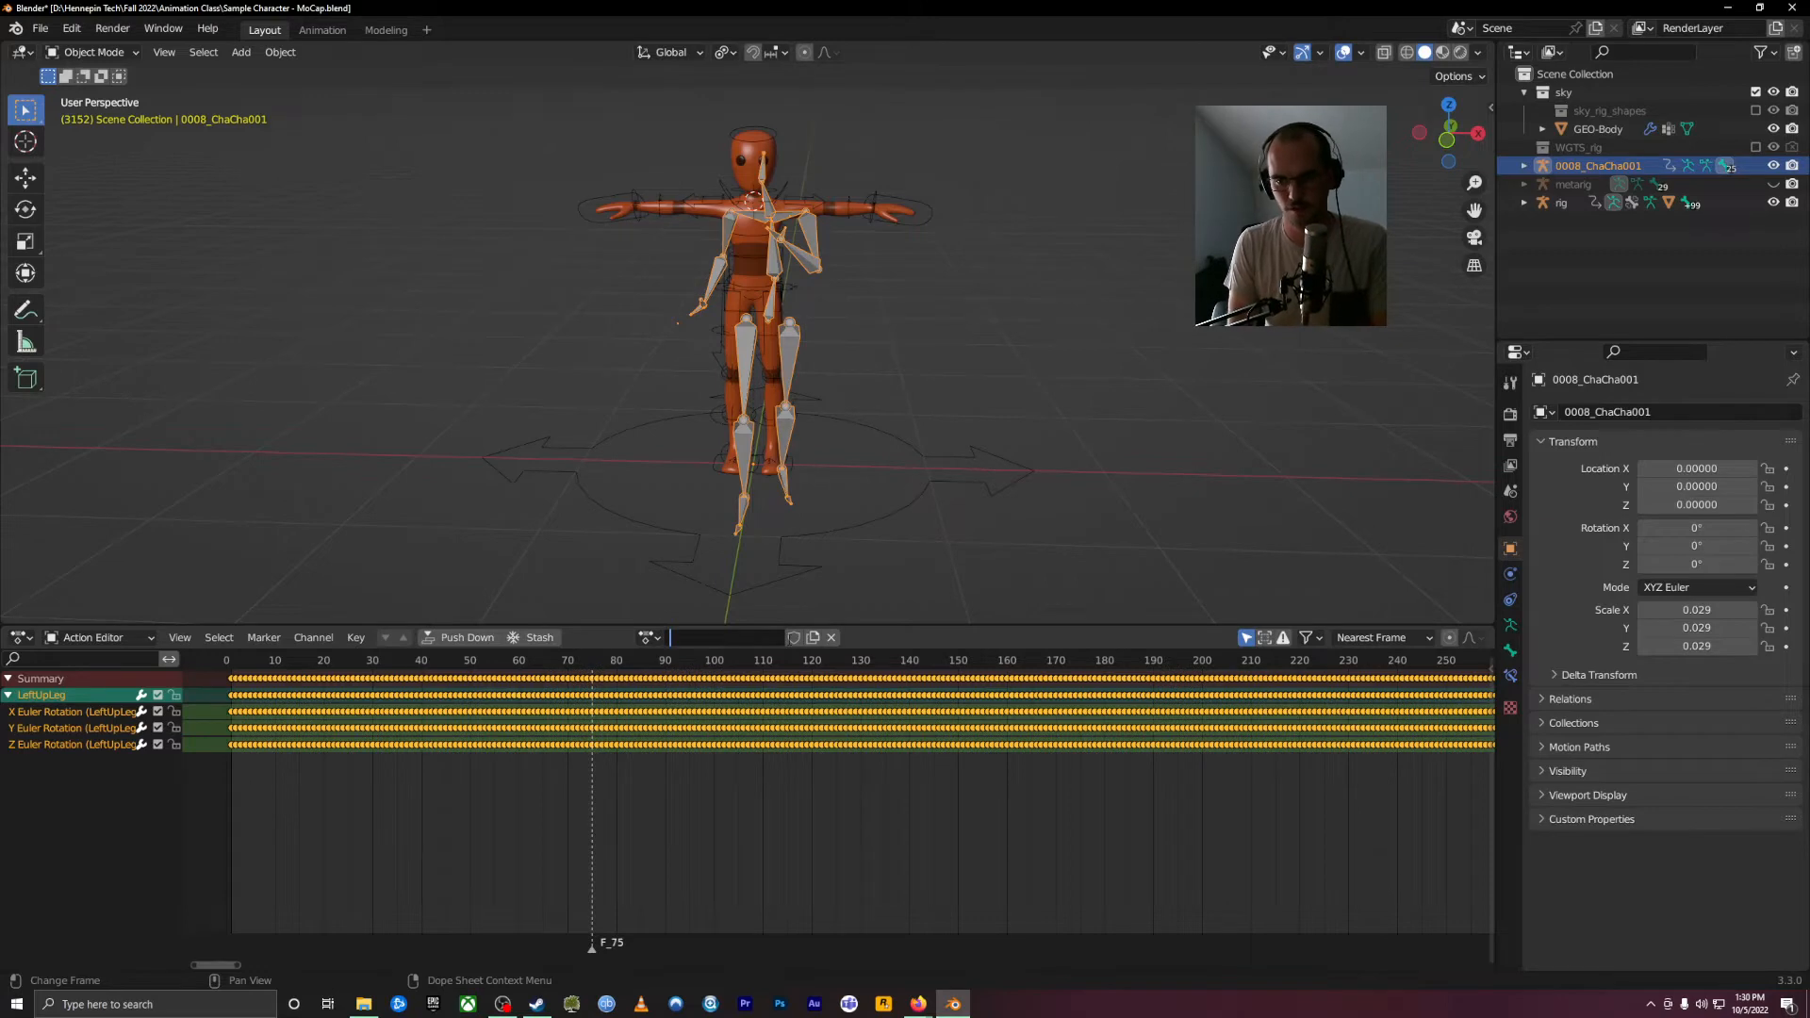
text(Dance)
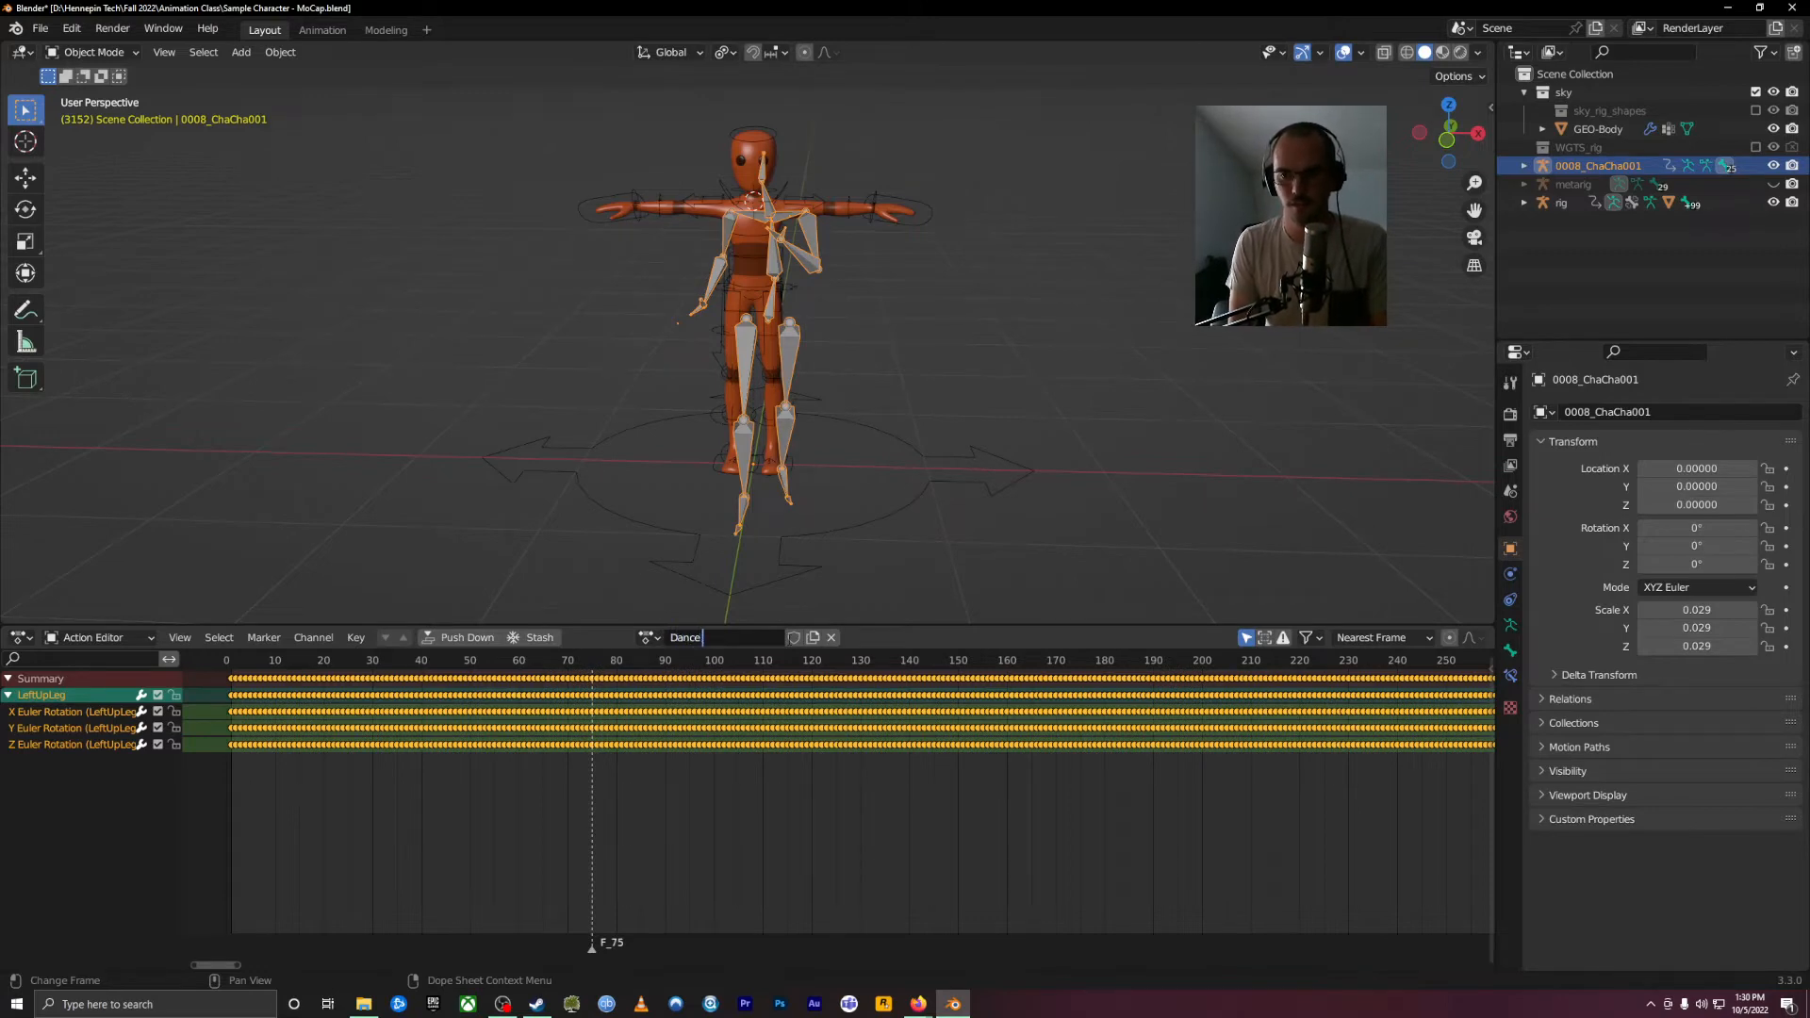
text( Animation)
key(Return)
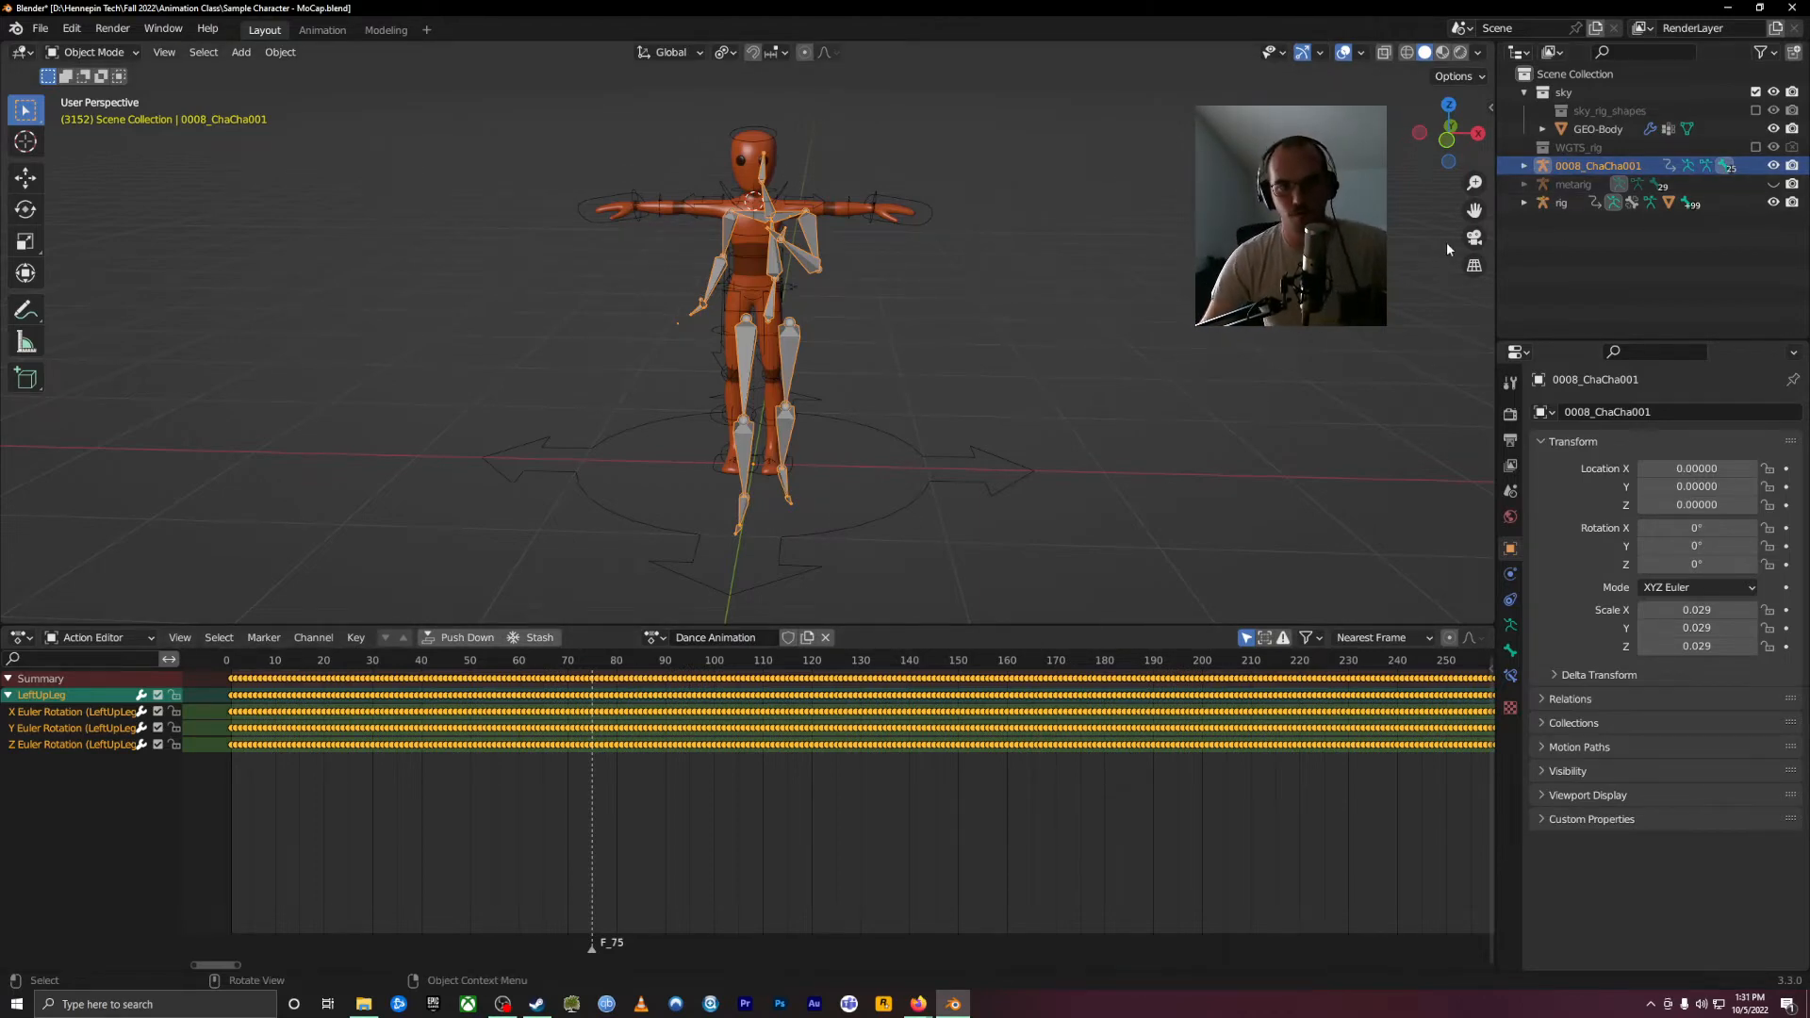
Step: Hide the character's control rig and unhide the metarig in its place, with the upper body in close view
click(744, 172)
middle_drag(1249, 236, 1045, 207)
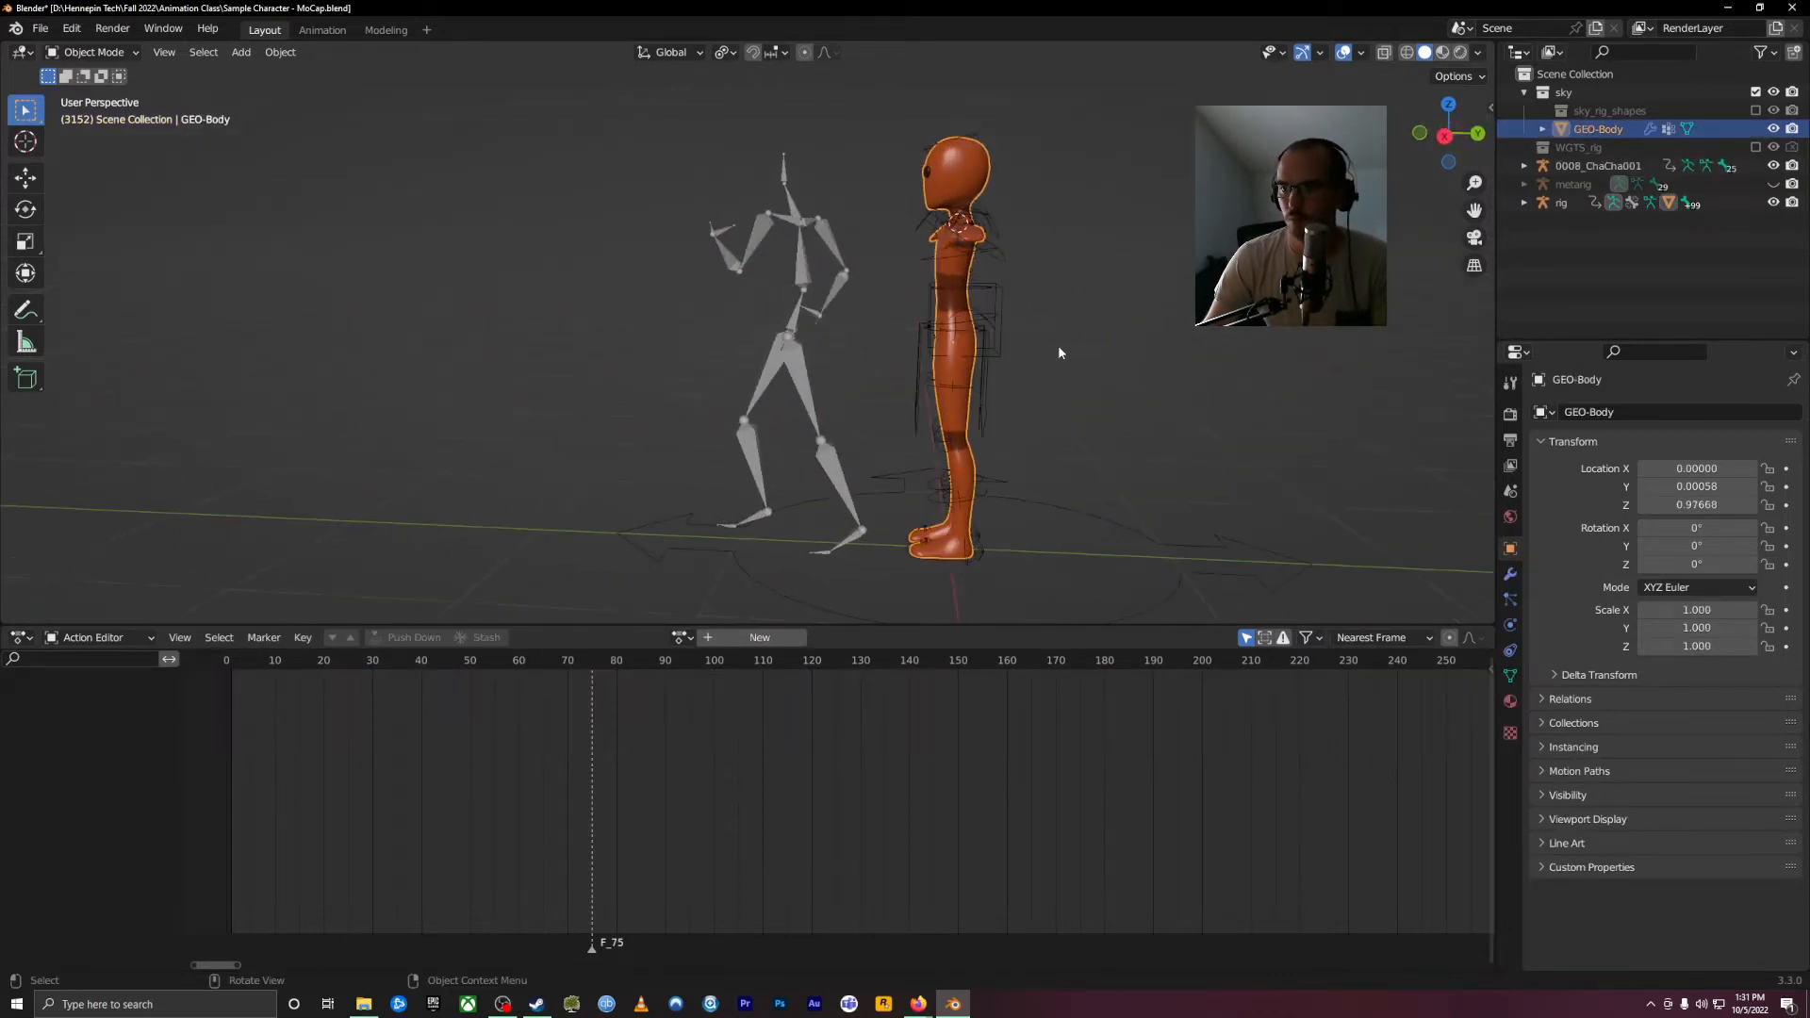
middle_drag(1058, 345, 1139, 330)
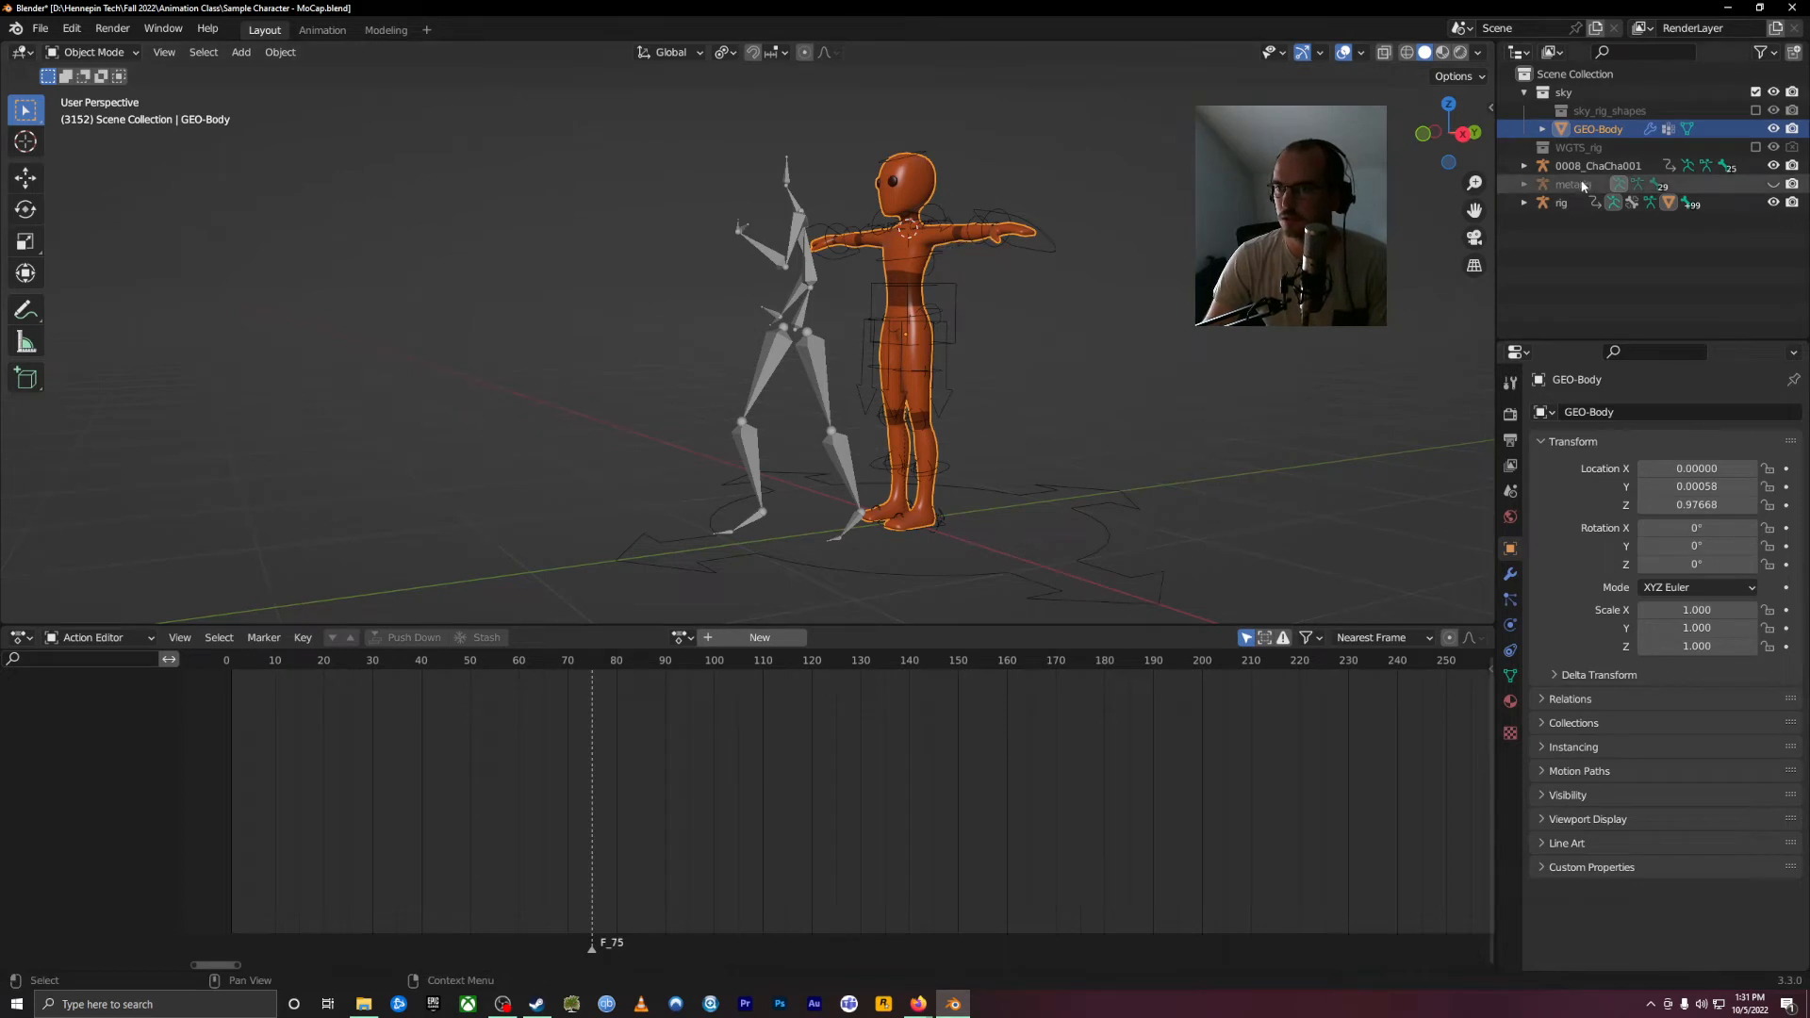
click(1755, 204)
key(ctrl+Tab)
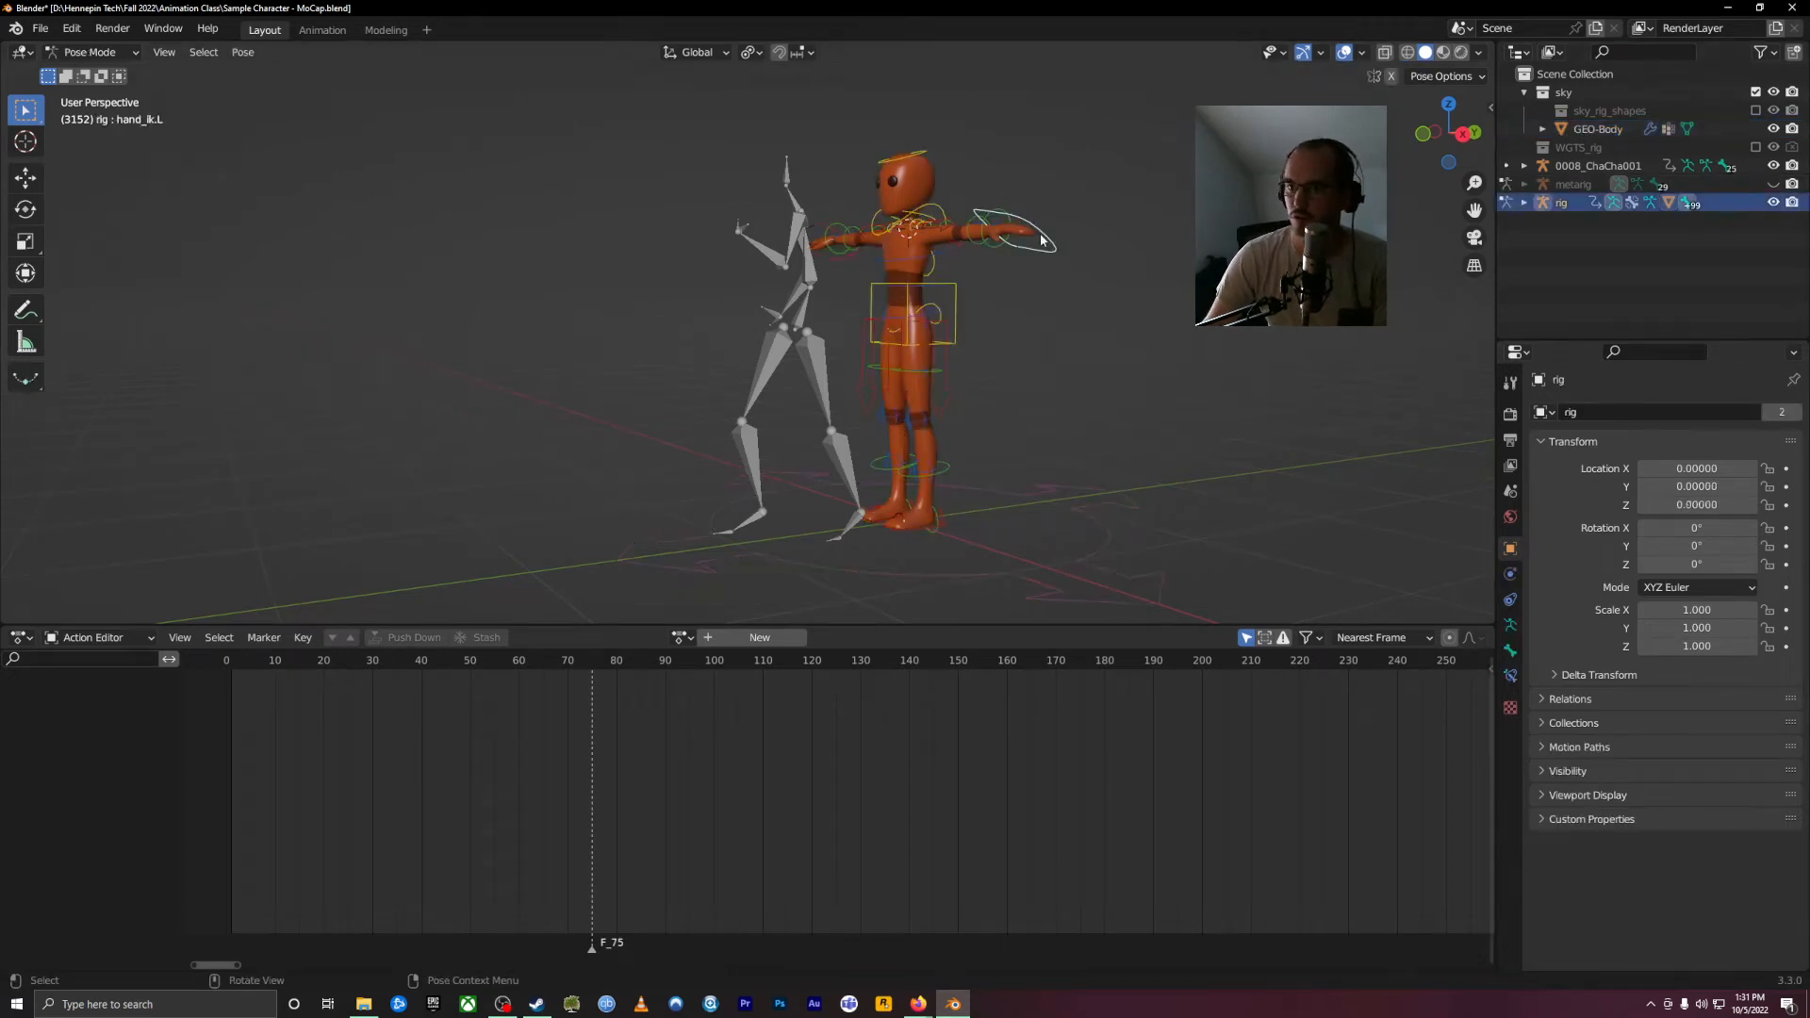
click(1775, 204)
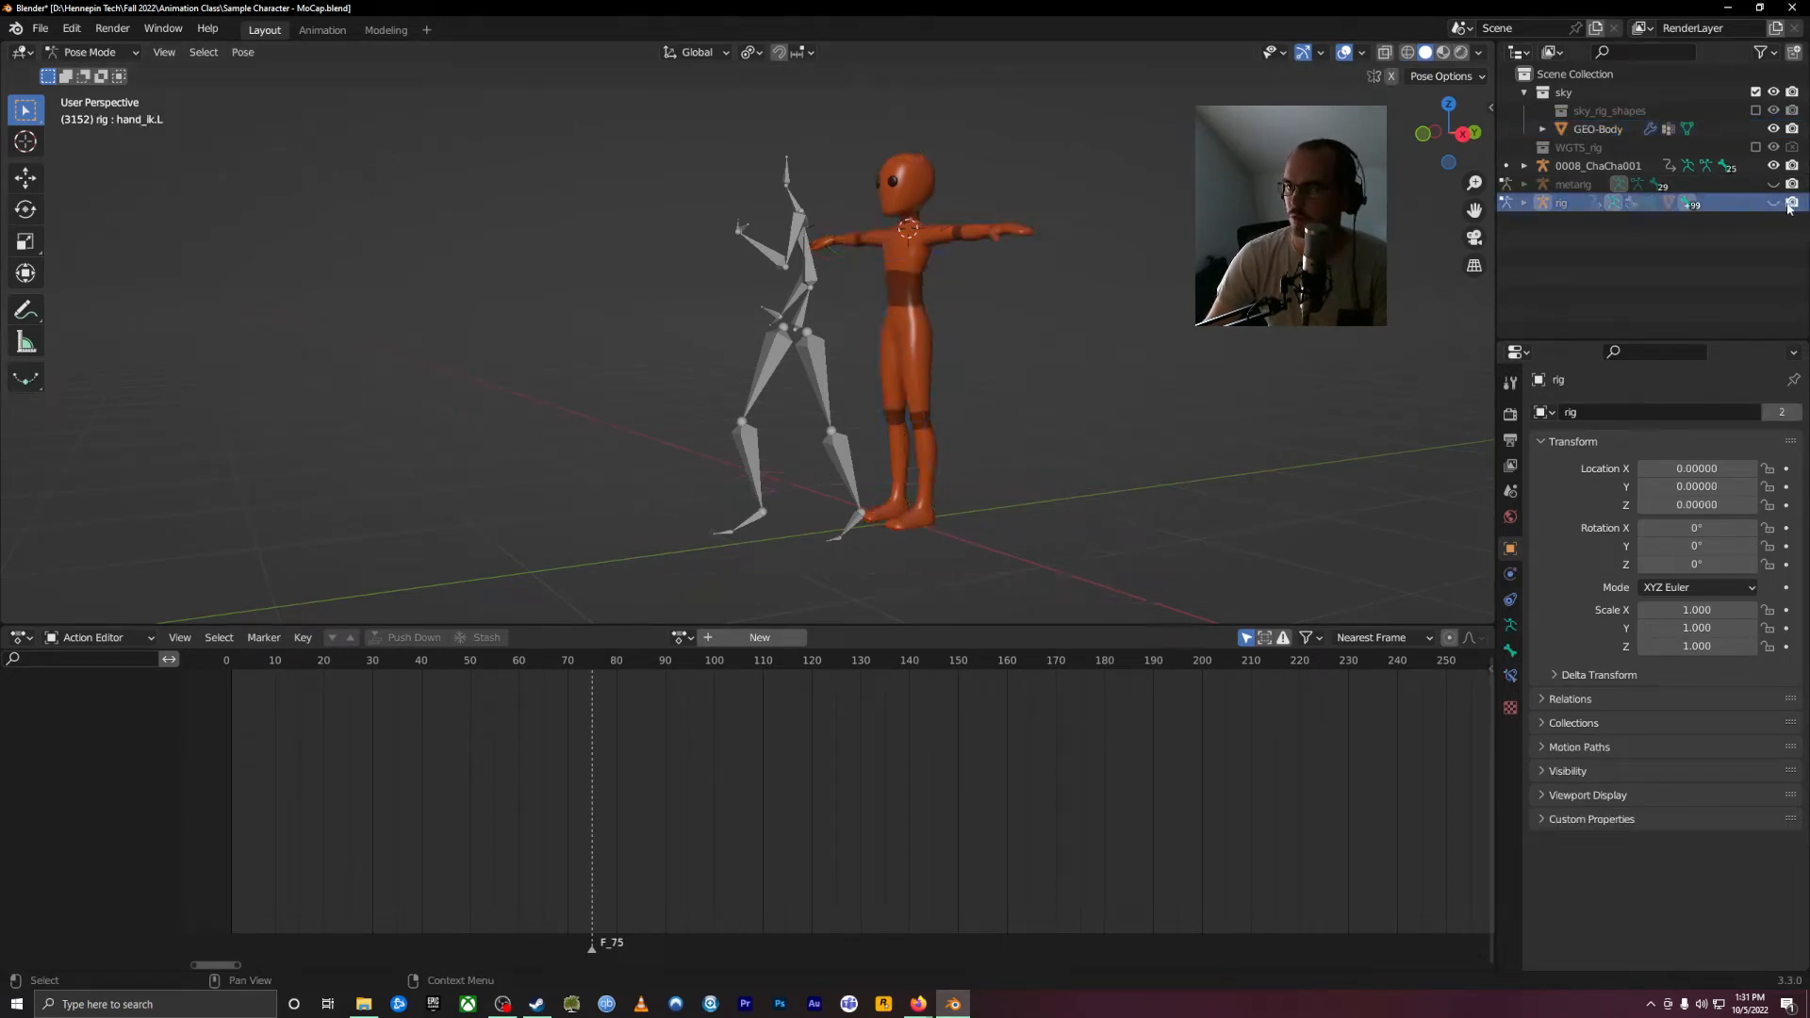
click(1774, 204)
middle_drag(1084, 415, 969, 298)
scroll(969, 298, up, 4)
shift+middle_drag(1083, 229, 945, 407)
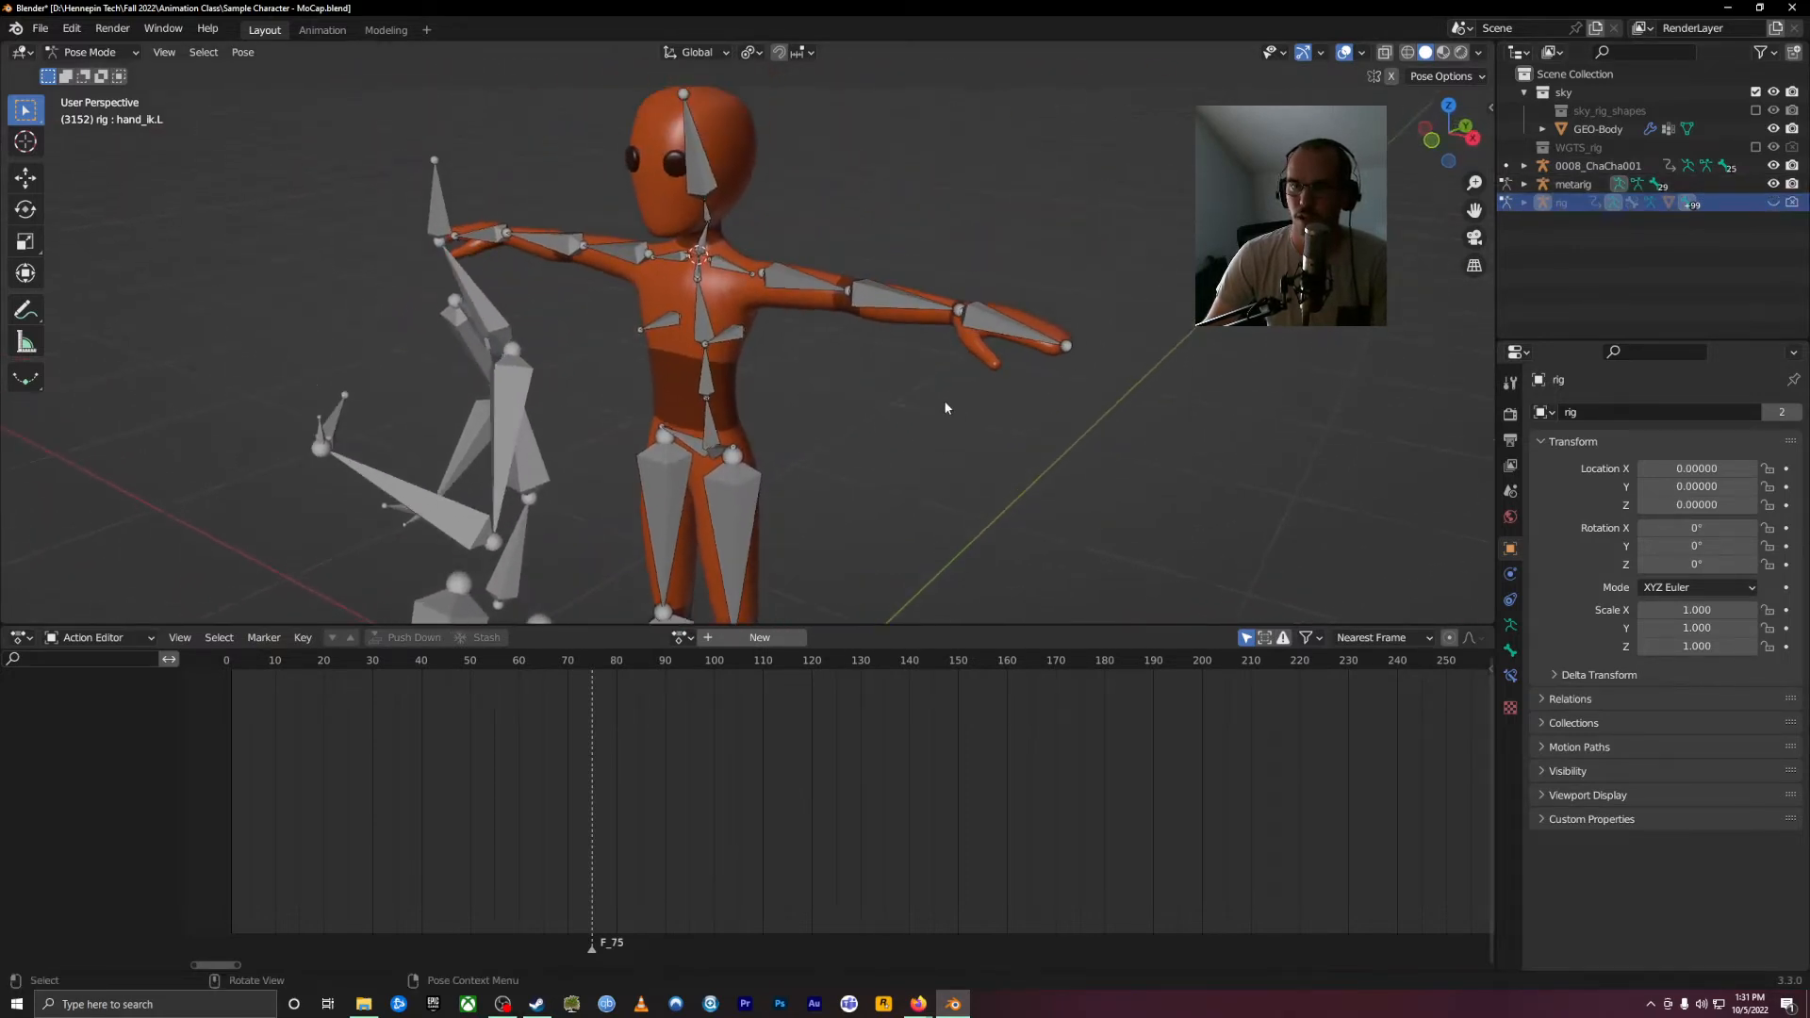
Step: Try rotating the metarig's upper arm and head bones in Pose Mode
click(806, 288)
key(r)
right_click(1042, 291)
click(710, 182)
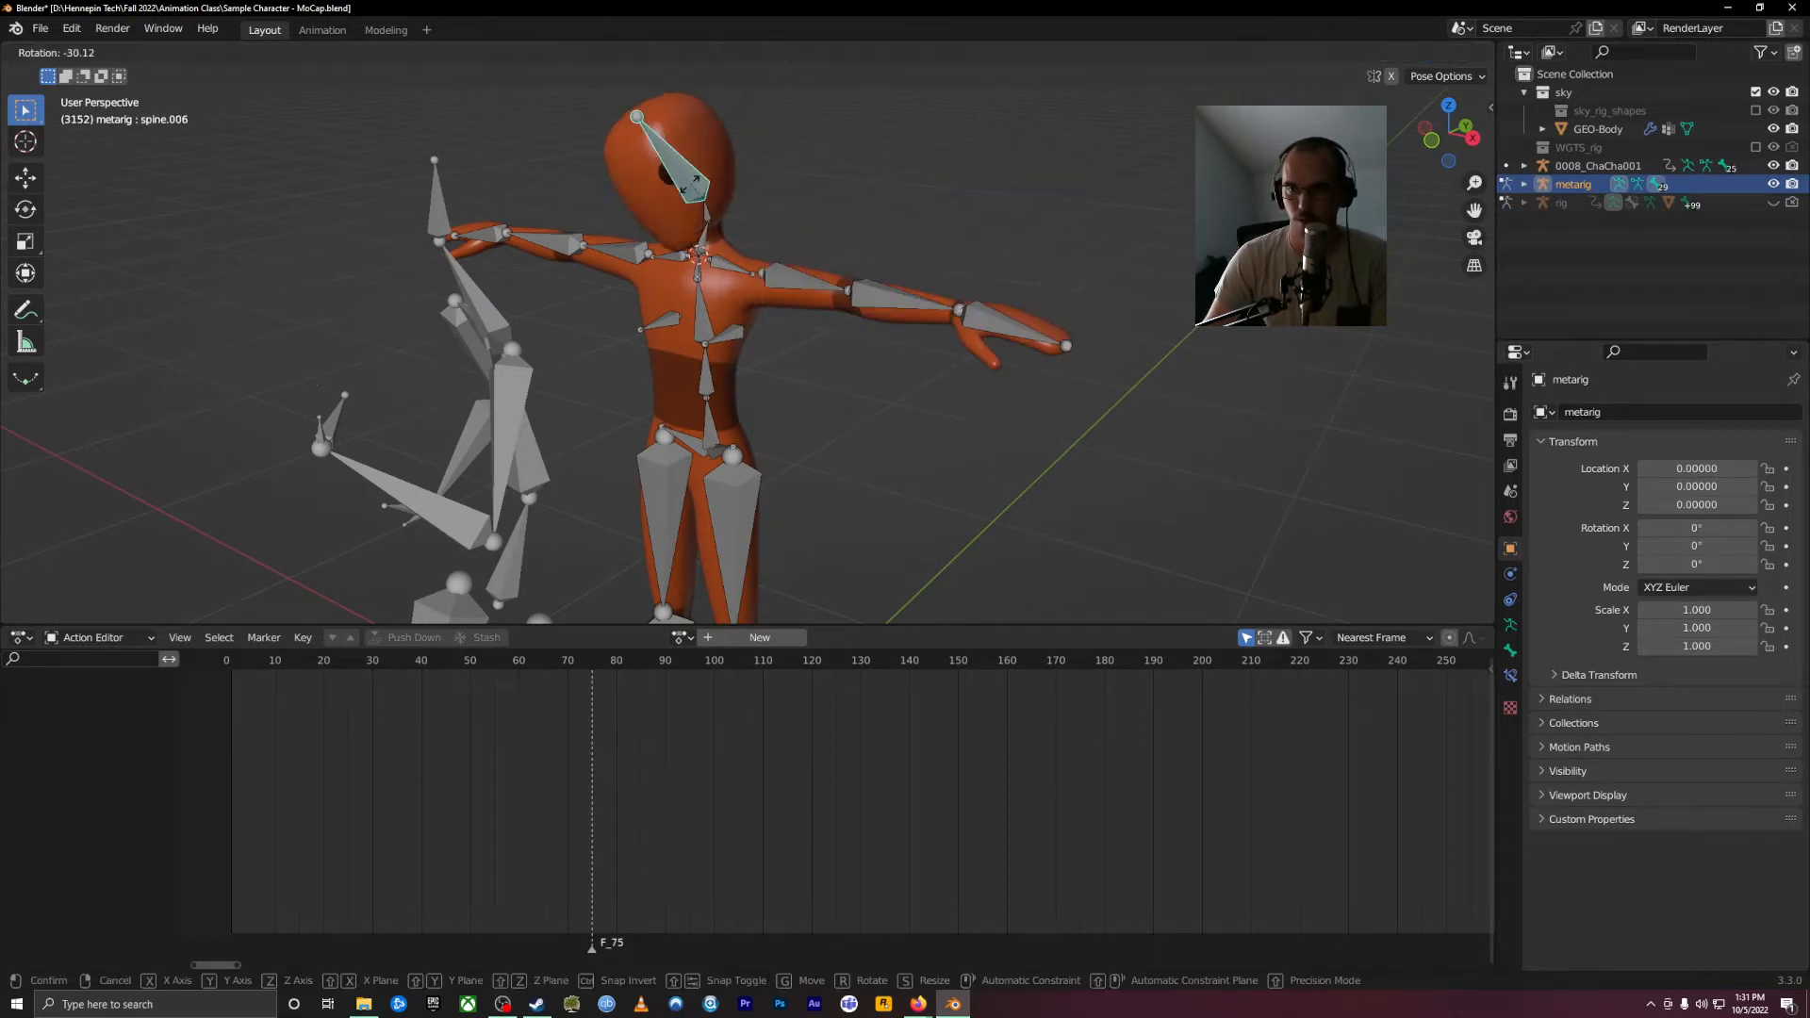
scroll(776, 383, down, 2)
middle_drag(775, 382, 866, 397)
Step: Put the metarig in Edit Mode and assign the Dance Animation action to it
key(Tab)
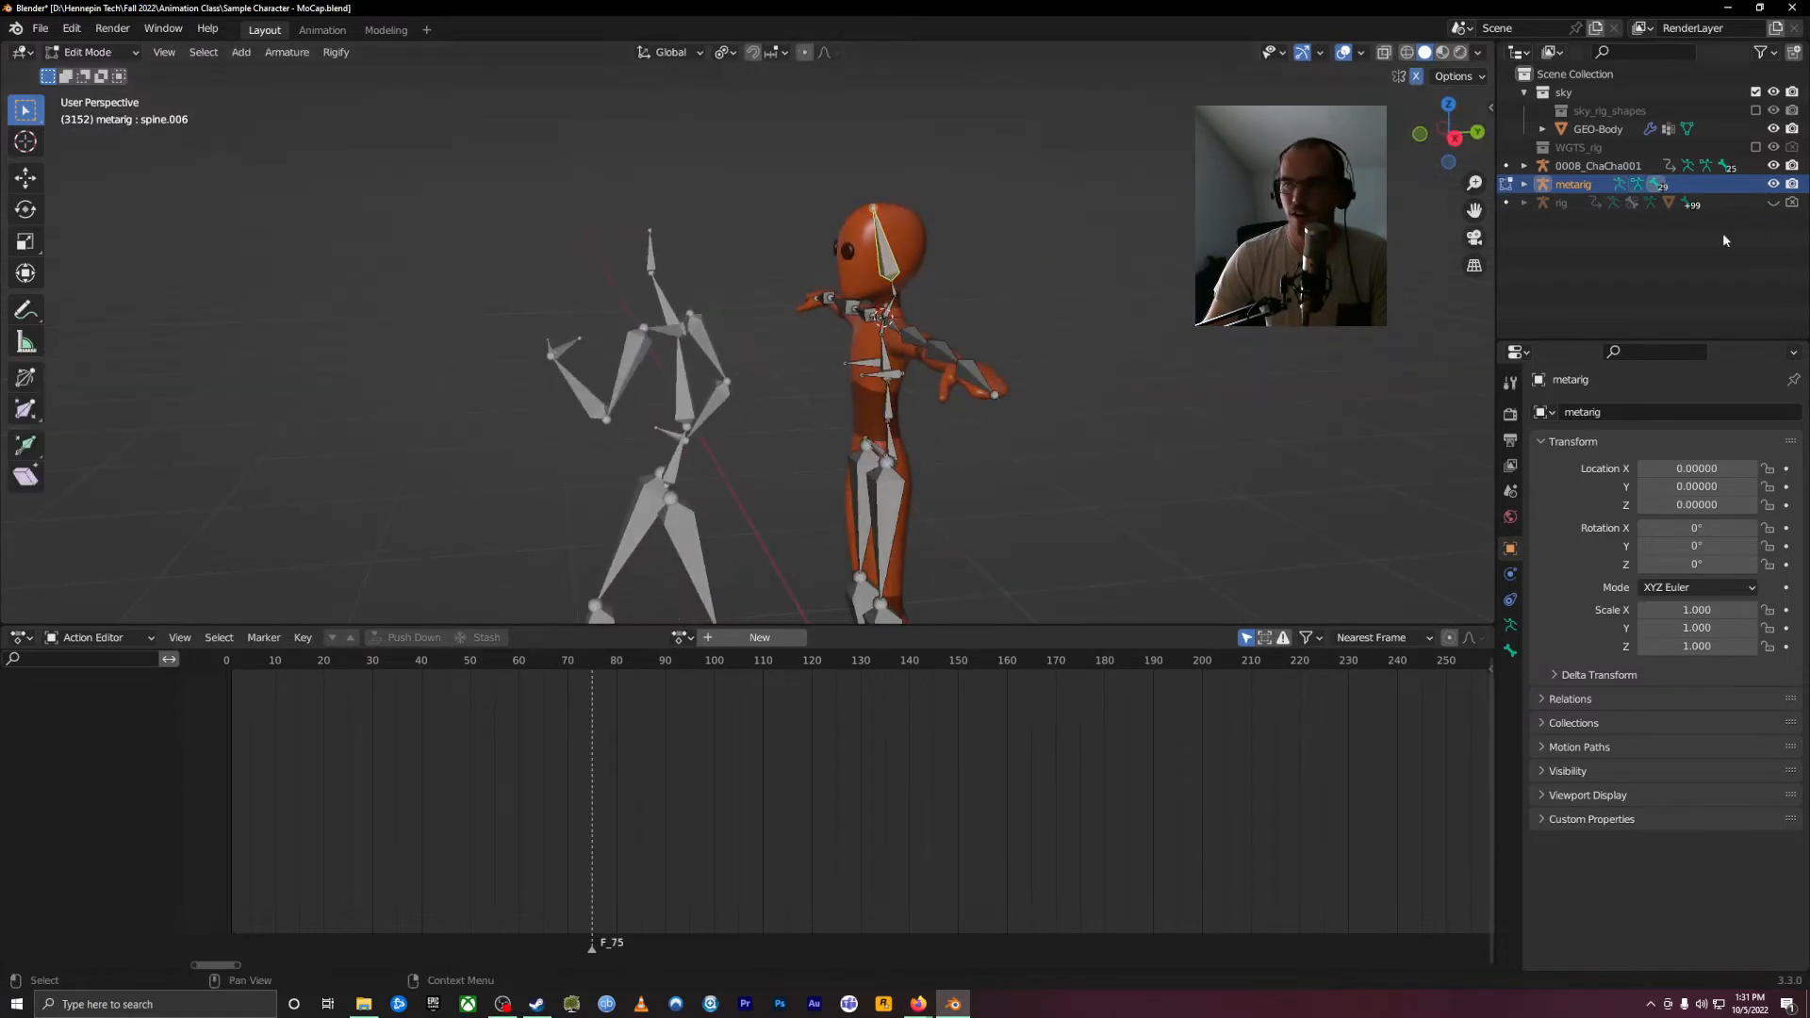
click(1565, 187)
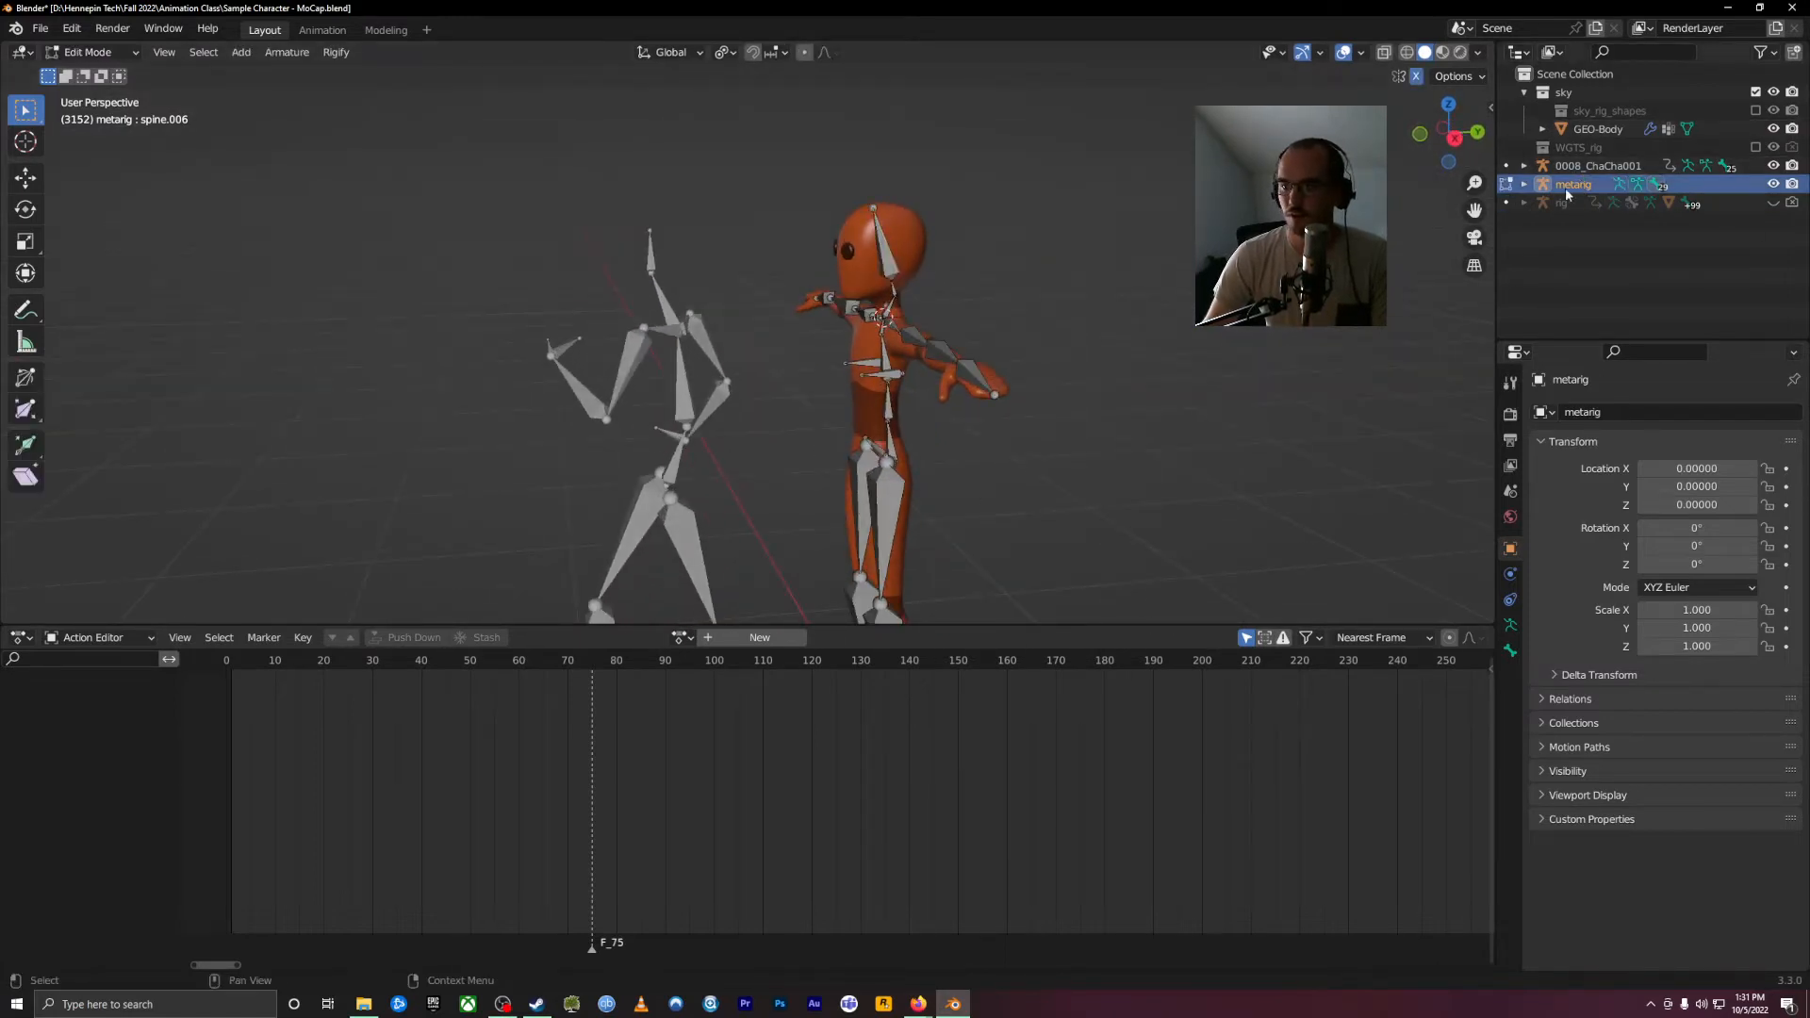
click(681, 639)
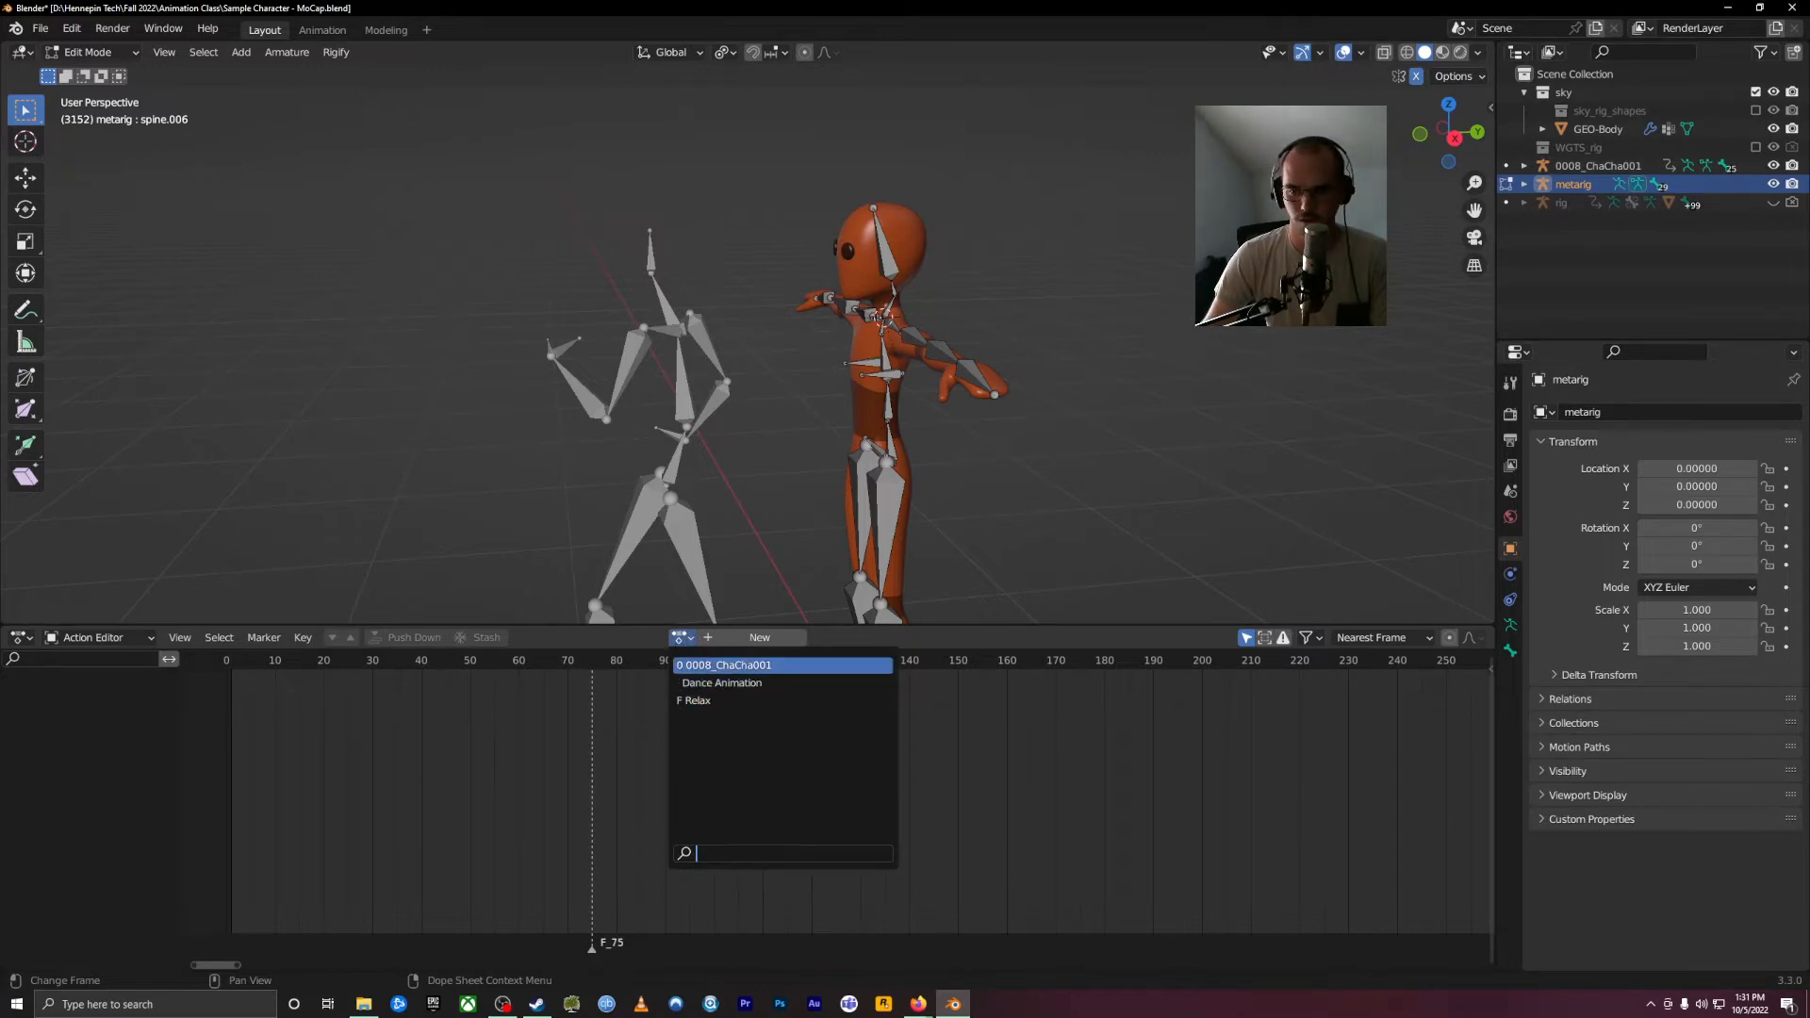
click(686, 636)
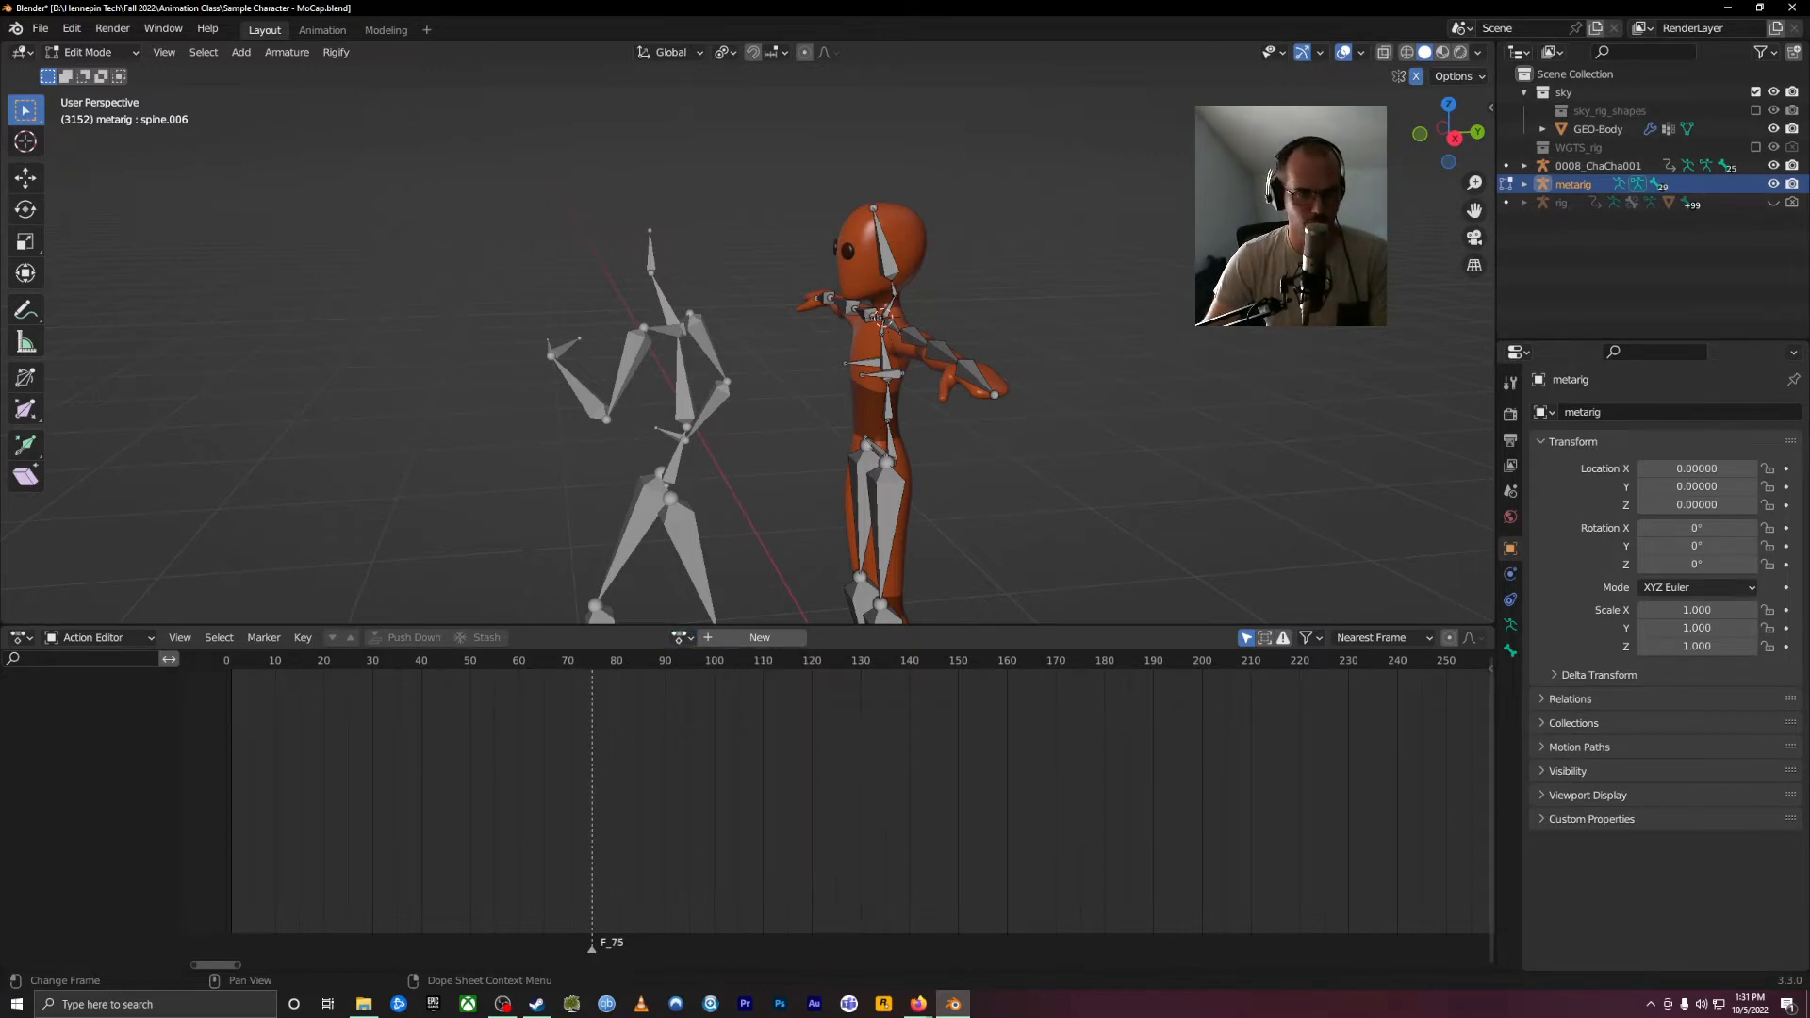
click(688, 640)
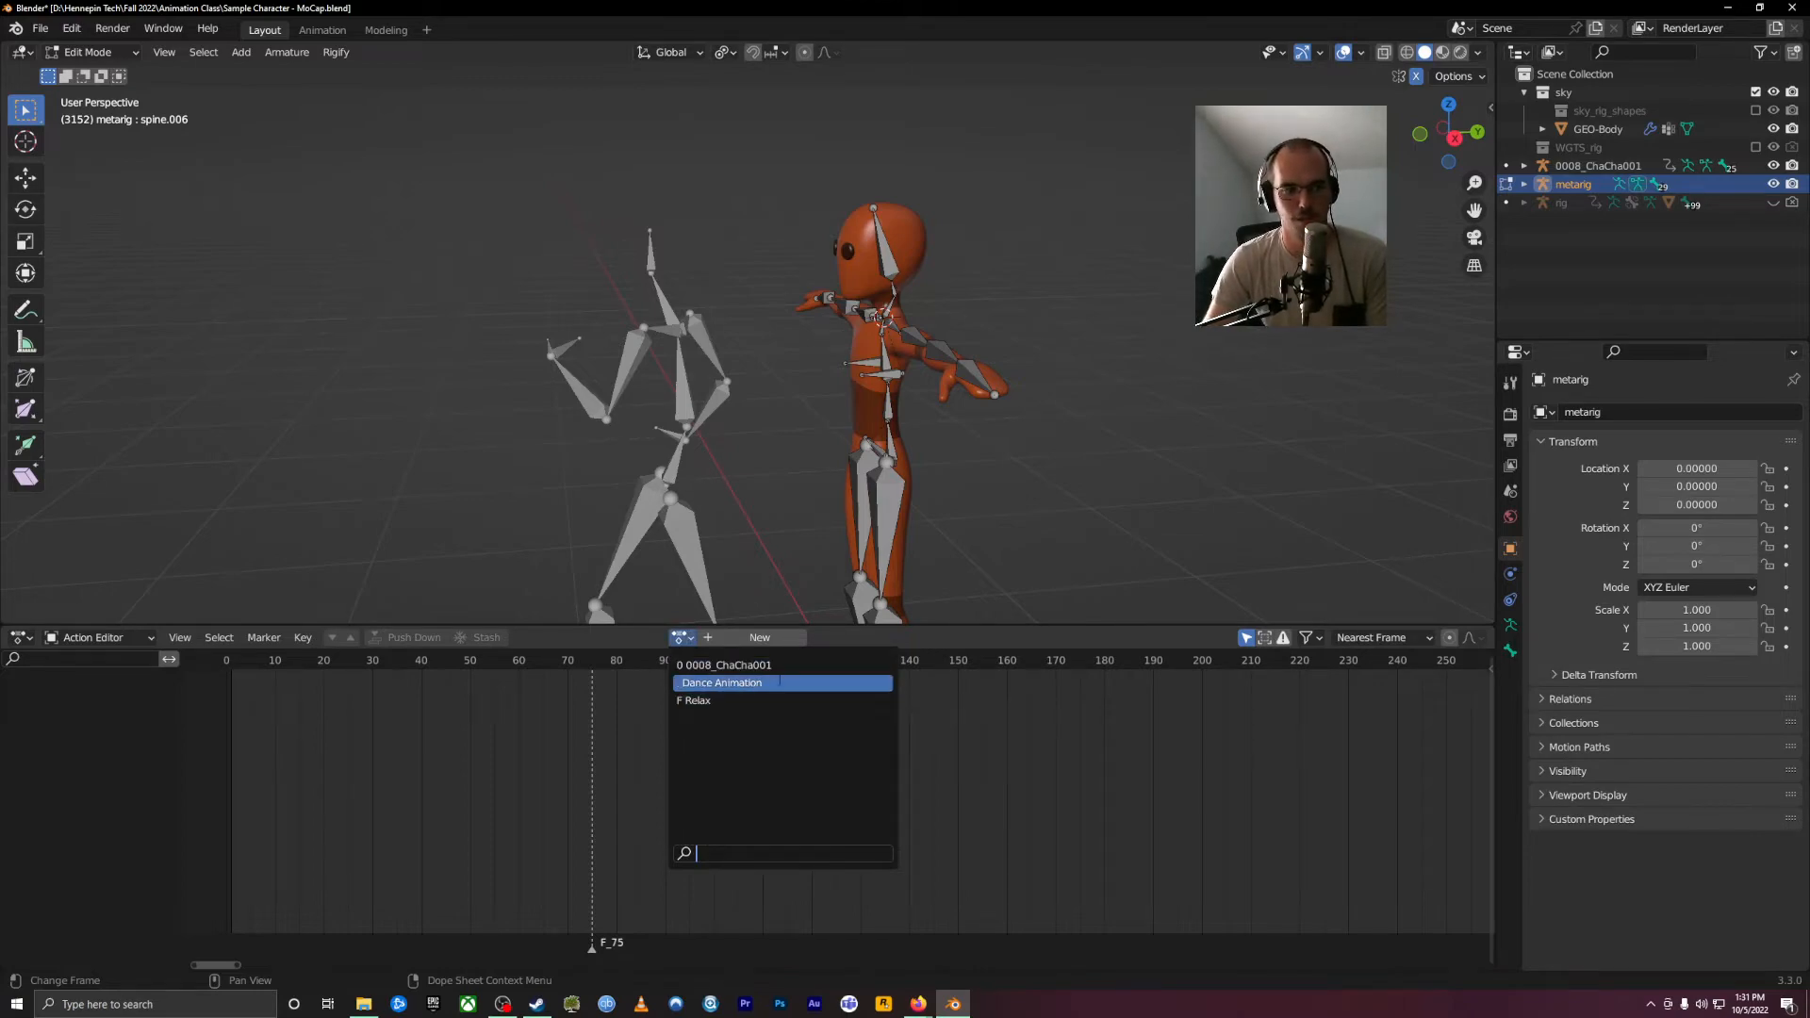
click(780, 684)
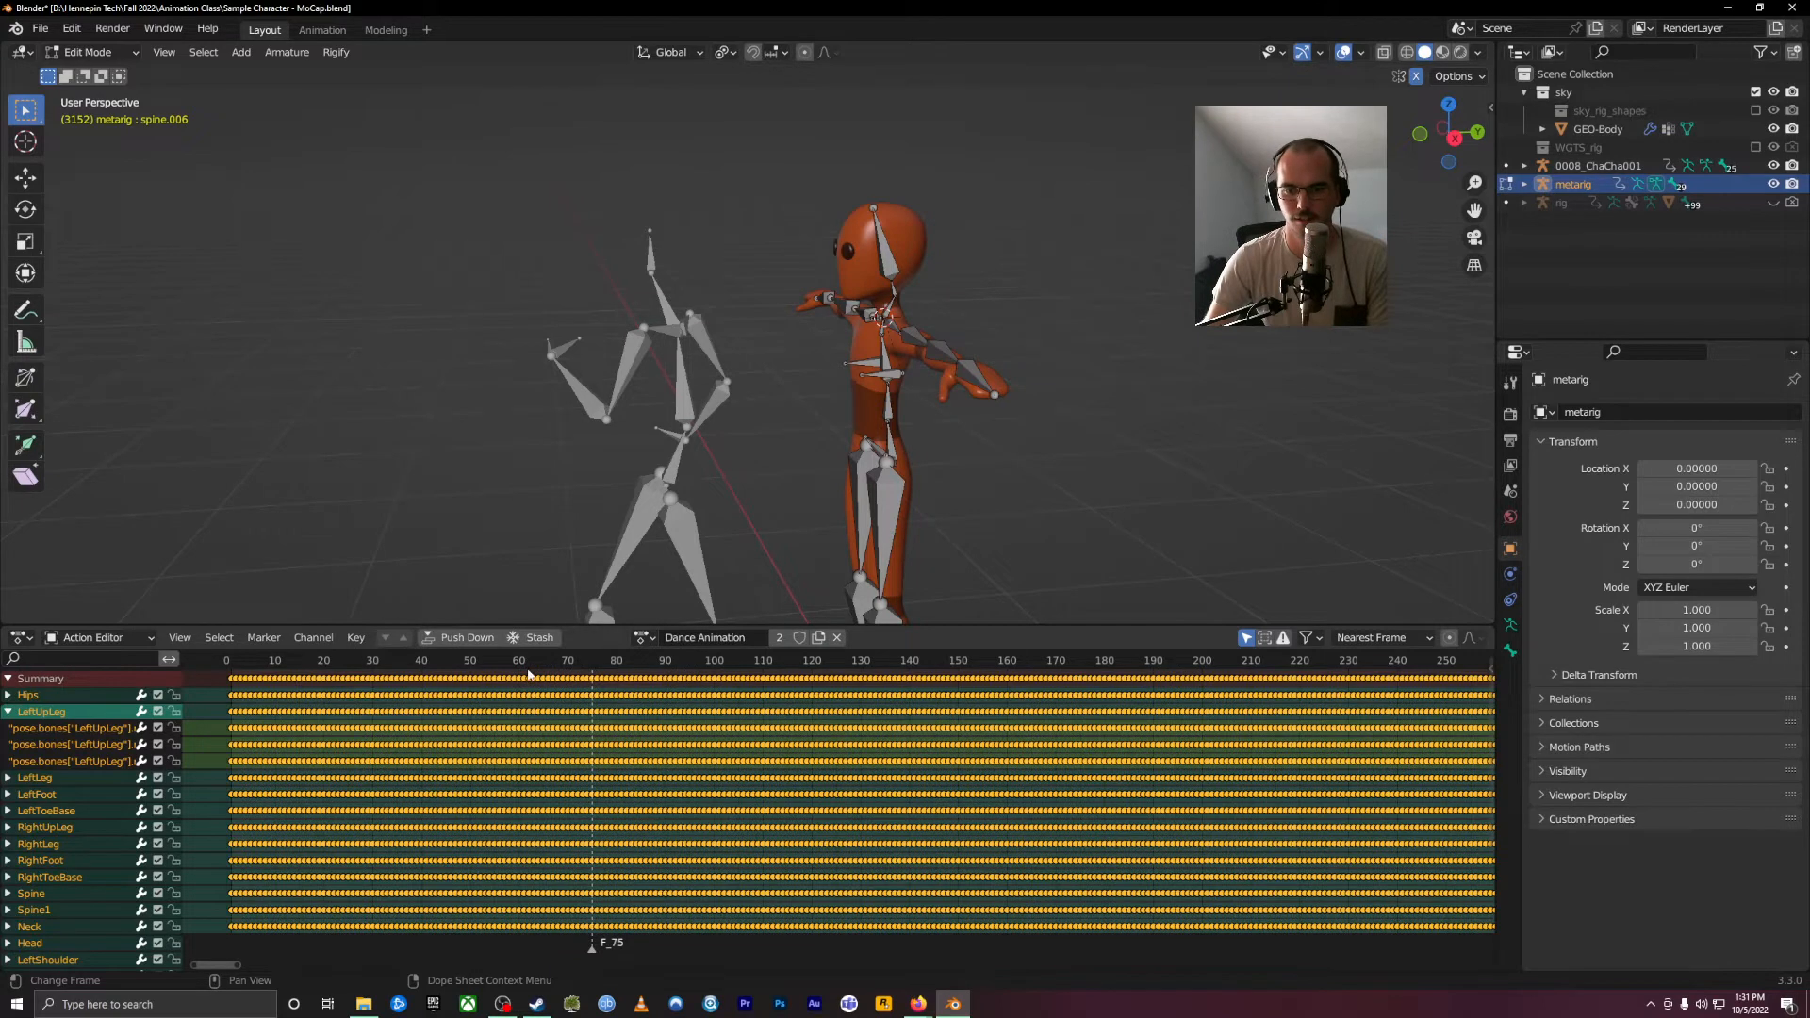
Step: Scrub the timeline back and forth to check whether the metarig follows the dance action, ending on frame 37
scroll(93, 820, down, 5)
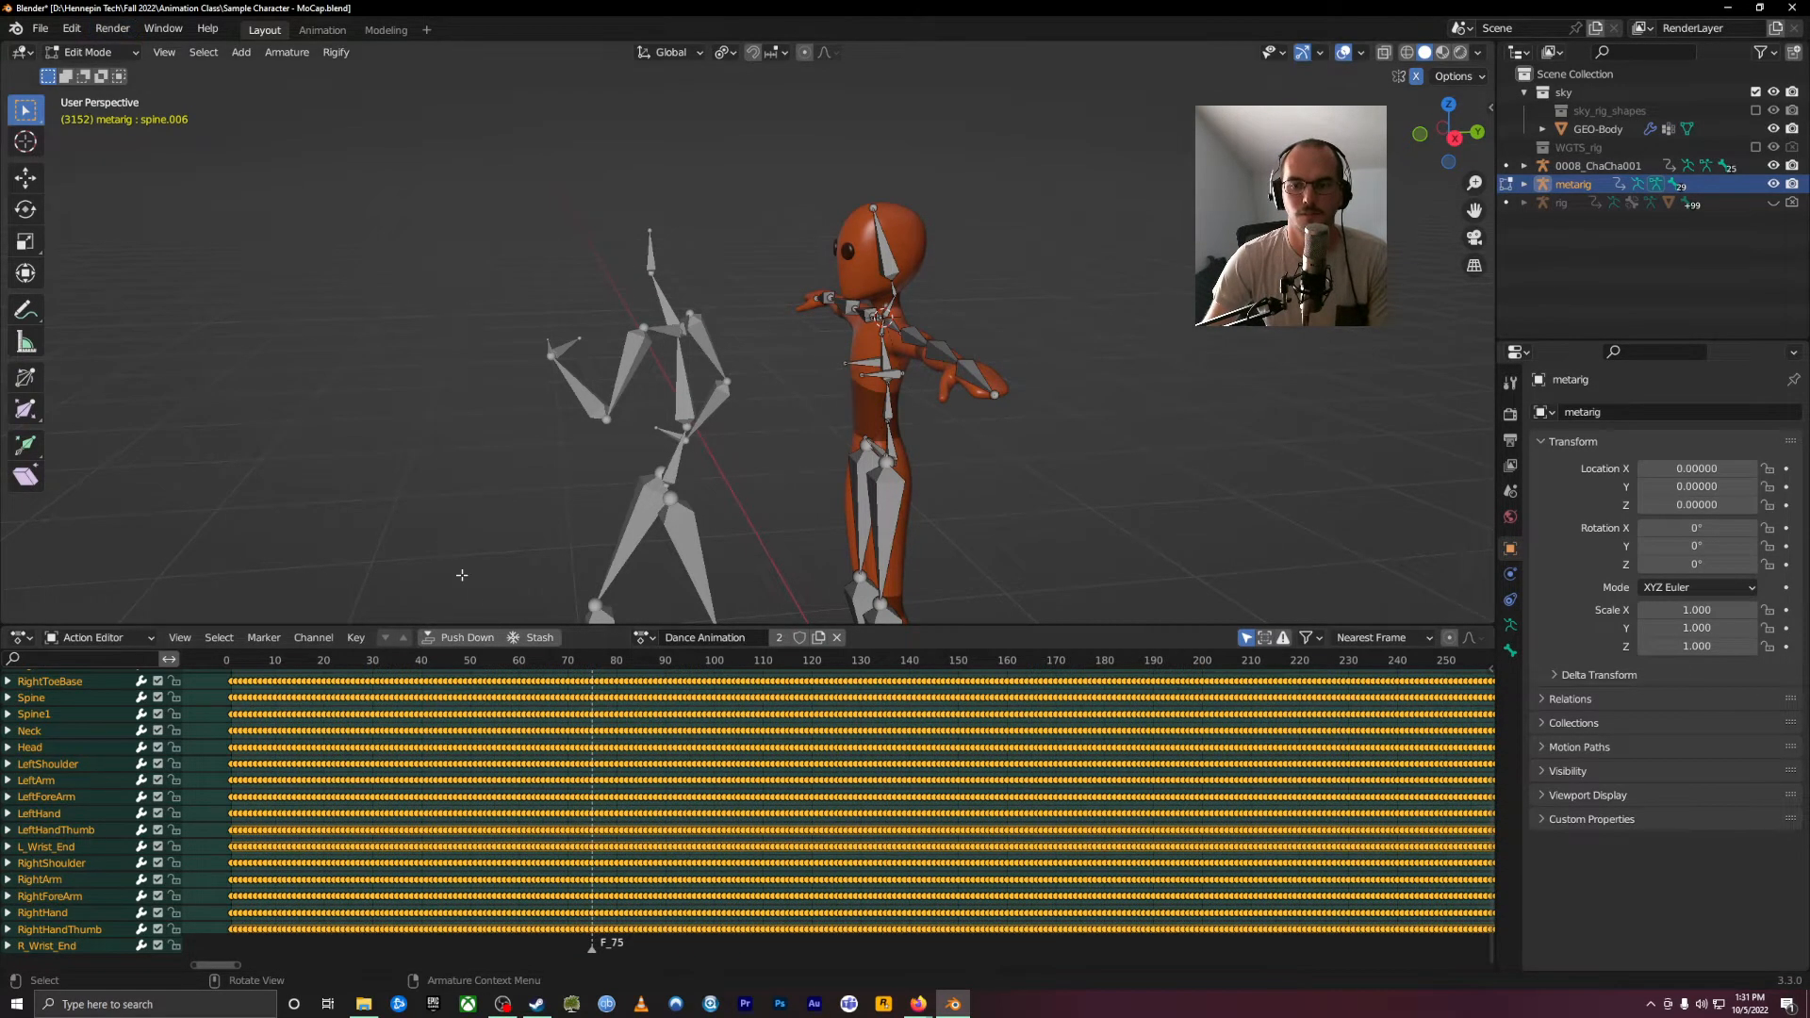
click(465, 660)
drag(434, 663, 938, 663)
scroll(38, 776, up, 5)
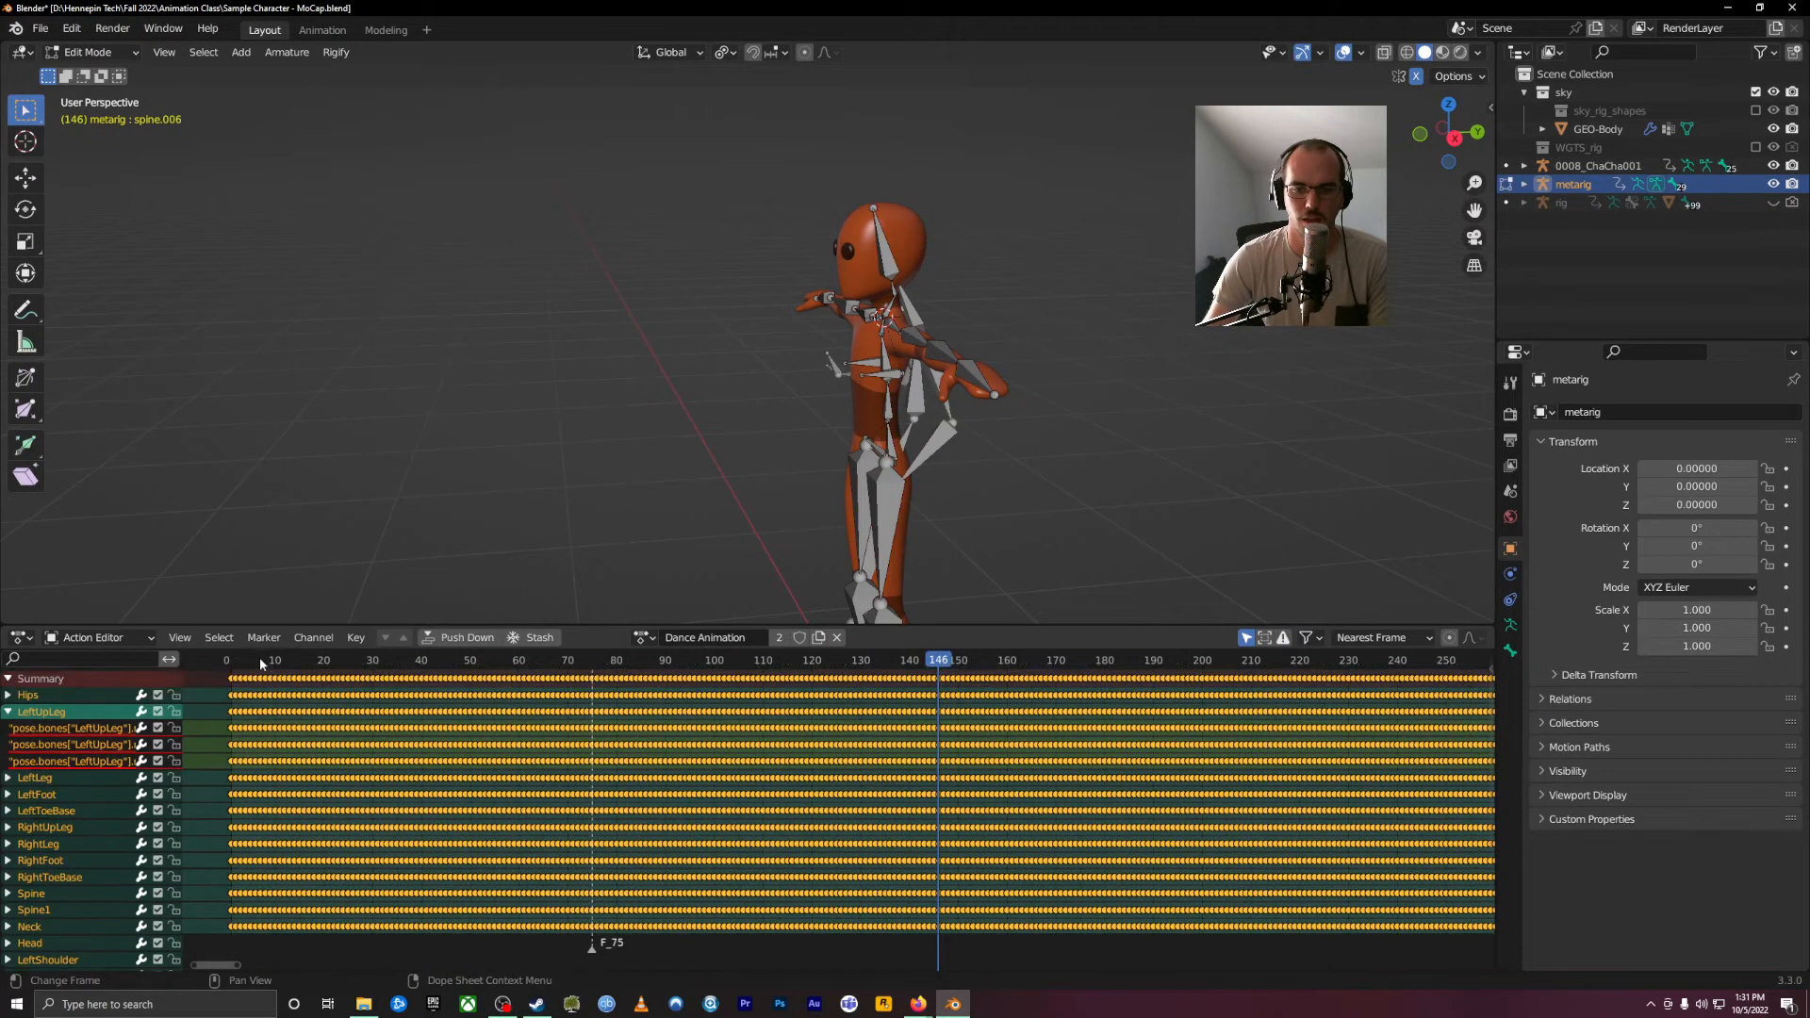
drag(293, 664, 879, 663)
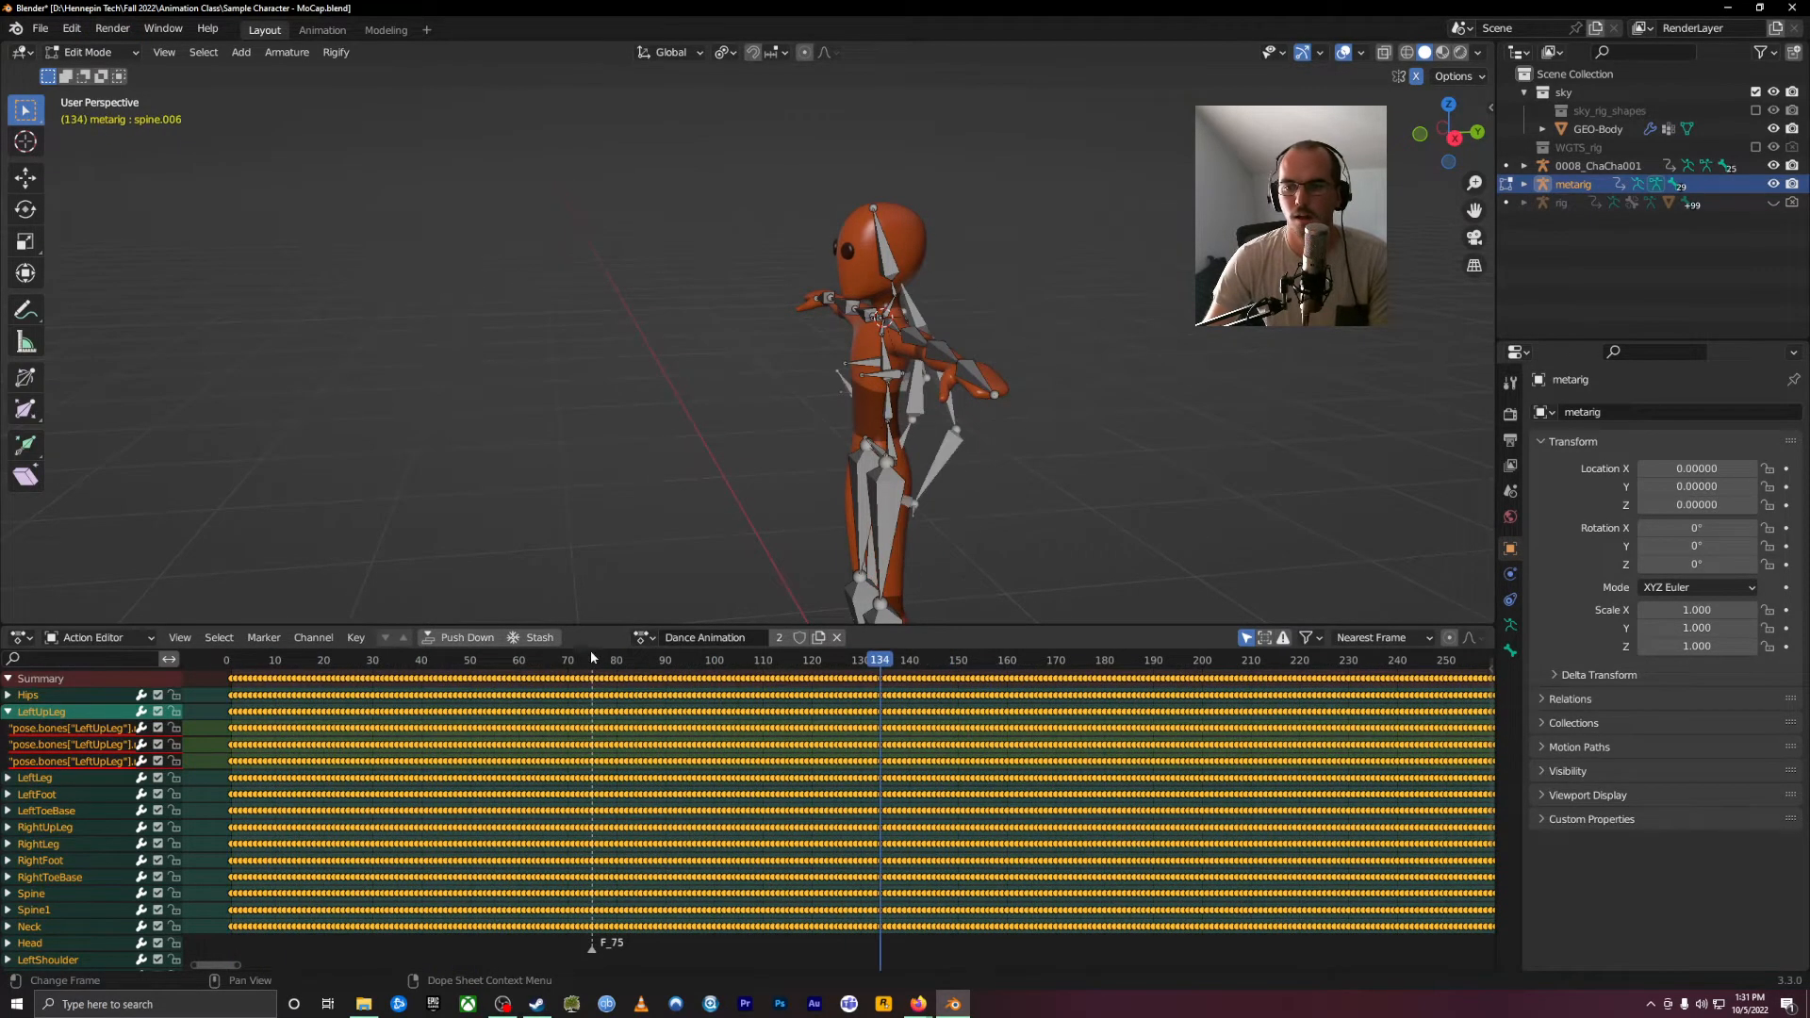
middle_drag(550, 517, 676, 501)
scroll(677, 501, down, 4)
drag(872, 659, 407, 702)
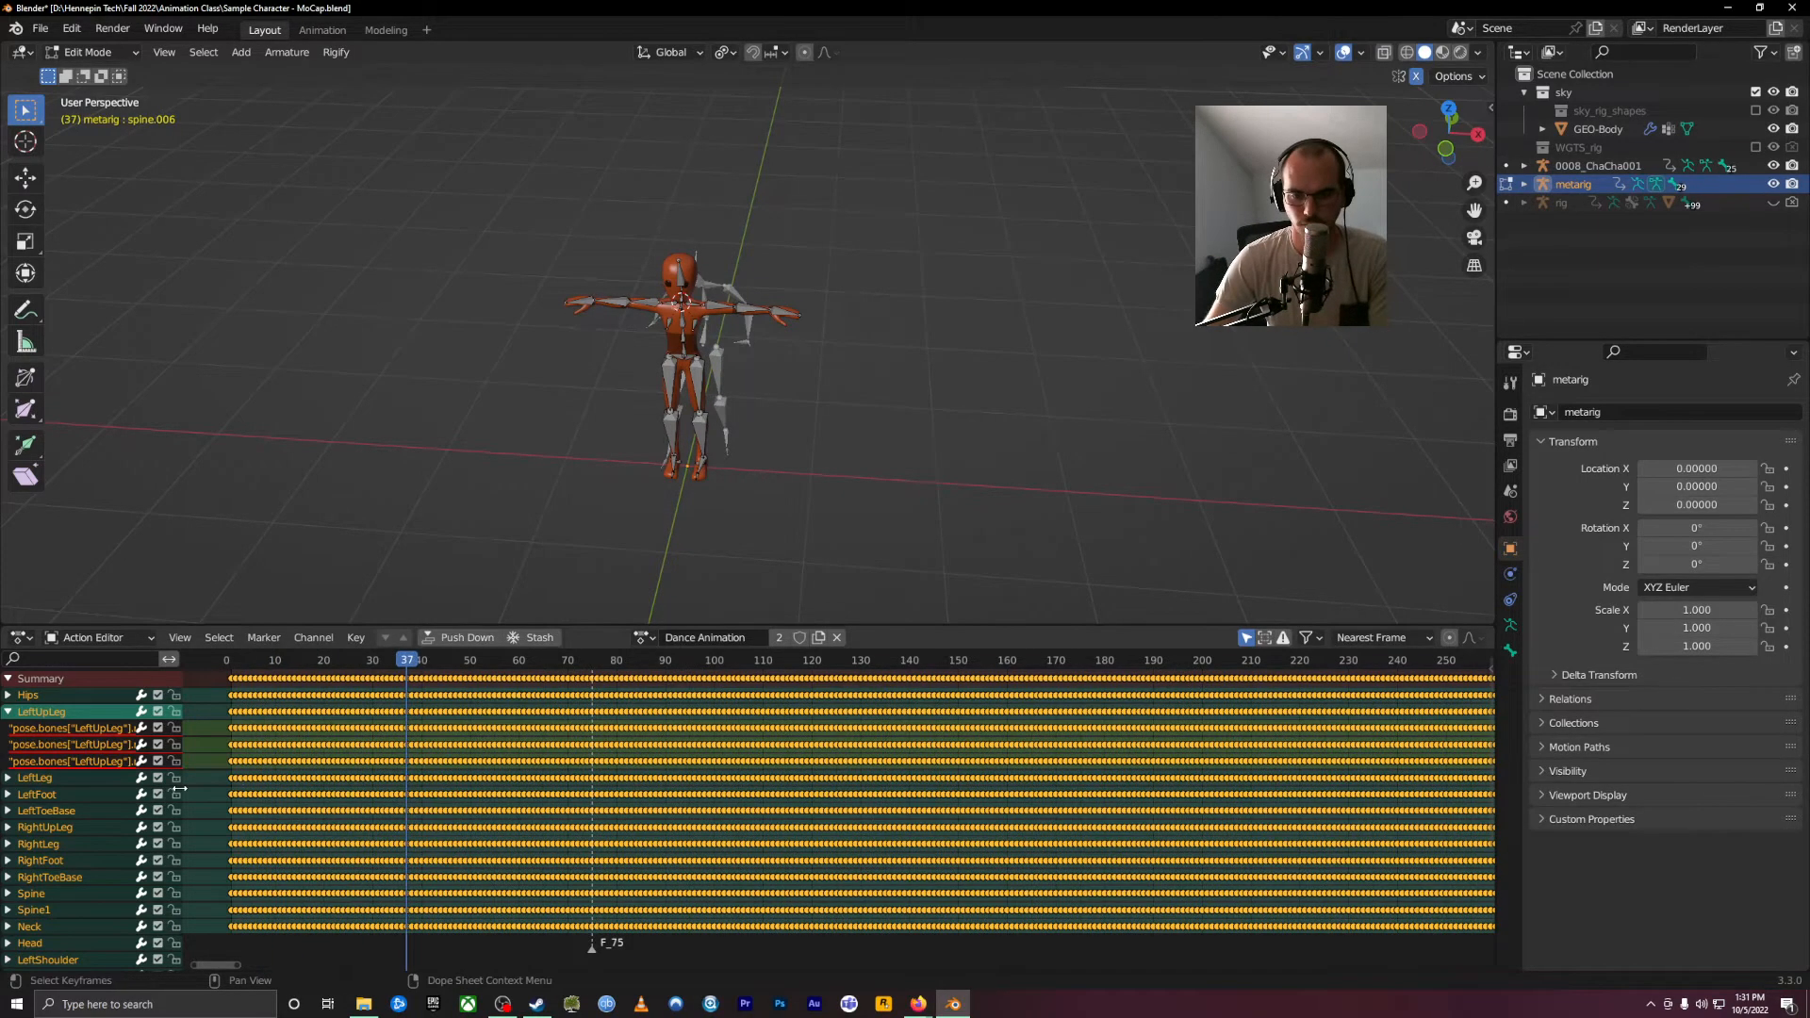
Step: Expand the action's channels from LeftHand up through the arm, shoulder, Head, Neck and Spine1 to examine their bone names
scroll(73, 802, down, 3)
scroll(73, 803, down, 4)
click(8, 813)
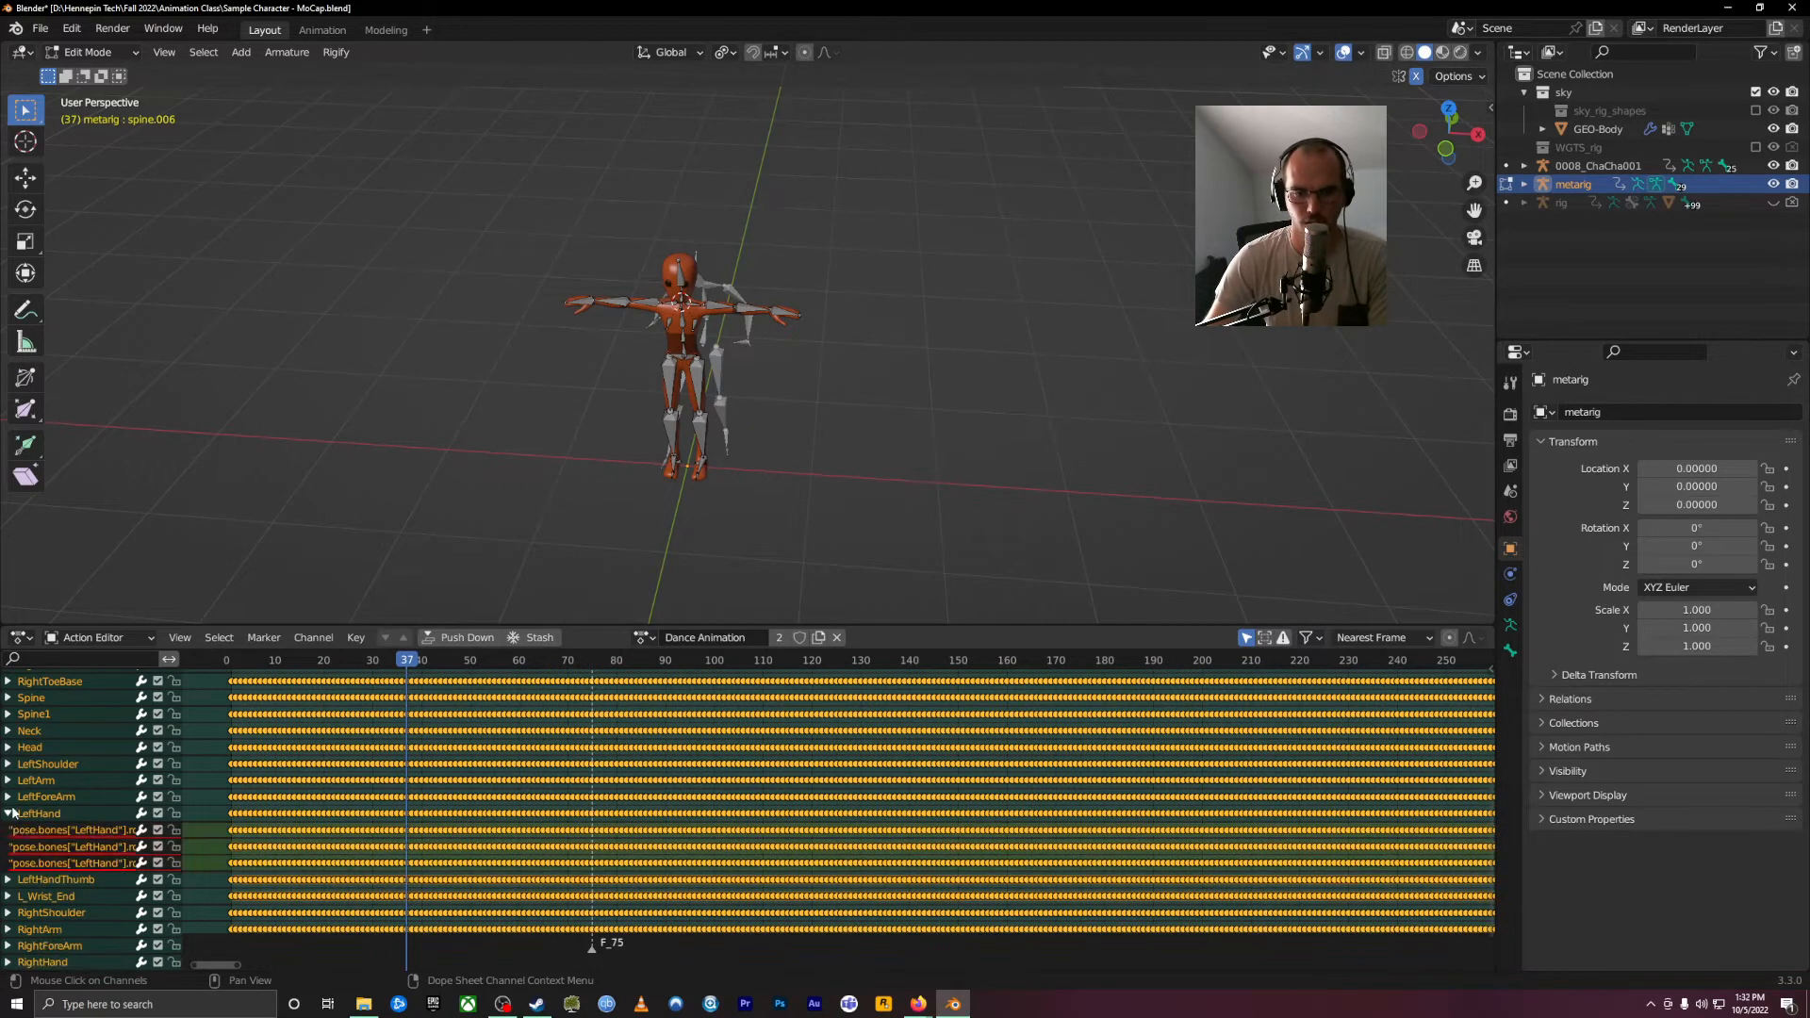
click(9, 797)
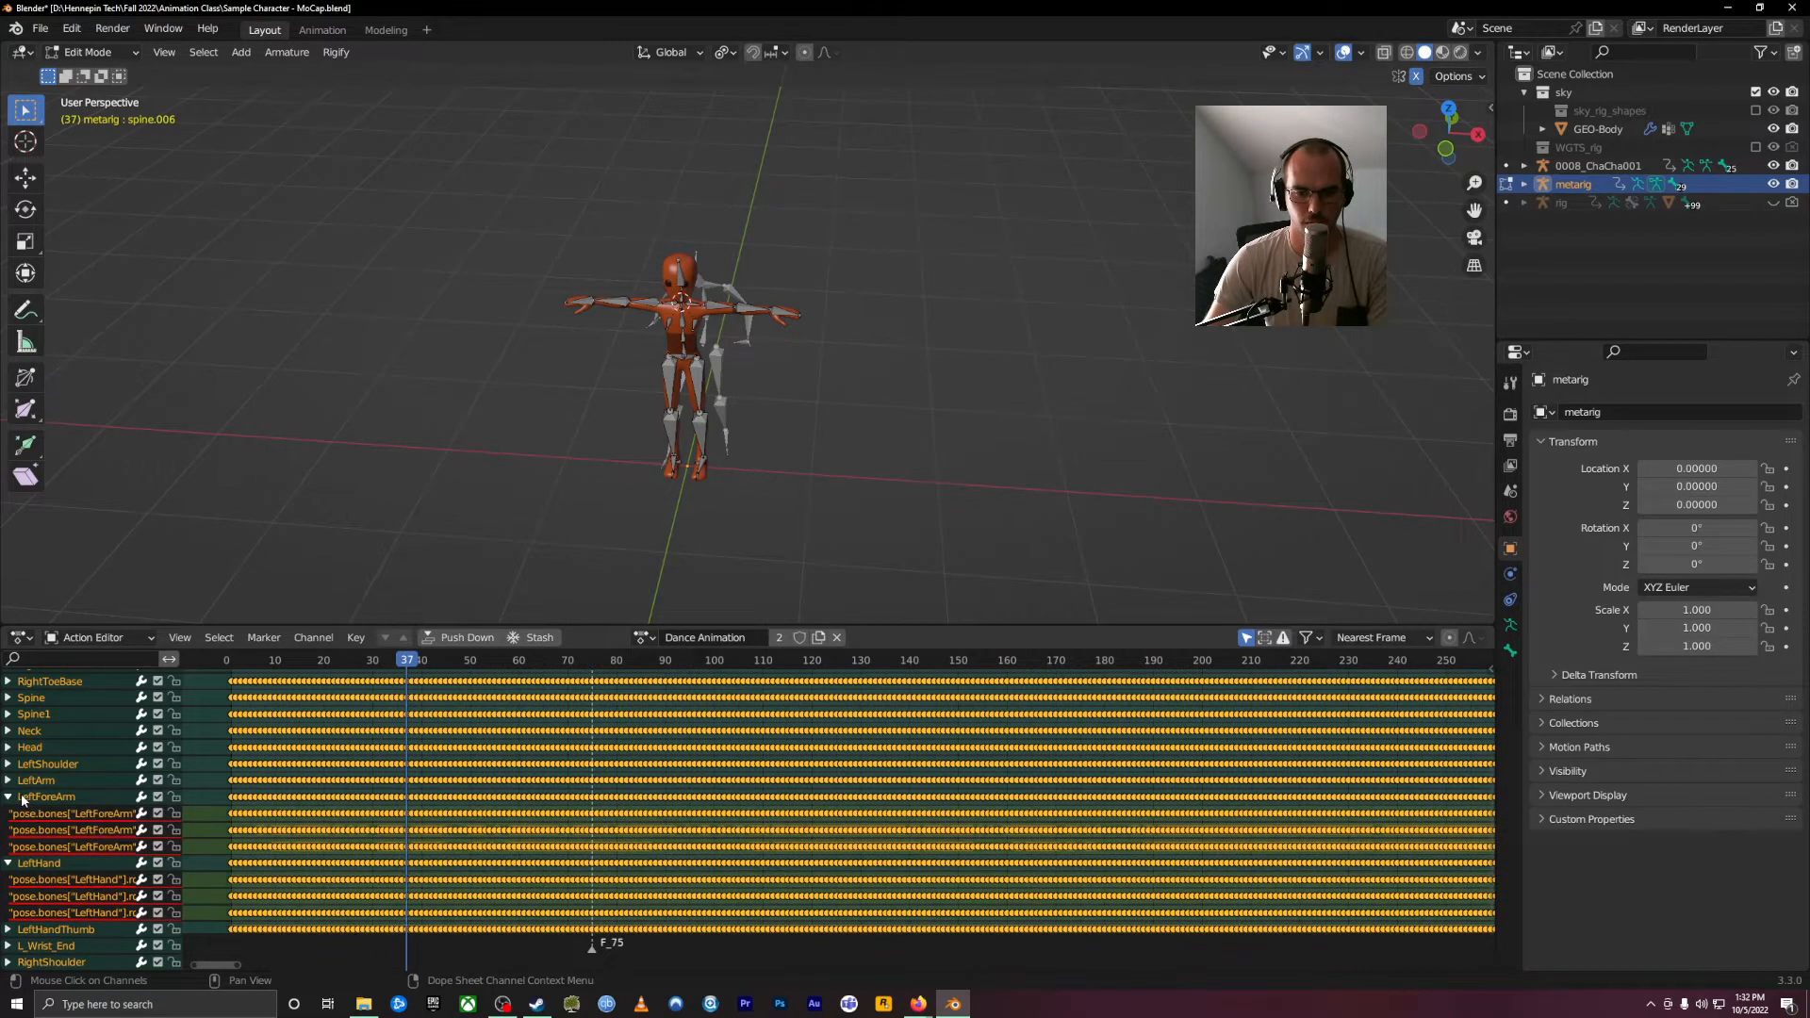
click(8, 781)
click(7, 764)
click(7, 747)
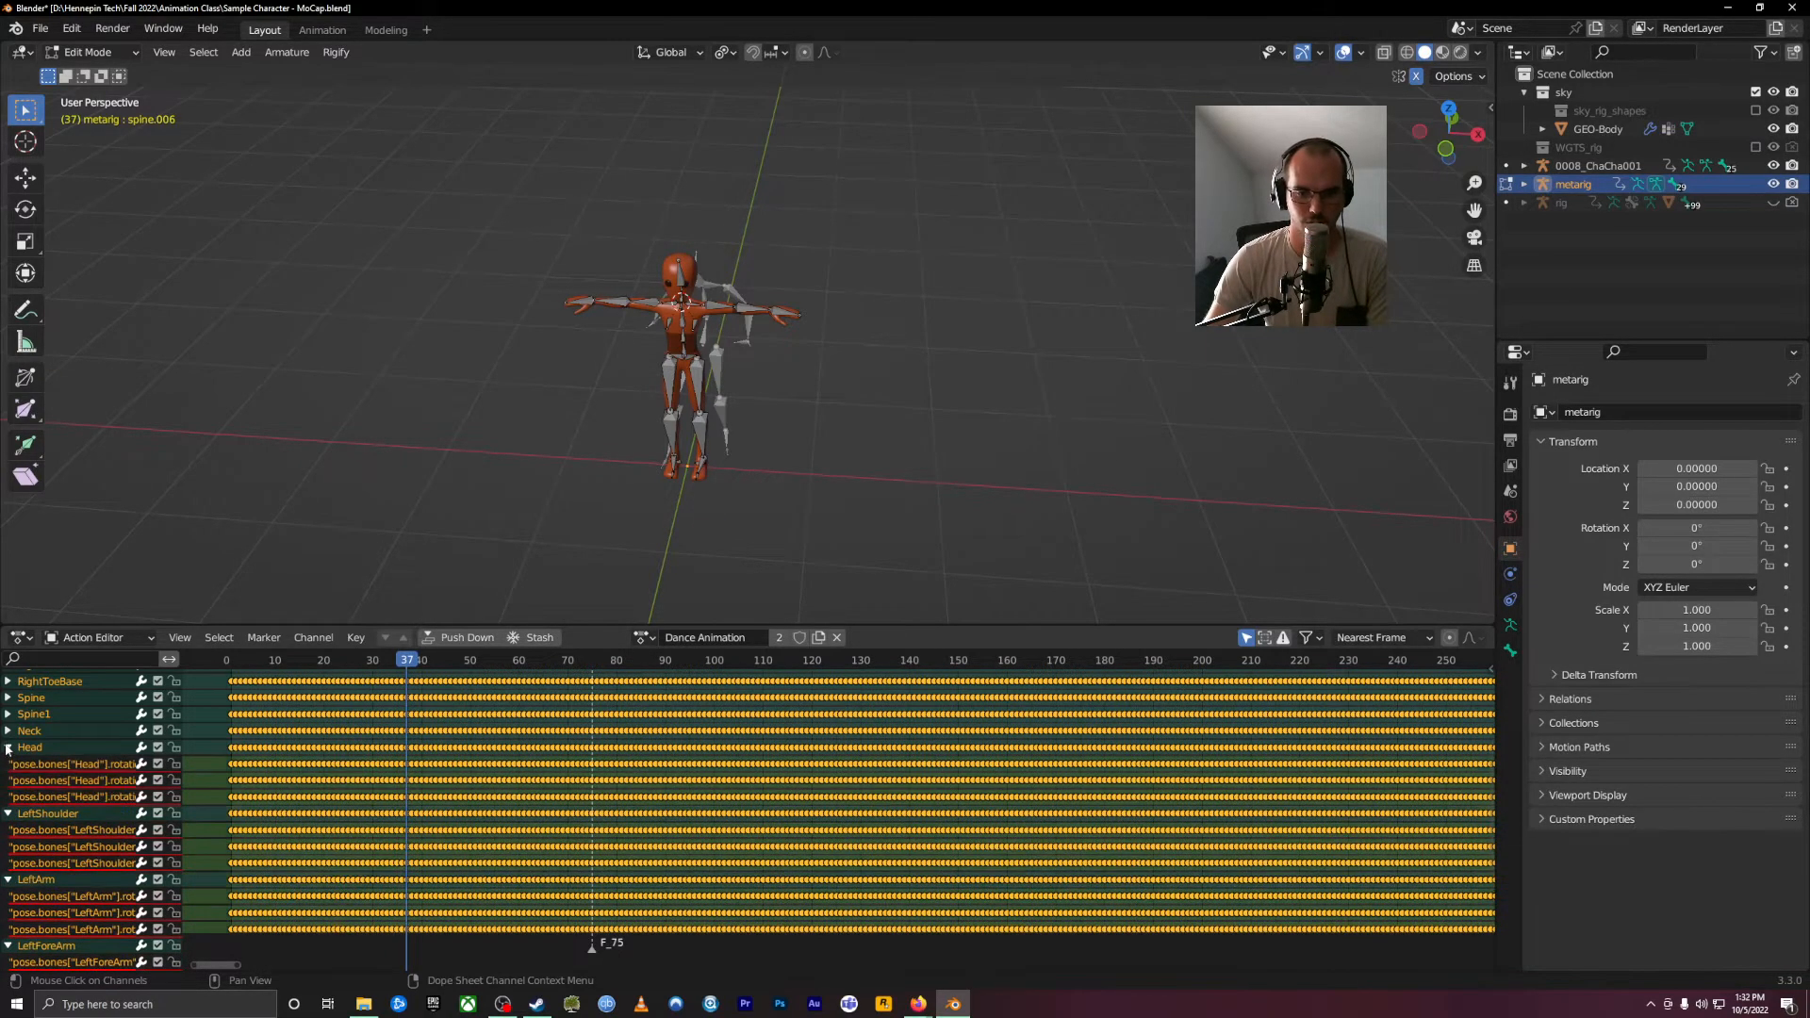
click(8, 730)
click(7, 714)
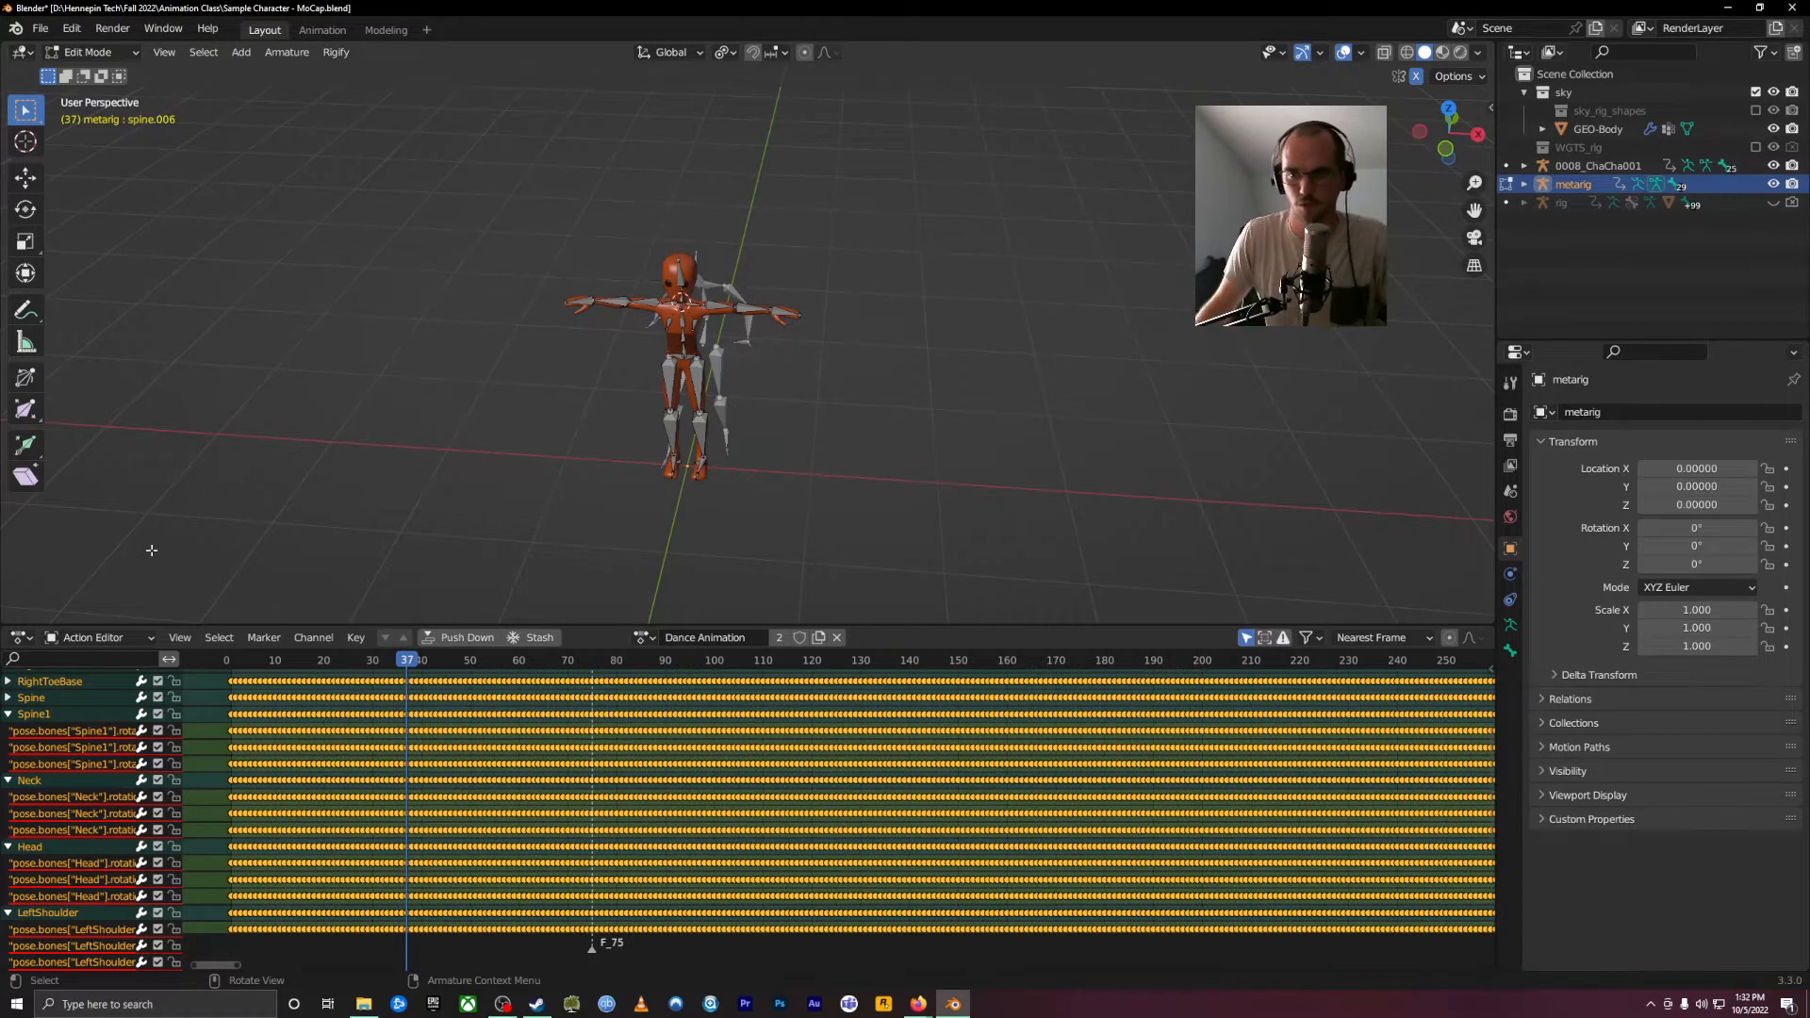
Step: Return to Object Mode and select the ChaCha armature, with both figures in full view
scroll(723, 416, up, 6)
middle_drag(724, 412, 711, 354)
key(ctrl+Tab)
click(711, 353)
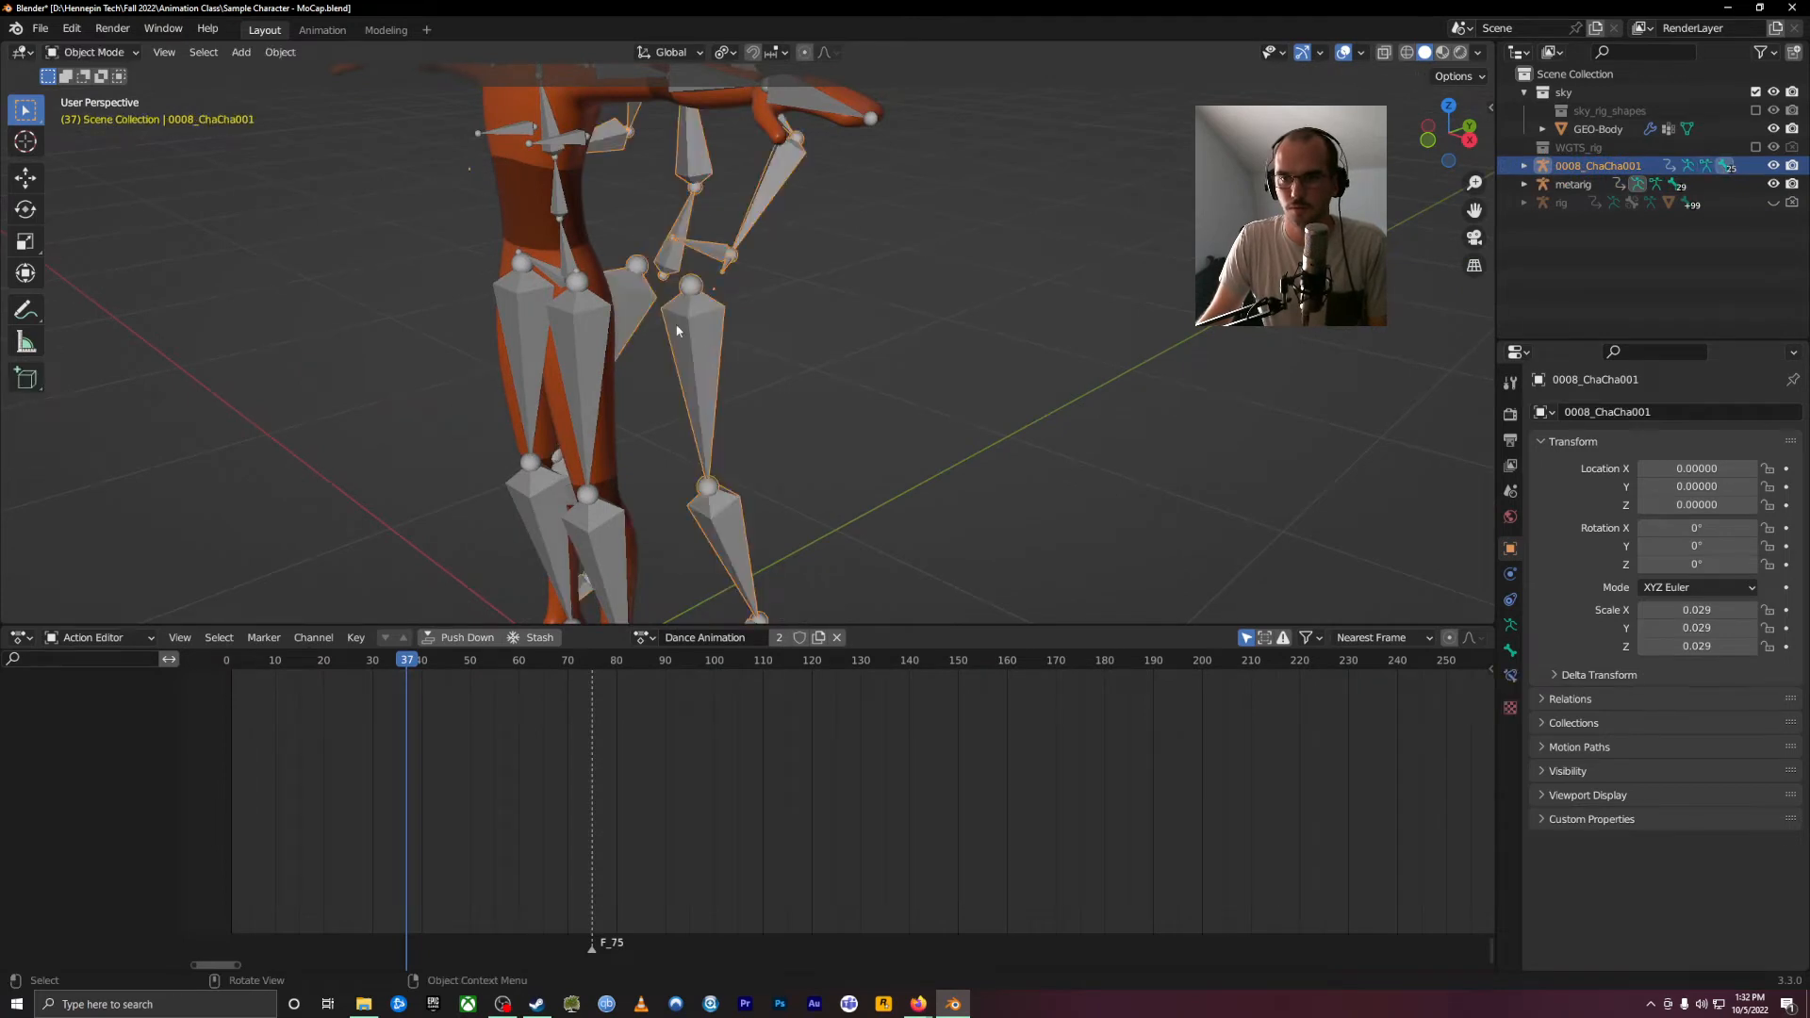
scroll(856, 541, down, 8)
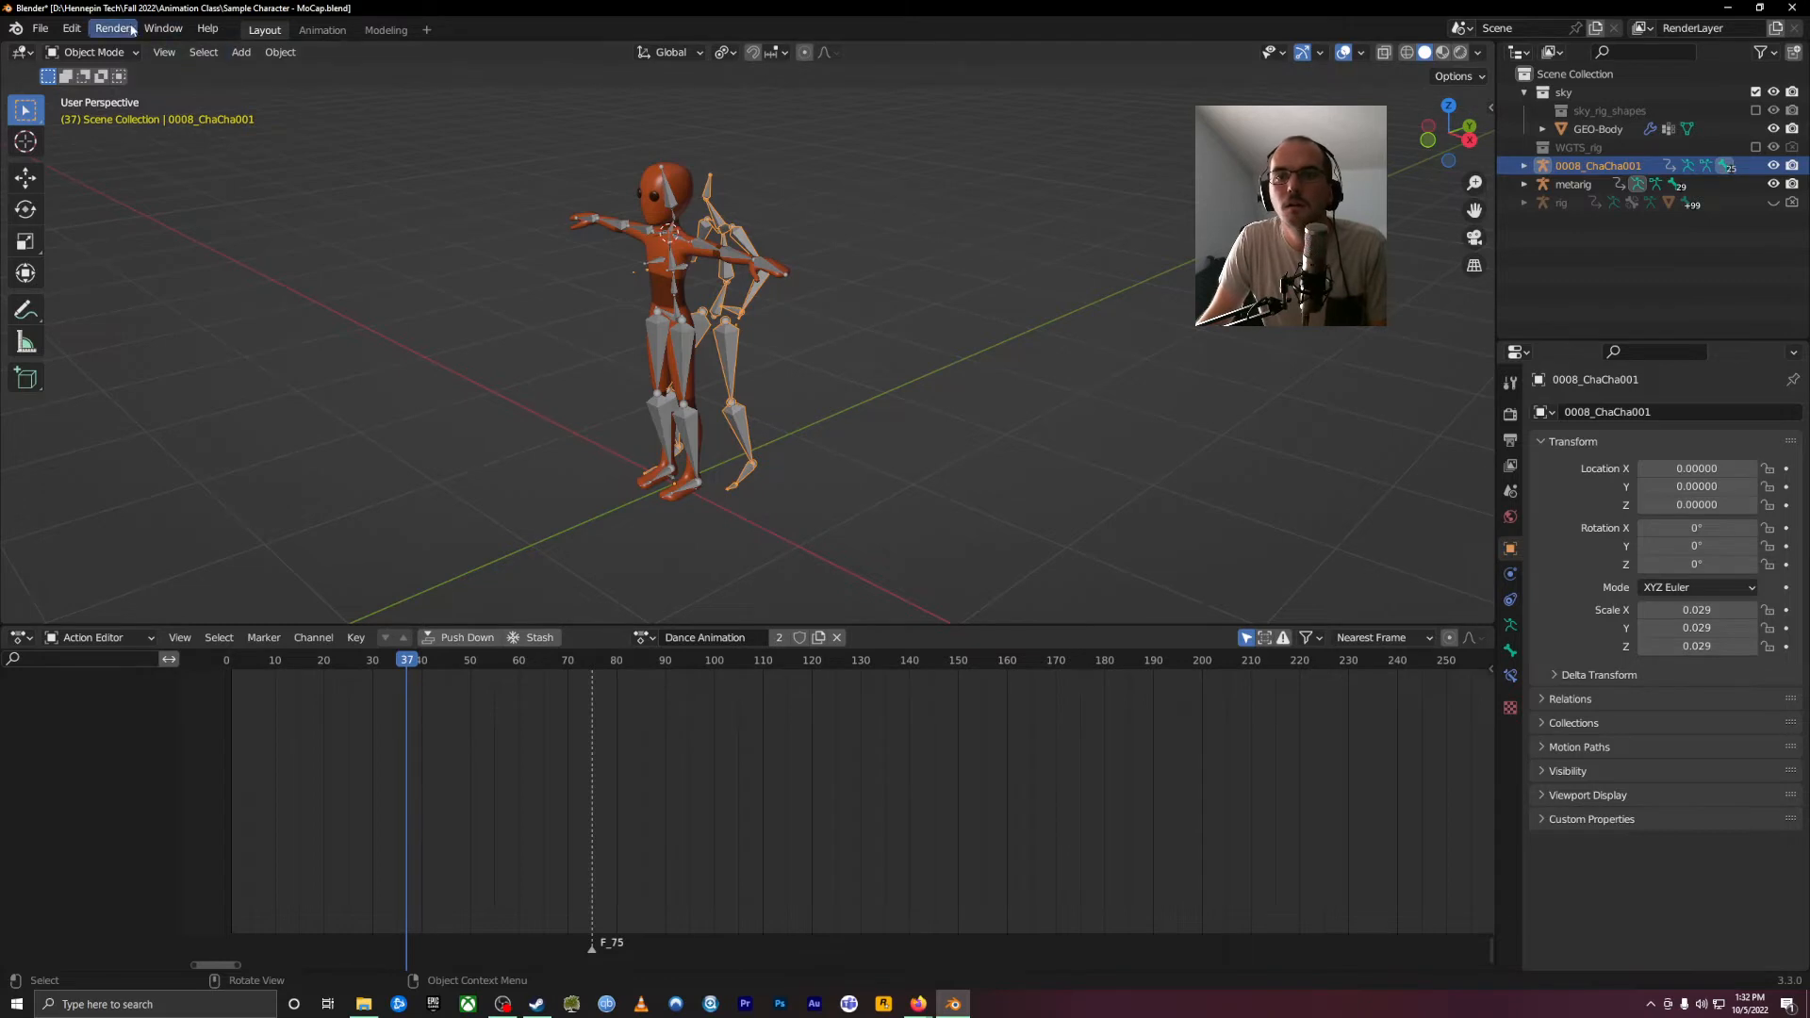
Step: Put the ChaCha armature in Pose Mode, select its LeftUpLeg bone and show that bone's properties
click(41, 29)
click(92, 52)
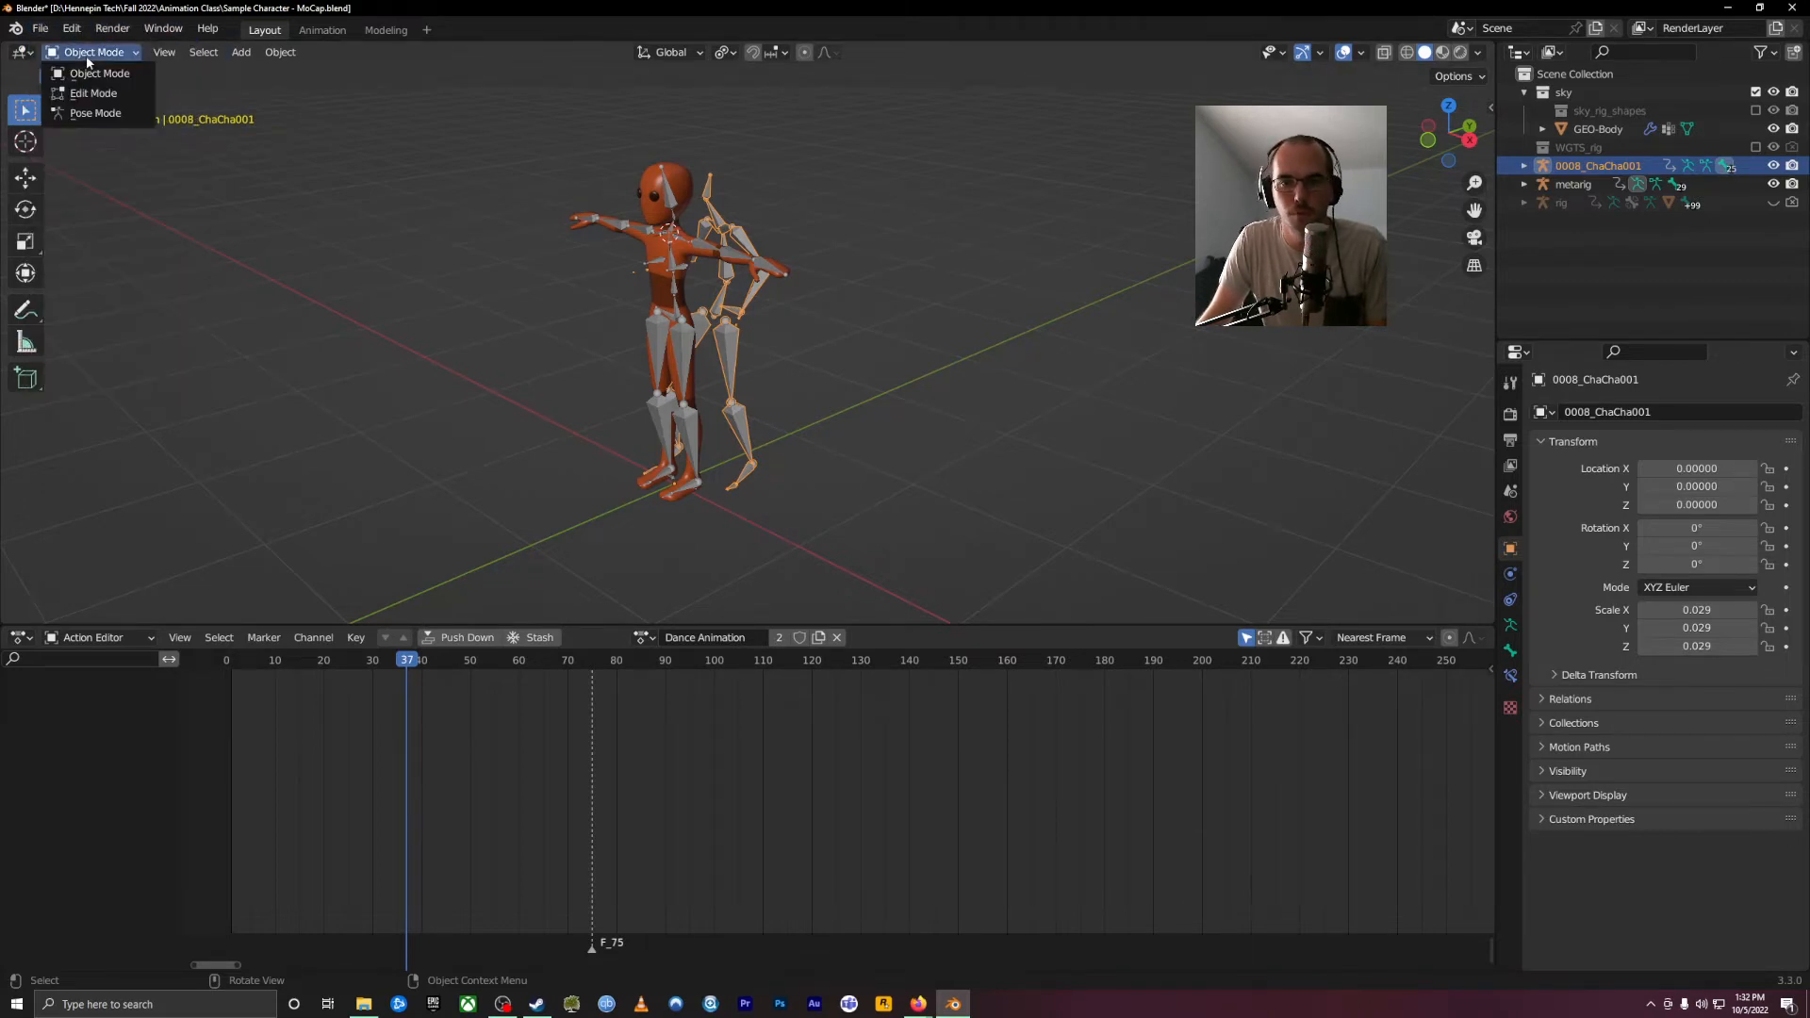
click(115, 117)
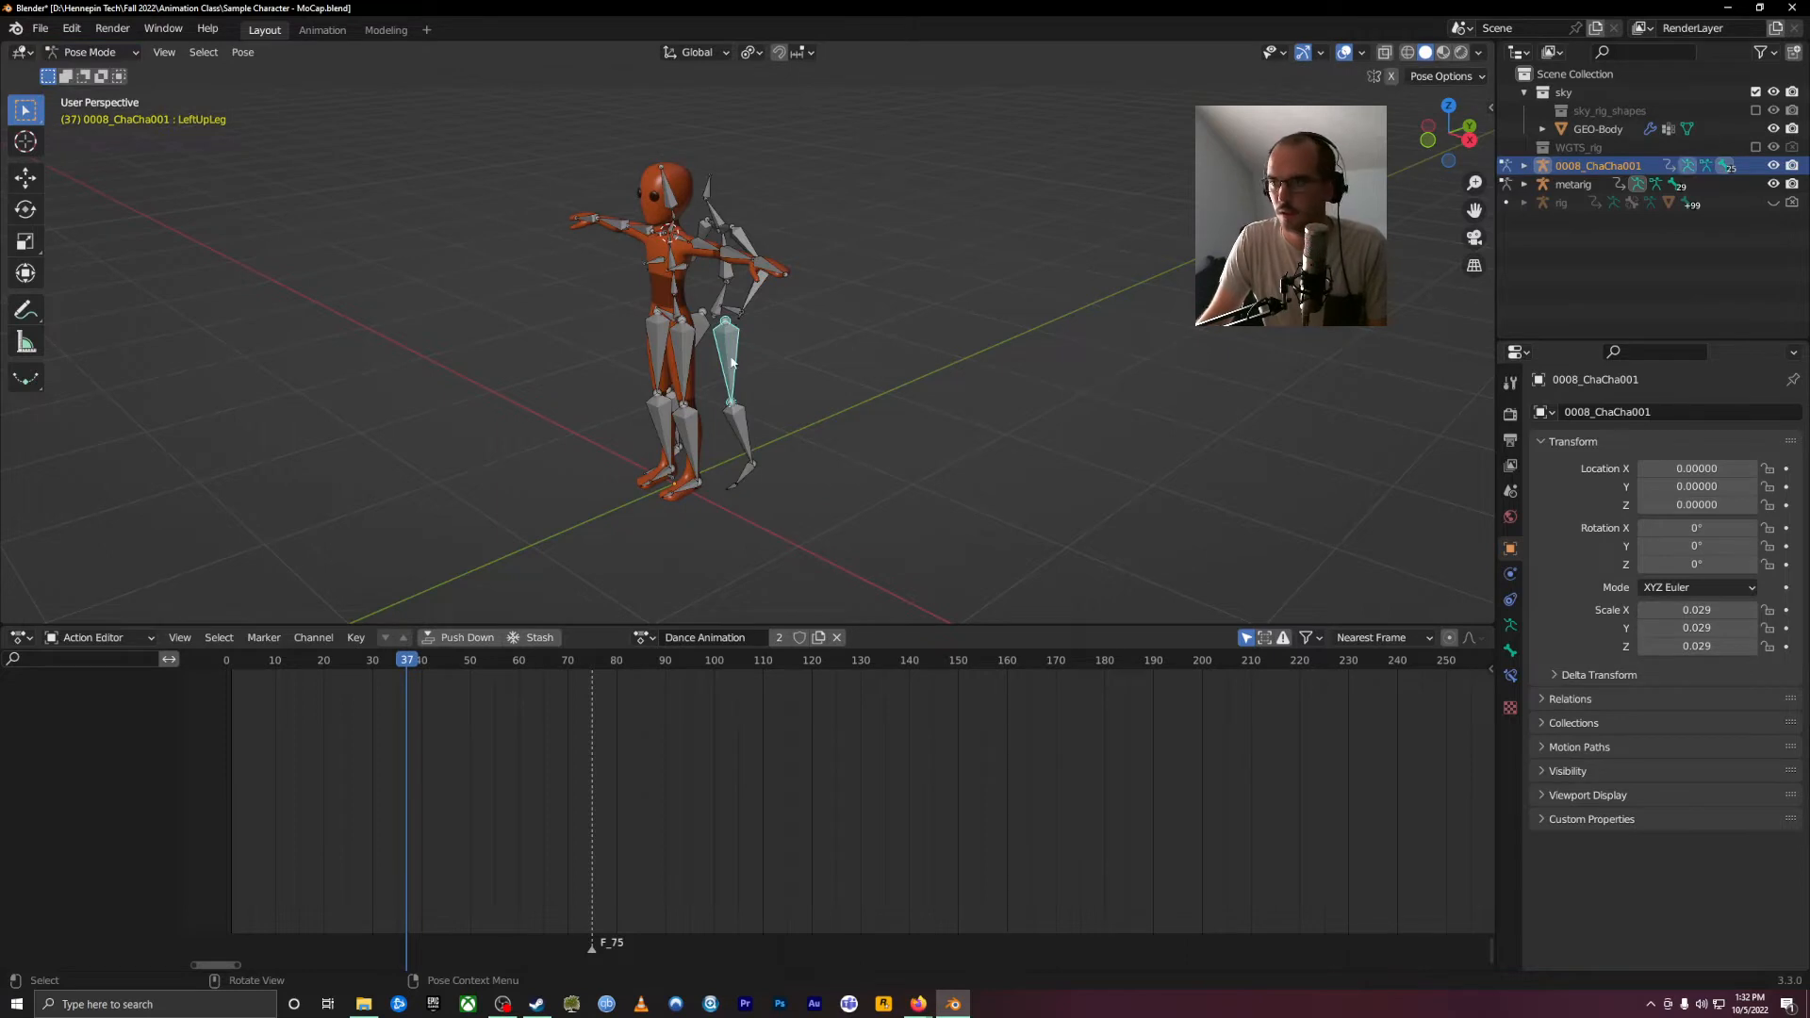
click(1512, 650)
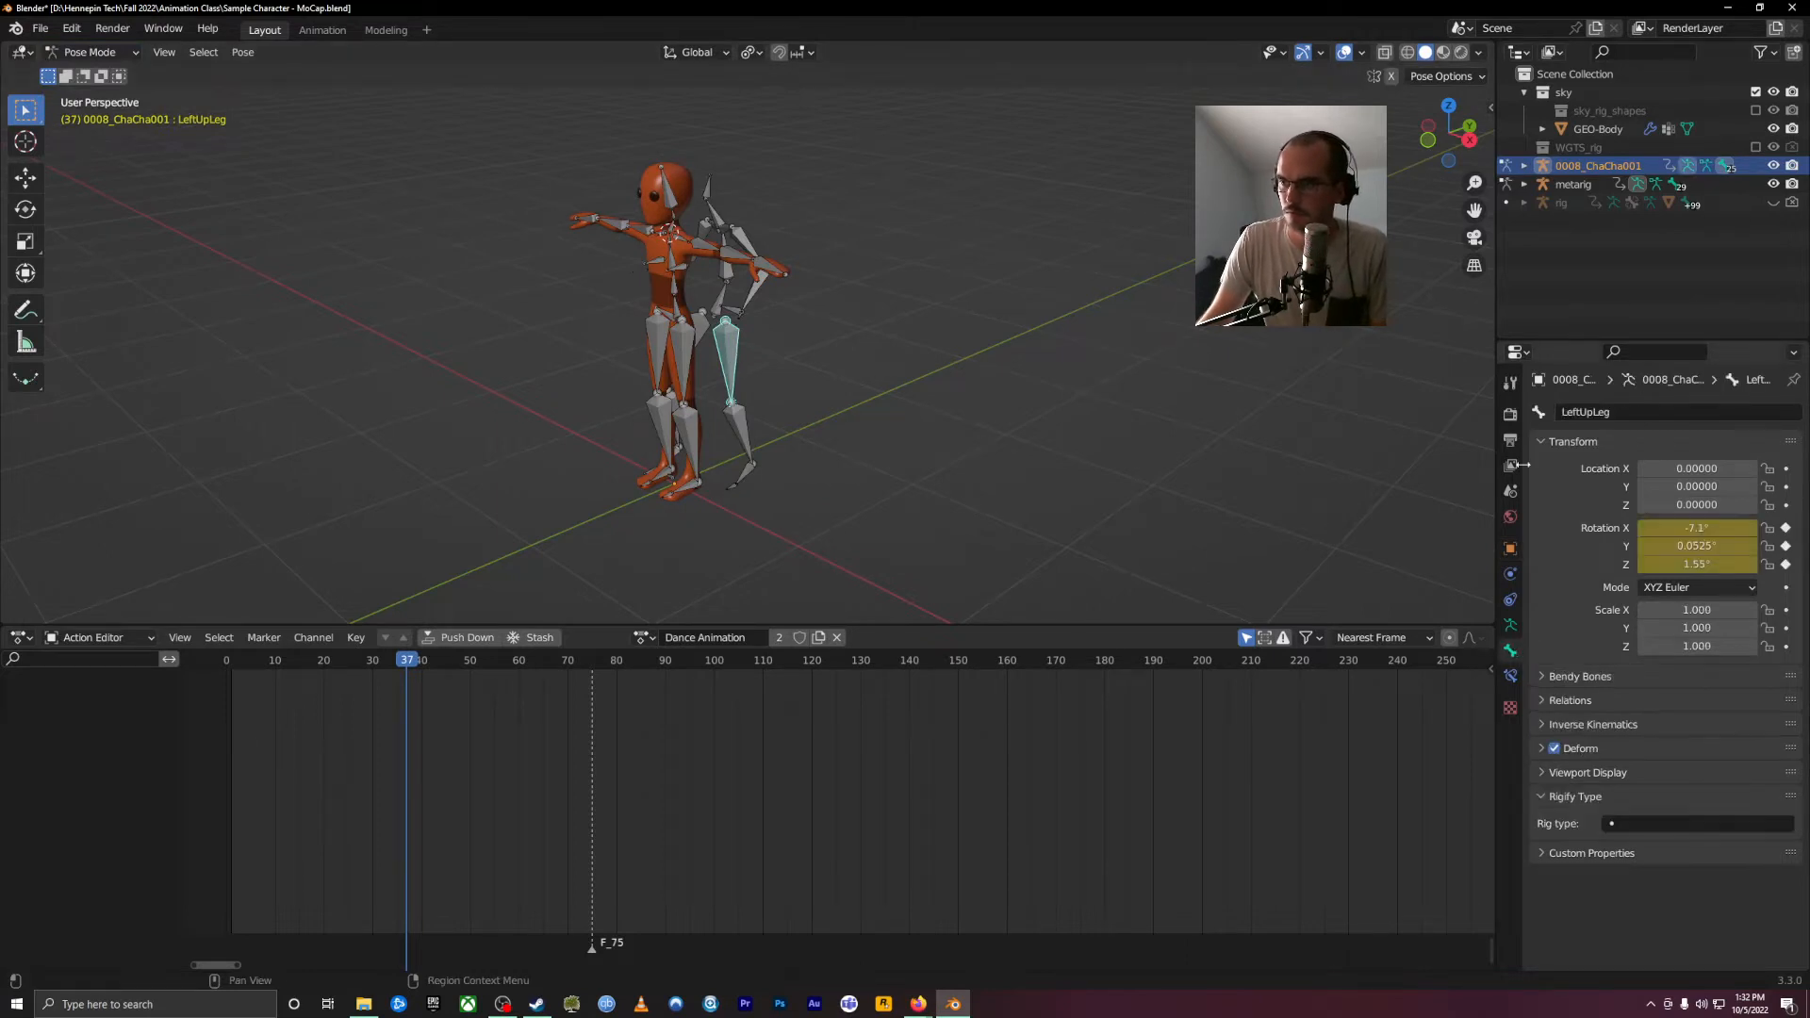
Step: Expand the ChaCha armature's pose hierarchy through Hips to LeftUpLeg to examine its bone names
click(1525, 166)
click(1542, 239)
click(1562, 259)
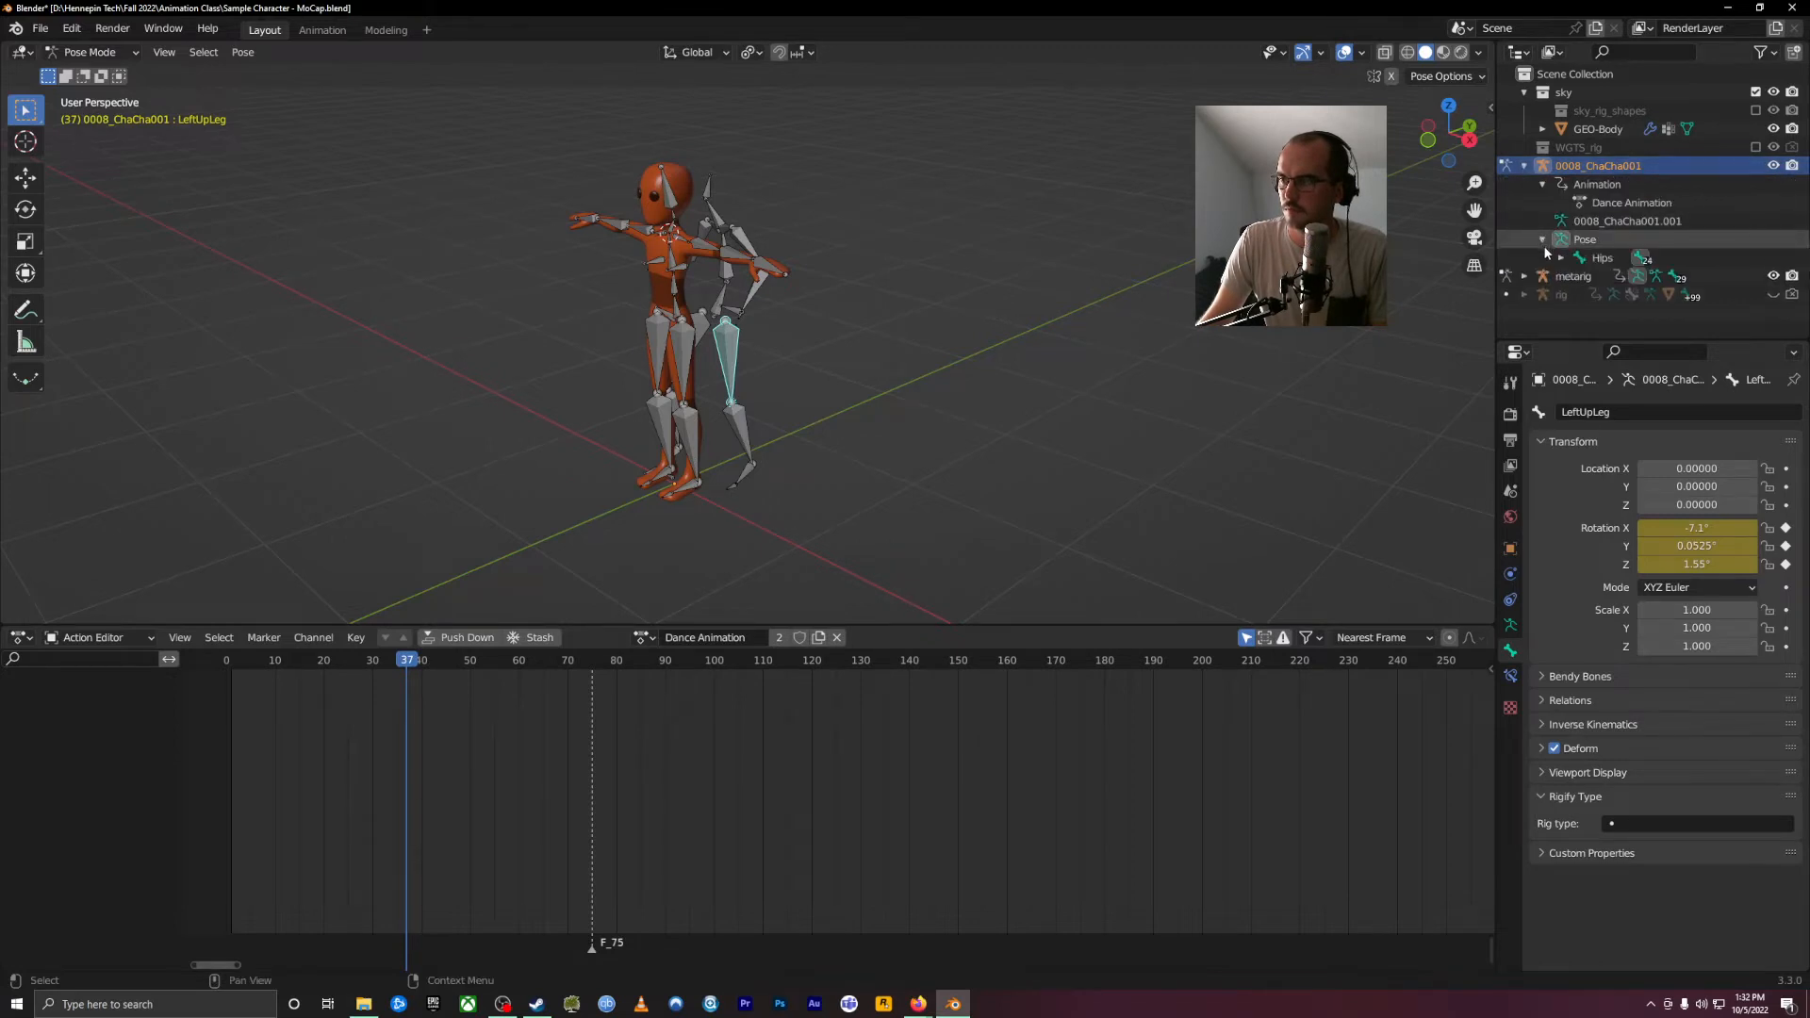
scroll(1563, 260, down, 1)
click(1578, 247)
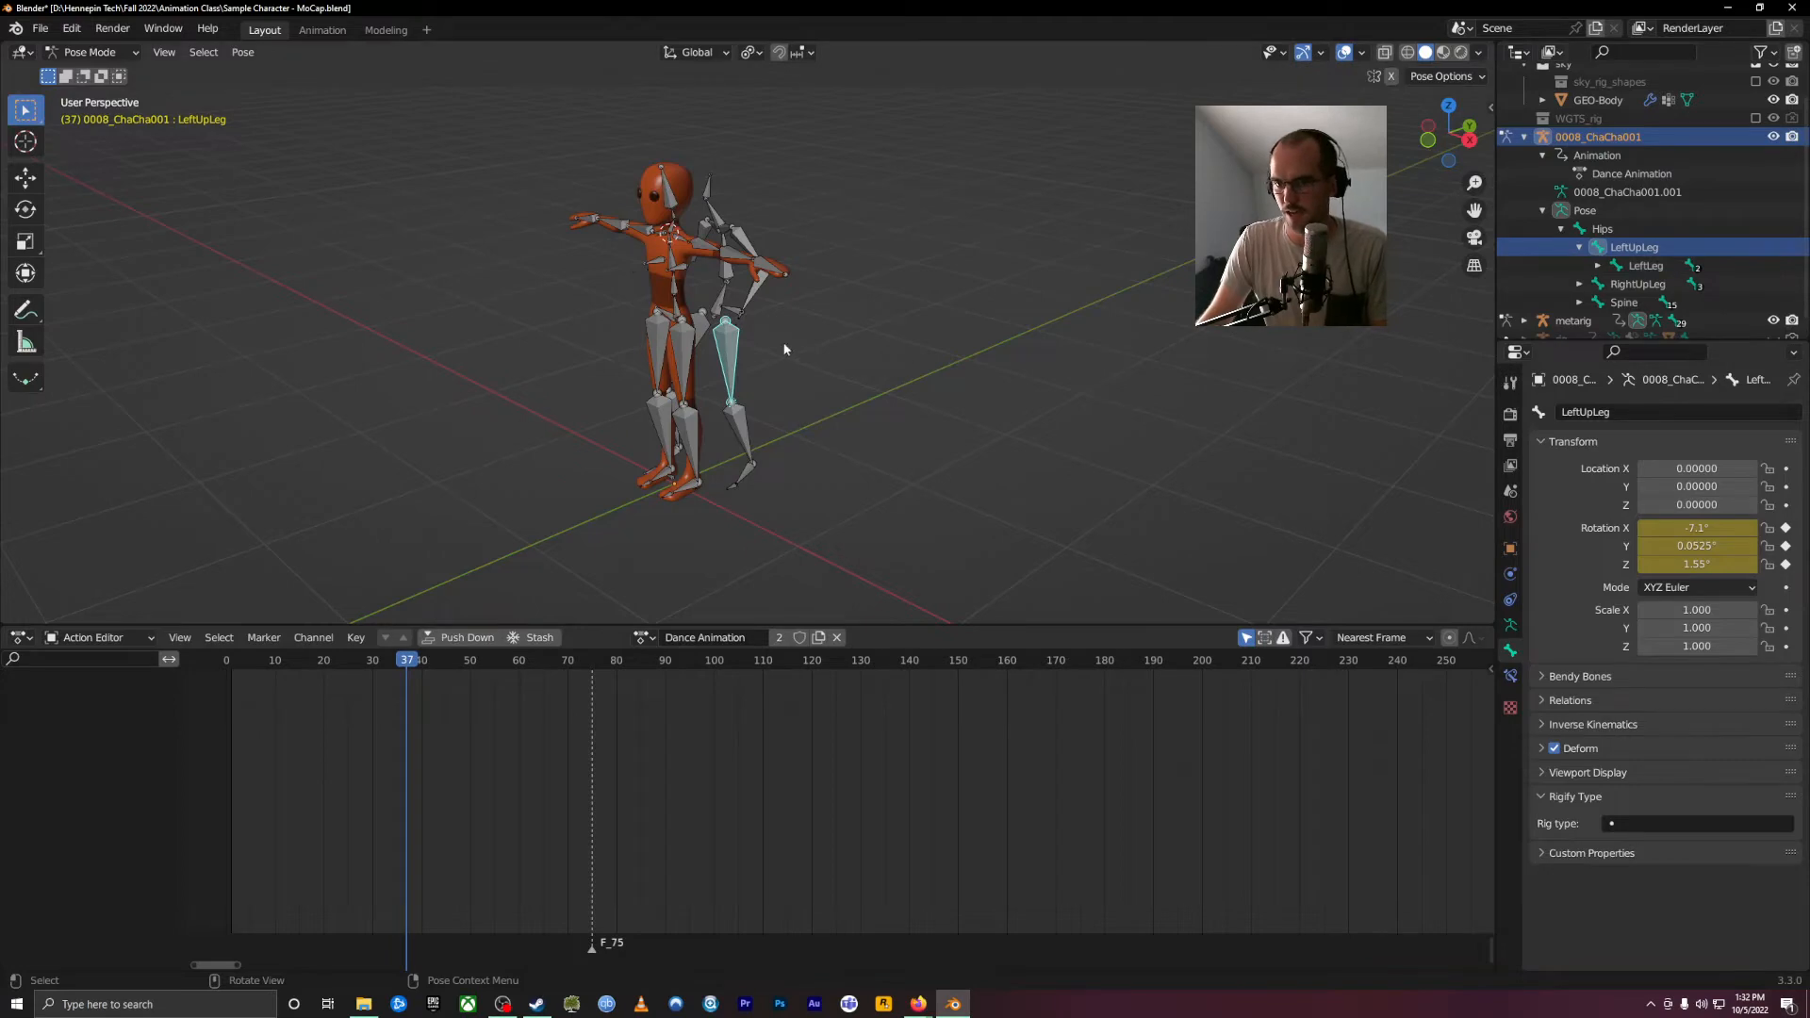
Step: Select the metarig's left thigh bone and expand the metarig's pose hierarchy to compare its bone names
click(687, 352)
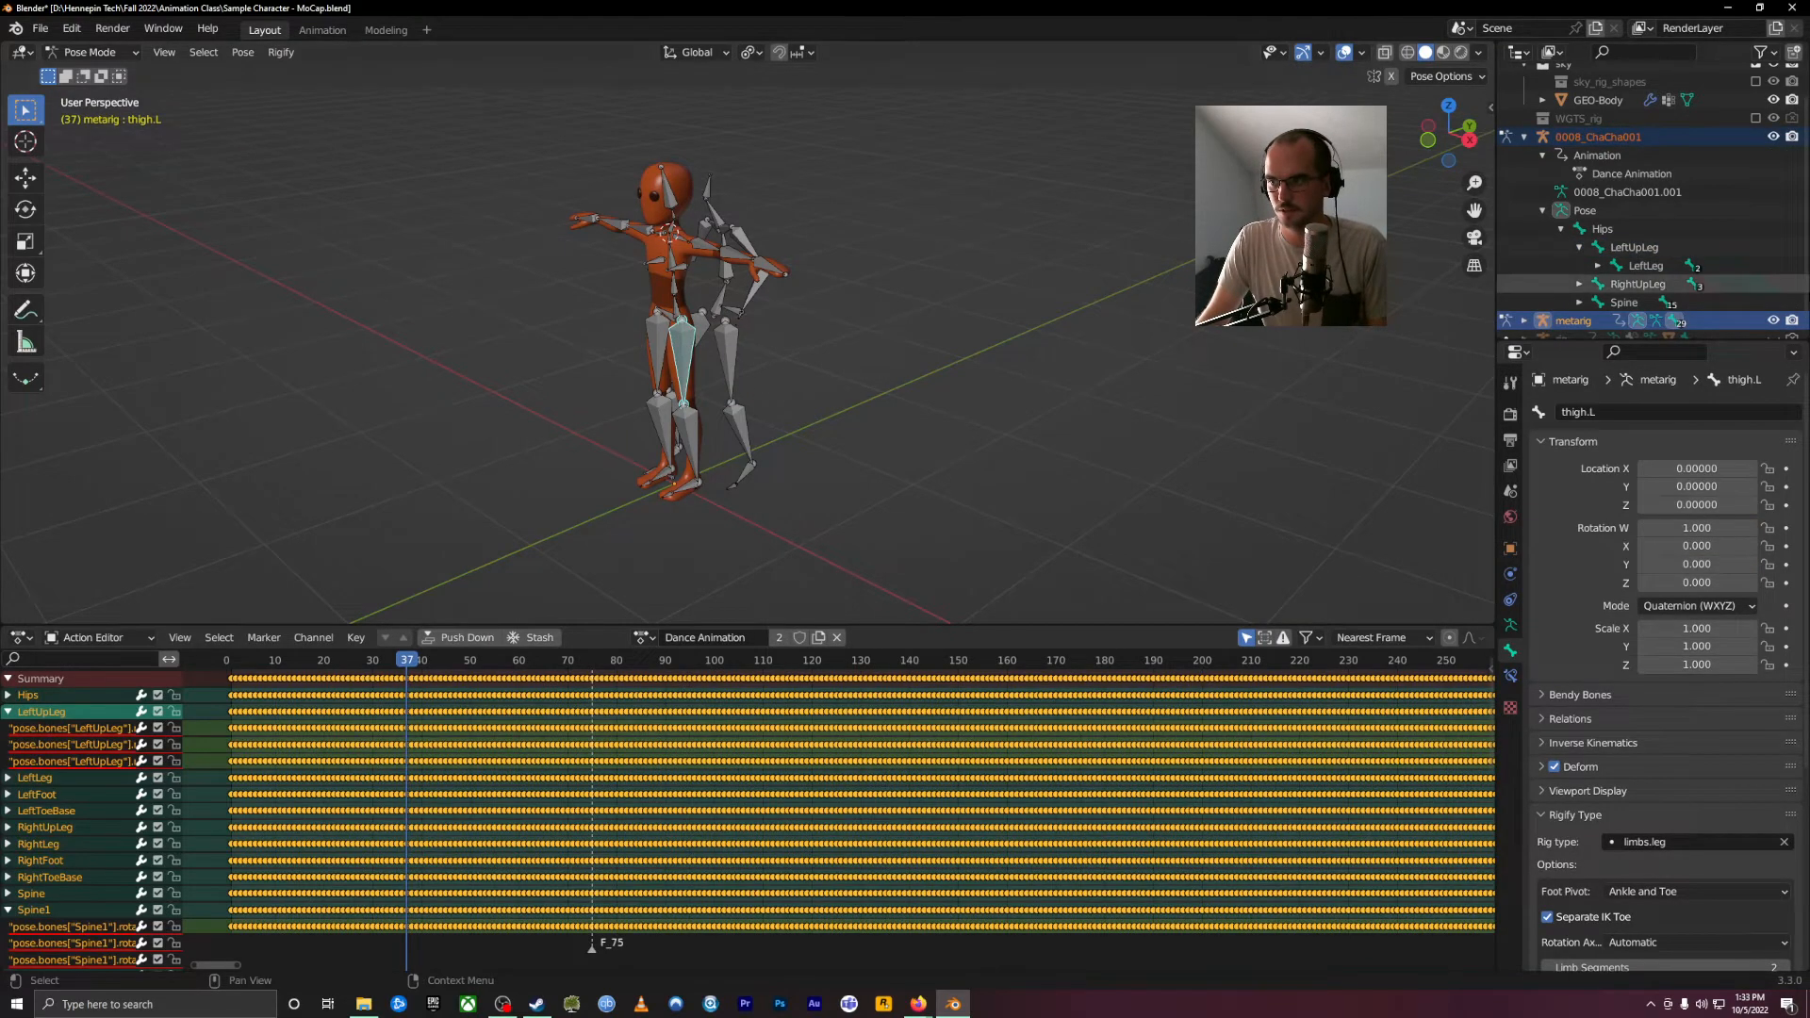
scroll(1766, 303, down, 1)
click(1524, 302)
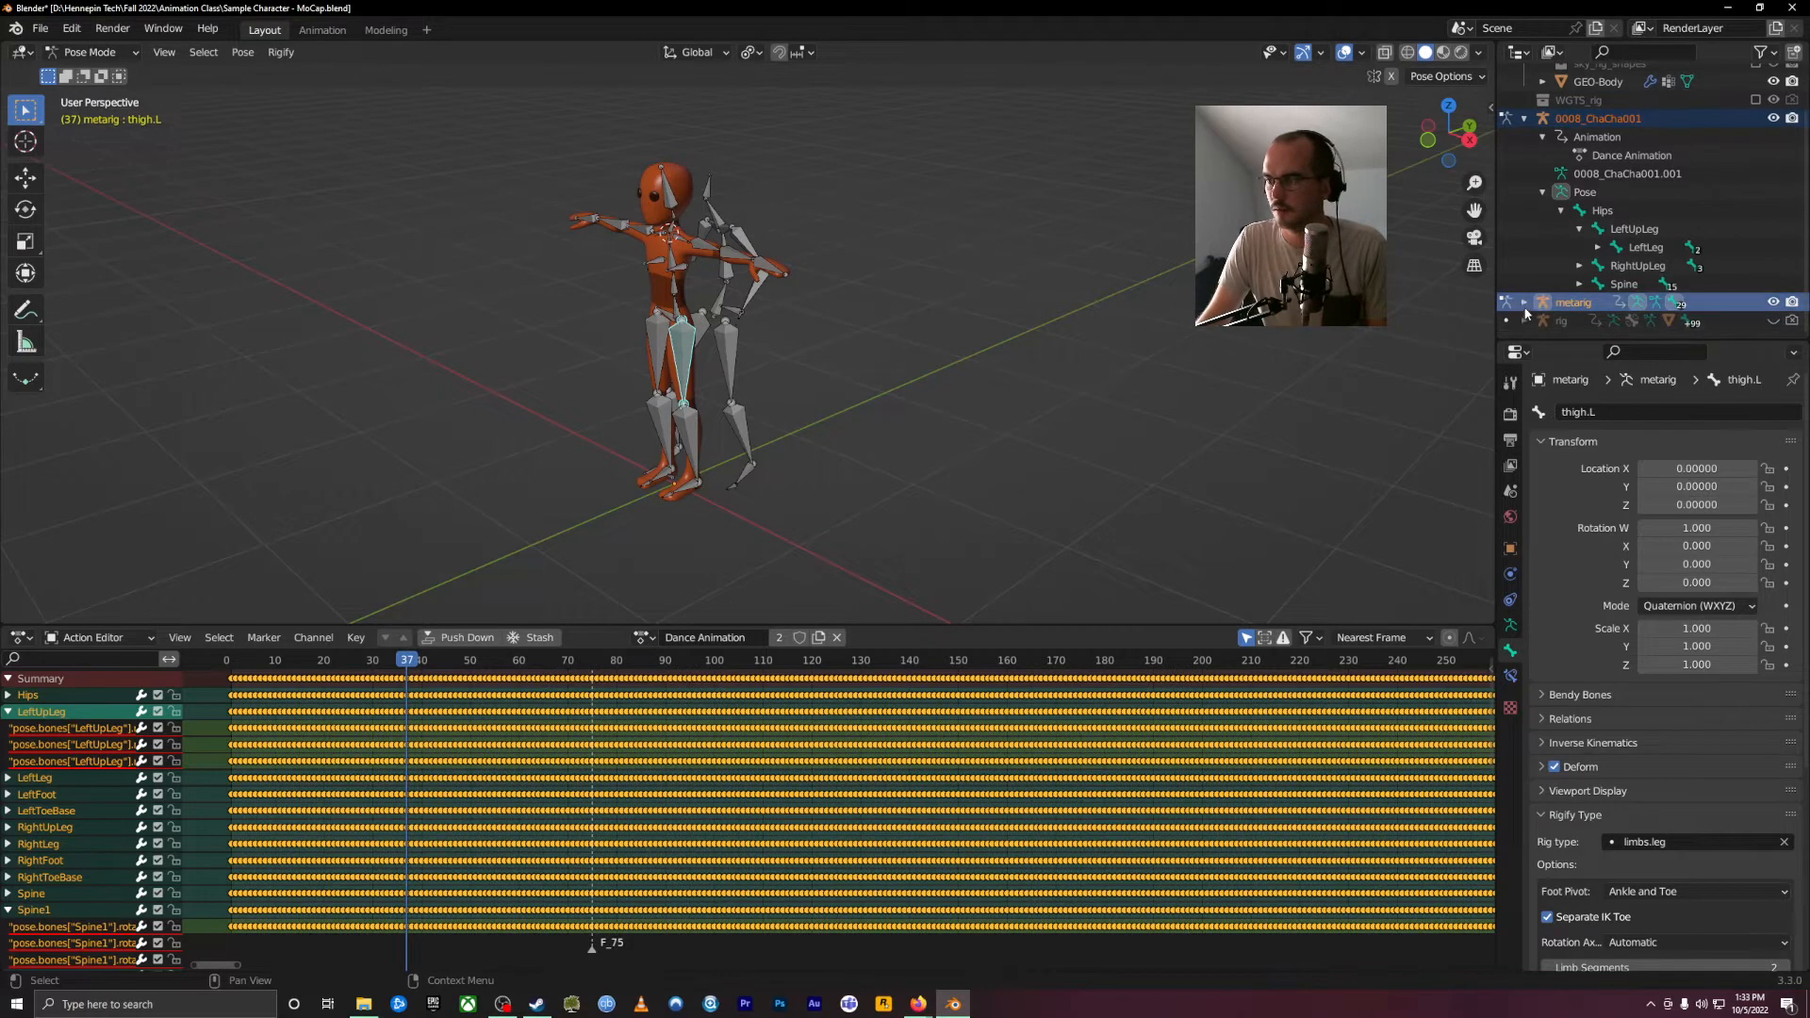
scroll(1532, 304, down, 3)
click(1543, 302)
scroll(1551, 302, down, 6)
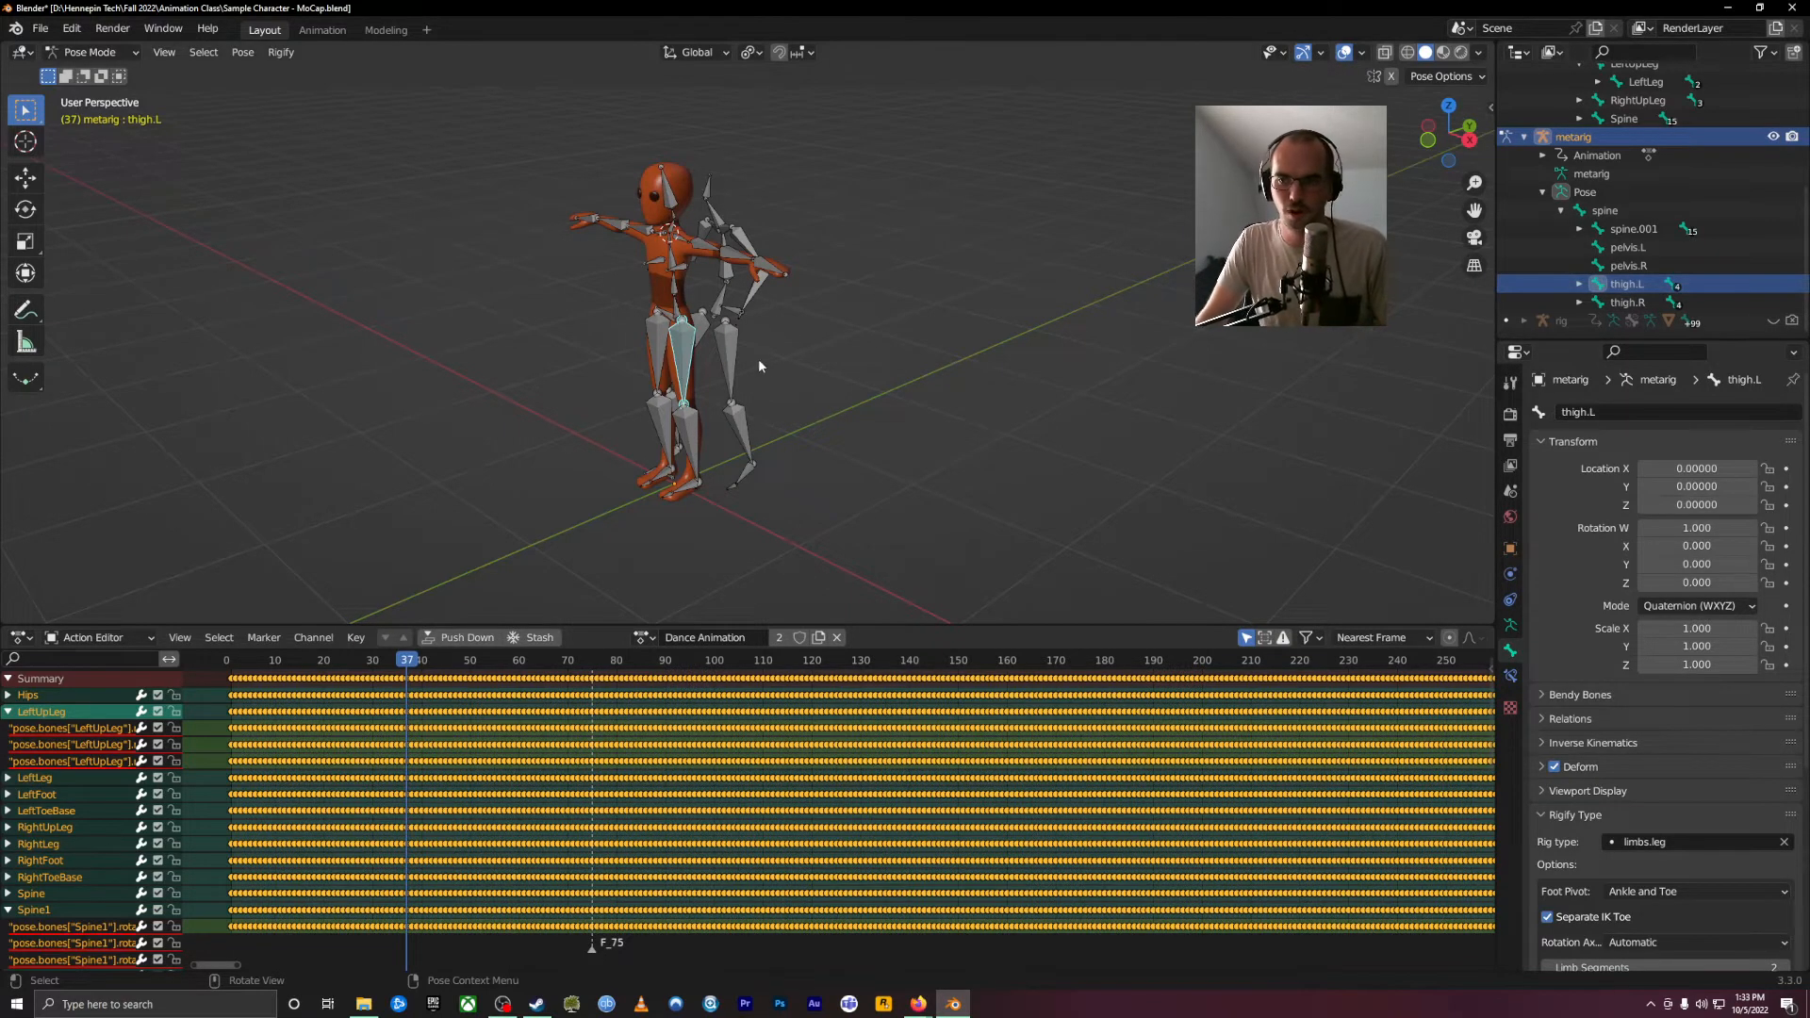
Step: Compare the bone layout of the two armatures from the side, back and front, especially the spine and arms
scroll(759, 366, up, 2)
middle_drag(1172, 416, 918, 407)
scroll(918, 407, up, 1)
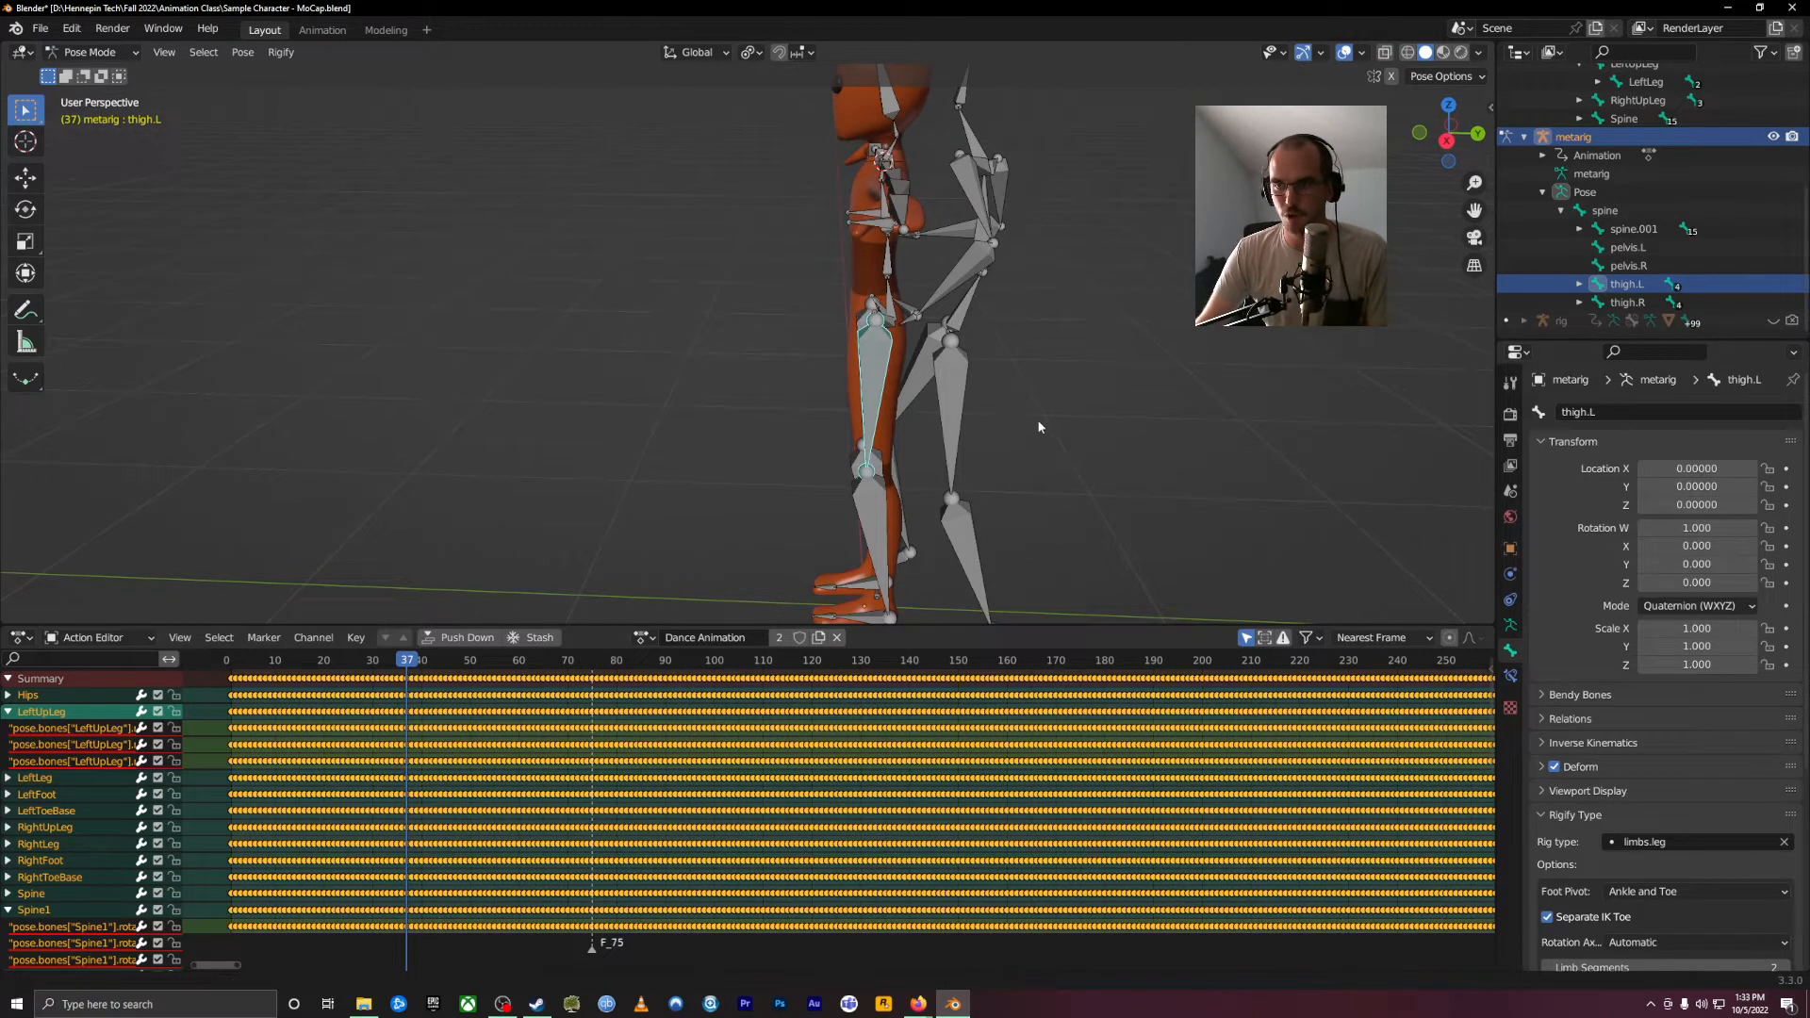
middle_drag(1044, 429, 828, 598)
middle_drag(847, 518, 822, 466)
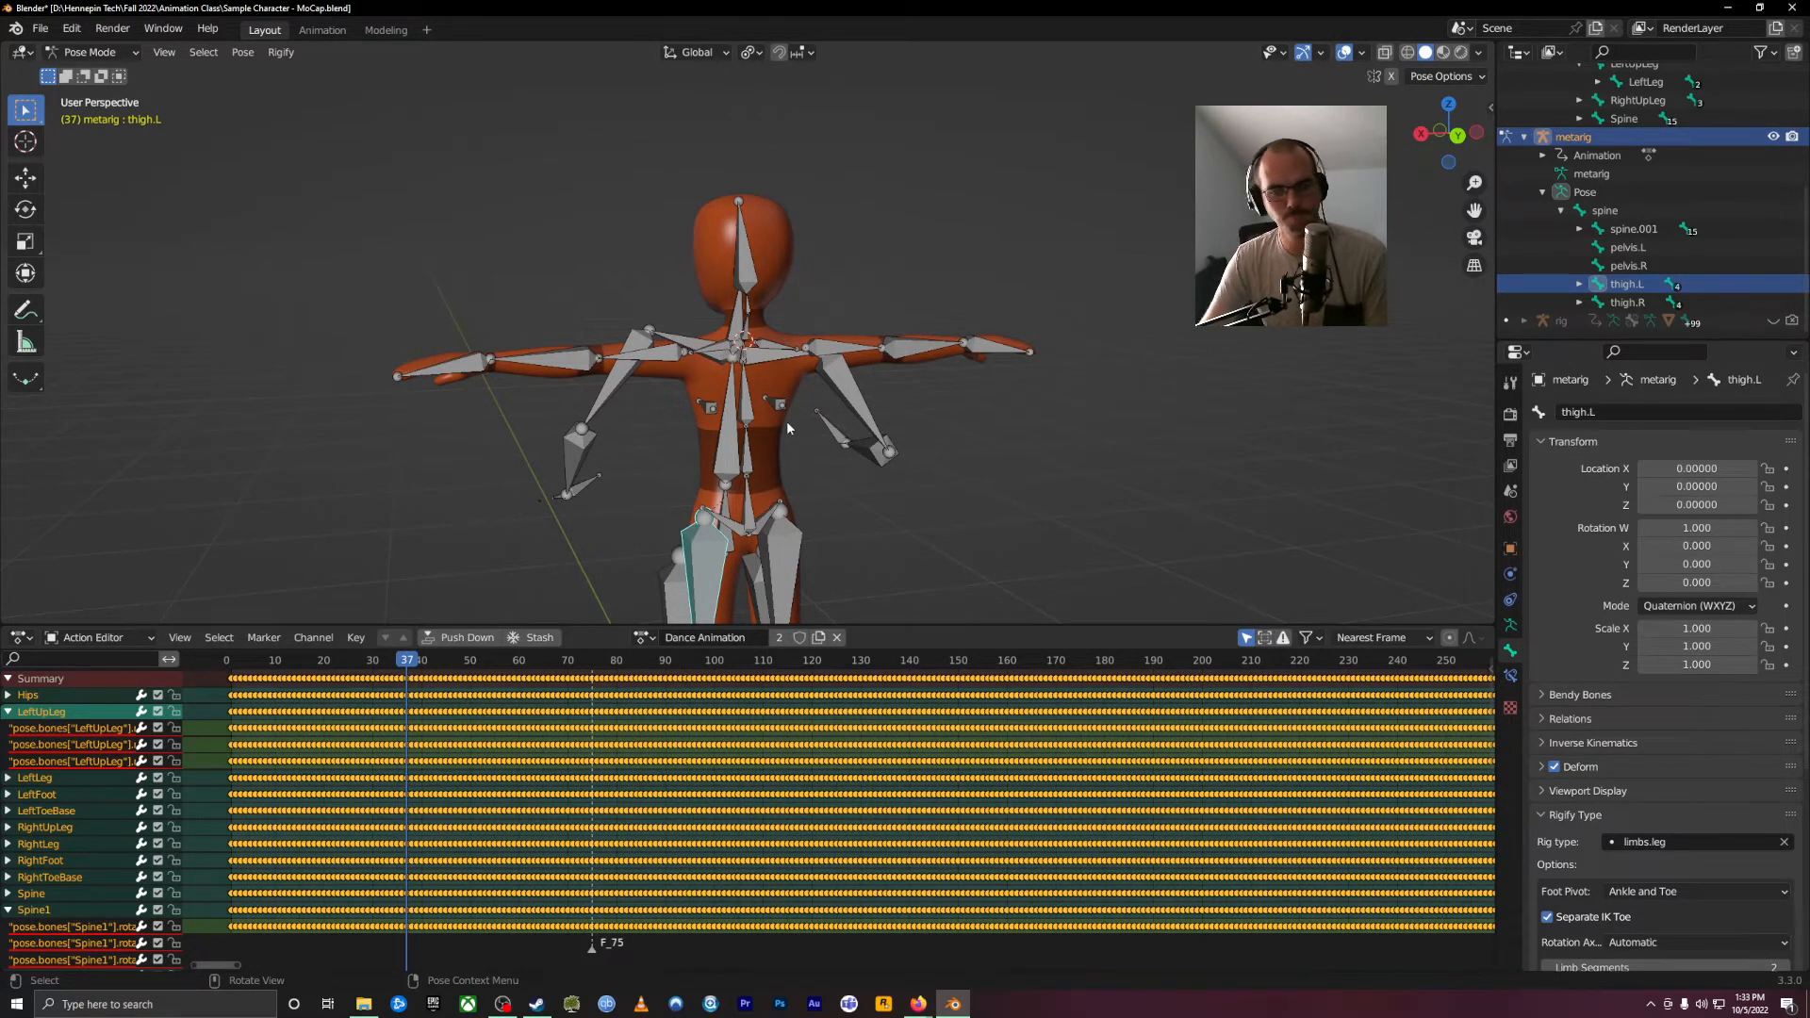
middle_drag(487, 262, 879, 300)
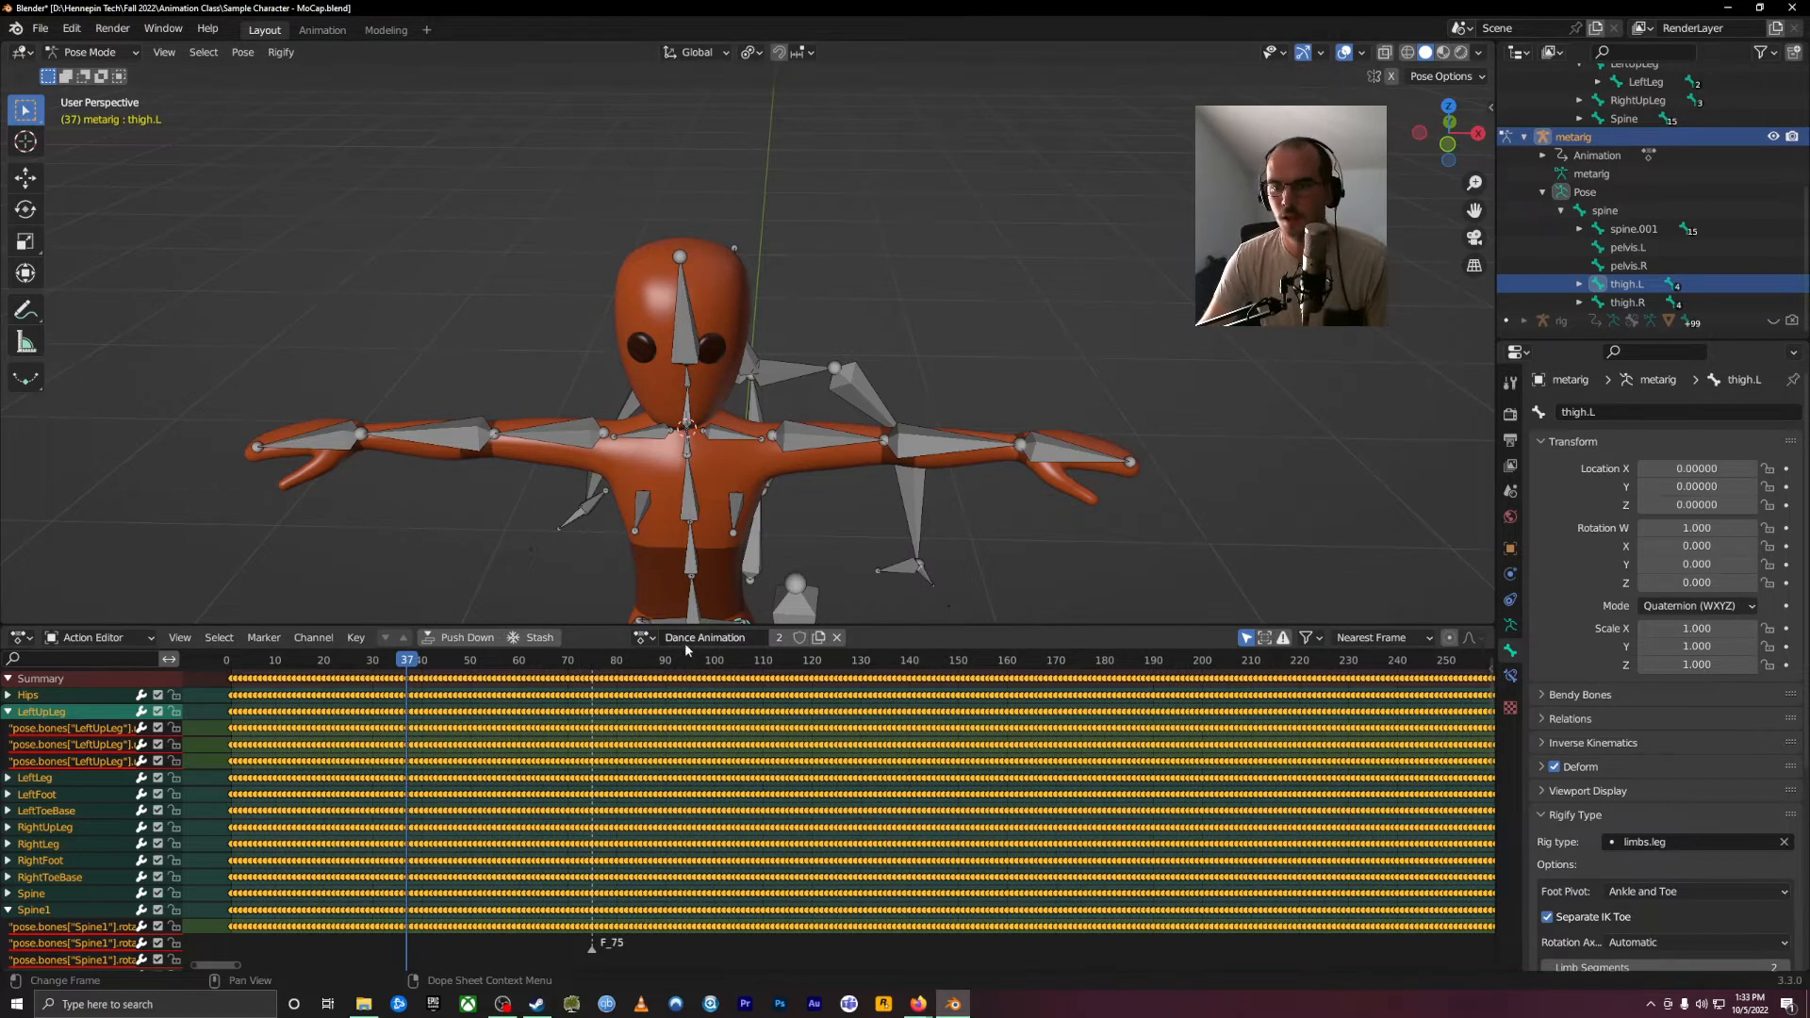
click(647, 727)
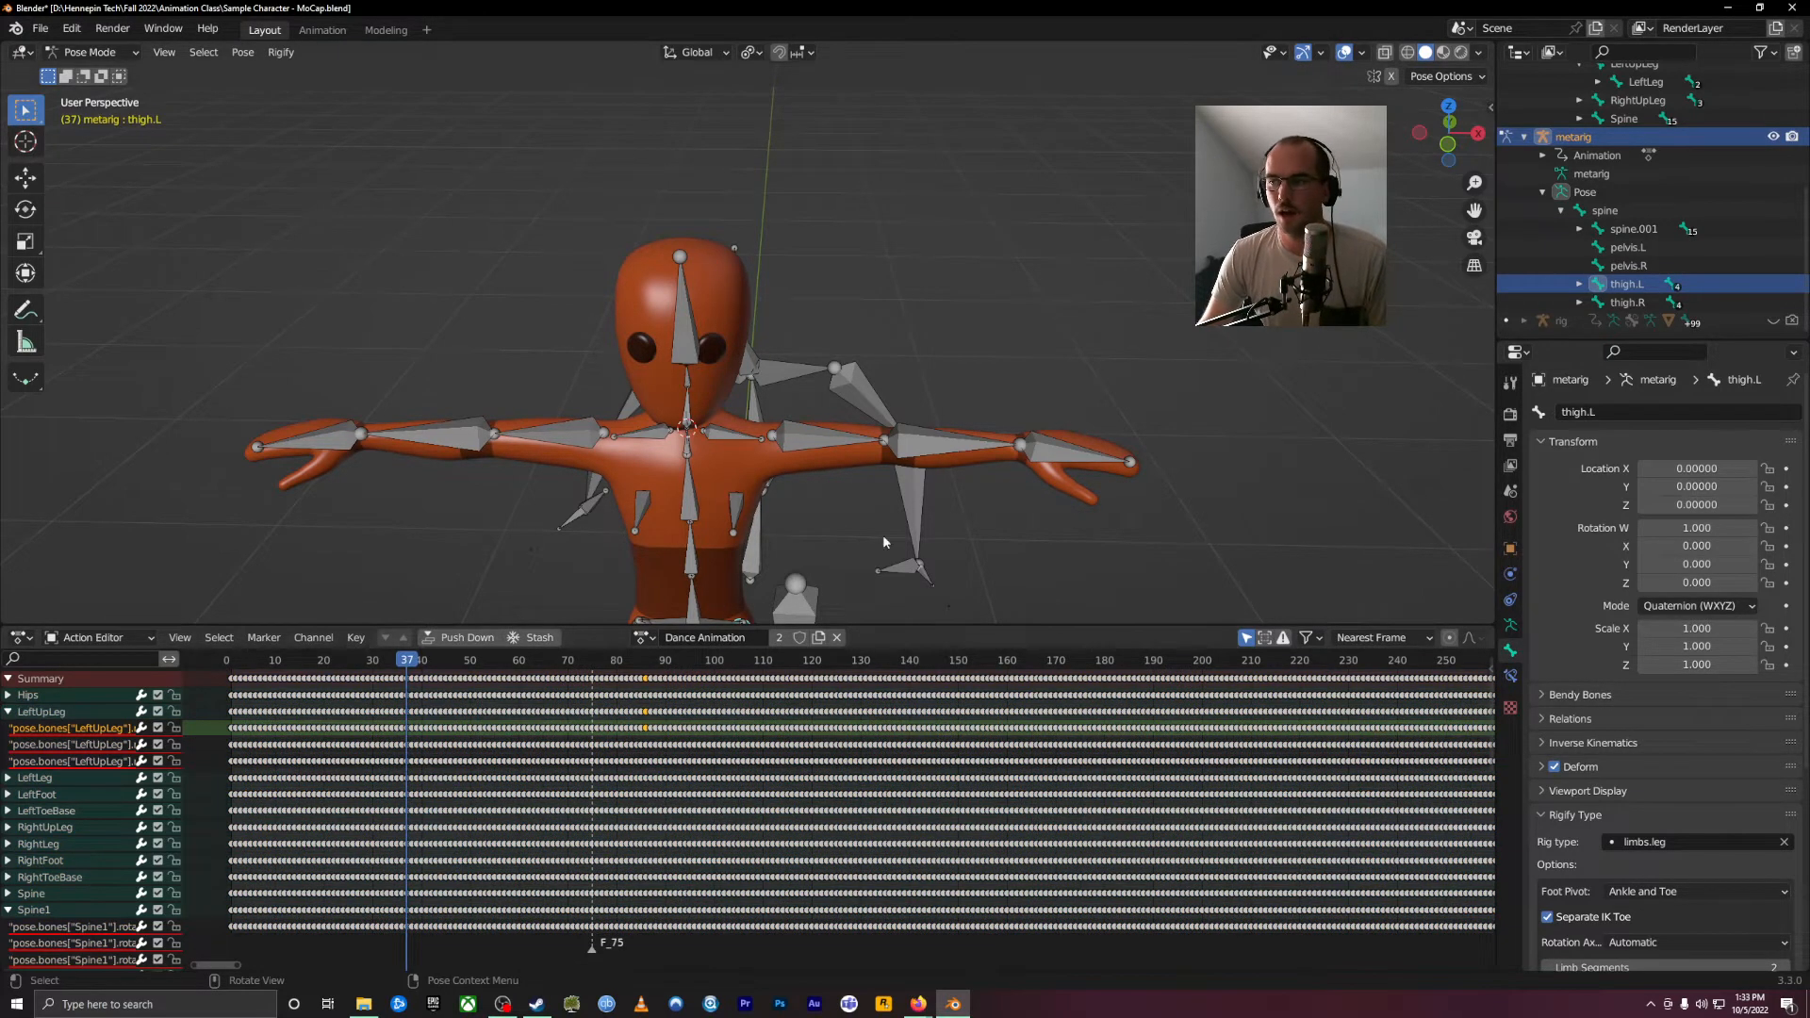
Step: Return to Object Mode with the metarig selected and unlink the Dance Animation action from it
click(91, 52)
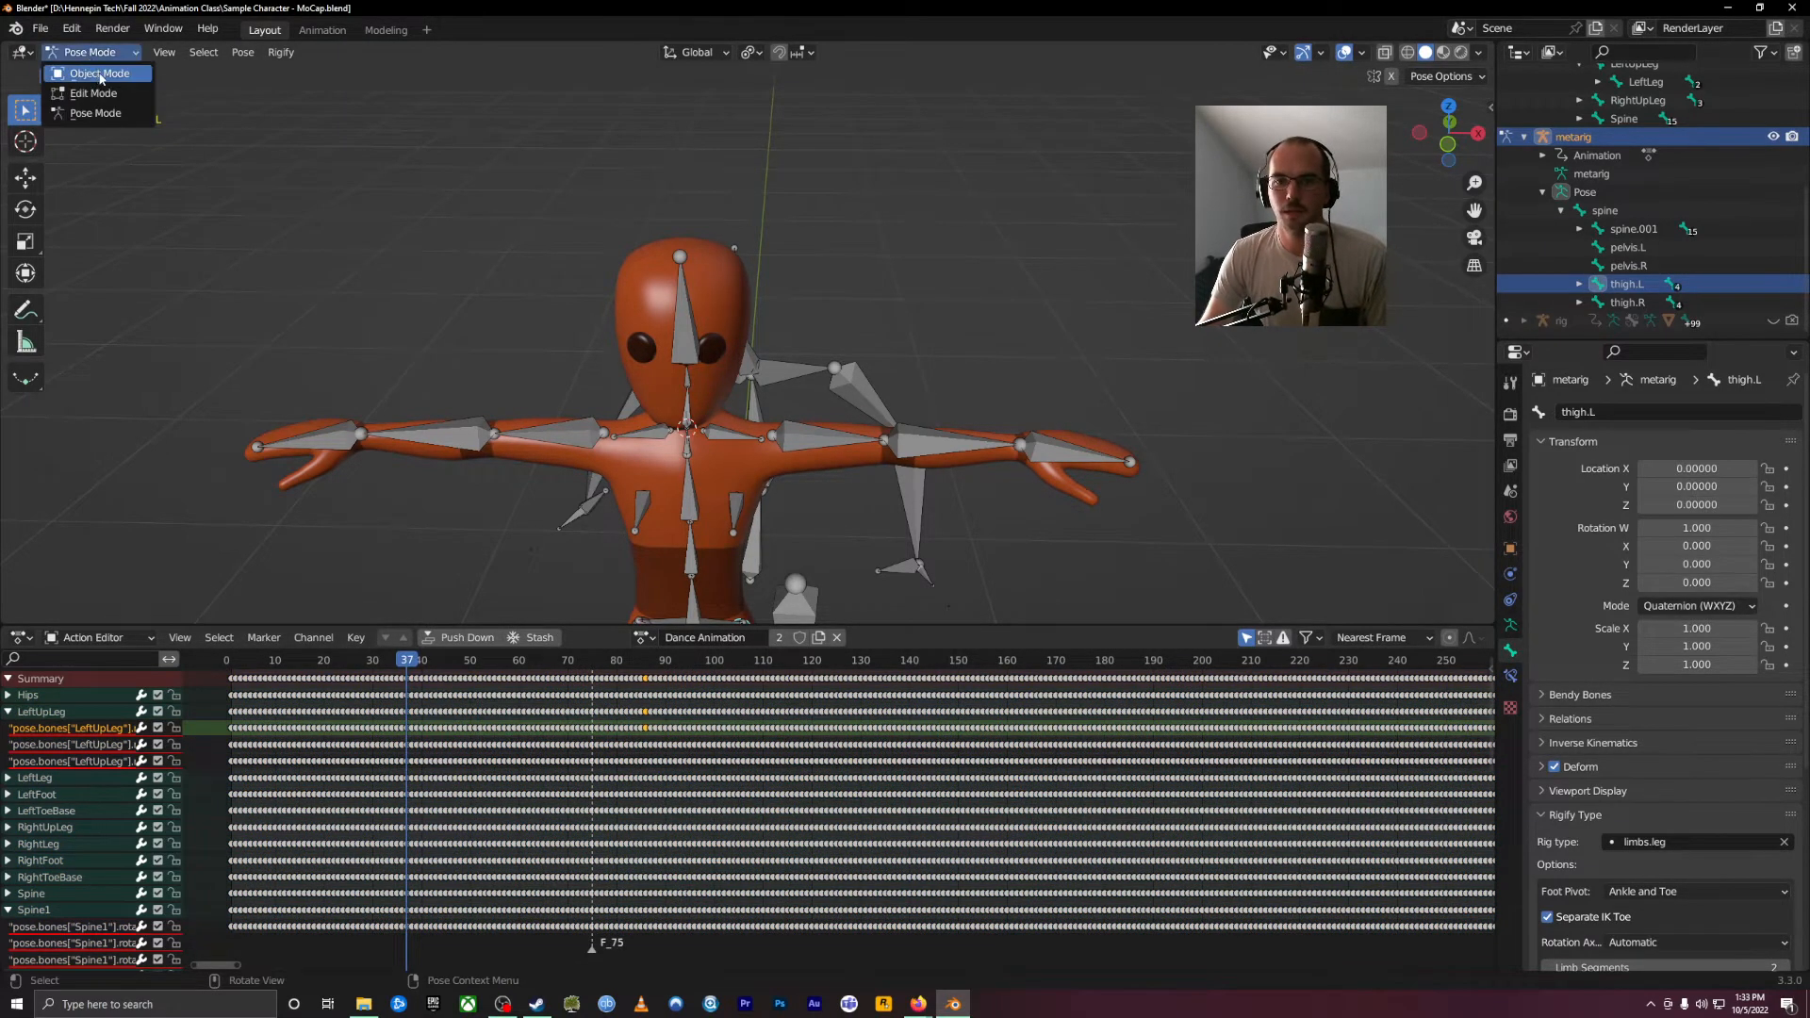
click(97, 73)
click(1310, 411)
click(927, 441)
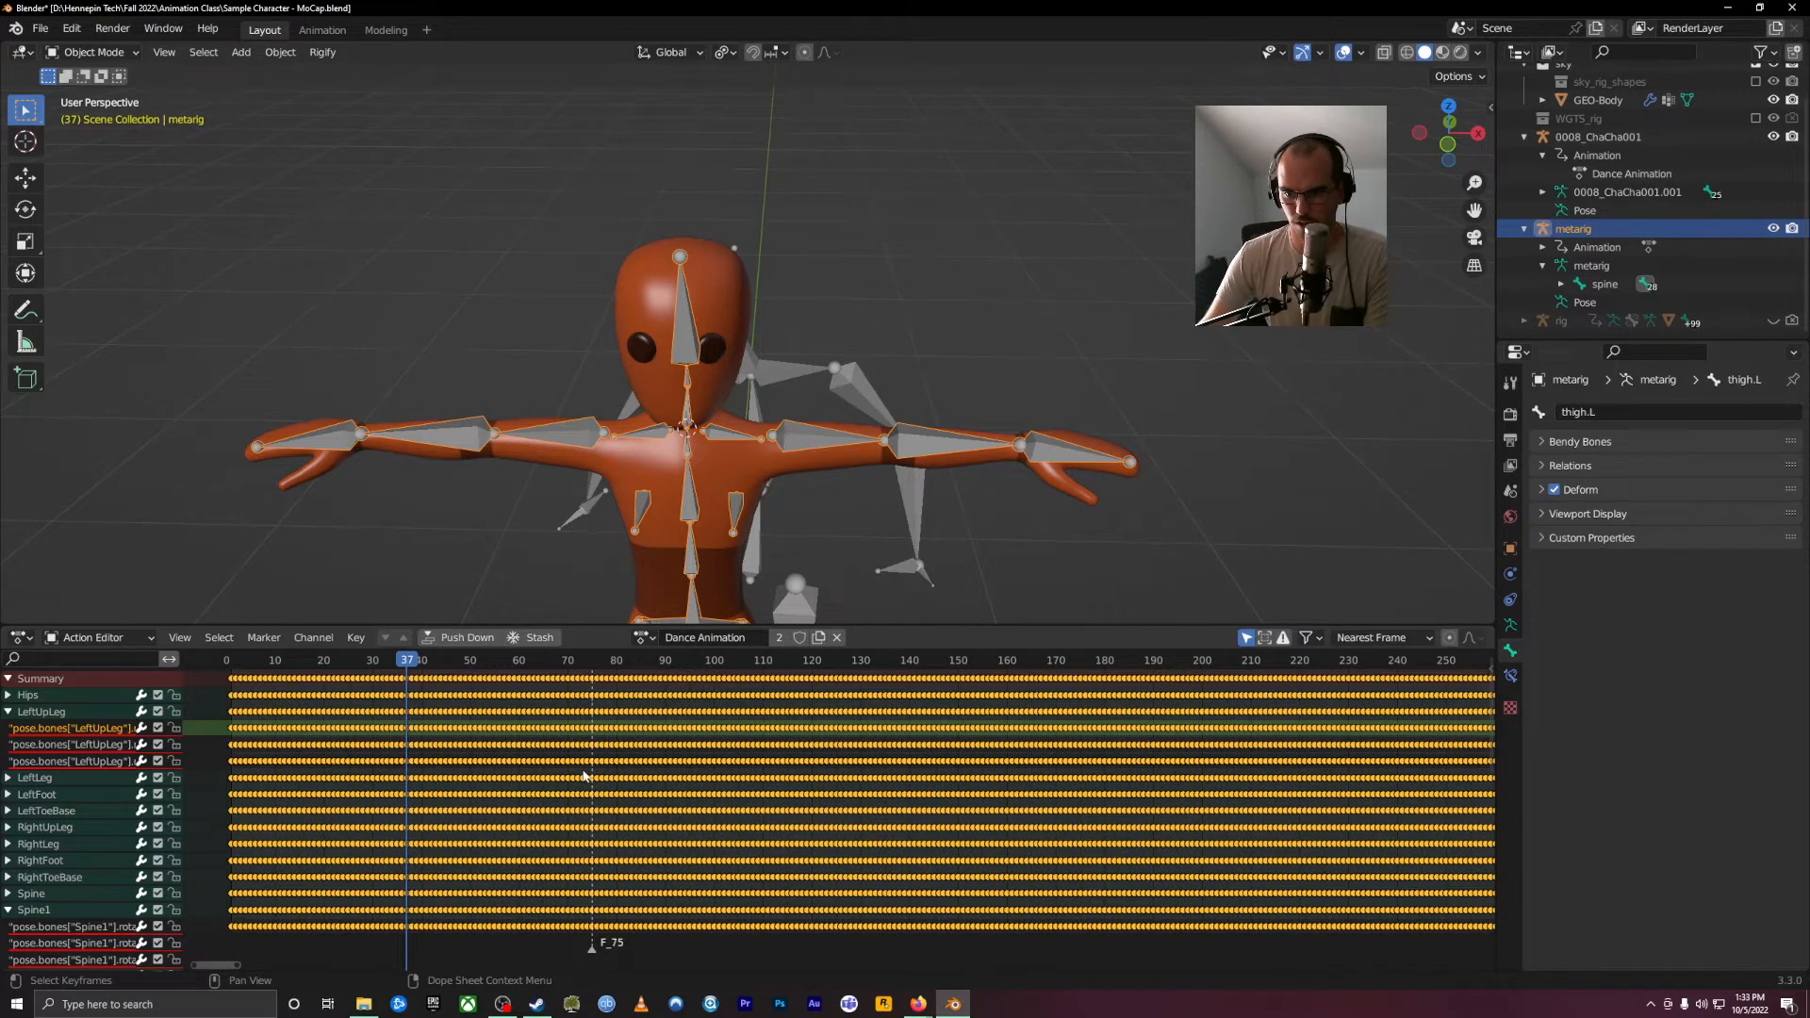
click(835, 637)
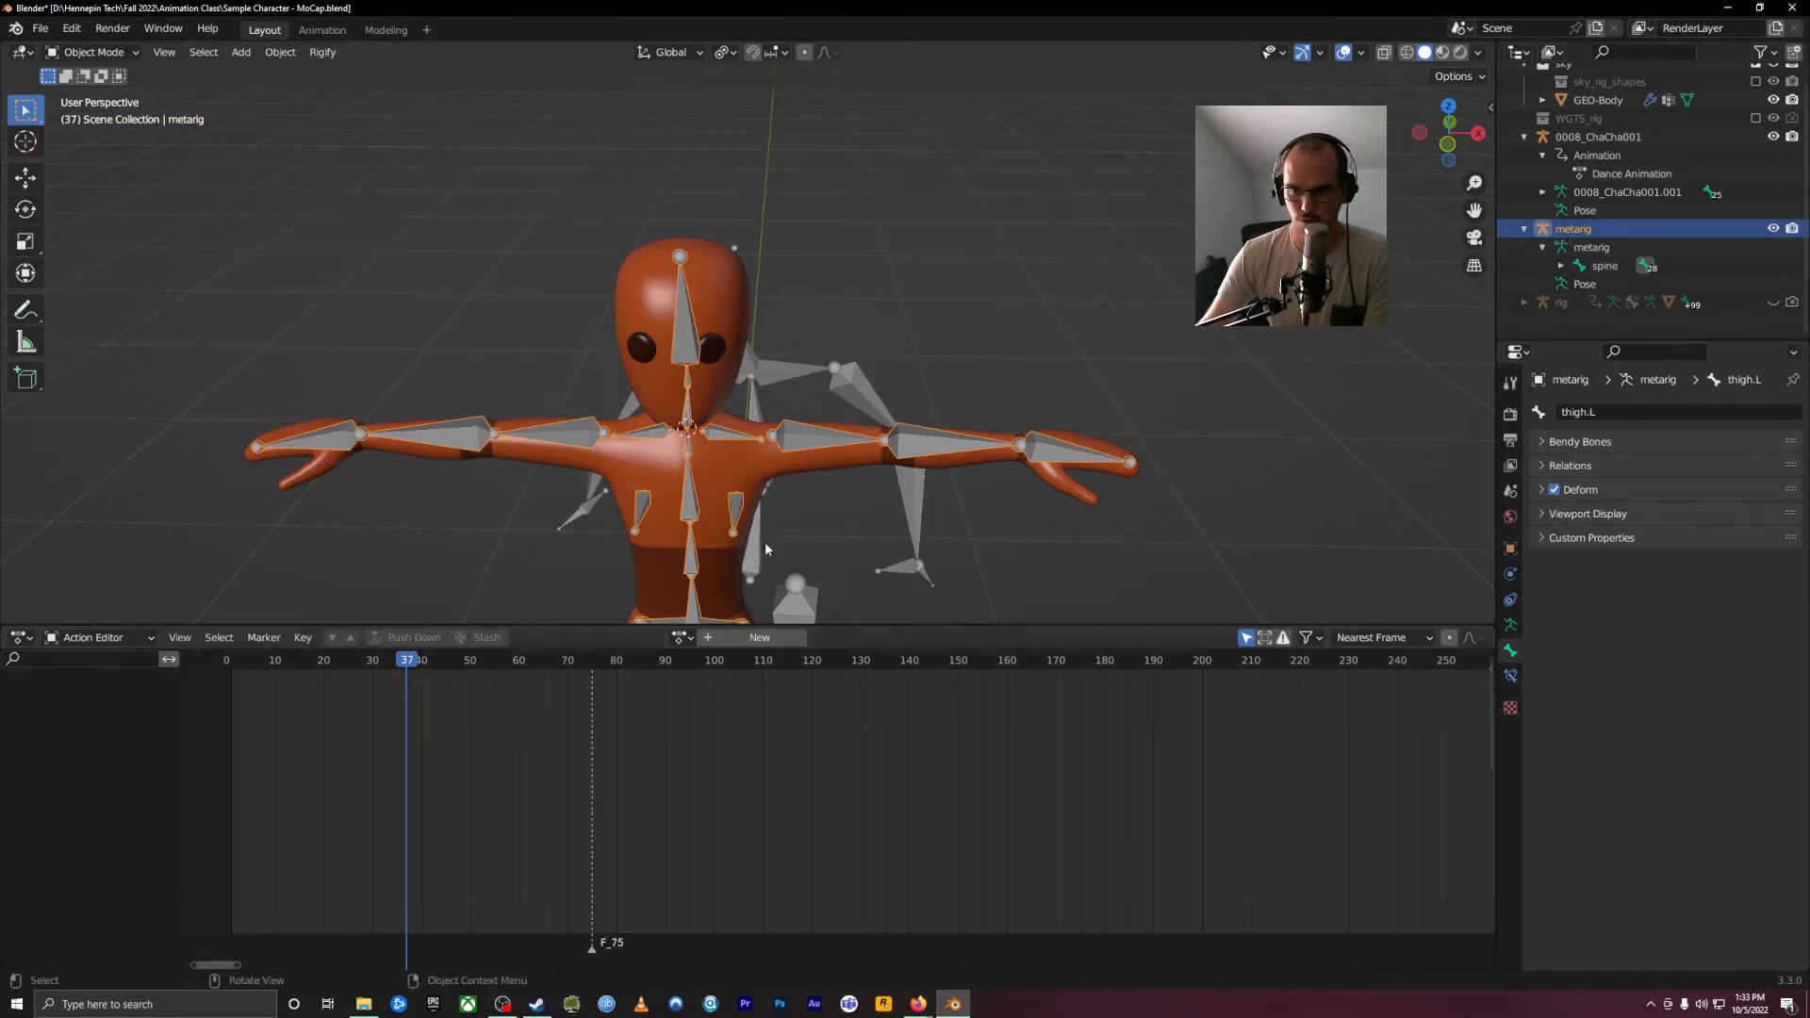
Step: Scrub the timeline to frame 31 and collapse the metarig and ChaCha armature hierarchies in the scene list
scroll(659, 473, down, 3)
middle_drag(999, 452, 745, 476)
drag(412, 664, 377, 699)
click(1524, 247)
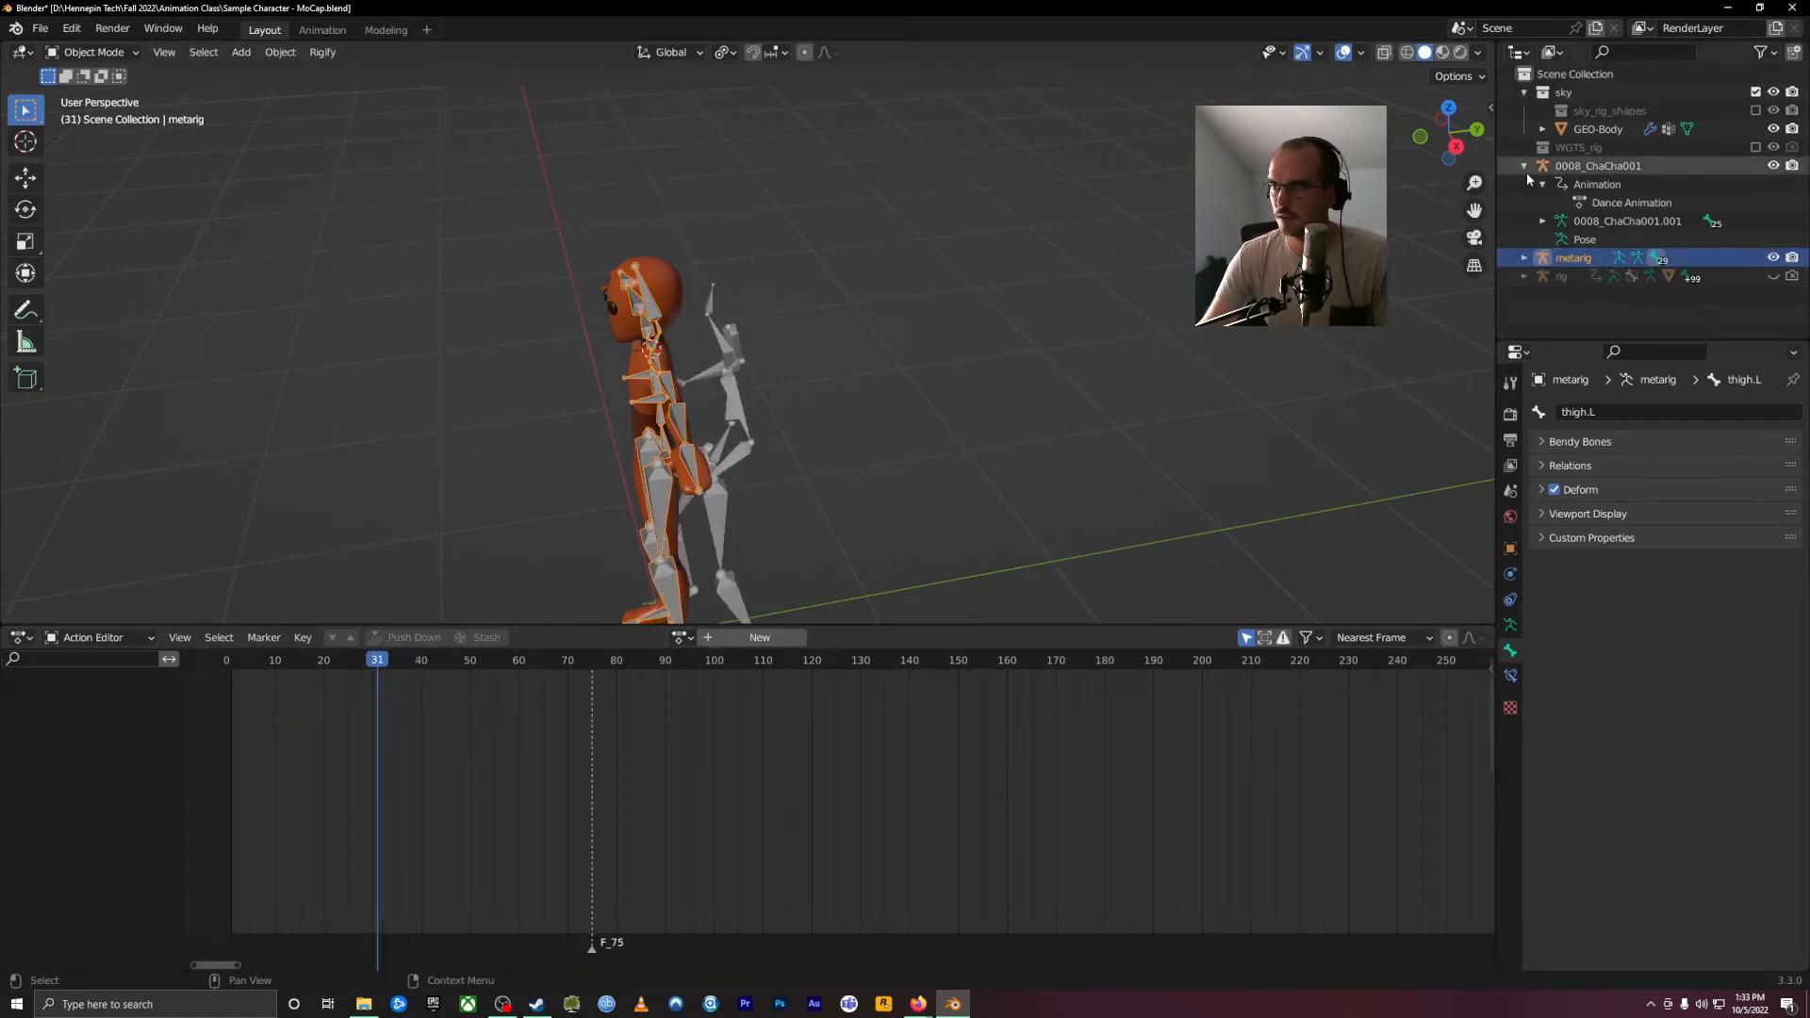
click(1525, 168)
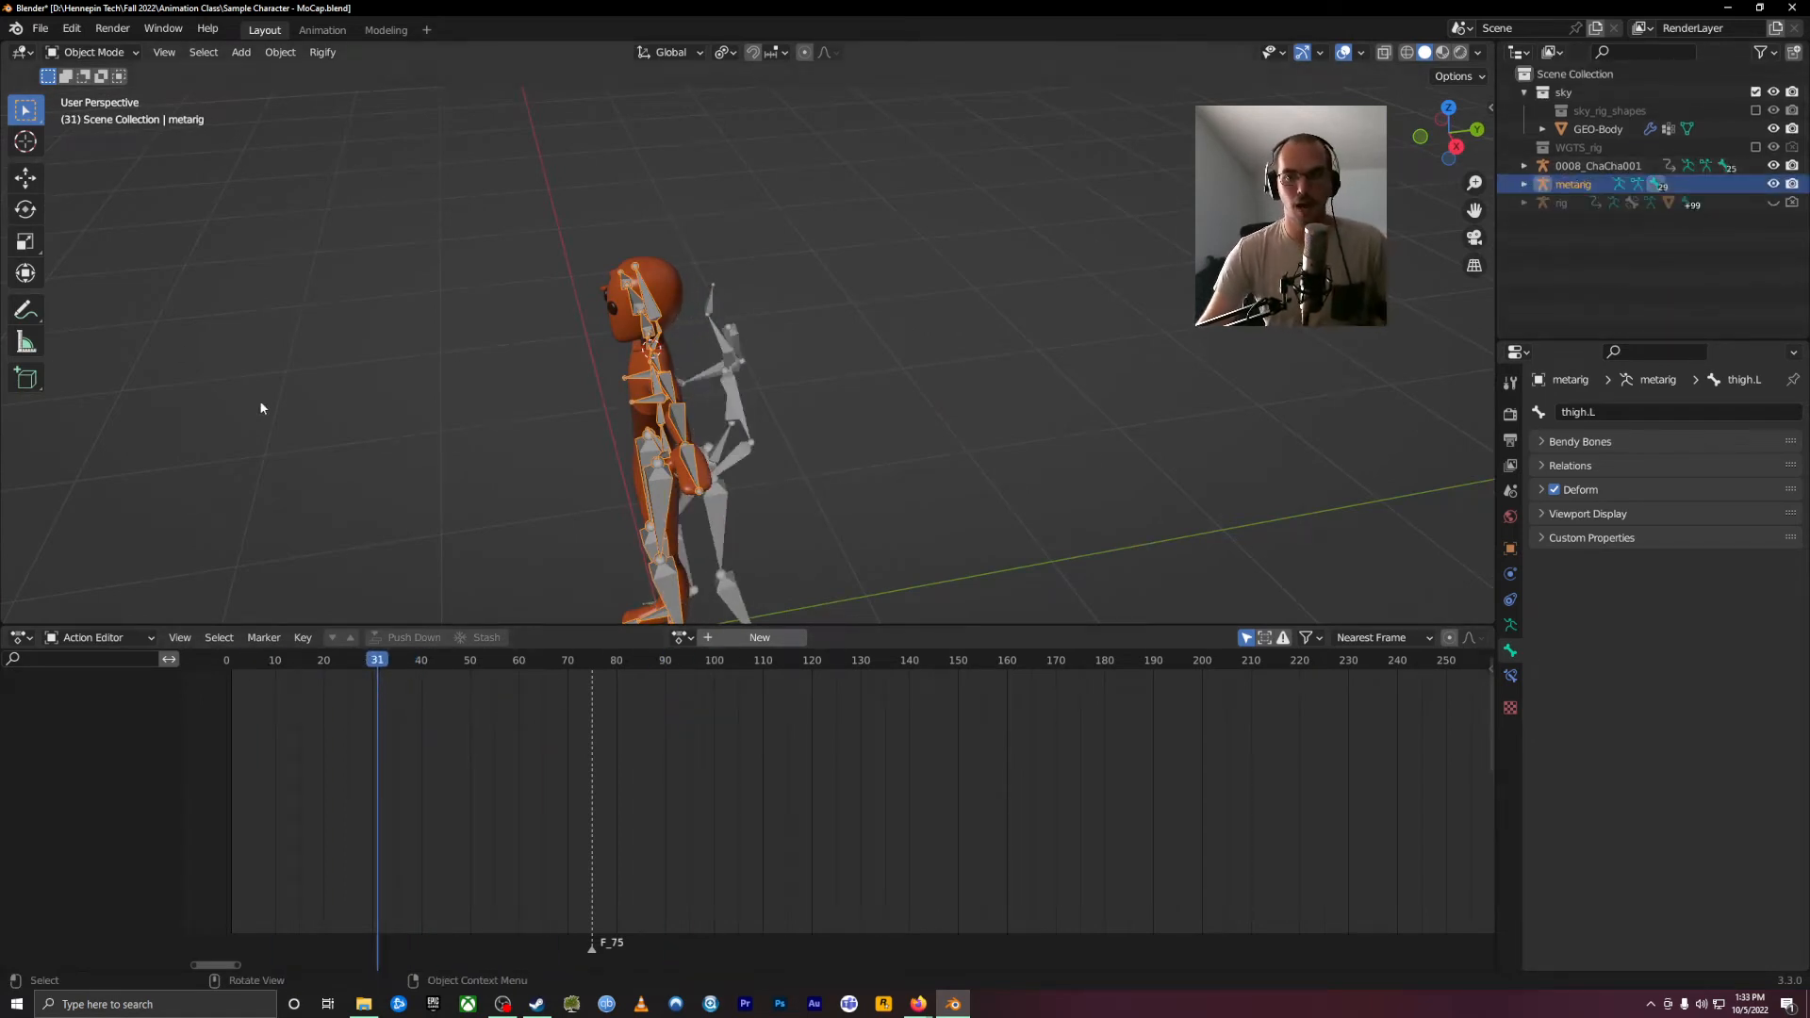
Step: Select the ChaCha armature, view it beside the character from the front, and switch the selection to the metarig
click(723, 400)
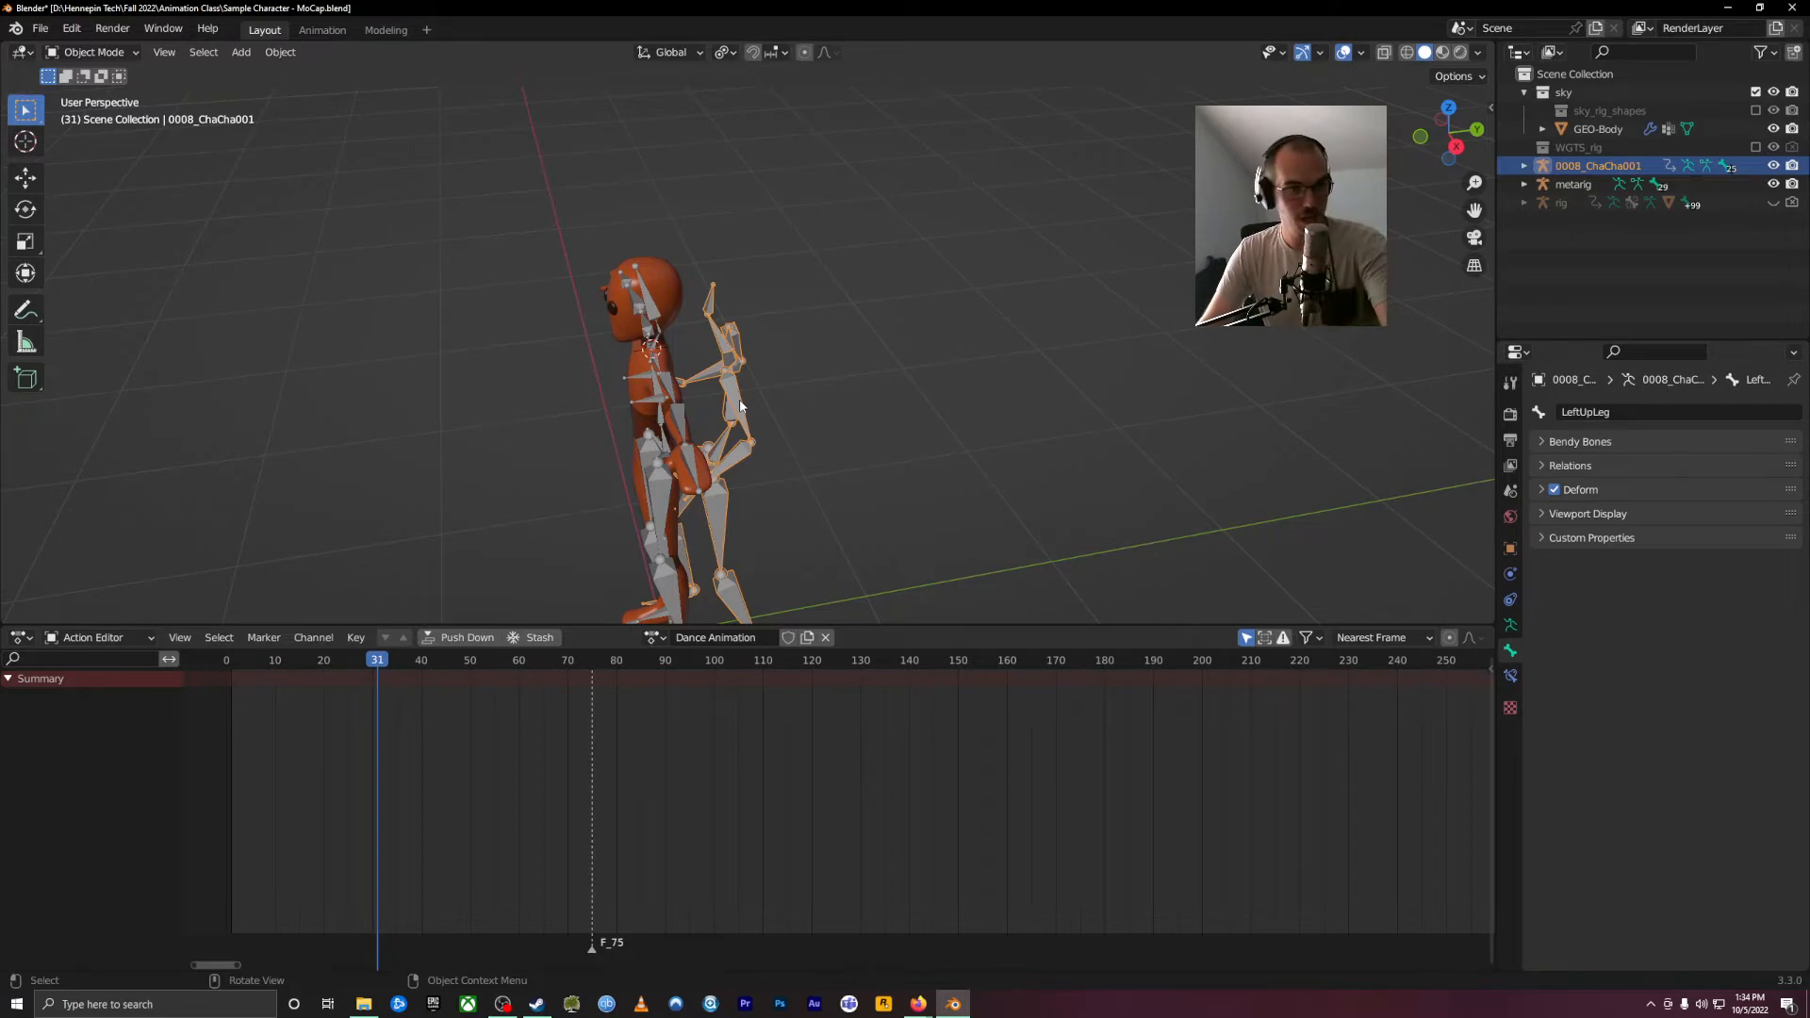
middle_drag(592, 411, 689, 389)
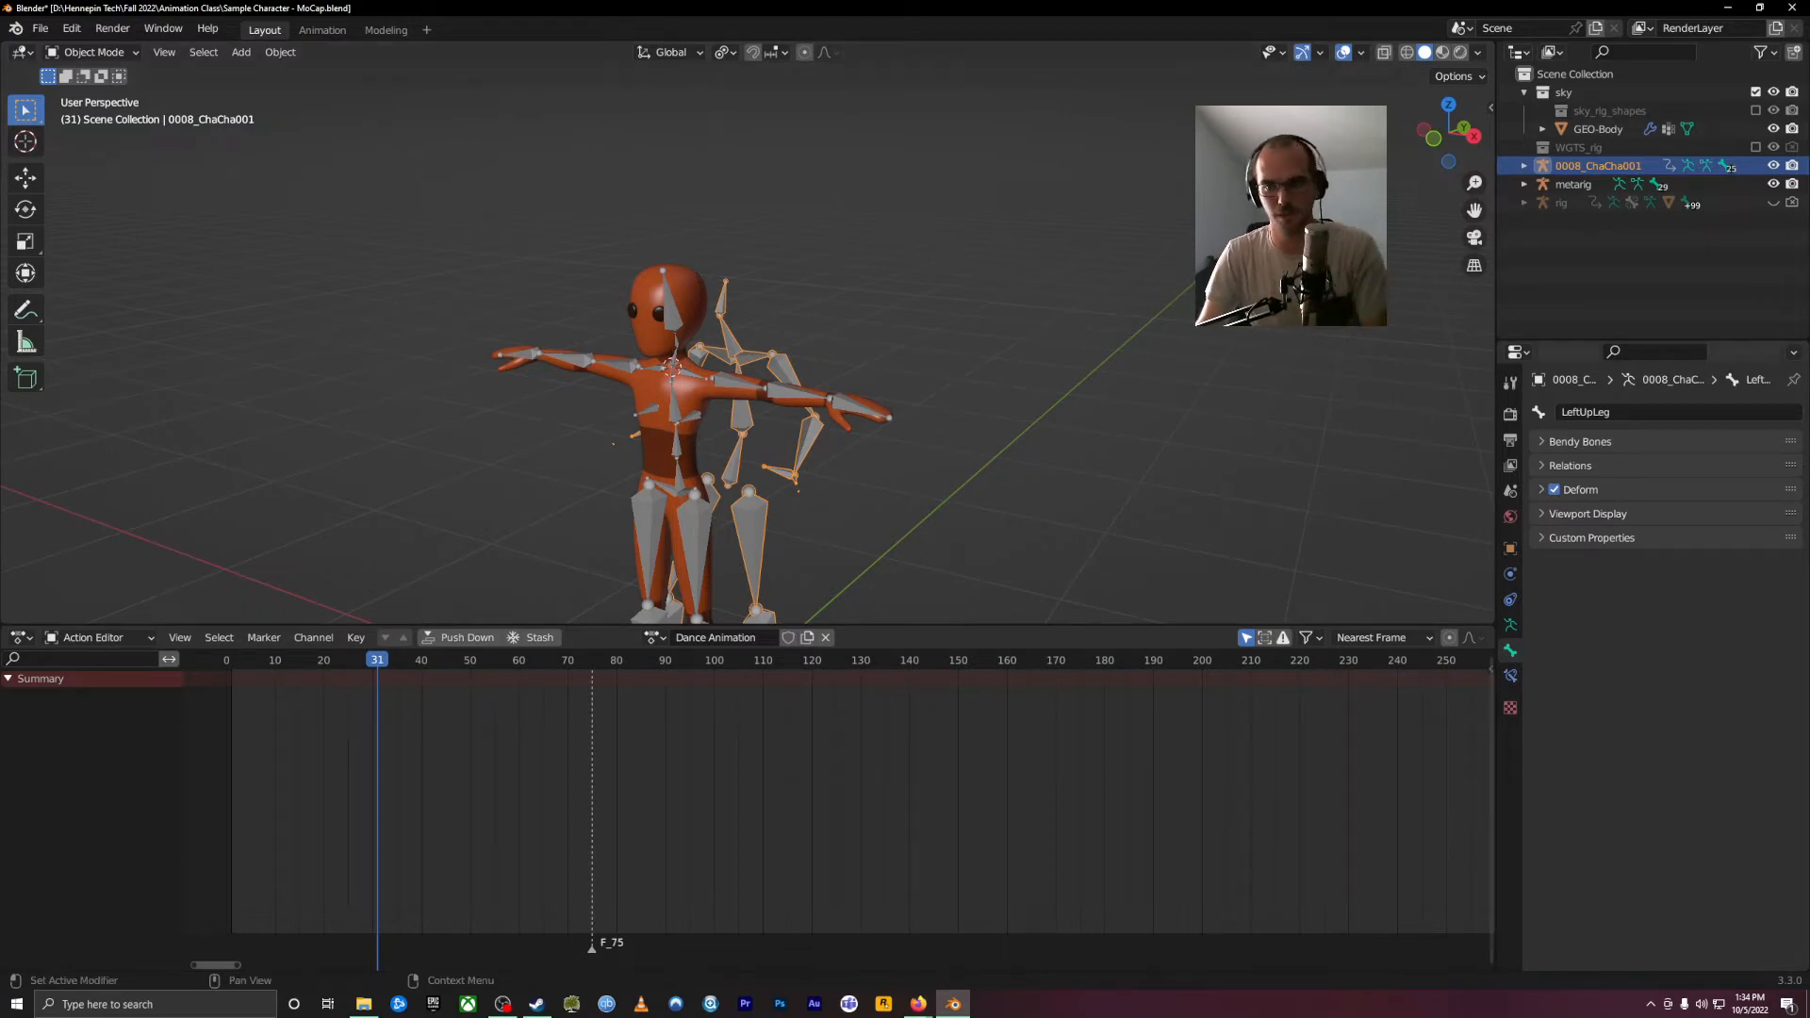
click(1572, 184)
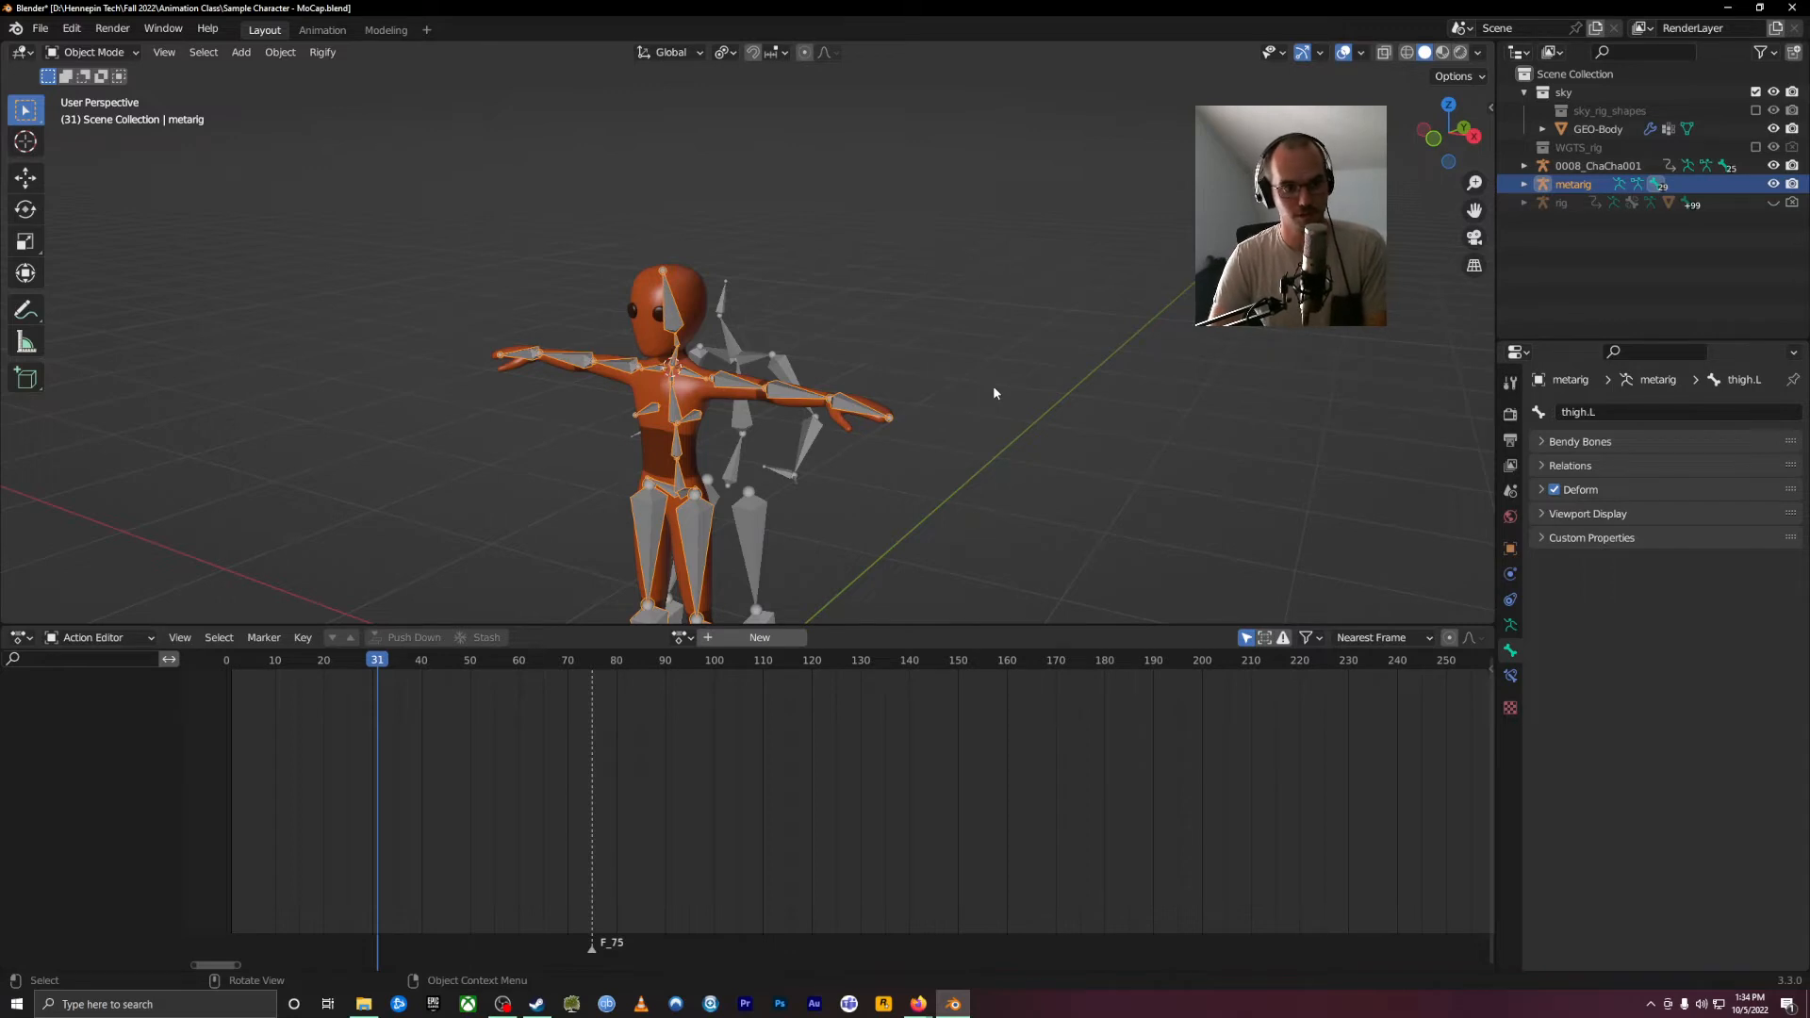
Step: Launch Key-n-Stroke from the Windows search and return to Blender
click(135, 1000)
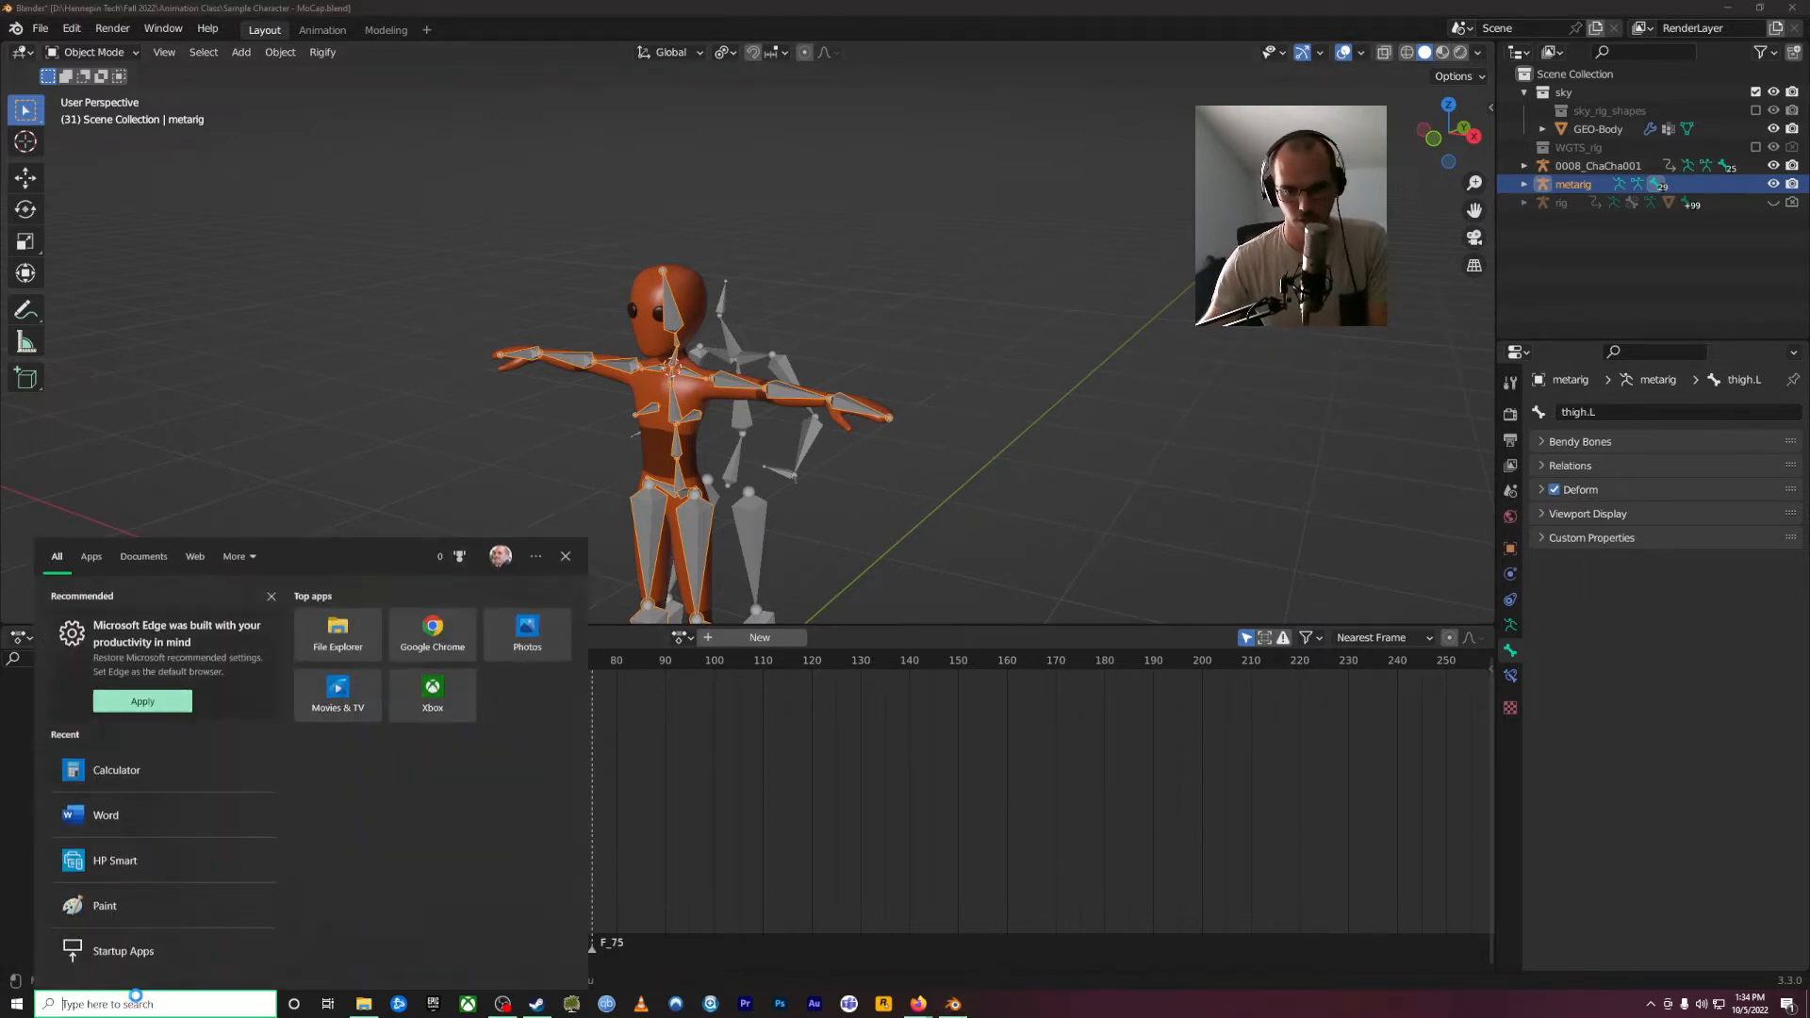
text(keyn)
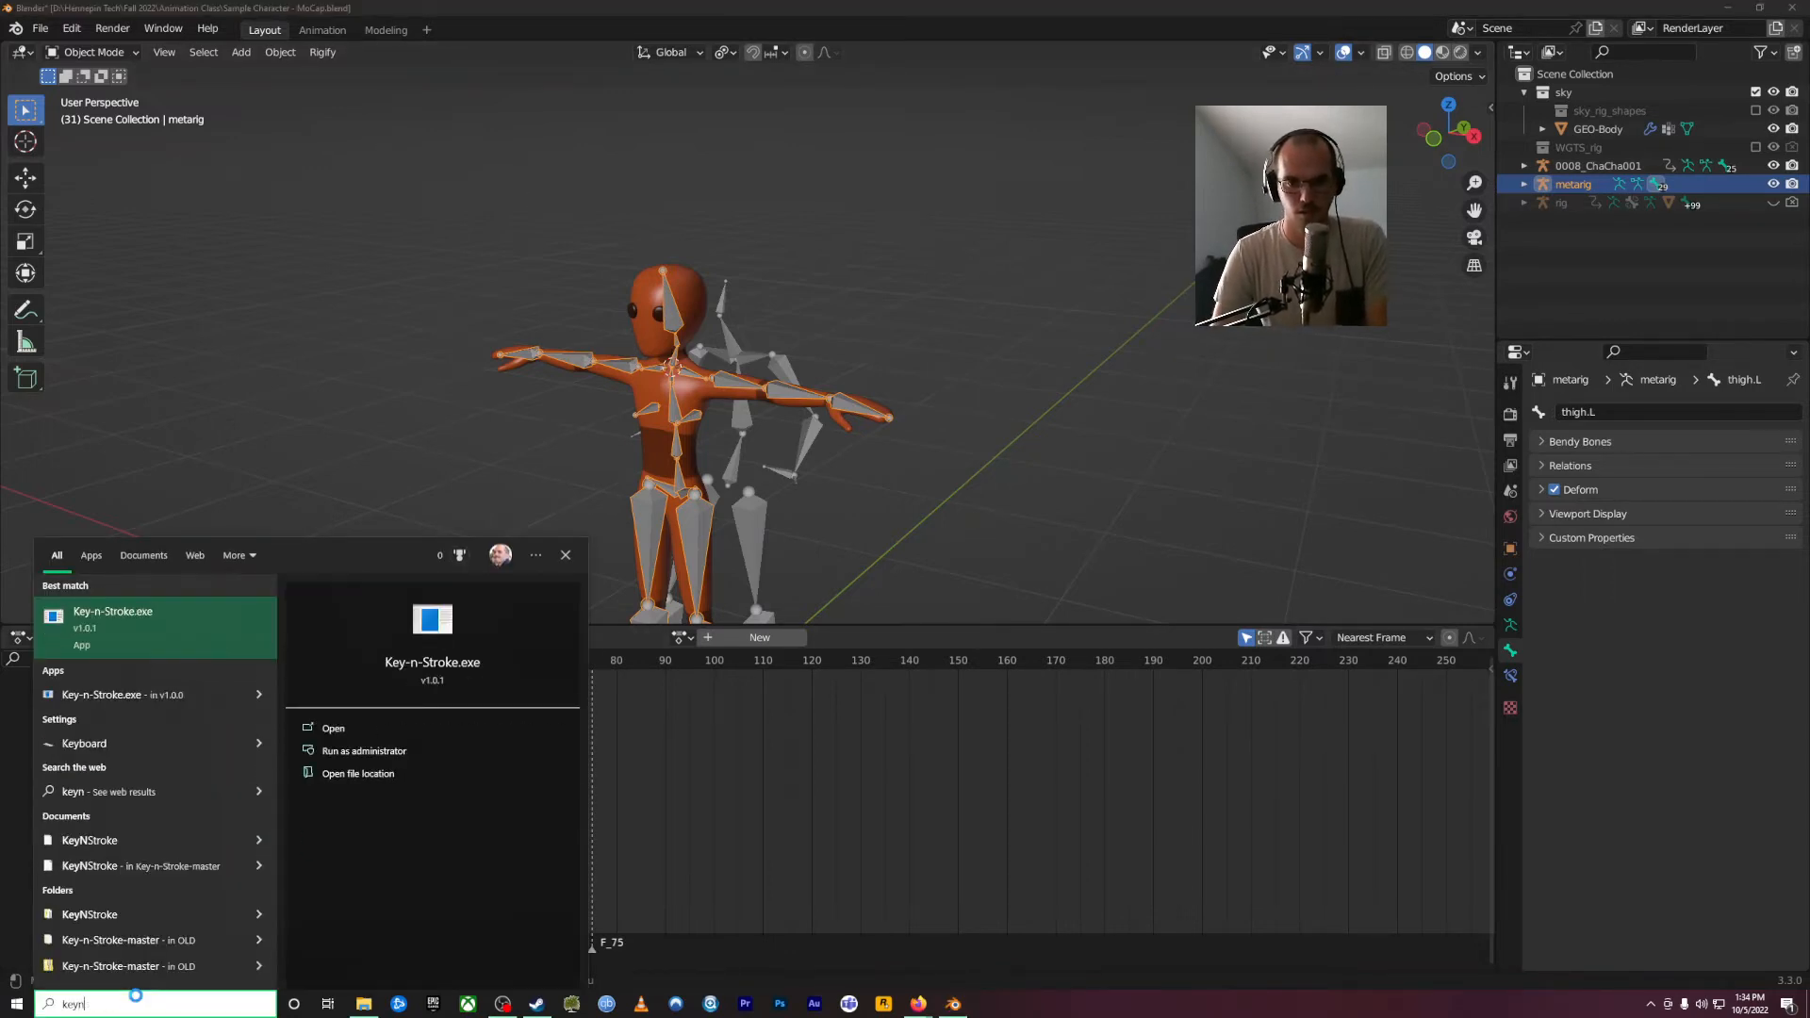
key(Return)
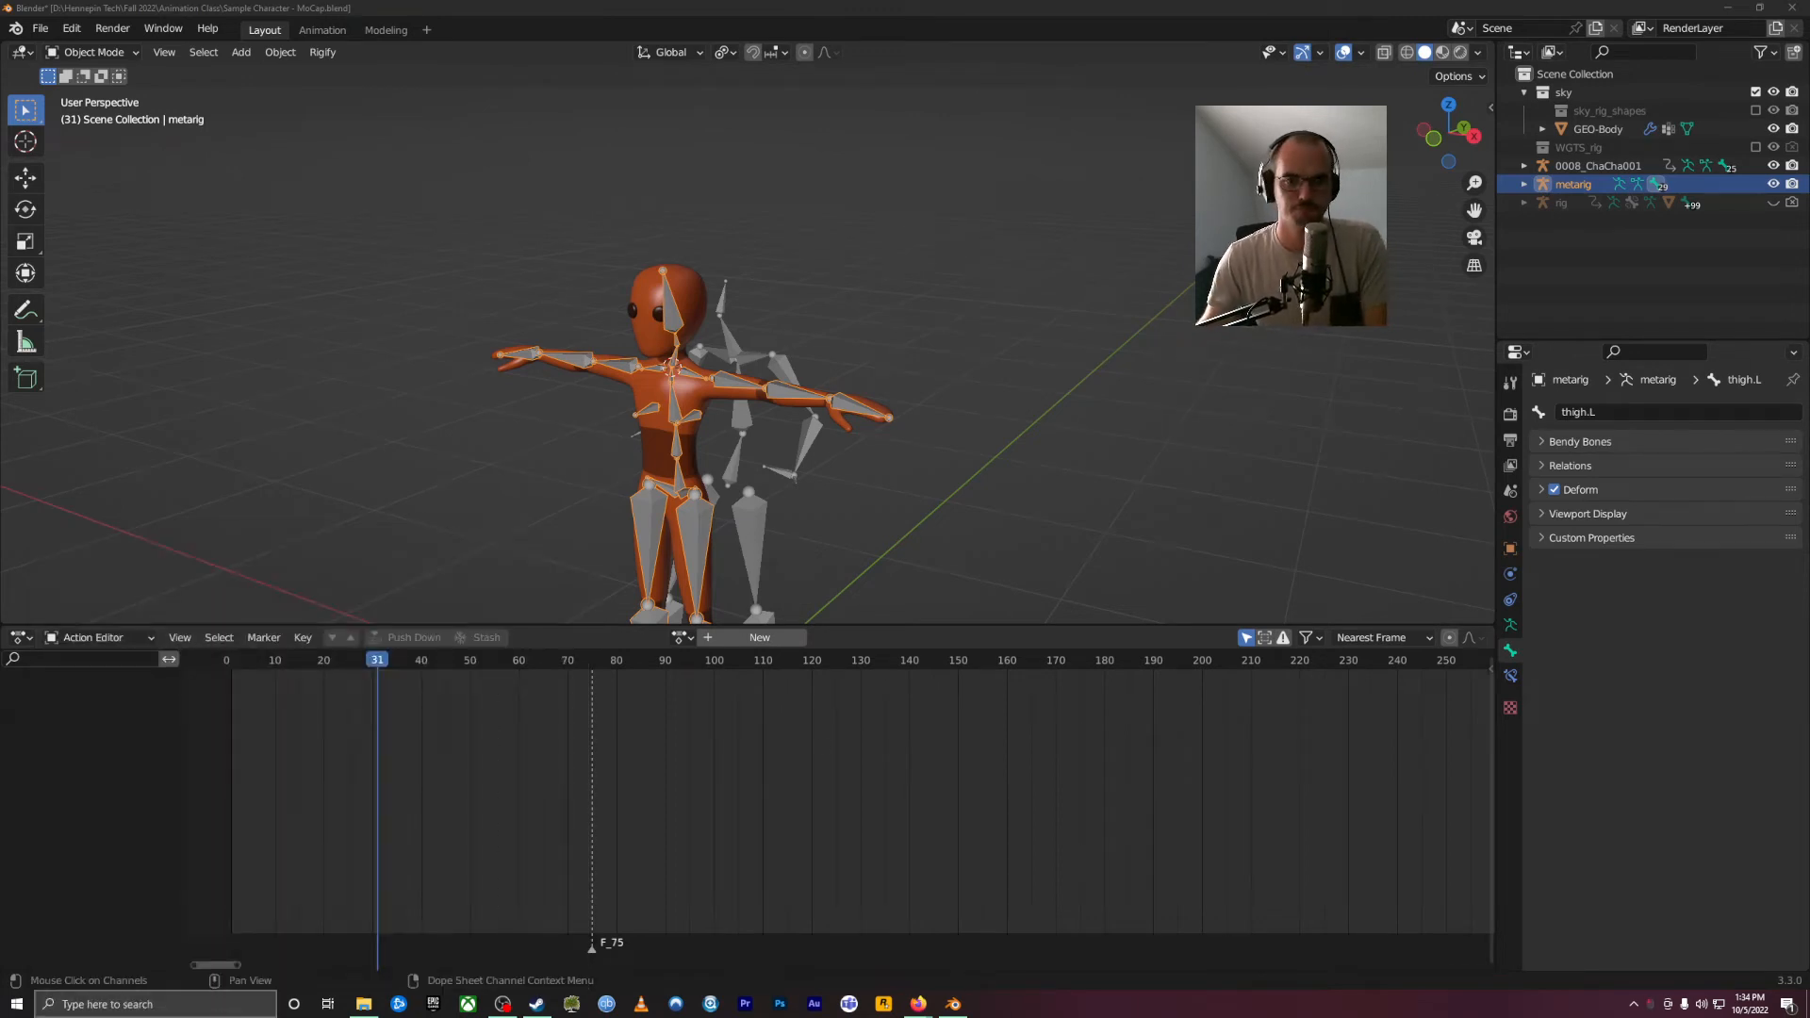
click(1118, 625)
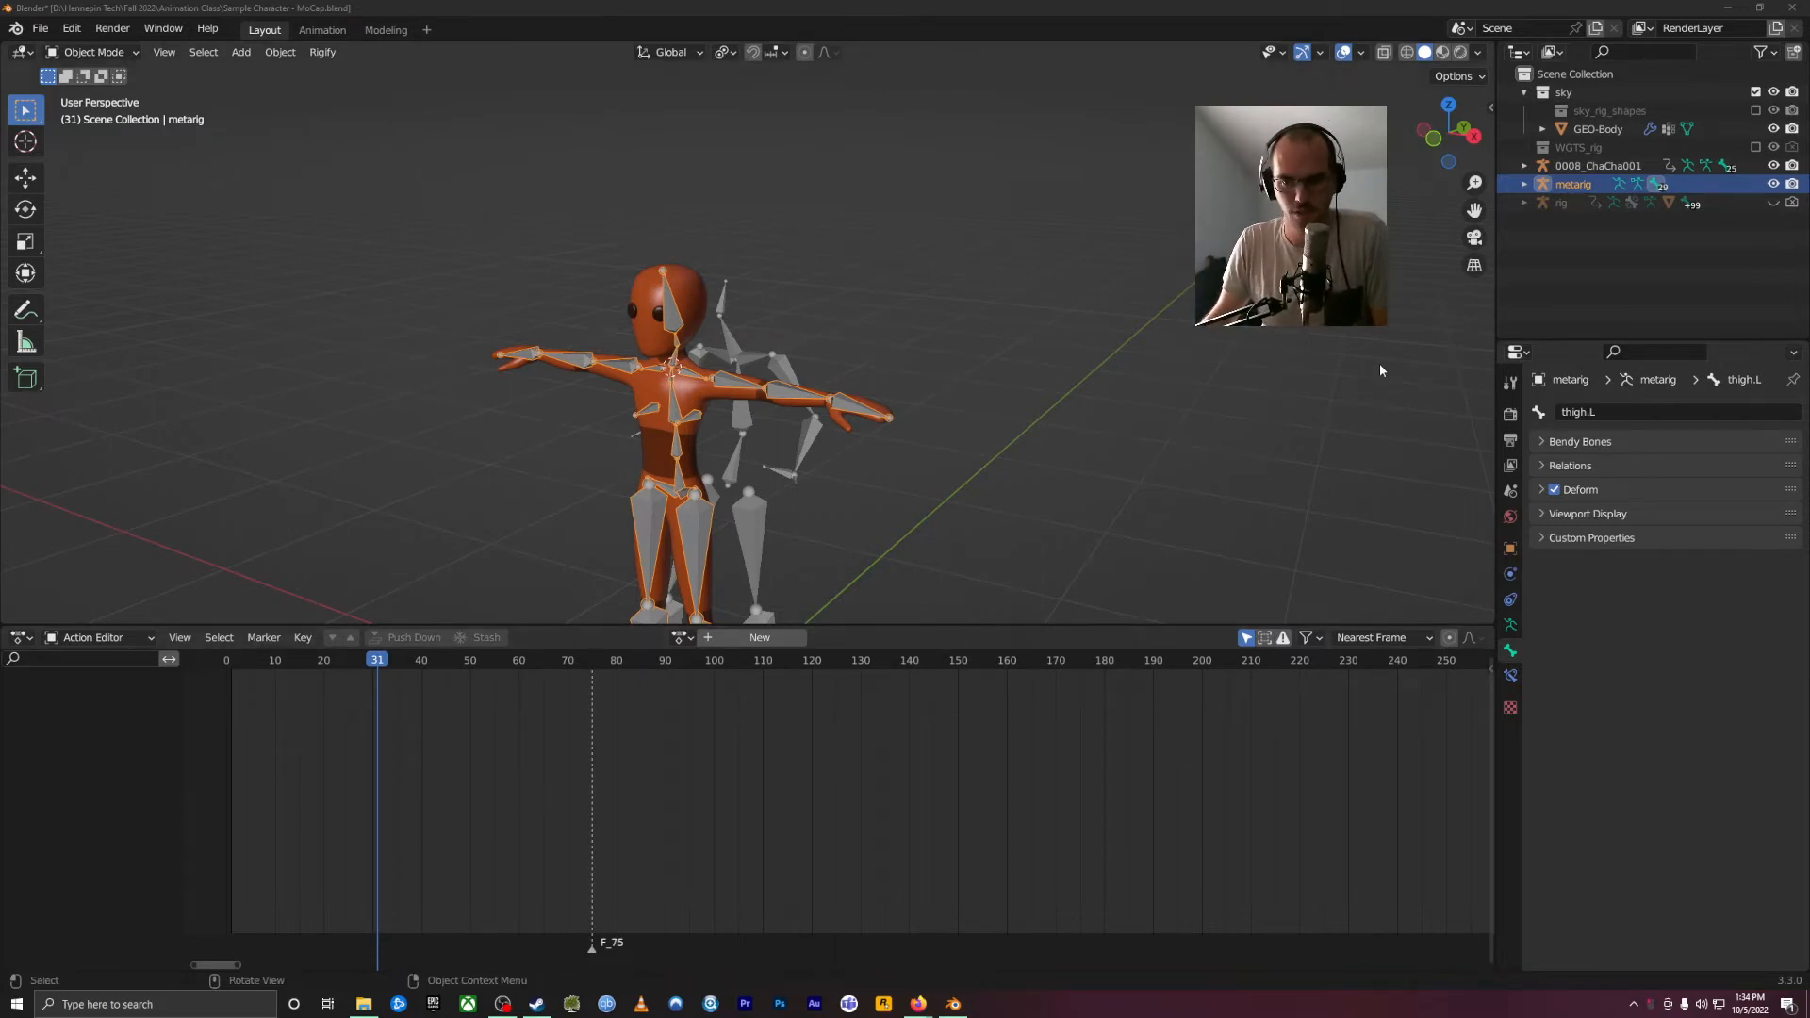
Step: Clear the metarig's parent while keeping its transformation, and delete the metarig from the scene
key(alt+p)
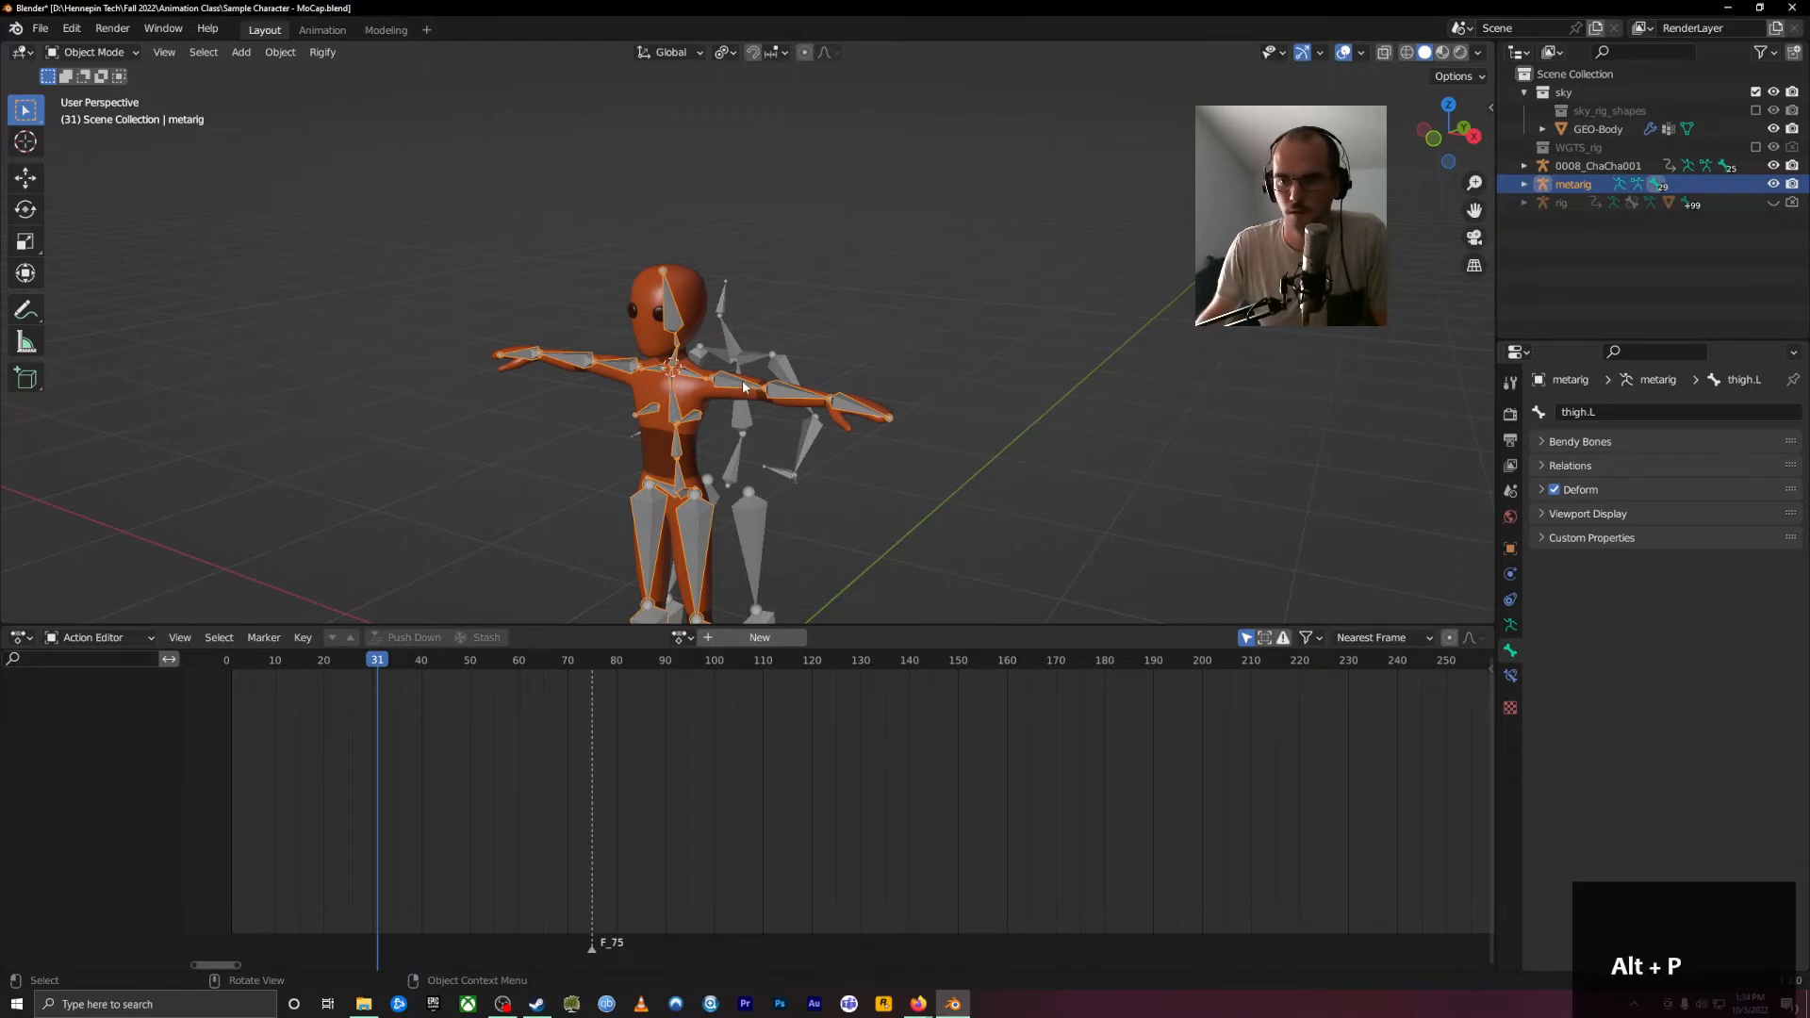
key(alt+p)
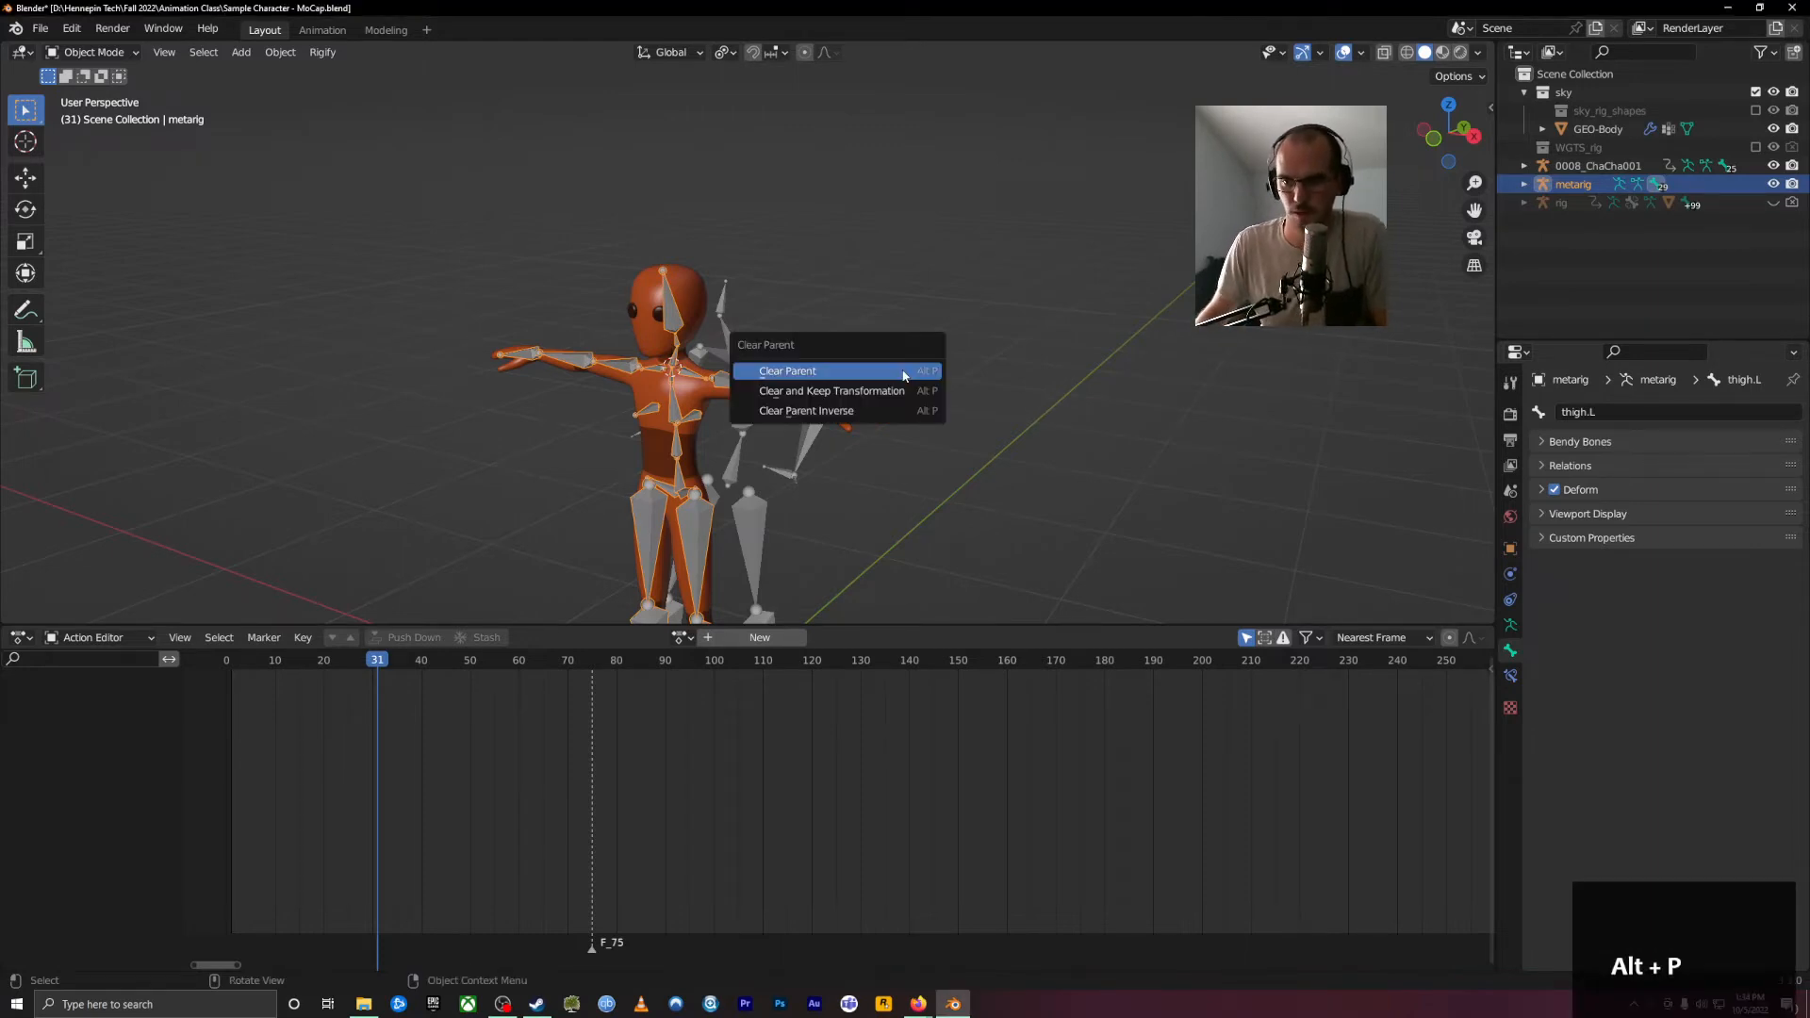
click(890, 392)
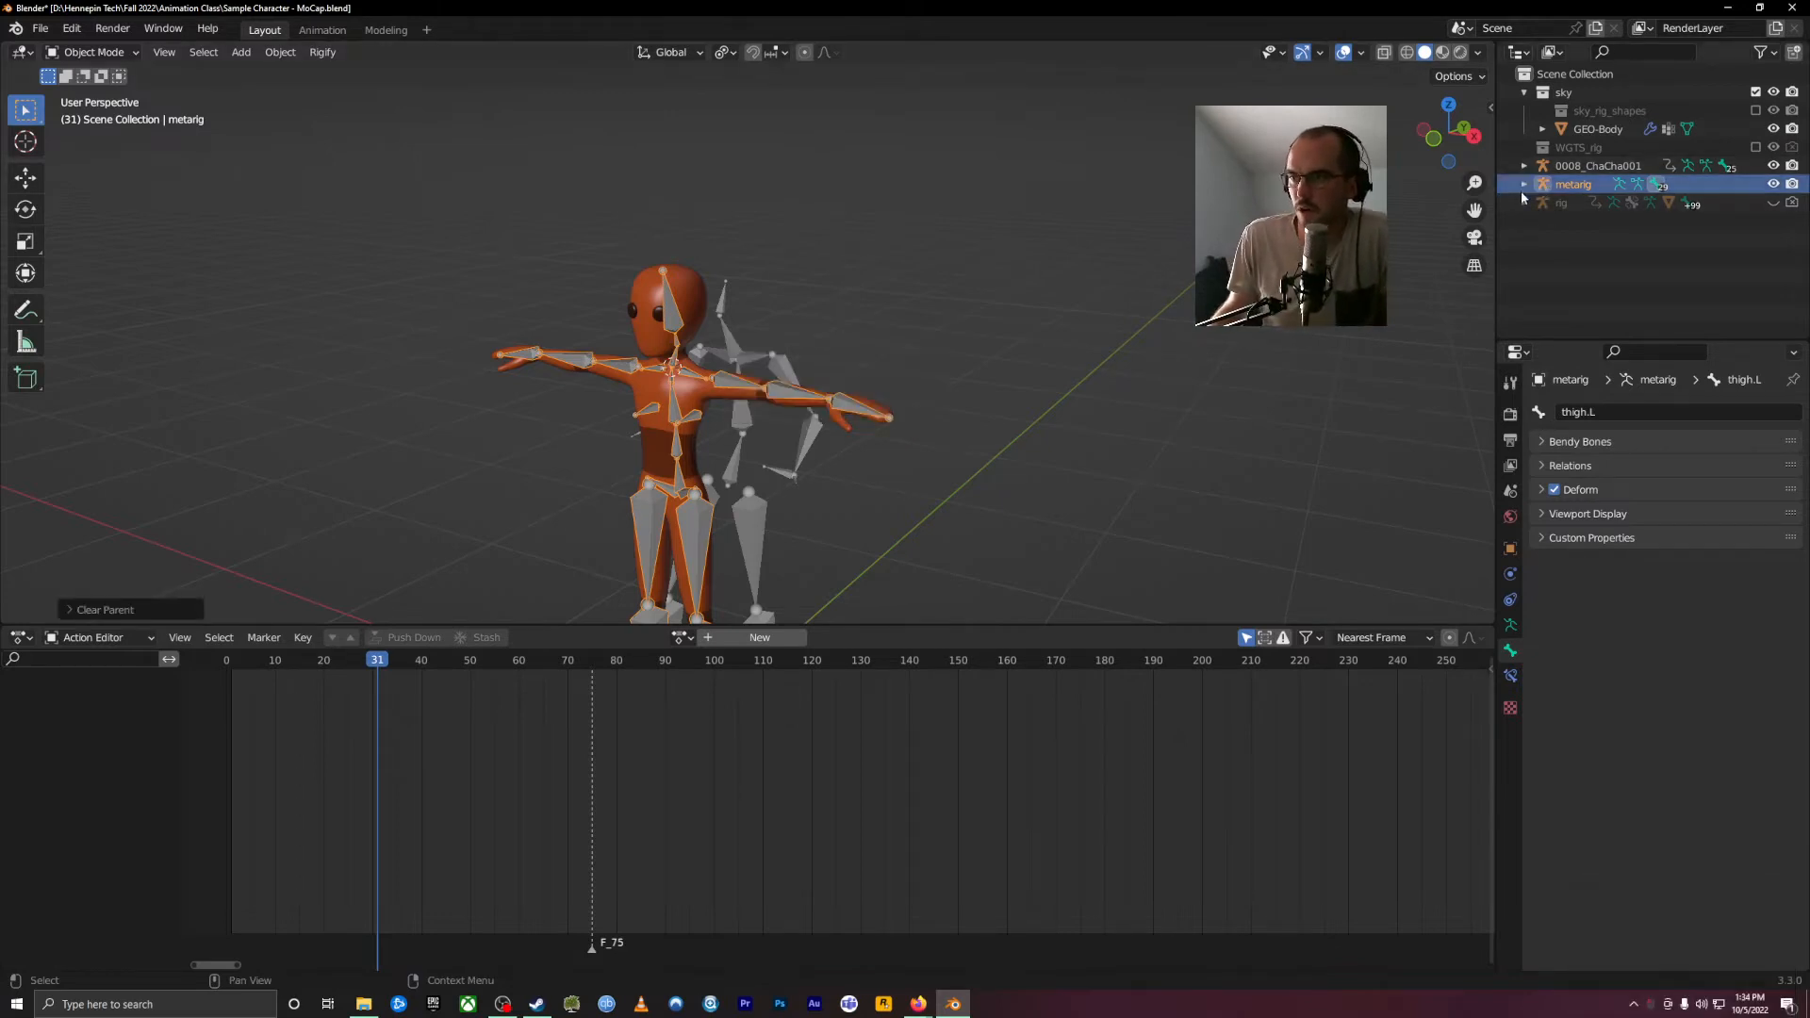
click(1594, 131)
click(1554, 185)
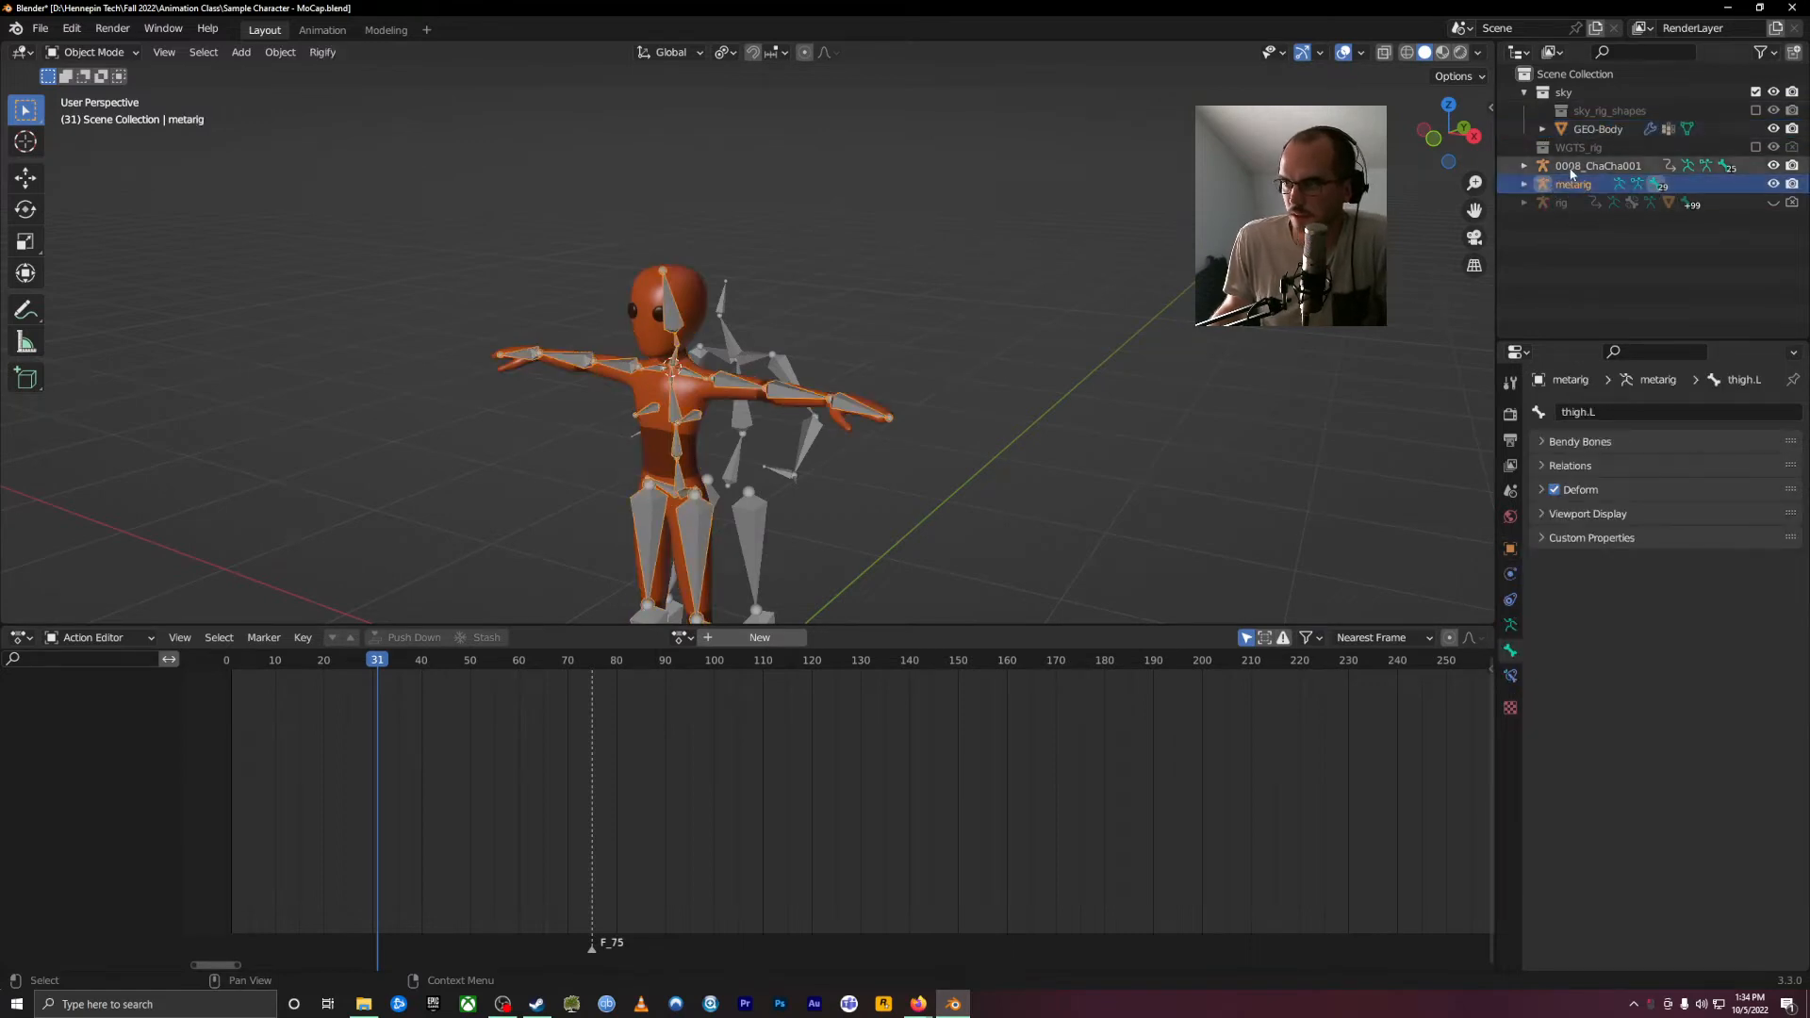
key(Delete)
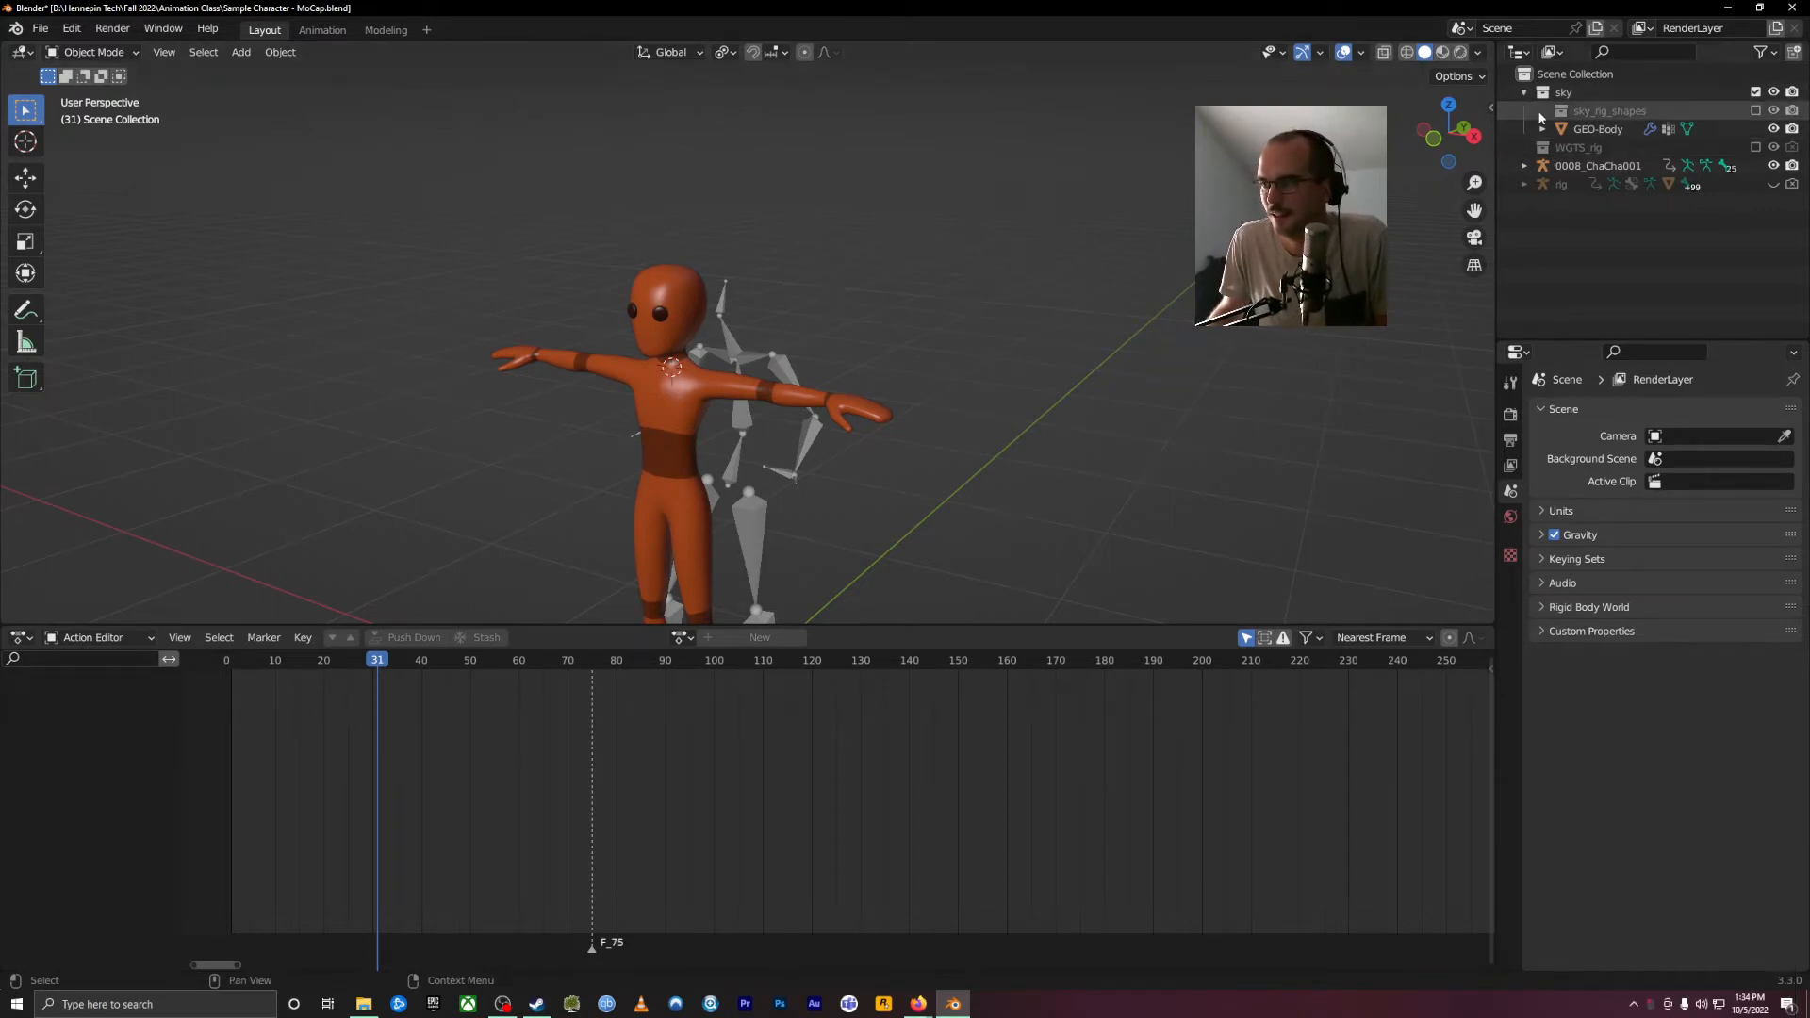
Step: Rename the 0008_ChaCha001 armature as MoCap Armature
click(1603, 165)
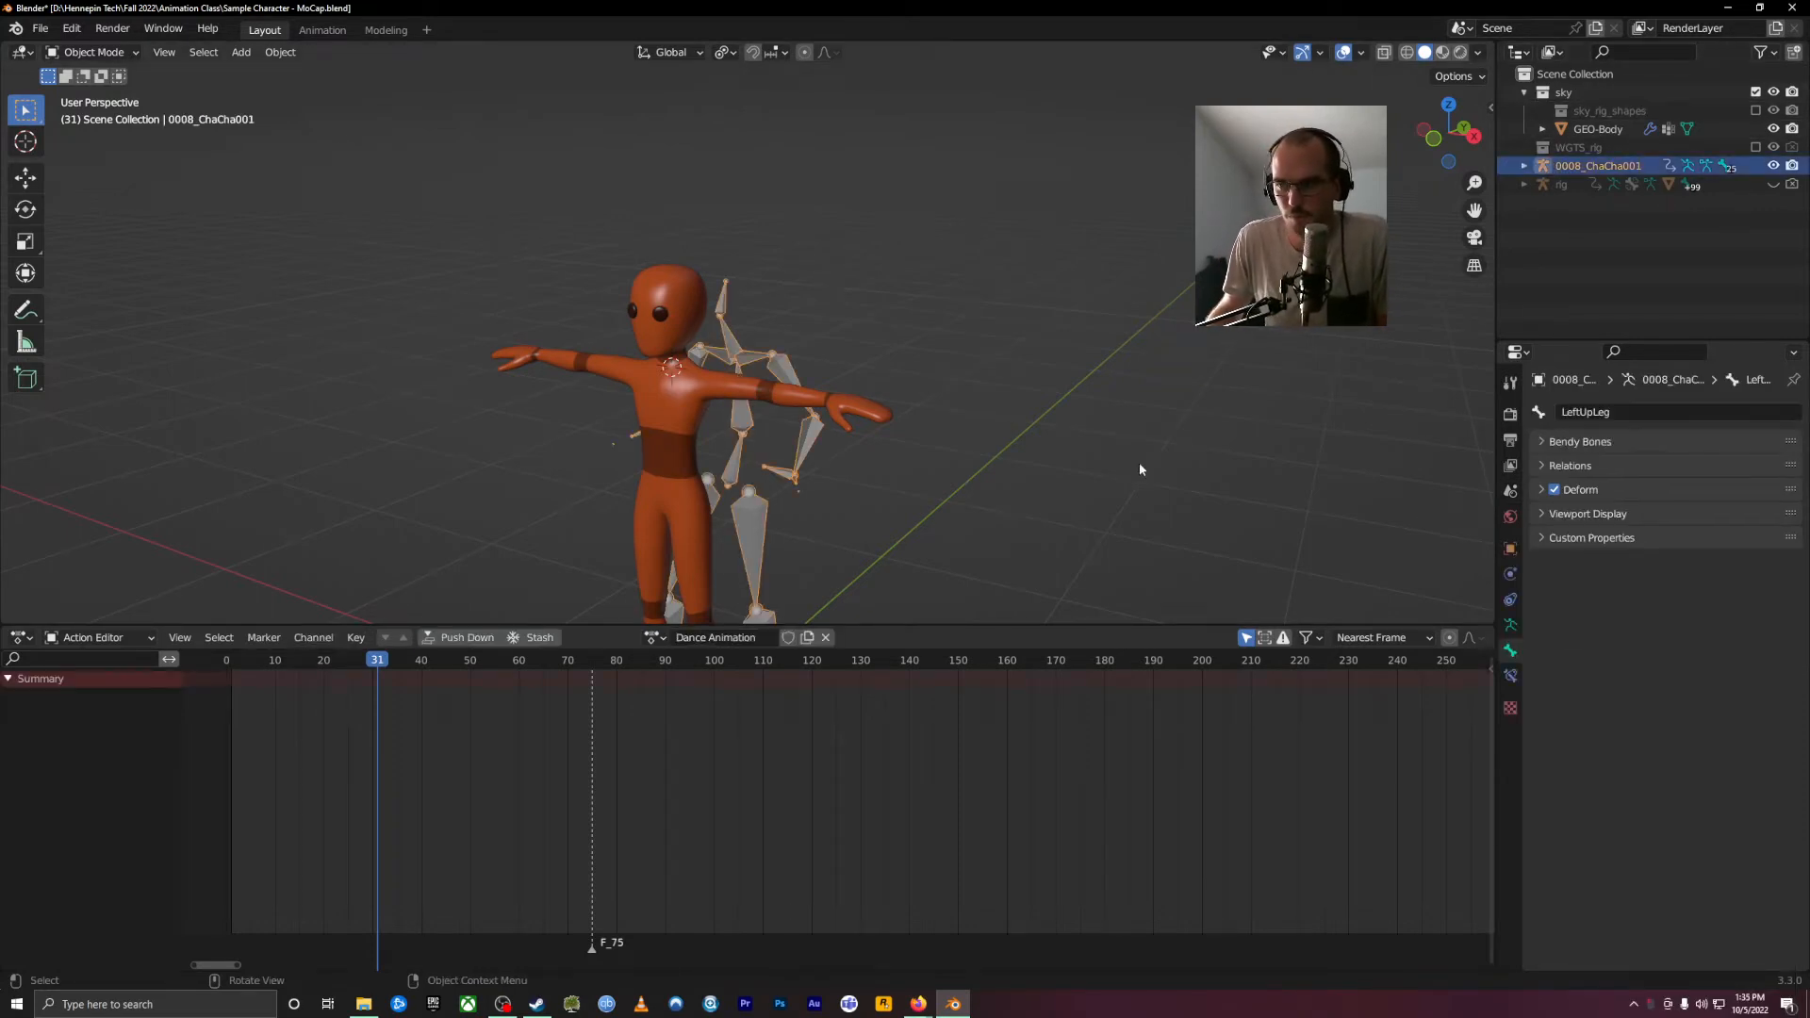
double_click(1603, 168)
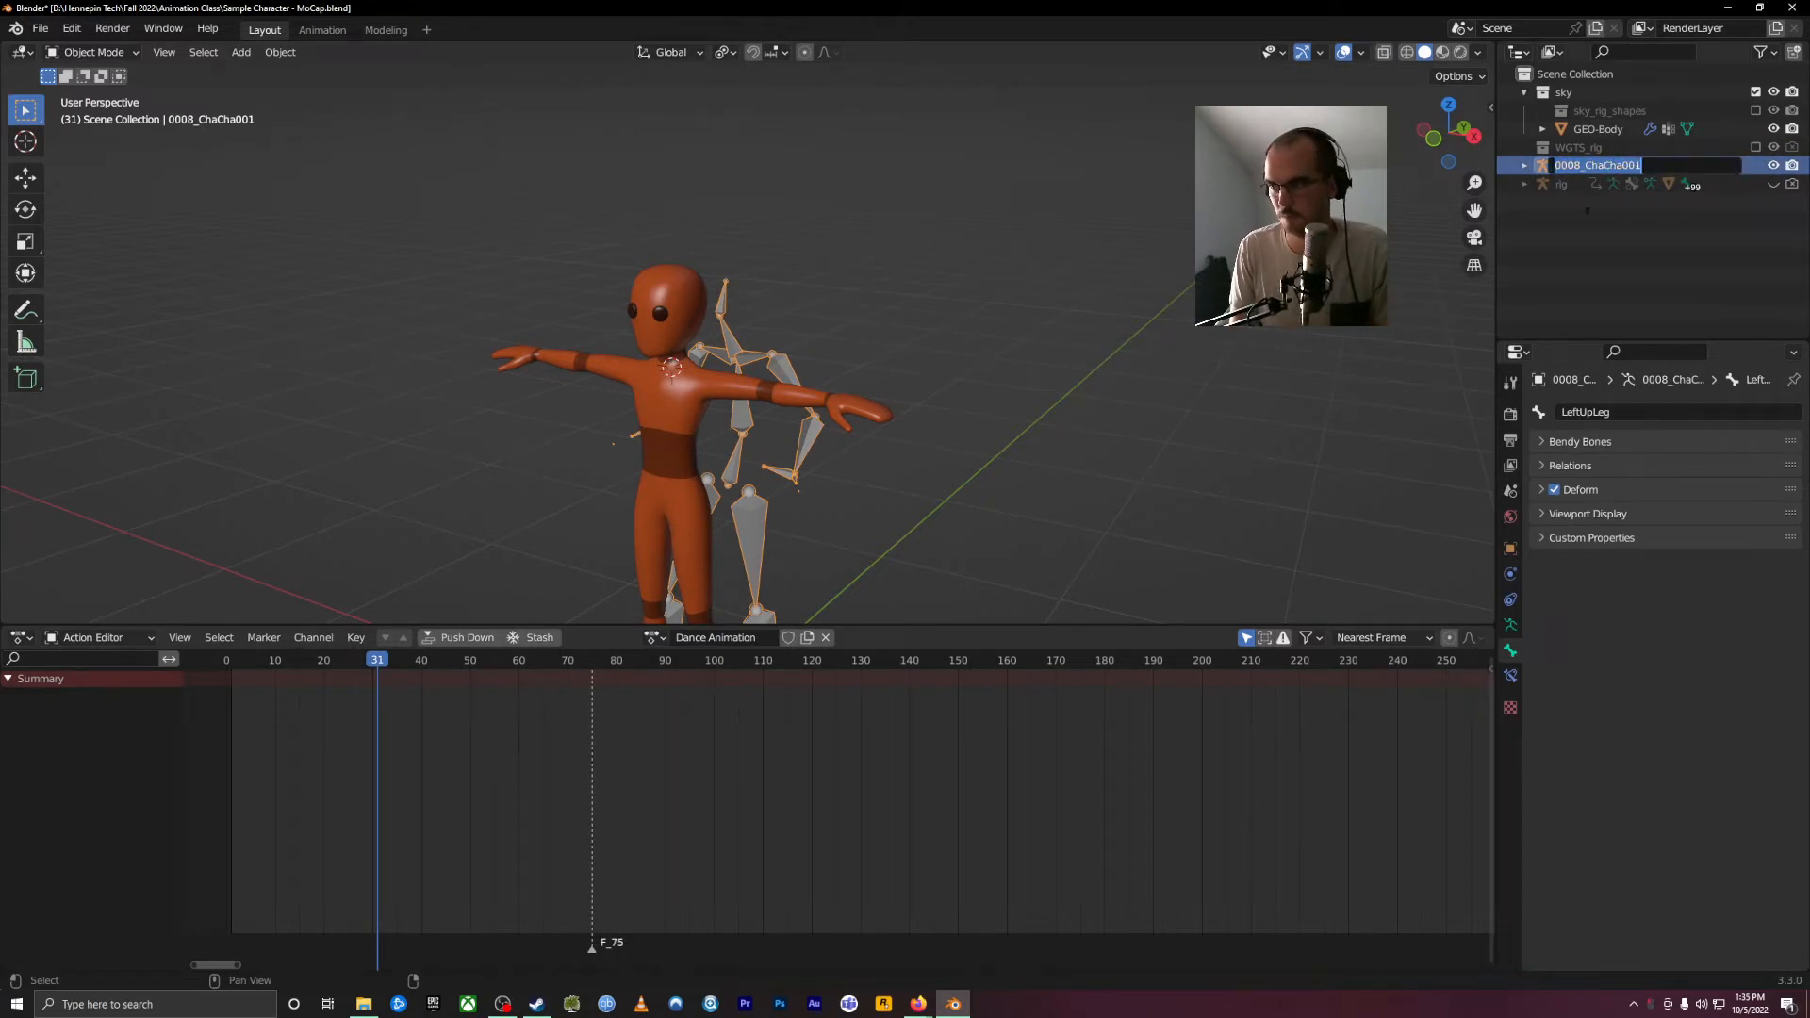
text(MO)
key(BackSpace)
text(oCap Rig)
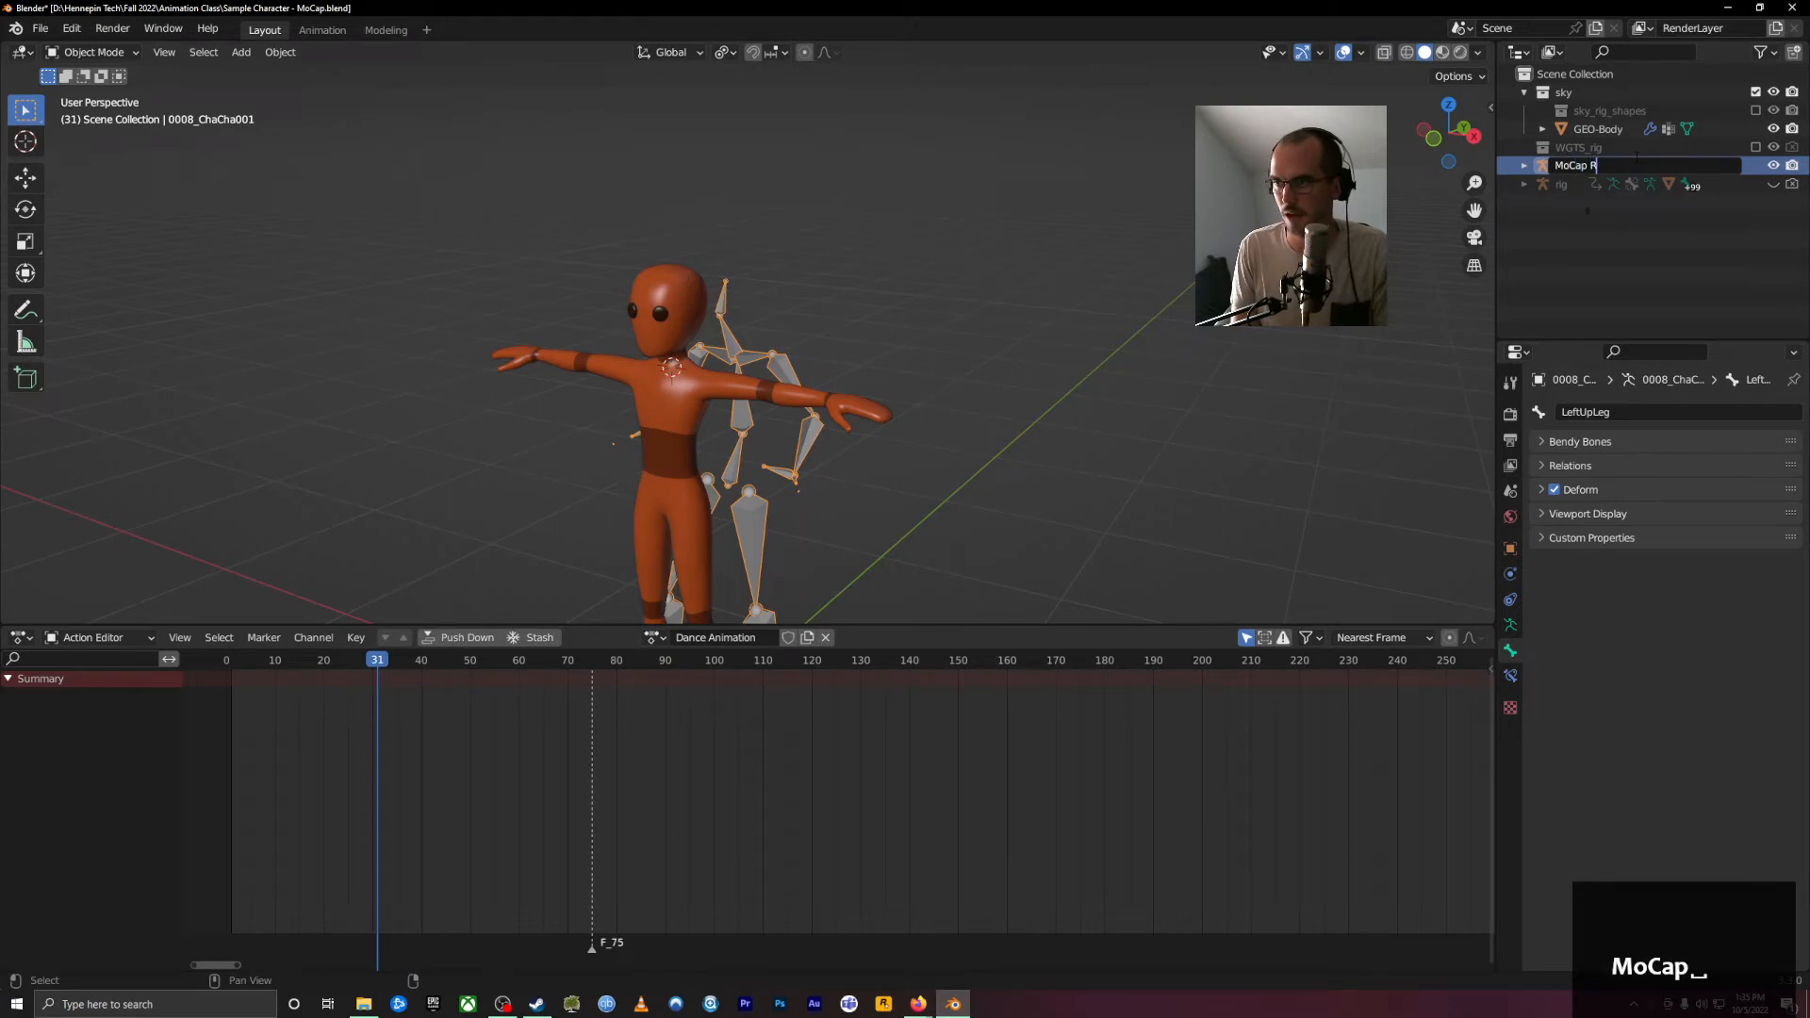
key(BackSpace)
key(BackSpace)
key(BackSpace)
text(Armature)
key(Return)
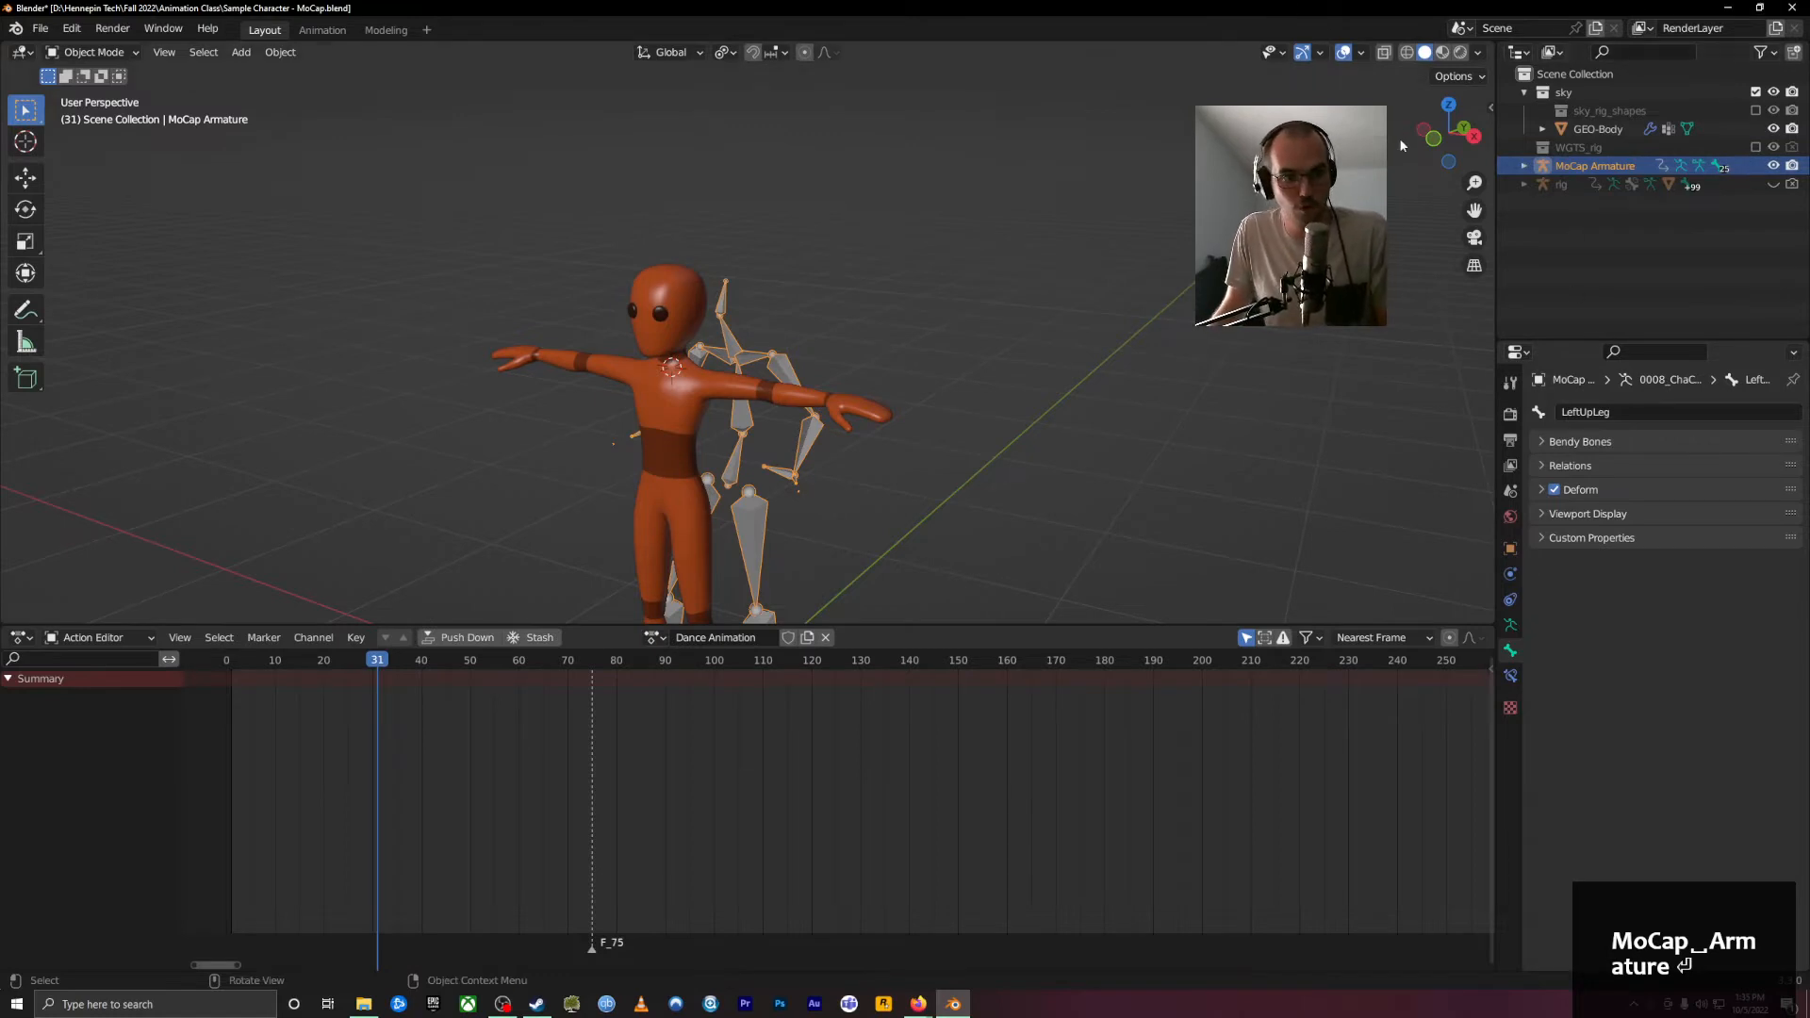
Step: Duplicate the MoCap Armature and place the copy beside the character, at about X 0.78 and Y 0.23, without changing its height
key(shift+d)
click(1545, 171)
key(shift+d)
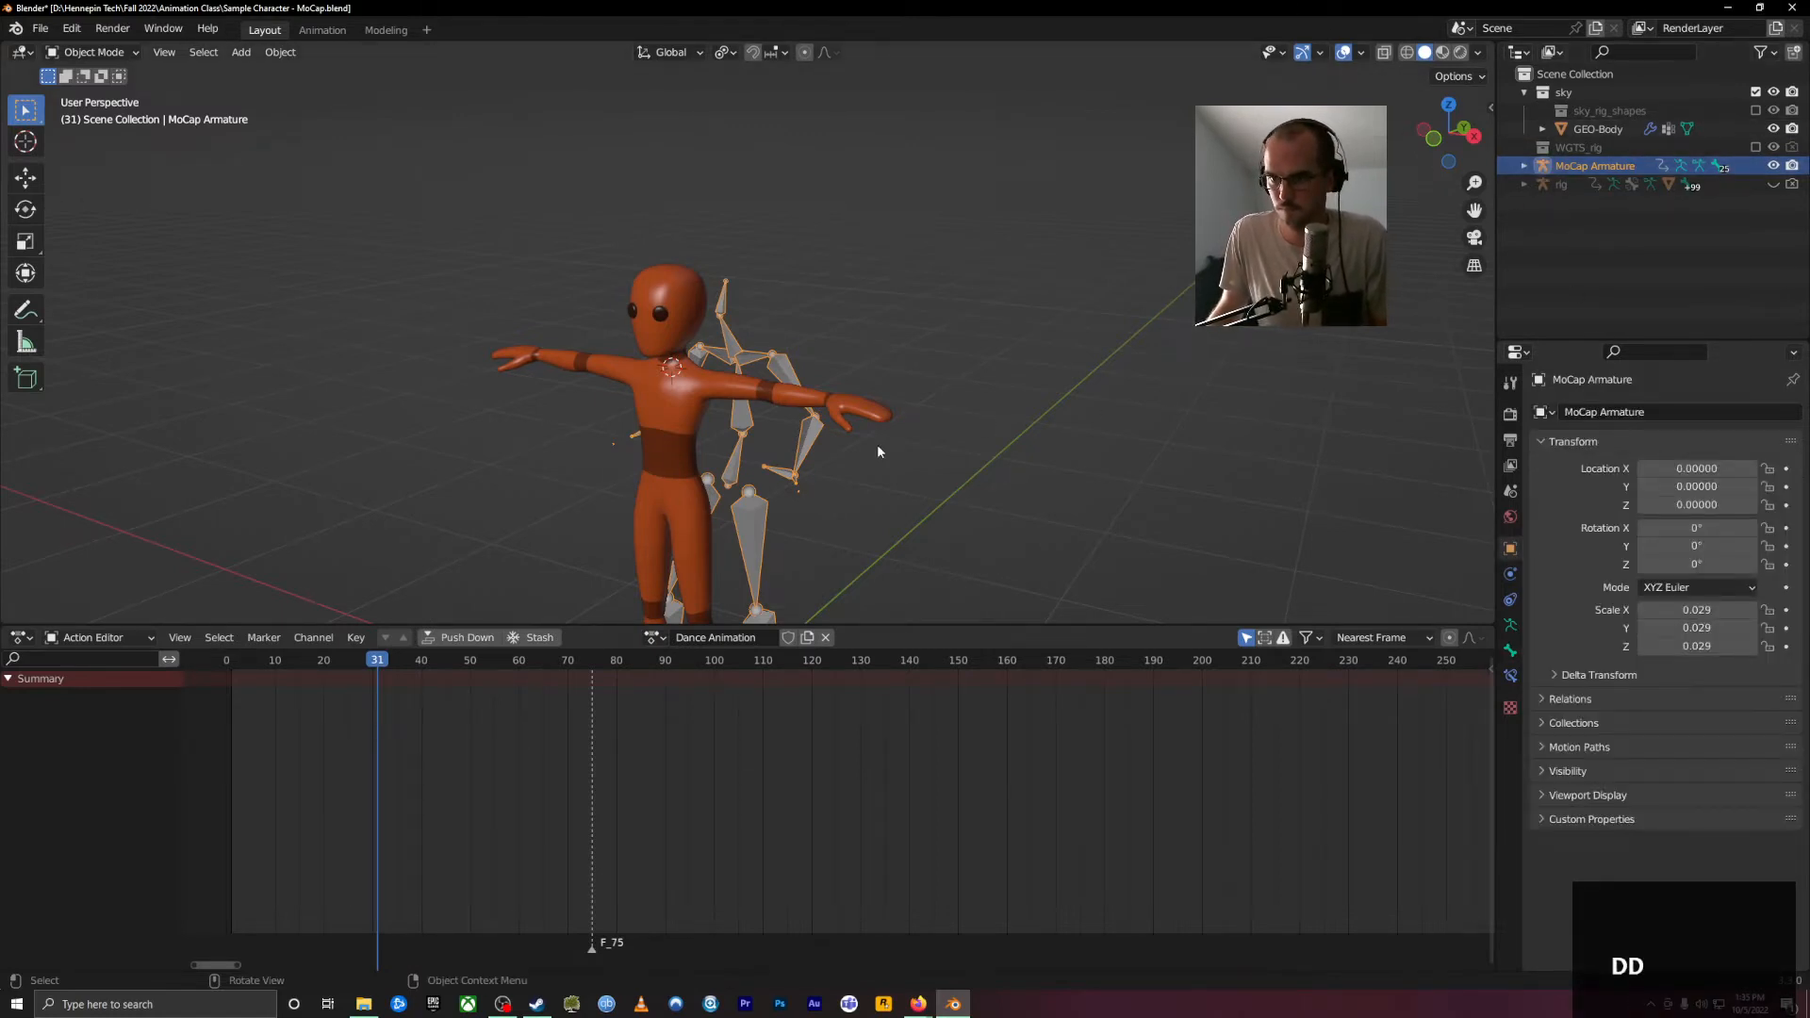
key(shift+d)
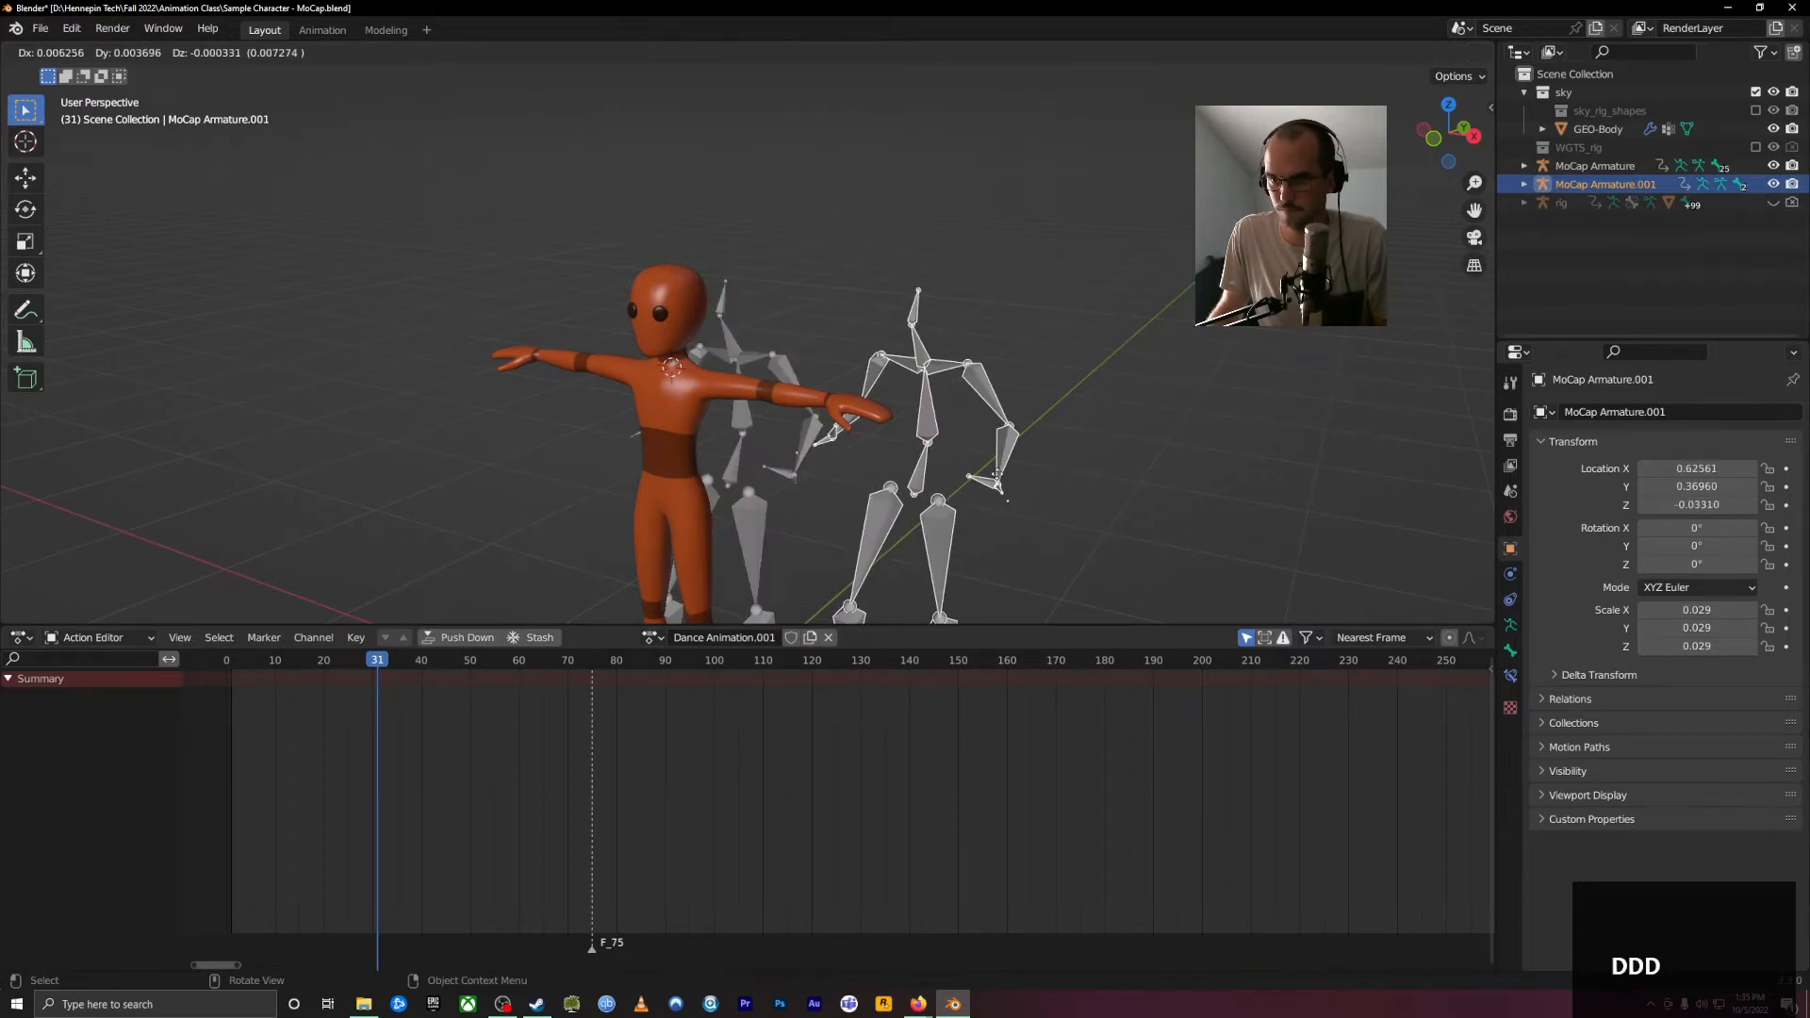
key(z)
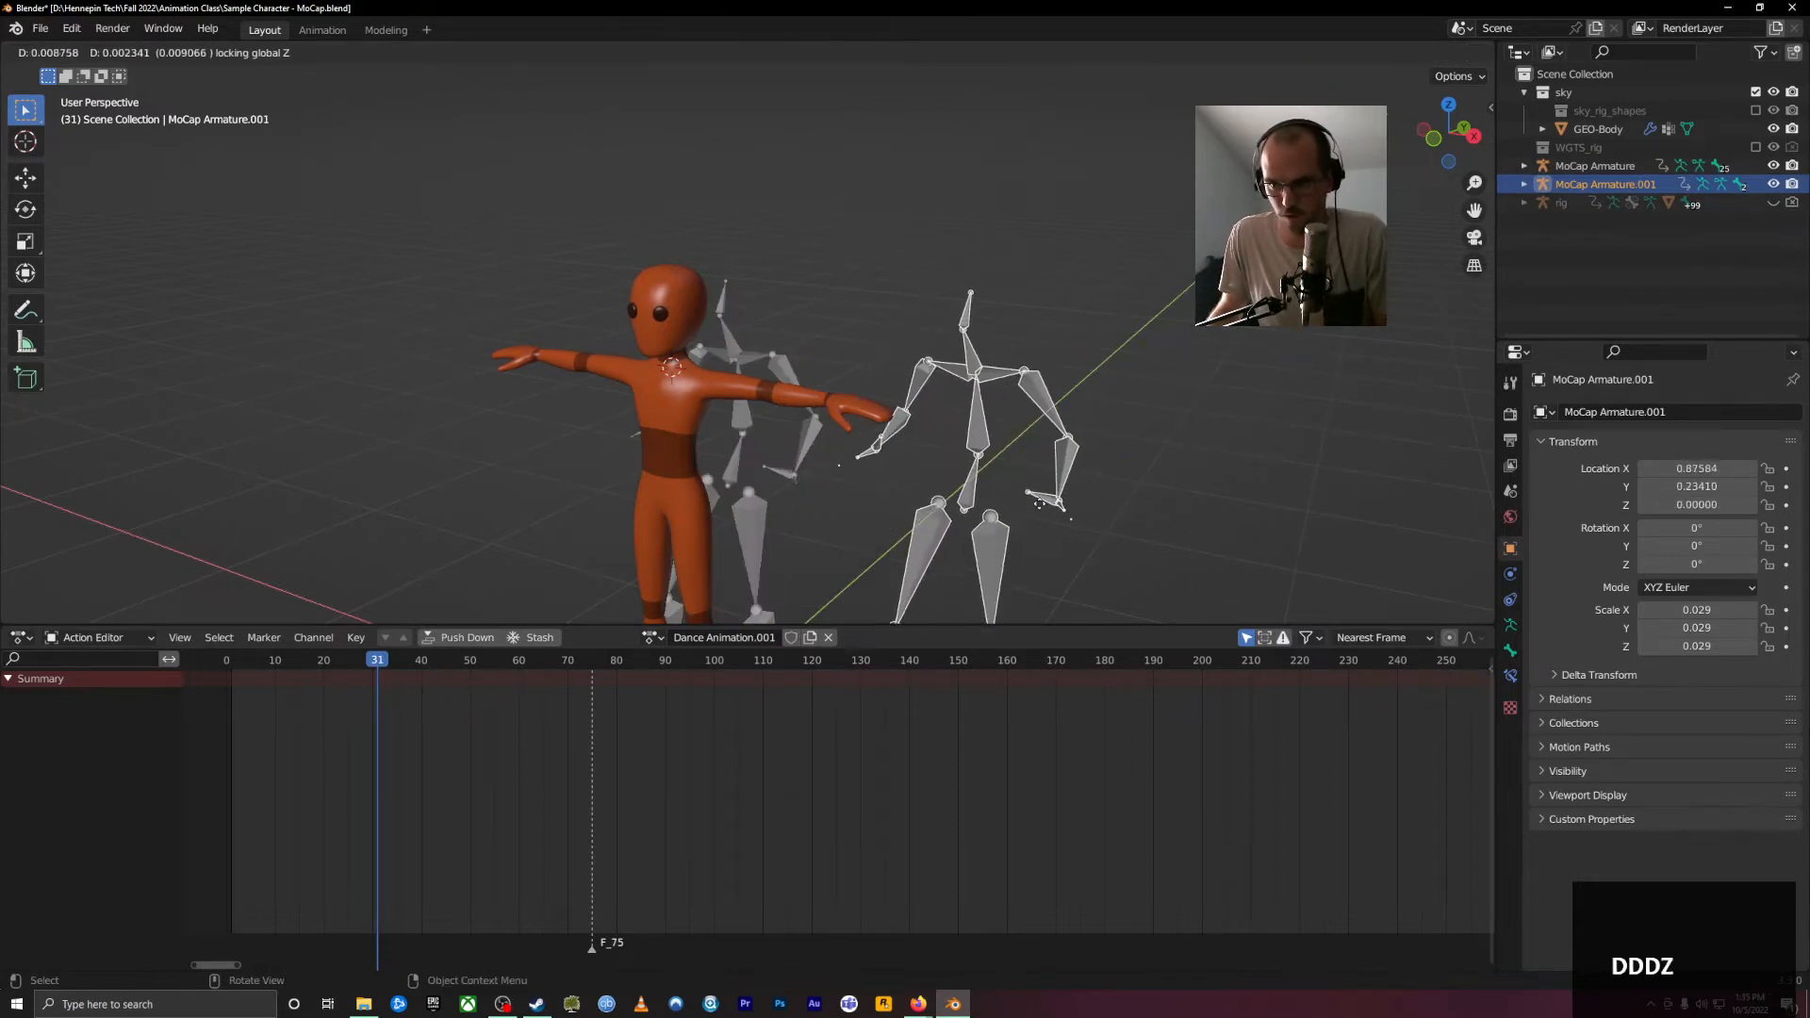
click(1017, 500)
scroll(1017, 496, down, 4)
mouse_move(1072, 470)
middle_down()
mouse_move(1143, 491)
mouse_move(1076, 455)
middle_up()
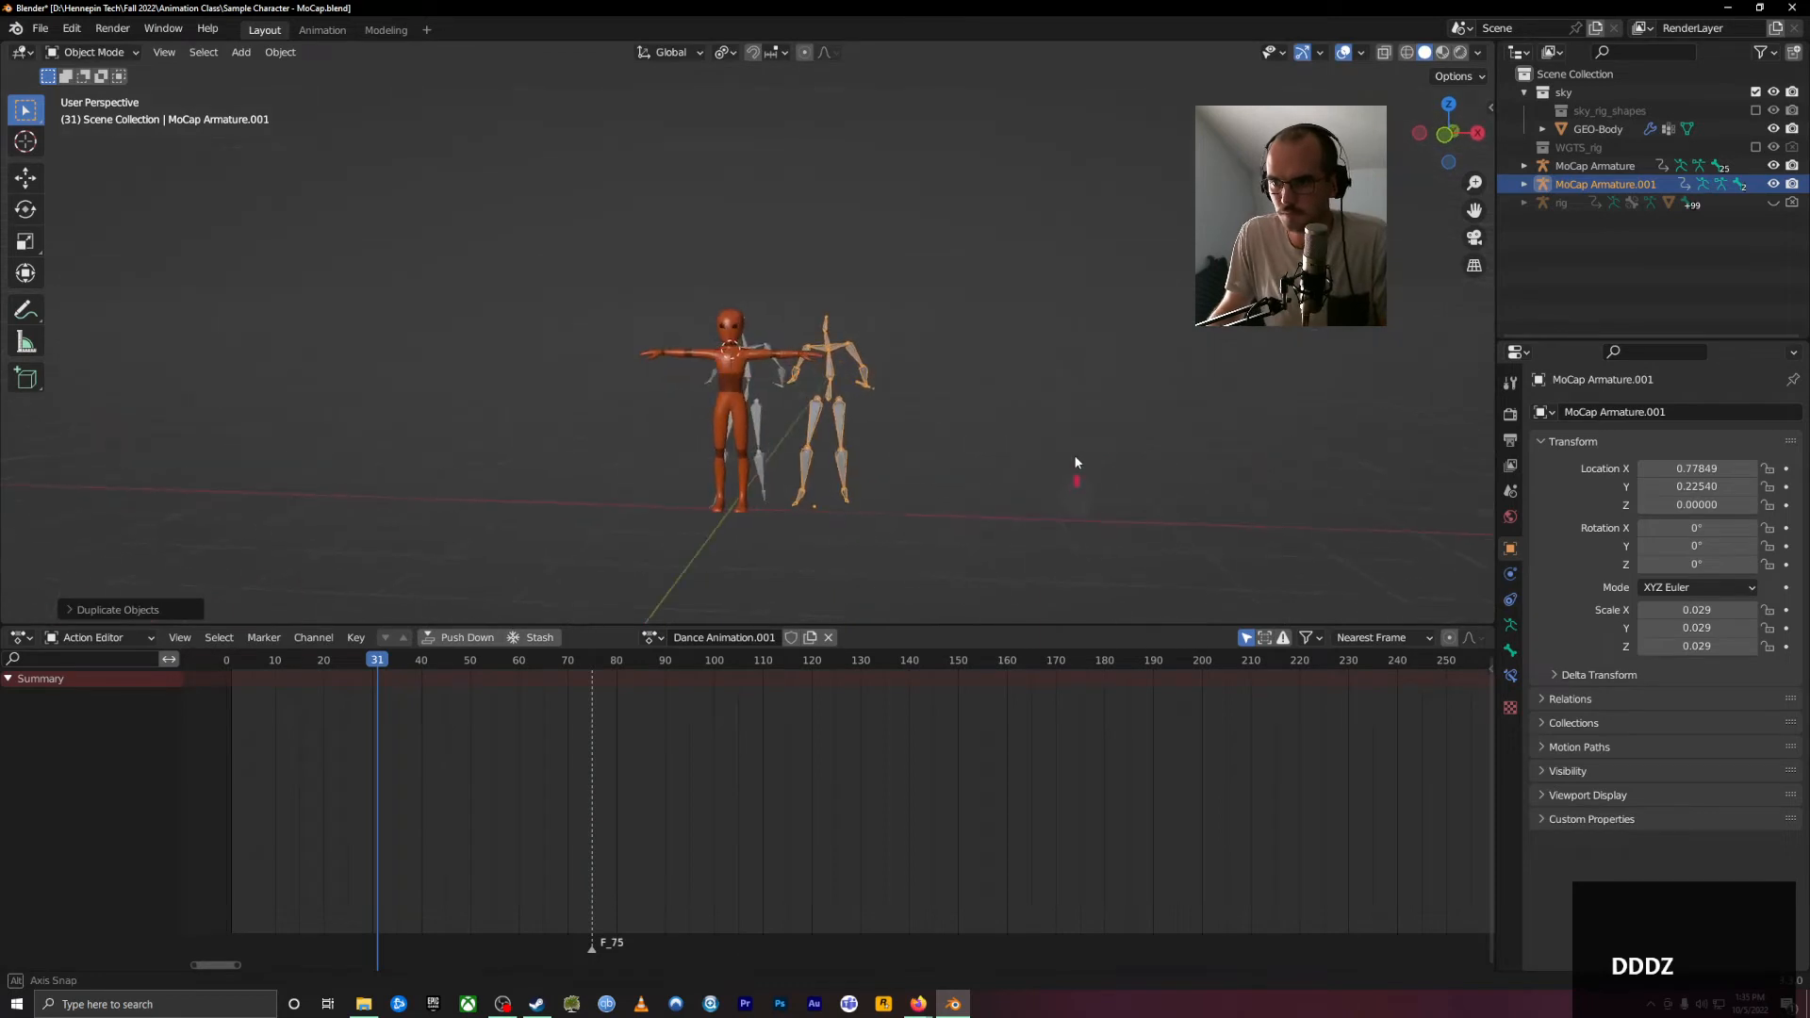
Step: Rename the duplicated armature as Orange Guy Armature
double_click(1605, 184)
text(Or)
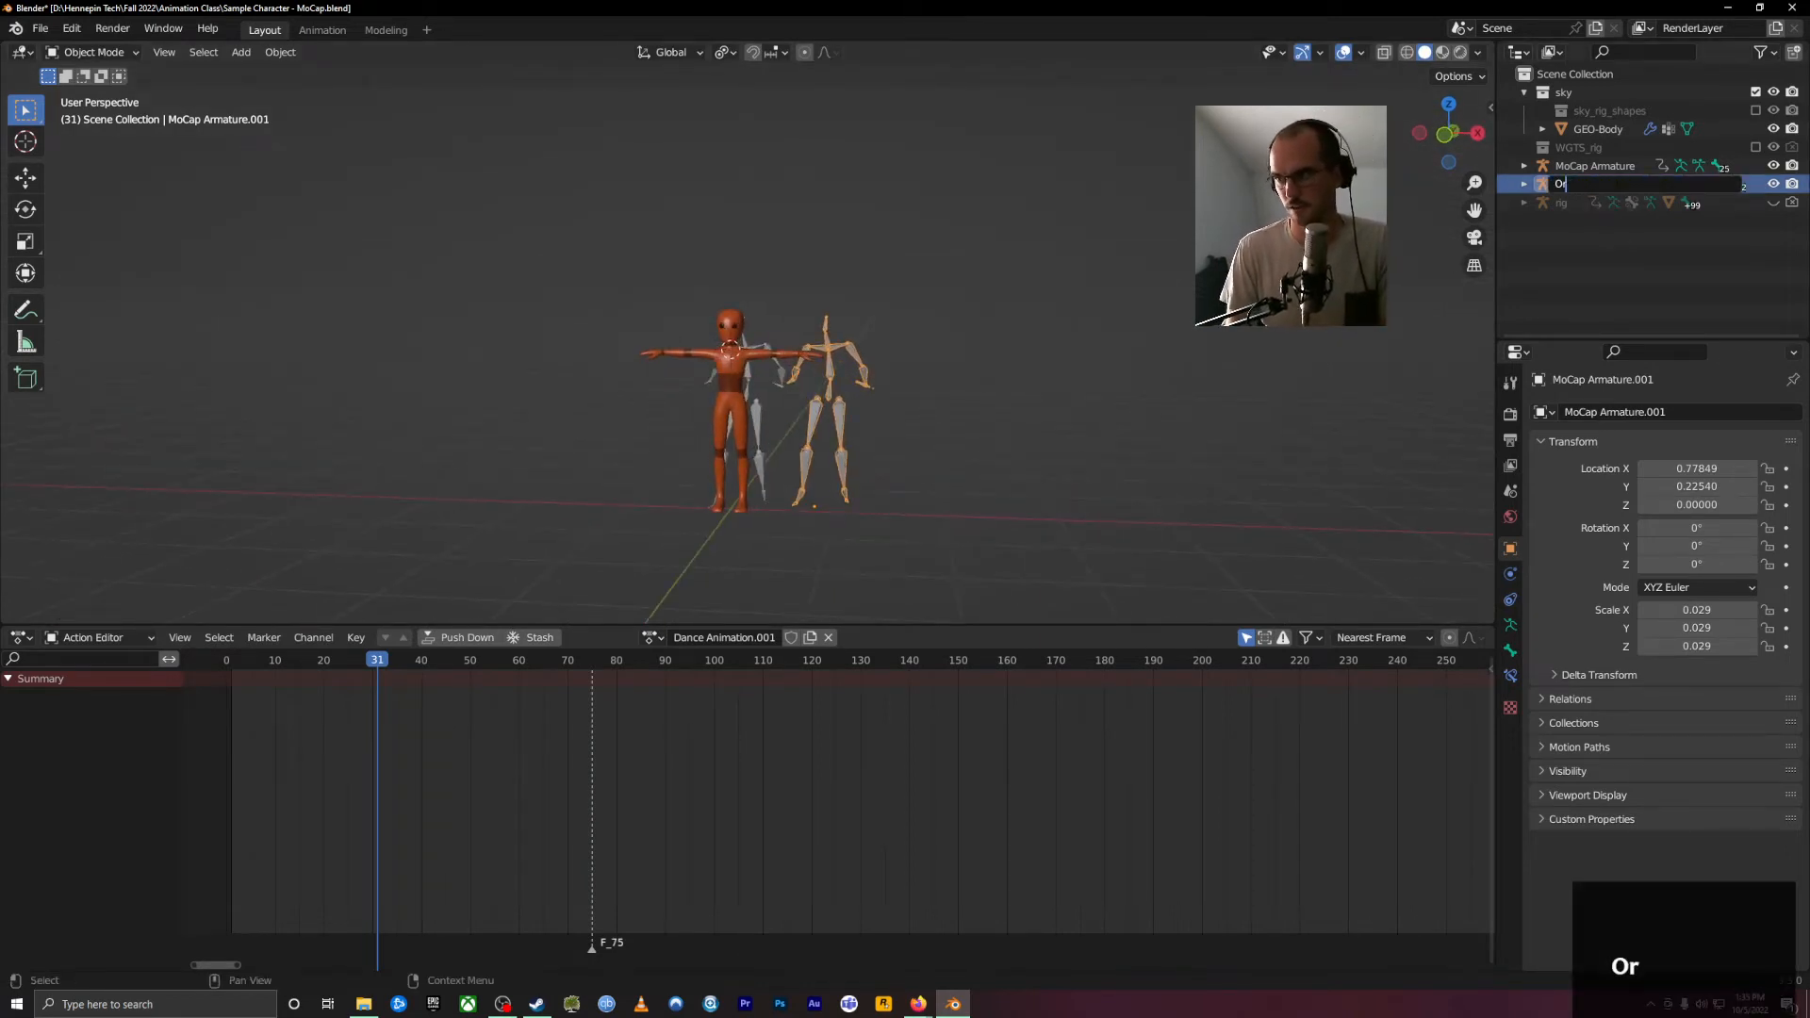
text(ange Guy Armature)
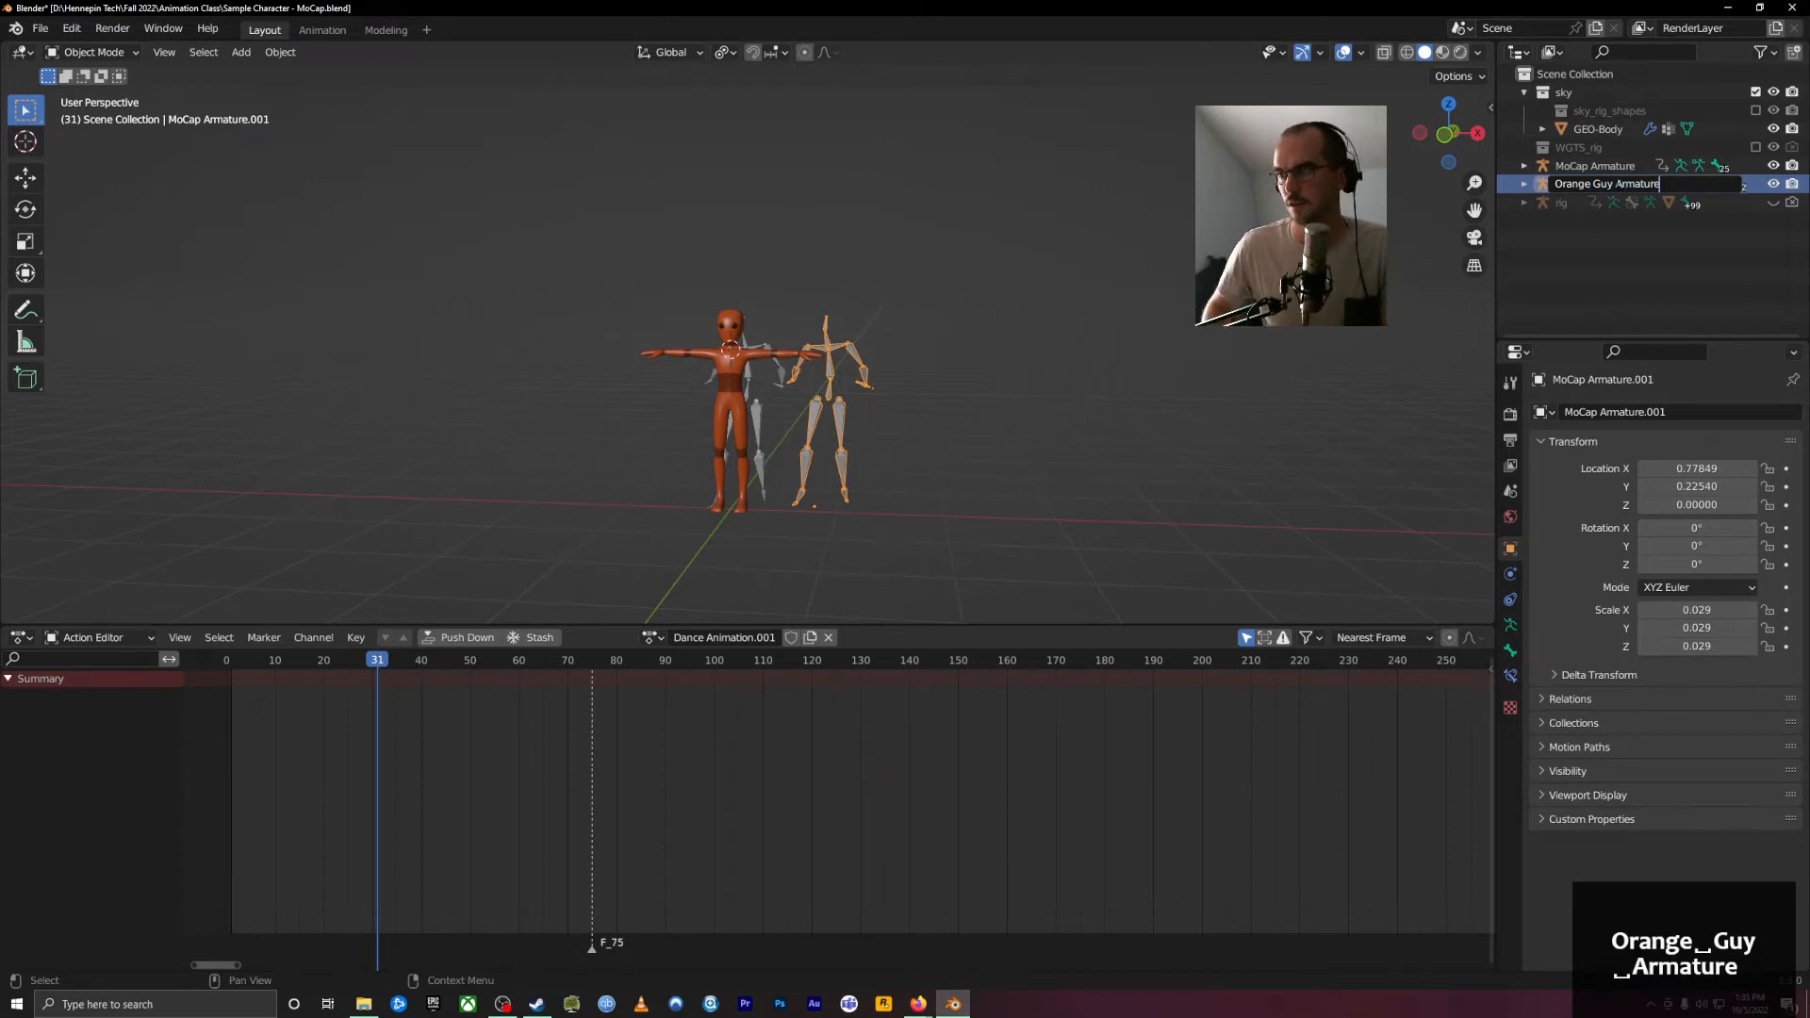
key(Return)
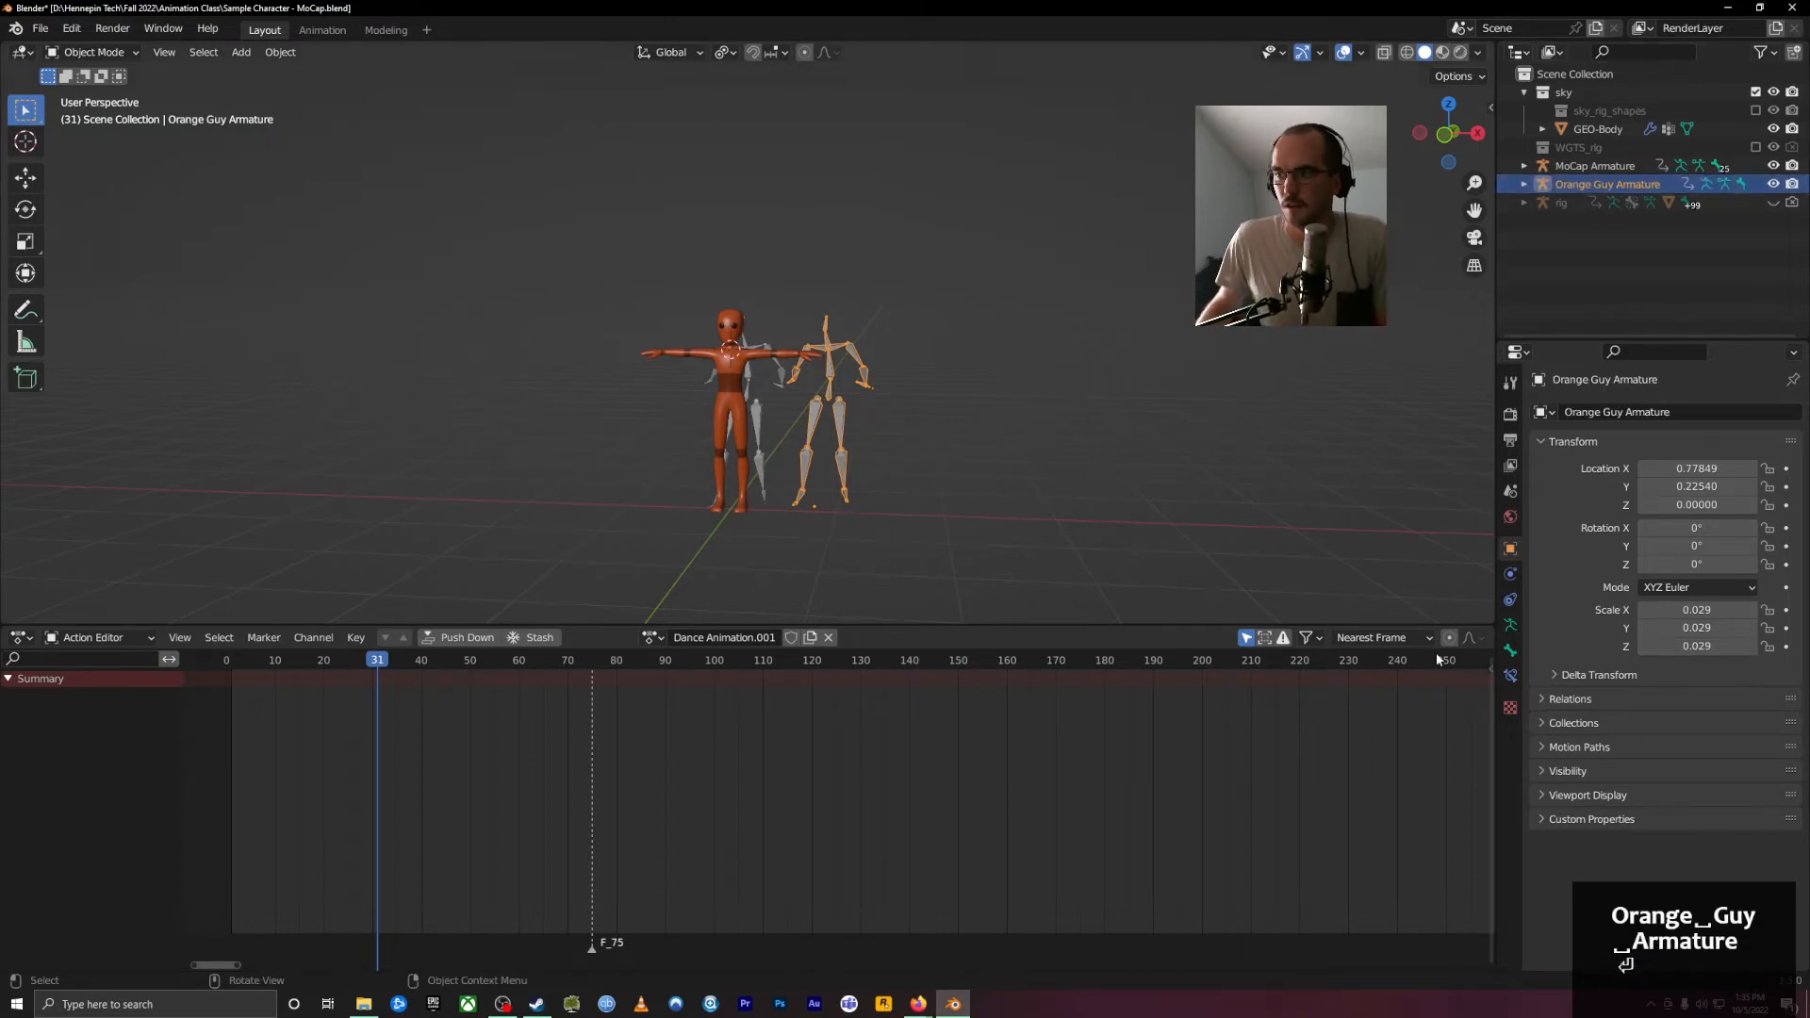
Step: Scrub the timeline to check the dance on the armatures, and switch the selection to the MoCap Armature
drag(240, 660, 381, 677)
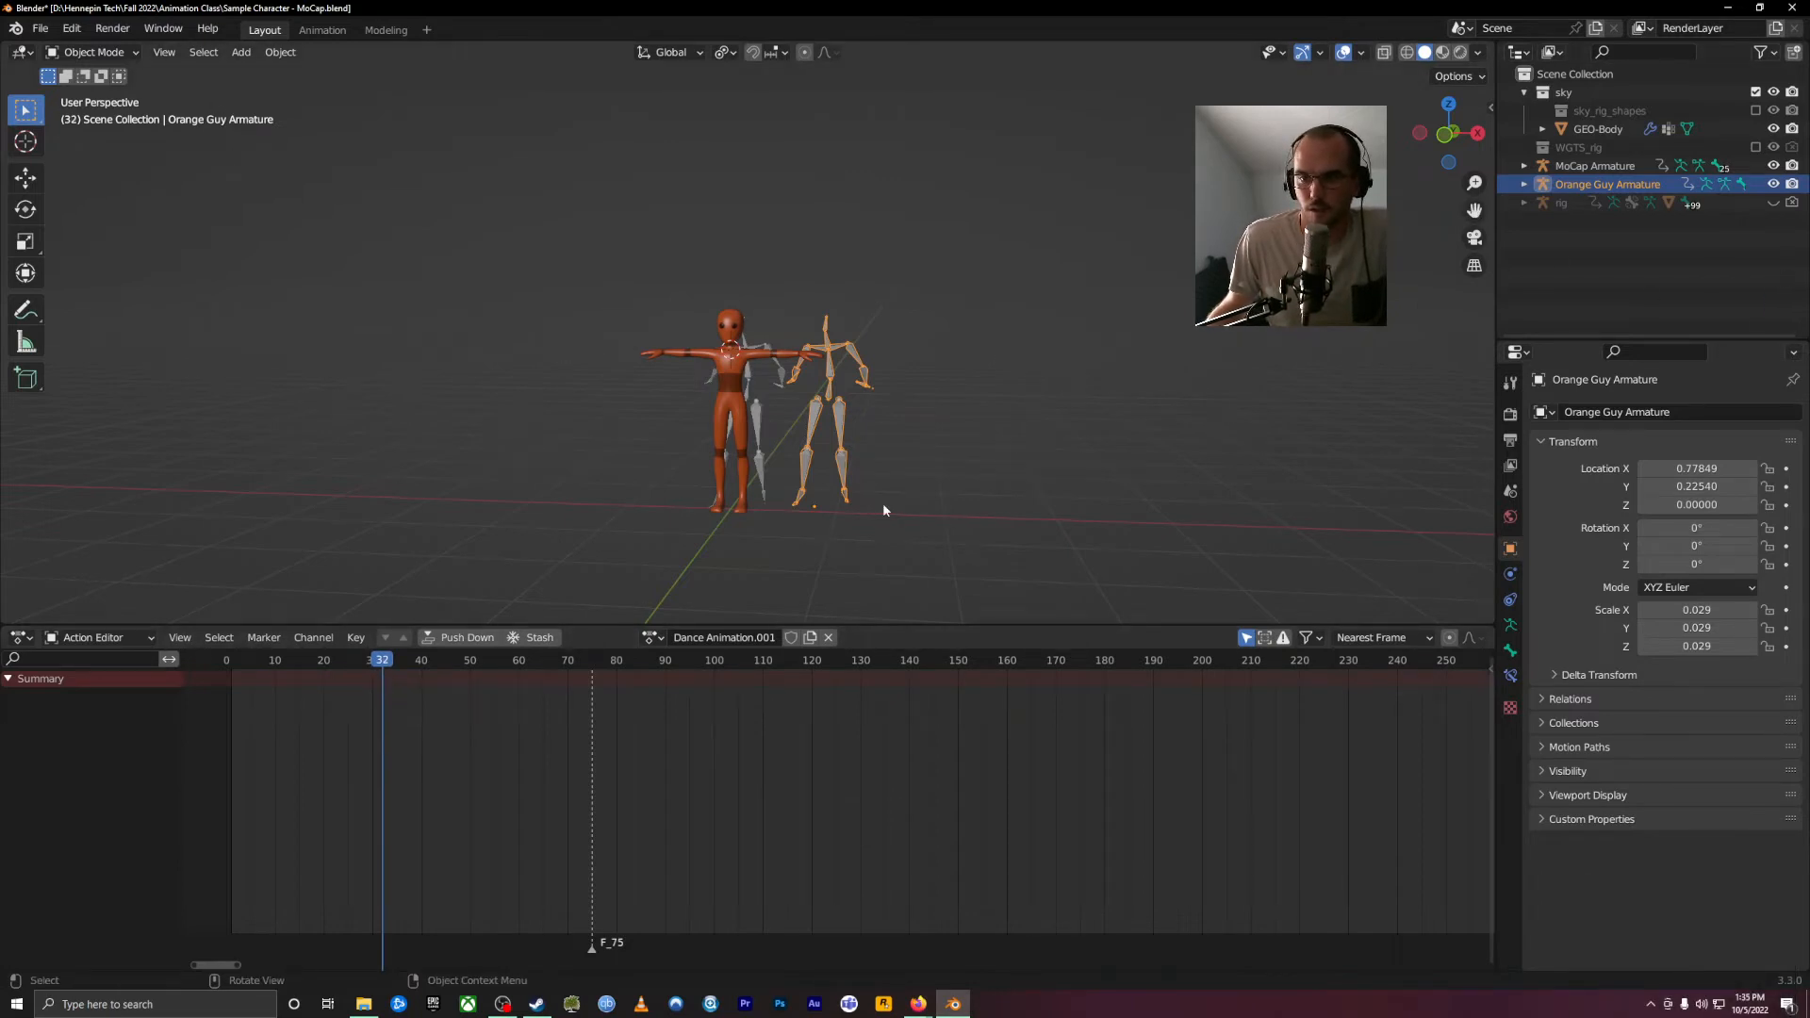
drag(515, 671, 281, 665)
key(Home)
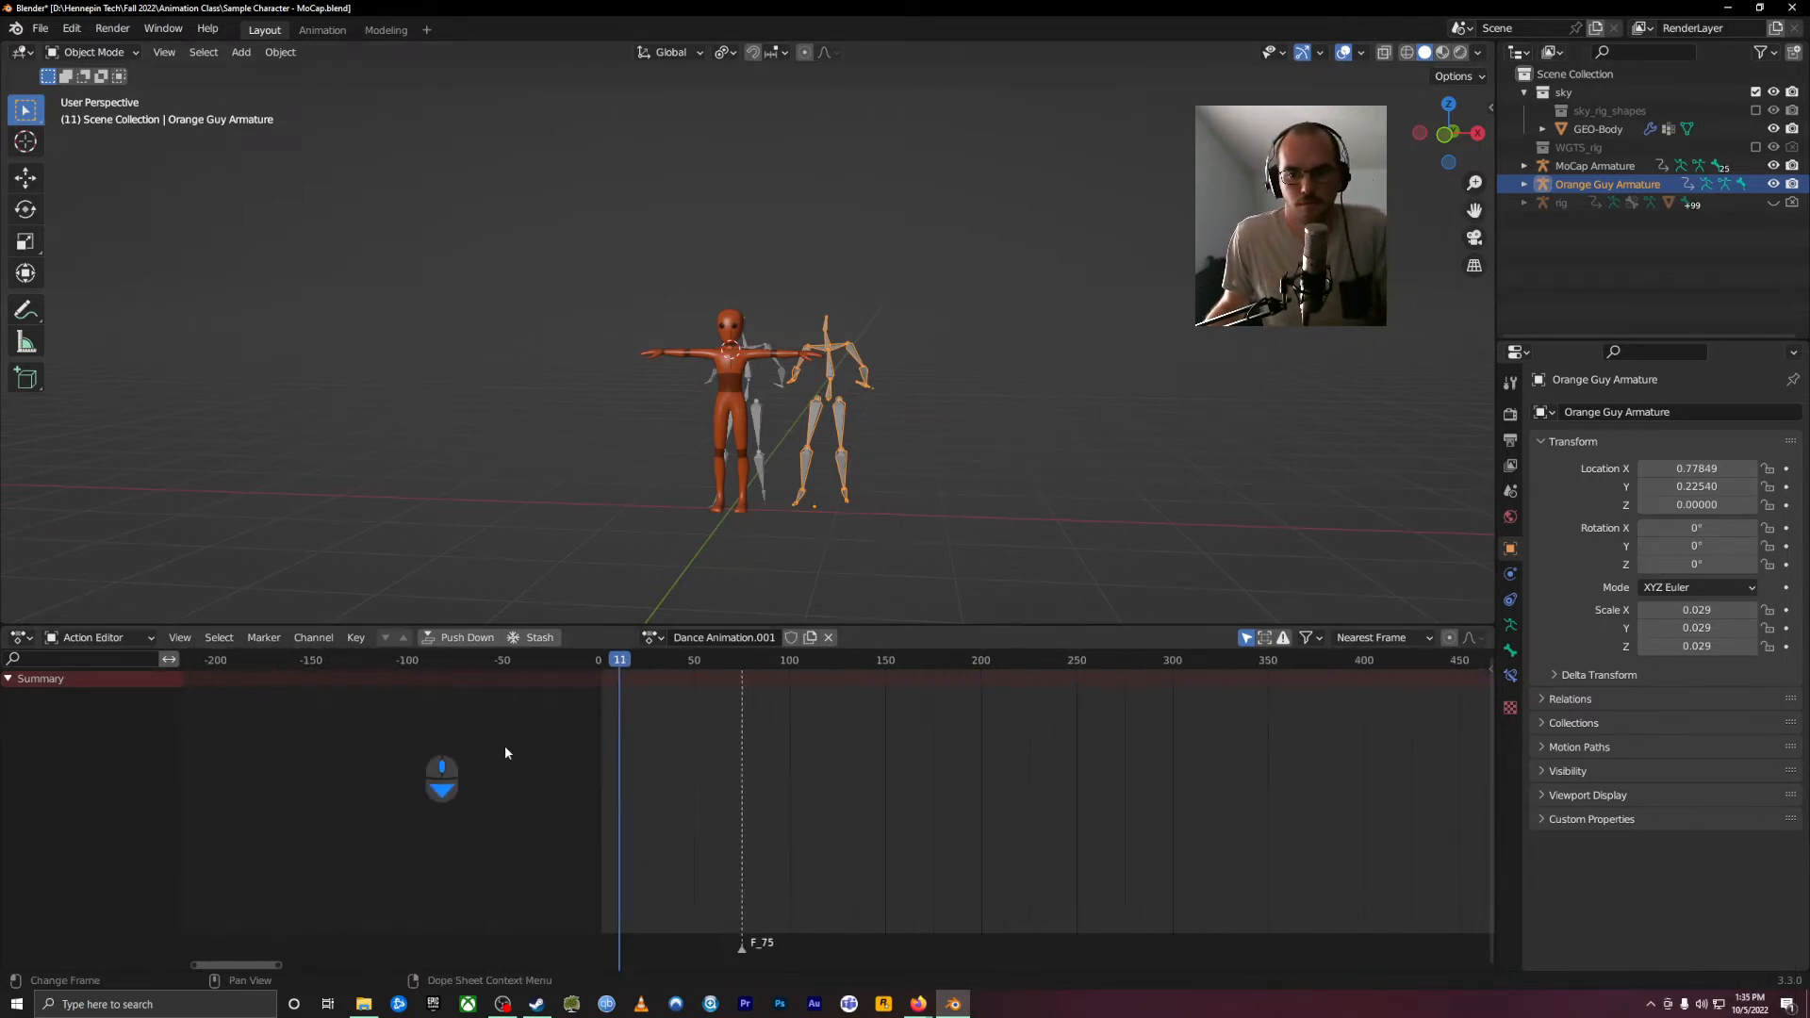
click(1594, 165)
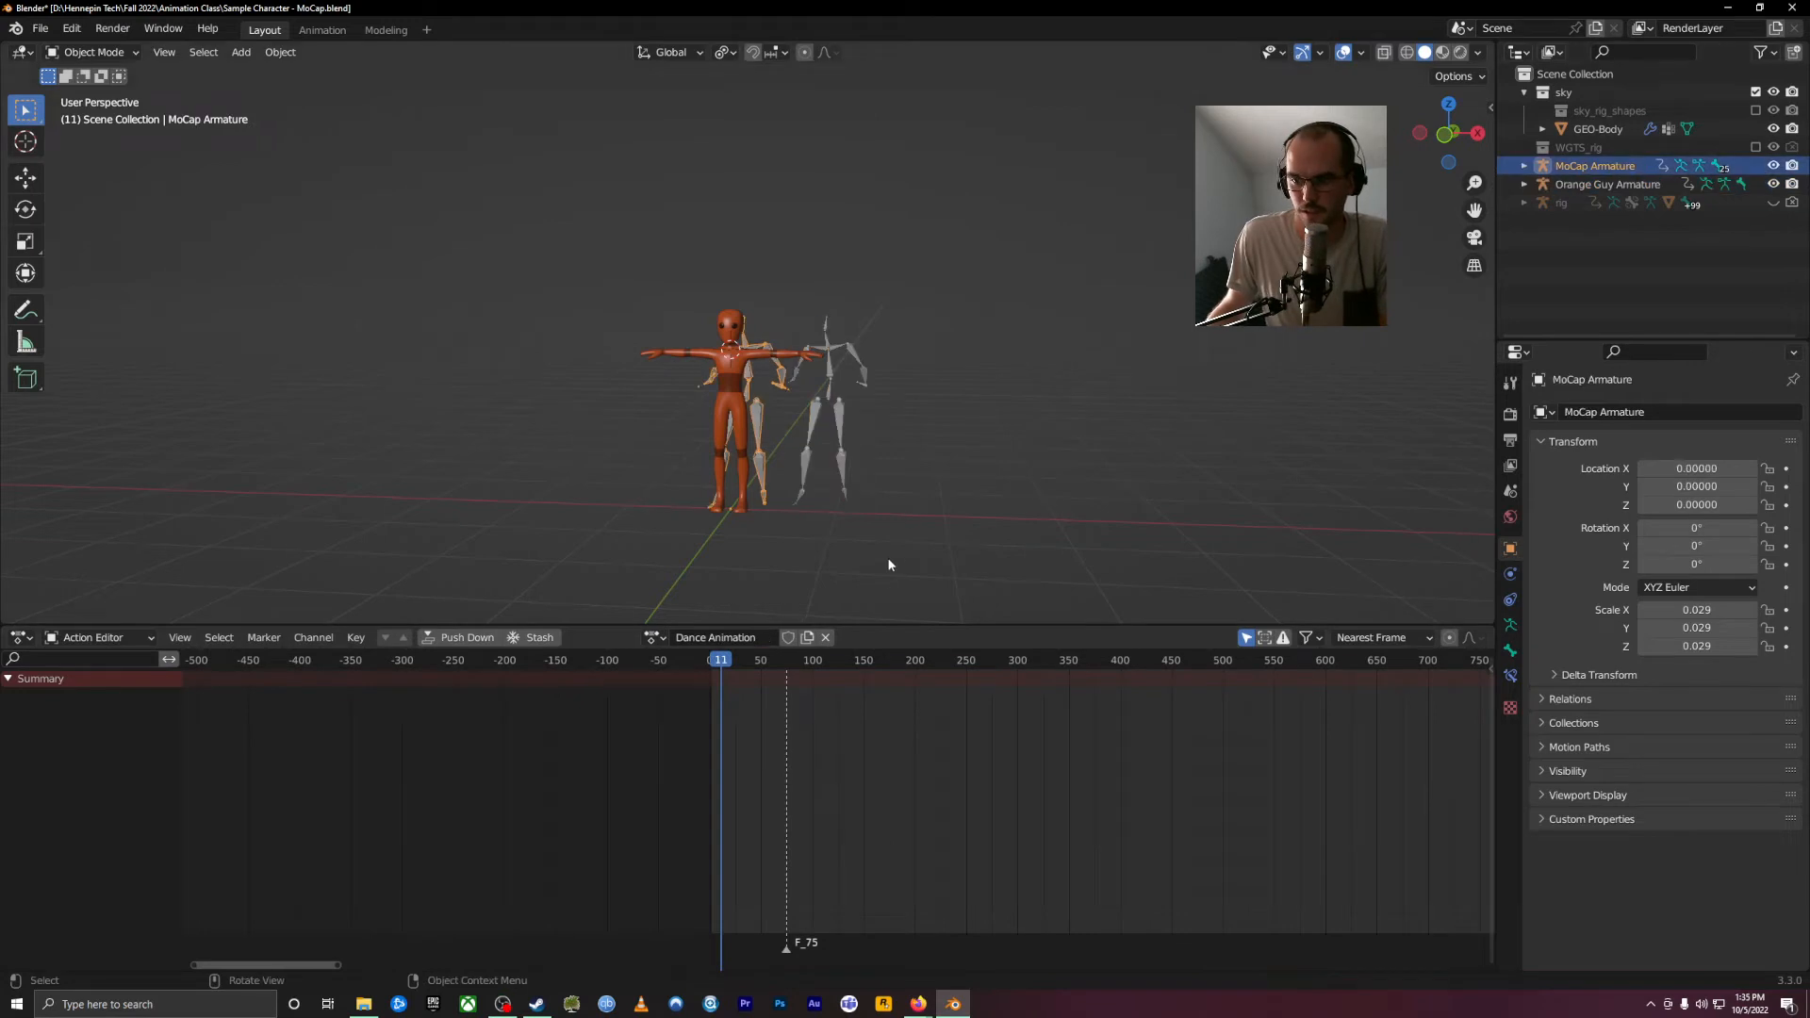
Step: Undo the armature duplication, renames and metarig deletion, back to the point where the metarig still has the Dance Animation action
key(ctrl+z)
key(ctrl+z)
key(ctrl+z)
key(ctrl+z)
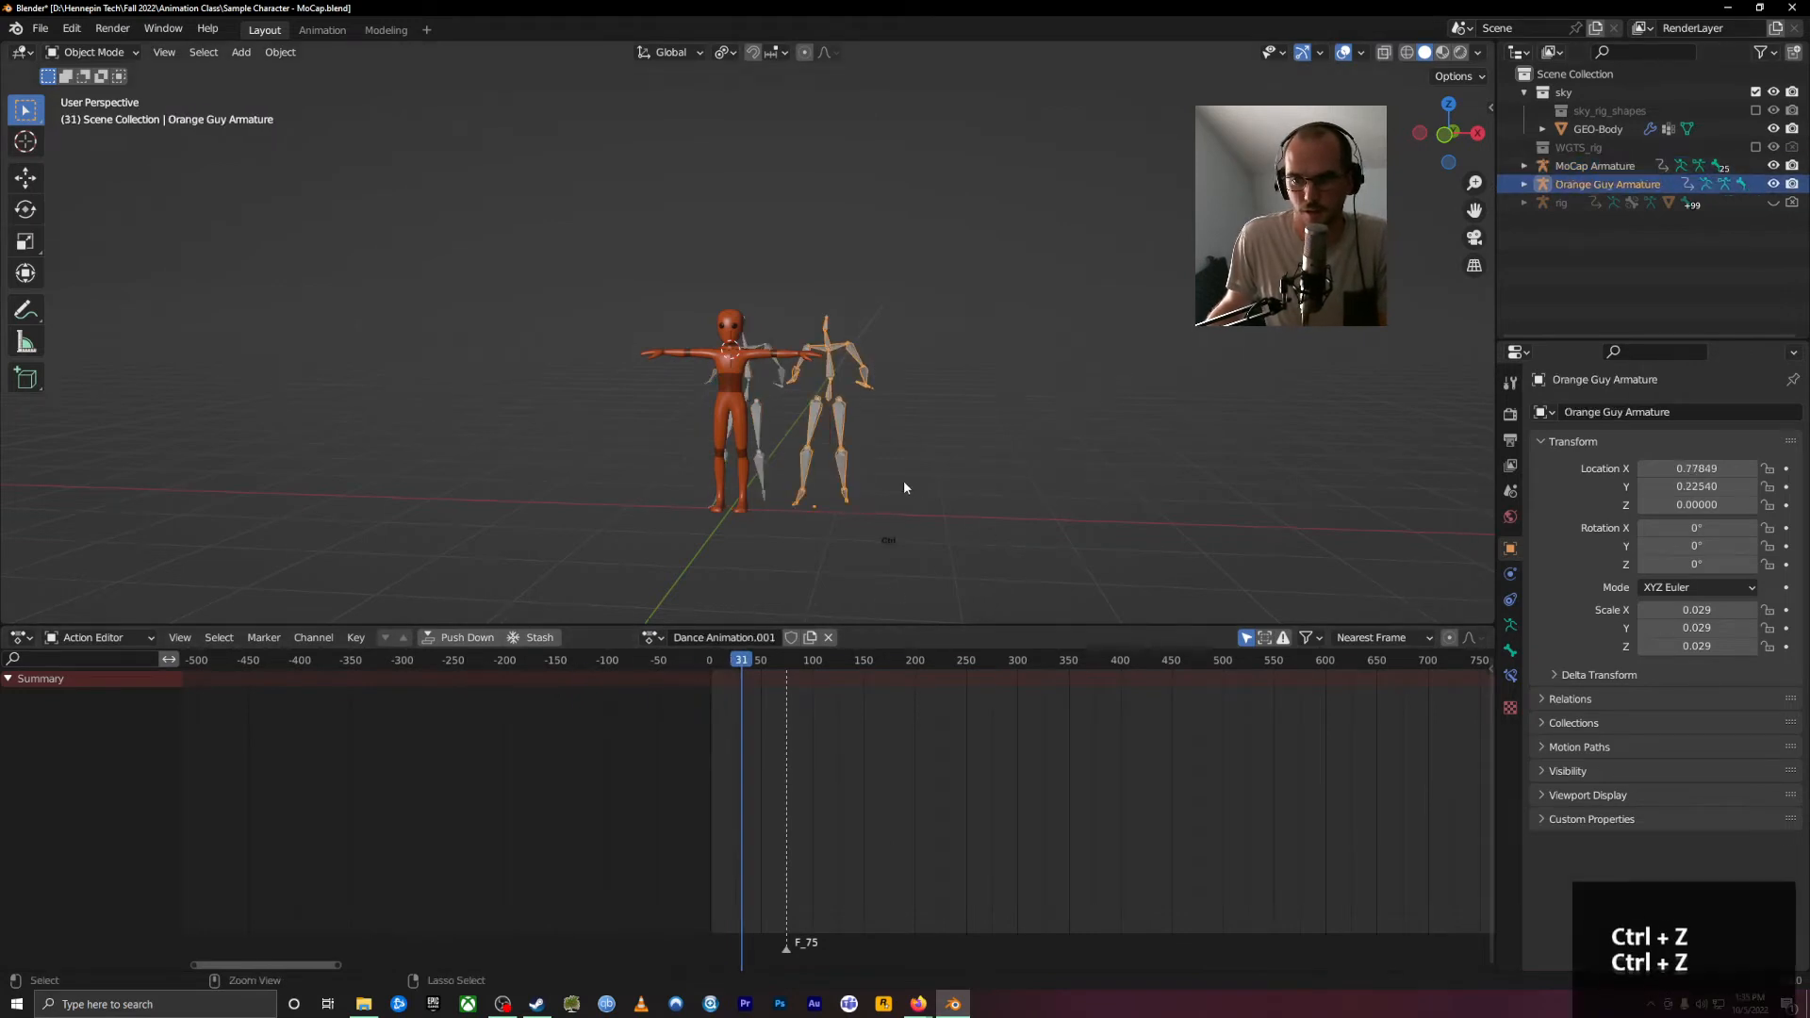
key(ctrl+z)
key(ctrl+z)
key(ctrl+z)
key(ctrl+z)
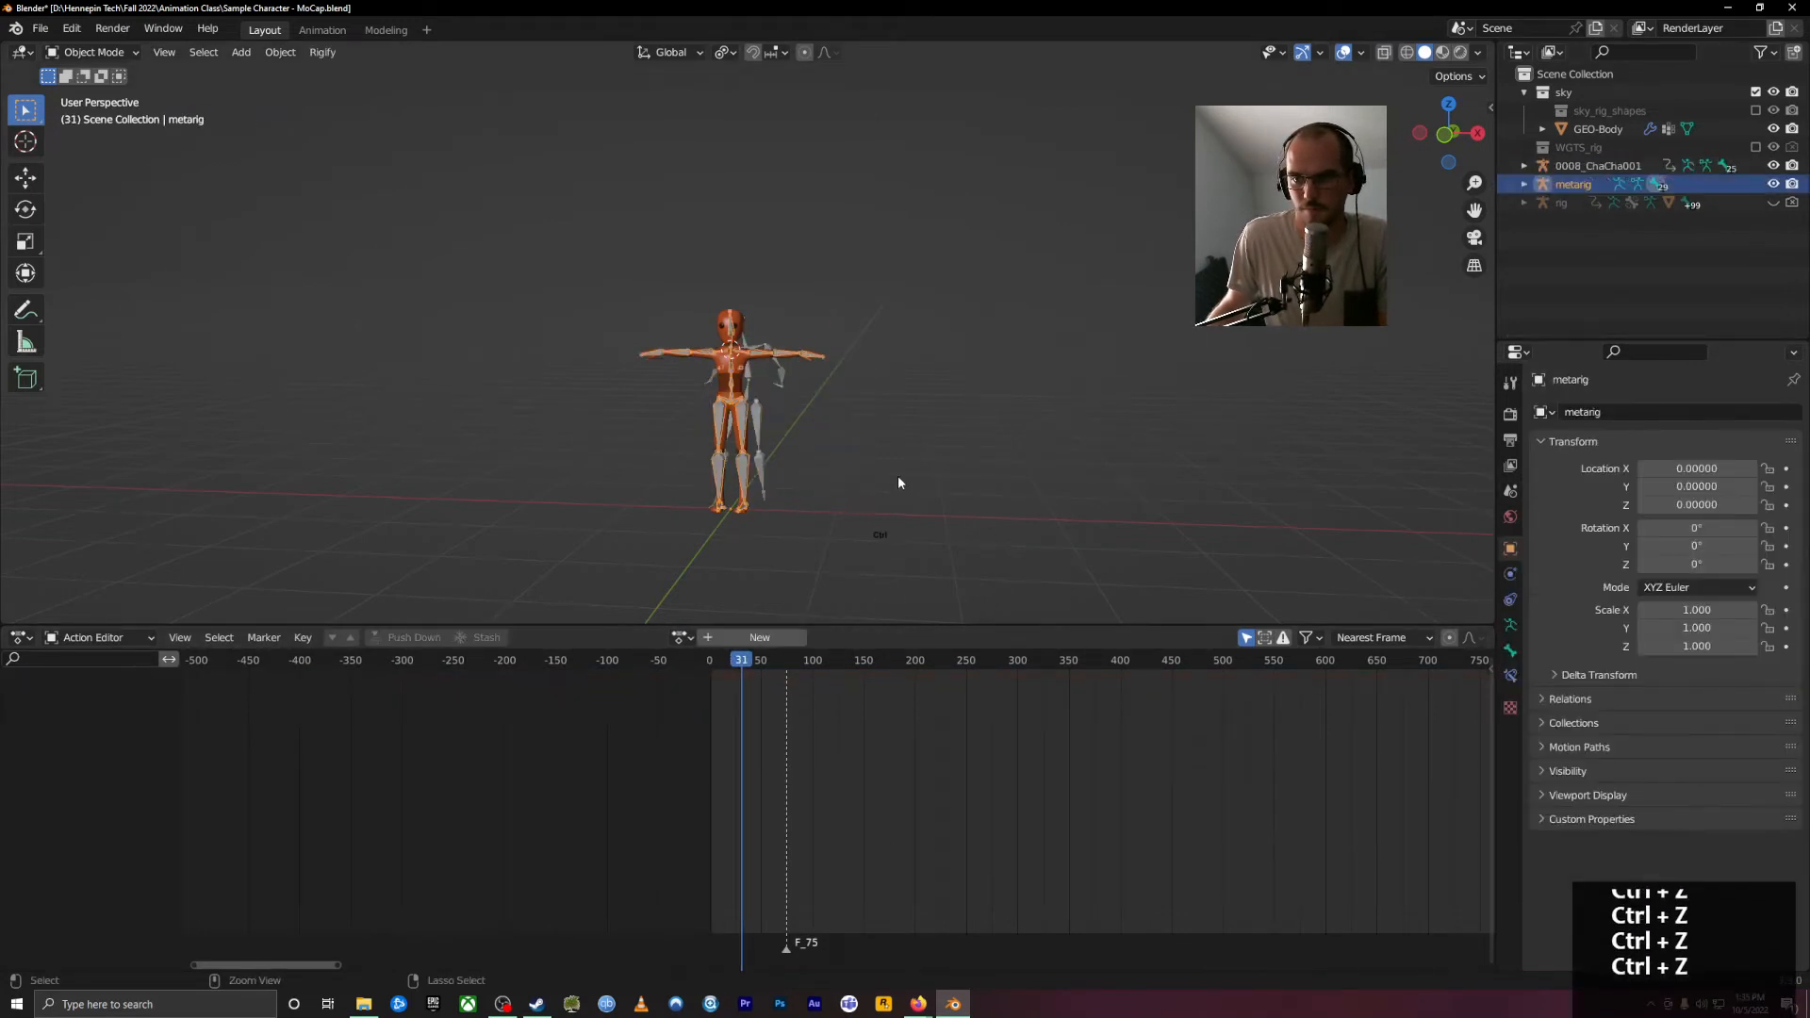
key(ctrl+z)
key(ctrl+z)
key(ctrl+z)
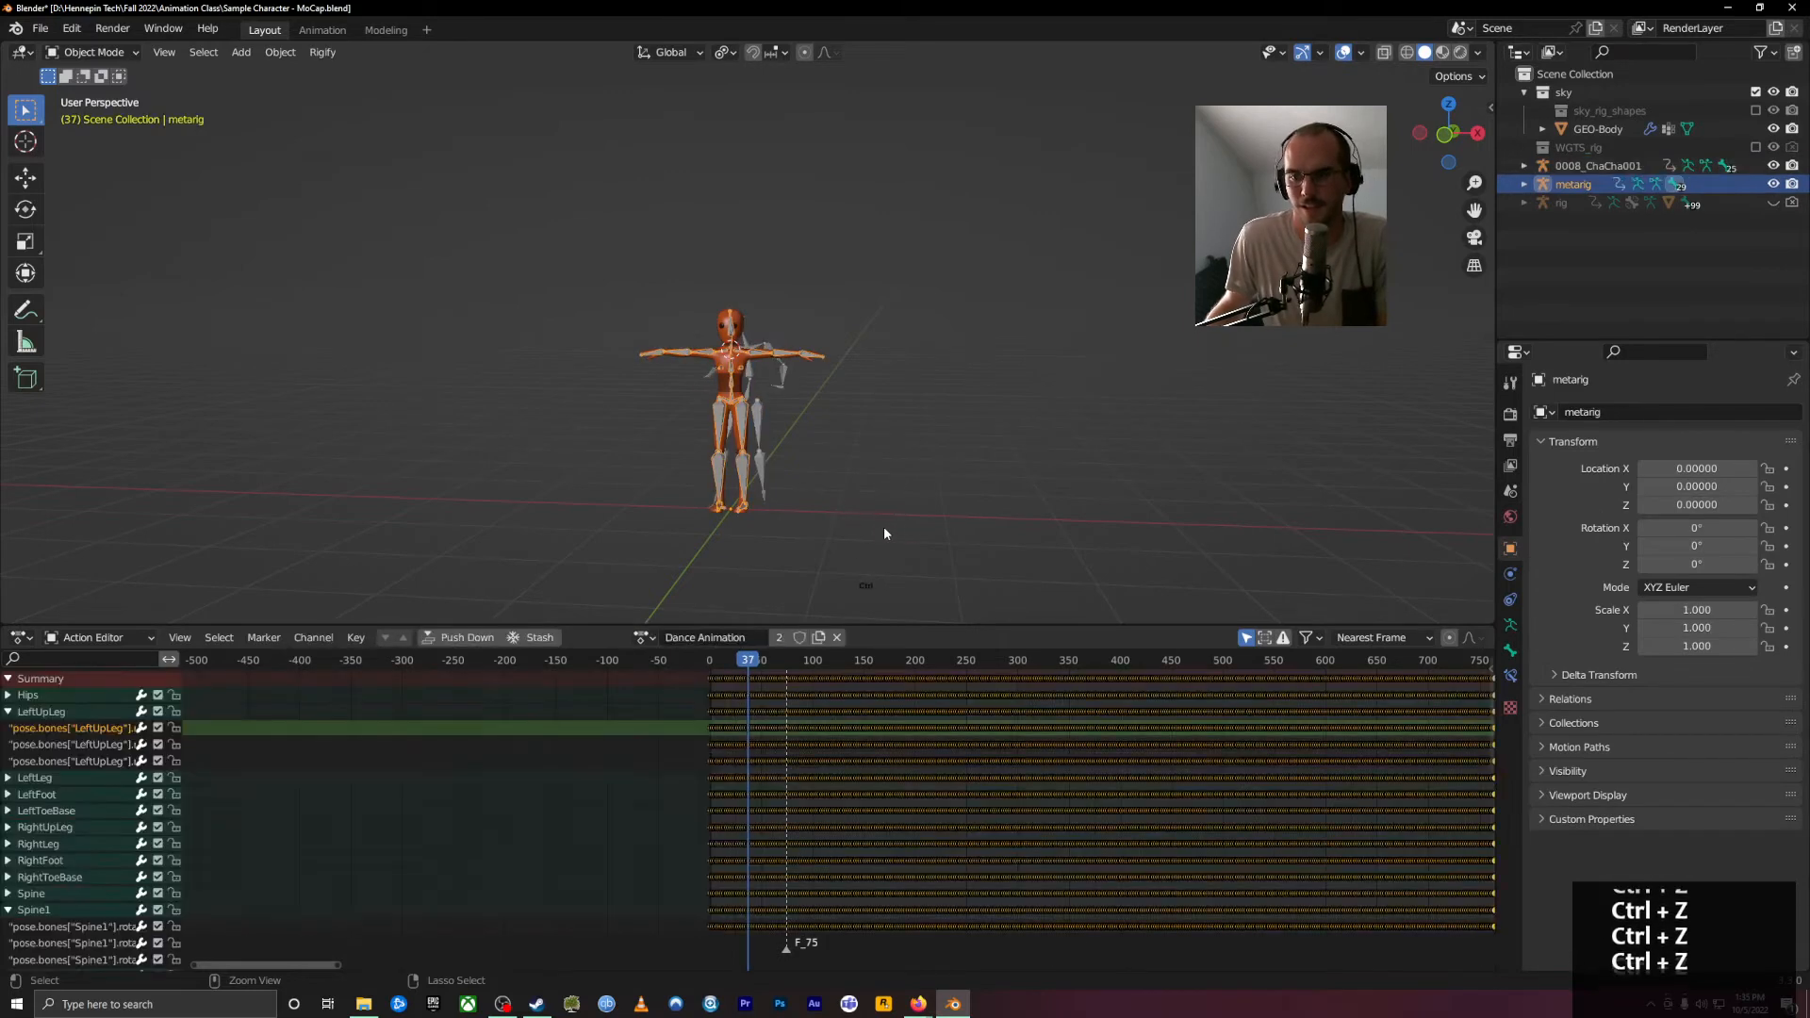
key(ctrl+z)
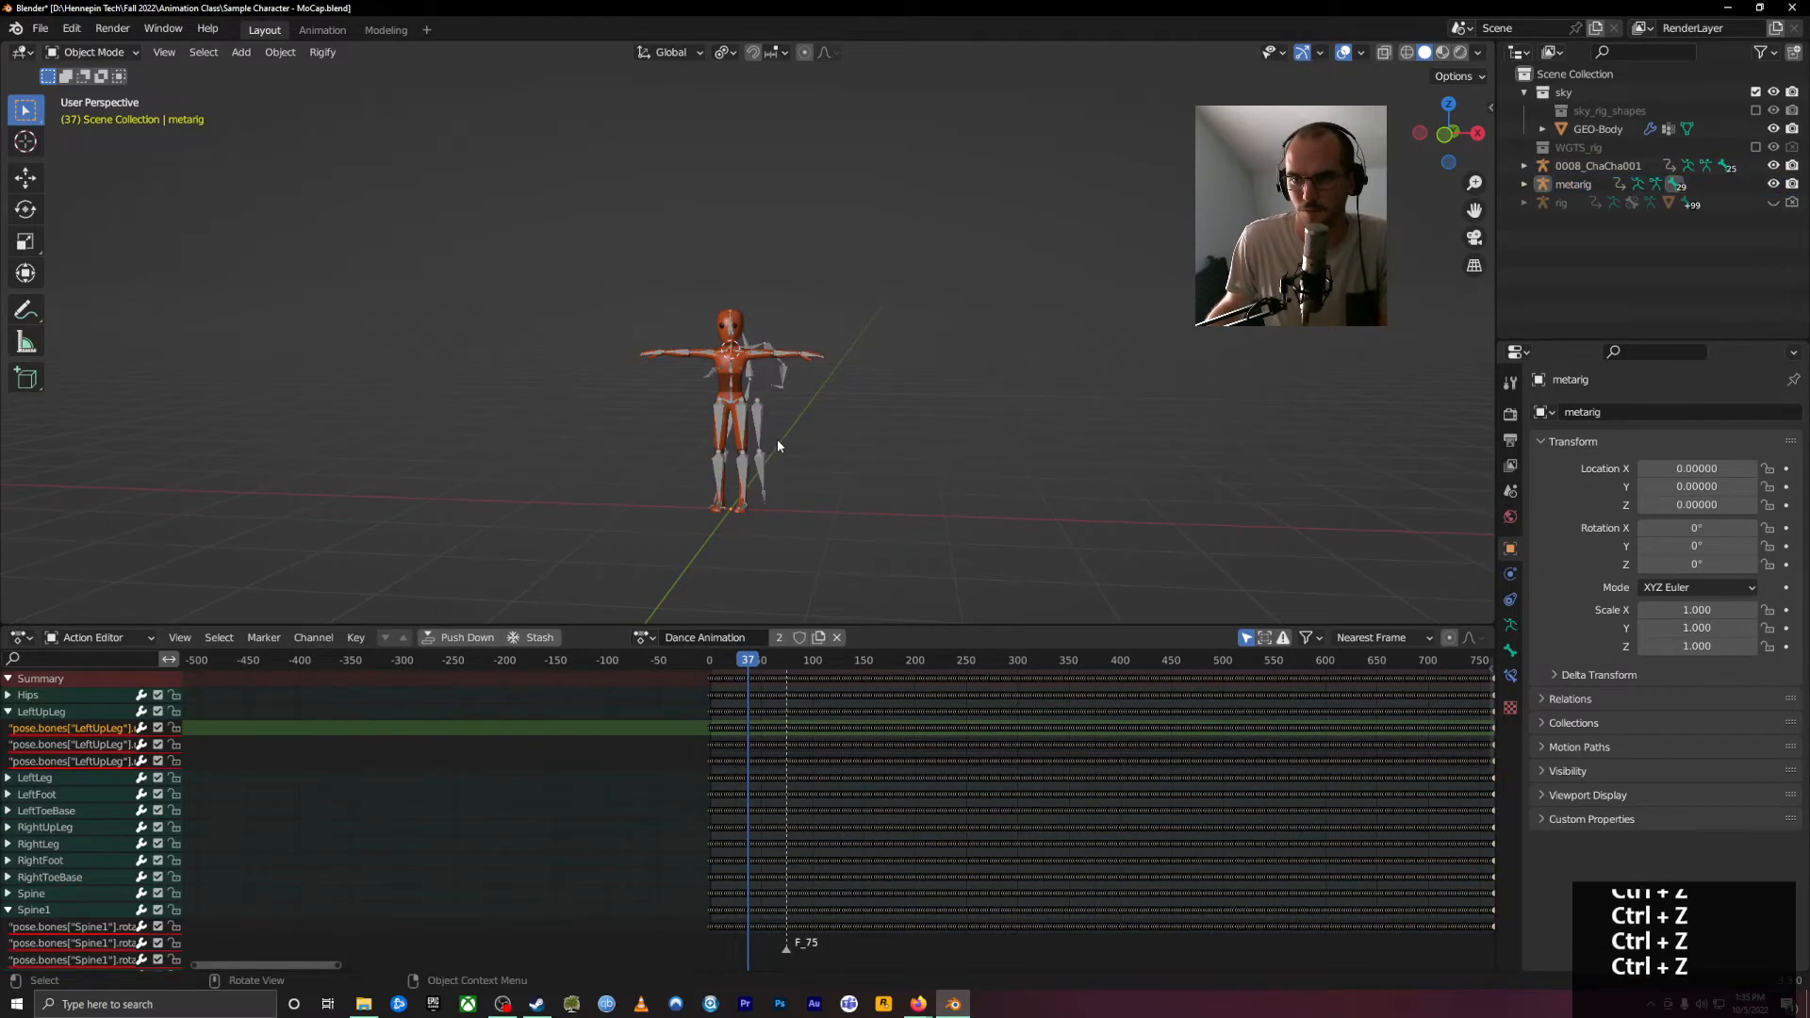
Step: Select the metarig, switch its action from Dance Animation to Relax, and unlink the action
drag(751, 670, 809, 662)
middle_drag(828, 504, 826, 487)
drag(788, 655, 887, 658)
click(724, 424)
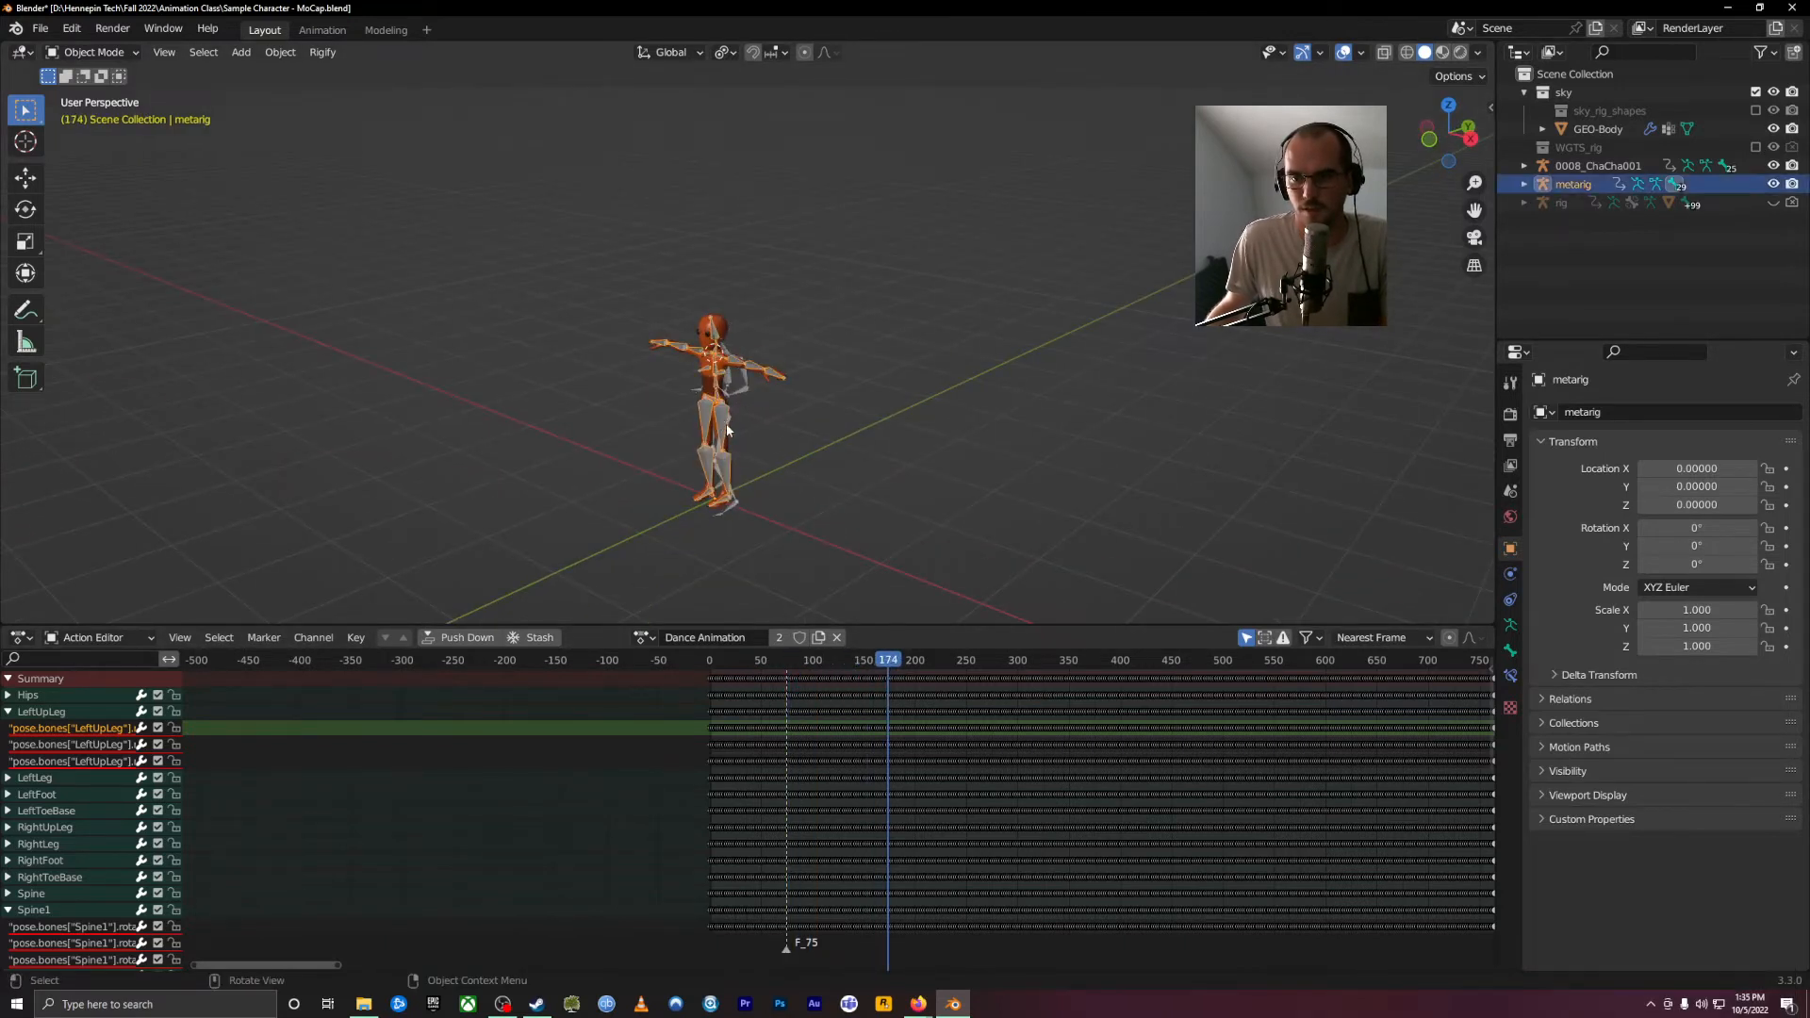
click(644, 638)
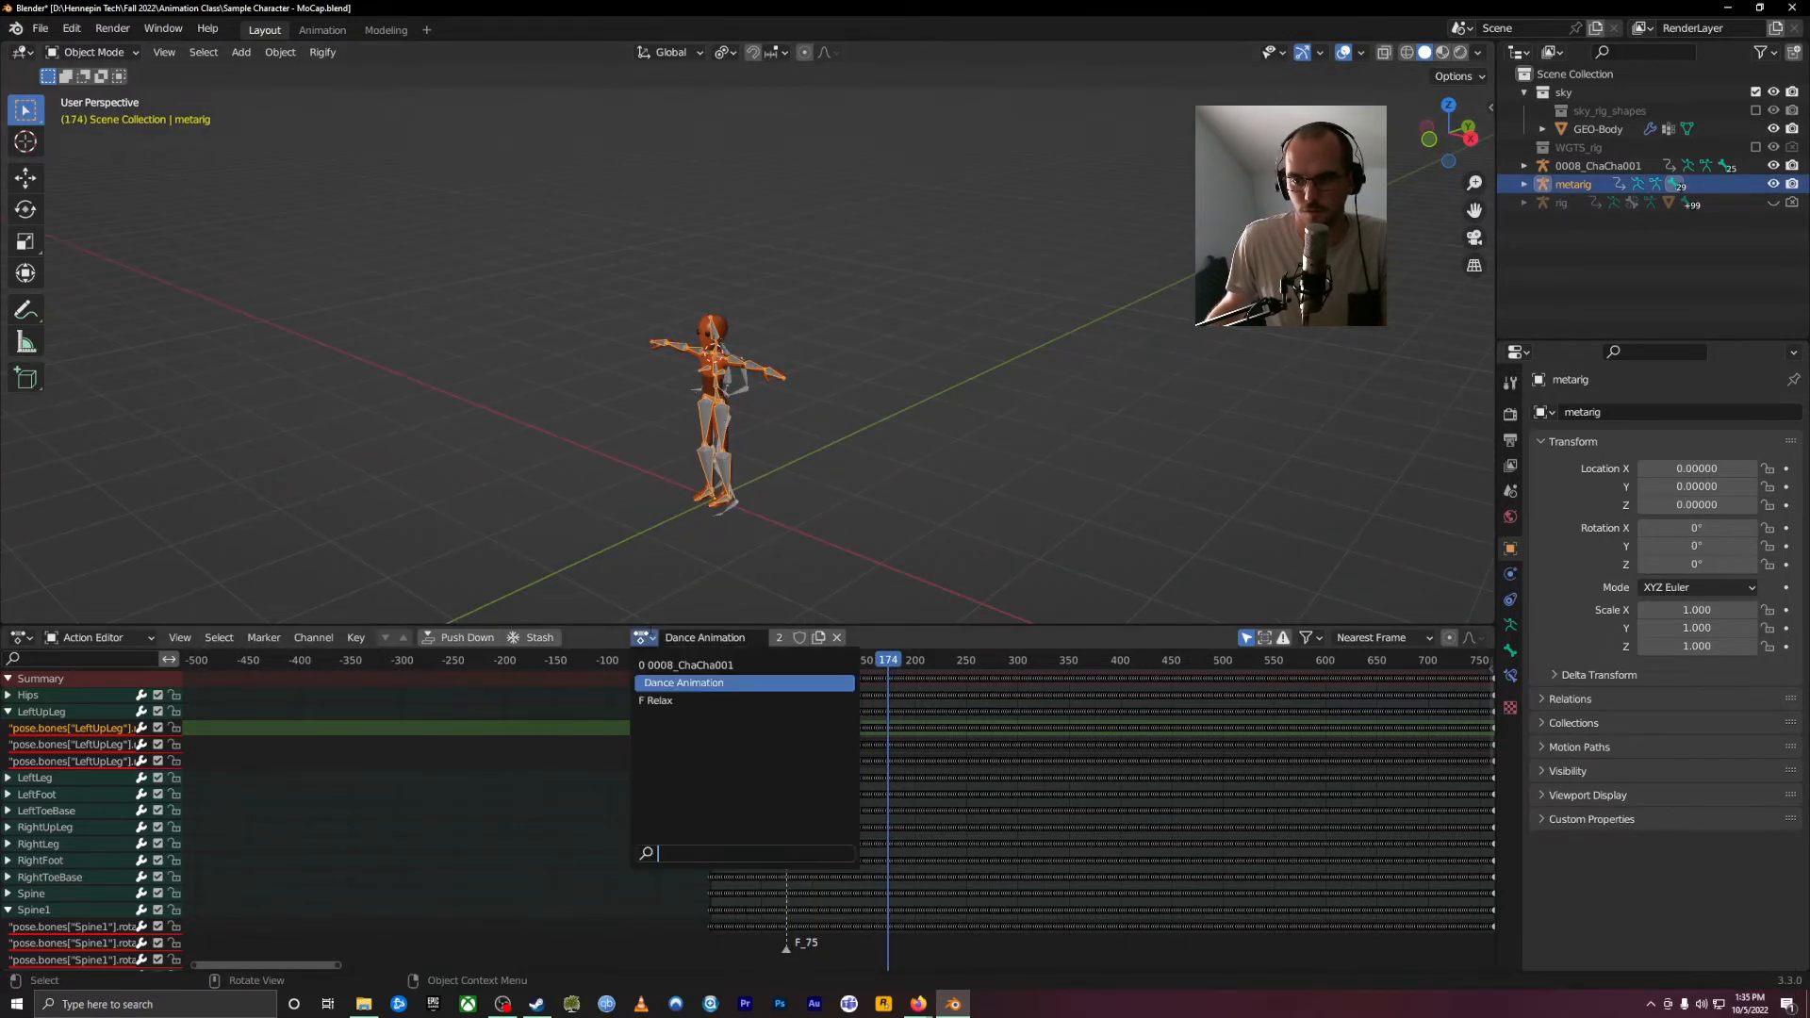
click(697, 701)
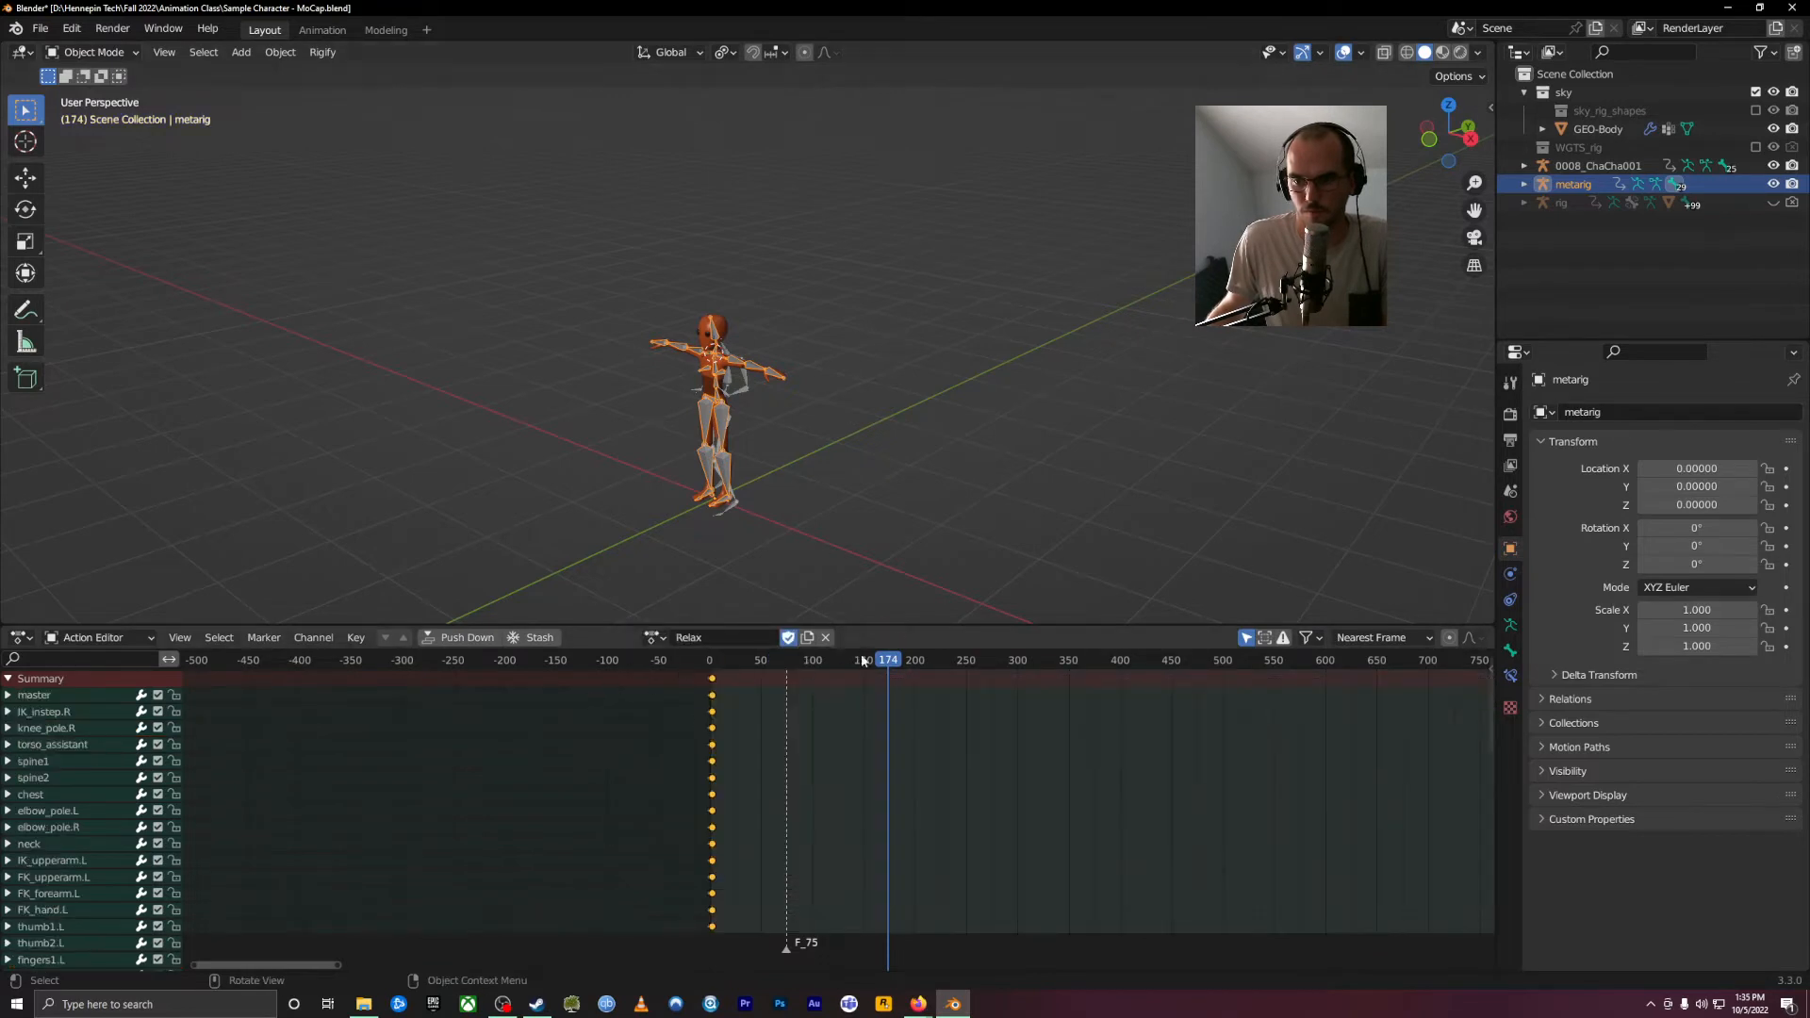
click(826, 638)
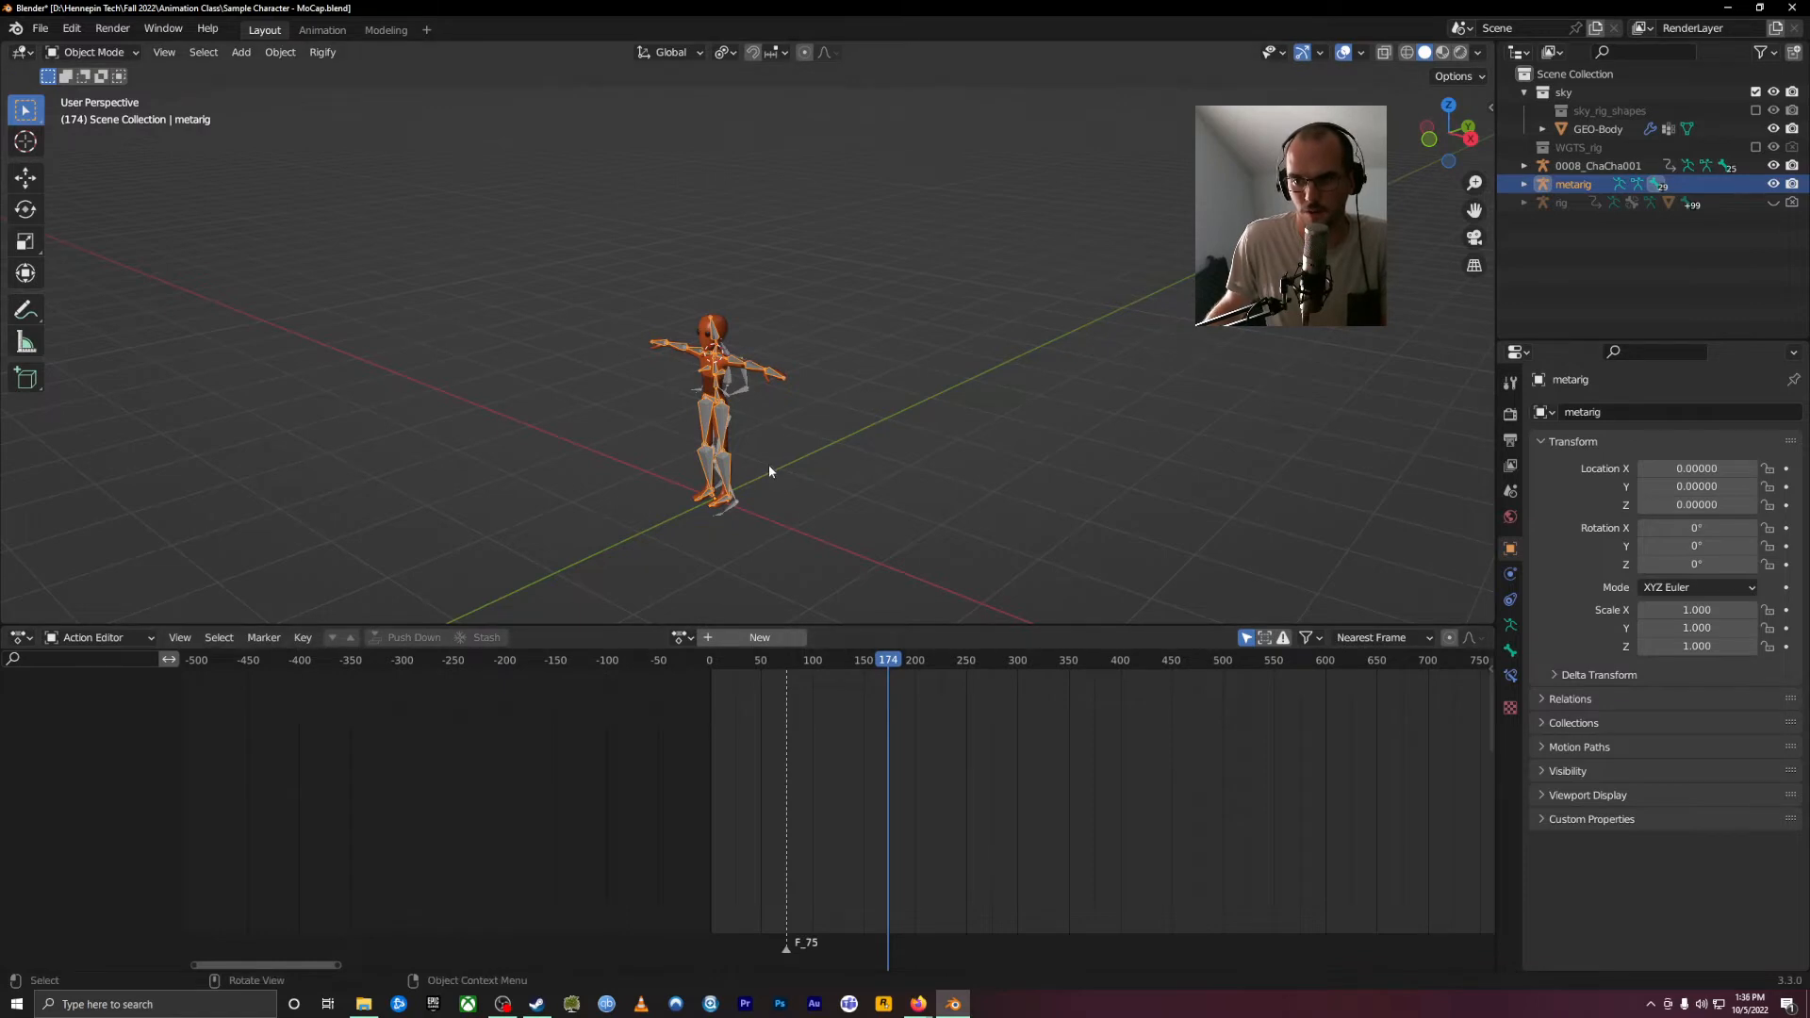
Step: Move the current frame back to 0 and inspect the metarig inside the character
scroll(767, 468, up, 4)
middle_drag(771, 471, 890, 428)
click(846, 661)
drag(845, 663, 679, 670)
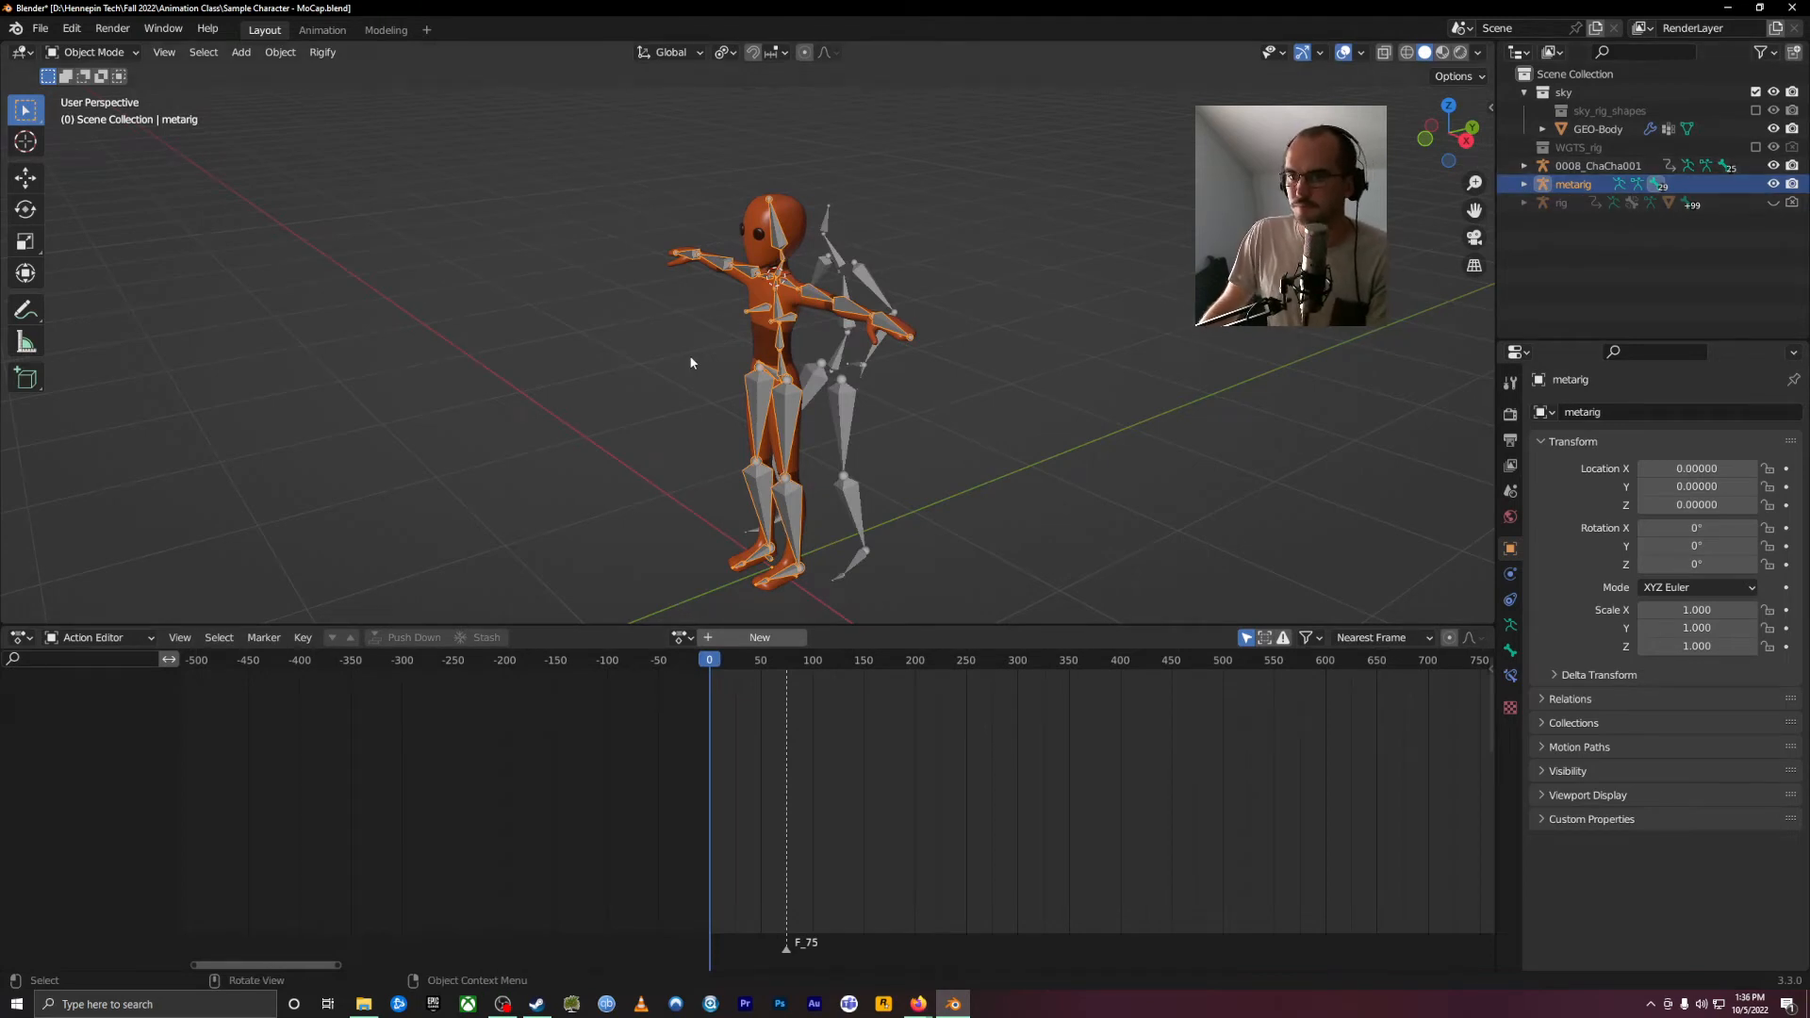
middle_drag(677, 369, 1025, 446)
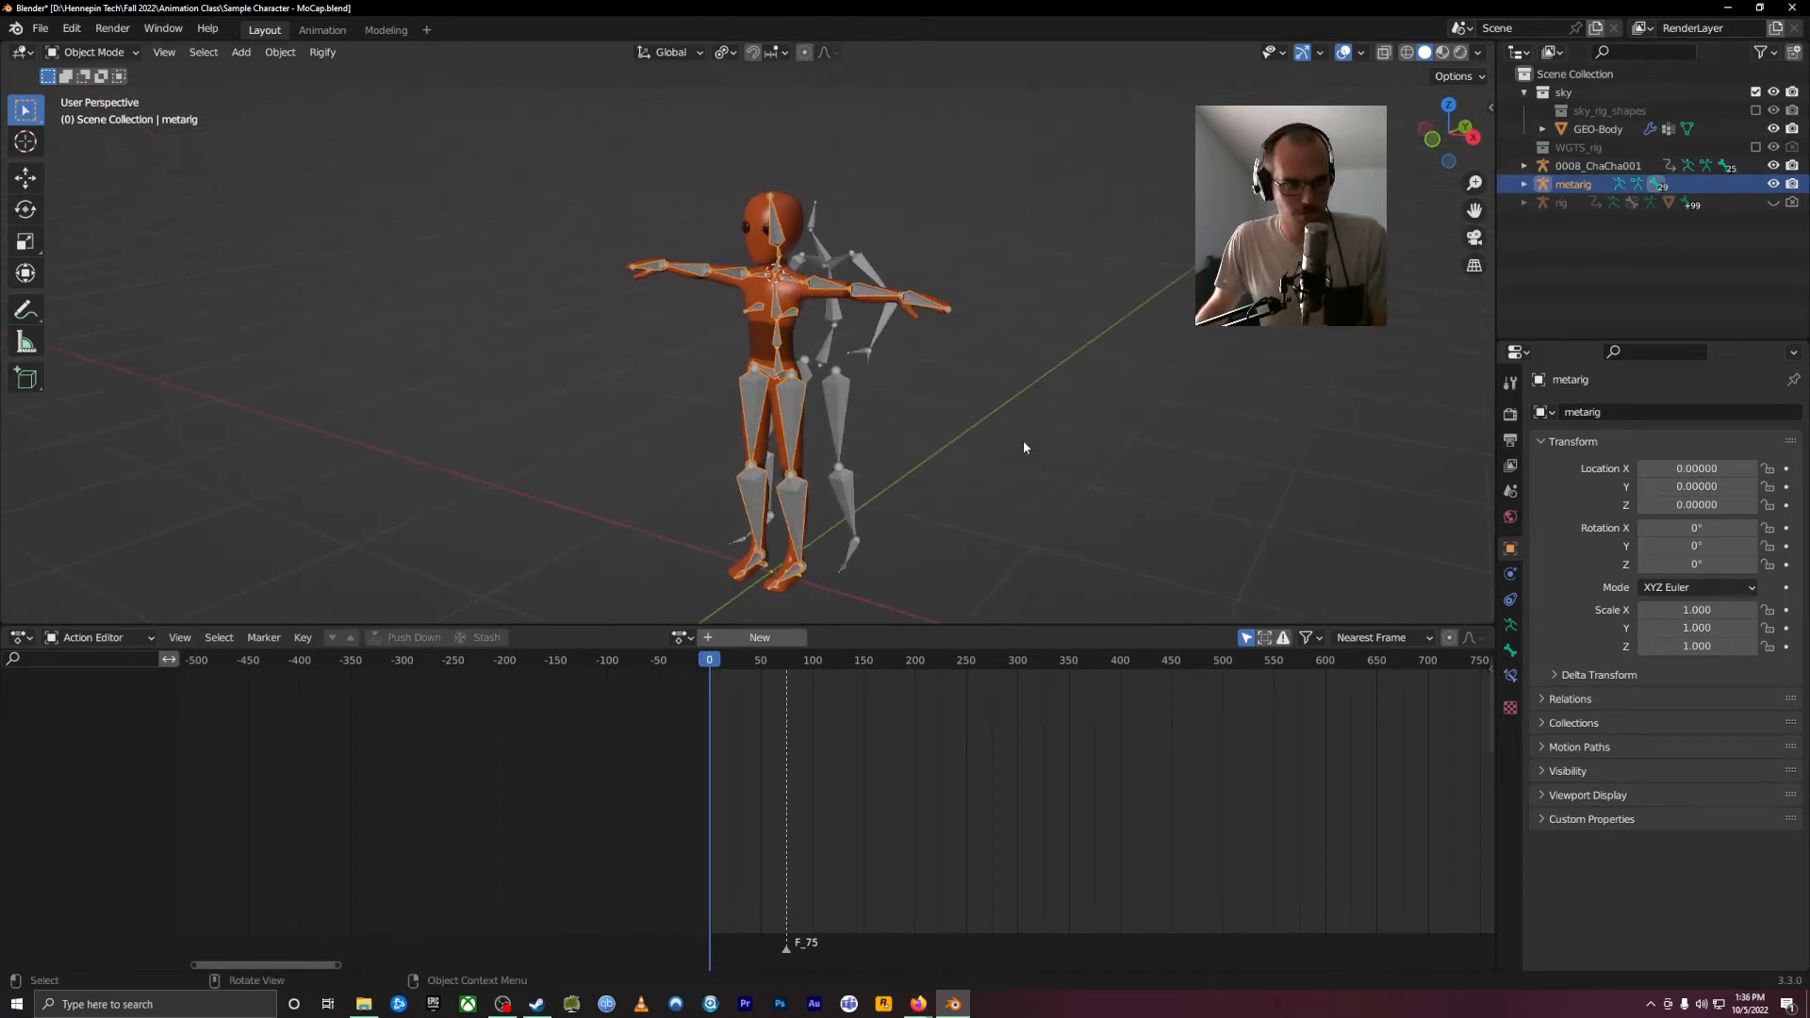
Step: Clear the metarig's parent and hide the metarig in the viewport
key(alt+p)
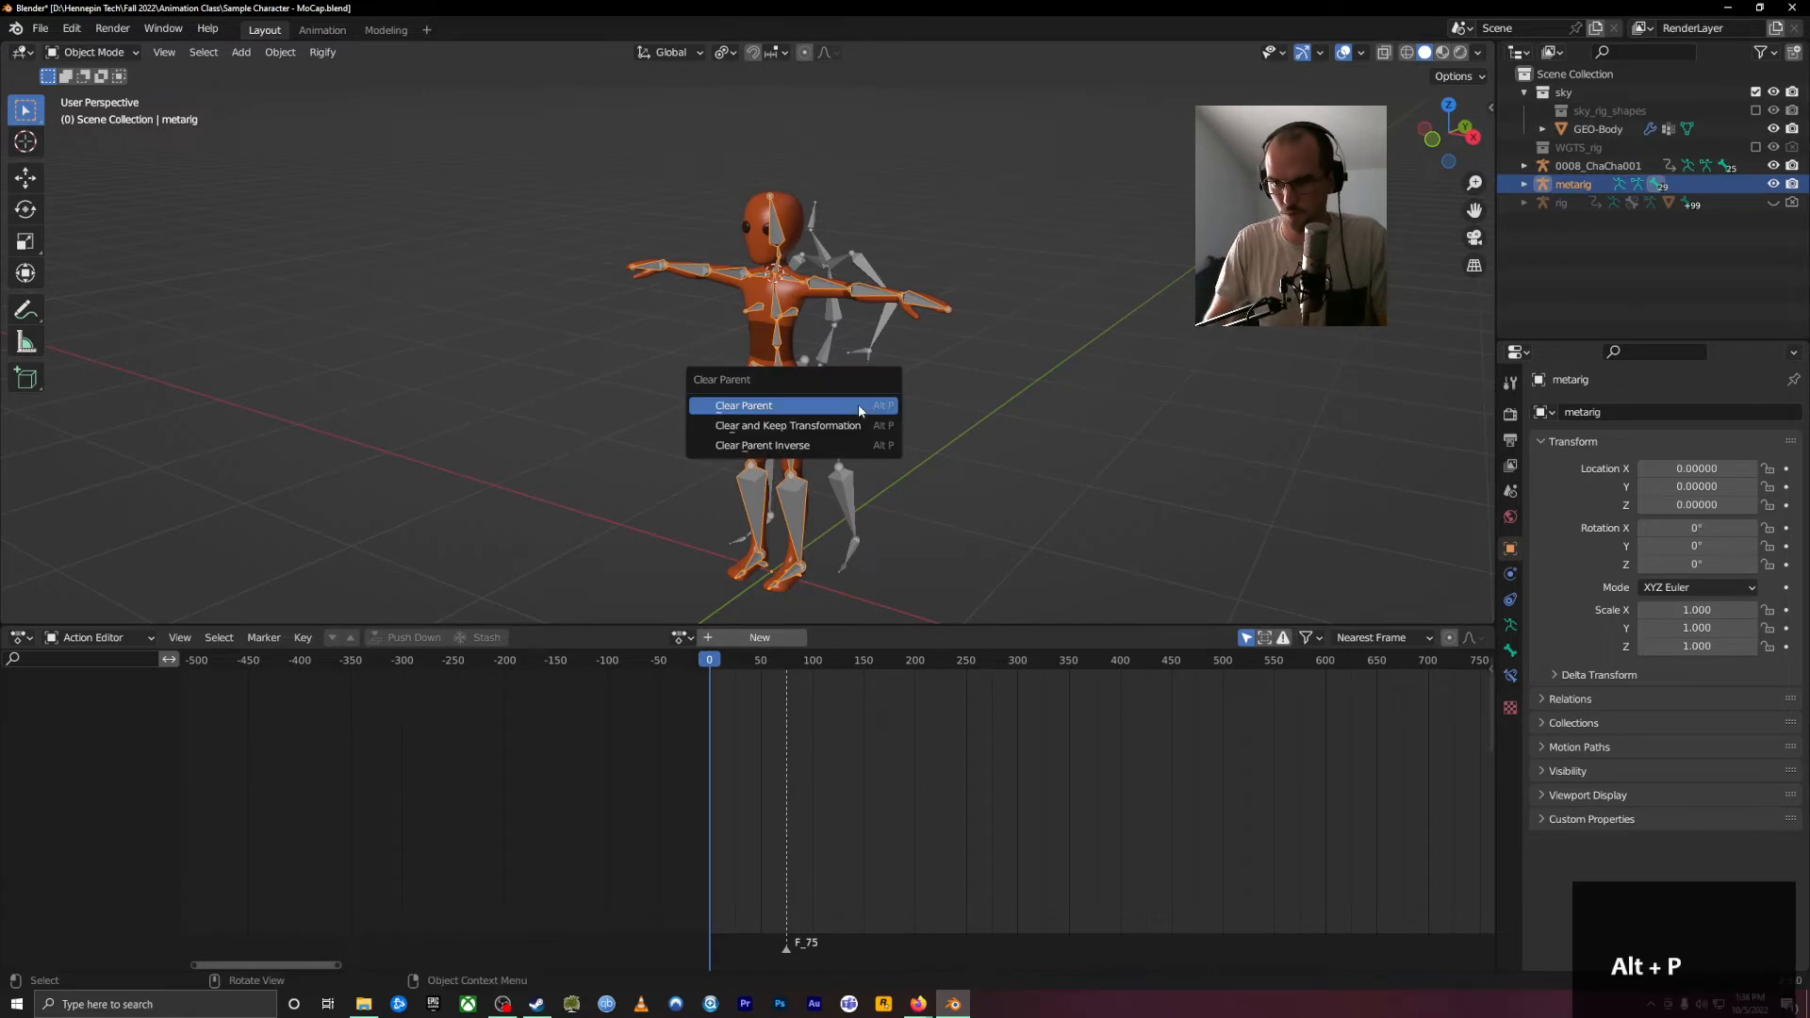
click(788, 407)
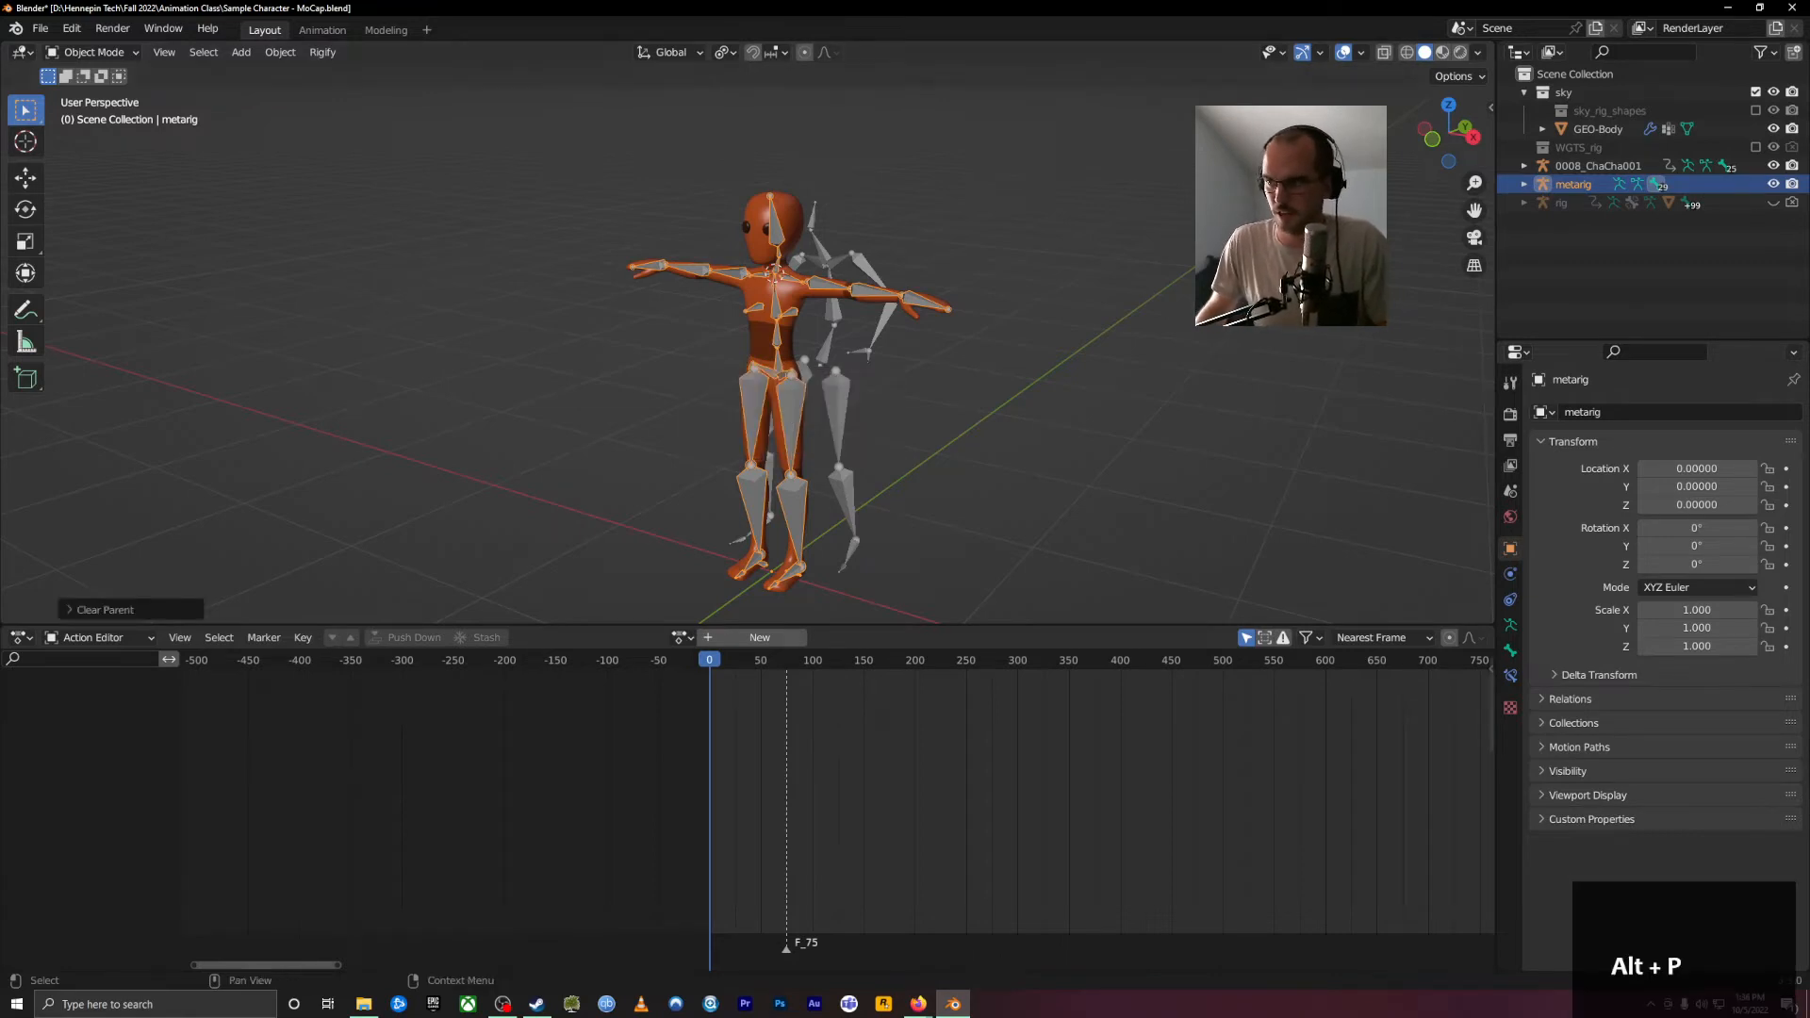
click(1774, 183)
Step: Rename the 0008_ChaCha001 armature as MoCap Armature
click(1585, 165)
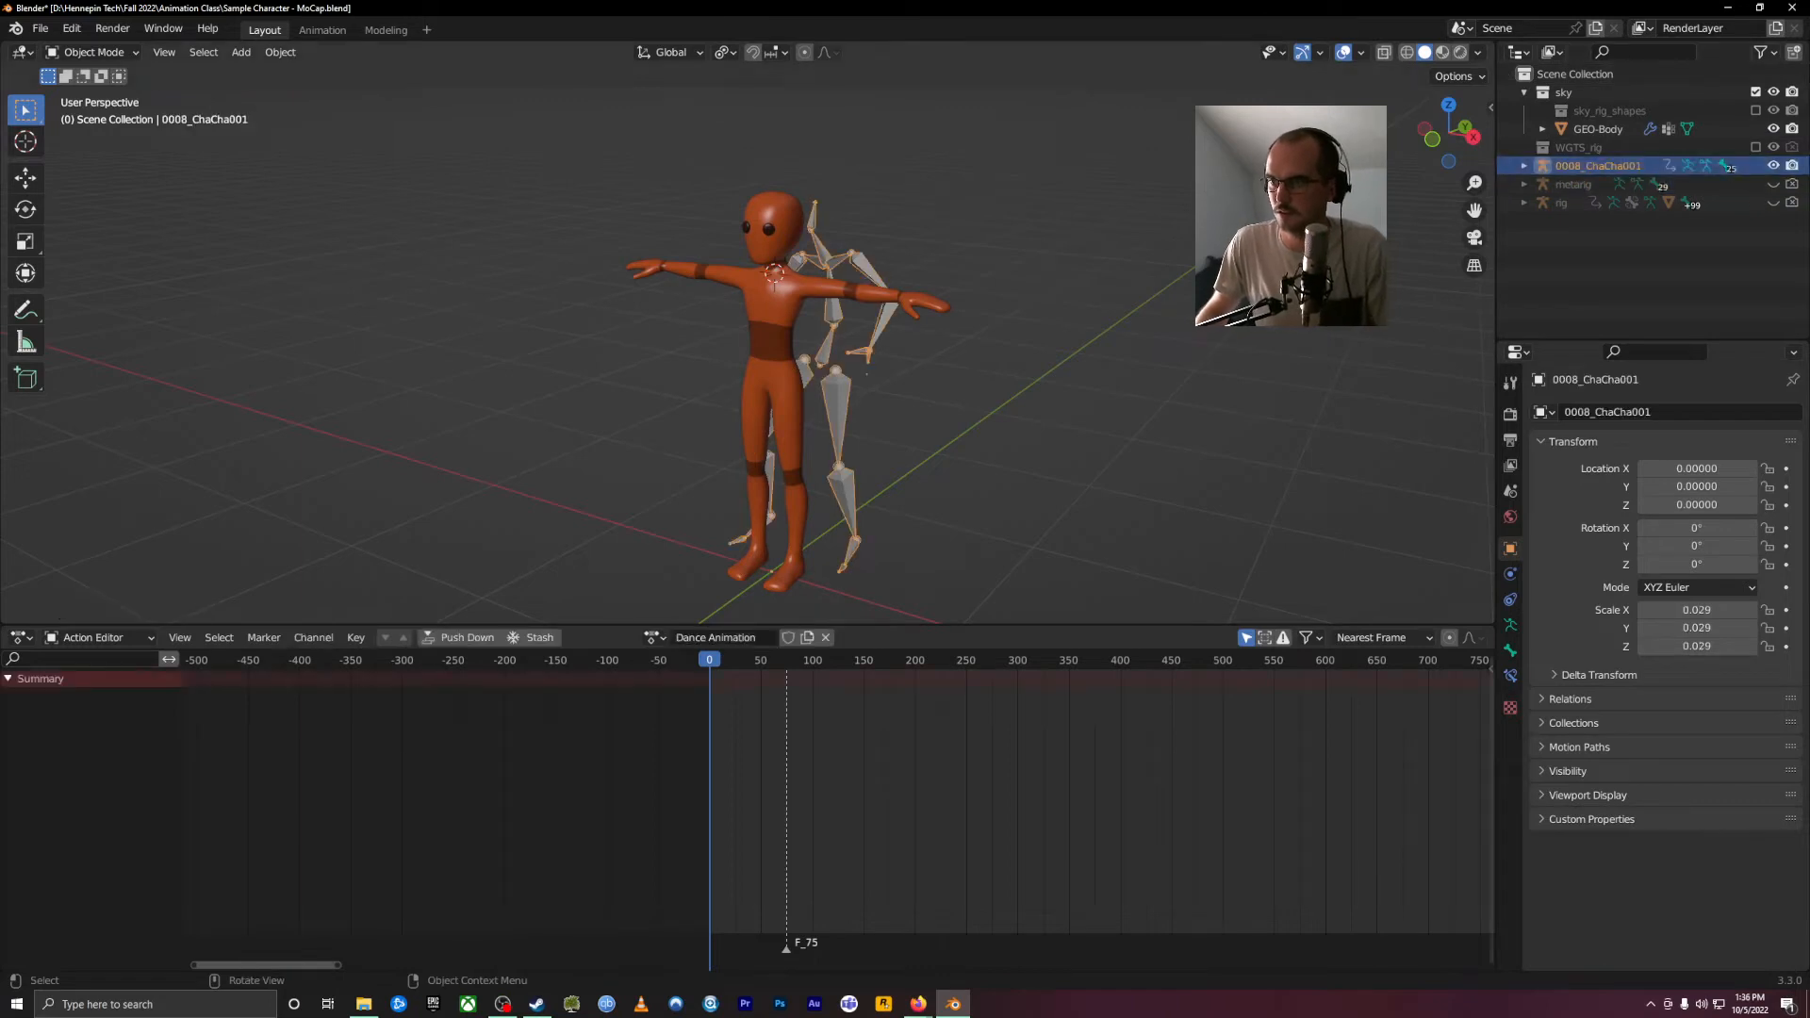
double_click(1598, 165)
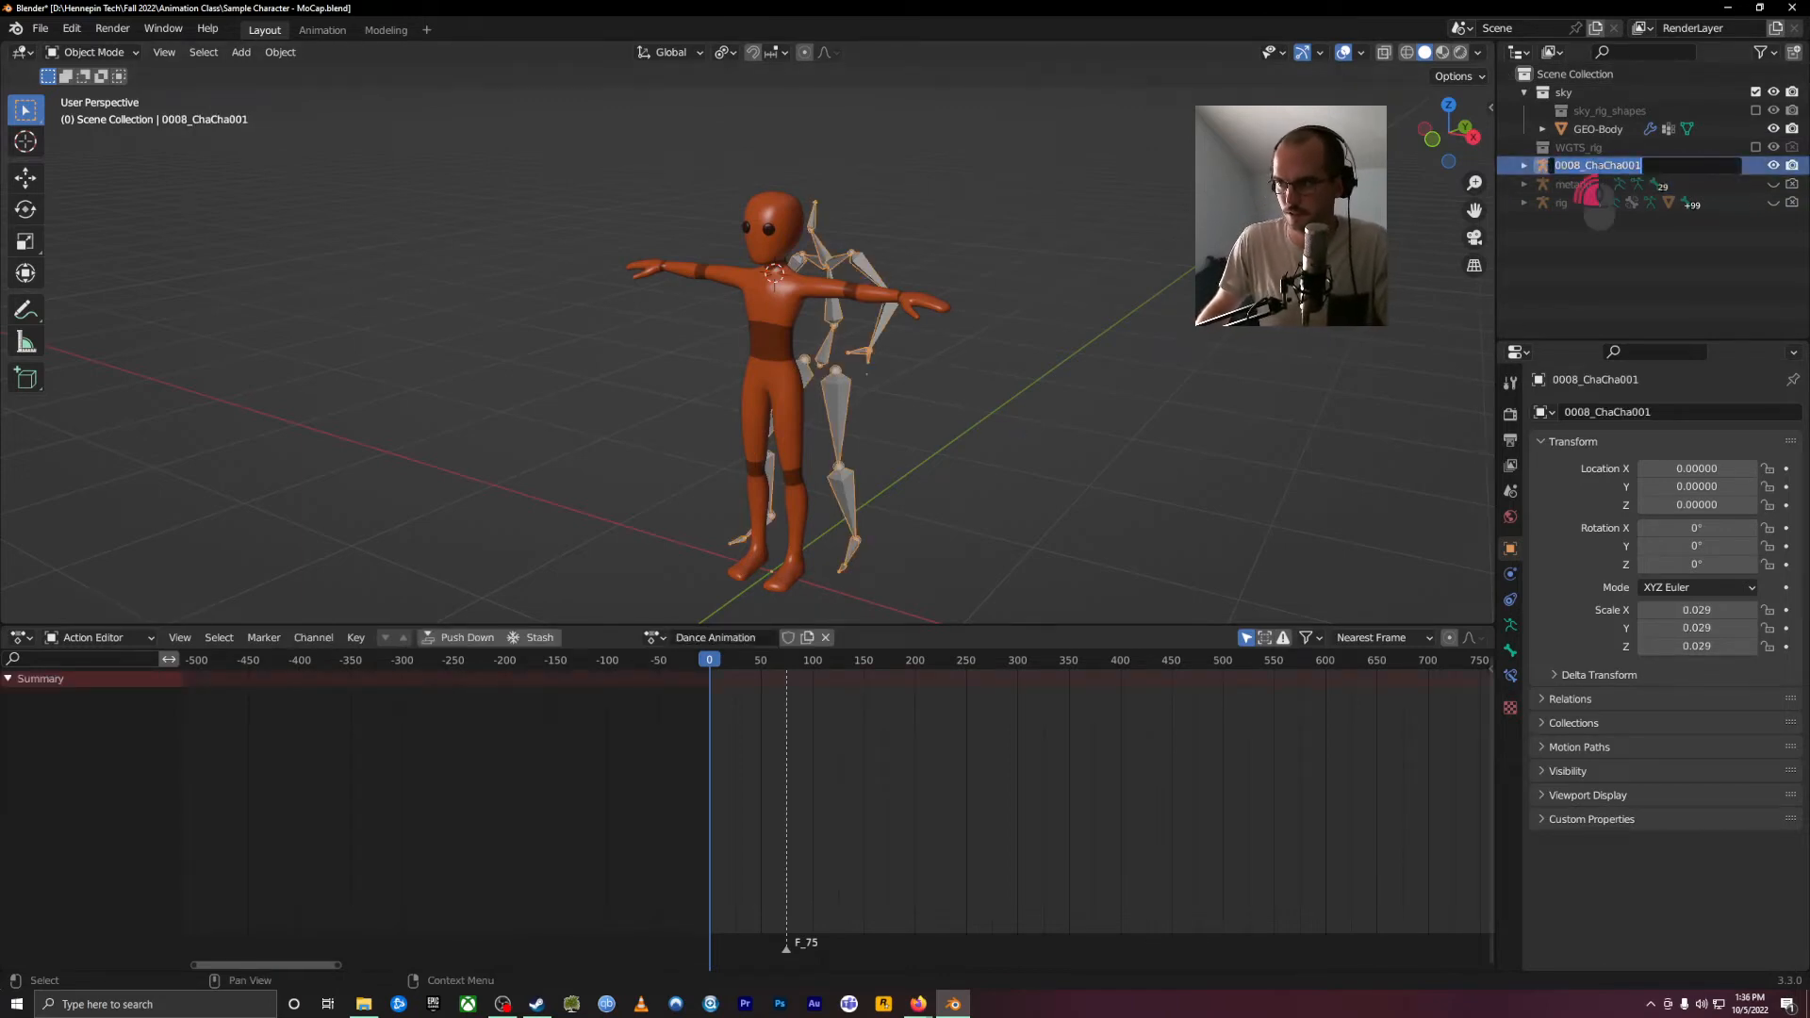
text(MoCap)
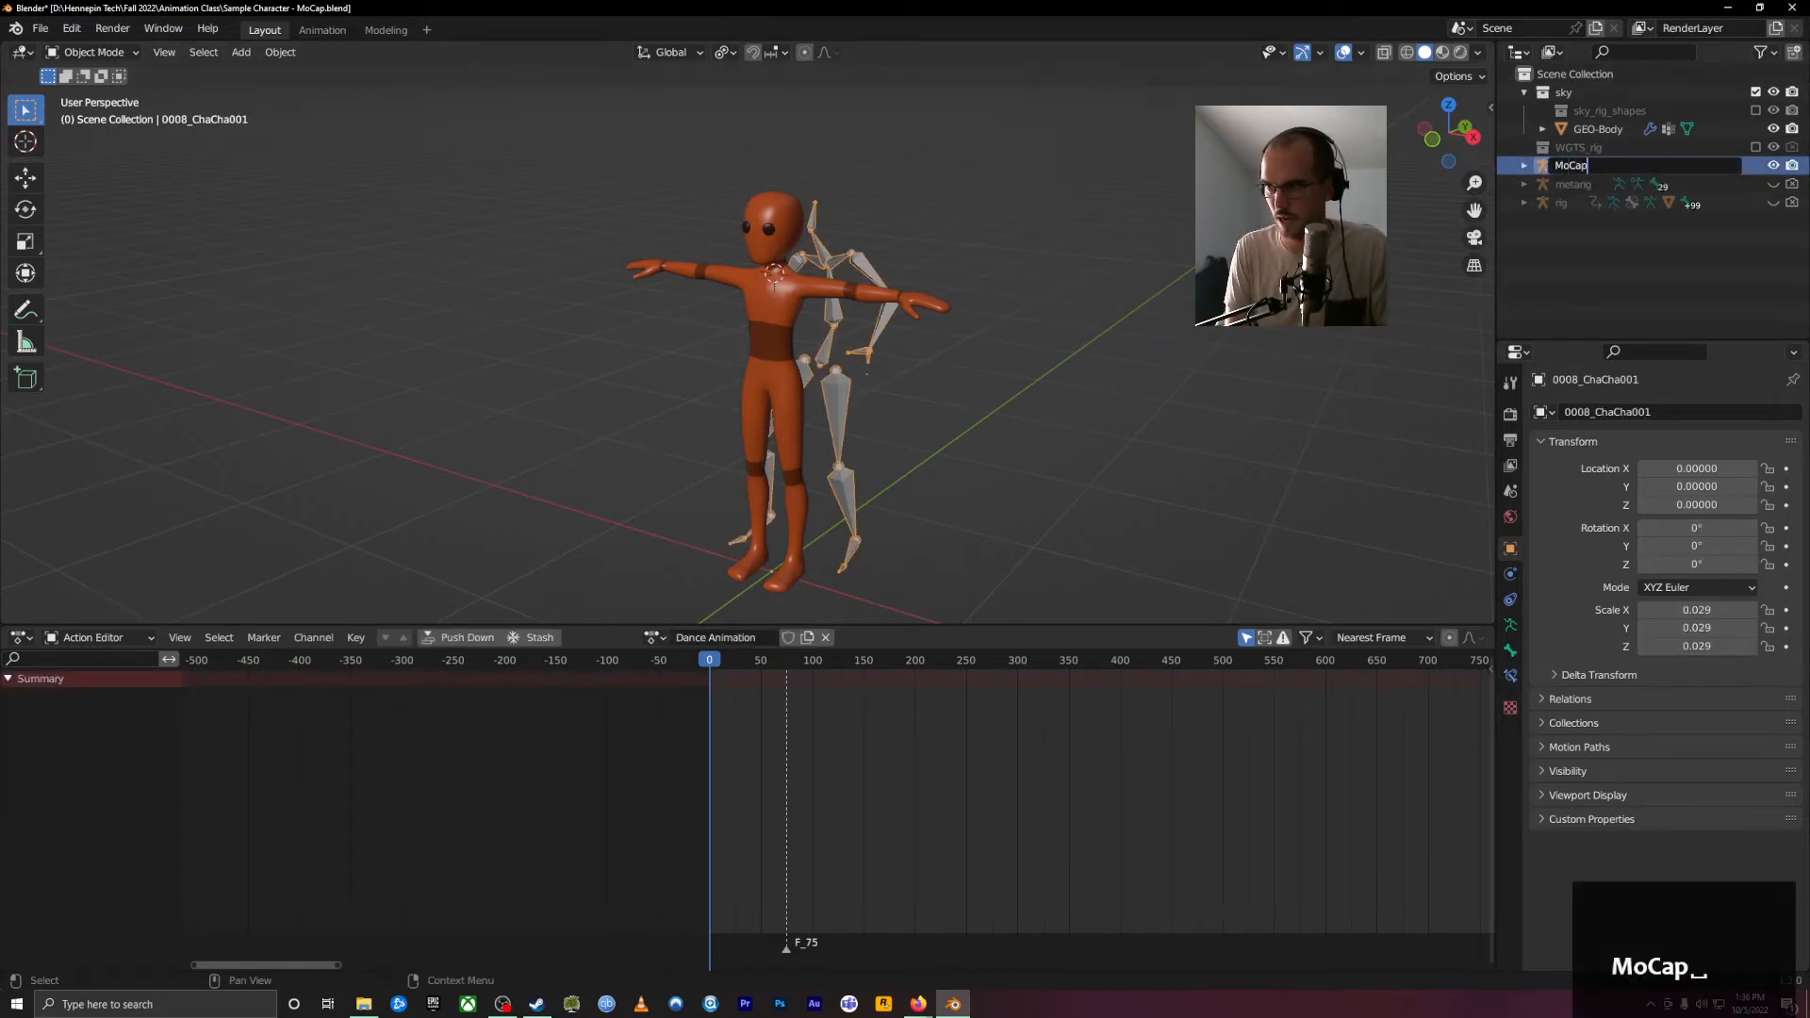
text( A)
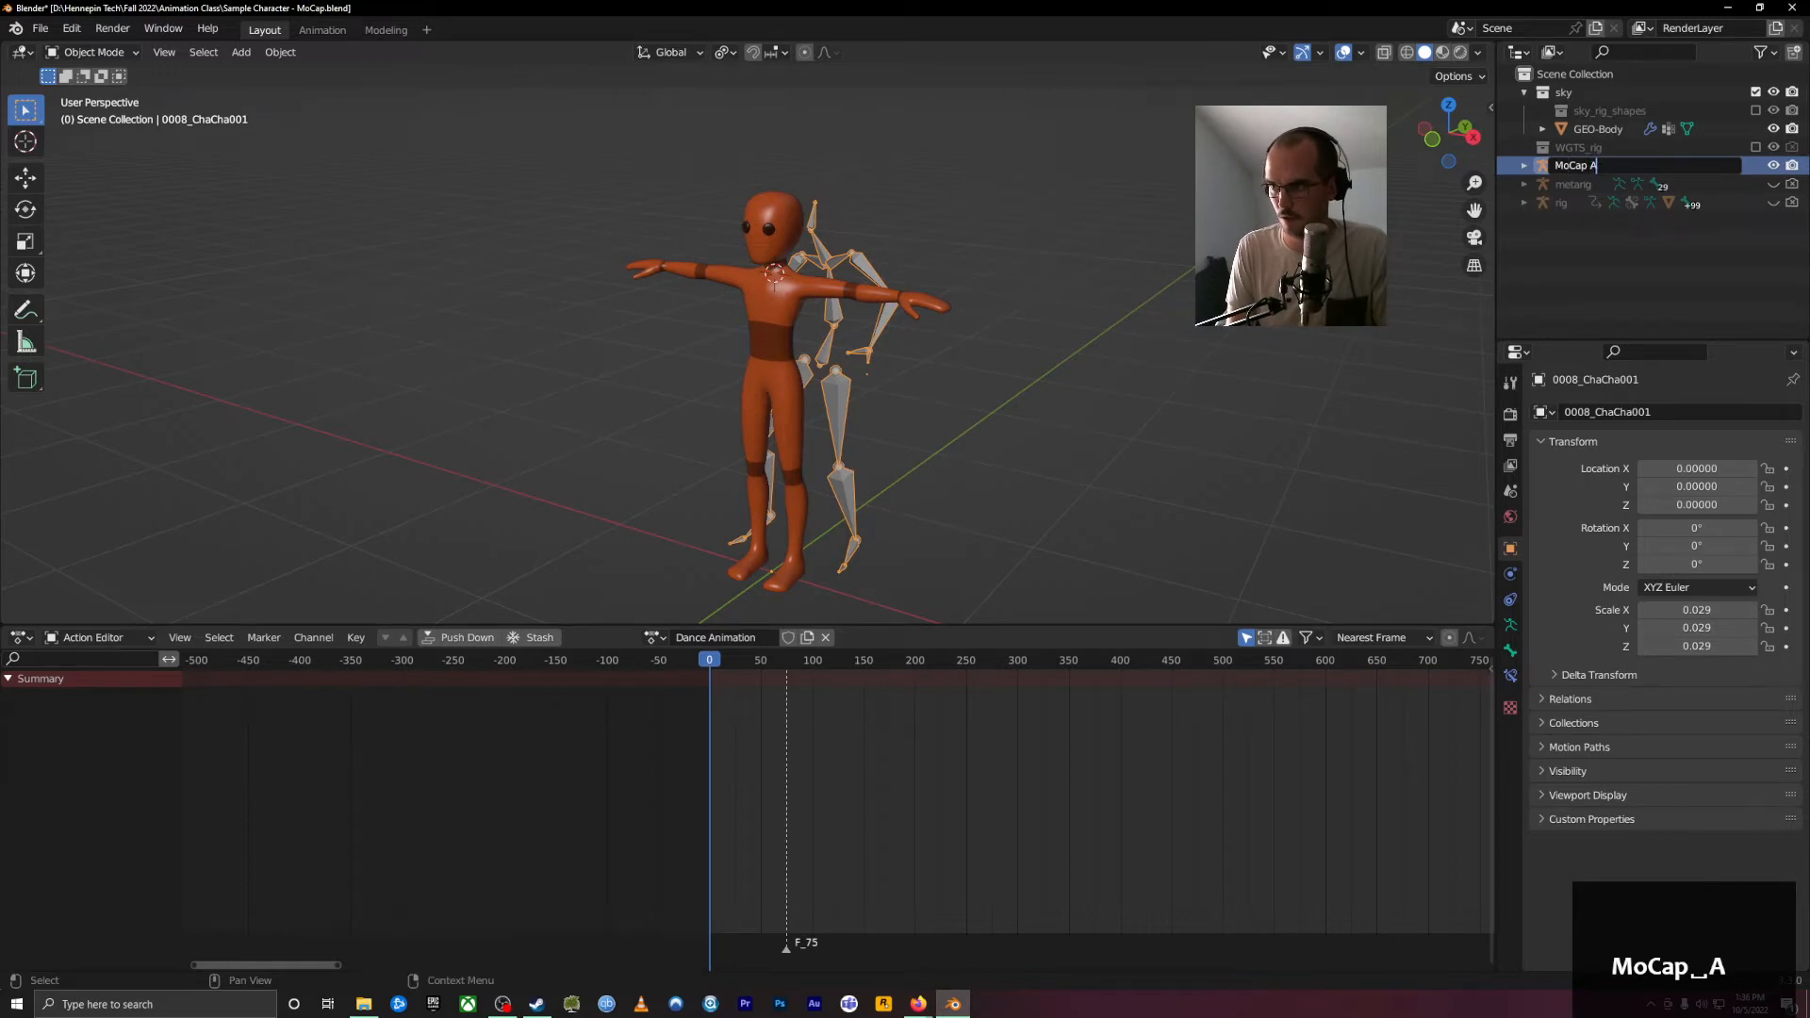
text(rmature)
key(Return)
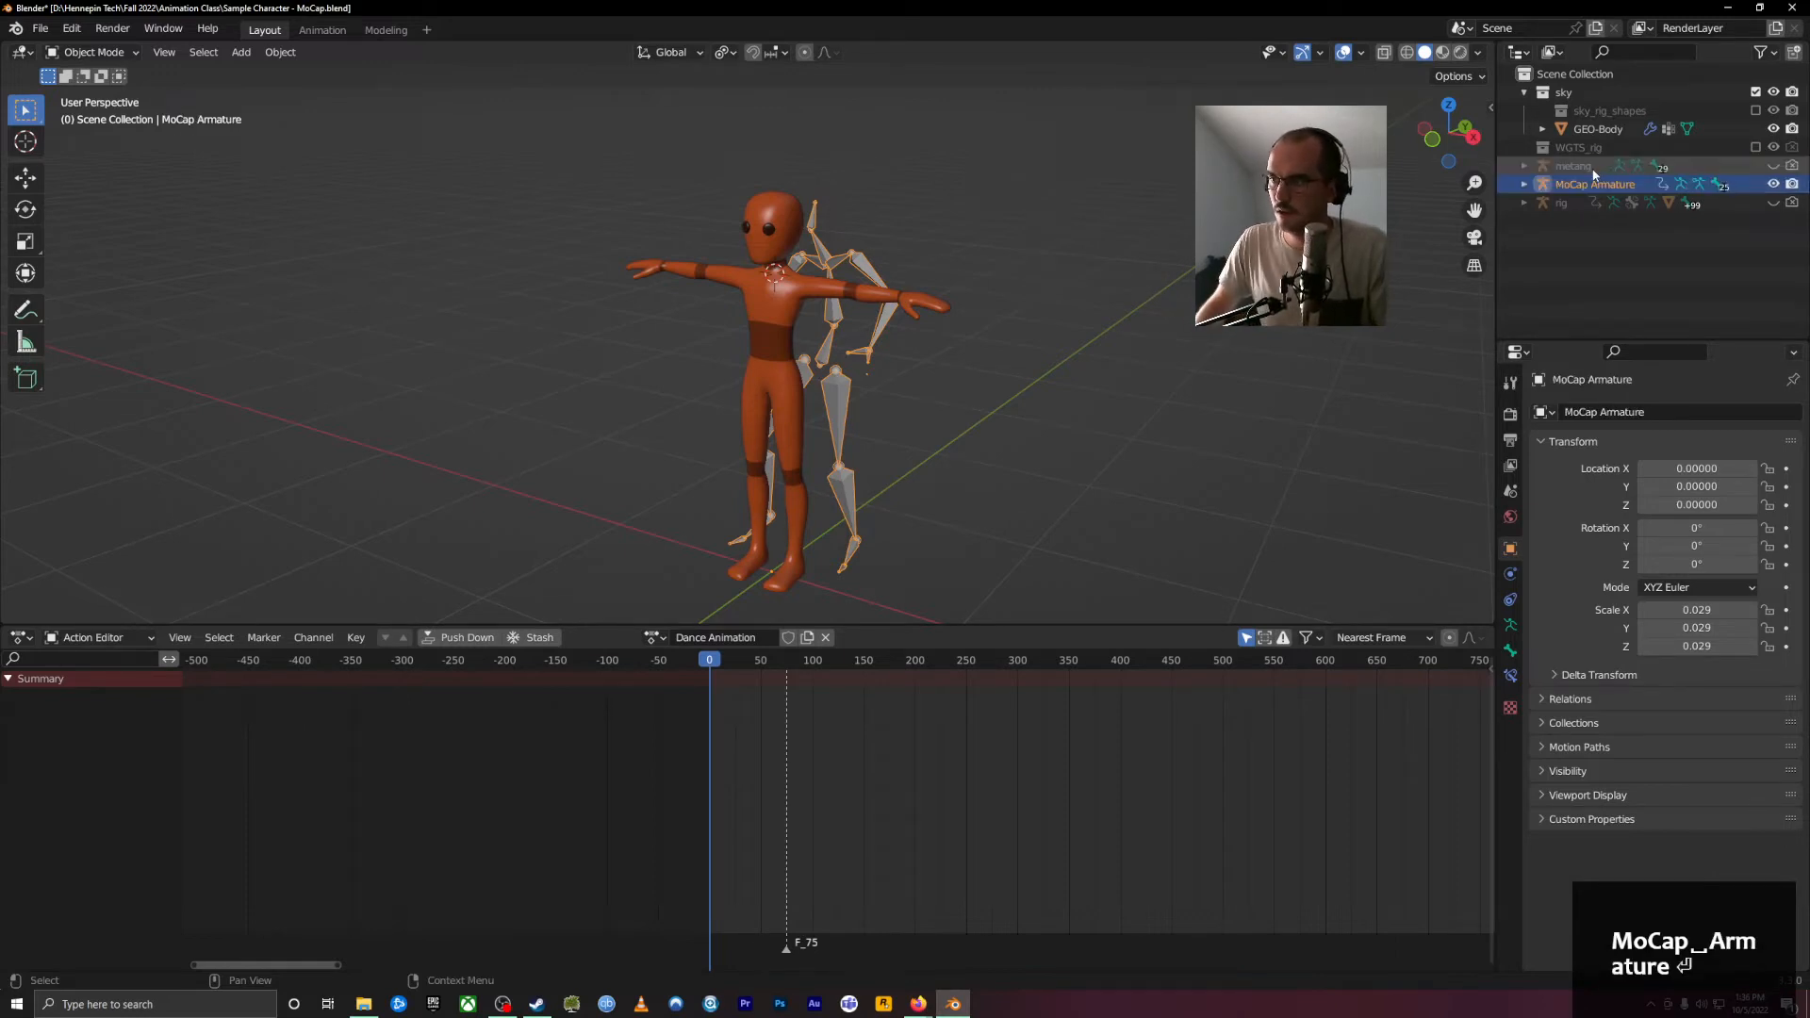
Step: Duplicate the MoCap Armature beside the character at about X 1.09, Y -0.13, keeping its height, and scrub to frame 225
key(shift+d)
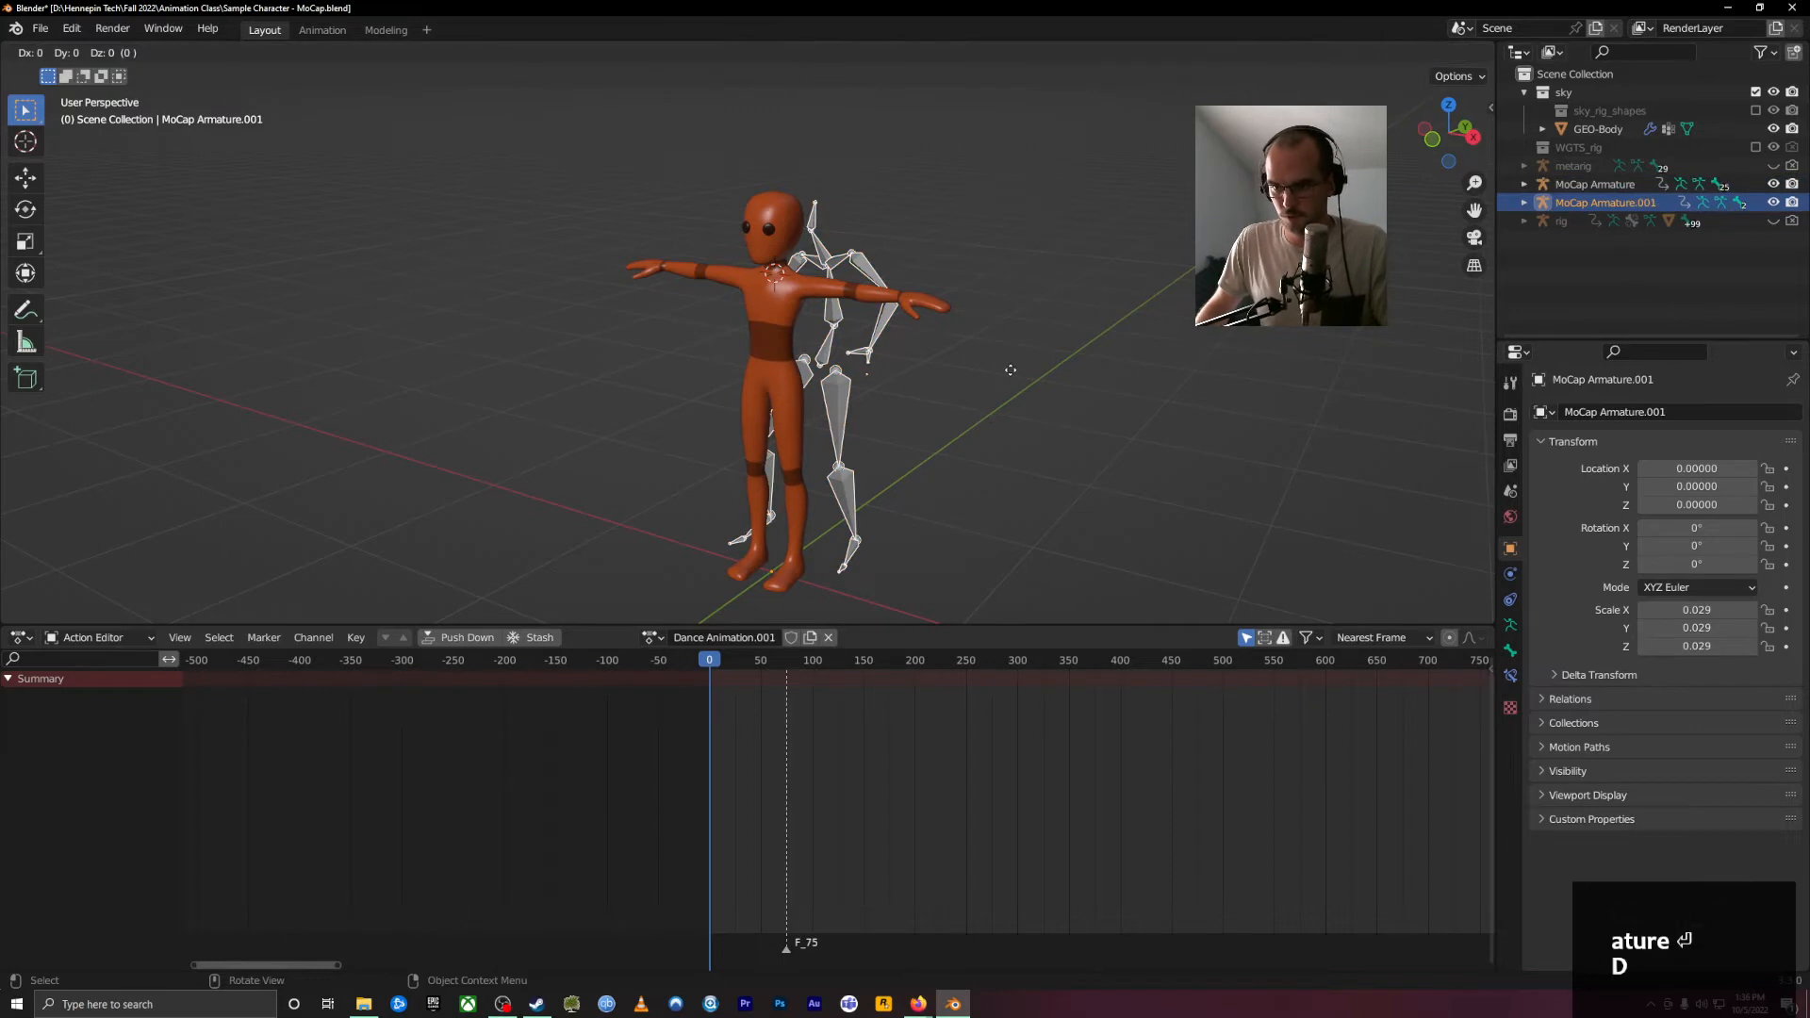
key(shift+z)
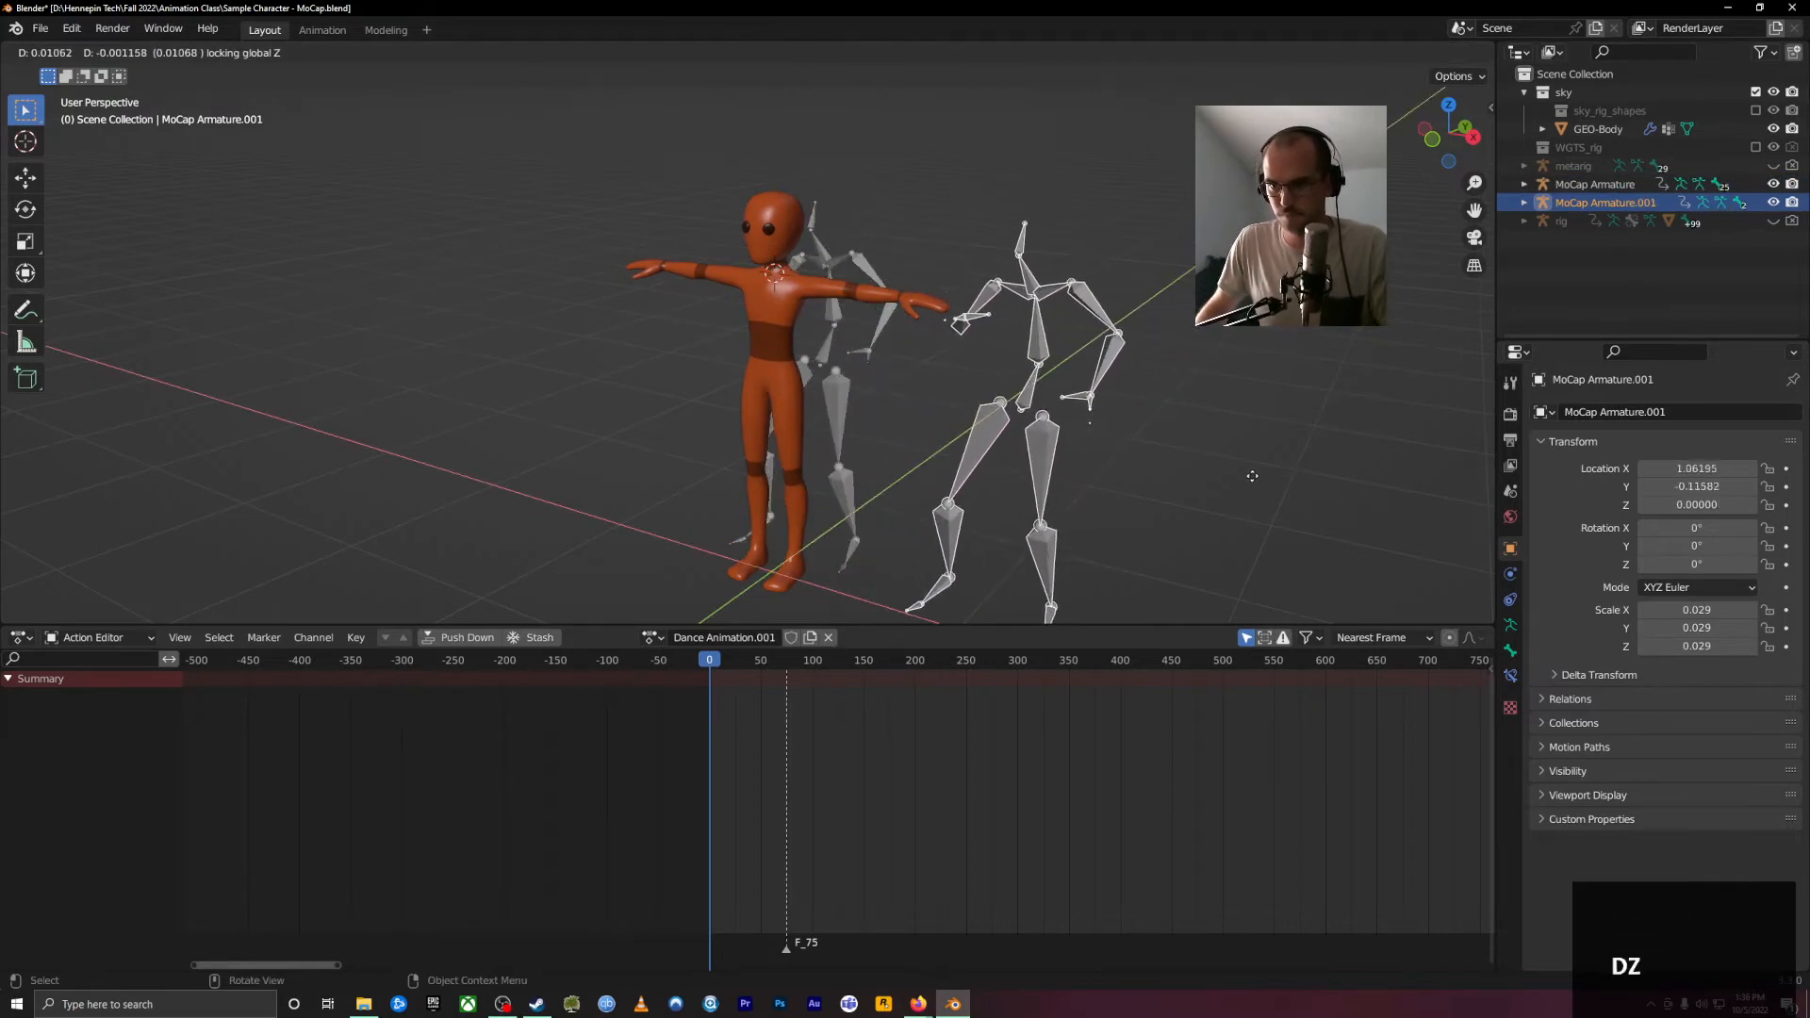
click(1257, 478)
middle_drag(1185, 462, 1237, 443)
drag(703, 665, 941, 670)
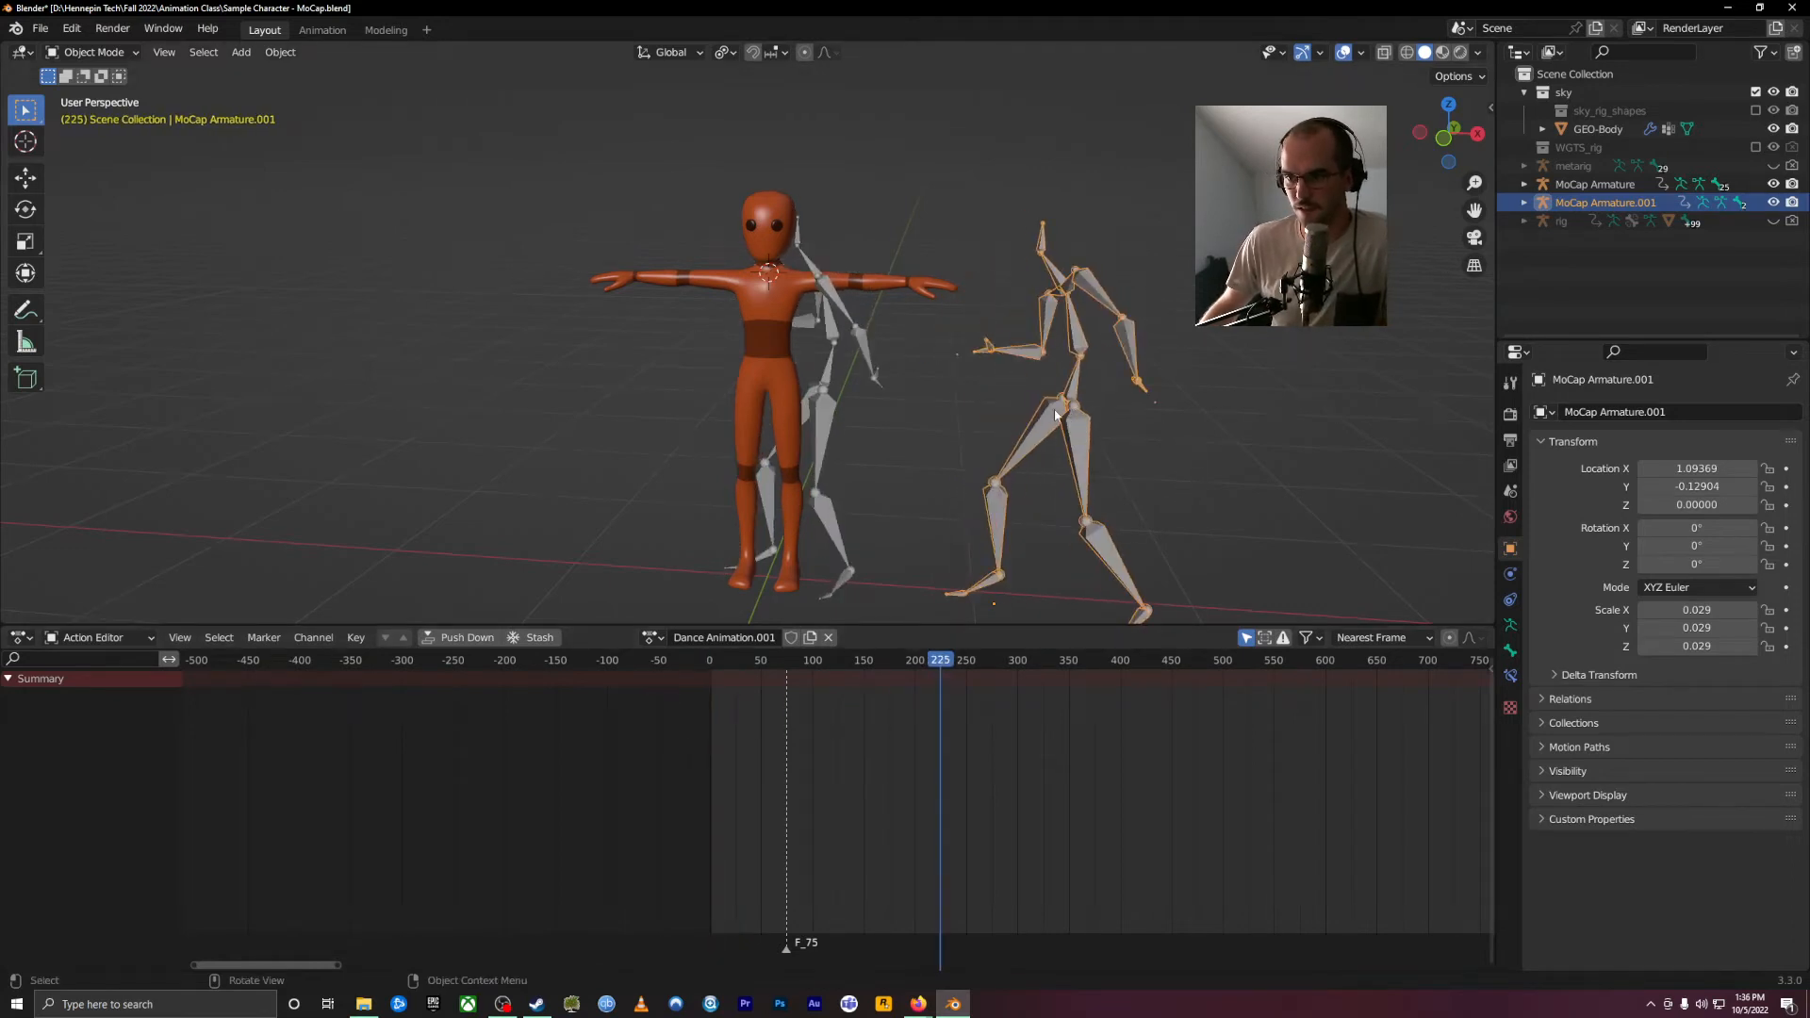
Step: Rename the MoCap Armature.001 duplicate as Orange Guy Armature
double_click(1587, 203)
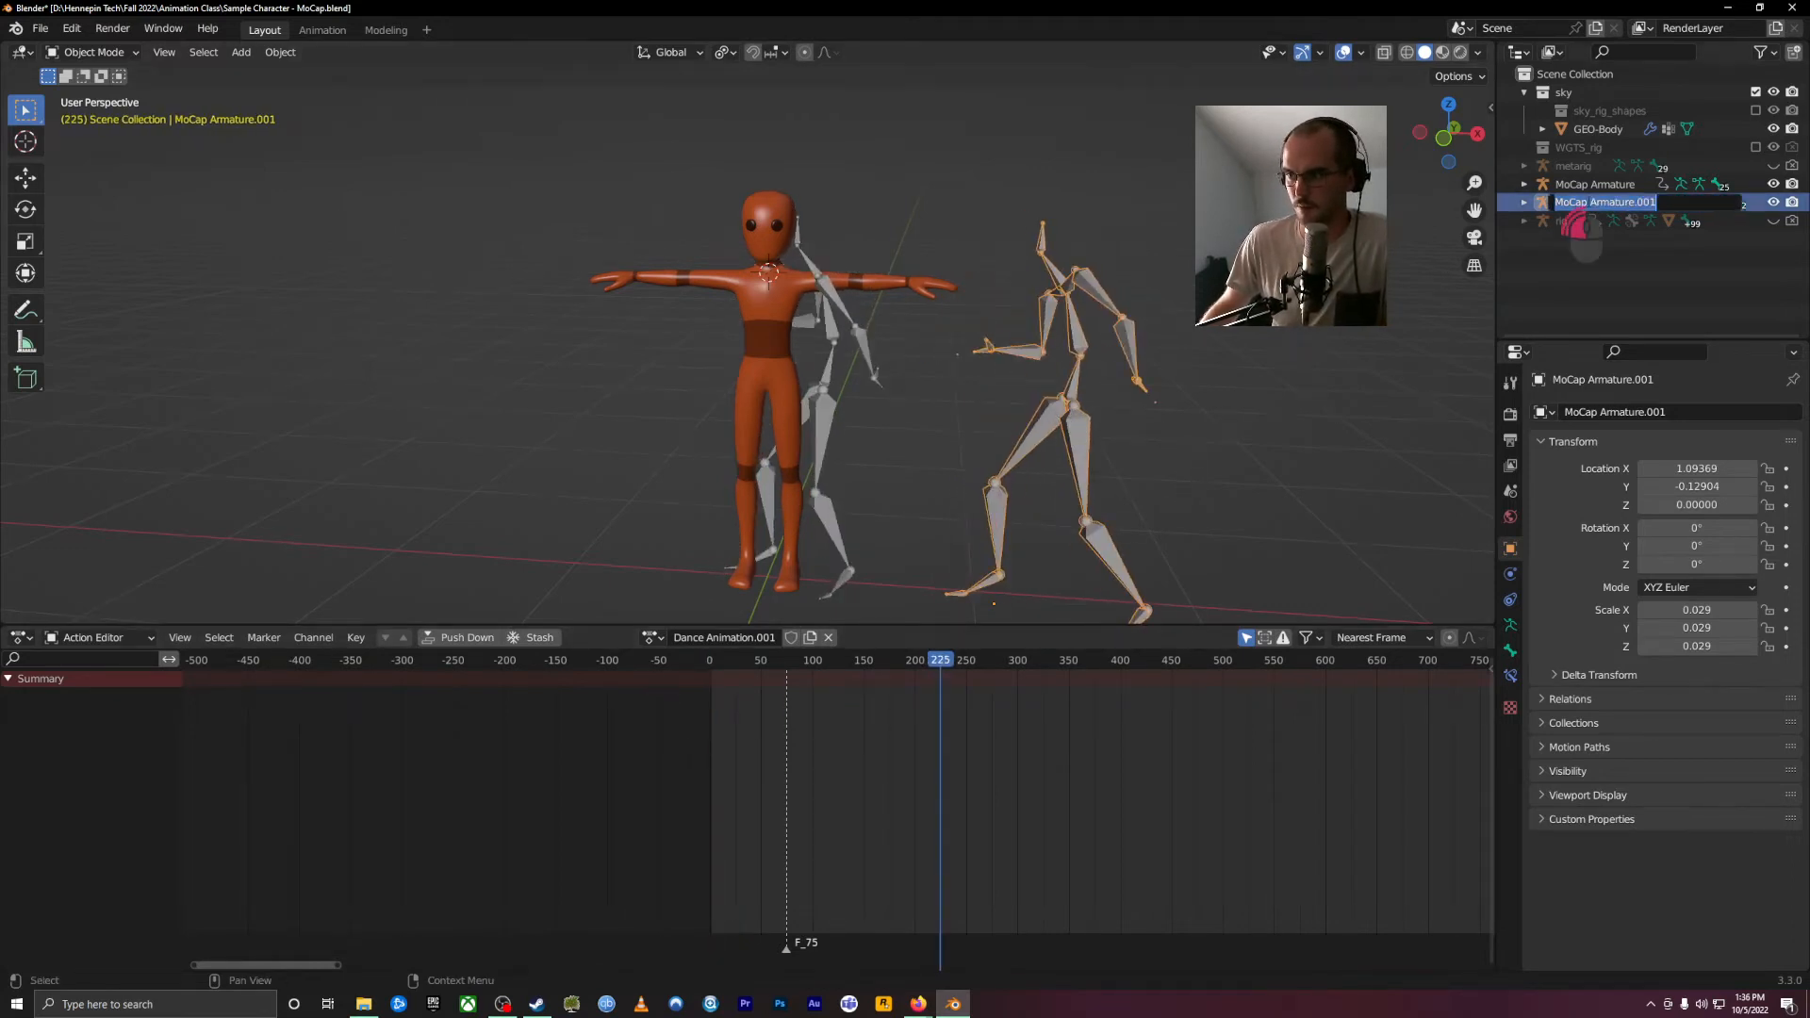
text(a)
key(BackSpace)
text(Orange Guy)
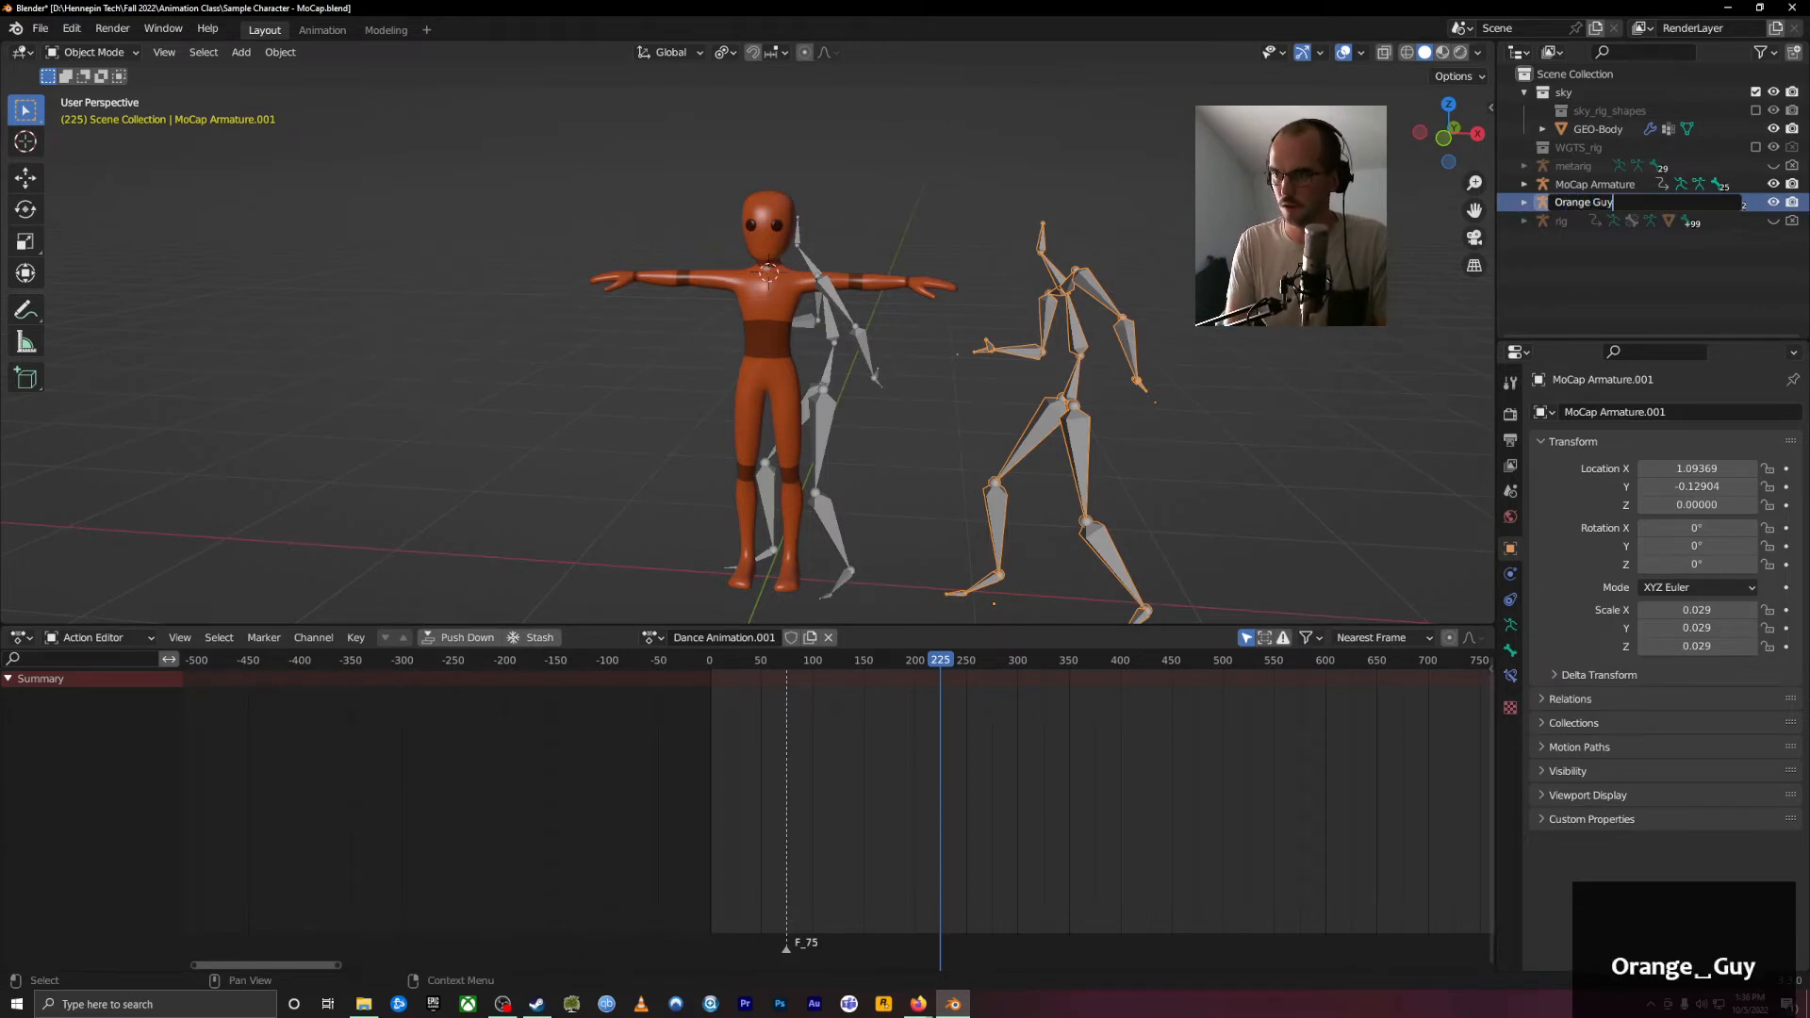
text( Armature)
key(Return)
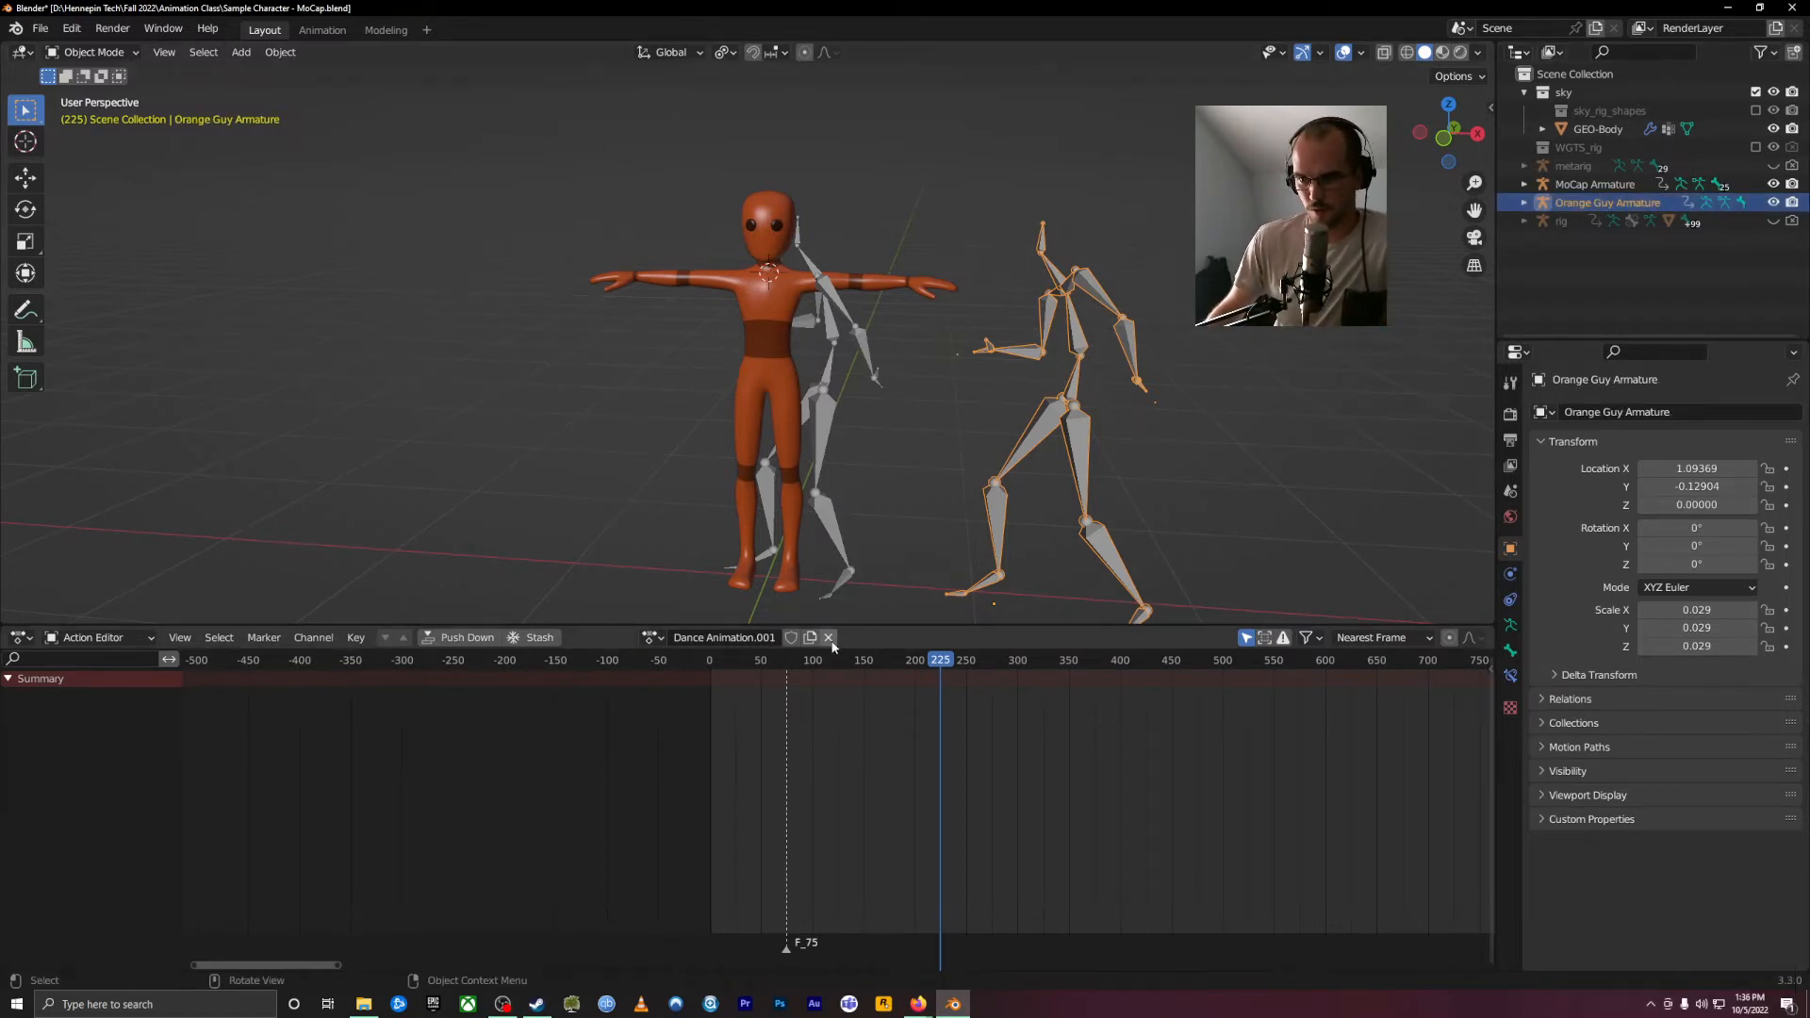
Step: Unlink the Dance Animation.001 action from the Orange Guy Armature
click(830, 639)
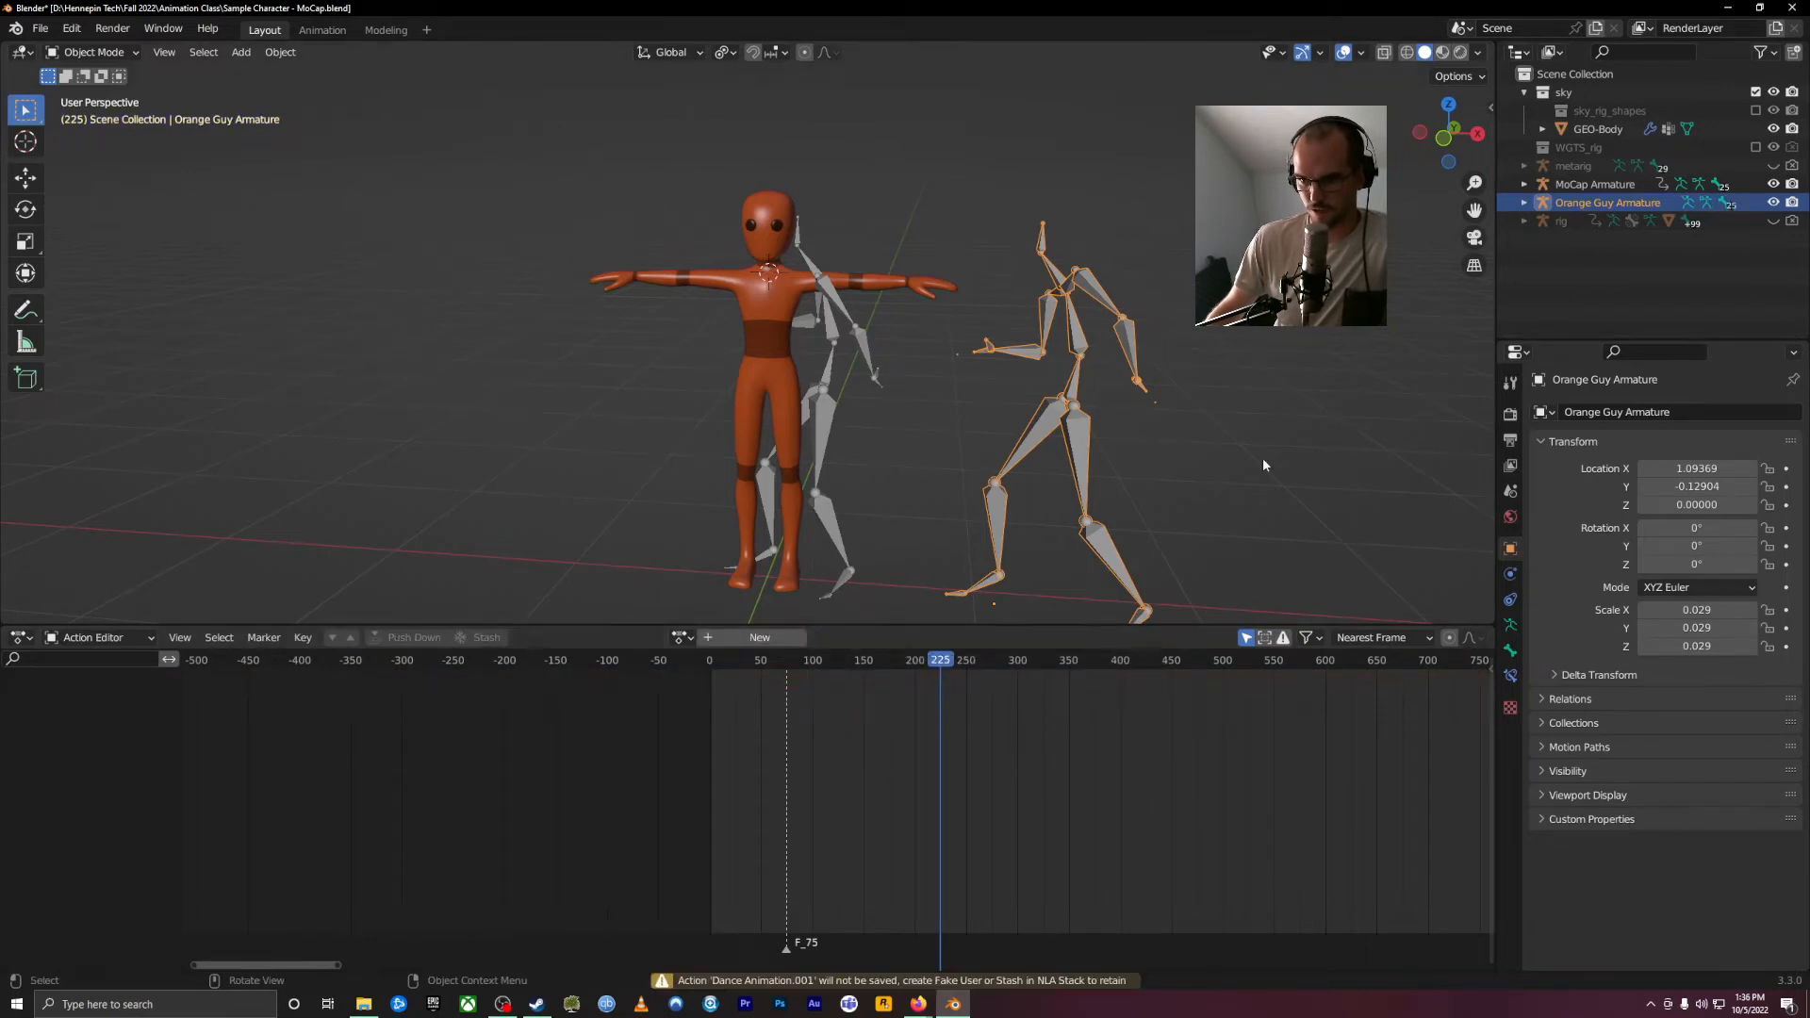
key(ctrl+z)
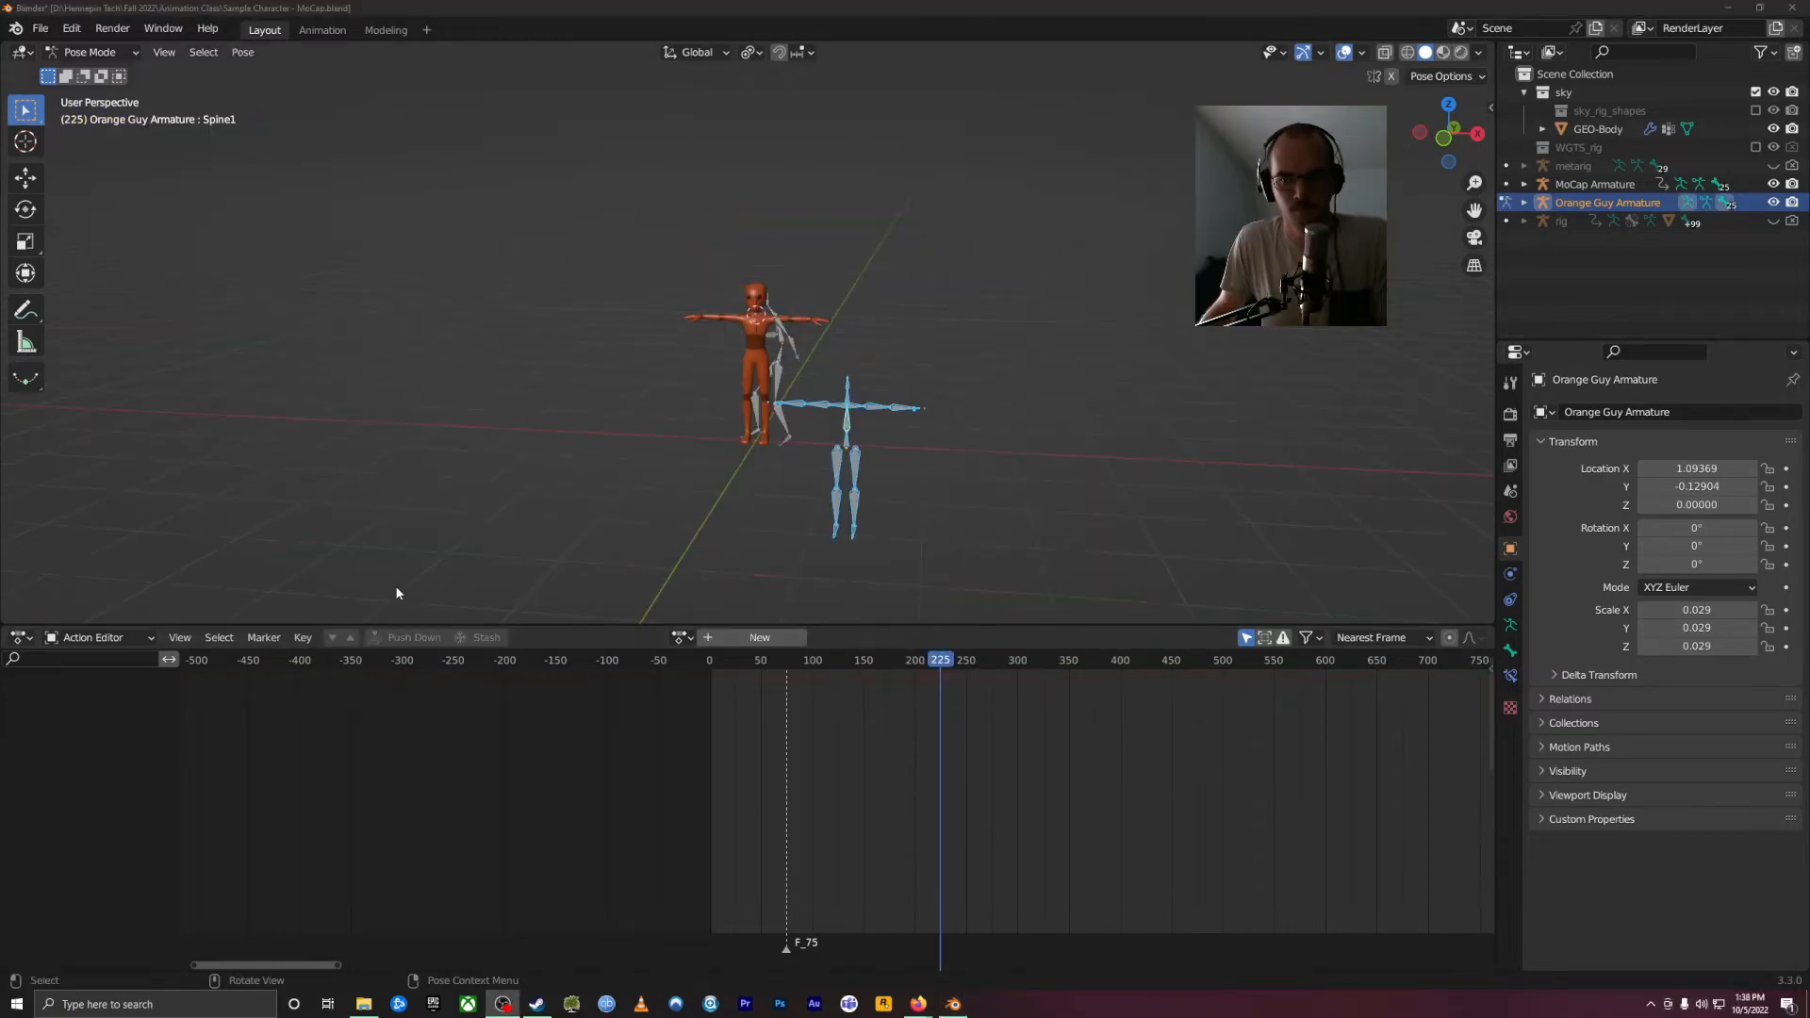
Step: Undo the pose reset and the unlinking of Dance Animation.001 on the Orange Guy Armature, and scrub to frame 196
key(ctrl+z)
key(ctrl+z)
key(ctrl+z)
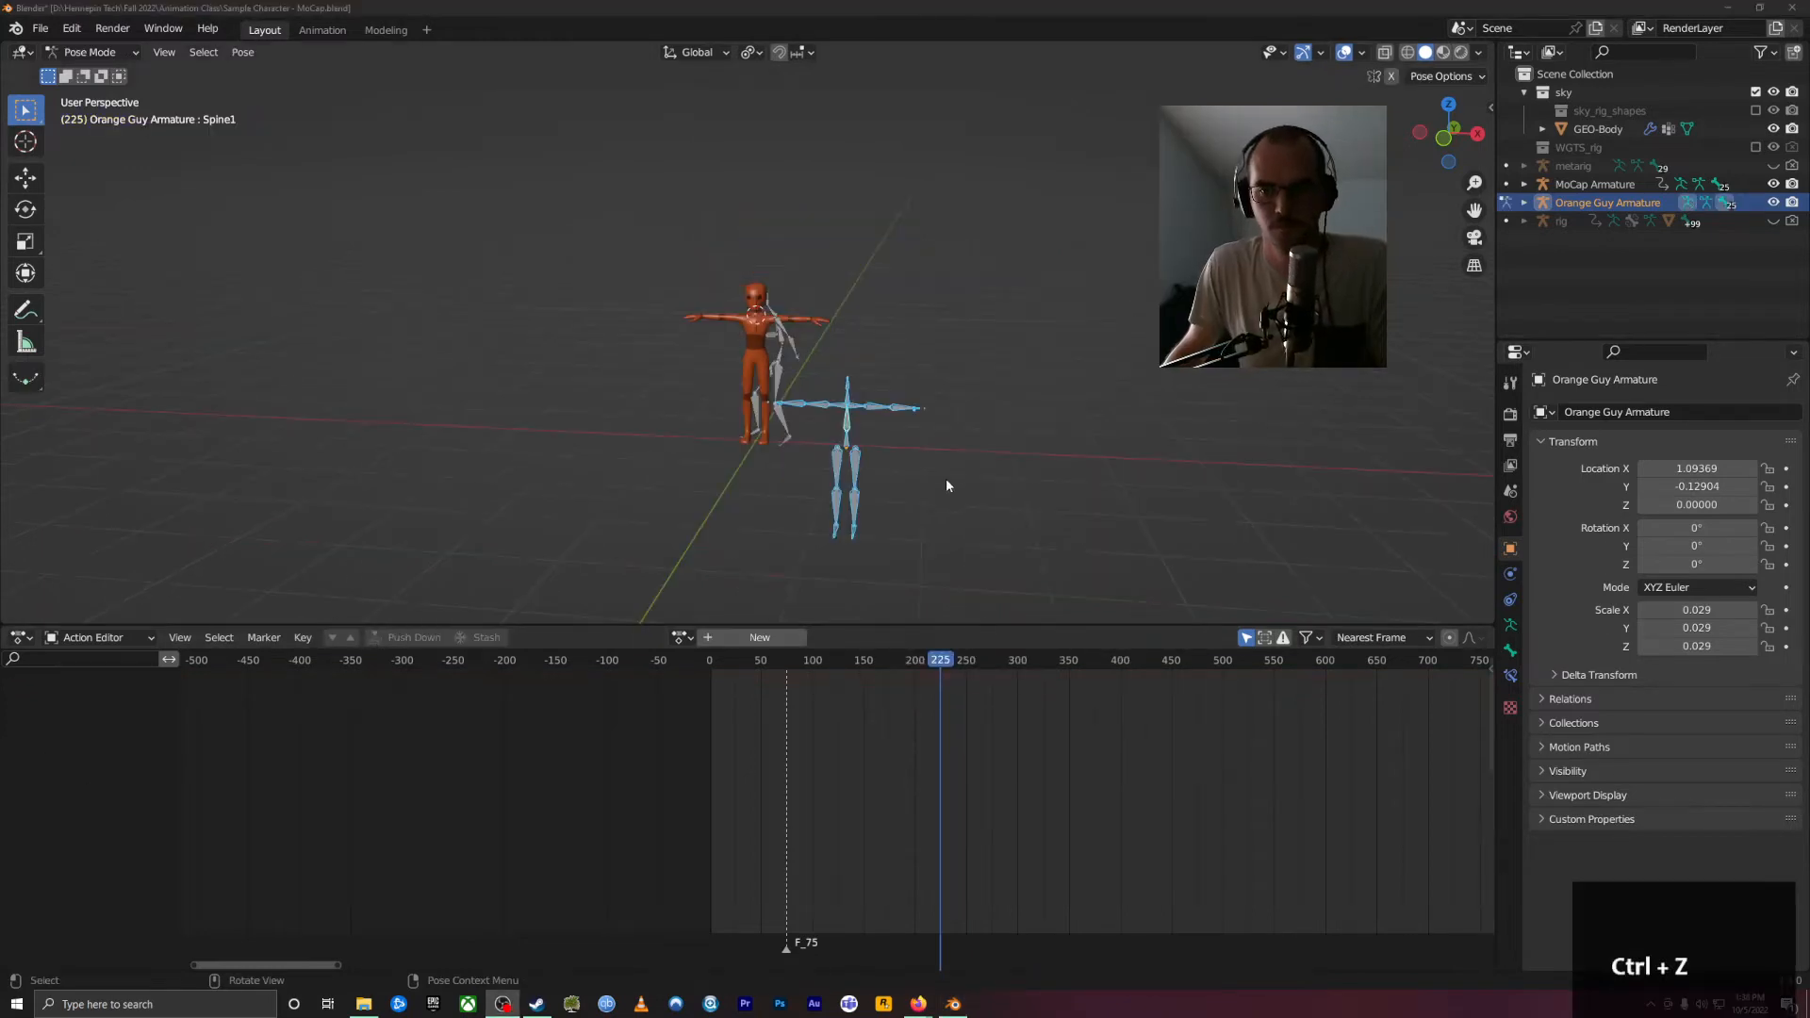
key(ctrl+z)
scroll(1072, 382, up, 1)
scroll(1072, 382, up, 3)
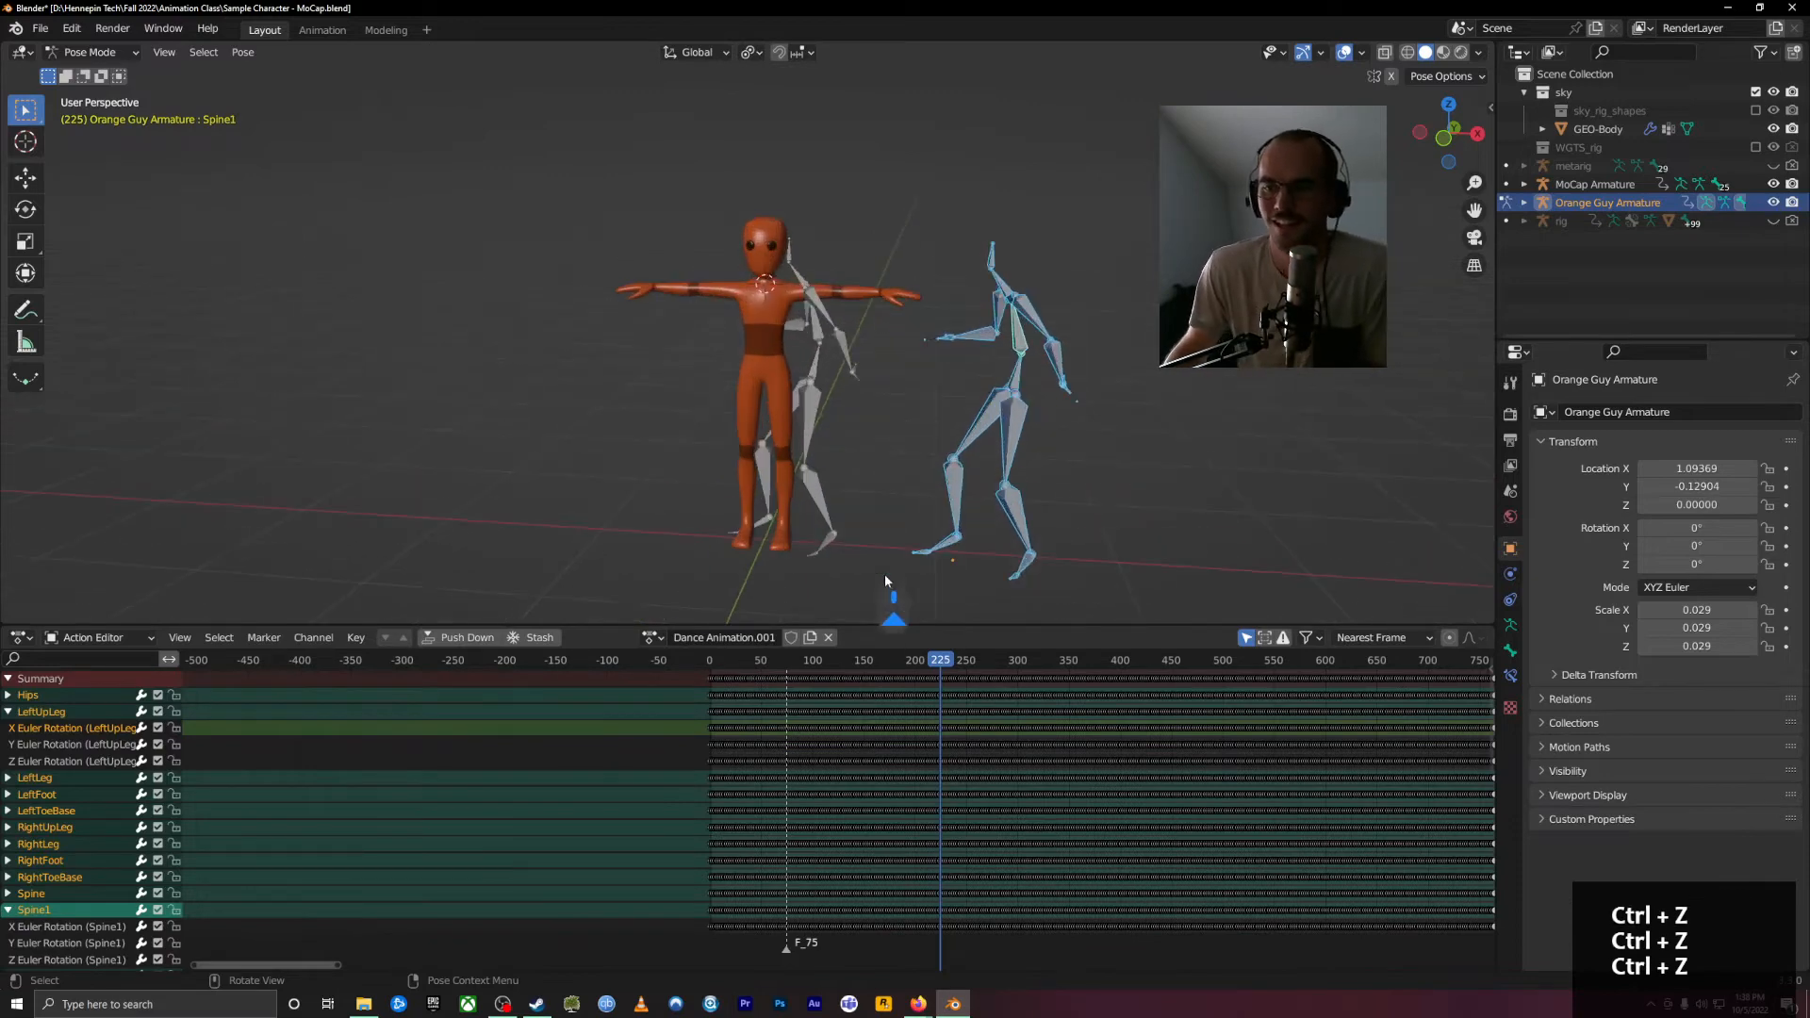
drag(730, 663, 909, 684)
Step: Unlink the Dance Animation.001 action from the Orange Guy Armature in Object Mode and scrub to frame 303
click(88, 53)
click(94, 74)
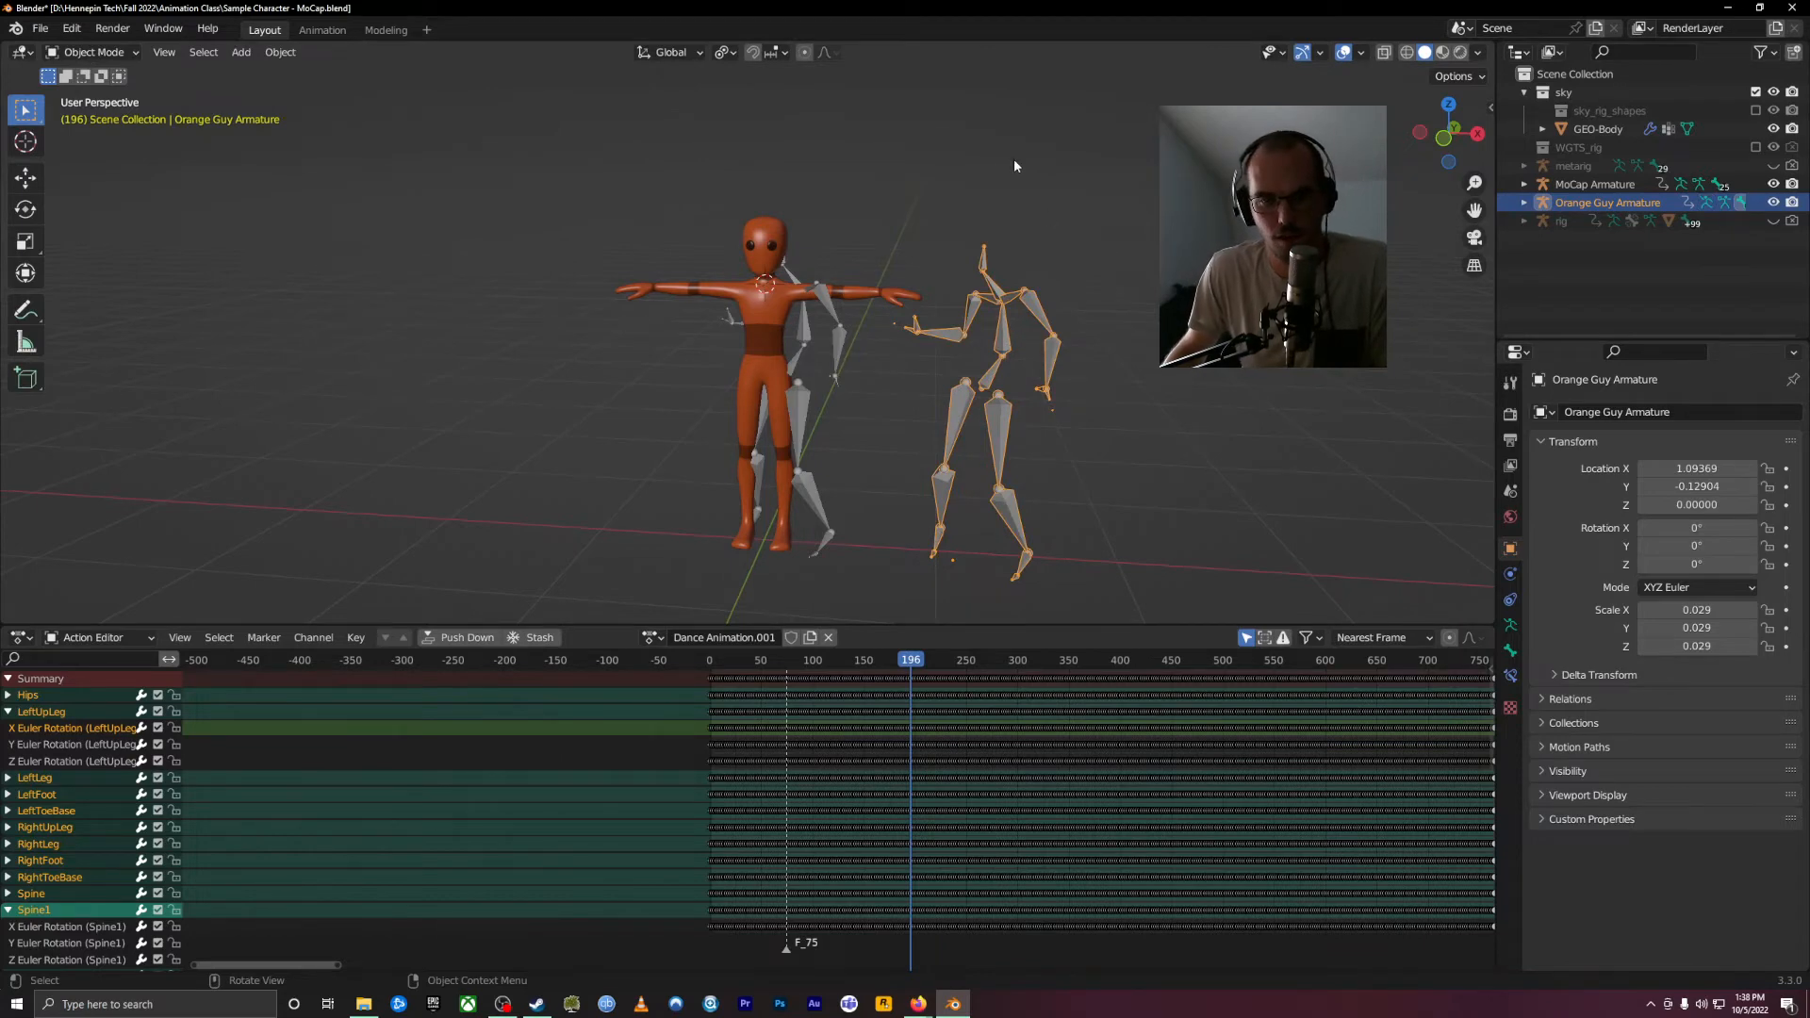
click(987, 360)
click(995, 363)
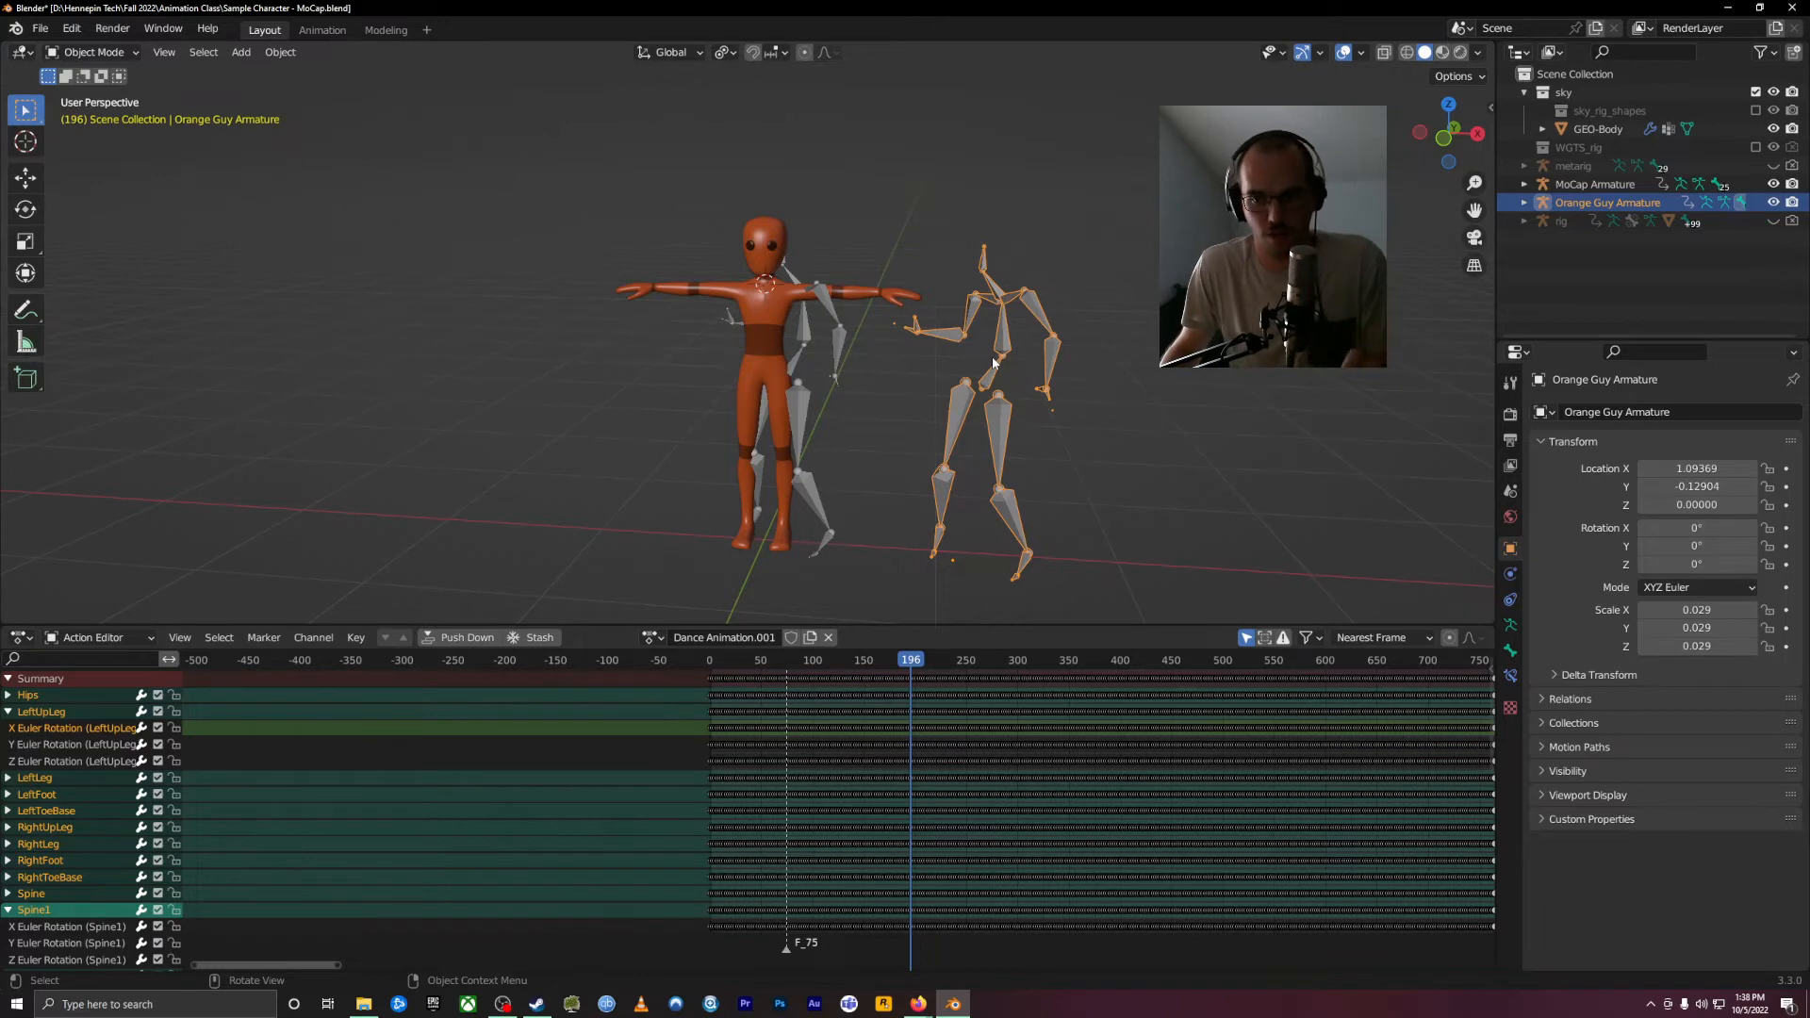
click(828, 638)
drag(702, 661, 1020, 661)
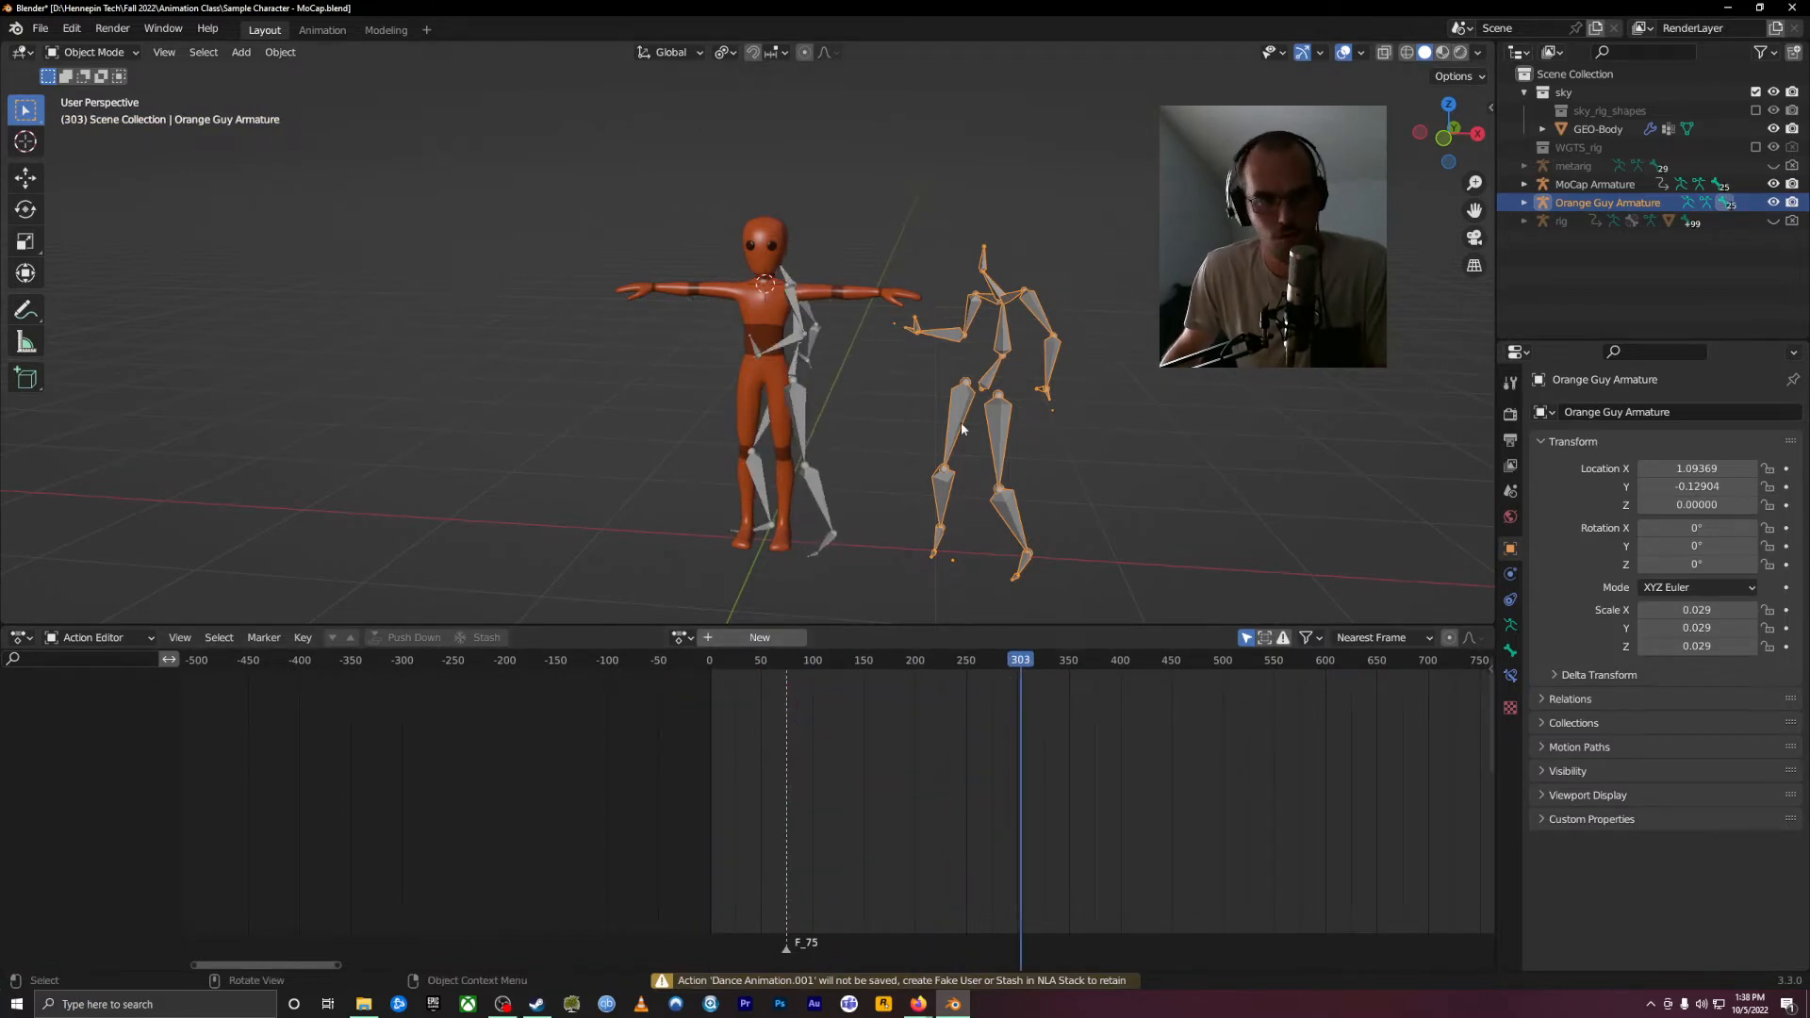
Step: Clear all transforms on every bone of the Orange Guy Armature in Pose Mode
middle_drag(1099, 412, 634, 256)
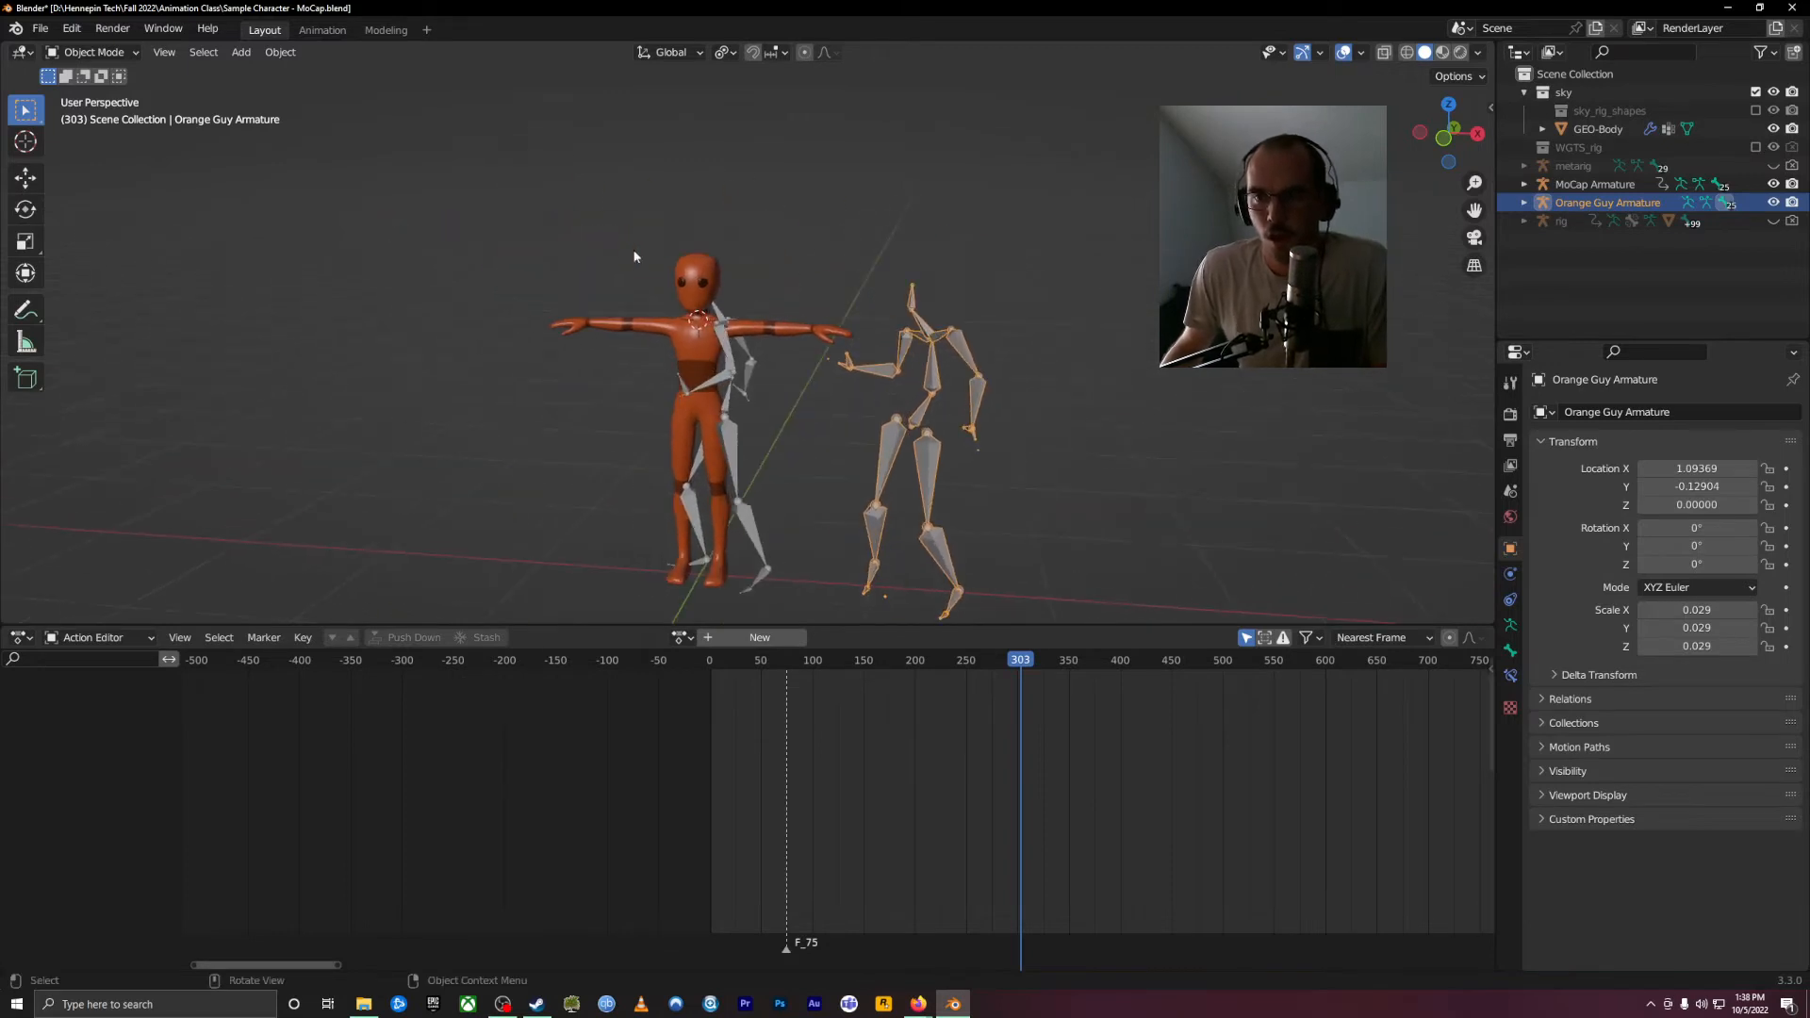
click(94, 52)
click(117, 119)
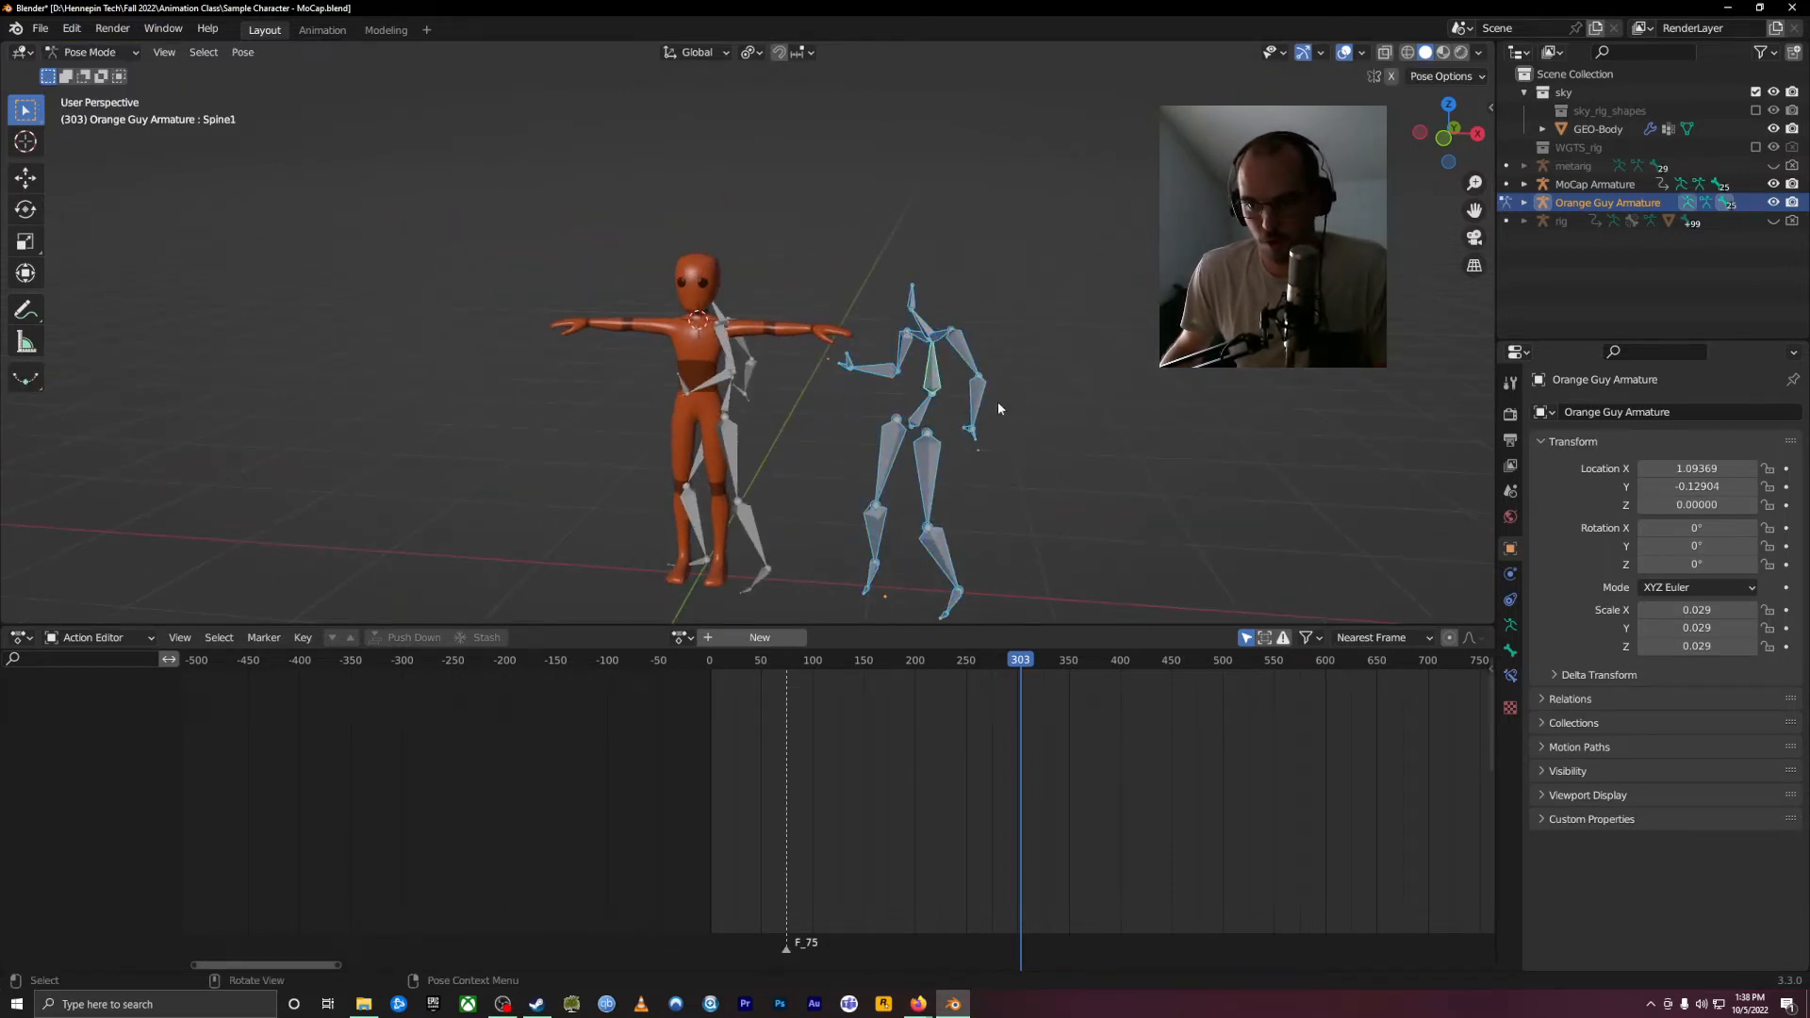
click(972, 394)
key(a)
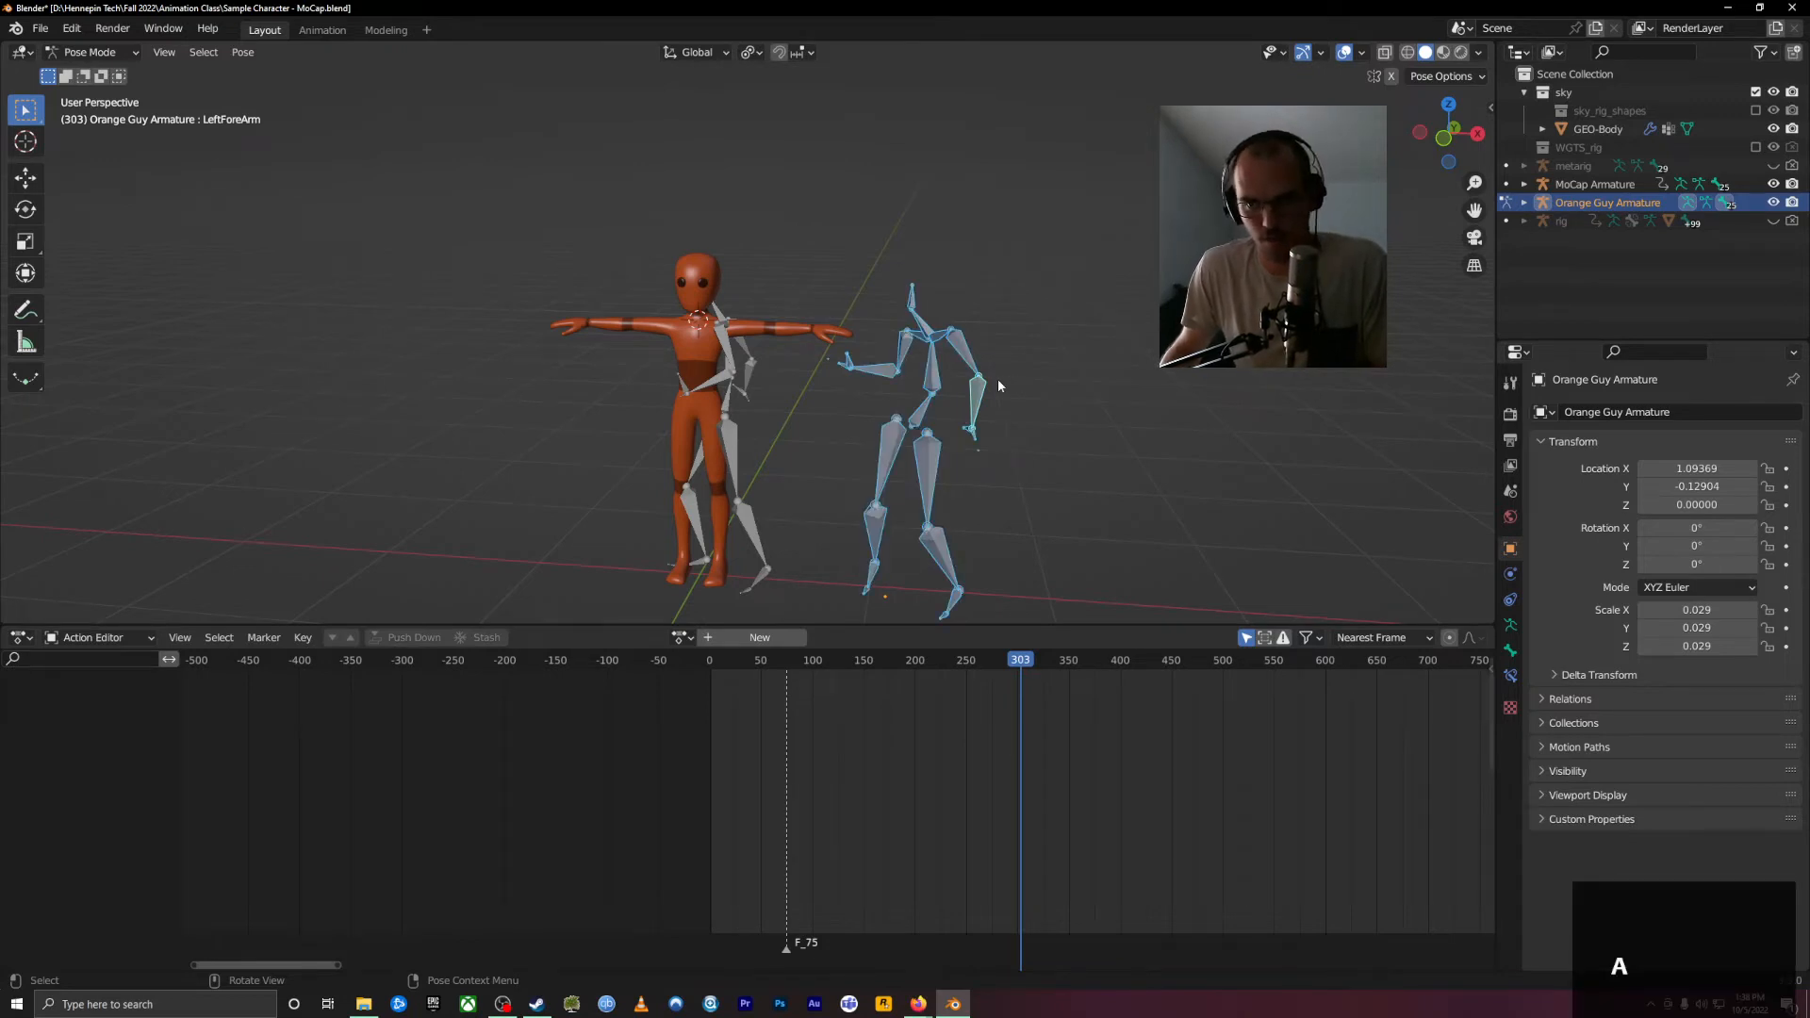
click(243, 53)
mouse_move(288, 93)
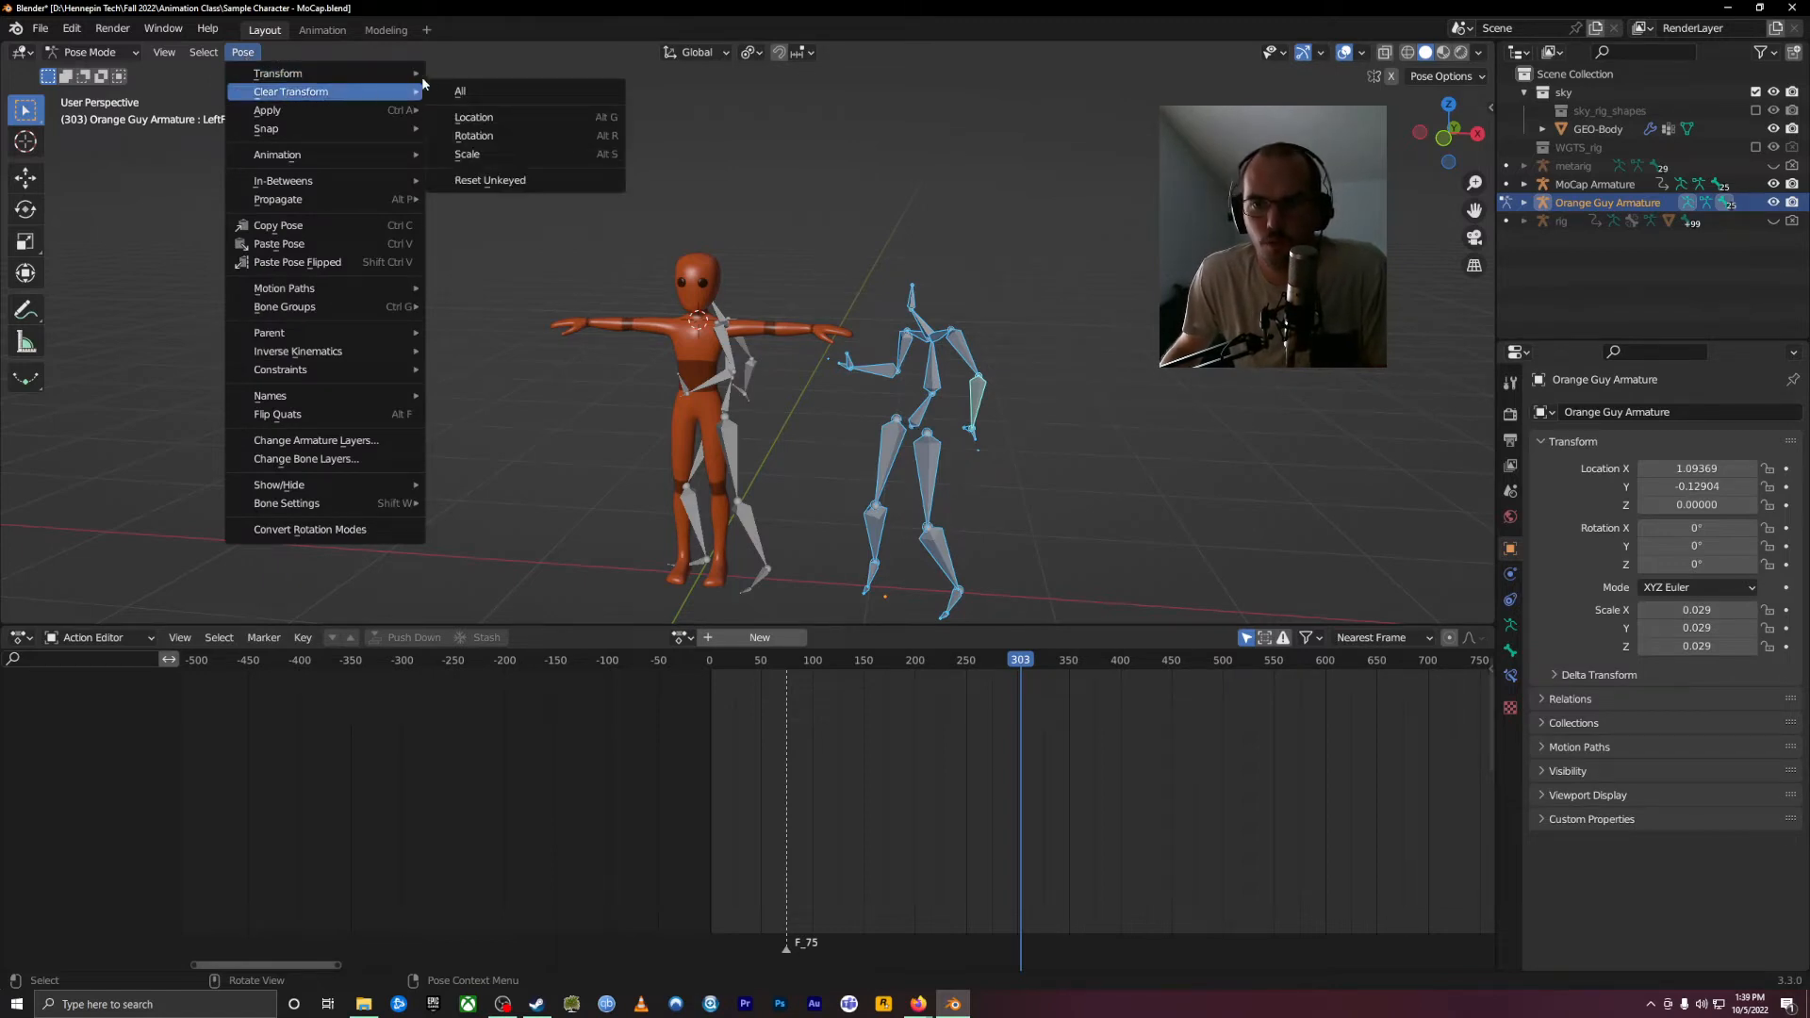
click(518, 91)
Step: Move all the pose bones straight up along Z in front view until the feet rest on the ground line
middle_drag(519, 100, 917, 517)
scroll(959, 528, up, 5)
shift+middle_drag(1075, 544, 843, 404)
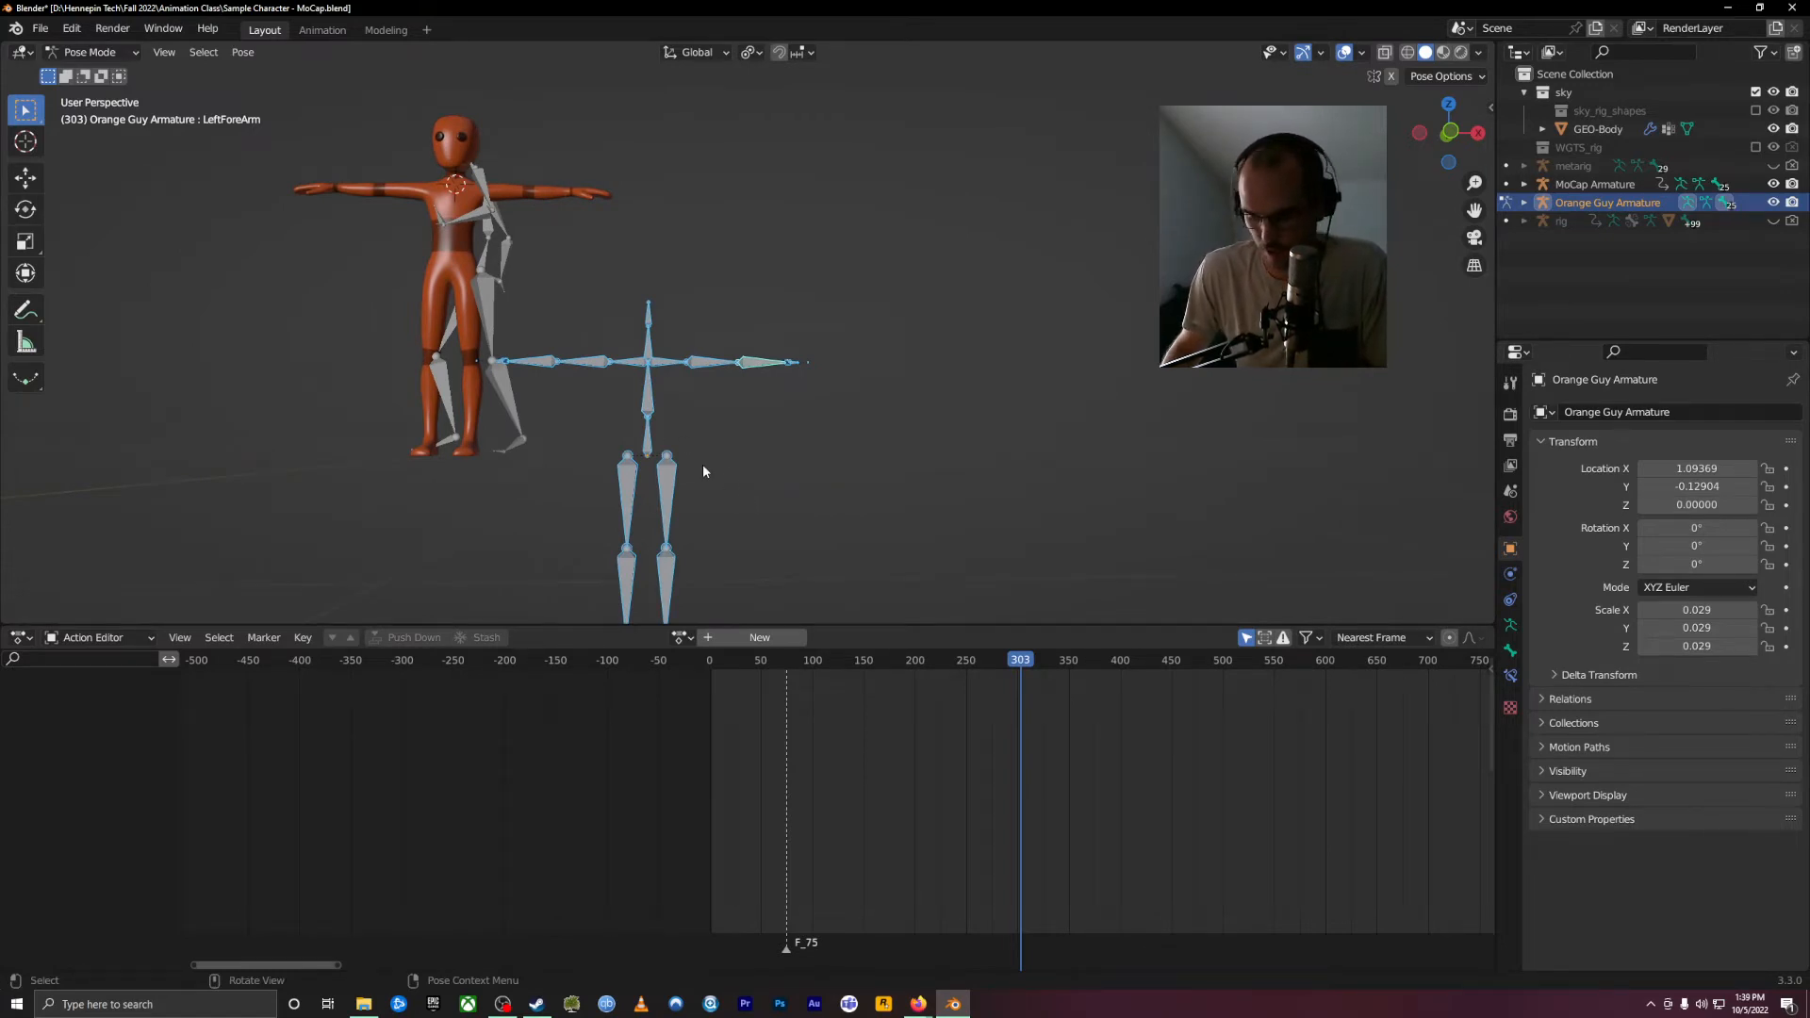
key(KP_1)
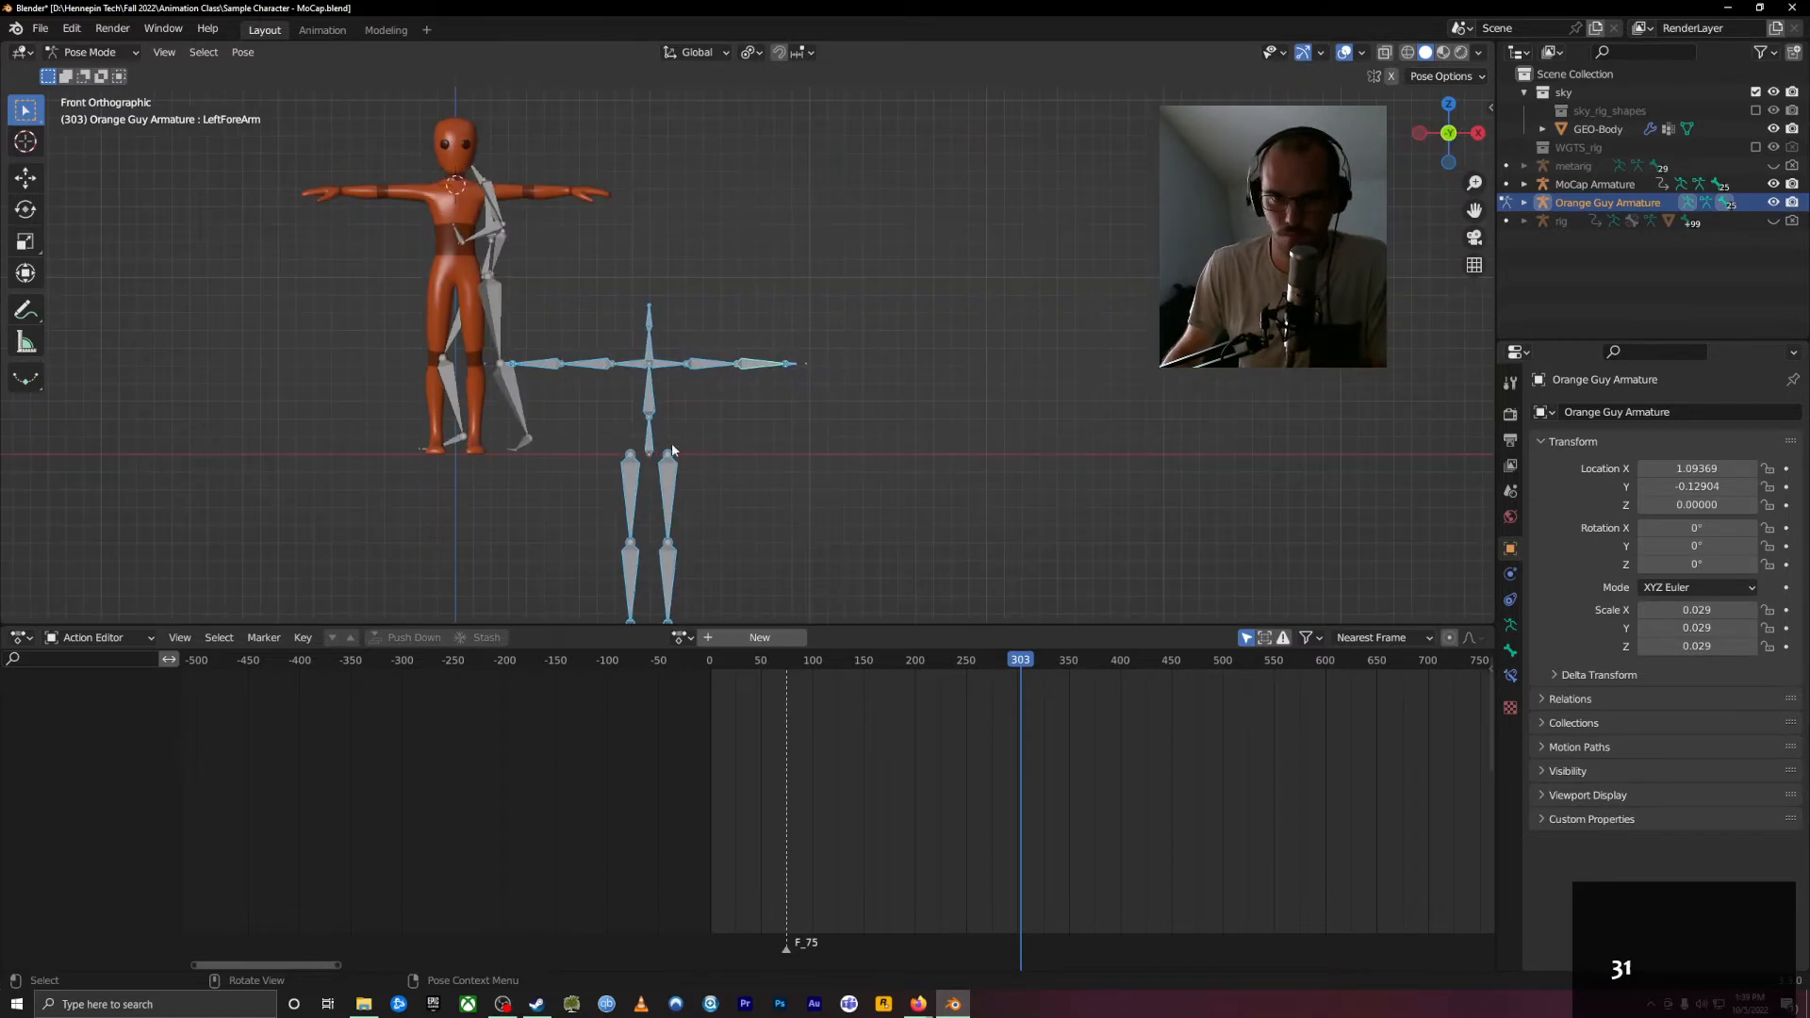
key(g)
key(z)
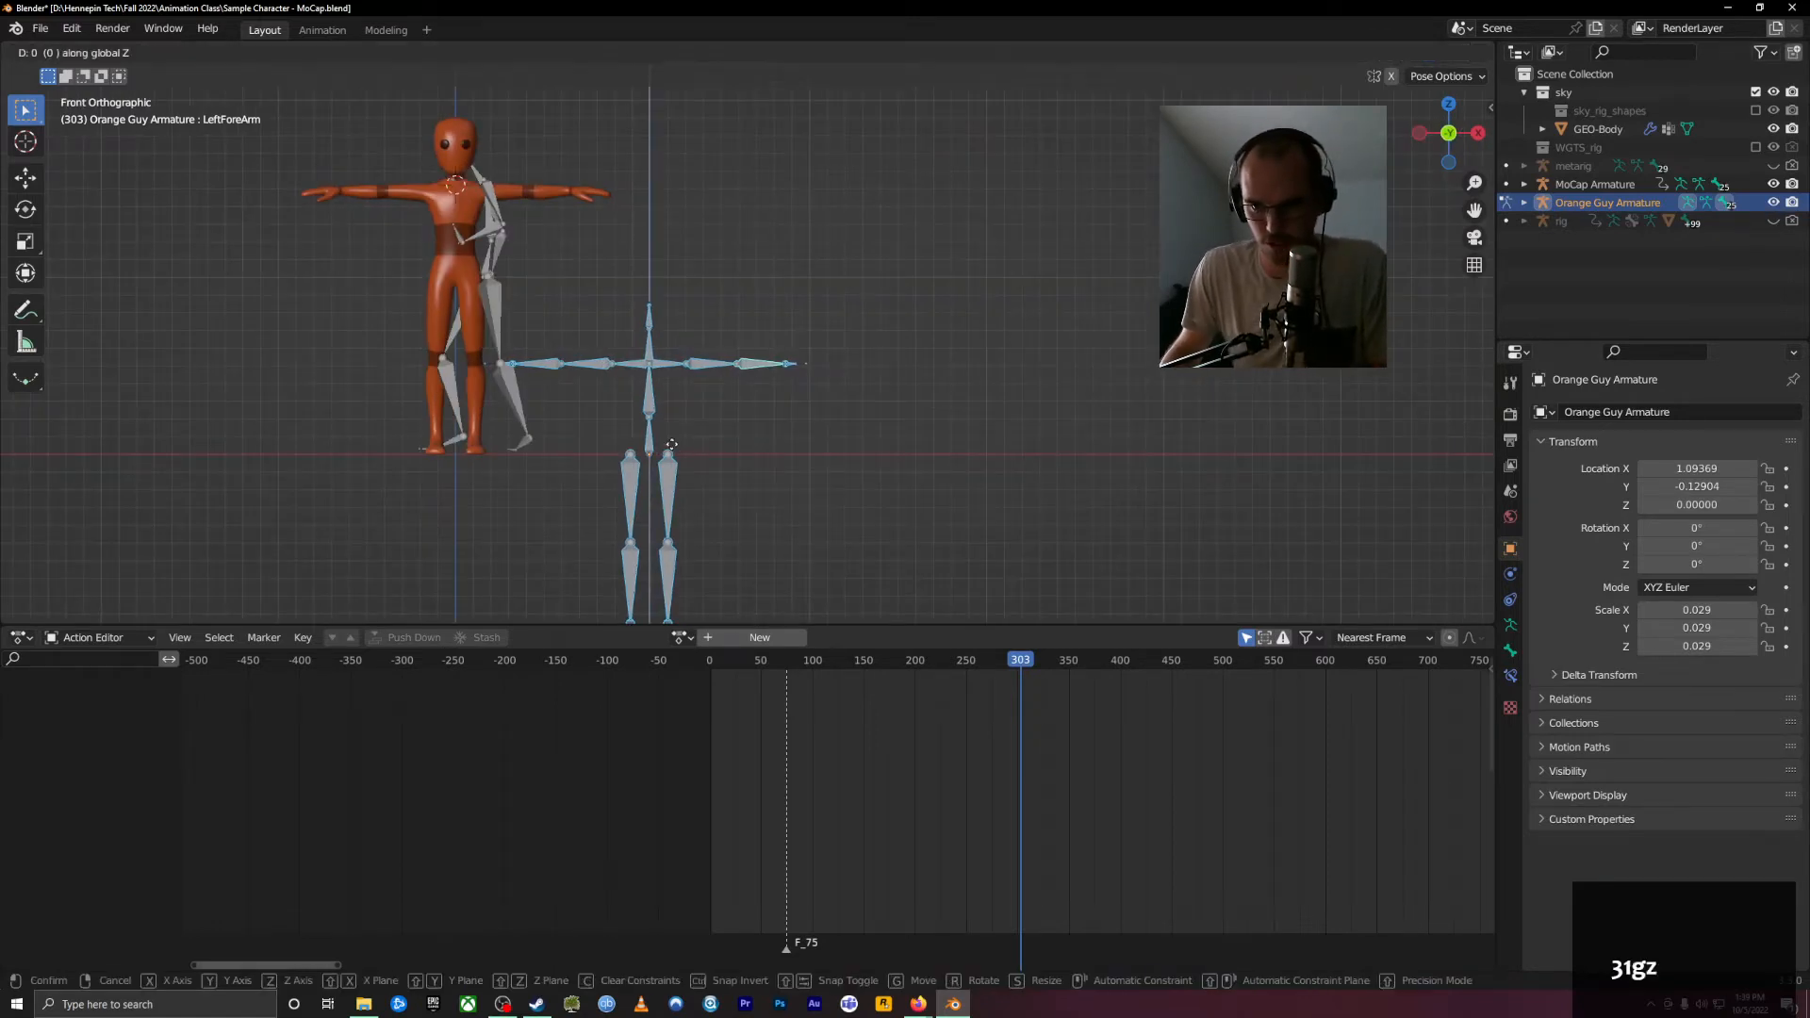
click(699, 264)
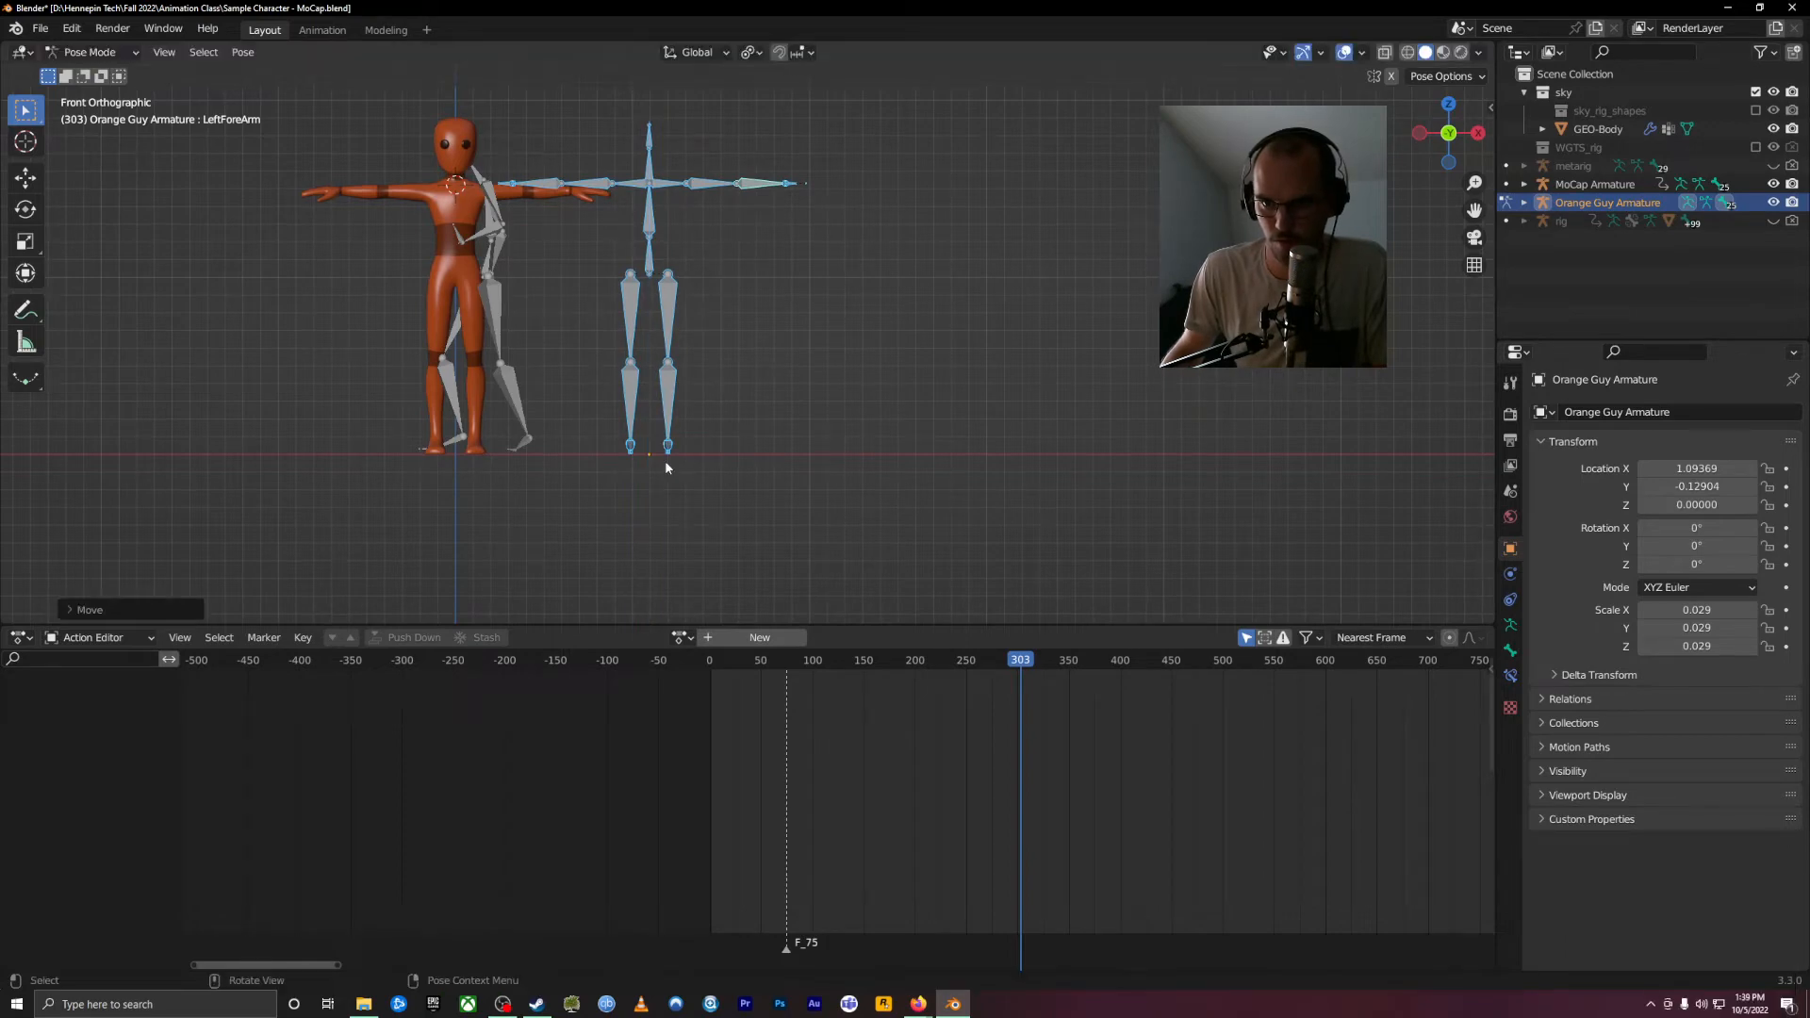
scroll(664, 460, up, 5)
shift+middle_drag(477, 524, 557, 308)
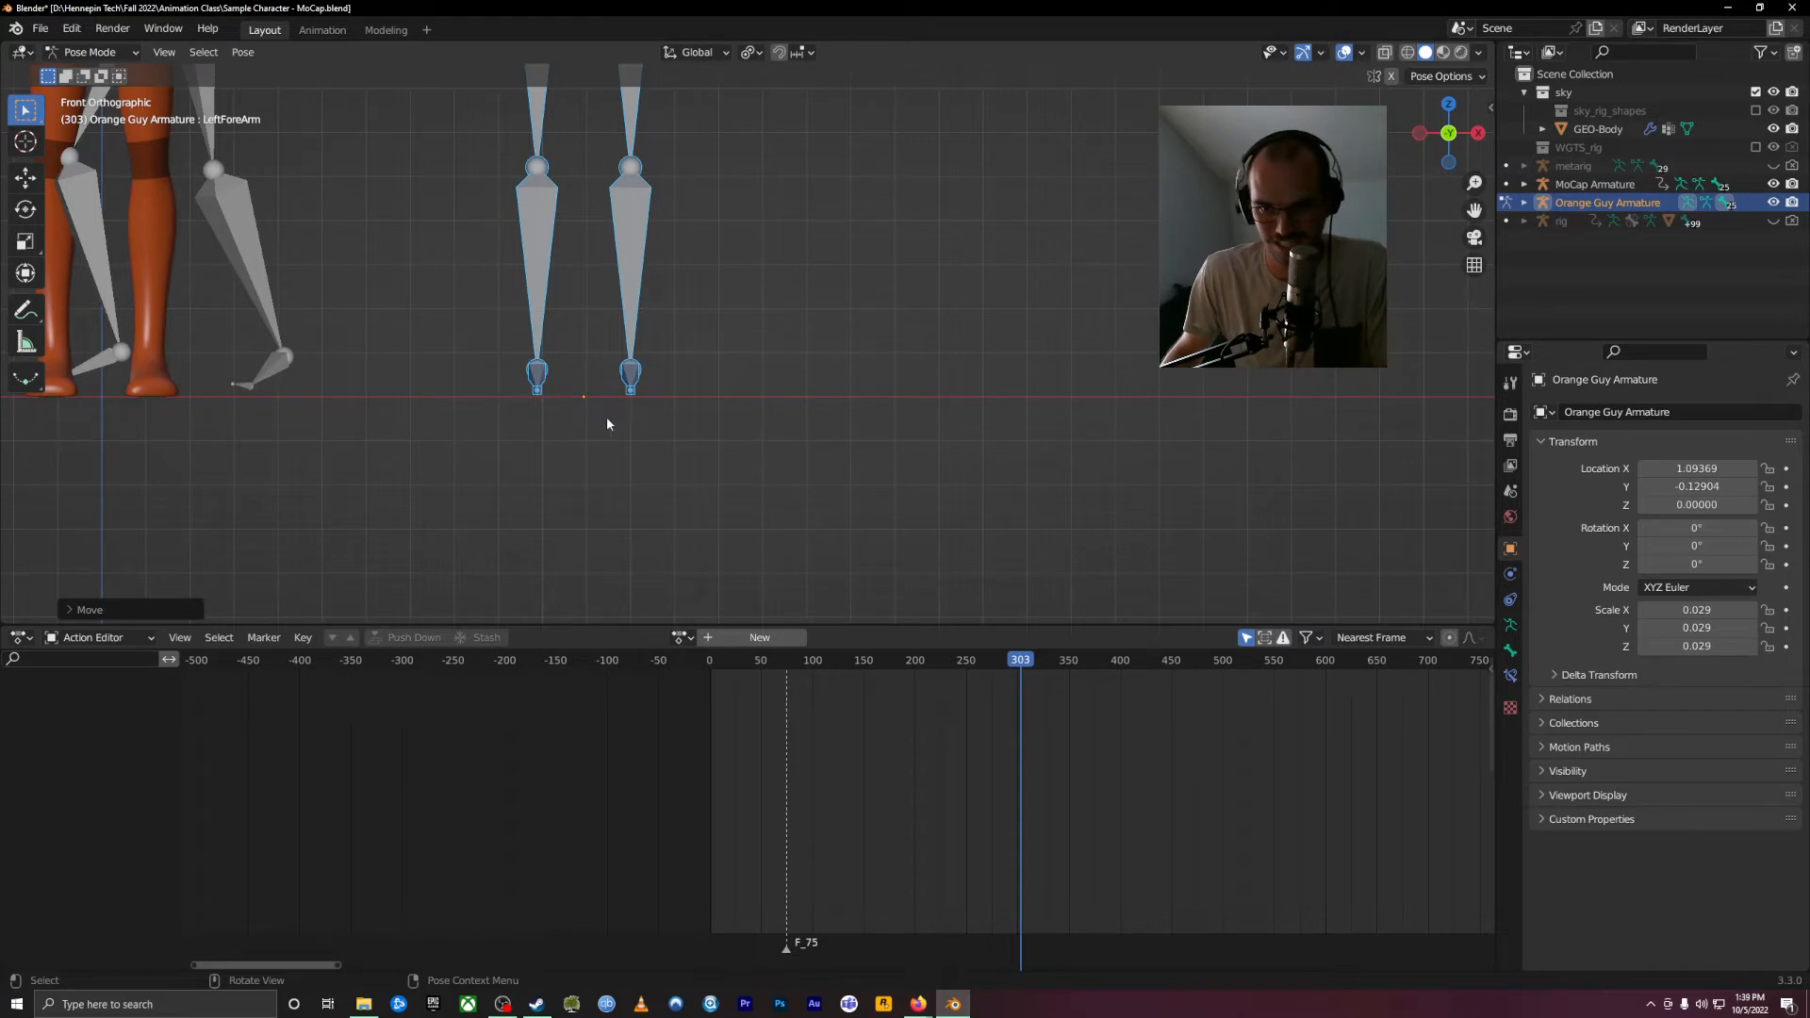
shift+middle_drag(558, 396, 785, 396)
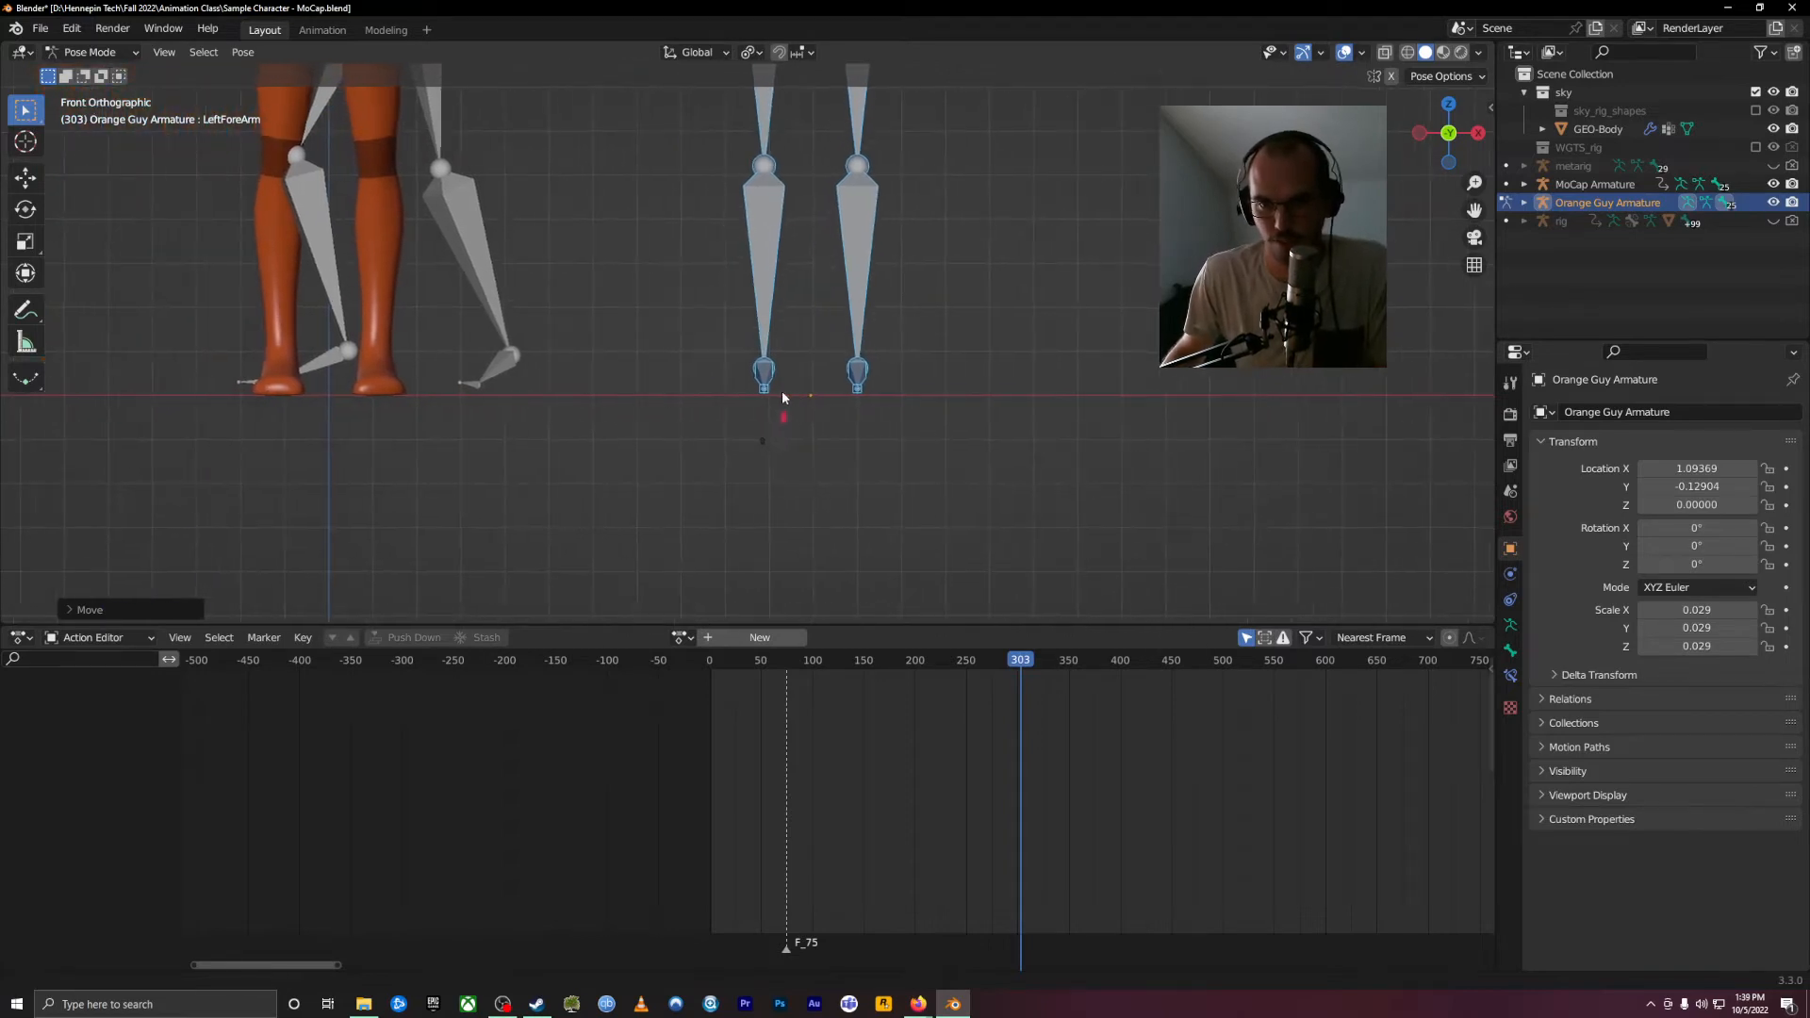
Step: Undo the GEO-Body selection and the vertical move of the pose bones
click(385, 292)
scroll(415, 326, down, 5)
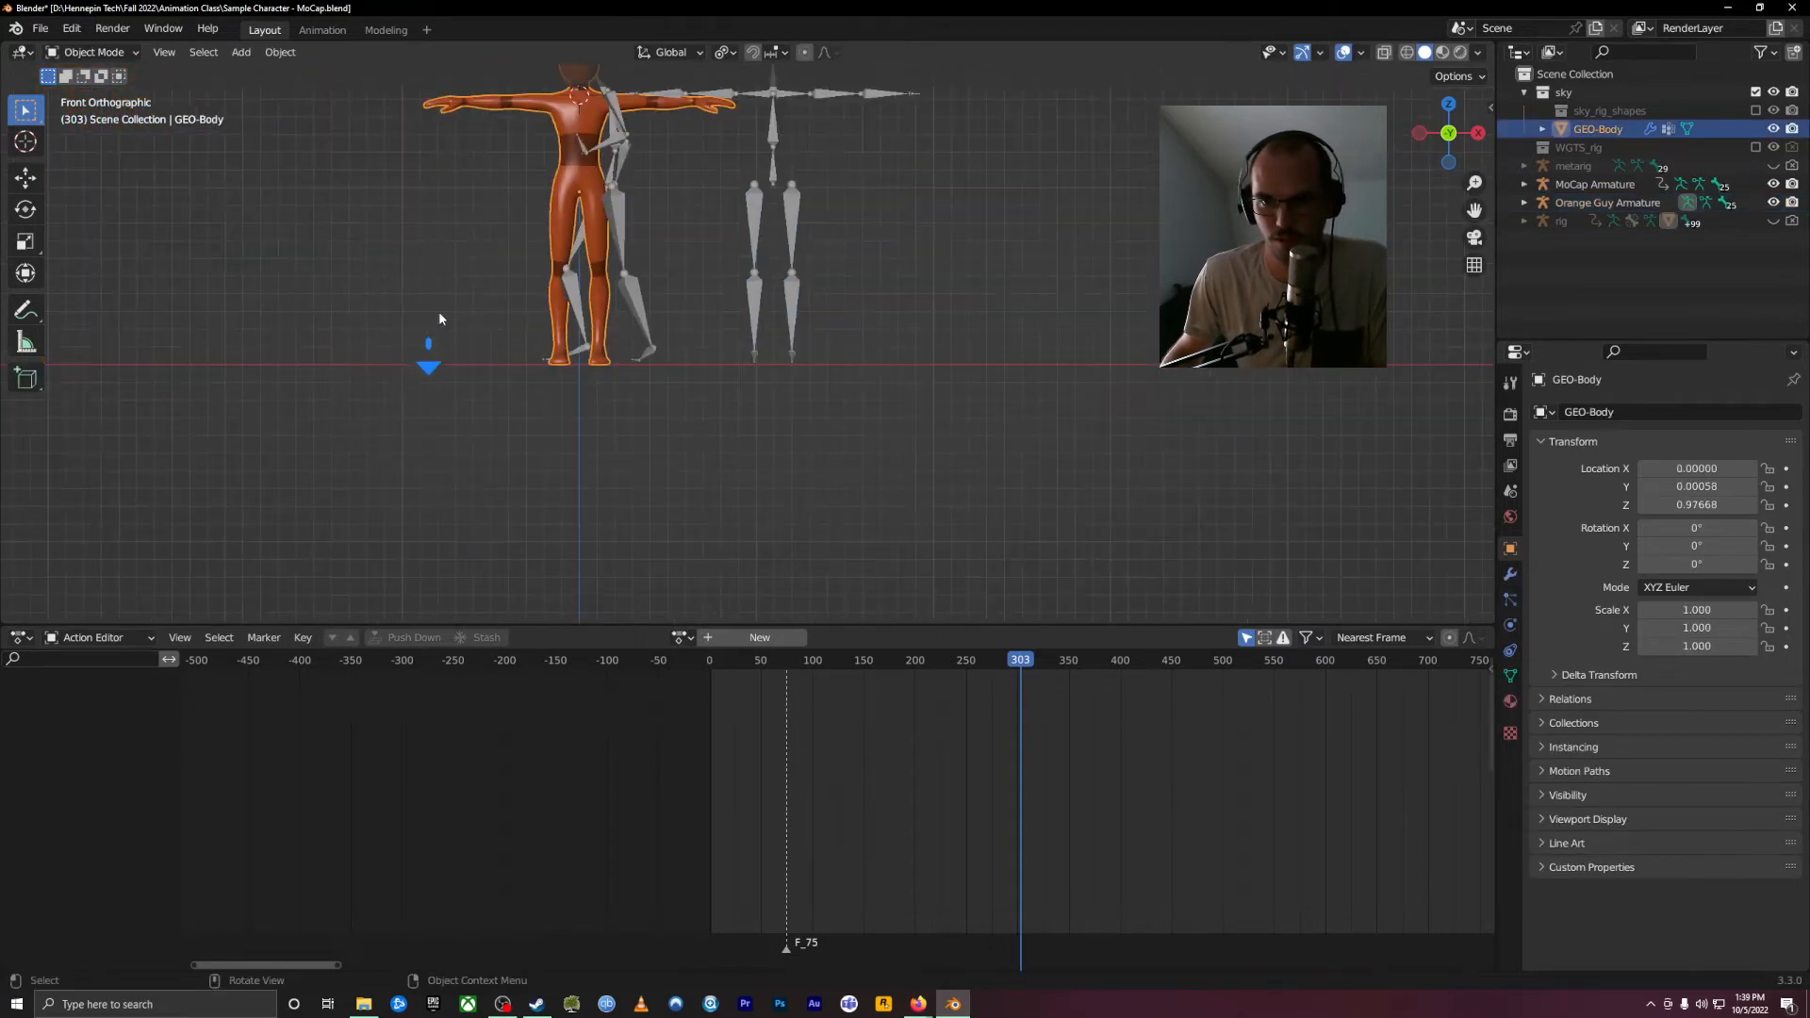
scroll(640, 188, up, 1)
key(ctrl+z)
key(ctrl+z)
key(ctrl+z)
key(ctrl+z)
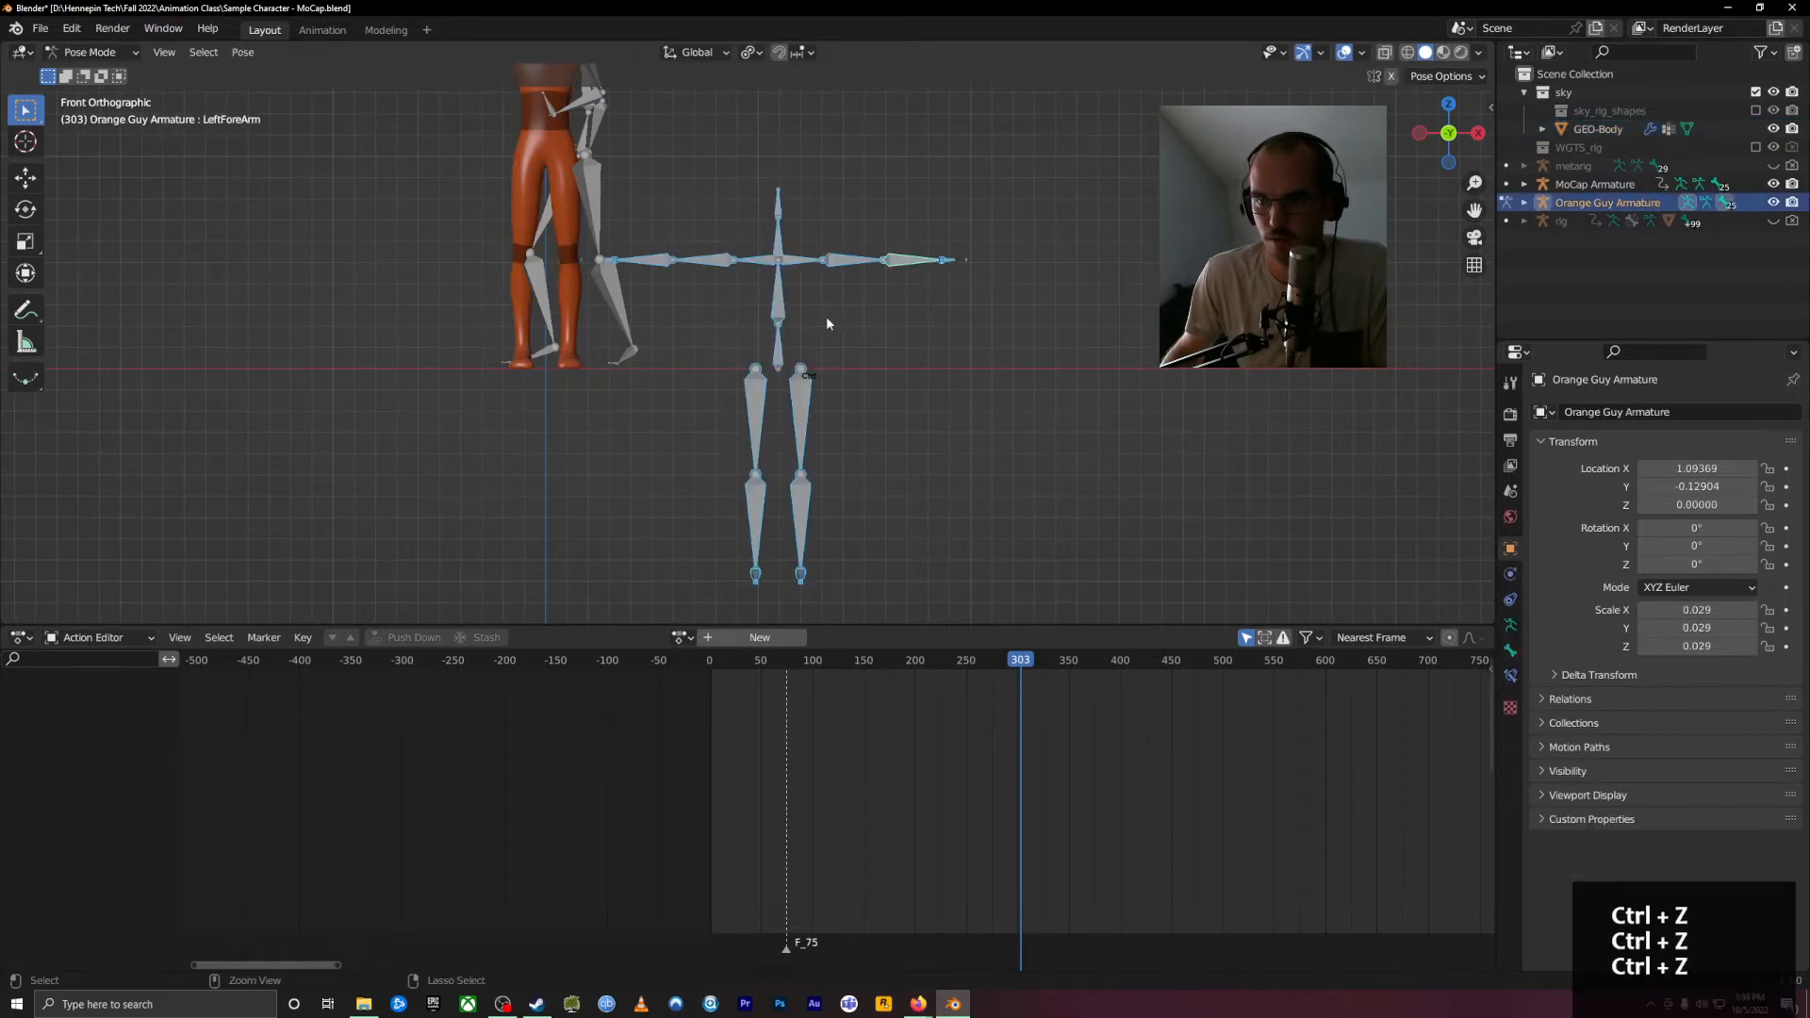
Step: Move the Orange Guy Armature object over the character in front view to about X 0.006, Z 1.02, and hide the MoCap Armature
click(91, 52)
click(87, 75)
scroll(966, 291, down, 2)
shift+middle_drag(942, 260, 909, 438)
key(g)
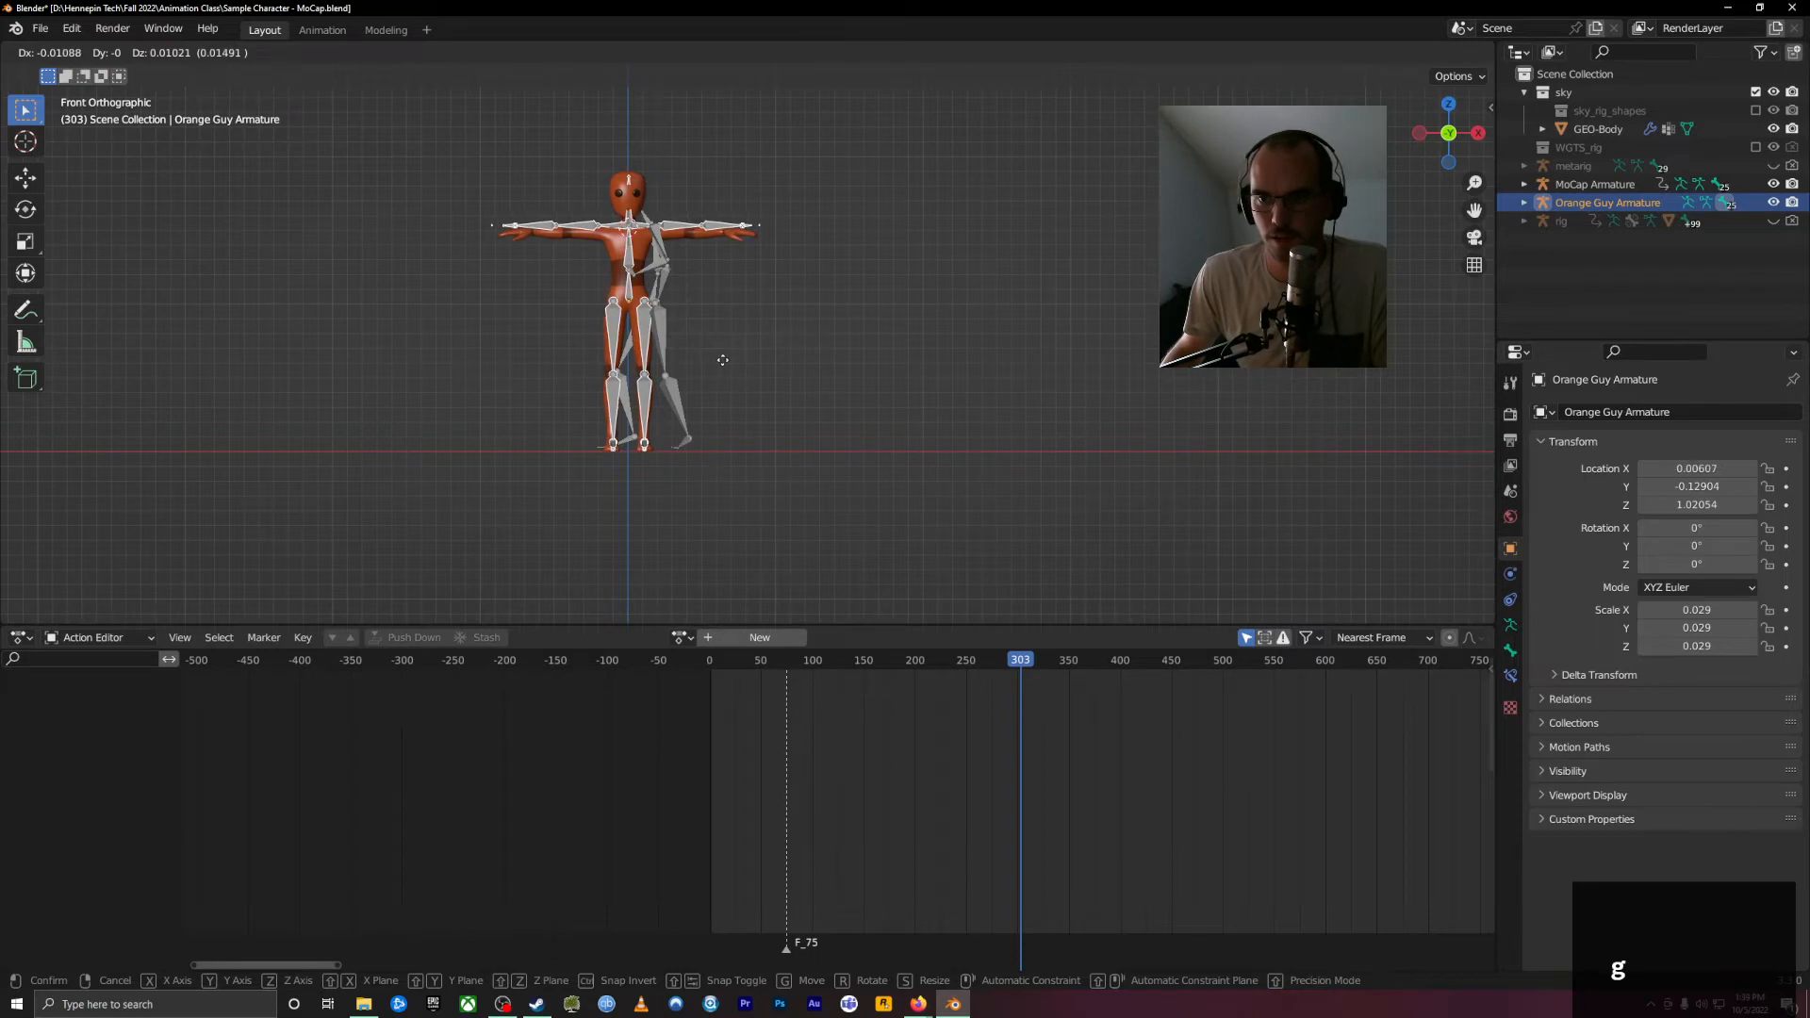
click(722, 368)
click(1773, 184)
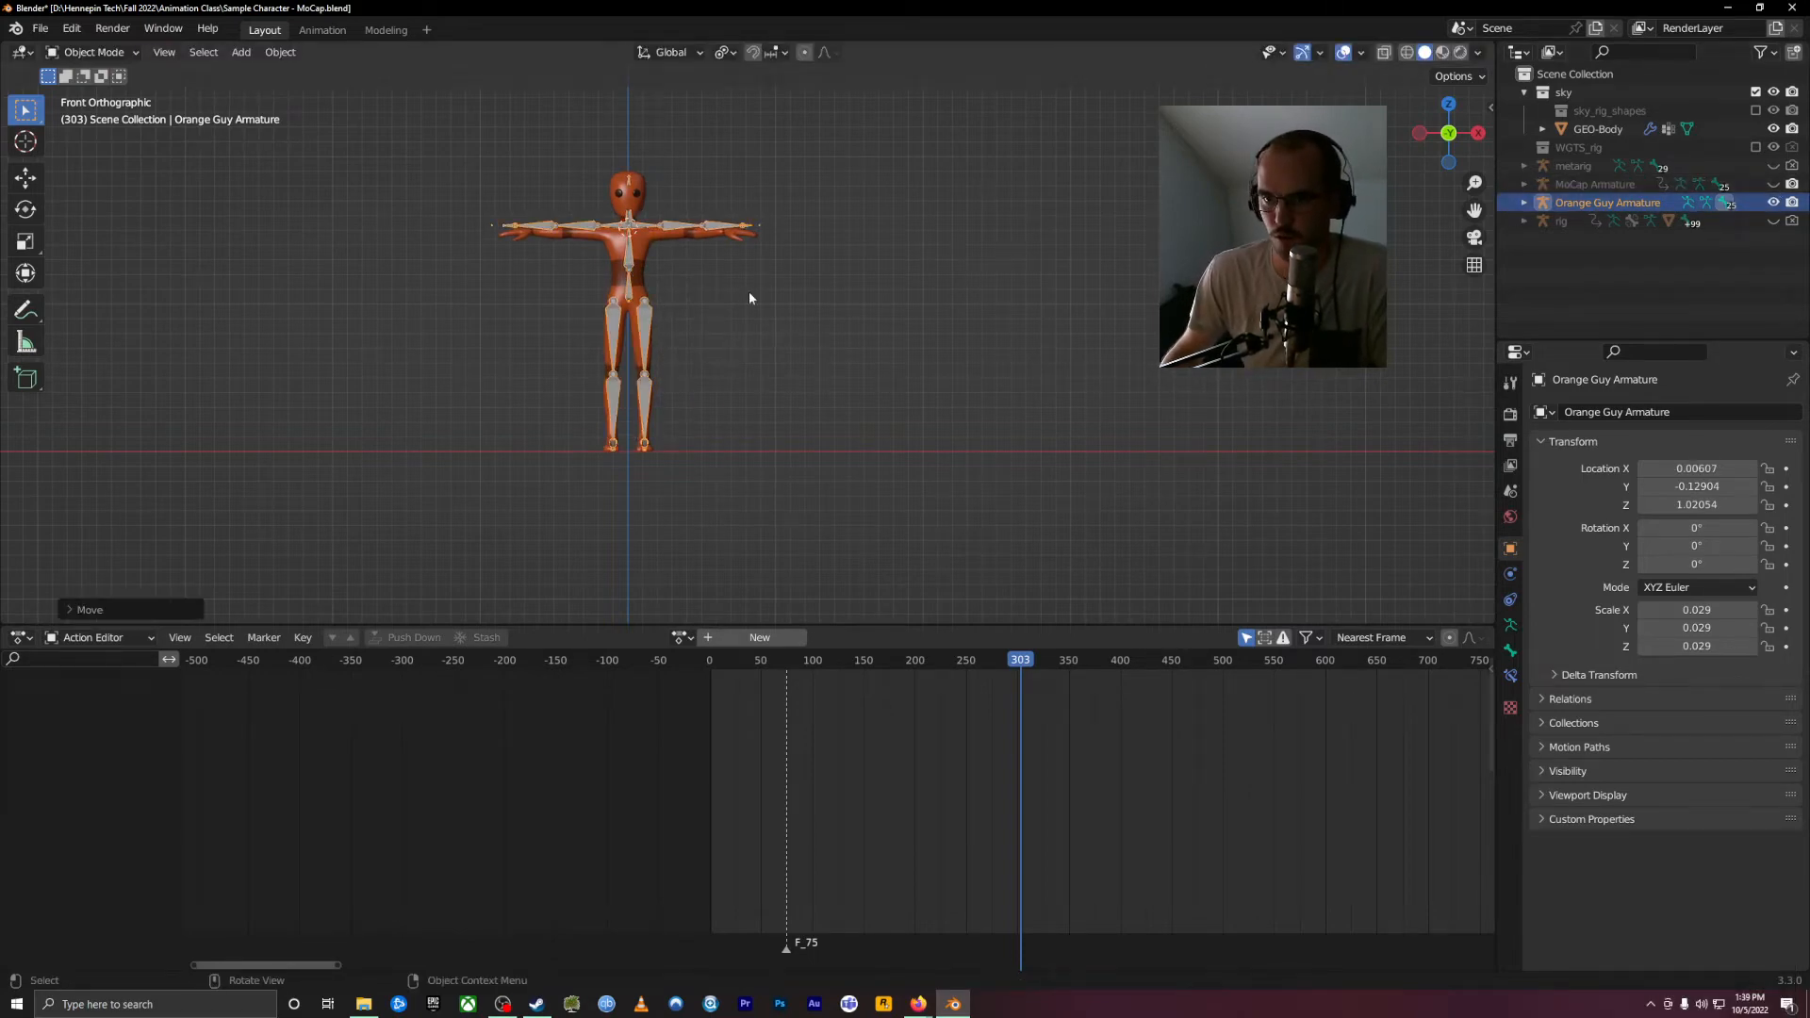
Step: Align the Orange Guy Armature with the body in right side view at about Y 0.046, Z 1.012
scroll(641, 277, up, 5)
middle_drag(580, 283, 880, 286)
key(KP_1)
key(KP_3)
scroll(873, 274, down, 1)
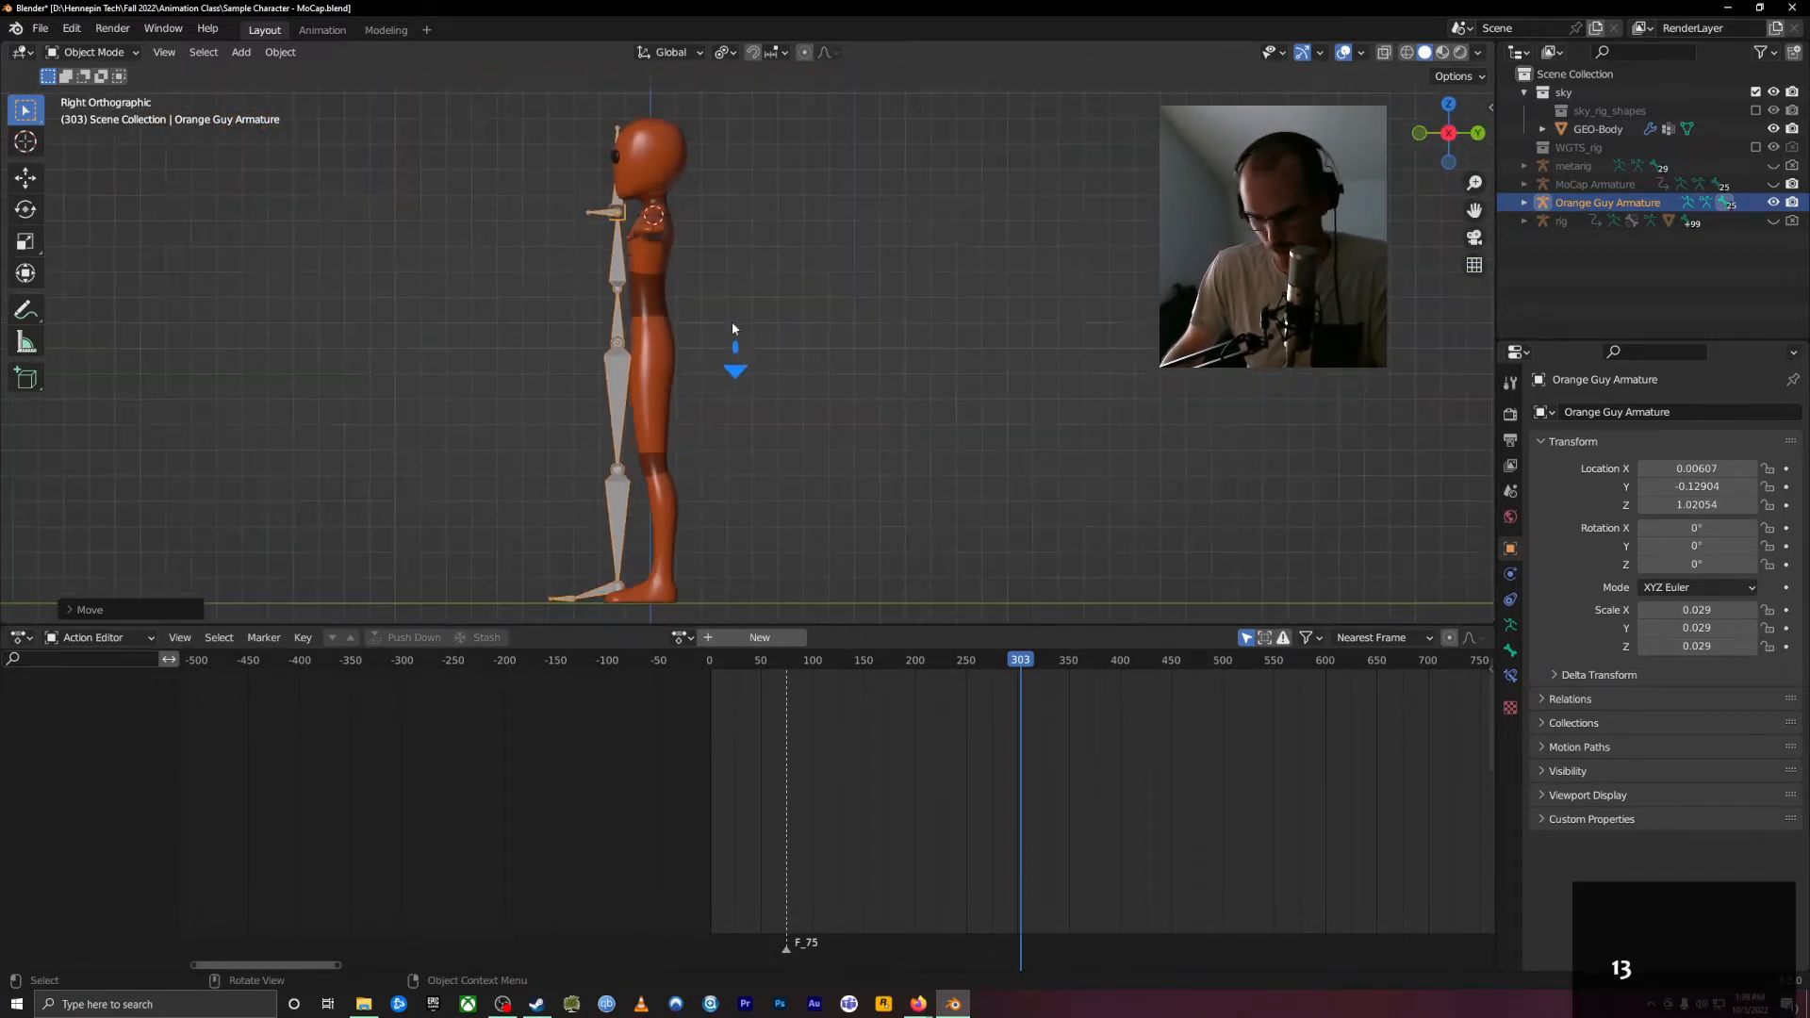
key(g)
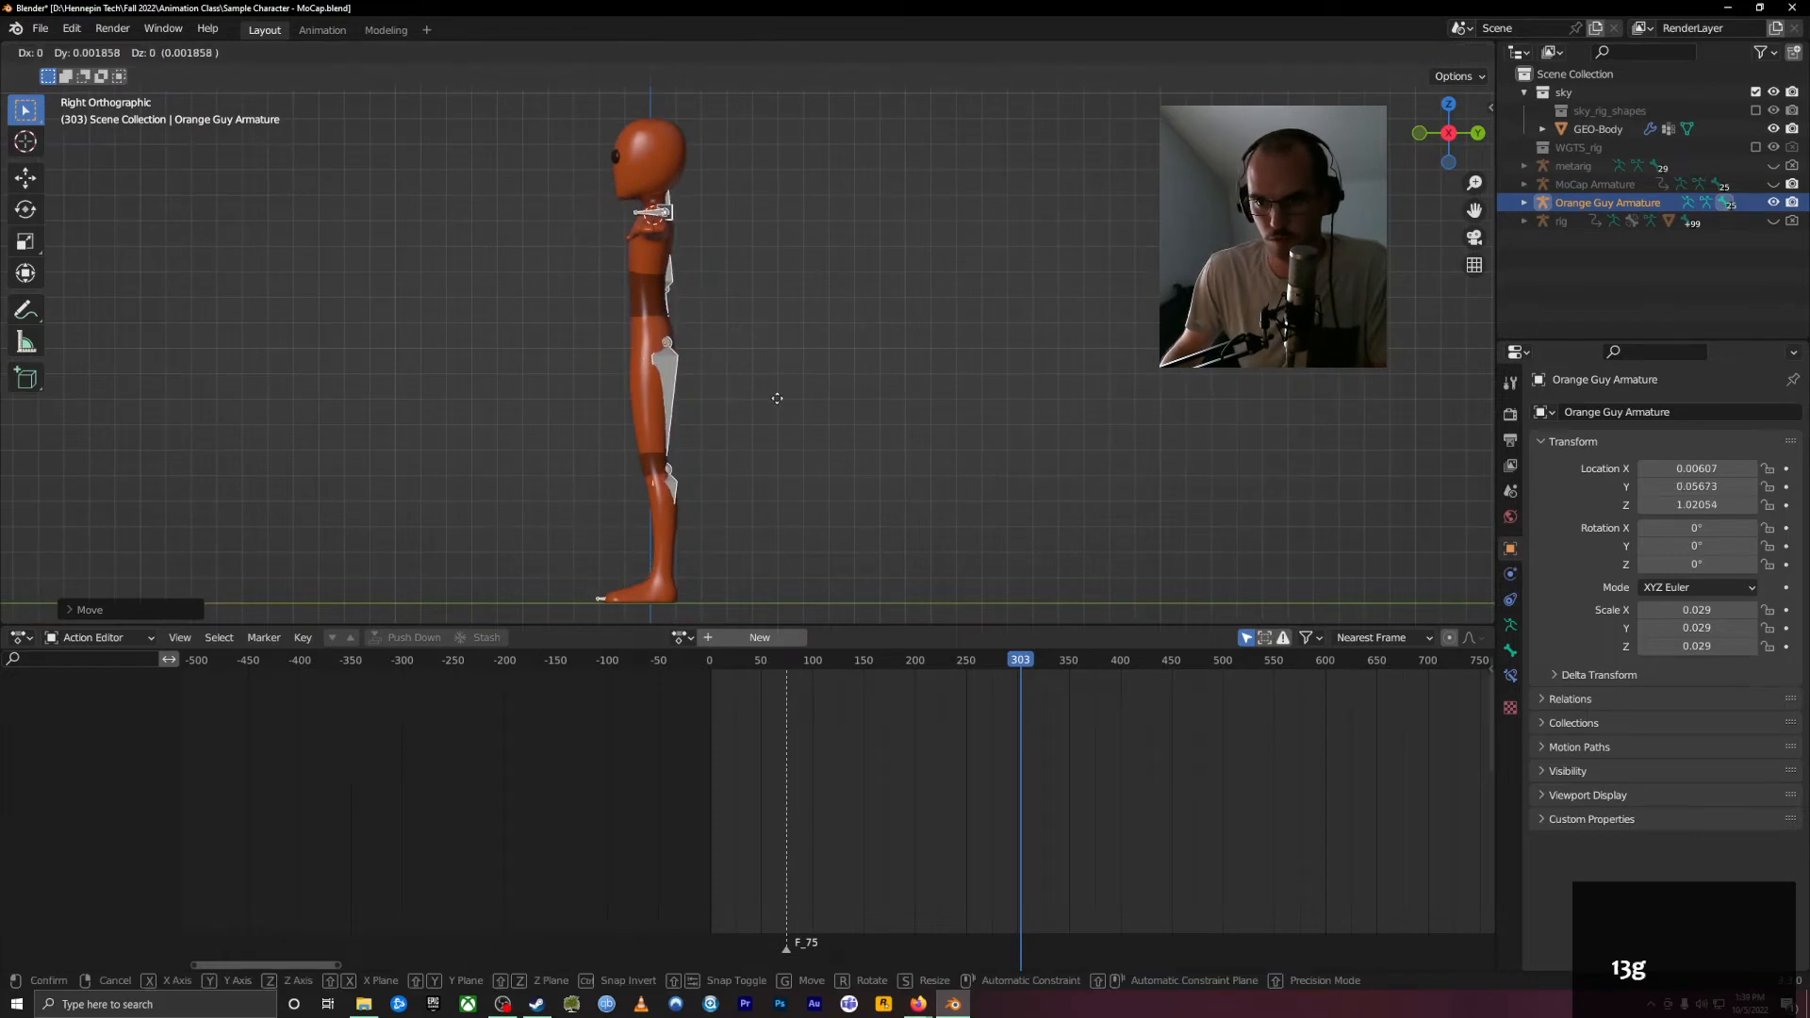
click(774, 400)
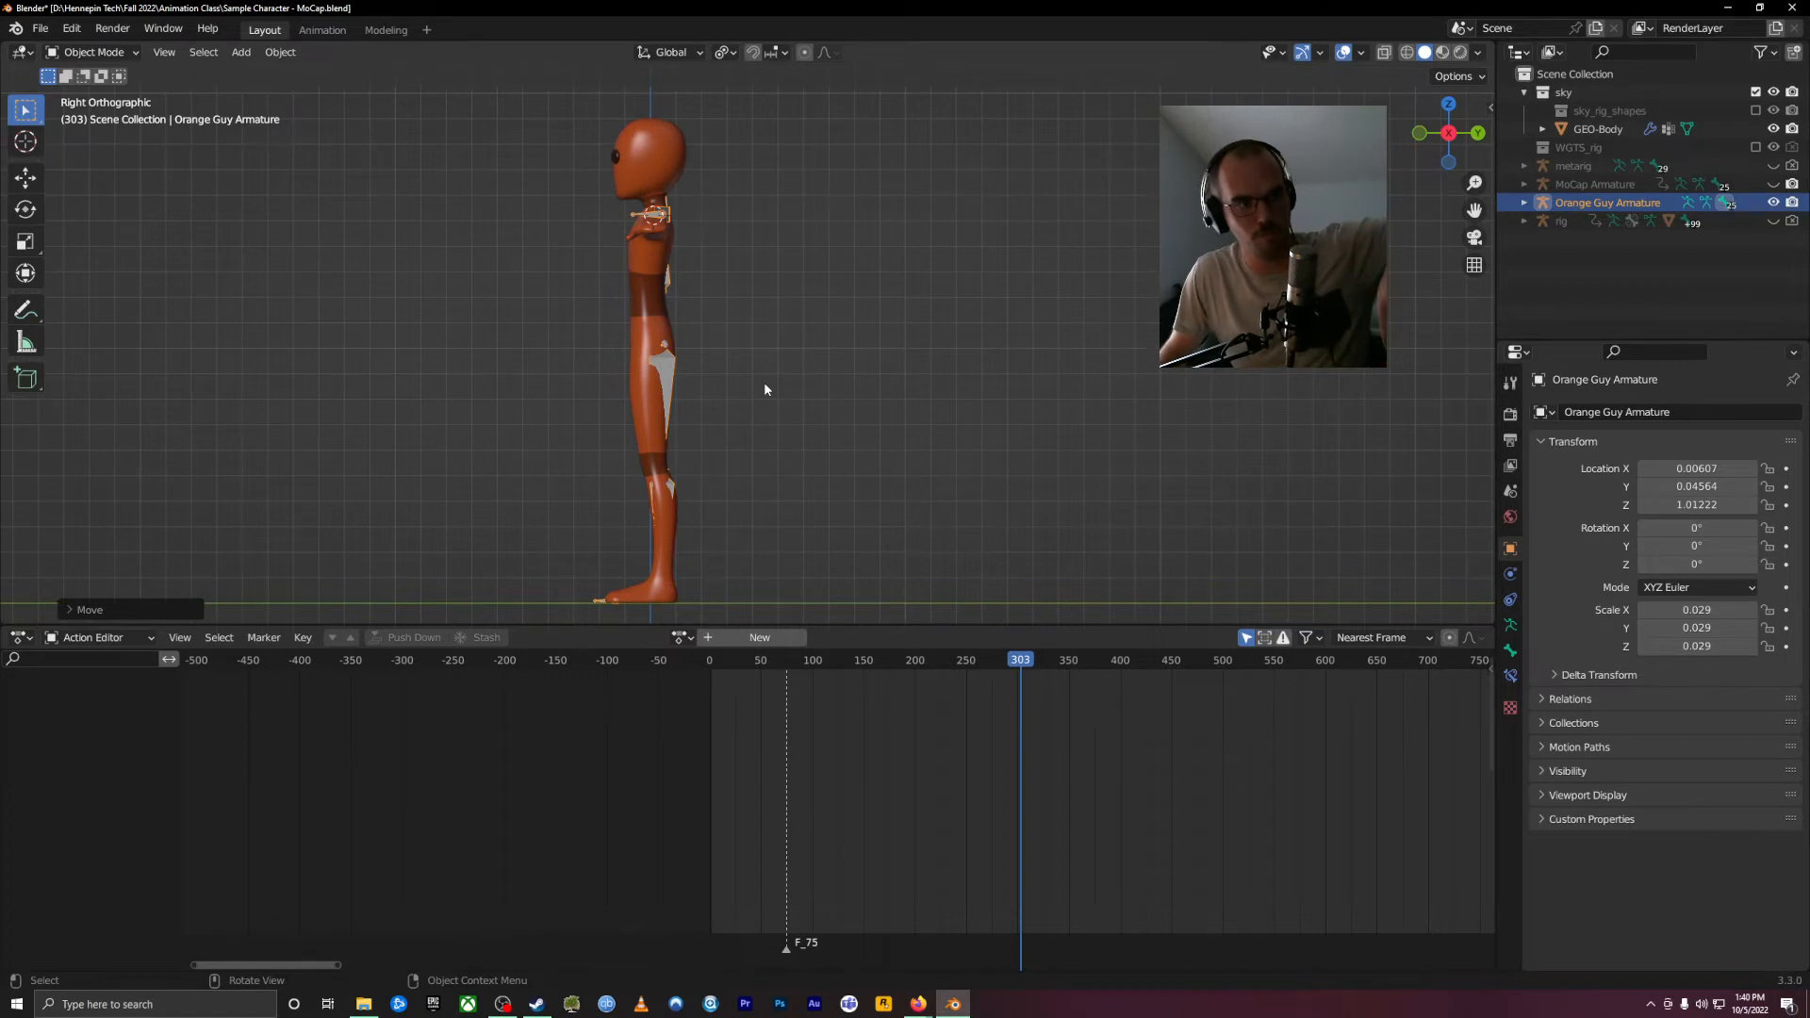
Step: Set the Orange Guy Armature's viewport display to In Front
click(1509, 625)
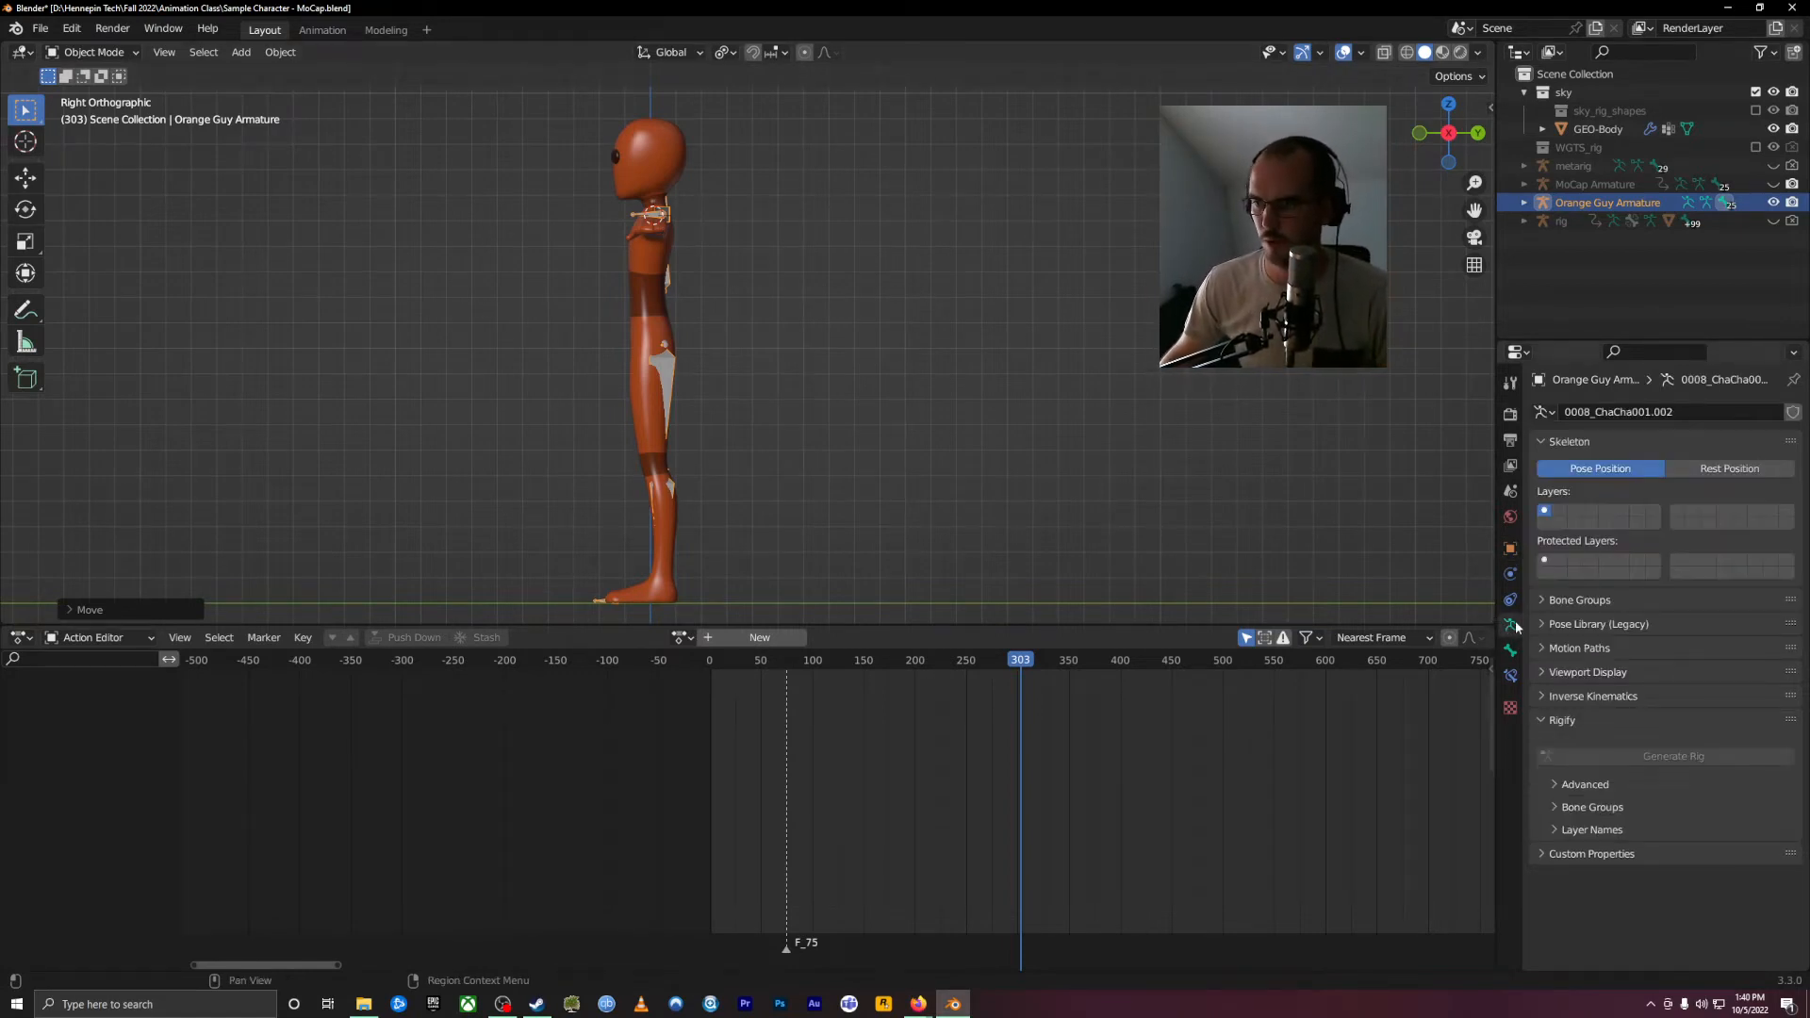
click(1552, 671)
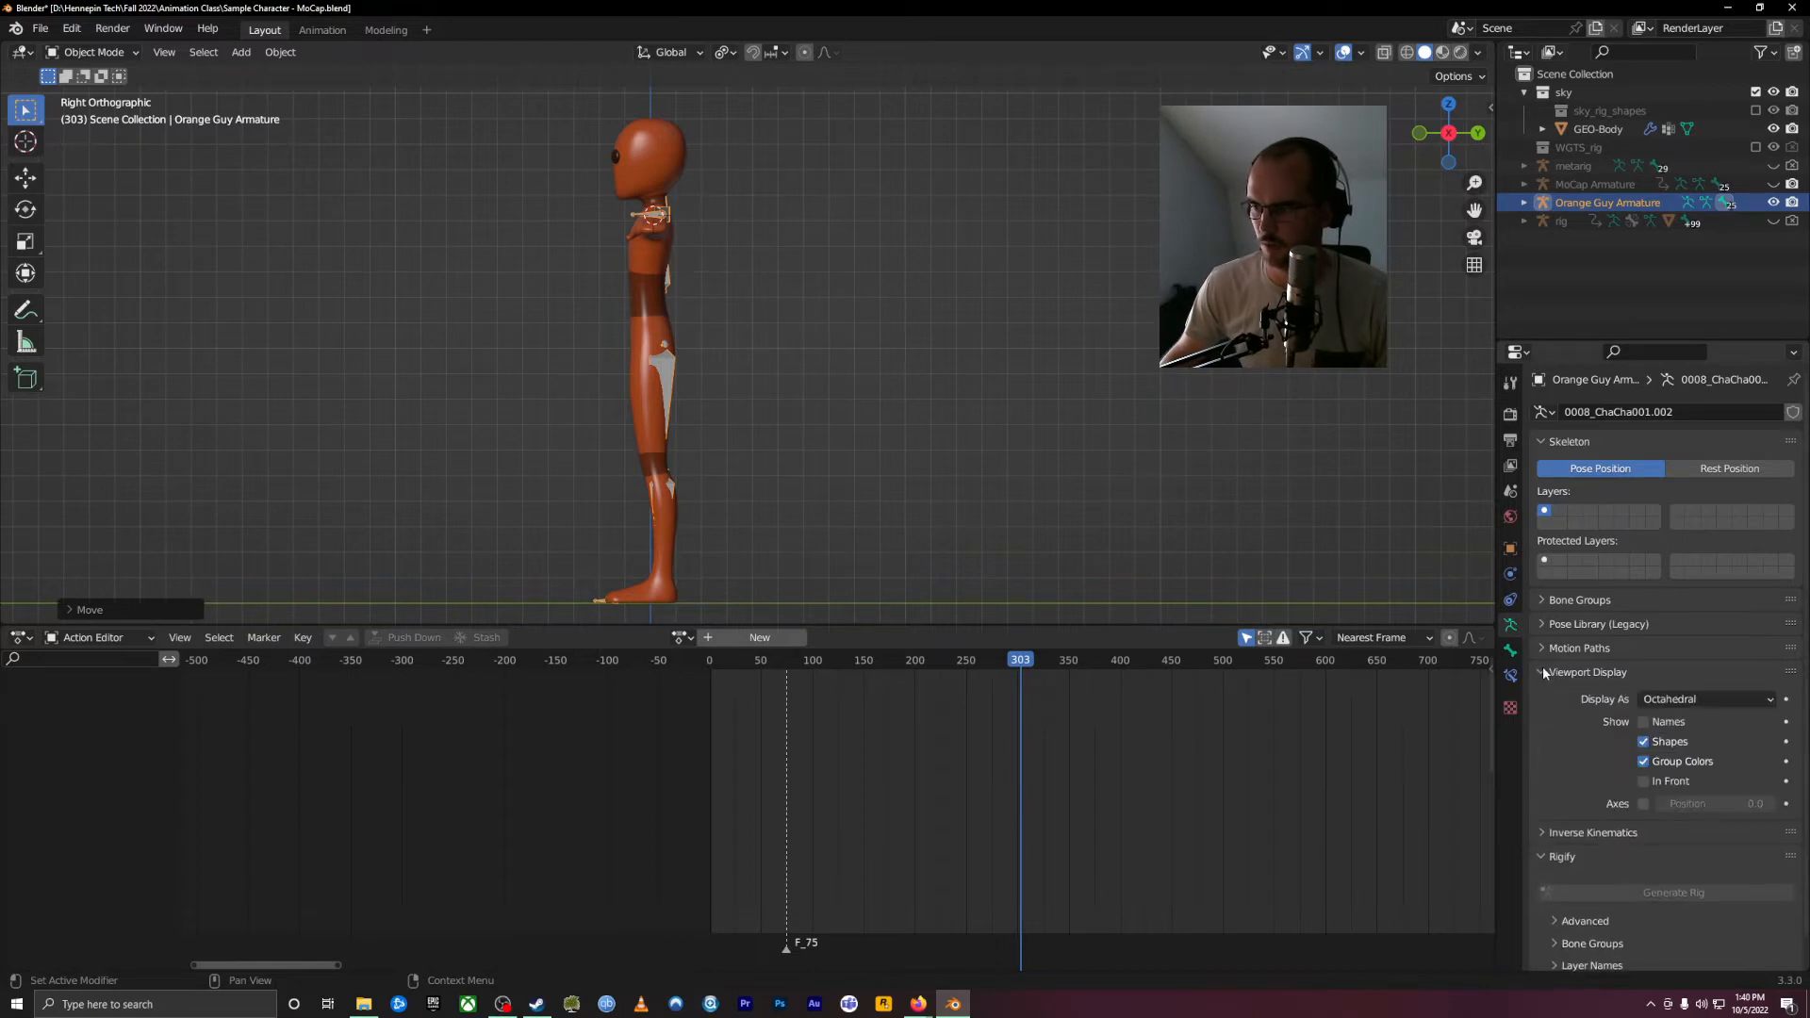
click(1644, 784)
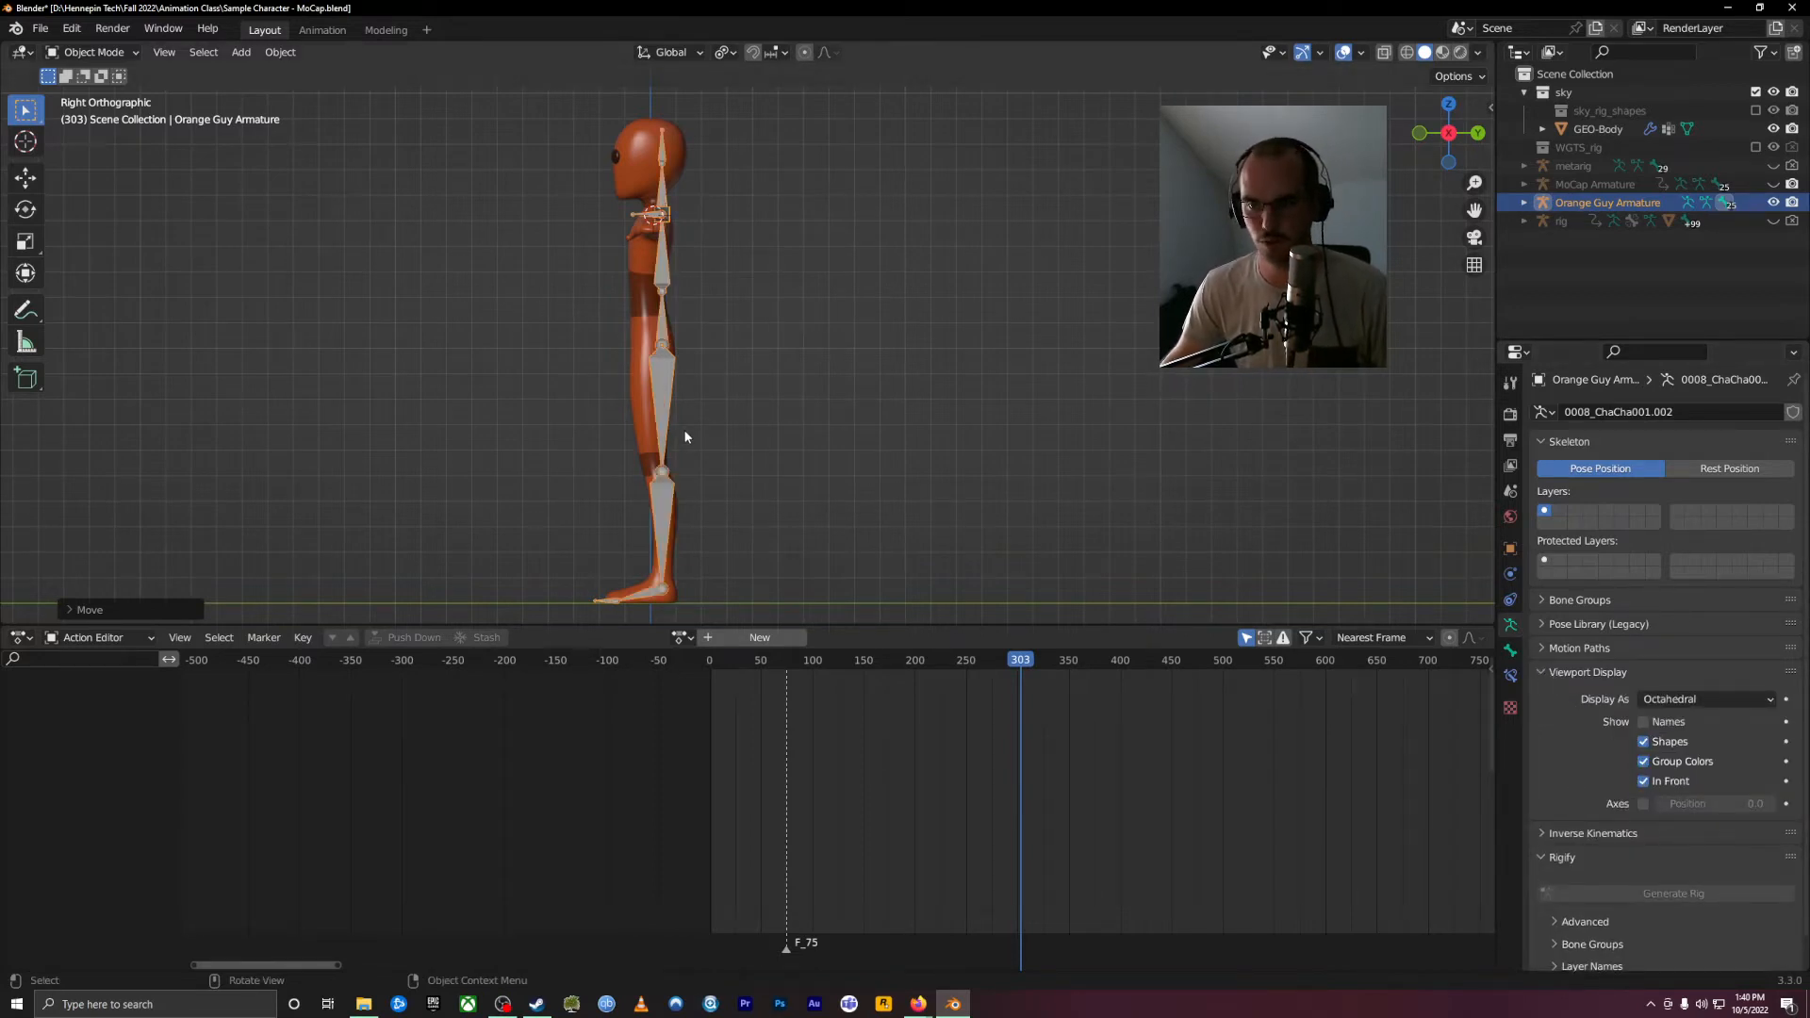
Step: Put the Orange Guy Armature in Edit Mode and enable X-axis mirroring
click(87, 54)
click(94, 93)
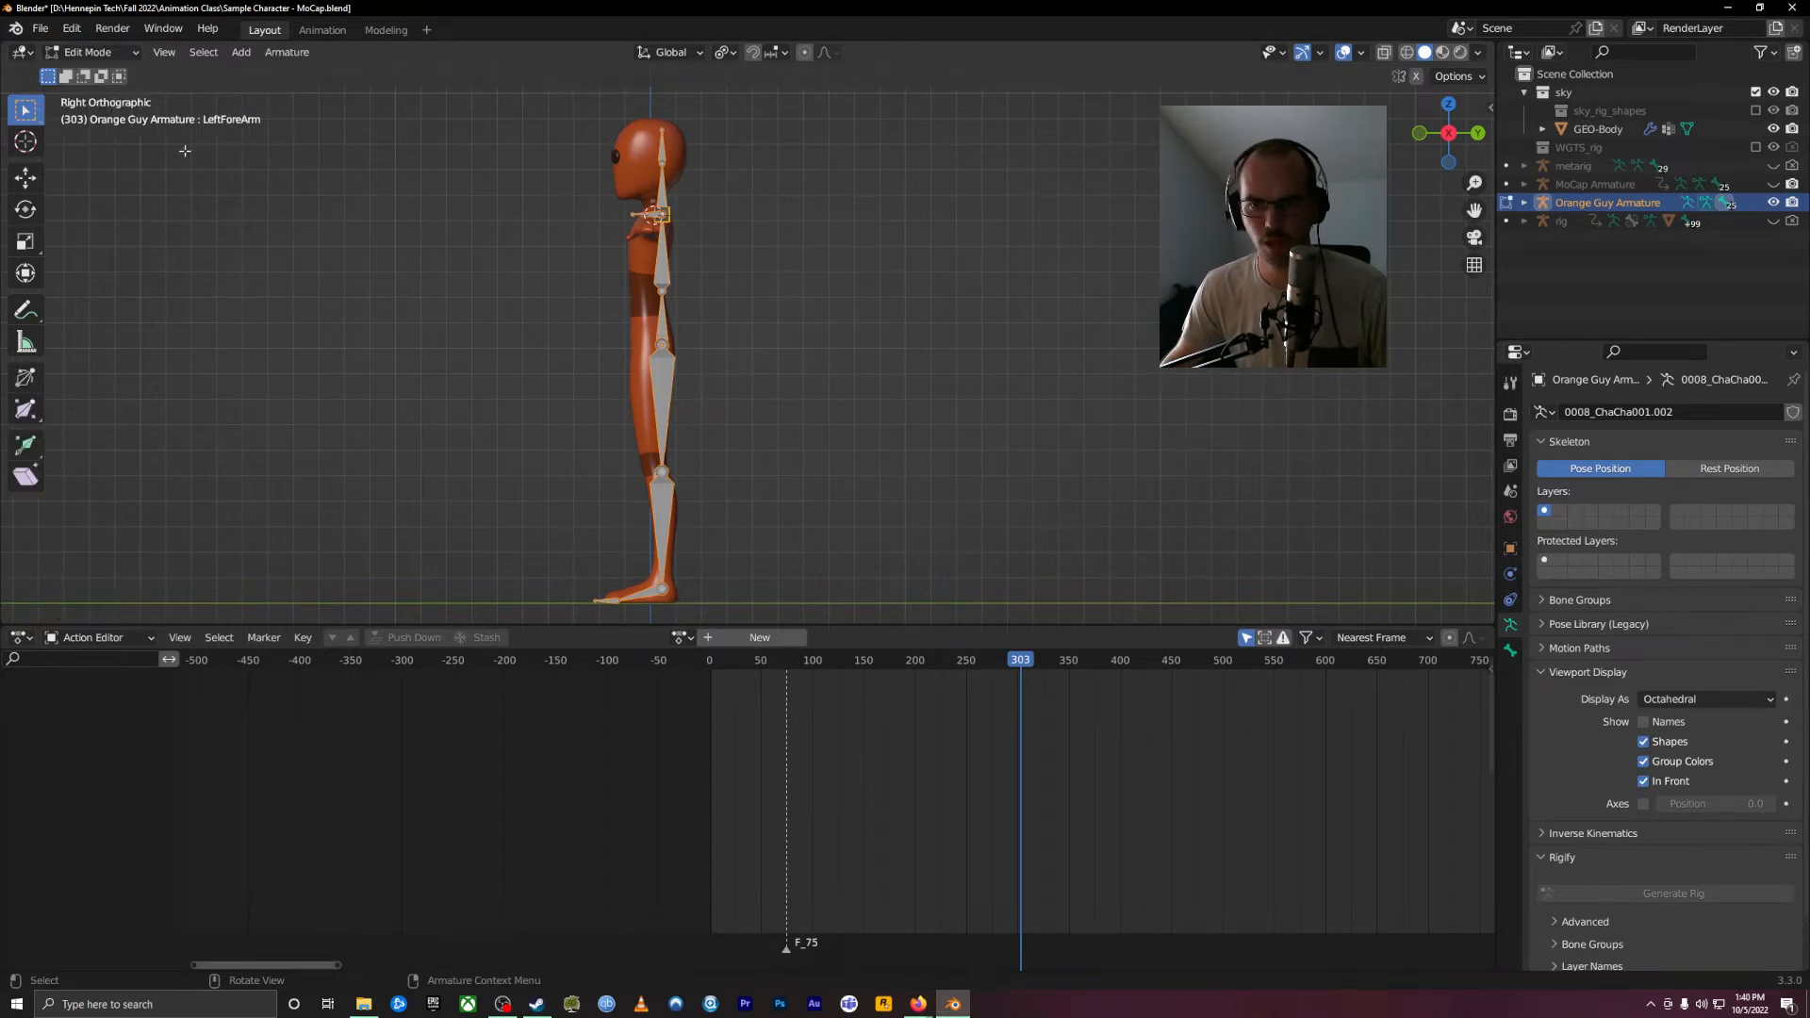
middle_drag(659, 468, 717, 513)
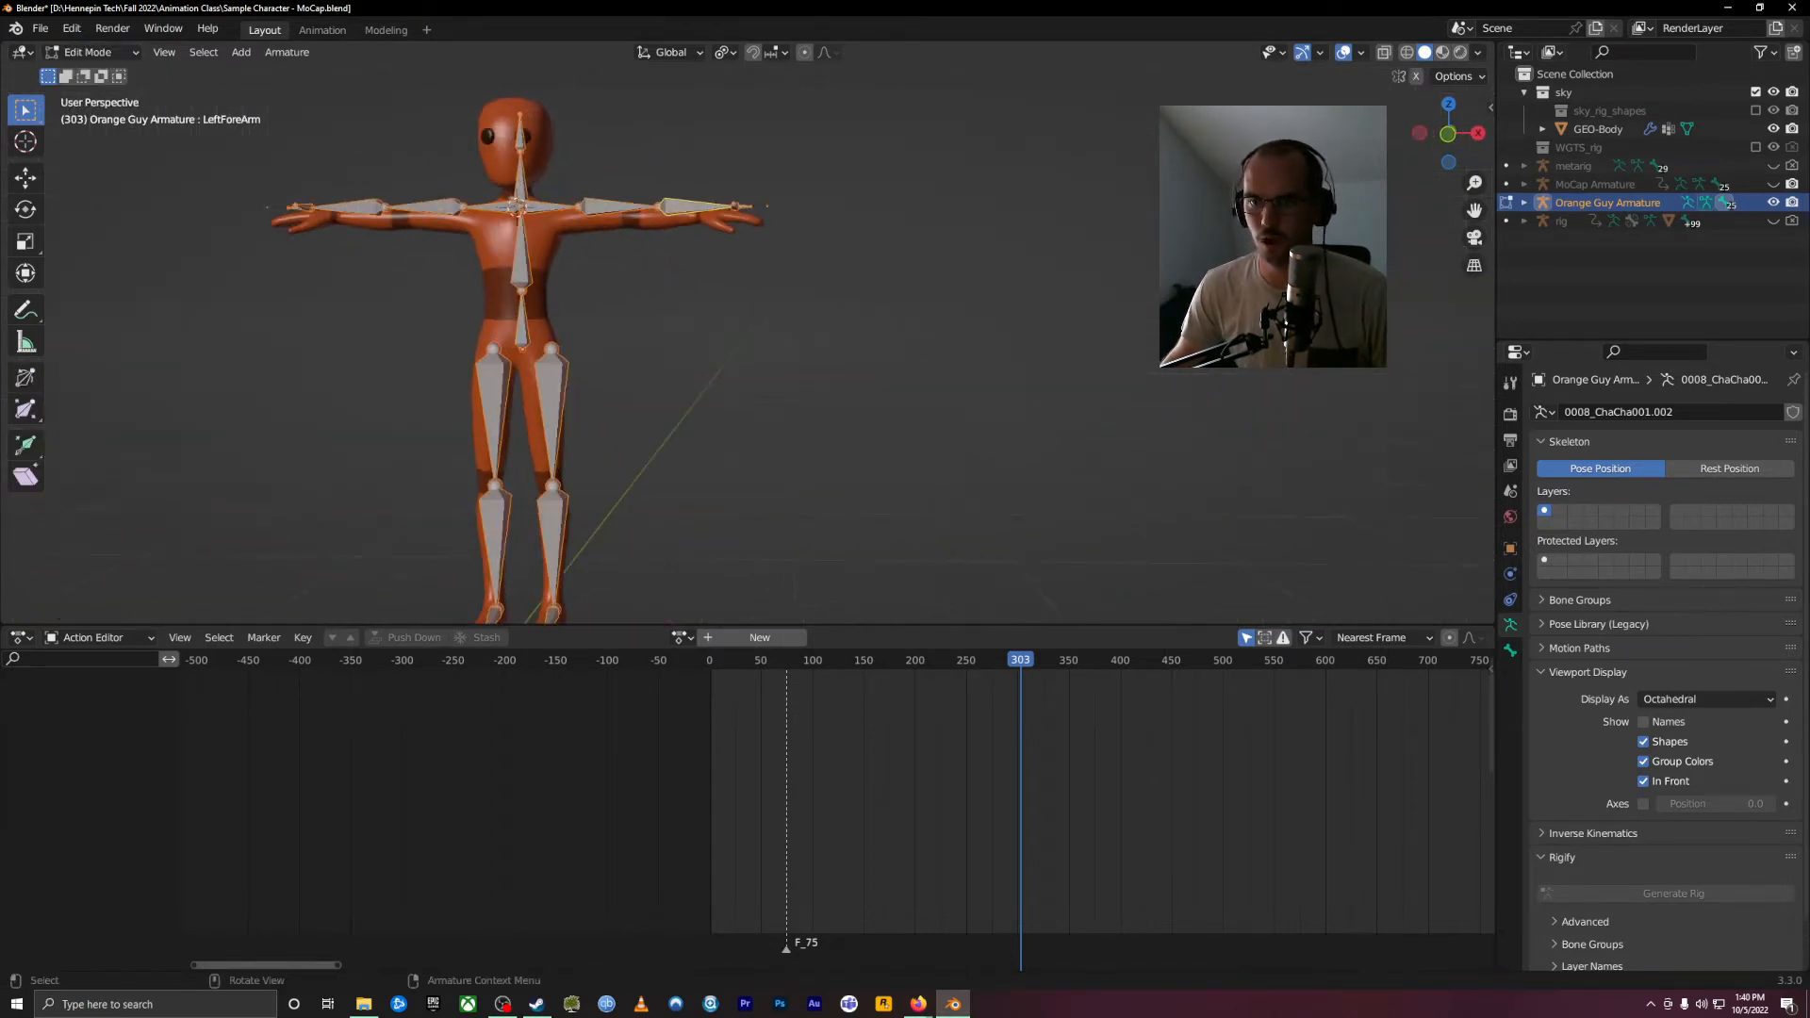
click(1418, 81)
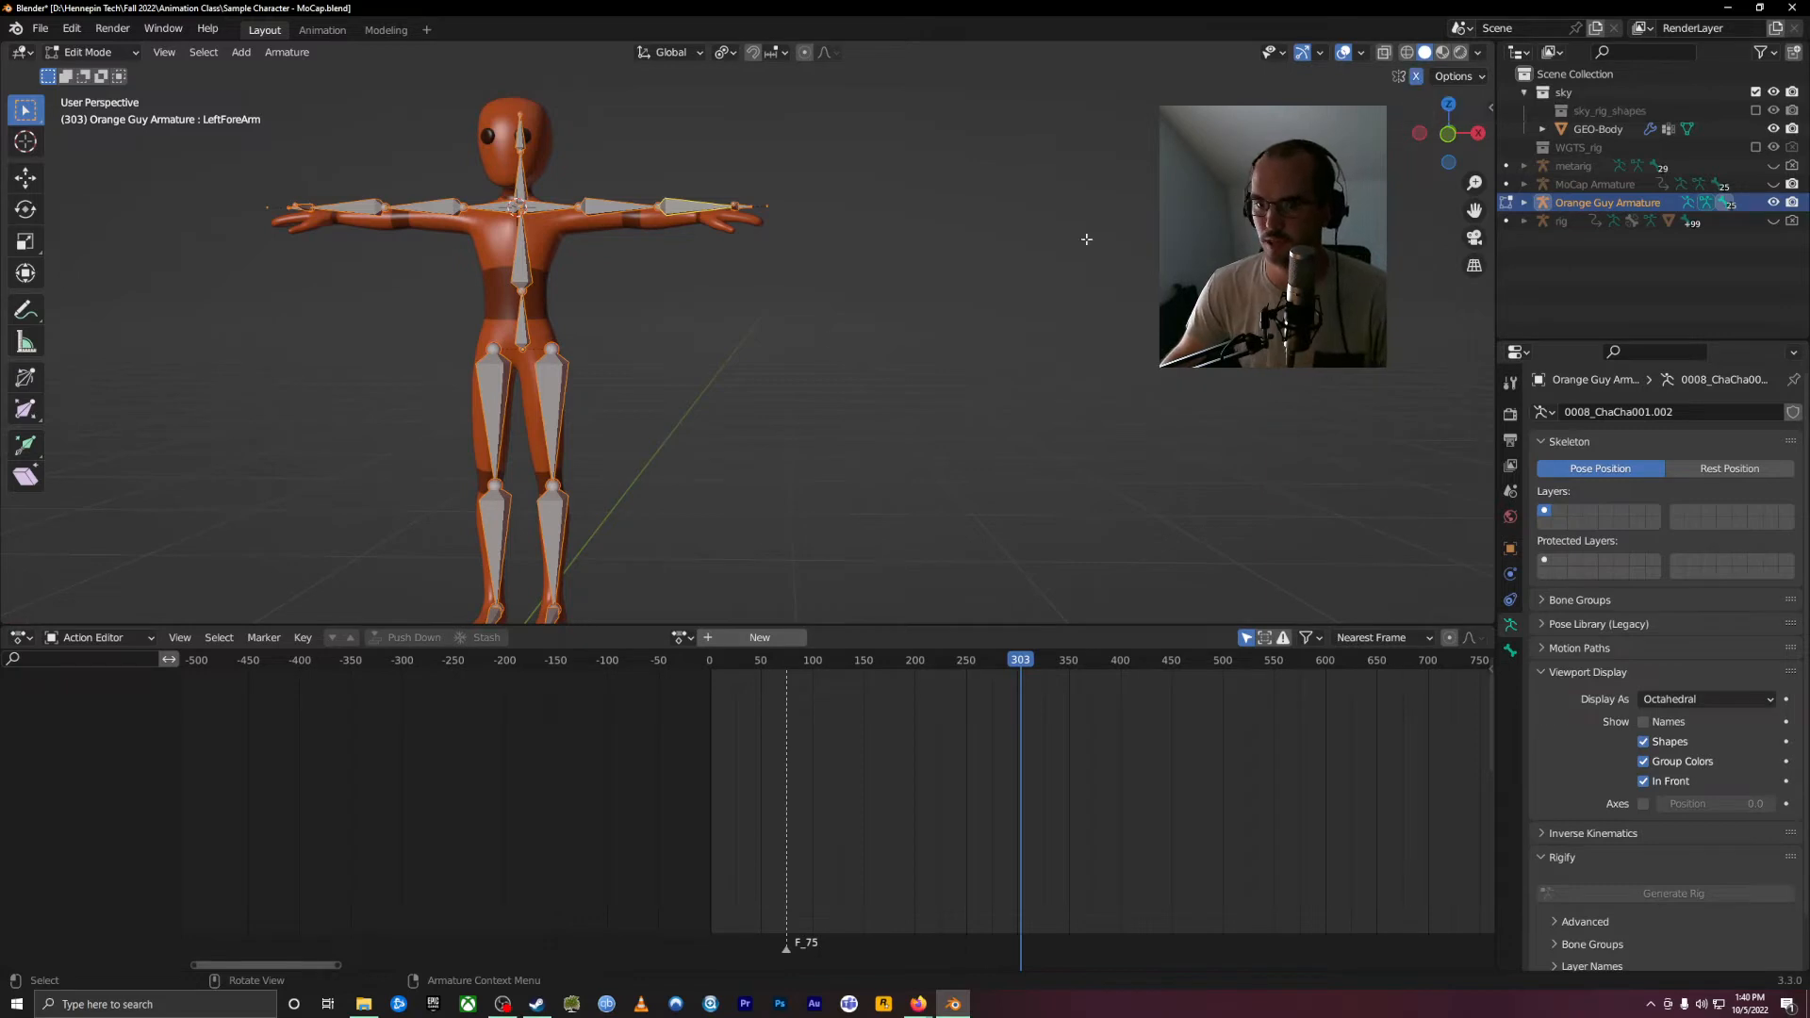
Step: Move the LeftUpLeg tail and the LeftLeg head slightly forward in right side view to fit the character's knee
click(556, 486)
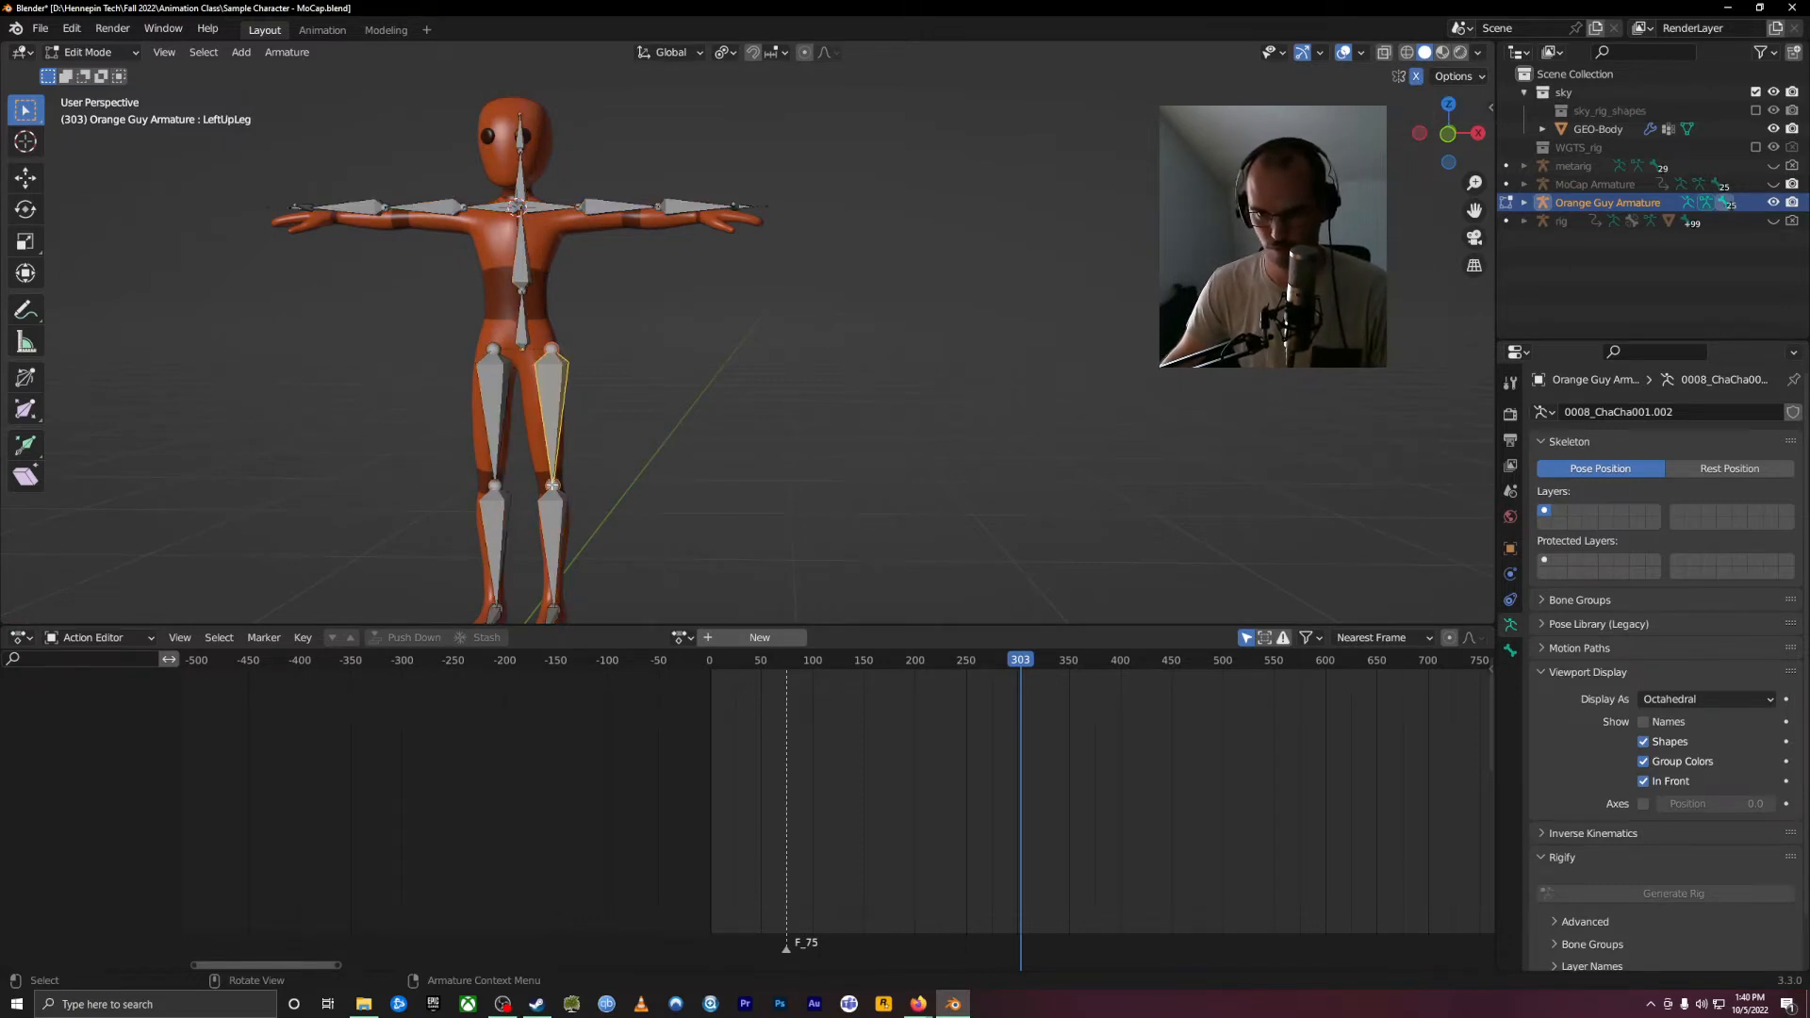
key(g)
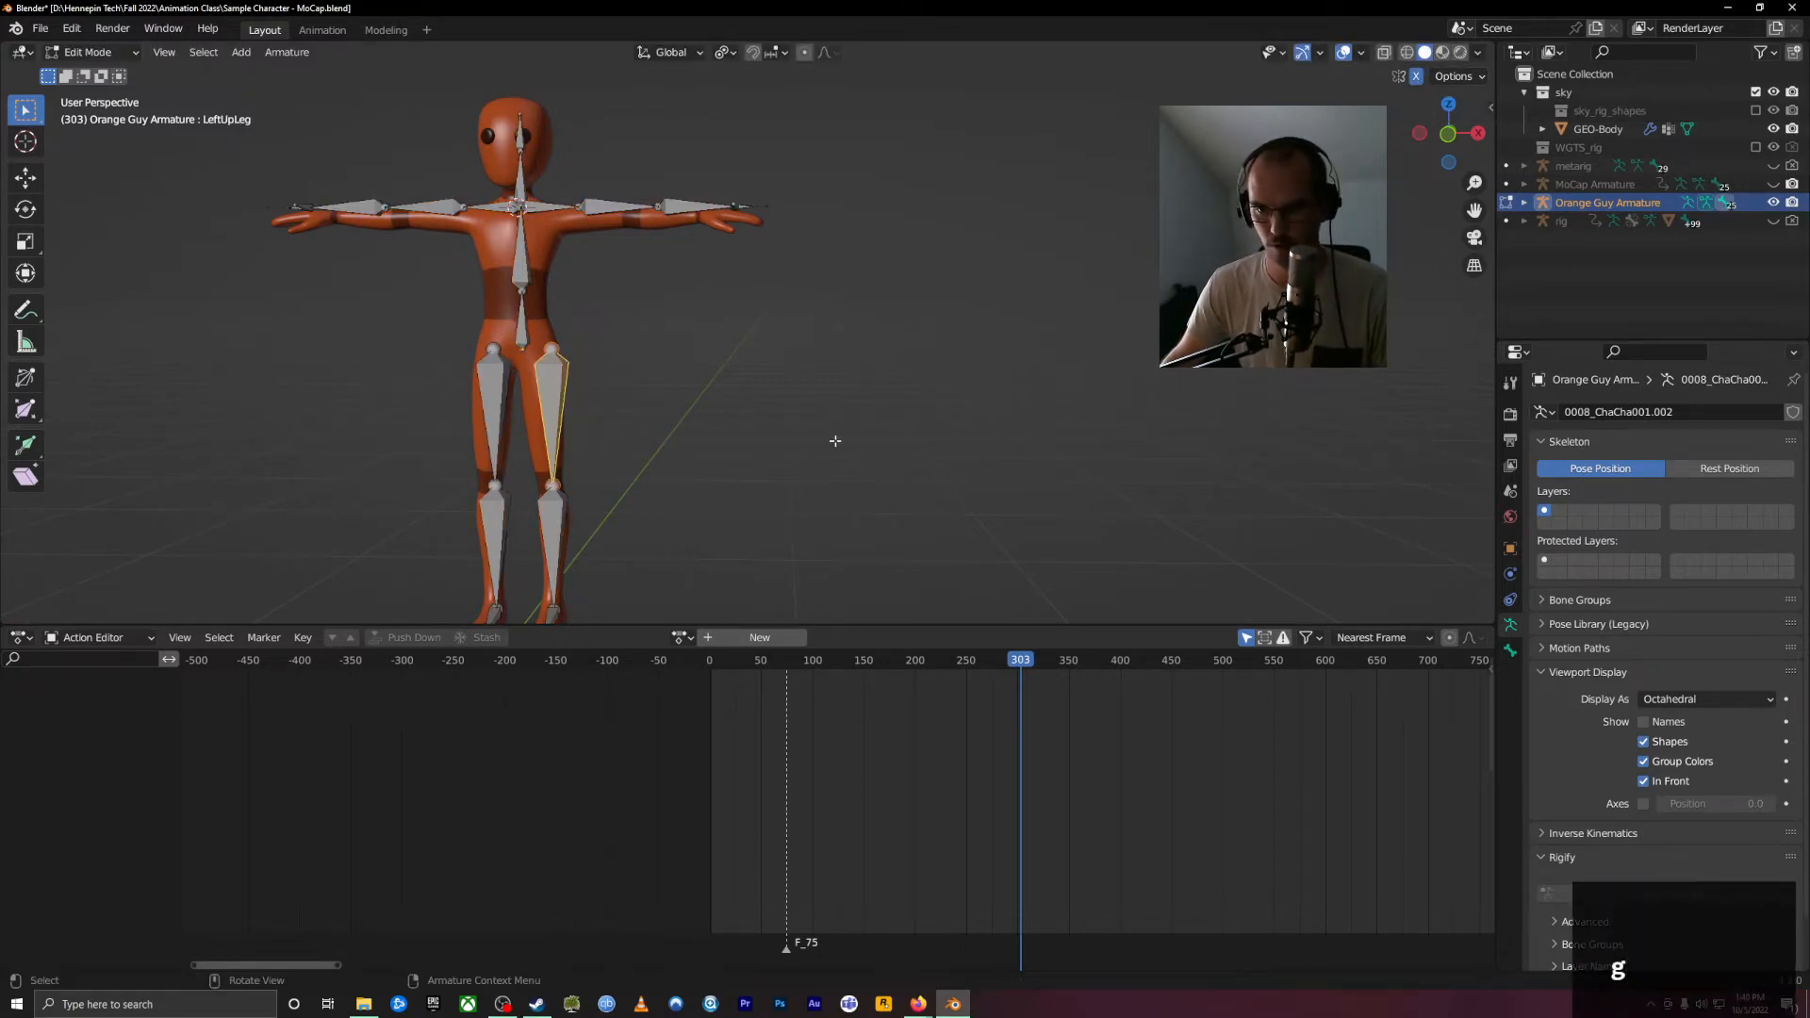
key(KP_3)
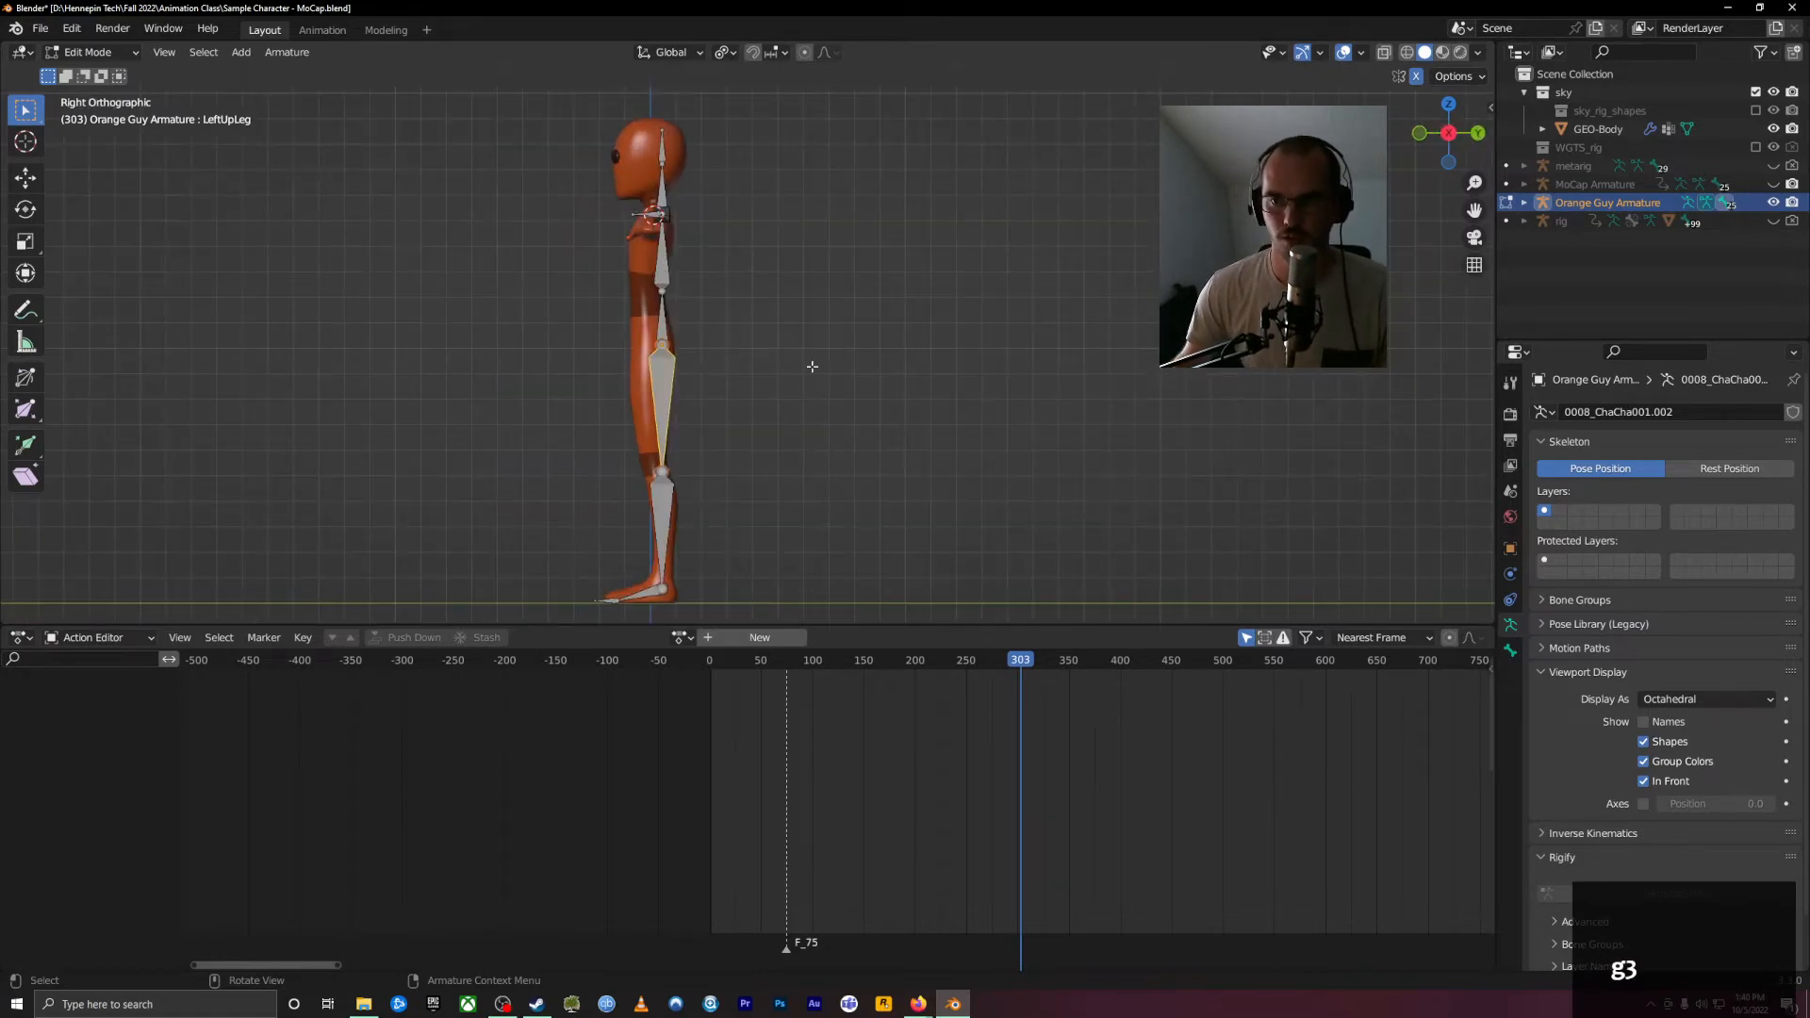
scroll(679, 365, up, 2)
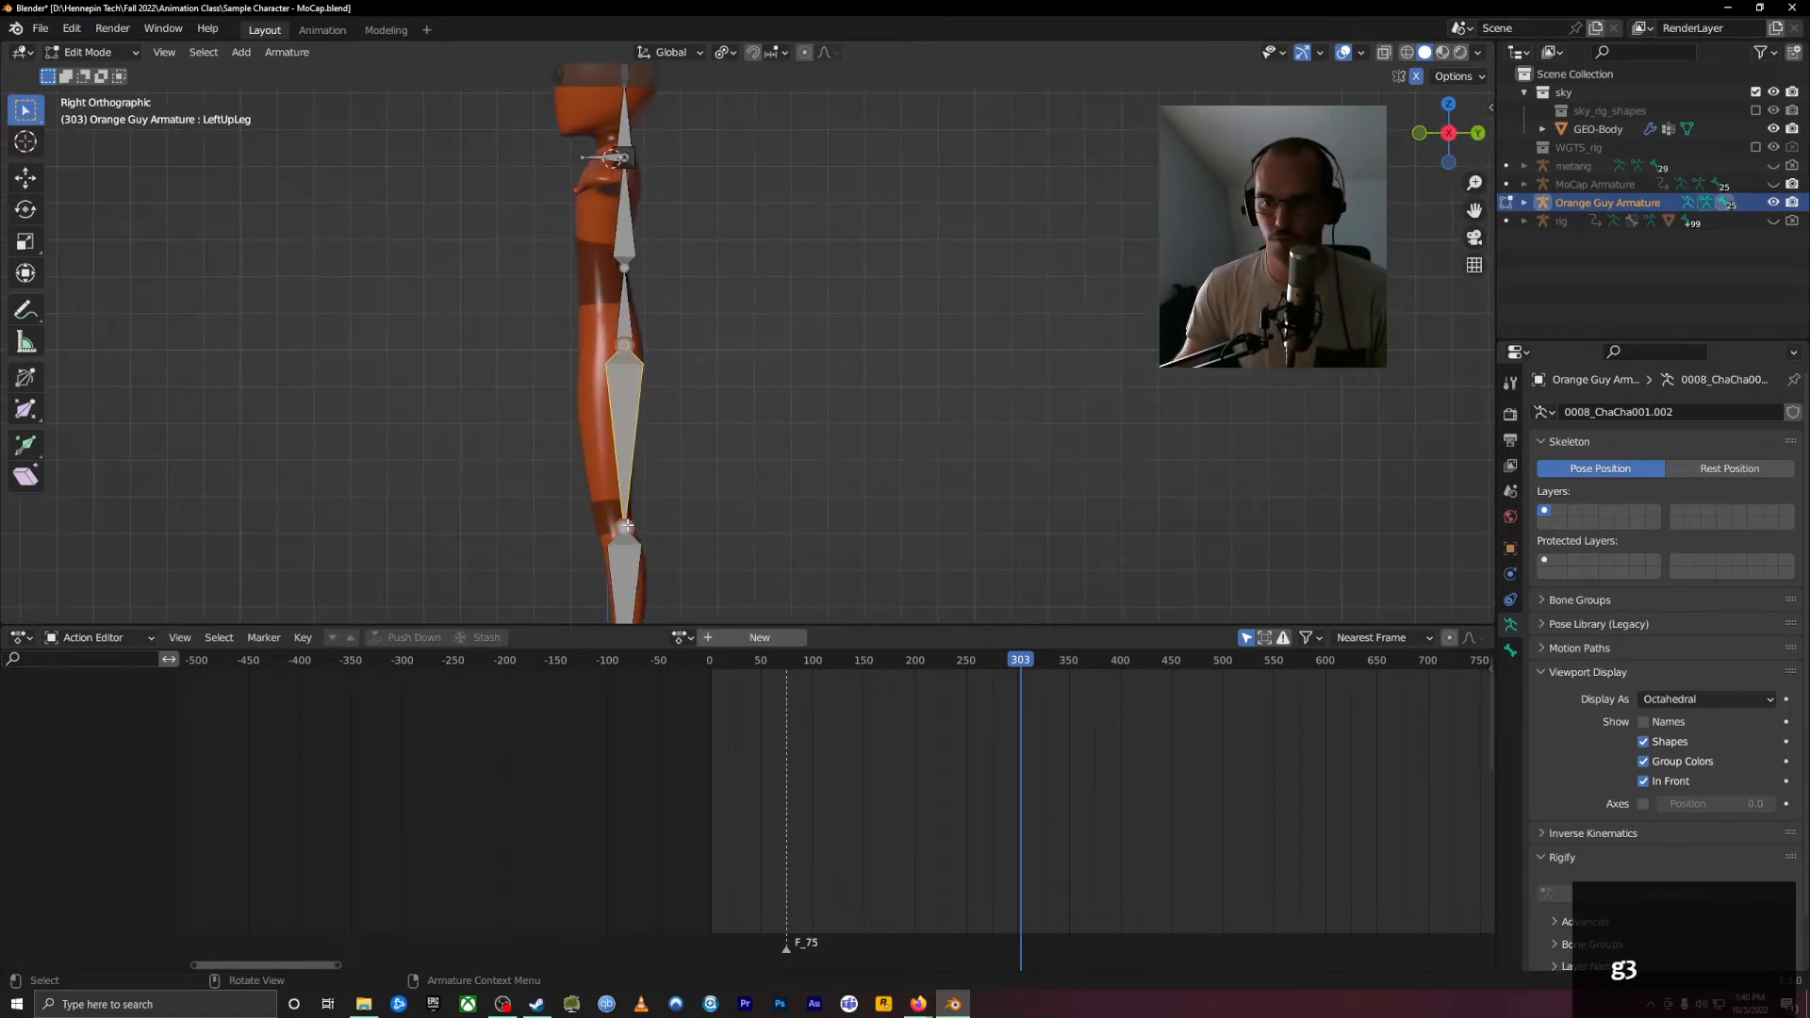
key(g)
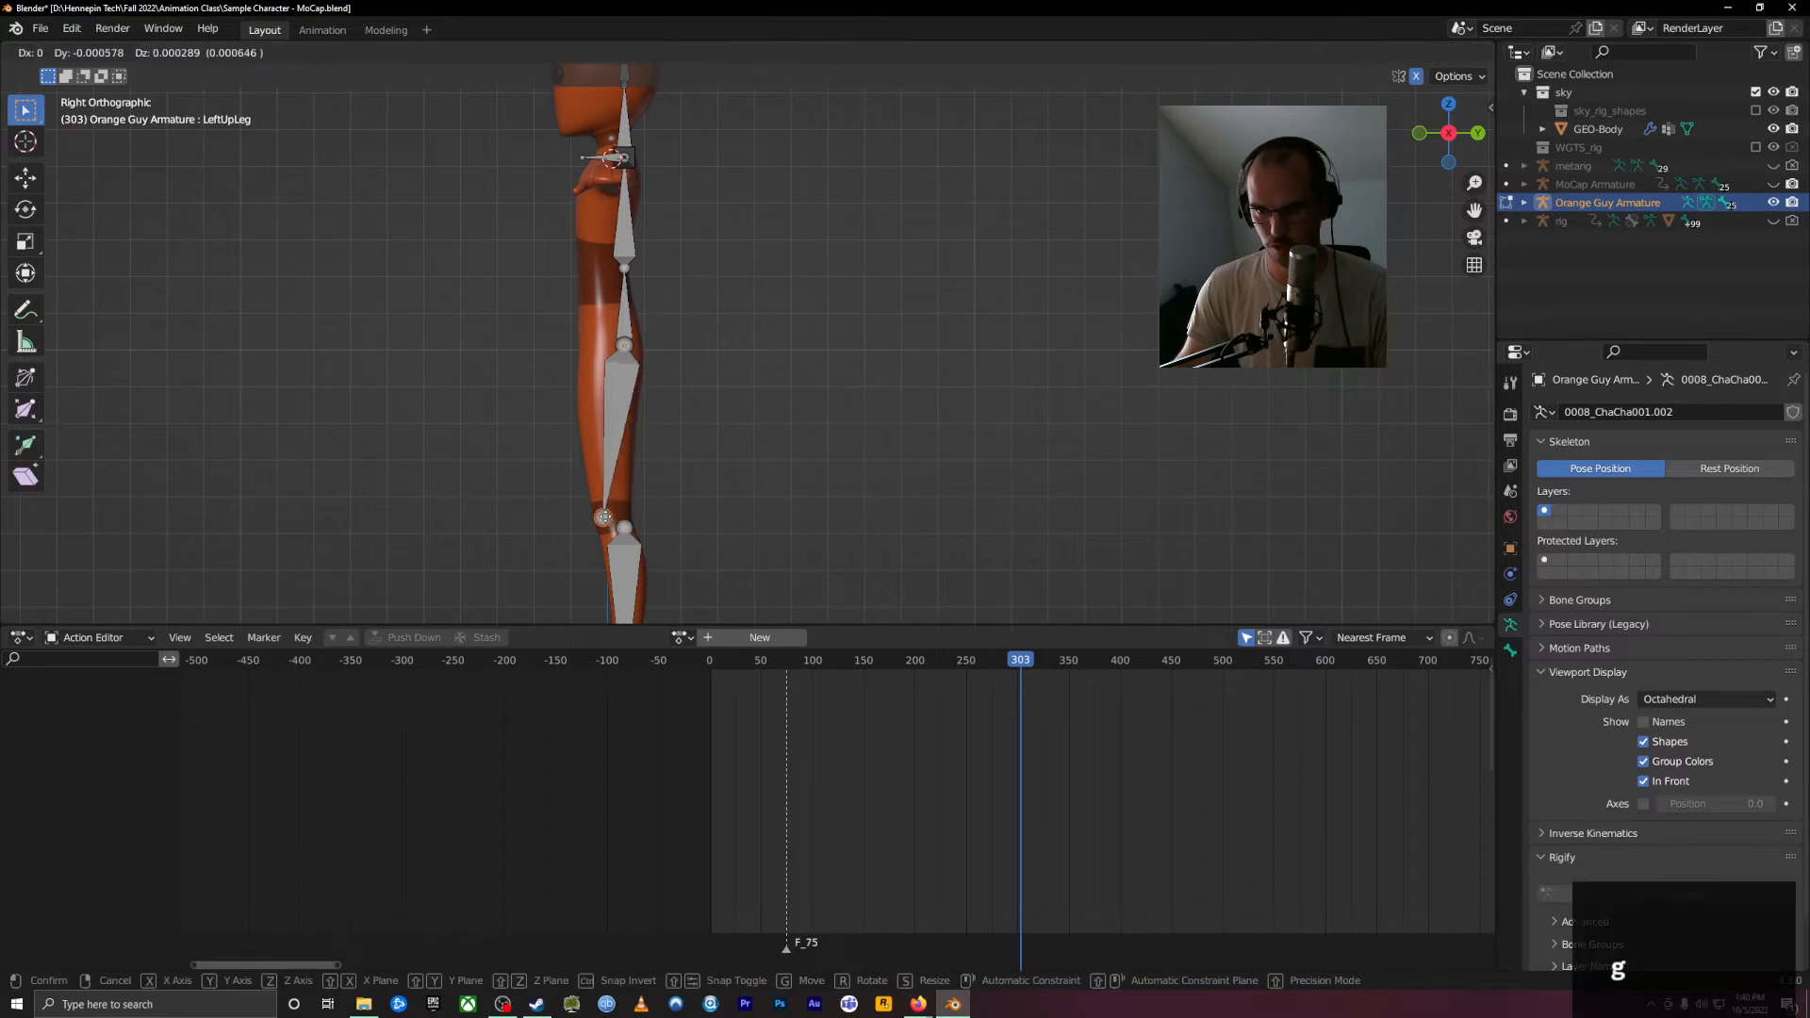
click(617, 518)
click(629, 531)
key(g)
click(618, 523)
Step: Move the LeftLeg tail and the LeftFoot head slightly back and down to the character's heel in right side view
shift+middle_drag(843, 536, 899, 280)
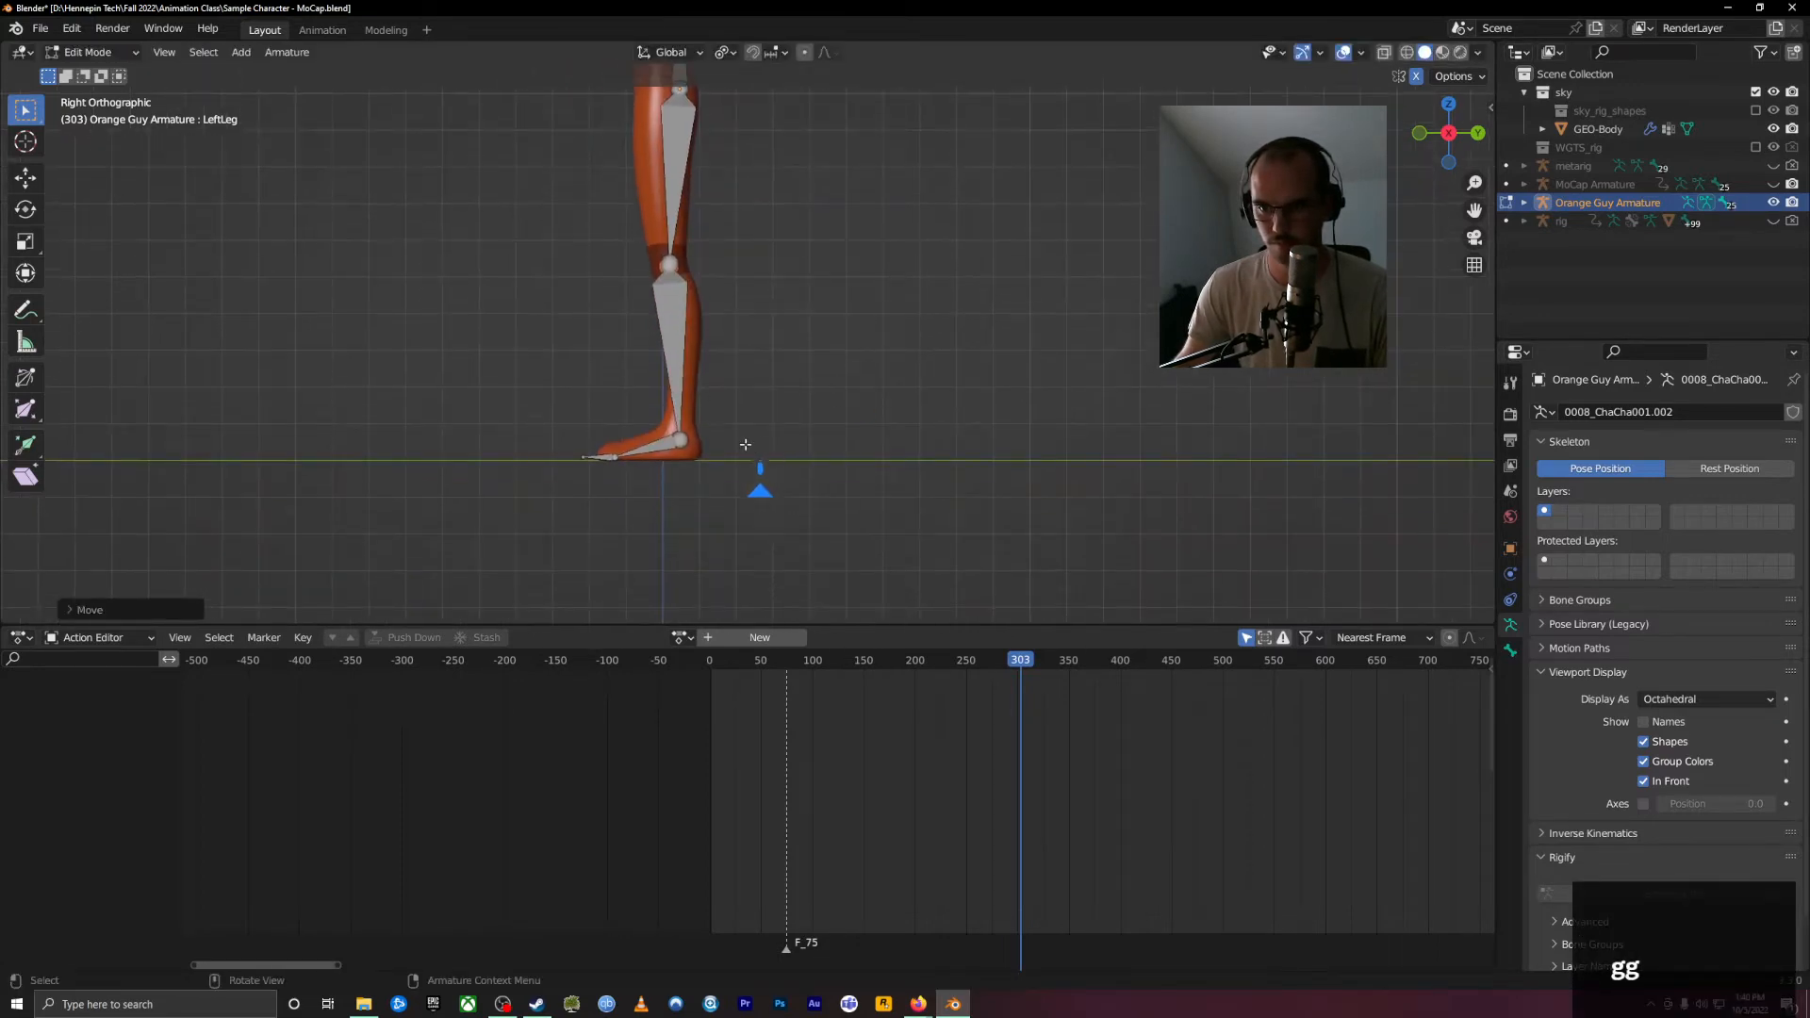
click(684, 443)
key(g)
click(694, 449)
click(681, 441)
key(g)
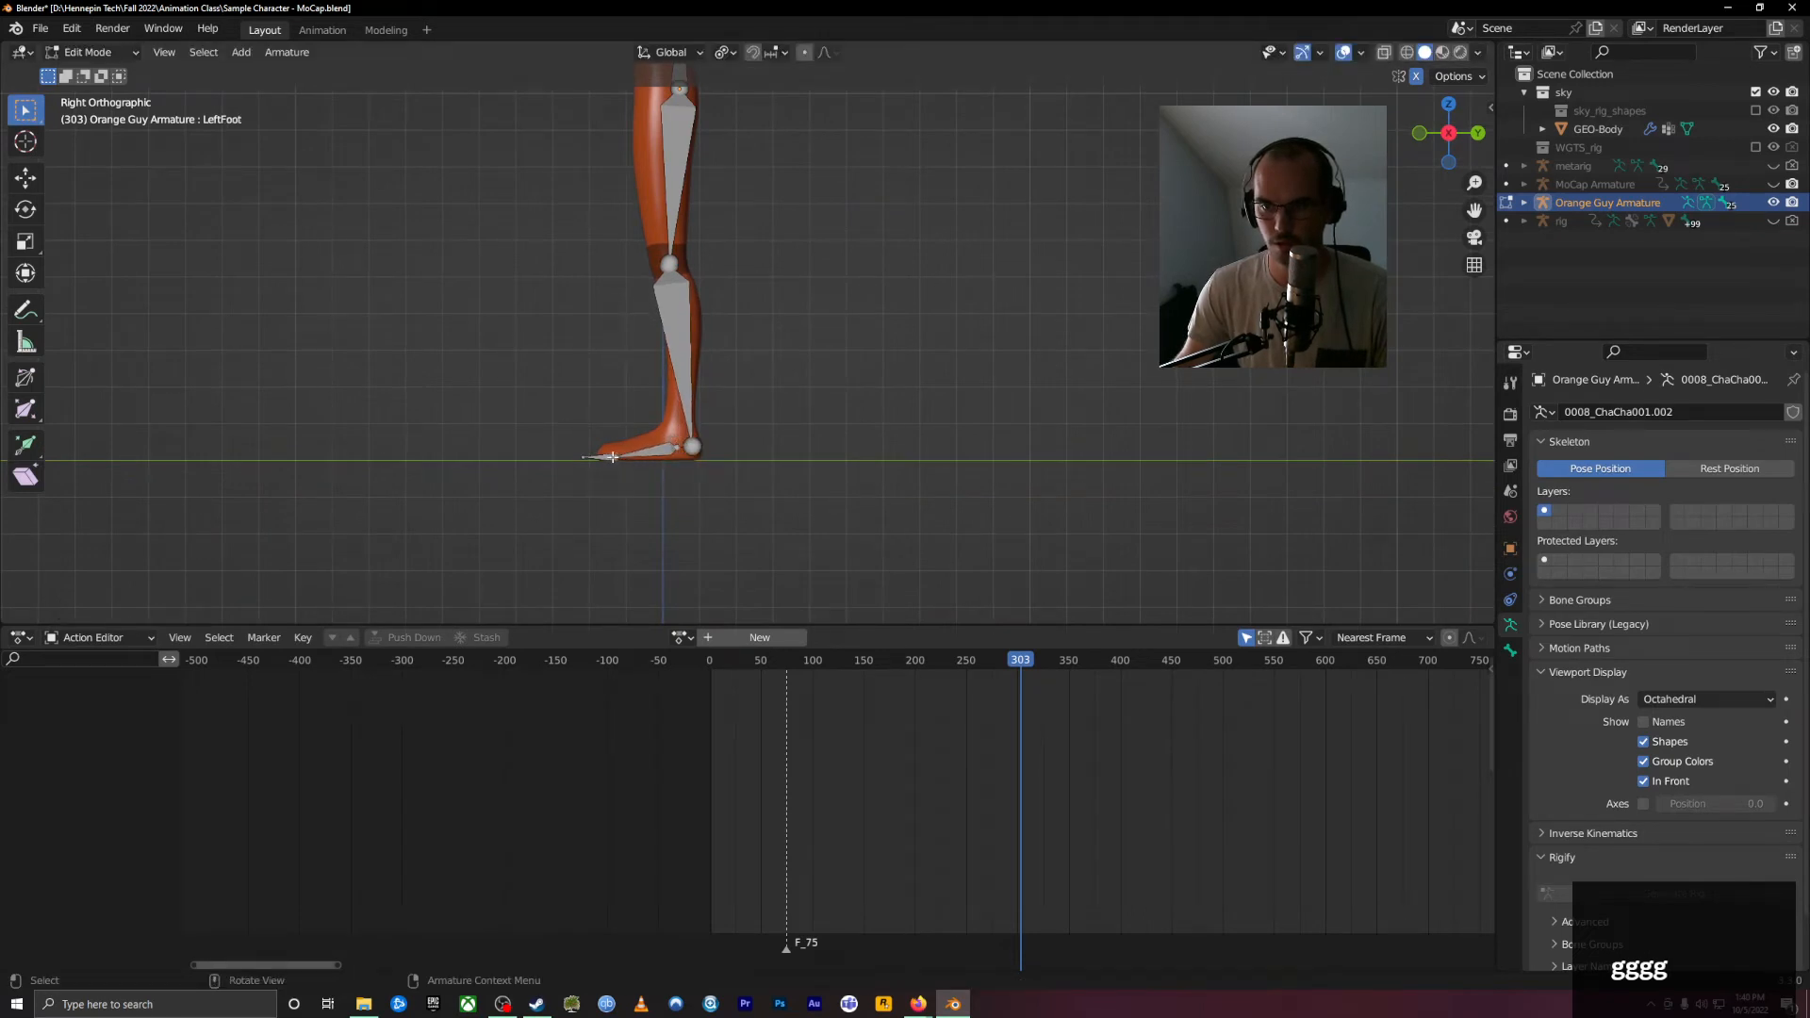
Step: Move the LeftFoot tail and LeftToeBase head back to the ball of the foot, and the LeftToeBase tail to the toe tip
key(g)
click(636, 453)
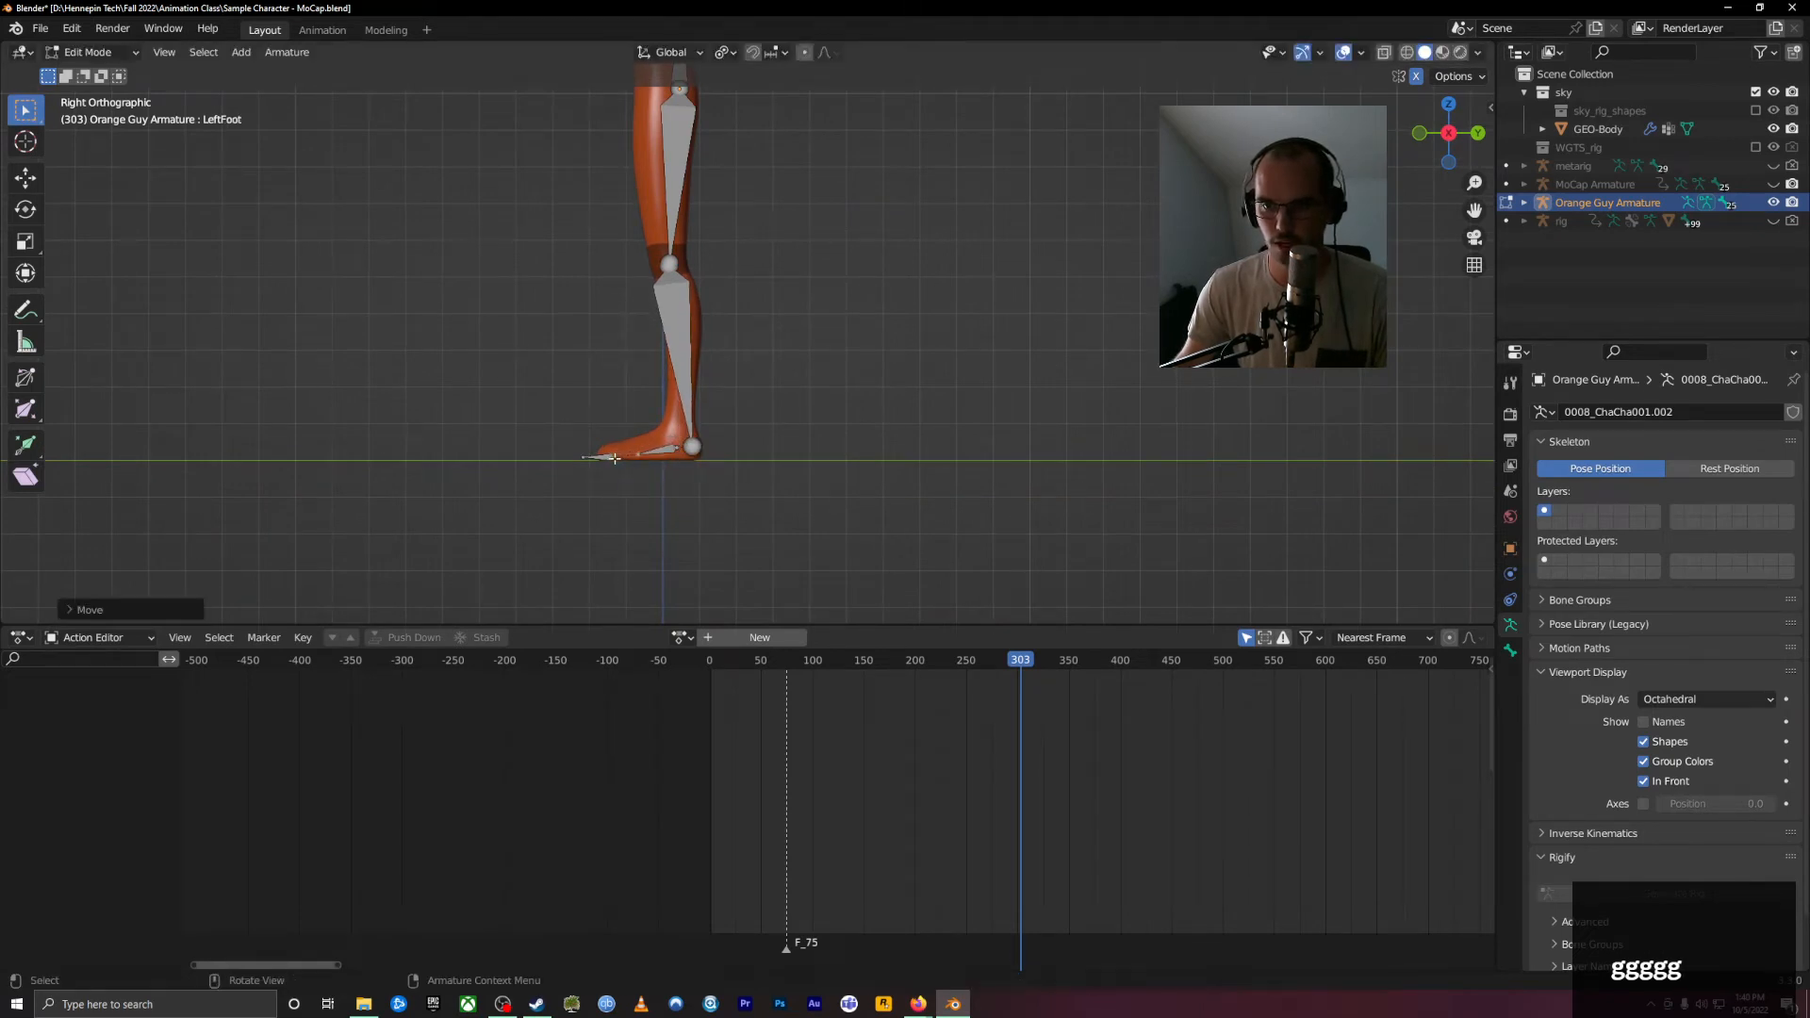
click(614, 458)
key(g)
click(630, 458)
key(g)
click(601, 454)
Step: Move the Spine tail and the Spine1 head slightly forward in right side view to center them in the character's torso
shift+middle_drag(736, 280, 726, 532)
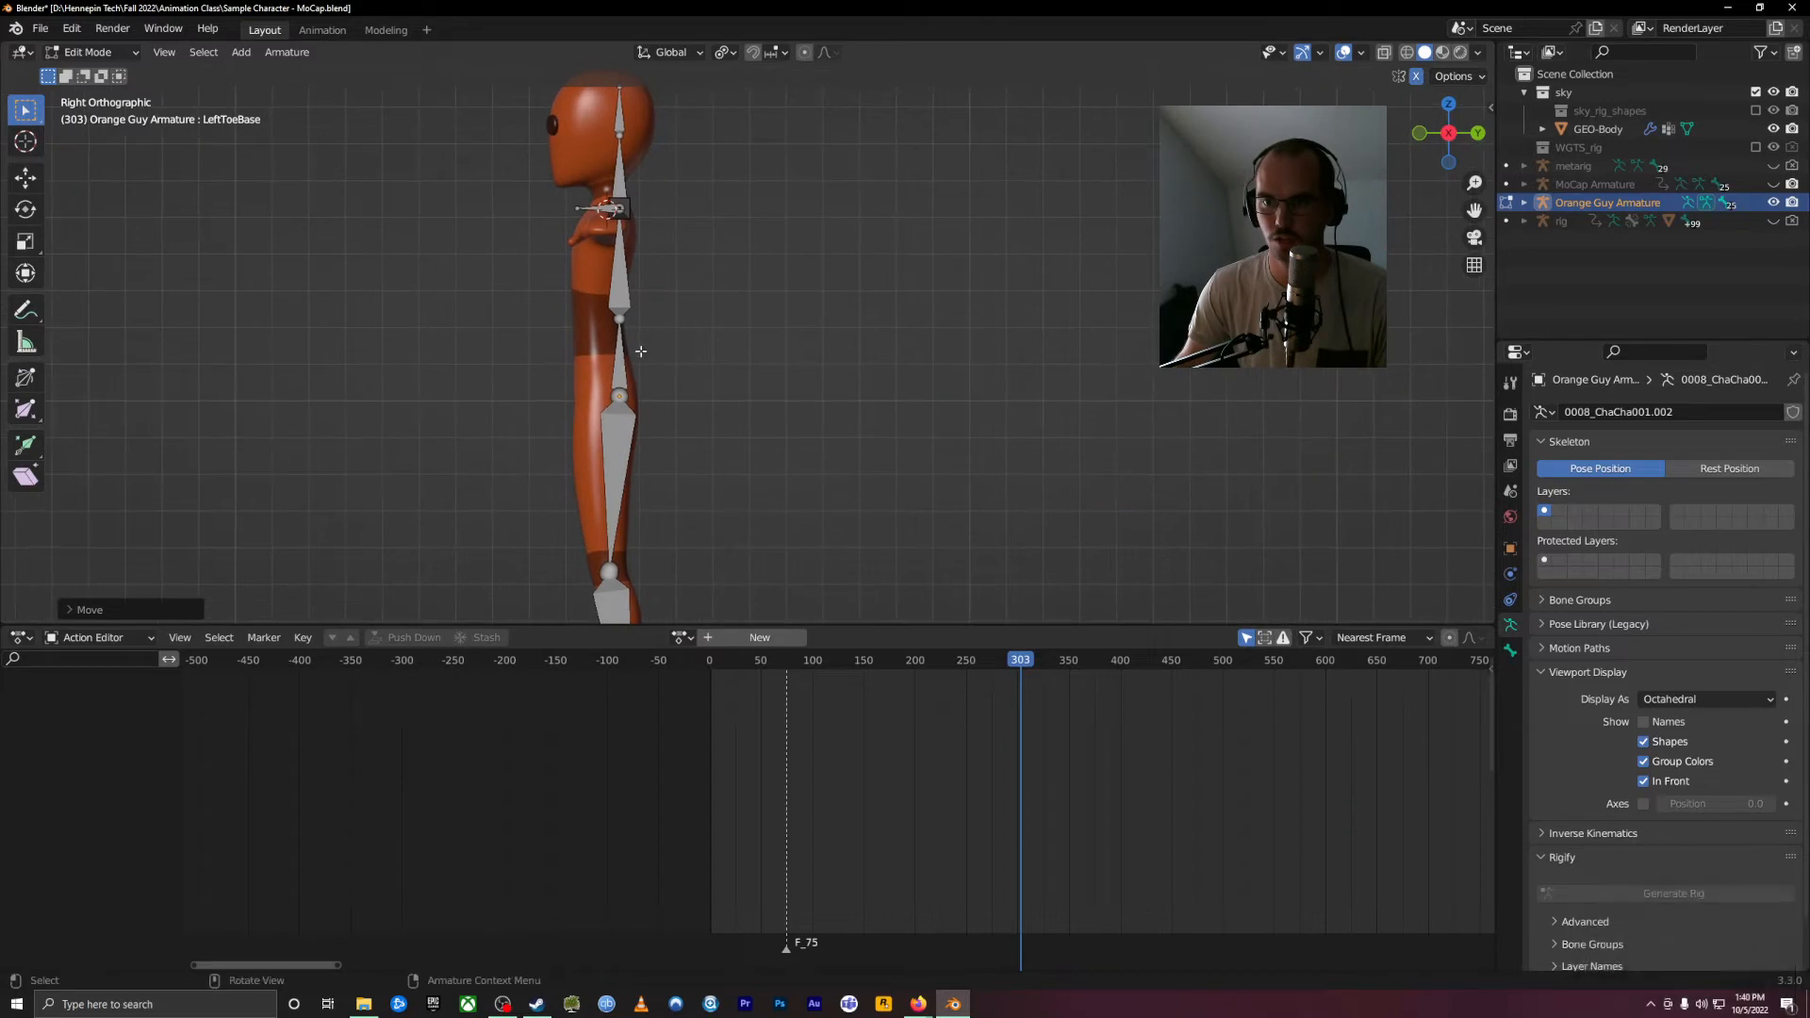
click(617, 319)
key(g)
click(607, 318)
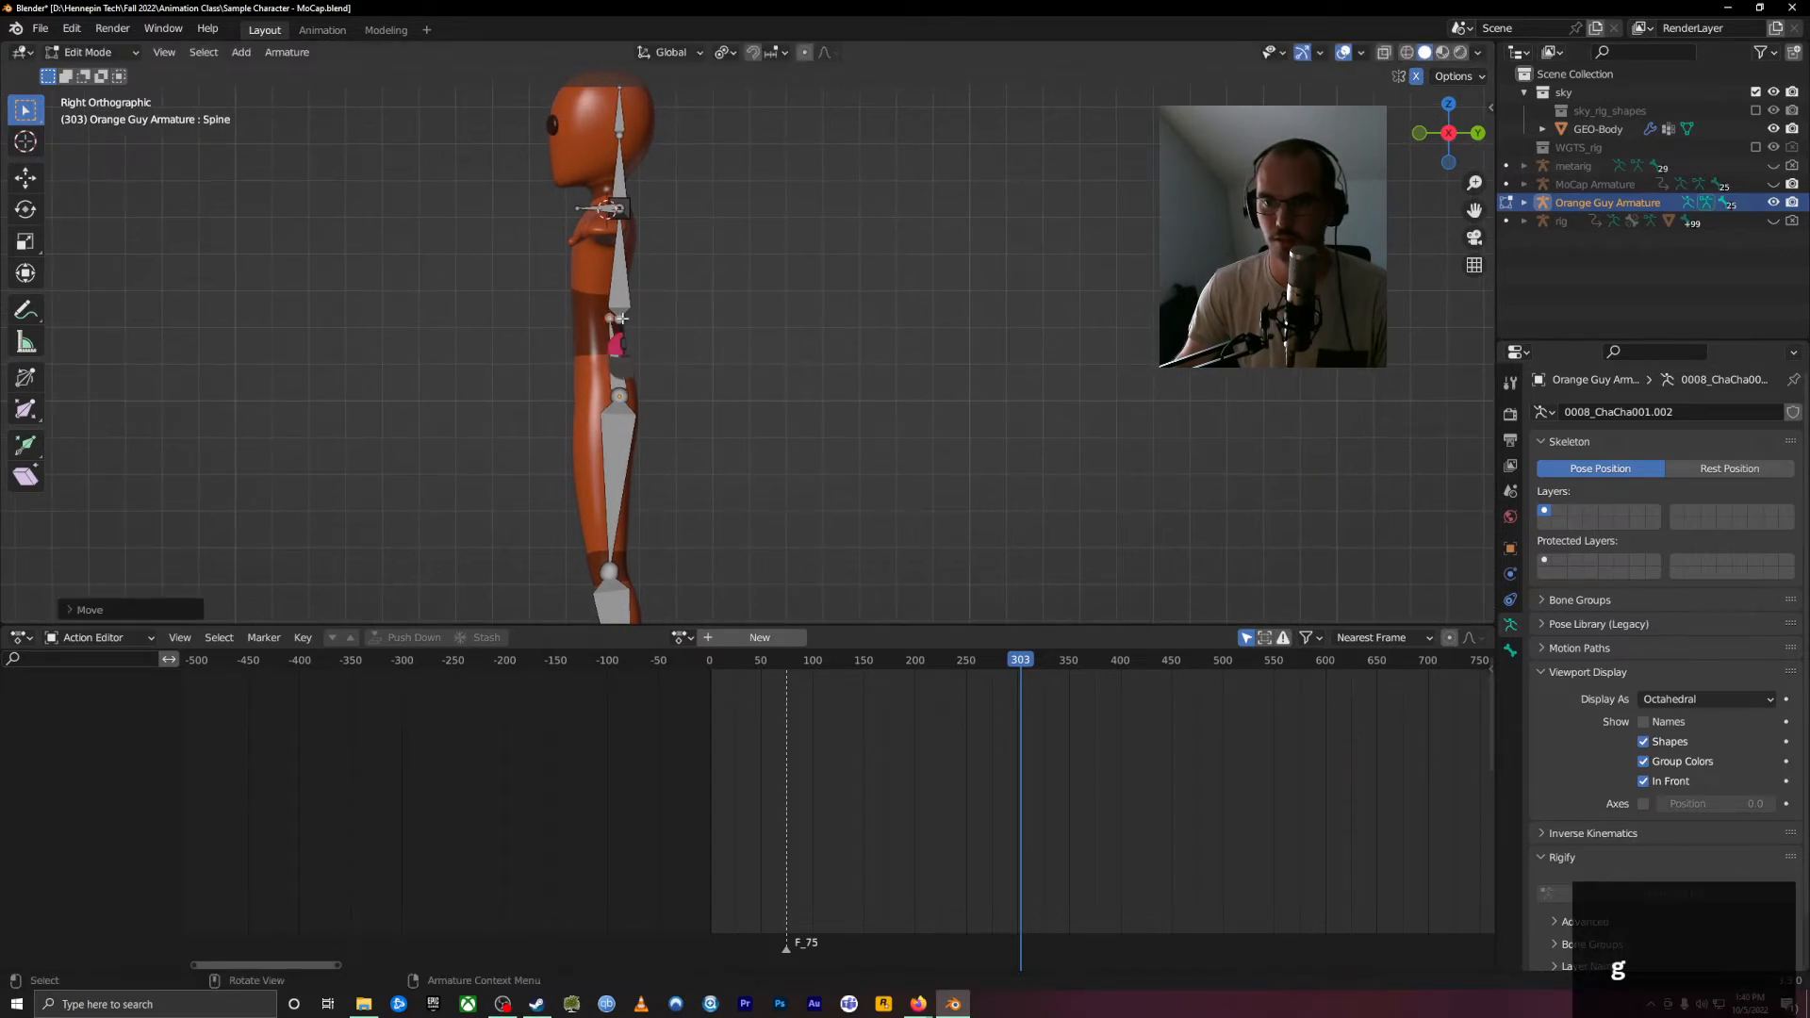
click(621, 319)
key(g)
click(611, 319)
Step: Move the Neck bone's tail down and slightly forward to the base of the character's skull
scroll(643, 182, up, 4)
shift+middle_drag(695, 324, 724, 160)
key(g)
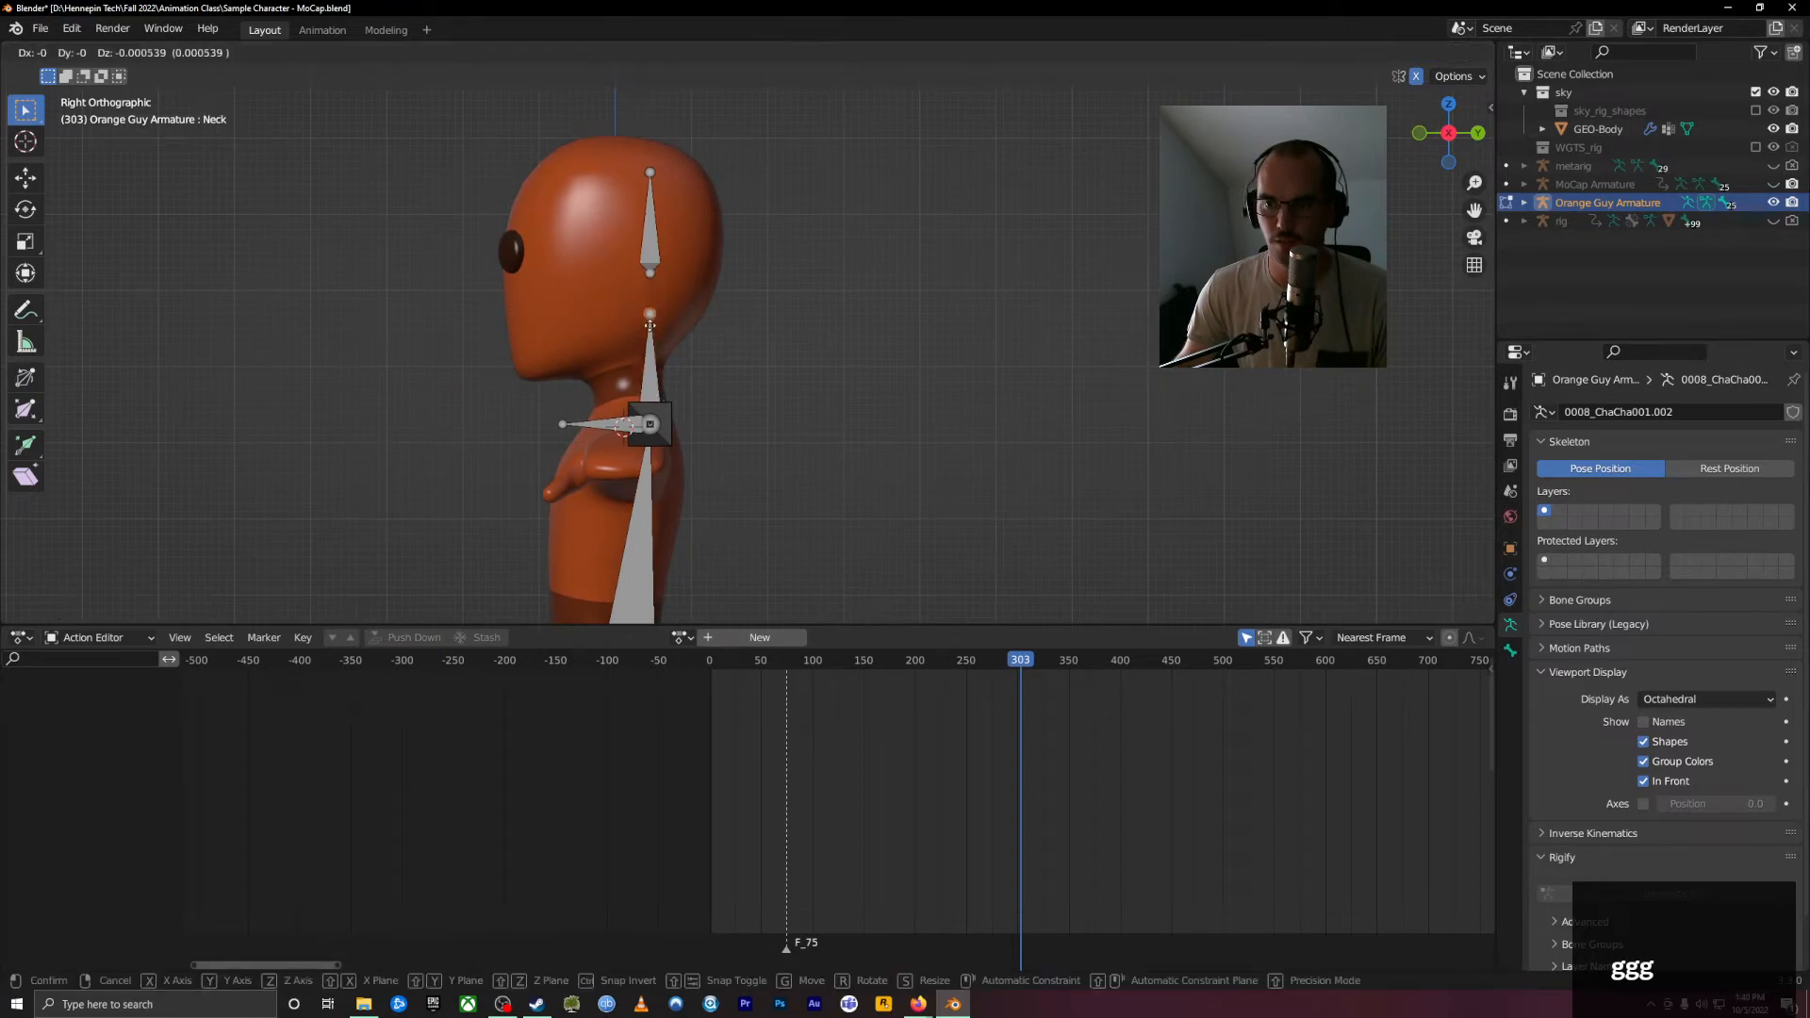
click(642, 358)
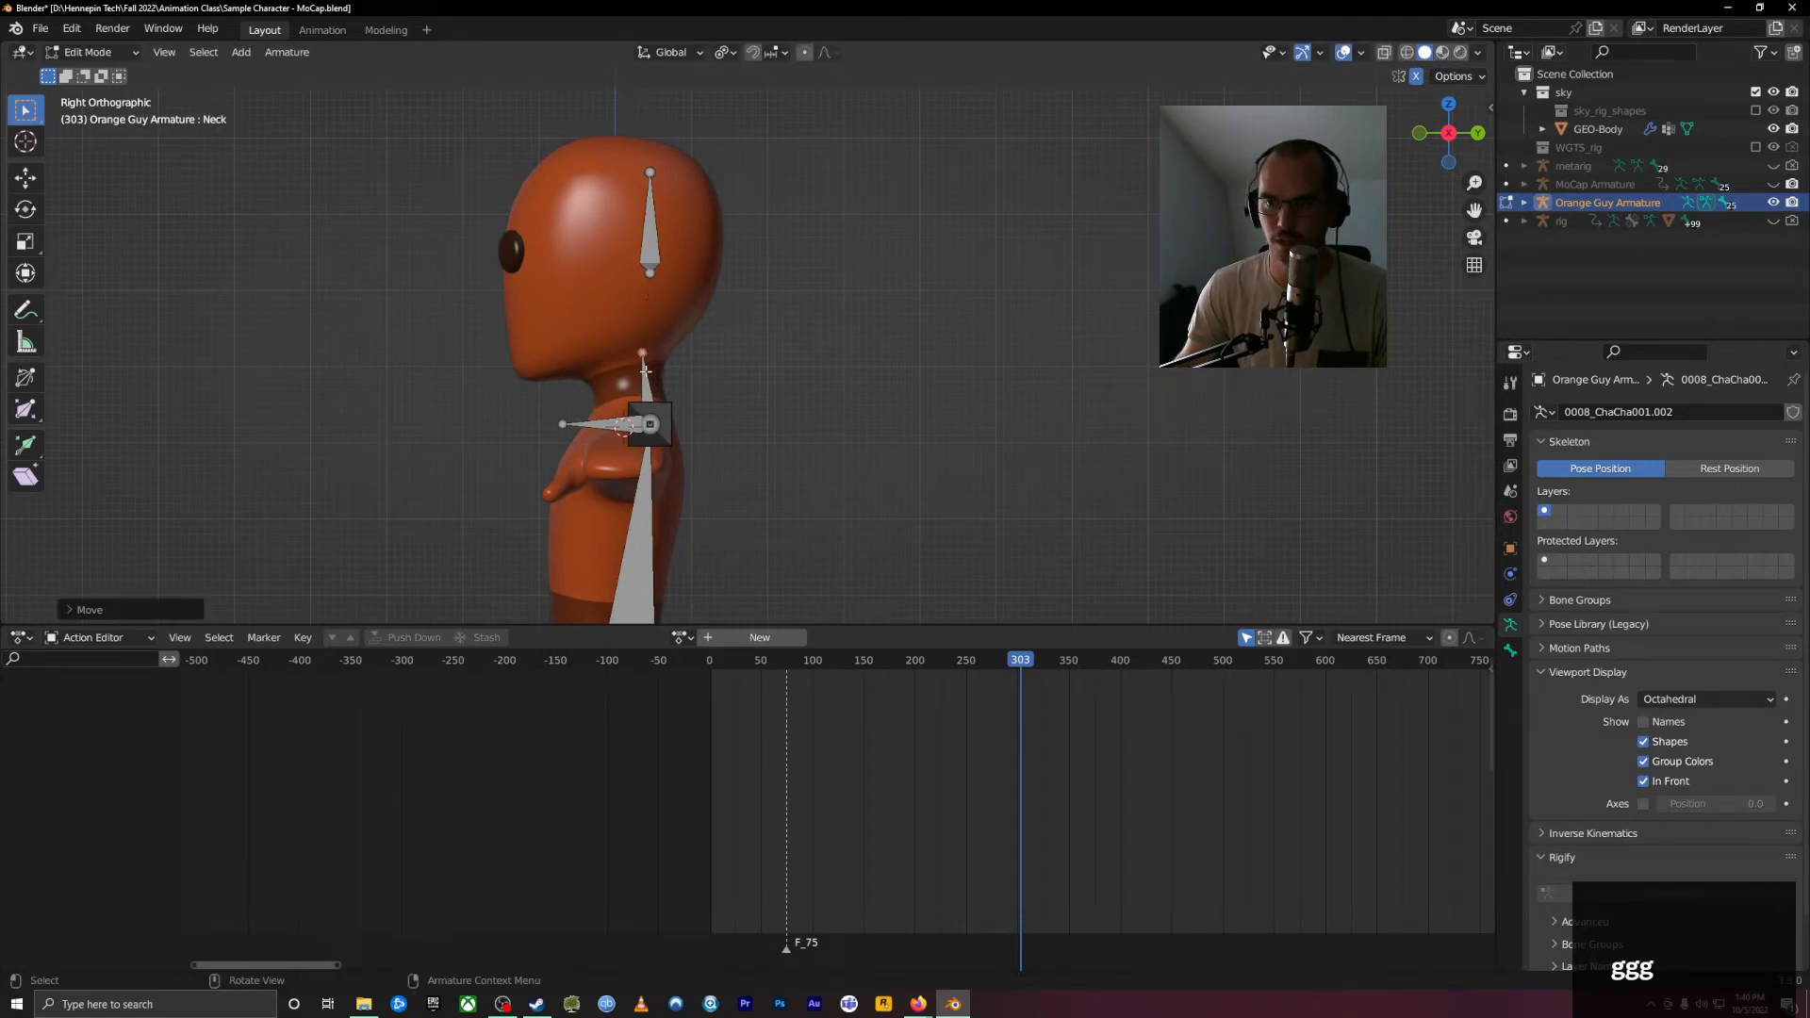
Step: Expand the Orange Guy Armature's bone hierarchy through Hips, Spine, Spine1 and Neck to reveal the Head bone
click(1524, 203)
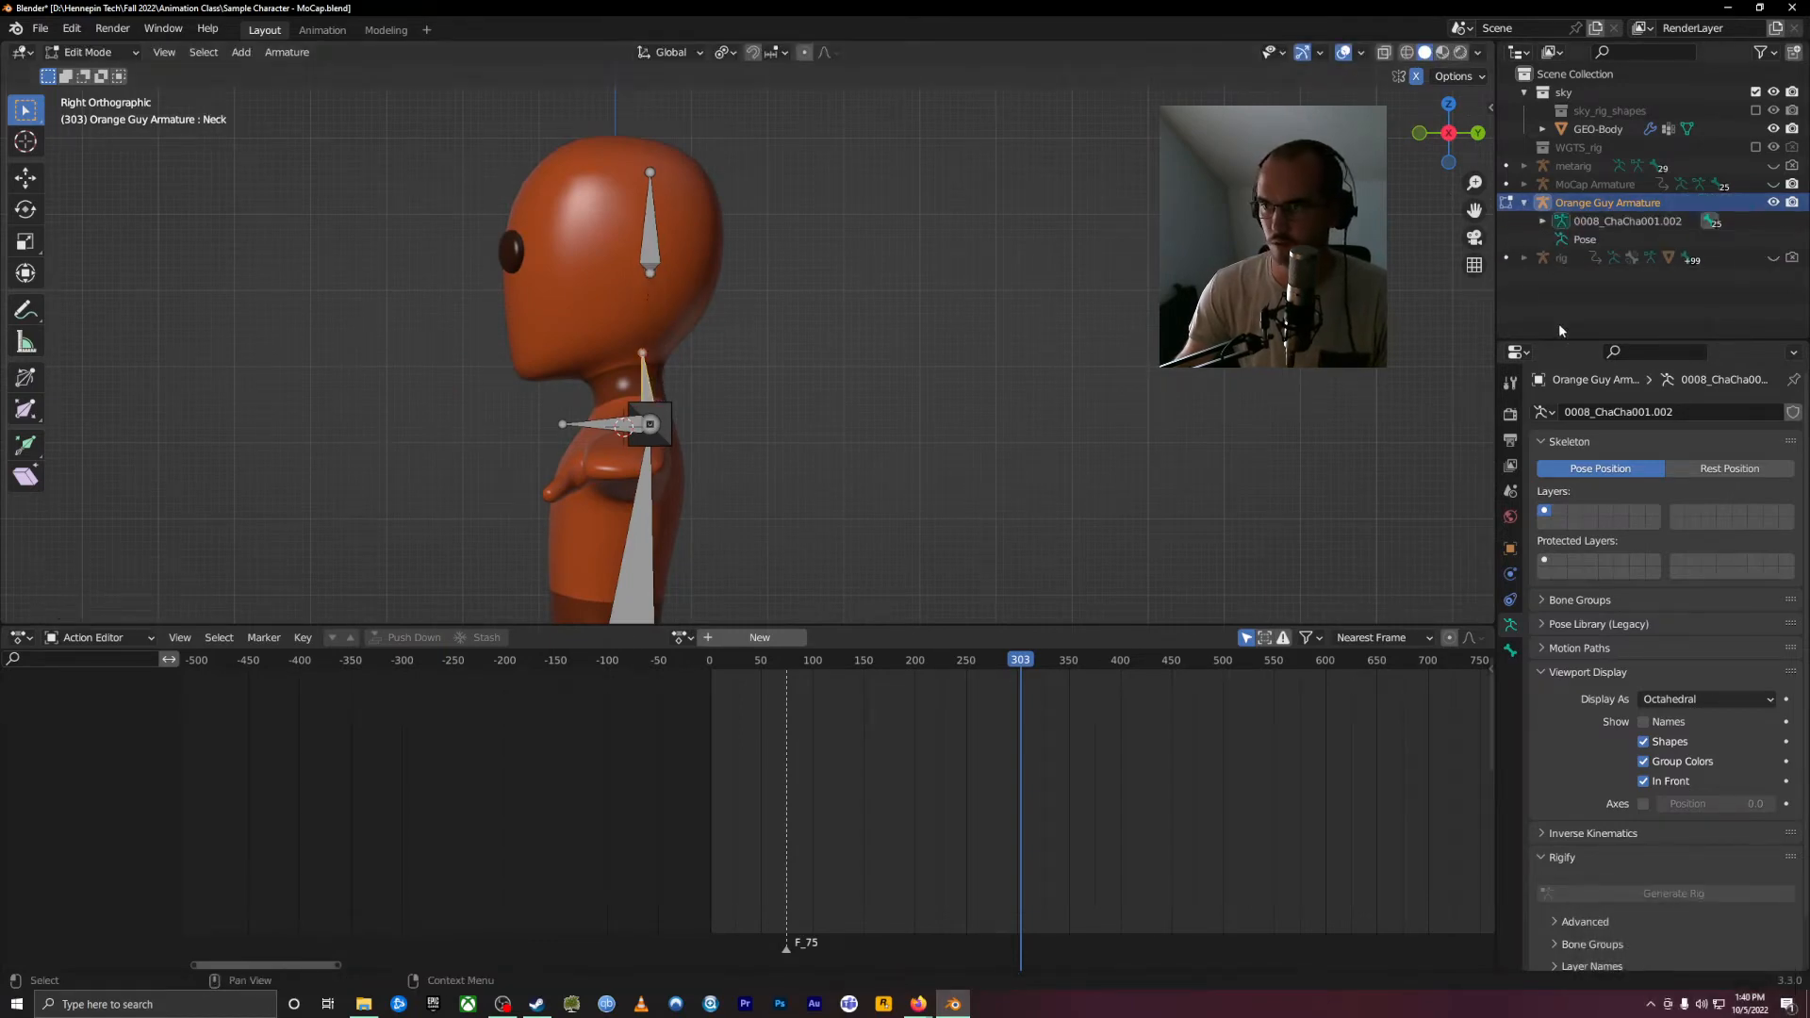
click(1543, 221)
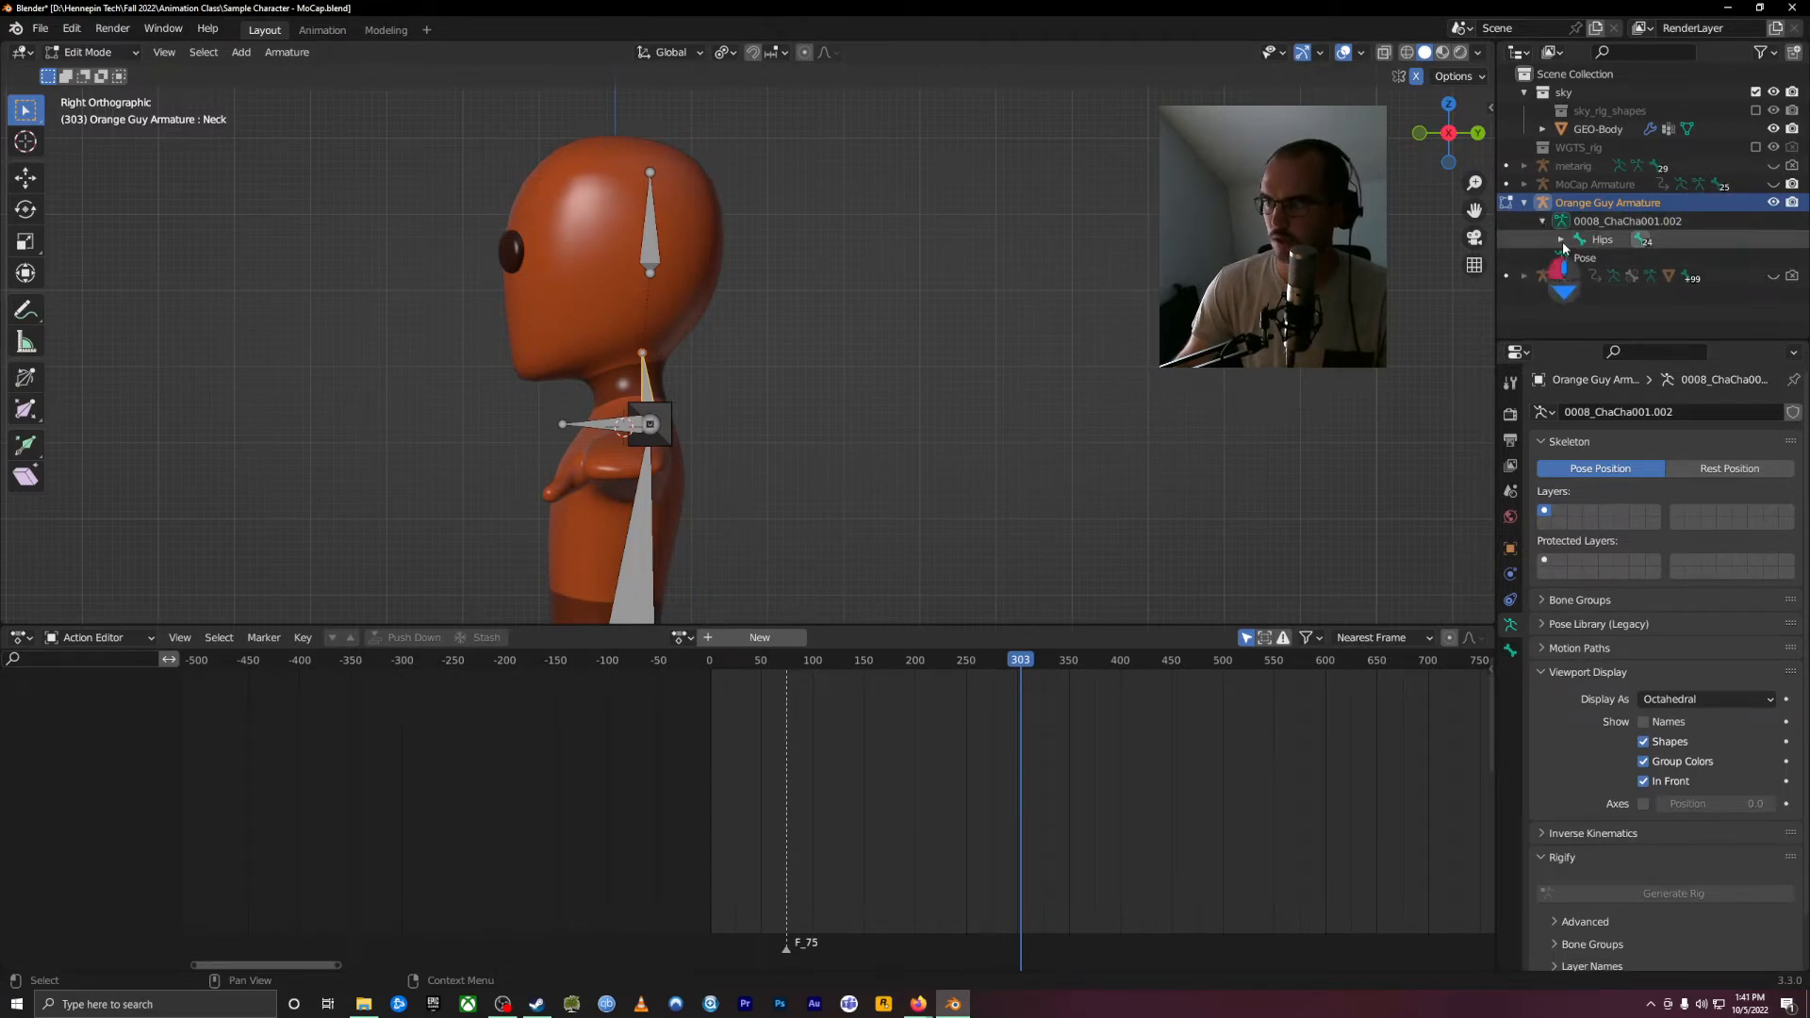
click(1562, 240)
click(1579, 294)
scroll(1588, 294, down, 1)
click(1597, 284)
scroll(1593, 288, down, 2)
click(1616, 247)
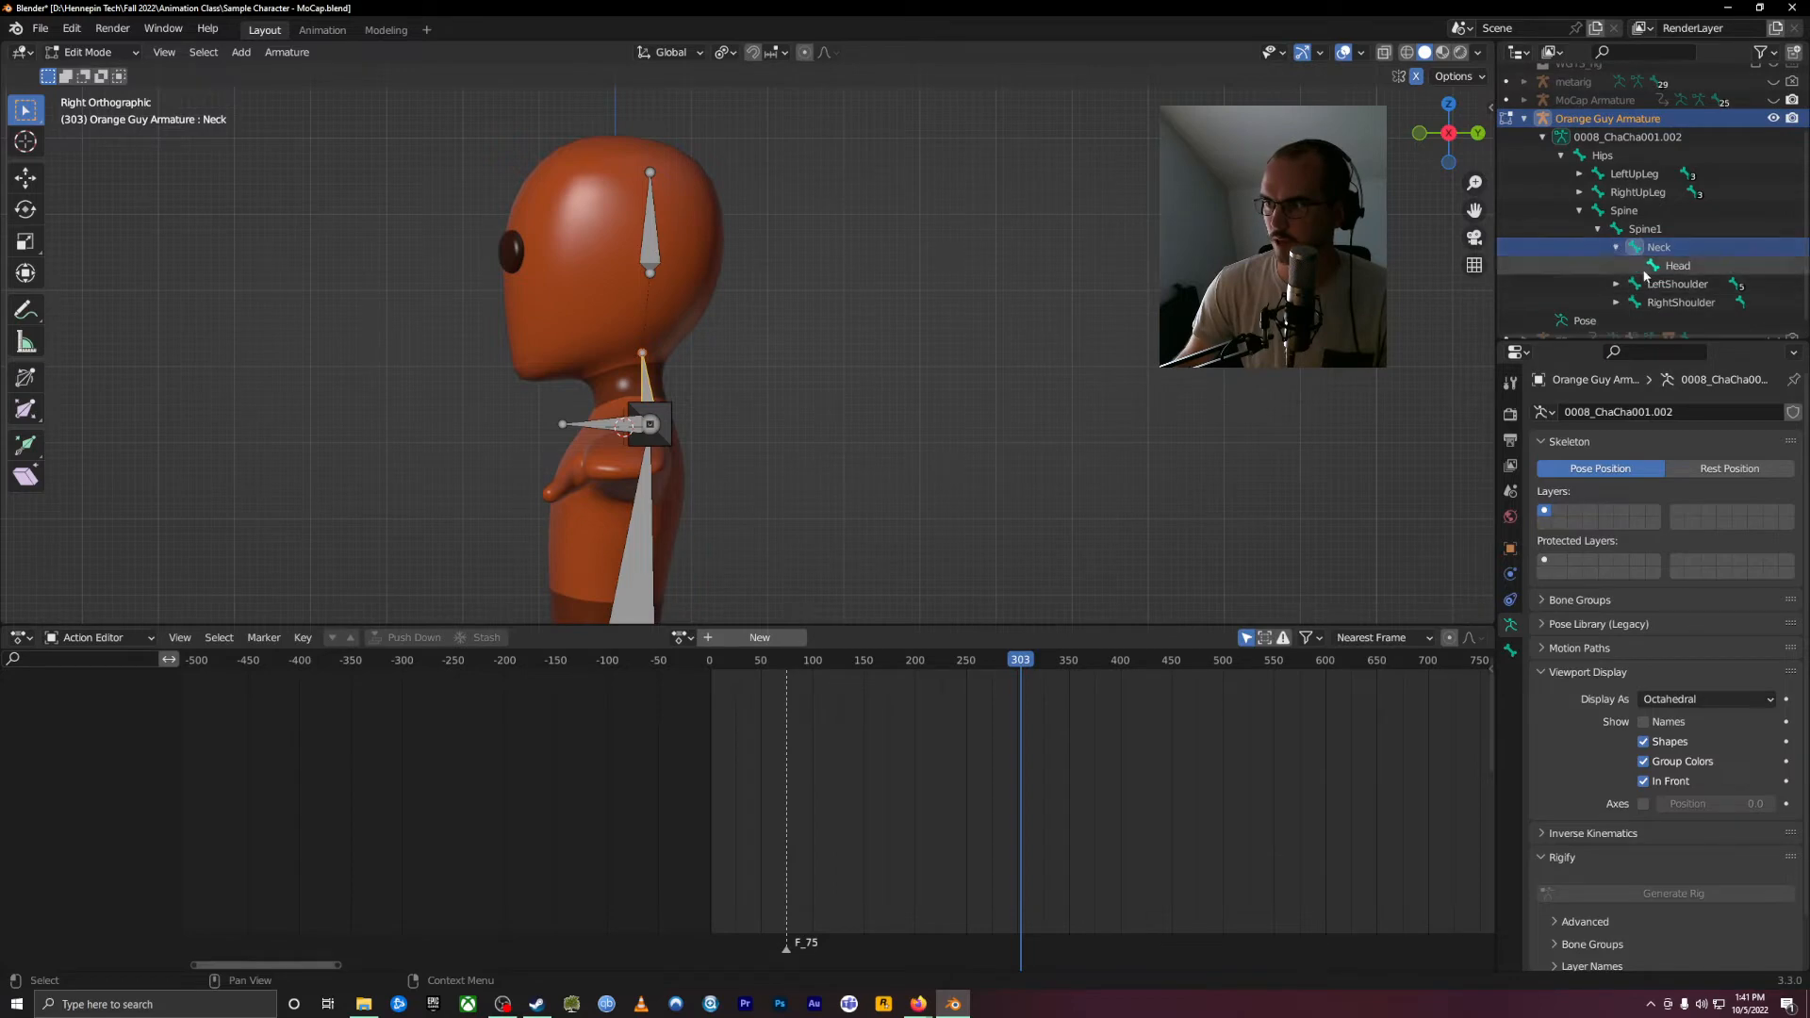
Step: Move the Head bone's base down onto the Neck tail and its tip forward to the top of the character's skull
click(653, 272)
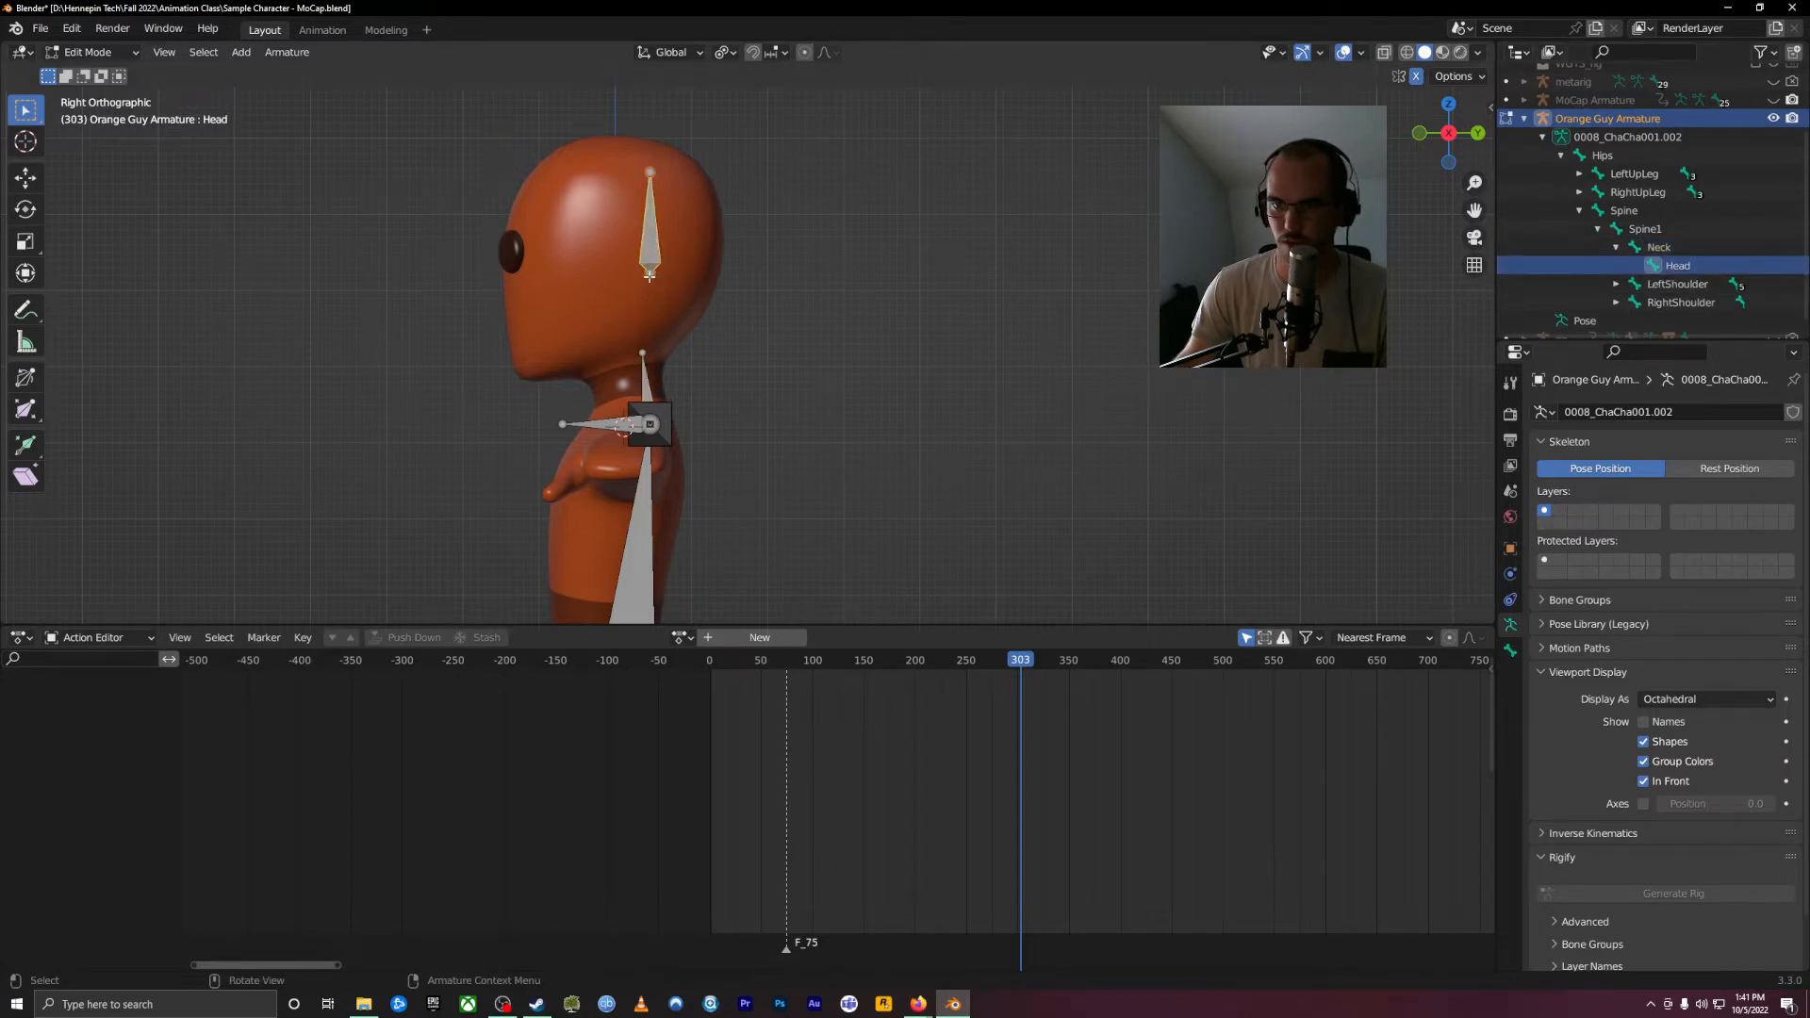
click(648, 287)
key(g)
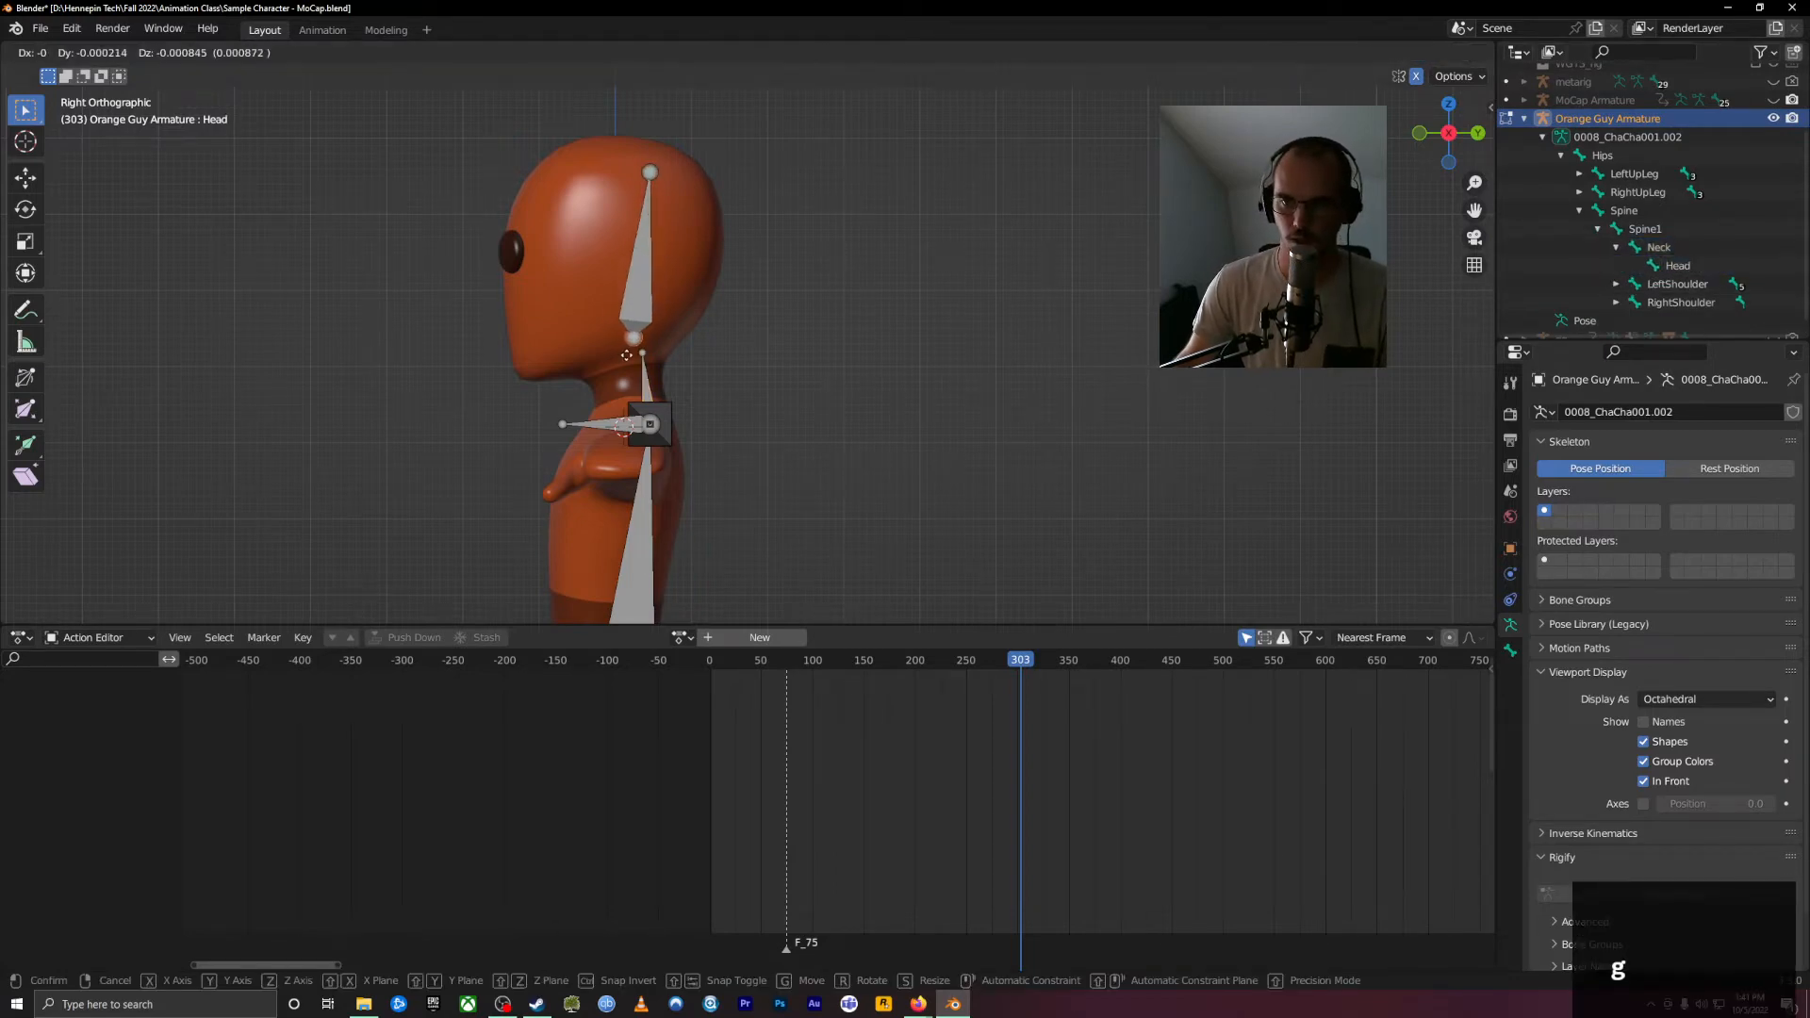
key(g)
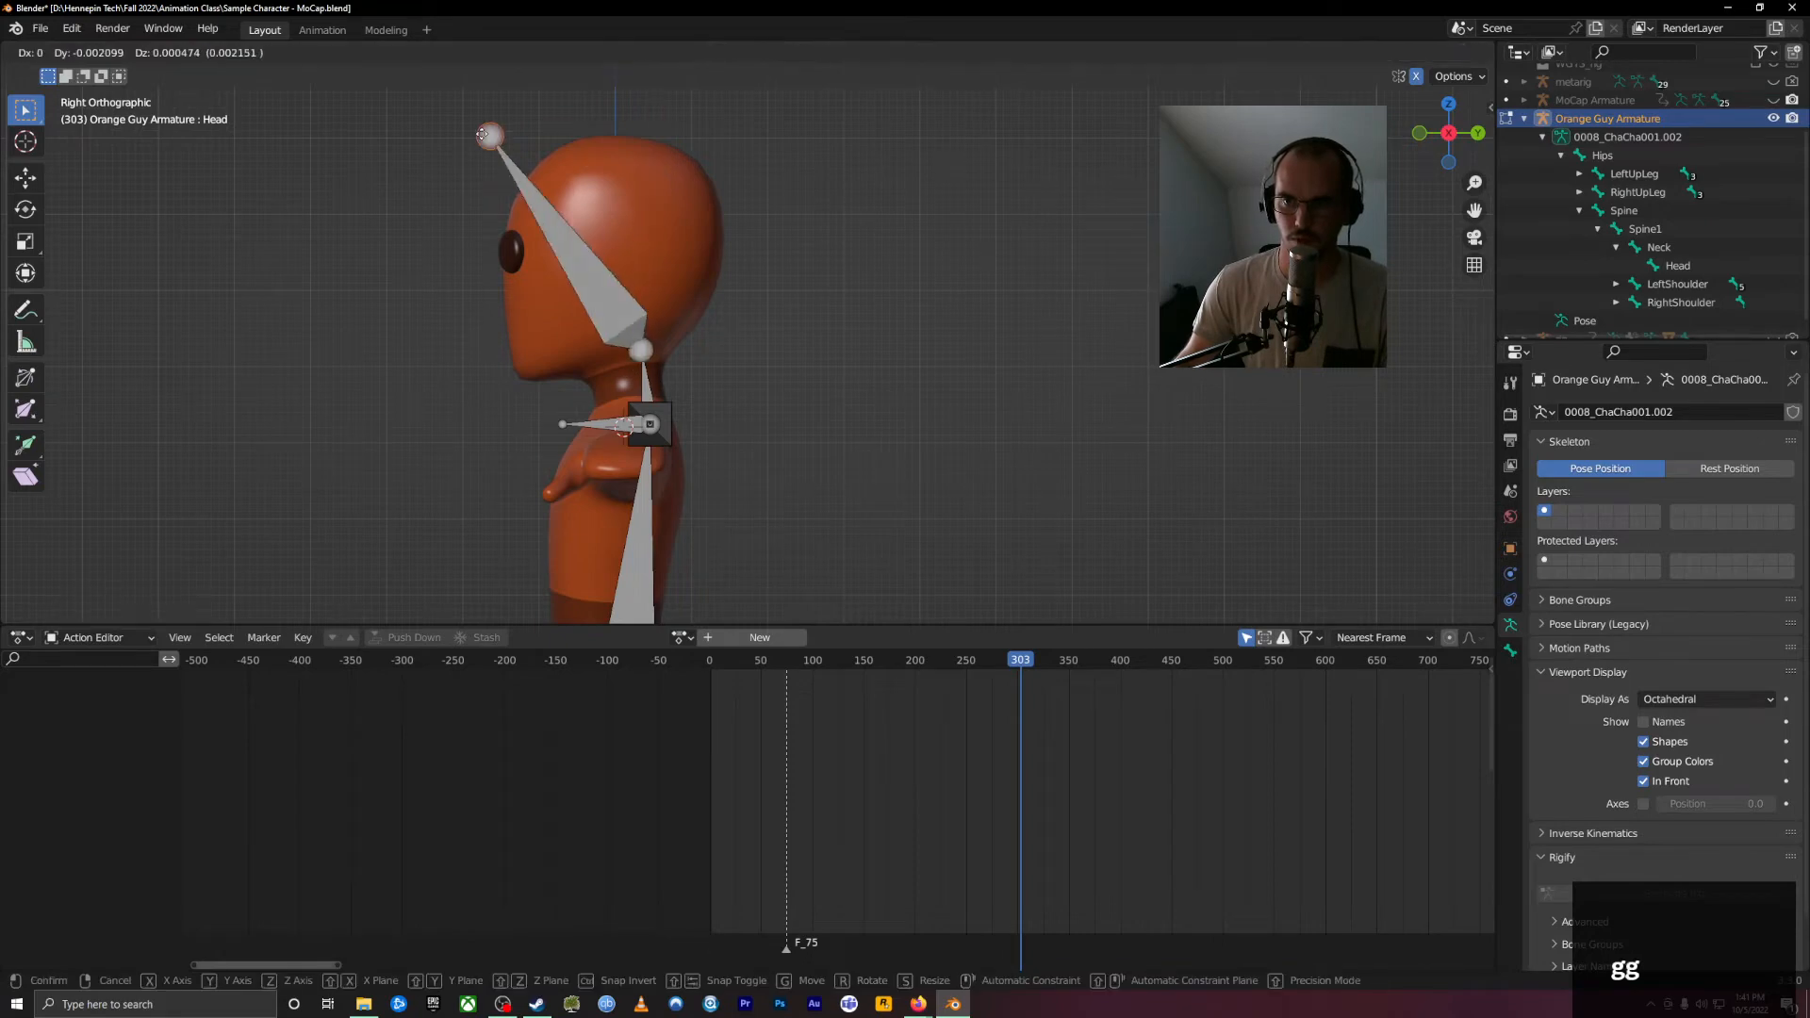
click(591, 145)
shift+middle_drag(669, 397, 715, 168)
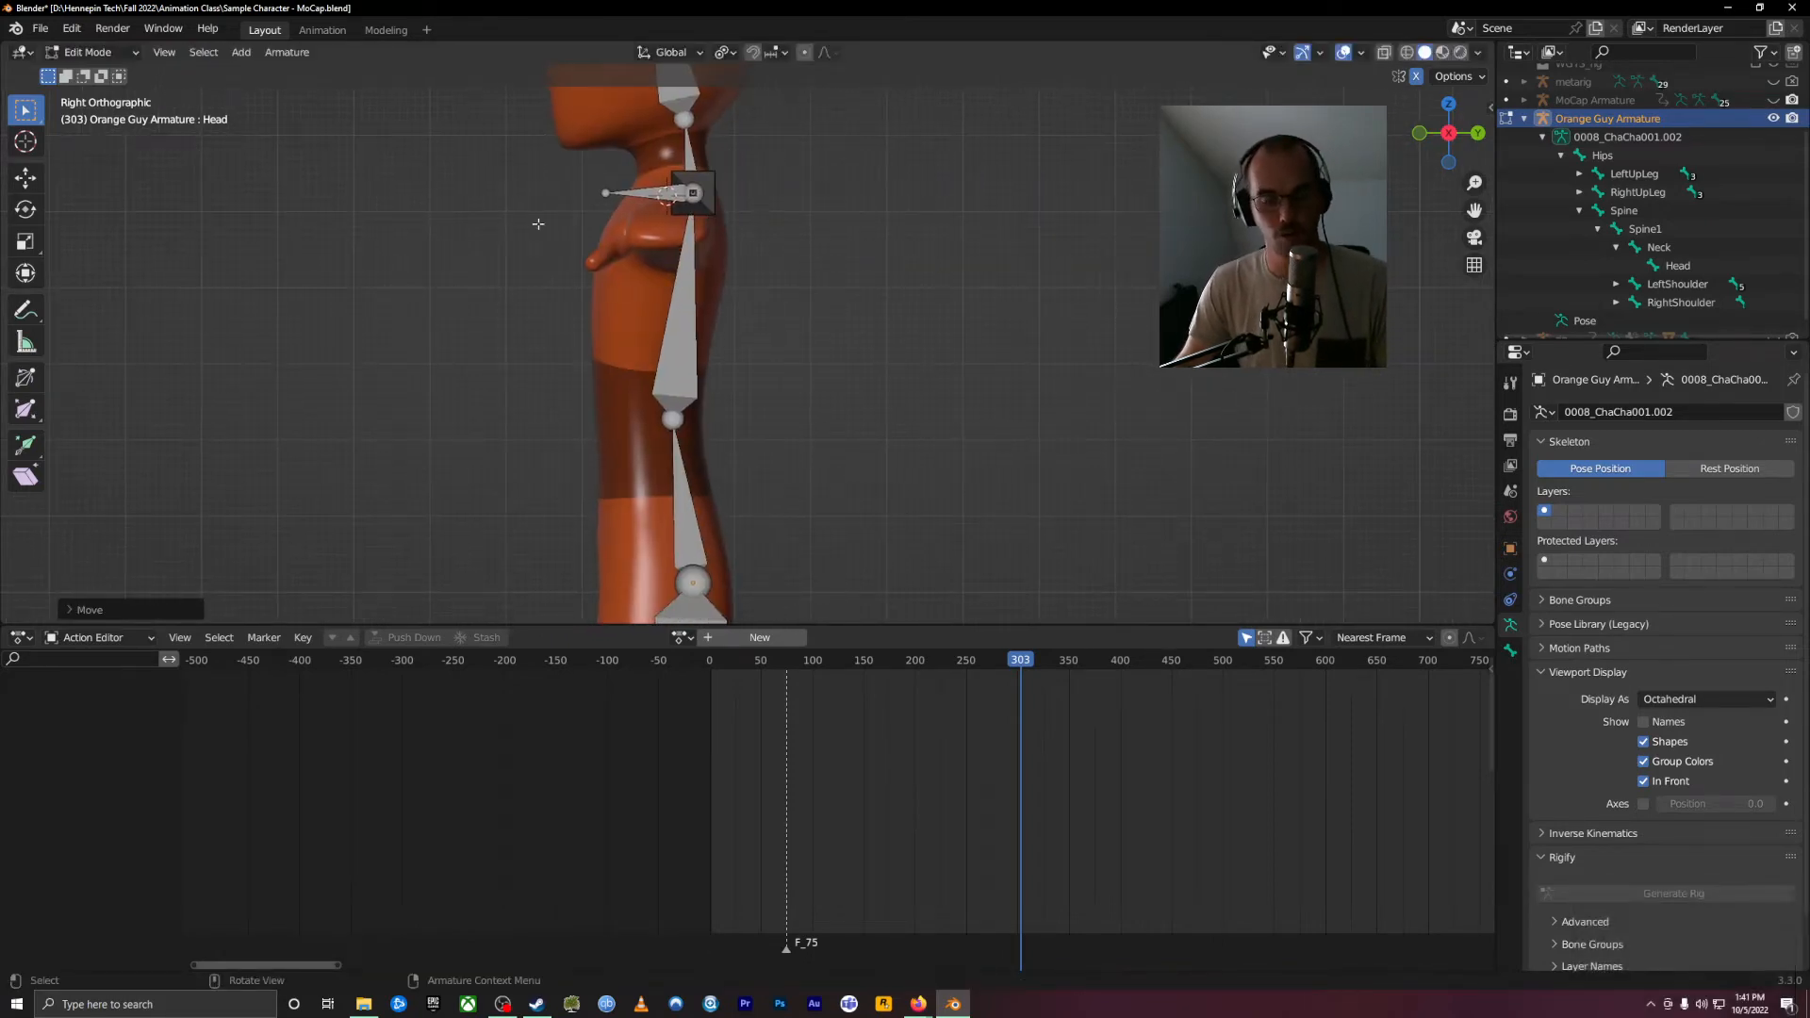
middle_drag(601, 251, 622, 361)
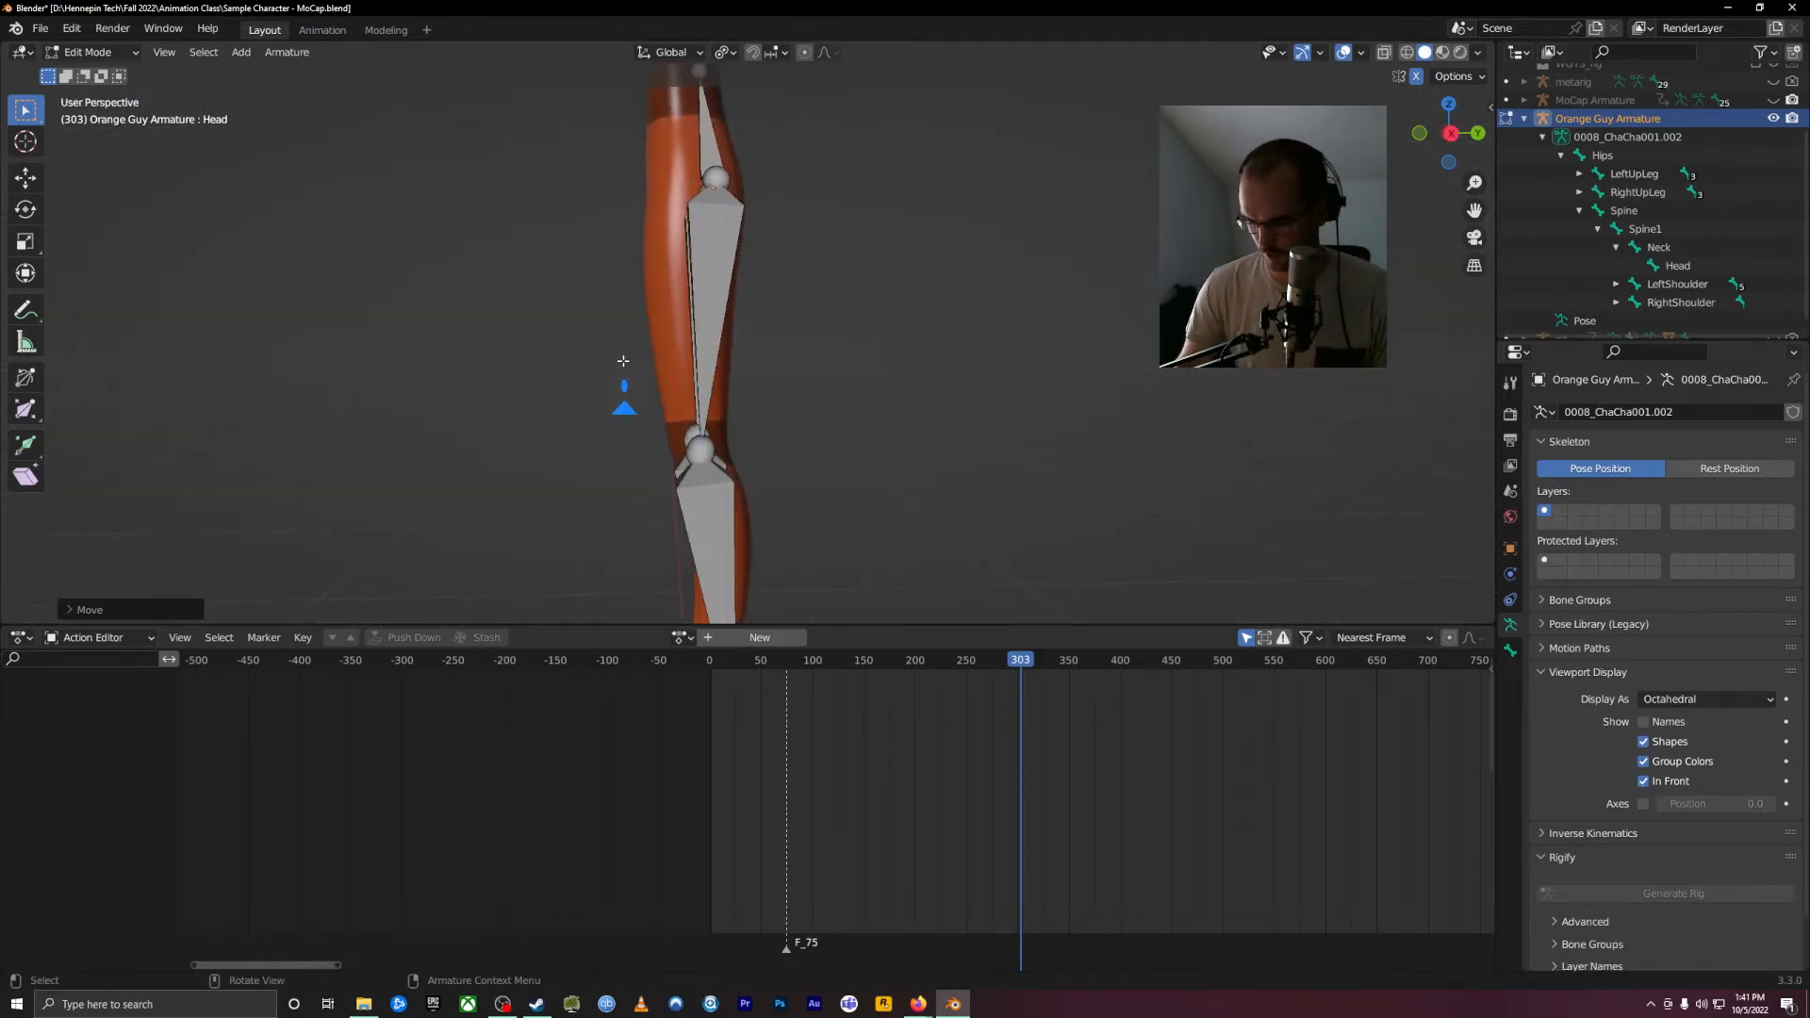
key(1)
key(3)
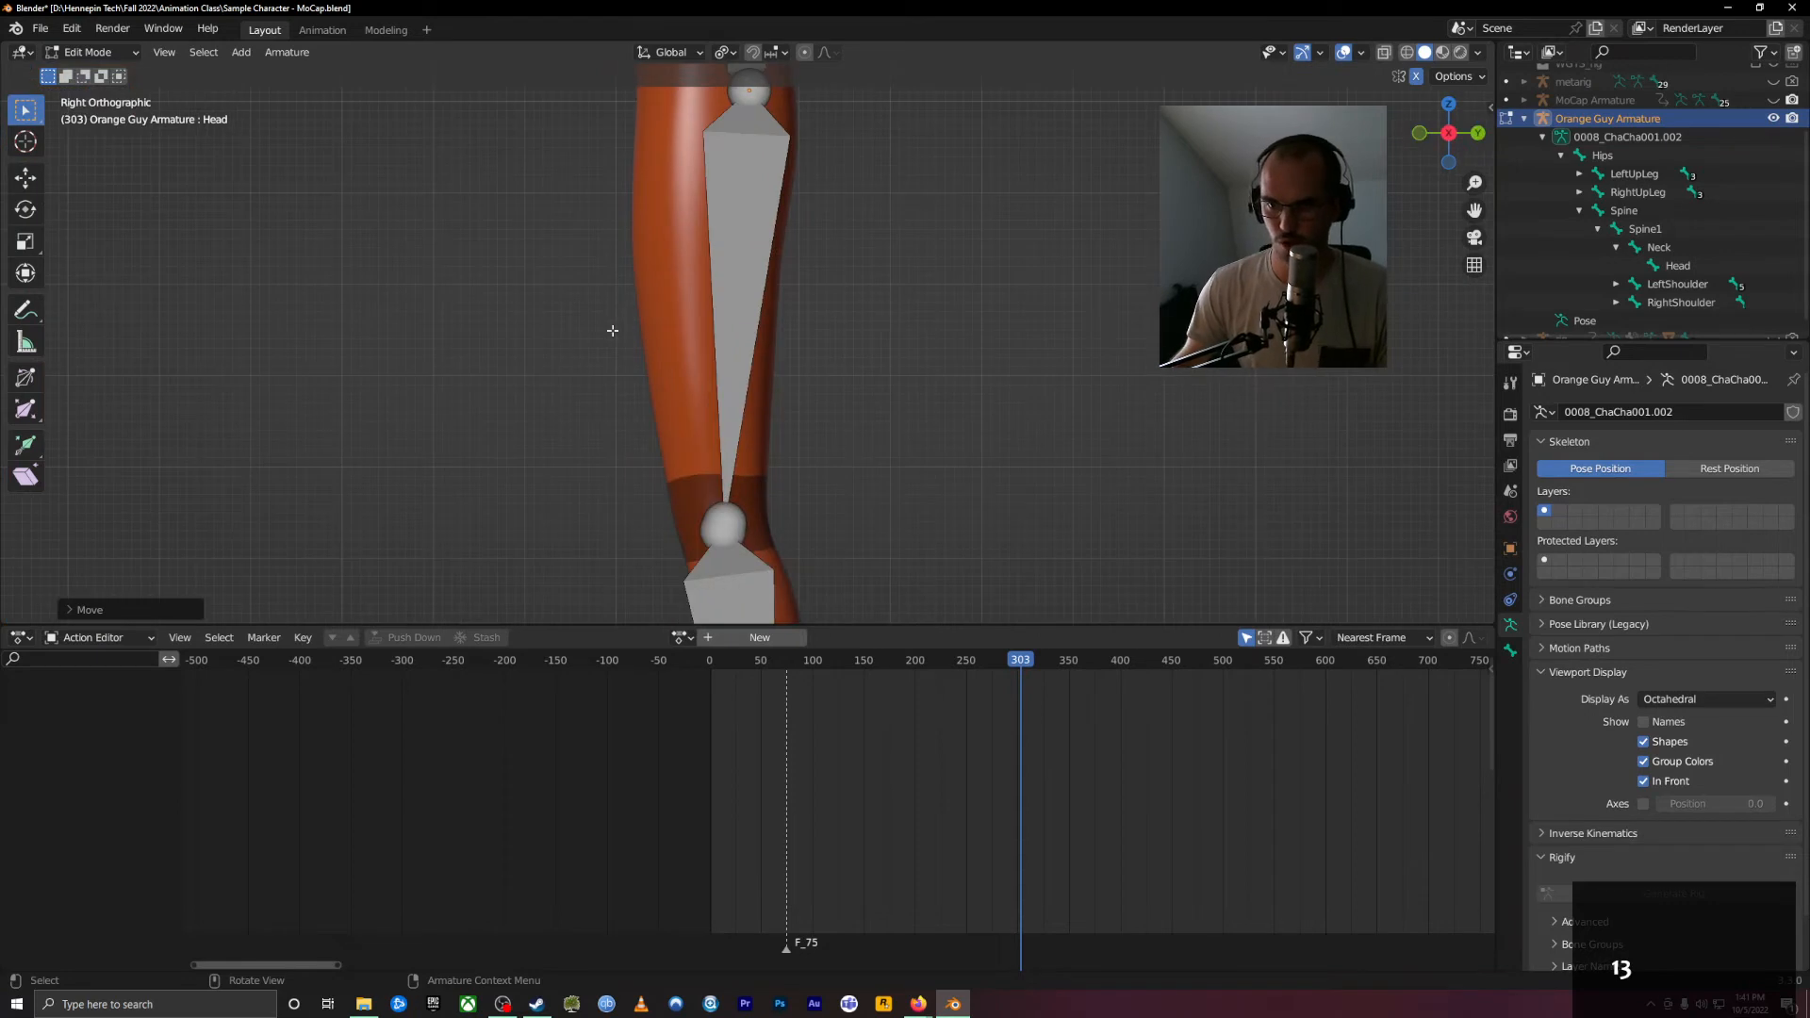
Step: In front view, move the head of the left upper leg bone inward and slightly down, closer to the pelvis
key(1)
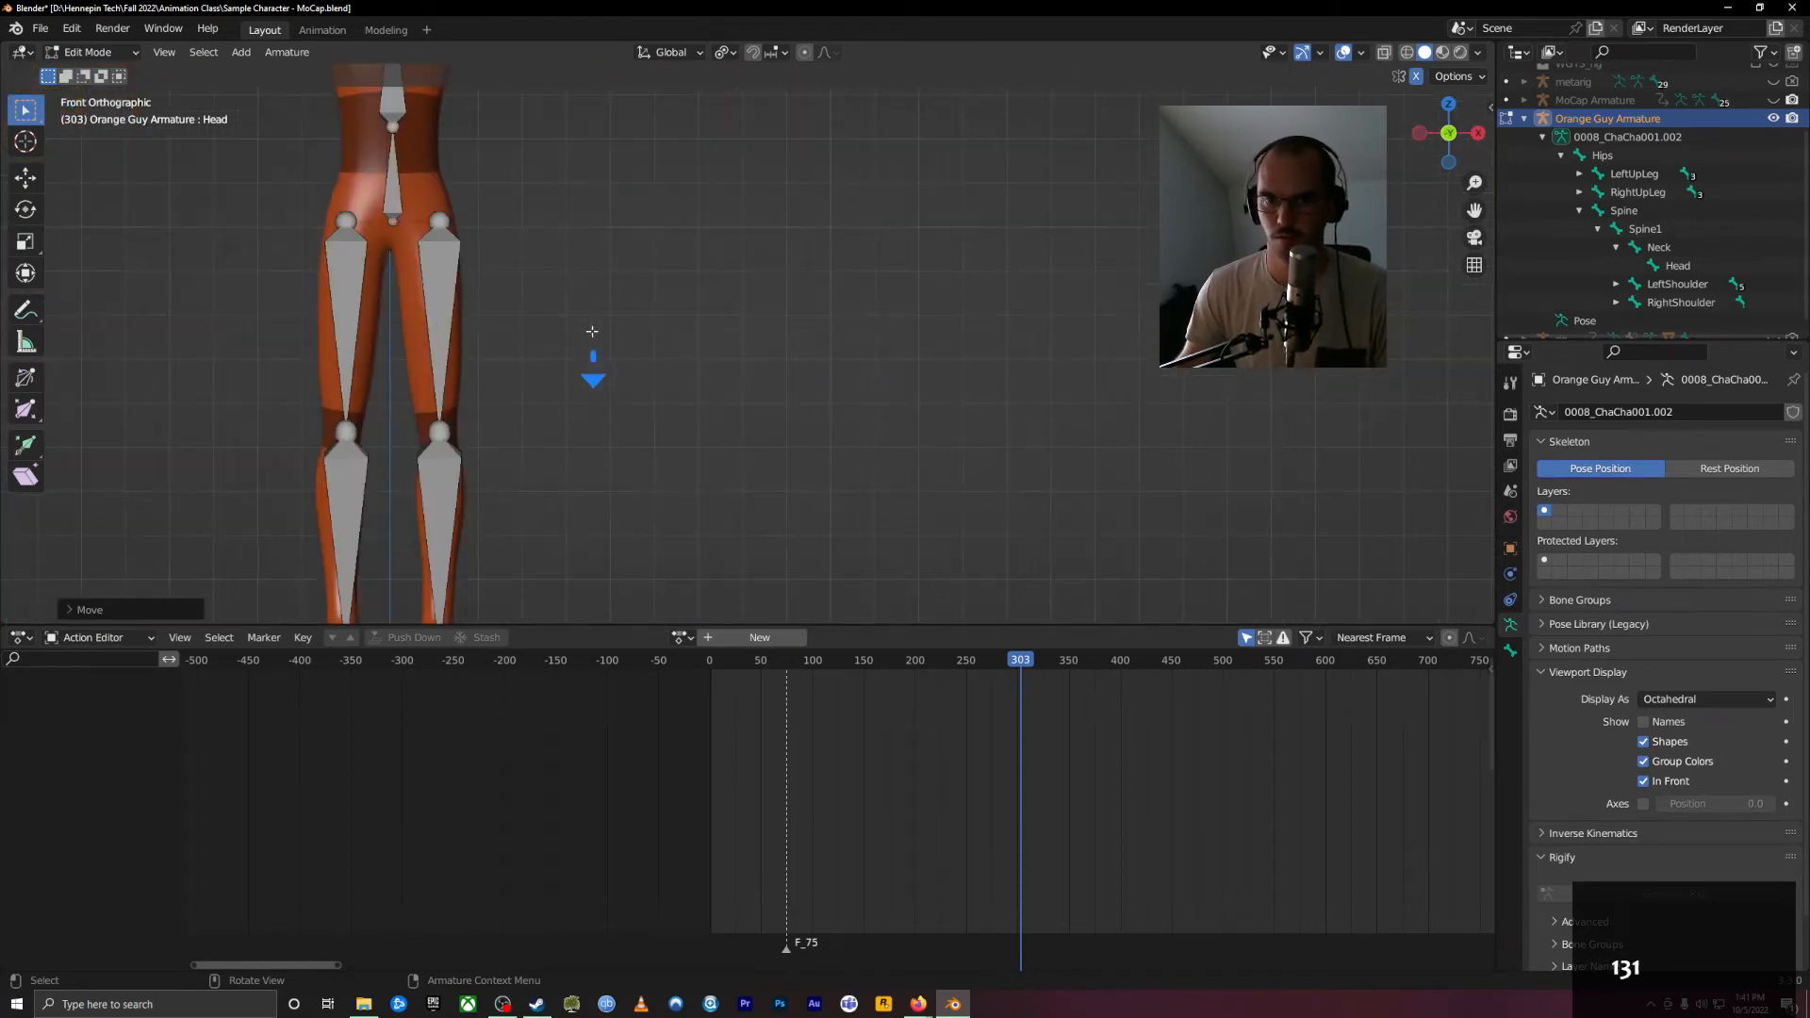
scroll(641, 261, up, 5)
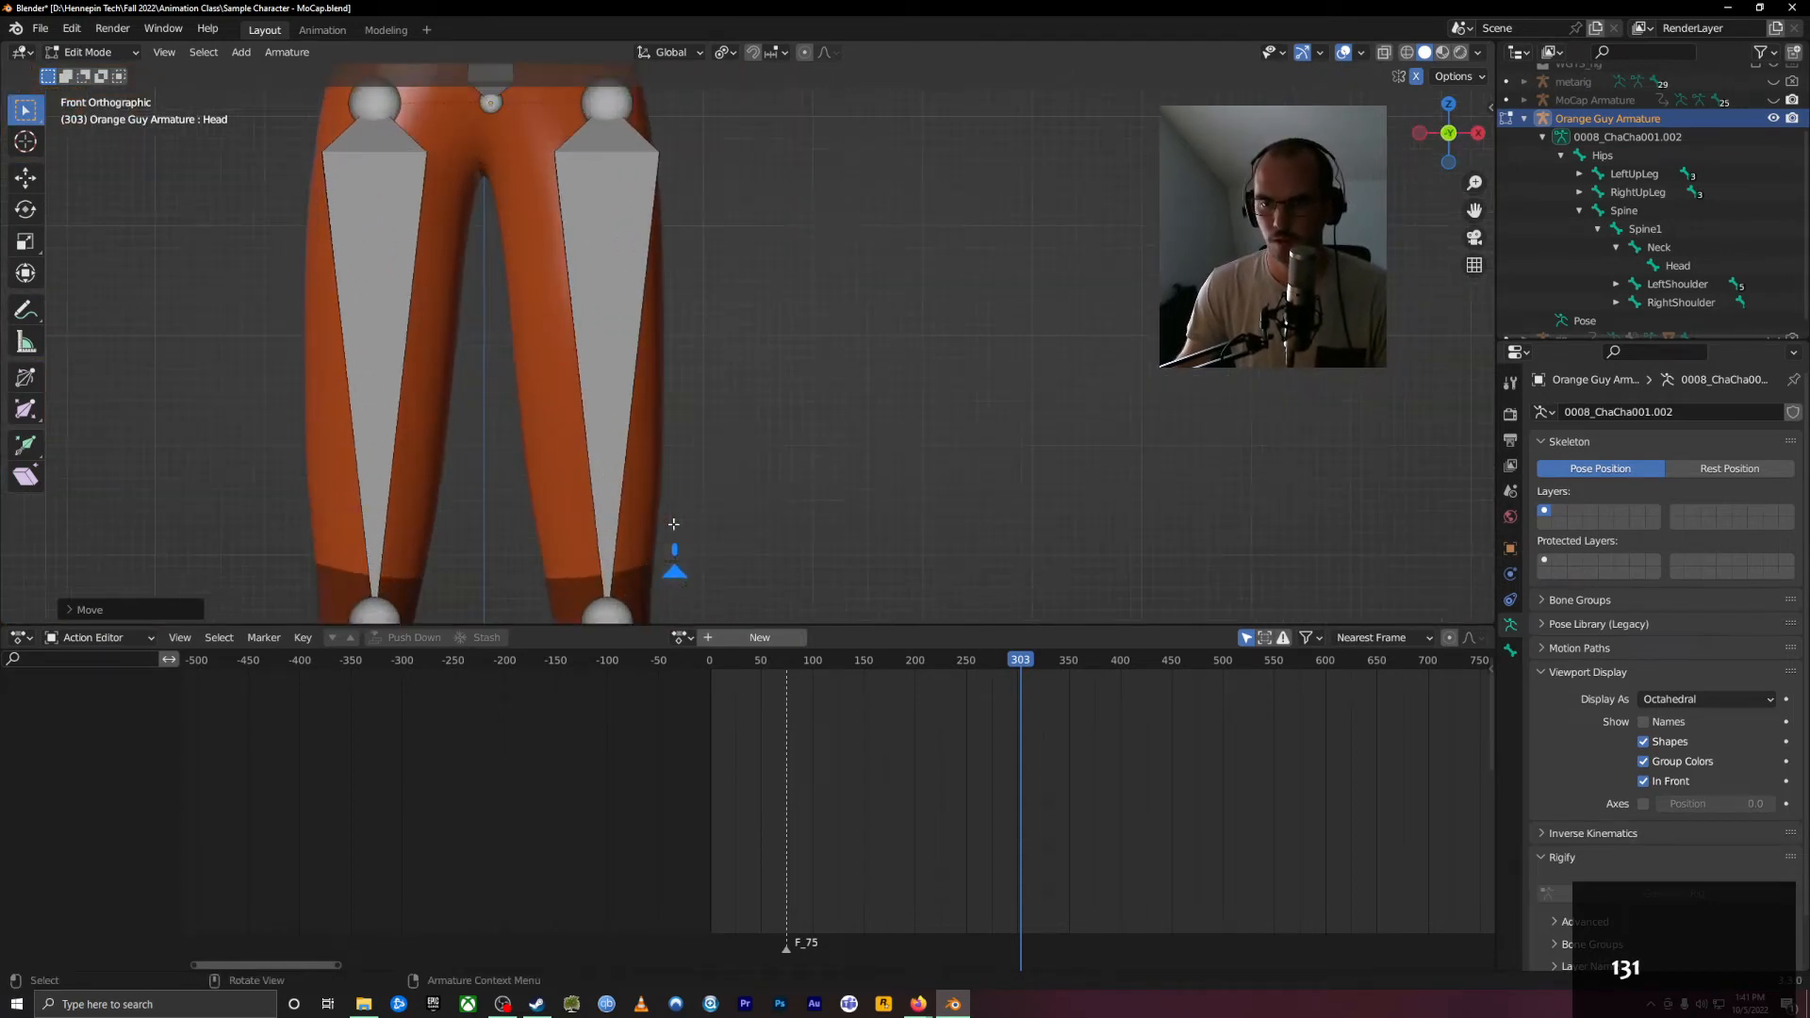
click(613, 102)
key(g)
click(585, 110)
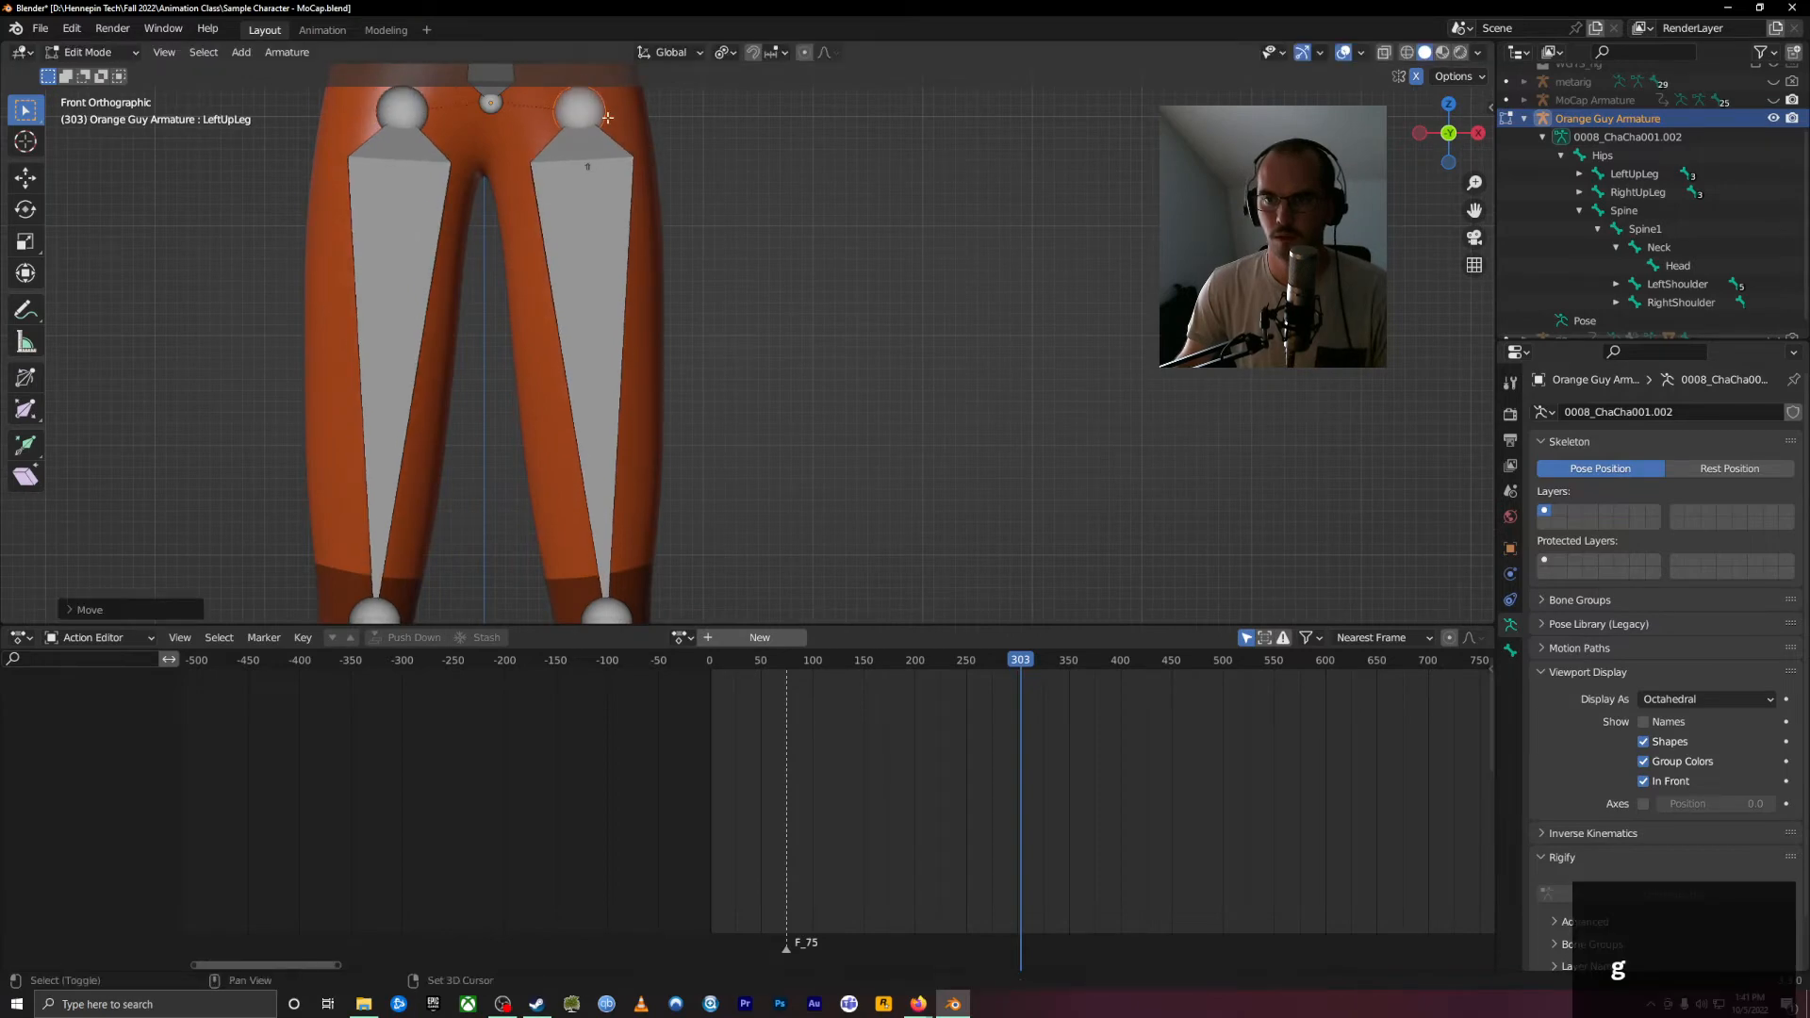
Step: Move the joint between the left shoulder and upper arm bones inward and down into the character's shoulder
shift+middle_drag(662, 145, 753, 389)
shift+scroll(753, 389, up, 5)
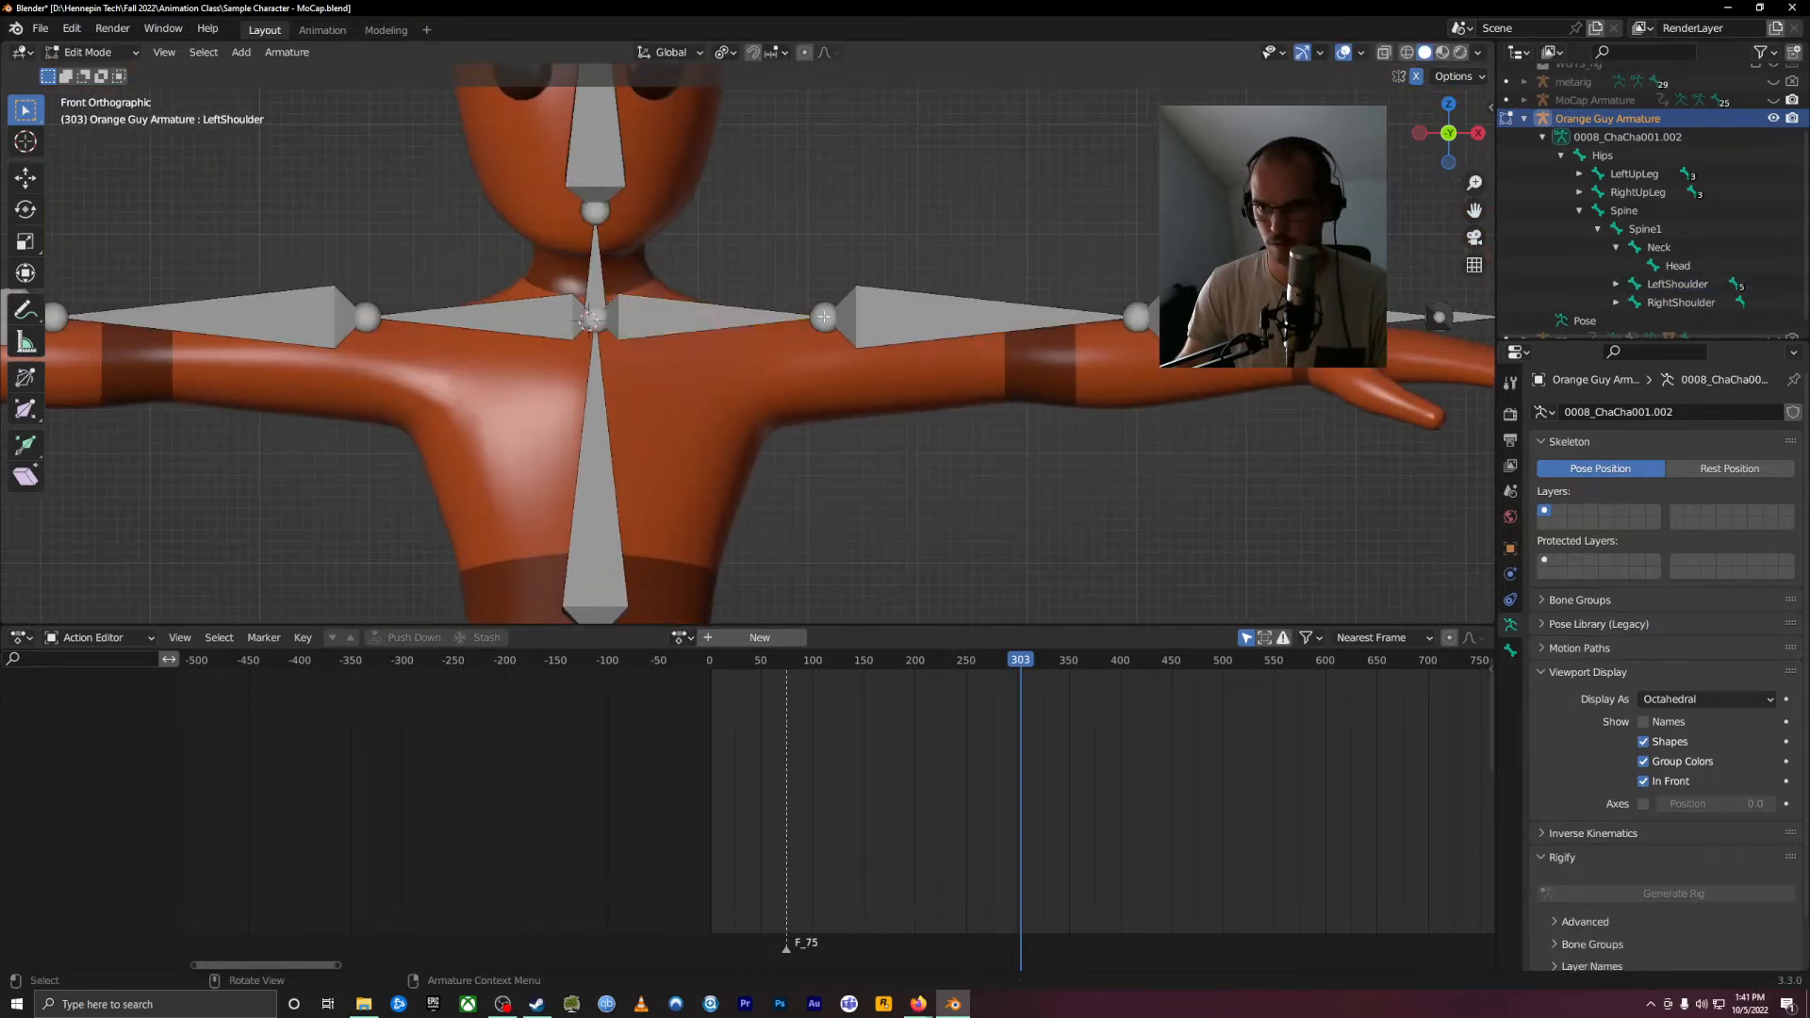
key(g)
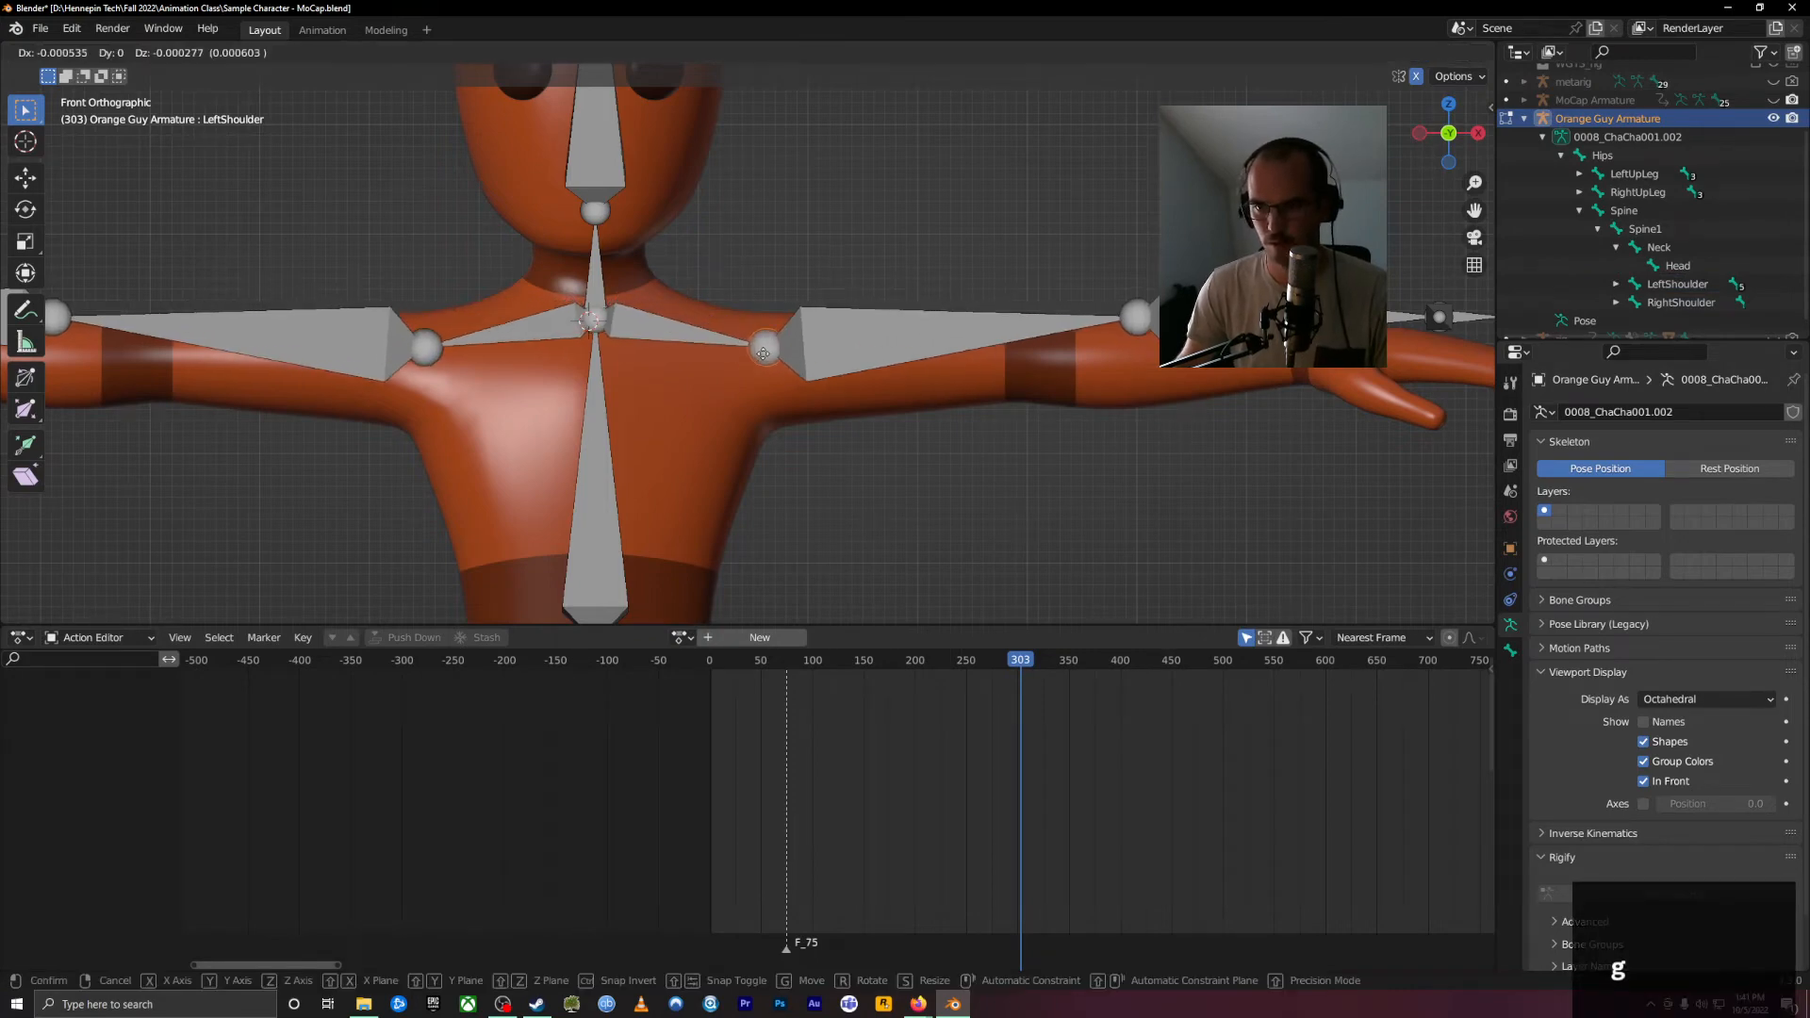
click(753, 350)
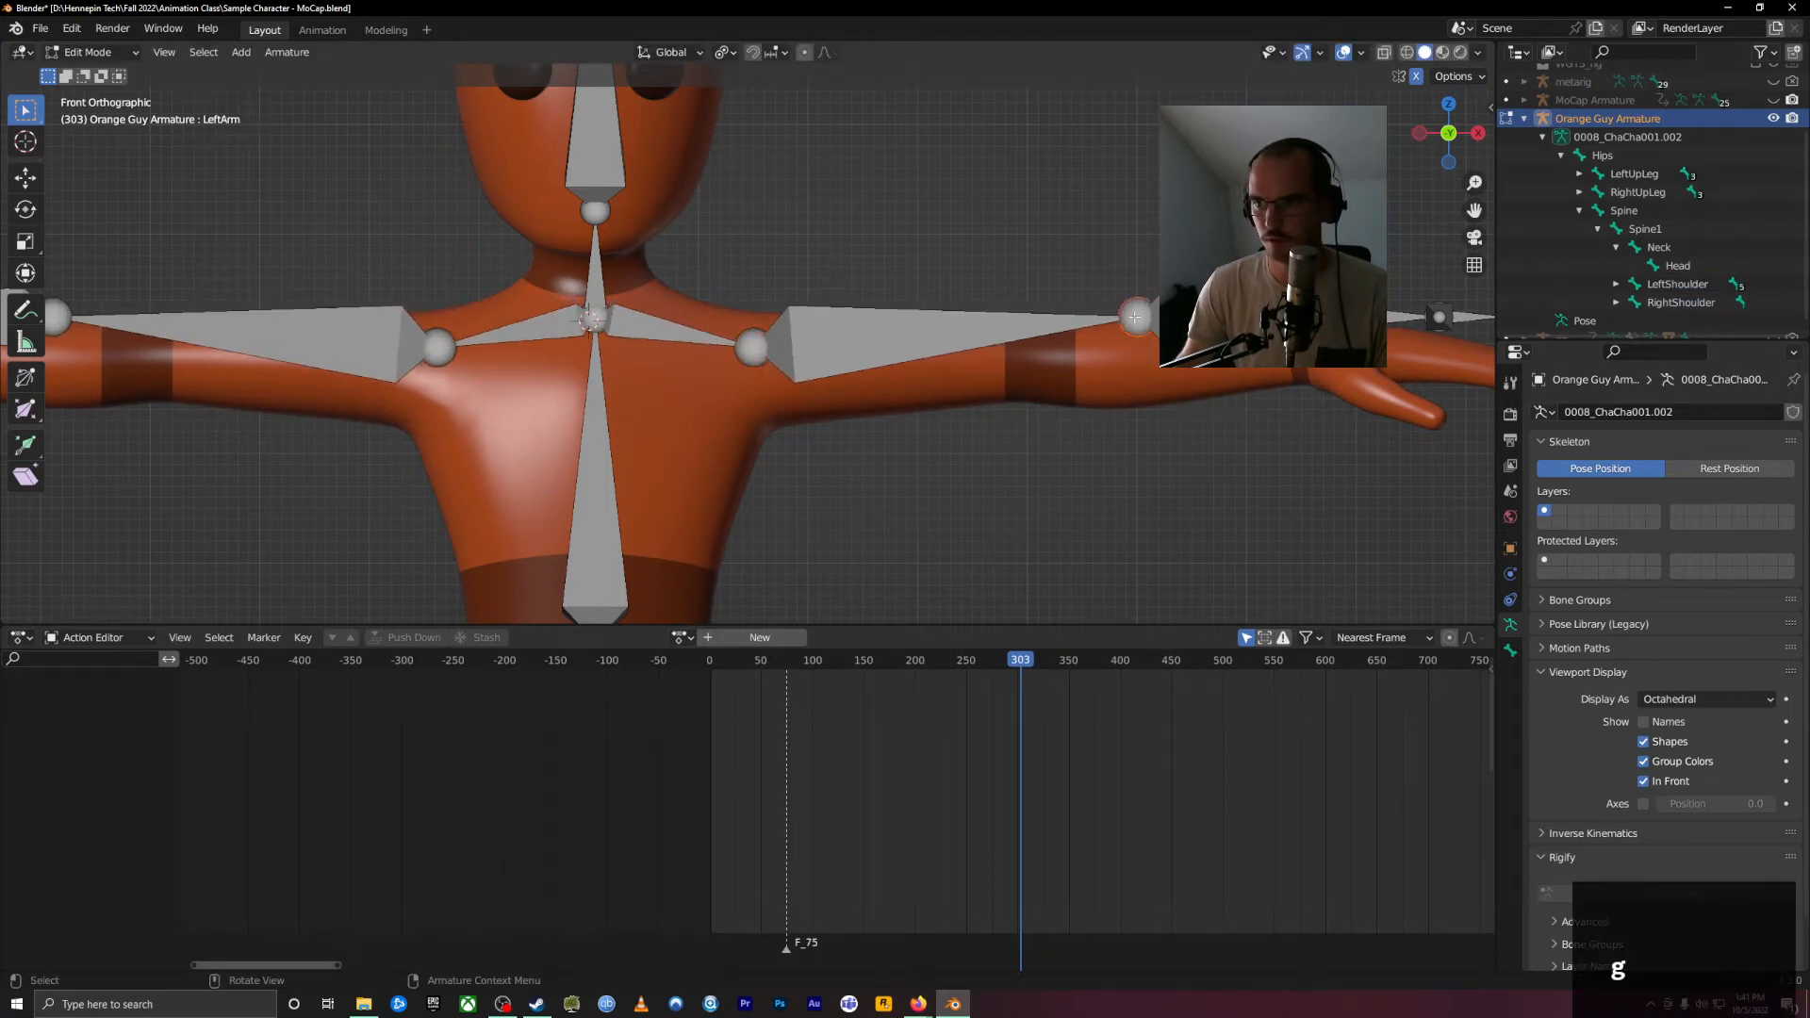
Step: Move the end of the left upper arm bone and the start of the left forearm bone onto the elbow
key(g)
click(1043, 355)
click(1129, 323)
key(g)
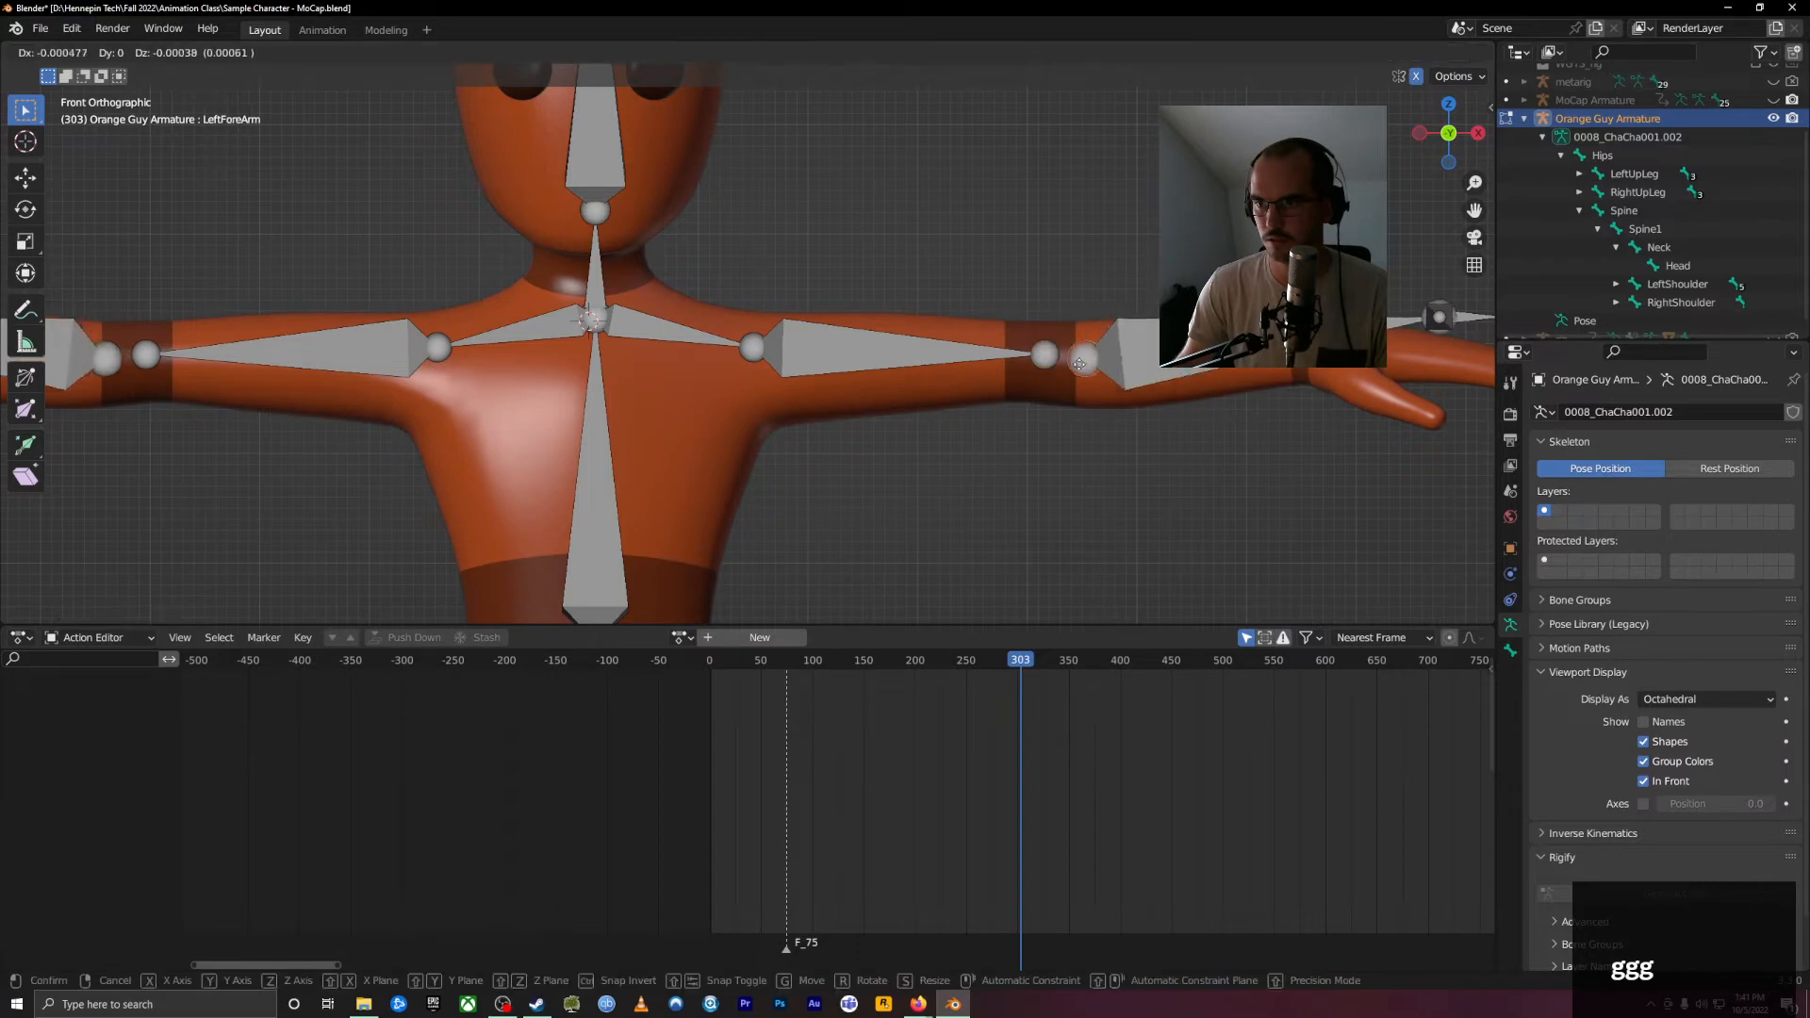
click(1050, 358)
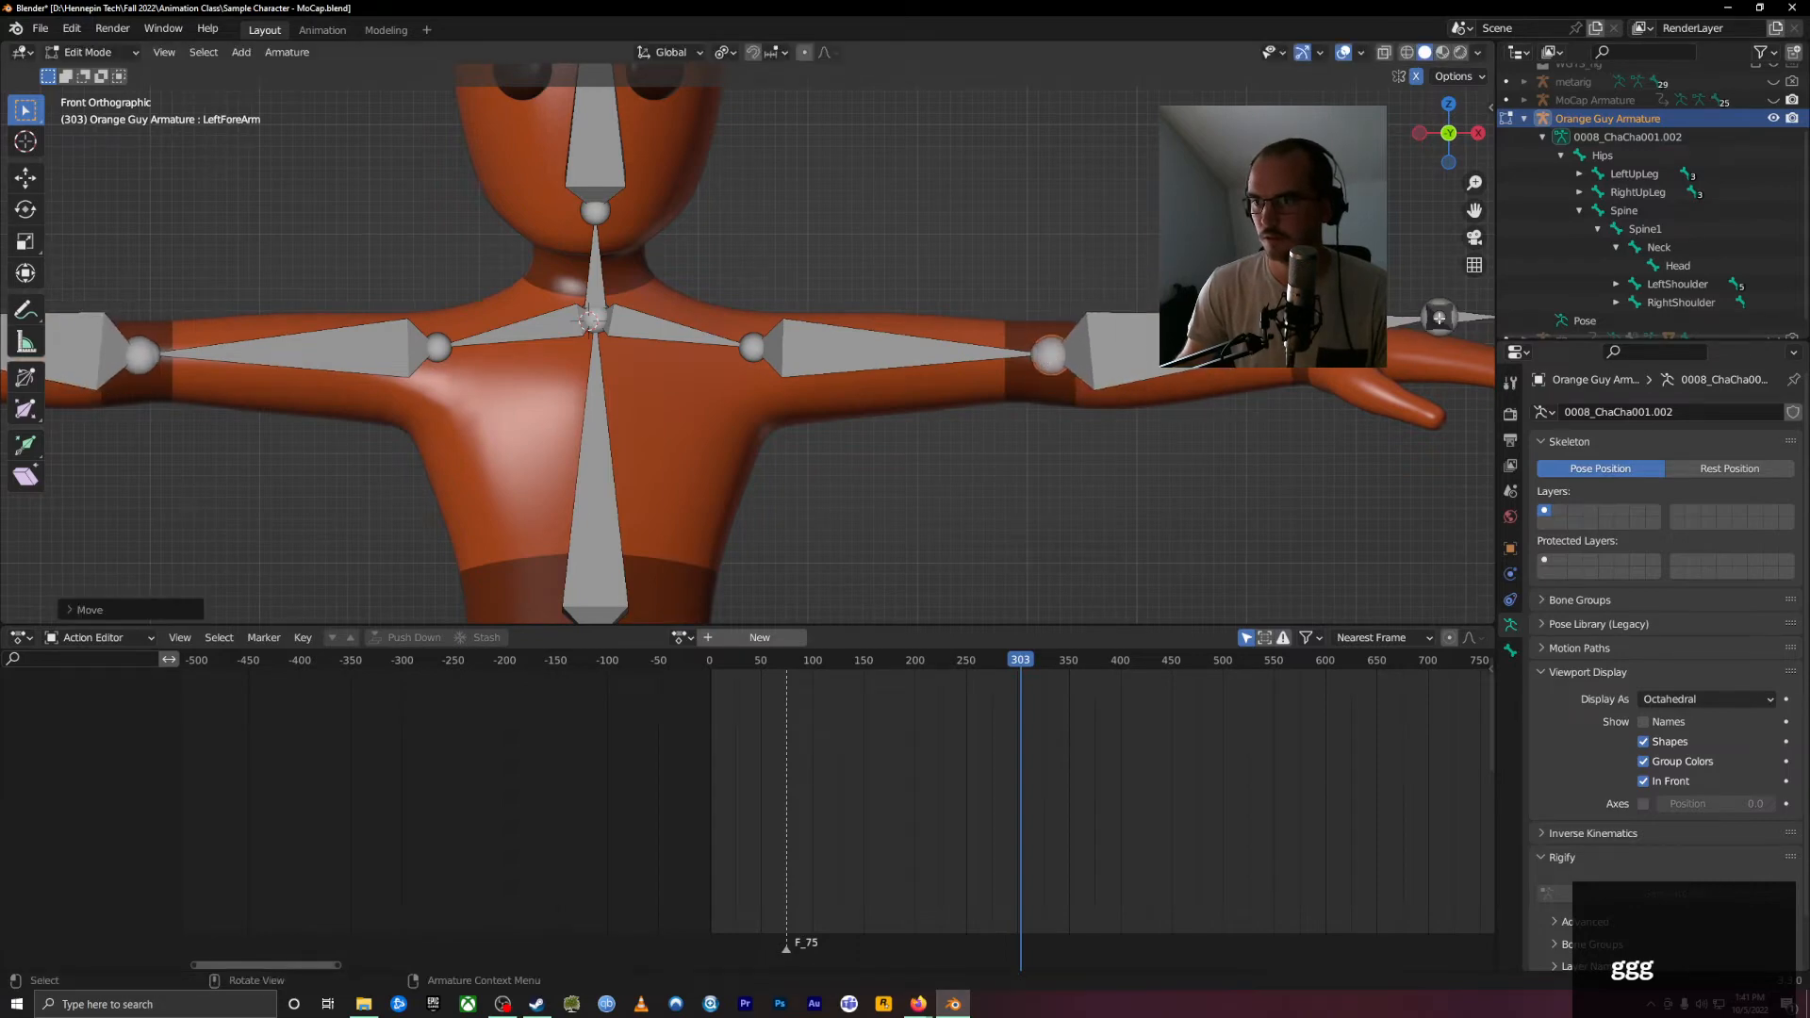
shift+middle_drag(1443, 332, 881, 424)
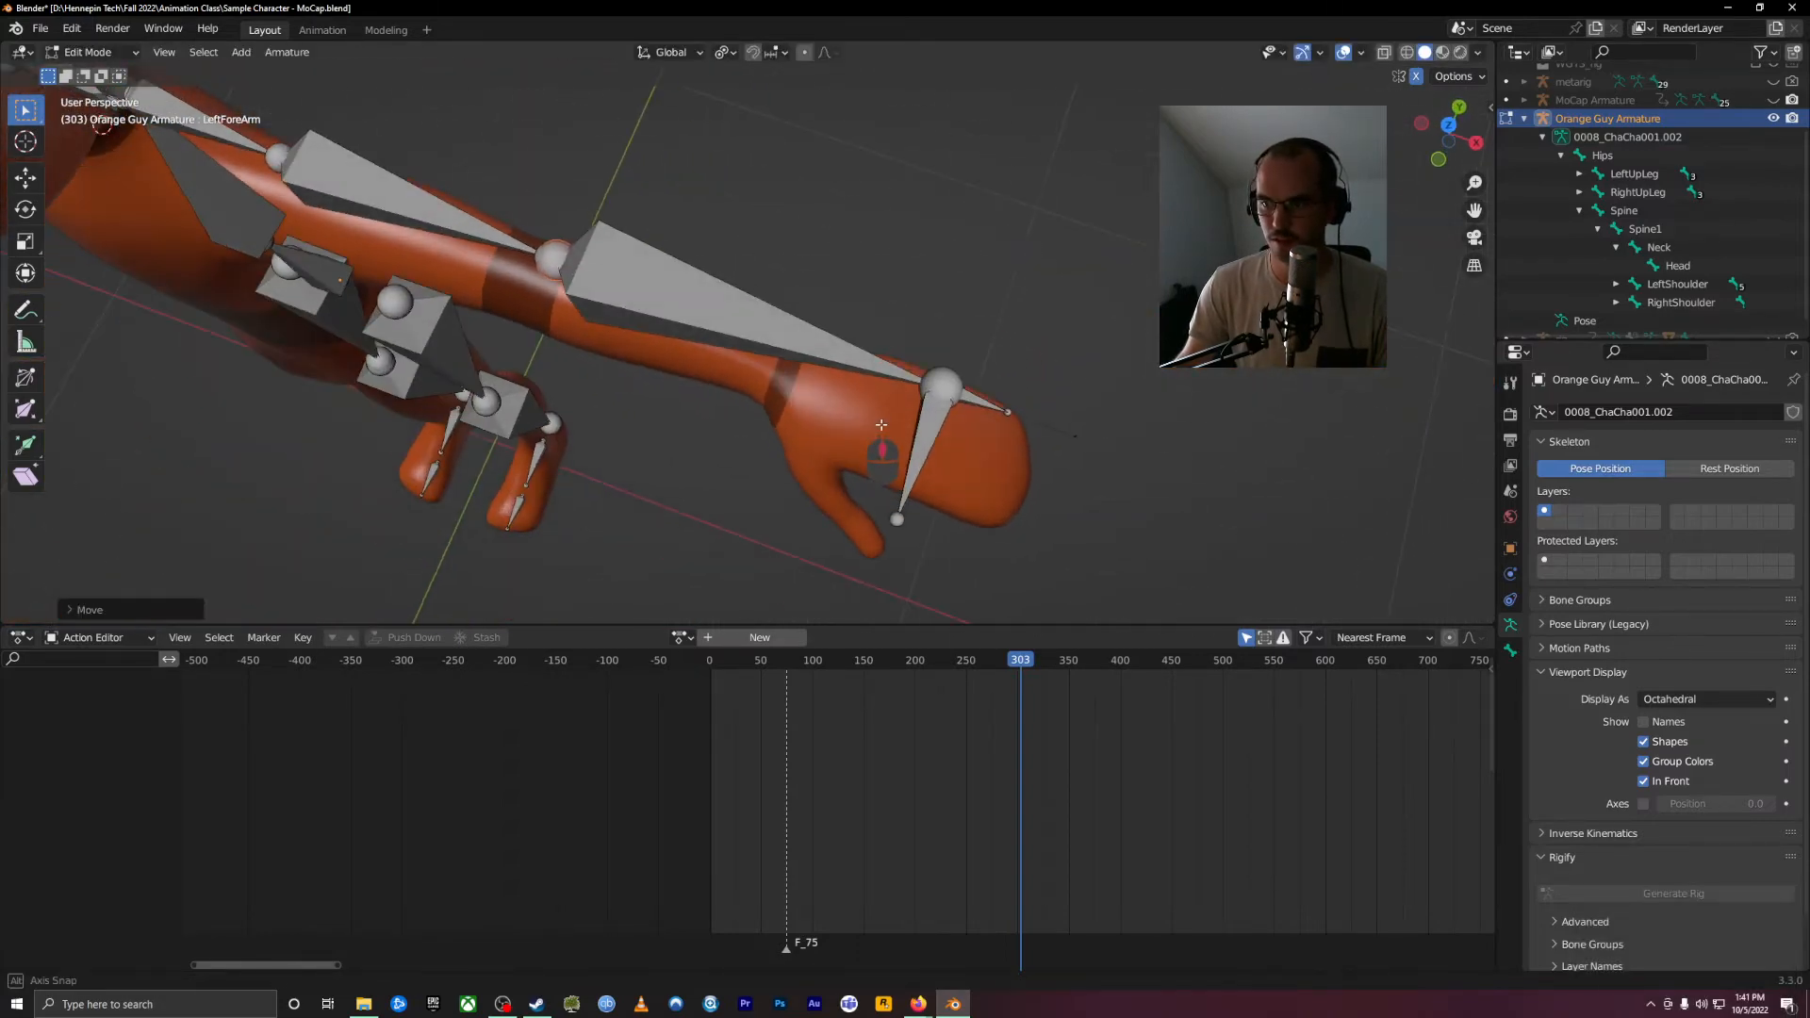
click(949, 387)
key(g)
click(957, 463)
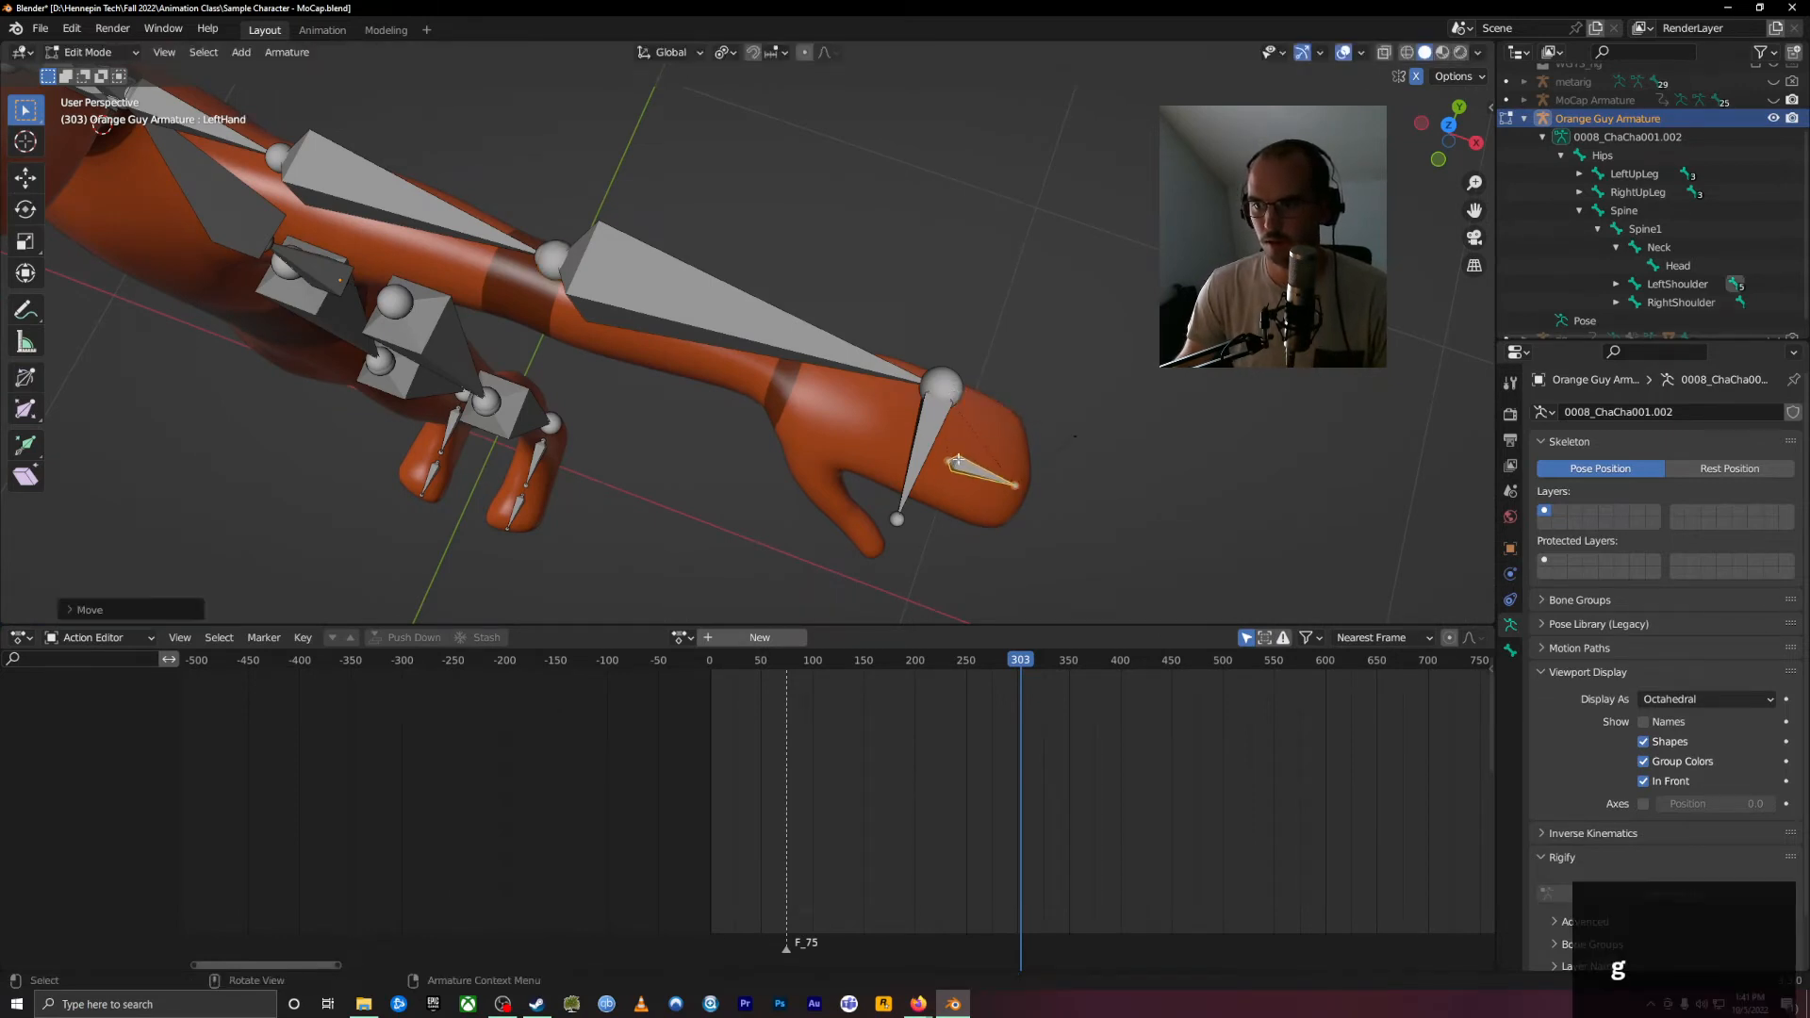
right_click(957, 404)
click(1086, 307)
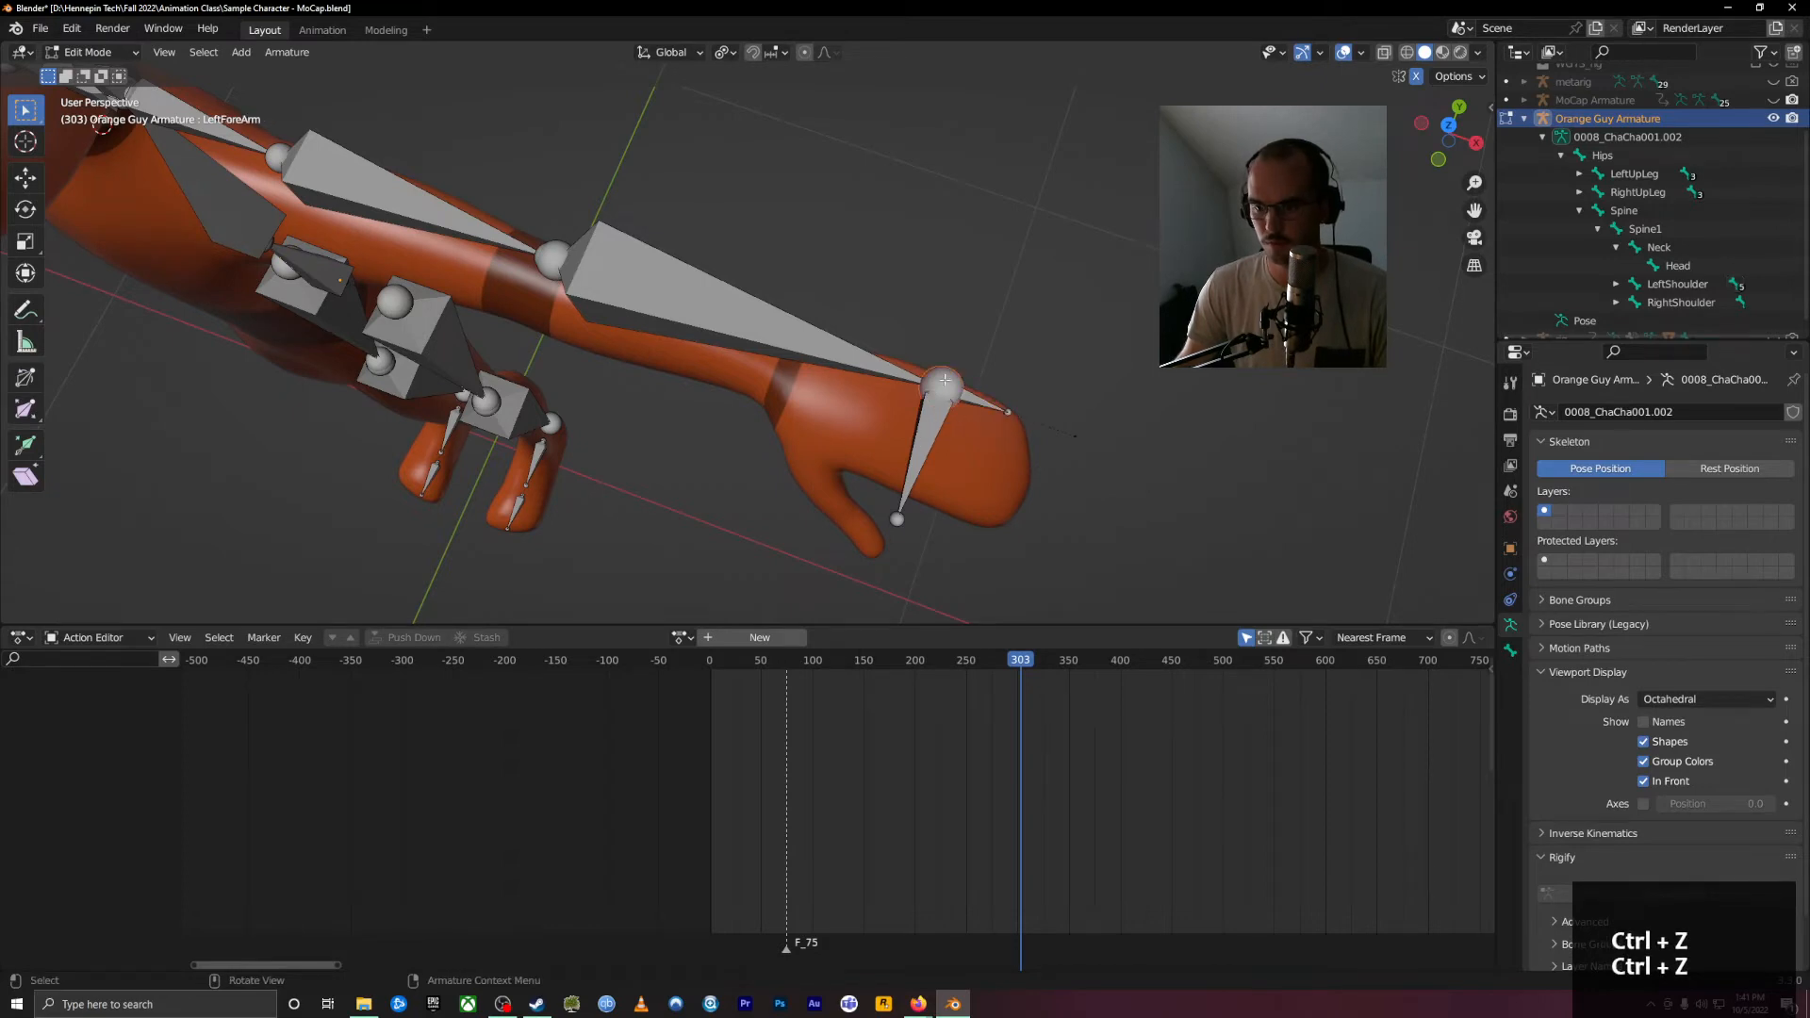
Step: Pull the end of the left forearm bone back to the wrist and run the thumb bone from there to the thumb's tip
key(g)
click(785, 374)
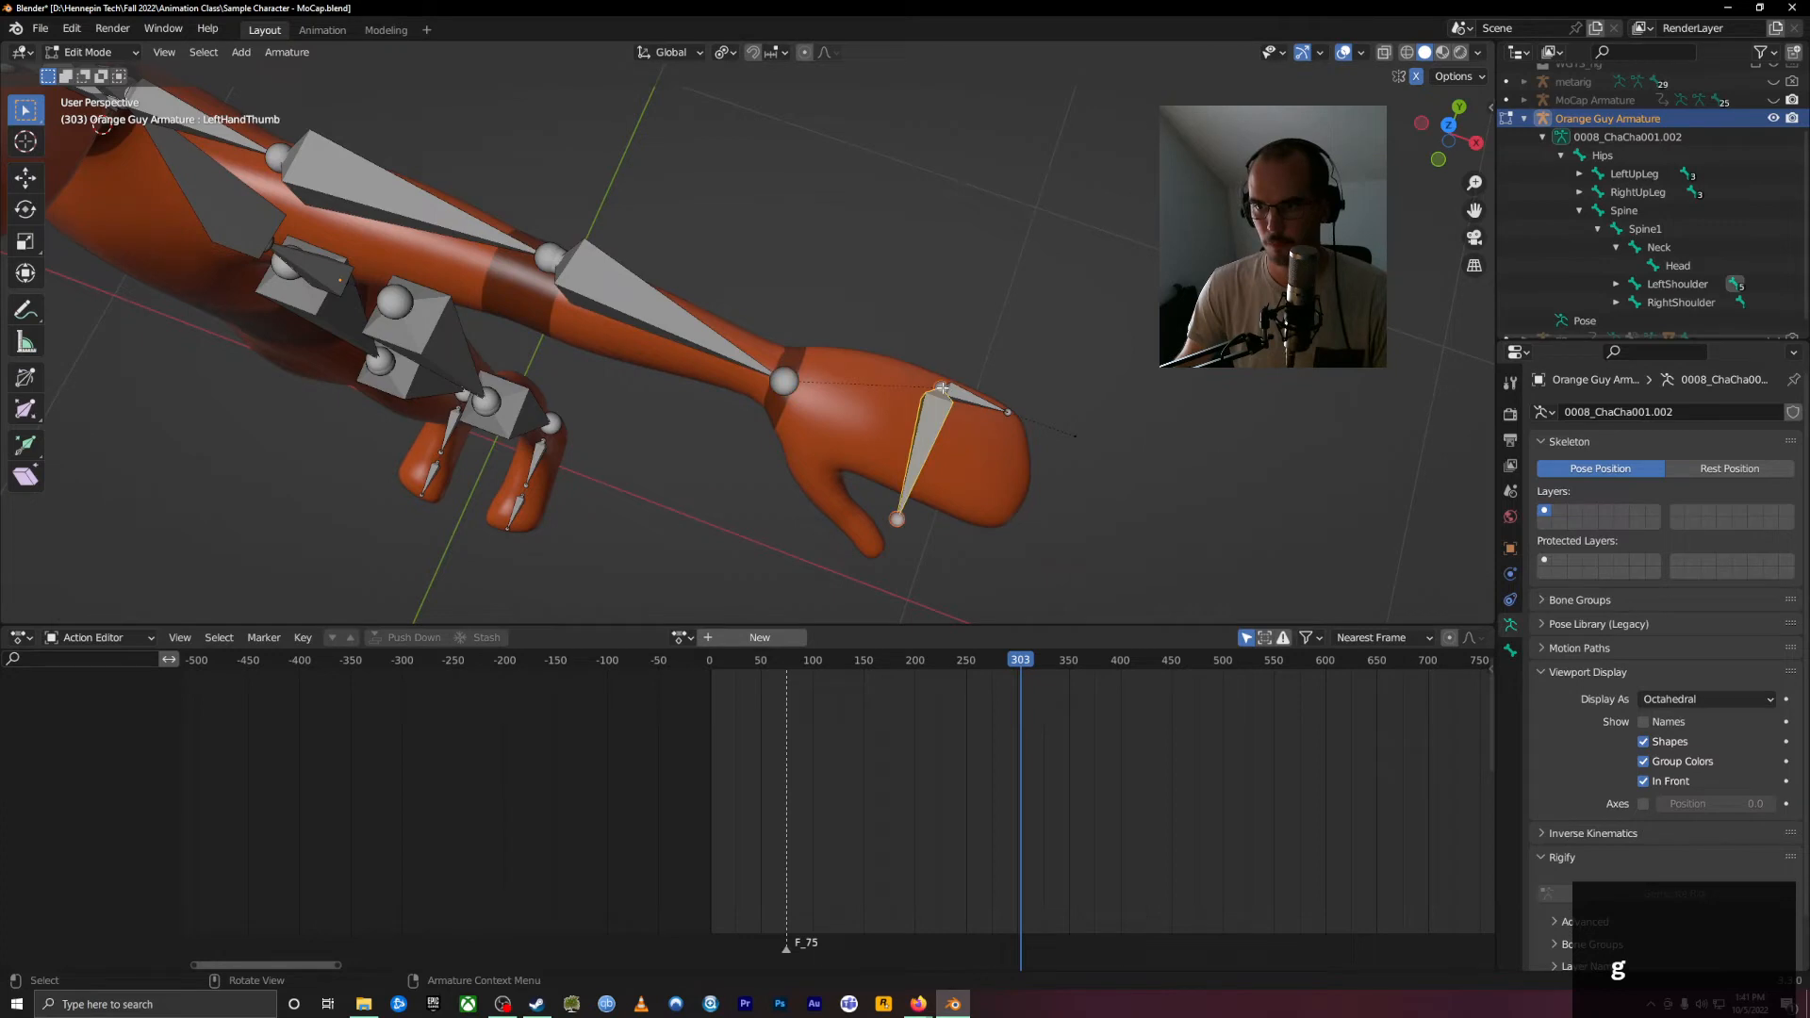
key(g)
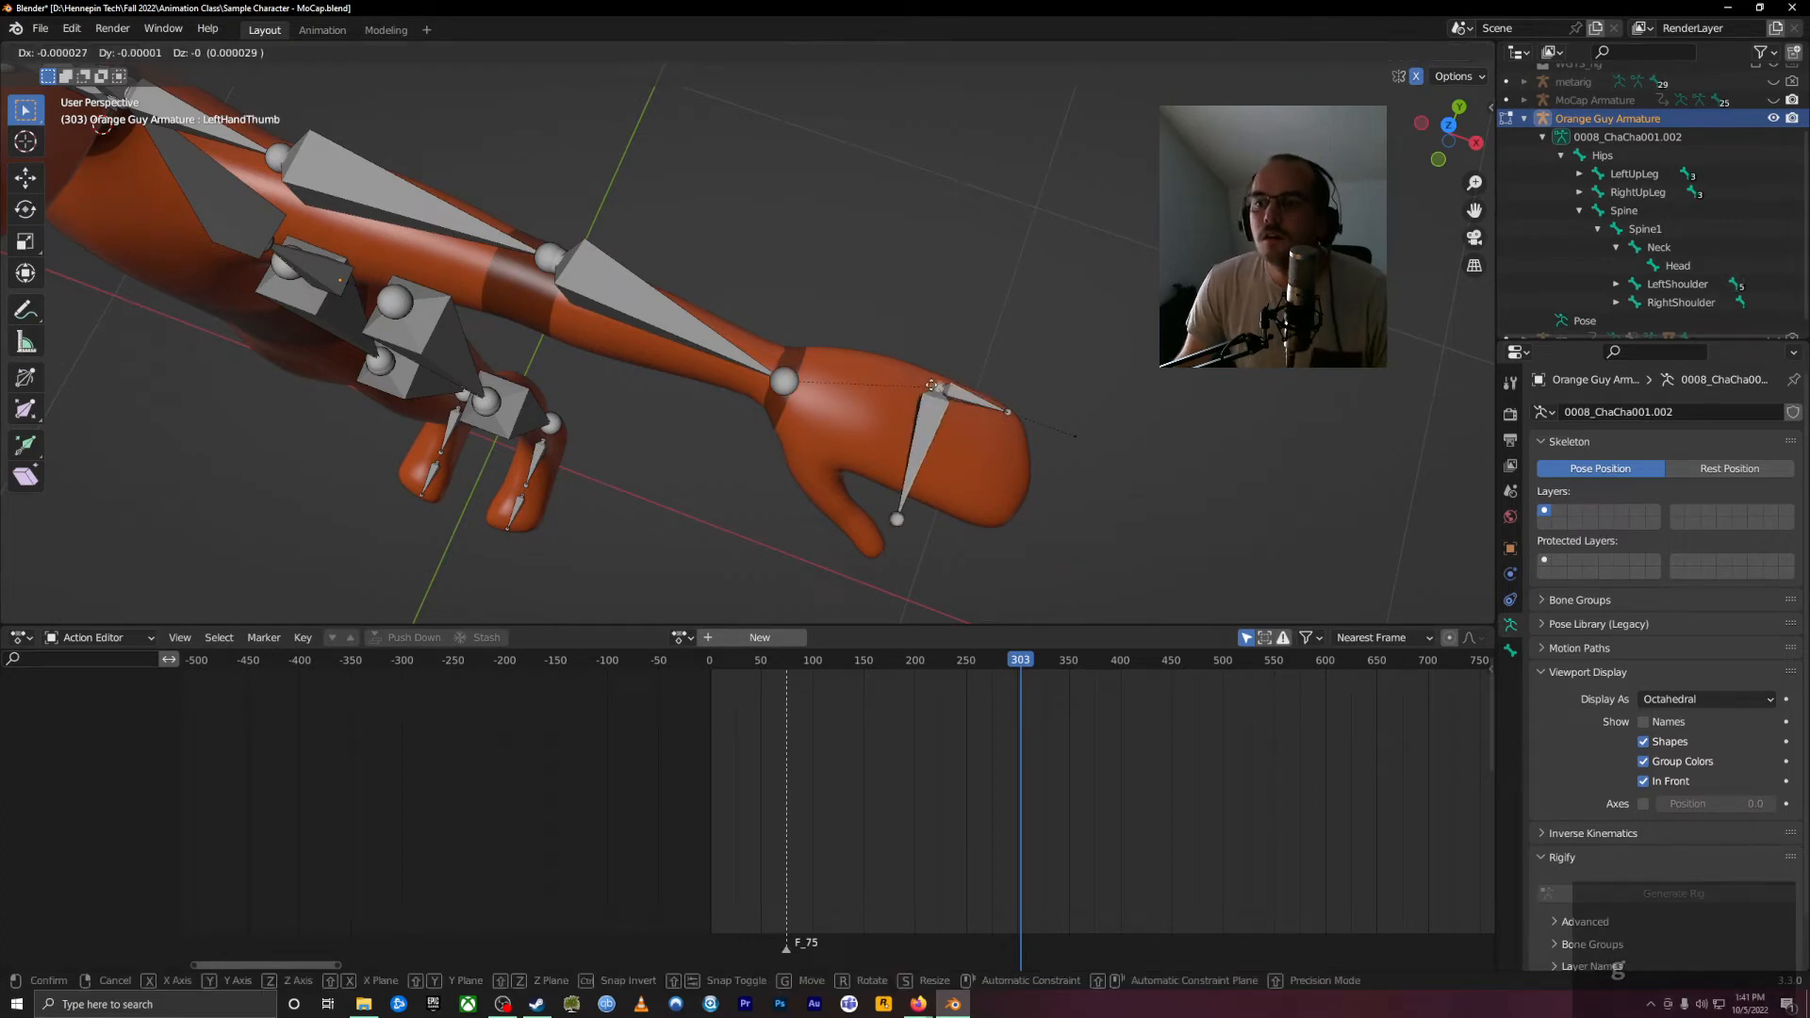
click(866, 490)
key(g)
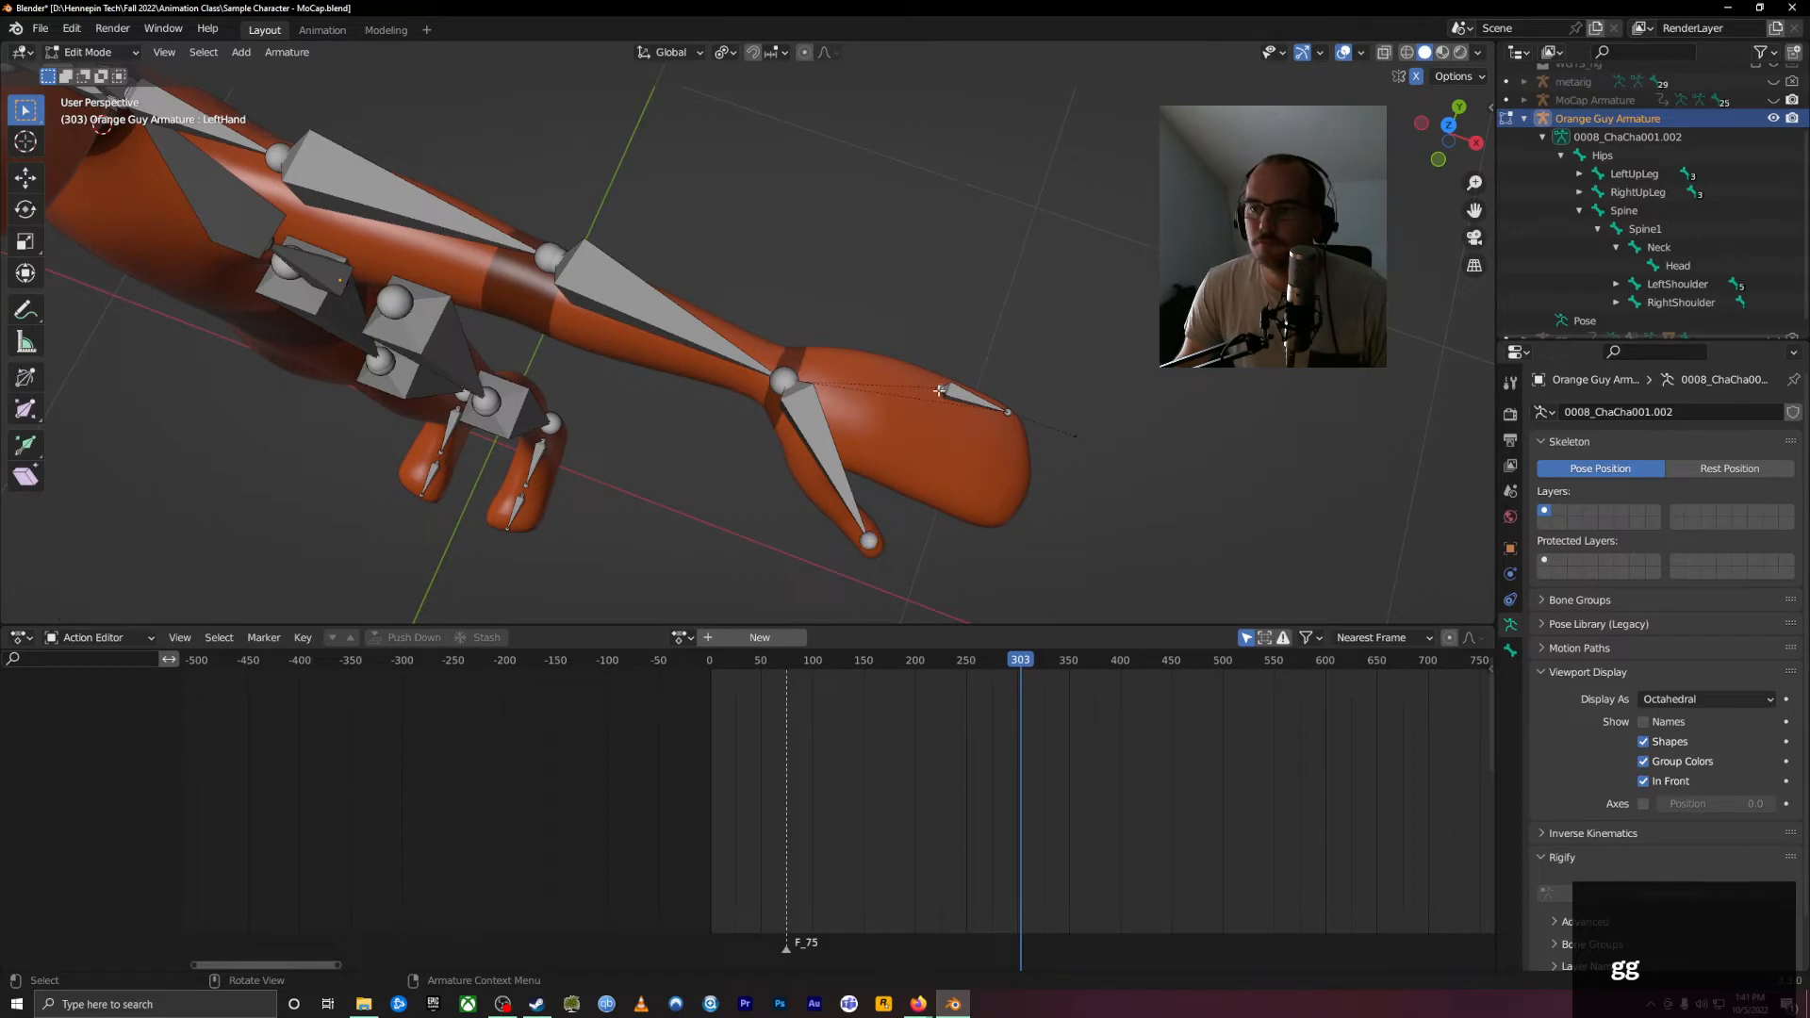
Step: Move the left hand bone's head to the wrist and its tip toward the middle of the fingertips
key(g)
click(971, 399)
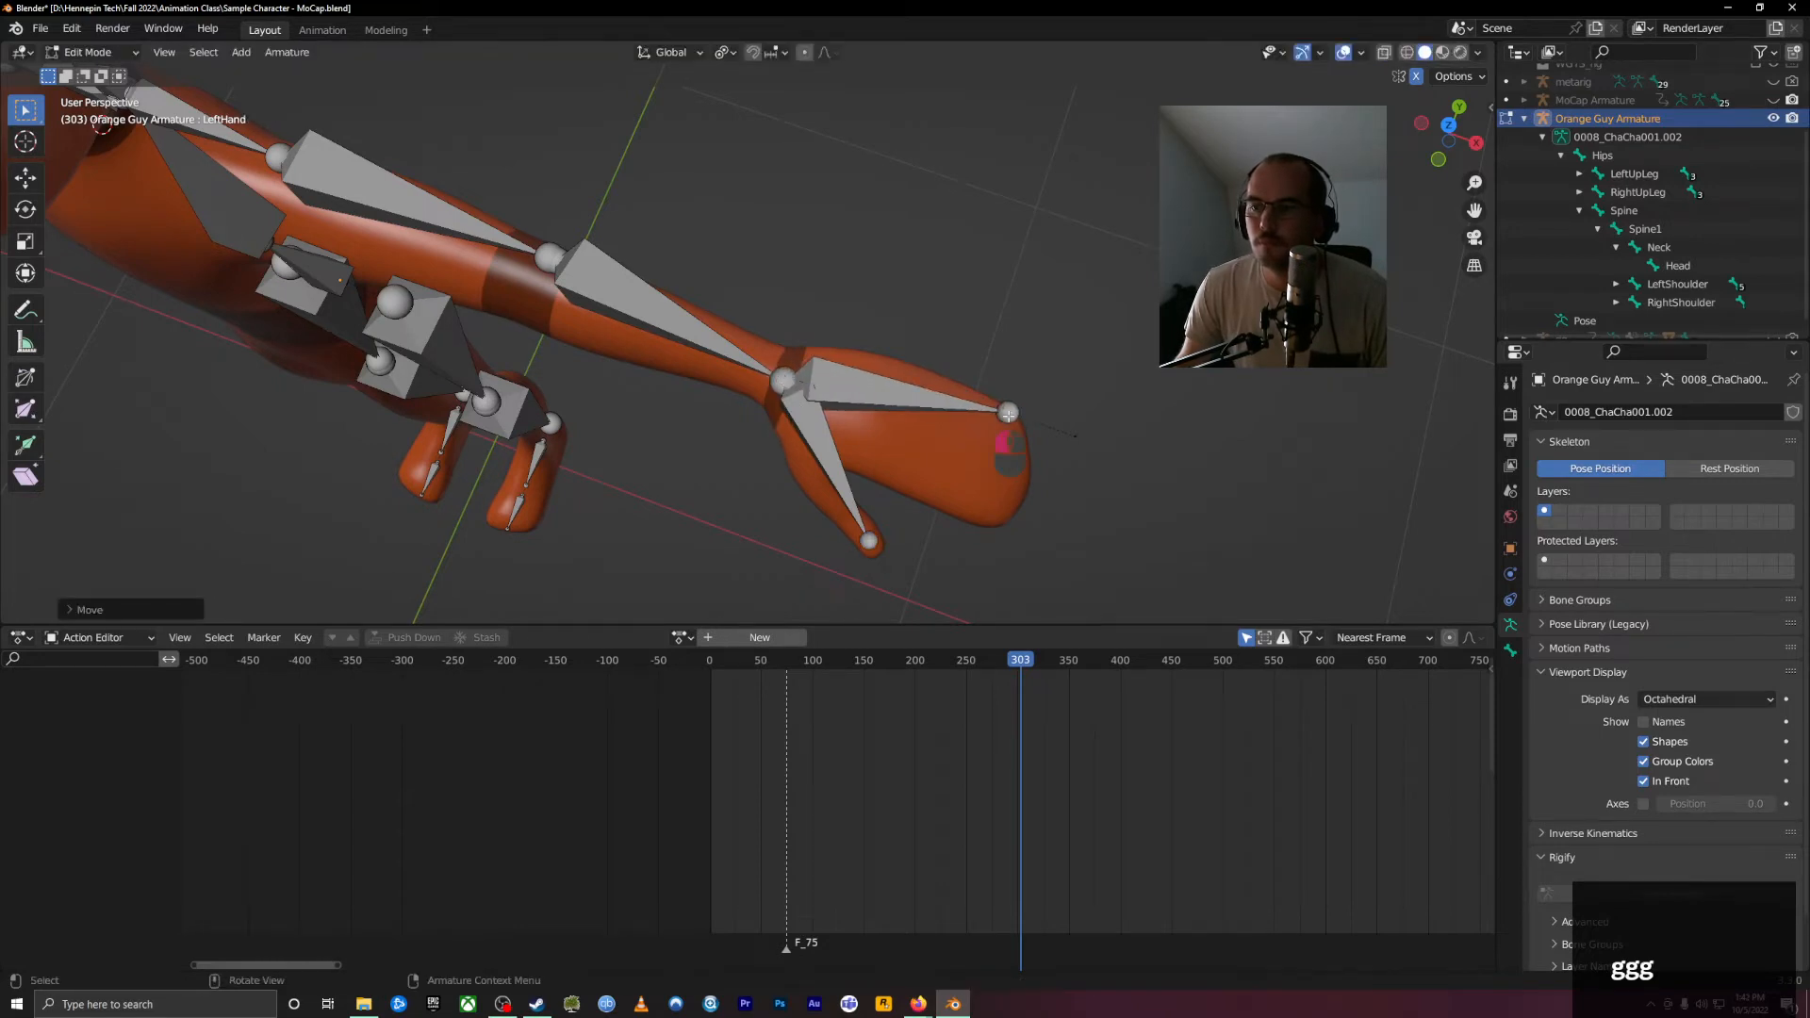
key(g)
click(1007, 490)
Step: In front view, lower the end of the left forearm bone into the center of the wrist
middle_drag(953, 541, 1056, 365)
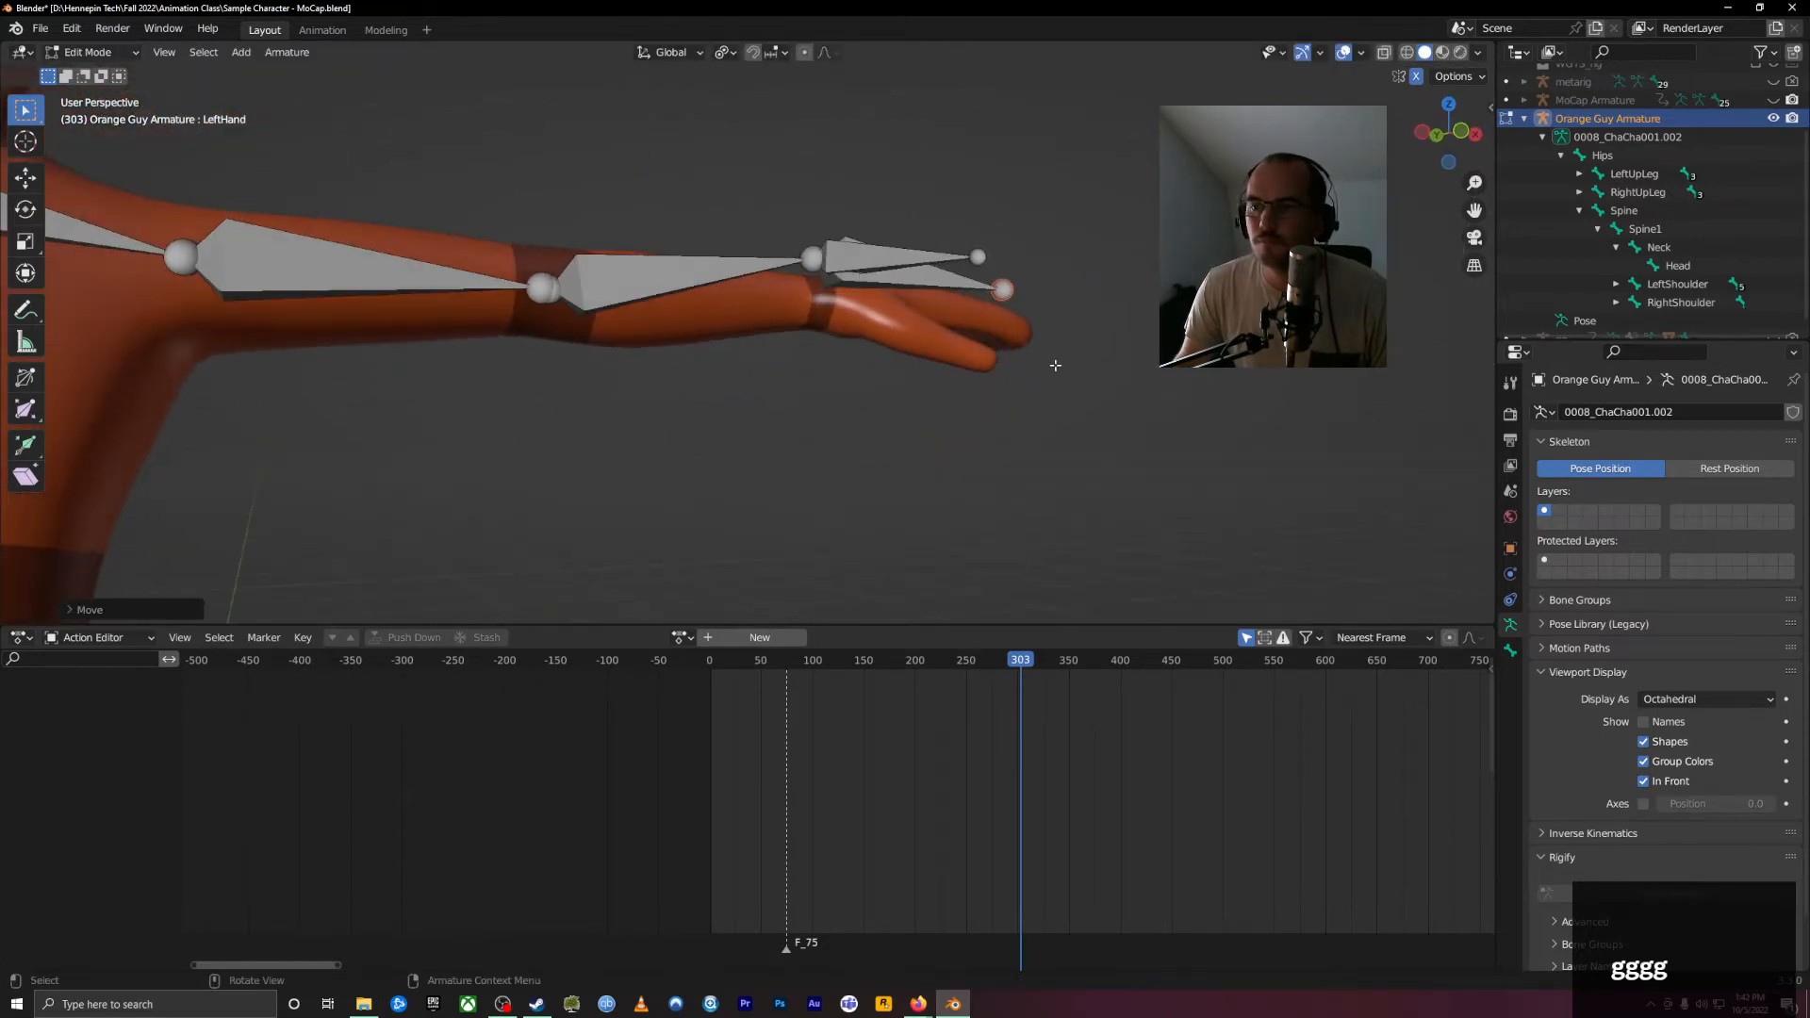
key(KP_1)
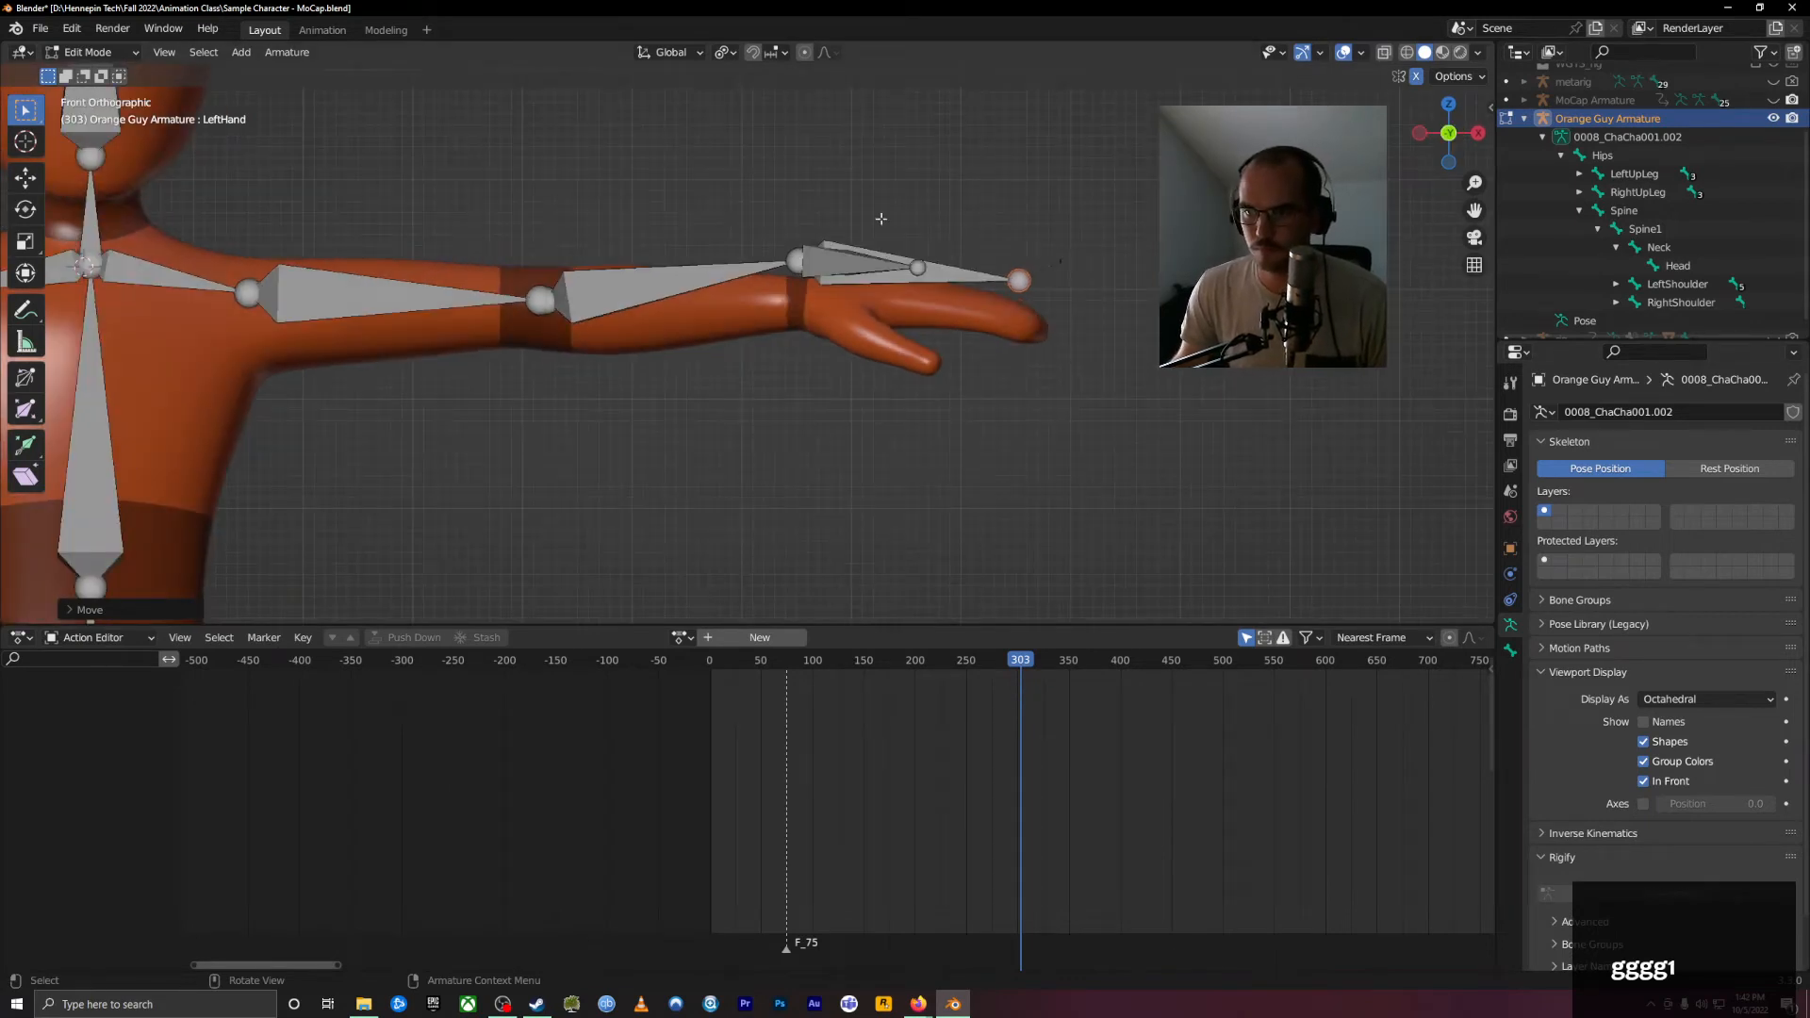
key(g)
click(809, 293)
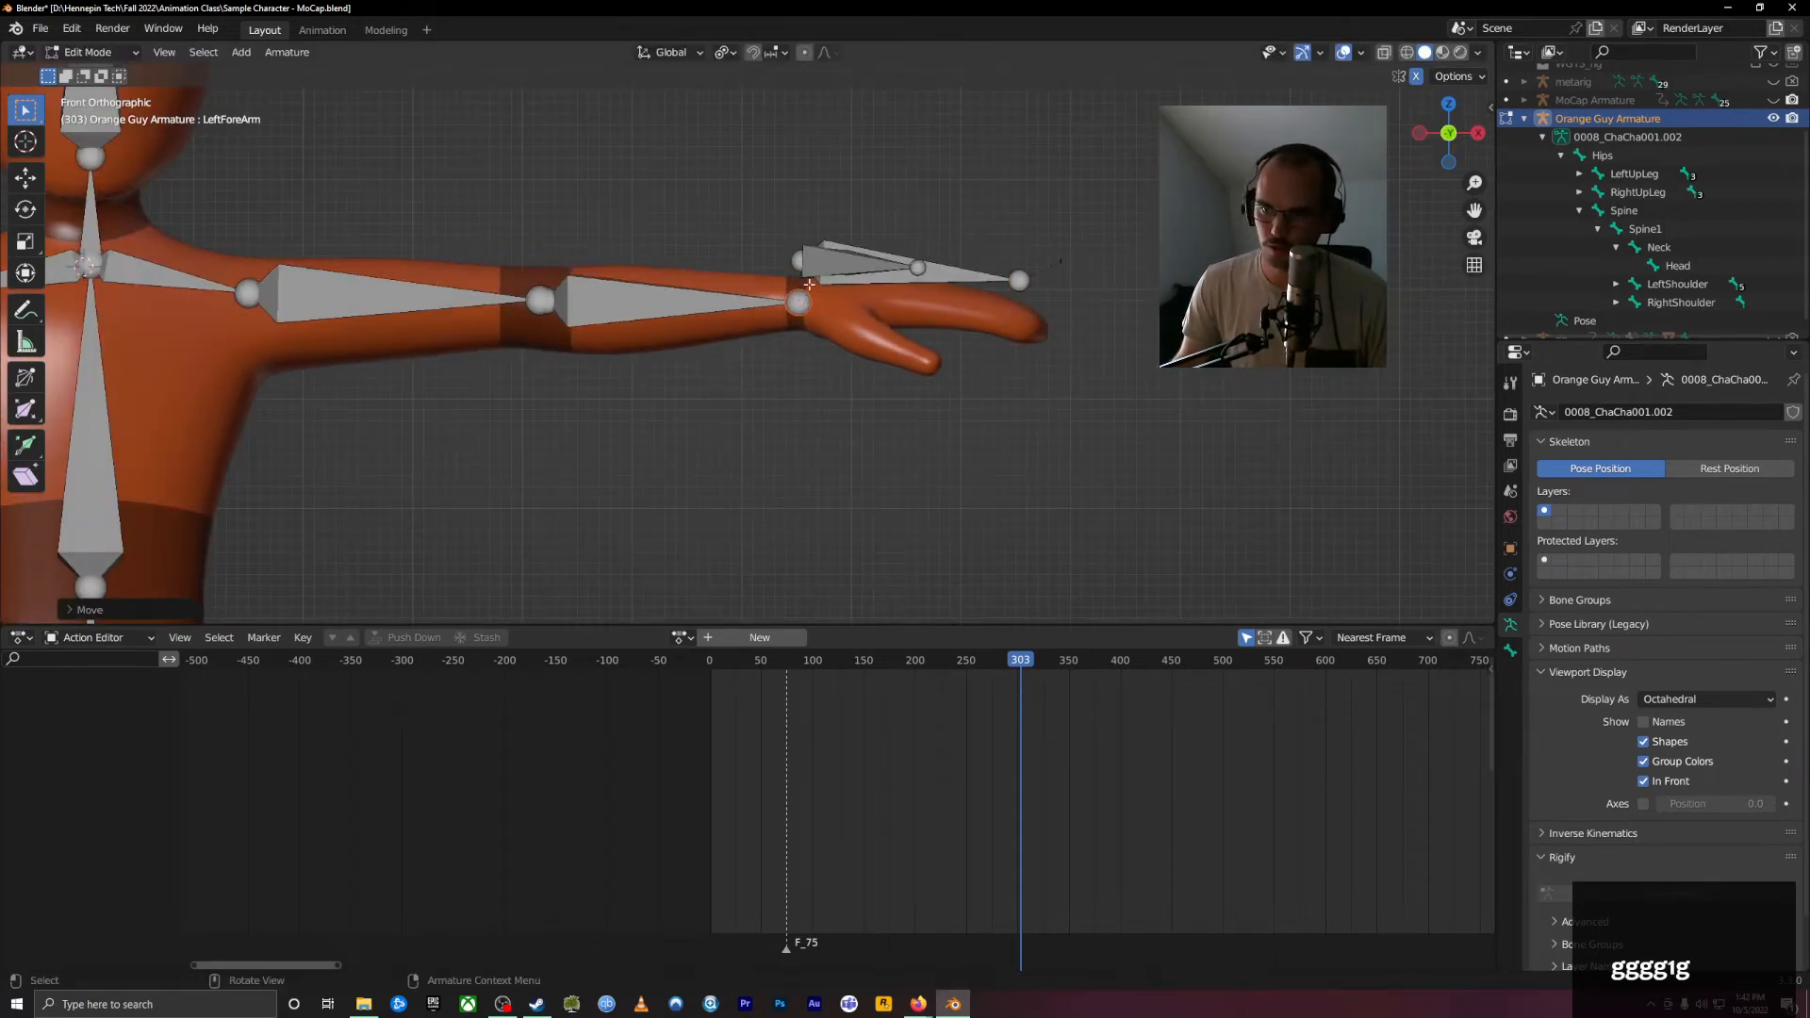
Step: Lower the left hand bone's head onto the wrist joint and its tip into the end of the fingers
click(799, 260)
key(g)
click(799, 304)
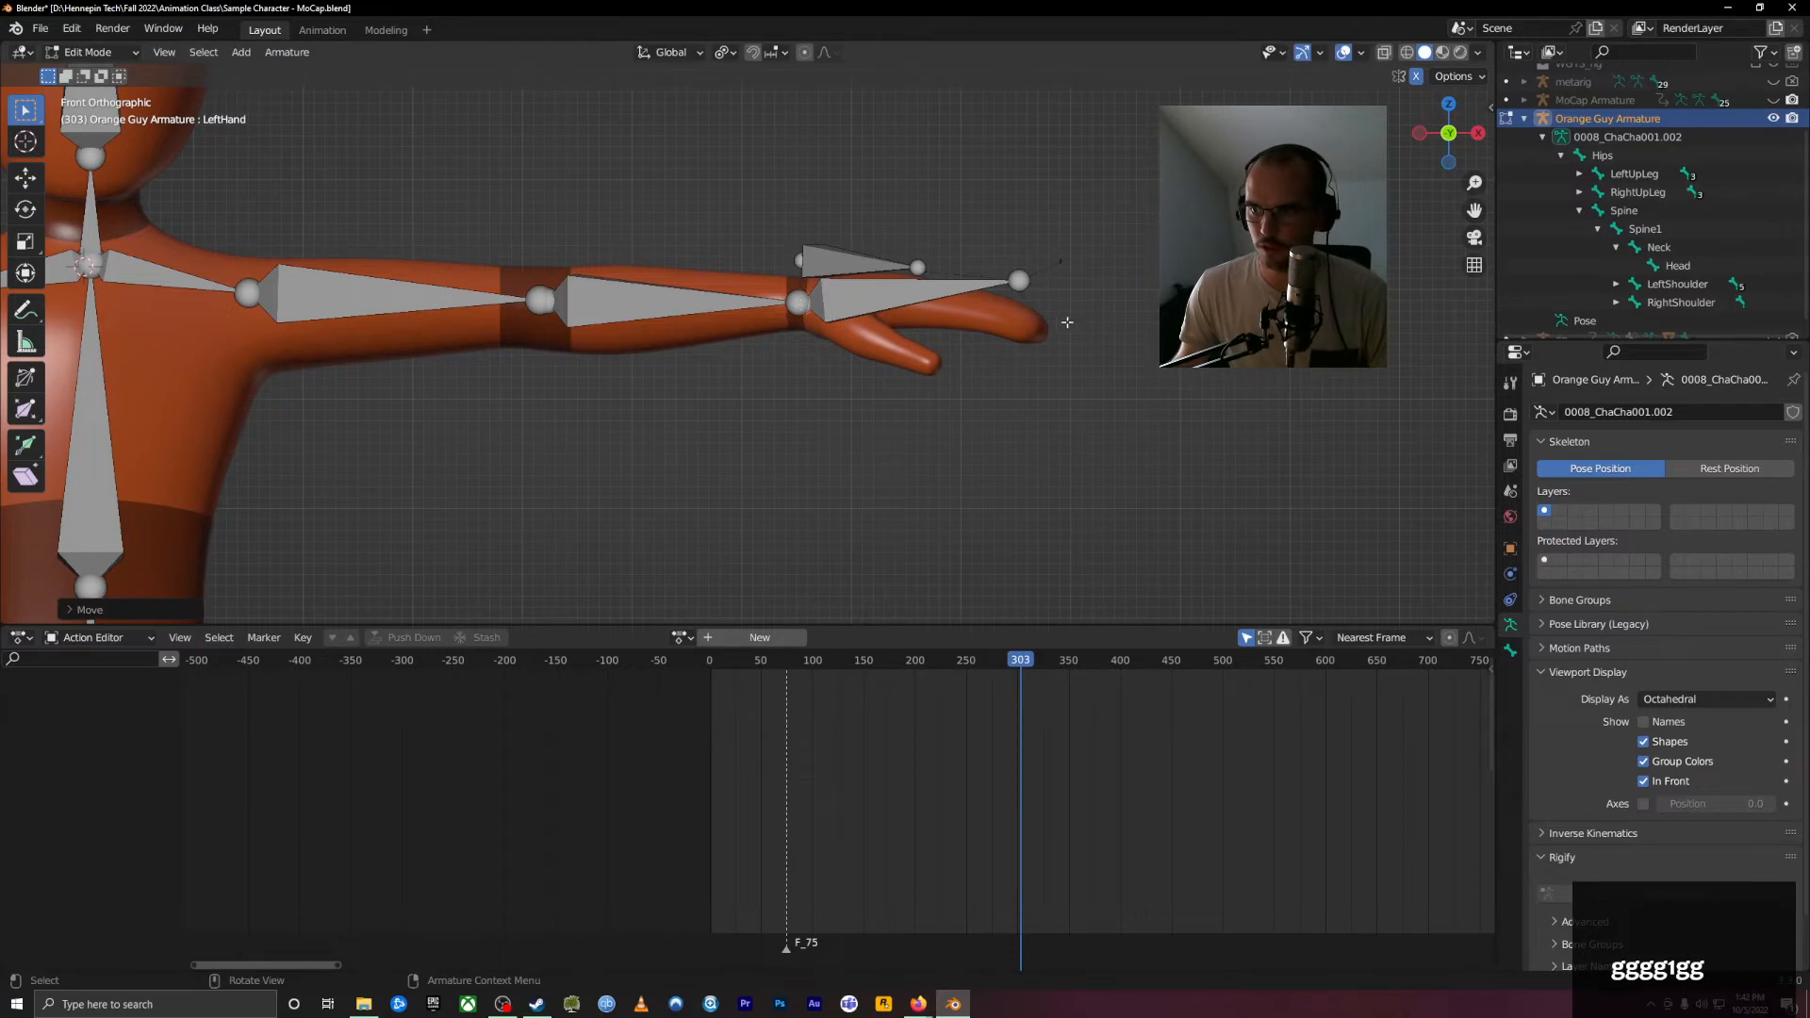
key(g)
click(1035, 334)
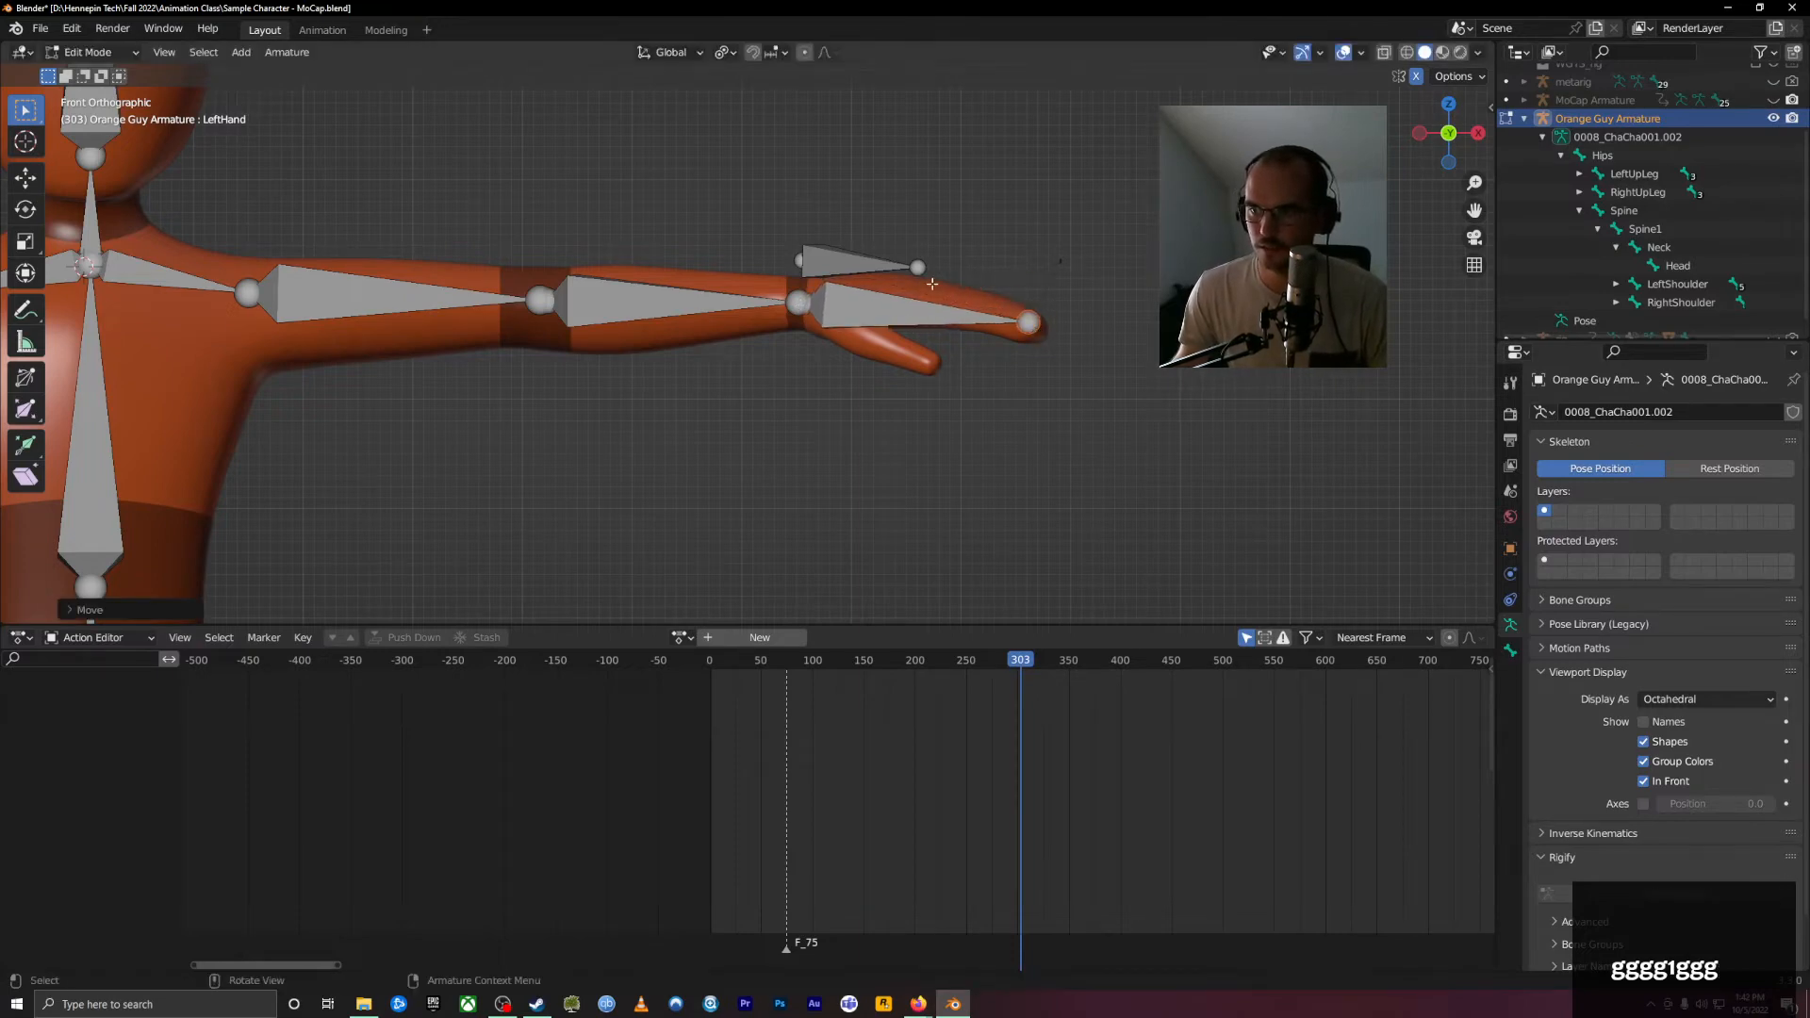
Step: Lower the left thumb bone's tip into the thumb's end and its head onto the wrist joint
key(g)
click(928, 366)
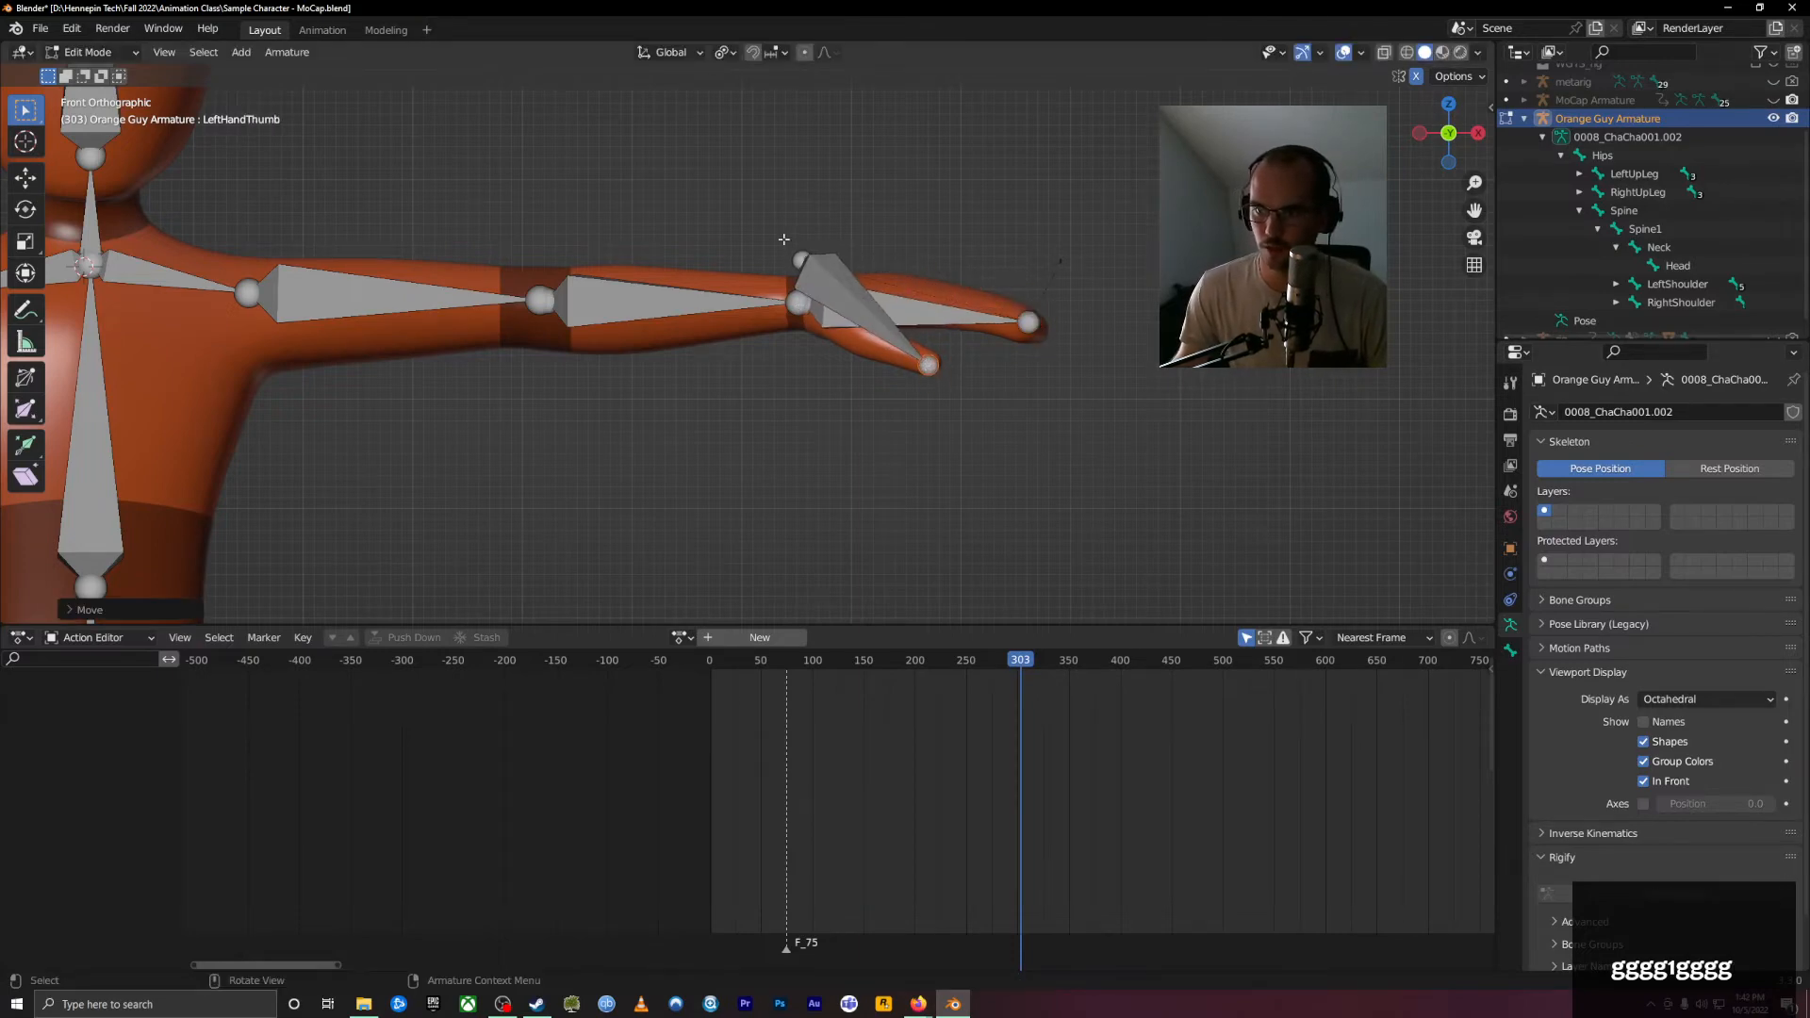
key(g)
click(796, 304)
Step: Leave Edit Mode and parent the GEO-Body mesh to Orange Guy Armature with automatic weights
middle_drag(1127, 339, 864, 362)
scroll(863, 361, down, 10)
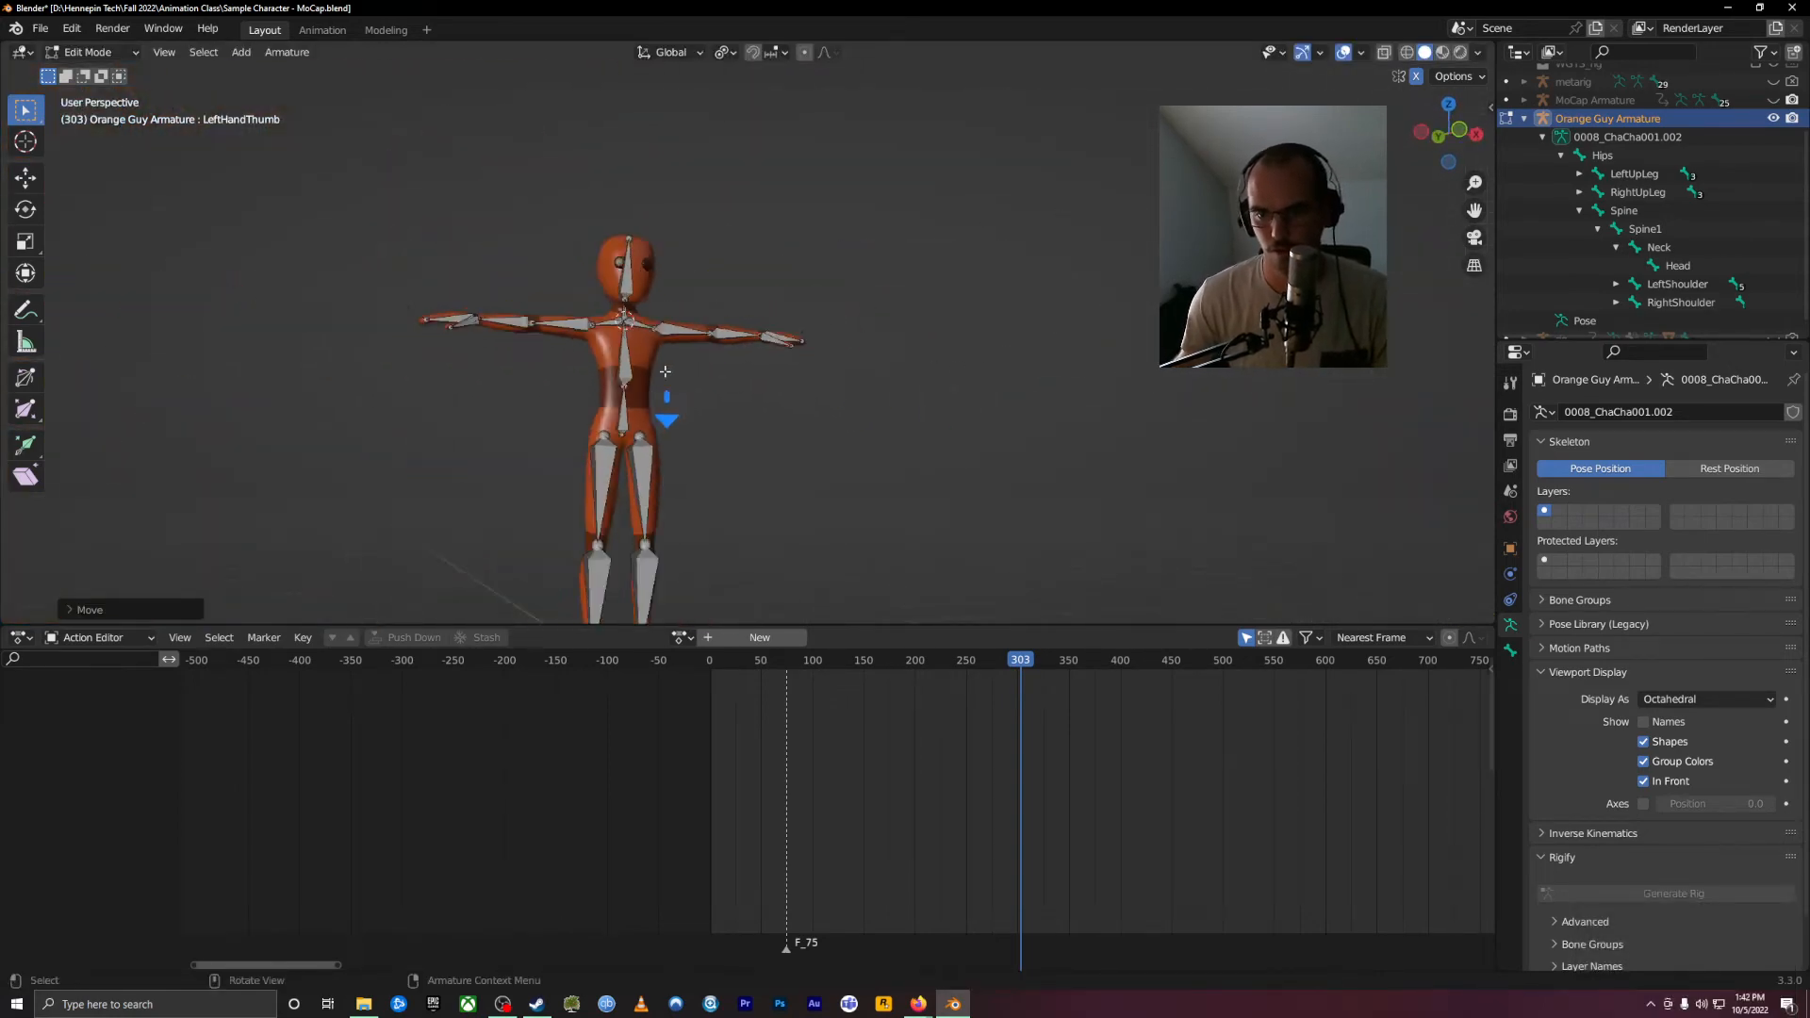
middle_drag(767, 551, 728, 401)
scroll(684, 255, up, 5)
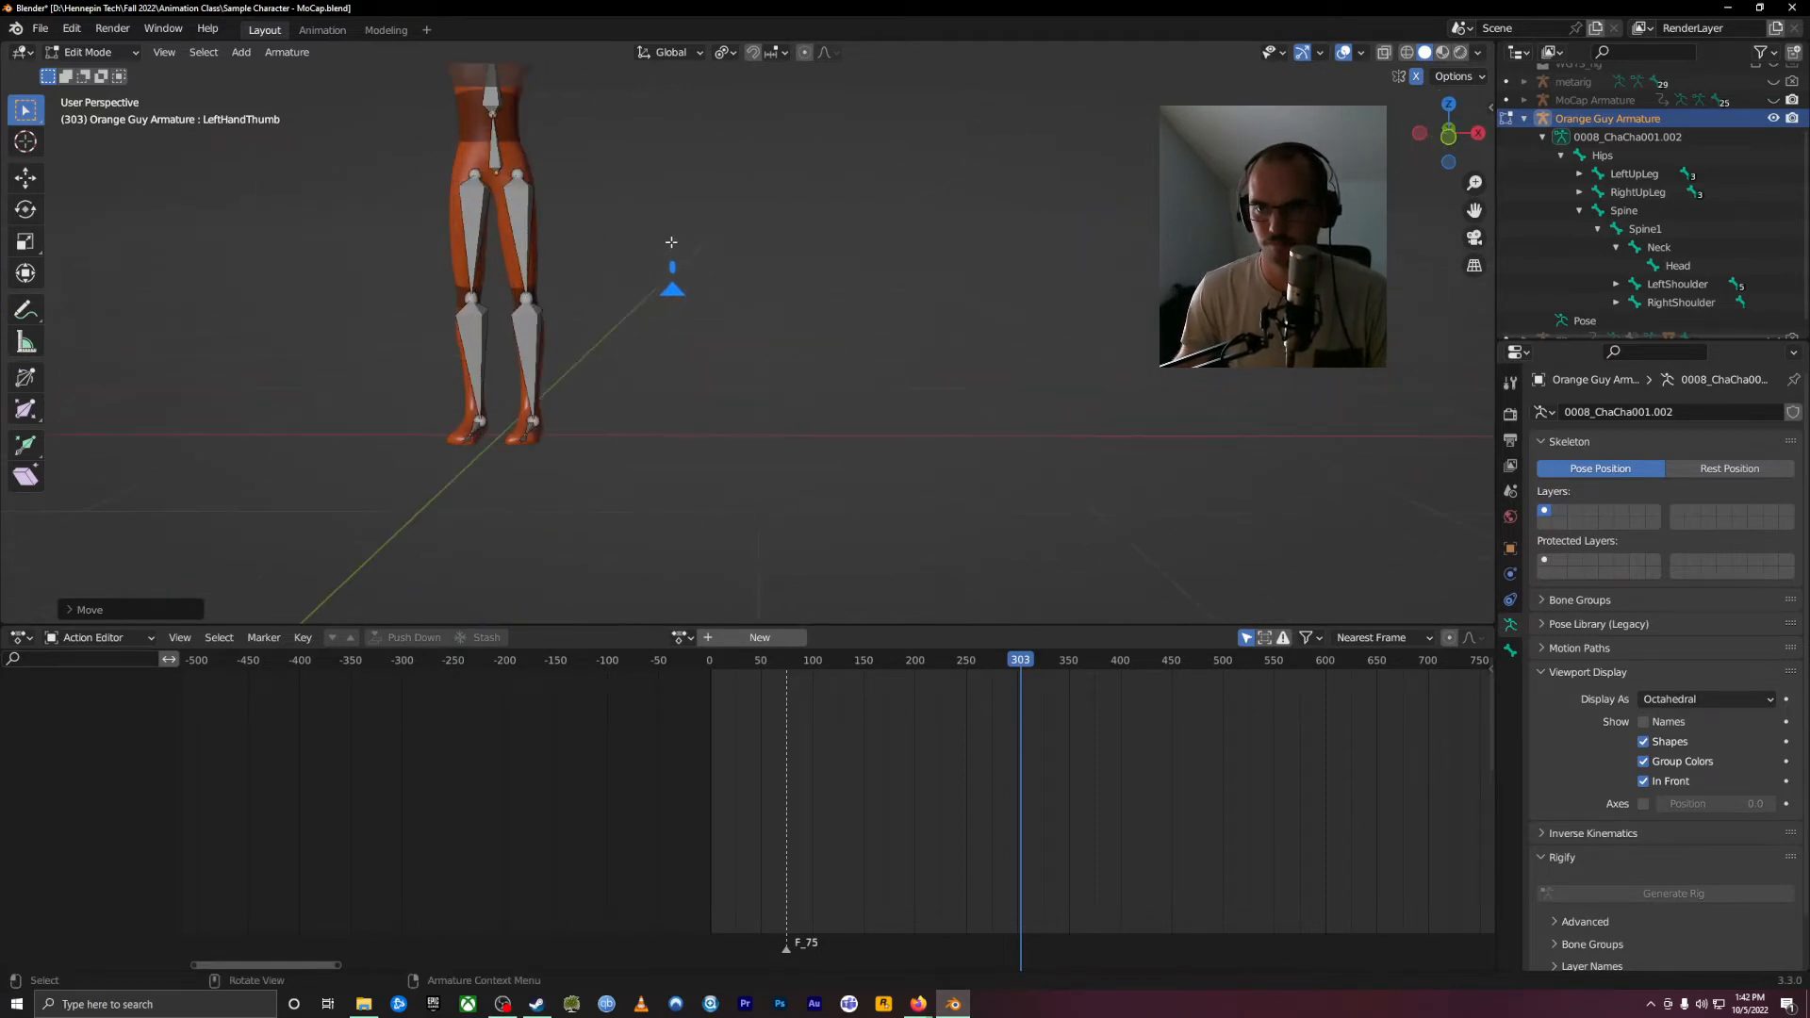
shift+middle_drag(590, 168, 951, 336)
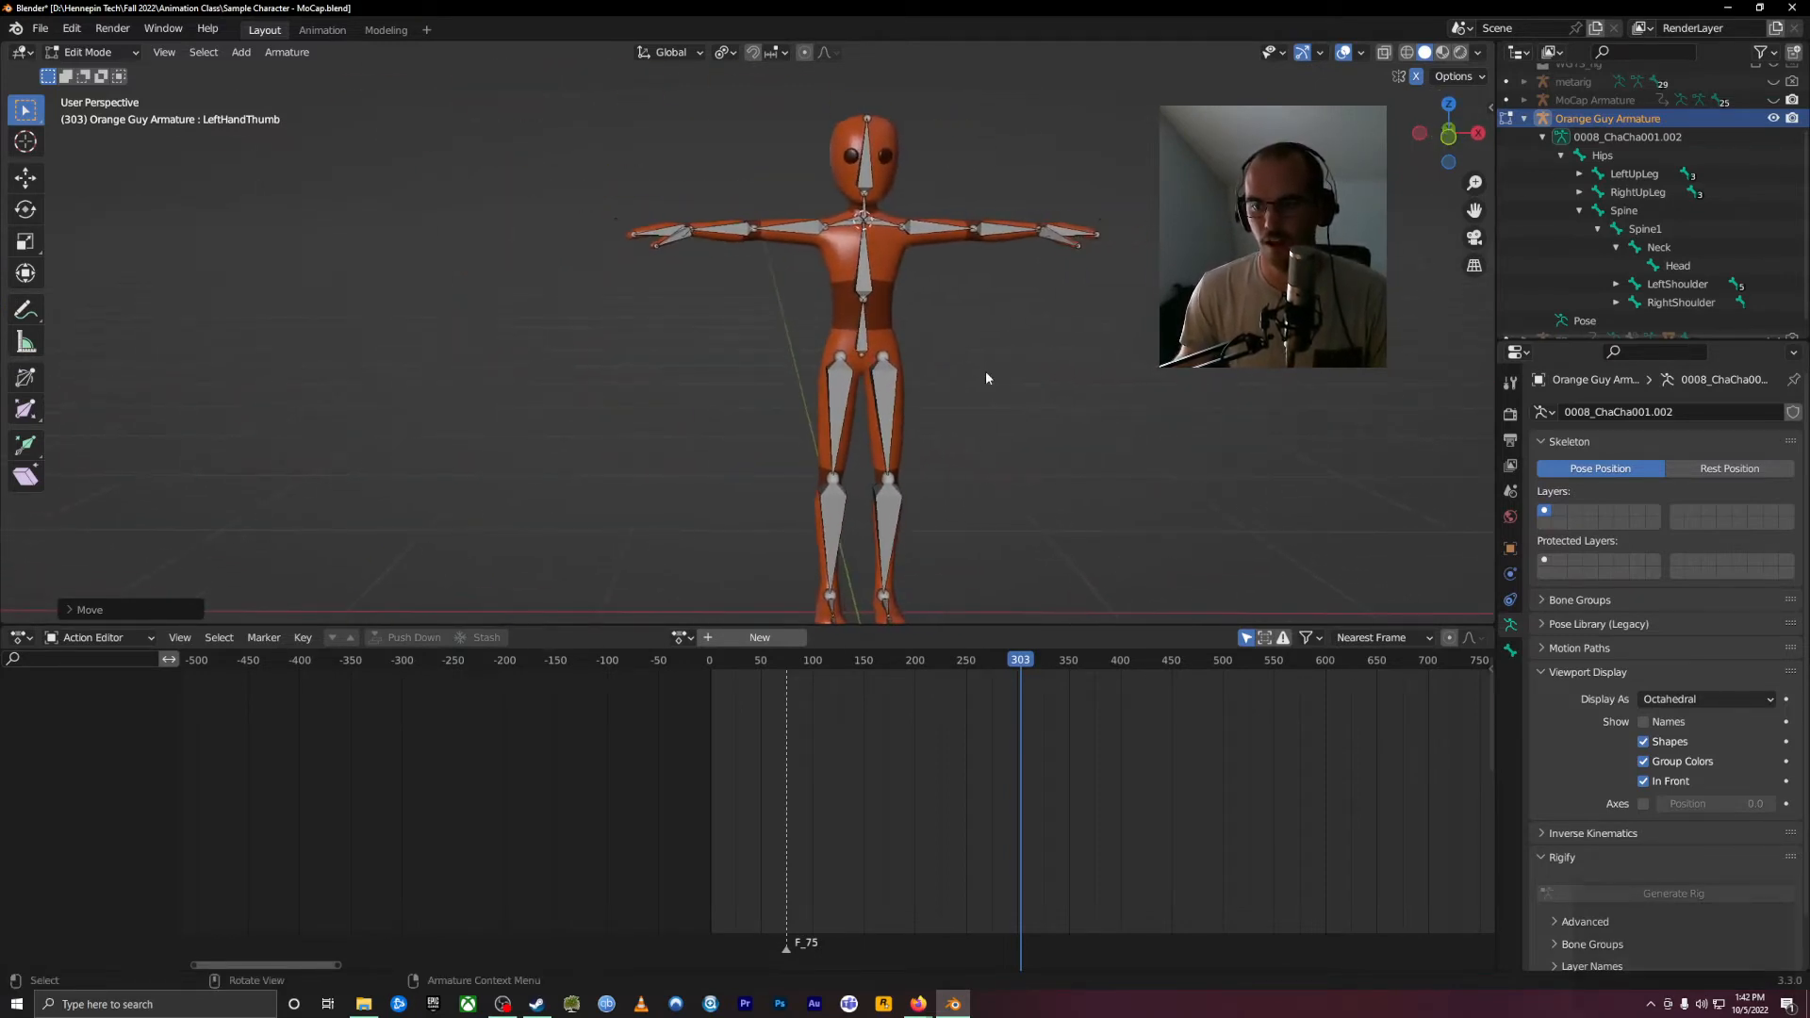
key(Tab)
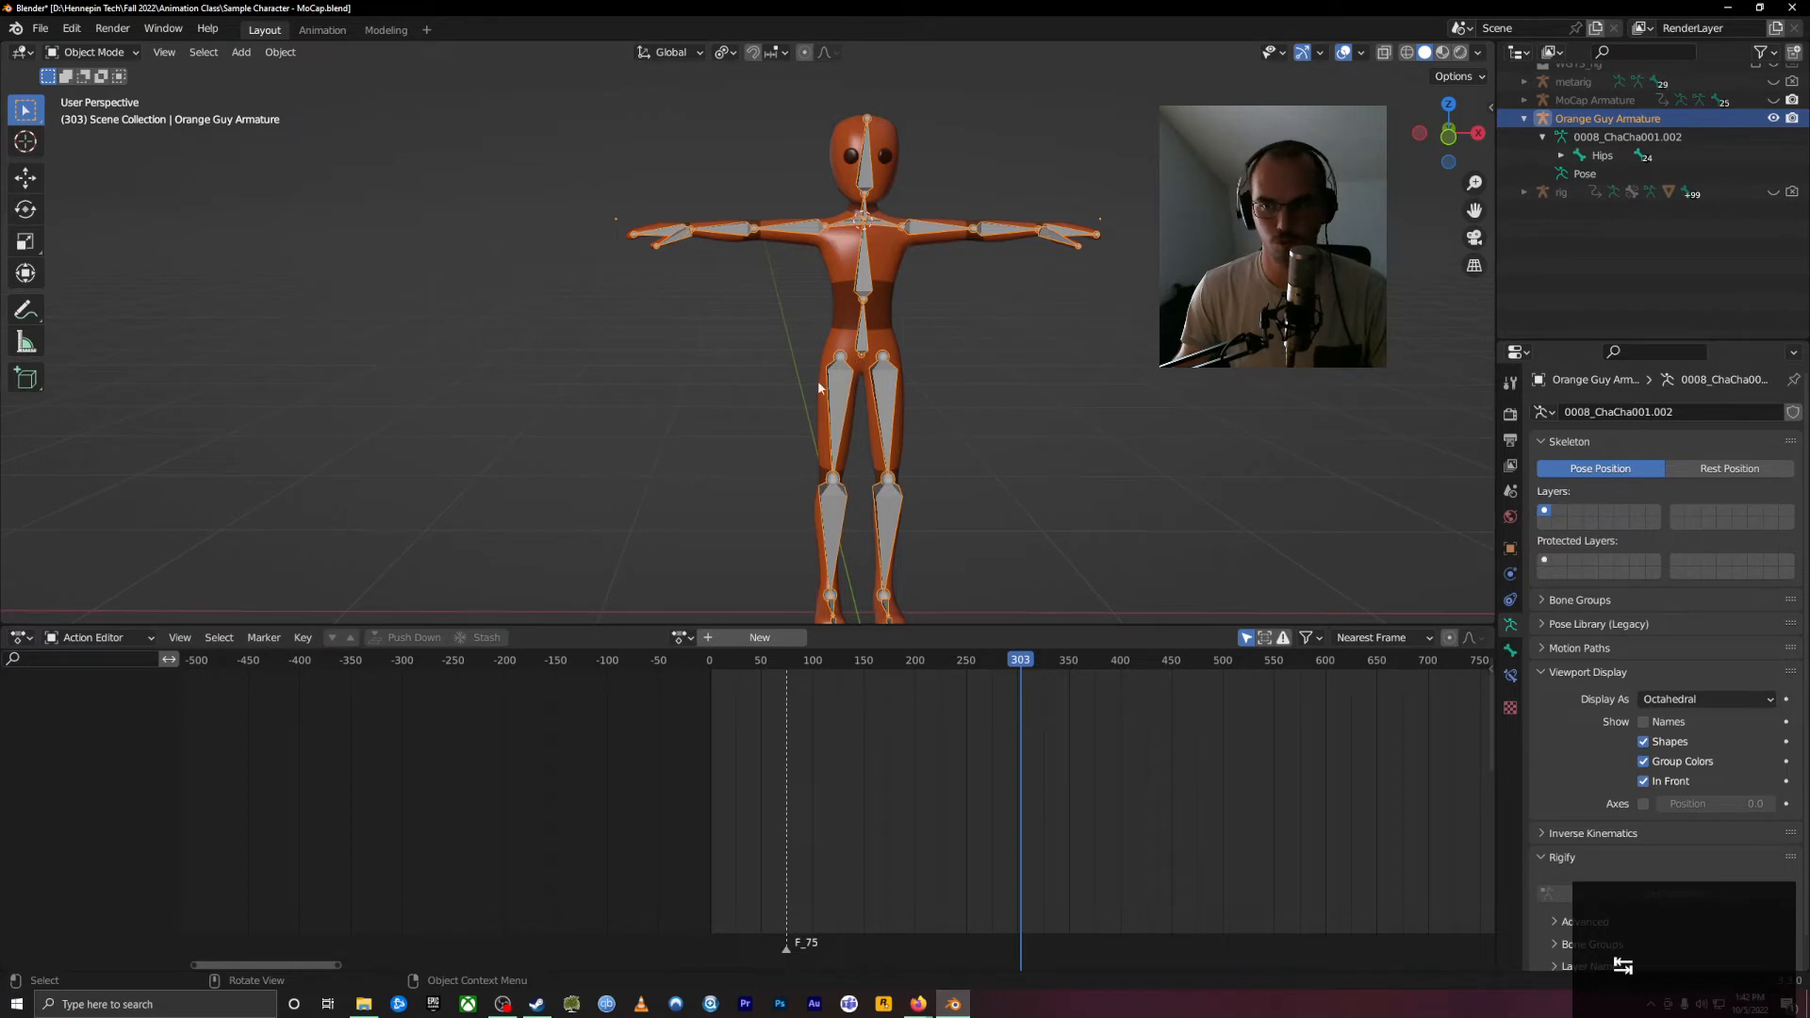
click(885, 276)
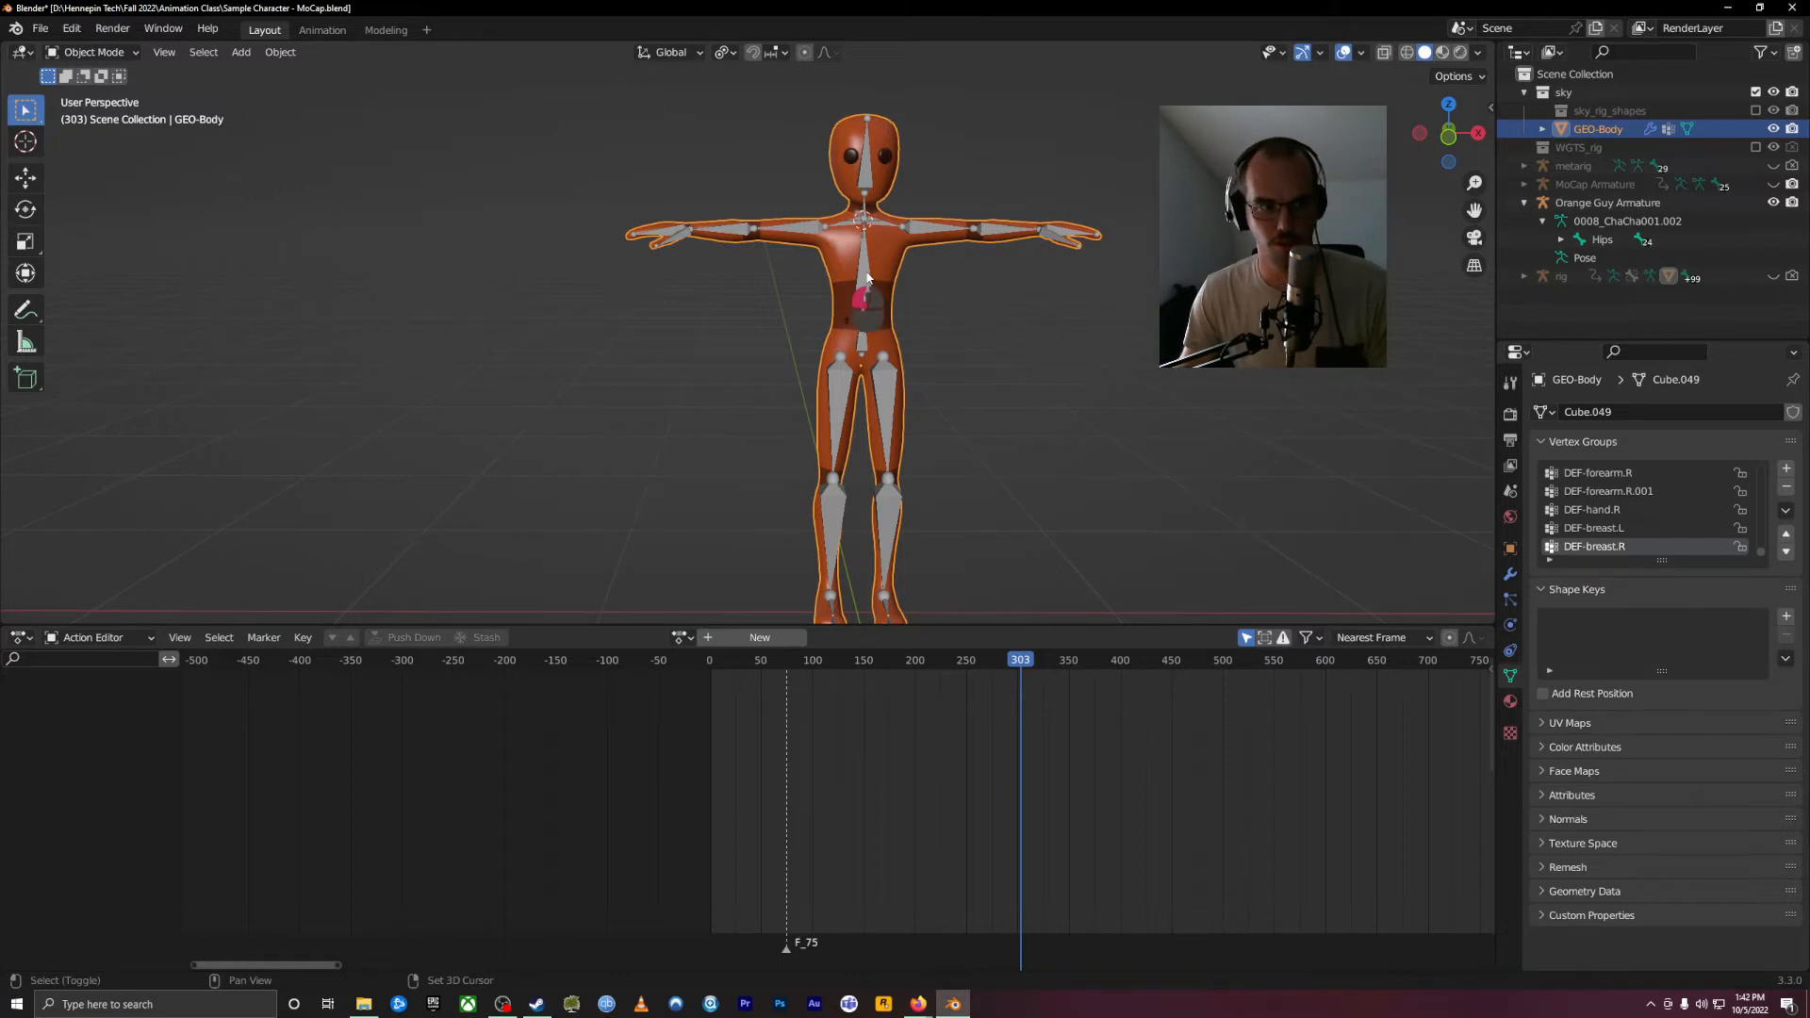
click(868, 276)
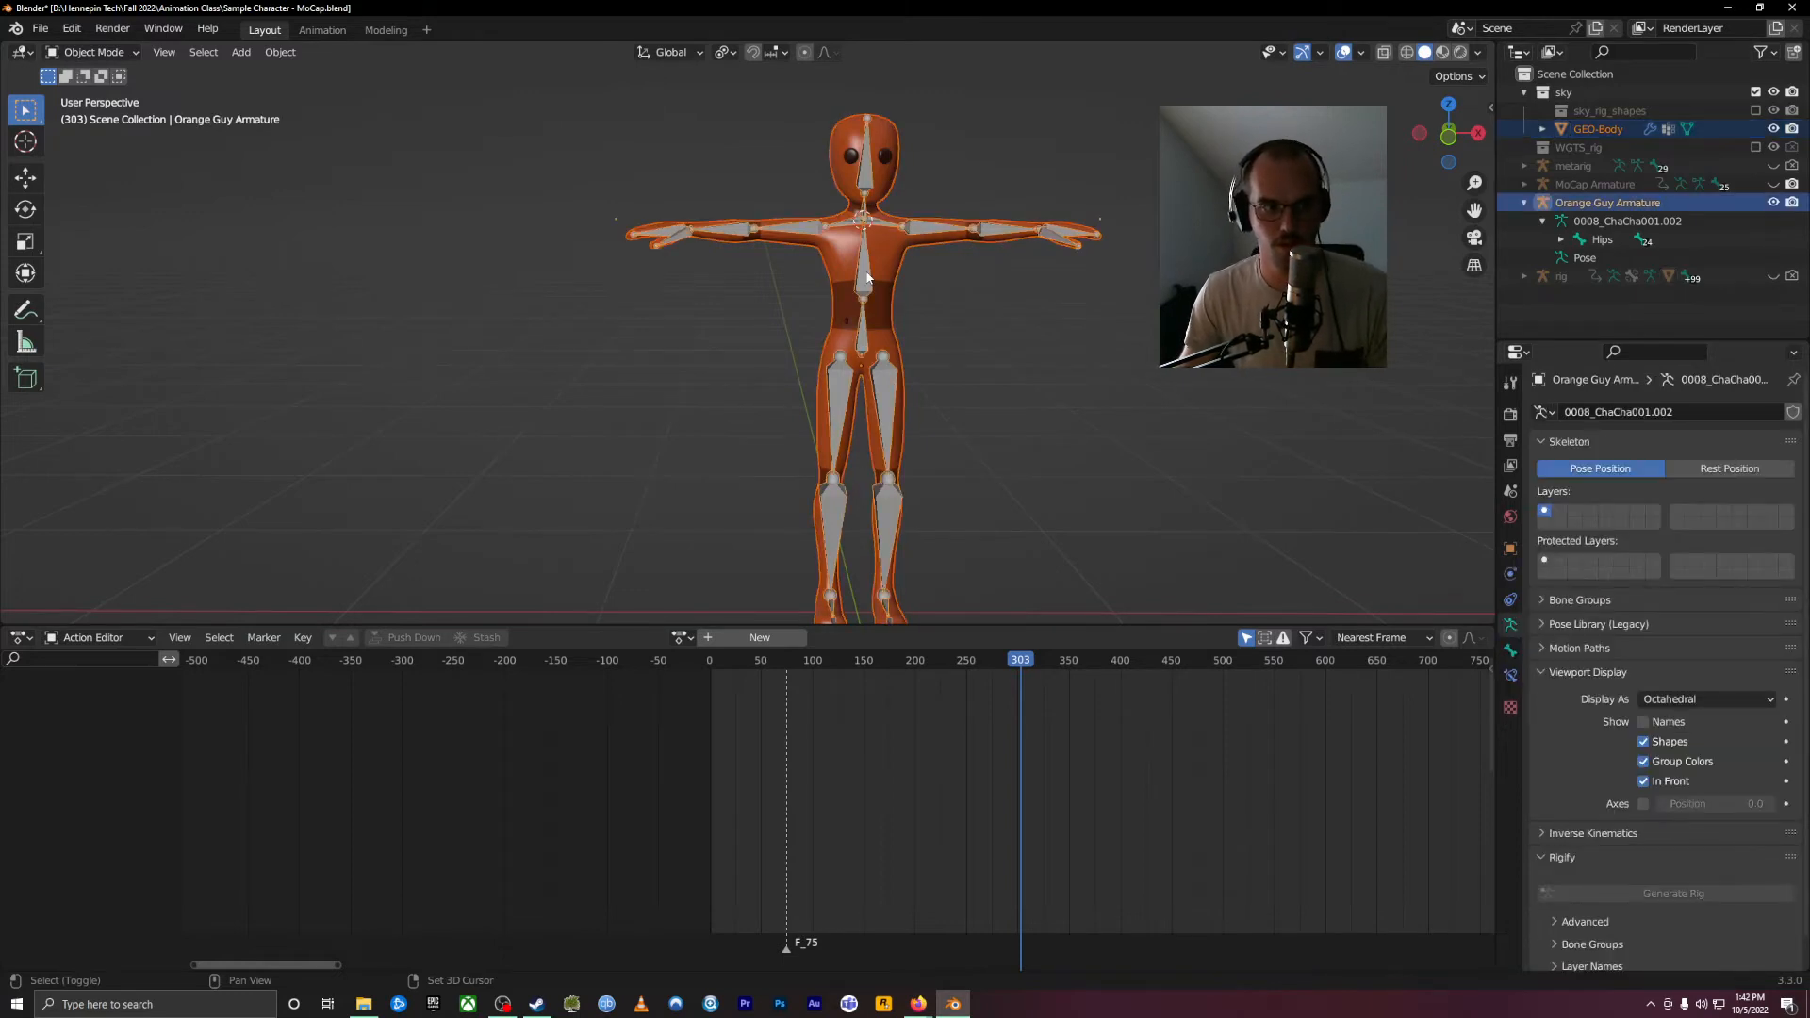
click(1523, 203)
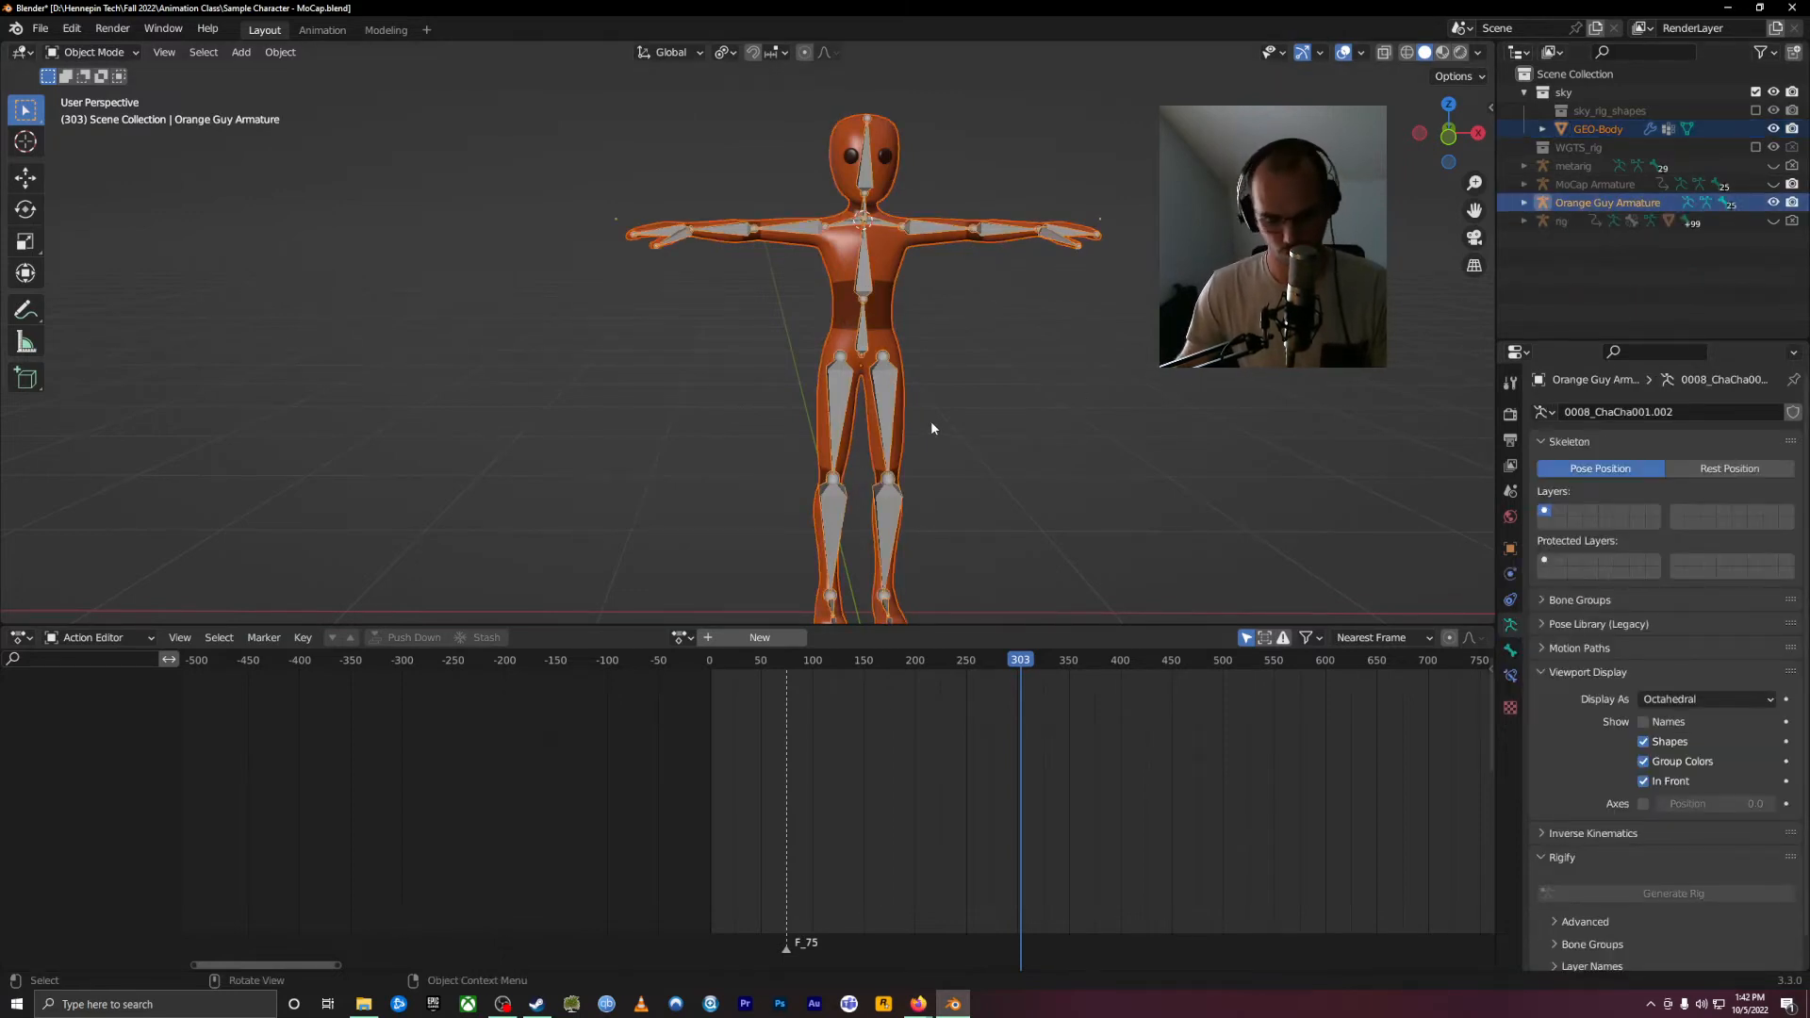
key(ctrl+p)
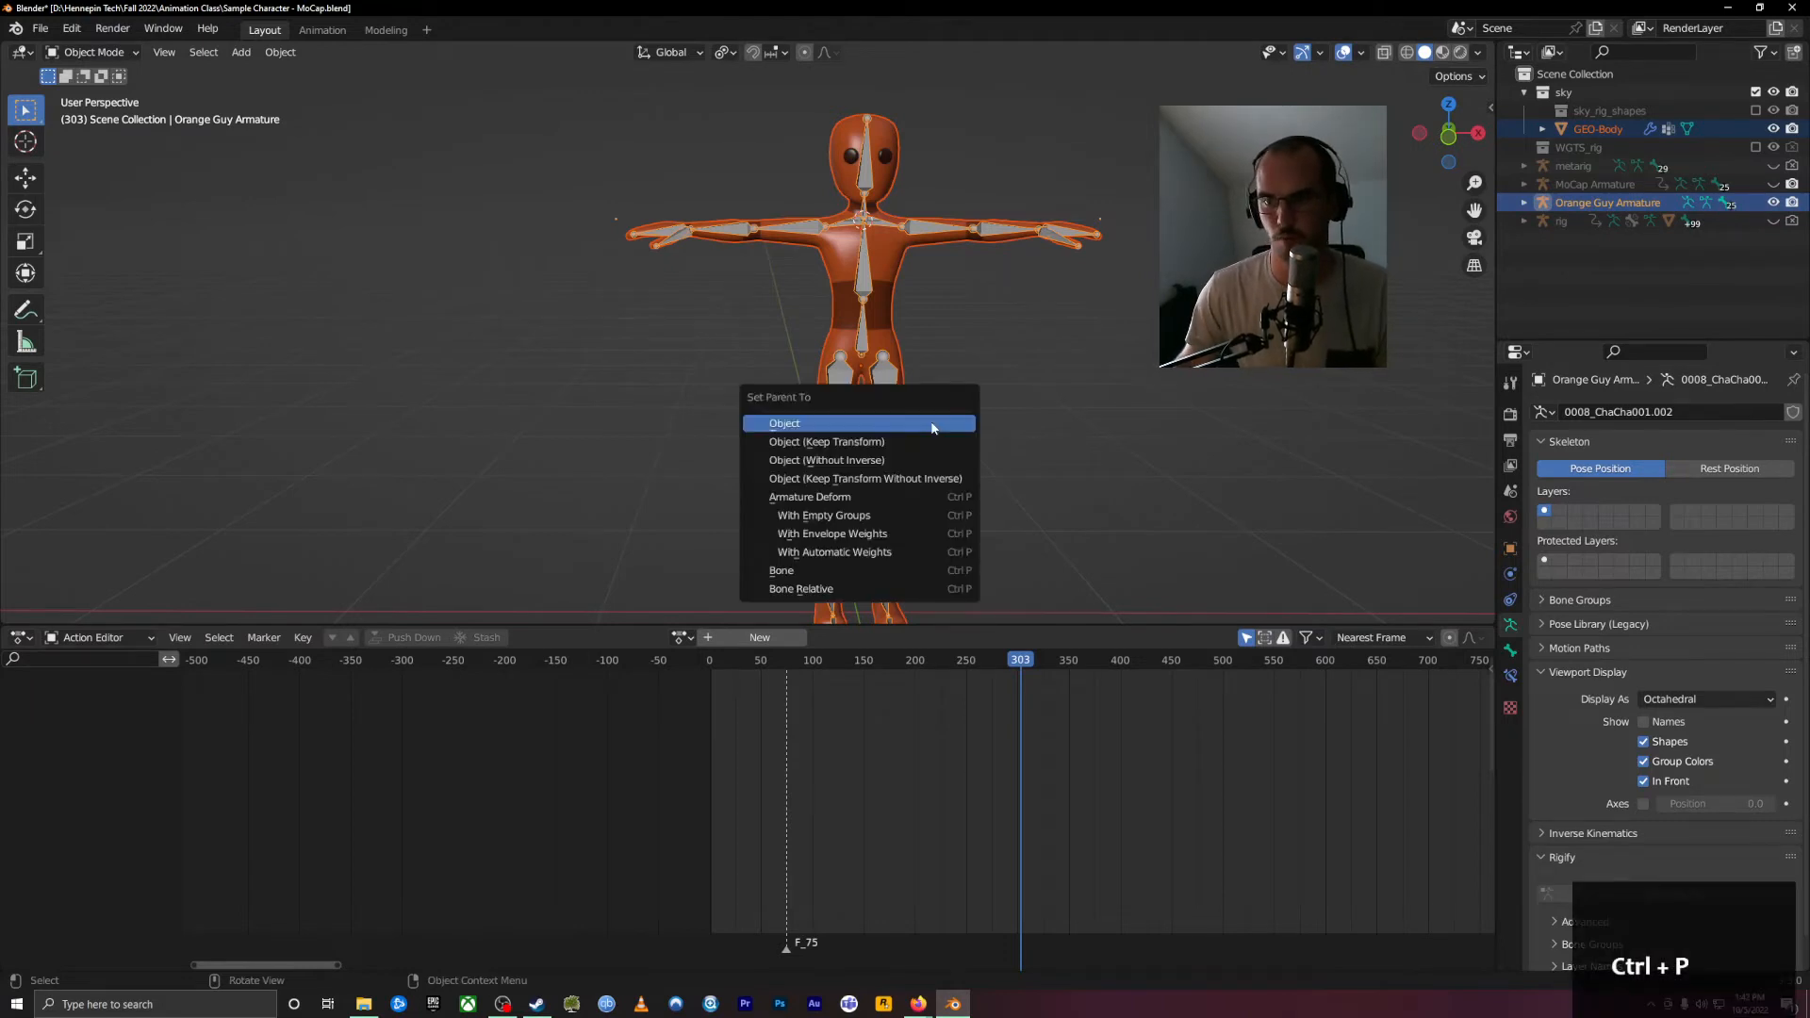
click(921, 551)
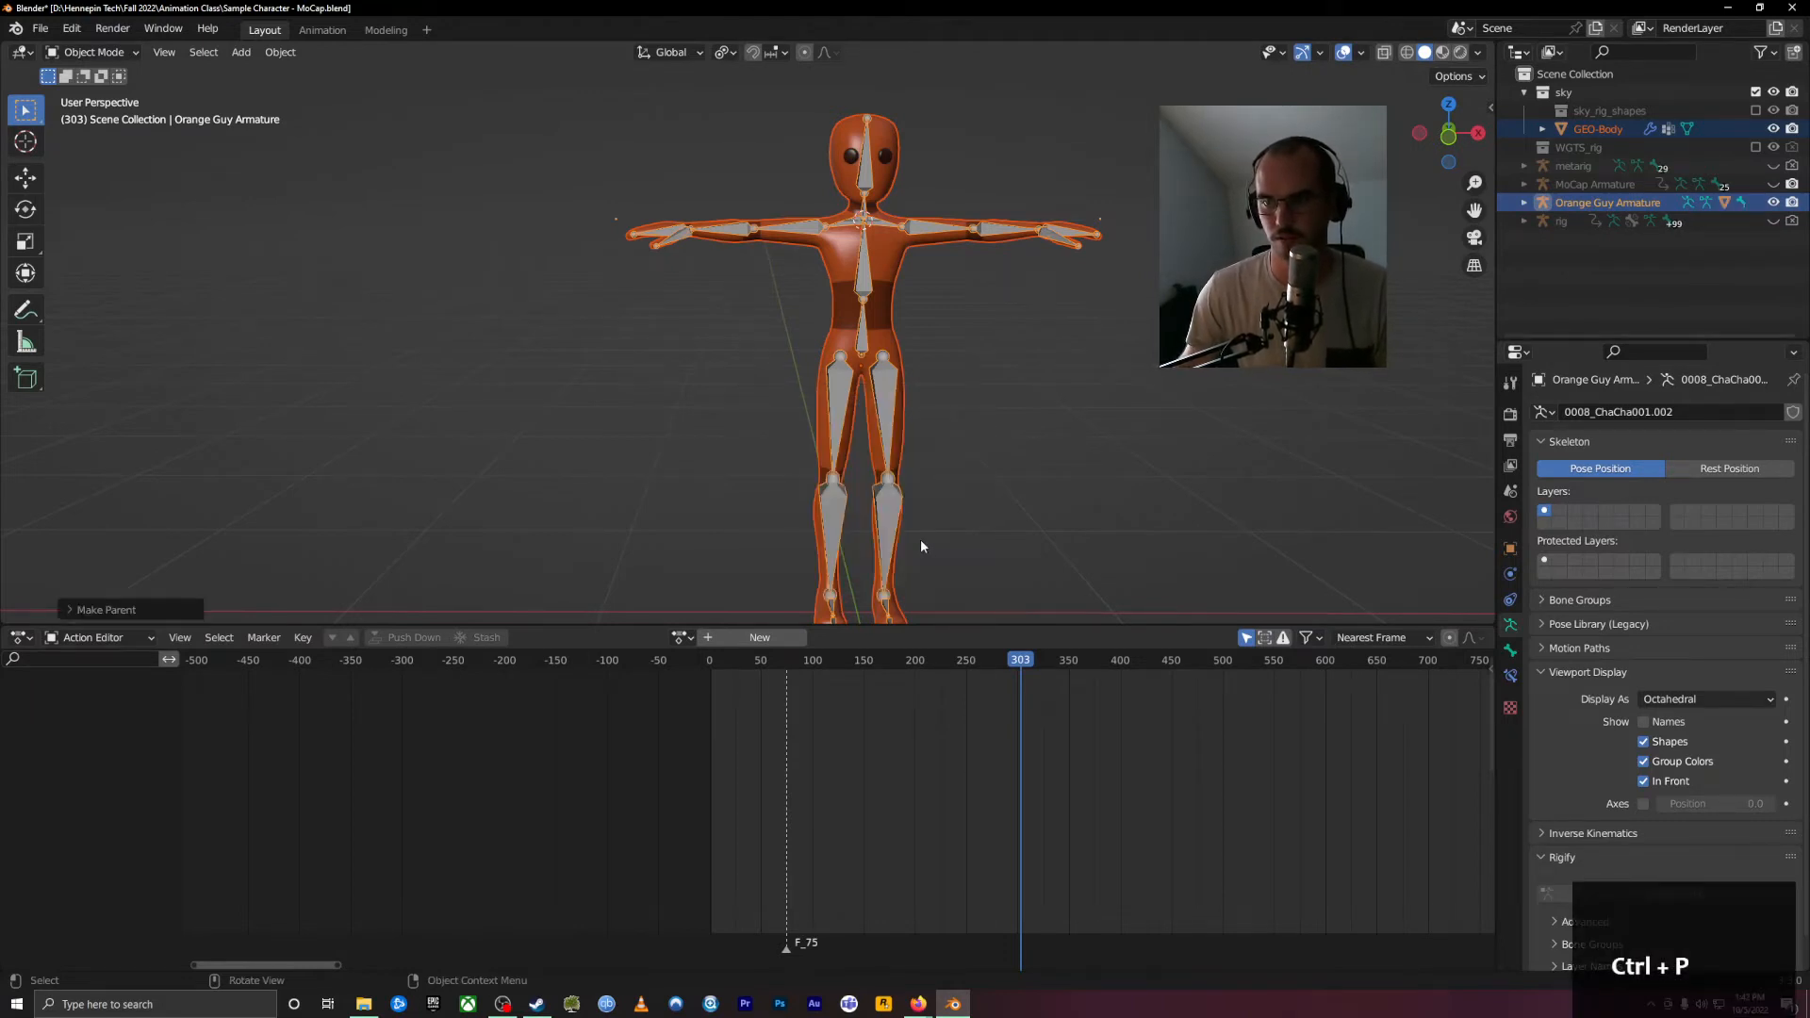
Step: Switch the armature to Pose Mode and test the deformation by rotating the left upper arm bone, undoing that rotation
click(94, 54)
click(111, 120)
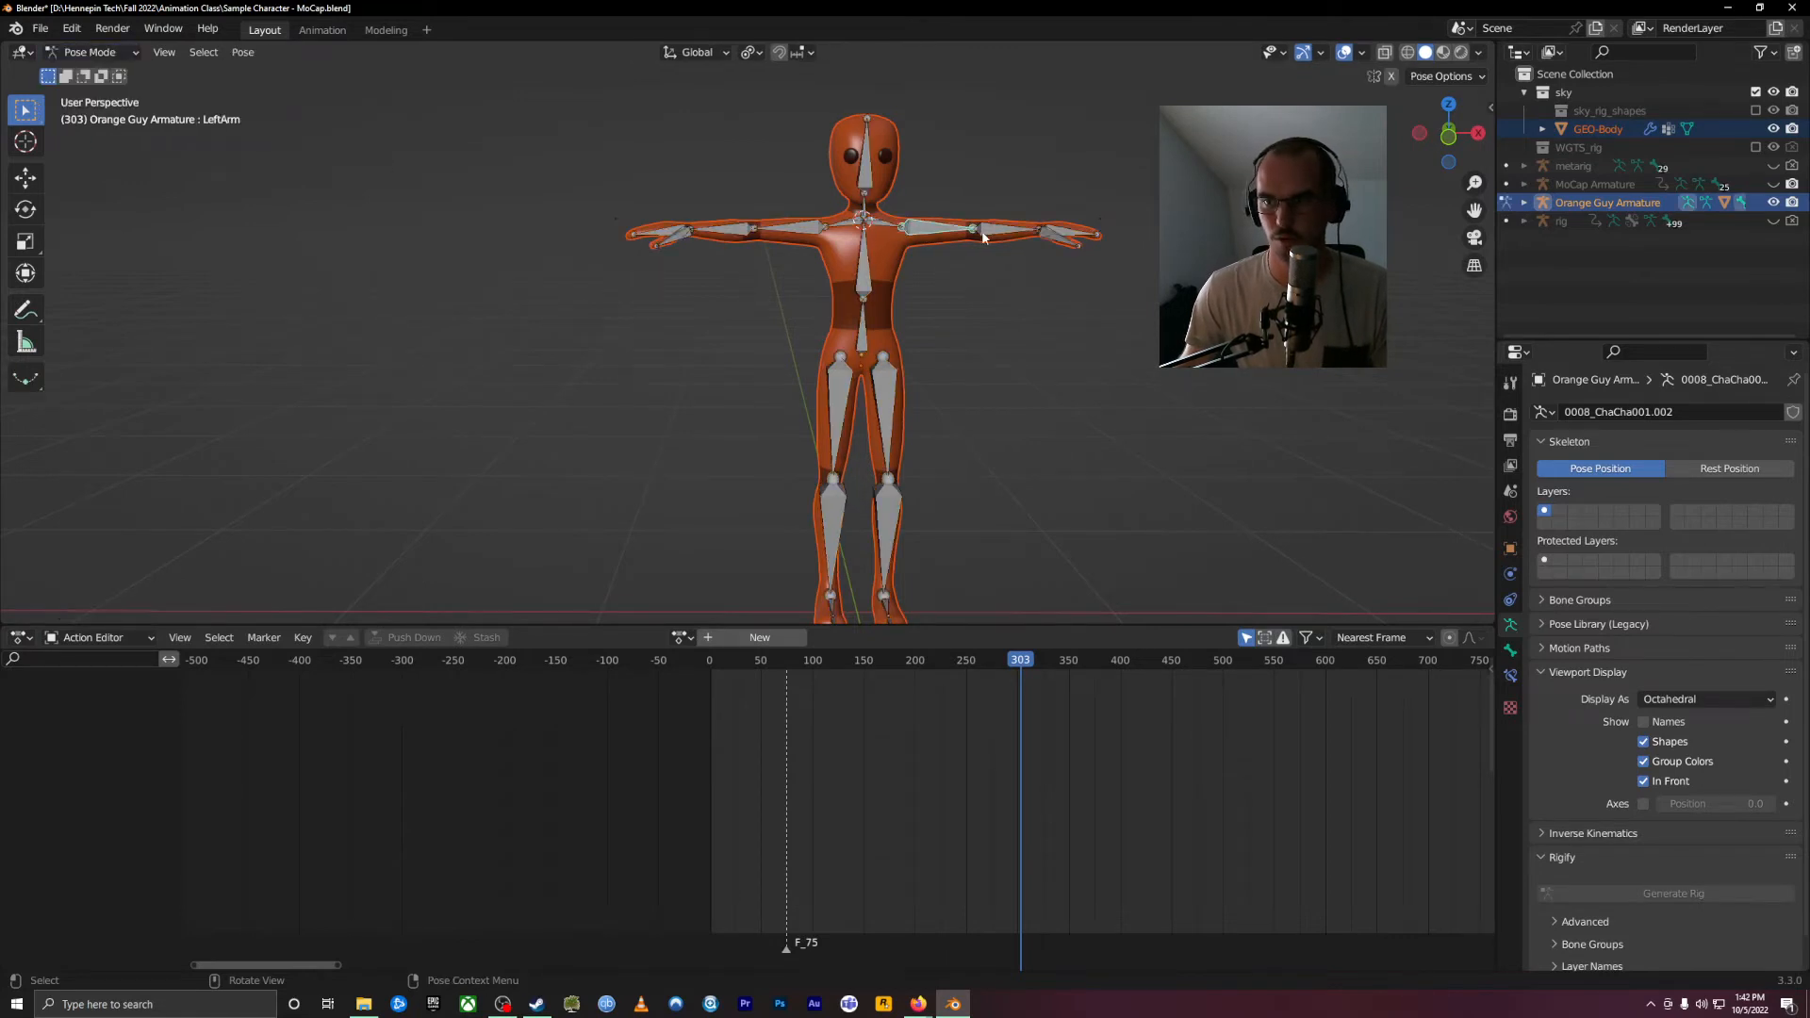
key(r)
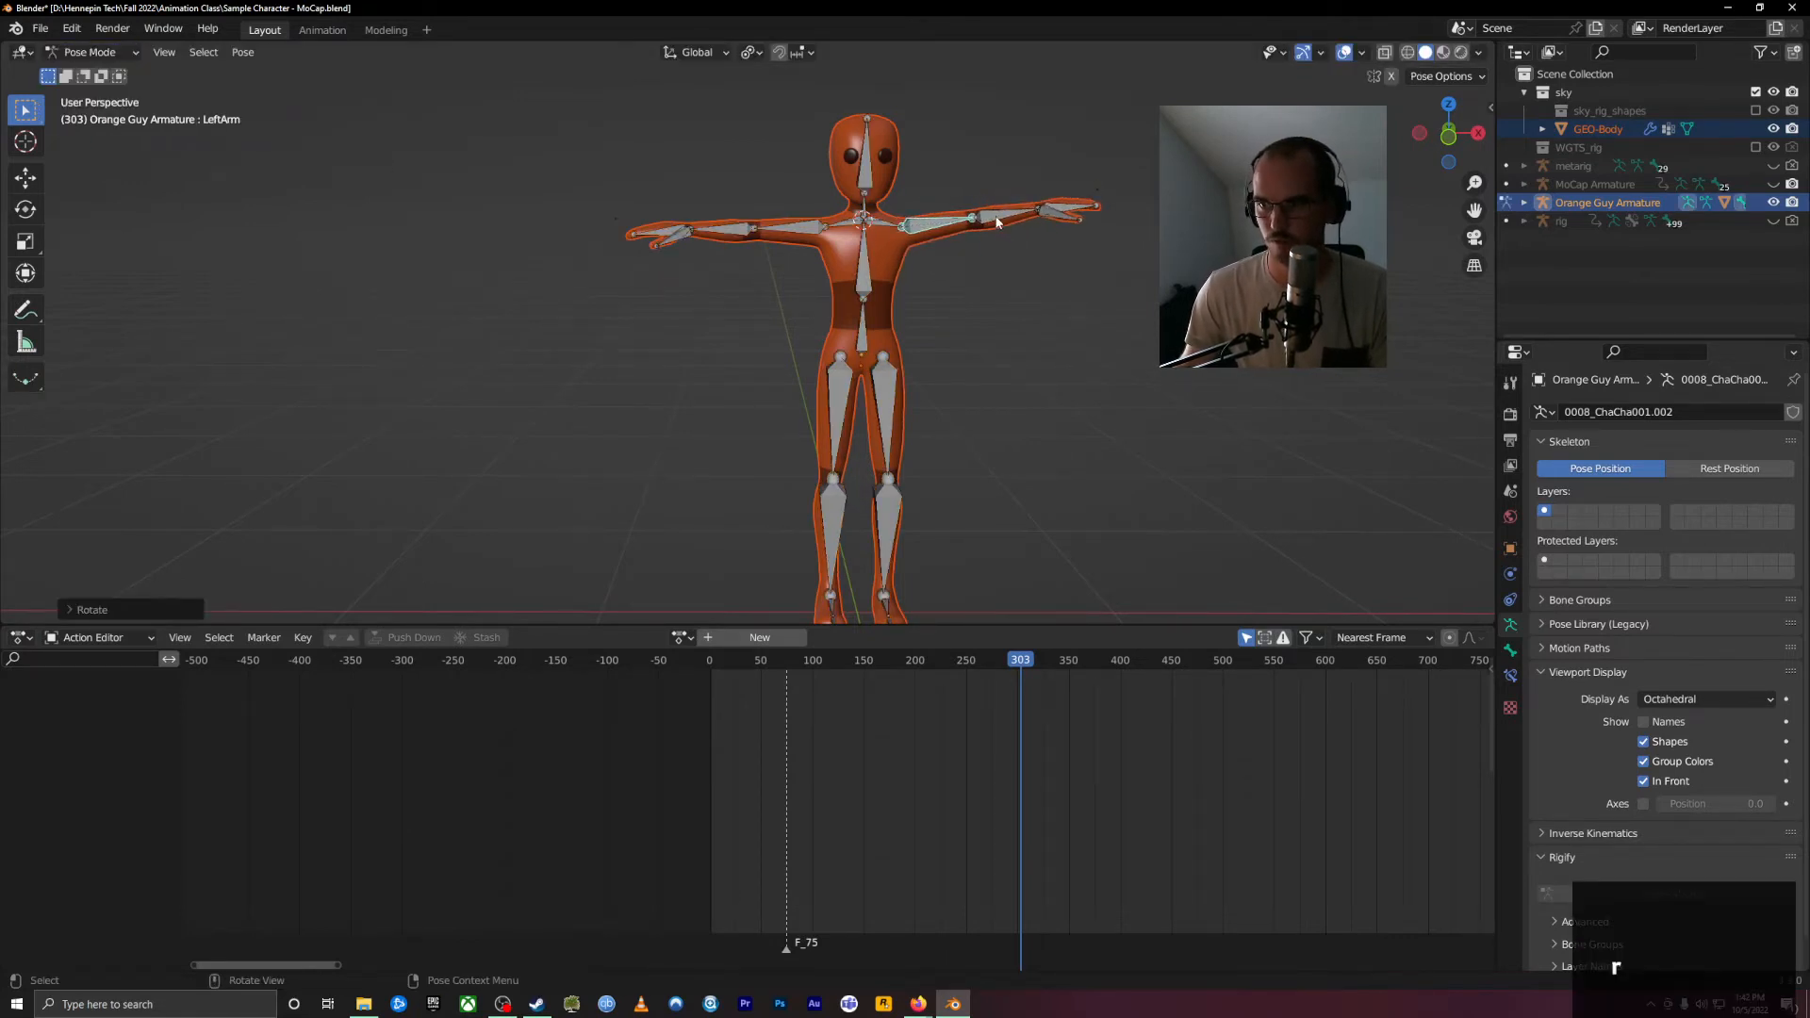
key(ctrl+z)
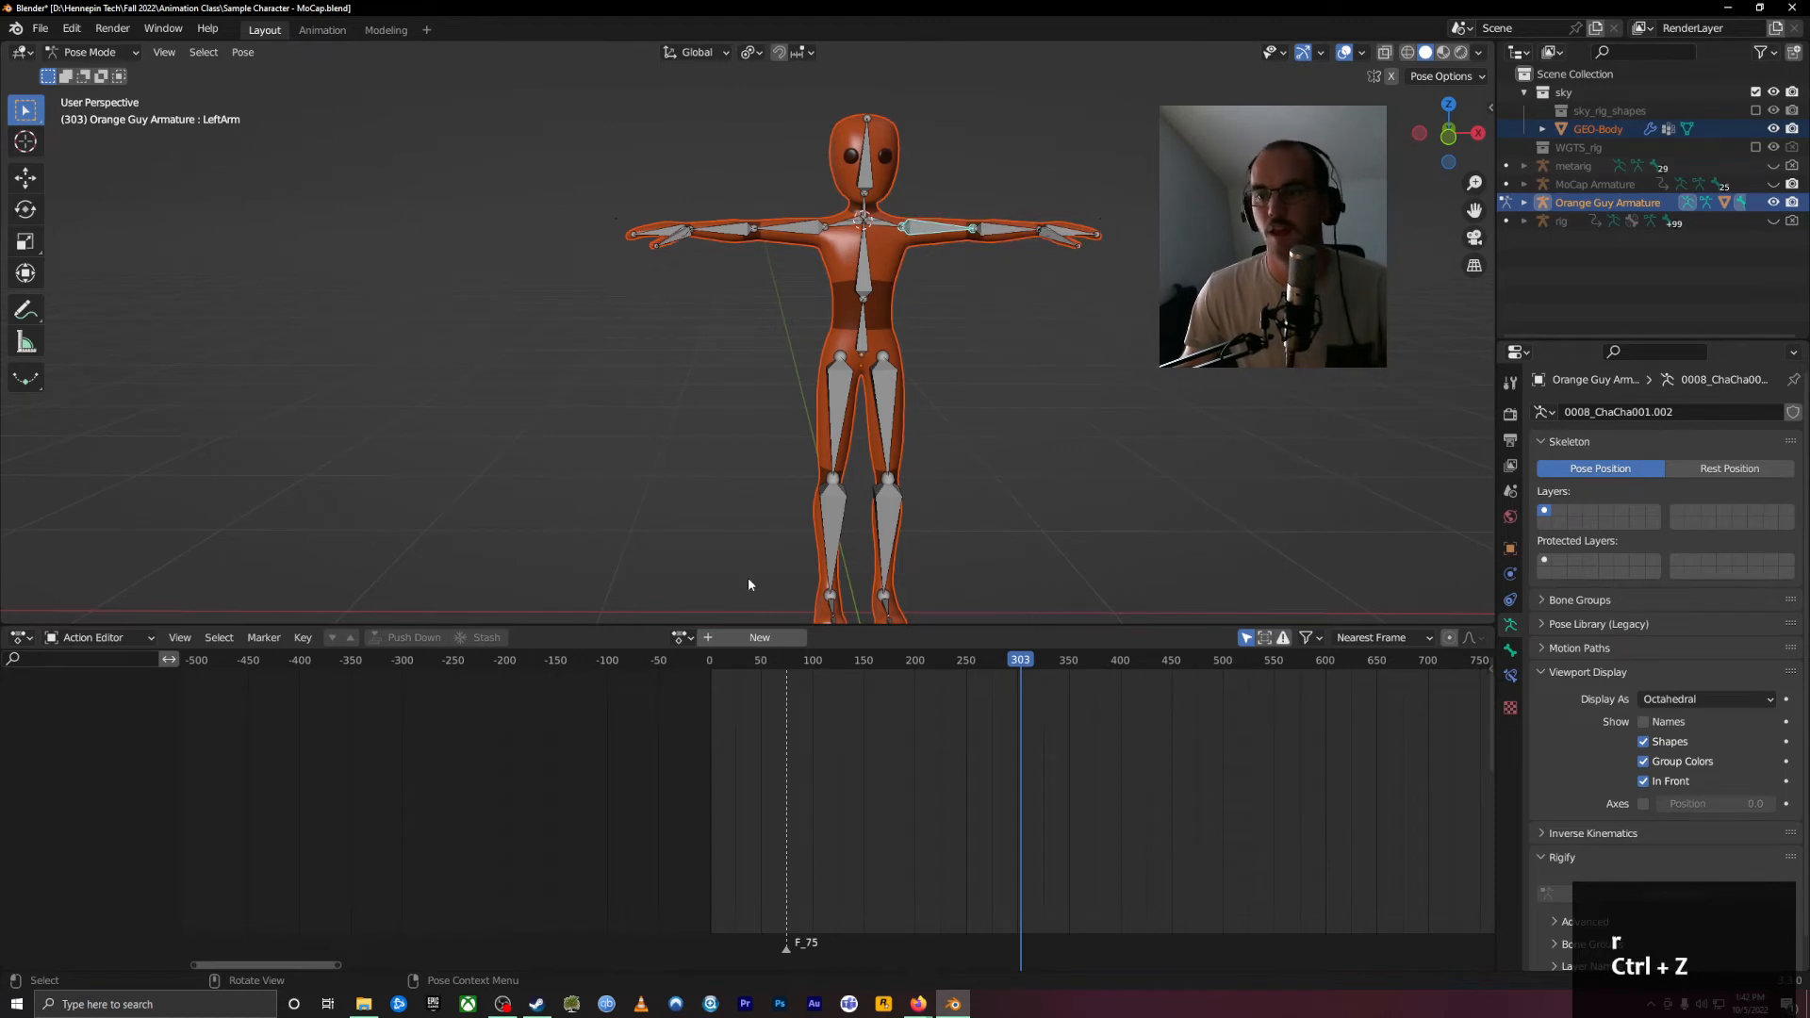
Step: Assign the existing Dance Animation action to Orange Guy Armature
click(681, 638)
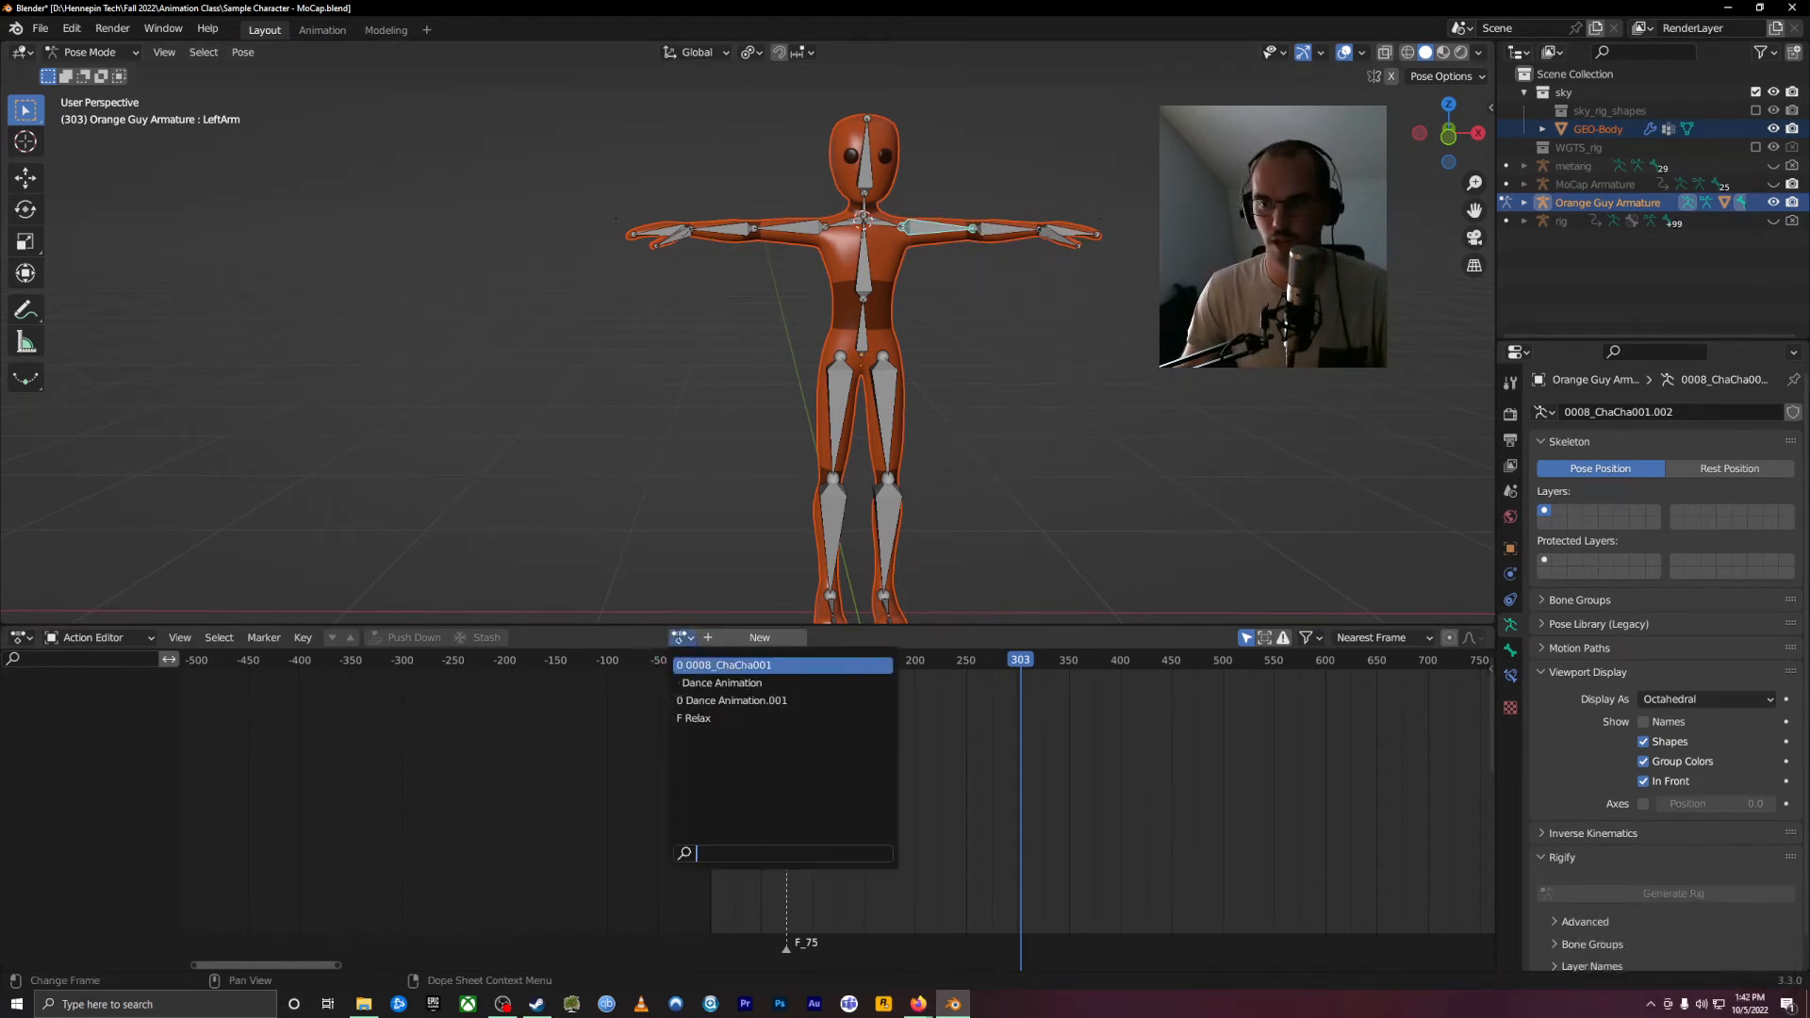
click(730, 682)
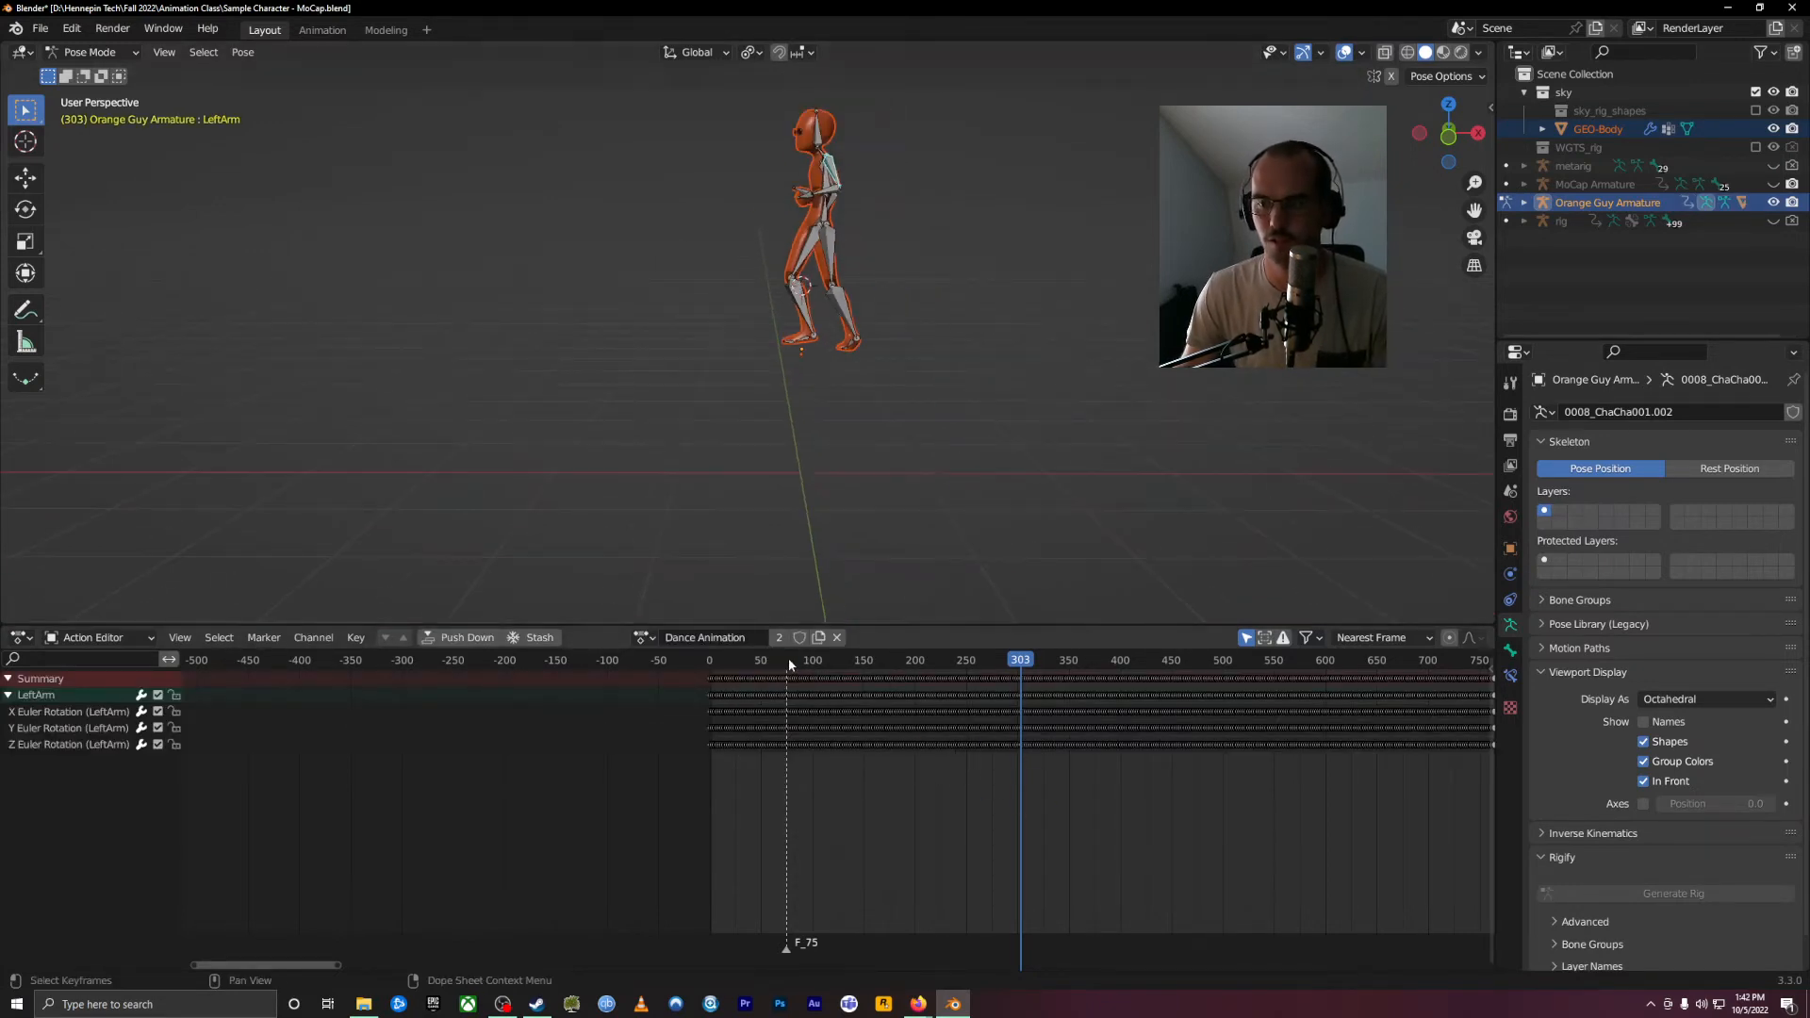
Step: Play the dance animation and hide Orange Guy Armature so only the body mesh shows
key(space)
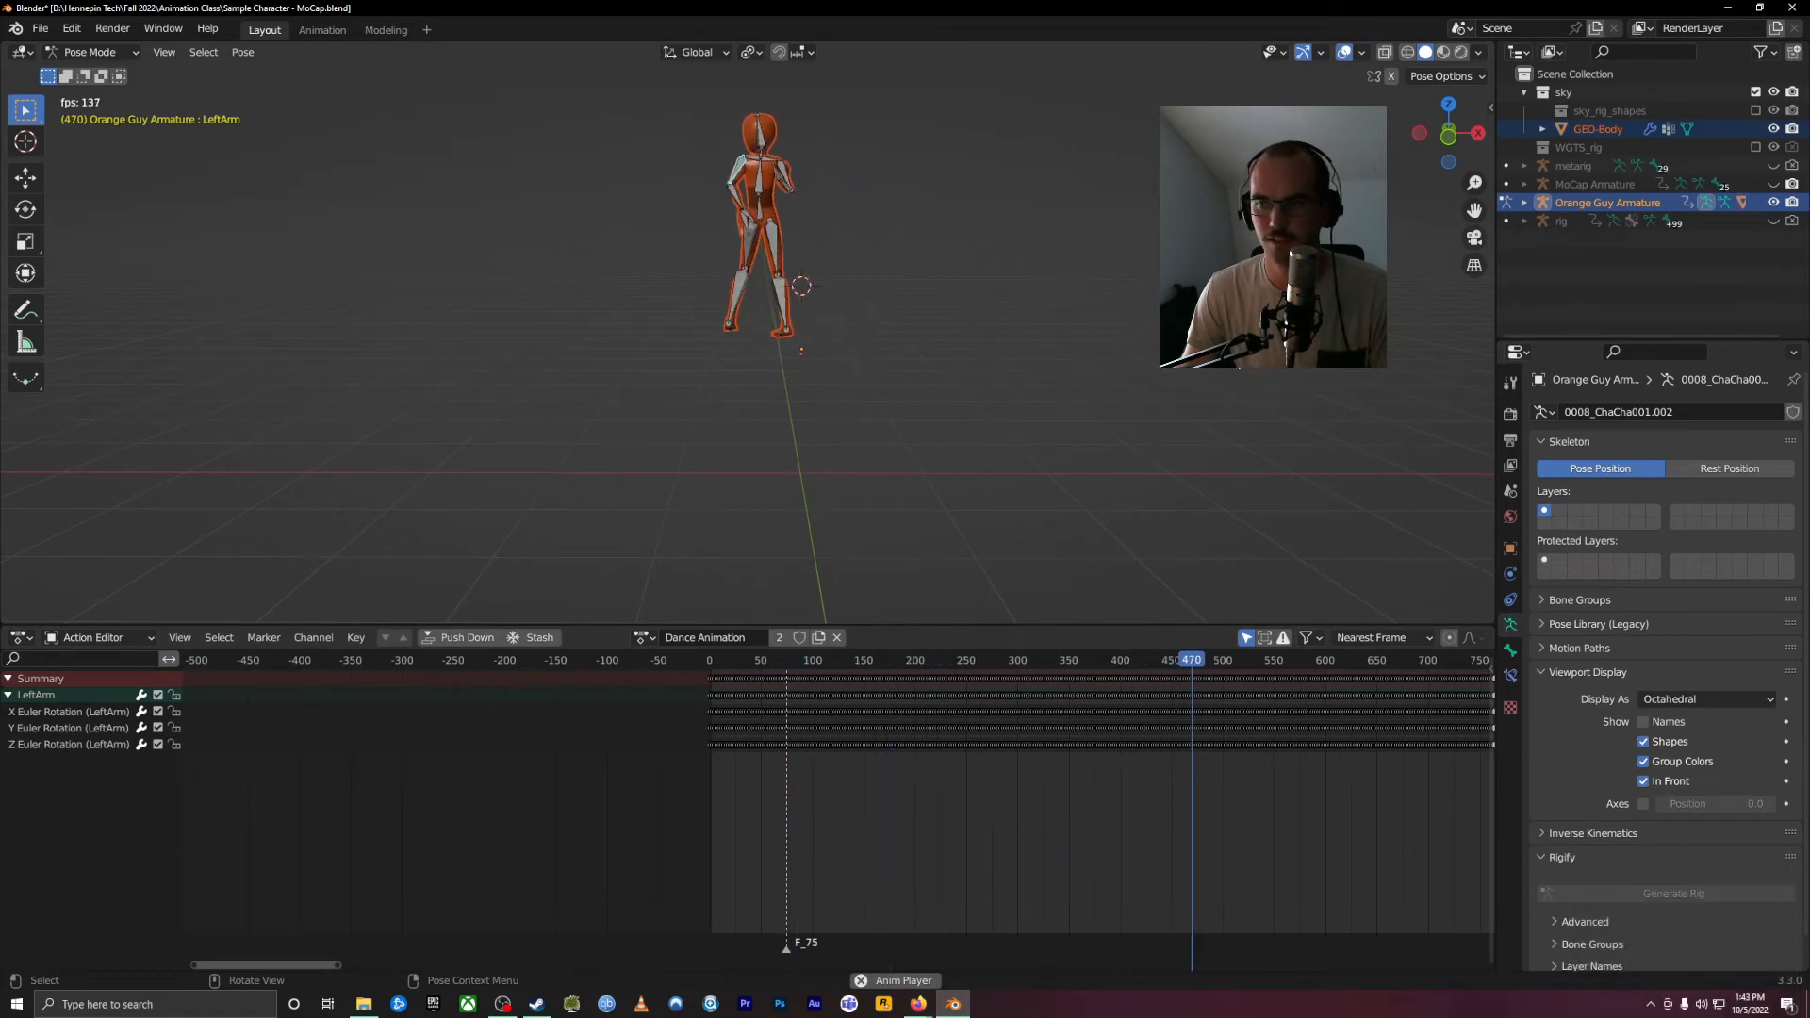
click(1543, 272)
click(1772, 205)
scroll(953, 269, up, 2)
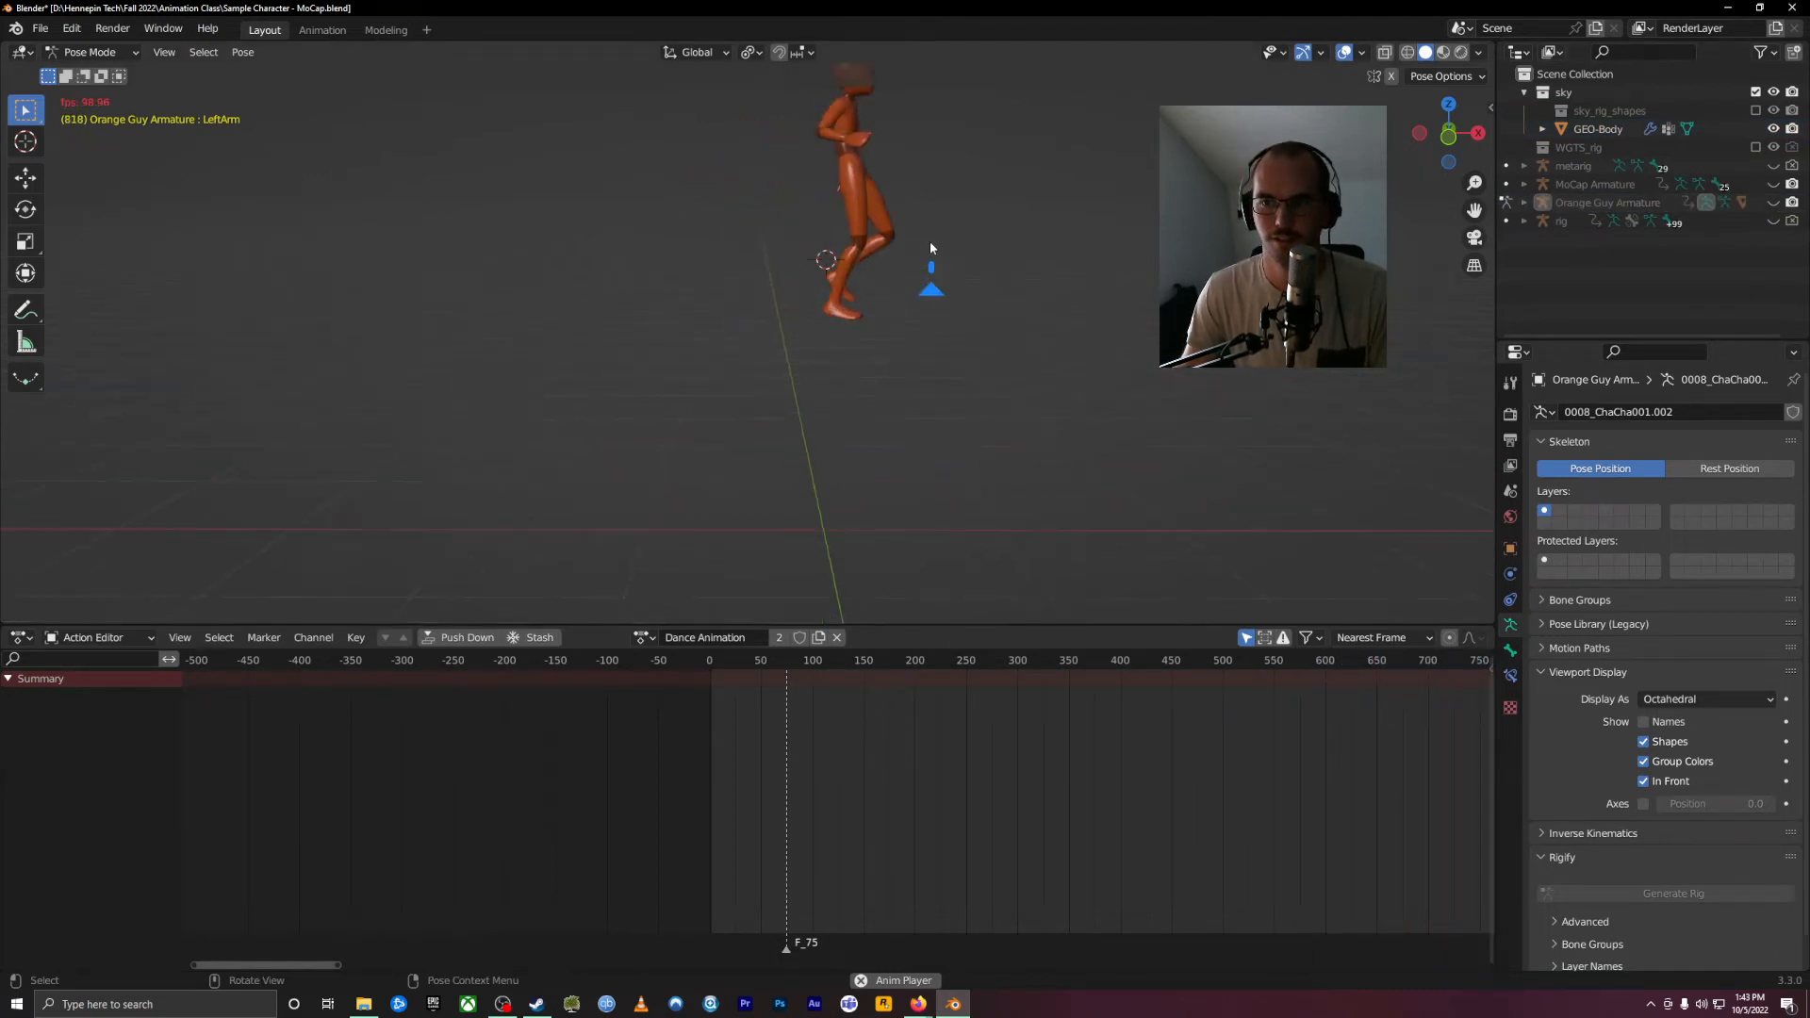
middle_drag(976, 269, 709, 446)
scroll(659, 444, up, 2)
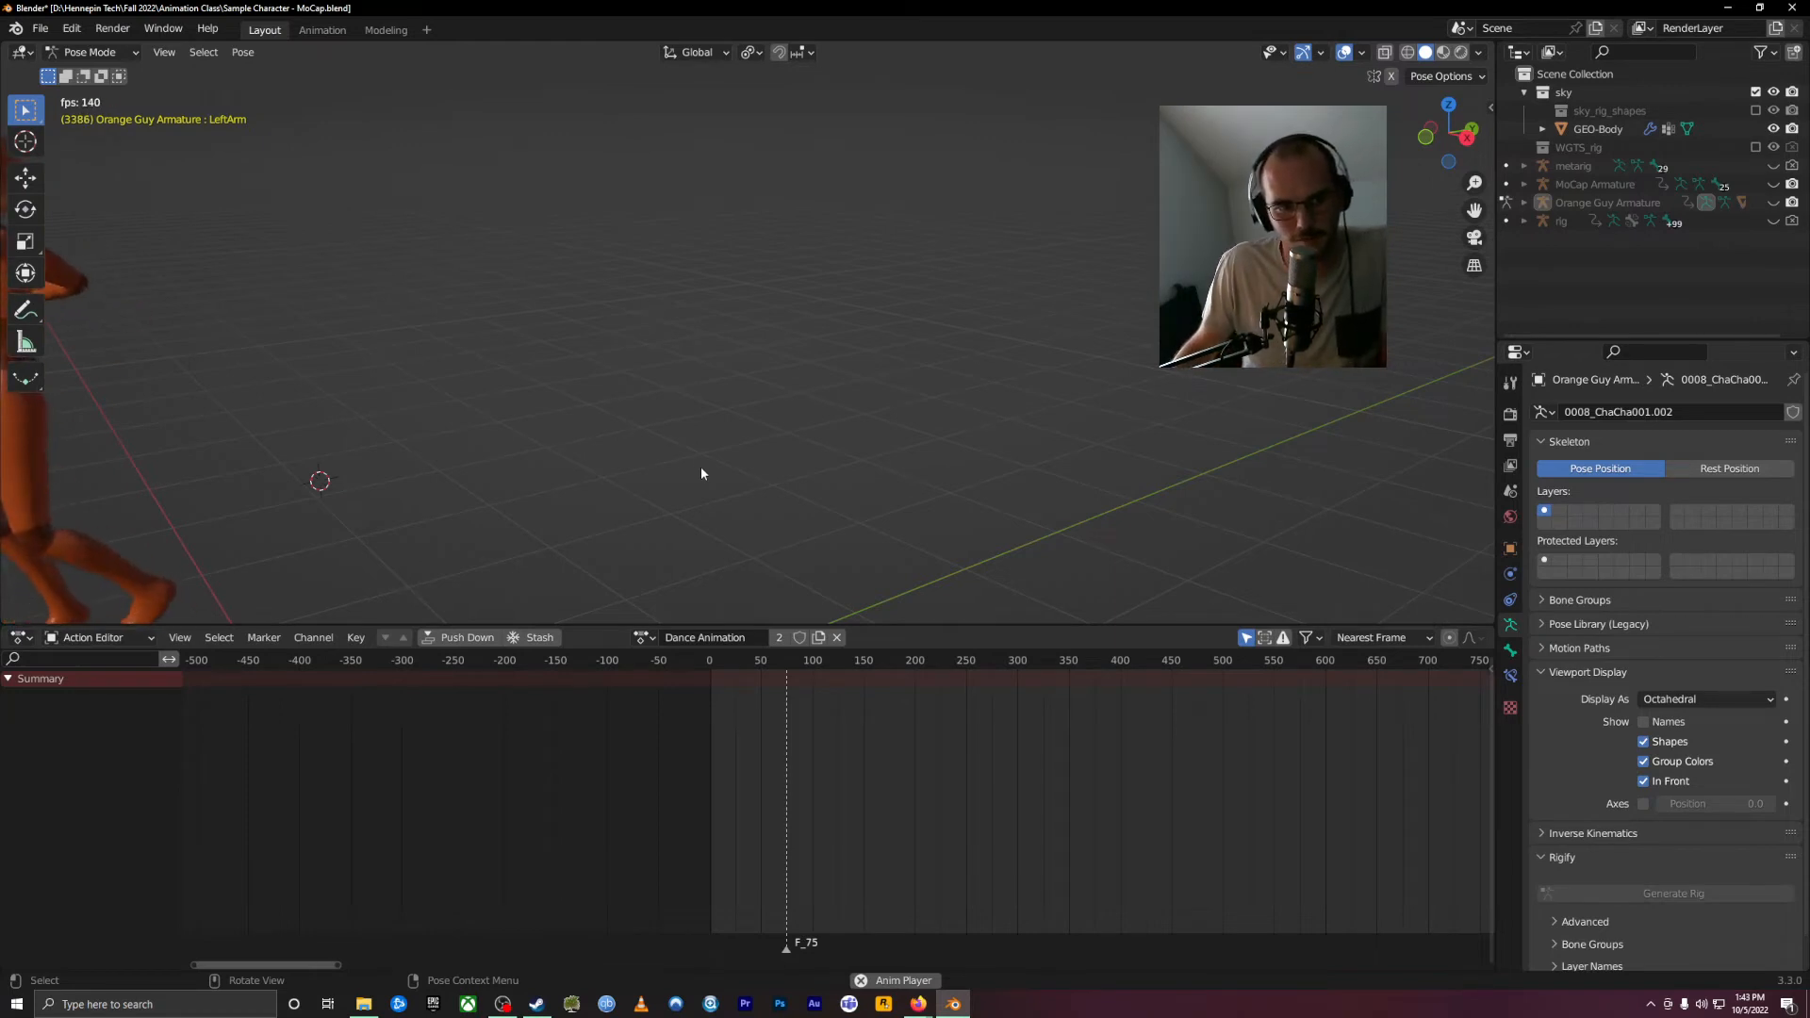
middle_drag(547, 412, 1022, 447)
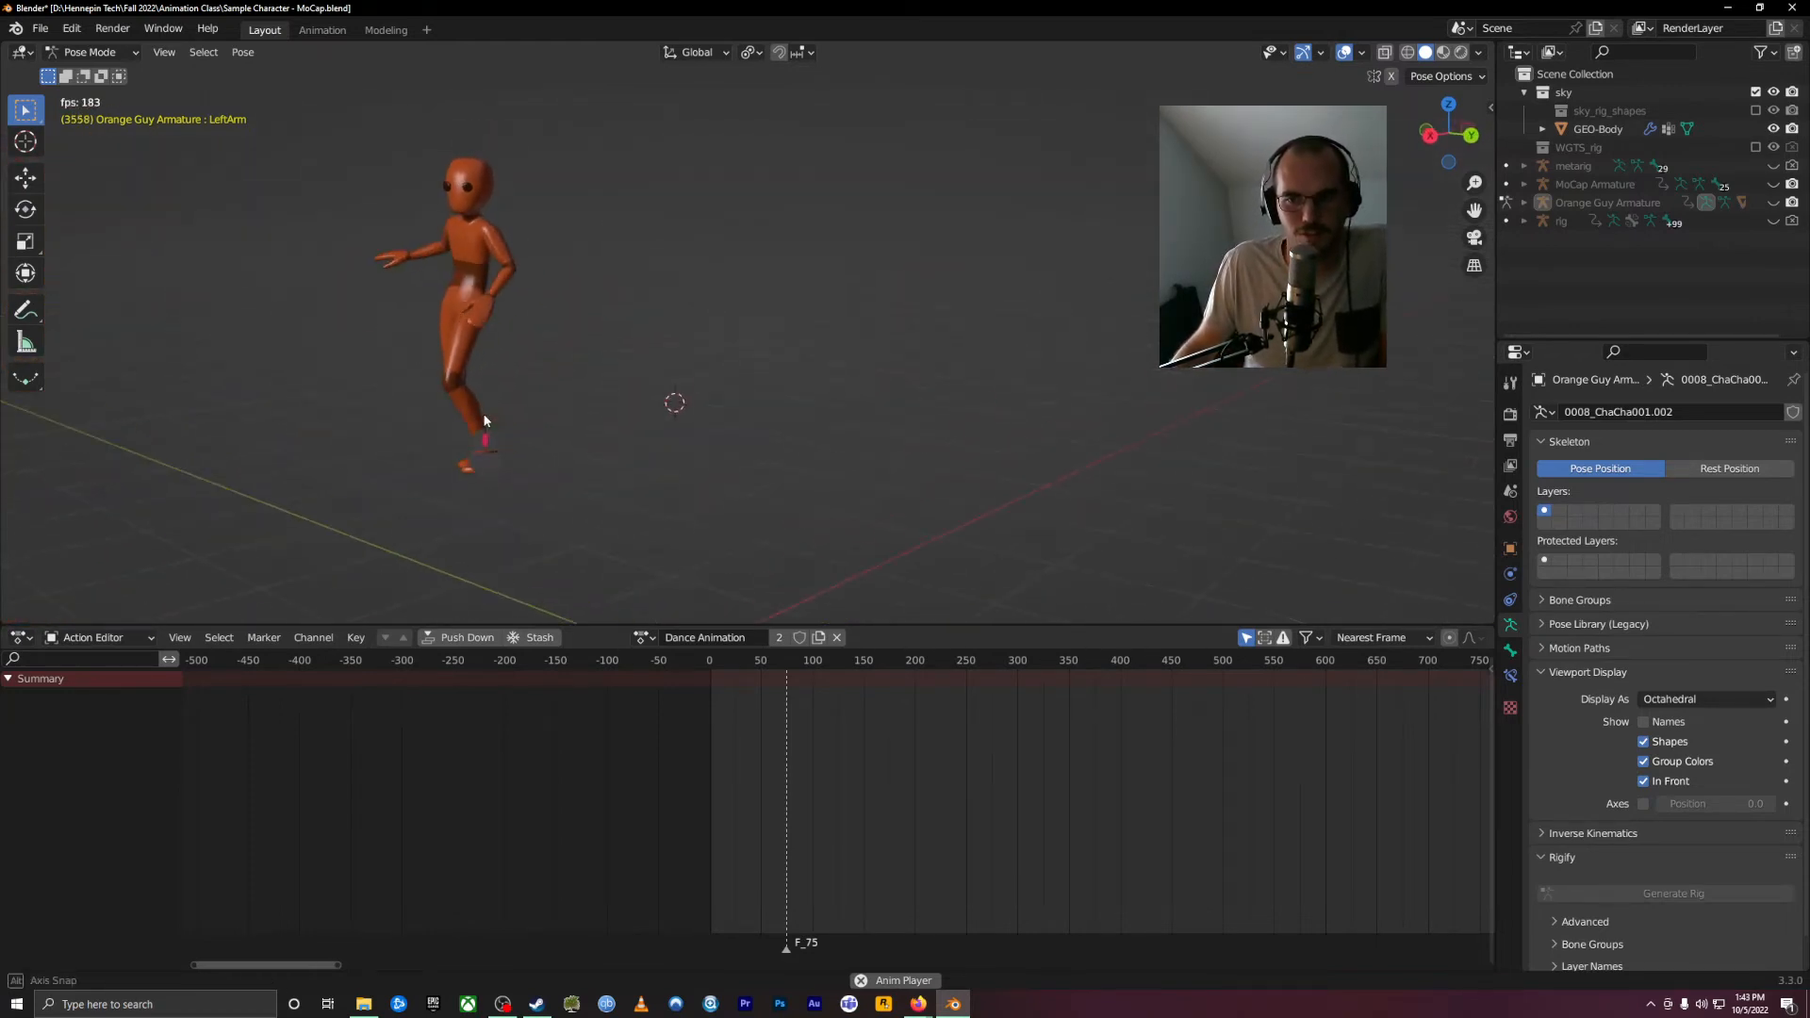
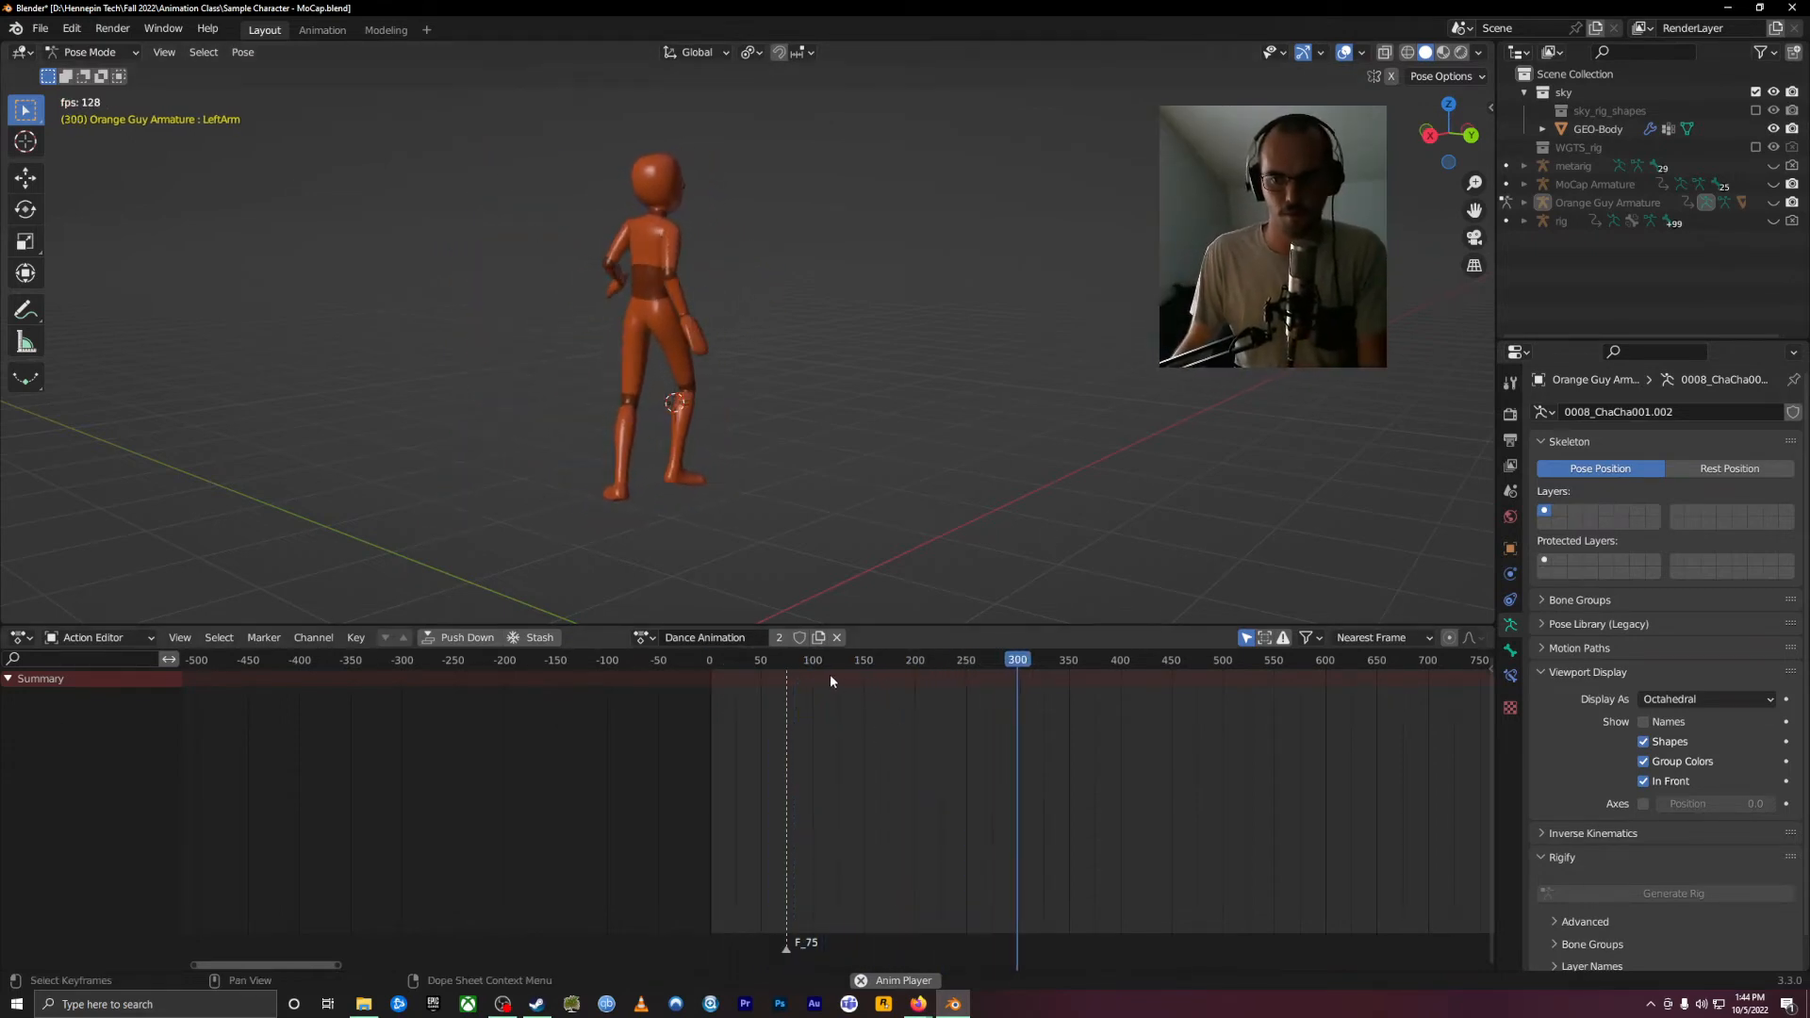
Step: Replay the dance from frame 90 for a closer look at the mesh deformation, stopping playback at the end
key(space)
click(803, 659)
middle_drag(726, 451, 897, 436)
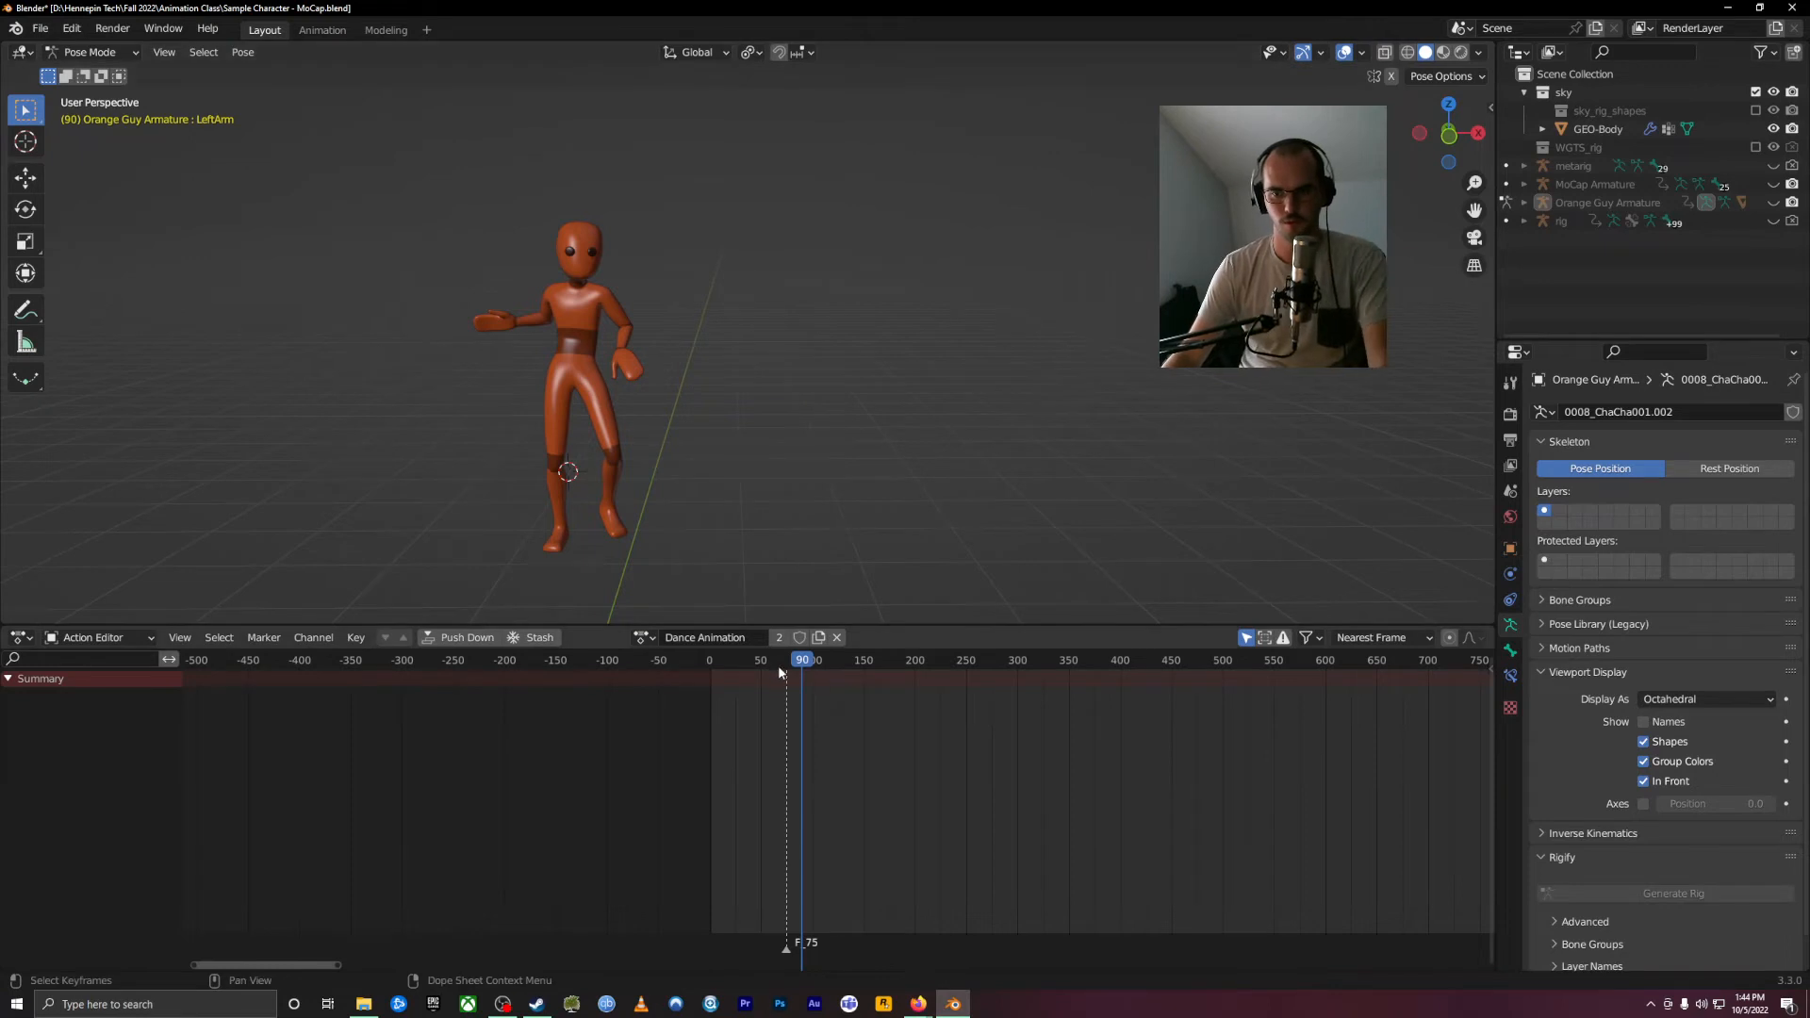
key(space)
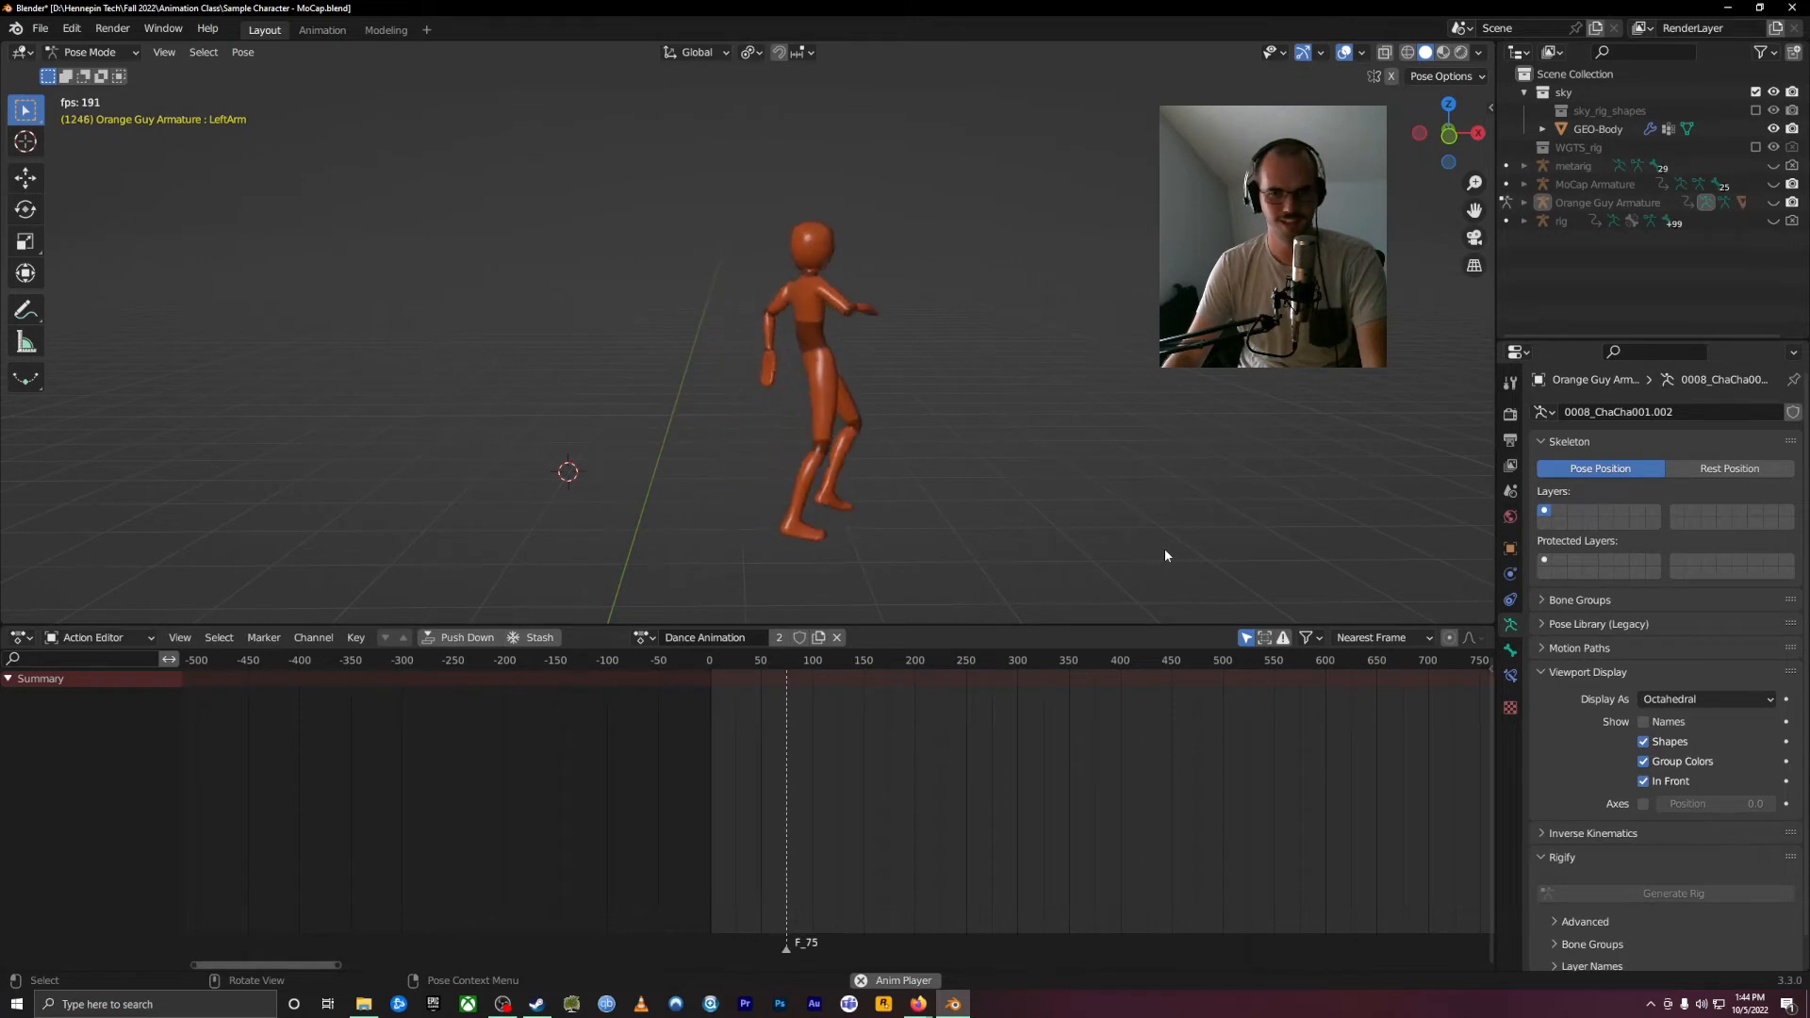
scroll(861, 321, up, 1)
scroll(863, 321, up, 3)
middle_drag(996, 337, 882, 313)
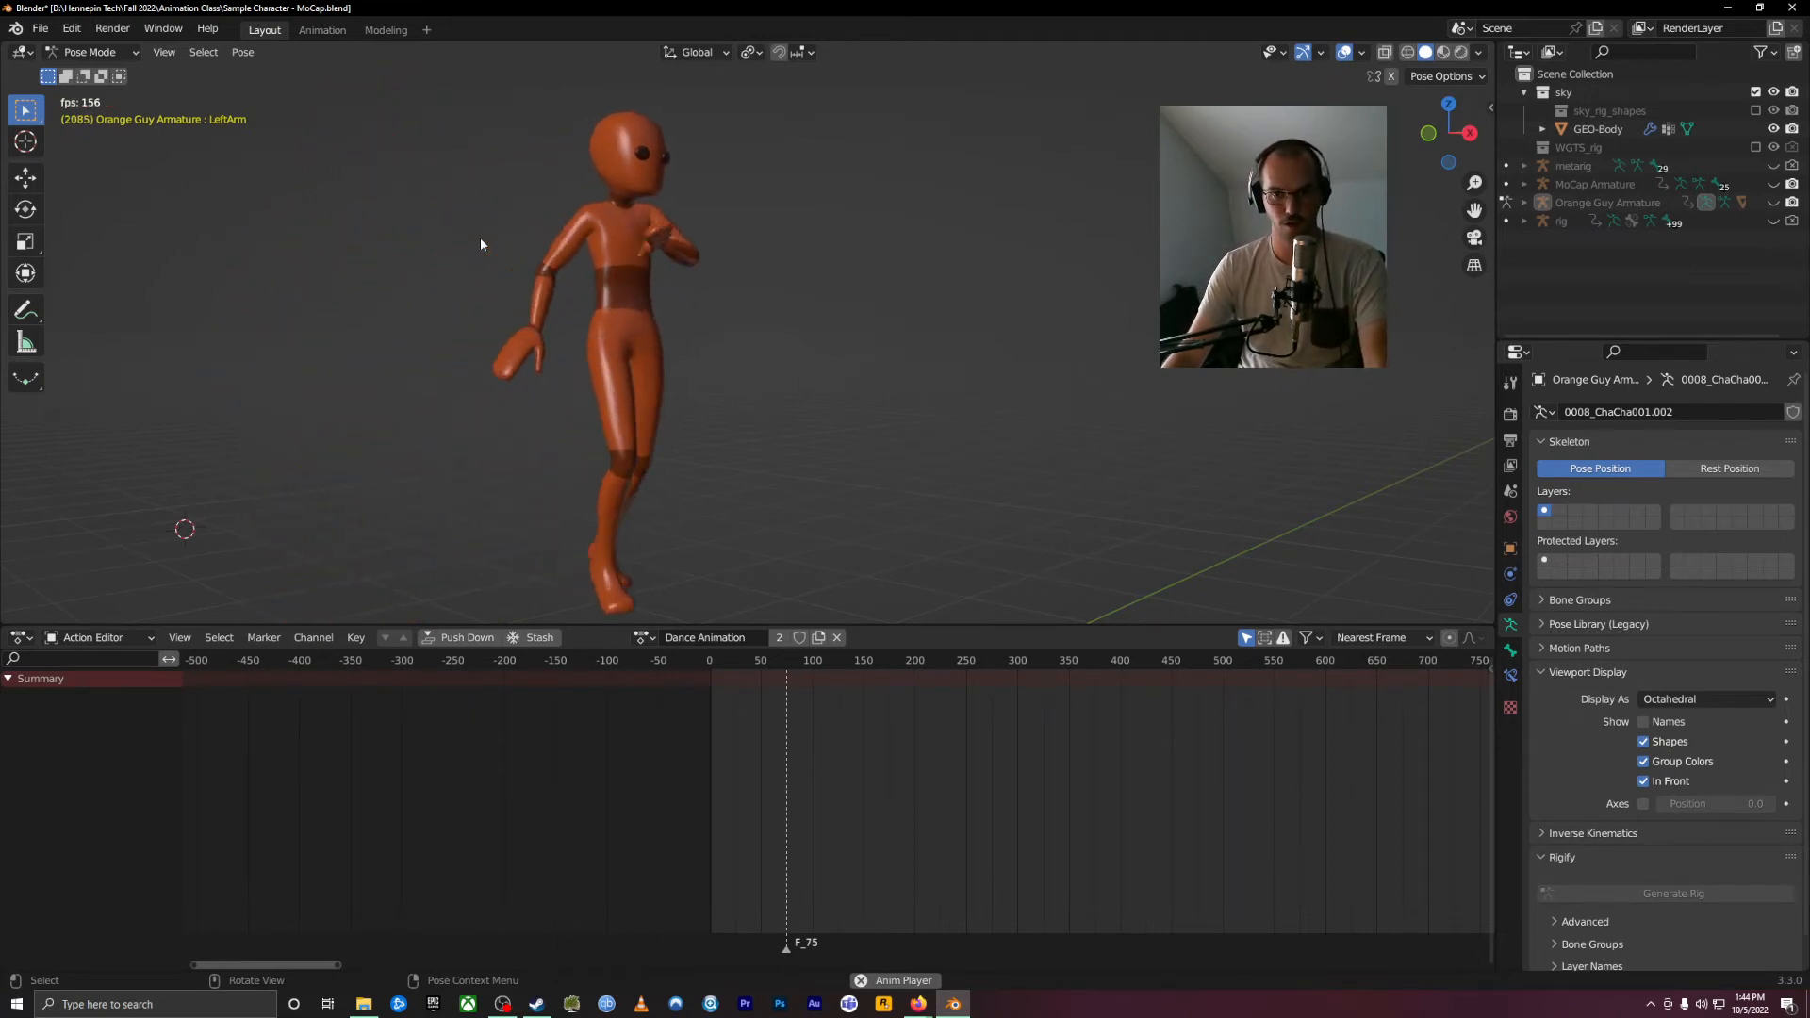
key(space)
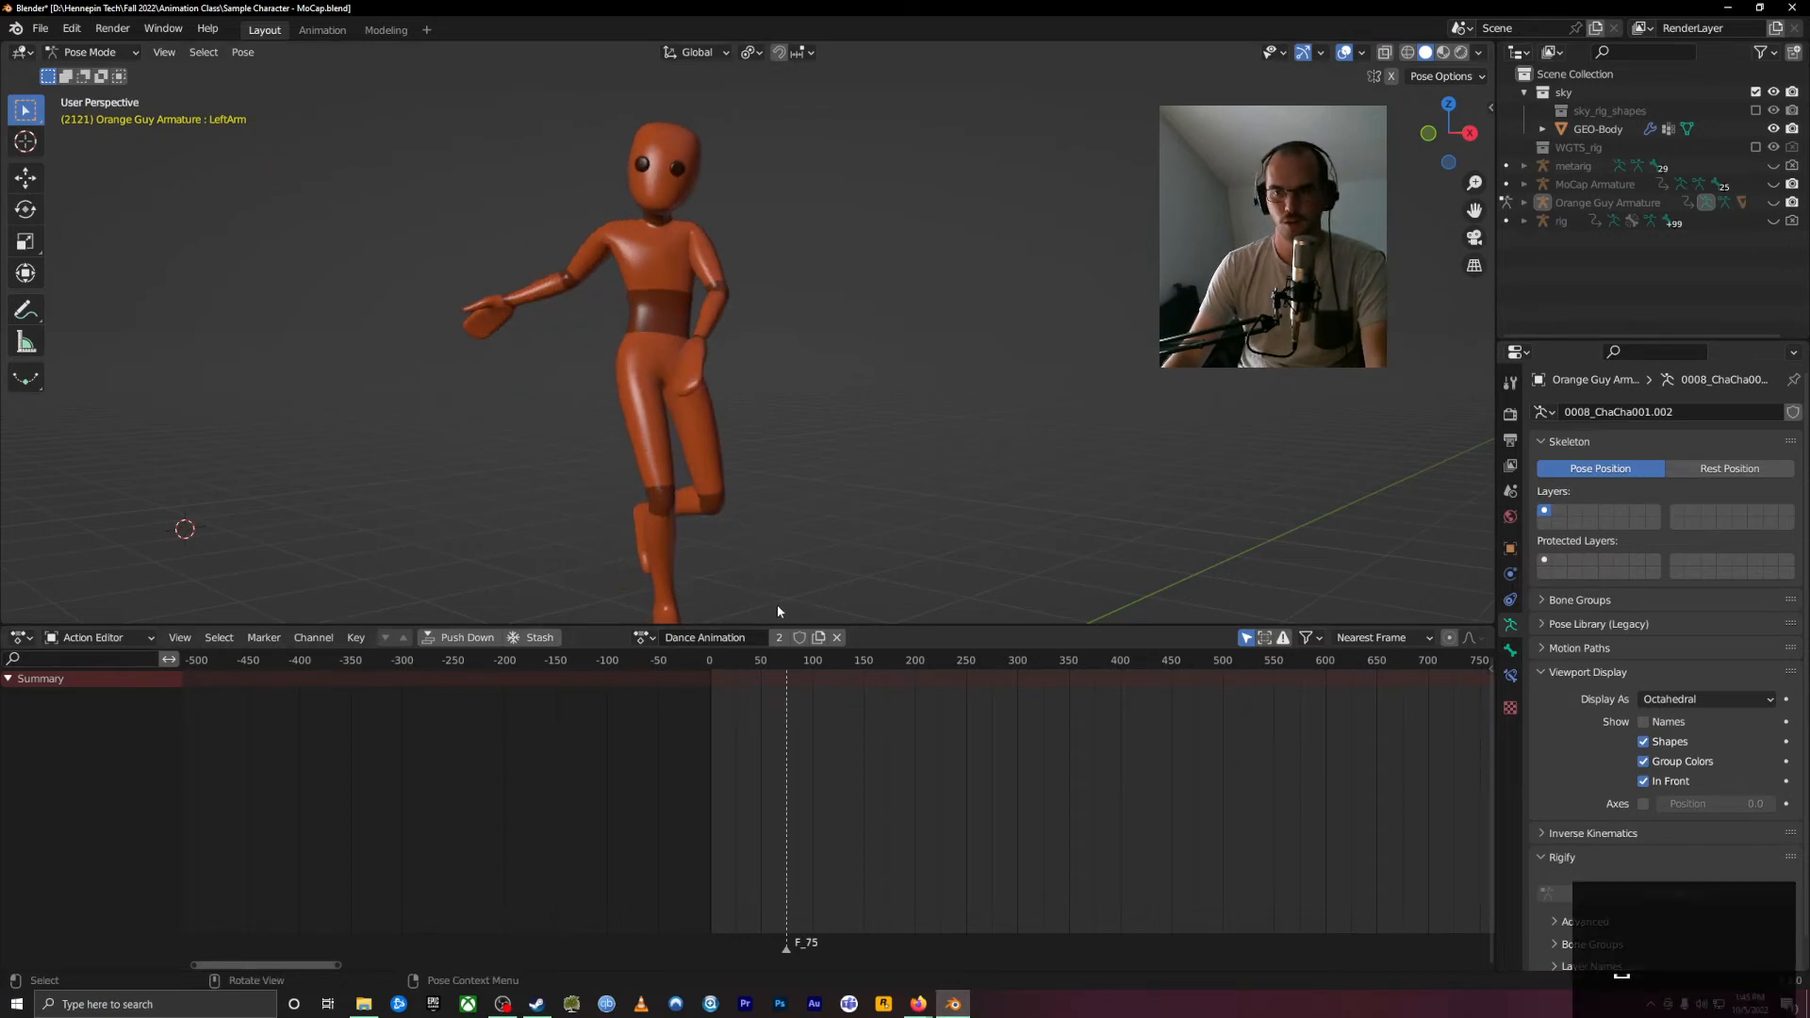
Step: Switch Orange Guy Armature to Edit Mode and unhide it to work on its spine bones
click(99, 52)
click(115, 92)
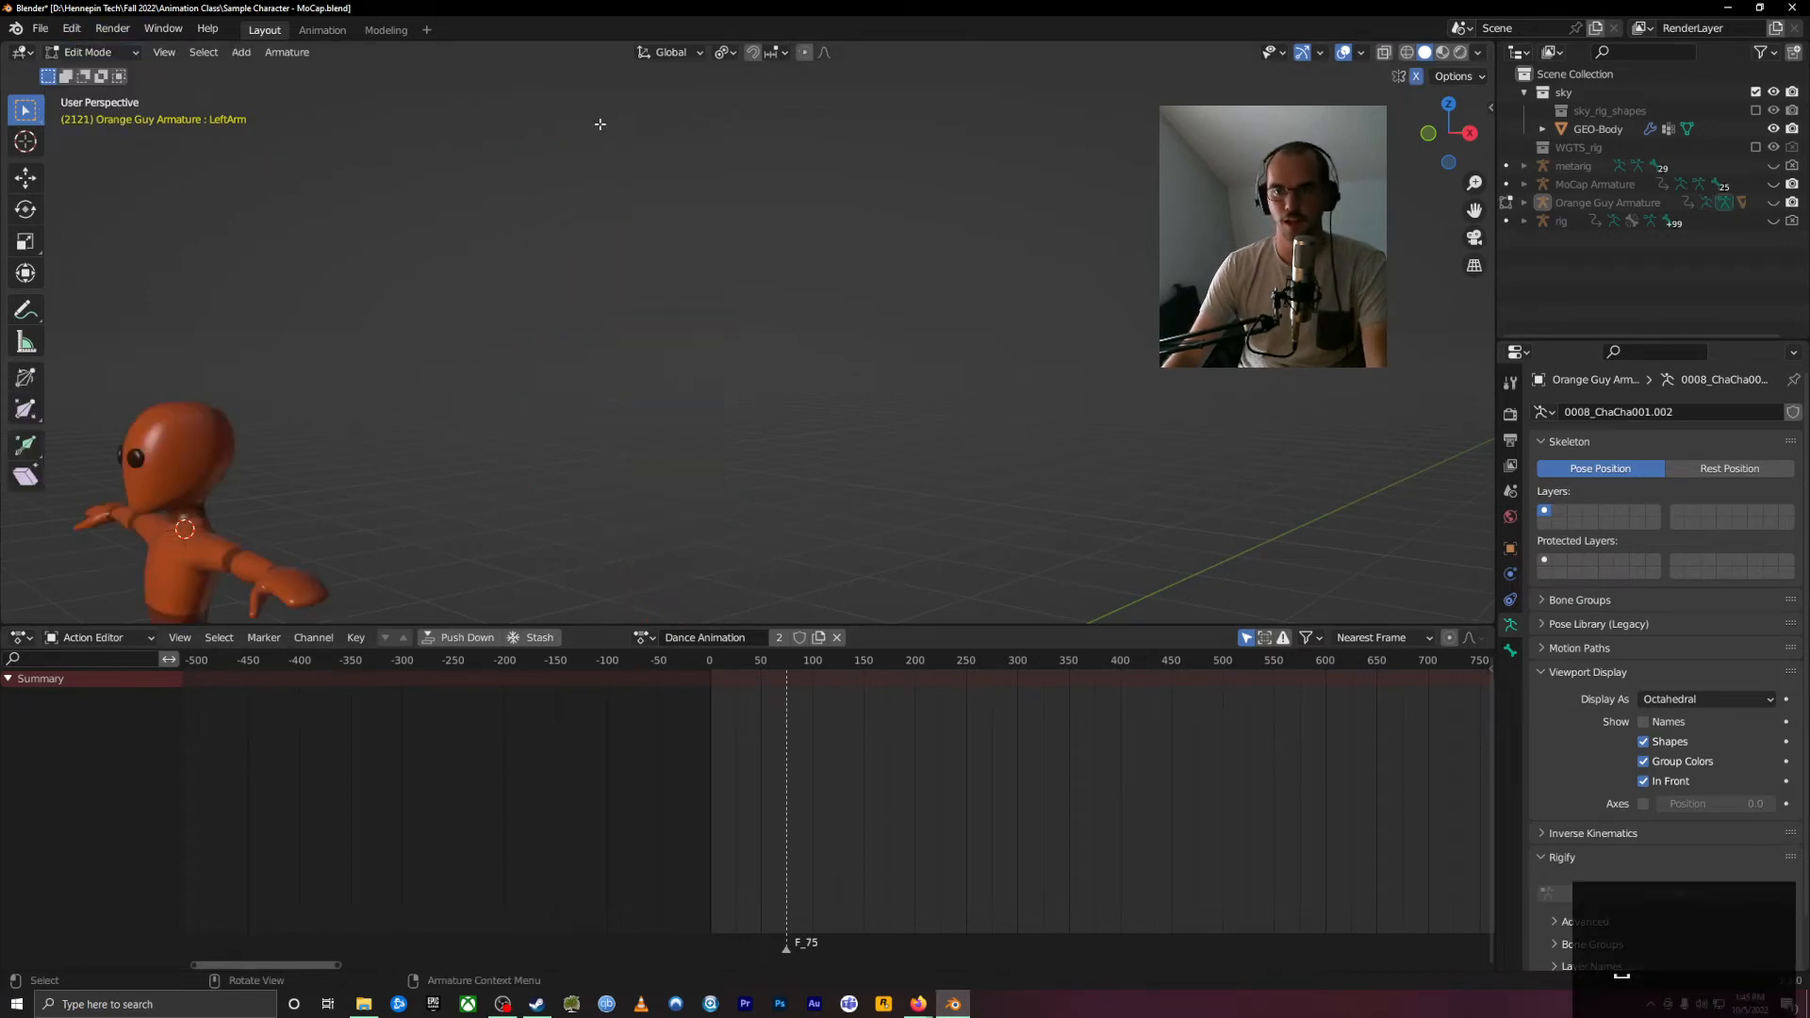
shift+middle_drag(608, 392, 817, 222)
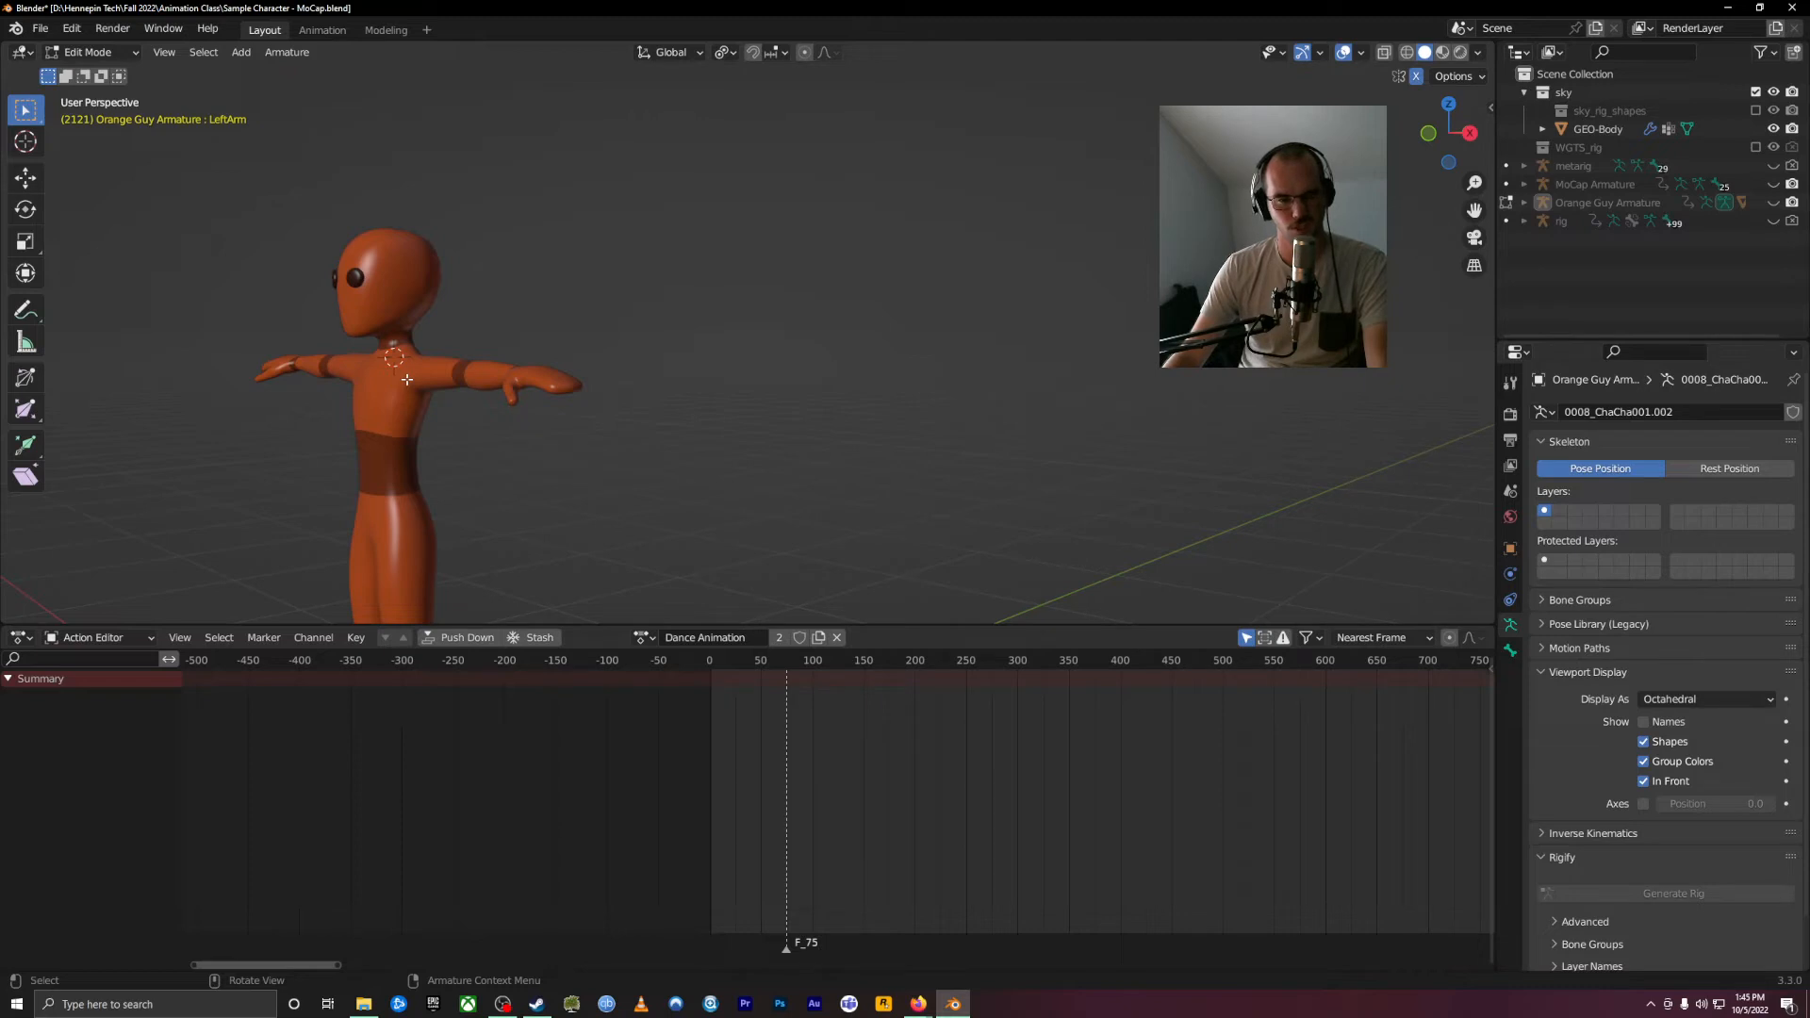
click(1773, 201)
middle_drag(603, 499, 496, 518)
scroll(433, 380, up, 4)
middle_drag(433, 380, 896, 158)
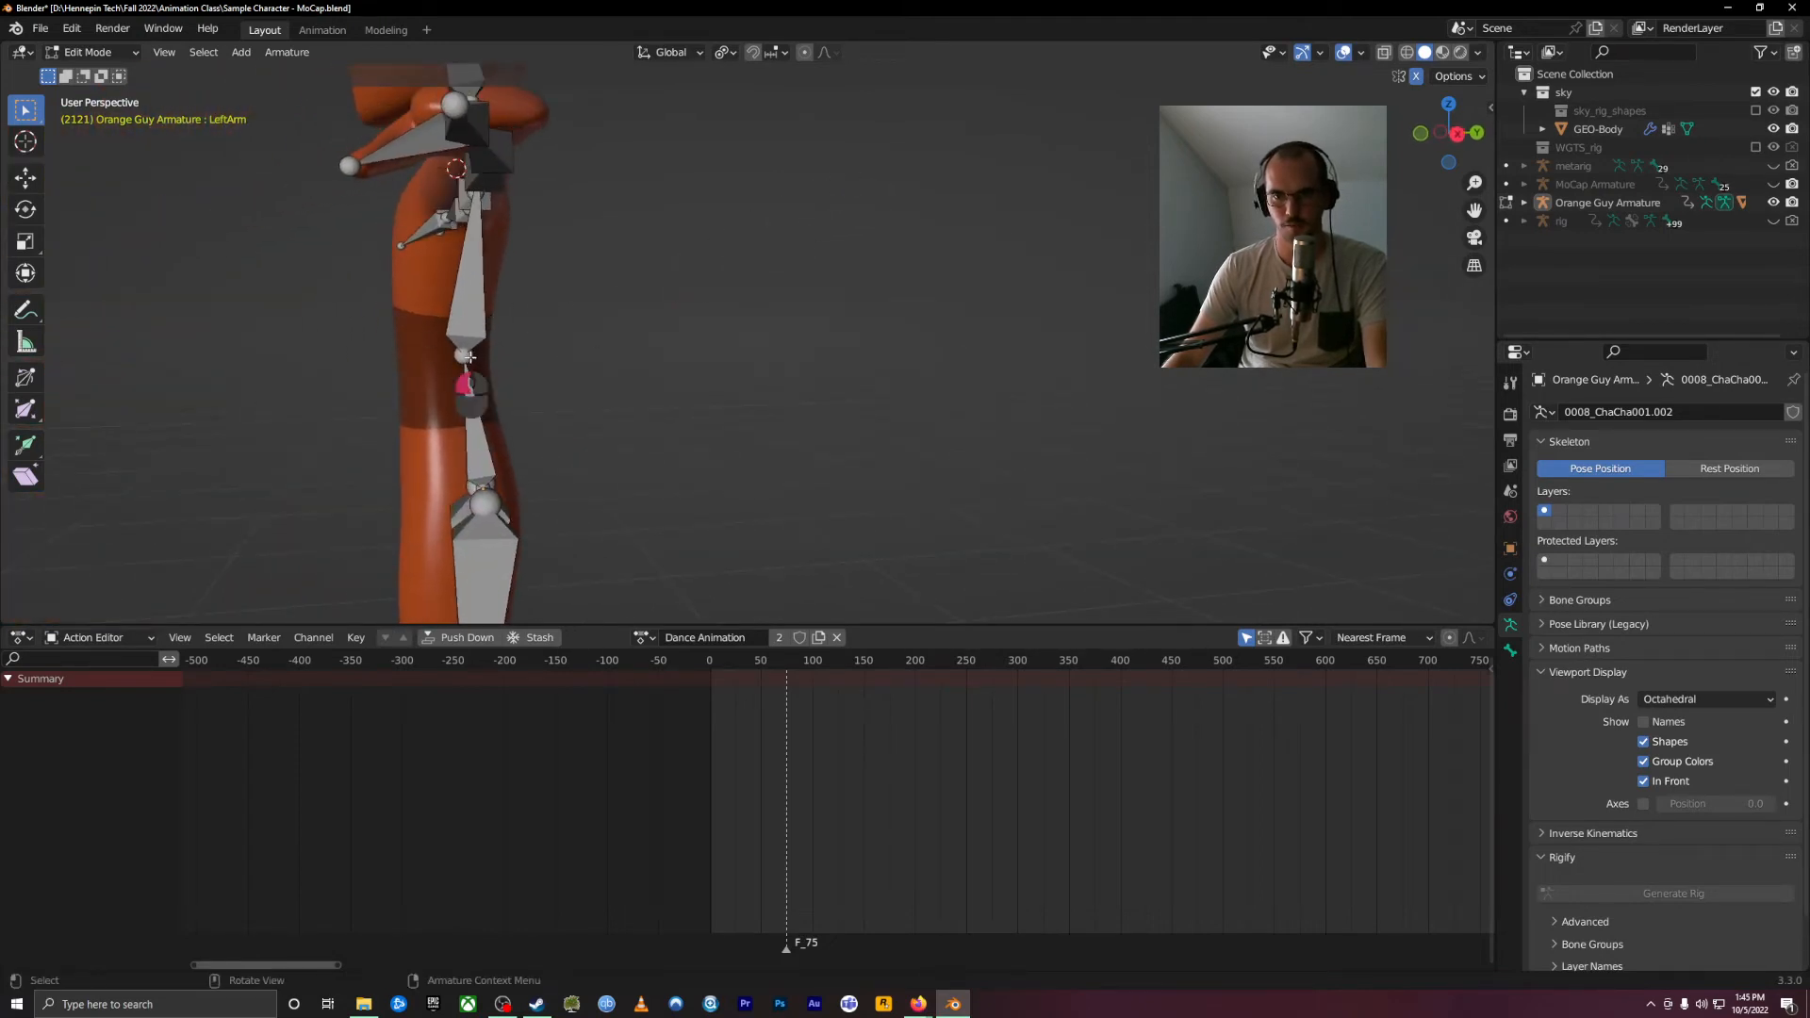
Step: In the right side view, move both bone ends at the waist joint between Spine and Spine1 slightly toward the back
key(KP_3)
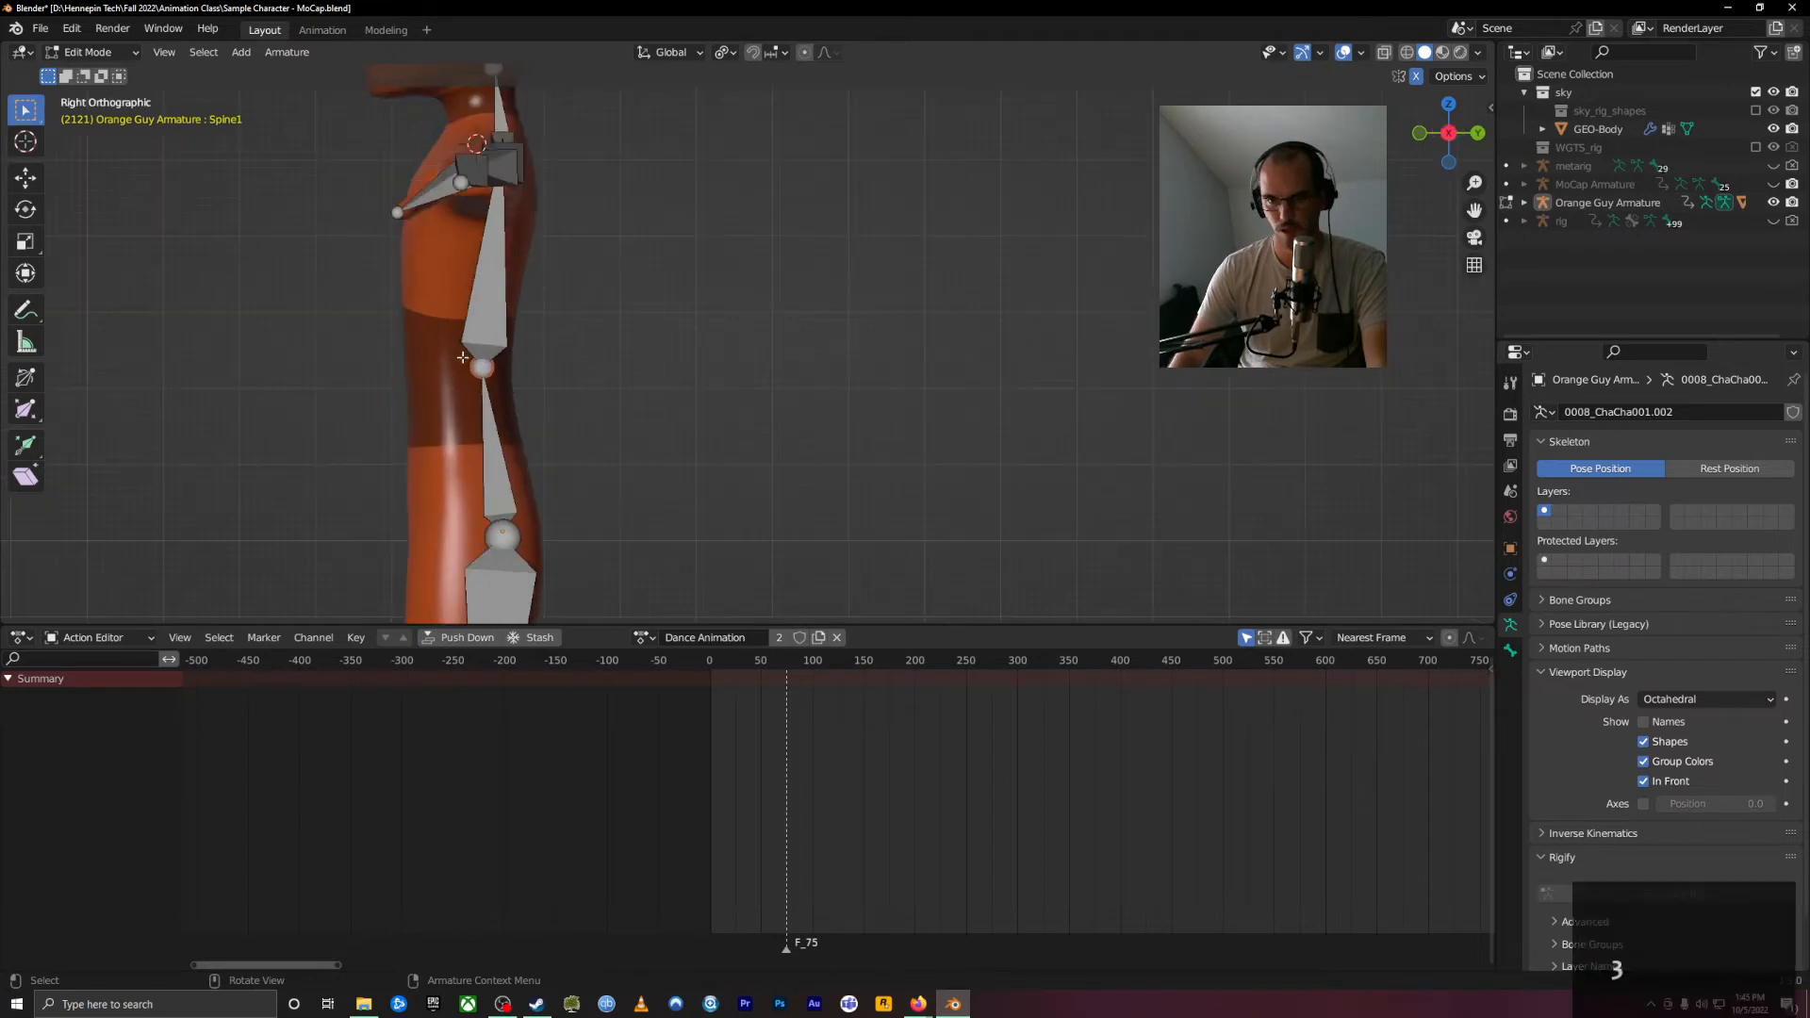
key(g)
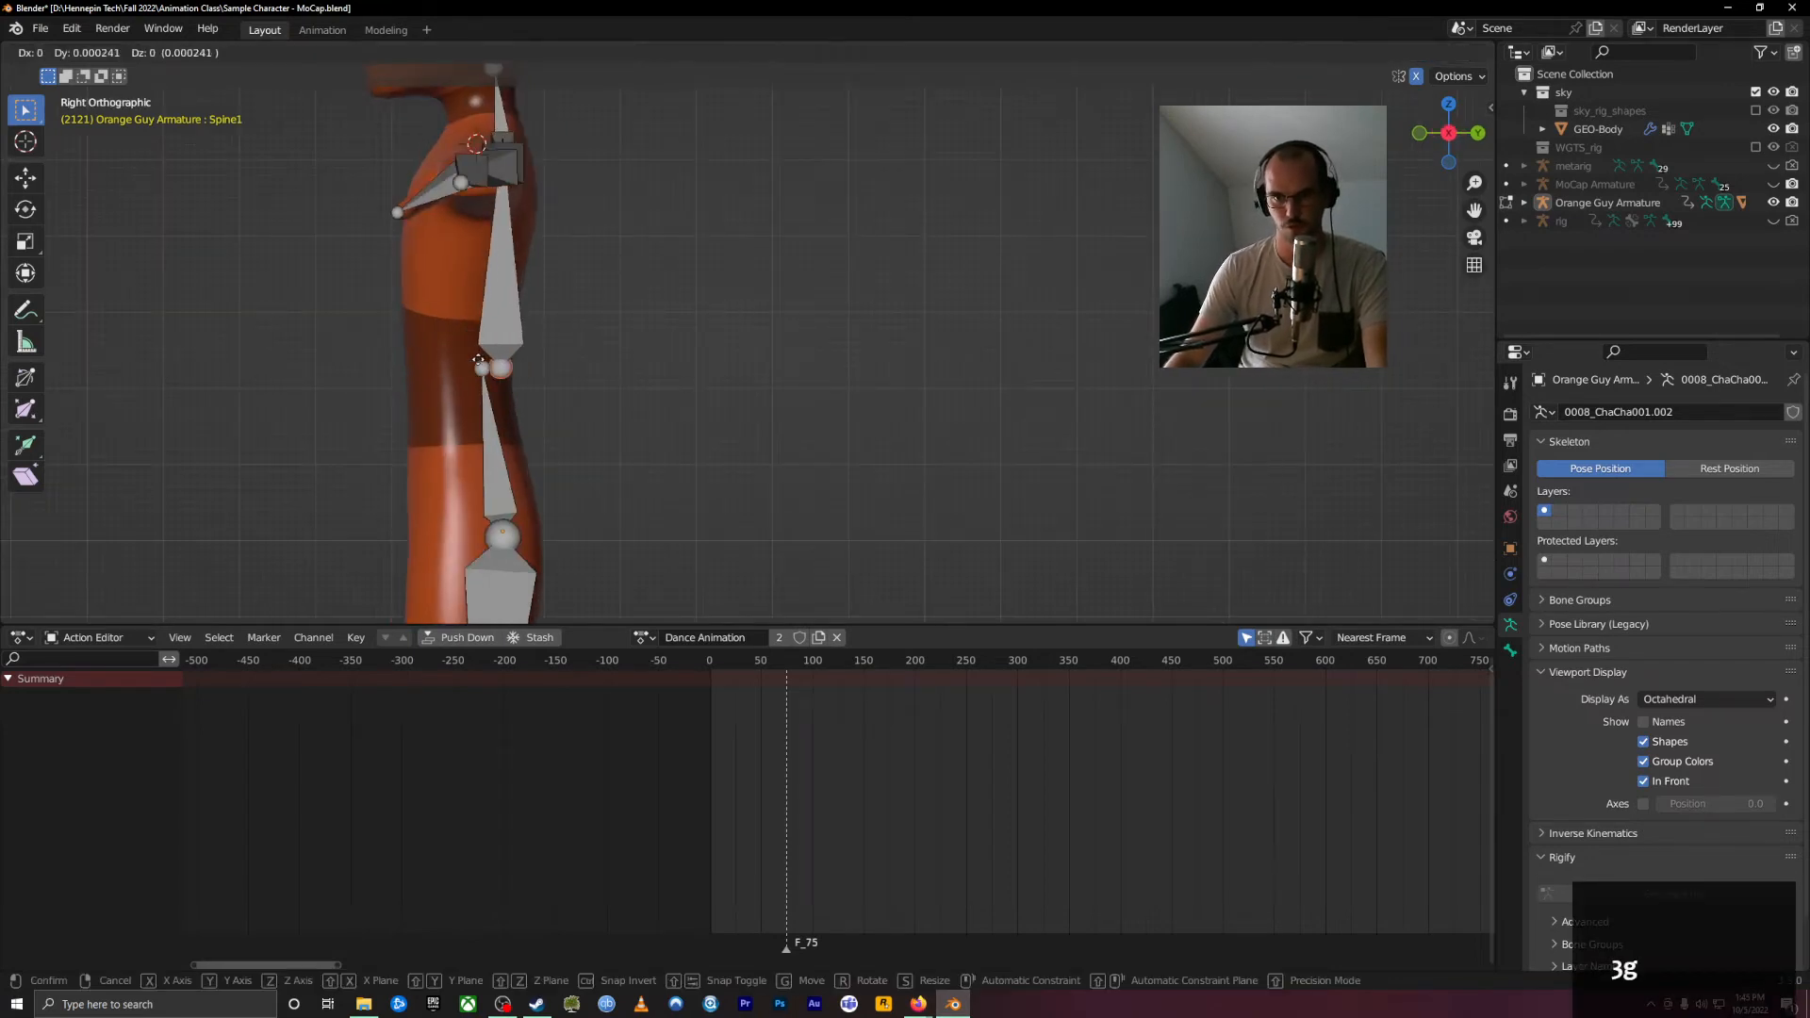
click(471, 360)
click(479, 373)
key(g)
click(488, 370)
Step: Check the shoulder and upper-body bones, and nudge the selected Spine joint slightly forward in the right side view
shift+middle_drag(543, 243, 581, 497)
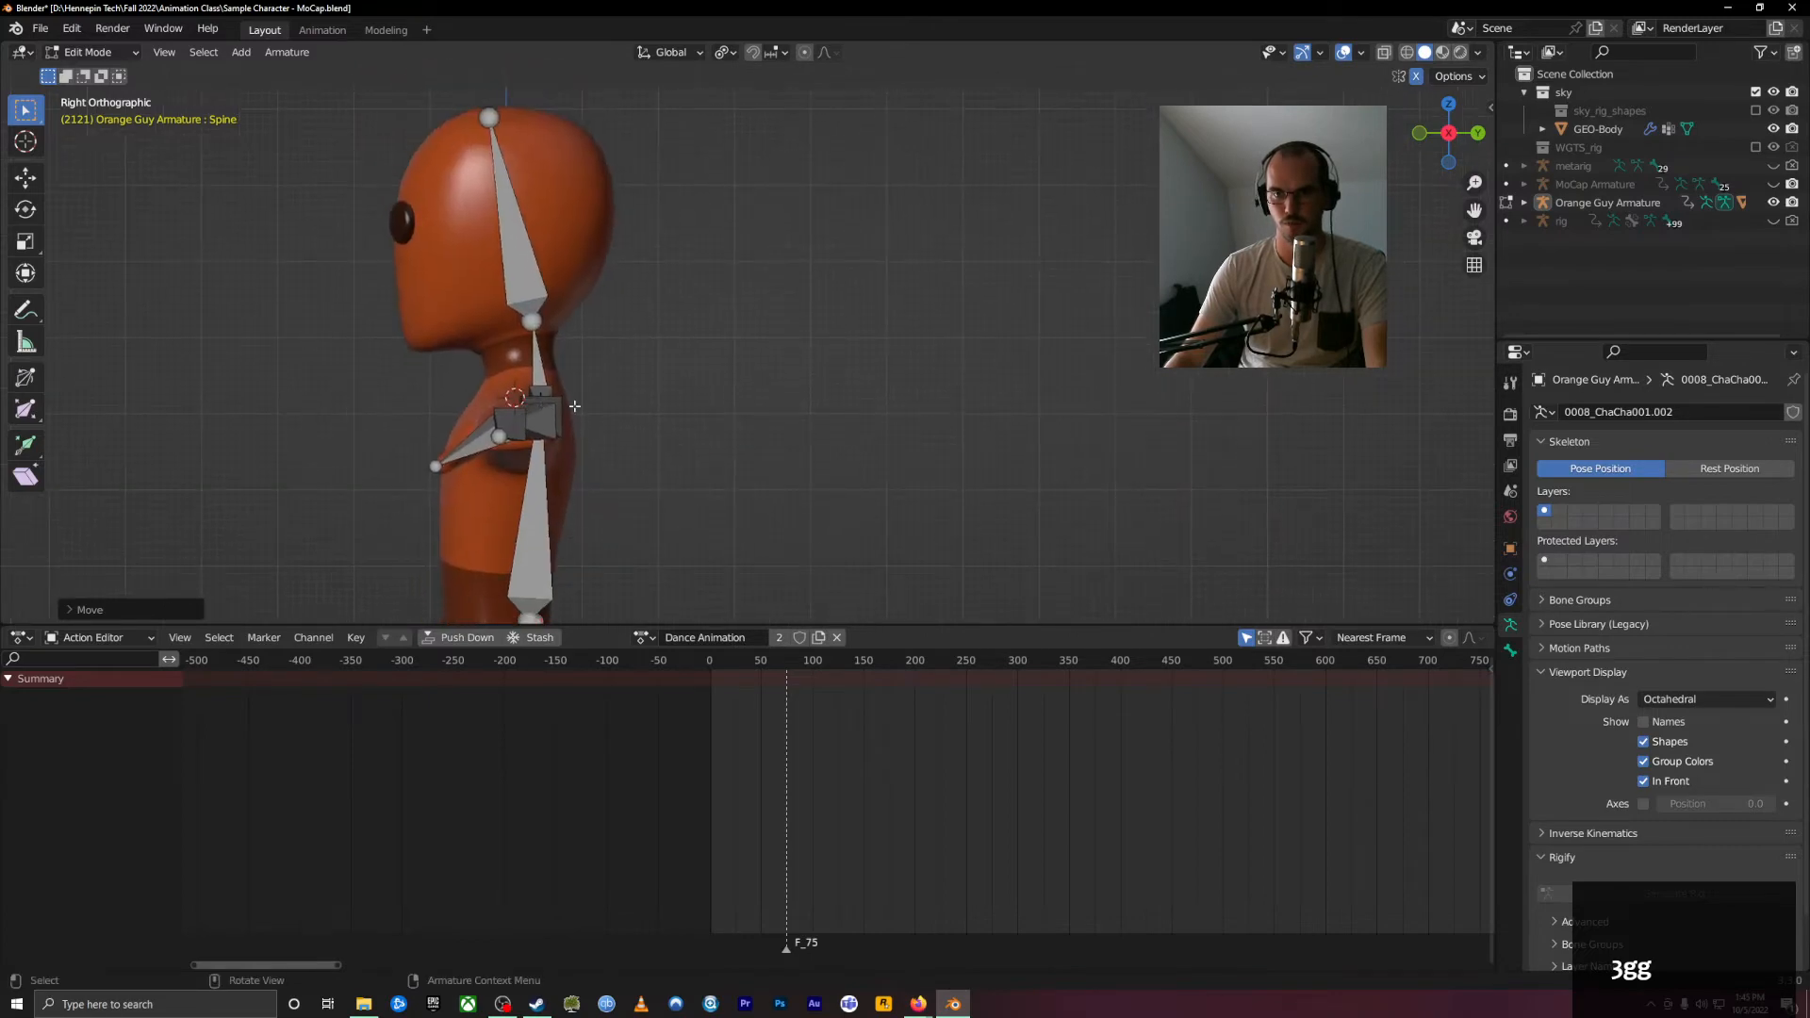
middle_drag(570, 402, 576, 422)
middle_drag(667, 385, 585, 386)
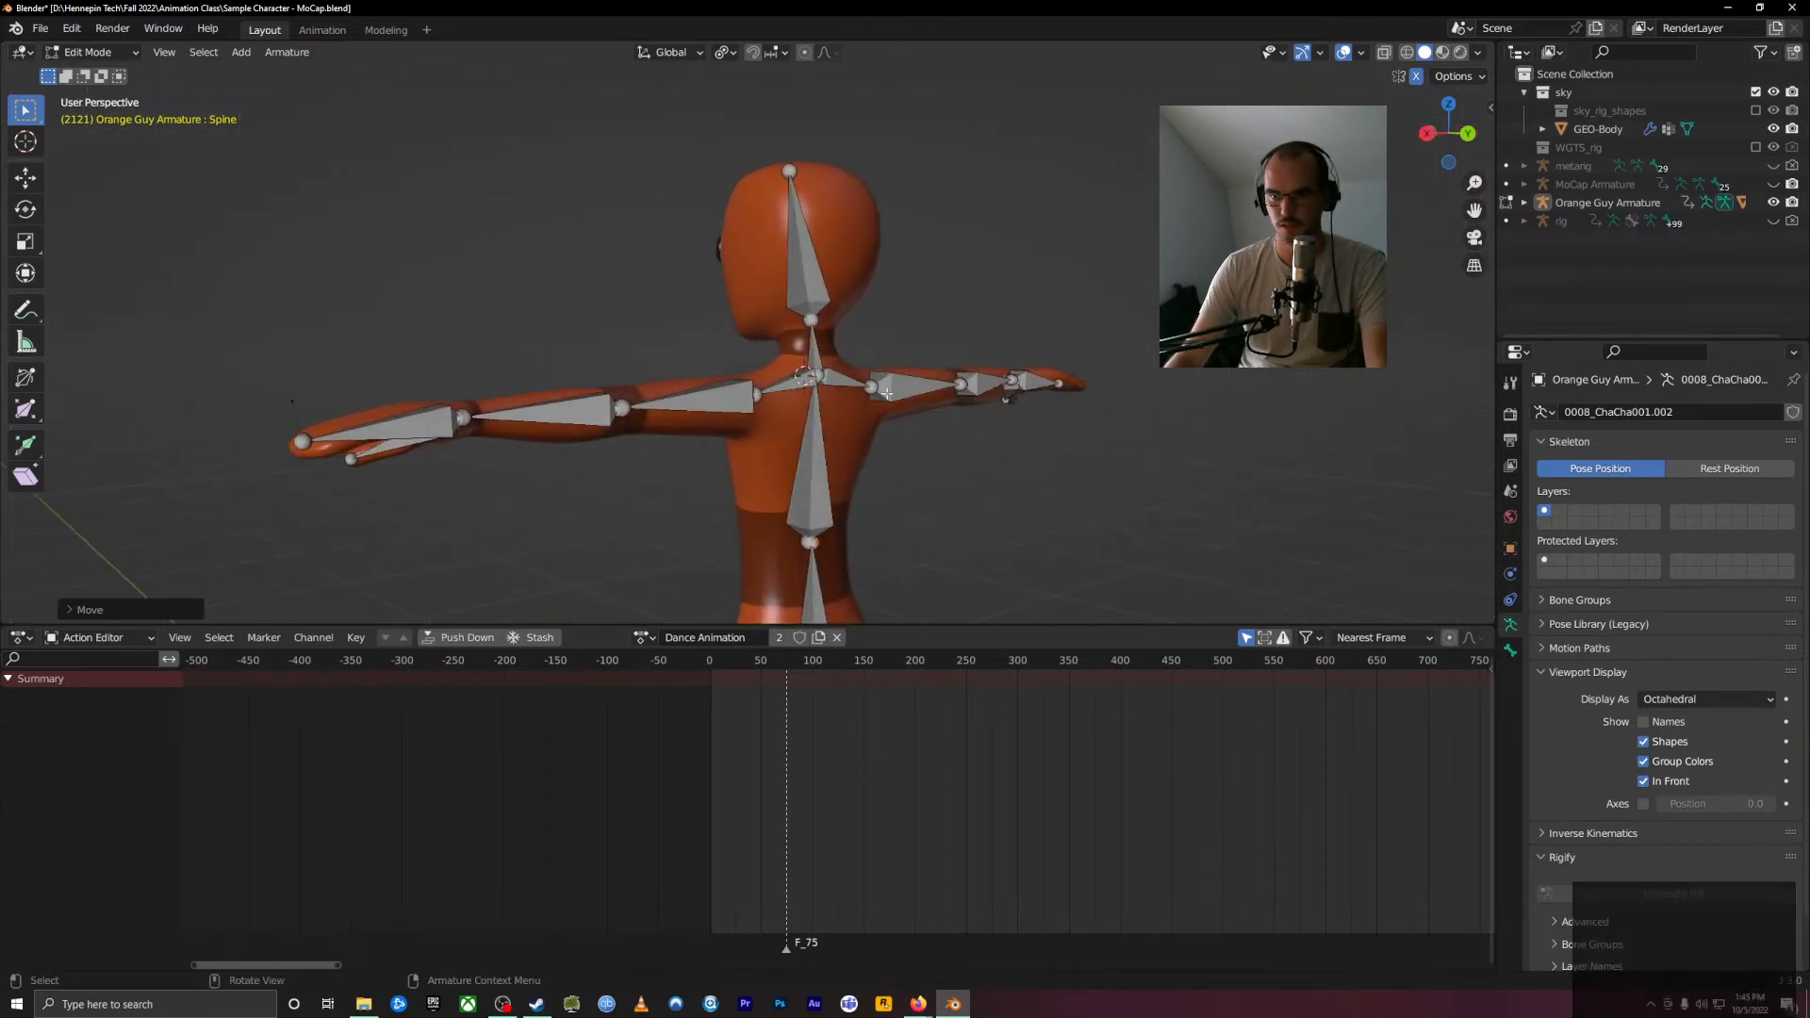
middle_drag(867, 384, 1025, 405)
drag(982, 394, 979, 397)
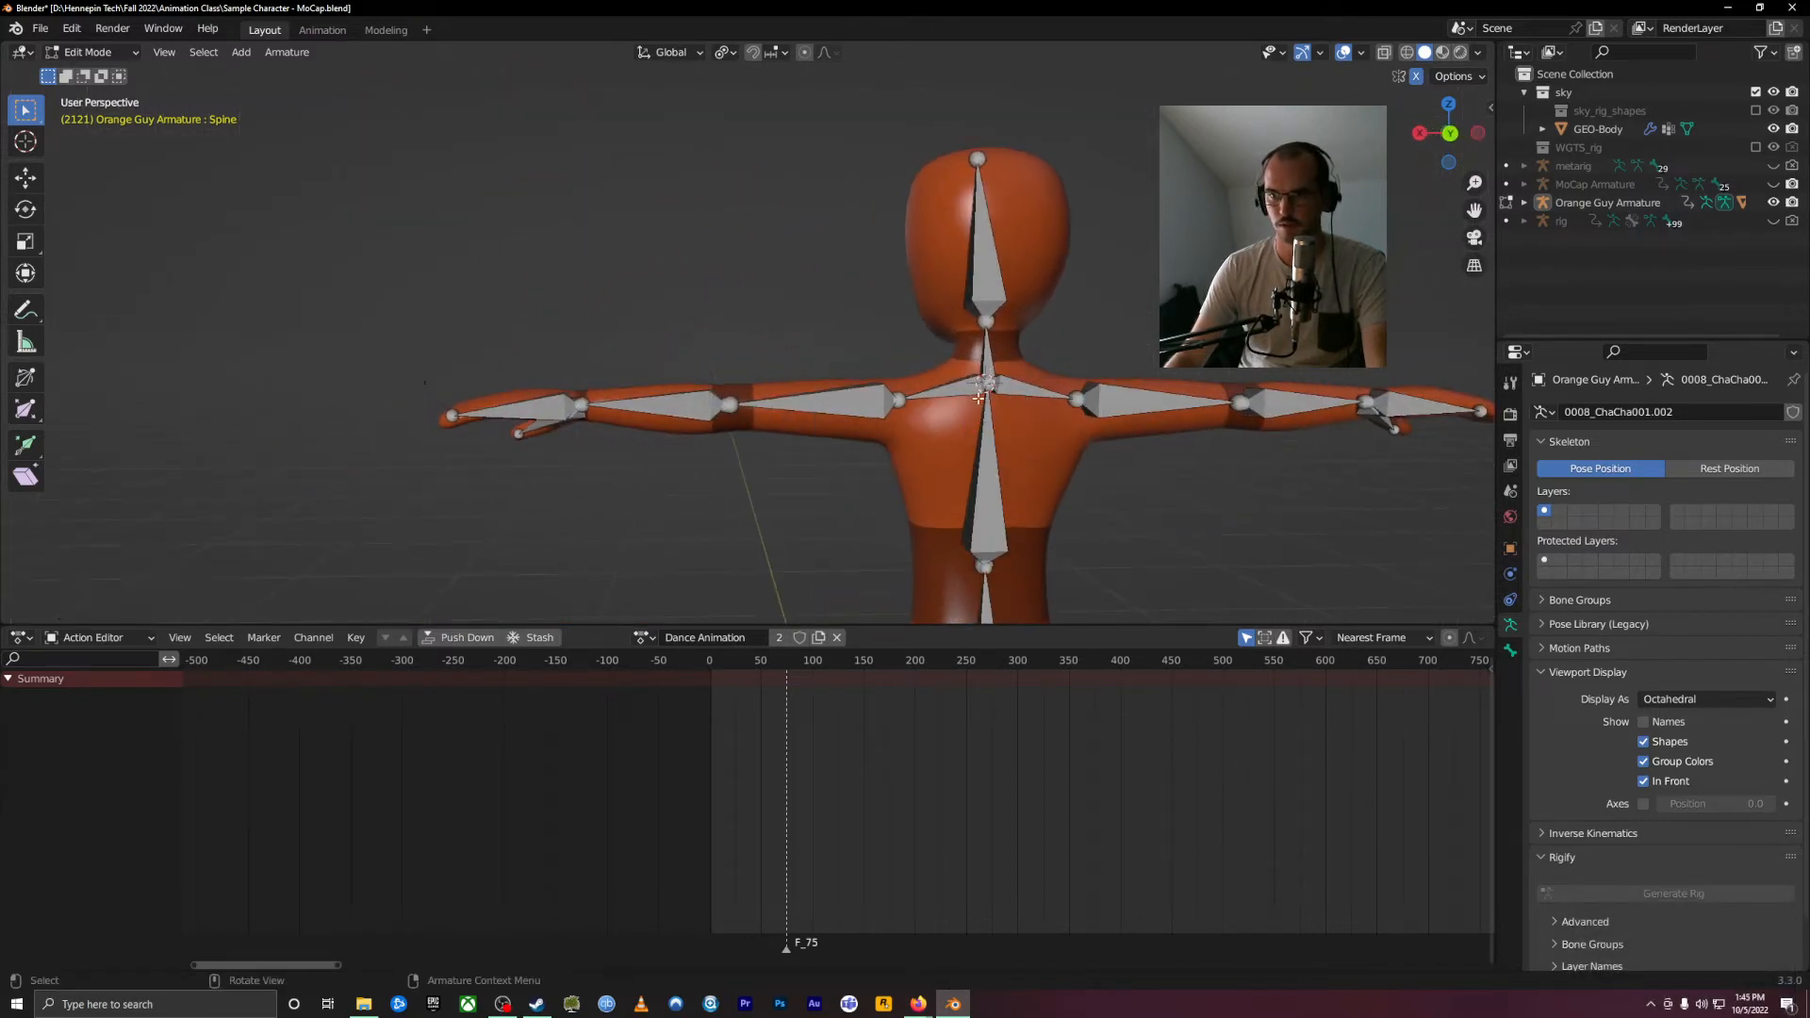
scroll(1041, 443, up, 4)
middle_drag(1033, 463, 1063, 482)
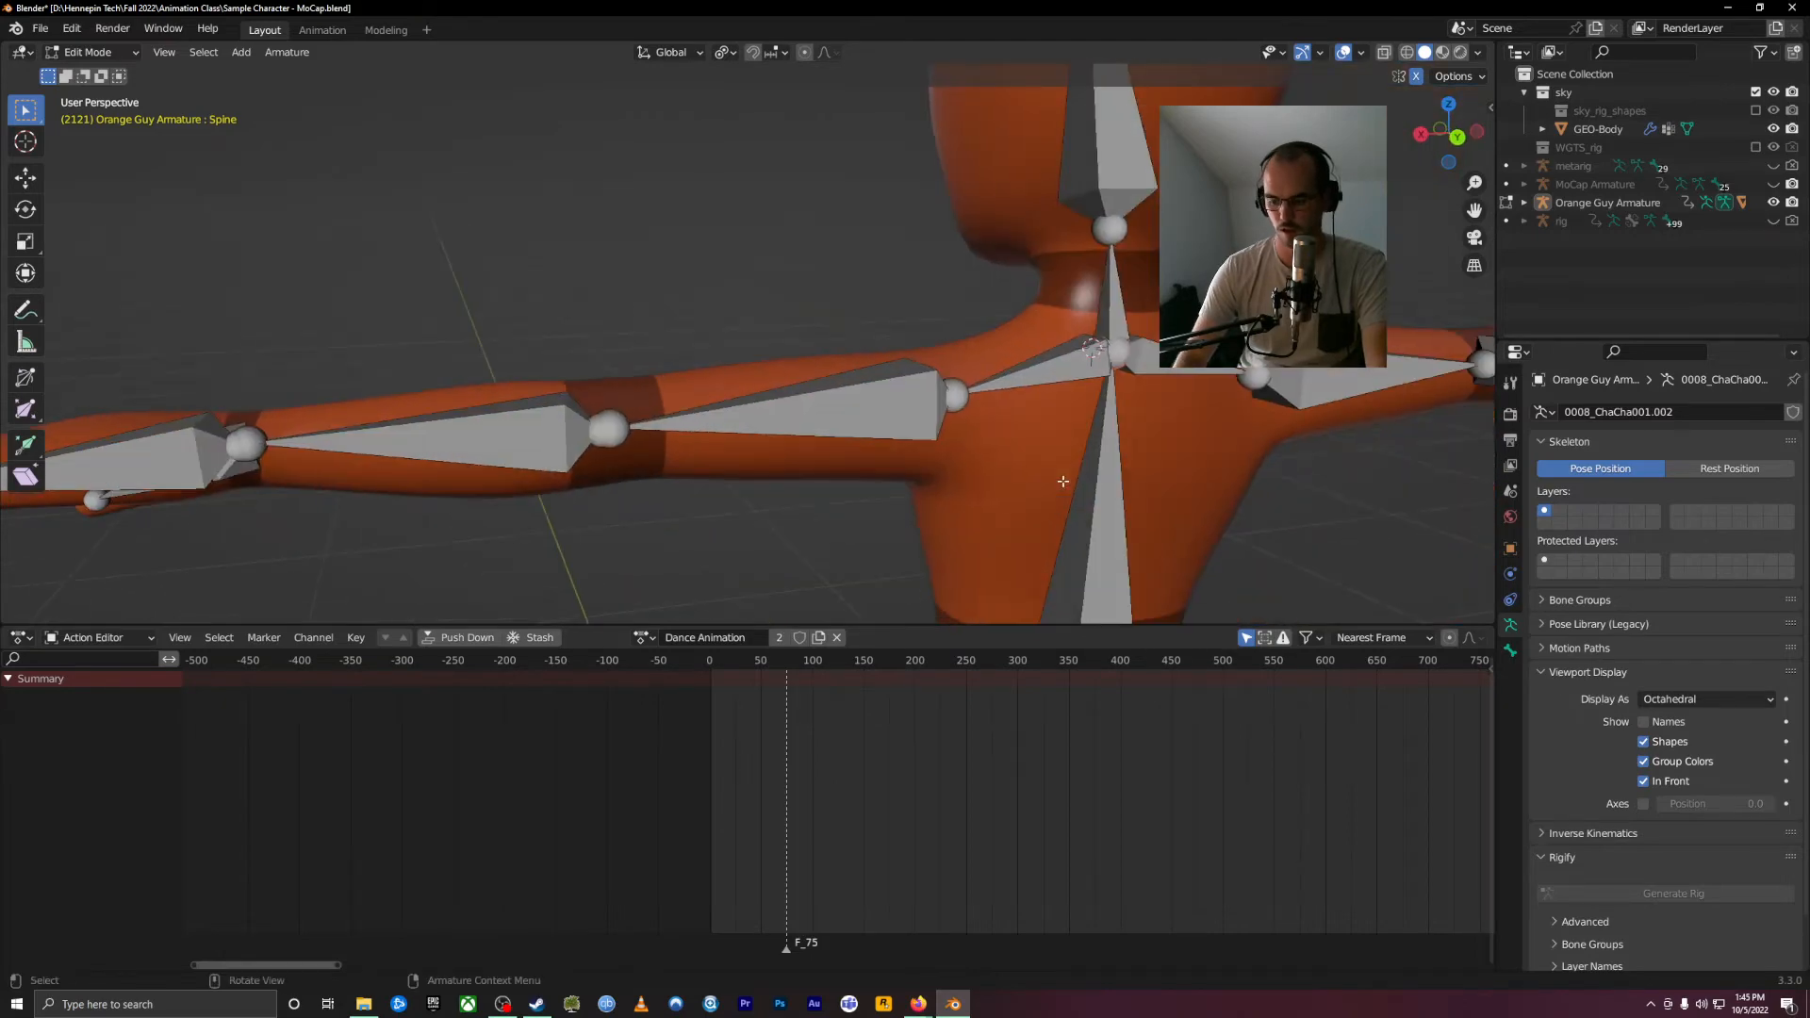
key(KP_3)
scroll(749, 490, down, 5)
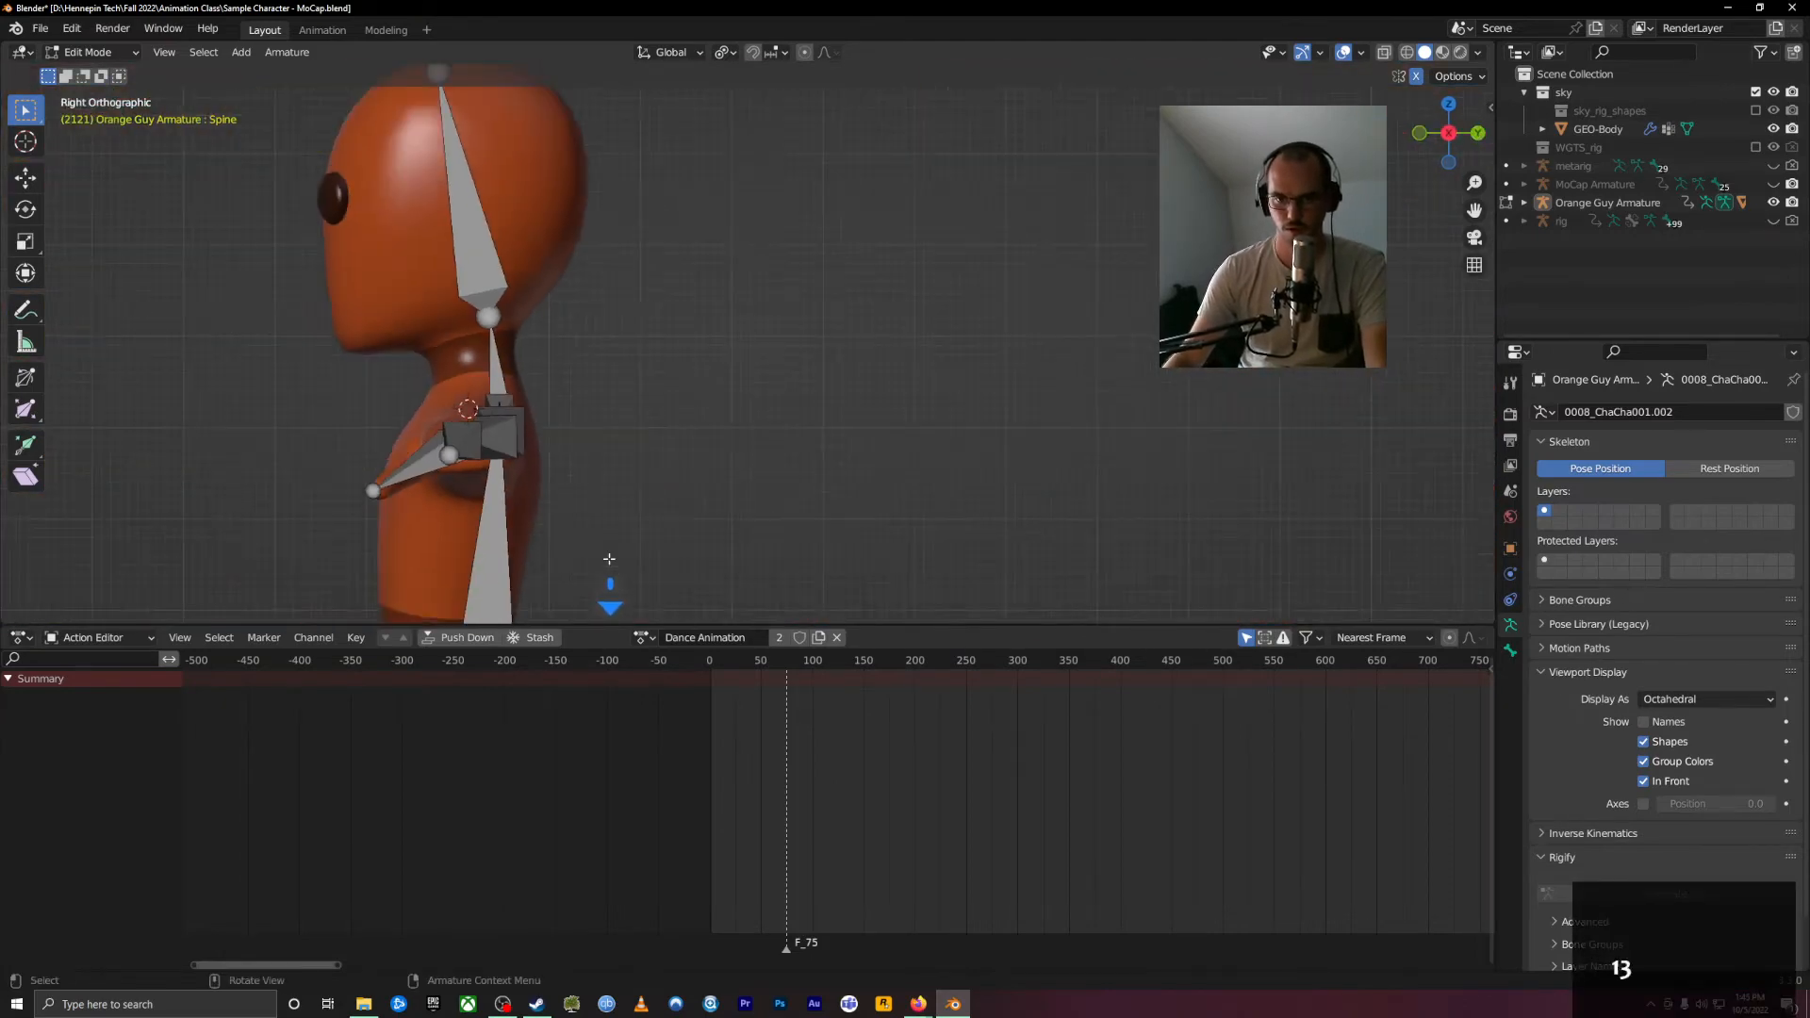
key(g)
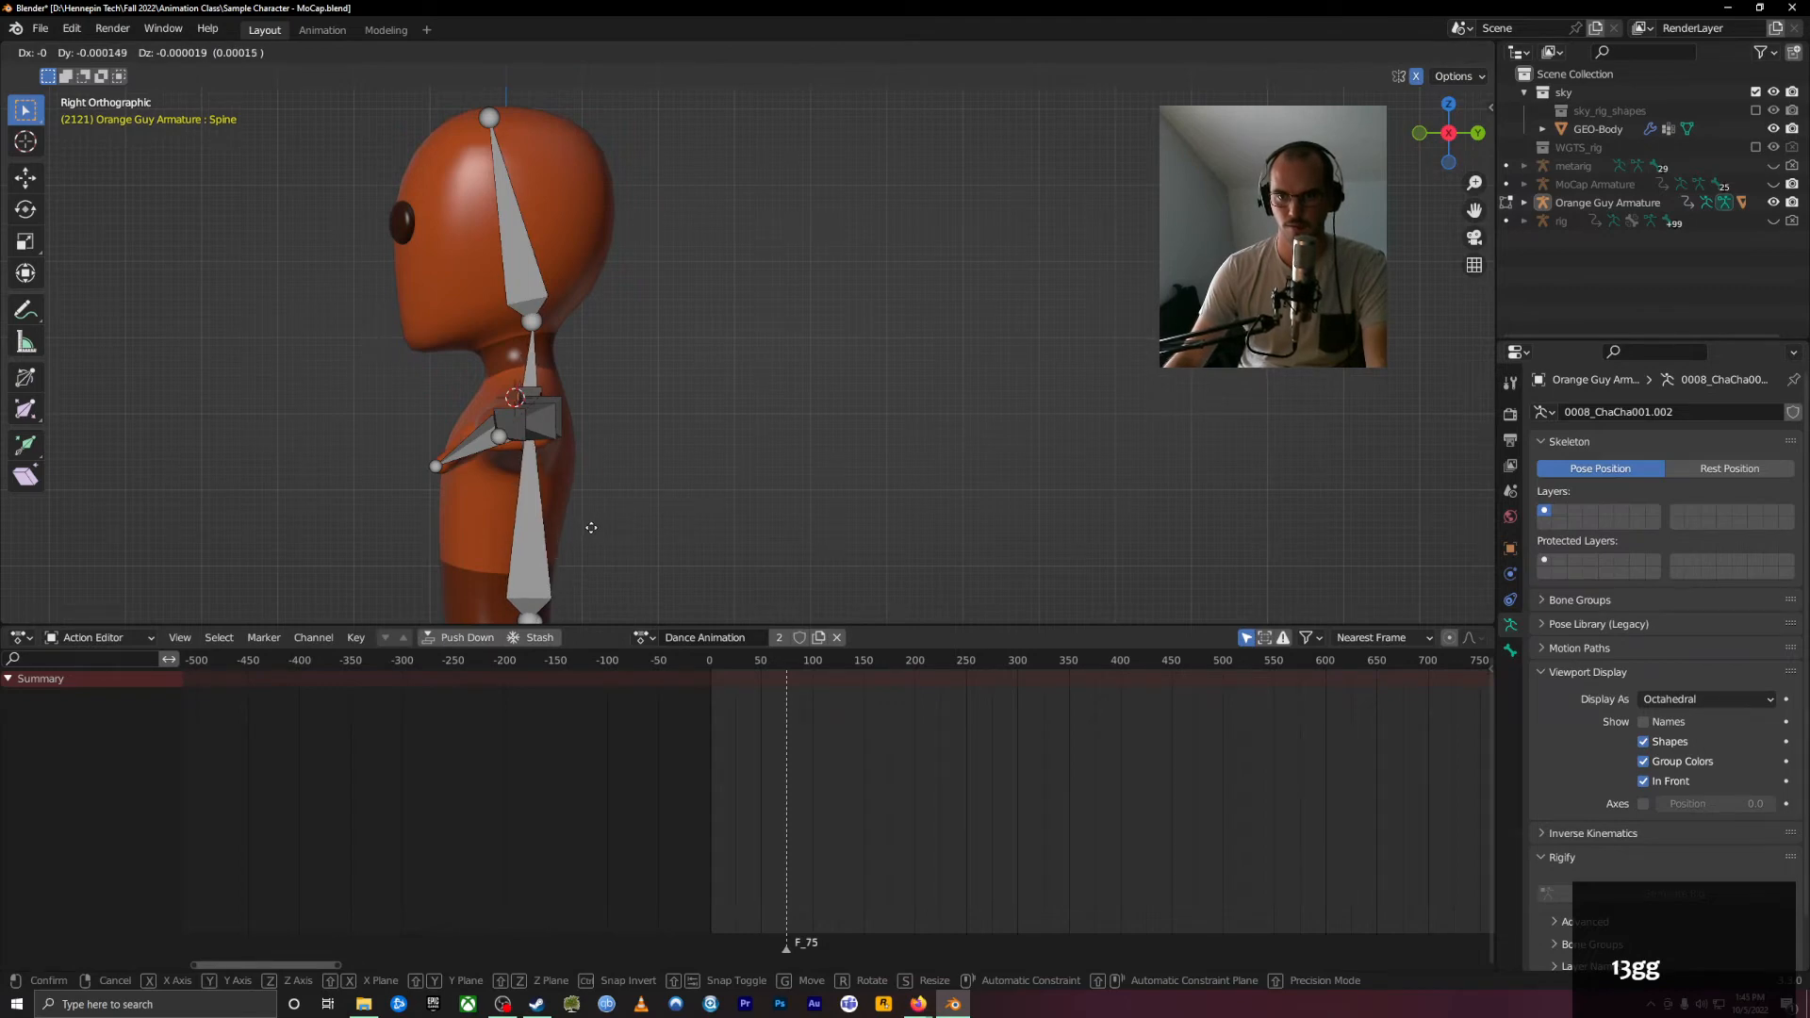
click(591, 528)
Step: Return to Object Mode and play the dance with Orange Guy Armature hidden, stopping playback at the end
middle_drag(598, 586, 789, 501)
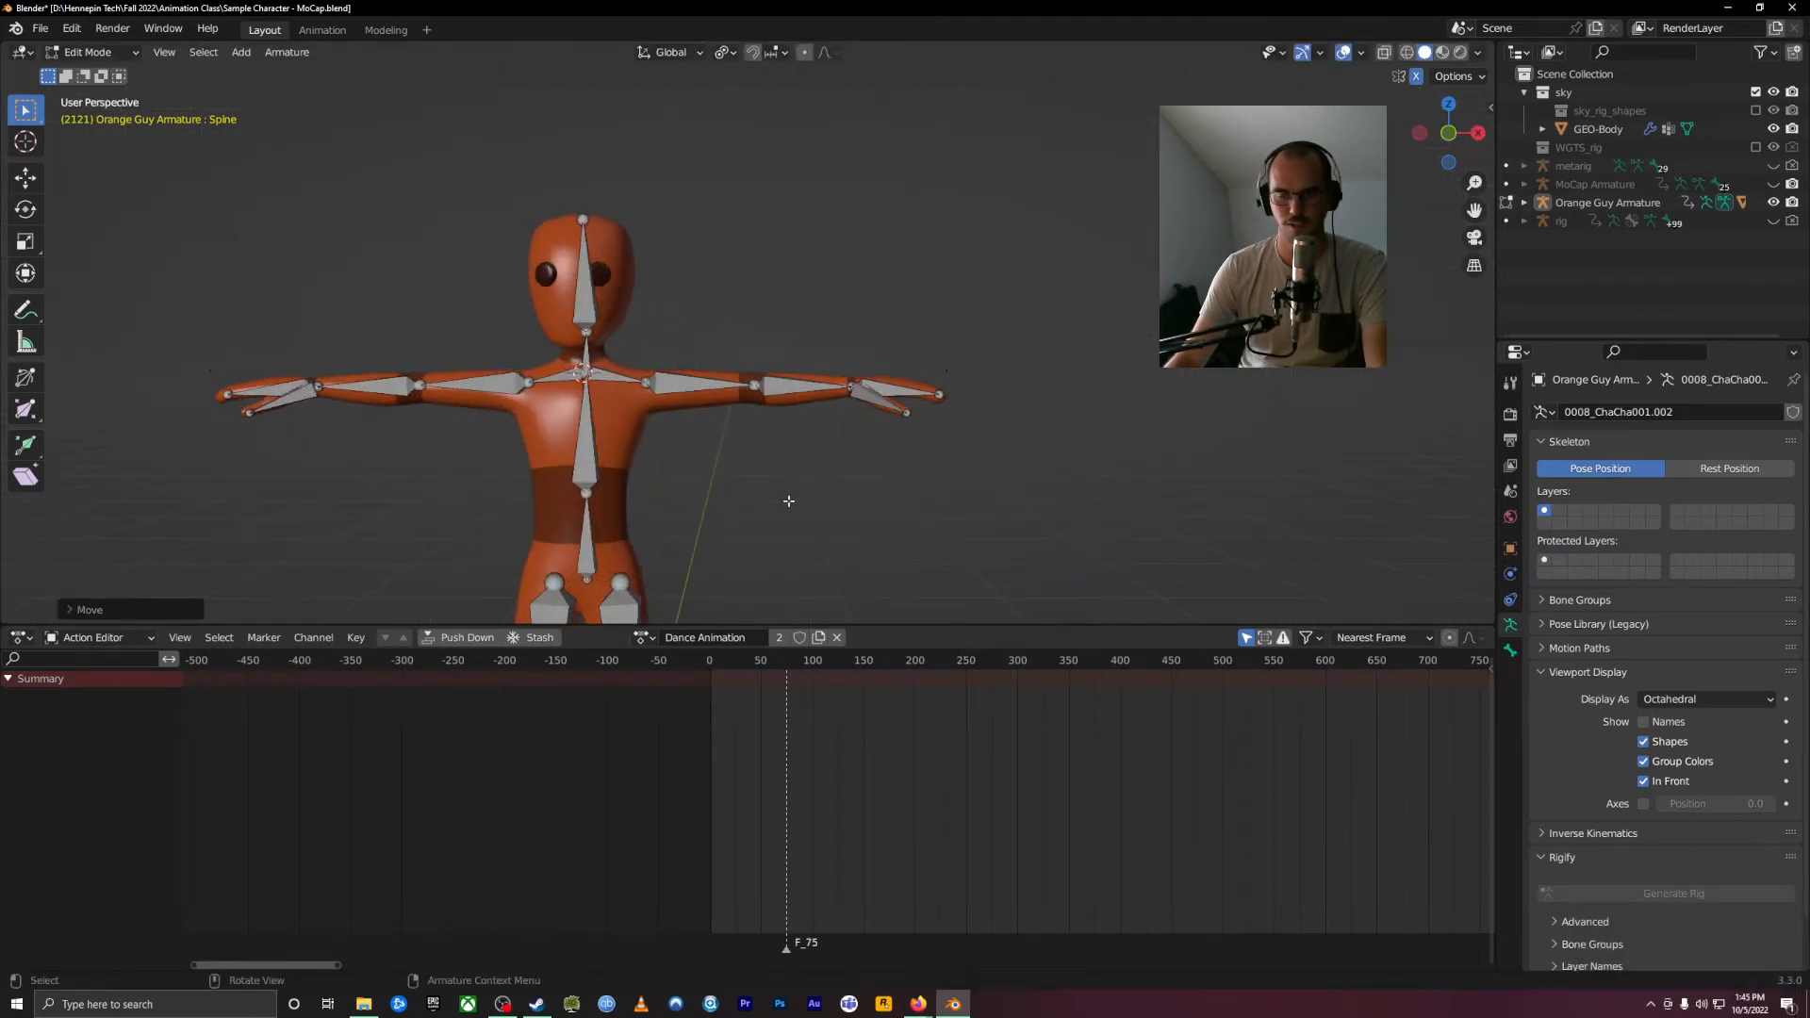
key(Tab)
key(space)
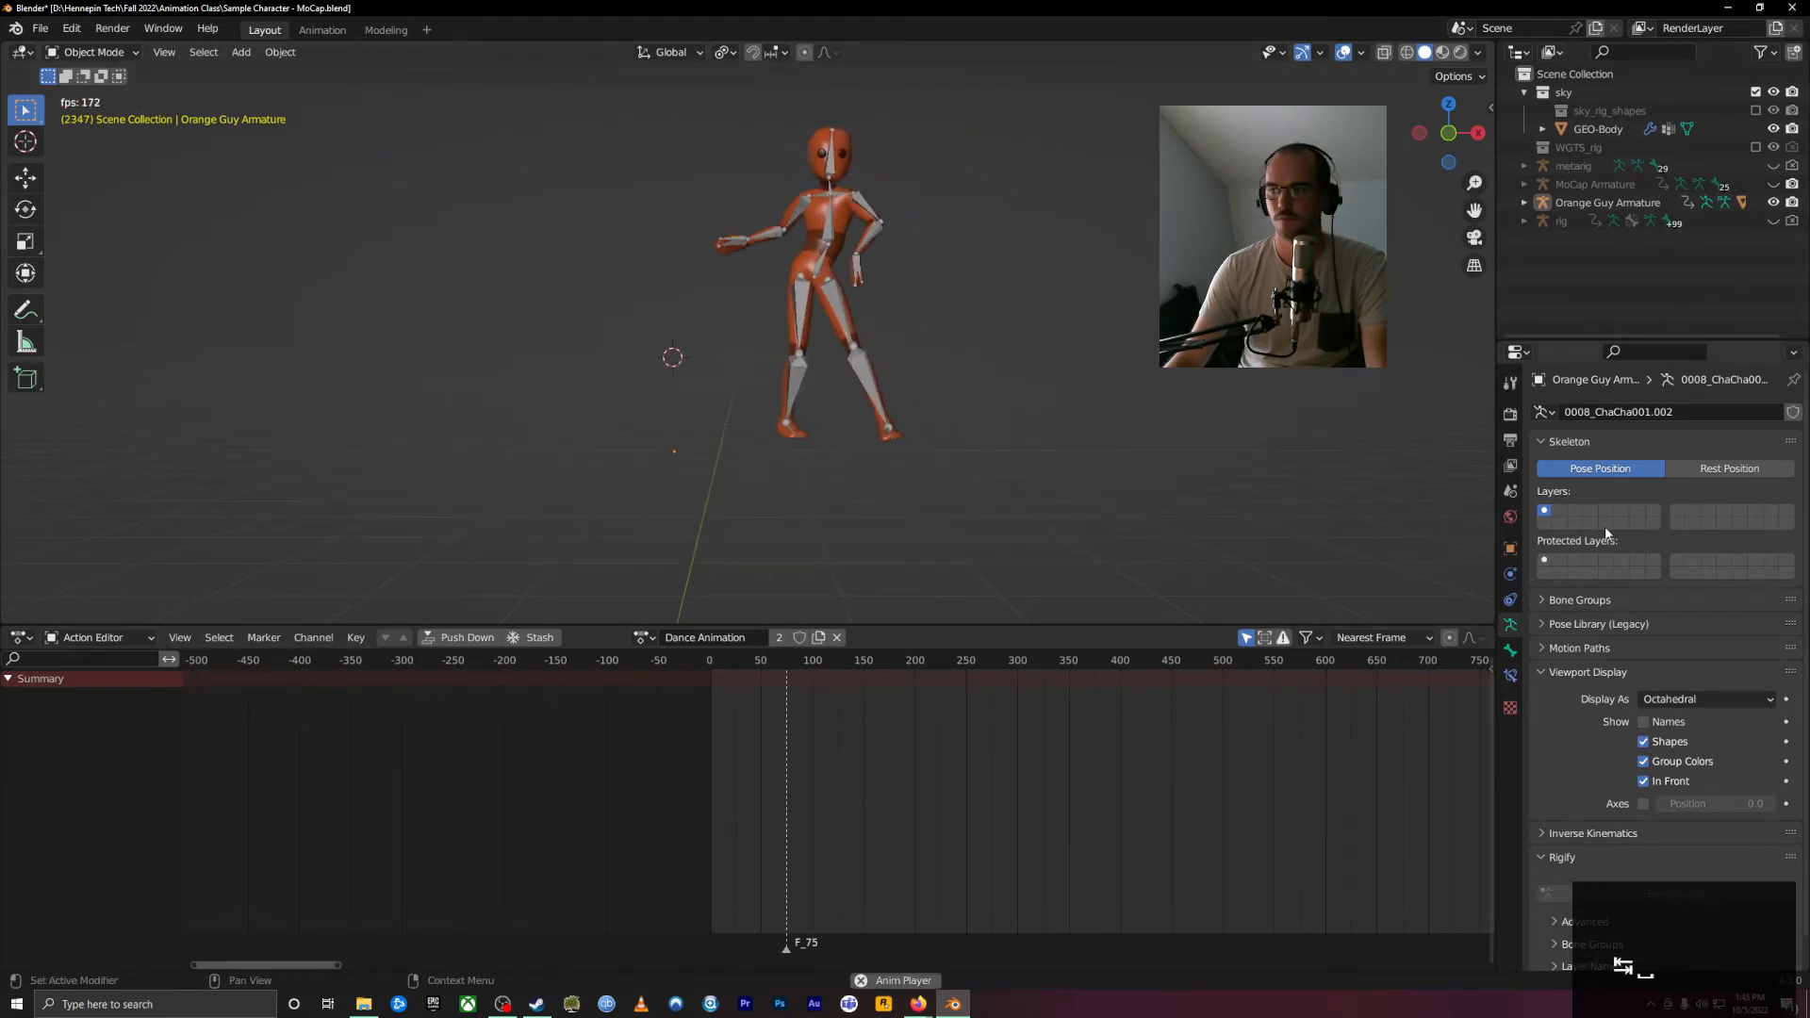
click(1773, 201)
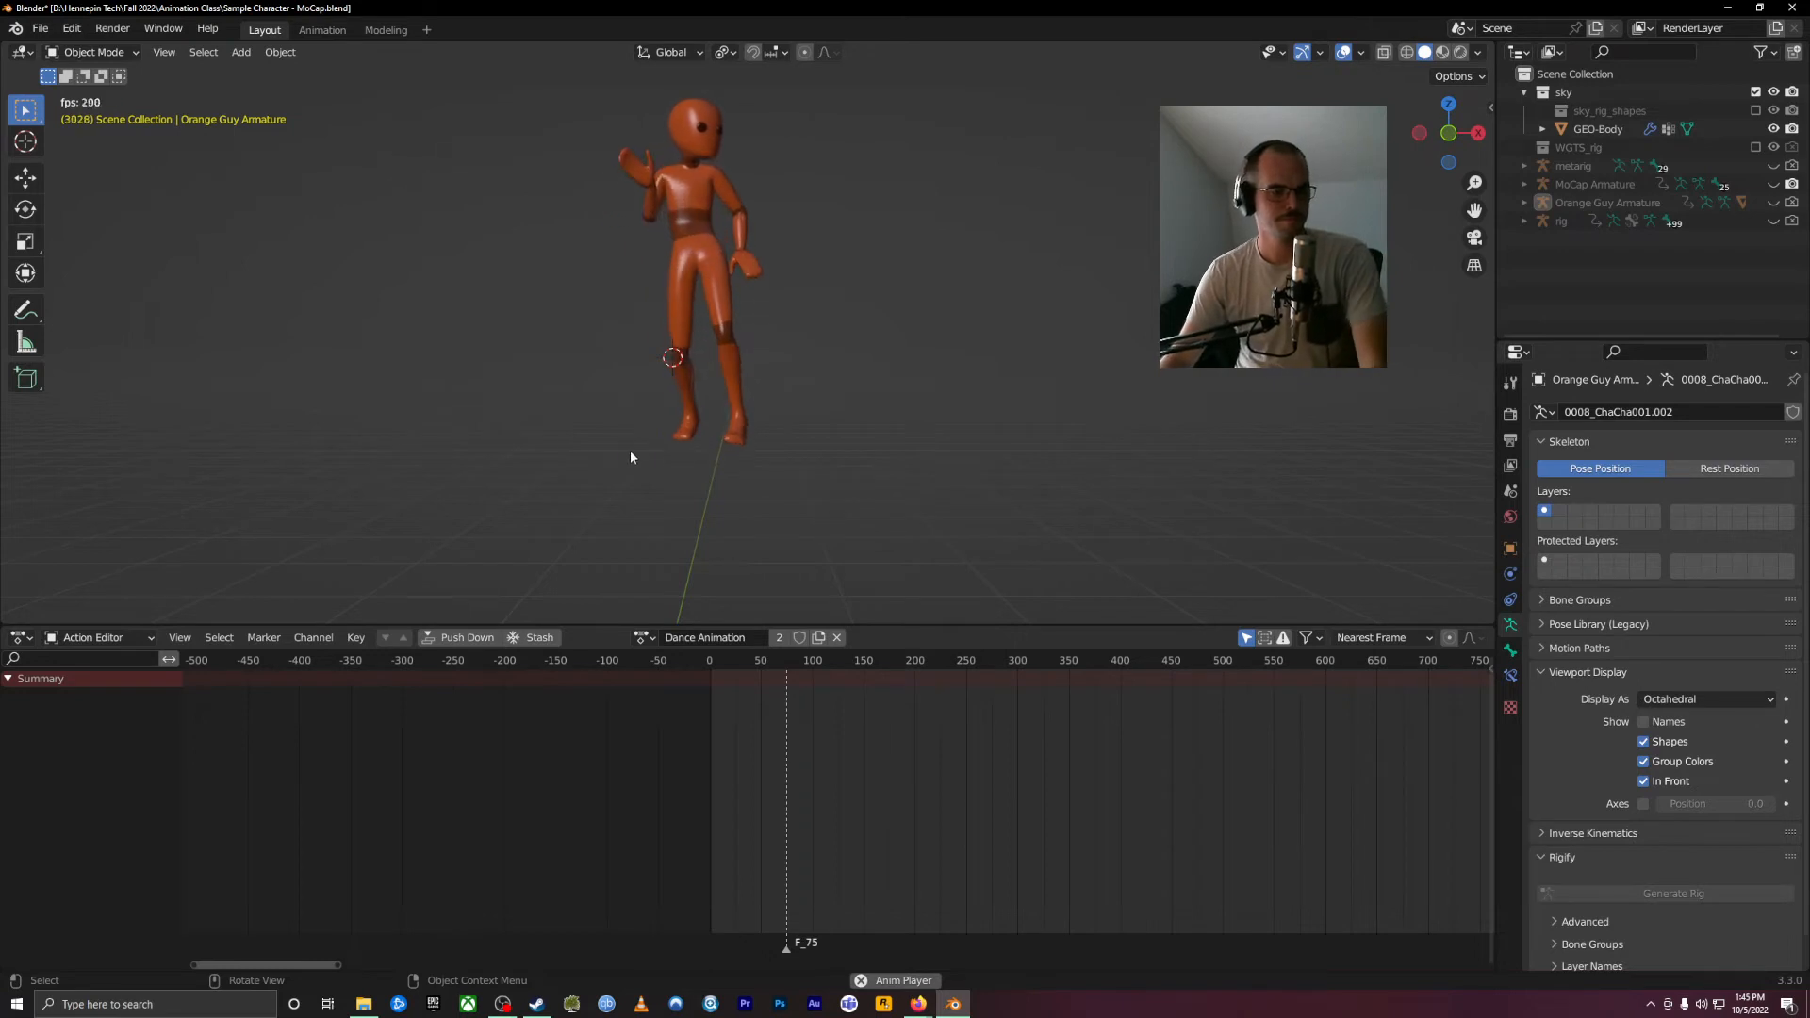
key(space)
middle_drag(869, 272, 817, 383)
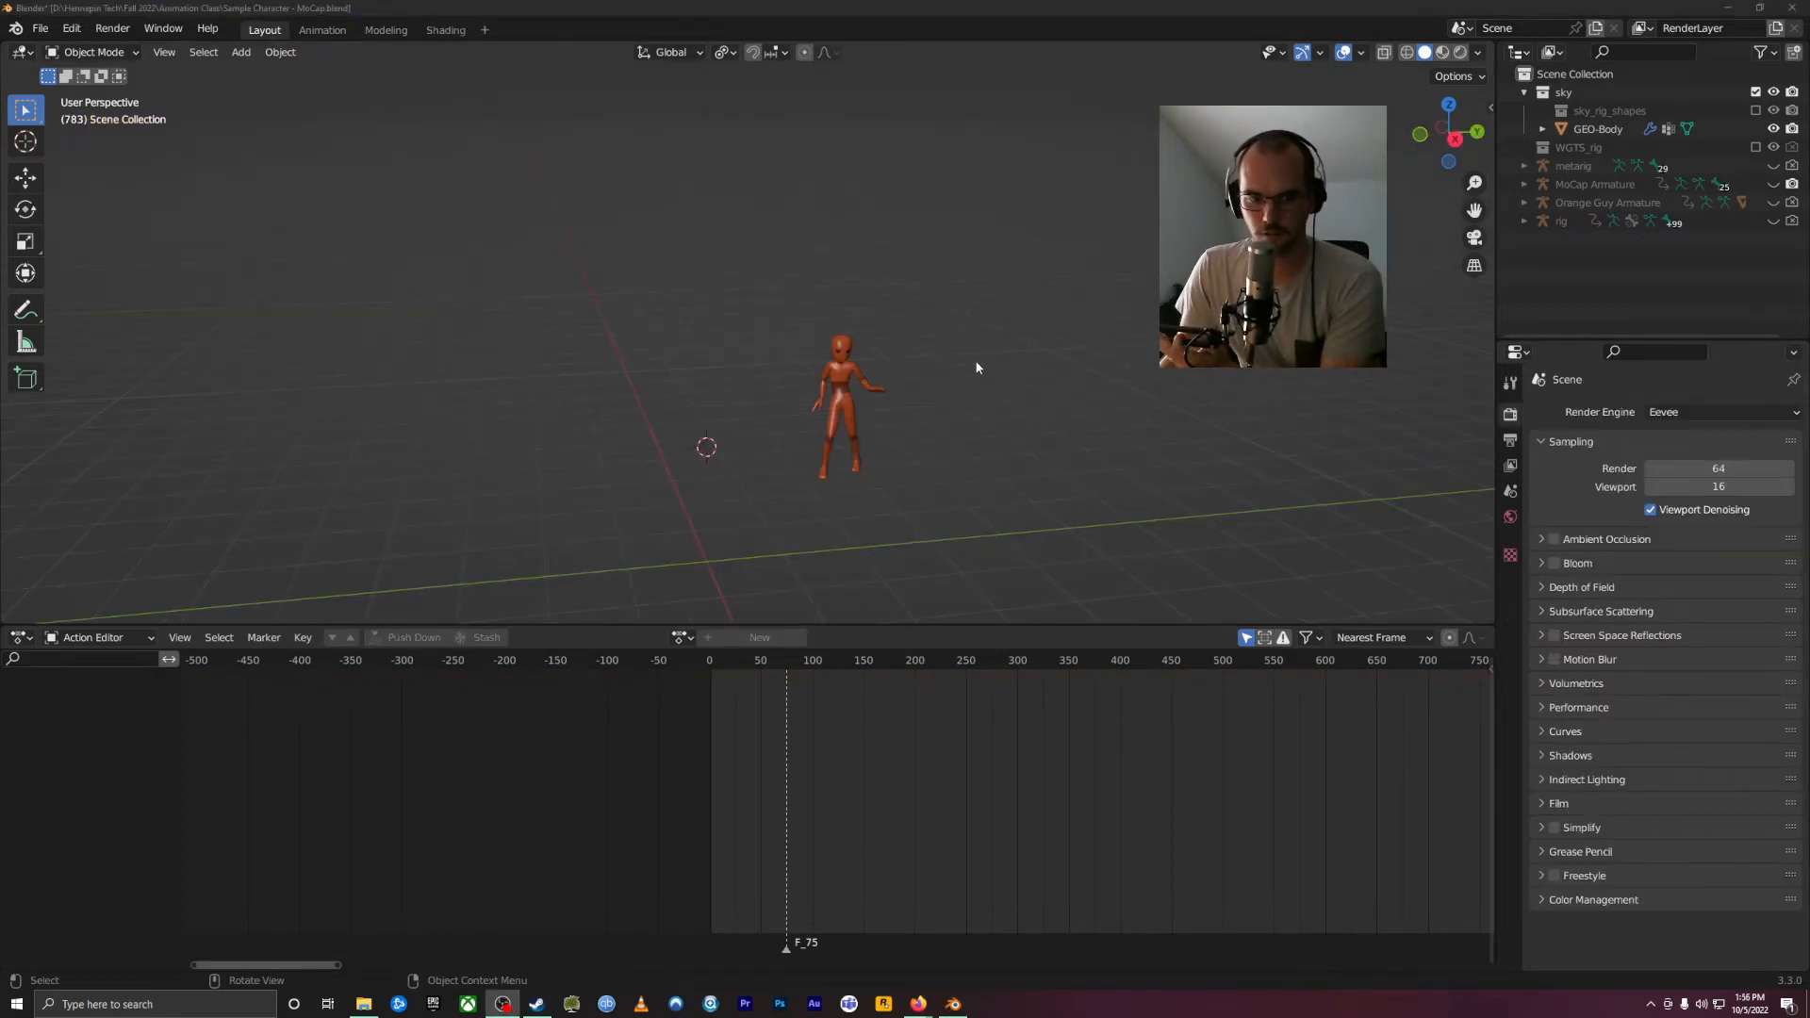
key(a)
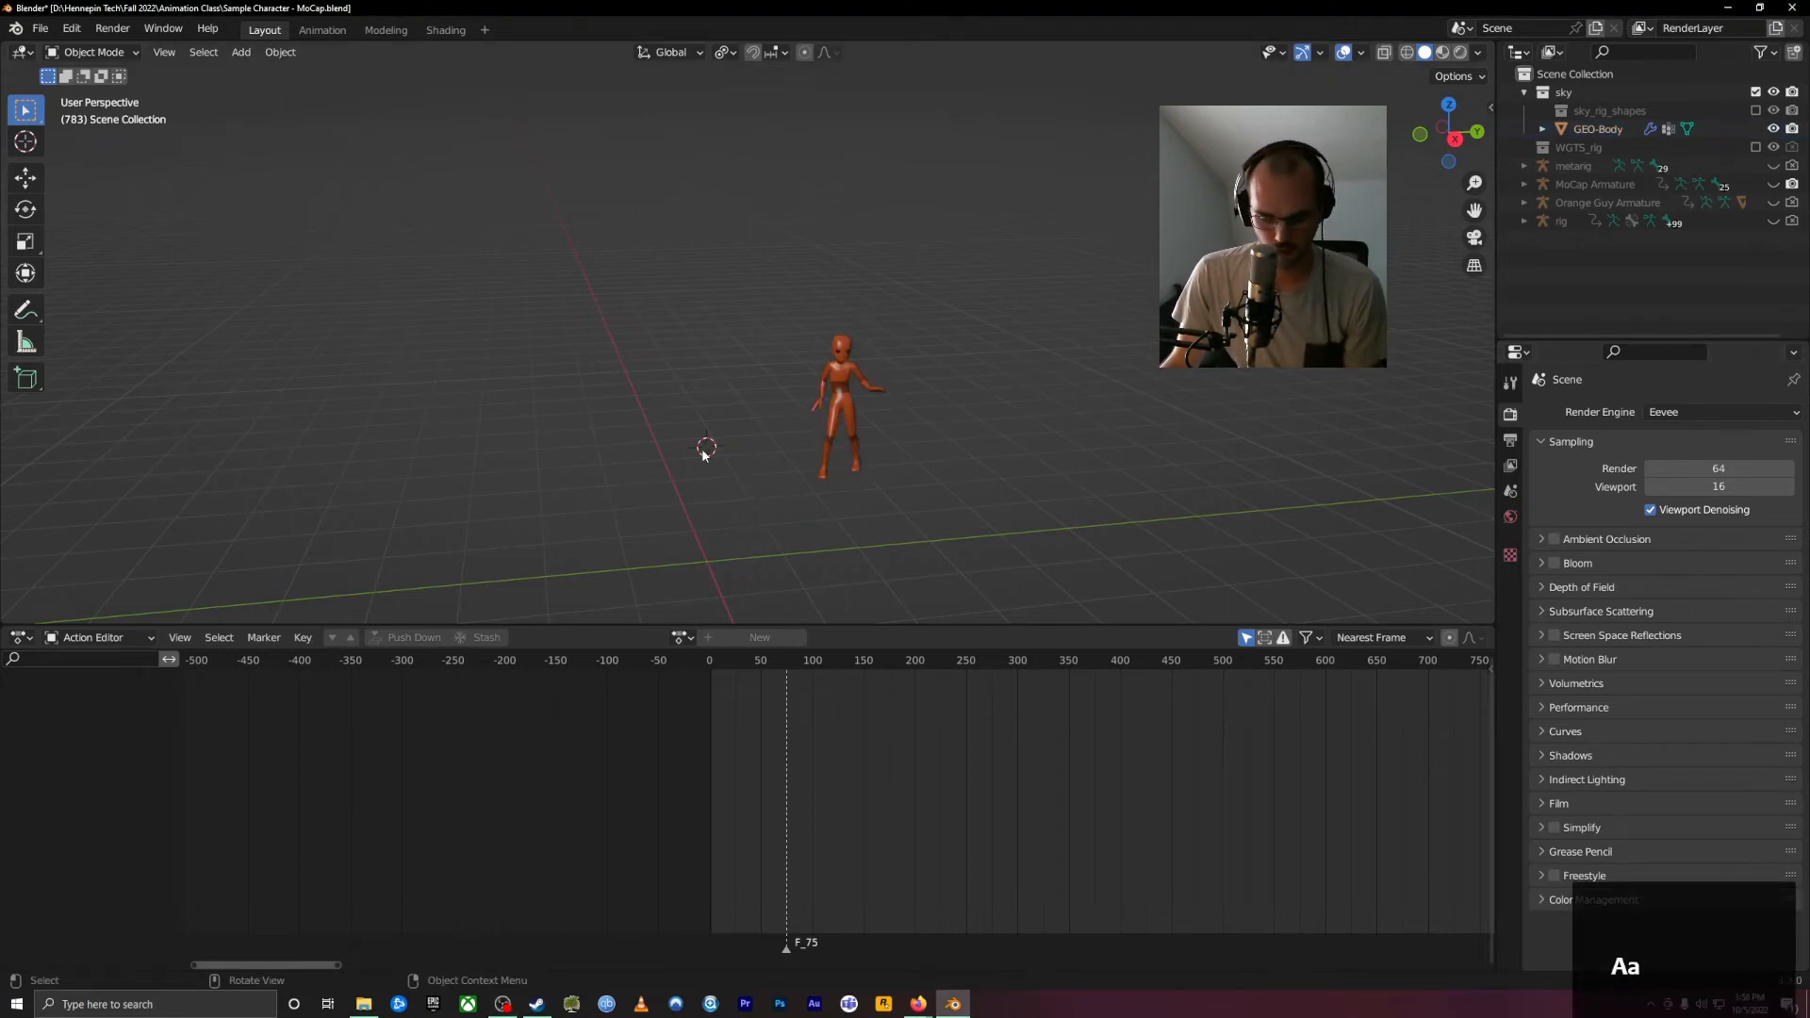
key(shift+a)
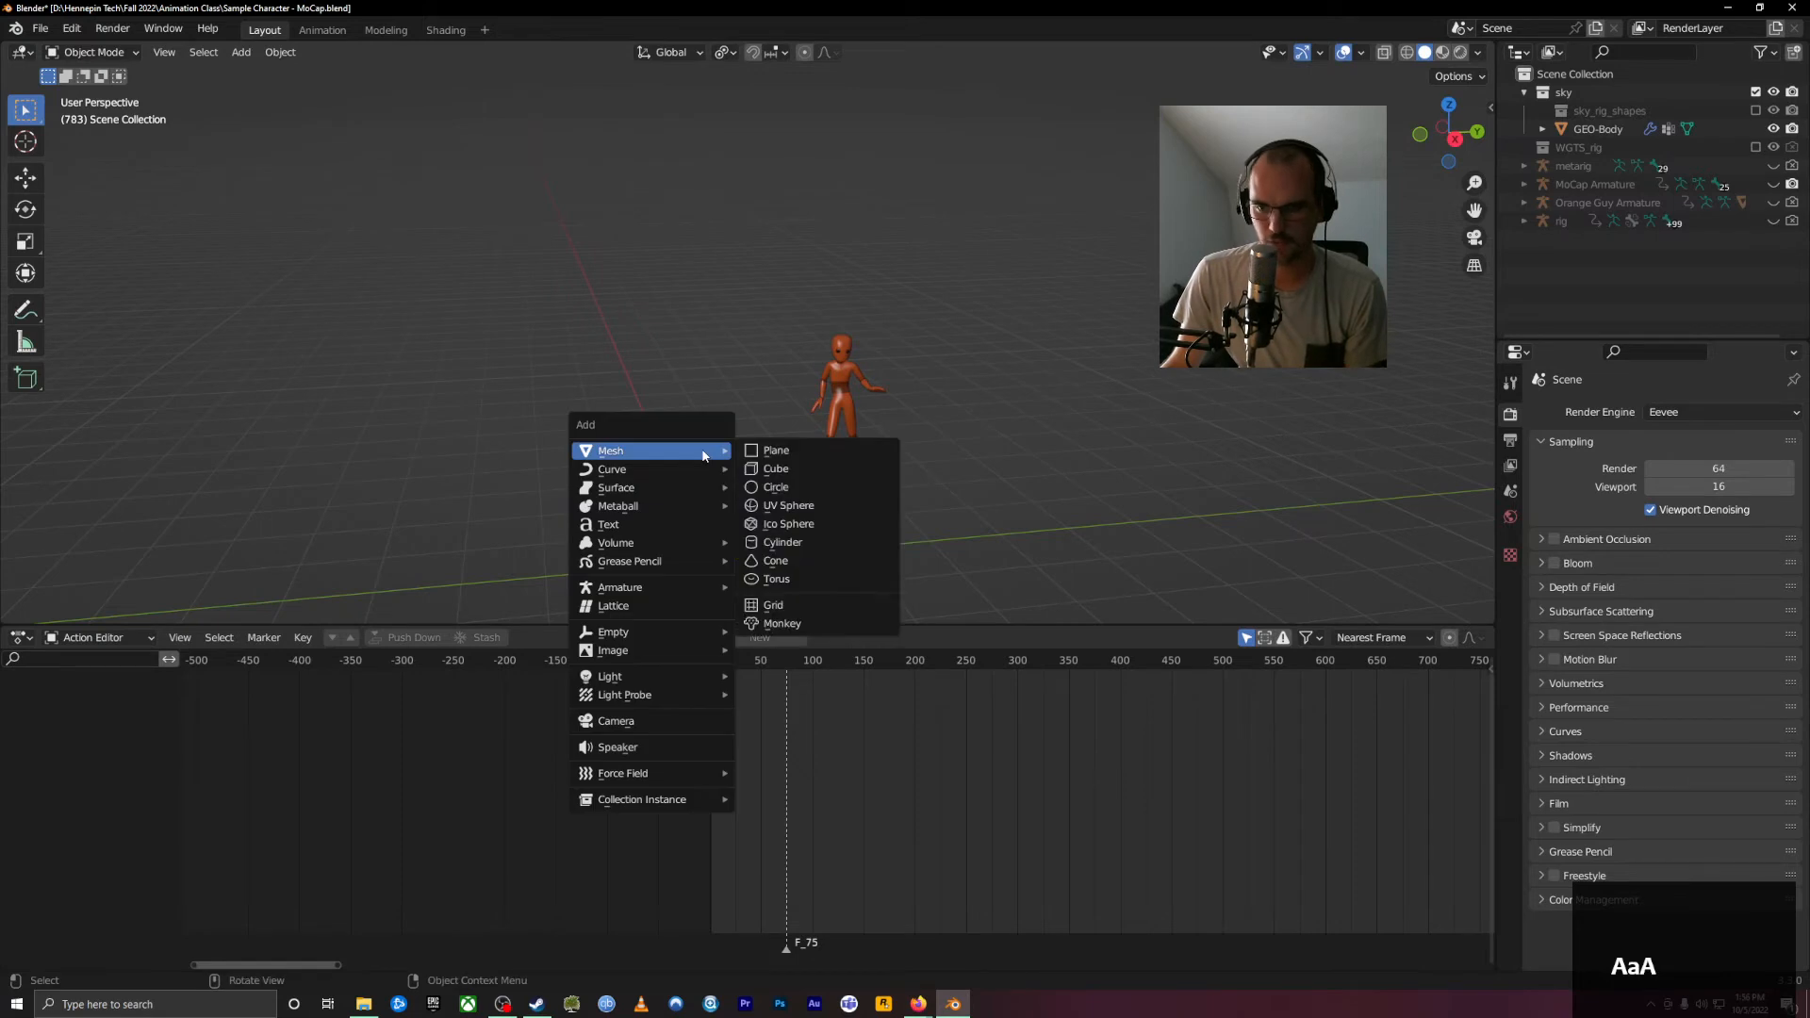
click(810, 451)
middle_drag(840, 580, 987, 511)
key(ctrl+z)
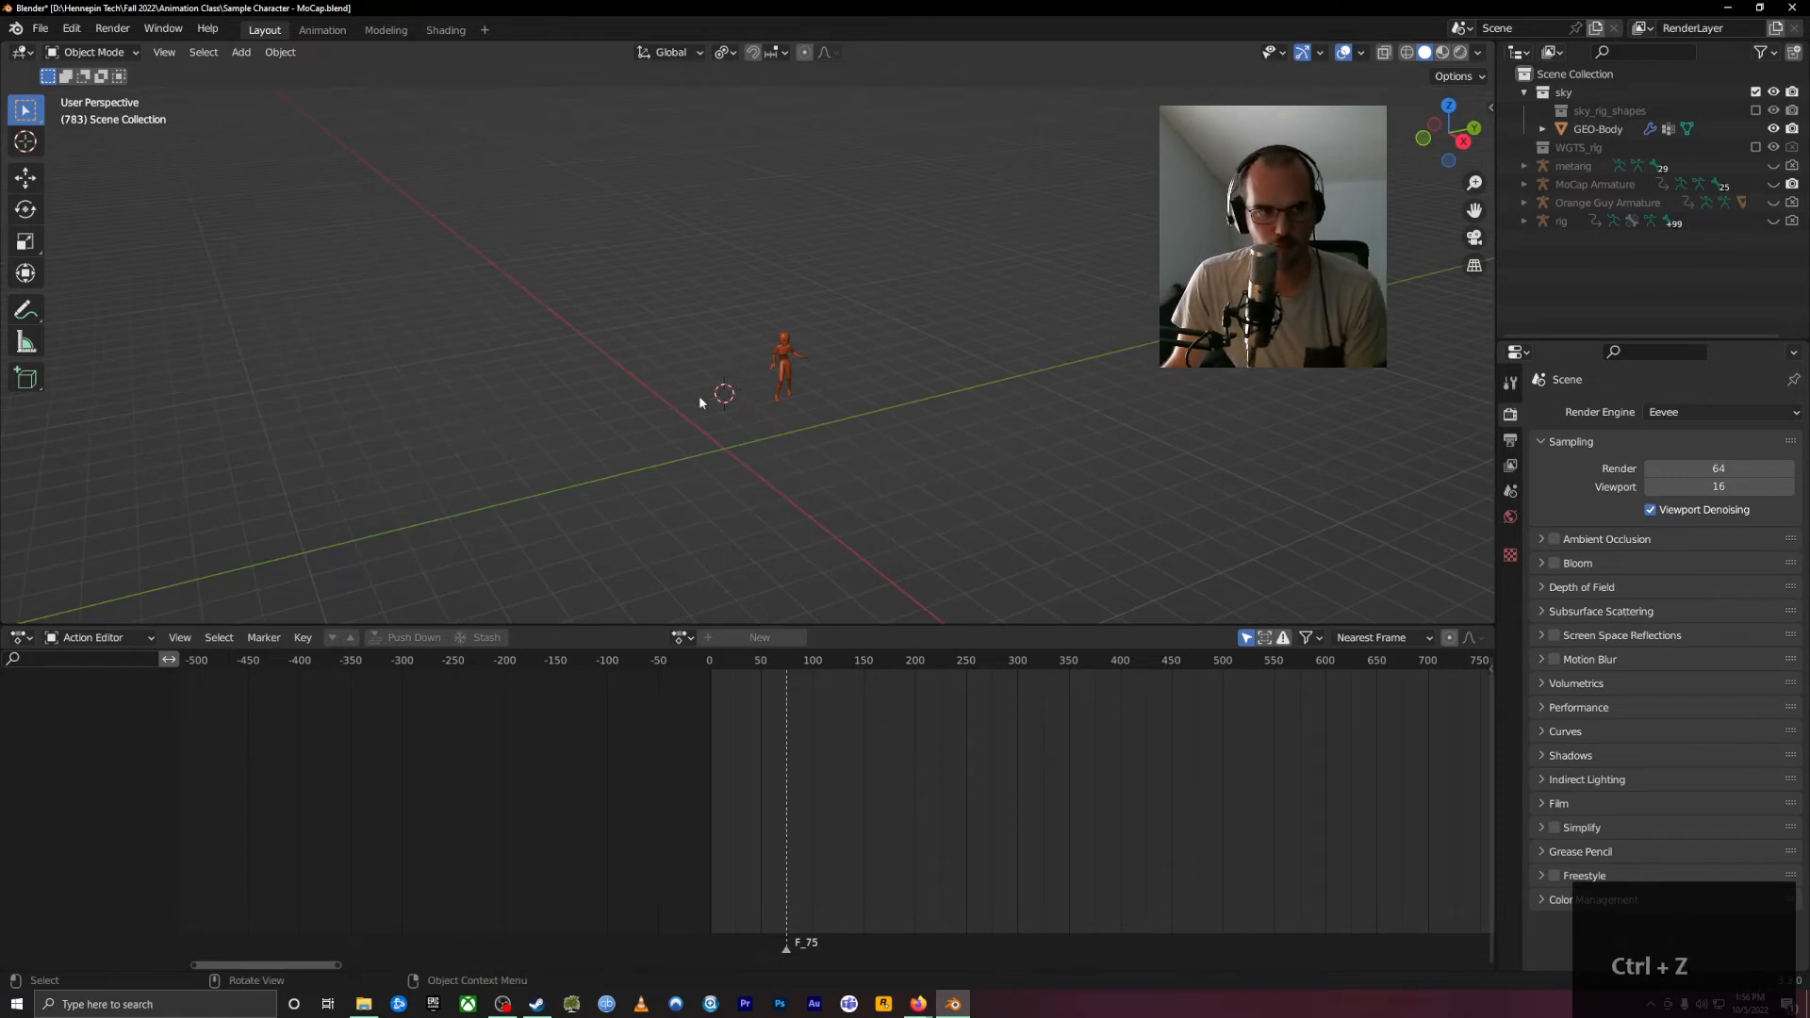
Step: Reset the 3D cursor to the world origin and add a plane there, scaled up into a large floor
key(shift+c)
middle_drag(738, 469, 734, 457)
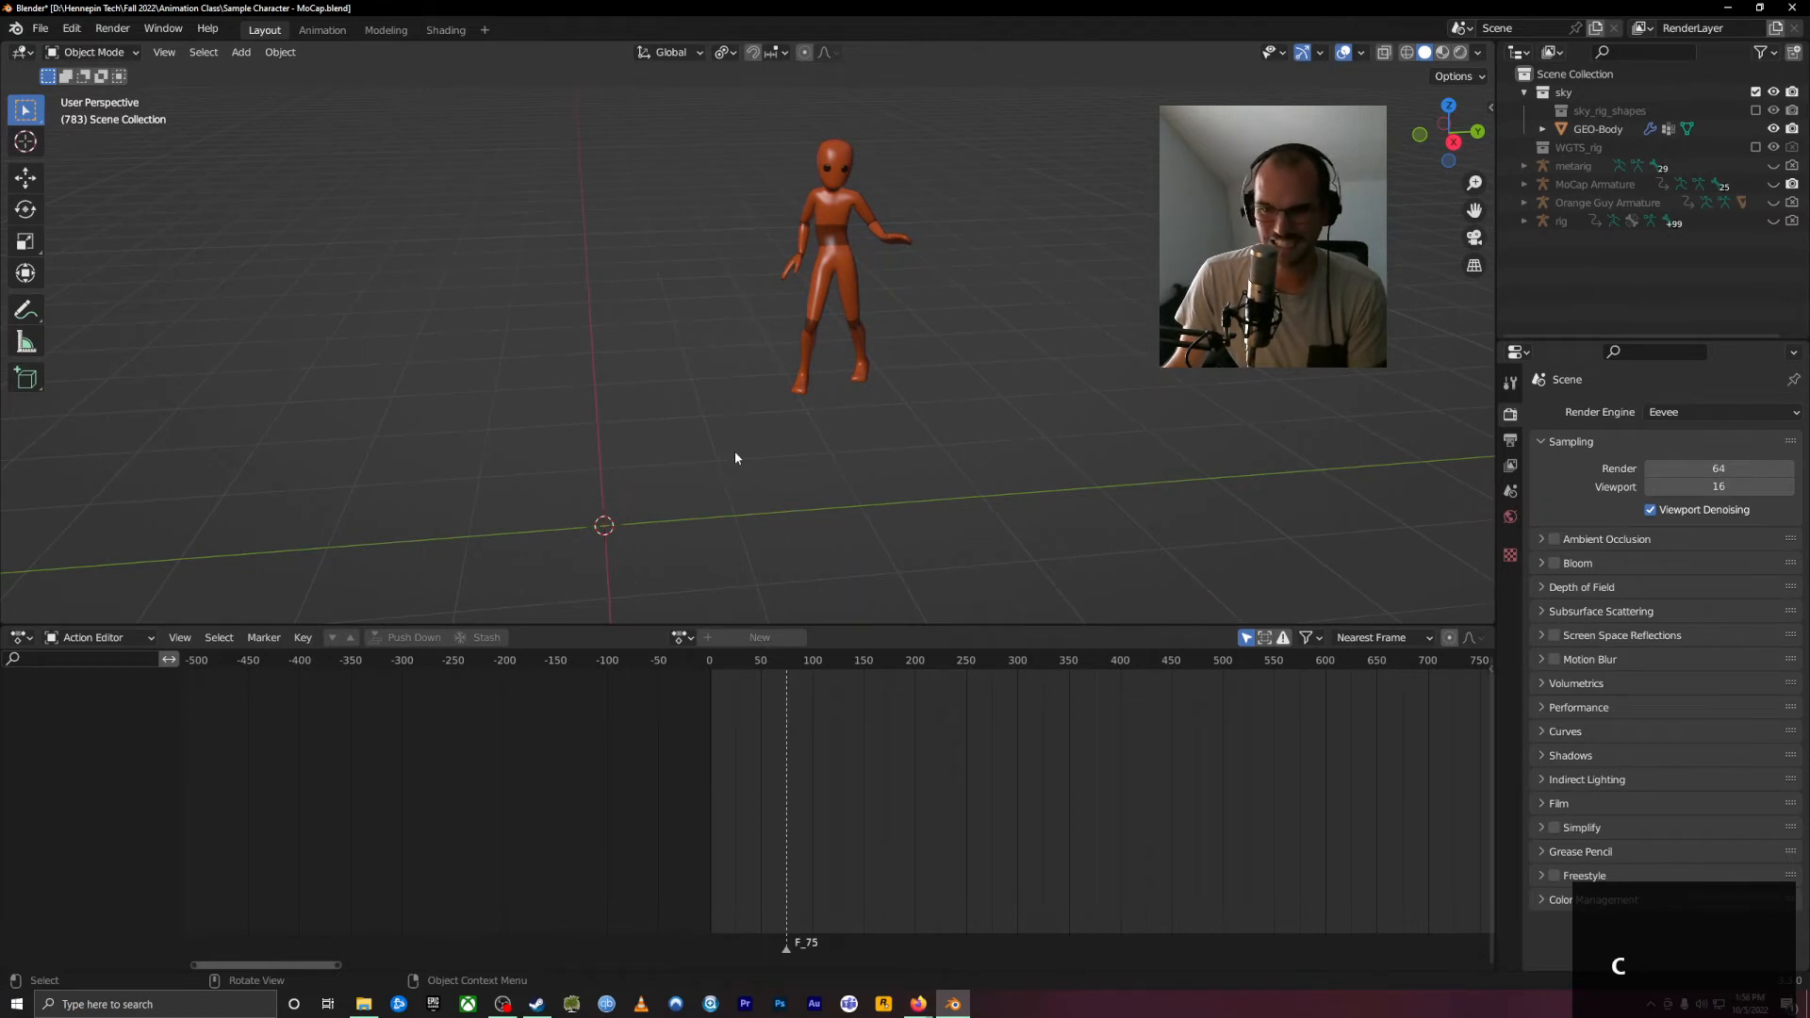
key(shift+a)
mouse_move(688, 423)
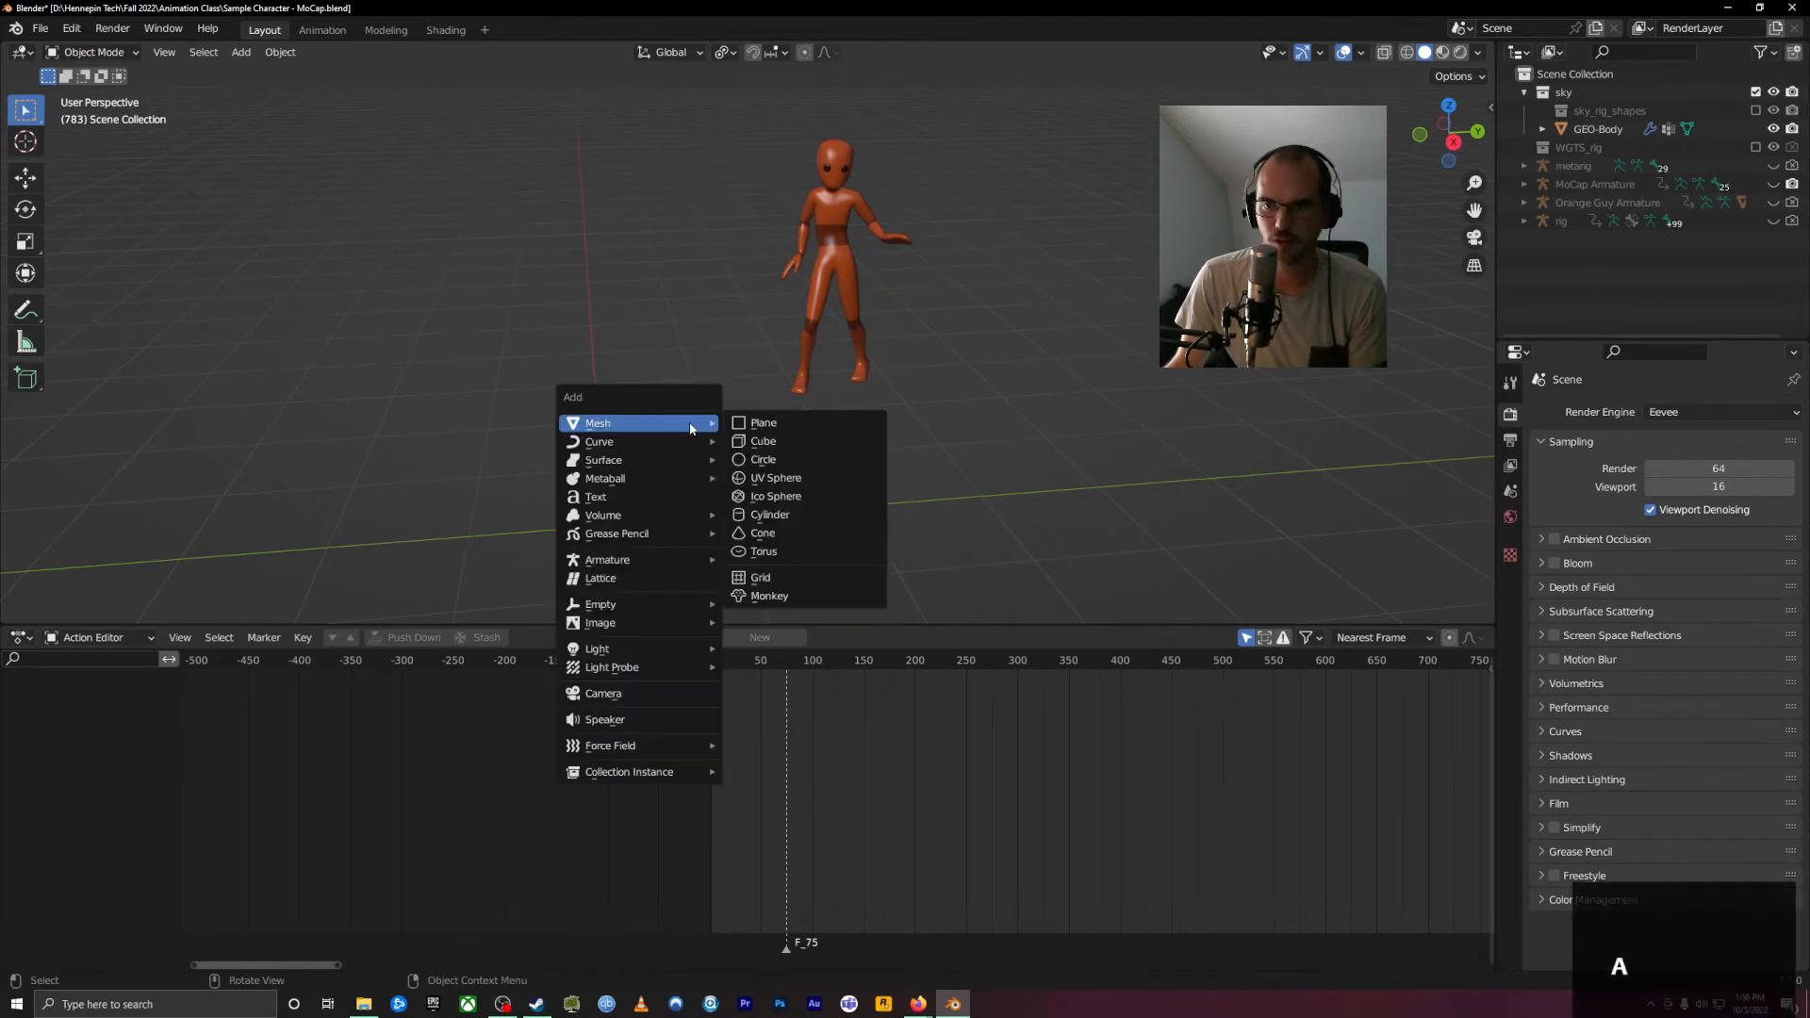
click(799, 418)
scroll(654, 473, down, 3)
key(s)
click(1081, 484)
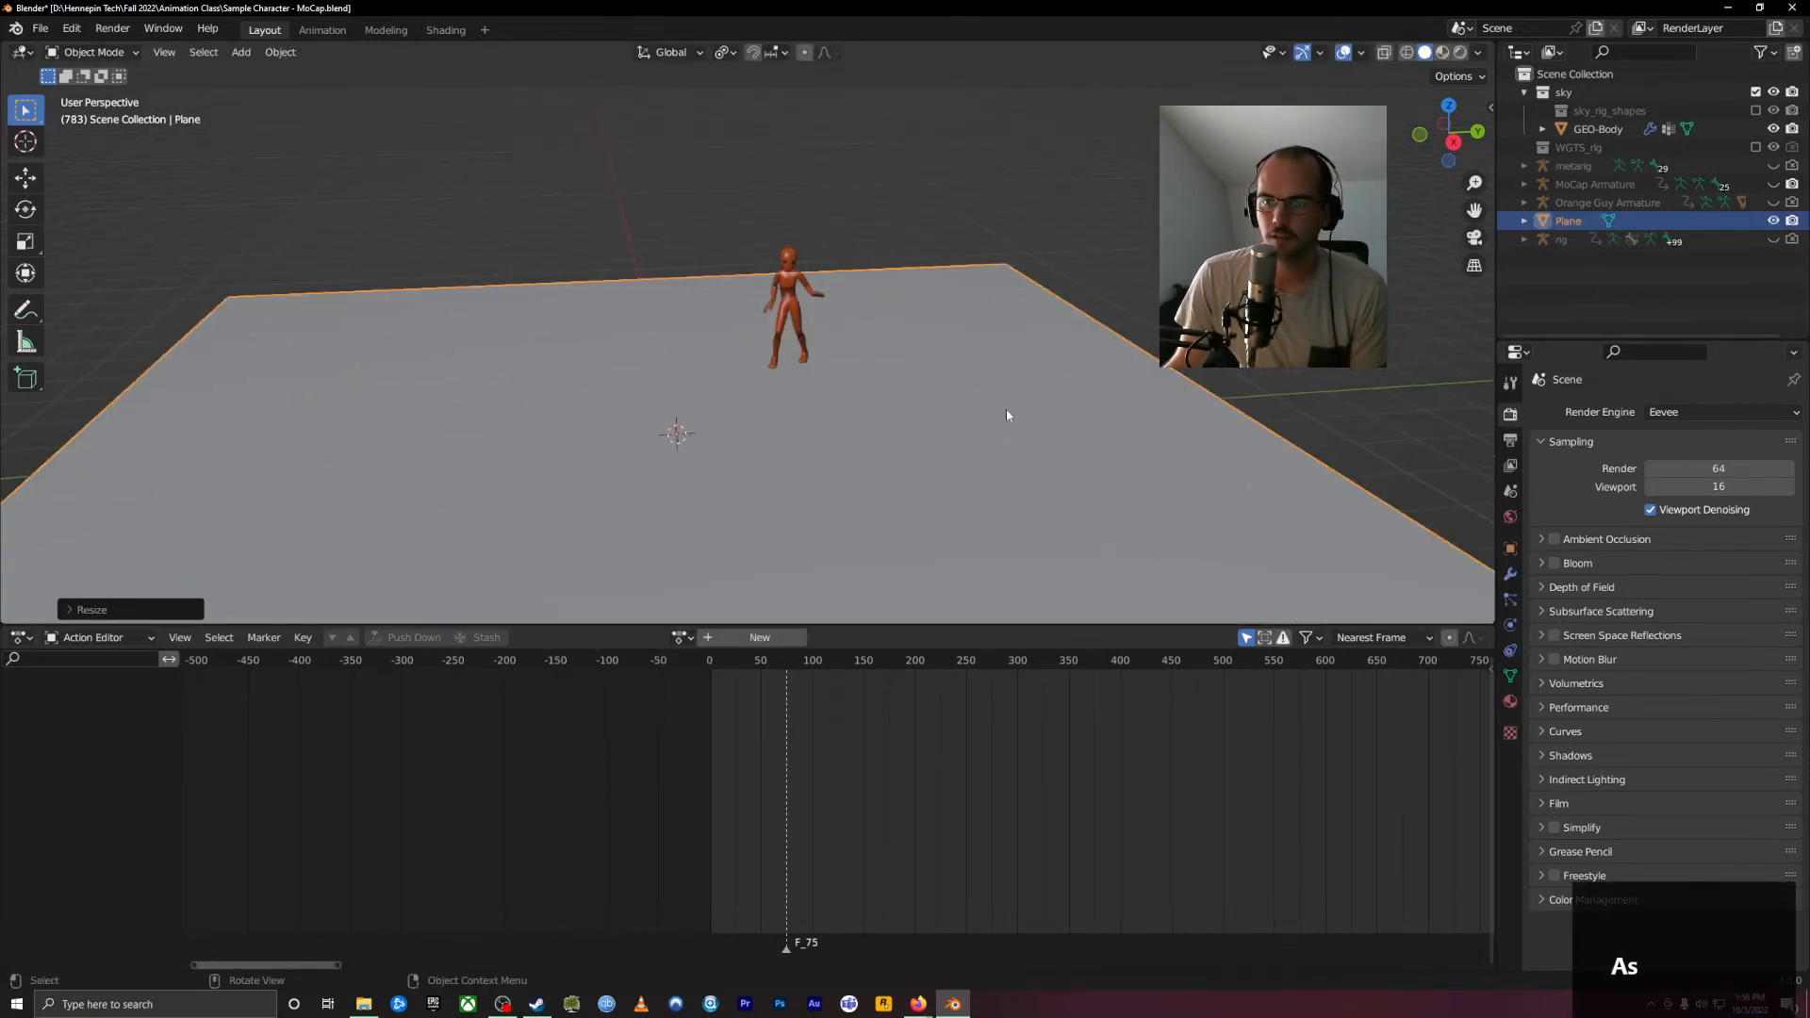
Step: Set the GEO-Body mesh's Location Y and Z to 0 and scrub the timeline to frame 410
click(819, 292)
scroll(735, 349, up, 2)
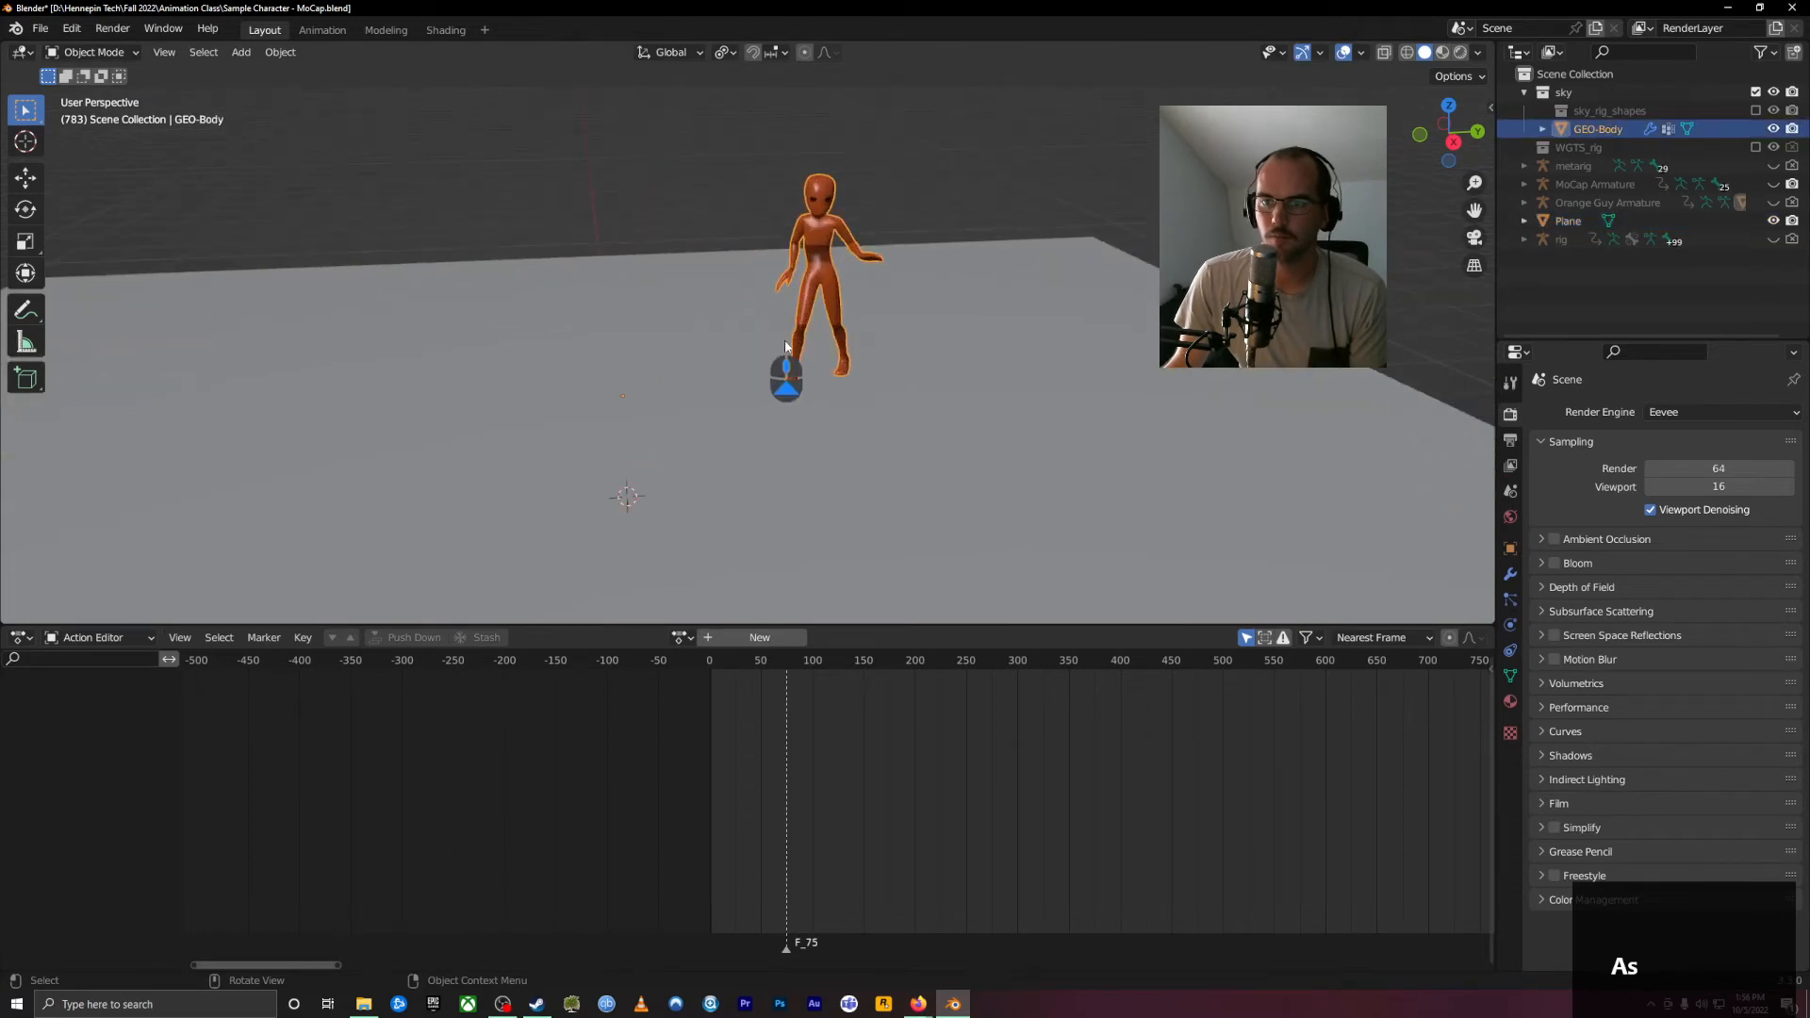
middle_drag(788, 384, 878, 298)
click(1511, 549)
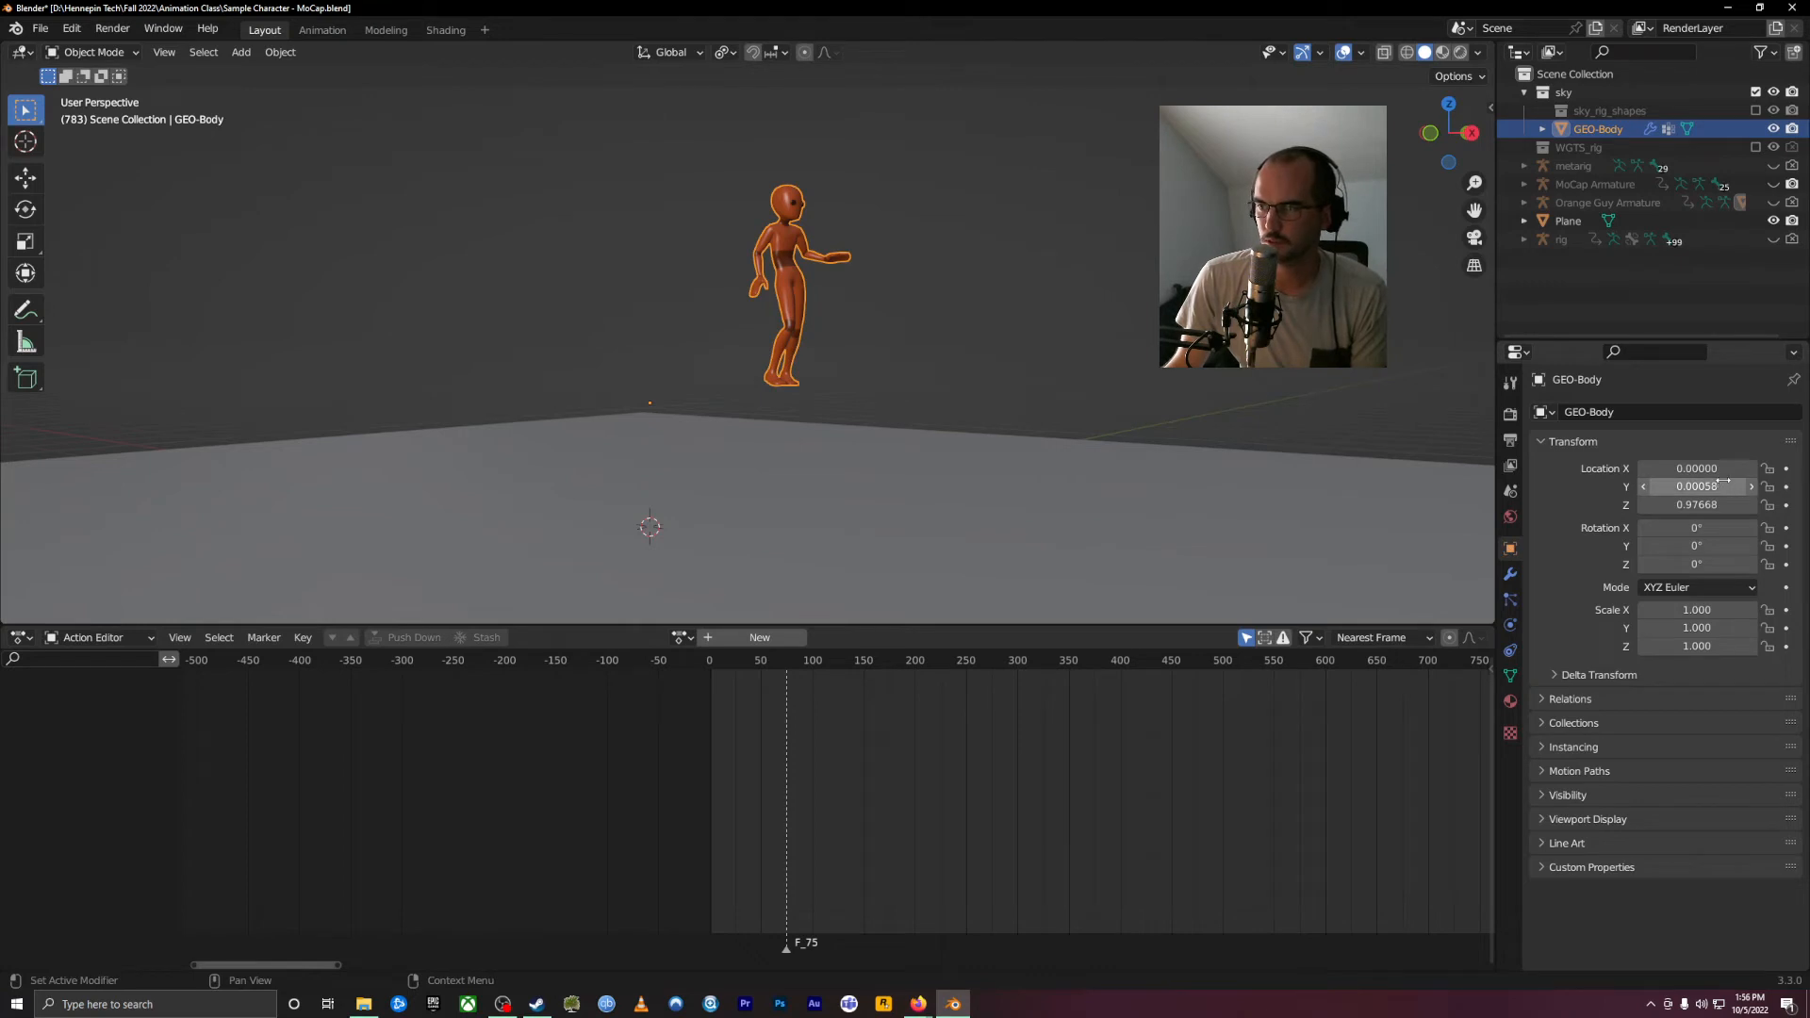
text(0)
key(Tab)
text(0)
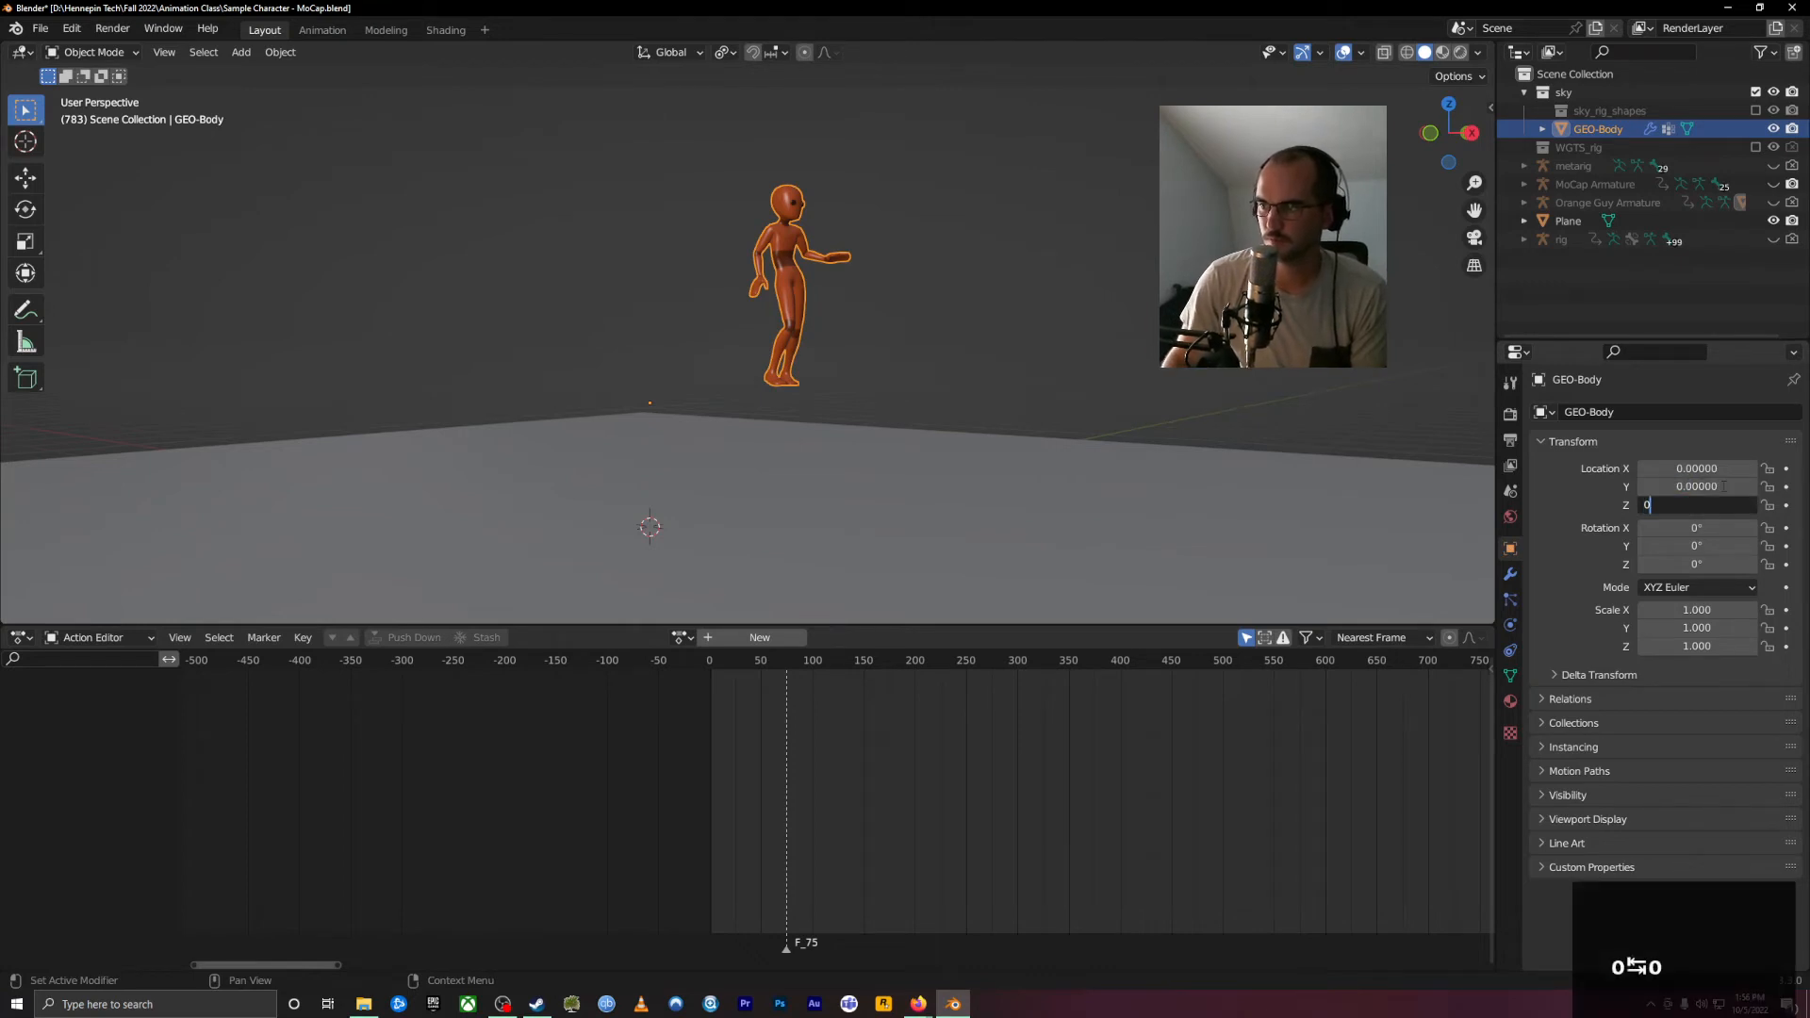
key(Return)
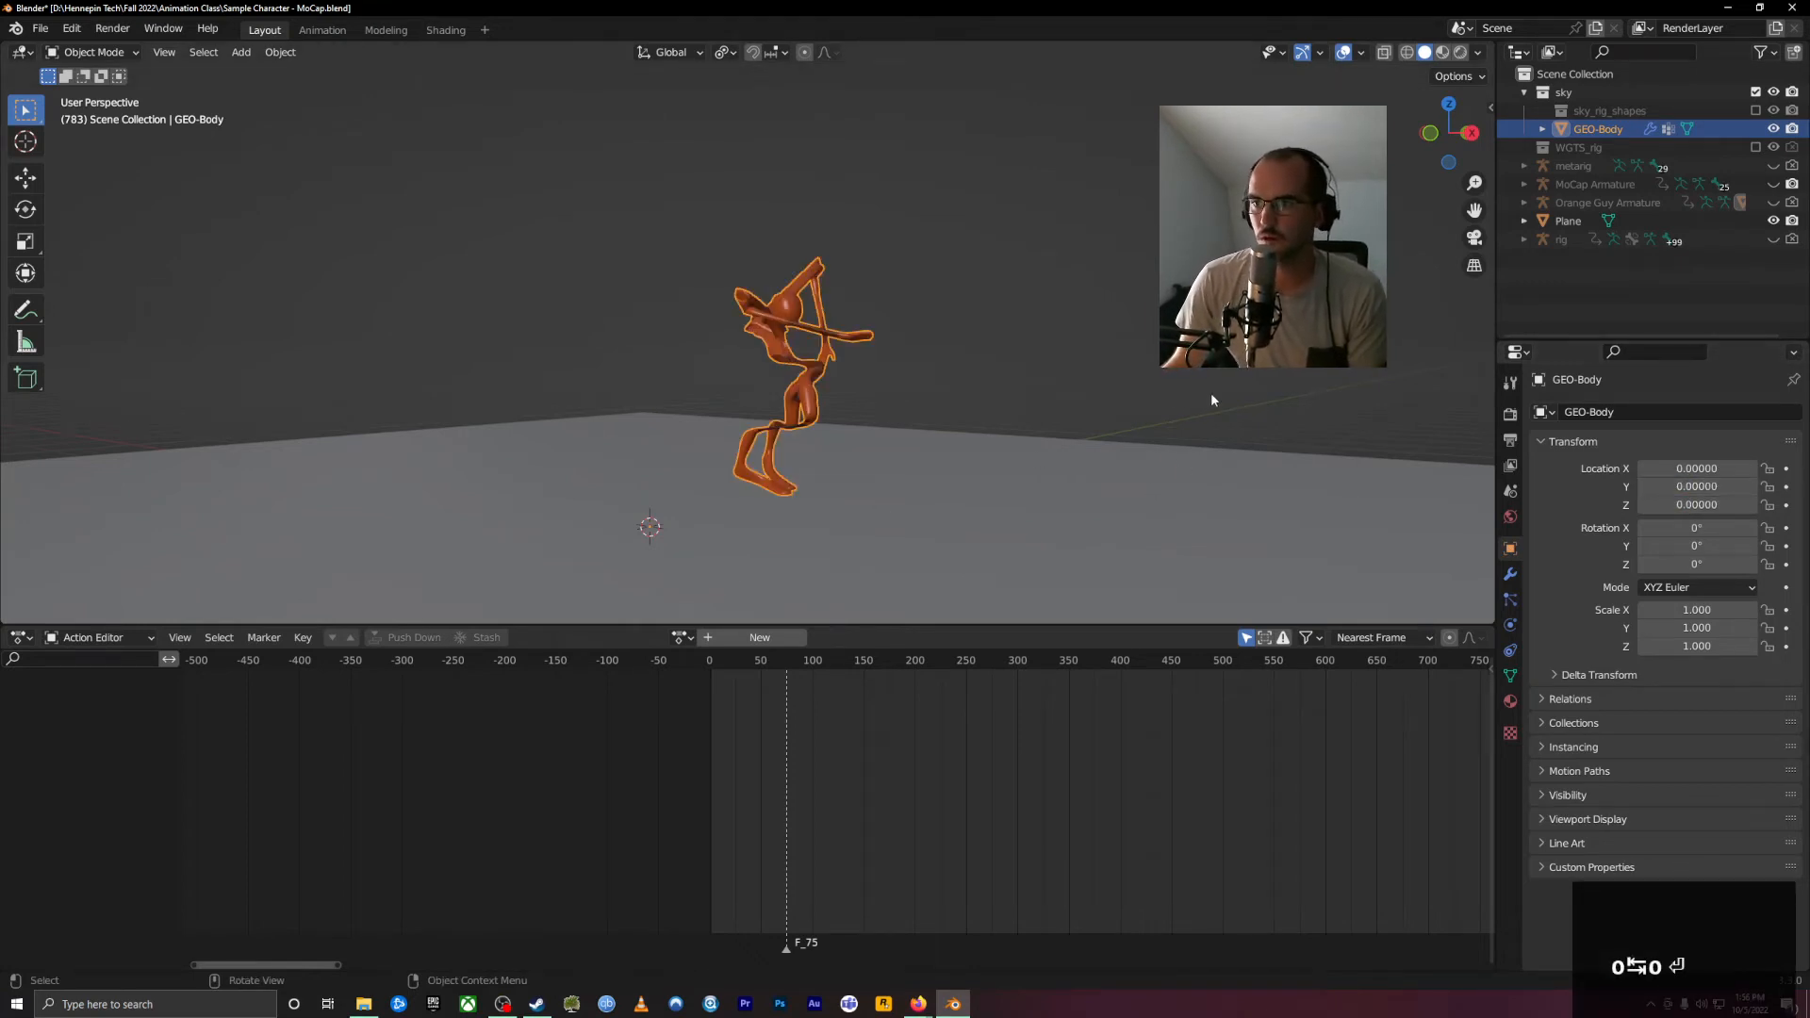
middle_drag(1211, 394, 728, 645)
drag(762, 667, 1127, 648)
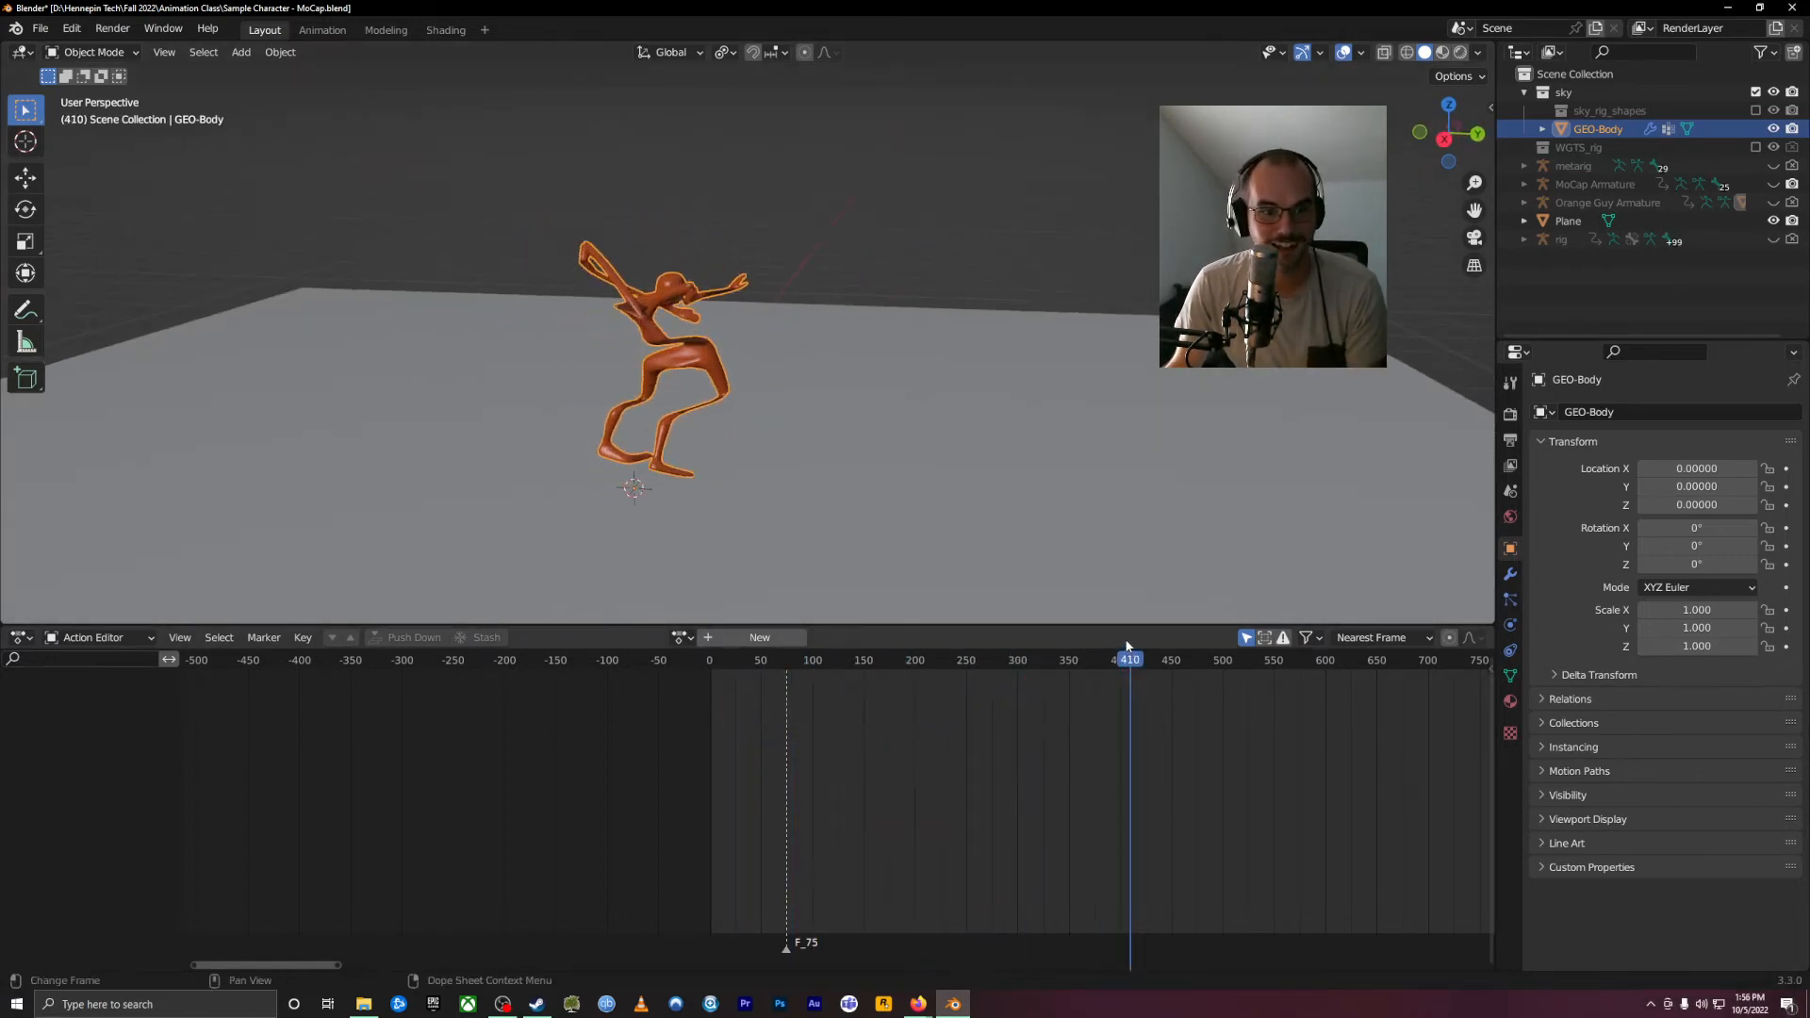
Step: Undo the location changes on the GEO-Body mesh and play the dance animation
key(ctrl+z)
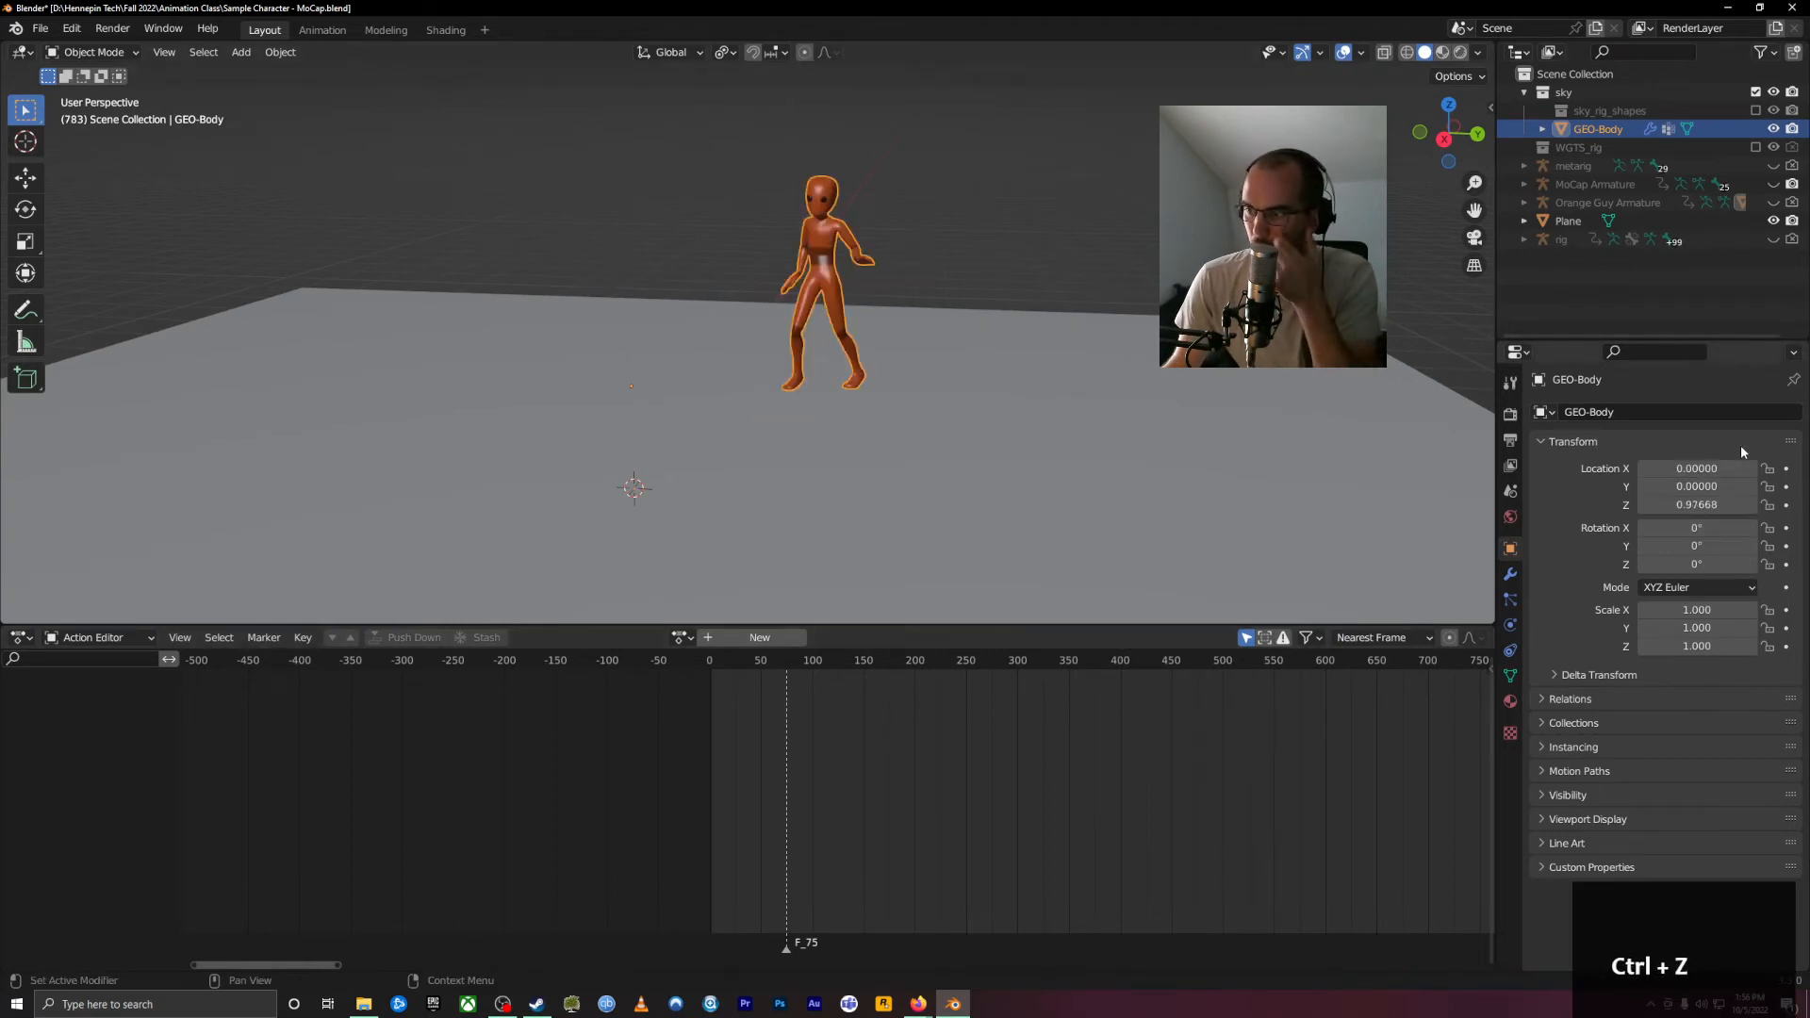
key(space)
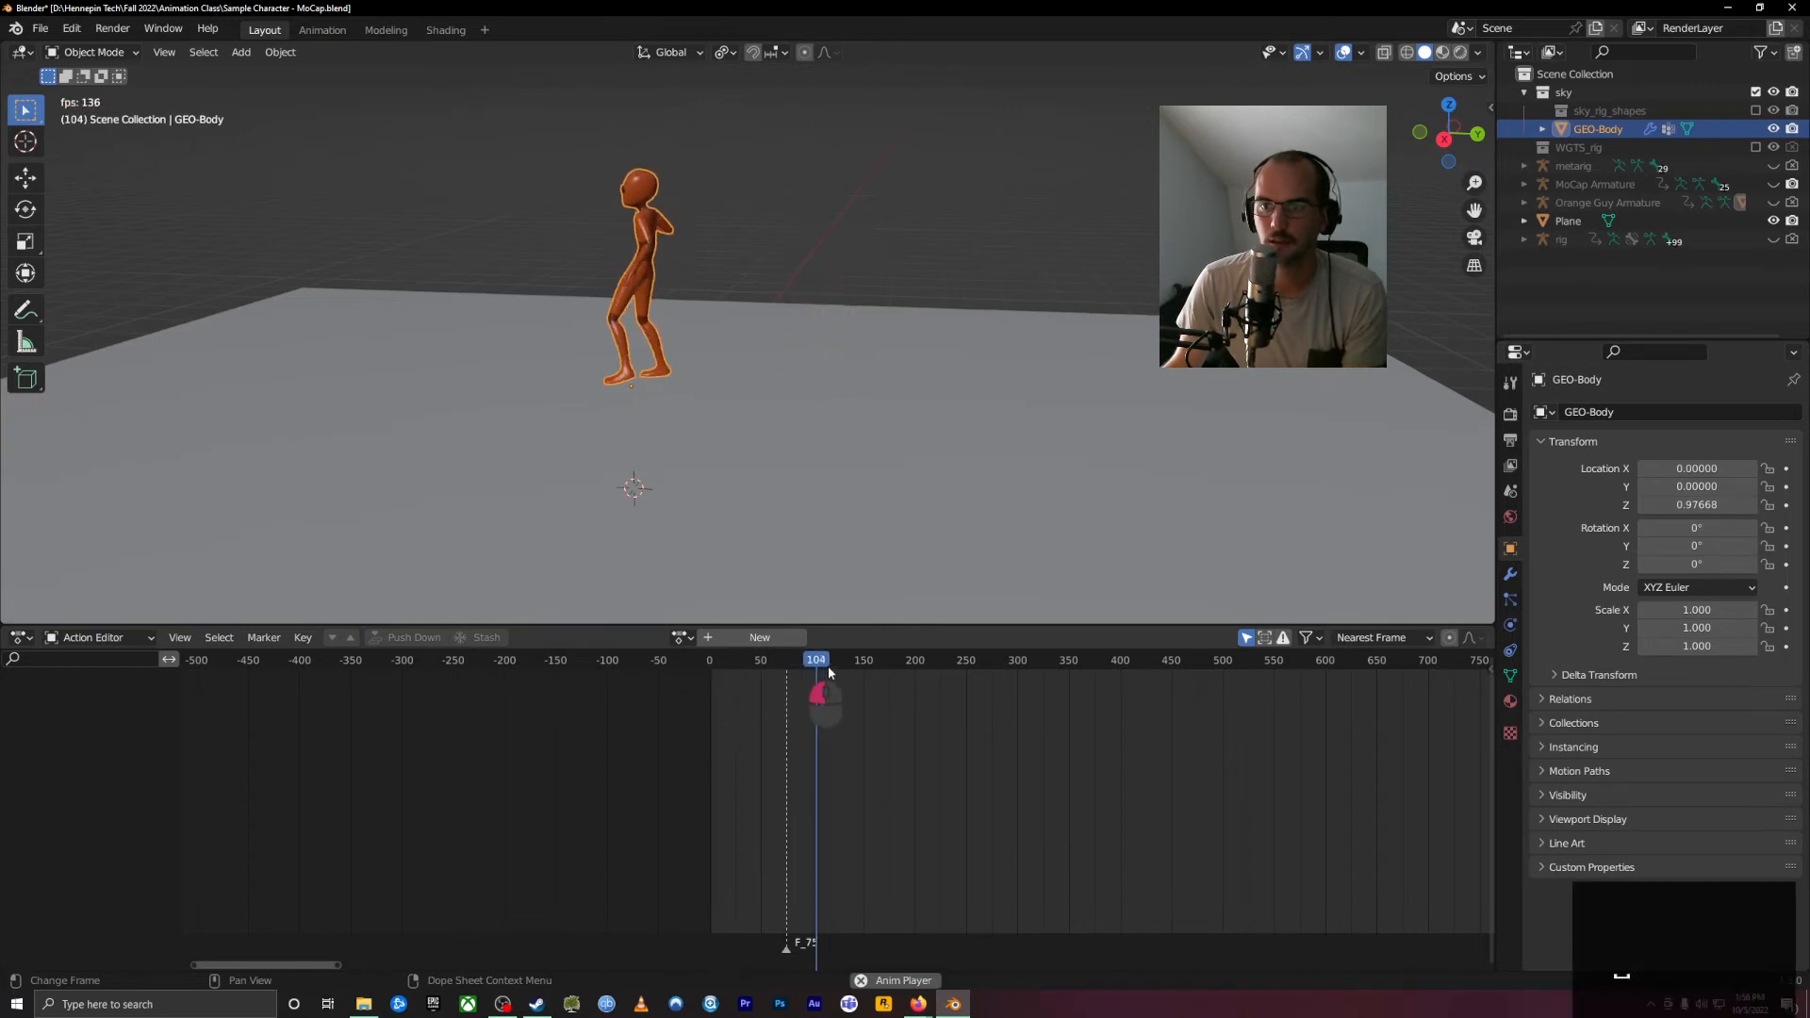
Step: Try lowering the GEO-Body mesh through its Location Z during playback, and undo the attempt
click(1626, 303)
drag(1687, 504, 1358, 523)
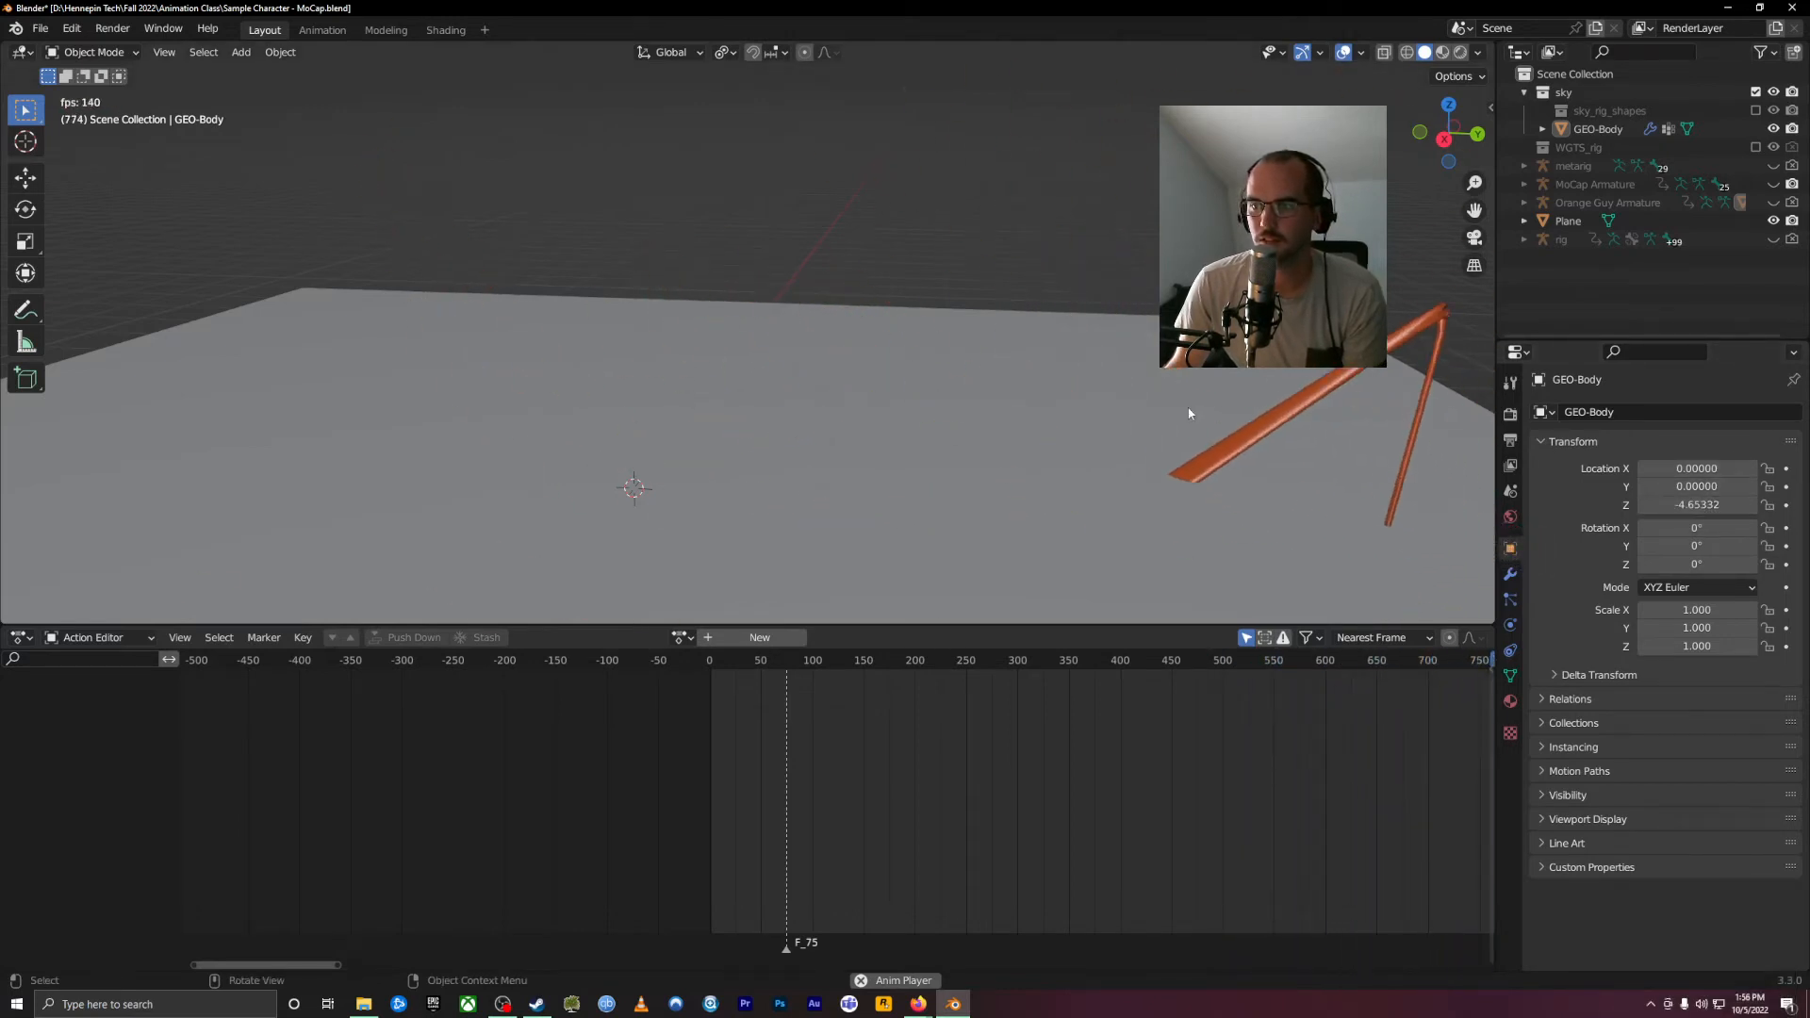
key(ctrl+z)
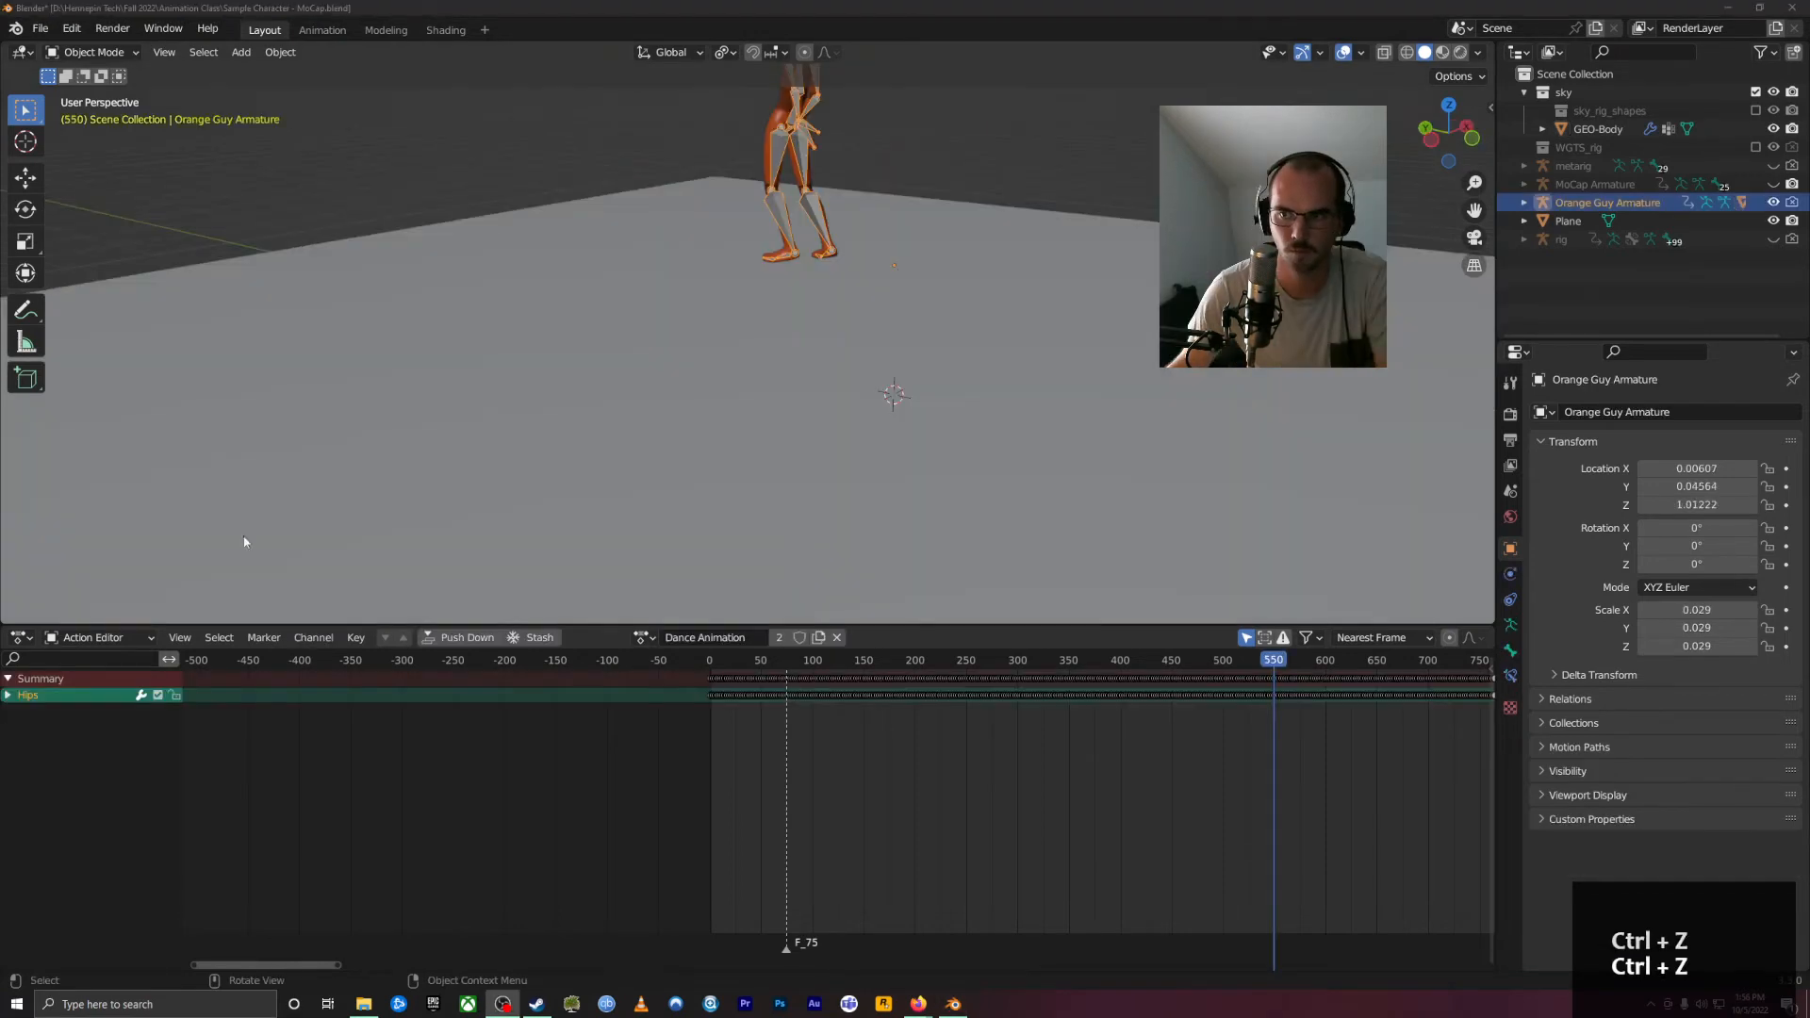
Step: Collapse the sky collection, select Orange Guy Armature and leave it visible in the viewport
middle_drag(971, 387, 974, 505)
click(1774, 202)
click(1774, 201)
click(1775, 202)
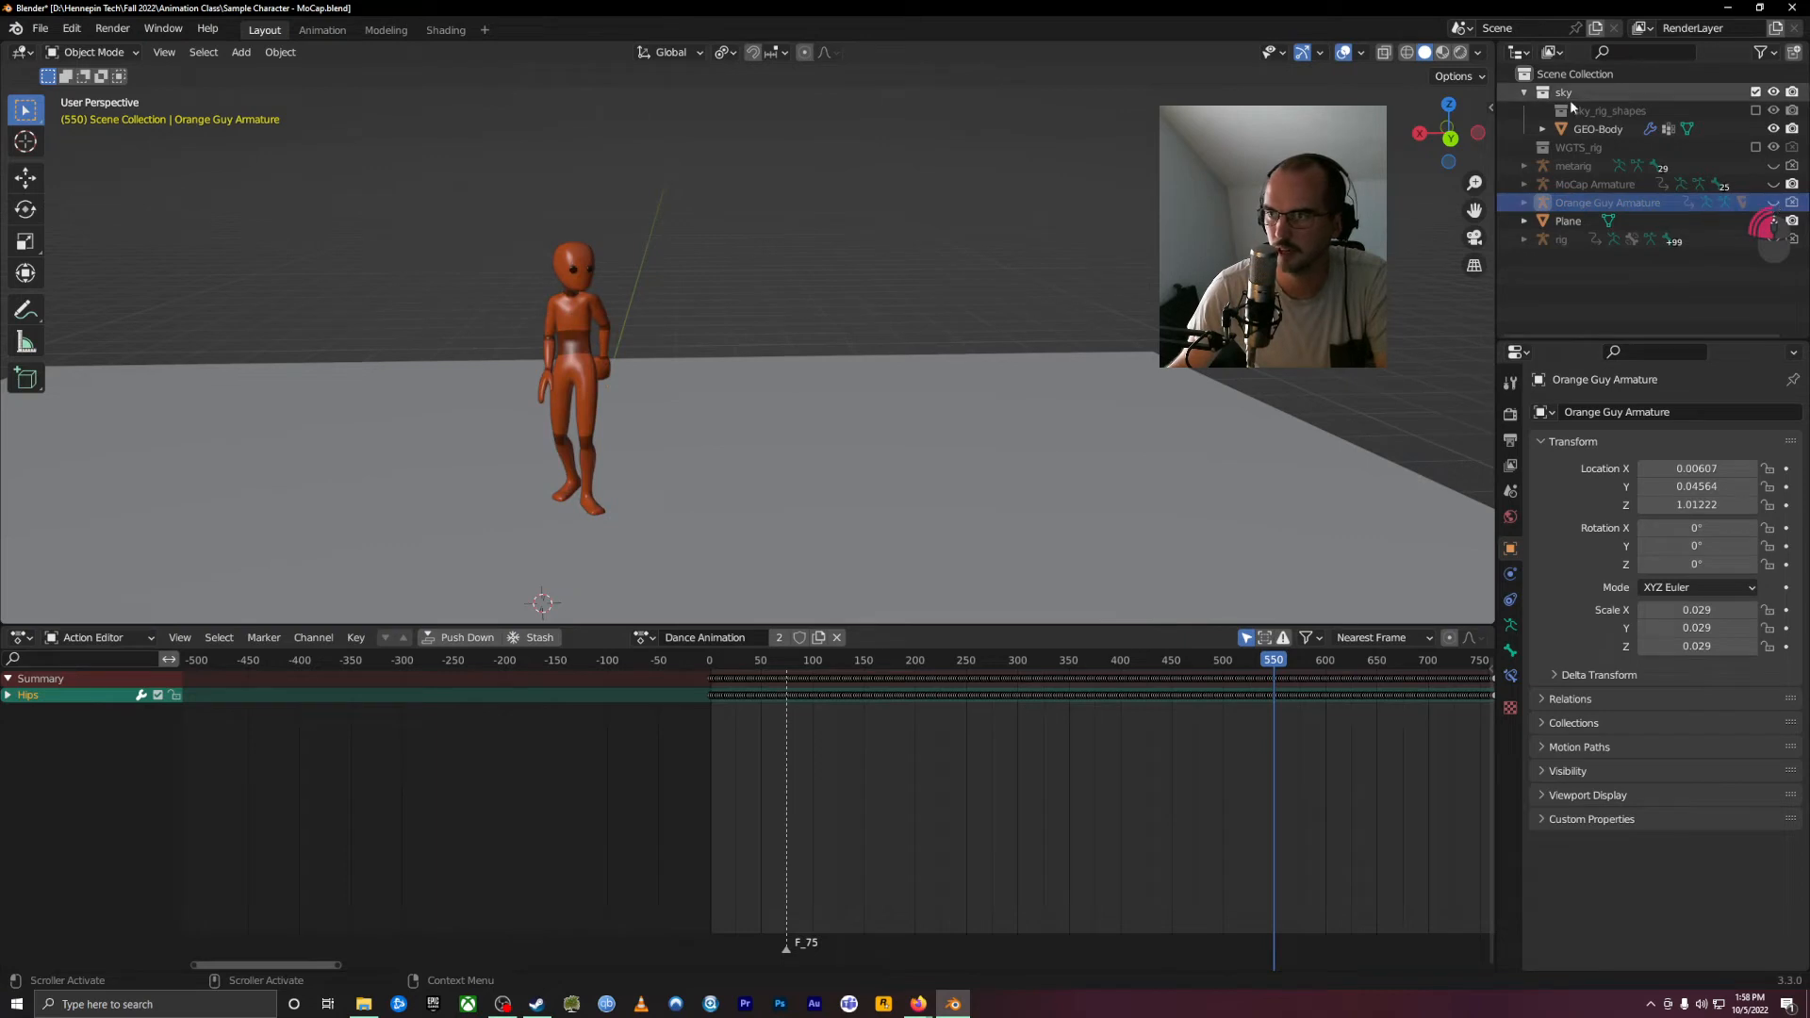
click(1613, 131)
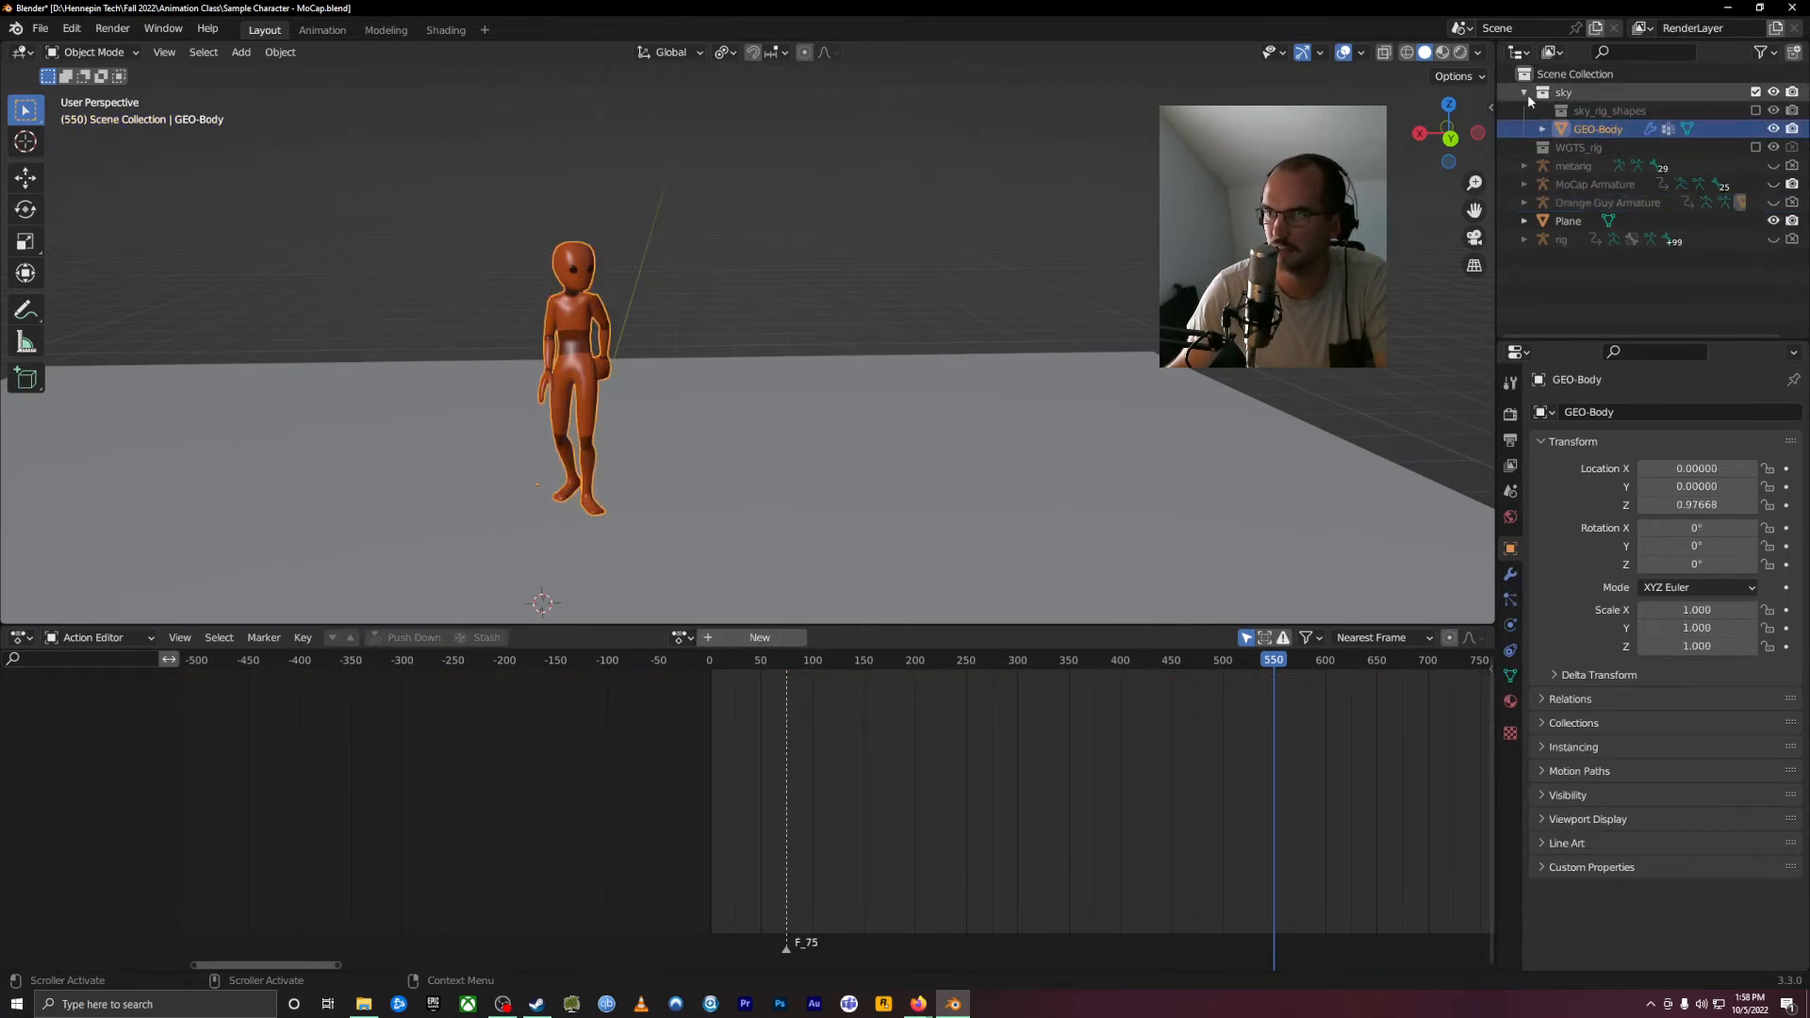
click(1525, 93)
click(1593, 166)
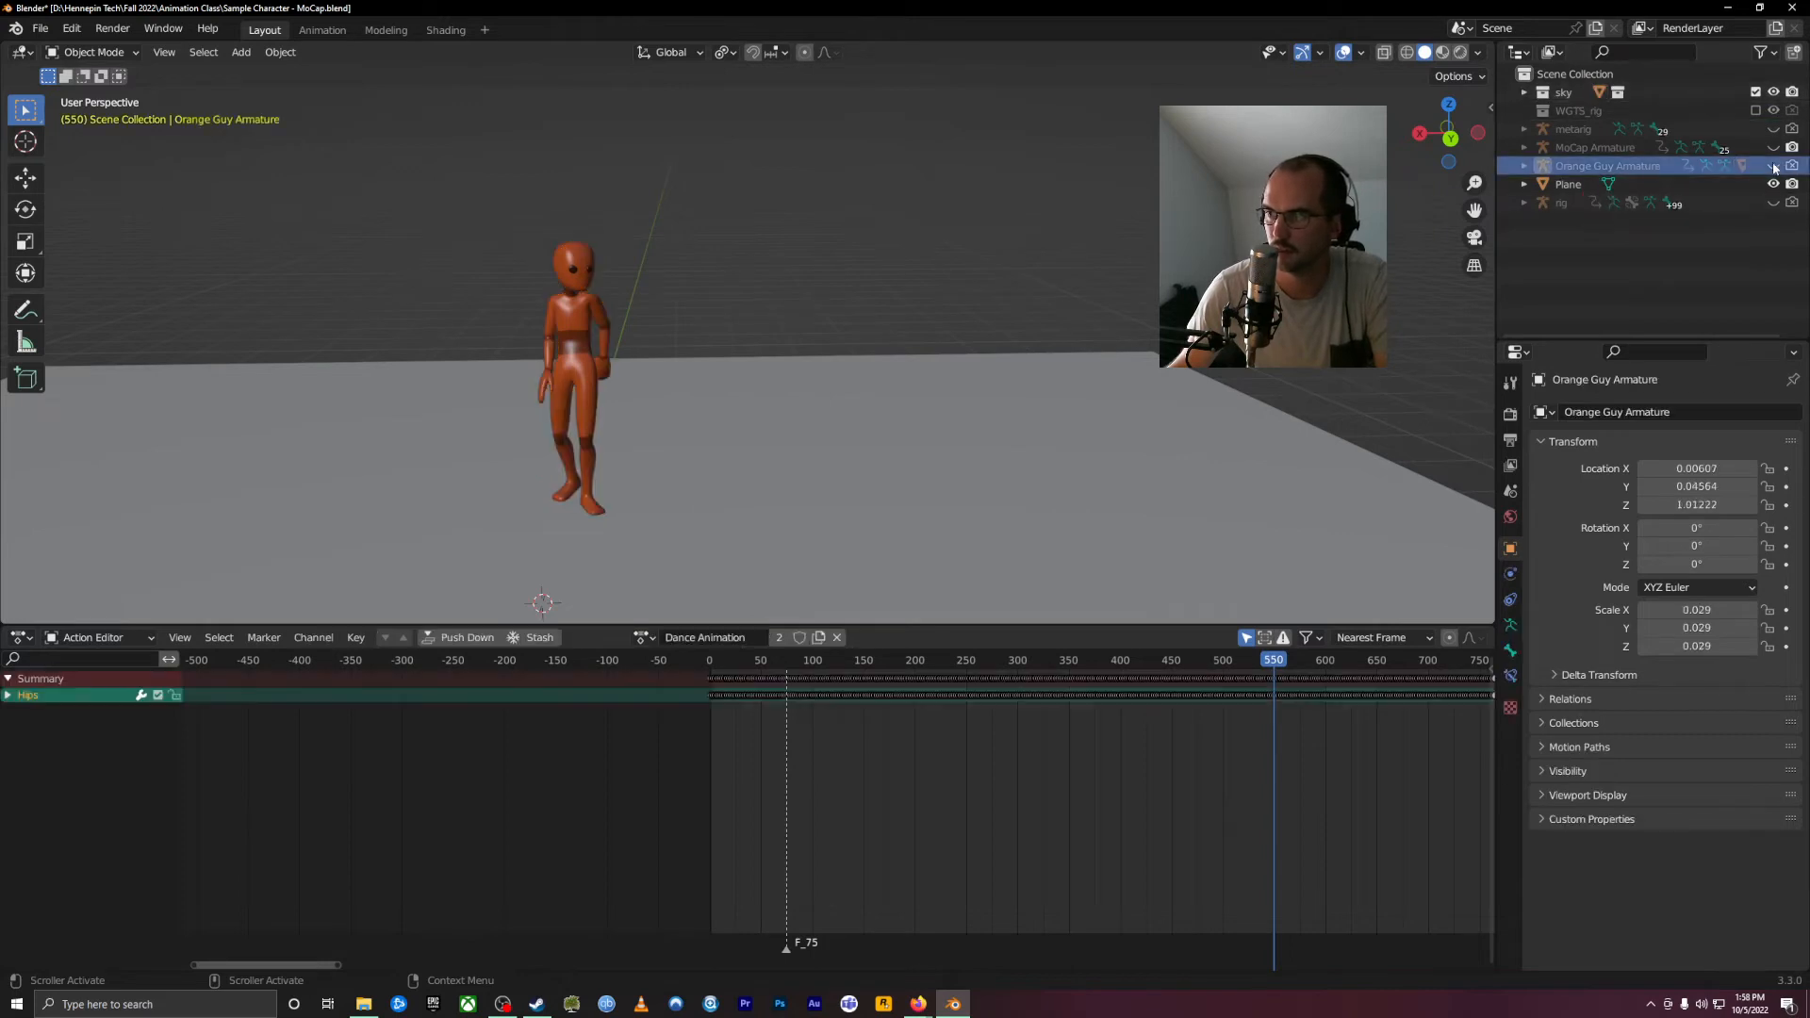
Step: Move Orange Guy Armature in the right side view to about Y 0.0018 and Z 0.004, placing the feet on the floor
middle_drag(905, 283, 839, 262)
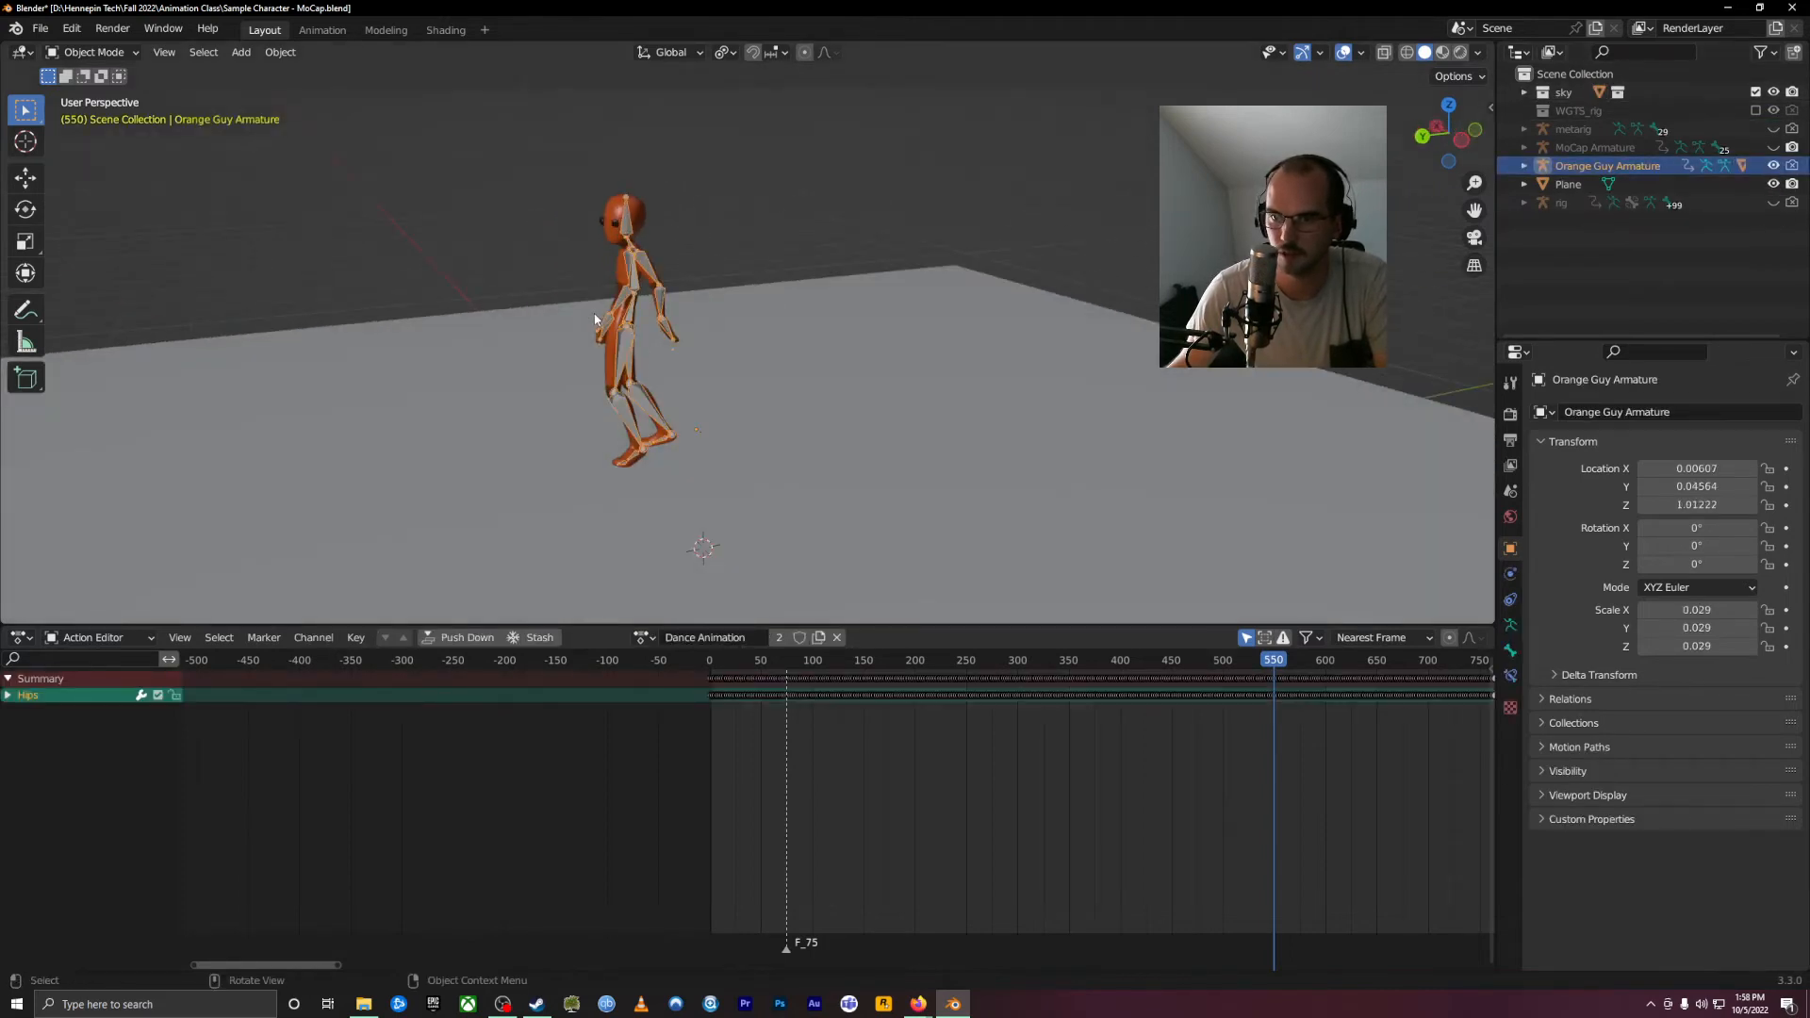
key(KP_3)
scroll(809, 375, down, 4)
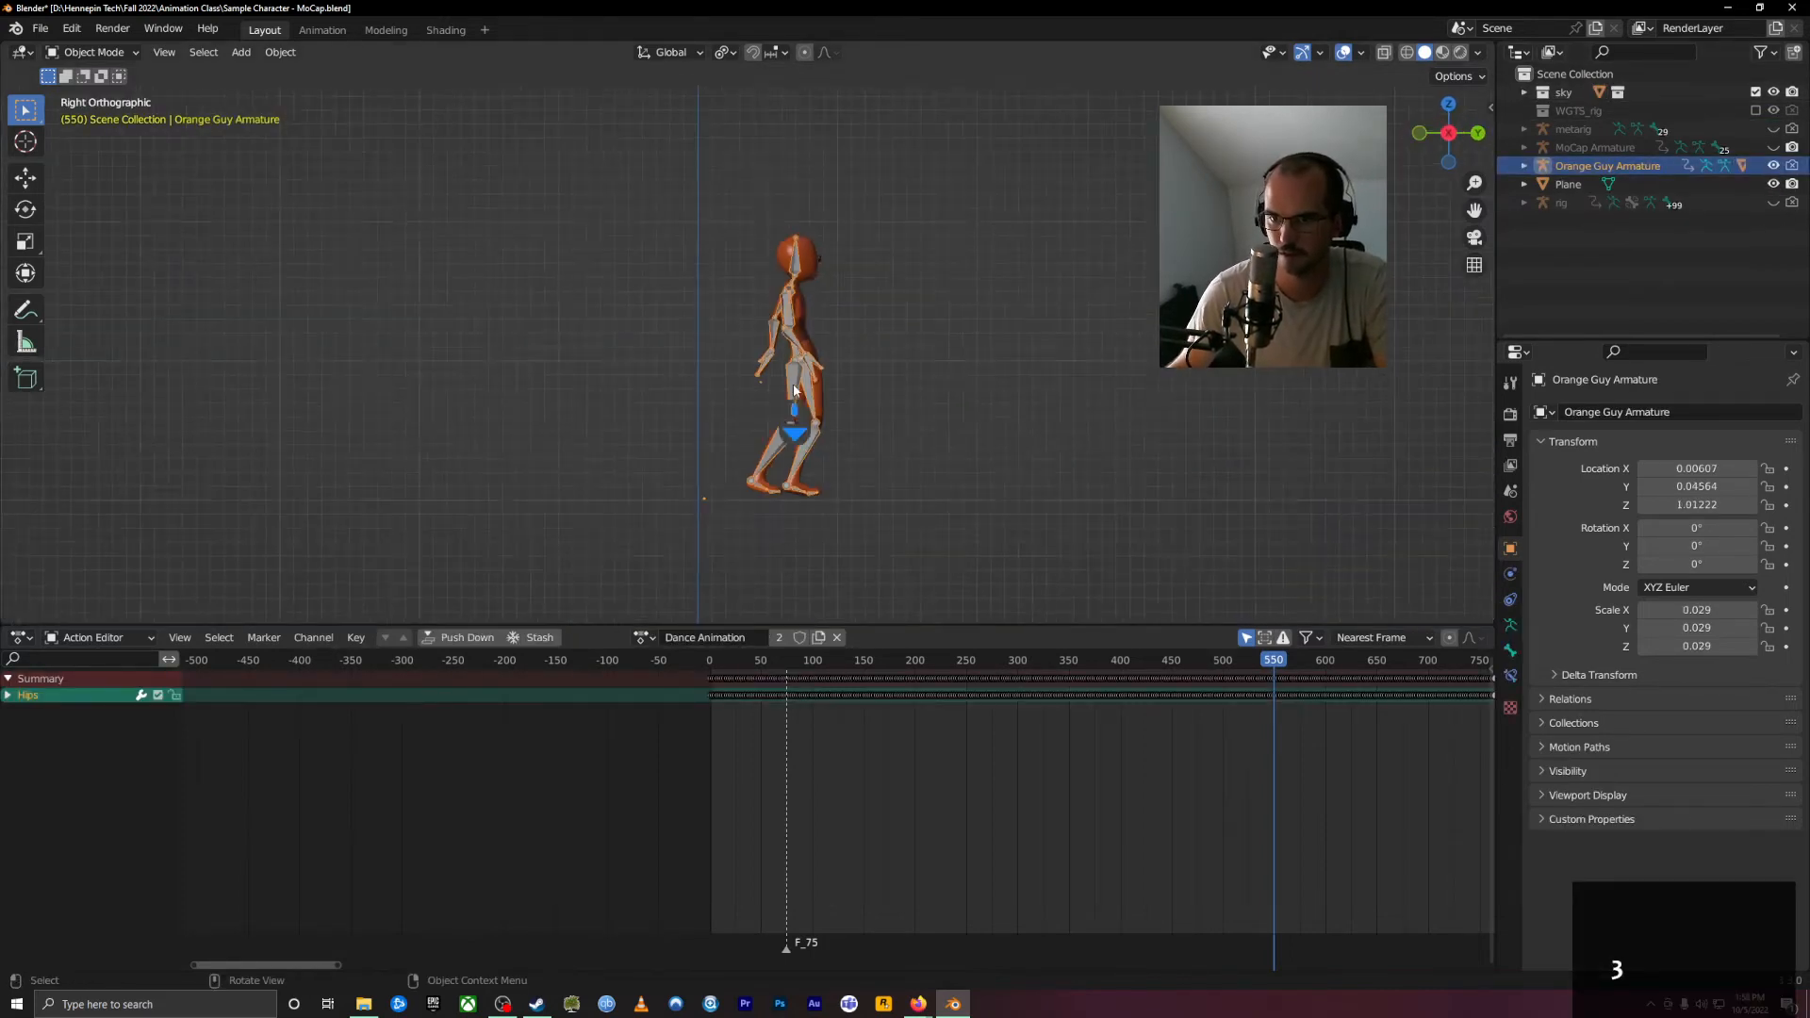
key(g)
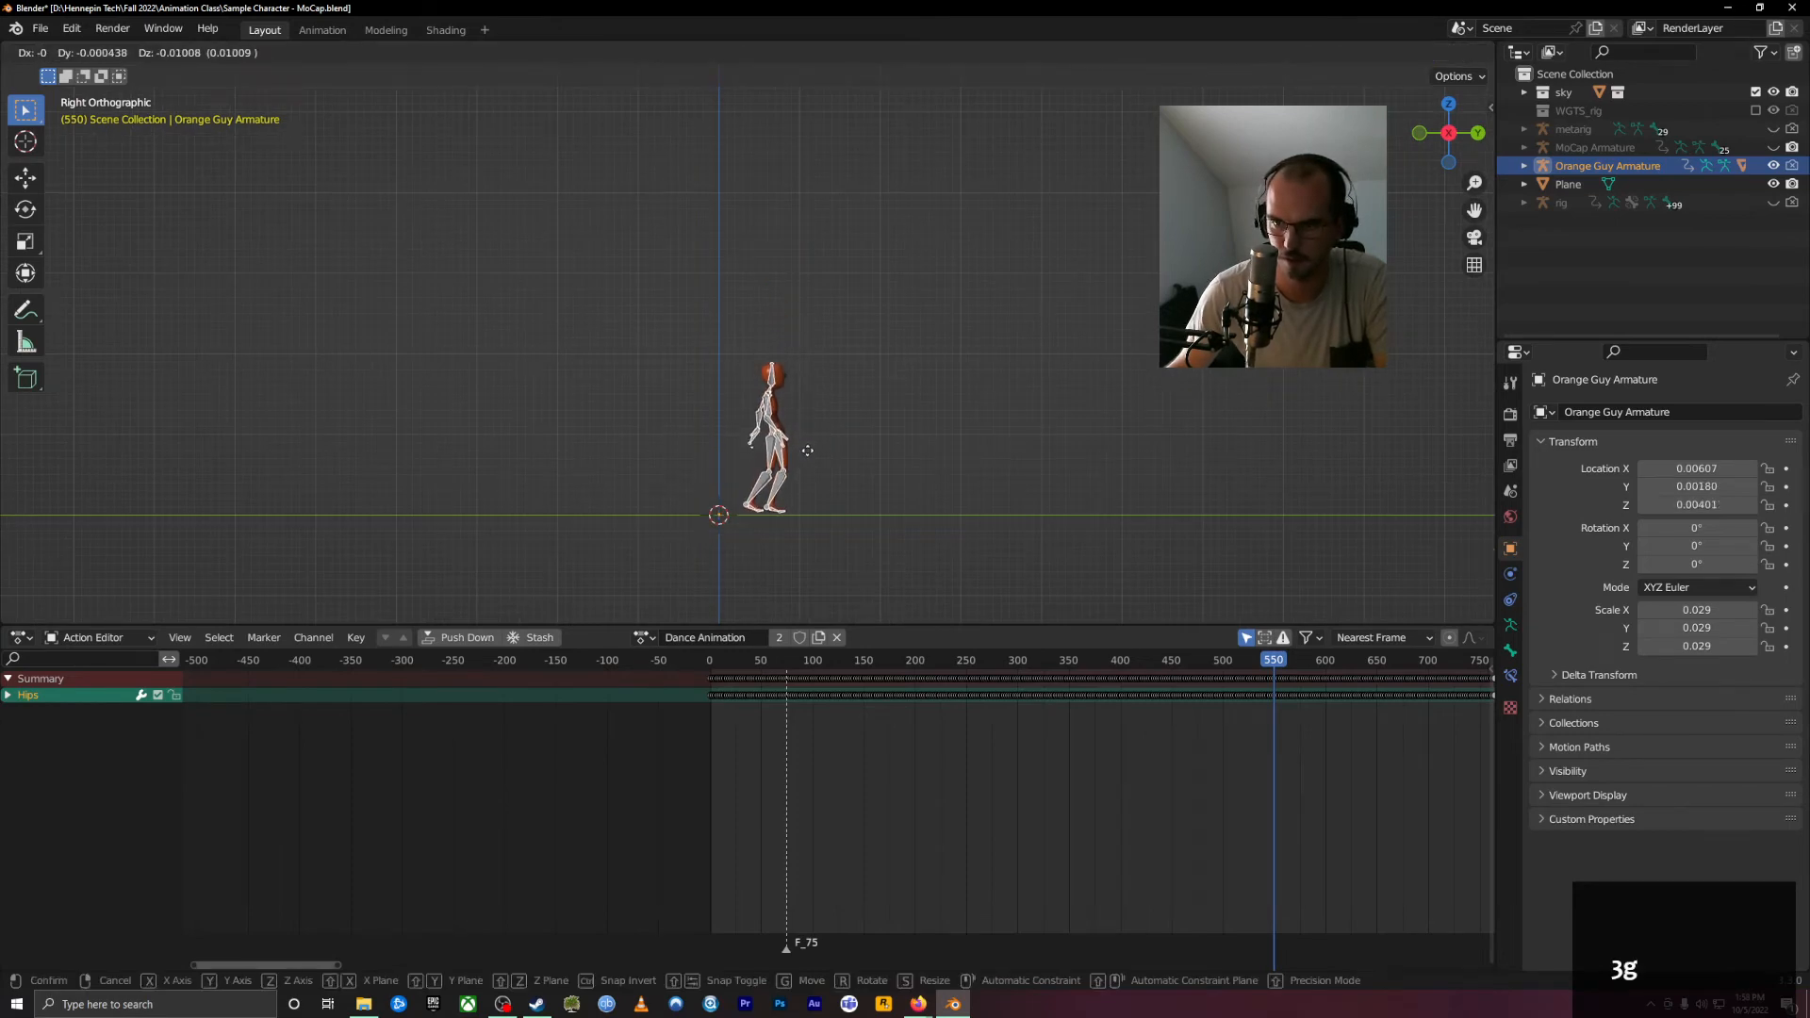
click(820, 452)
middle_drag(853, 420, 629, 408)
middle_drag(895, 572, 835, 422)
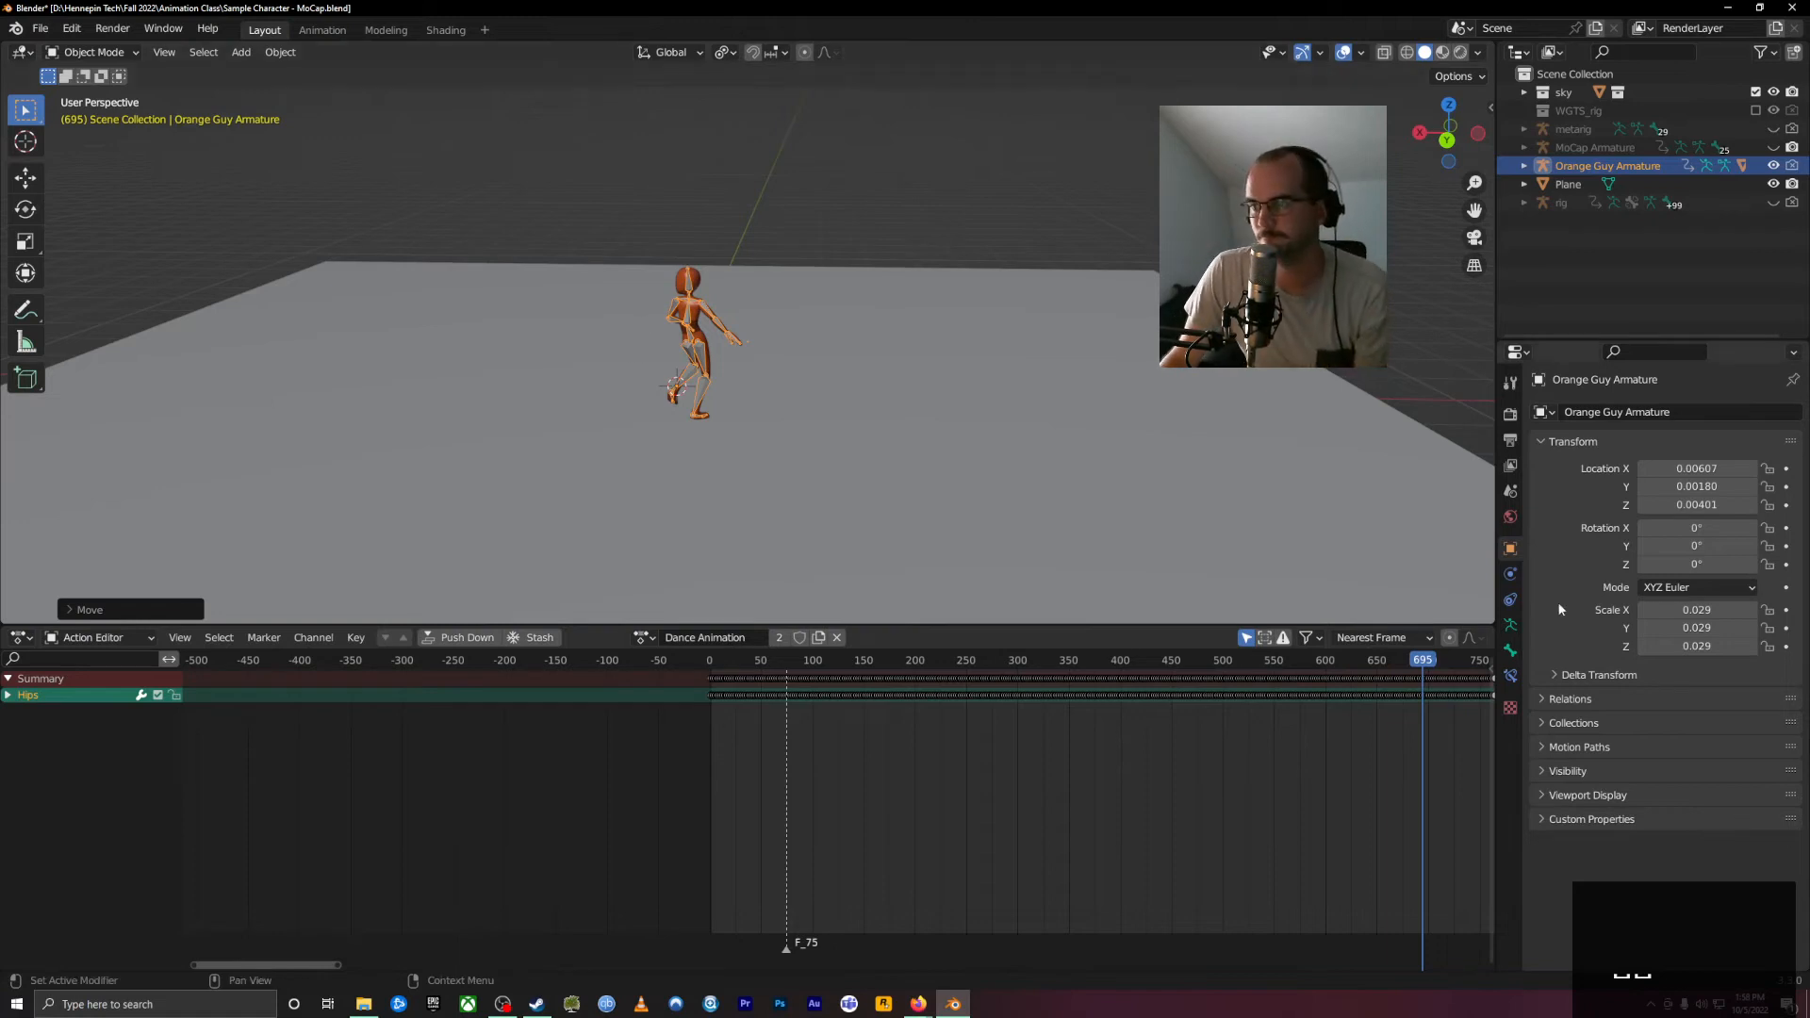
Step: Switch the 3D viewport to rendered shading
click(1509, 516)
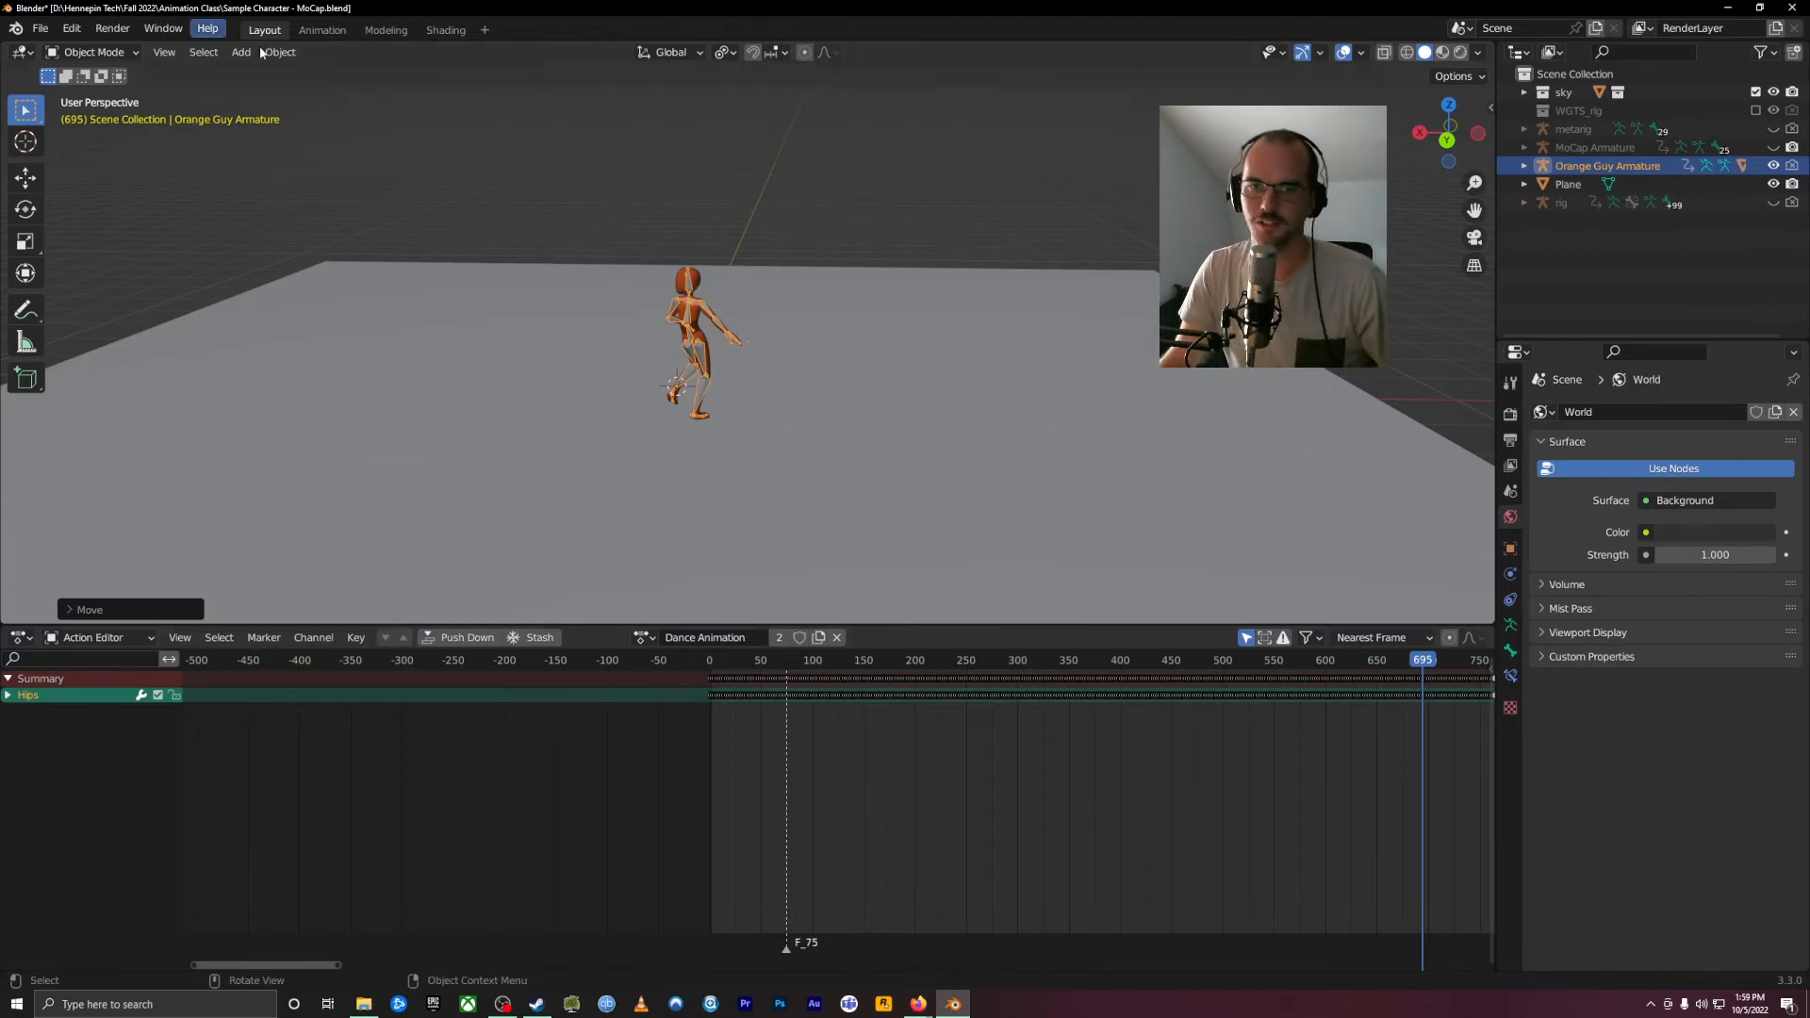
middle_drag(942, 455, 675, 438)
key(shift+a)
click(1535, 123)
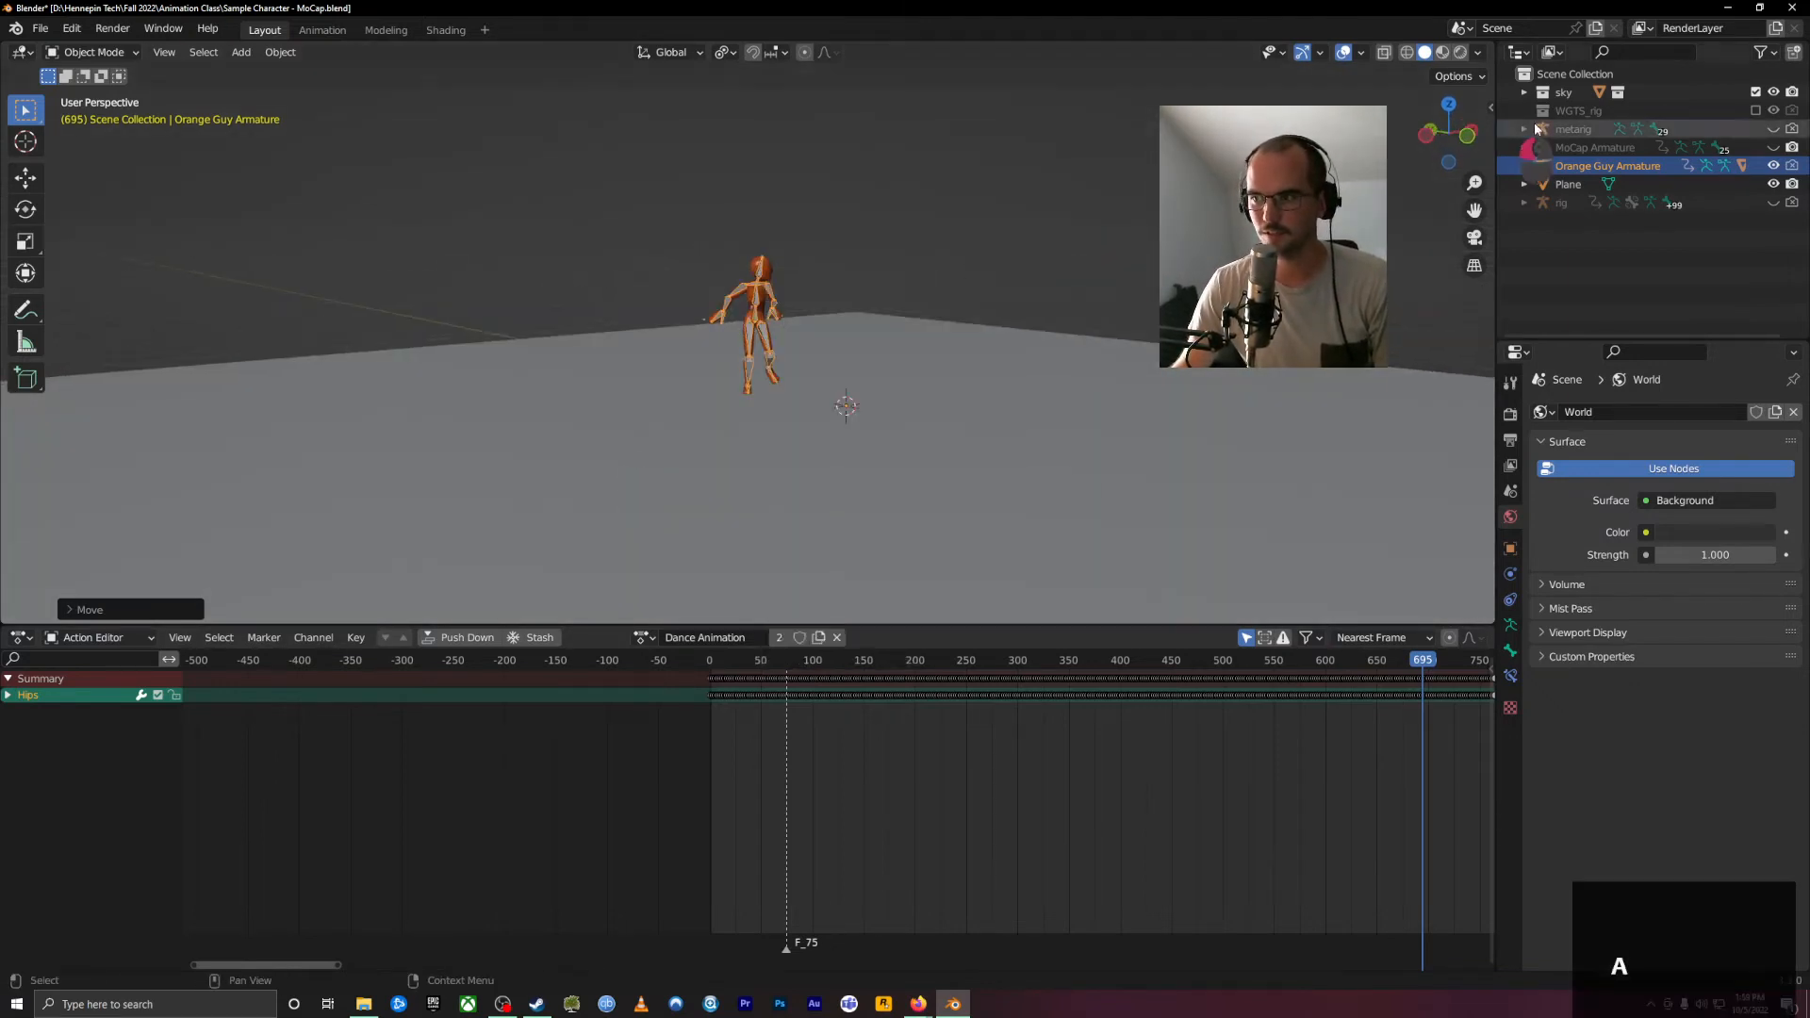
click(1460, 52)
middle_drag(1132, 324, 1216, 321)
Step: Set the world background color to black and hide Orange Guy Armature
click(1510, 518)
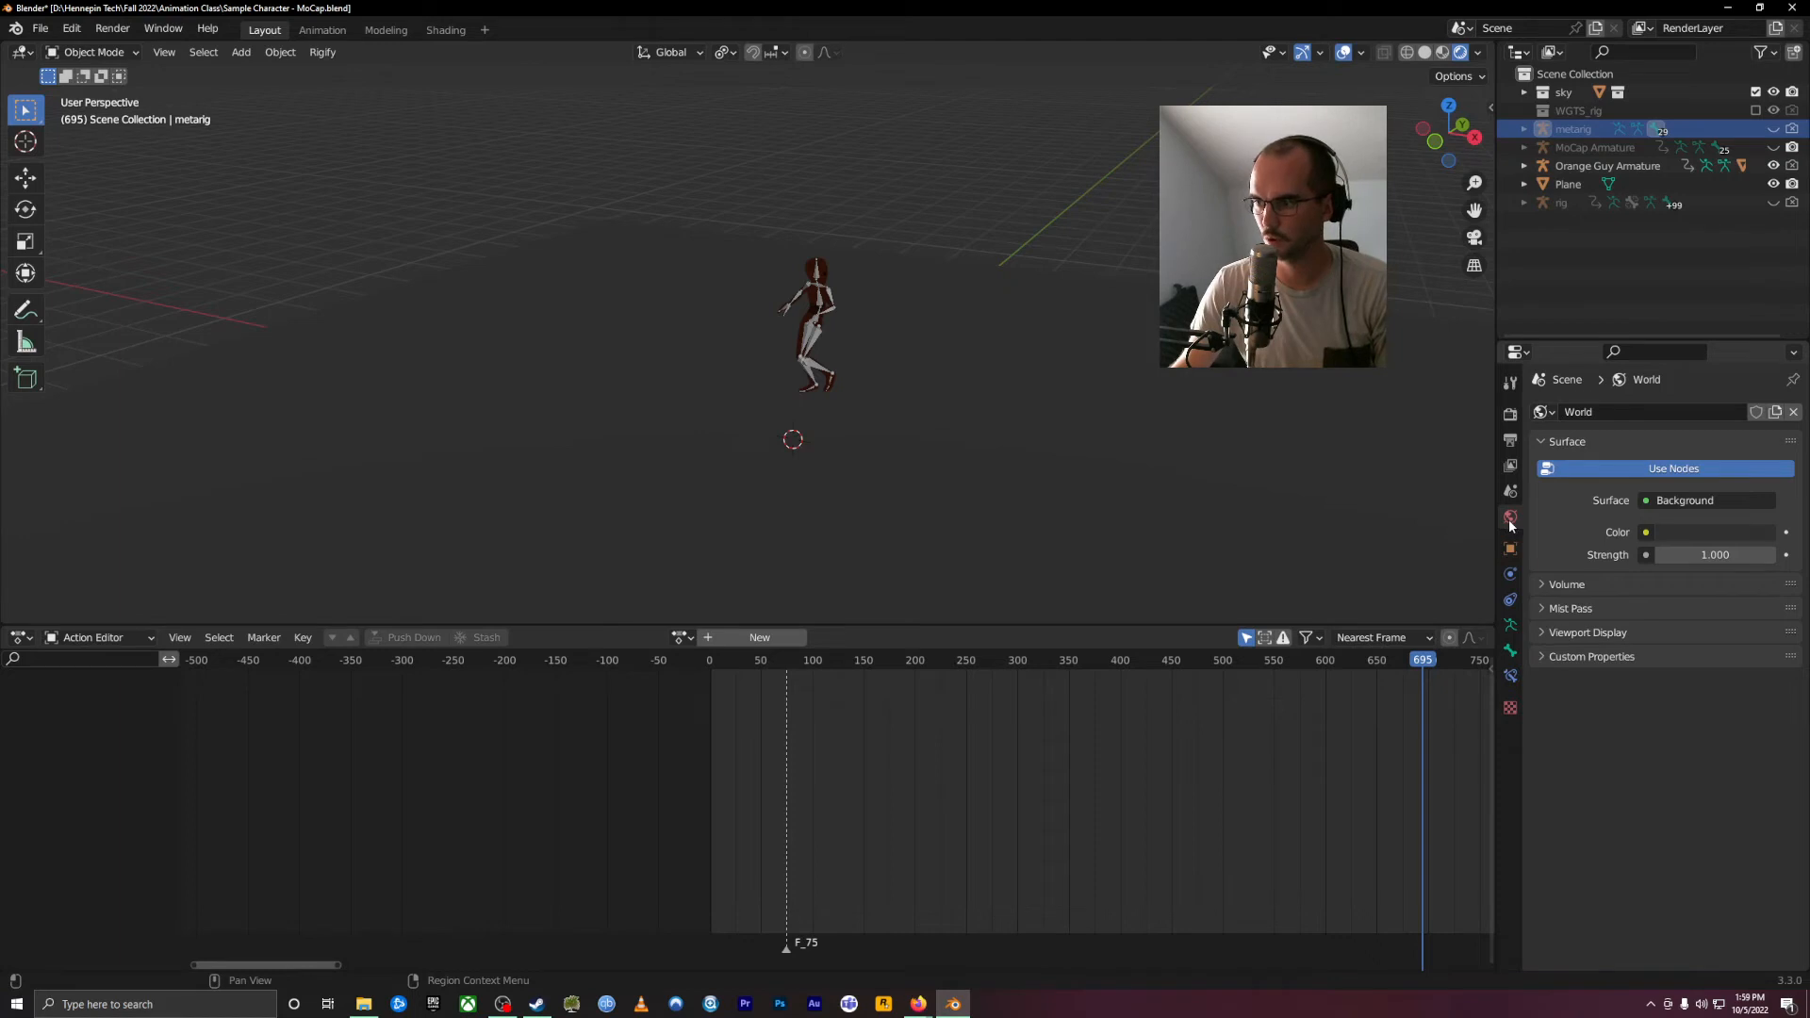
click(1668, 533)
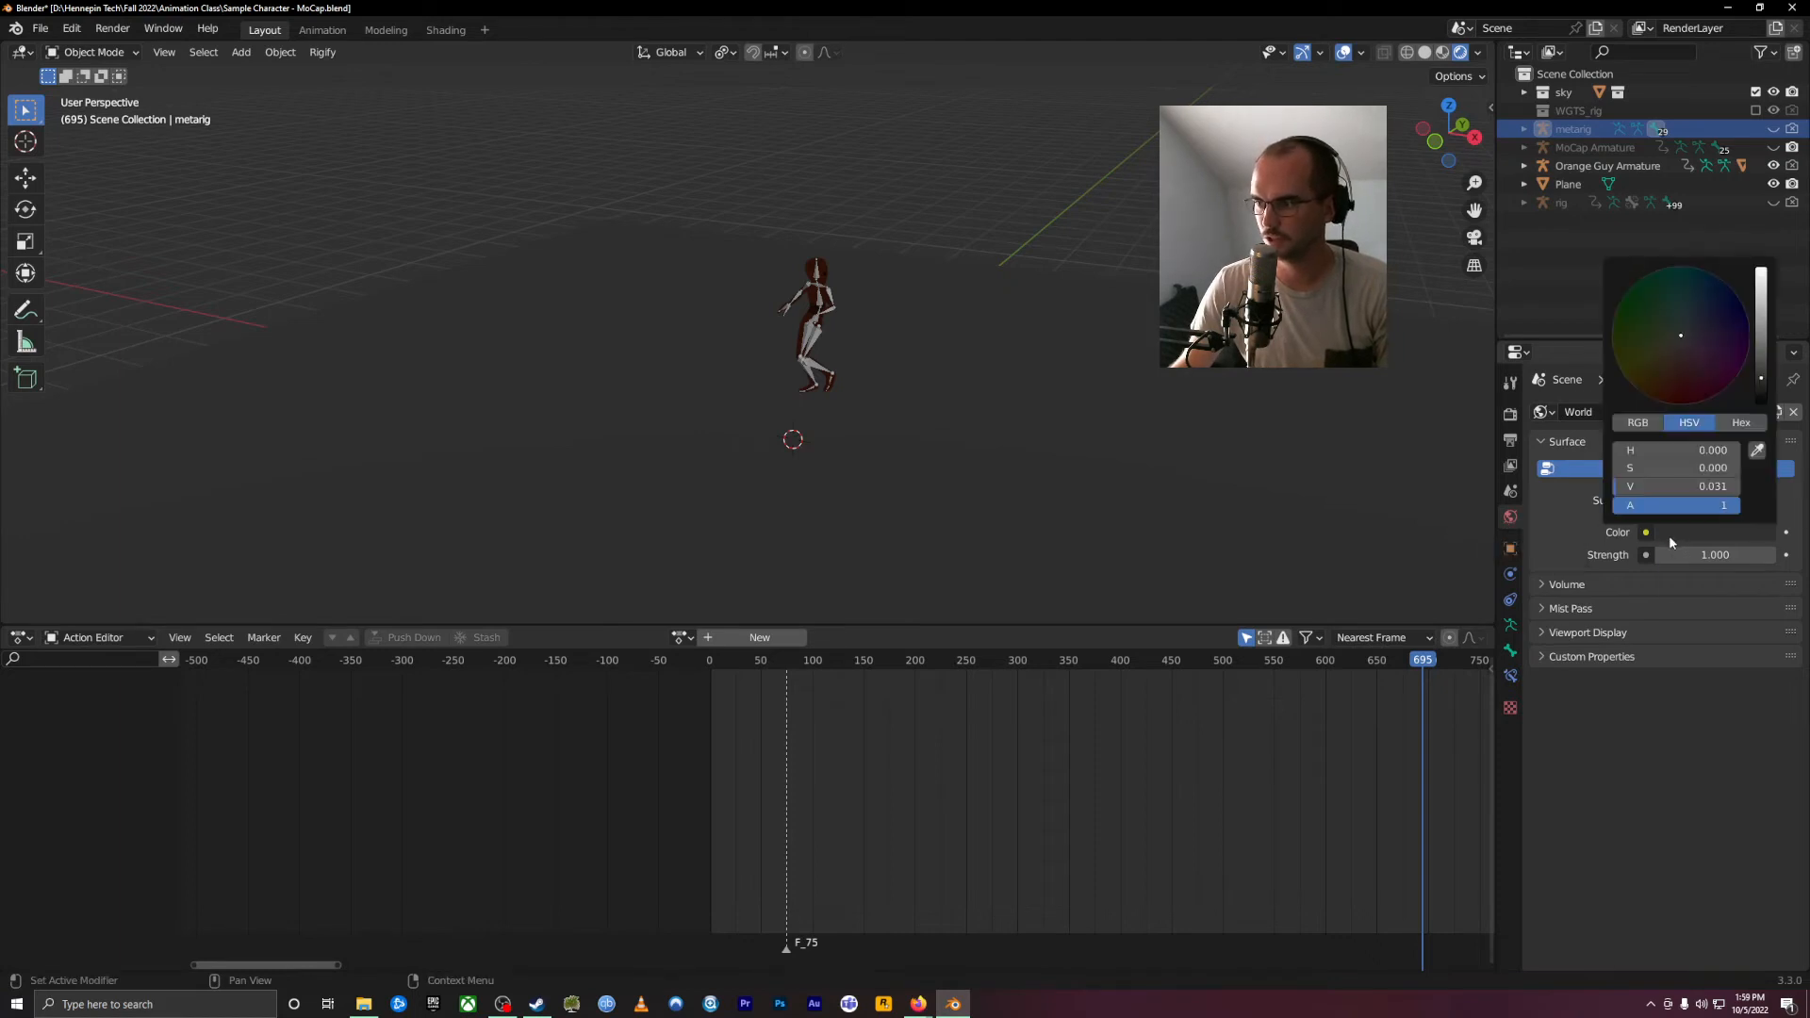
drag(1762, 384, 1759, 477)
middle_drag(973, 325, 1048, 284)
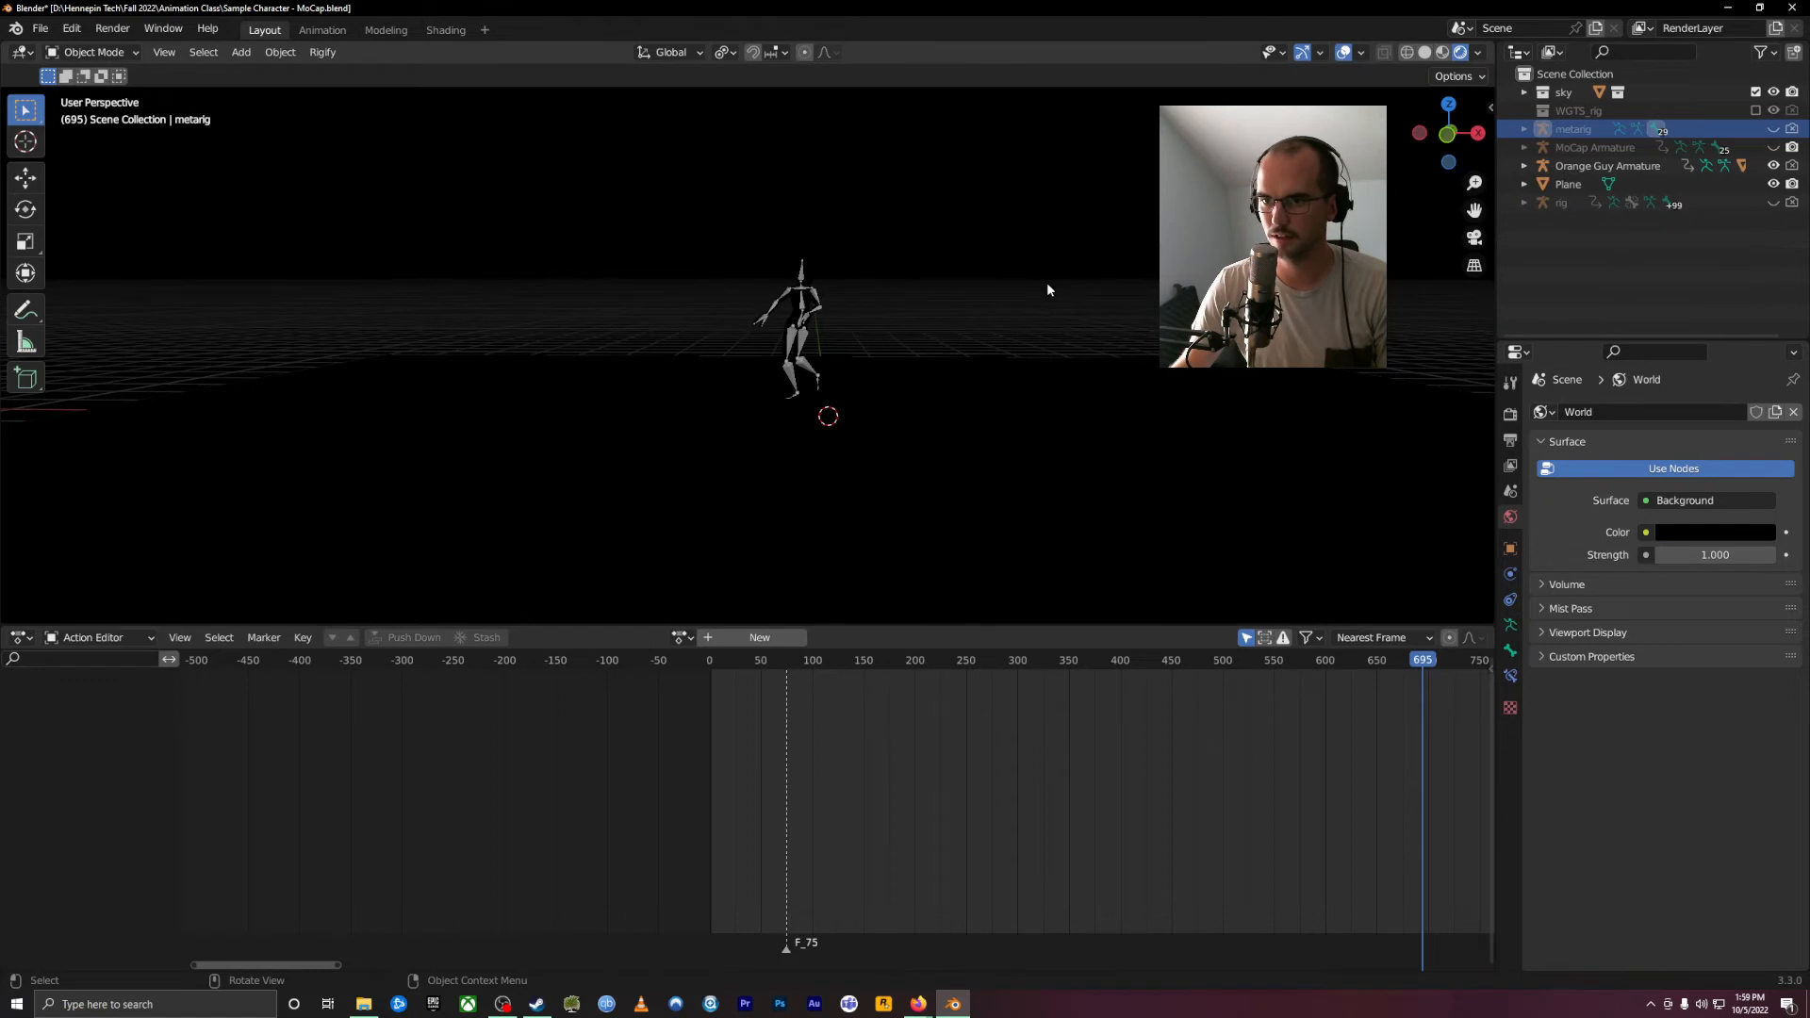
click(1774, 167)
middle_drag(1084, 325, 1107, 308)
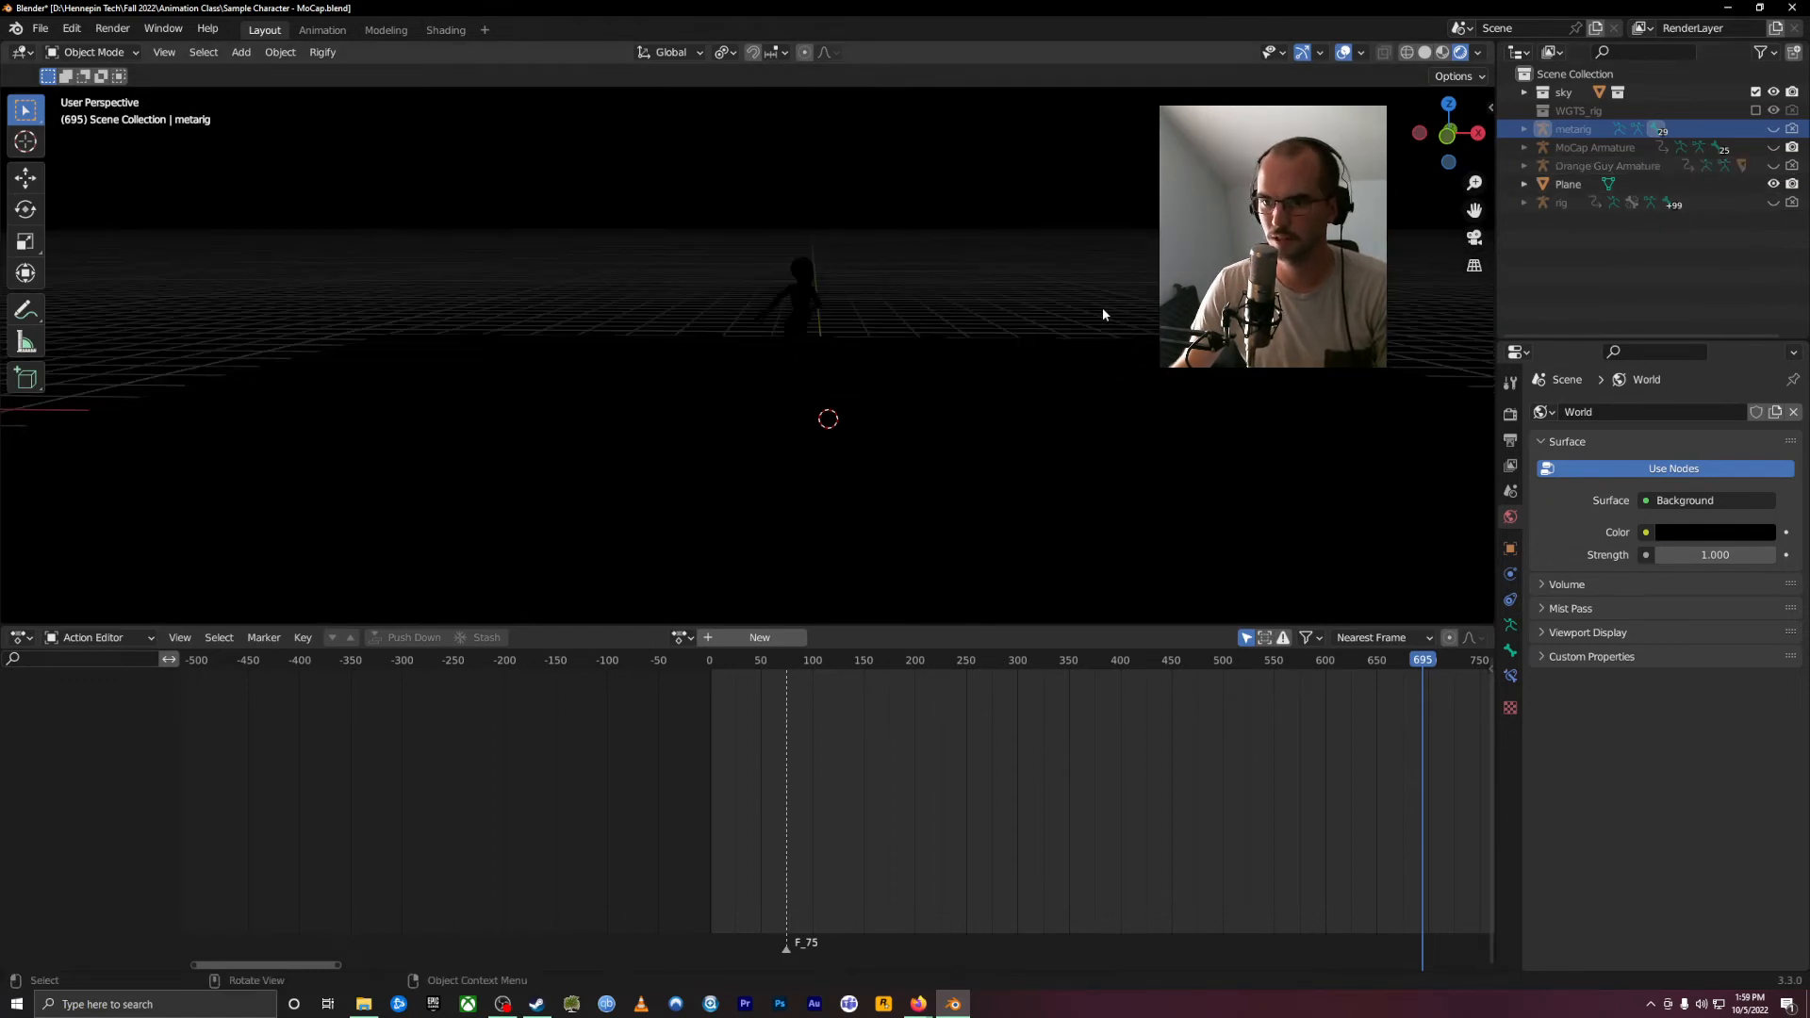
Step: Add a spot light at the world origin and raise it straight up along Z, high above the character
key(shift+a)
mouse_move(1072, 296)
mouse_move(1065, 516)
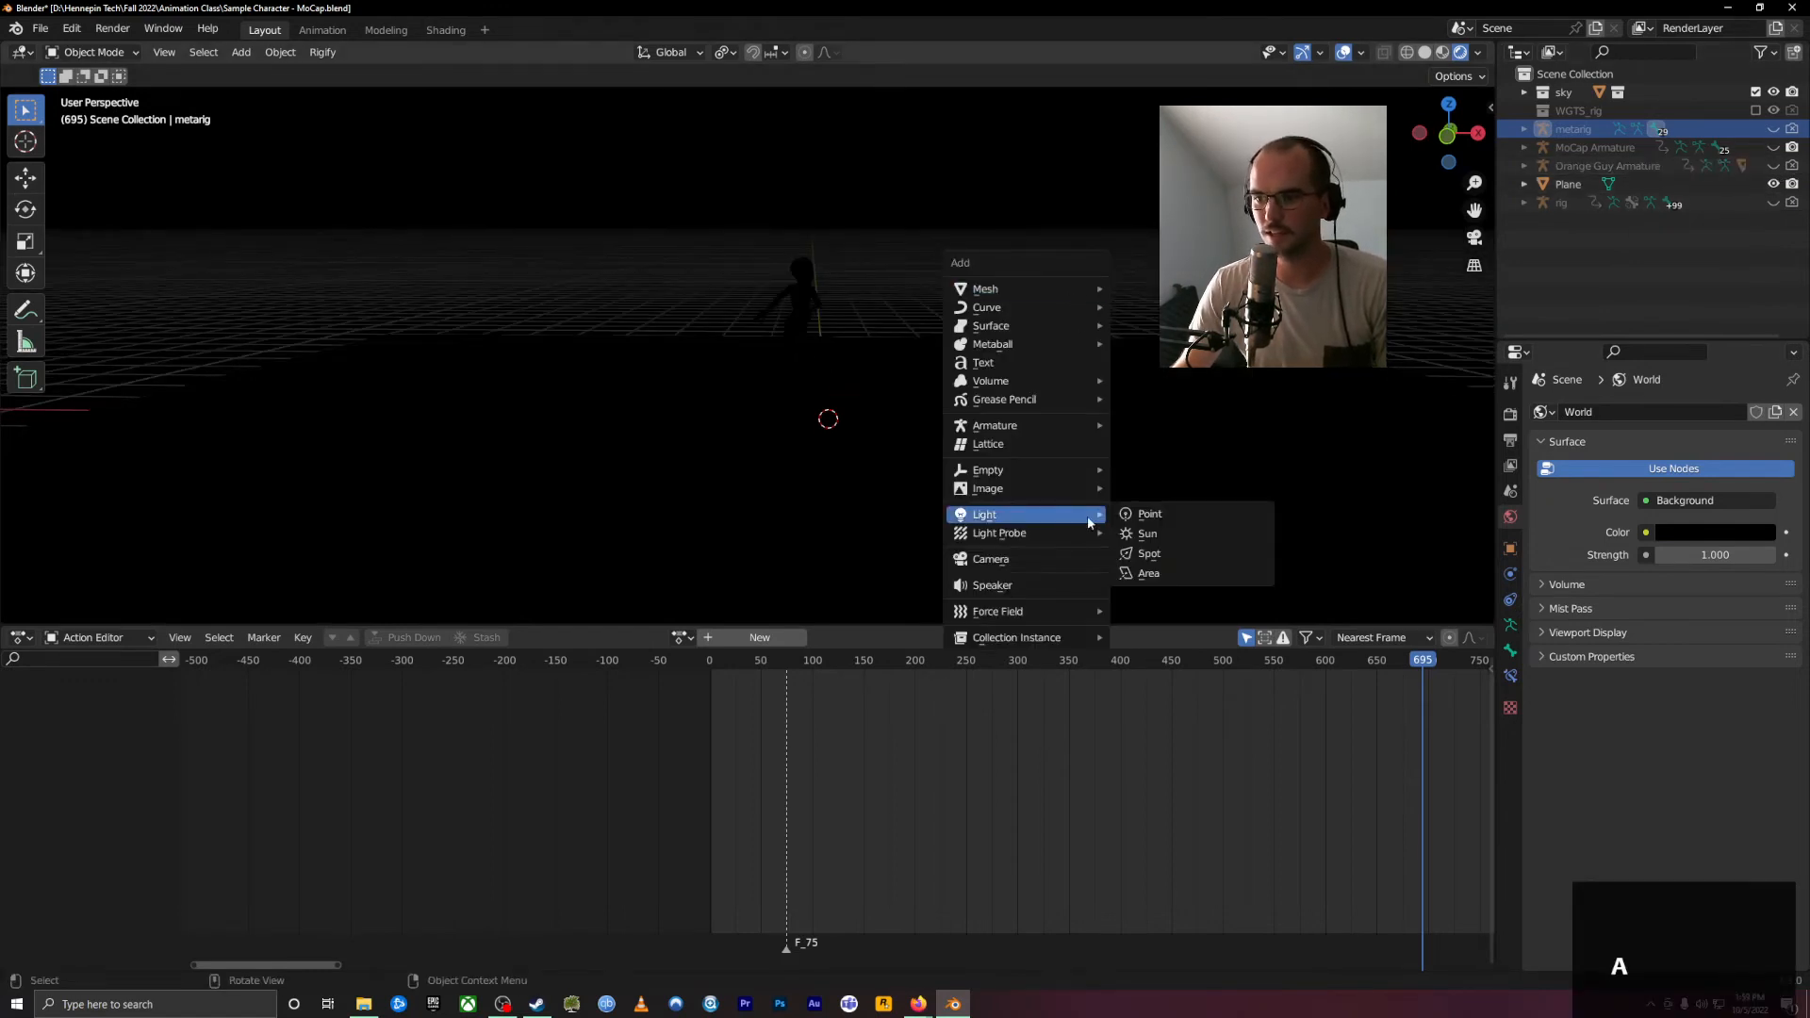
click(1172, 556)
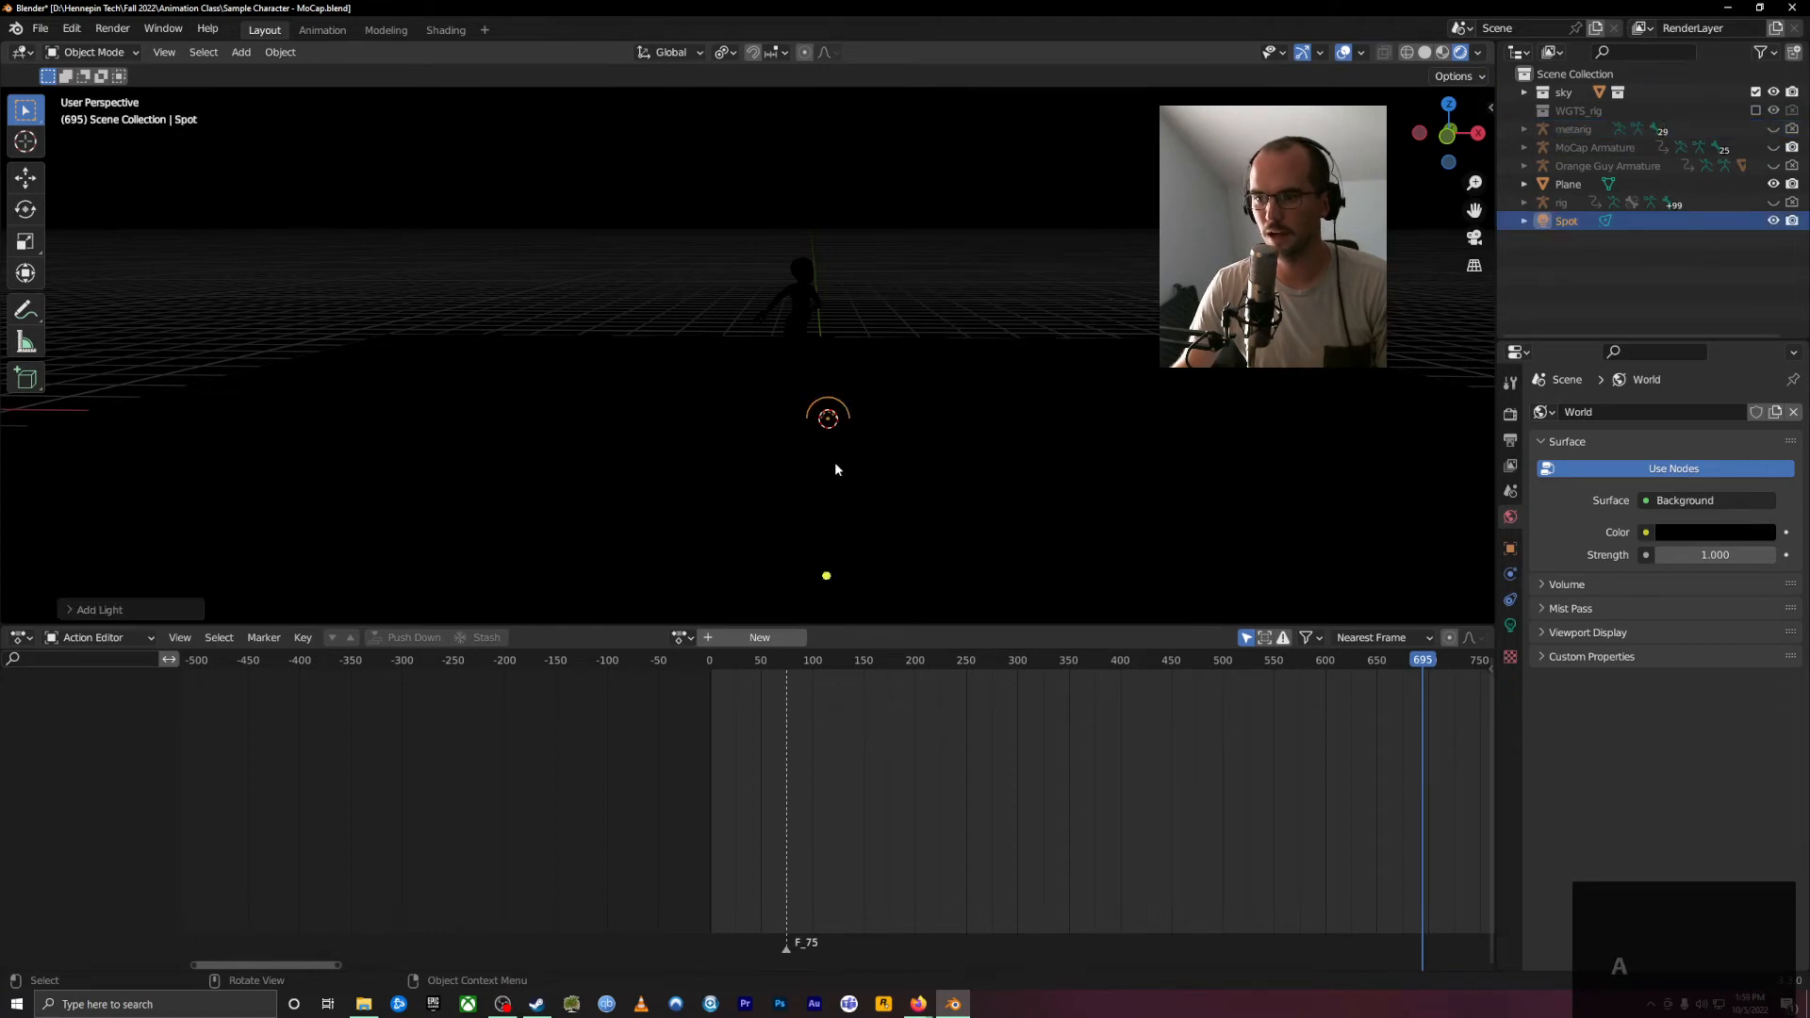
key(g)
key(z)
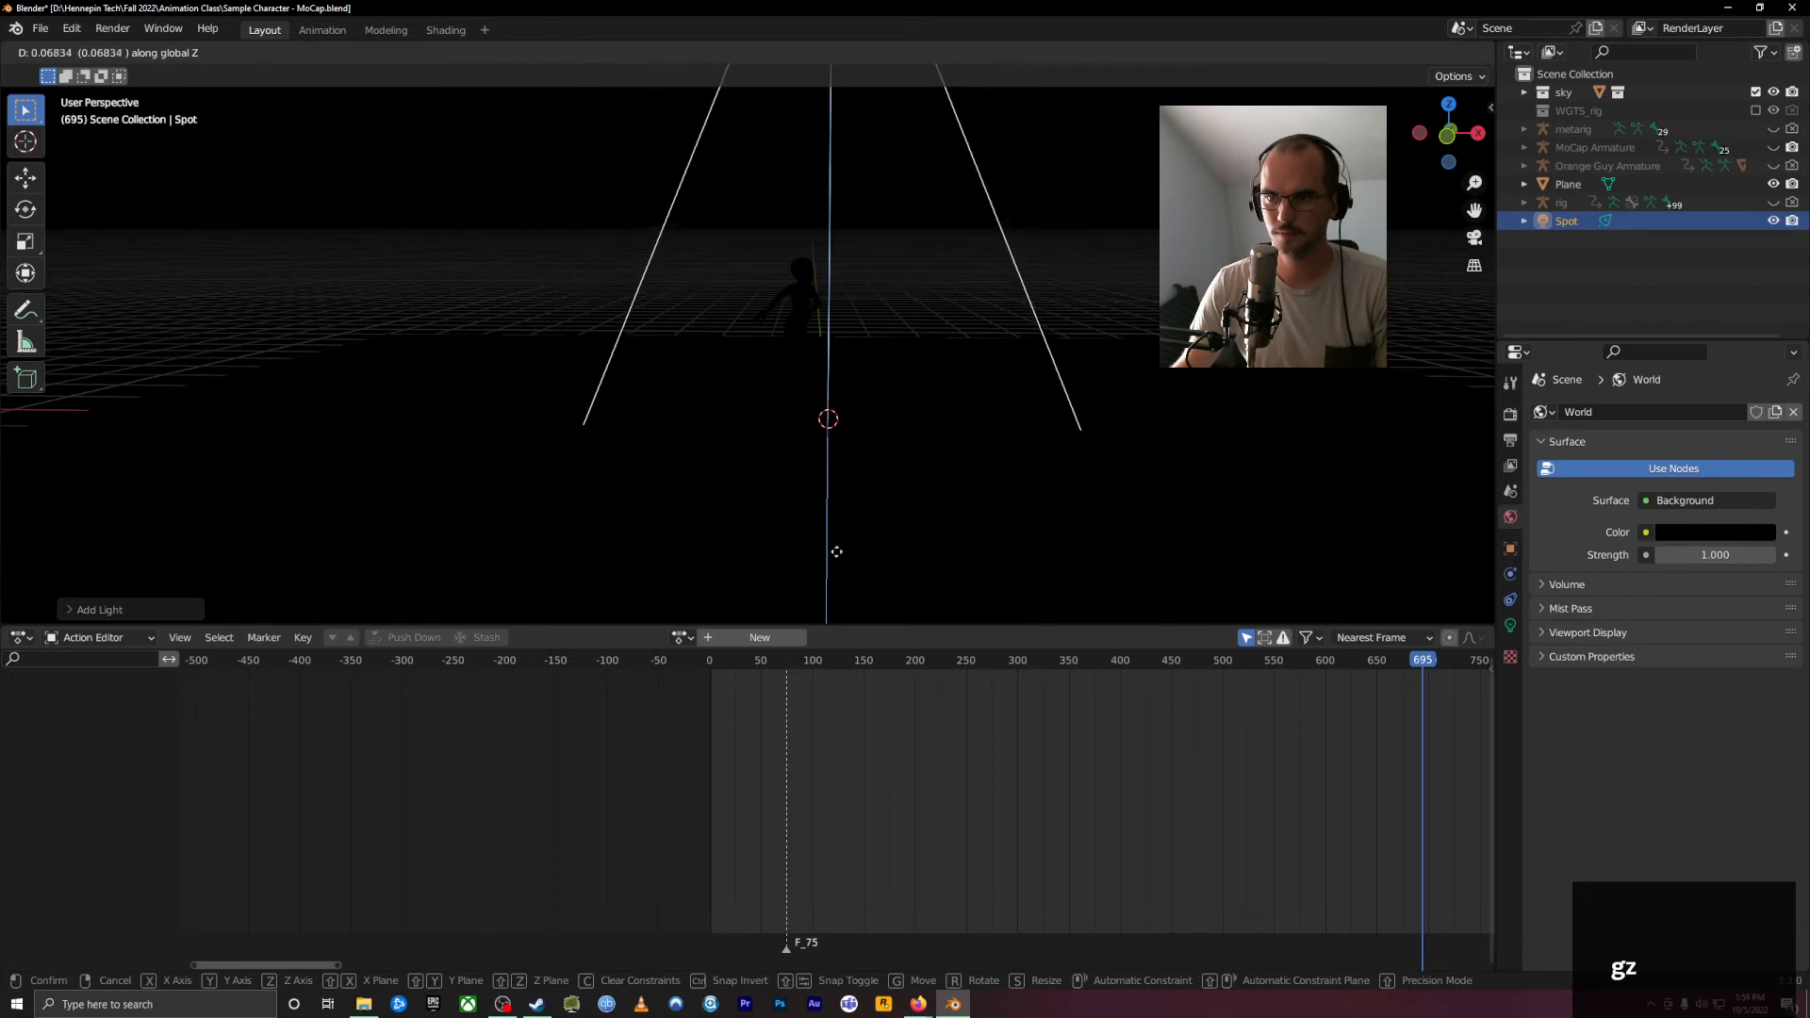
click(827, 230)
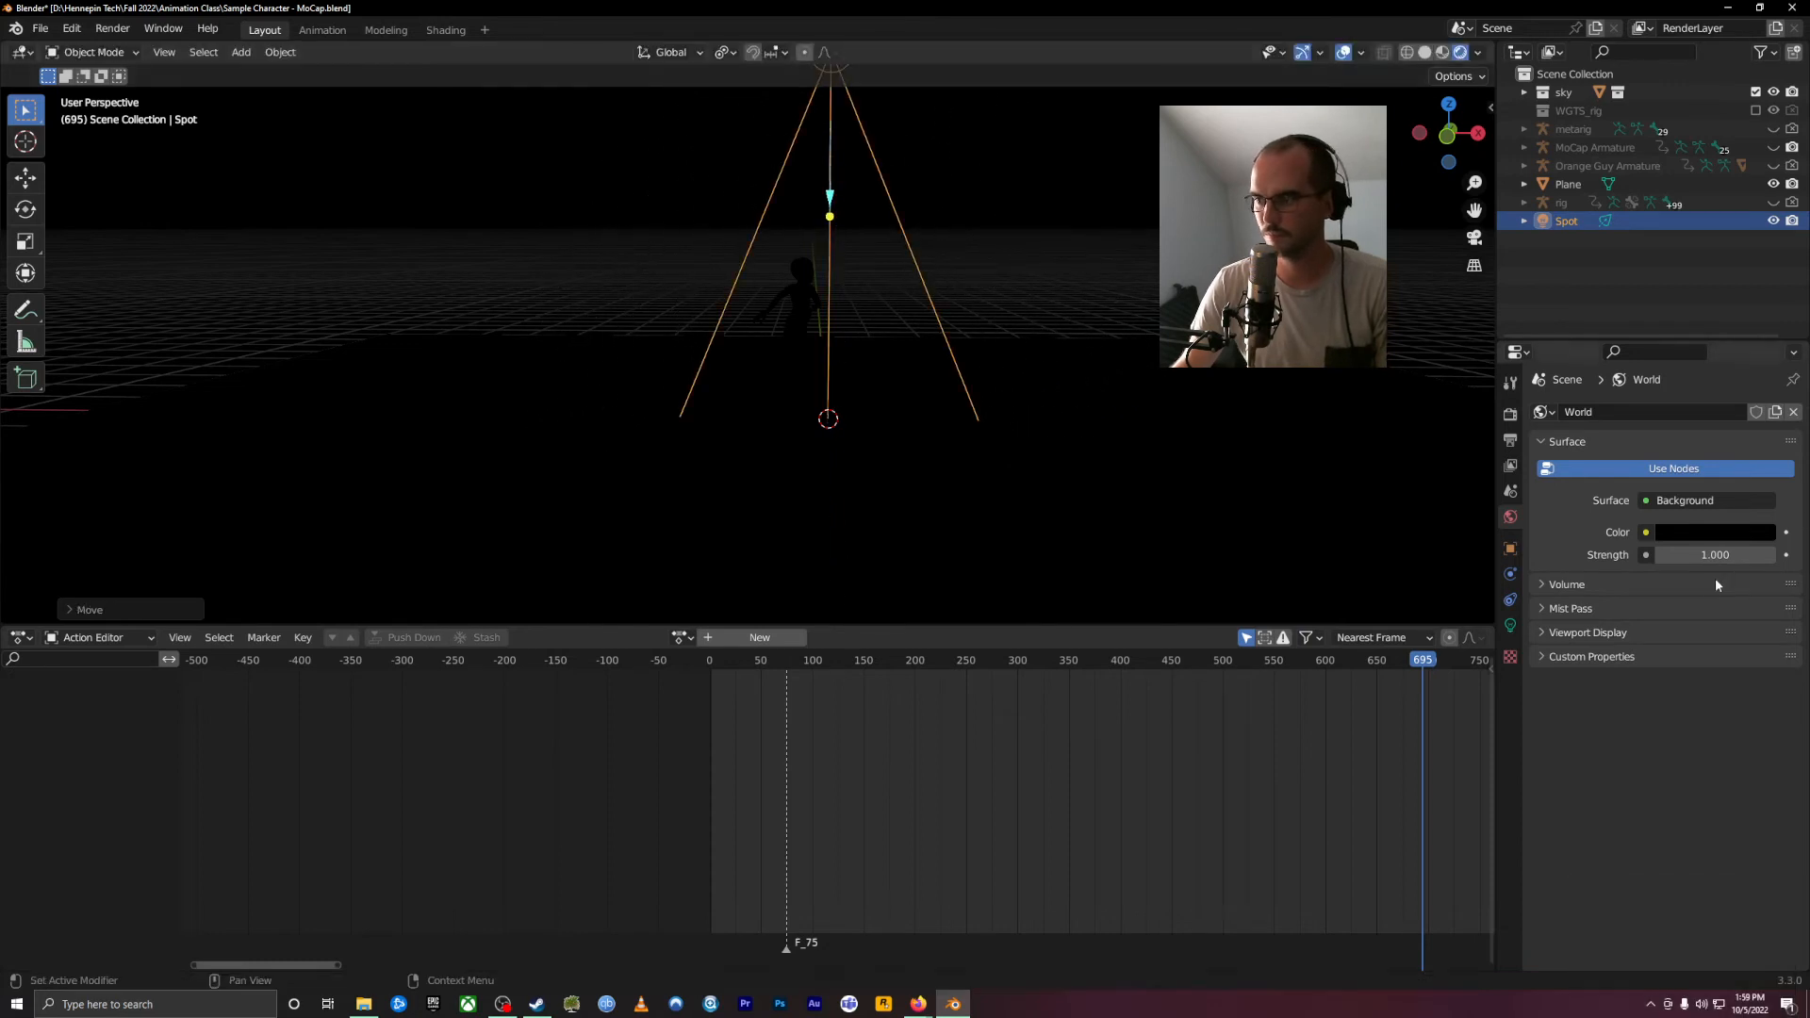
Step: Set the spot light's power to 500
click(1510, 624)
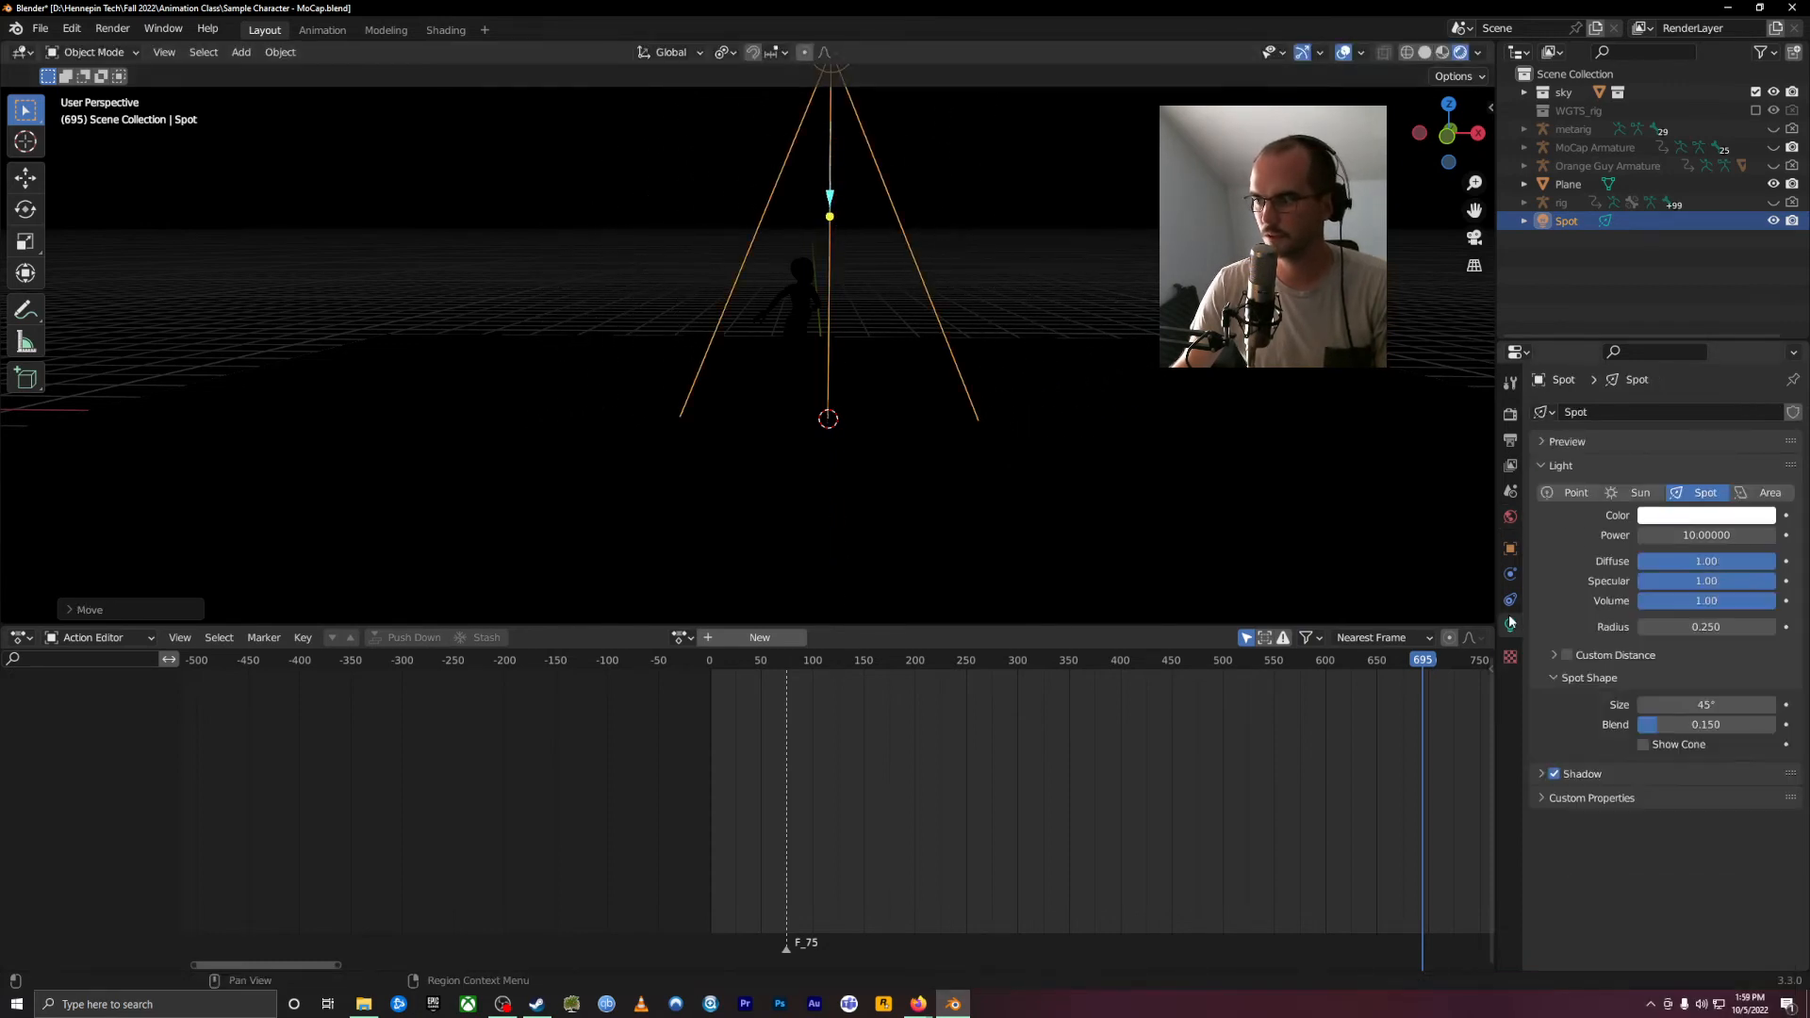
click(1697, 535)
text(500)
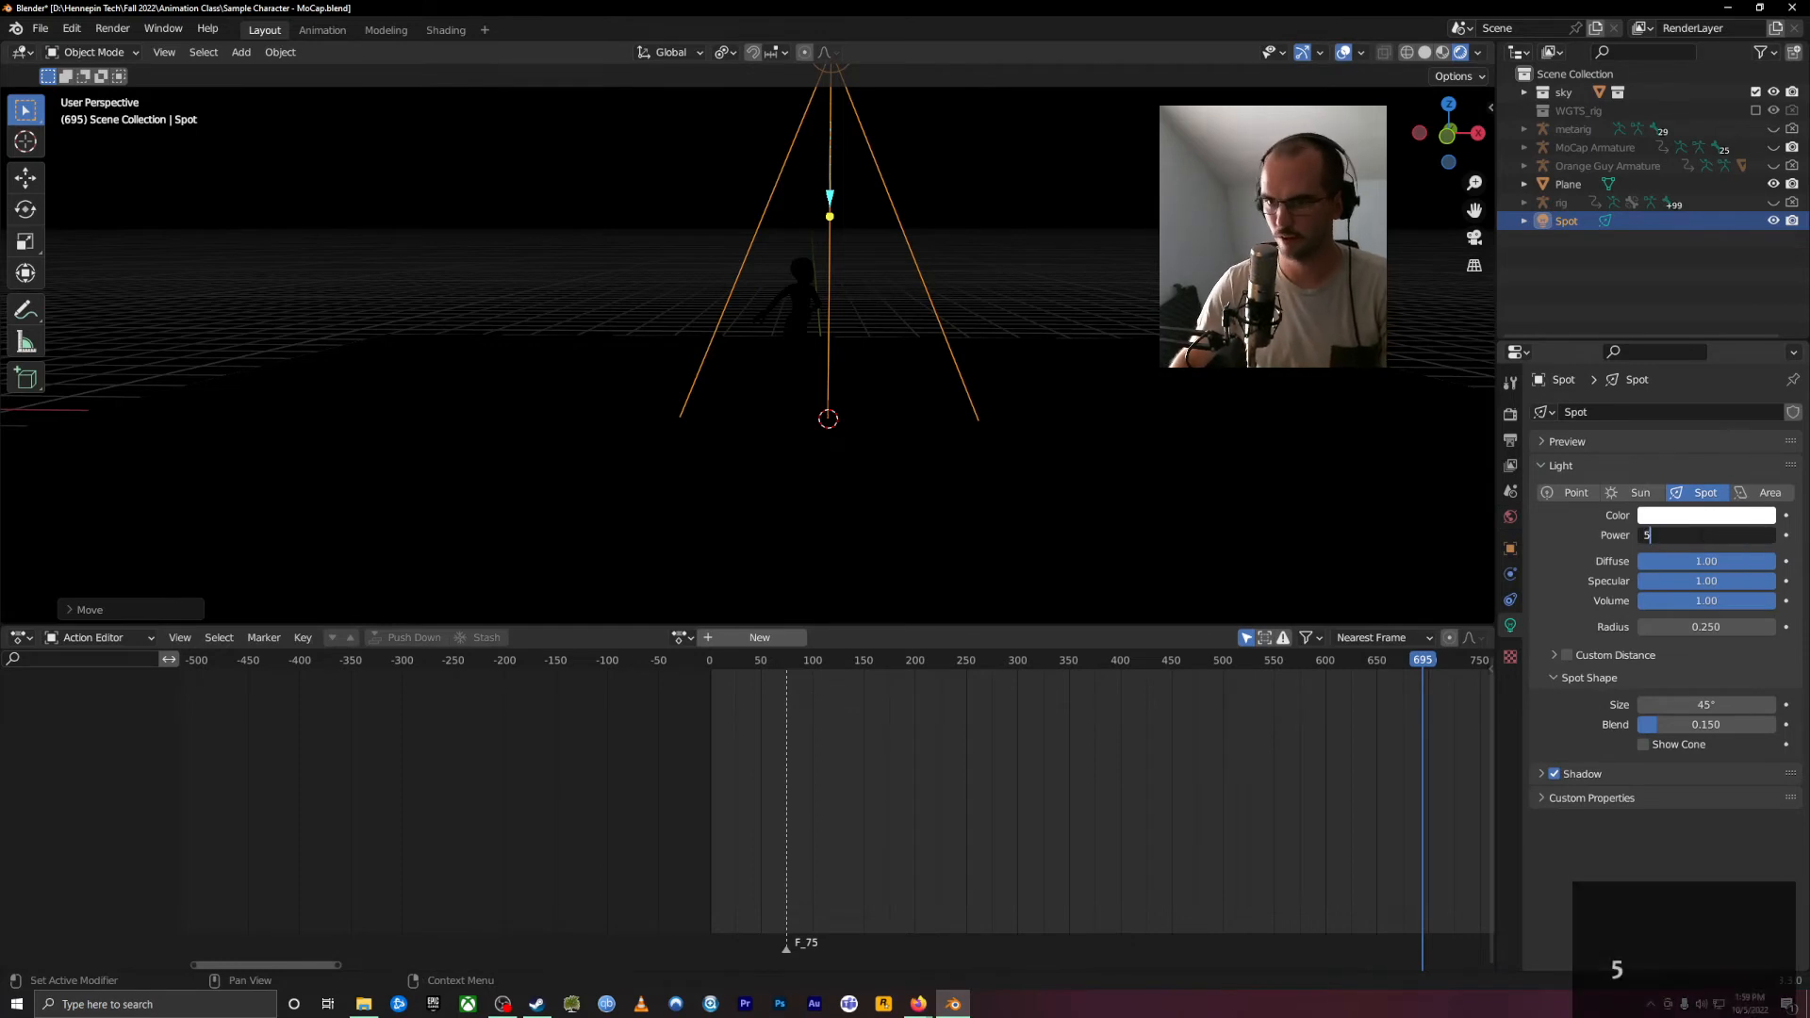
key(Return)
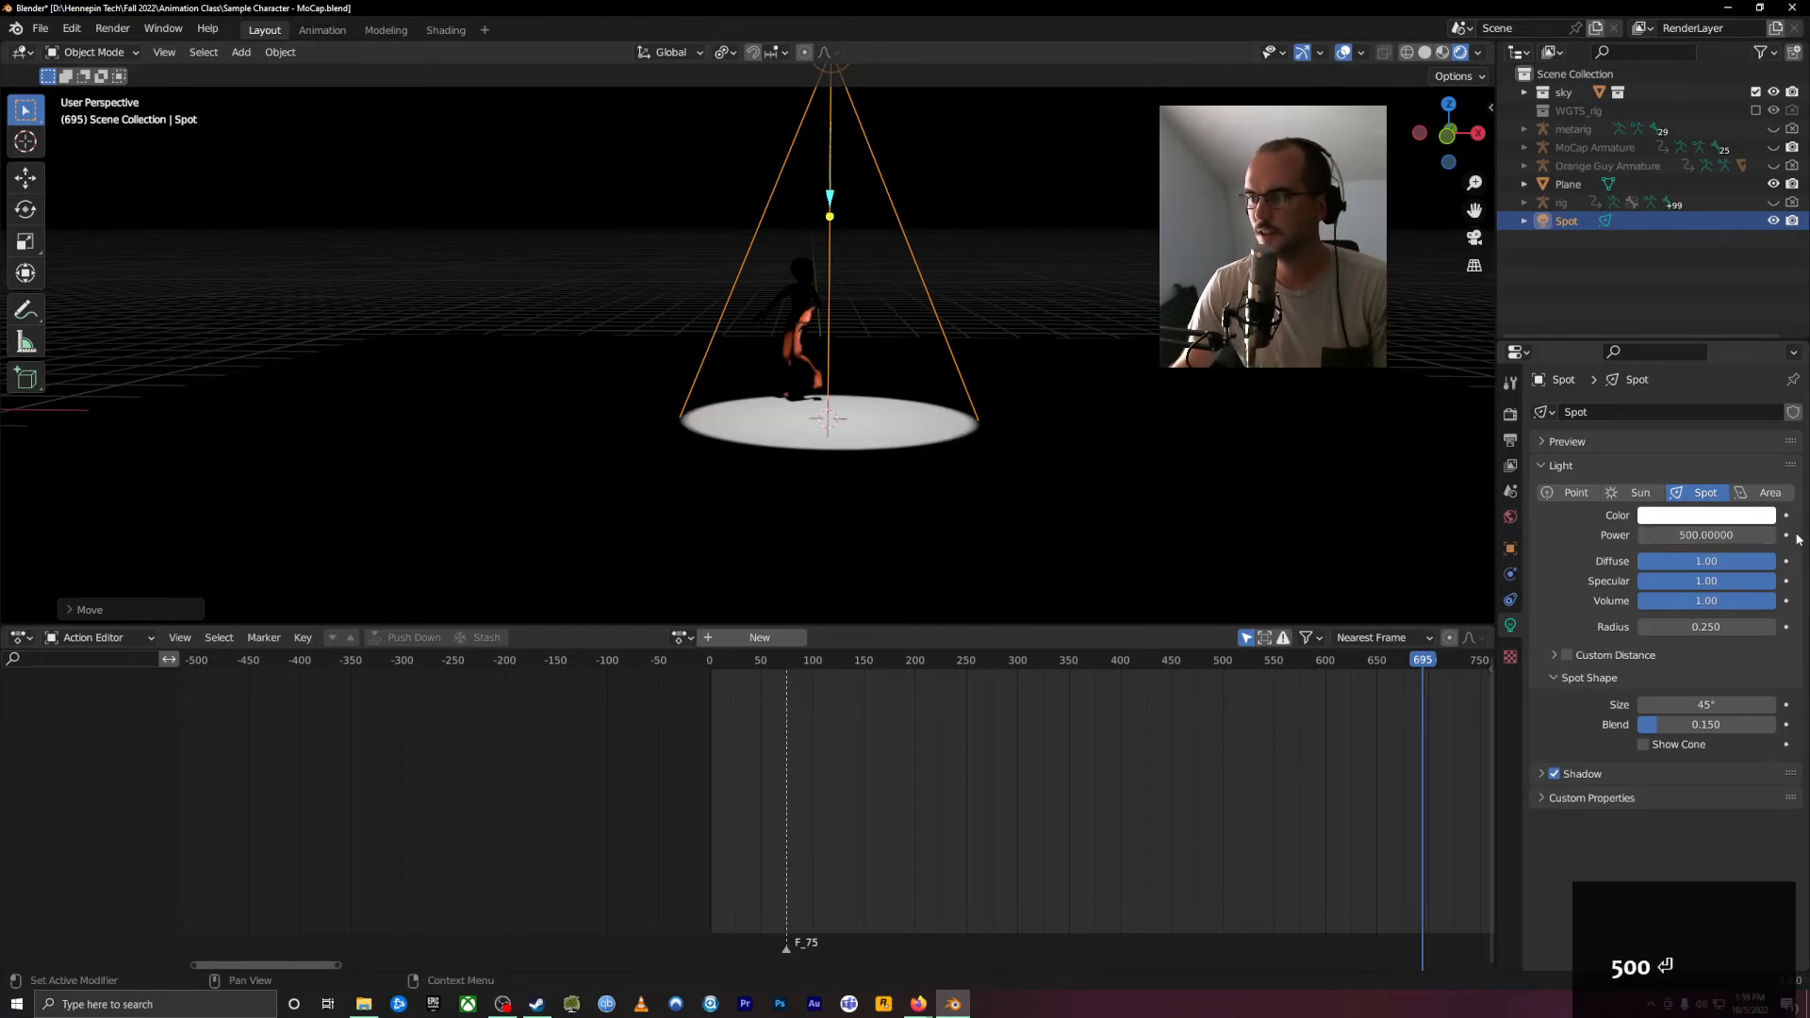
middle_drag(1122, 345, 1099, 387)
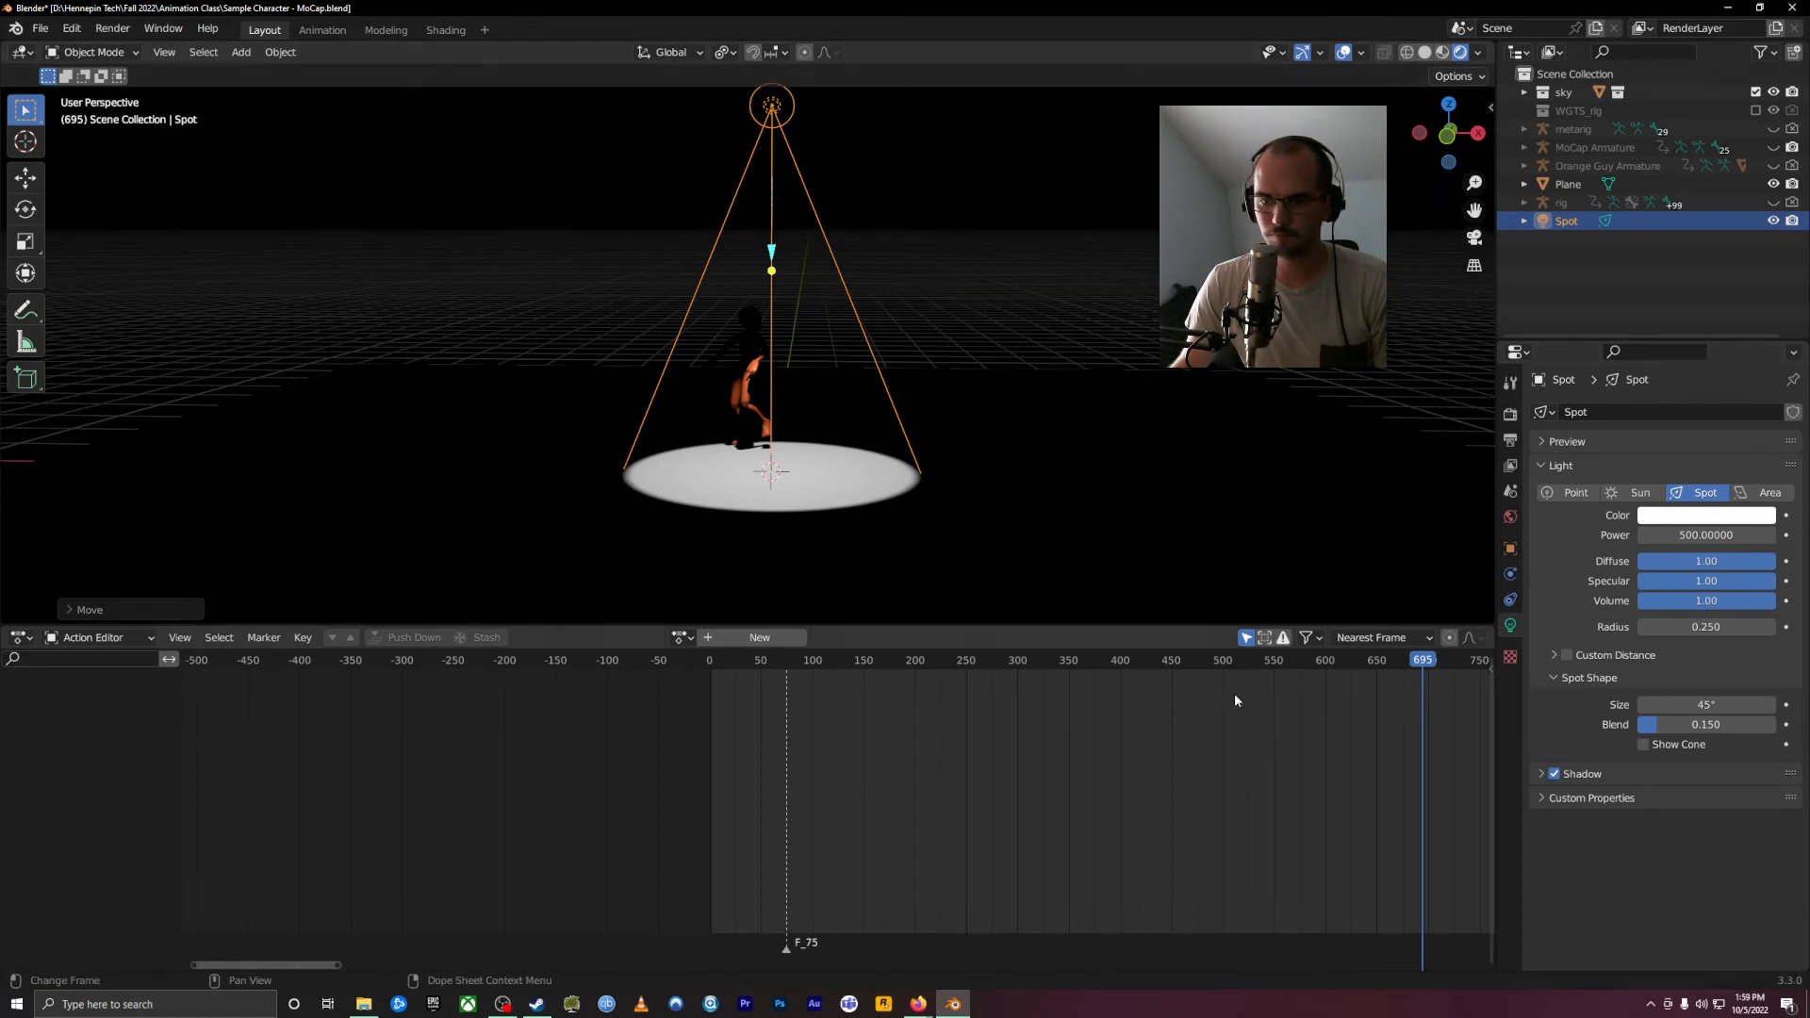
Step: Keyframe the spot light's color at frame 695 and expand its color channels in the Timeline editor
click(1787, 517)
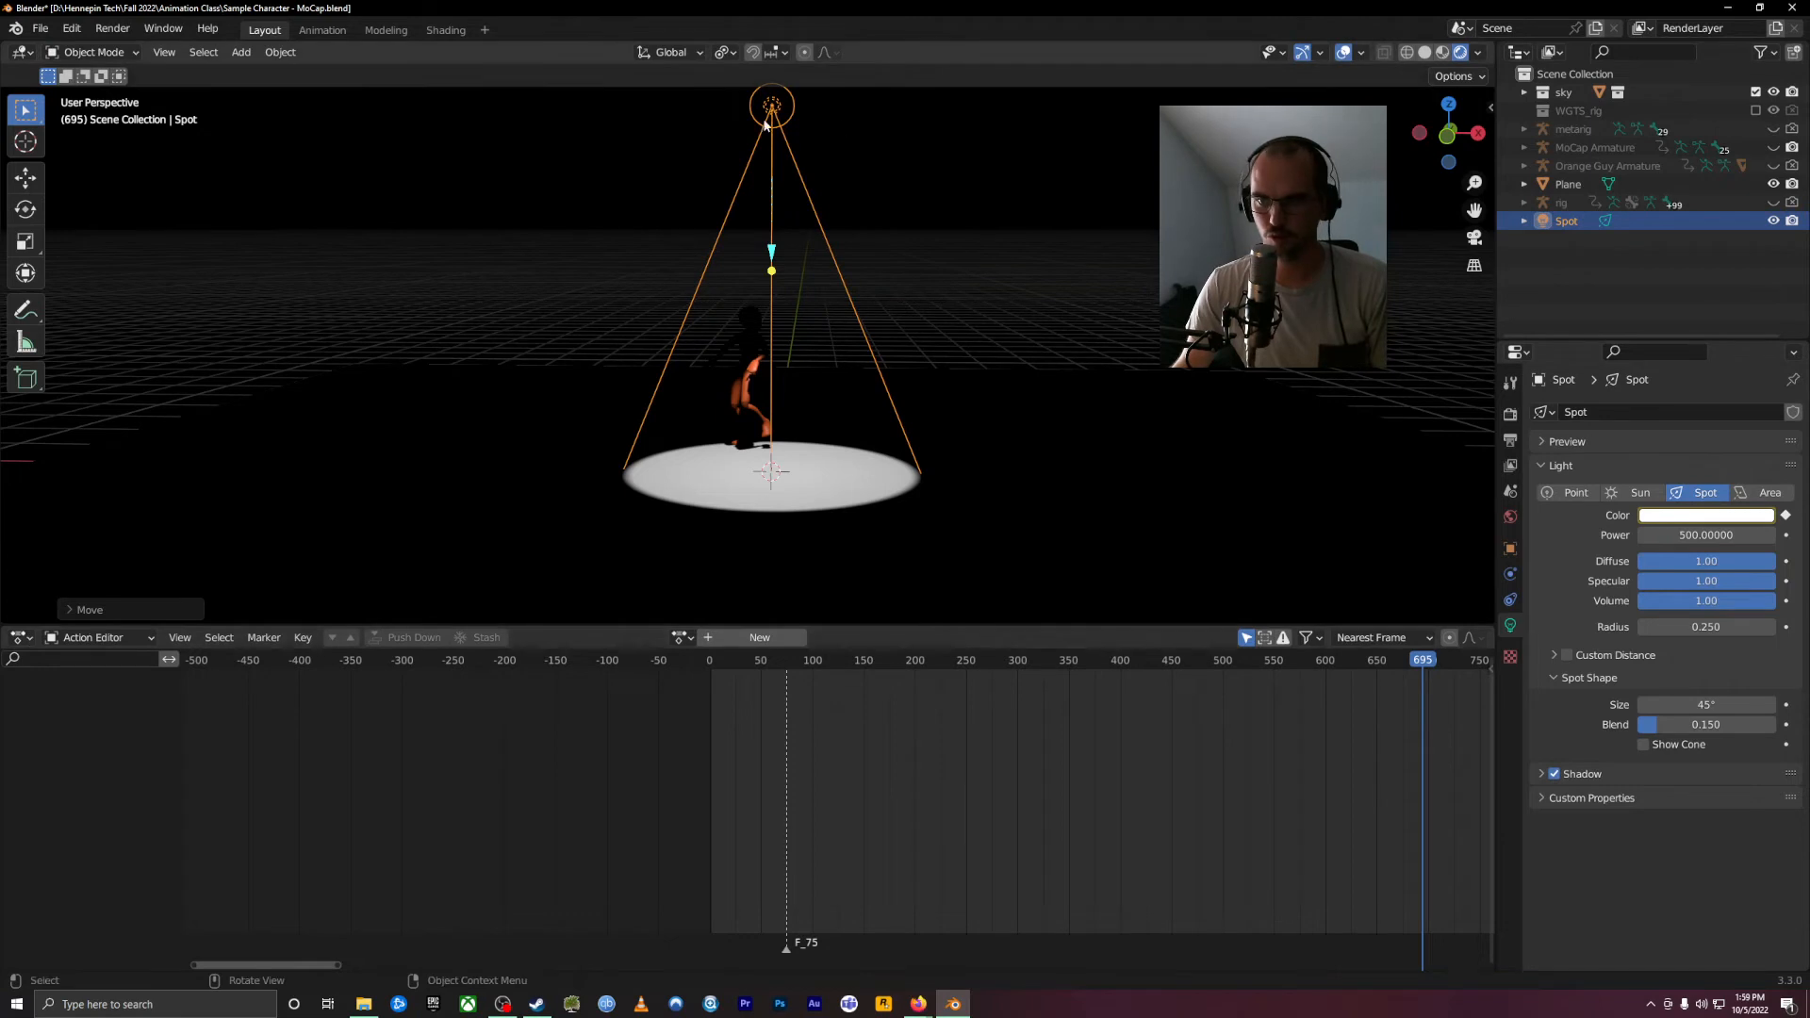
click(21, 638)
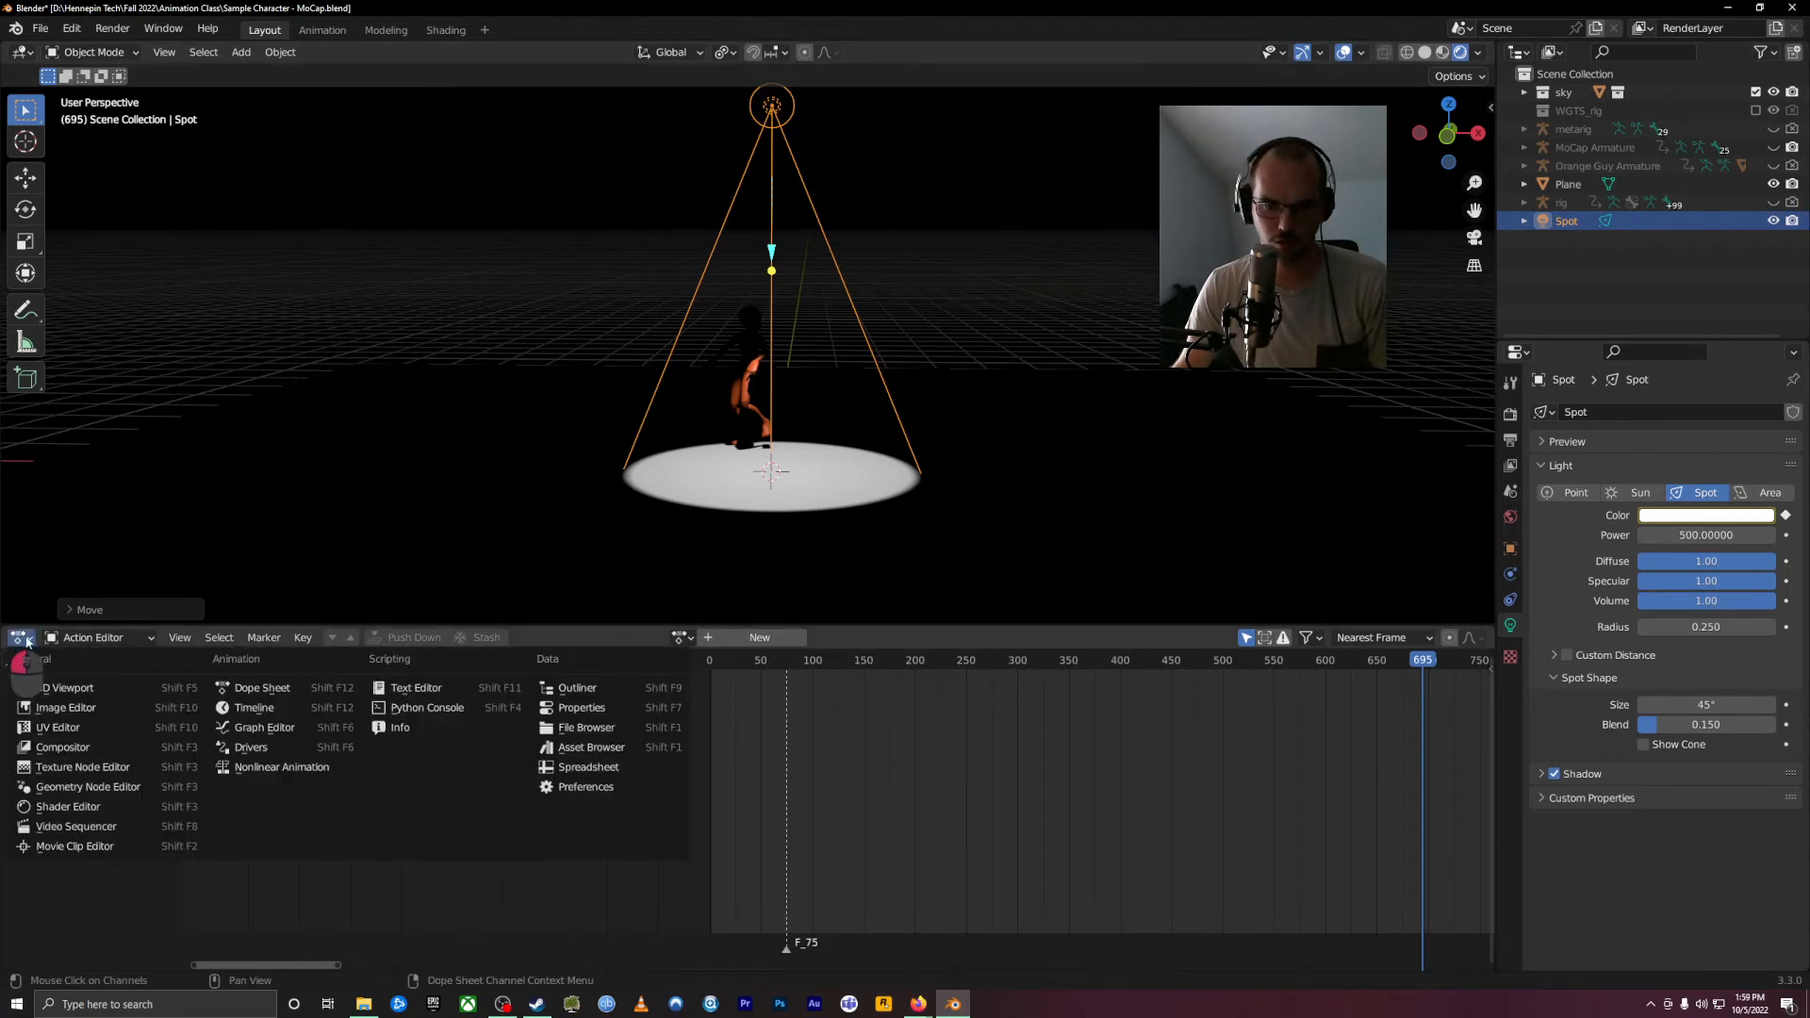
click(300, 699)
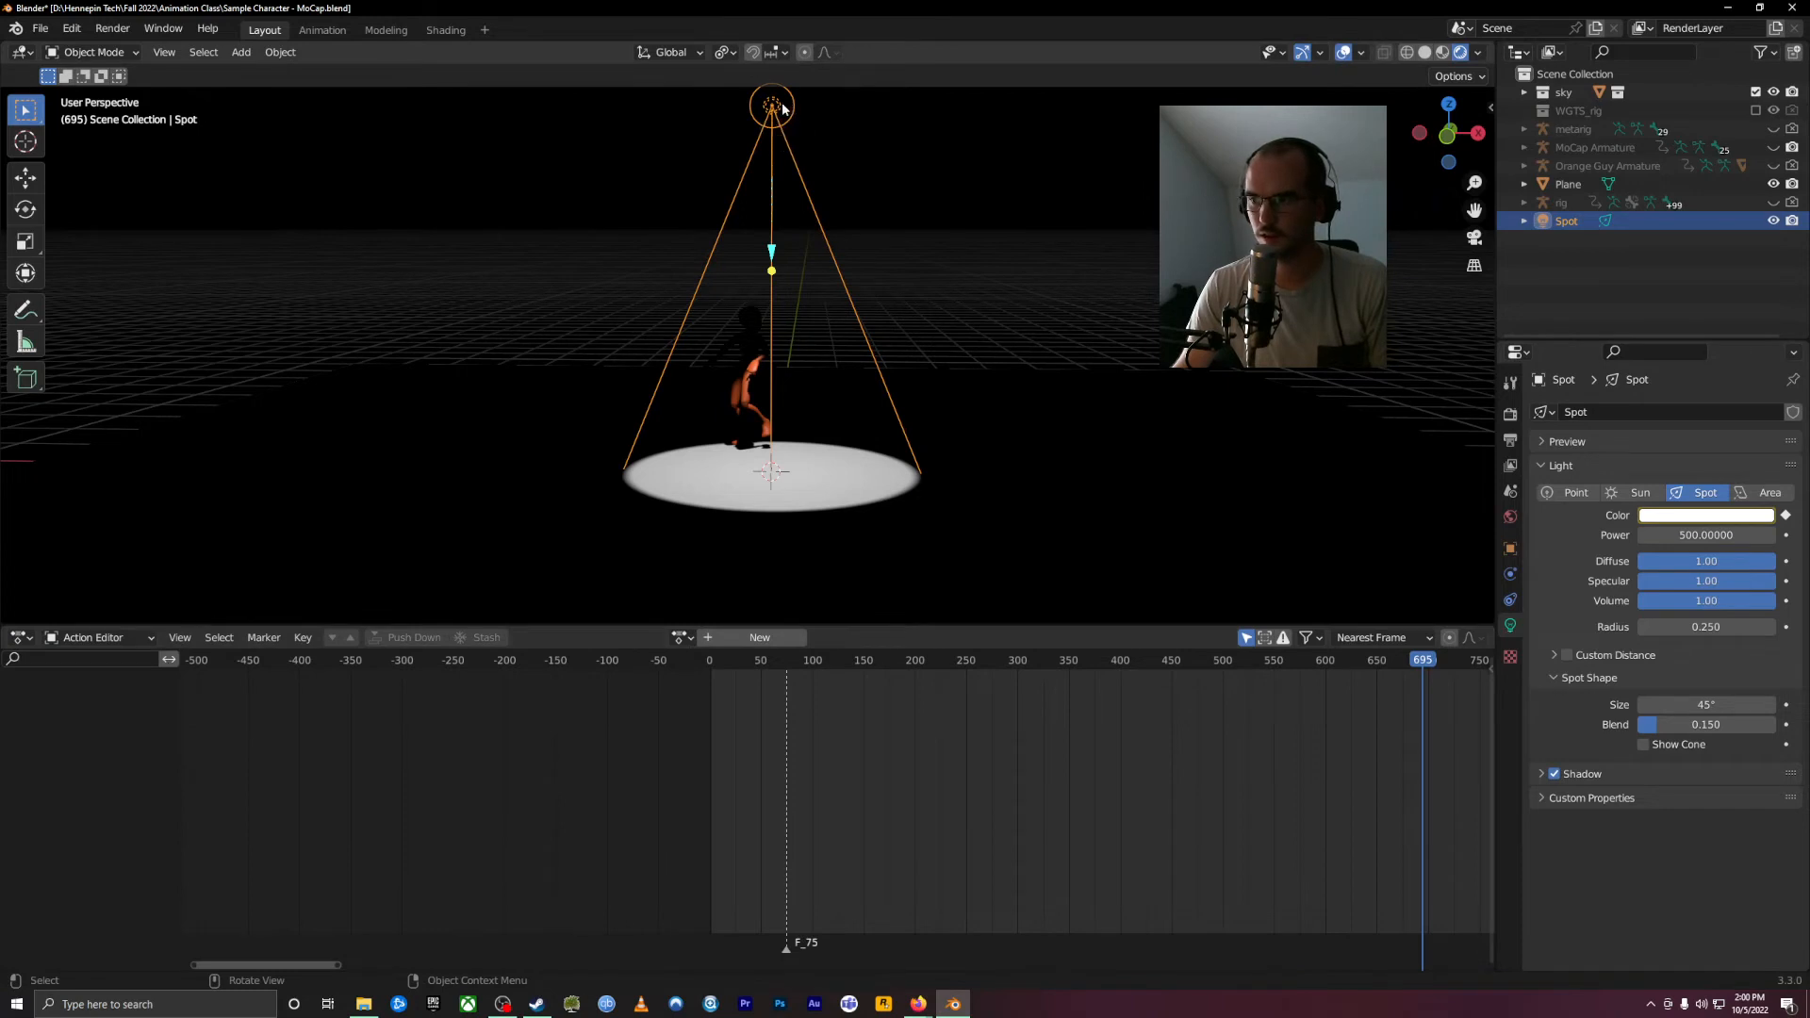
mouse_move(818, 669)
mouse_down()
mouse_move(868, 670)
mouse_move(828, 670)
mouse_up()
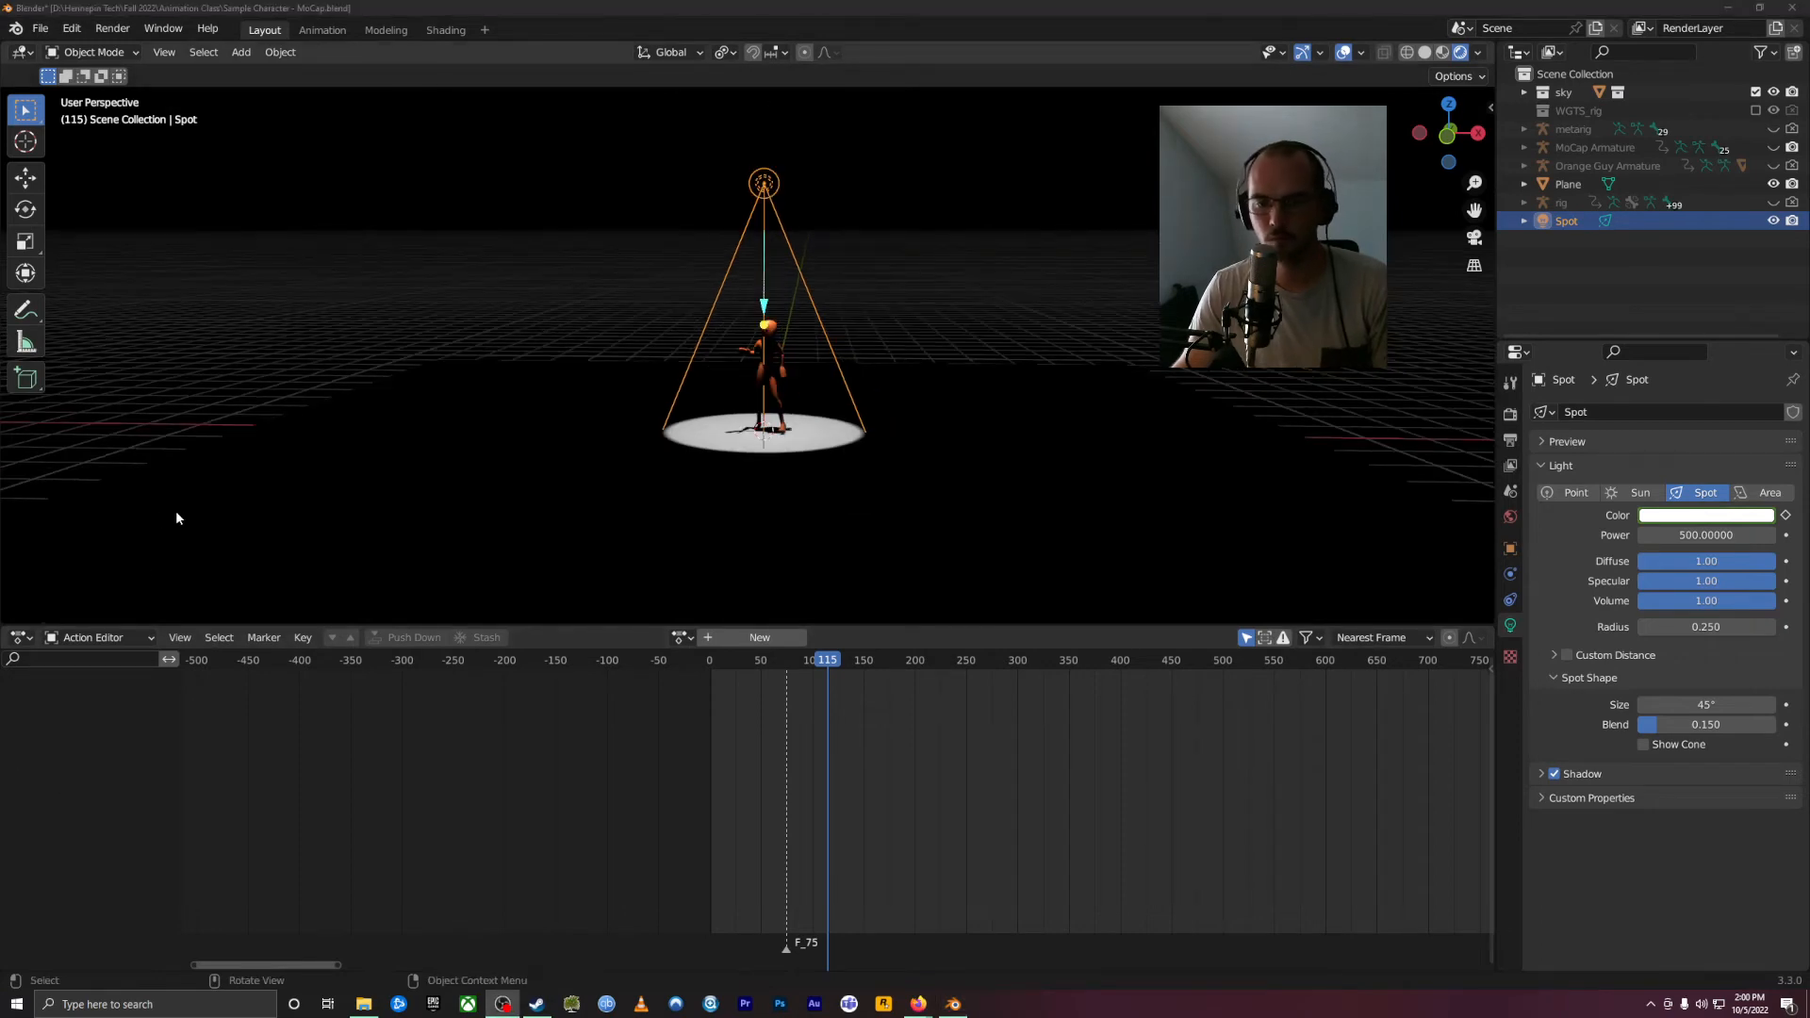
click(23, 640)
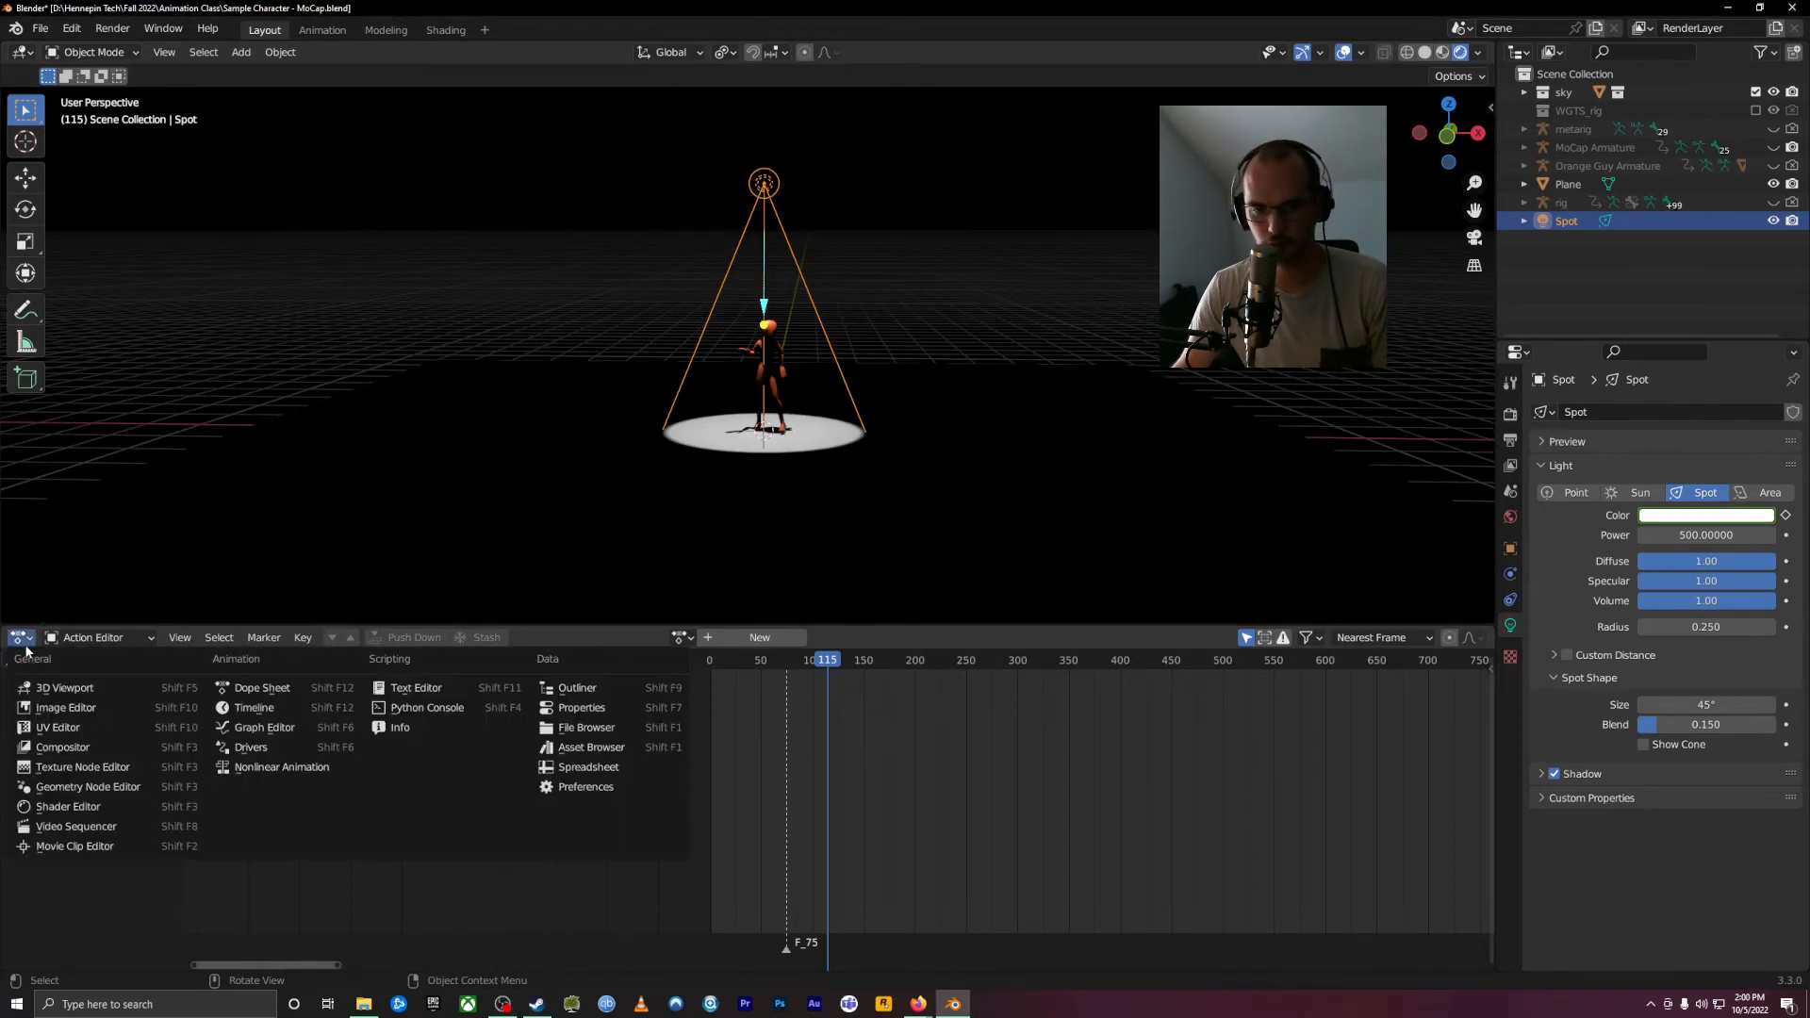
click(254, 708)
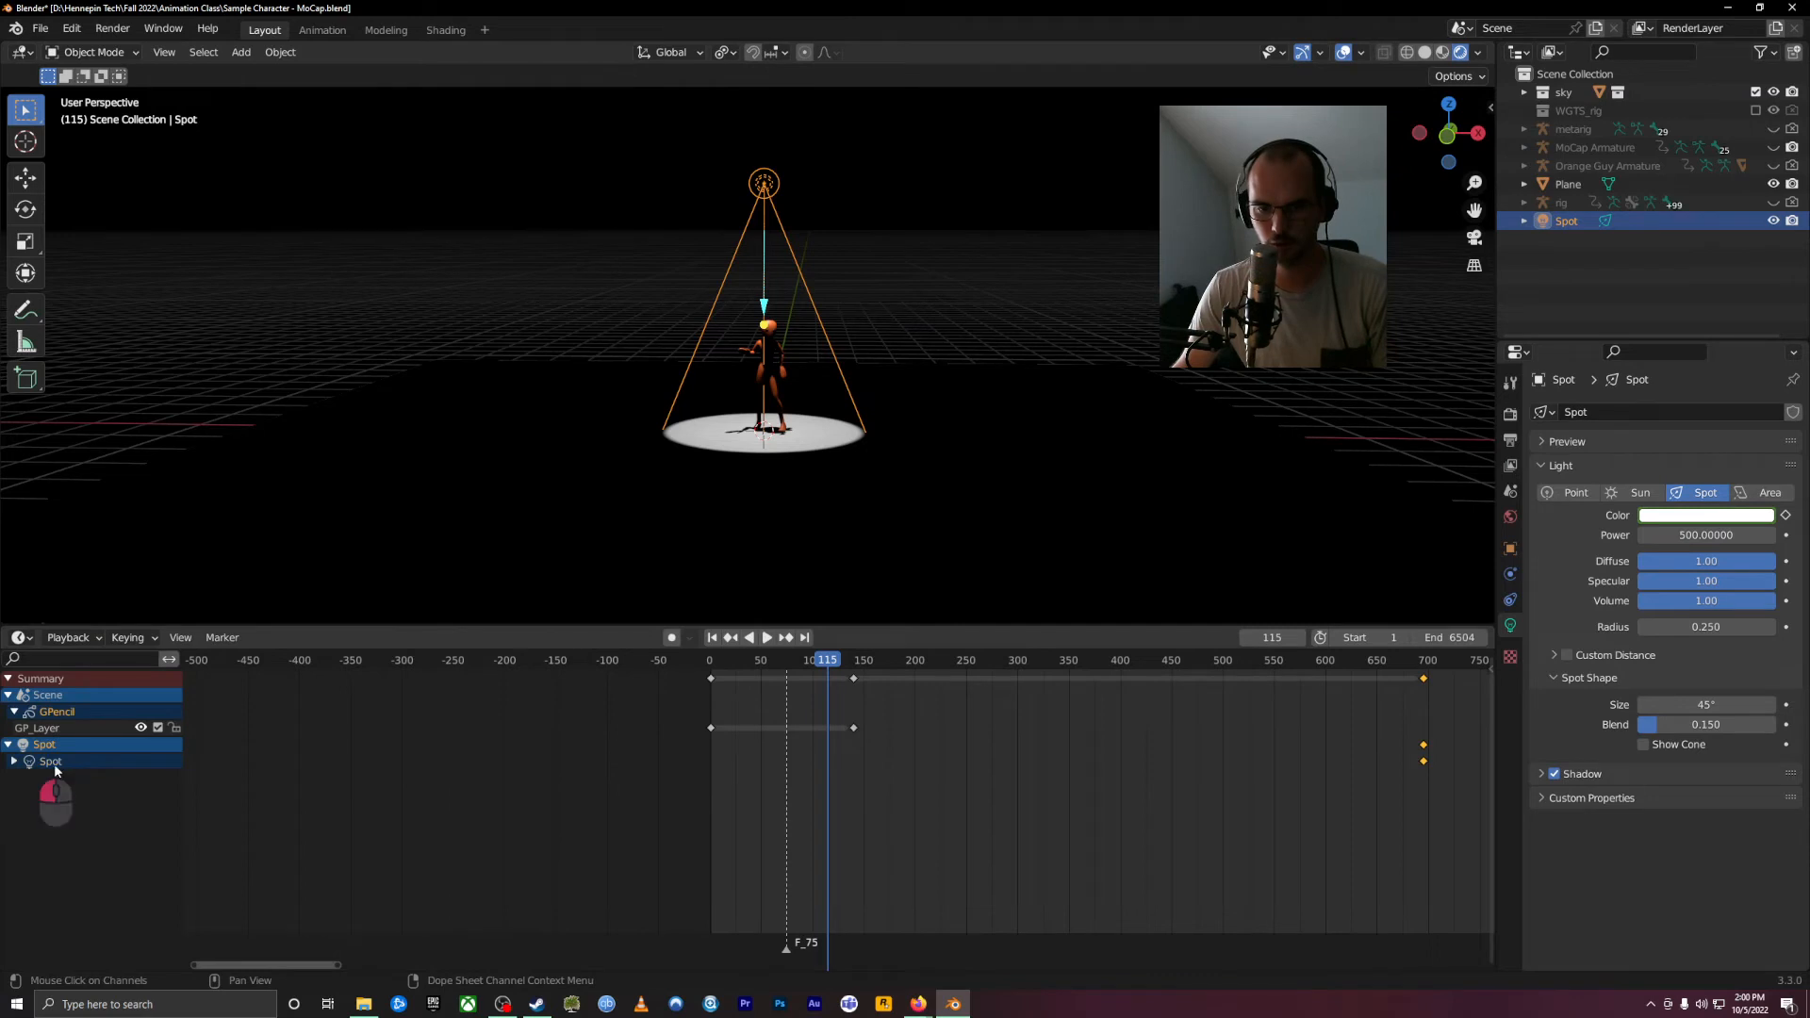
click(15, 762)
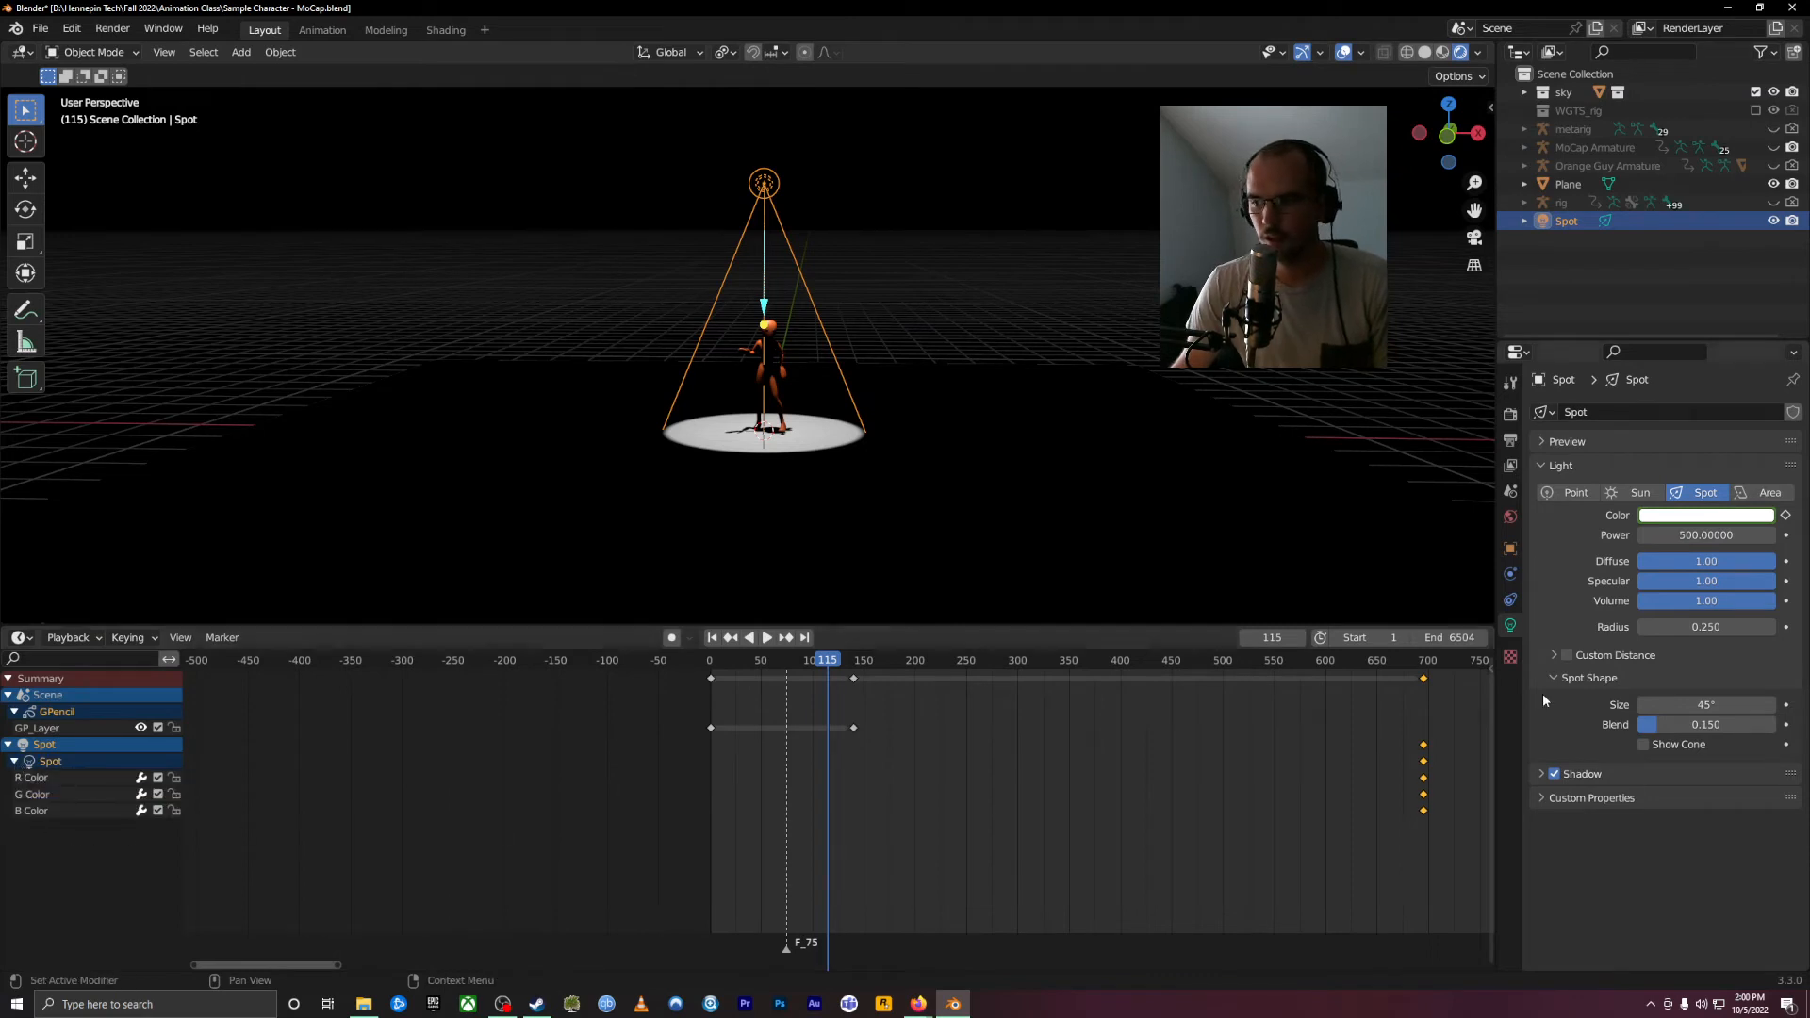
Step: Move the spot light's color keyframes to frame 50 and step the current frame to 45
drag(901, 659, 726, 755)
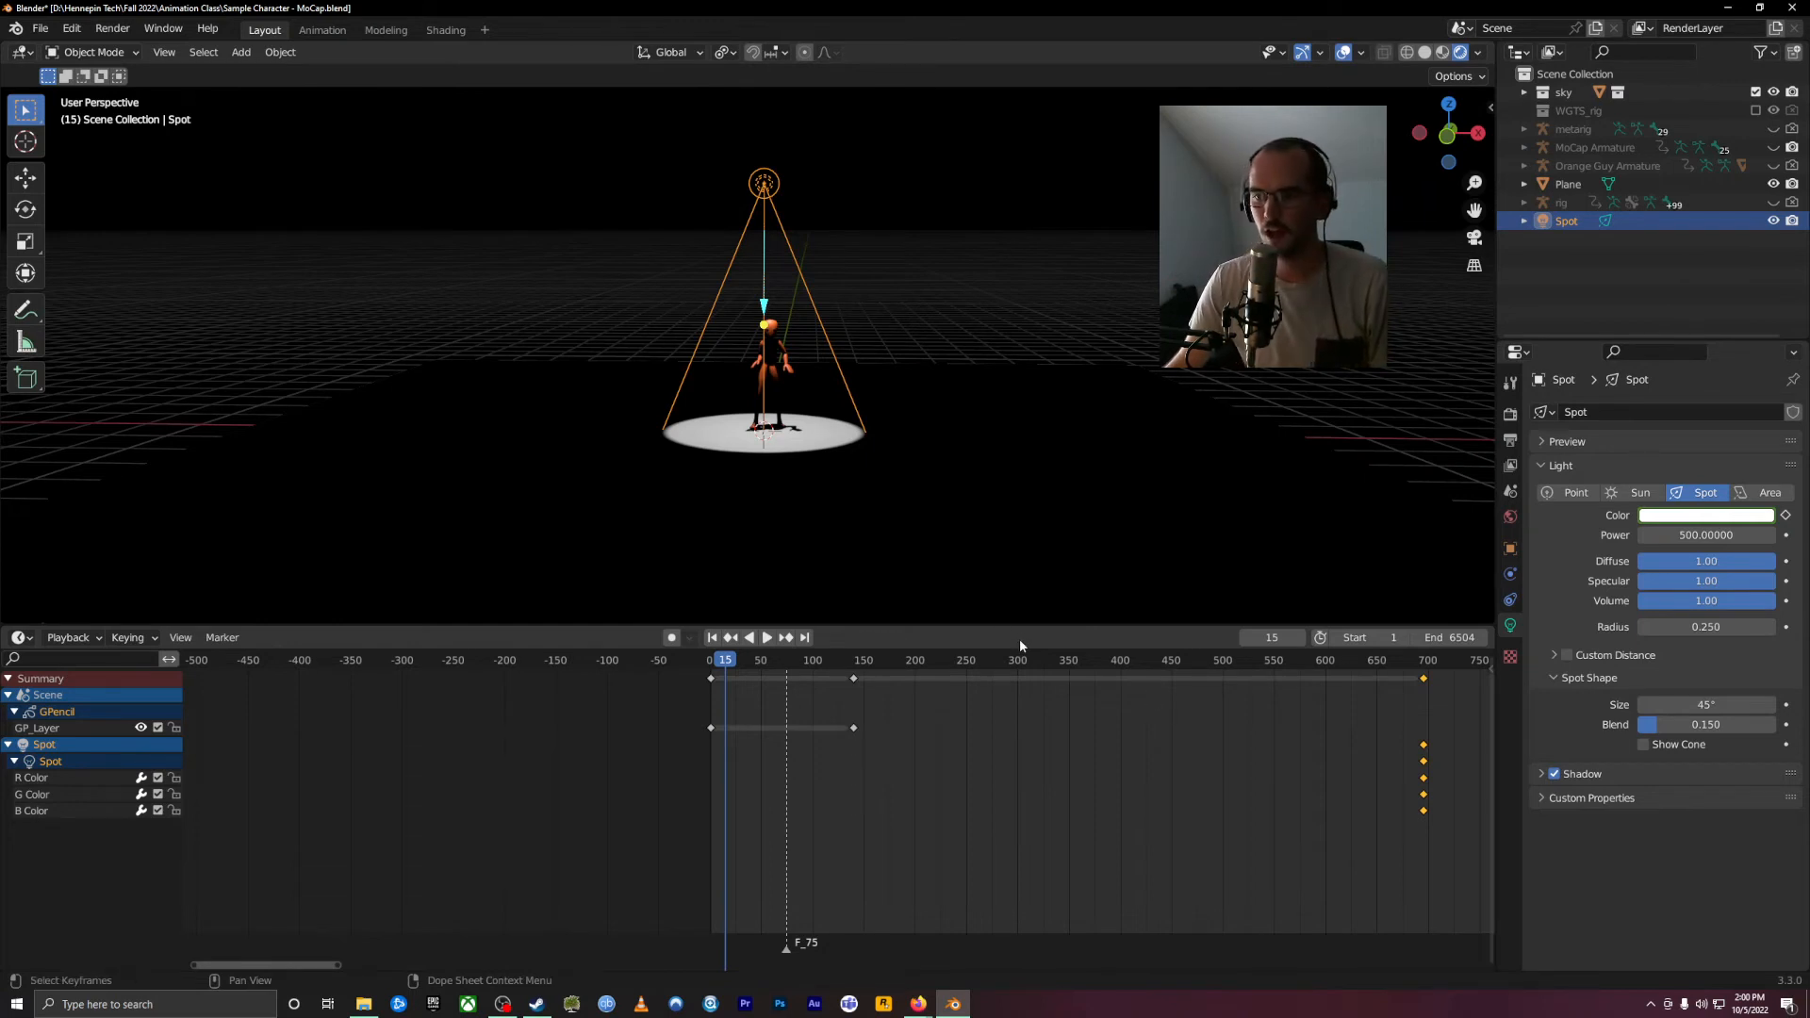
drag(1425, 765, 755, 819)
click(761, 665)
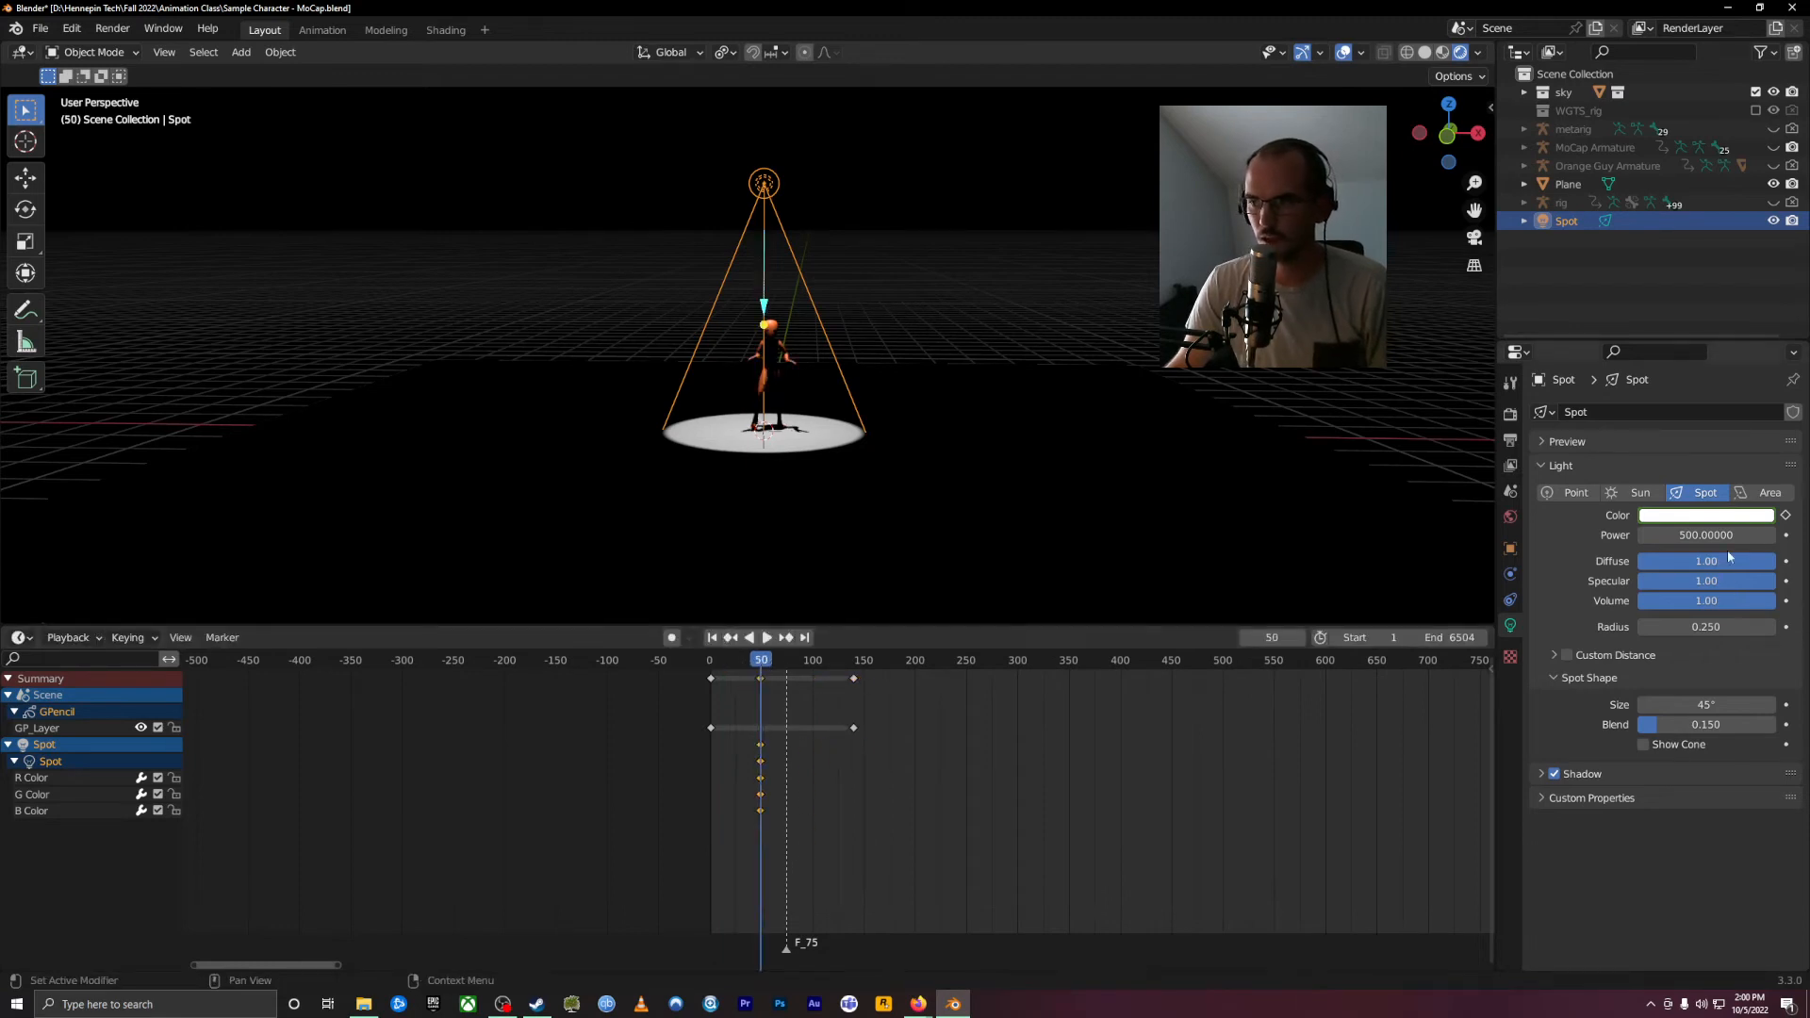
alt+scroll(727, 743, up, 5)
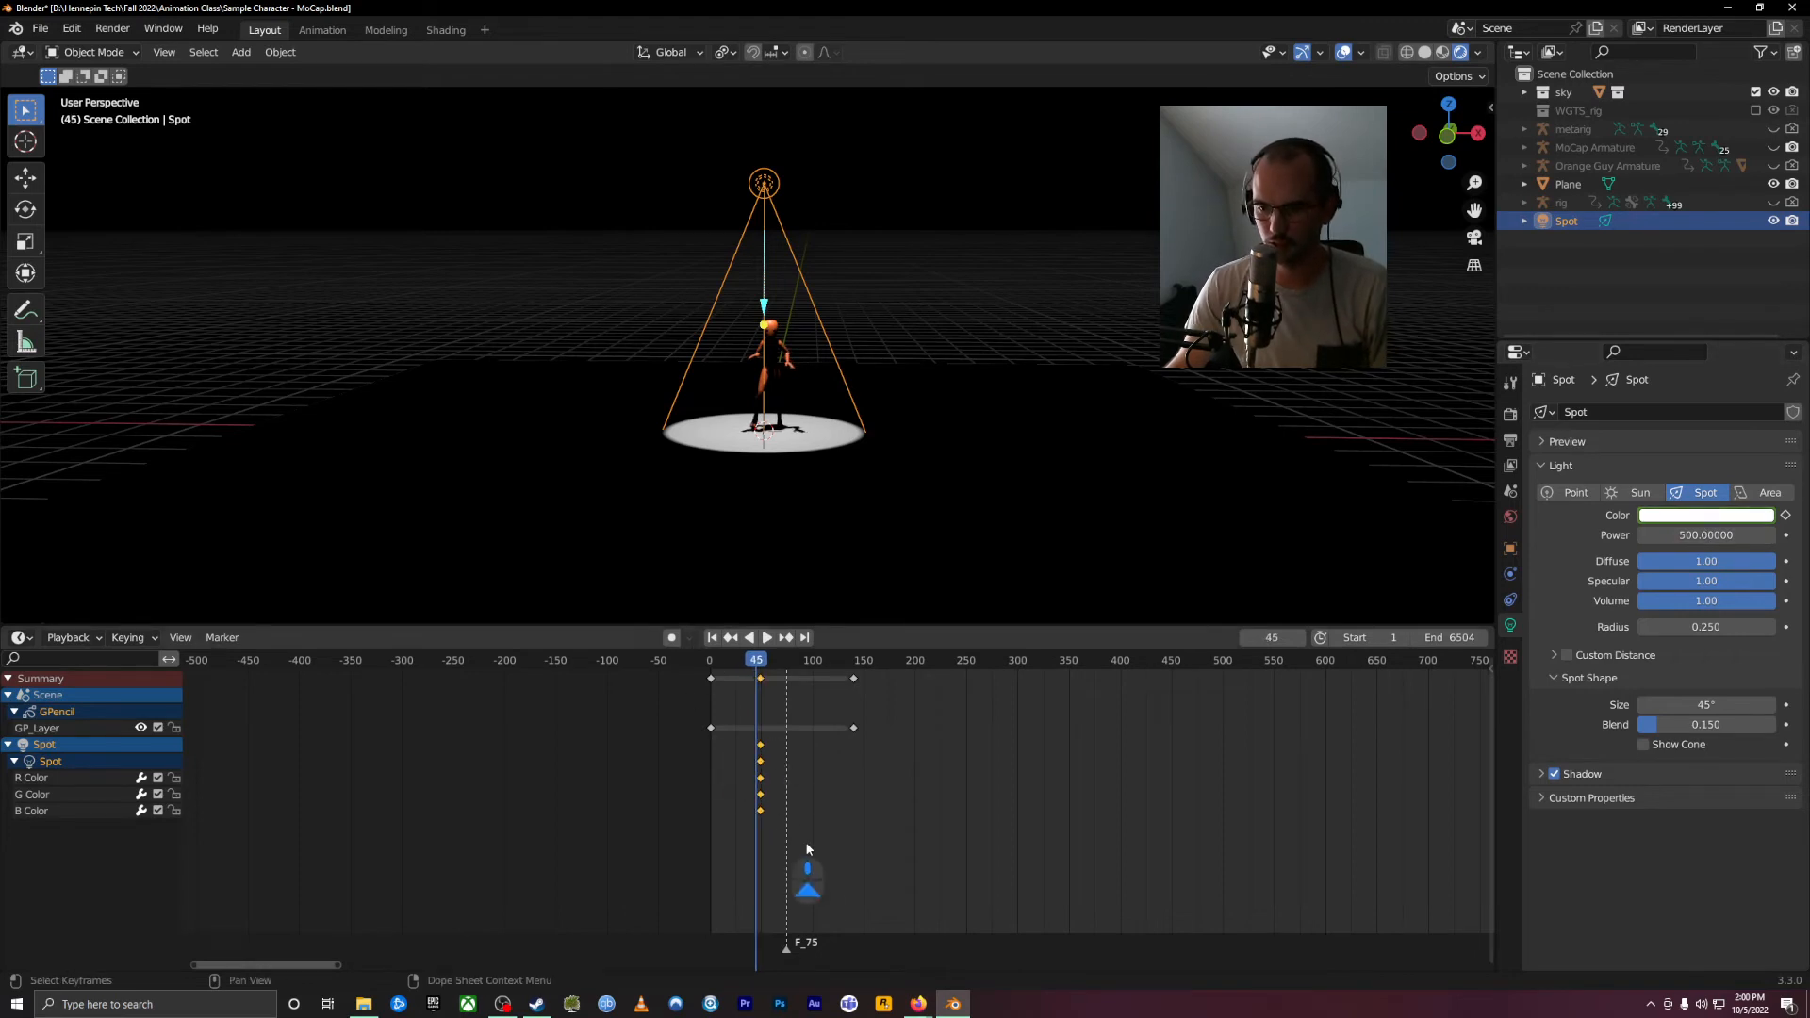
Step: Try to set the spot light's color to magenta at frame 49
drag(768, 666, 761, 669)
key(Left)
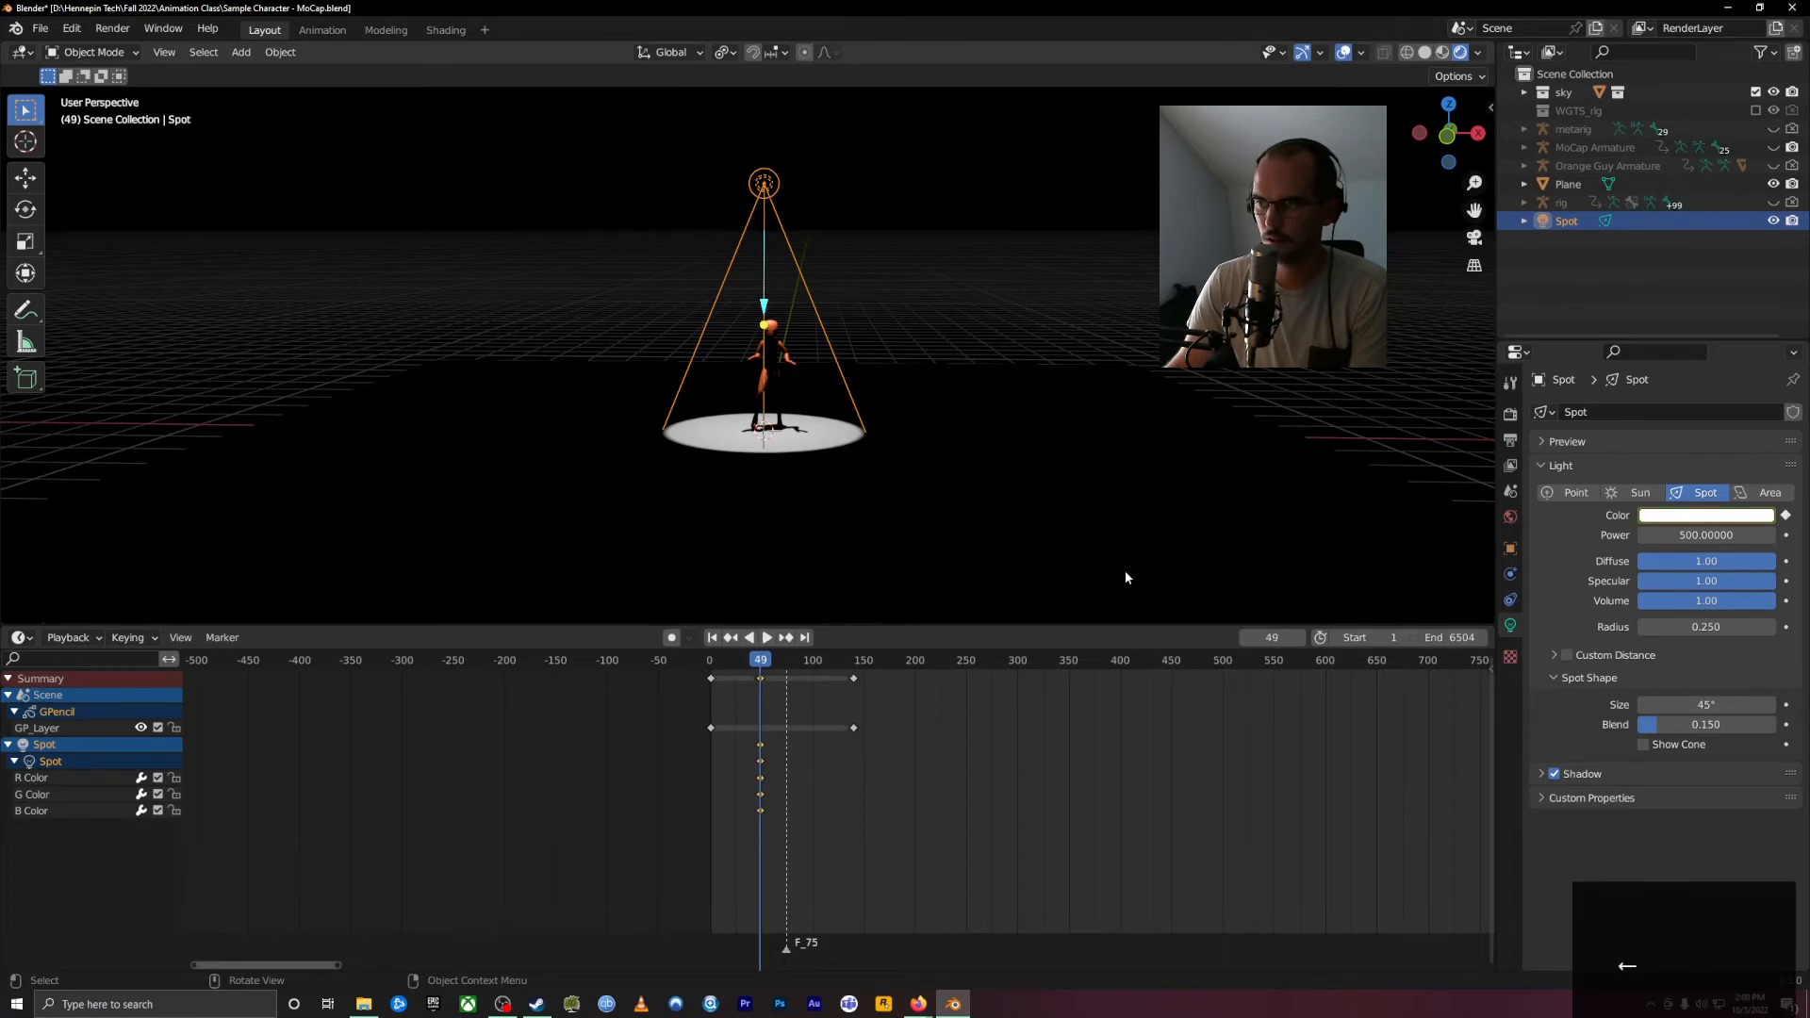
click(1771, 517)
drag(1705, 370, 1721, 401)
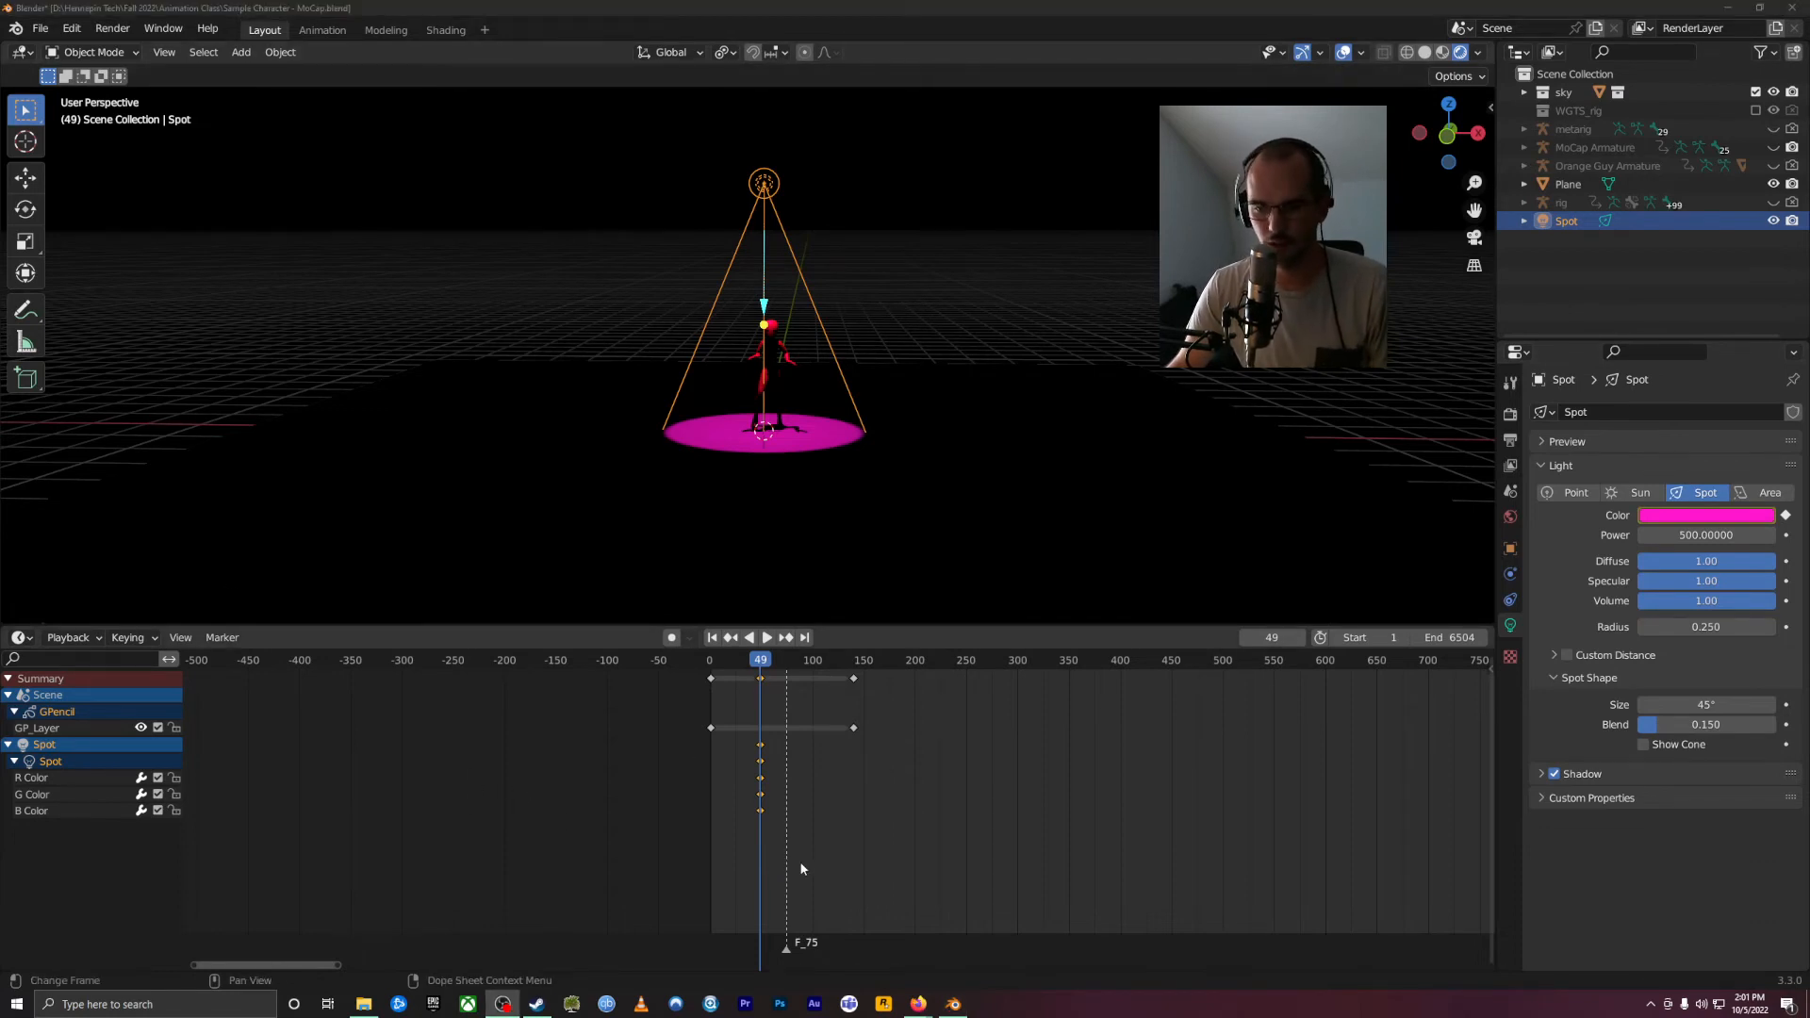
Step: Switch the spot light's color keyframes at frame 49 to Constant interpolation and play the animation
right_click(760, 797)
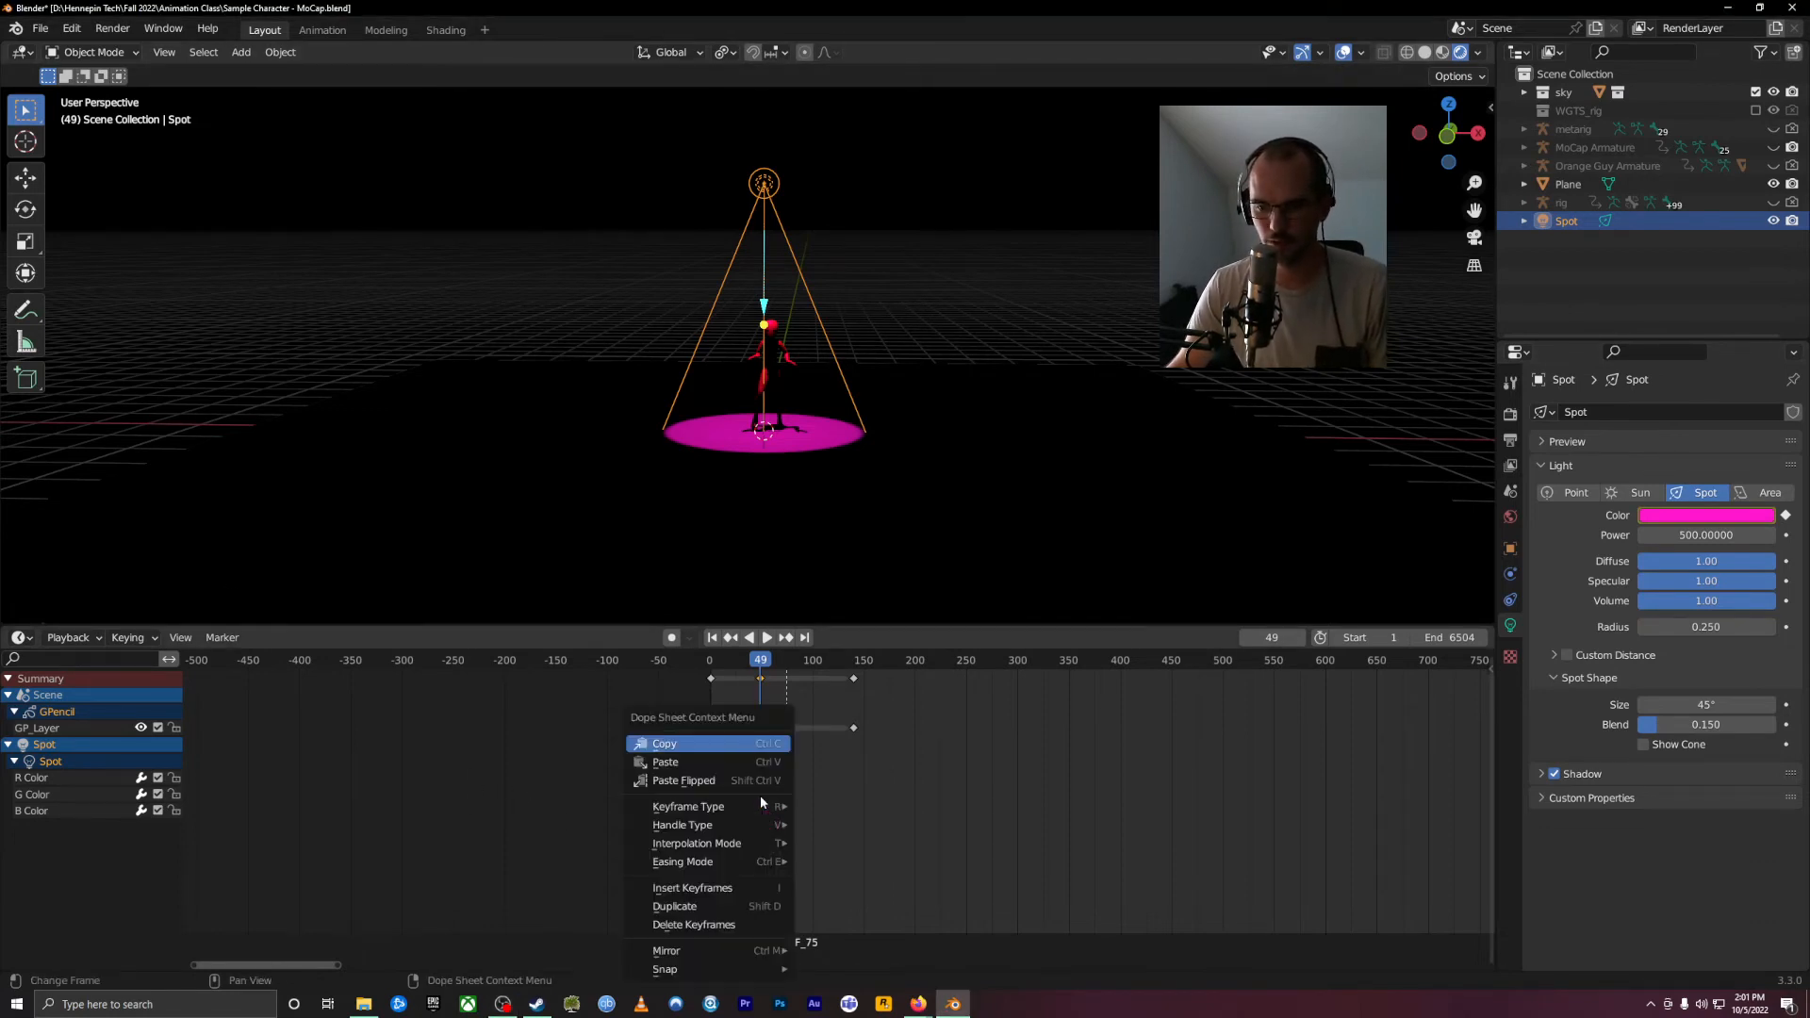
mouse_move(737, 842)
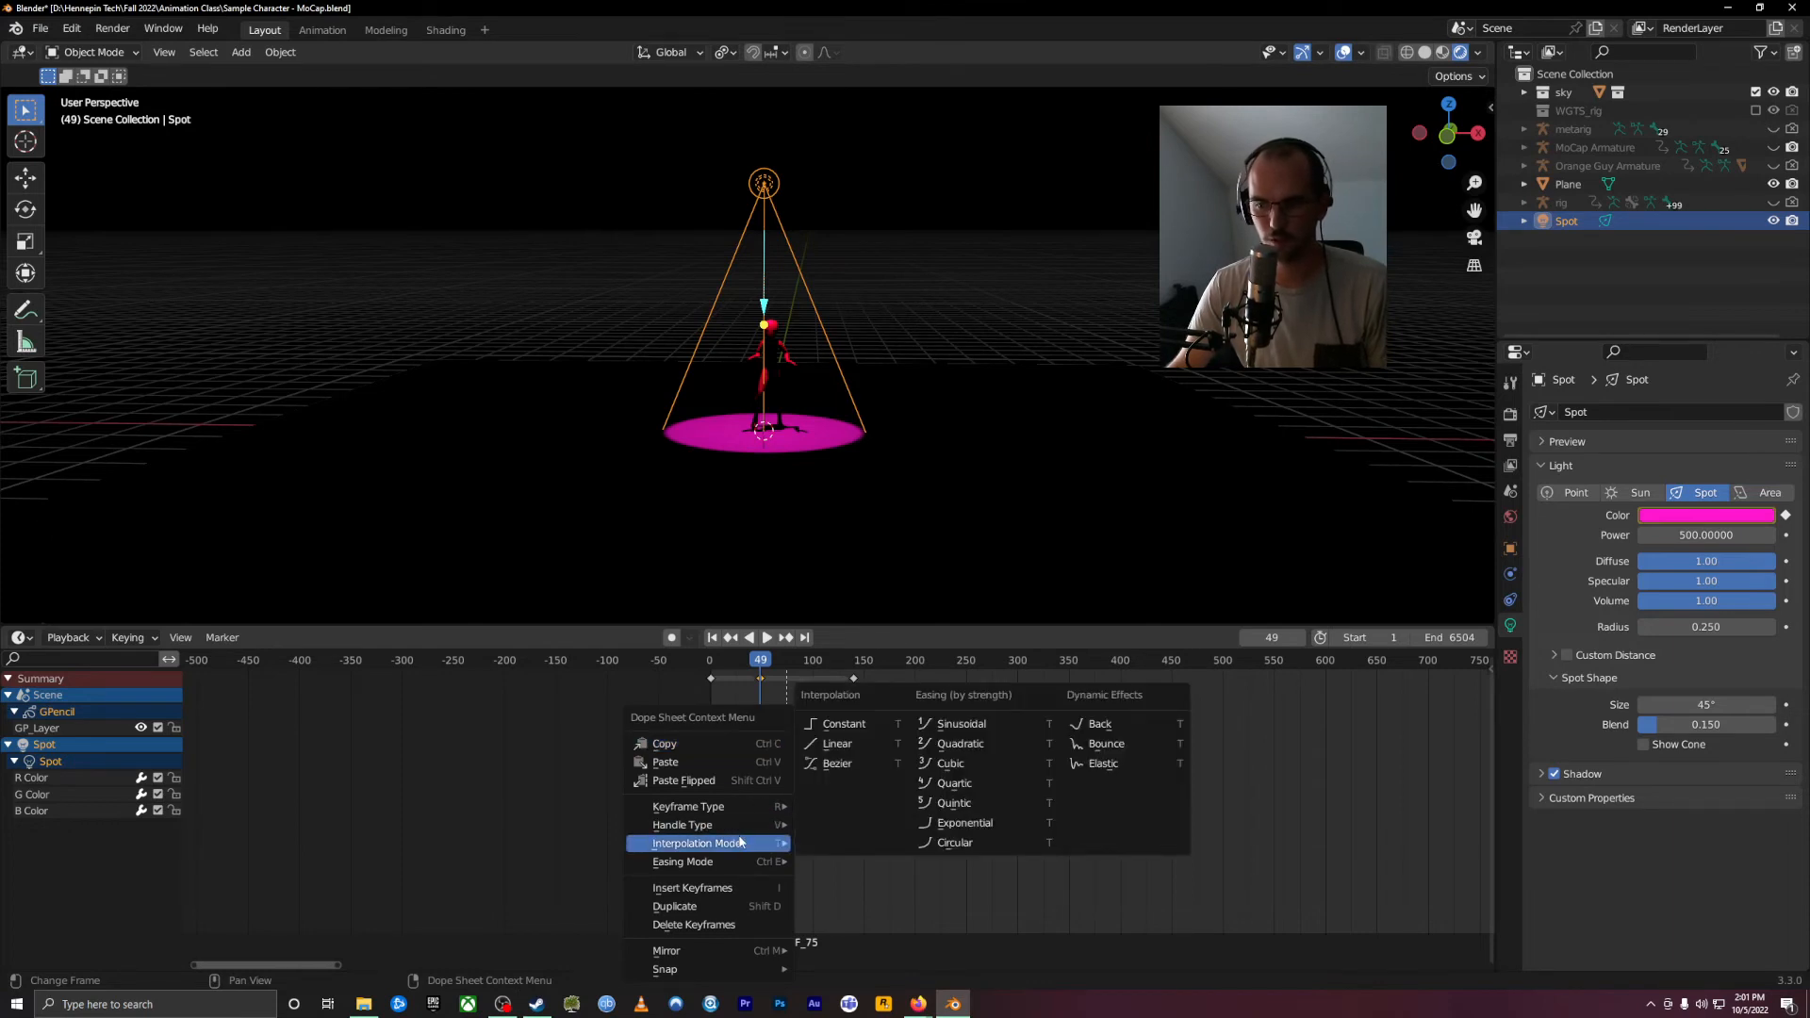
click(859, 732)
key(space)
key(space)
Step: Return to the color keyframe at frame 49 and try the magenta light color again
key(Left)
click(1704, 516)
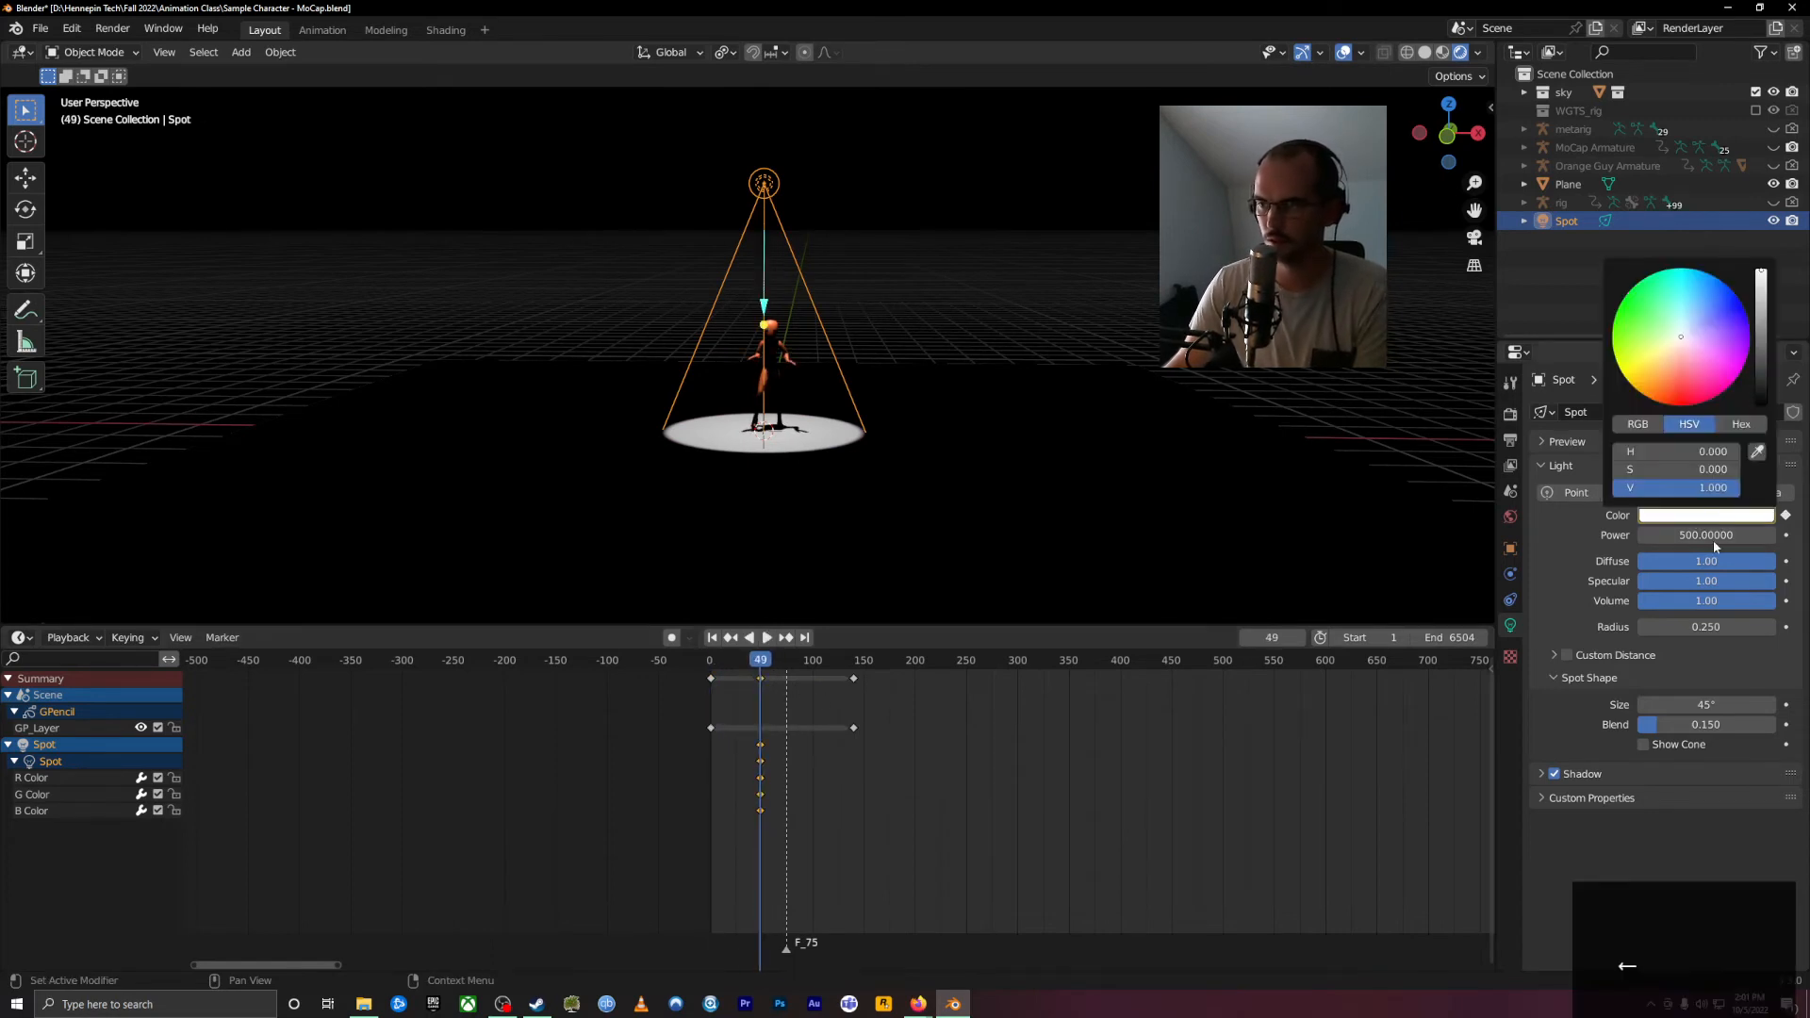
click(1733, 382)
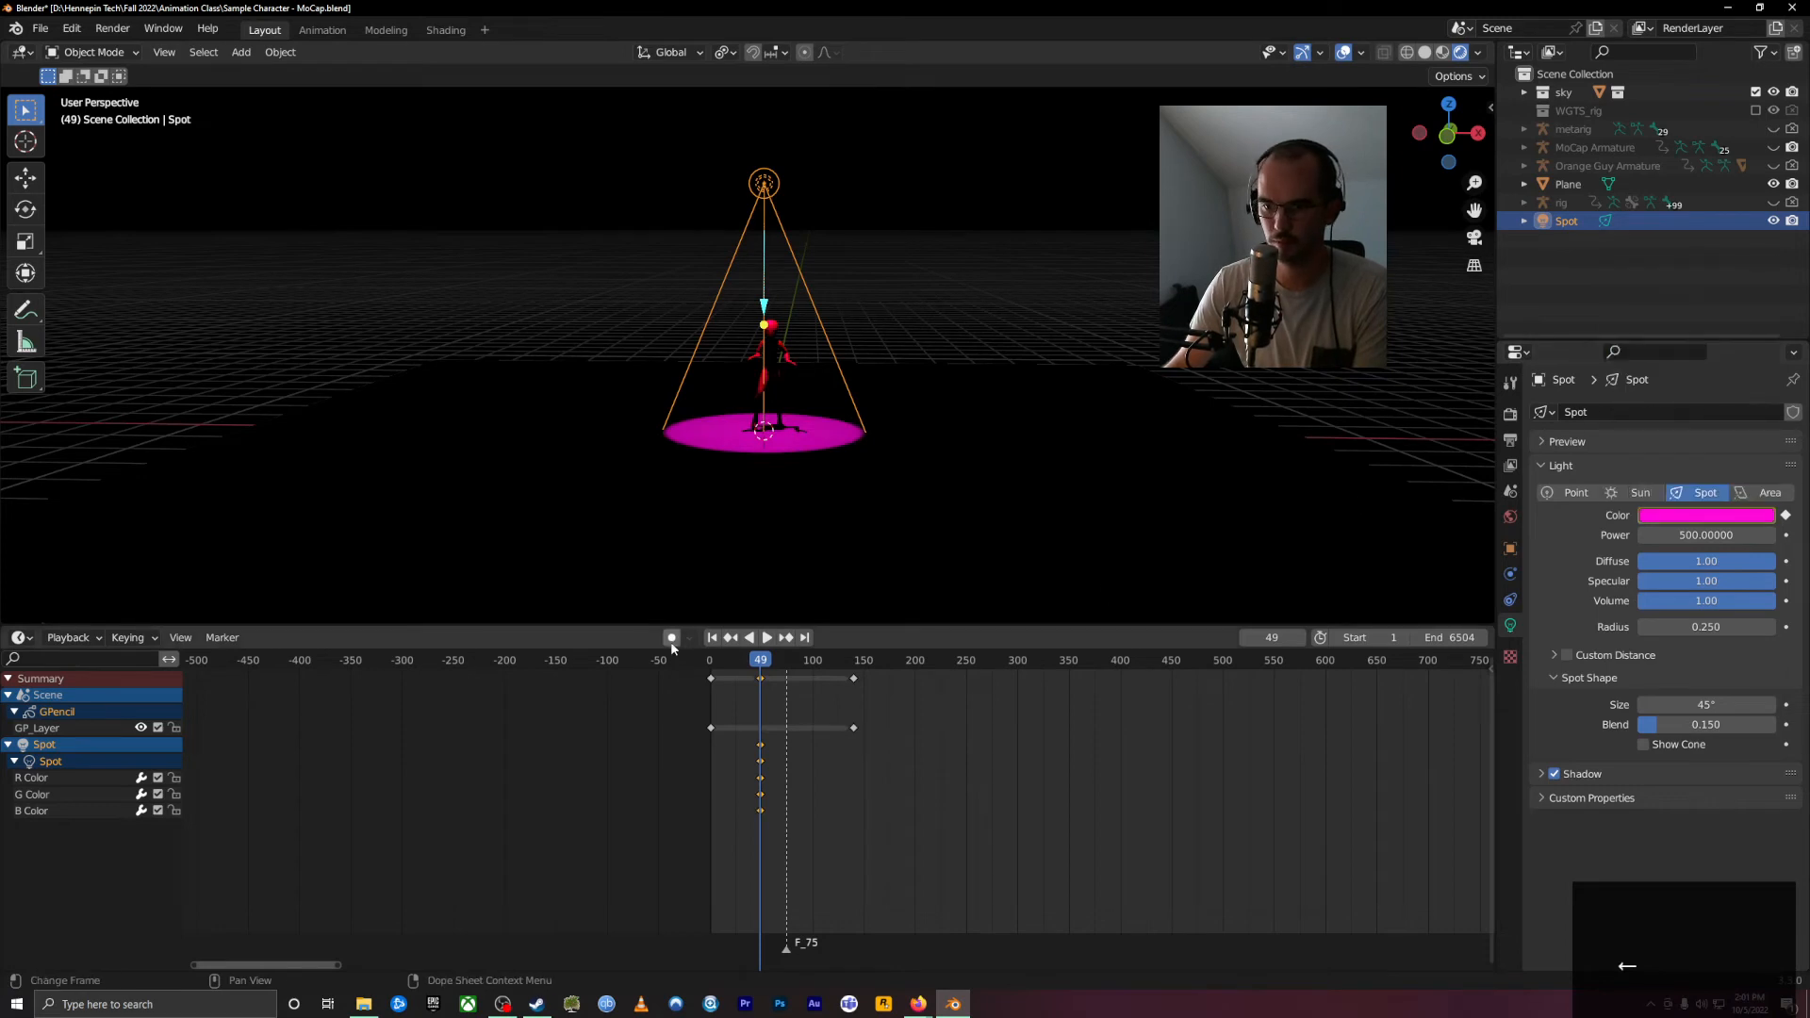
Step: Turn on auto keying and return to the spot light's color keyframe at frame 49
drag(760, 681, 758, 676)
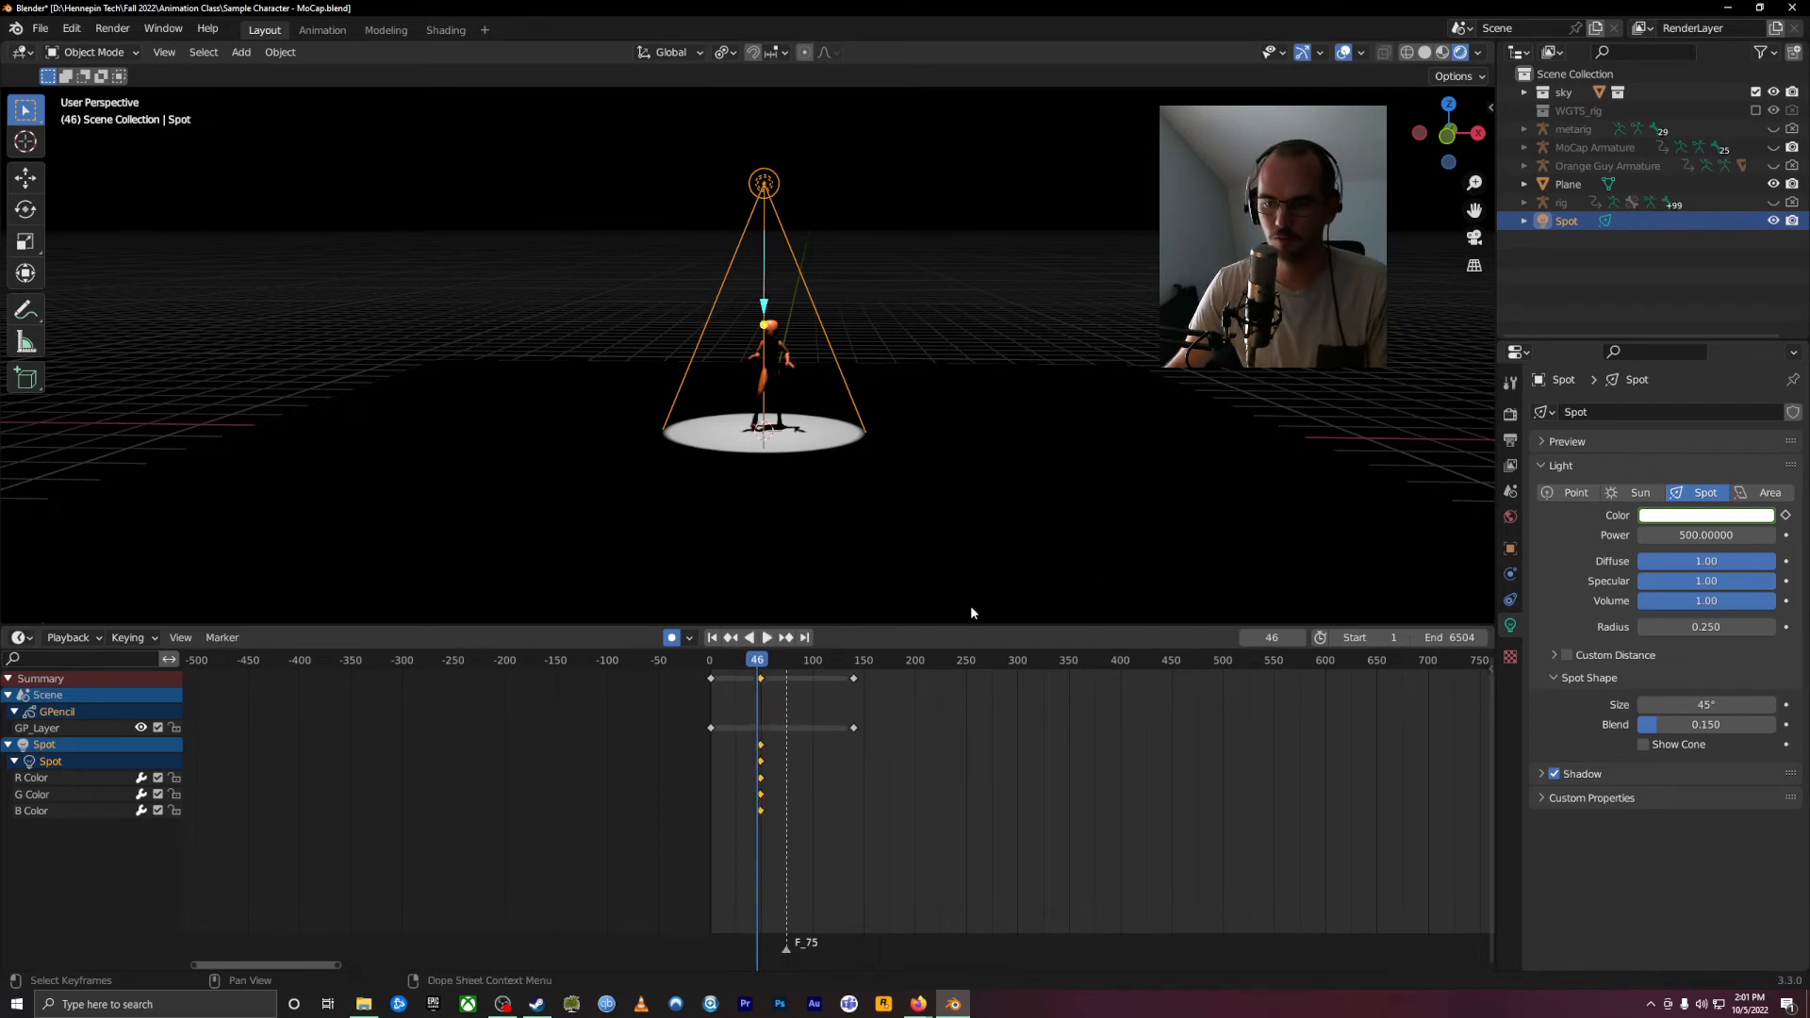
key(Down)
key(Right)
key(Right)
key(Right)
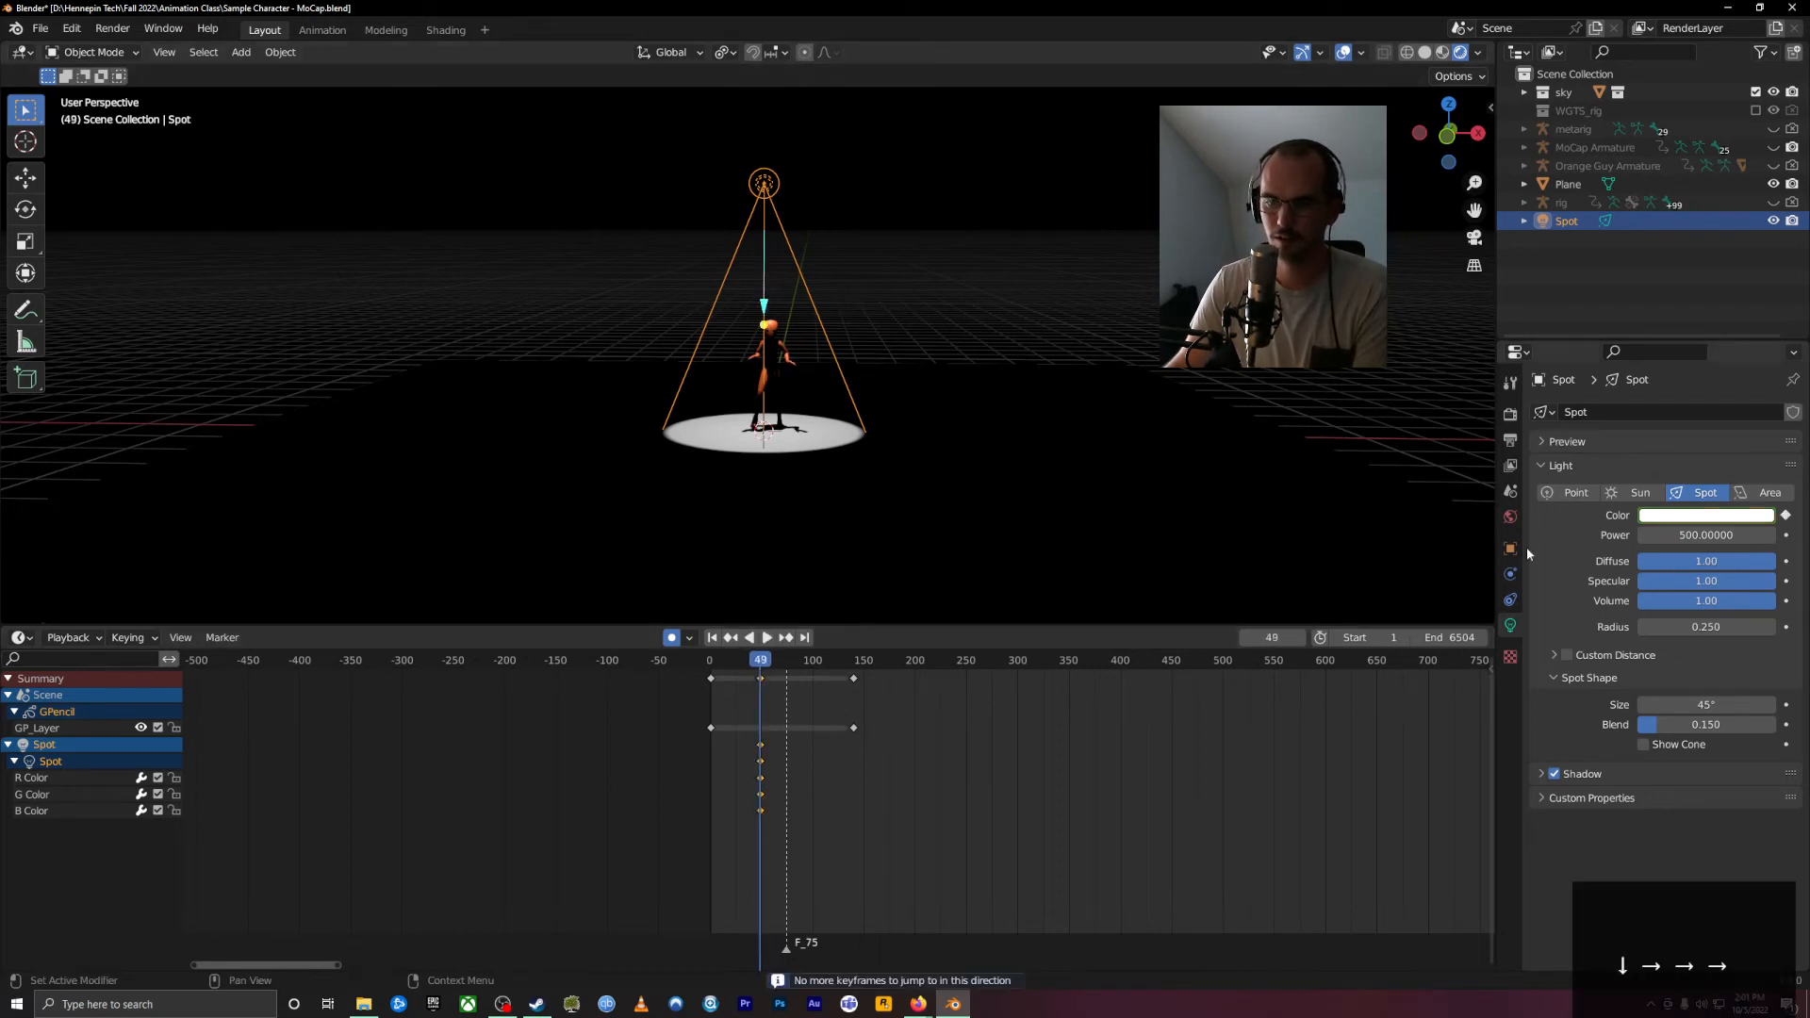
Step: Set the spot light's color to magenta at frame 49, replacing the existing color keyframe with a new one
click(1691, 515)
click(1735, 380)
click(1785, 515)
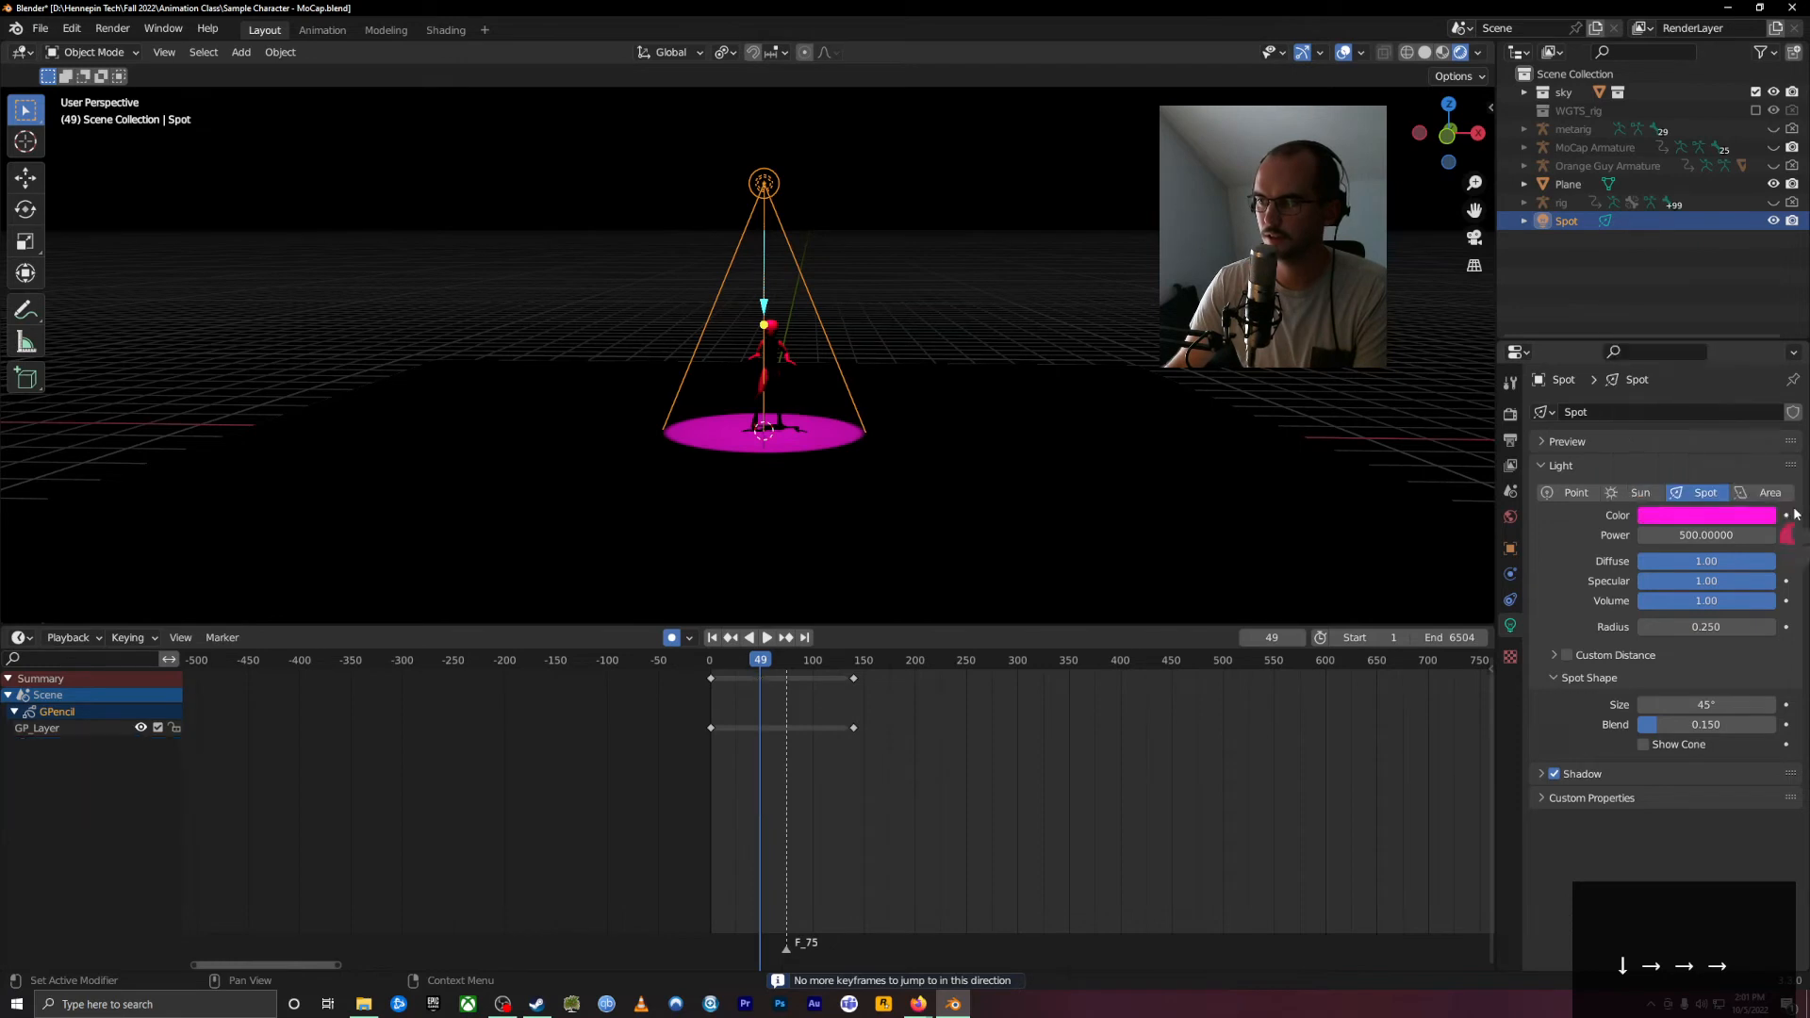
click(1785, 515)
Step: Keyframe the spot light's color at frame 201 and make it green there
click(759, 663)
drag(773, 668, 915, 687)
click(1786, 515)
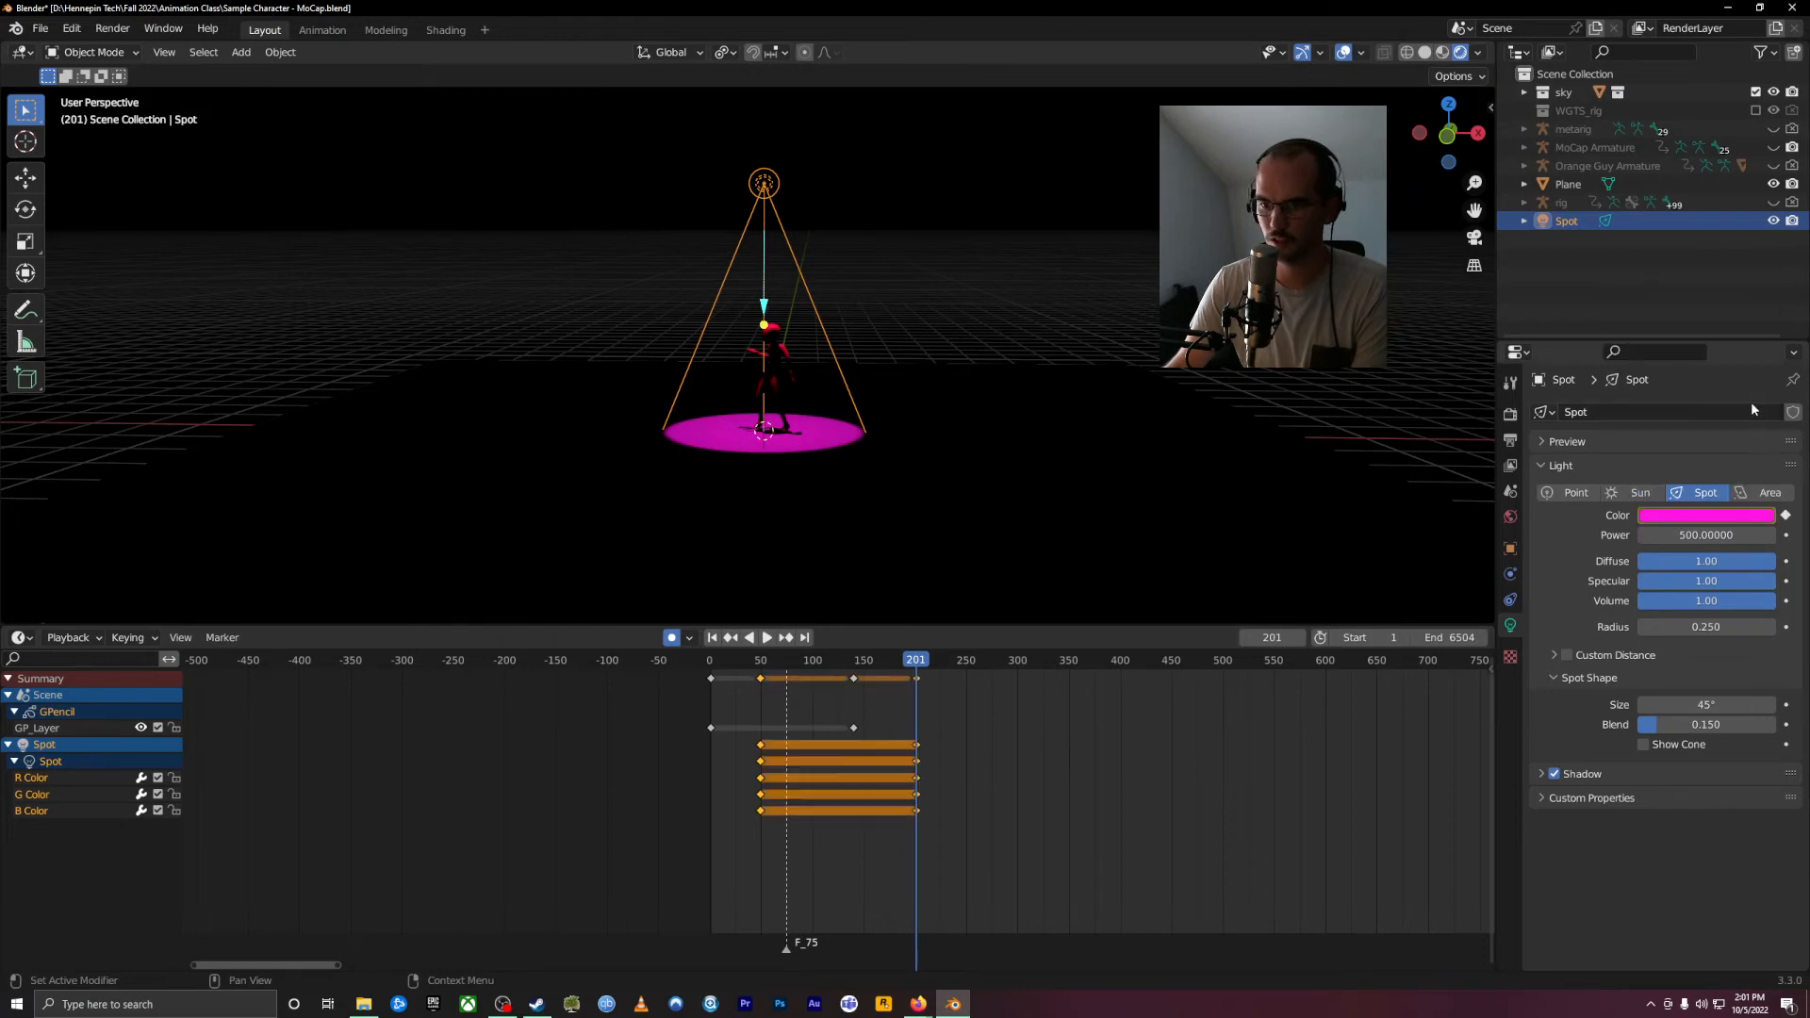
click(1735, 515)
click(1609, 340)
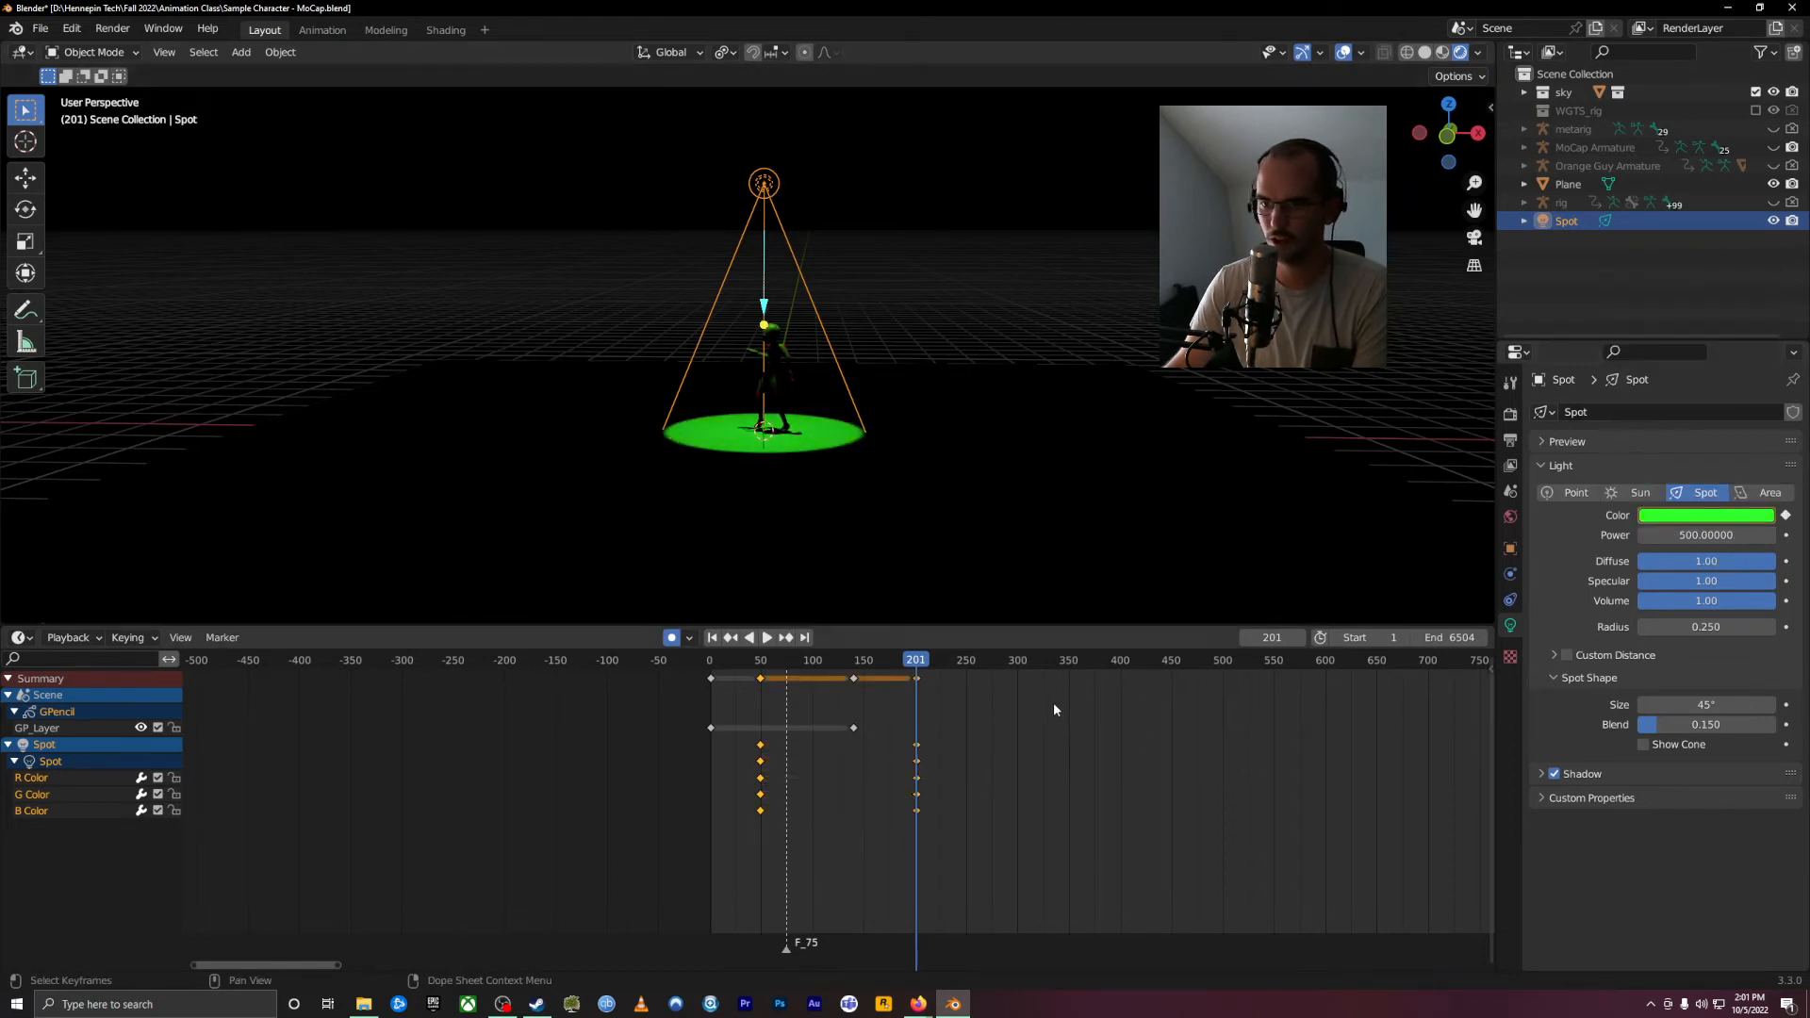
Step: Play the color change, set the color keyframes at frames 49 and 201 to Constant interpolation, and replay from the start
drag(887, 665, 628, 717)
key(space)
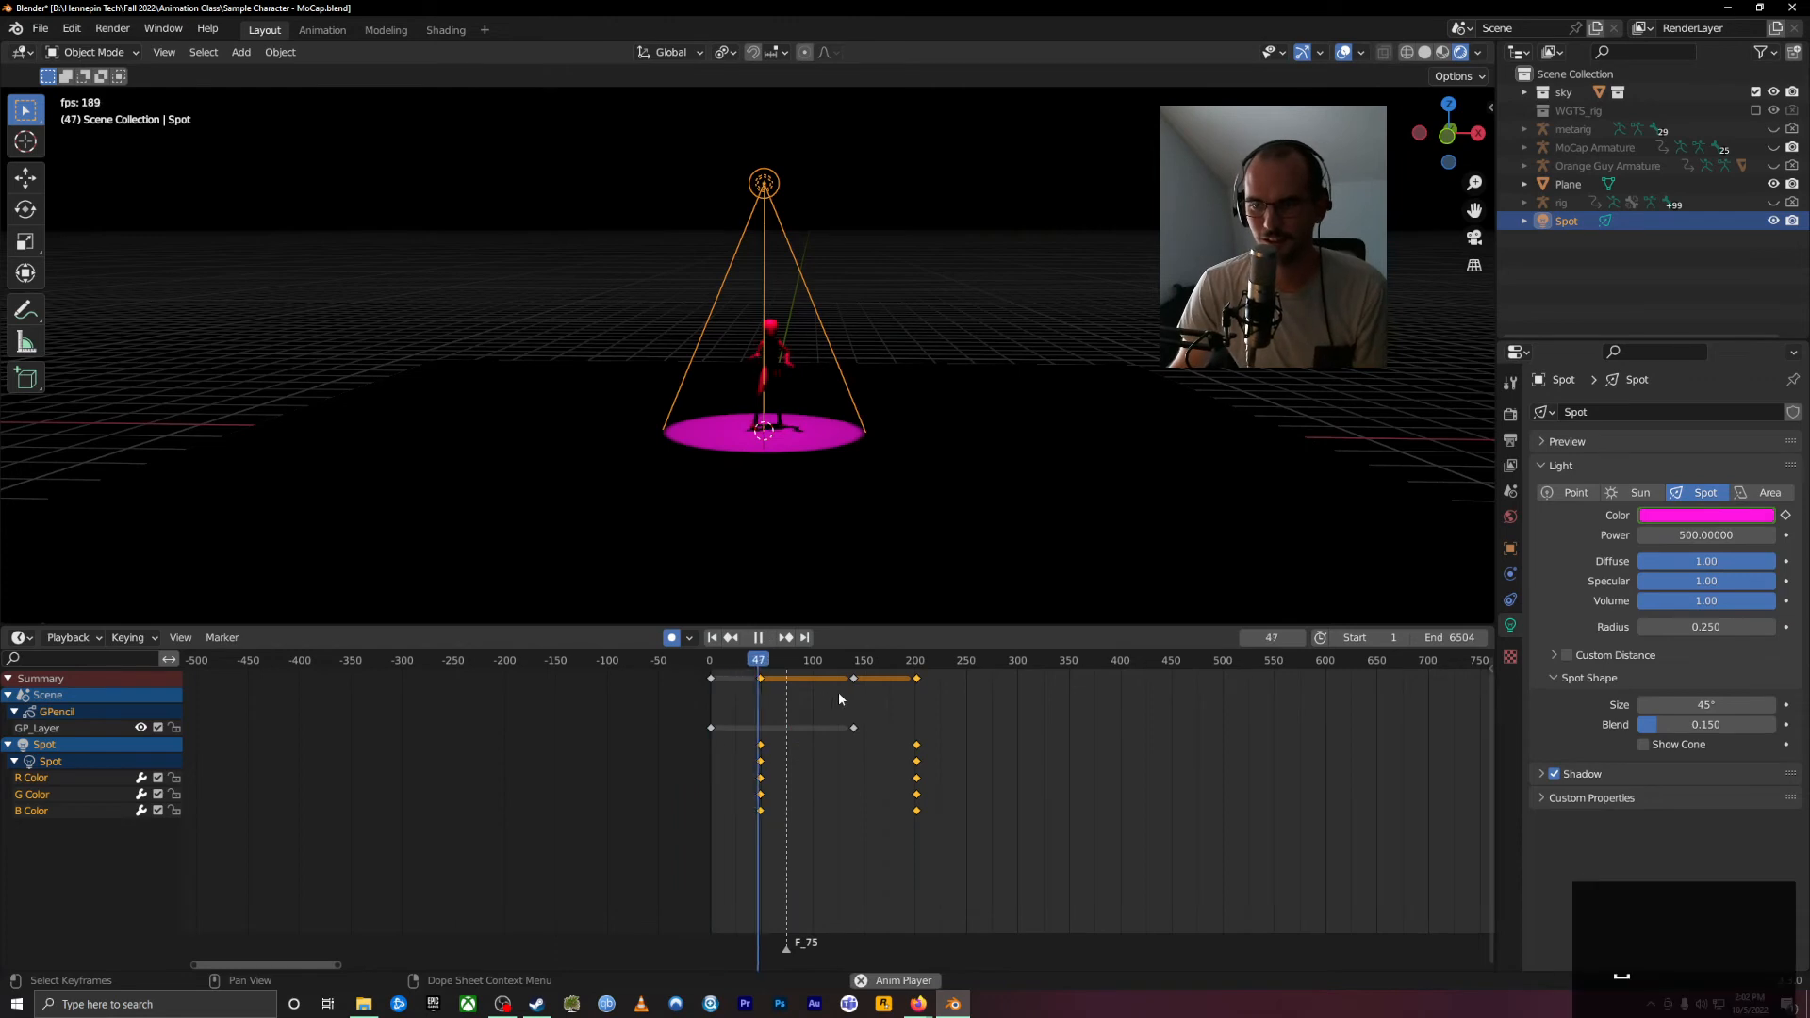
key(space)
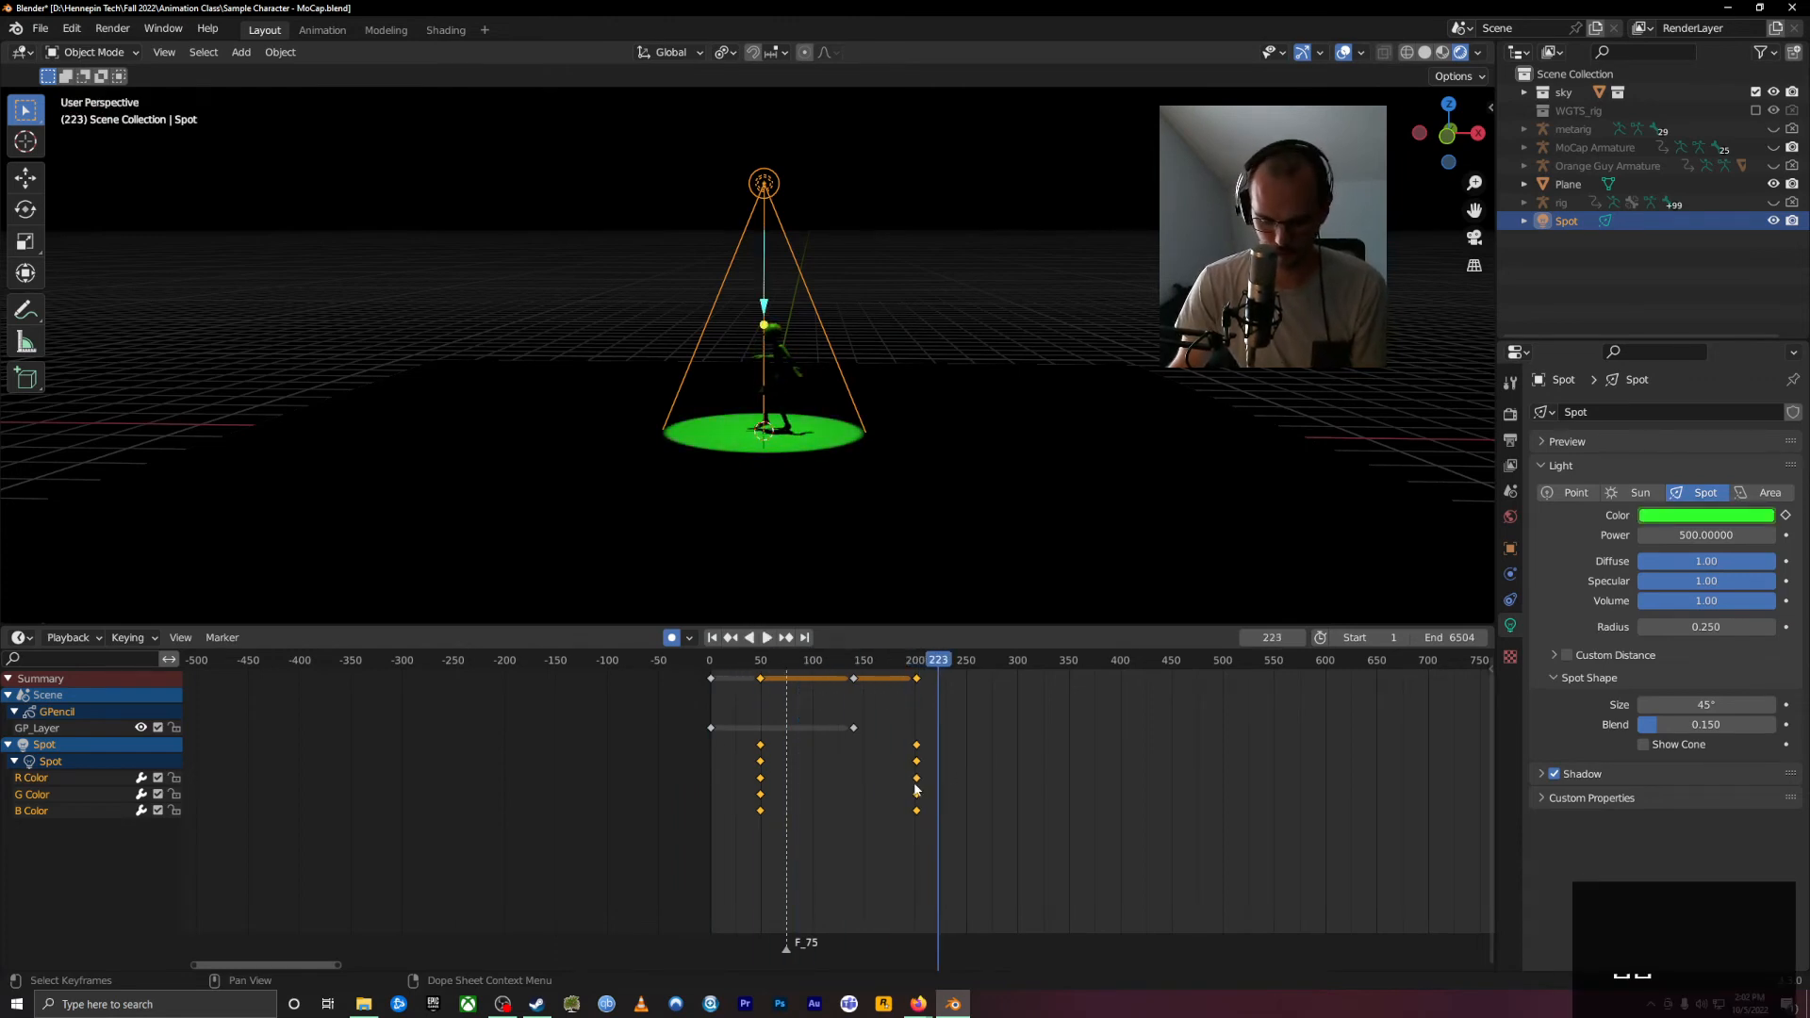
right_click(914, 788)
mouse_move(919, 781)
click(986, 809)
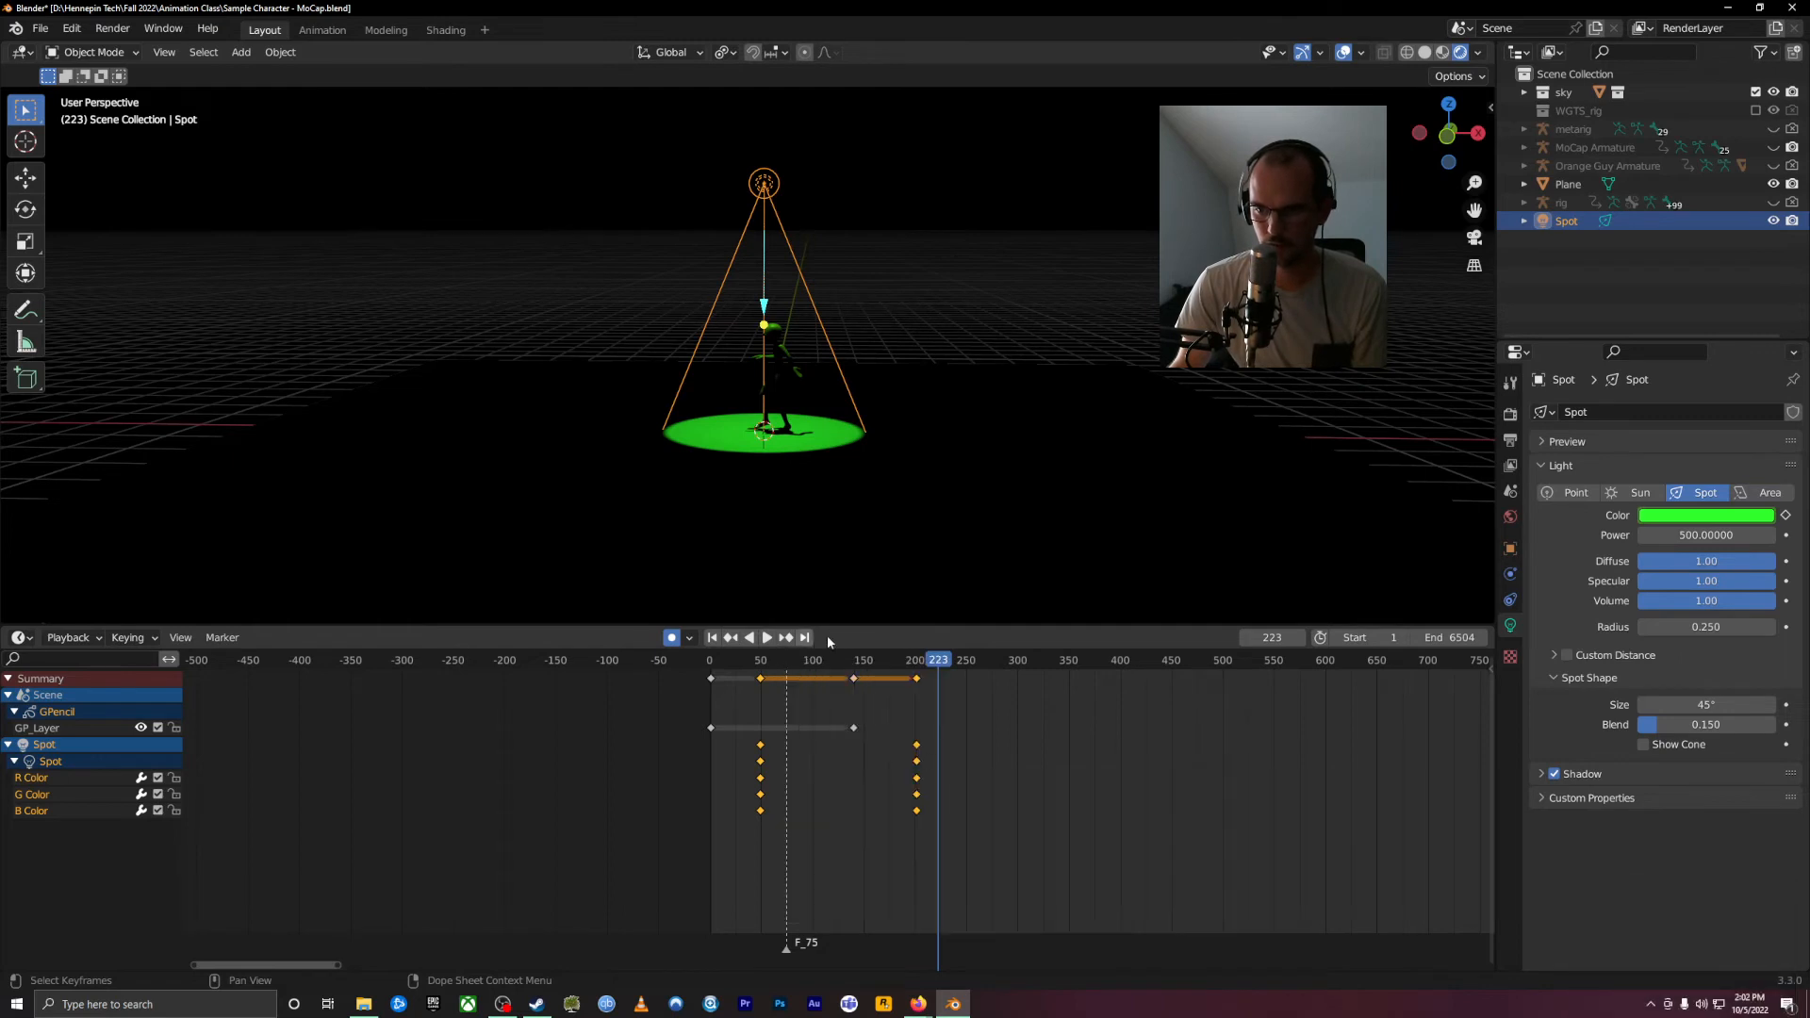
drag(782, 661, 687, 709)
key(space)
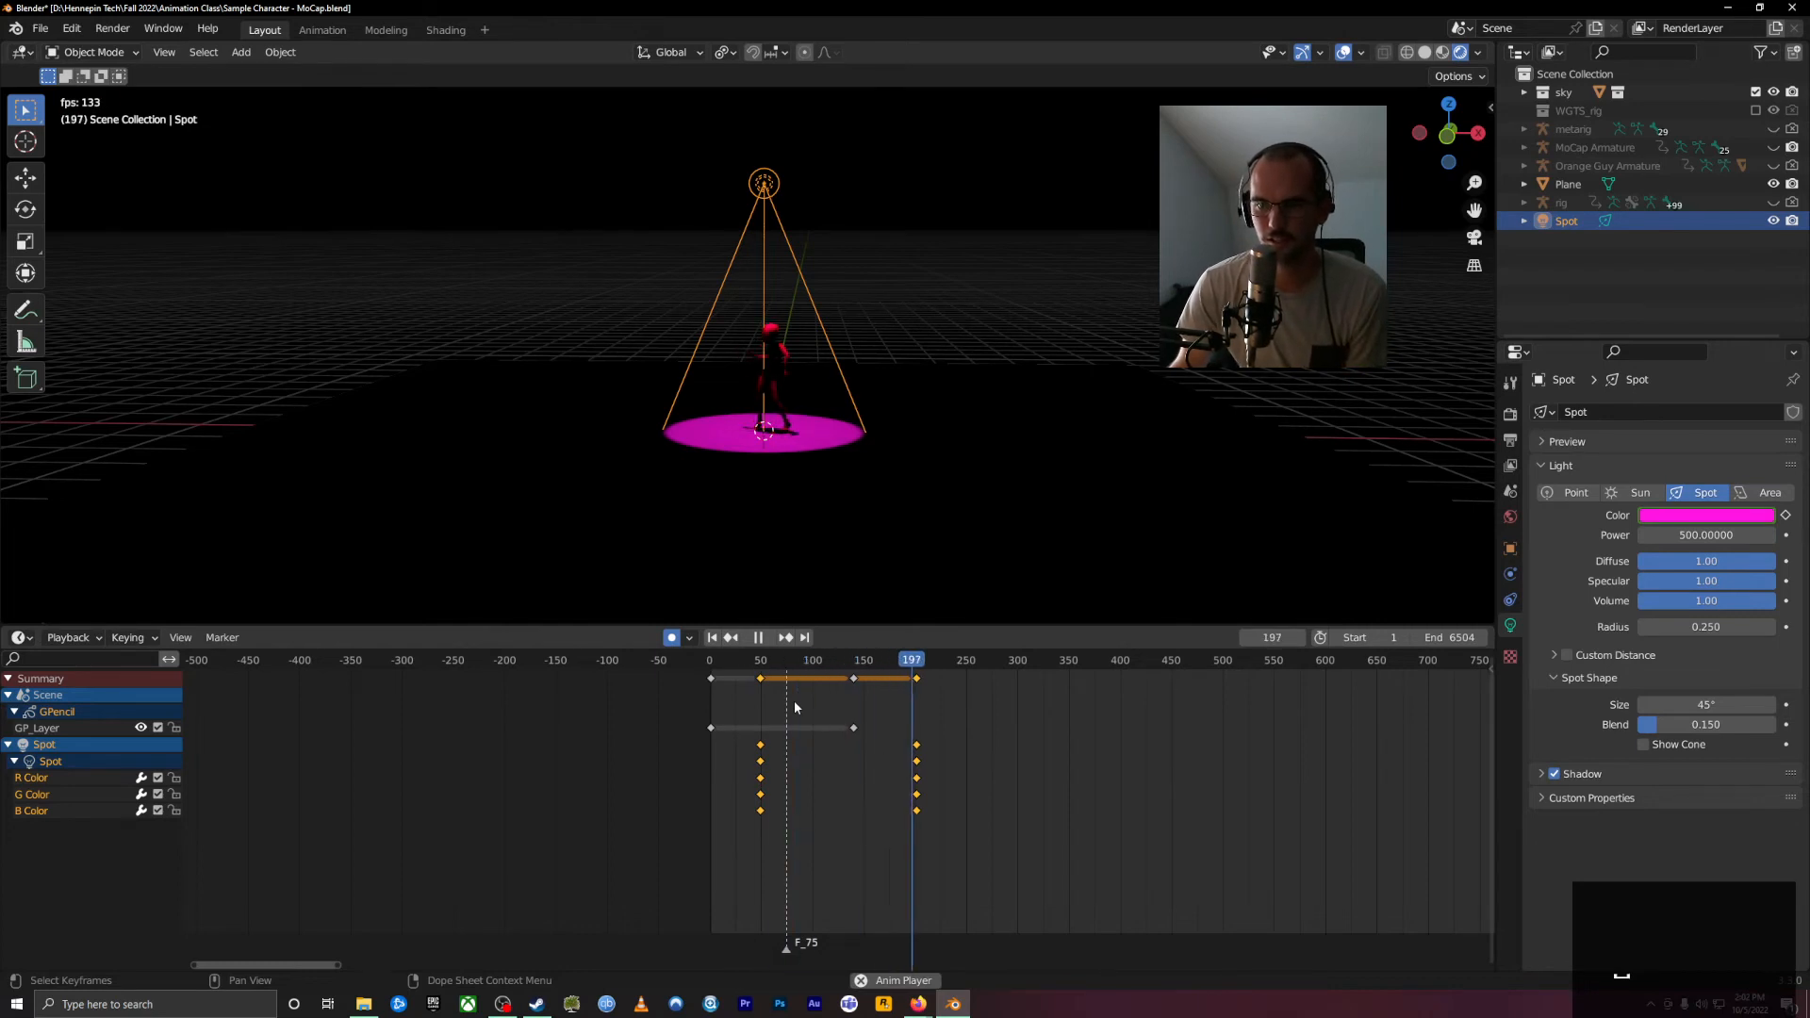
Step: Change the spot light's color to red at frame 372 and play the animation from the start
click(1090, 666)
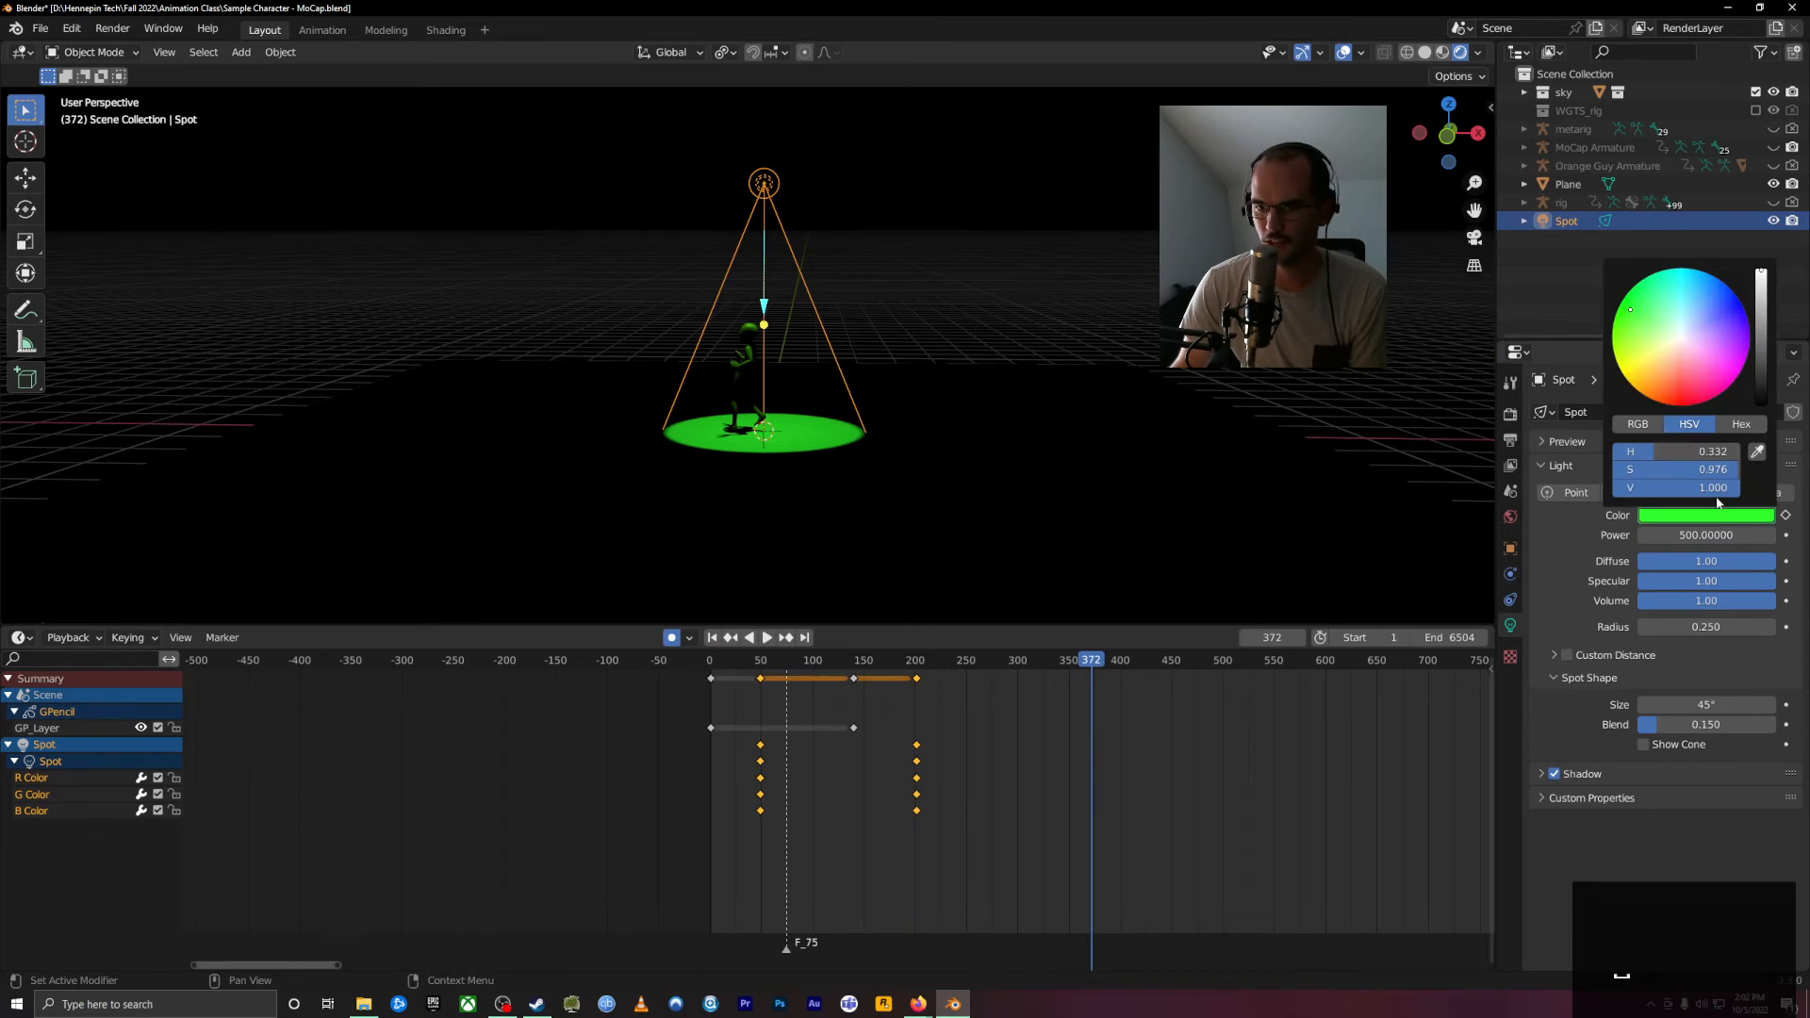
drag(1686, 381, 1681, 401)
drag(1066, 660, 653, 686)
key(space)
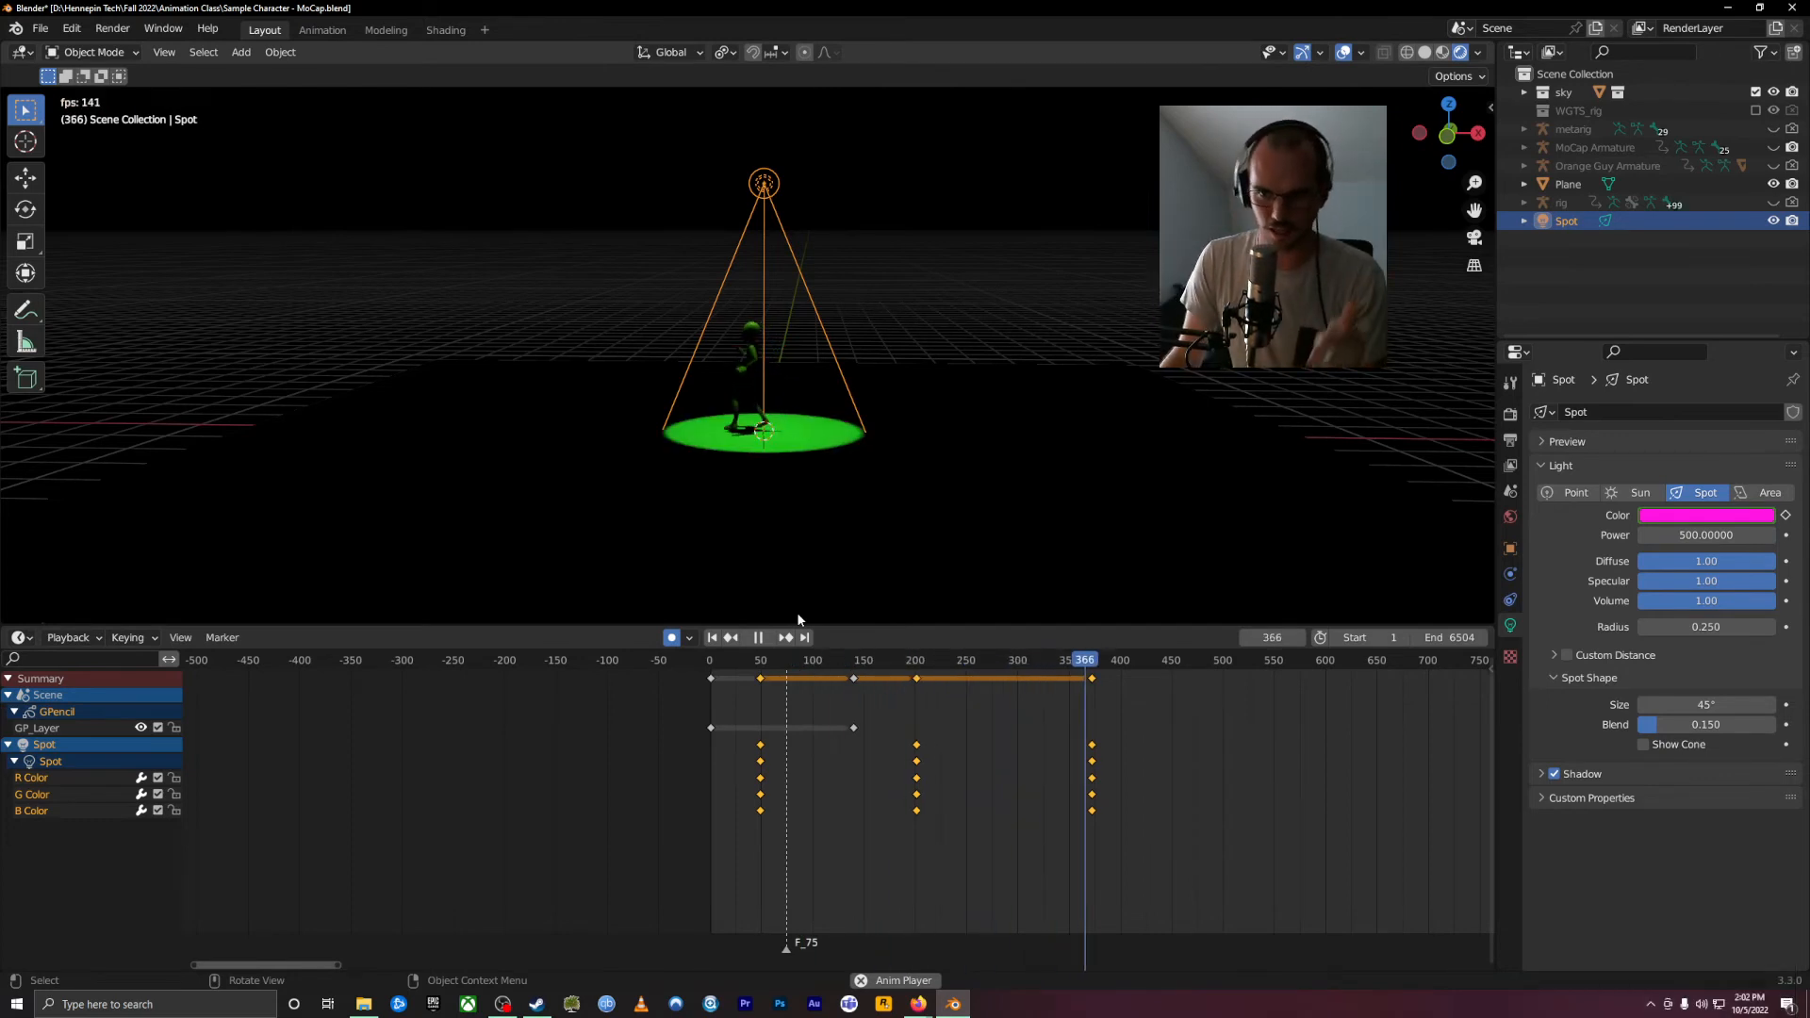
key(space)
Step: Change the spot light's color to blue at frame 515 and play the animation from the start
drag(1218, 665, 1238, 671)
click(1725, 515)
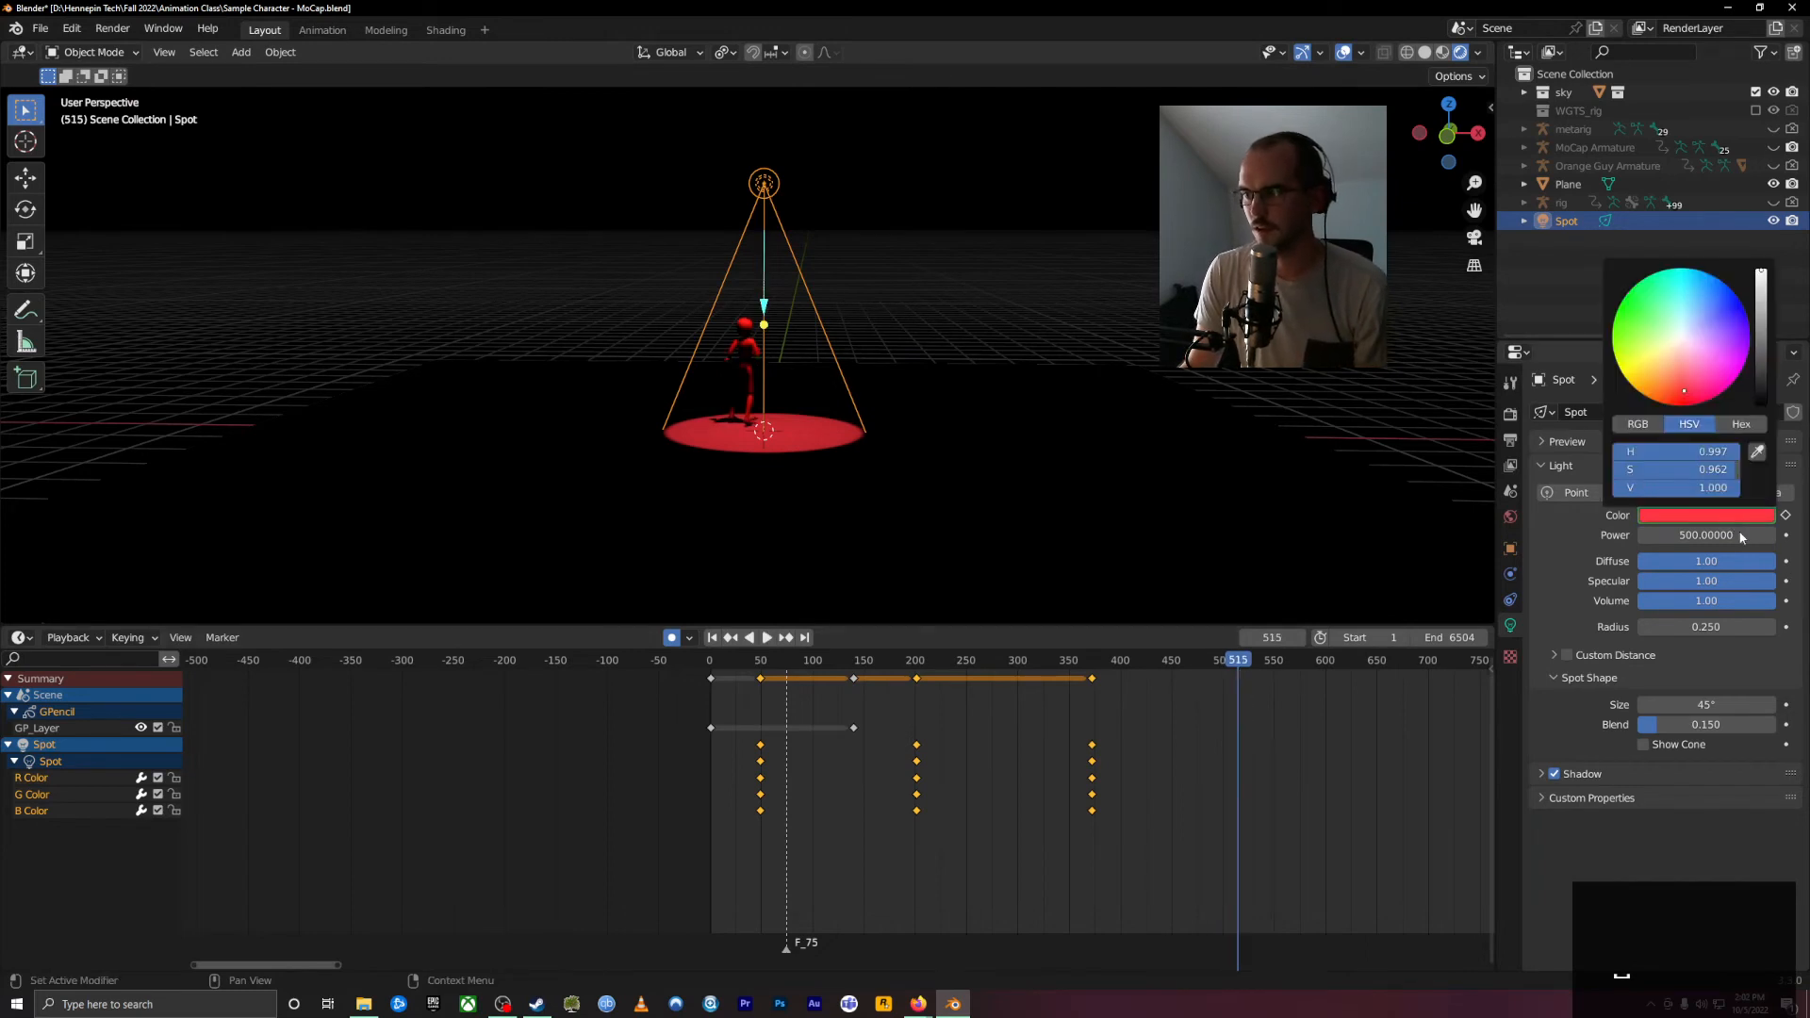
drag(1718, 370, 1718, 300)
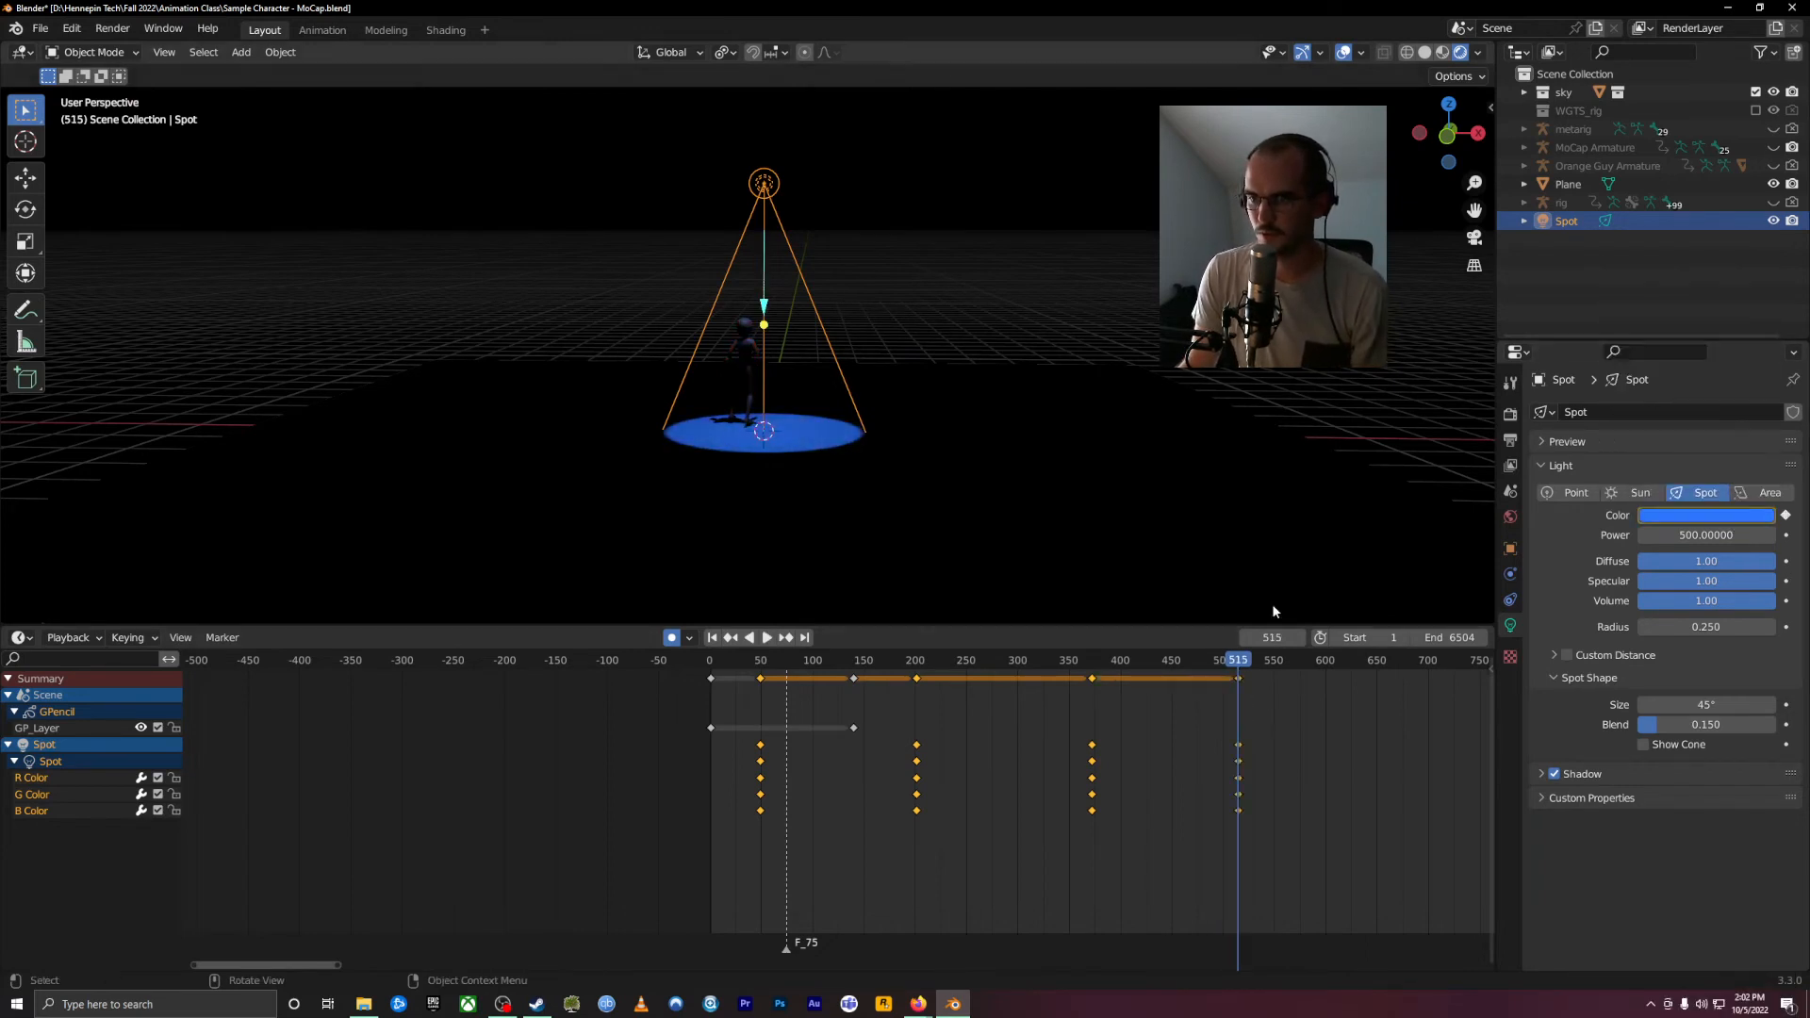
drag(1166, 670, 467, 675)
key(space)
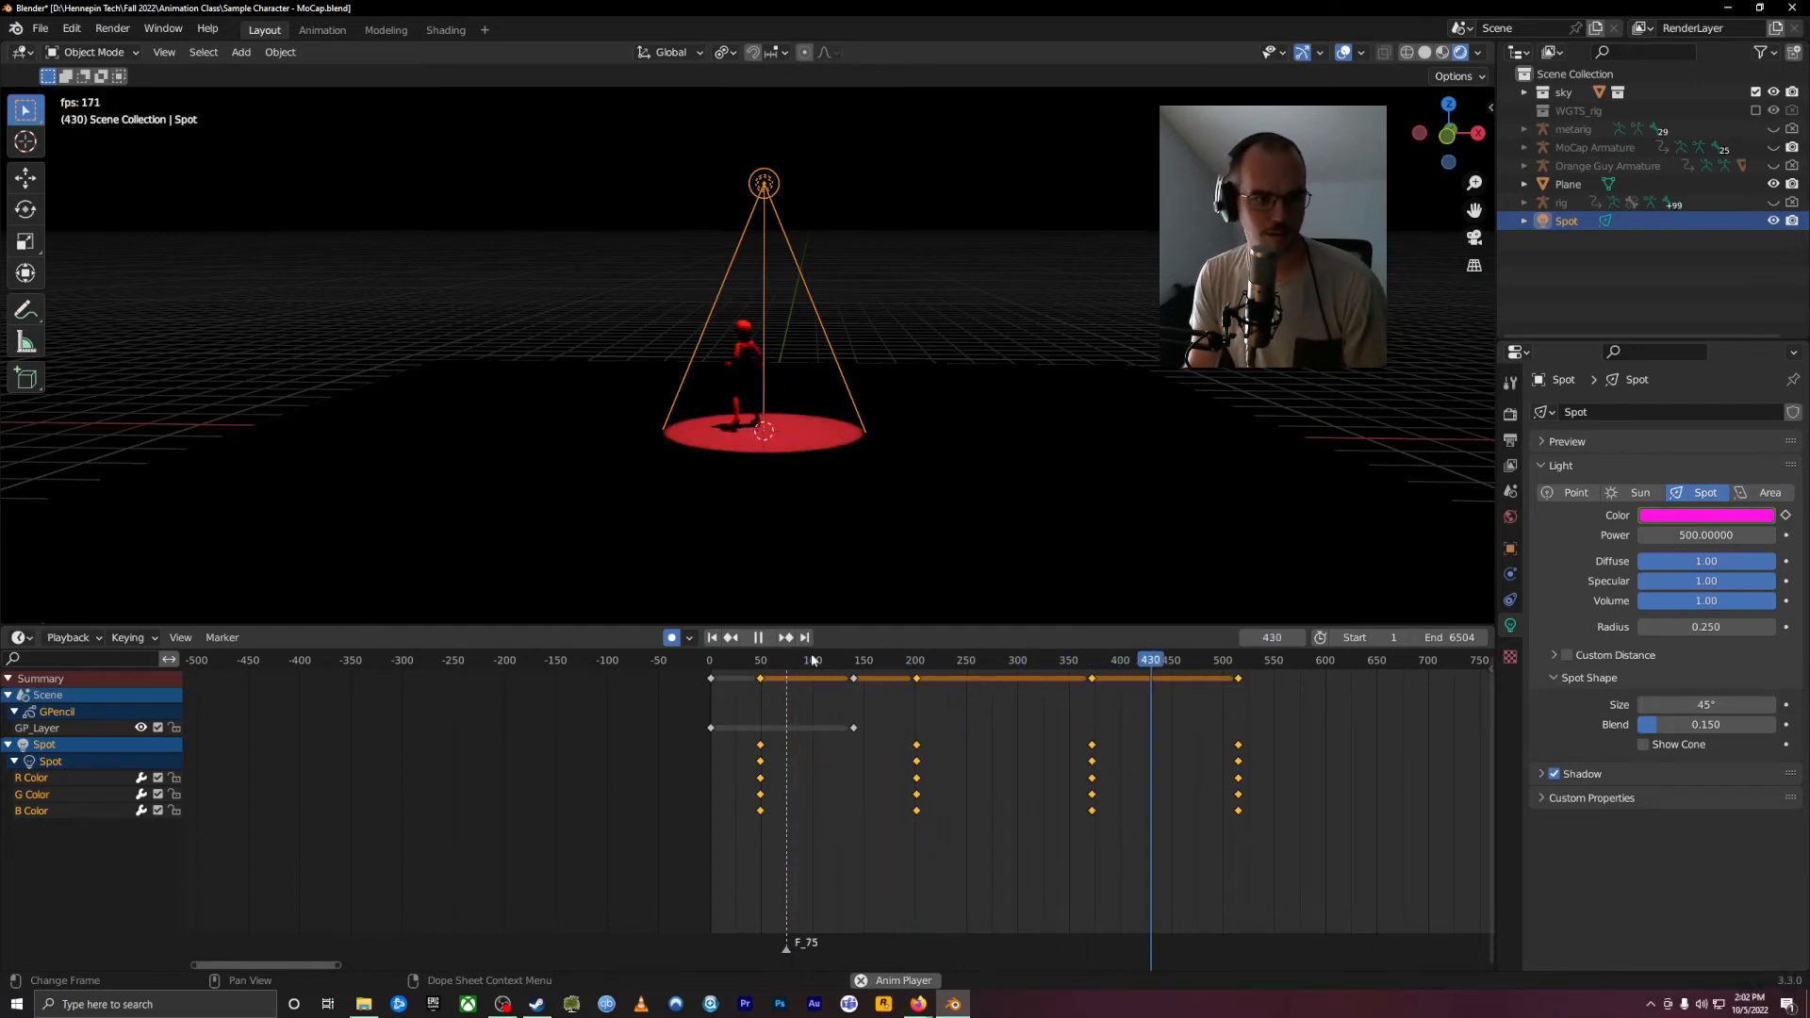
key(space)
Step: Retime the four sets of color keyframes to the timeline start and about frames 100, 200 and 300
drag(862, 666, 704, 783)
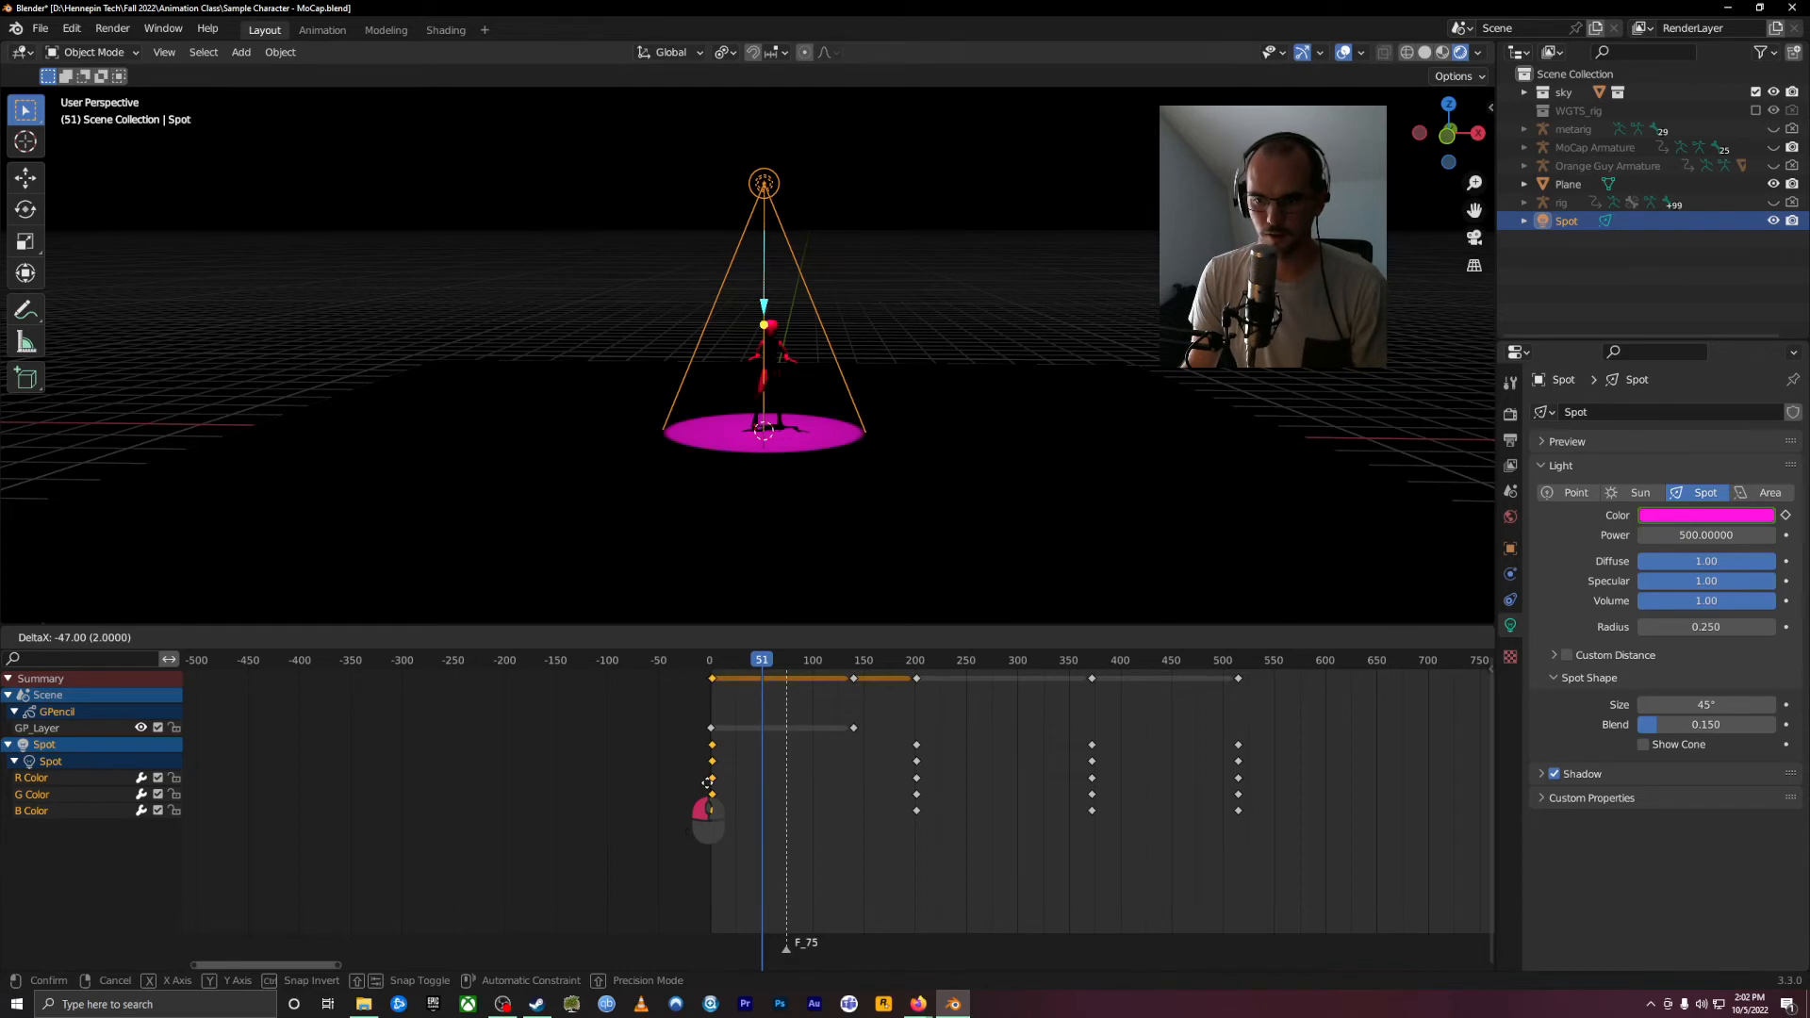
drag(707, 782, 707, 783)
drag(961, 741, 809, 822)
drag(1118, 745, 917, 838)
drag(1332, 705, 1011, 857)
drag(930, 734, 913, 810)
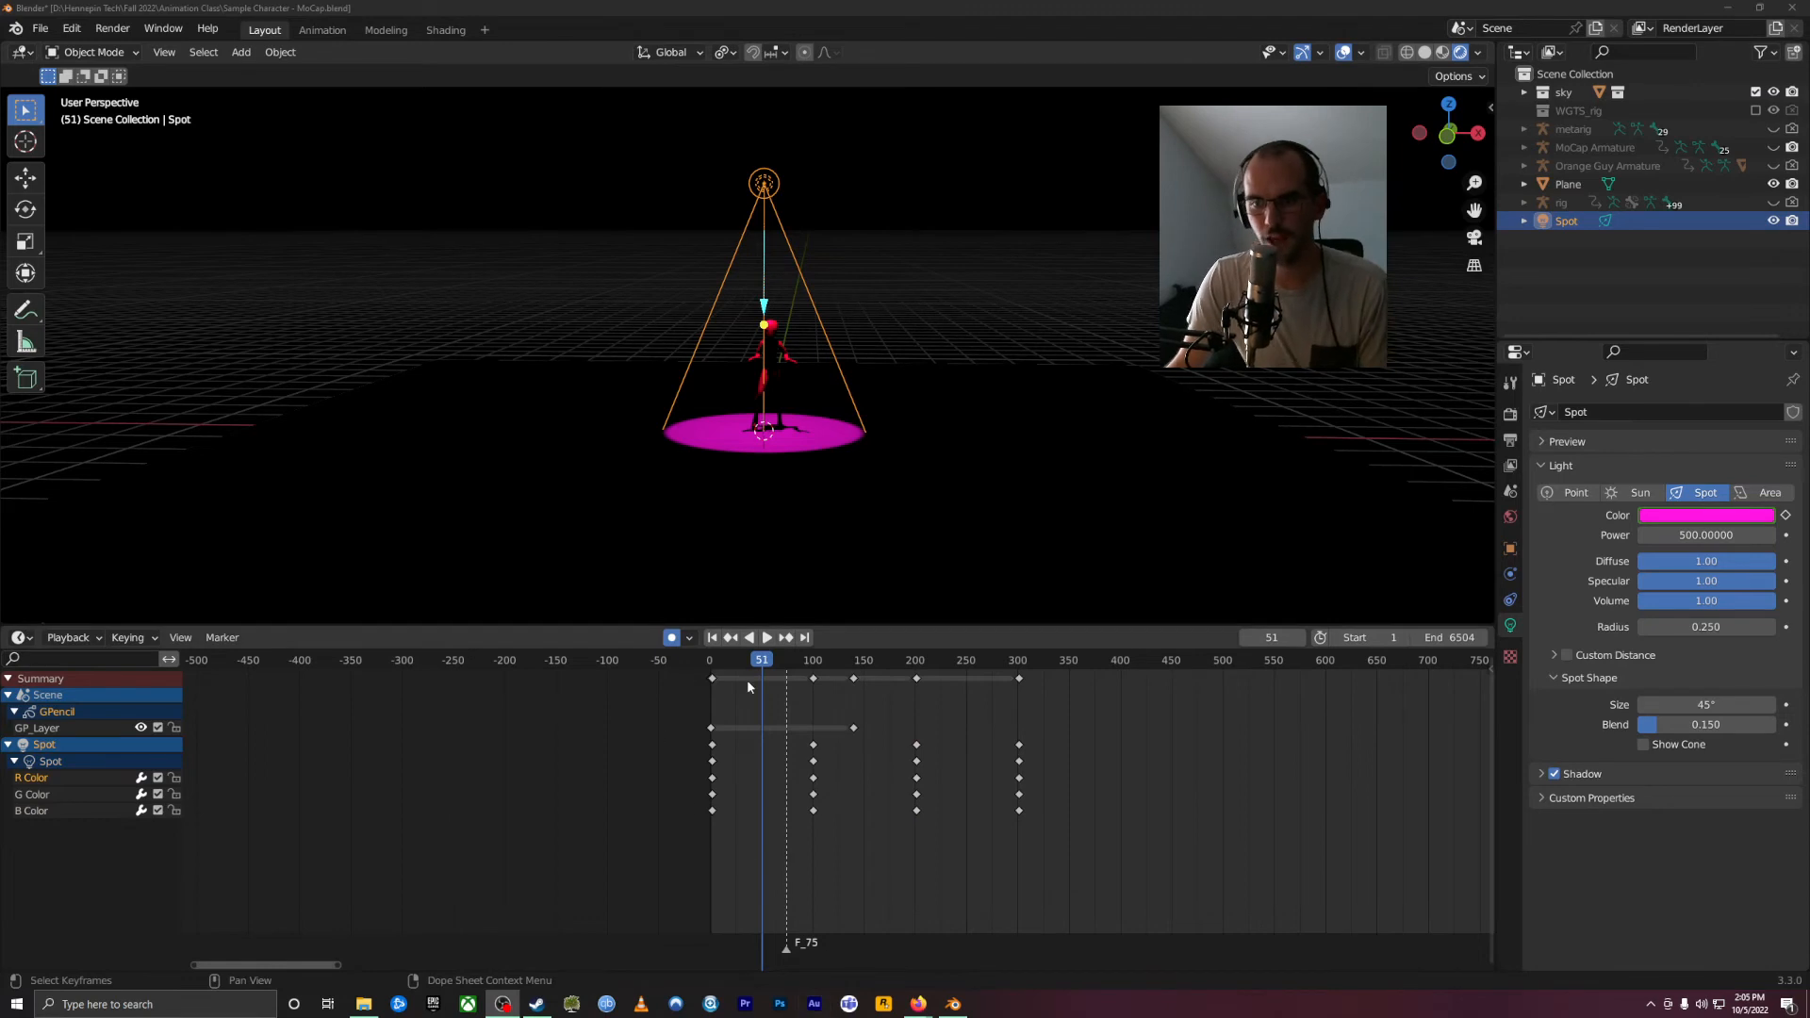
Step: Move to frame 403 and paste a copy of the first color keyframes there
drag(748, 664, 713, 835)
drag(1023, 660, 1124, 783)
drag(733, 750, 675, 848)
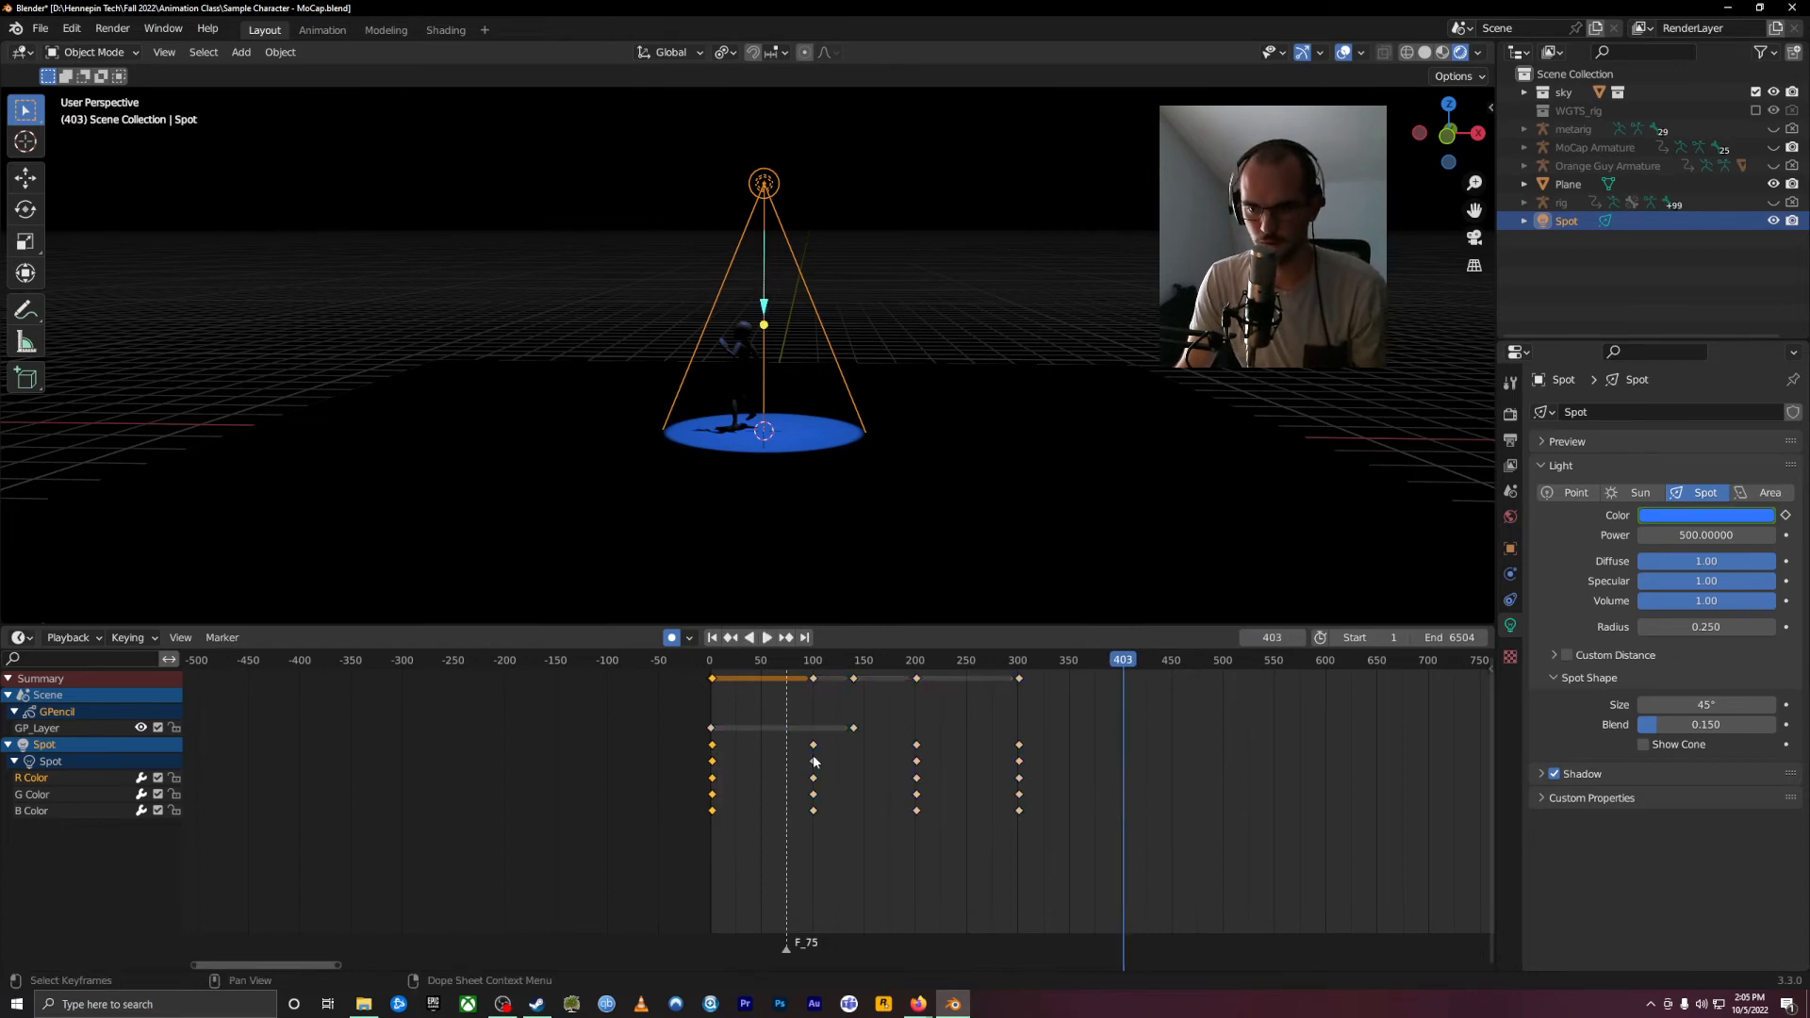
key(ctrl+c)
key(ctrl+v)
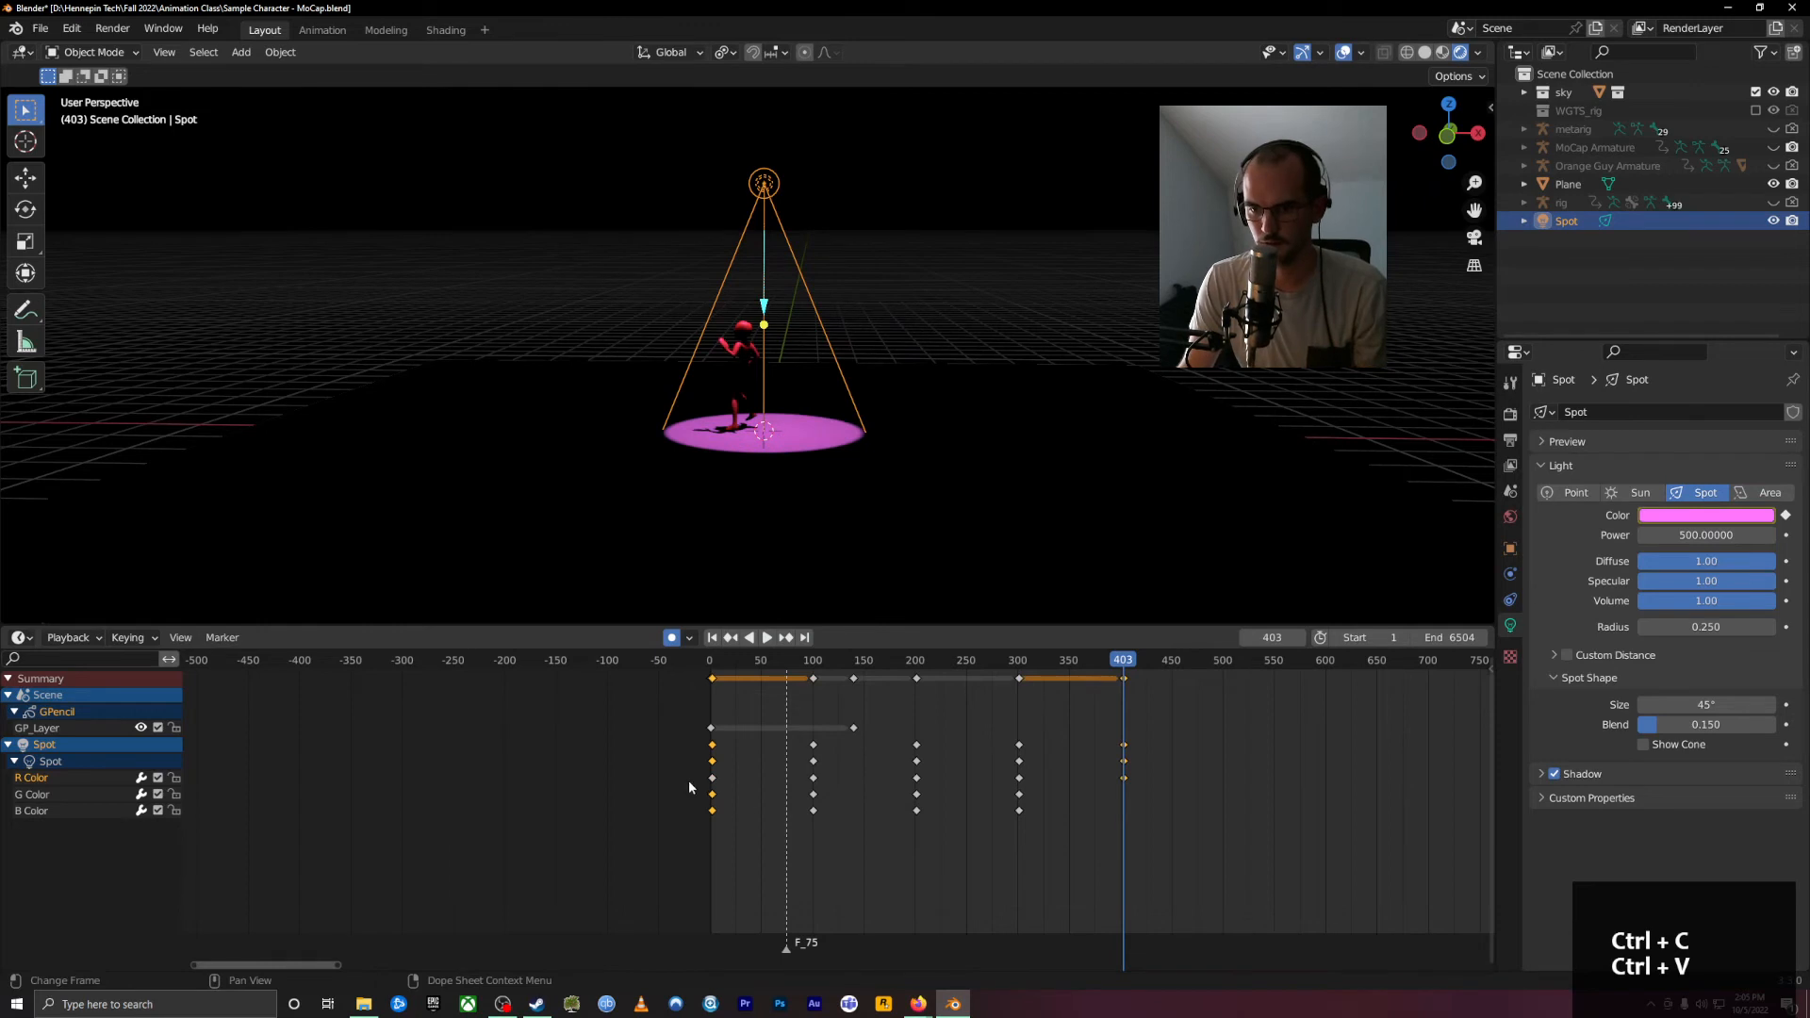
Step: Copy the first keyframes of all three color channels to frame 403 and play the animation from the start
drag(722, 775, 696, 802)
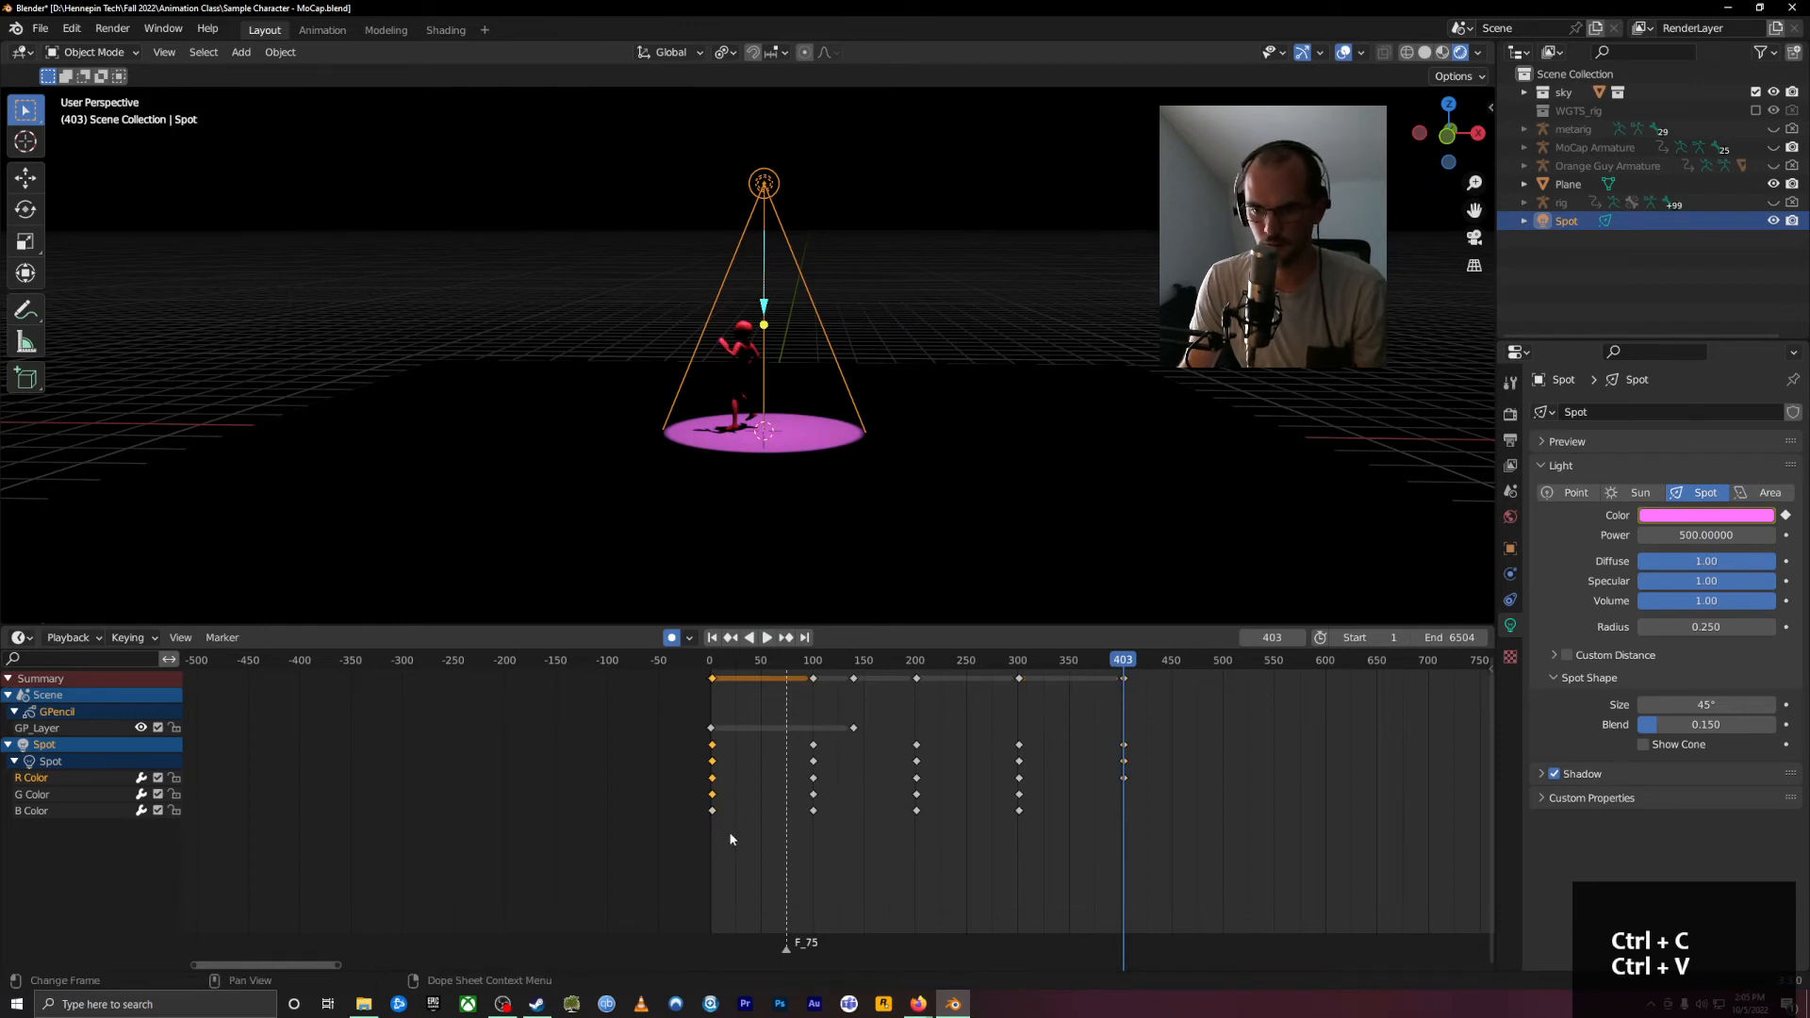
click(710, 763)
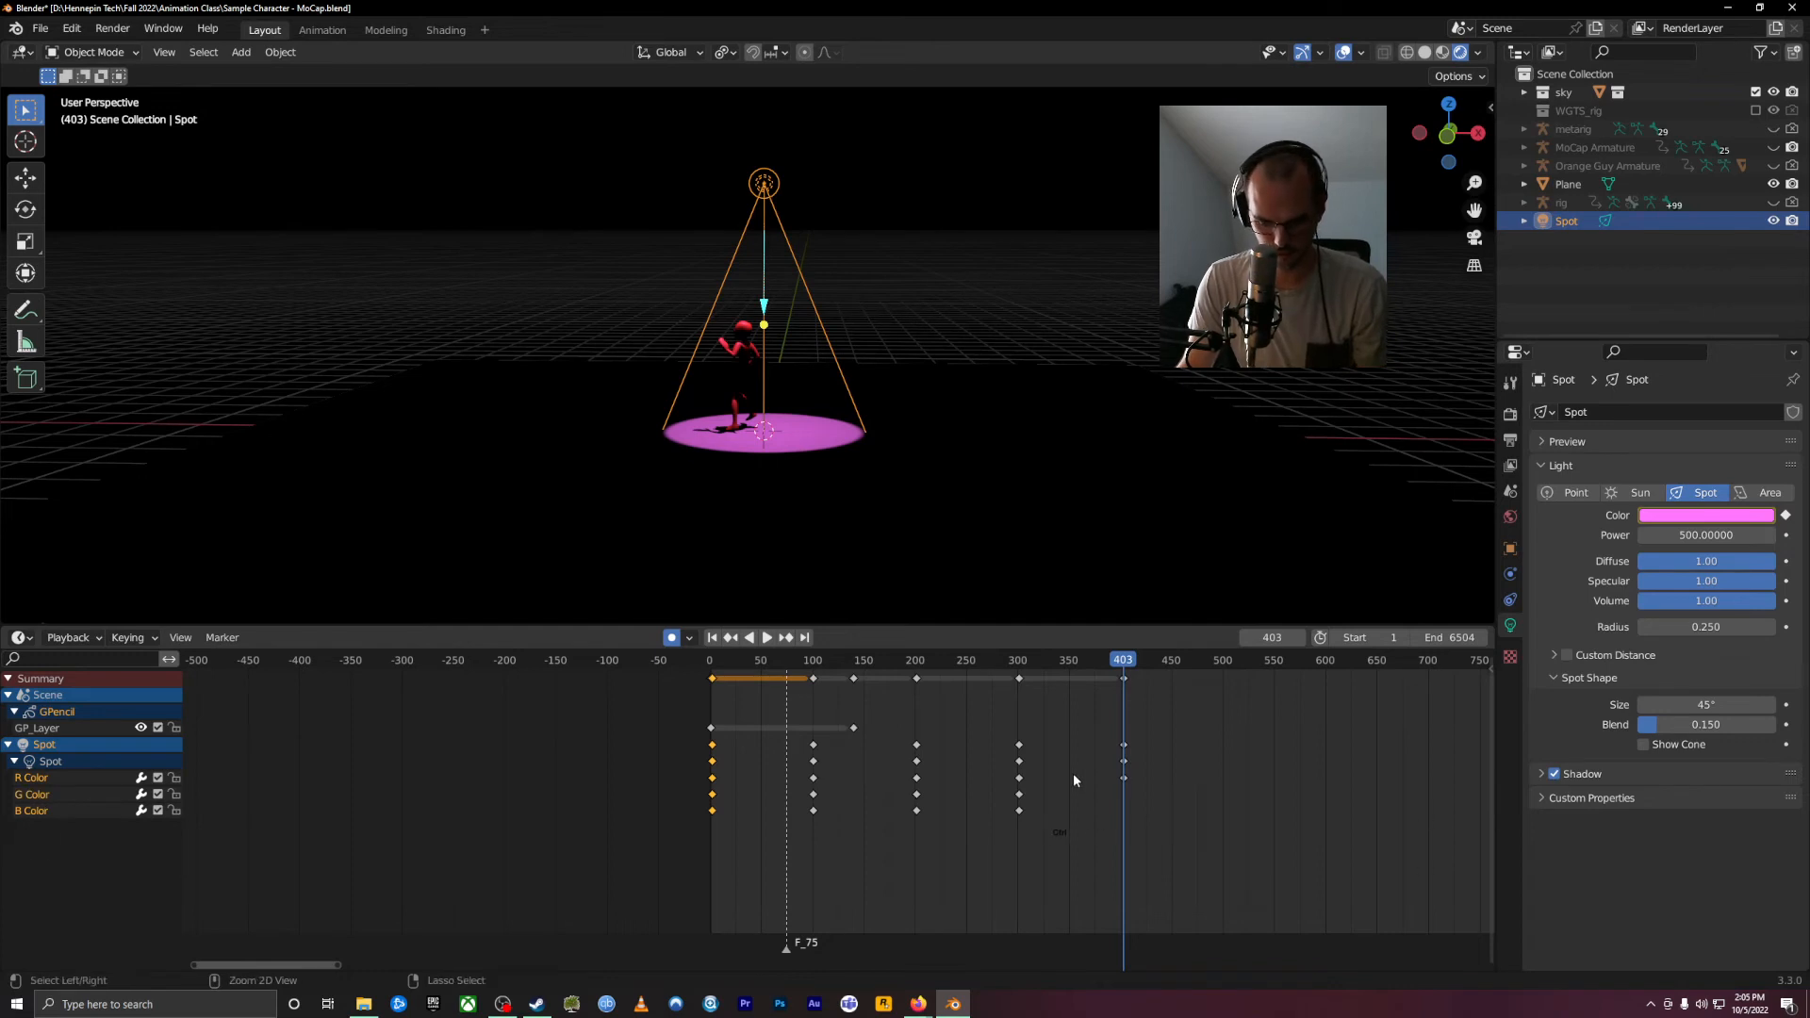
key(ctrl+c)
key(ctrl+v)
drag(1077, 660, 558, 689)
key(space)
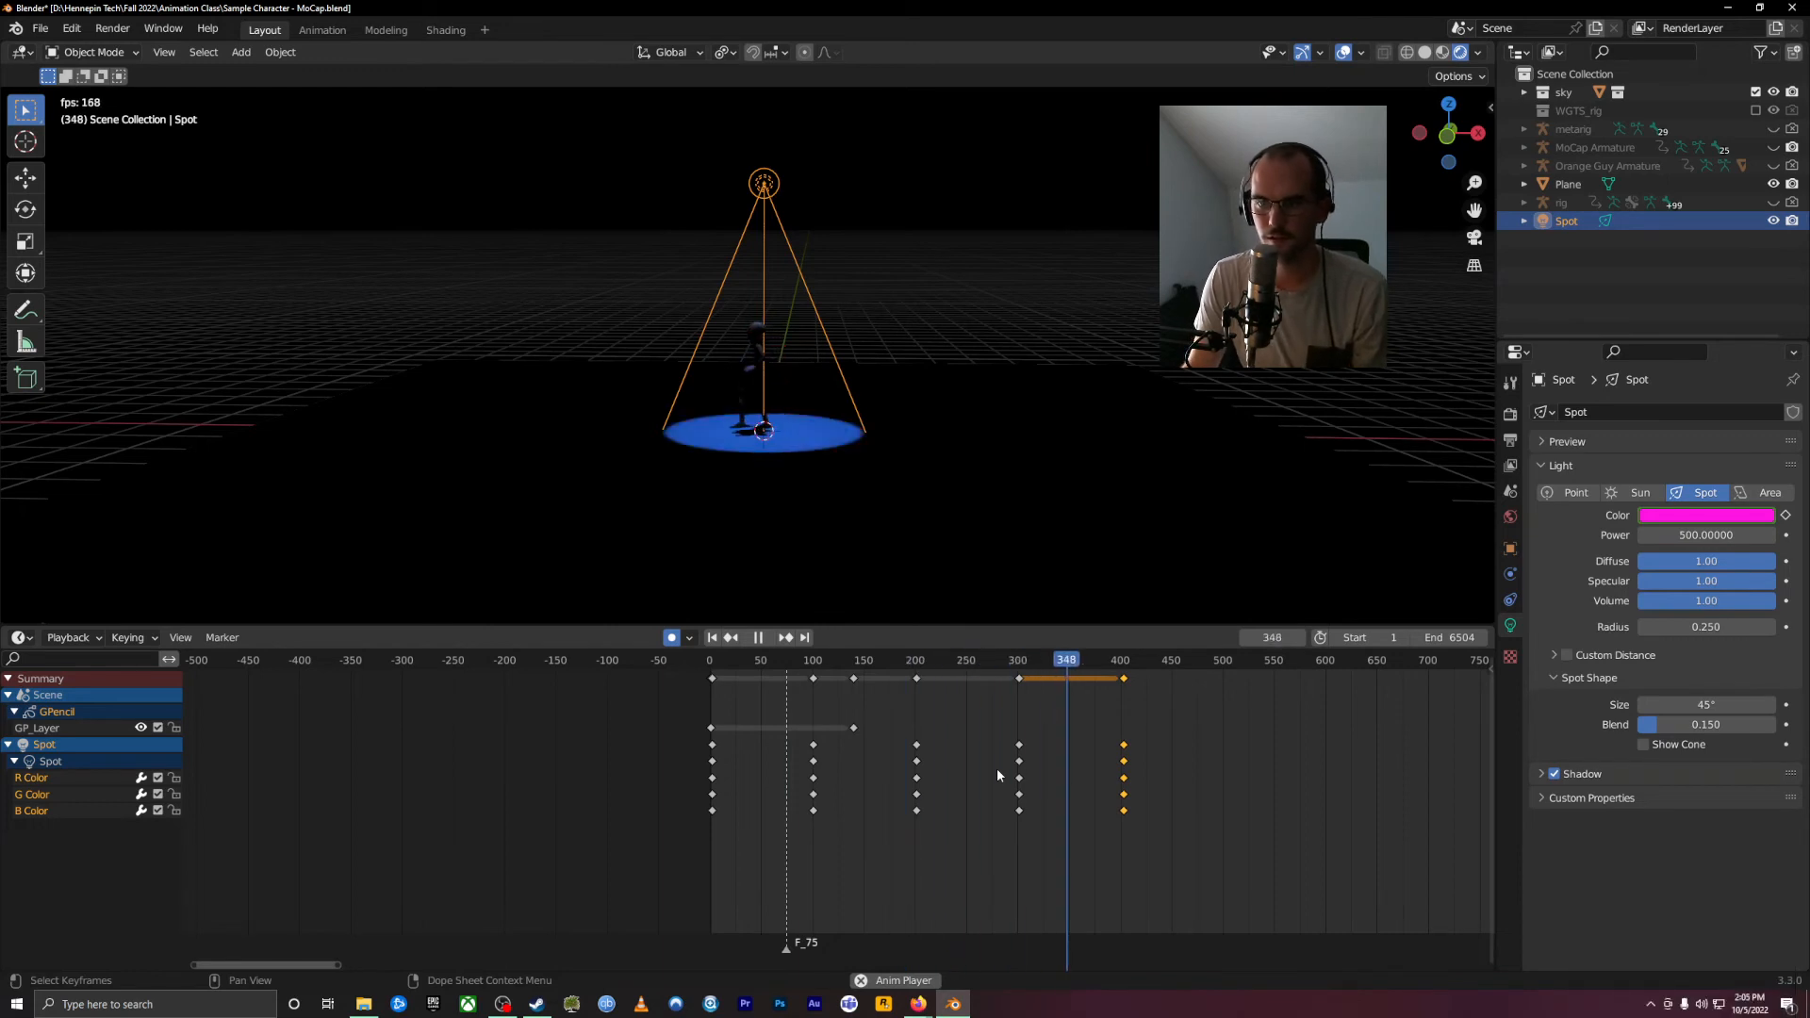
key(space)
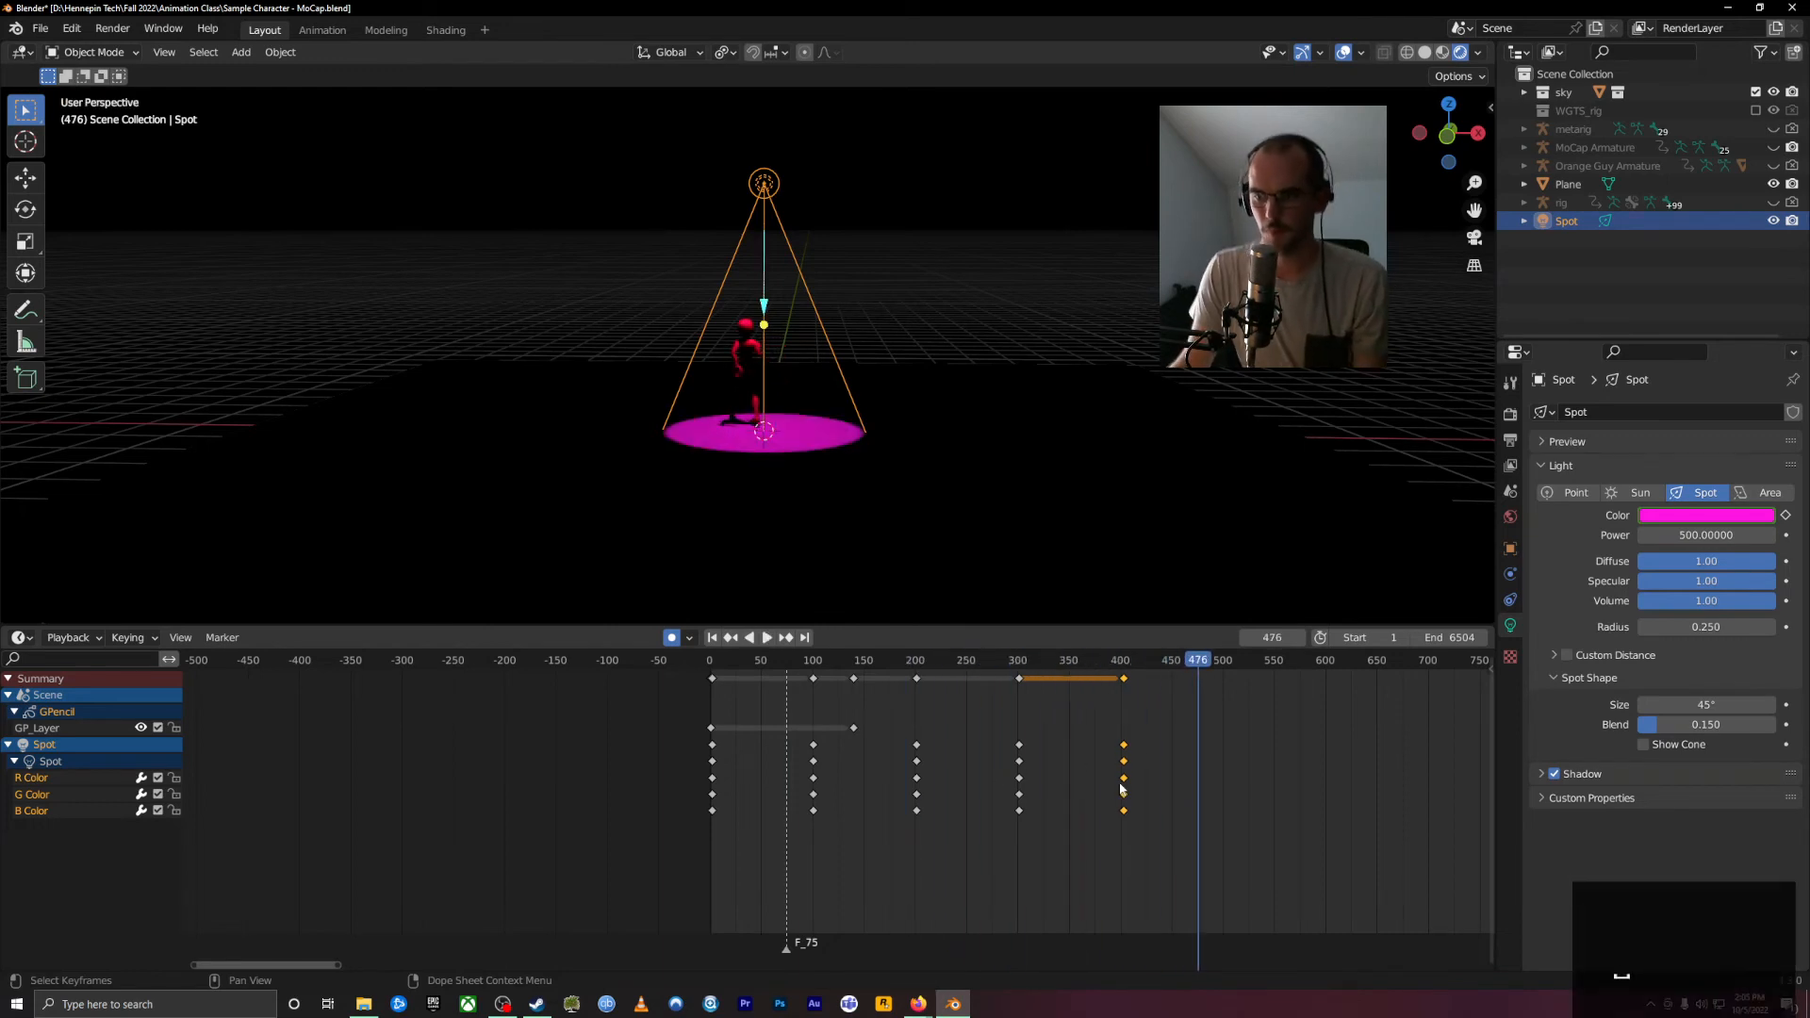
Step: Switch the Timeline to the Graph Editor, frame the spot light's color curves closely, and set the current frame to 423
click(18, 637)
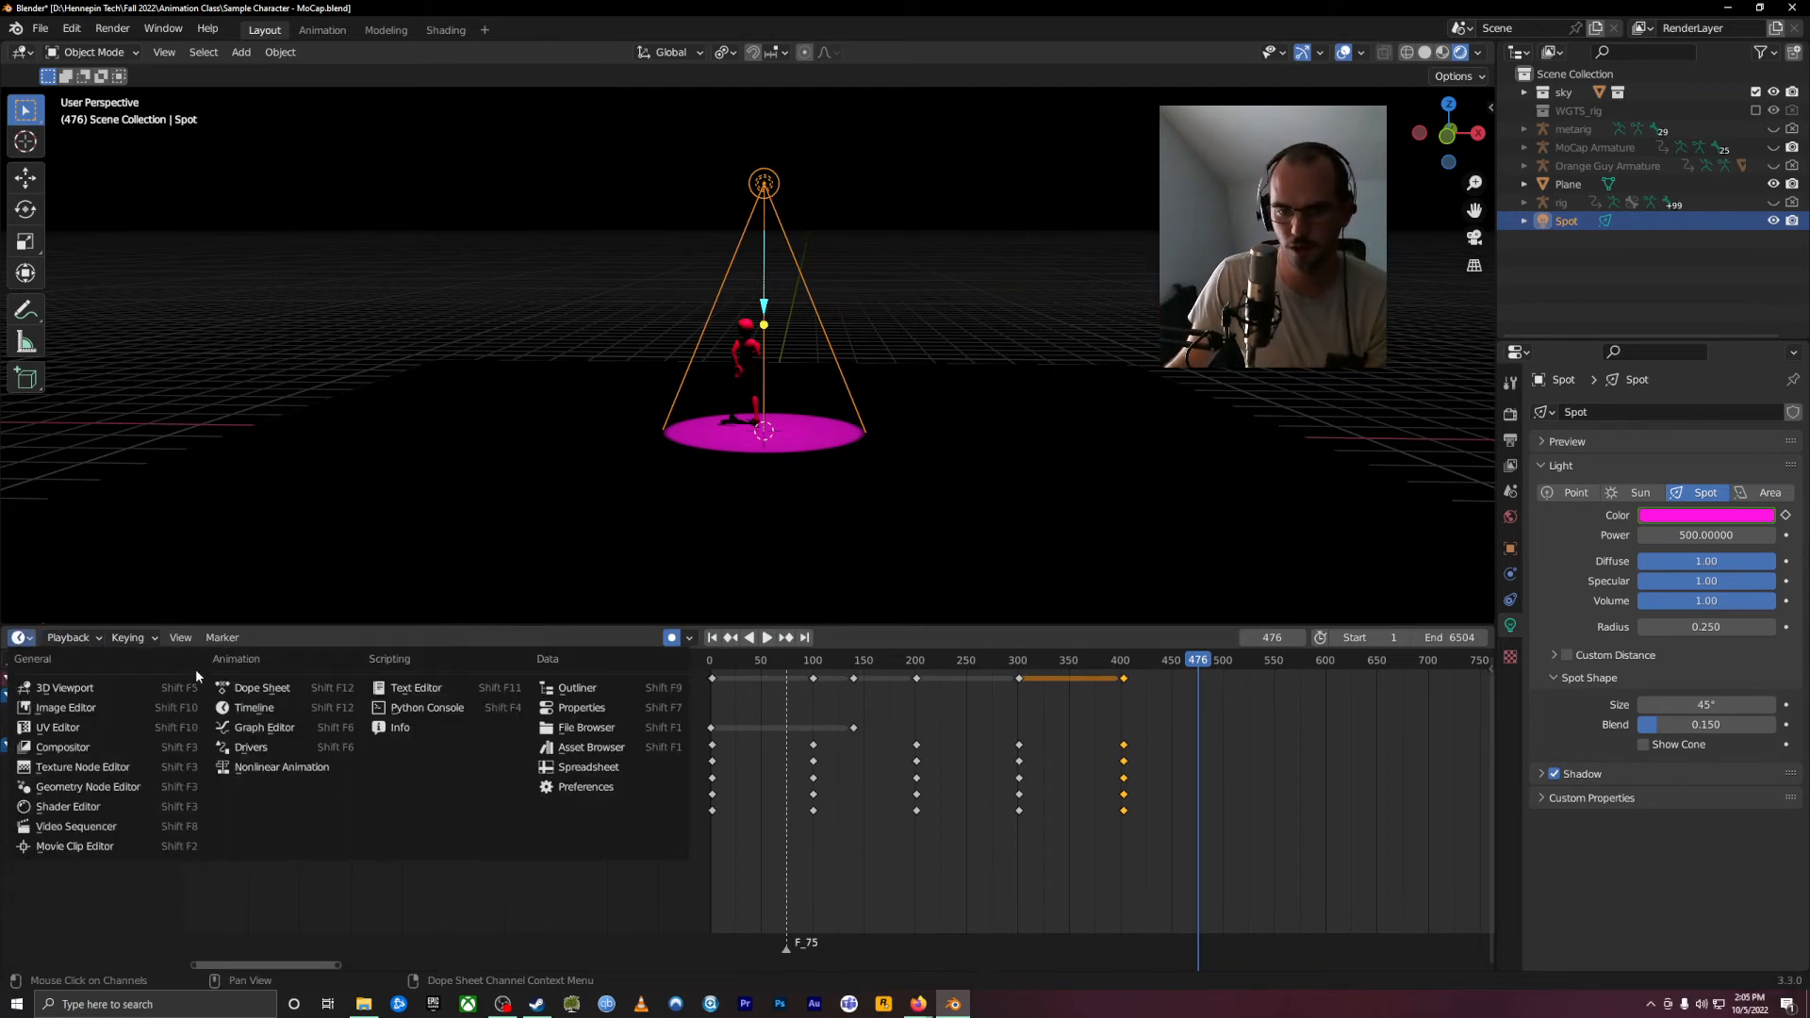
click(265, 727)
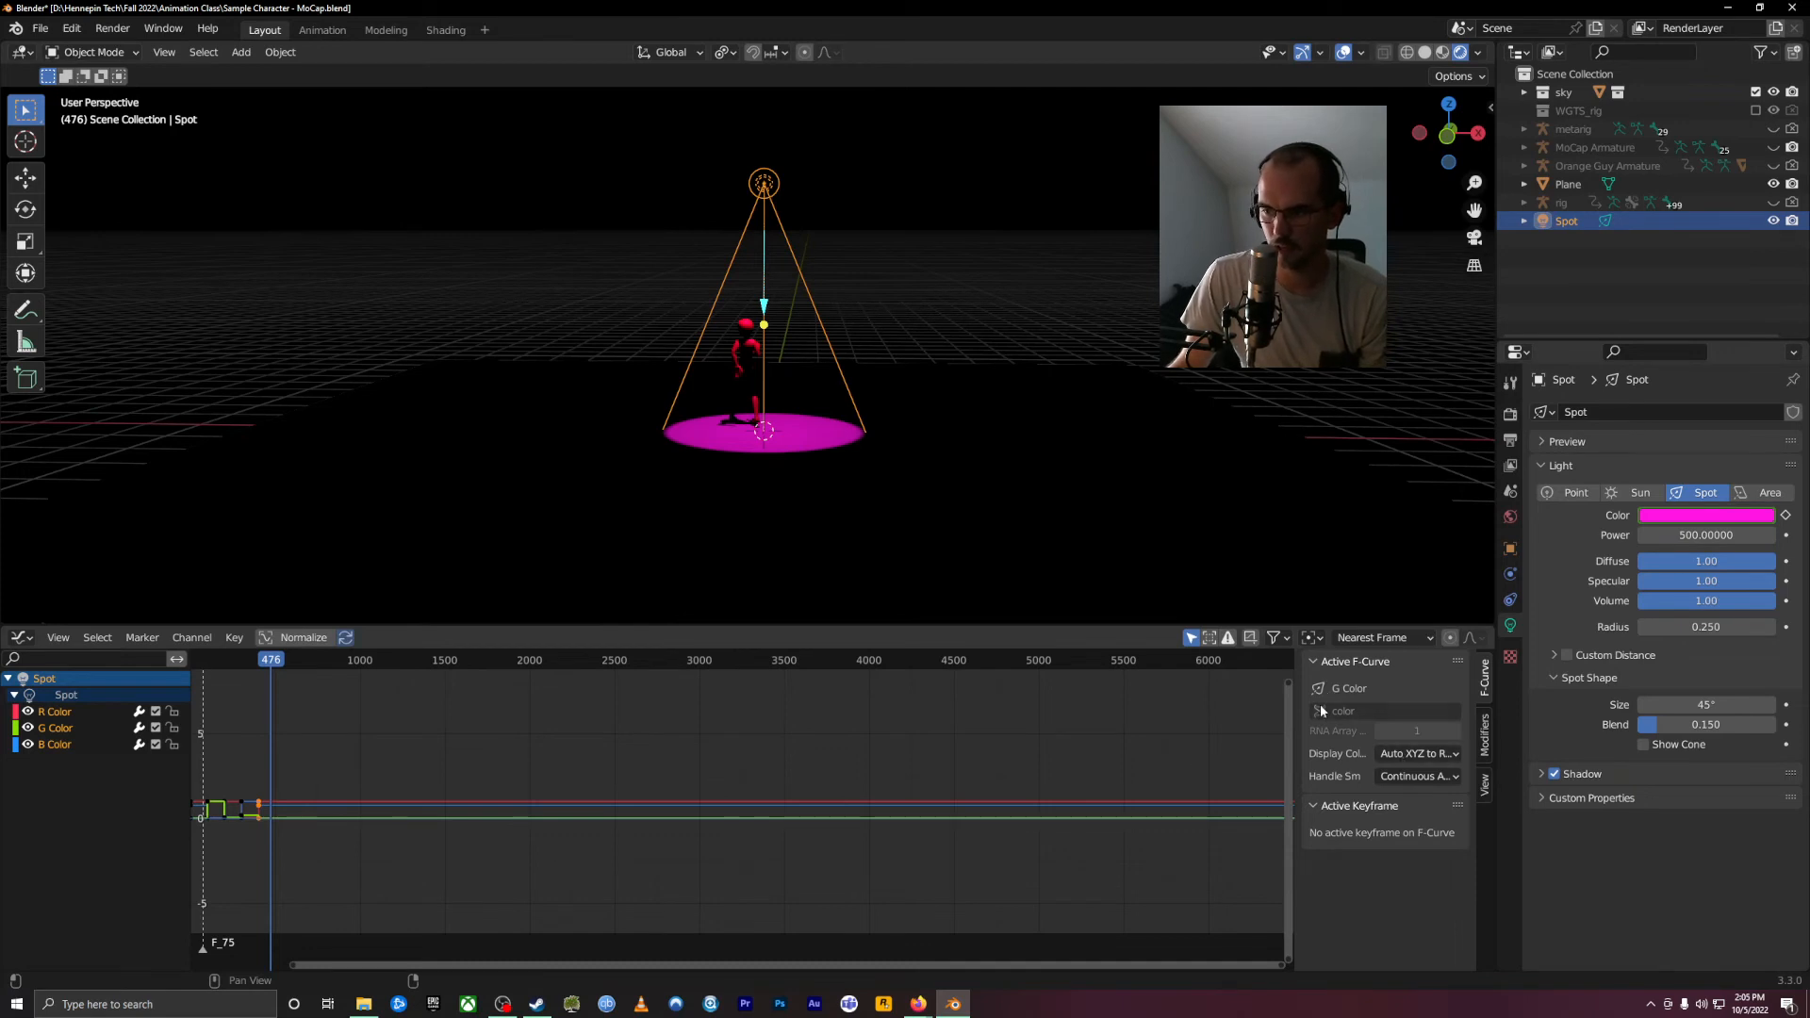
key(n)
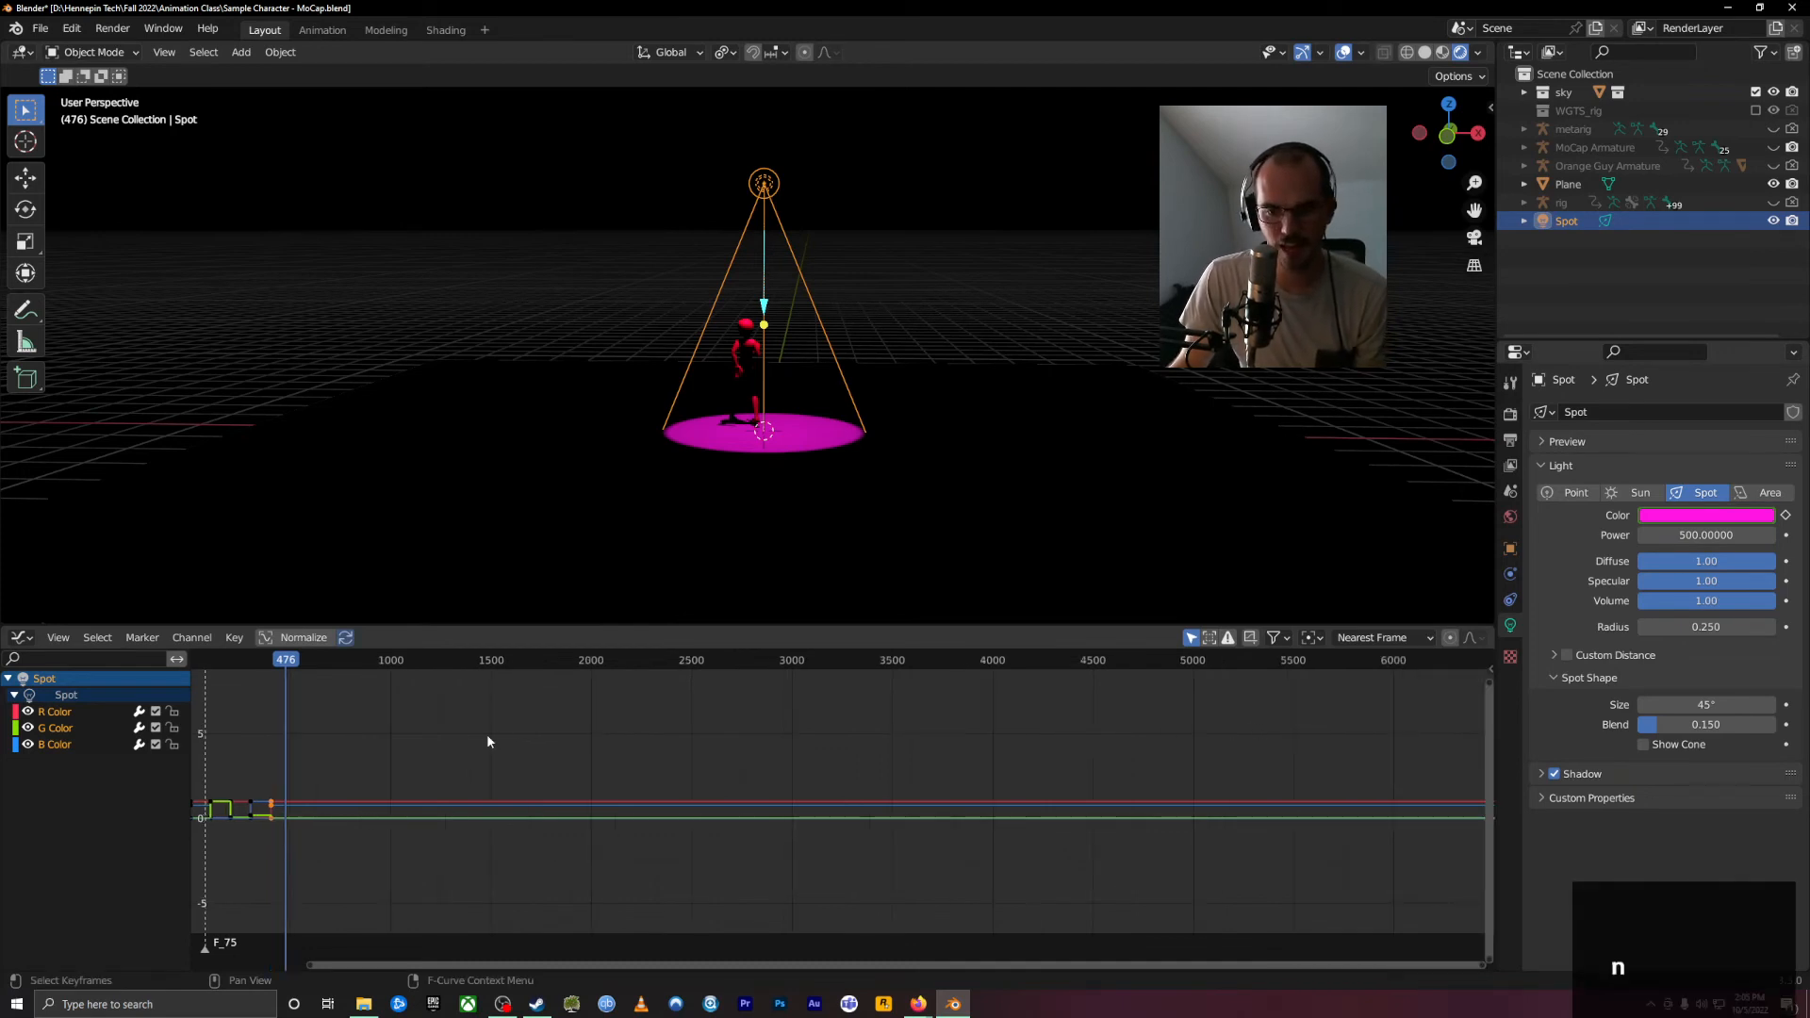
drag(1493, 964, 526, 964)
drag(1485, 683, 1482, 760)
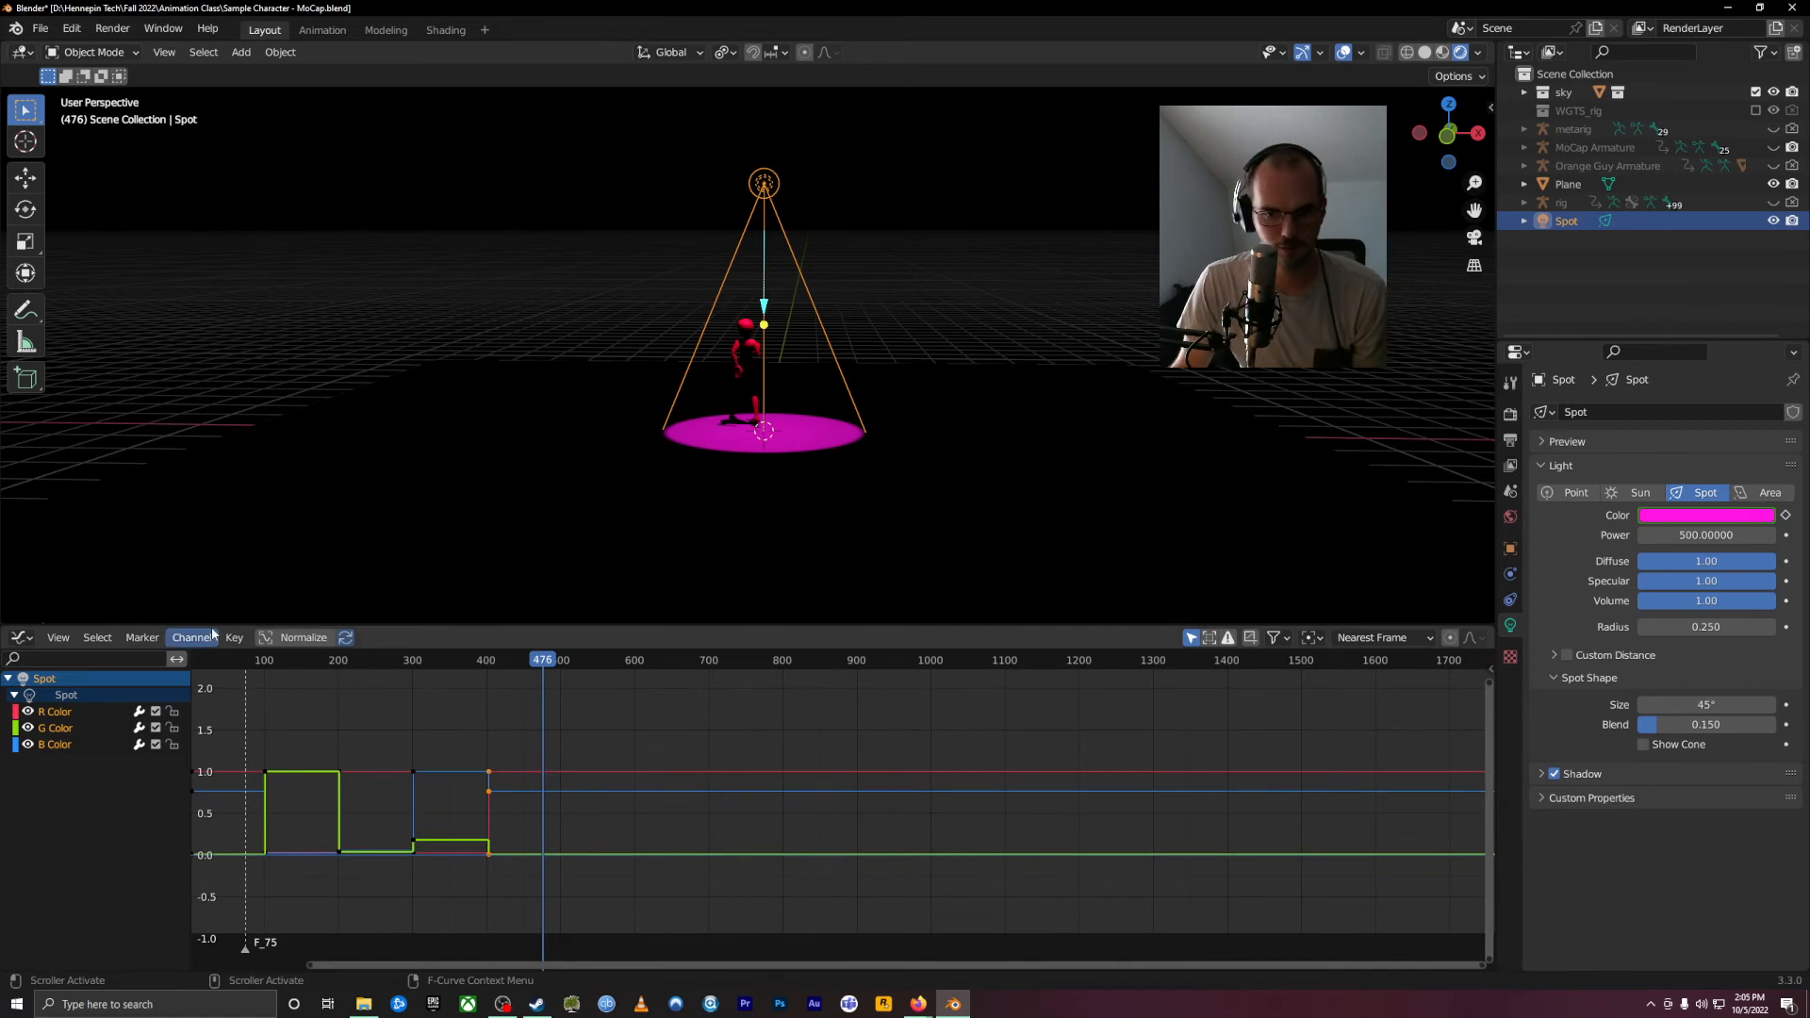
drag(247, 663, 504, 650)
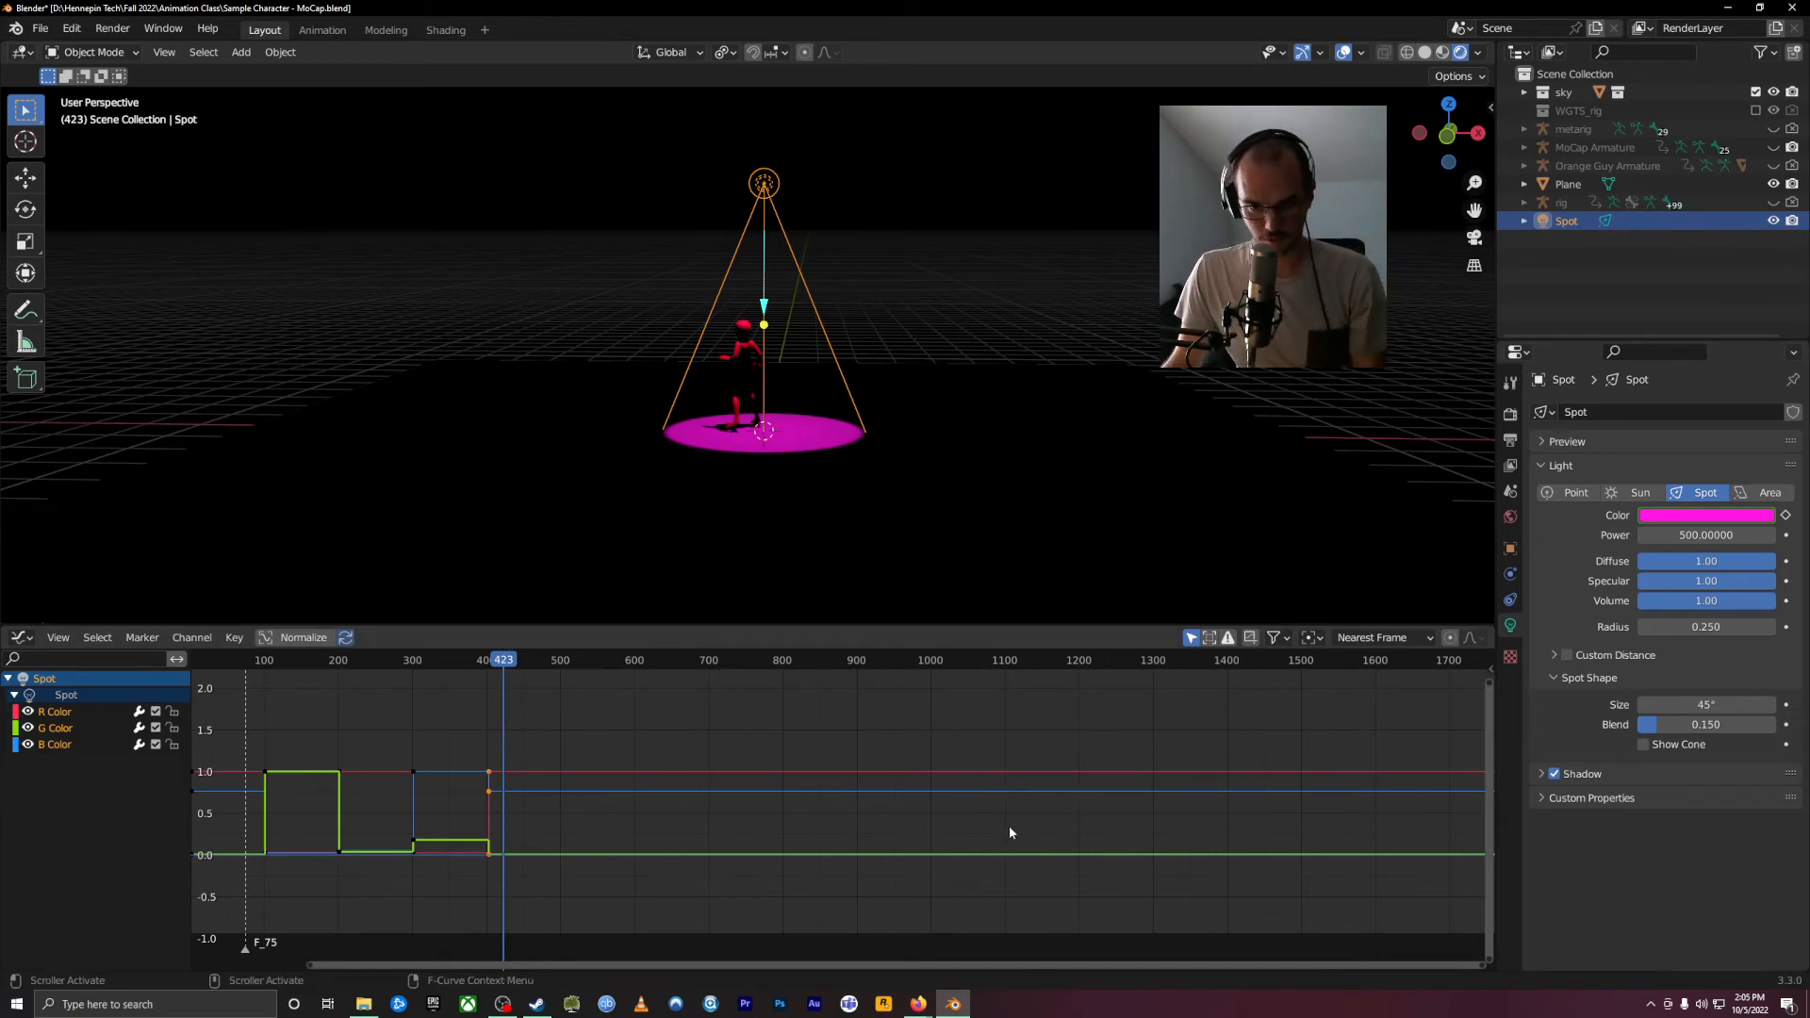
Step: Add a Cycles modifier to the spot light's green color curve
key(n)
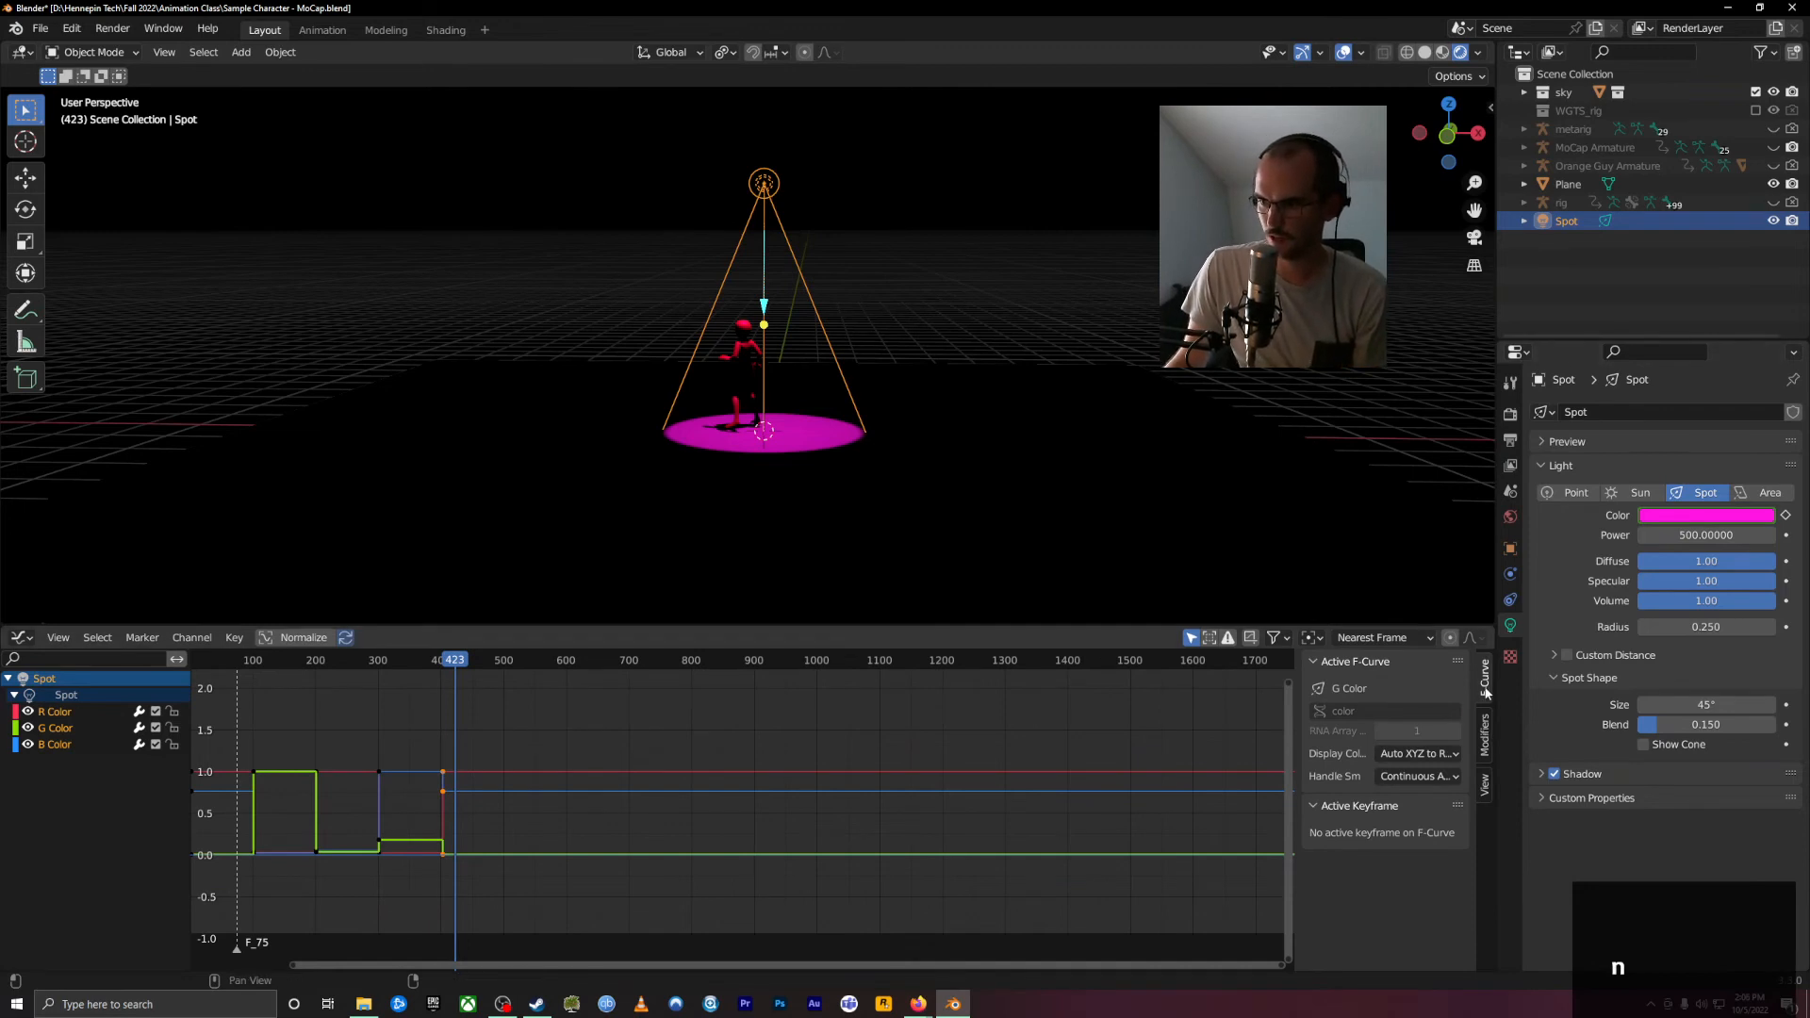
click(1486, 737)
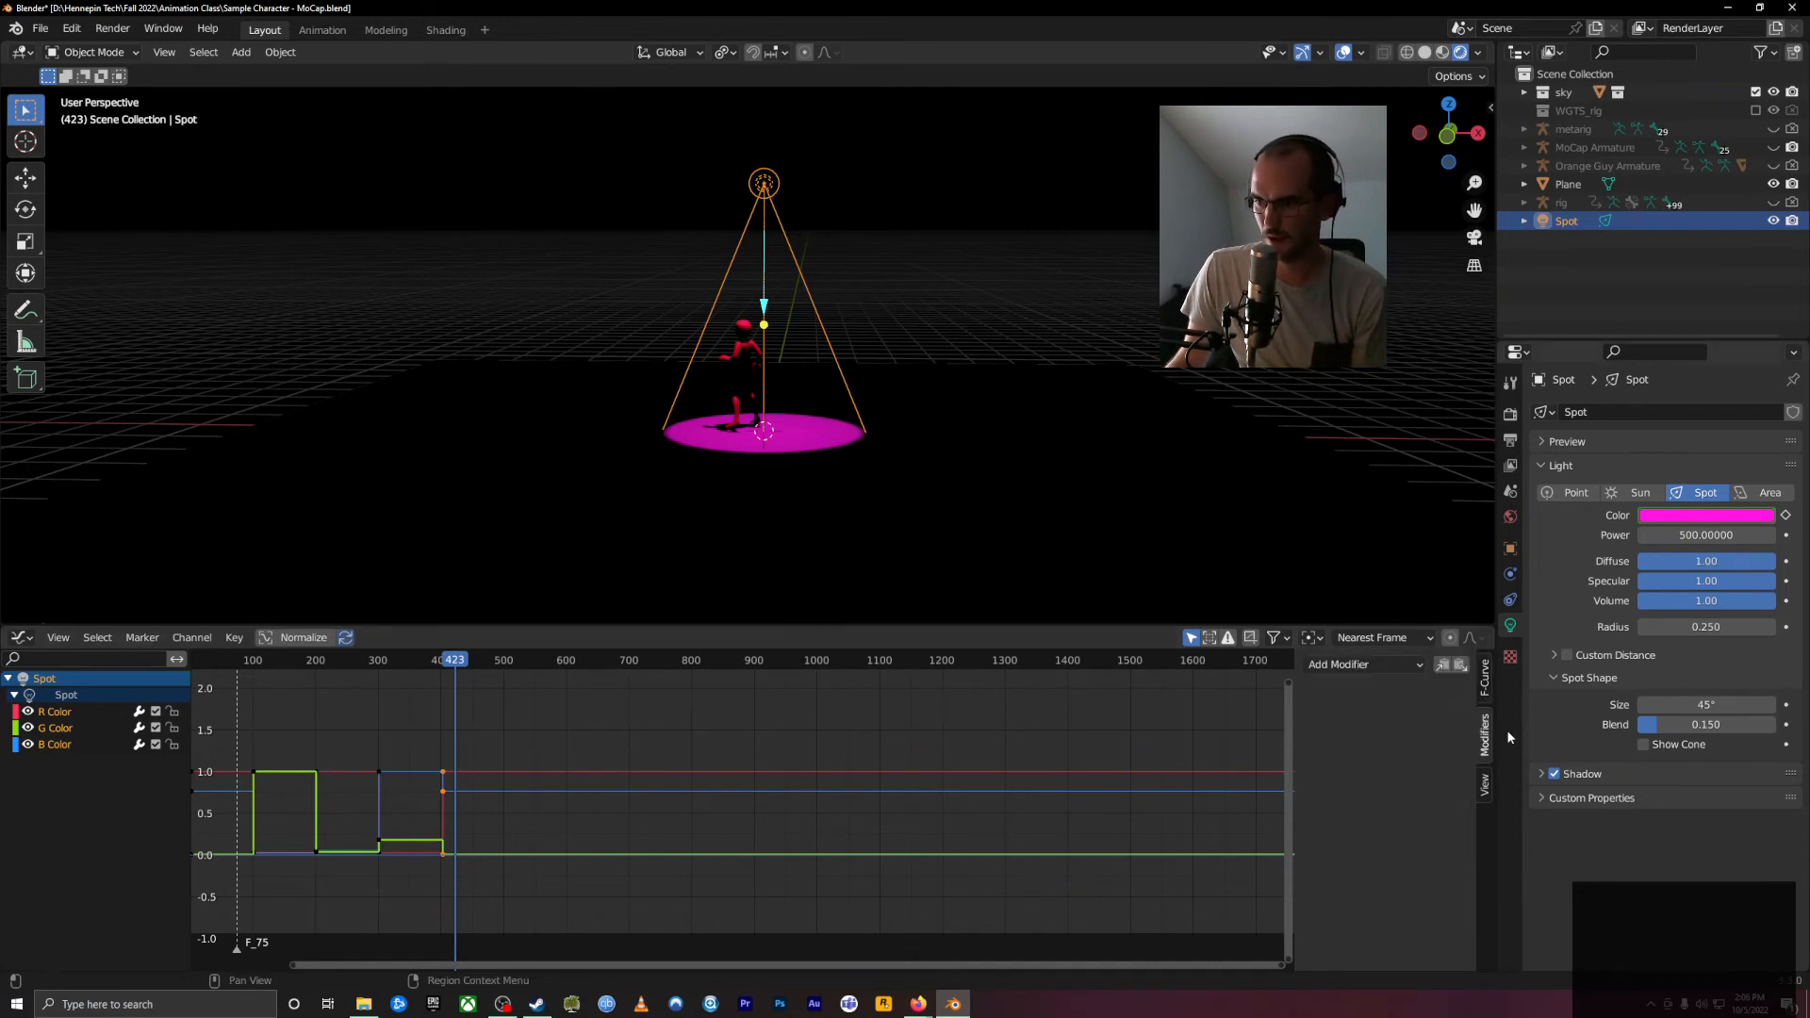
click(1369, 665)
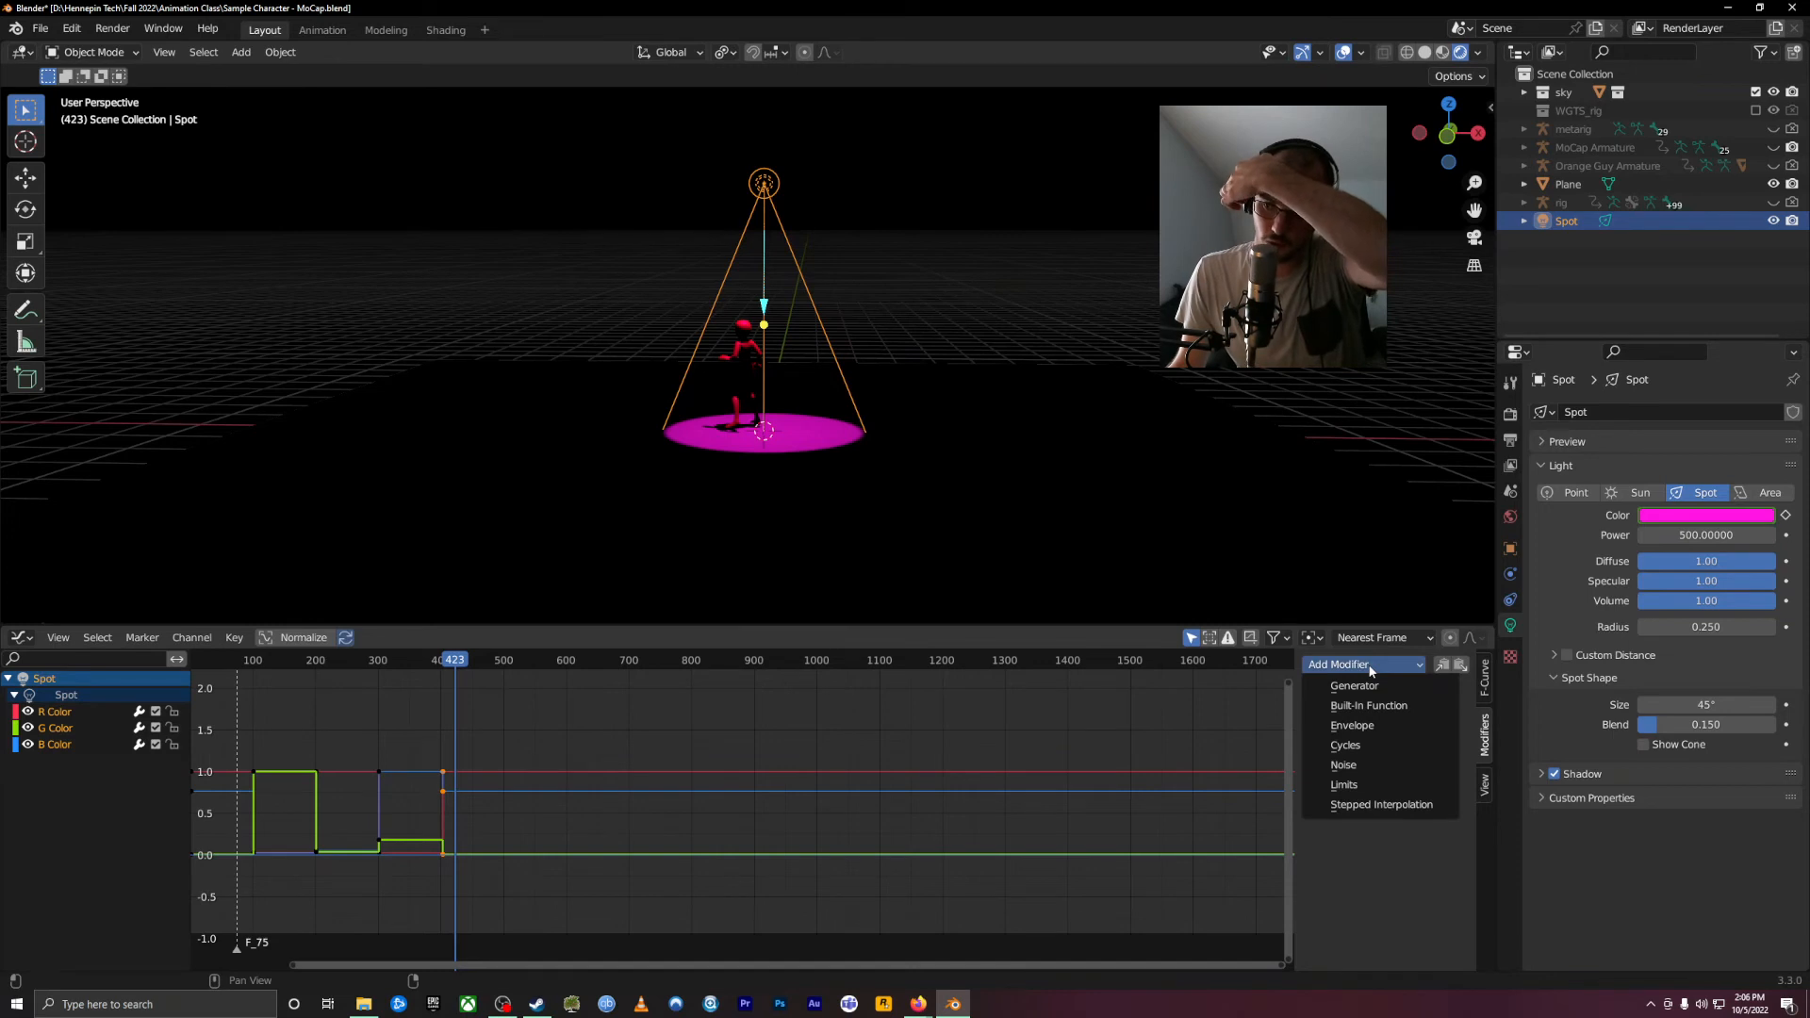
click(1370, 667)
click(1409, 666)
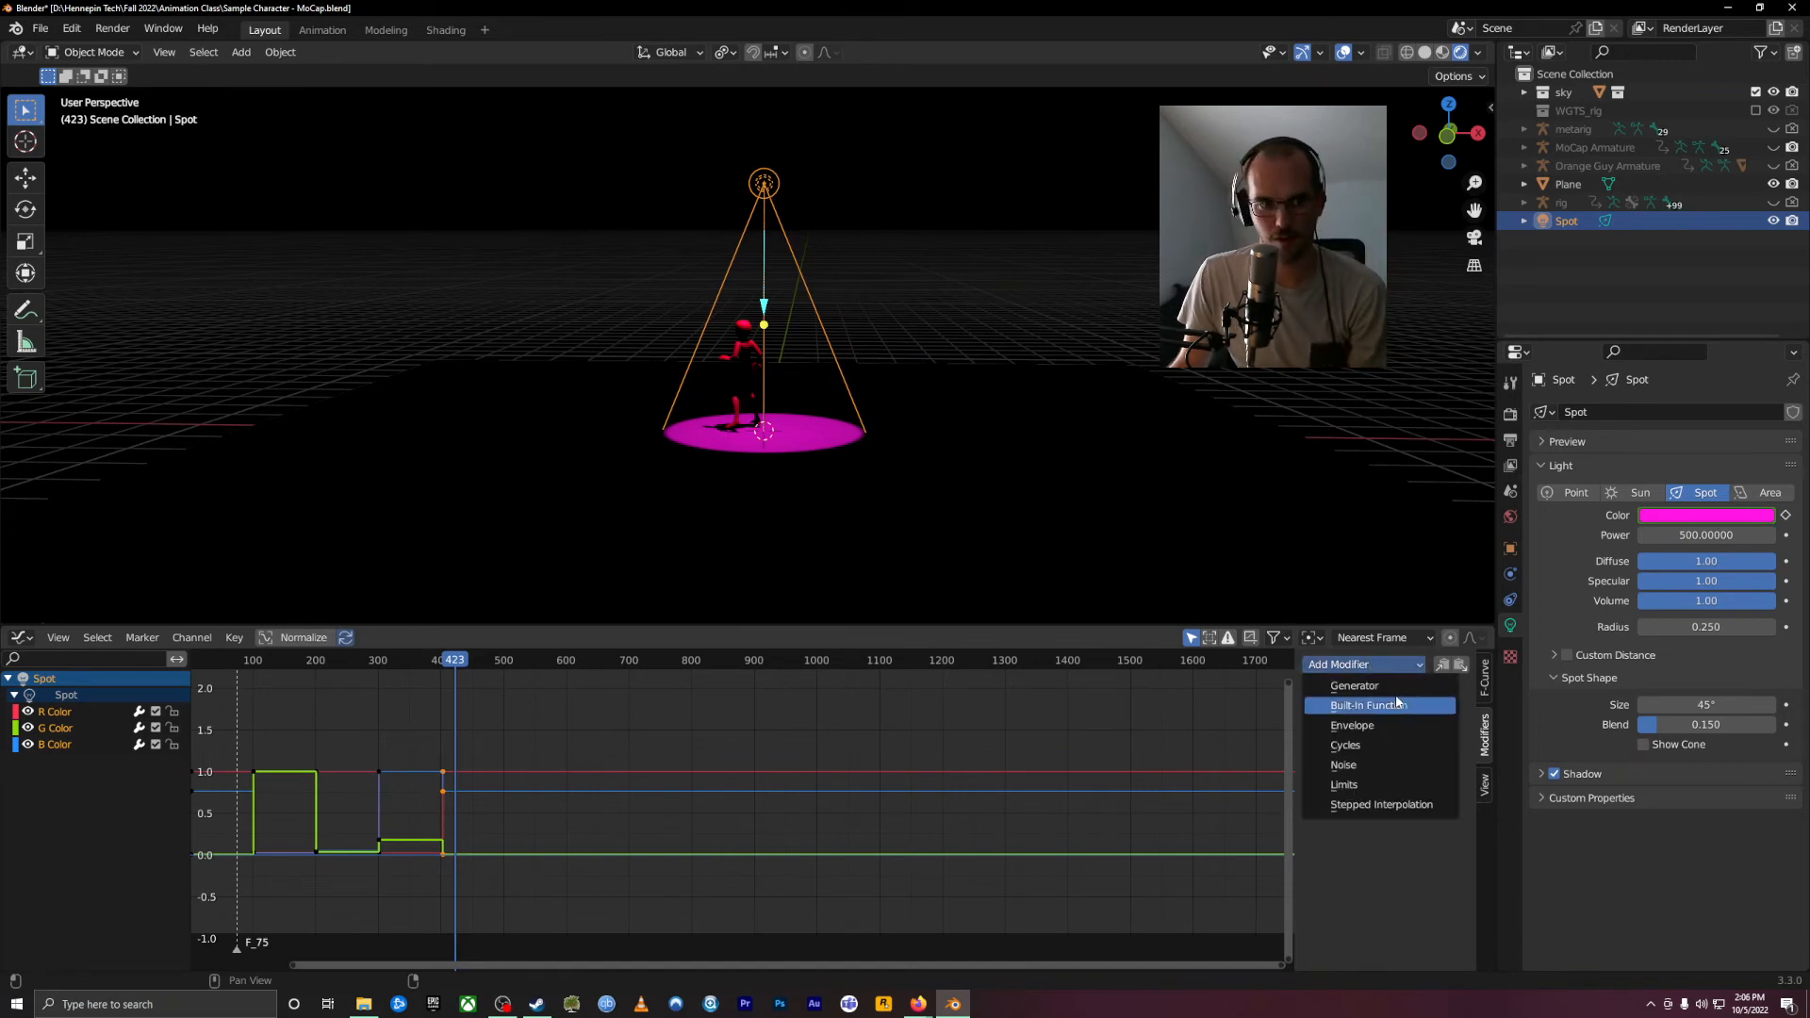
click(1384, 745)
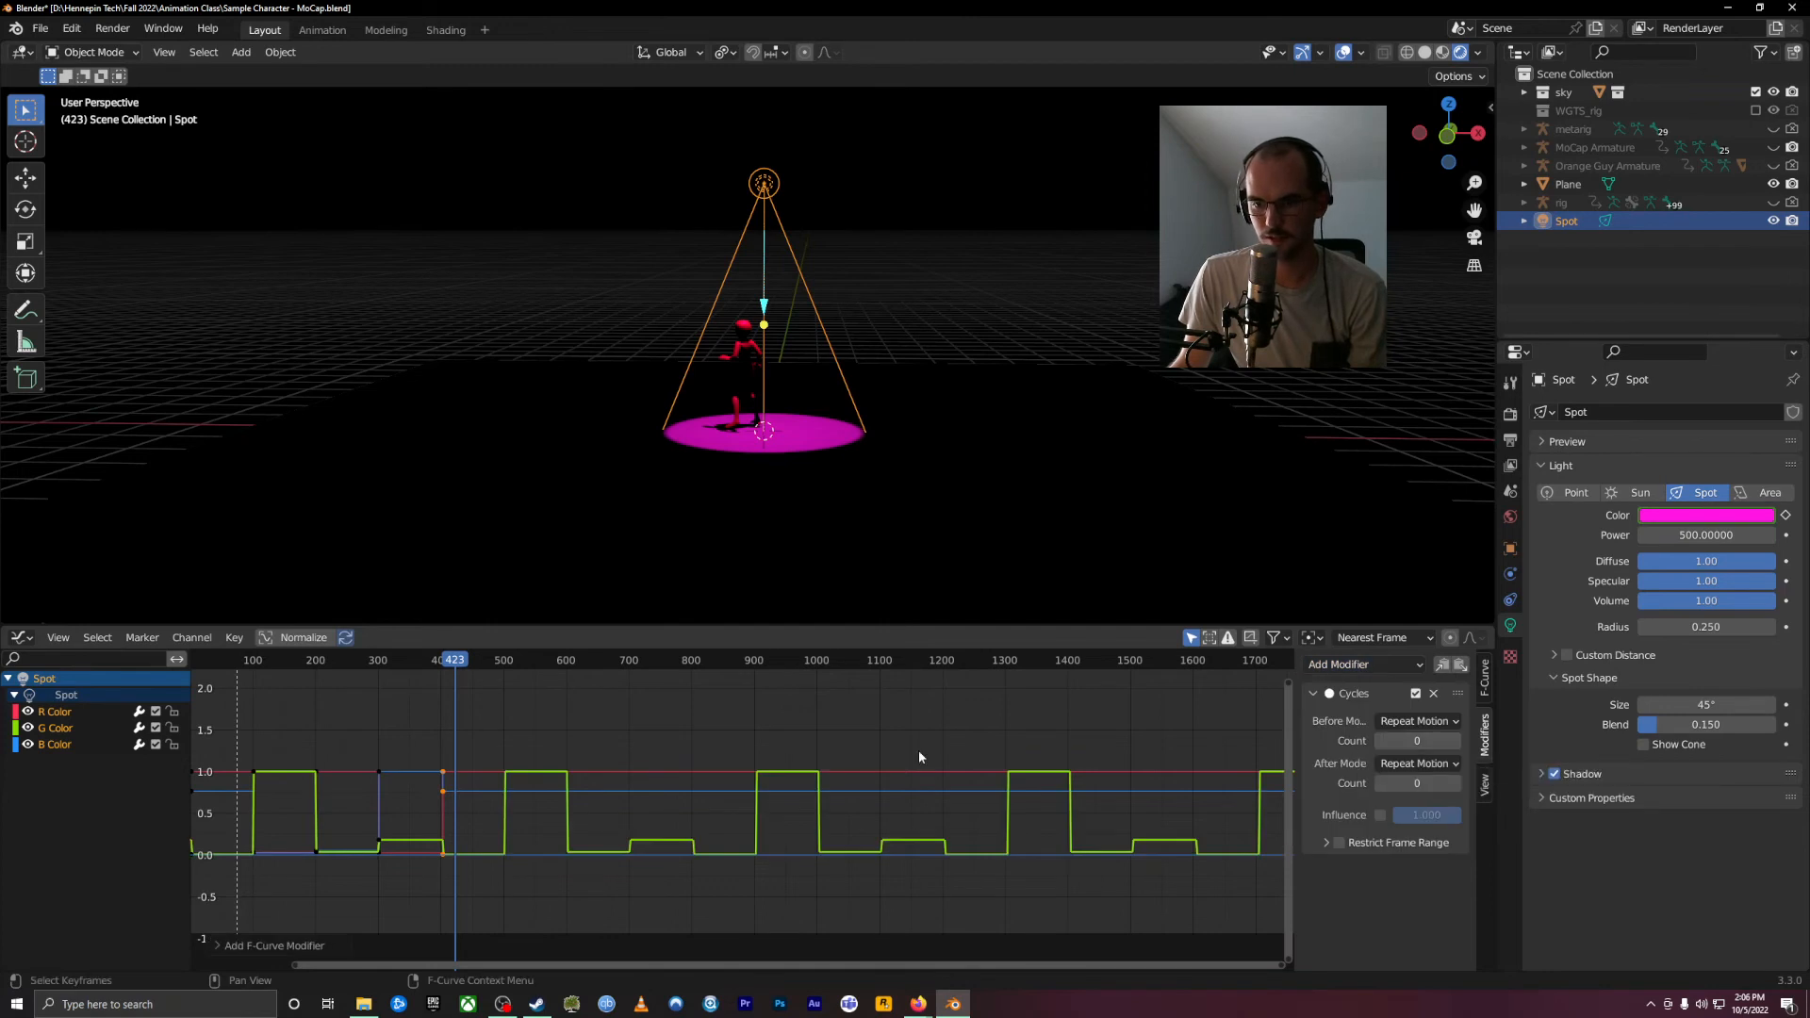
Step: Scrub to frames 592 and 1168 to examine the light's color under the repeating green curve
drag(459, 669, 567, 771)
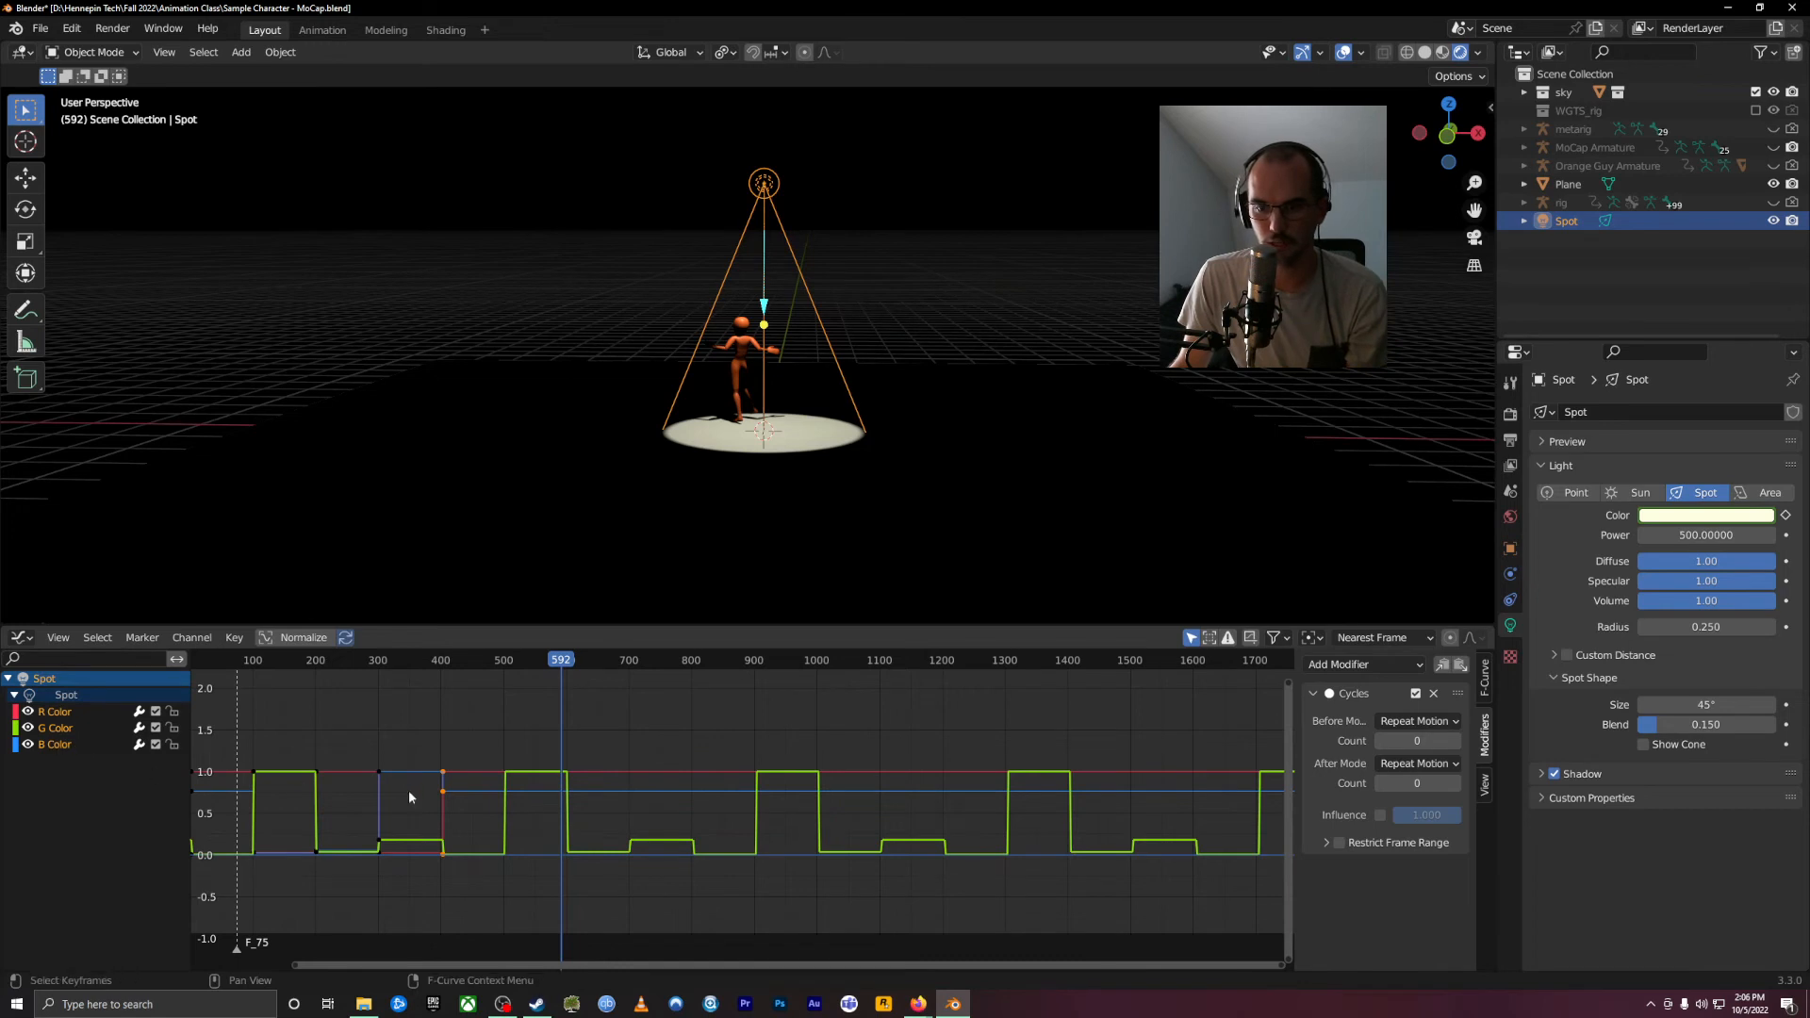
drag(561, 703, 922, 726)
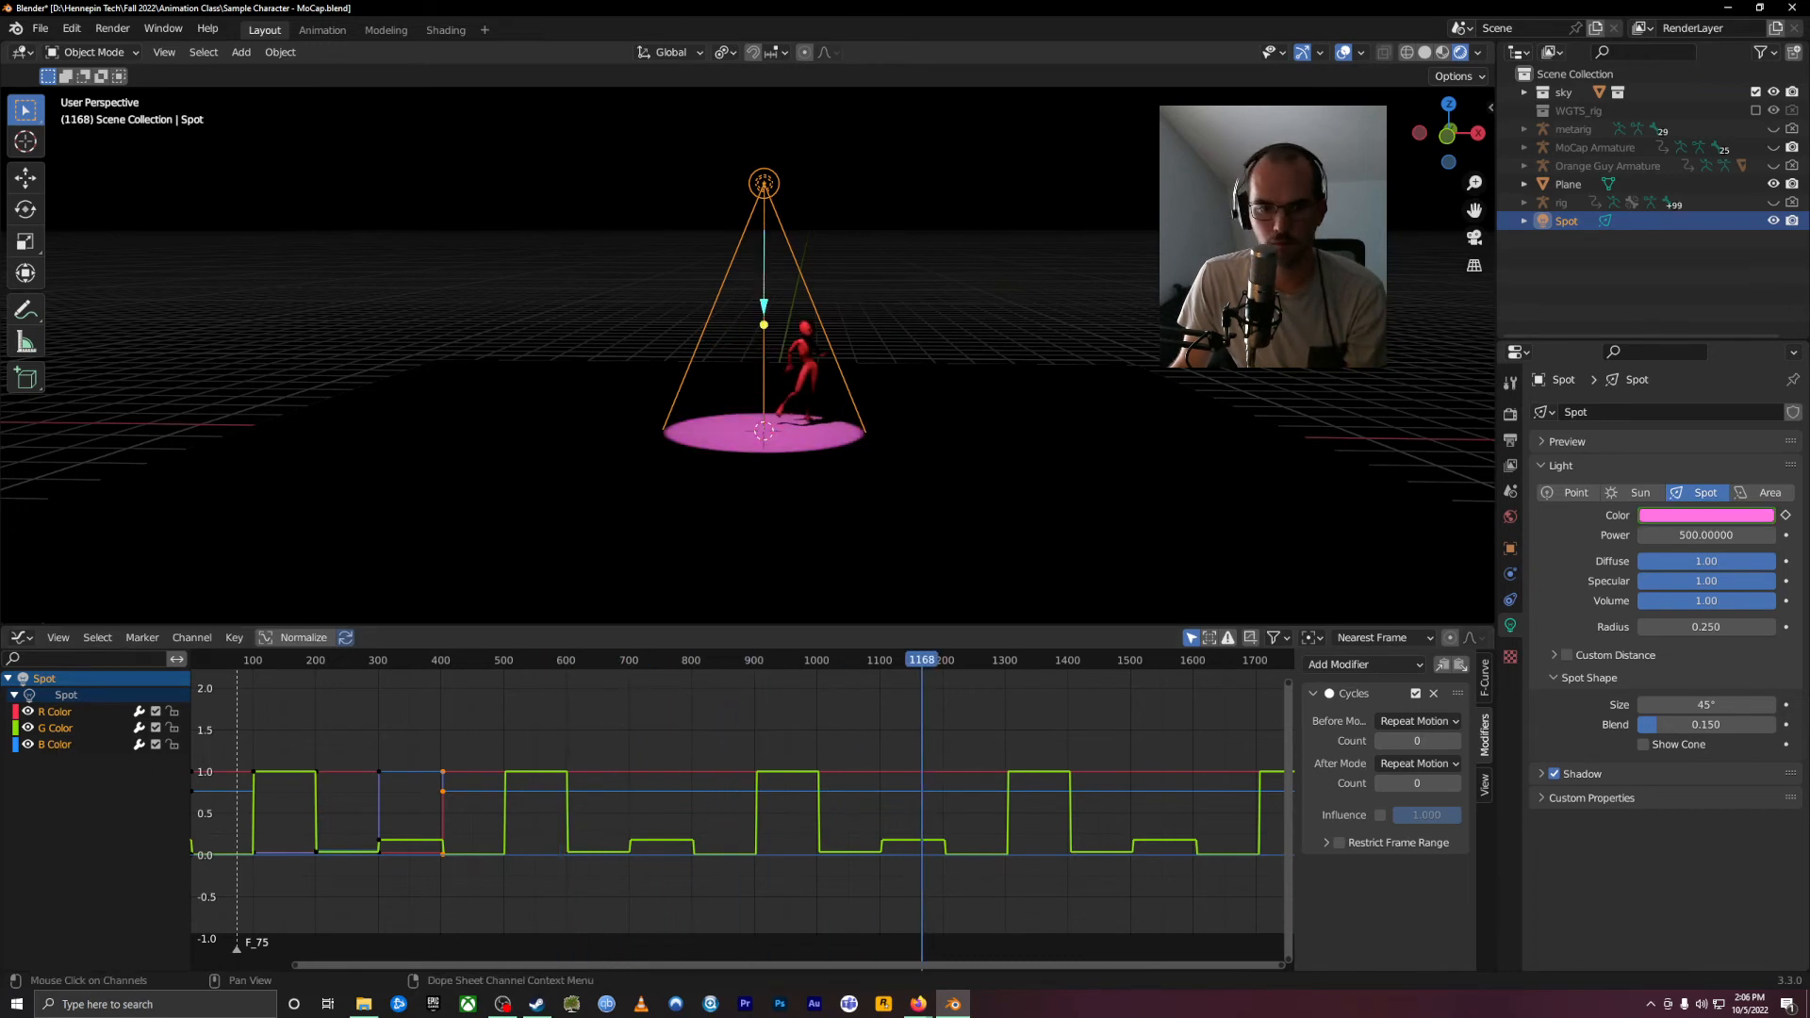
key(ctrl+z)
key(ctrl+z)
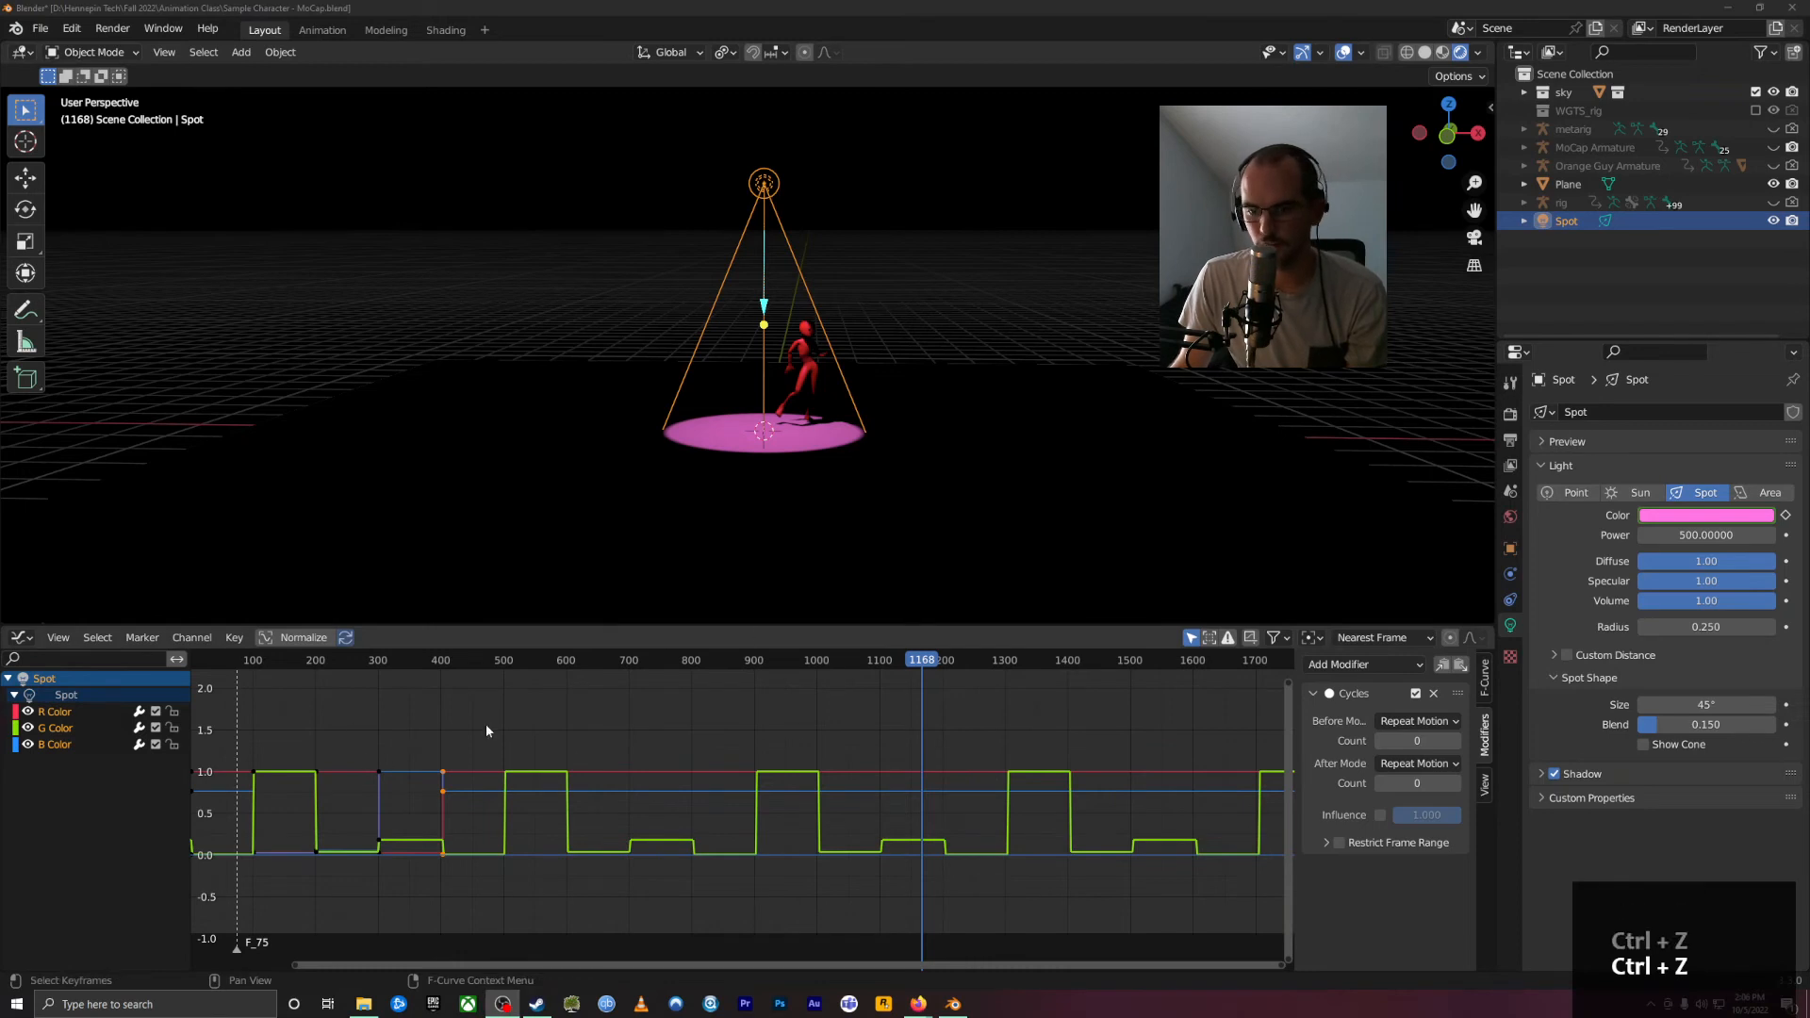
Step: Make the red color curve active and add a Cycles modifier to it
click(67, 712)
click(65, 743)
click(66, 719)
click(61, 728)
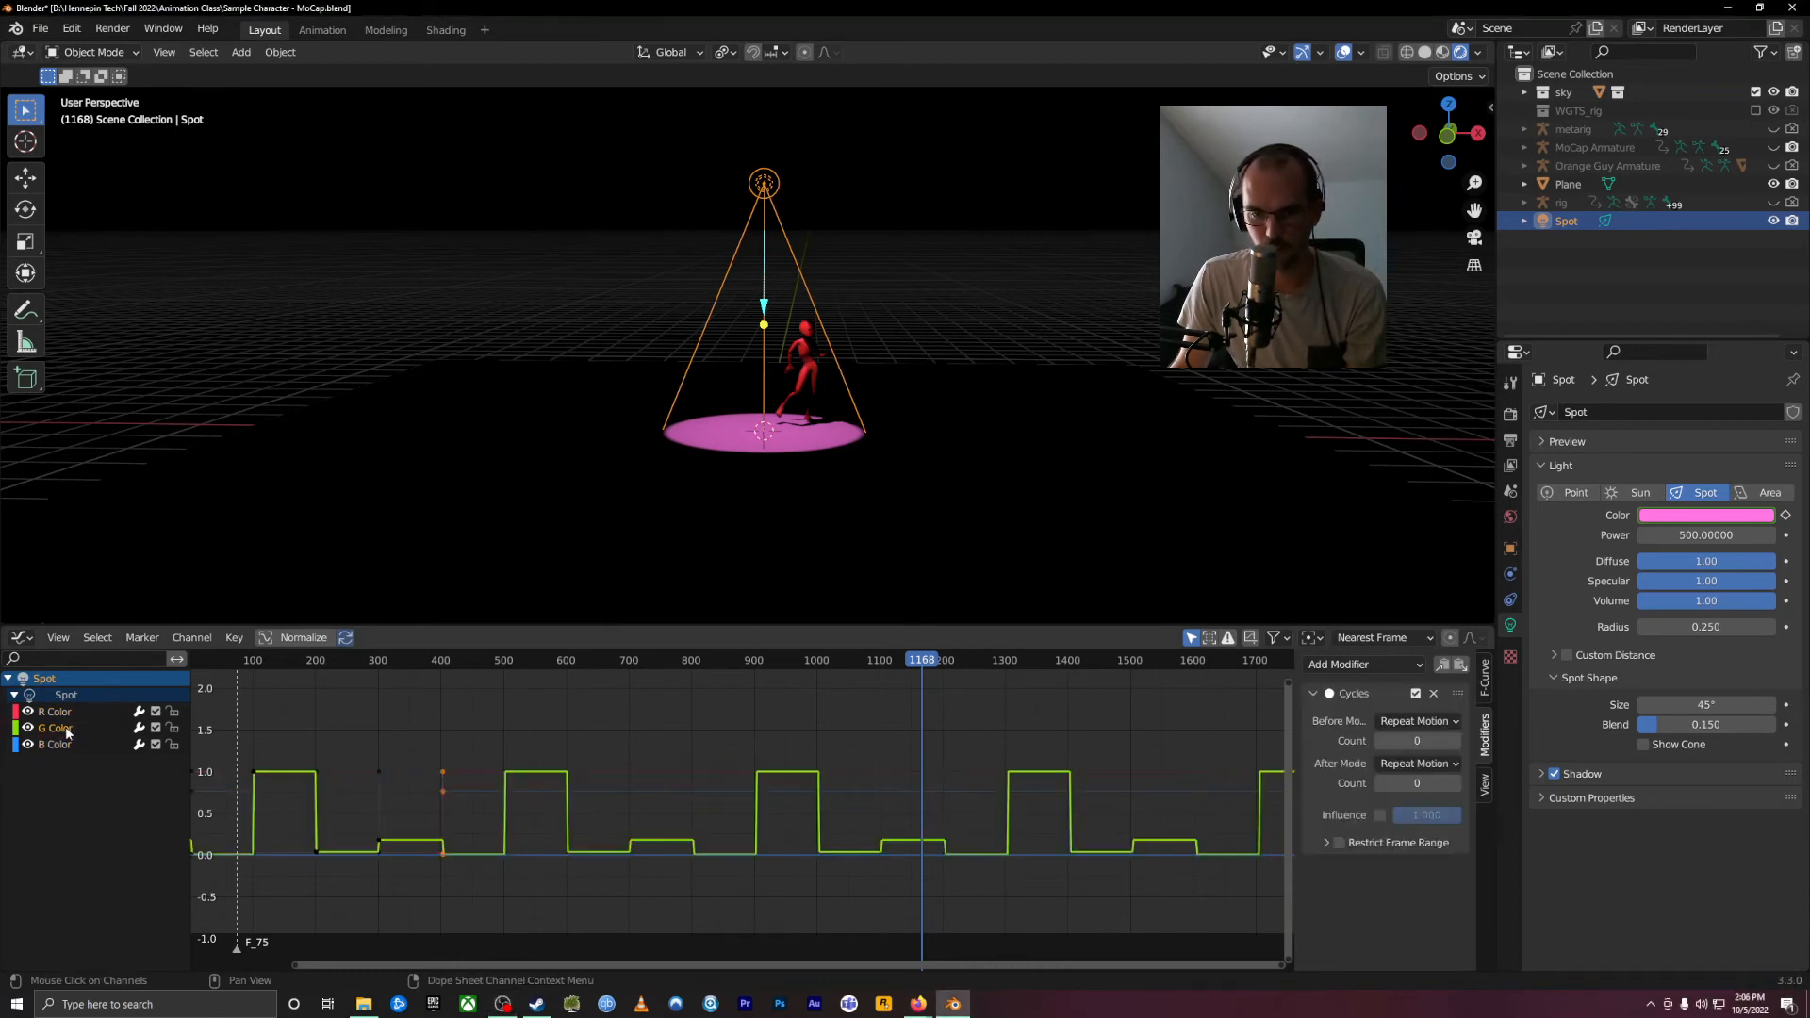
click(57, 712)
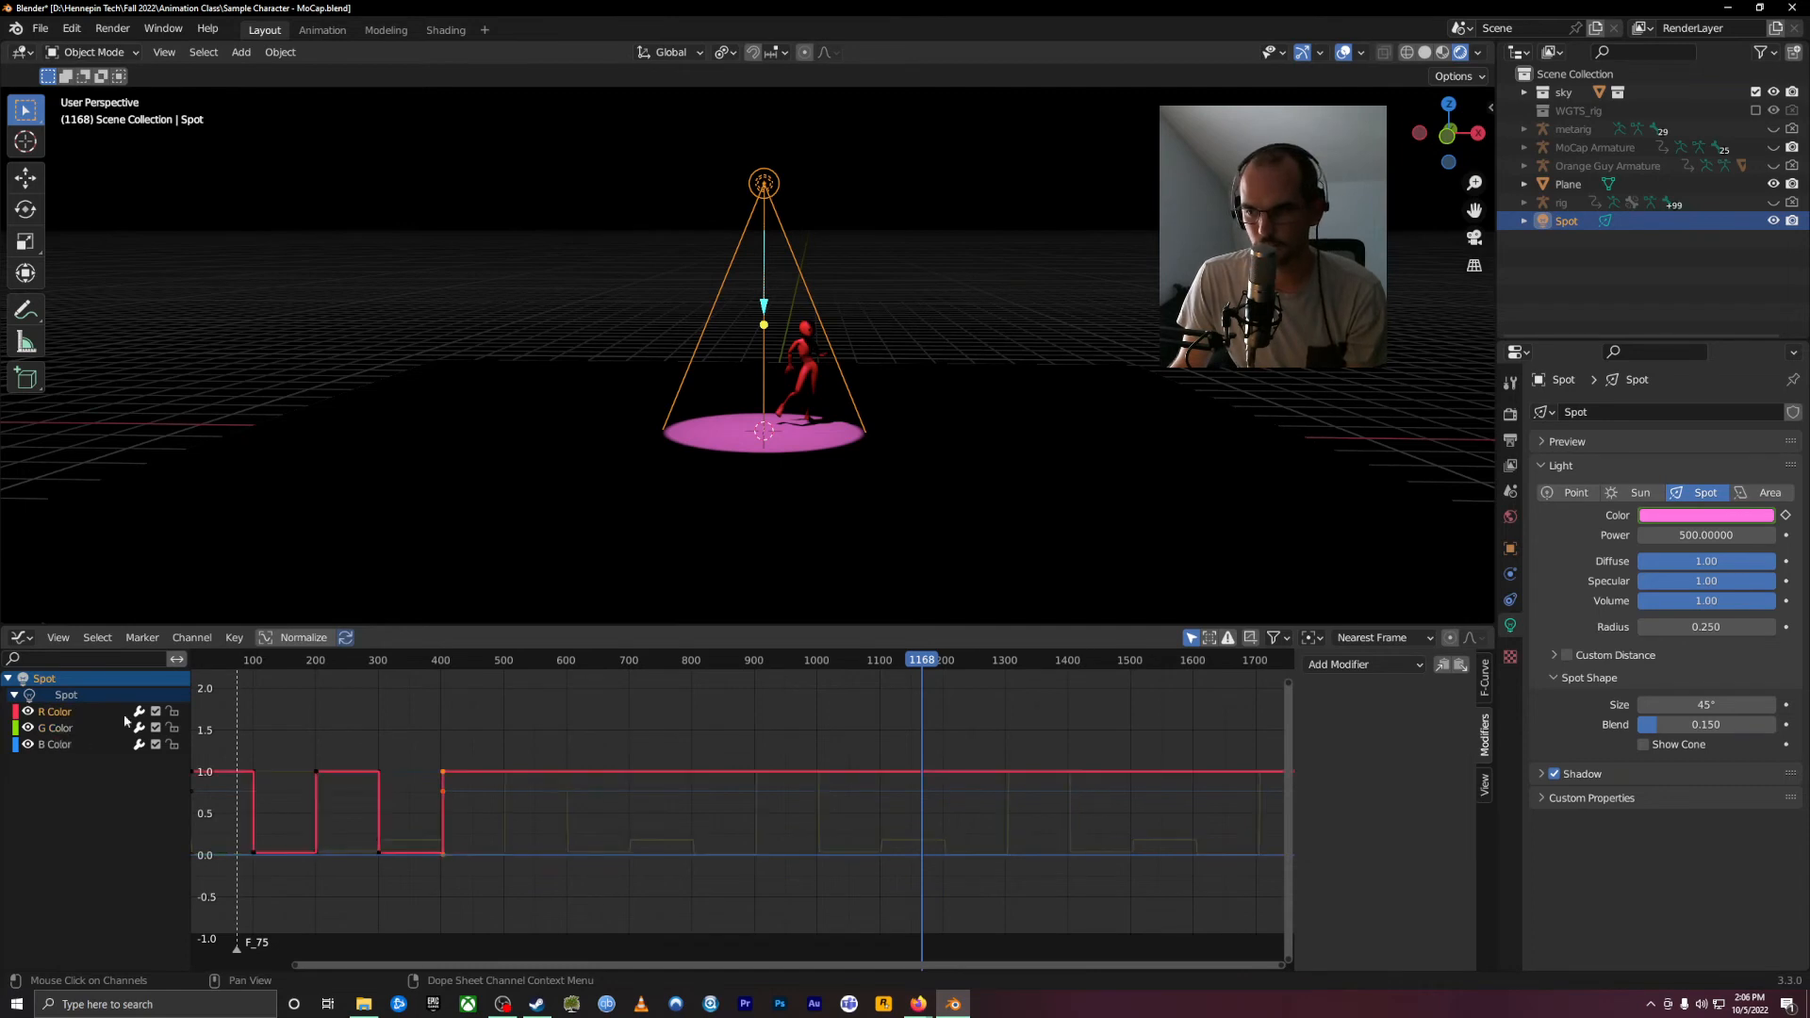
click(1376, 665)
click(1365, 746)
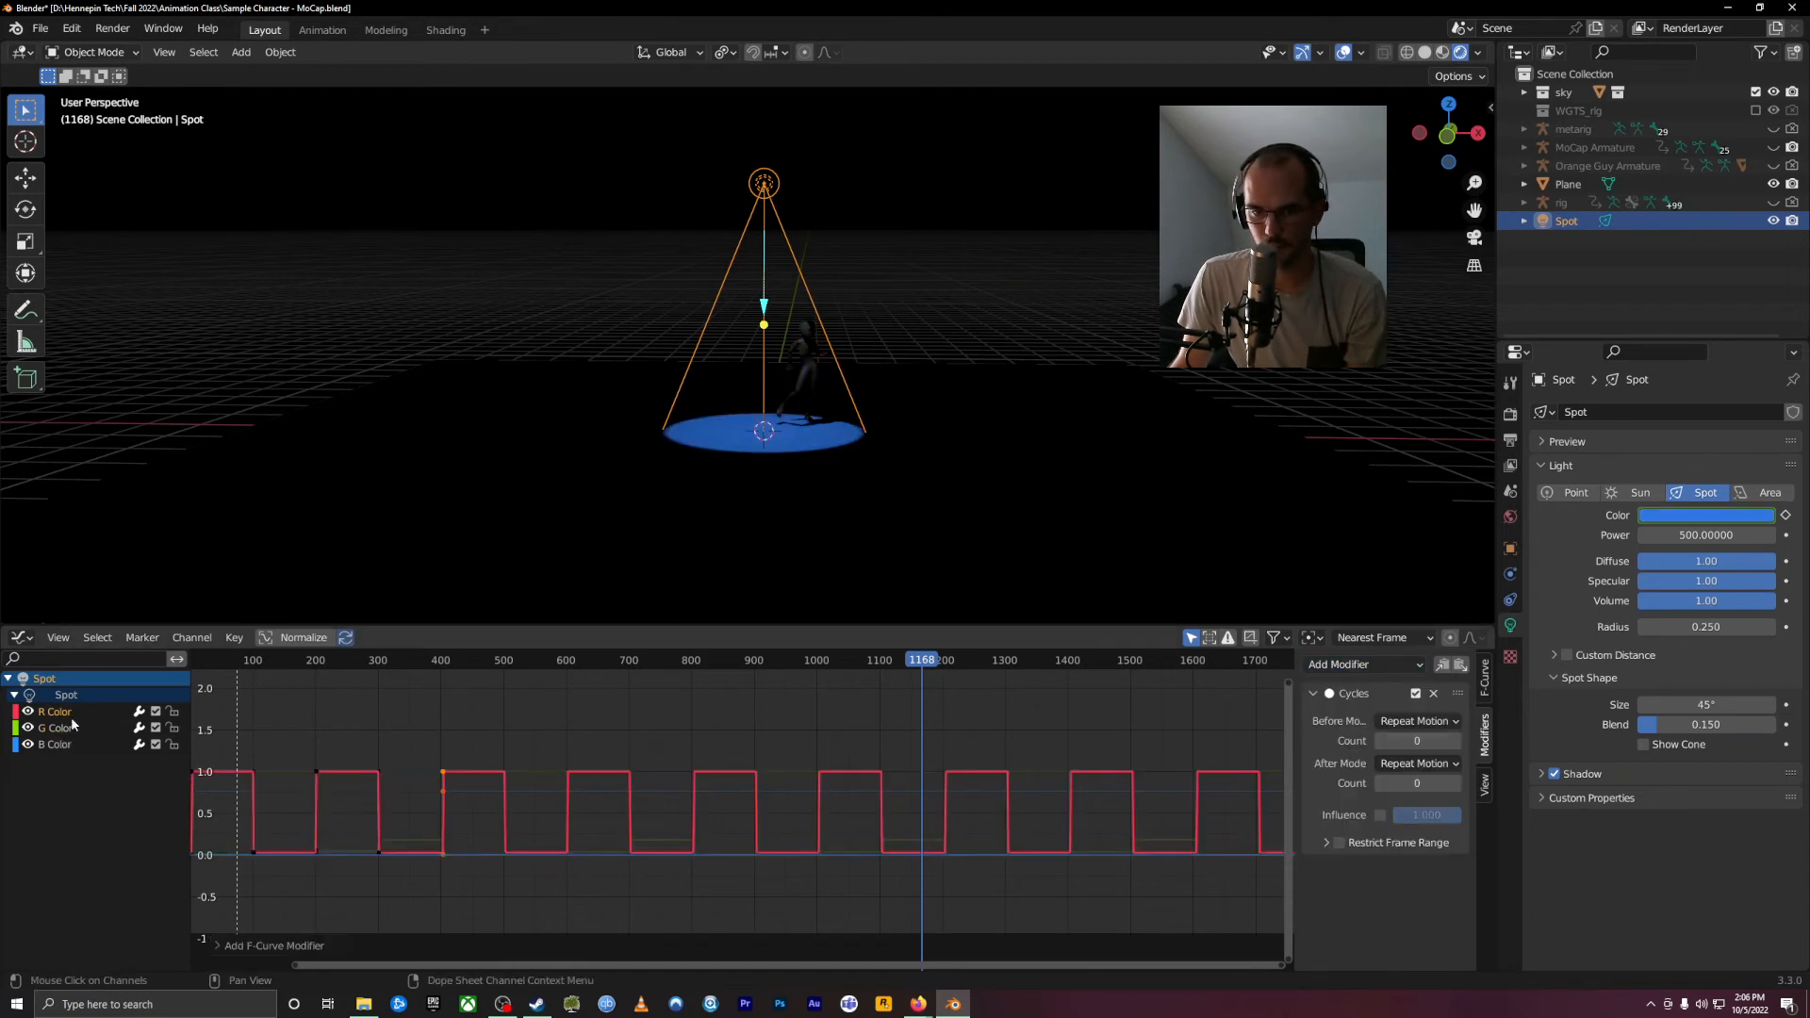
Step: Add a Cycles modifier to the blue color curve as well
click(59, 745)
click(1372, 670)
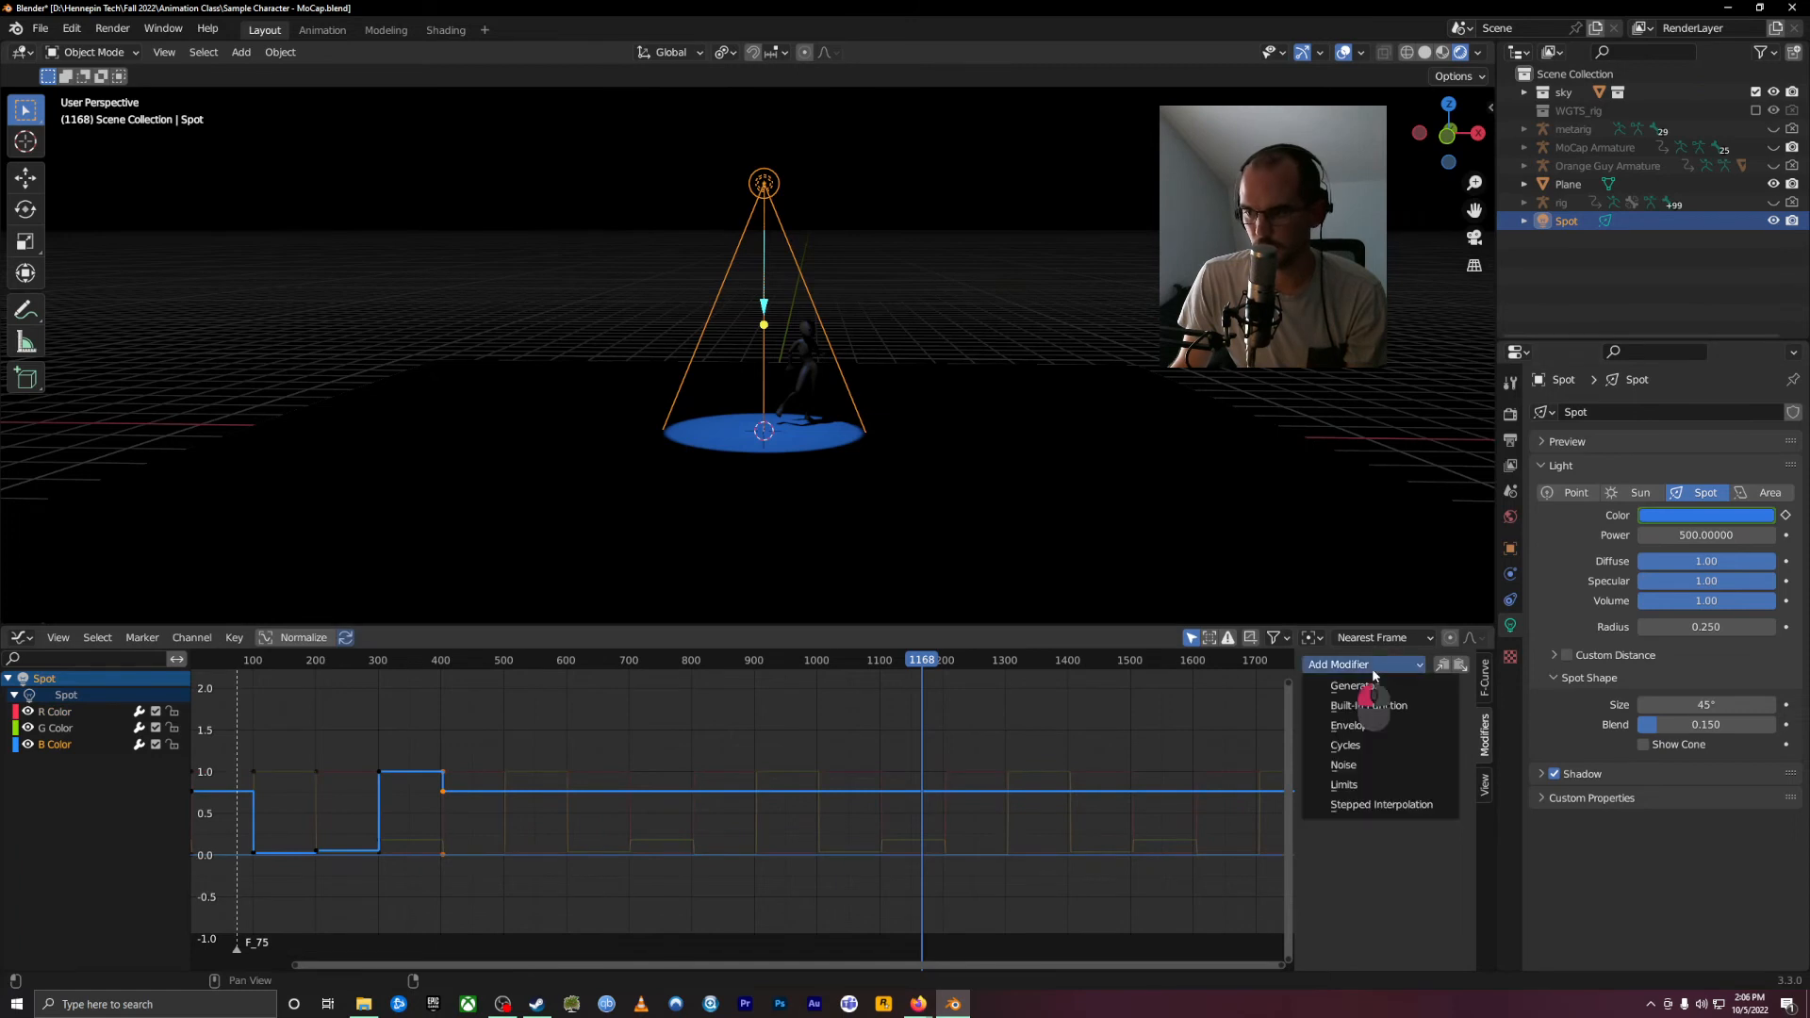
click(1379, 746)
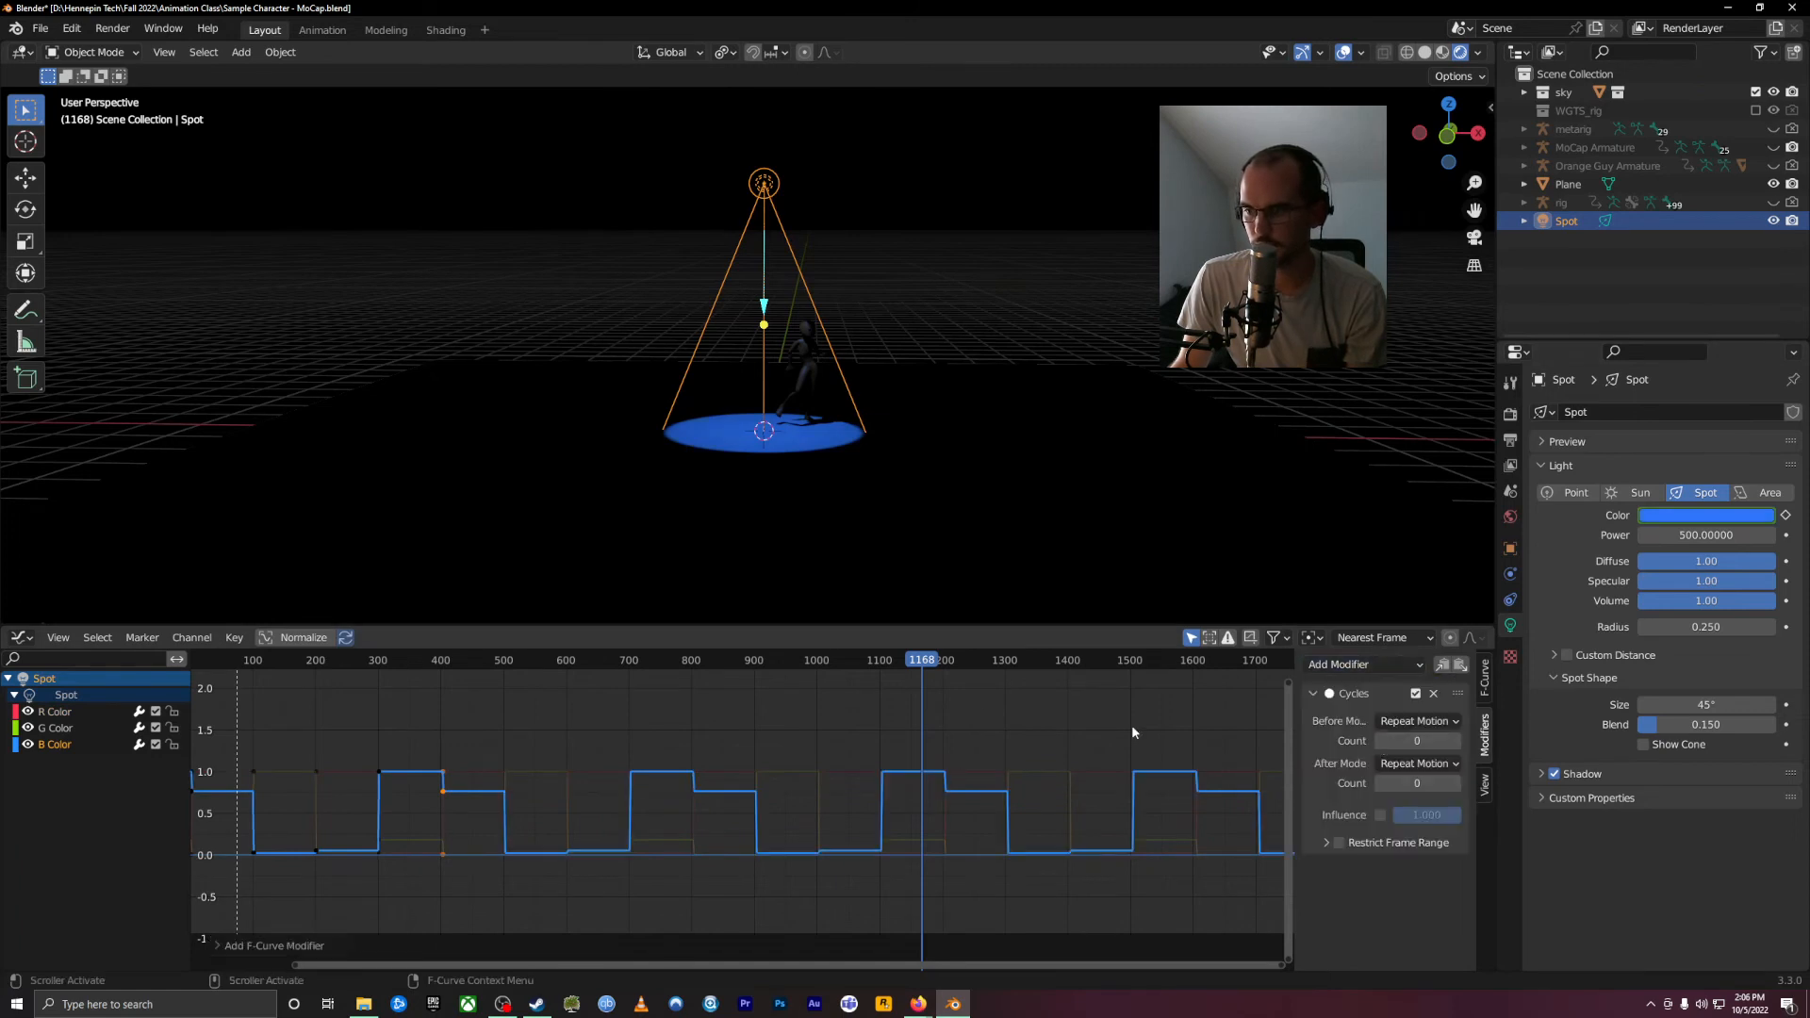
Step: Play the animation from the start past frame 500 to check that the light's color sequence repeats
key(shift+Left)
key(space)
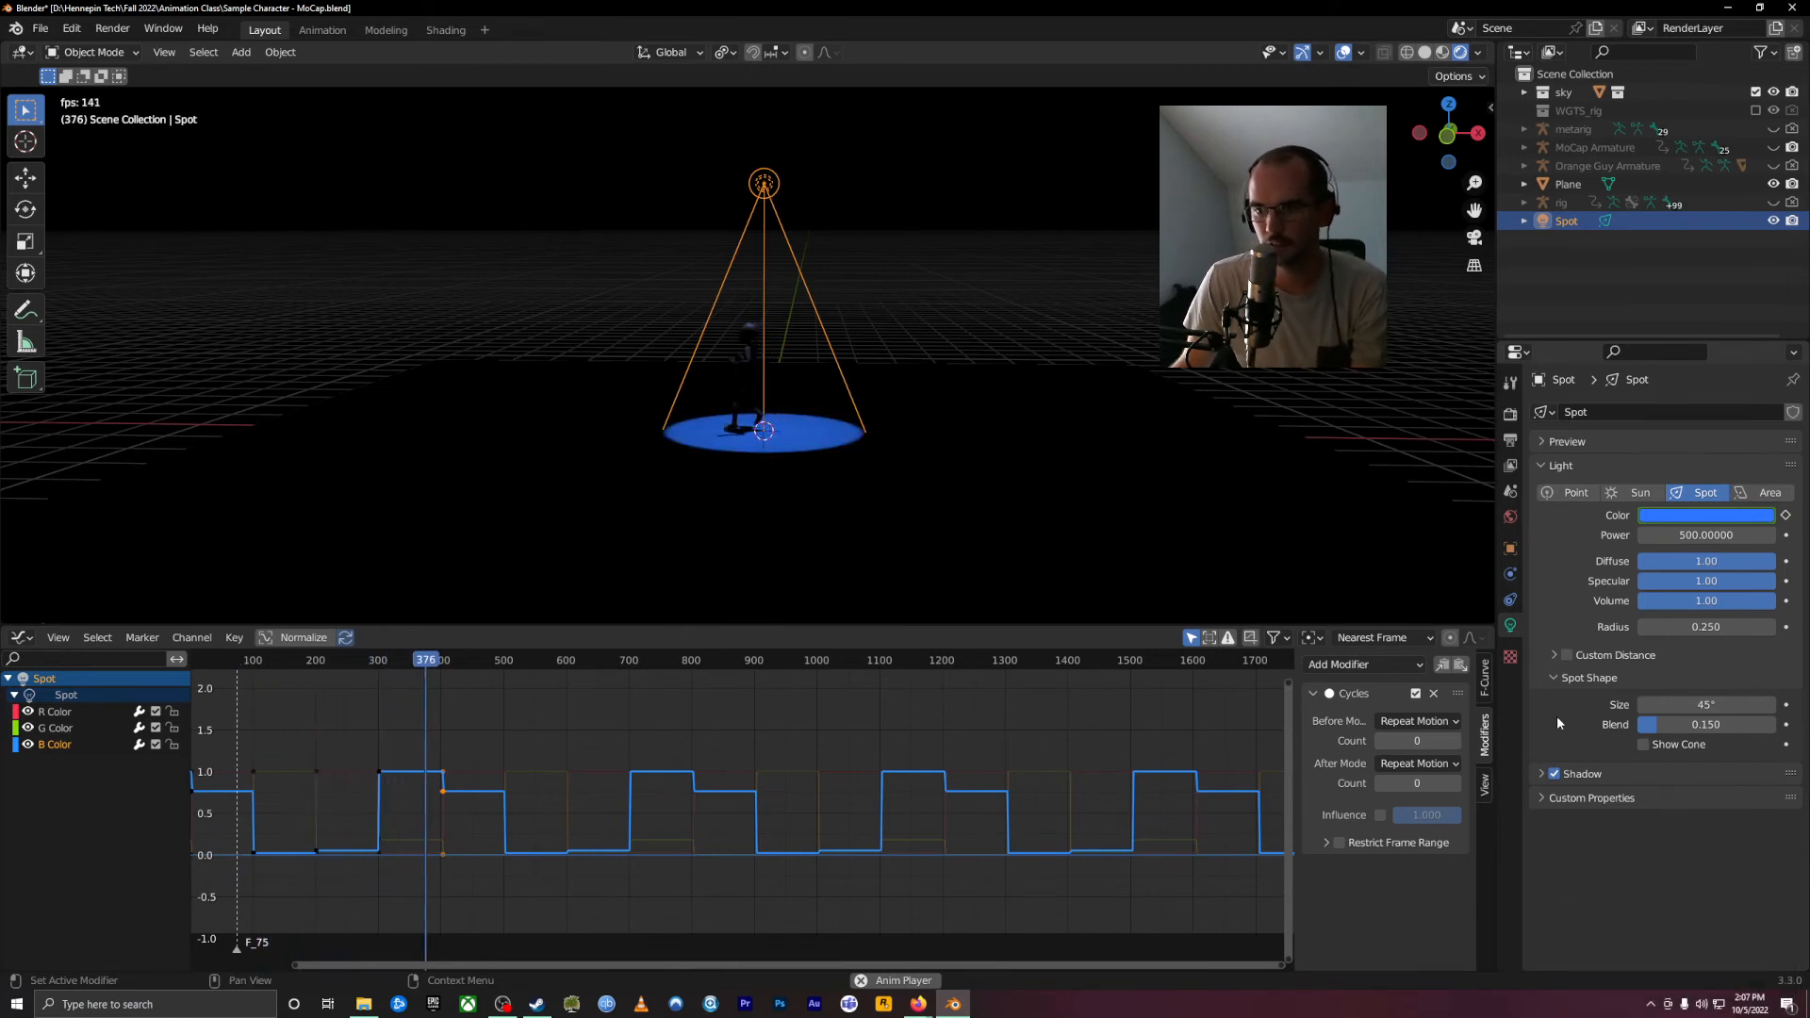
key(space)
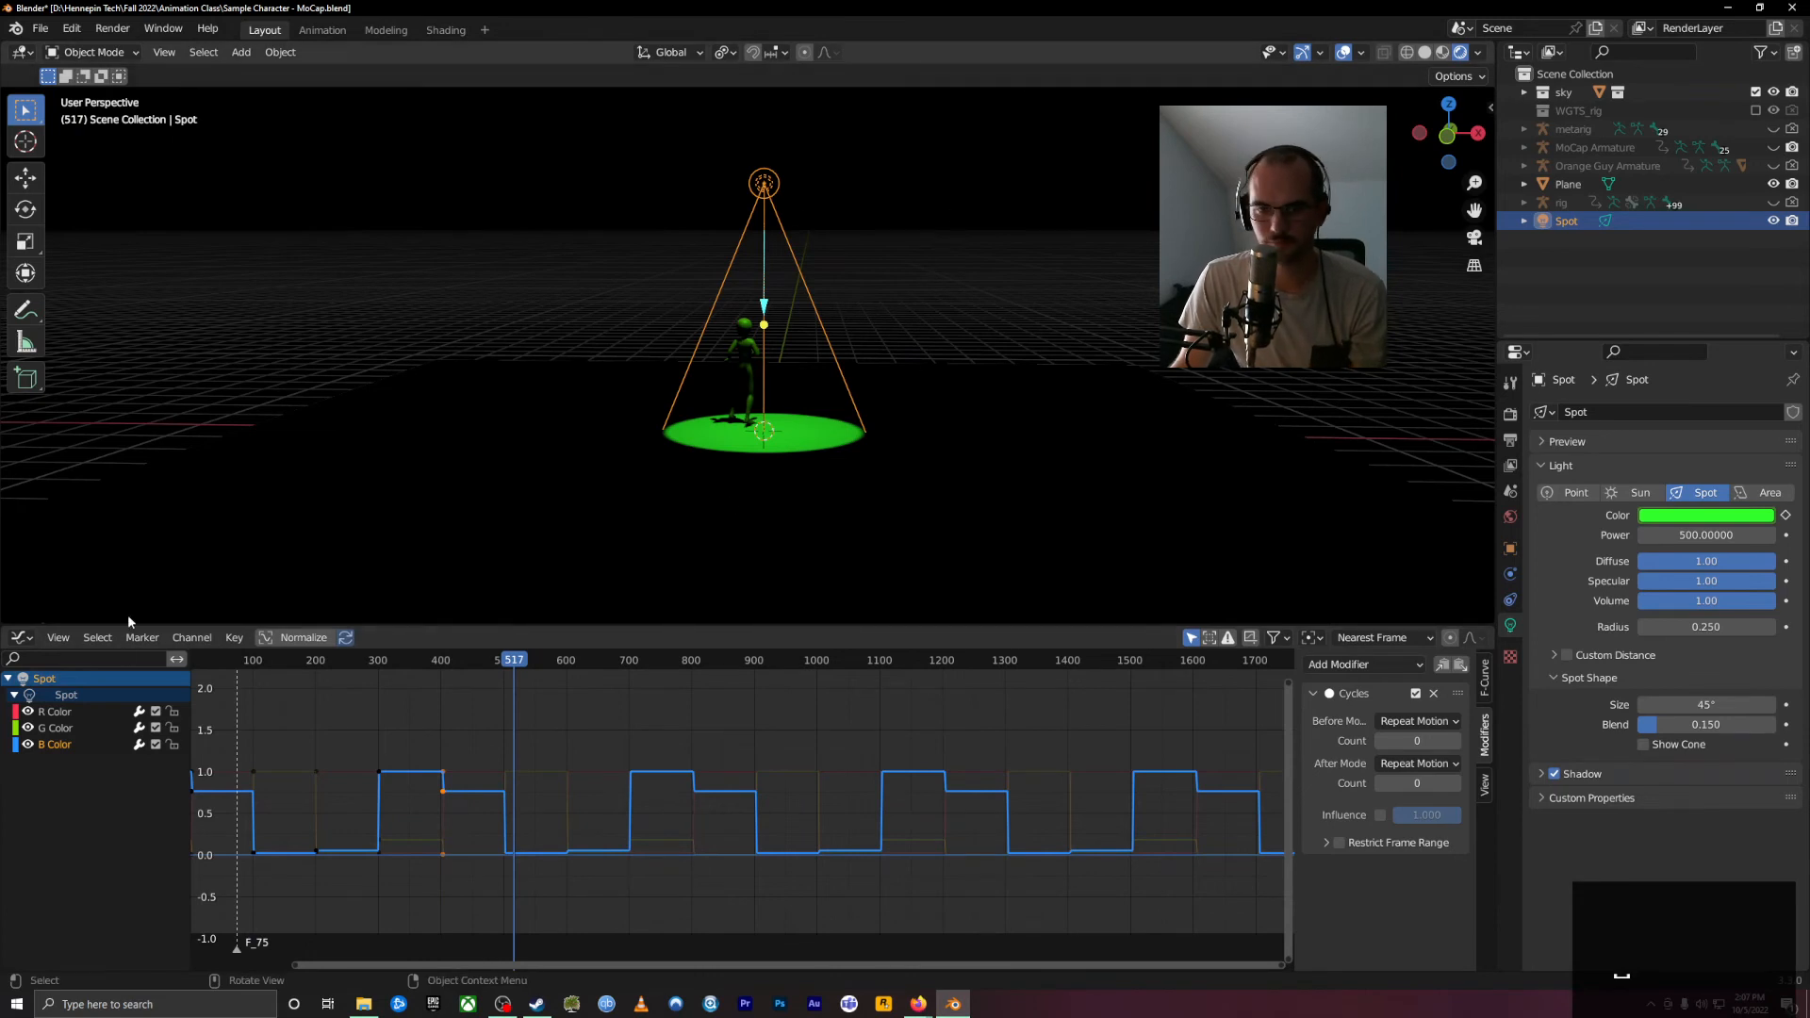
Step: Switch the Graph Editor back to the Timeline and duplicate the spot light, placing the copy beside the original at the same height
click(21, 637)
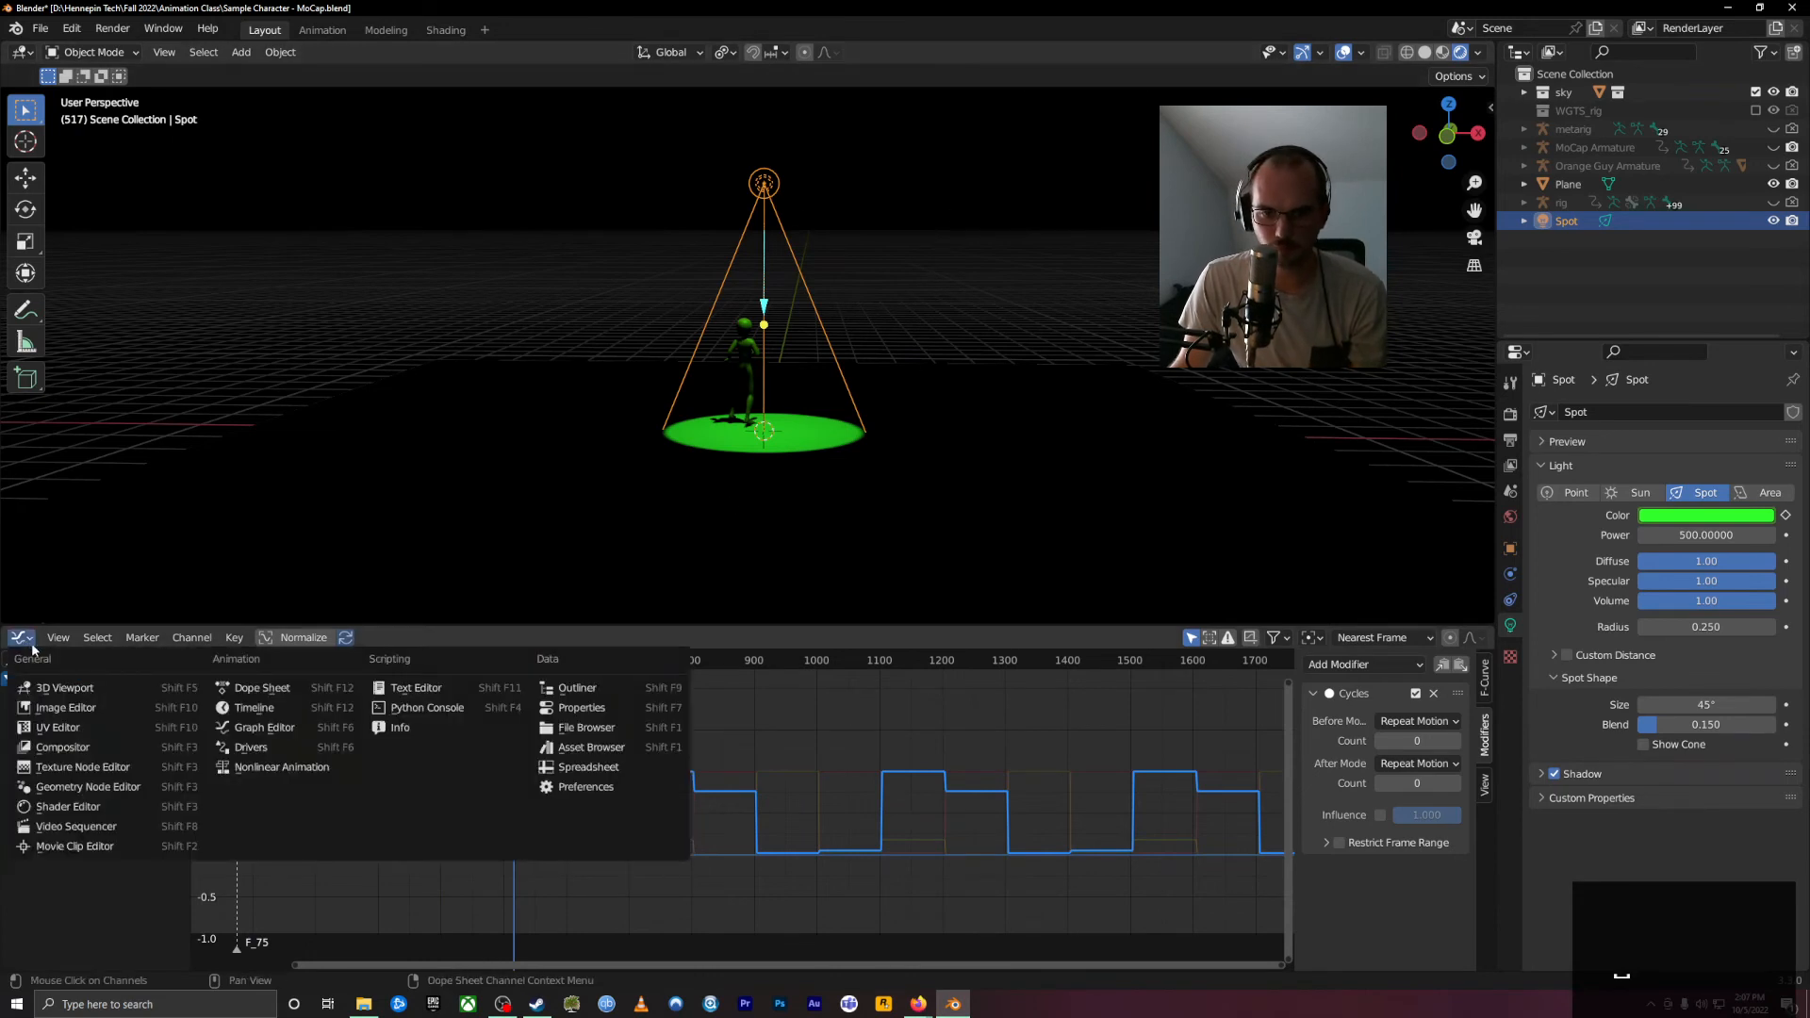
click(220, 708)
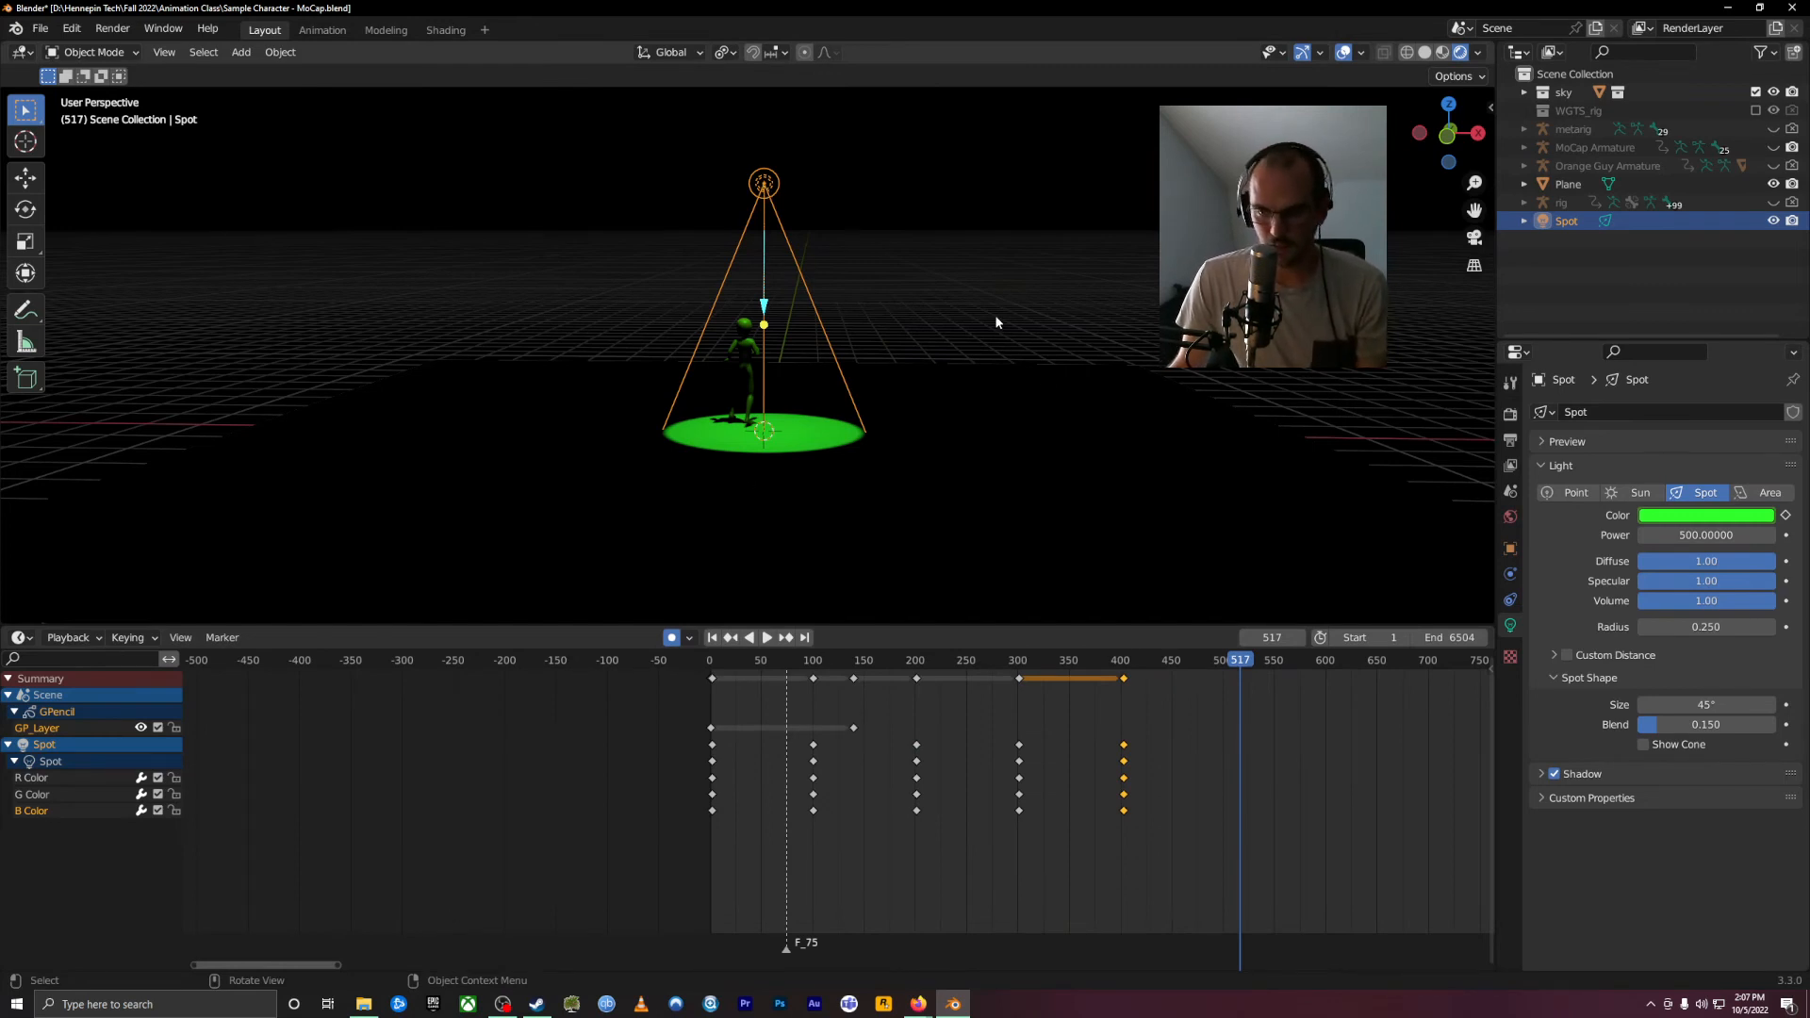
key(shift+d)
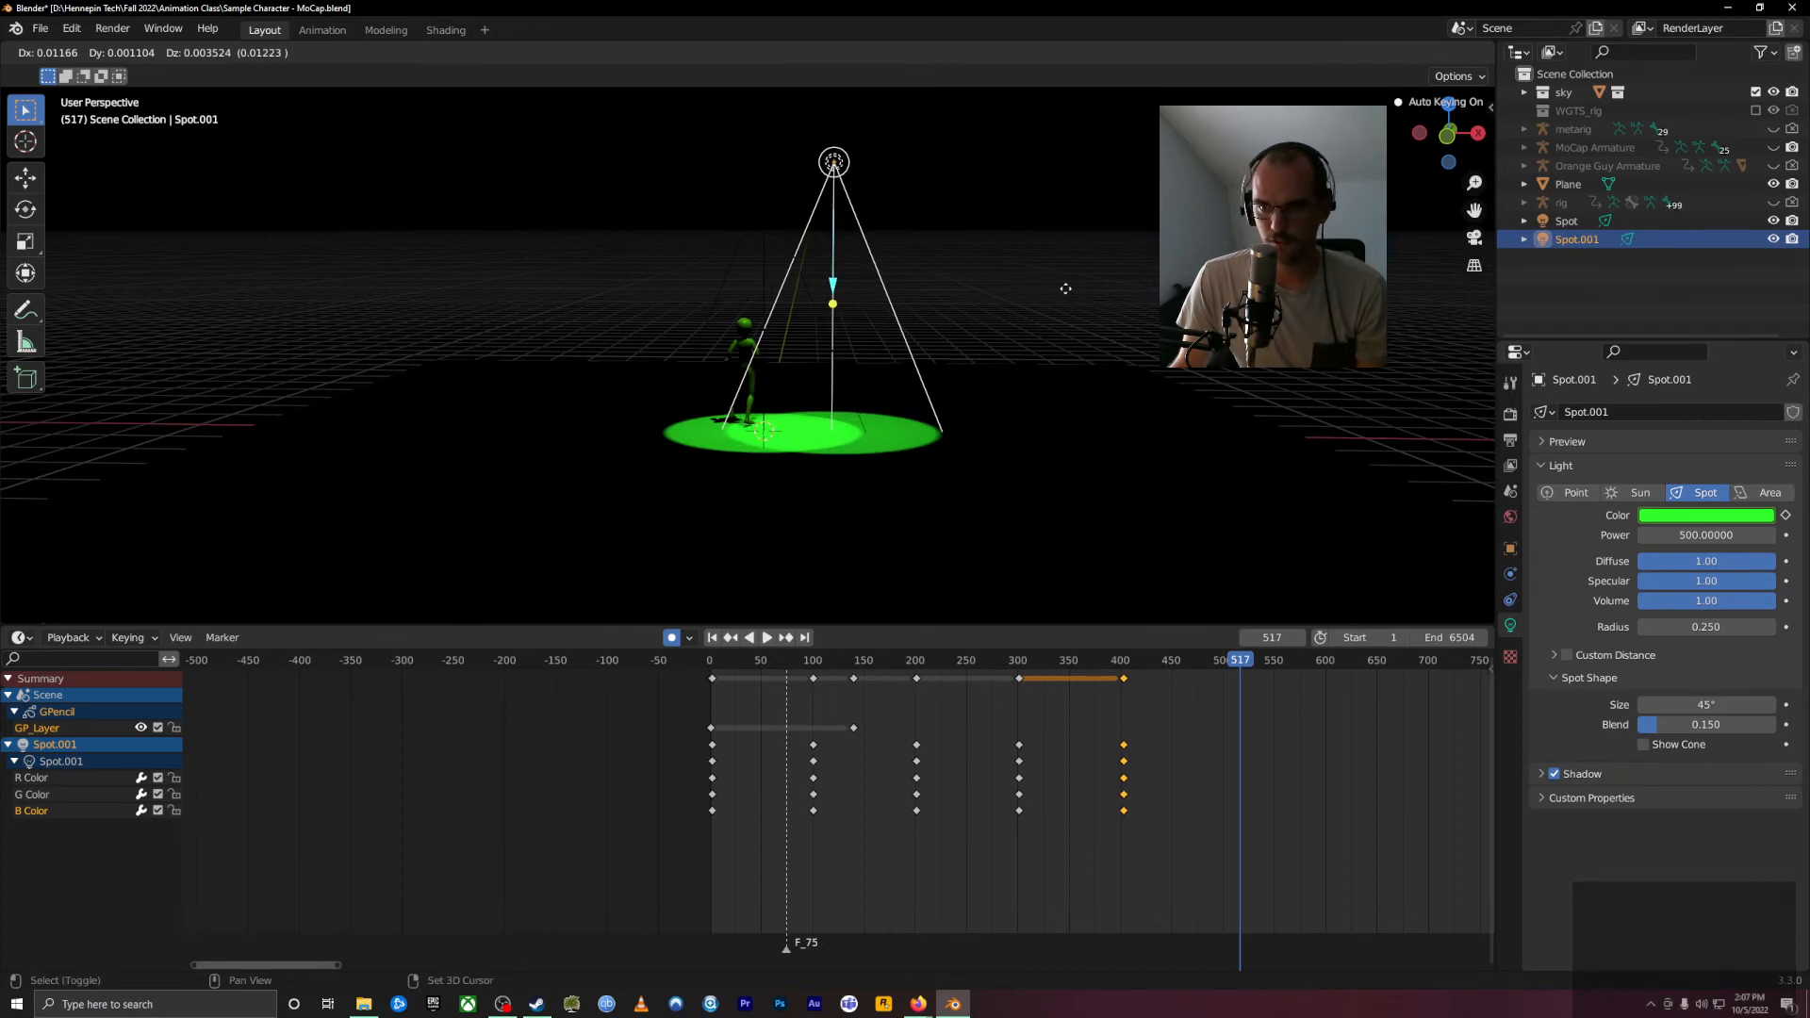
key(z)
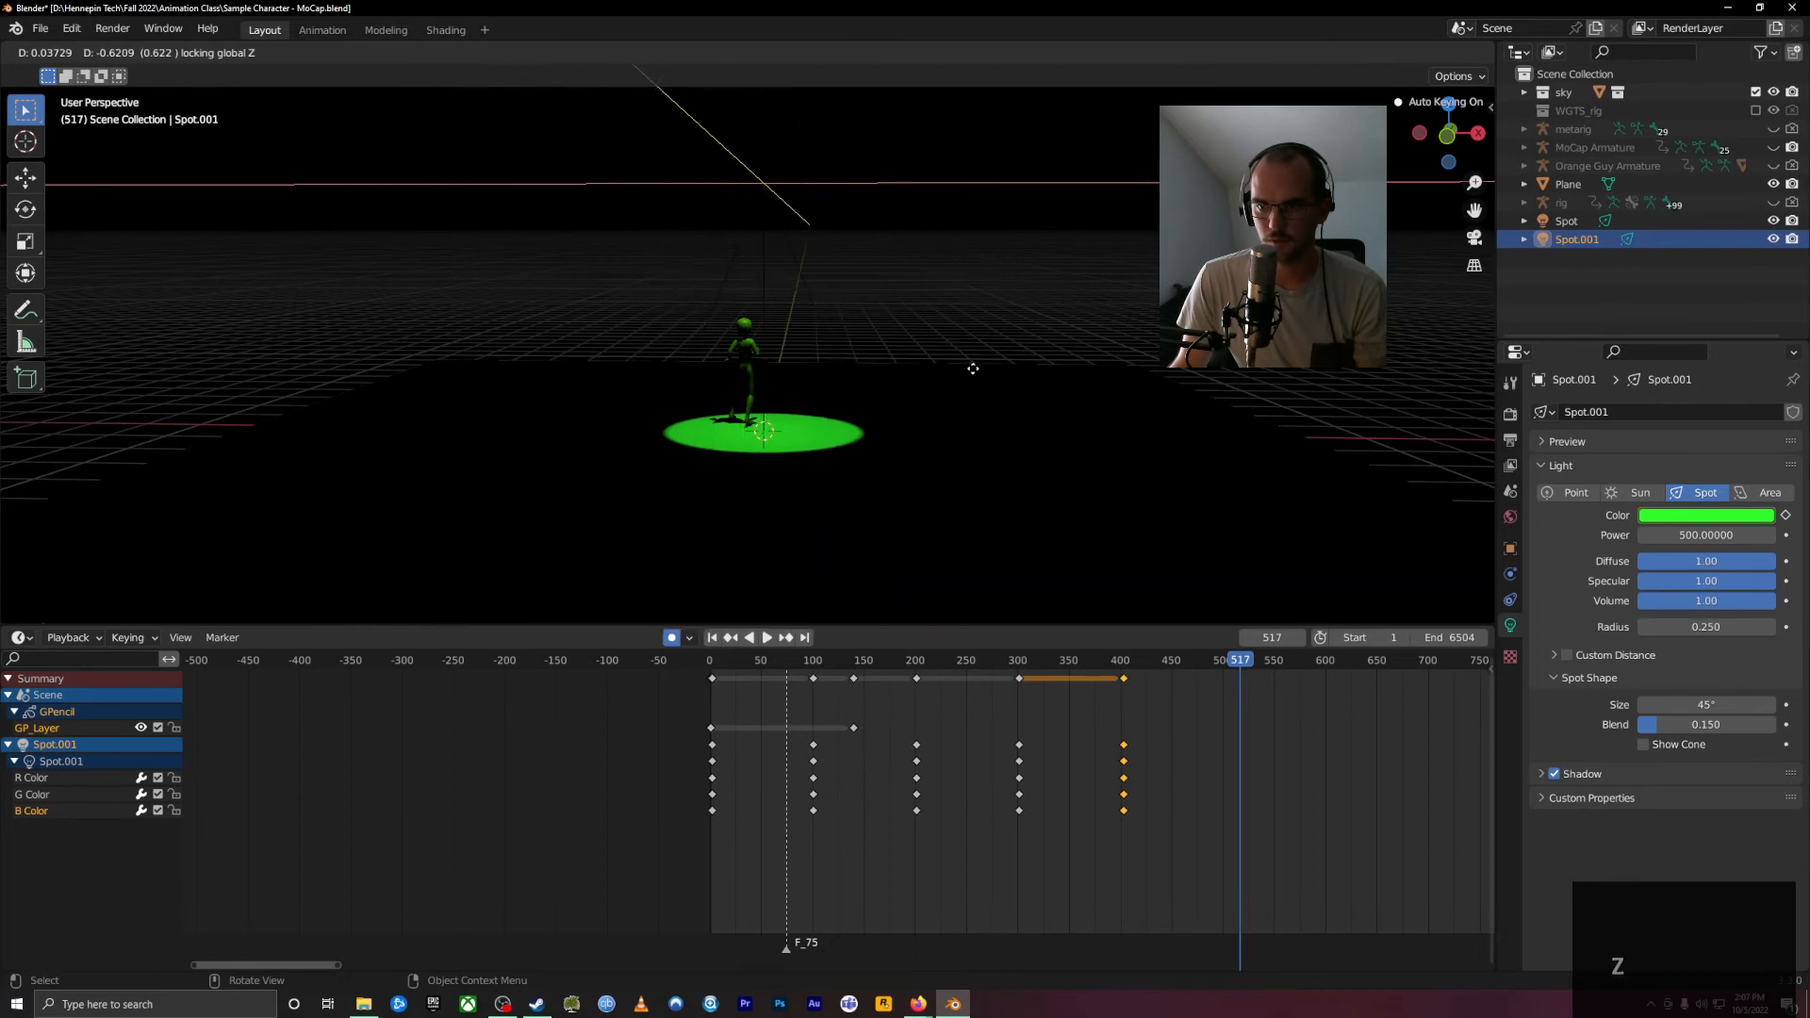
click(1071, 303)
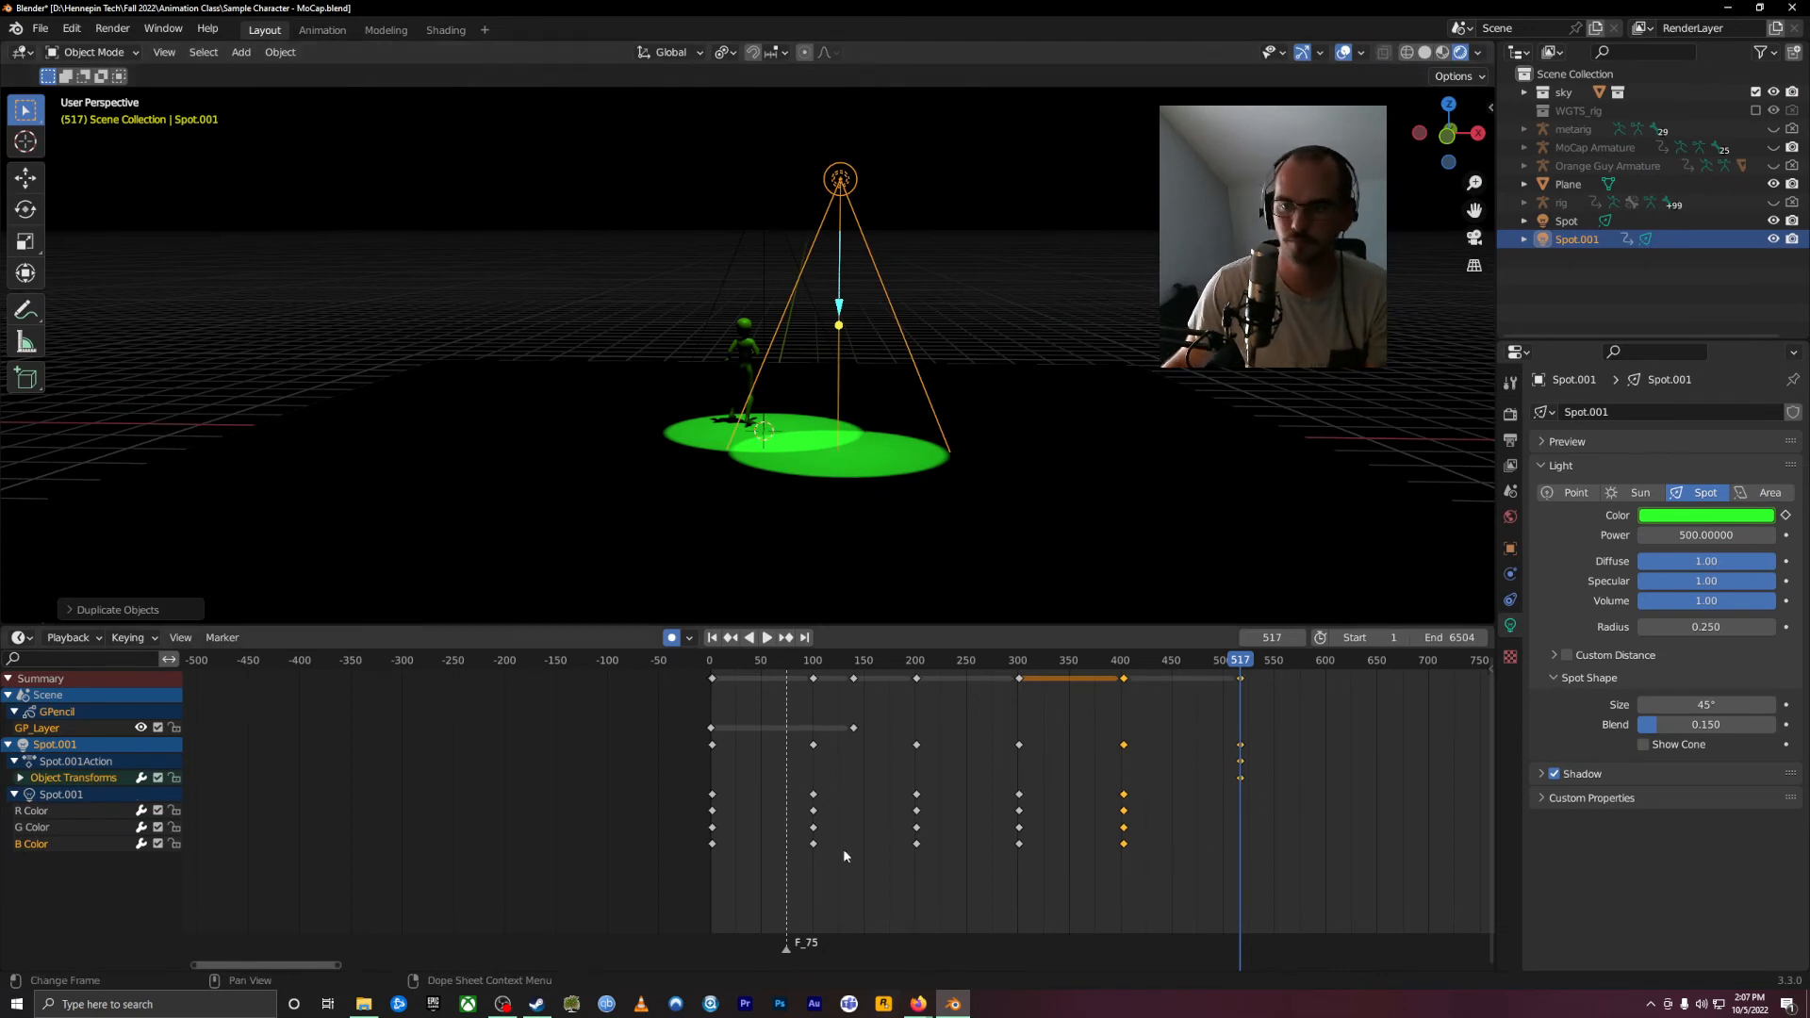
Step: Select all of the duplicated light's color keyframes and shift them about 100 frames earlier
drag(1188, 875, 583, 760)
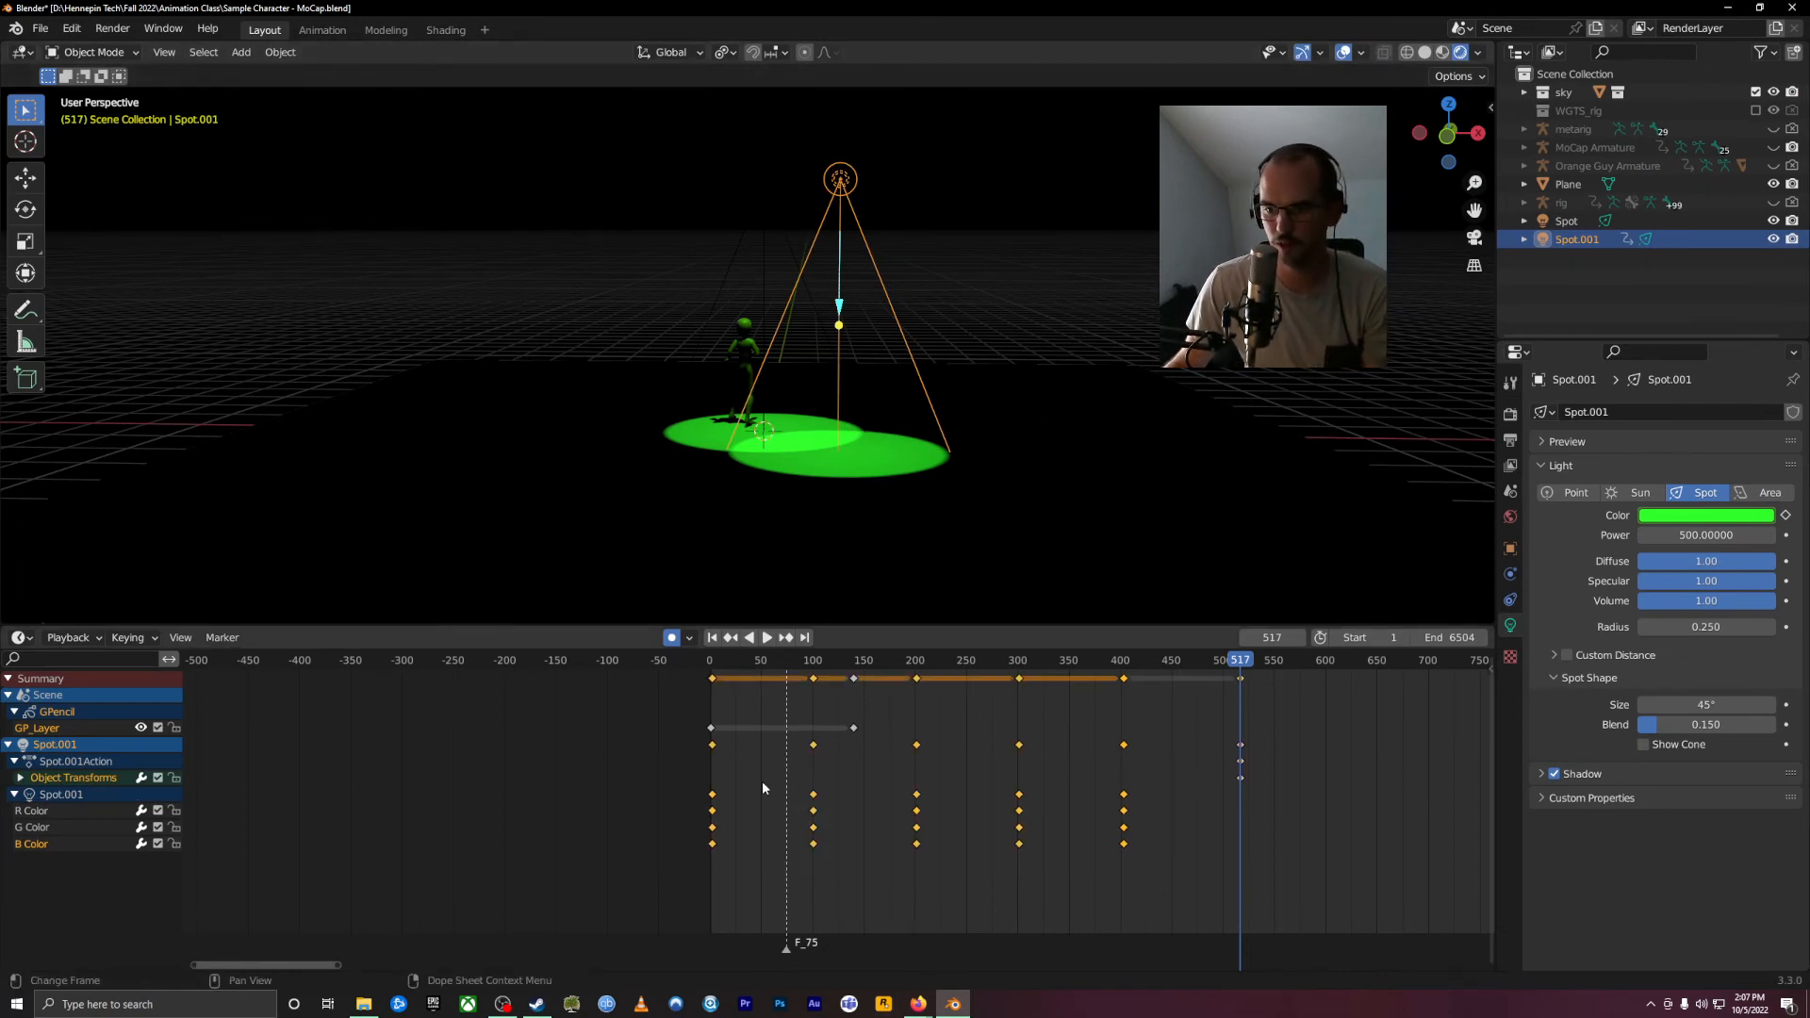
drag(814, 818, 709, 823)
key(ctrl+z)
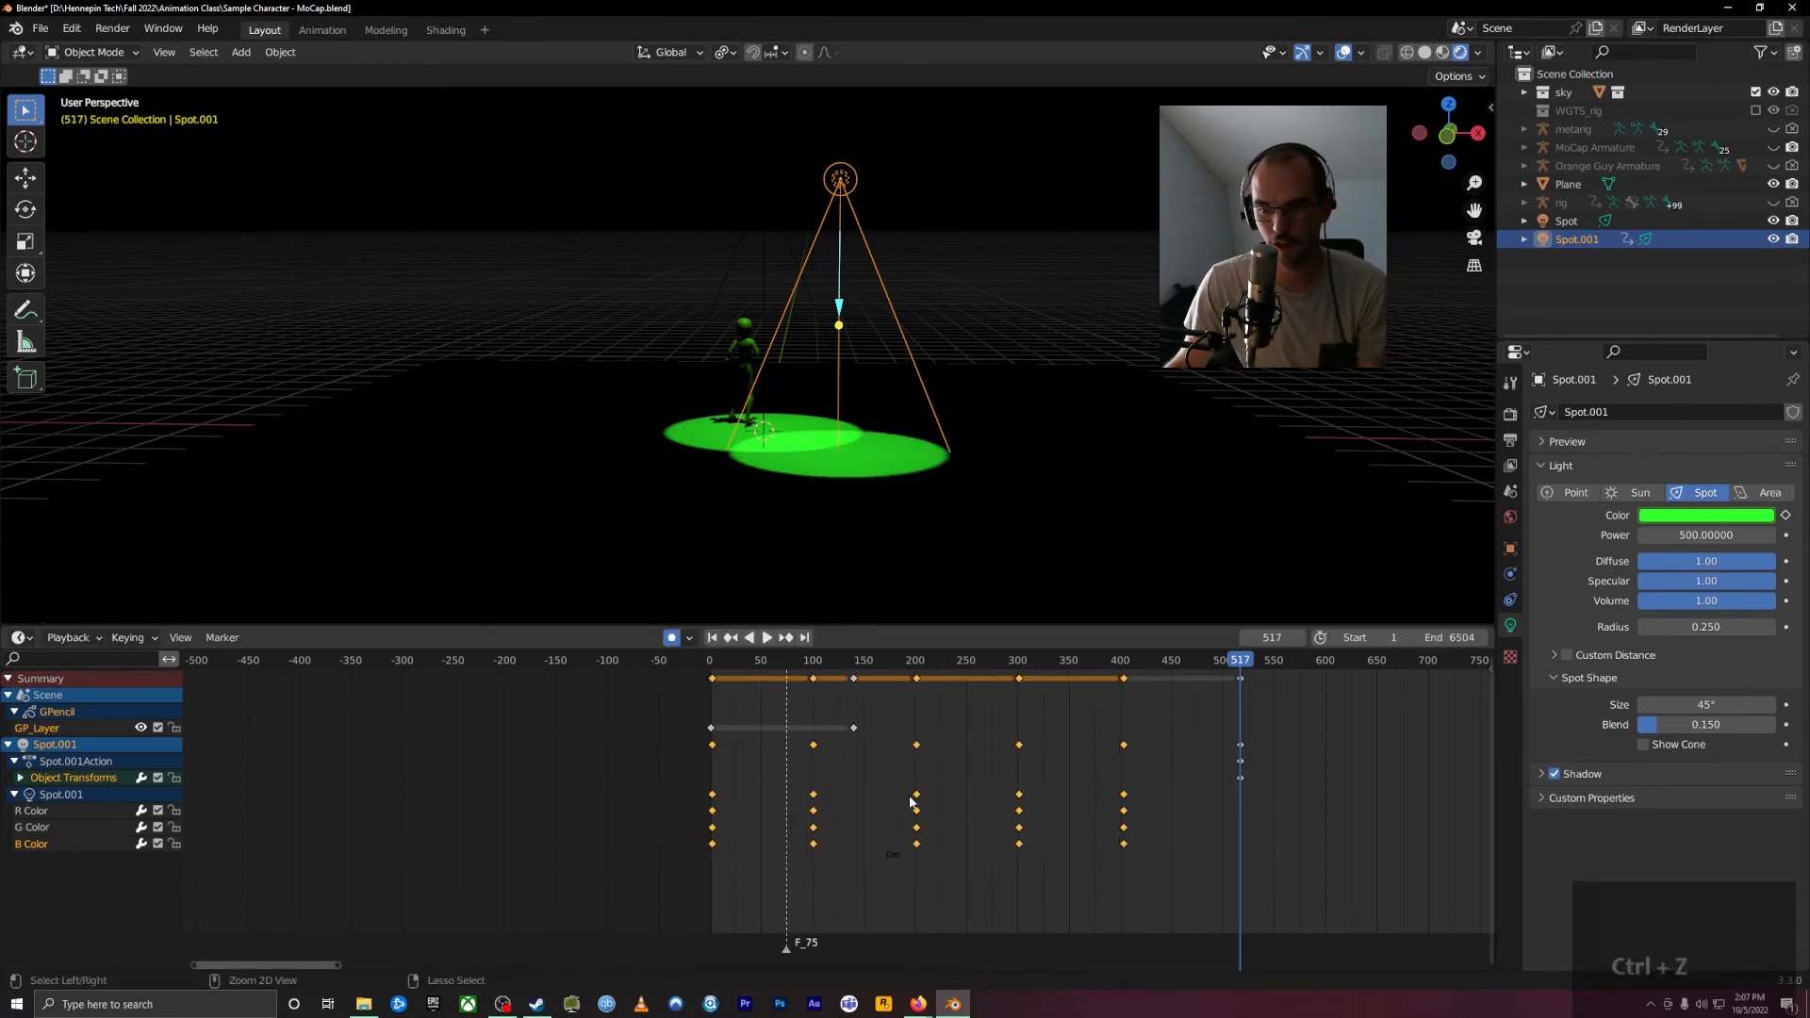
drag(916, 813, 804, 812)
Step: Play the animation from near the start to compare the colors of the two spot lights
click(739, 662)
key(space)
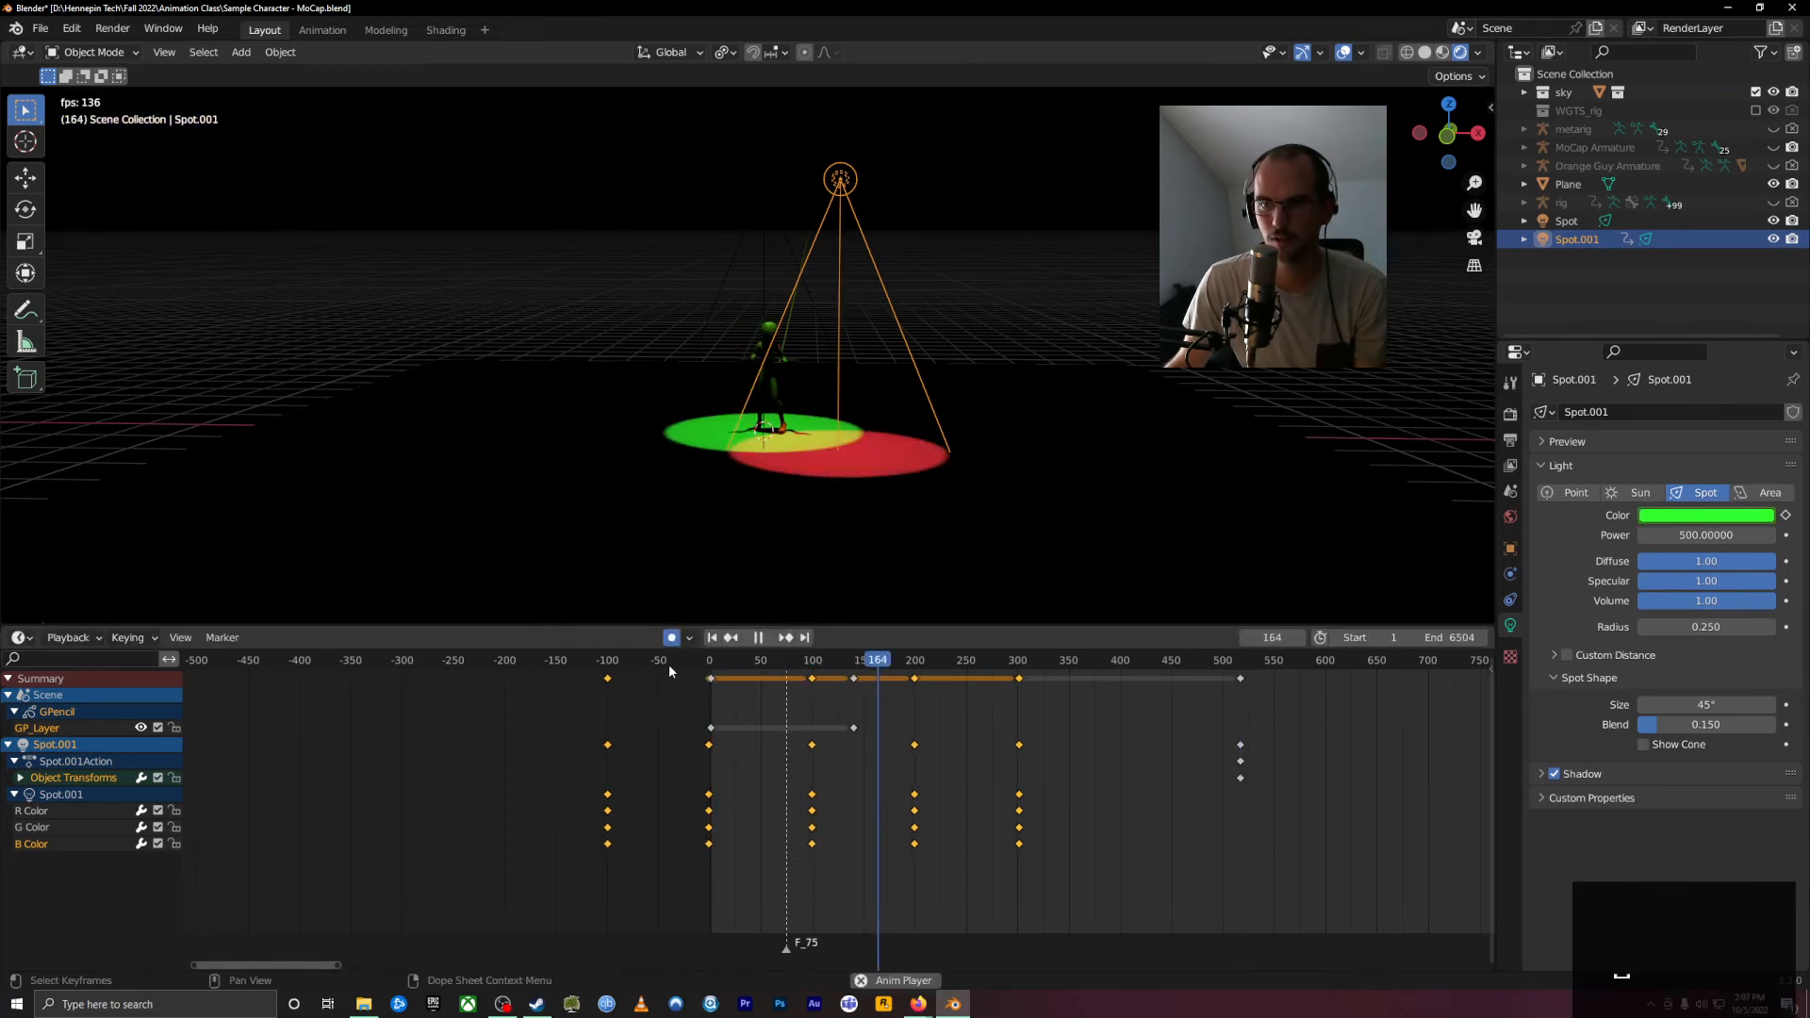
key(space)
middle_drag(958, 443, 830, 518)
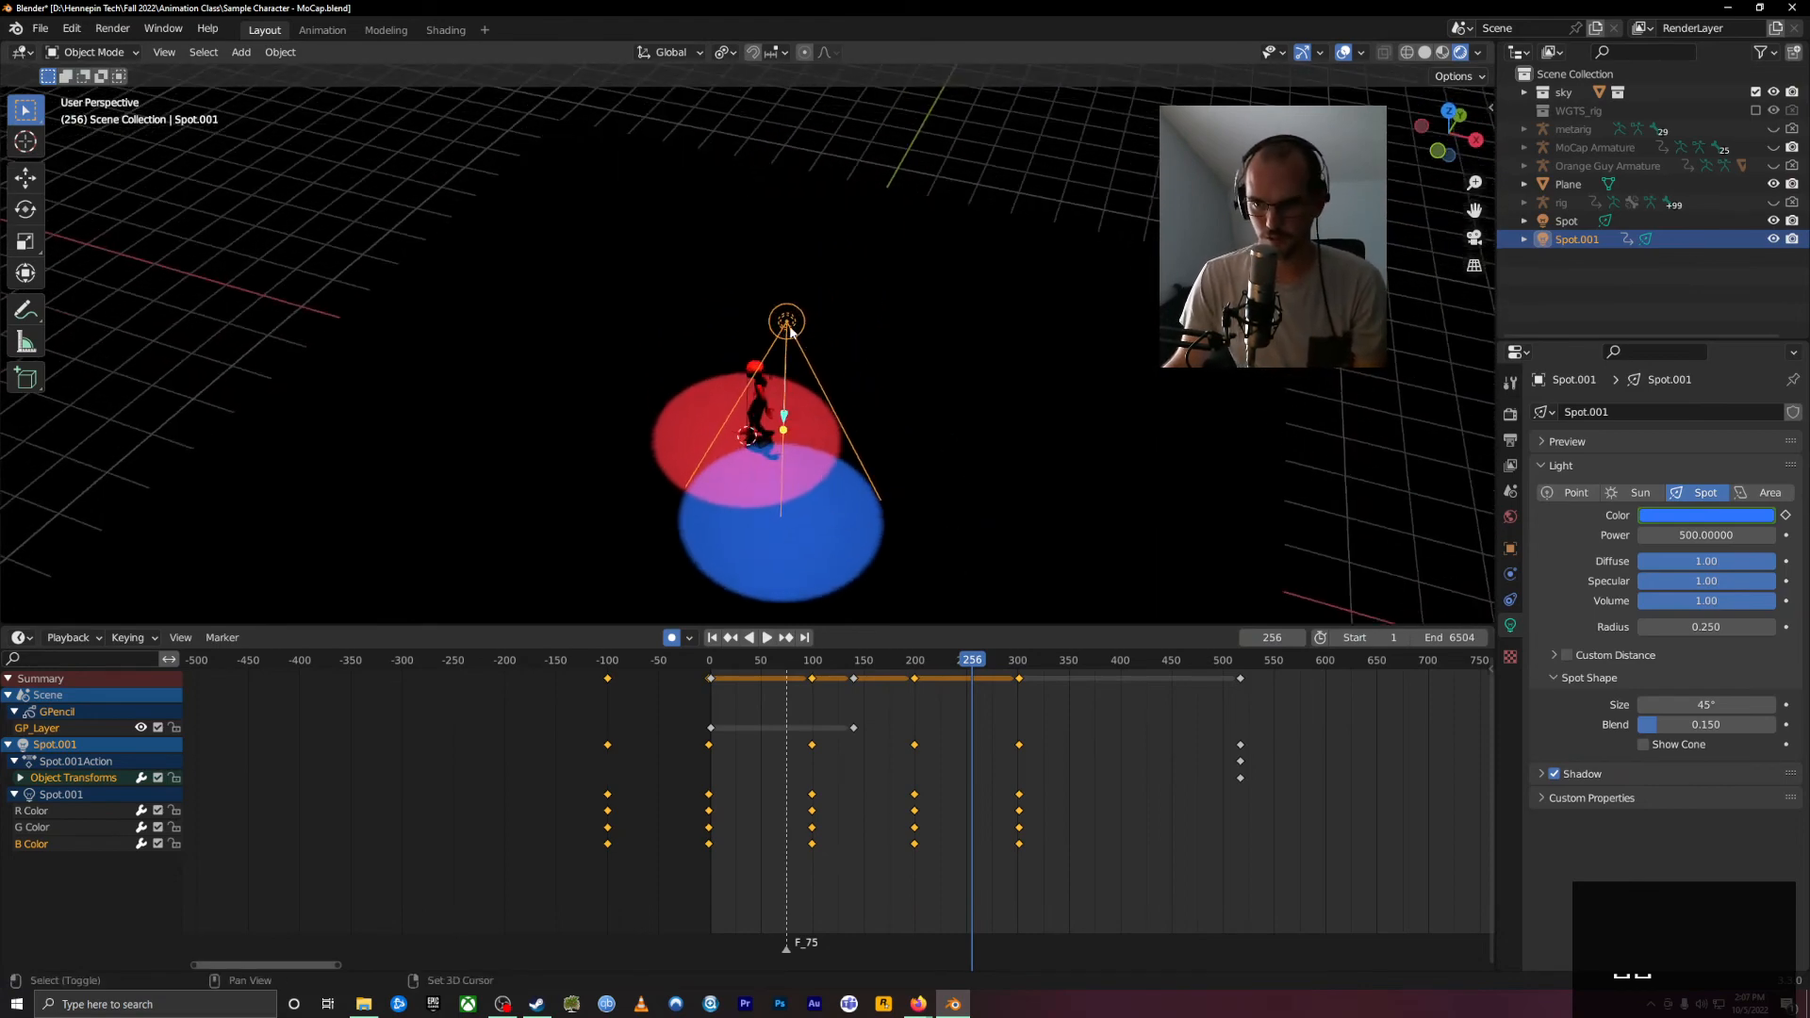
key(shift+d)
key(shift+z)
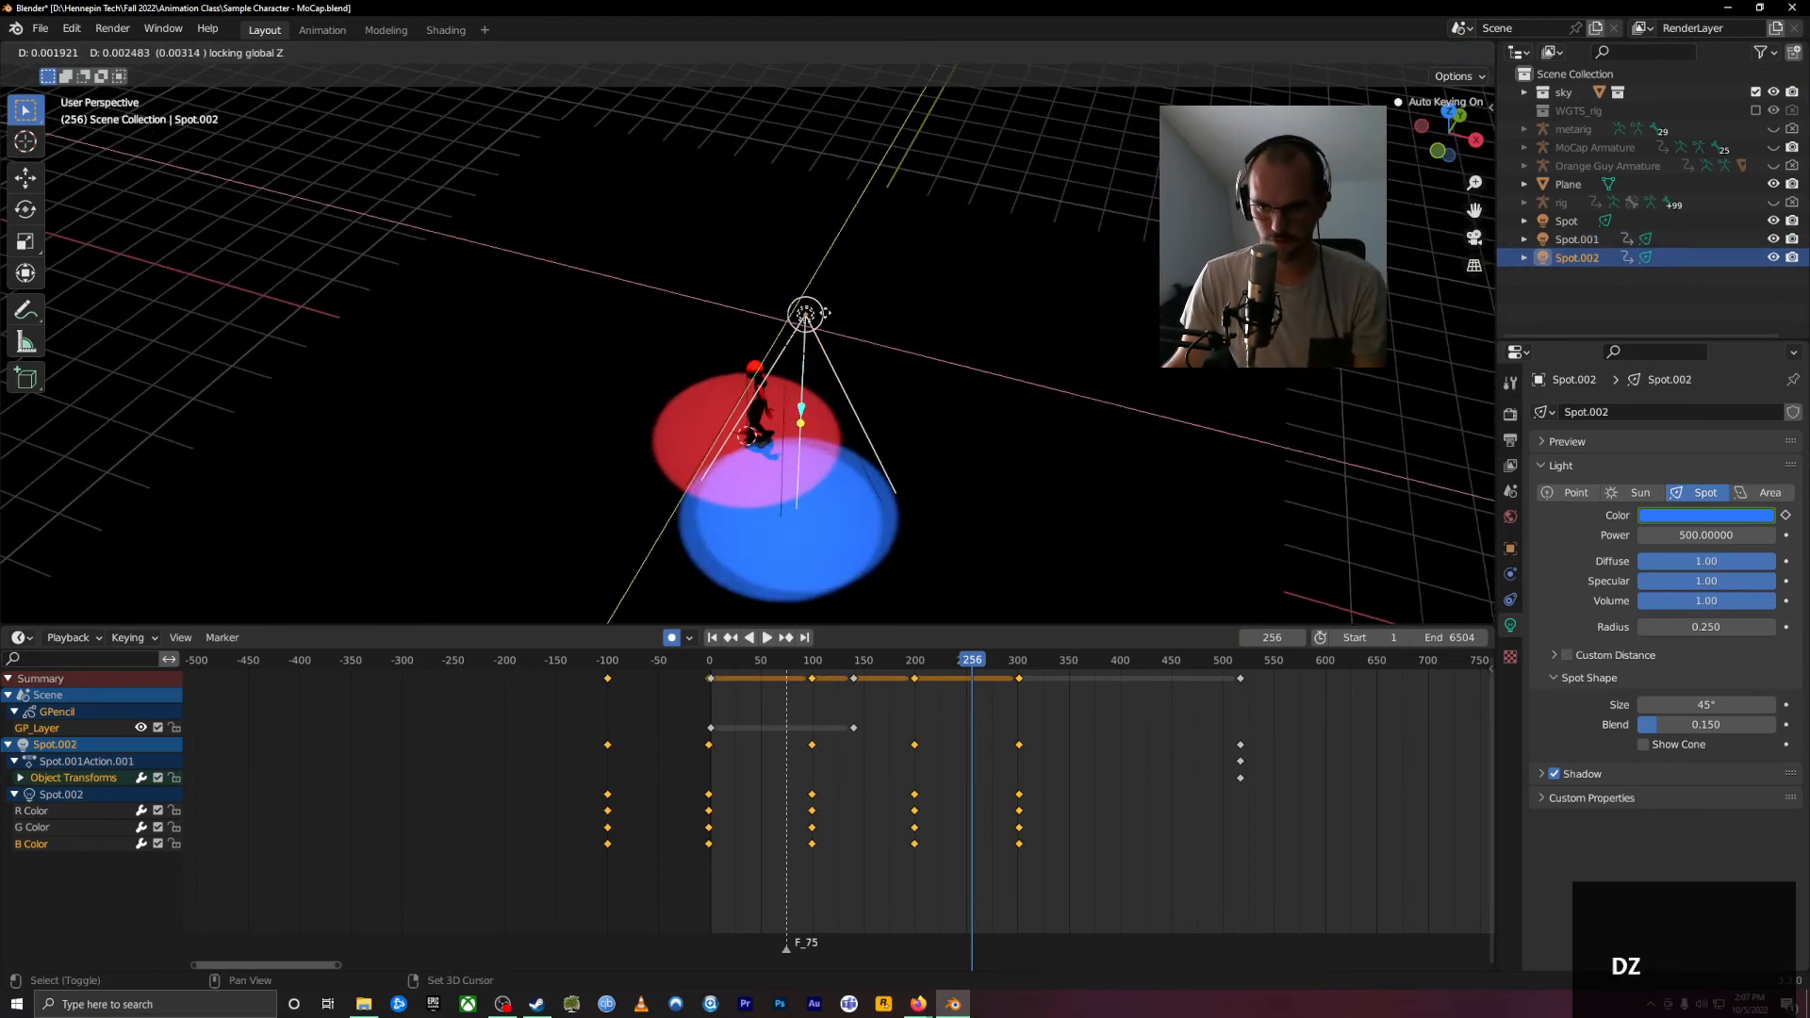
click(872, 201)
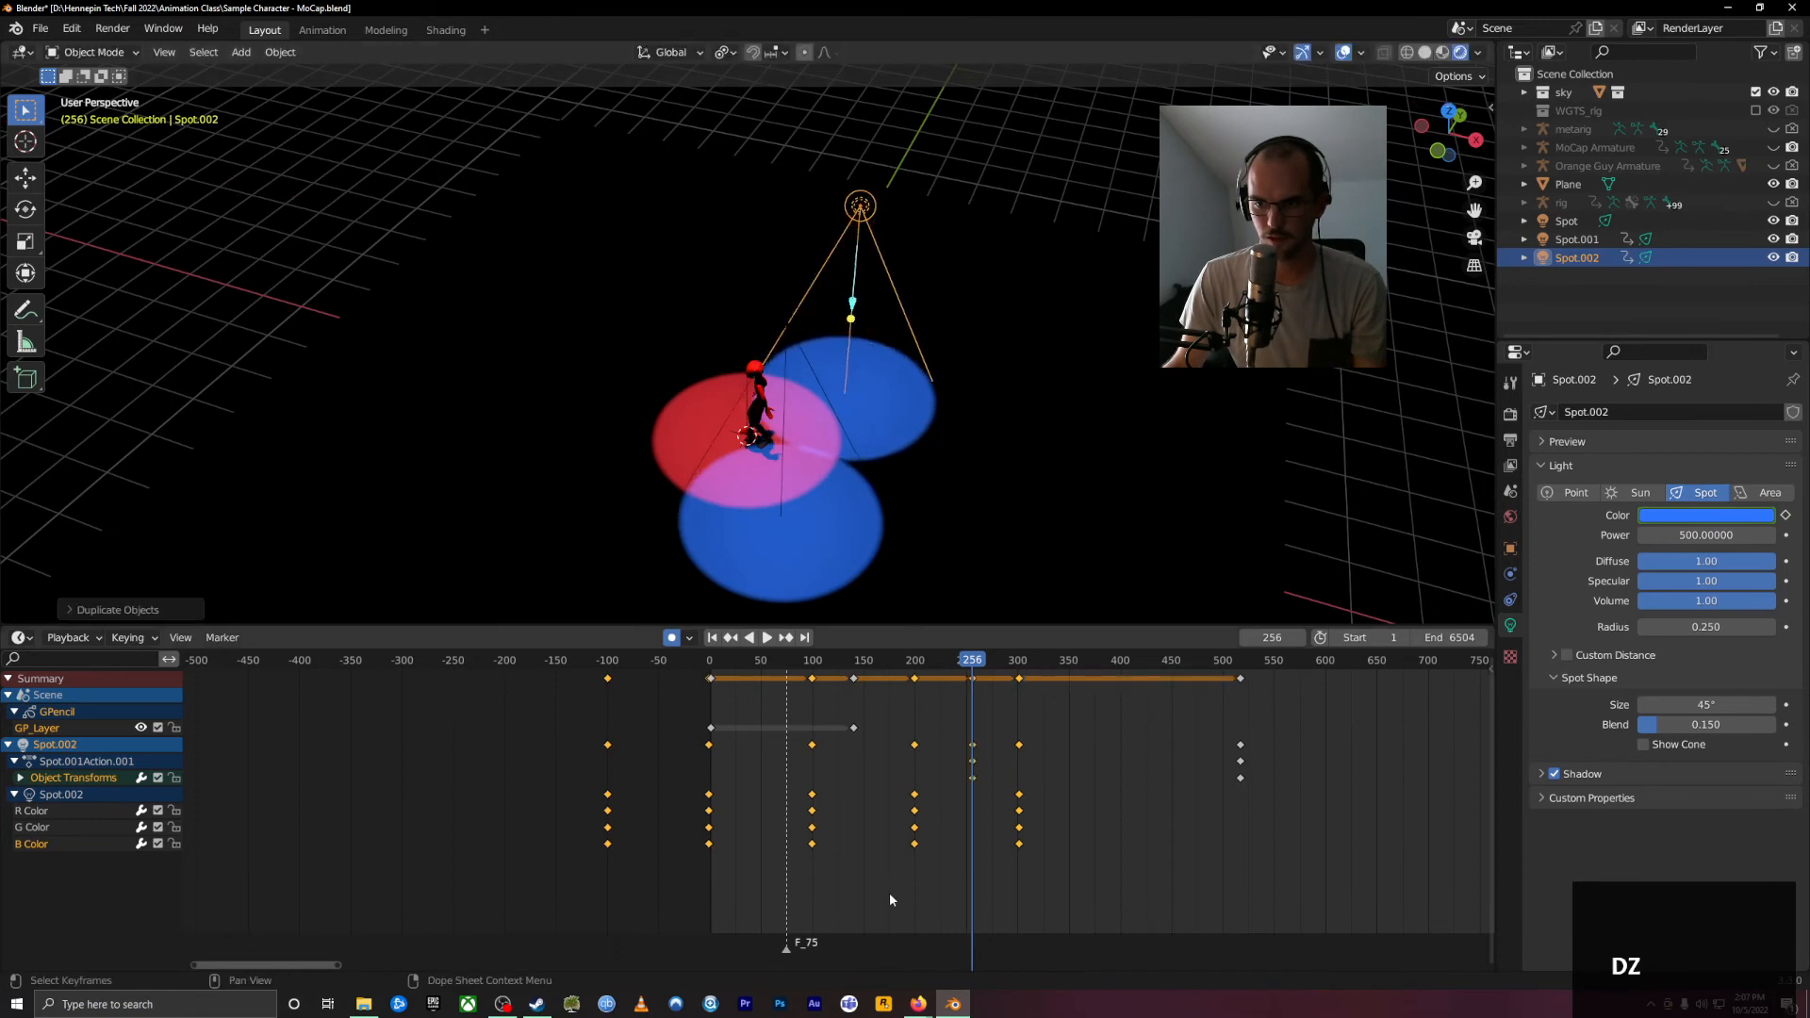
drag(764, 844, 709, 855)
key(ctrl+z)
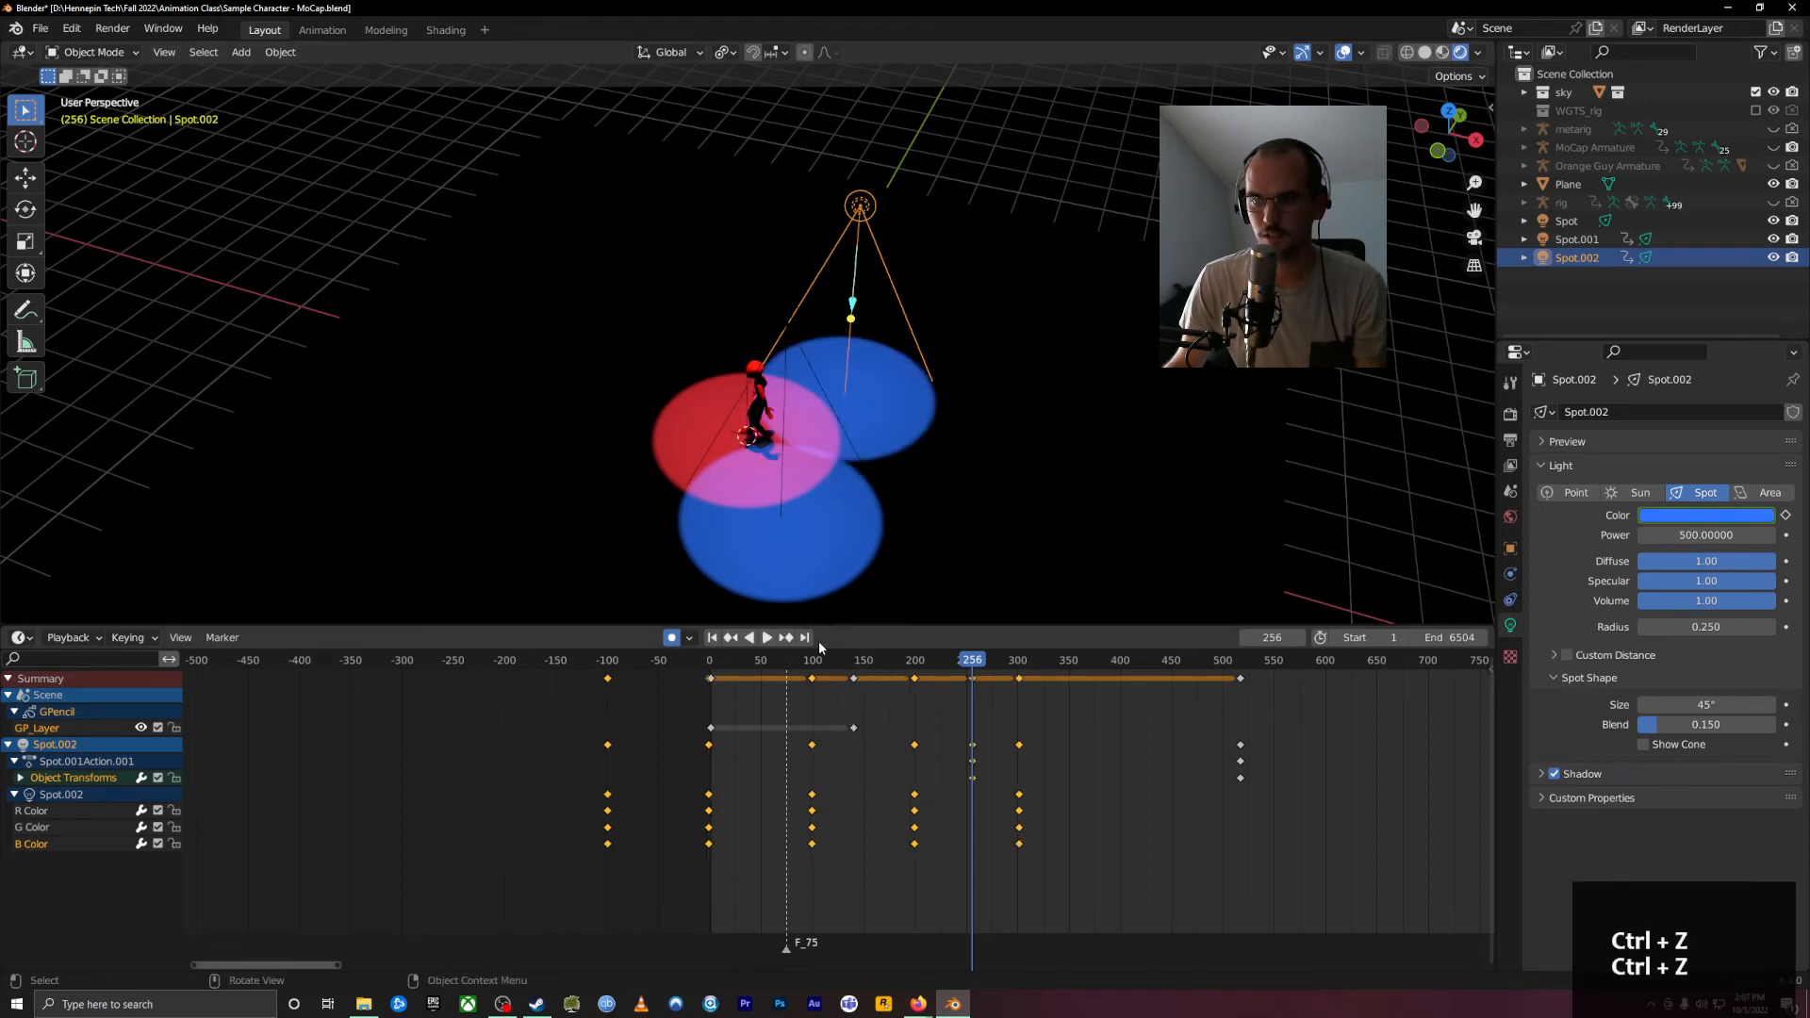
key(ctrl+z)
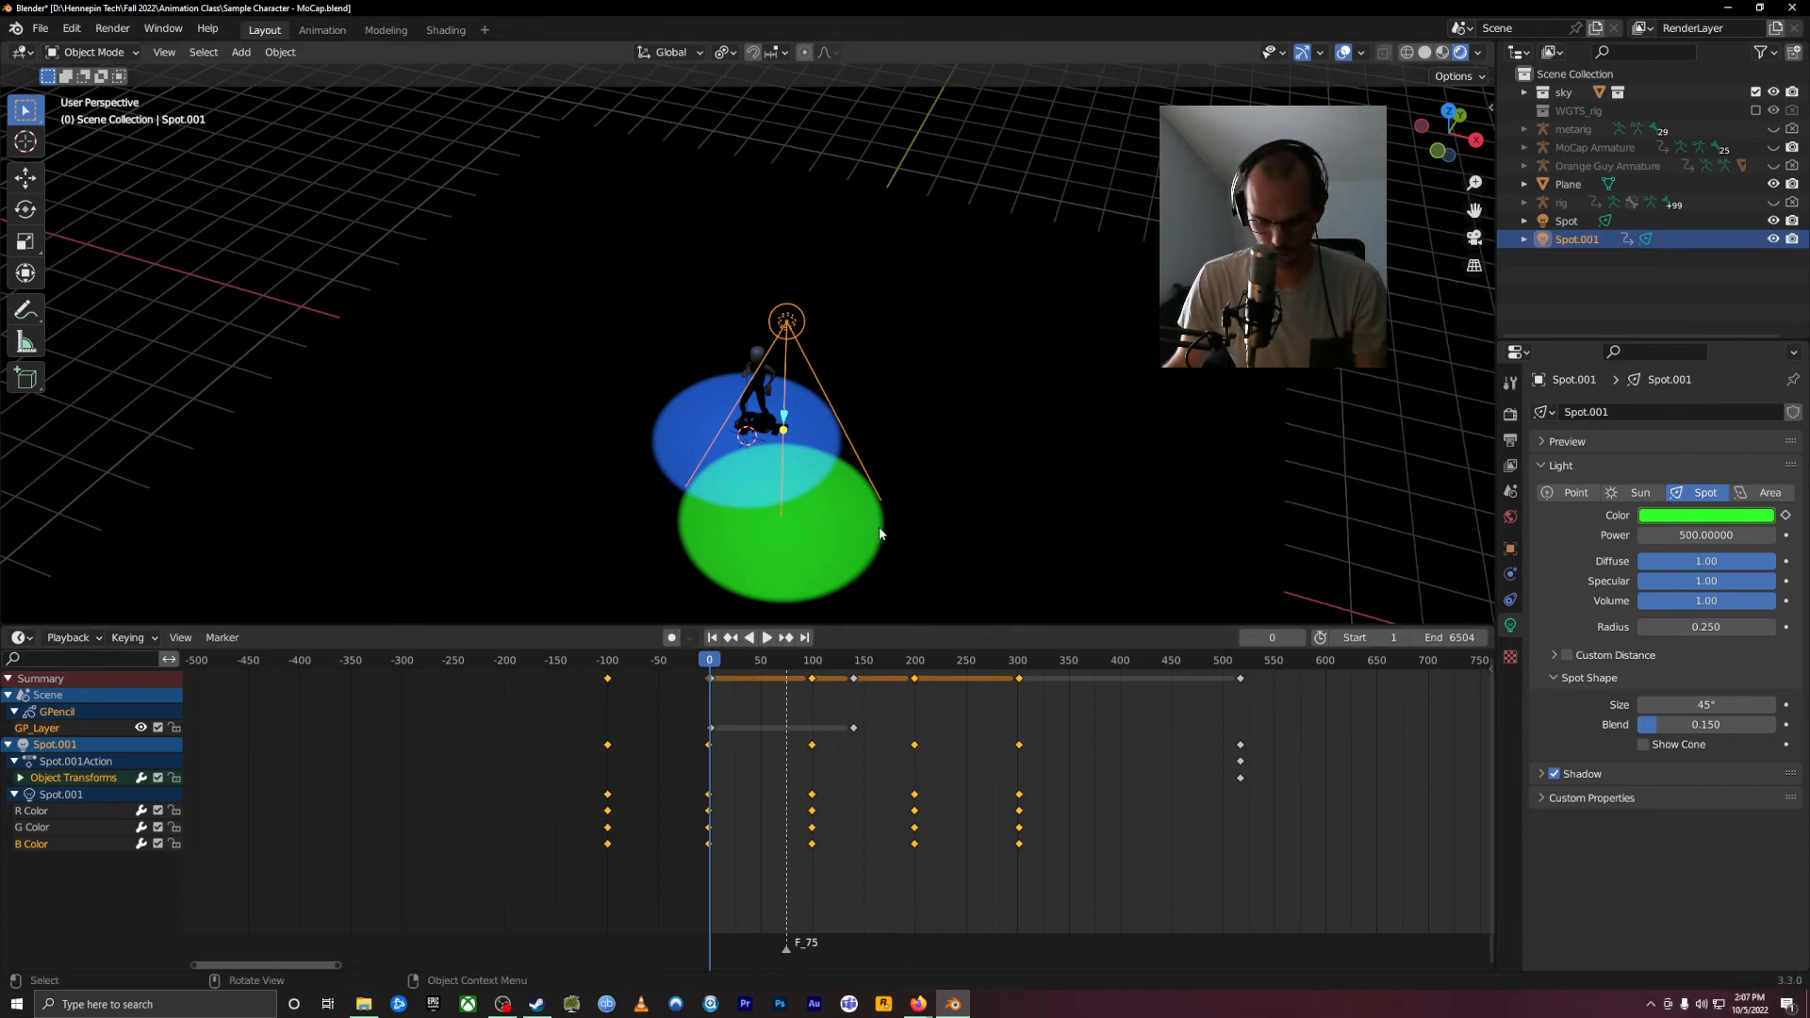
Step: Duplicate the second spot light in the horizontal plane at frame 0 and shift the copy's color keyframes about 100 frames earlier
key(shift+d)
key(shift+z)
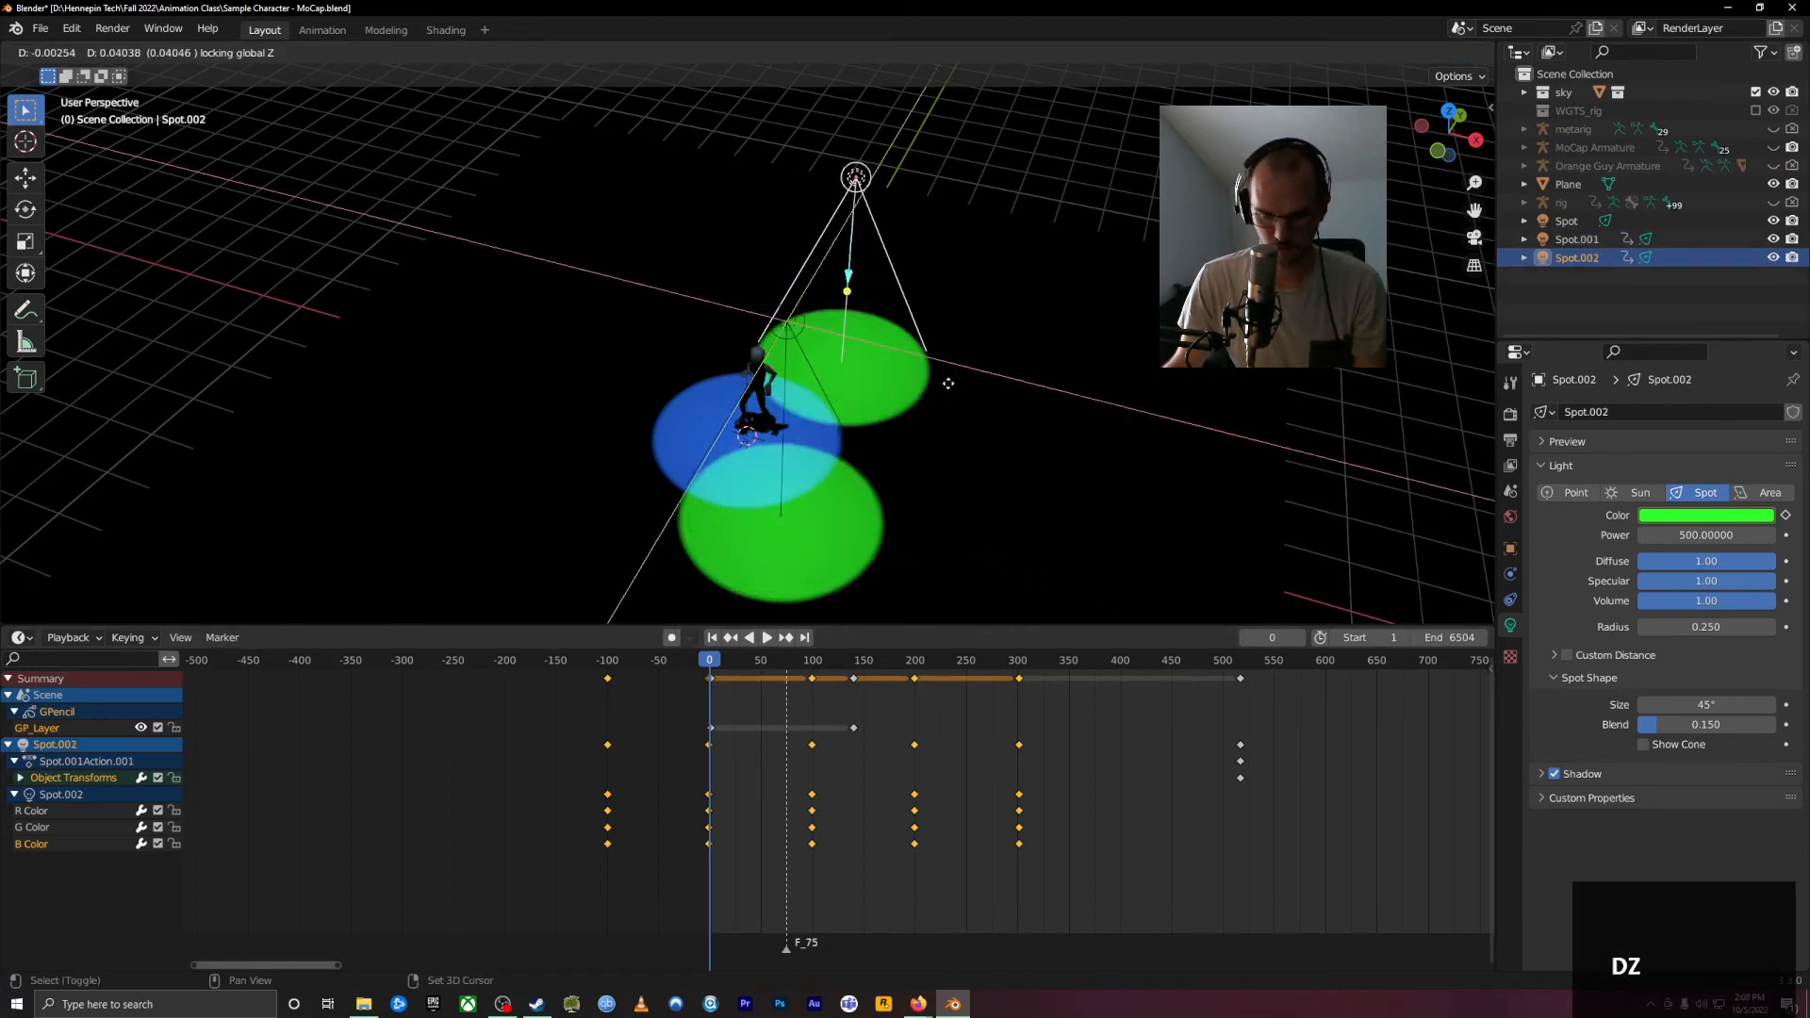
click(937, 409)
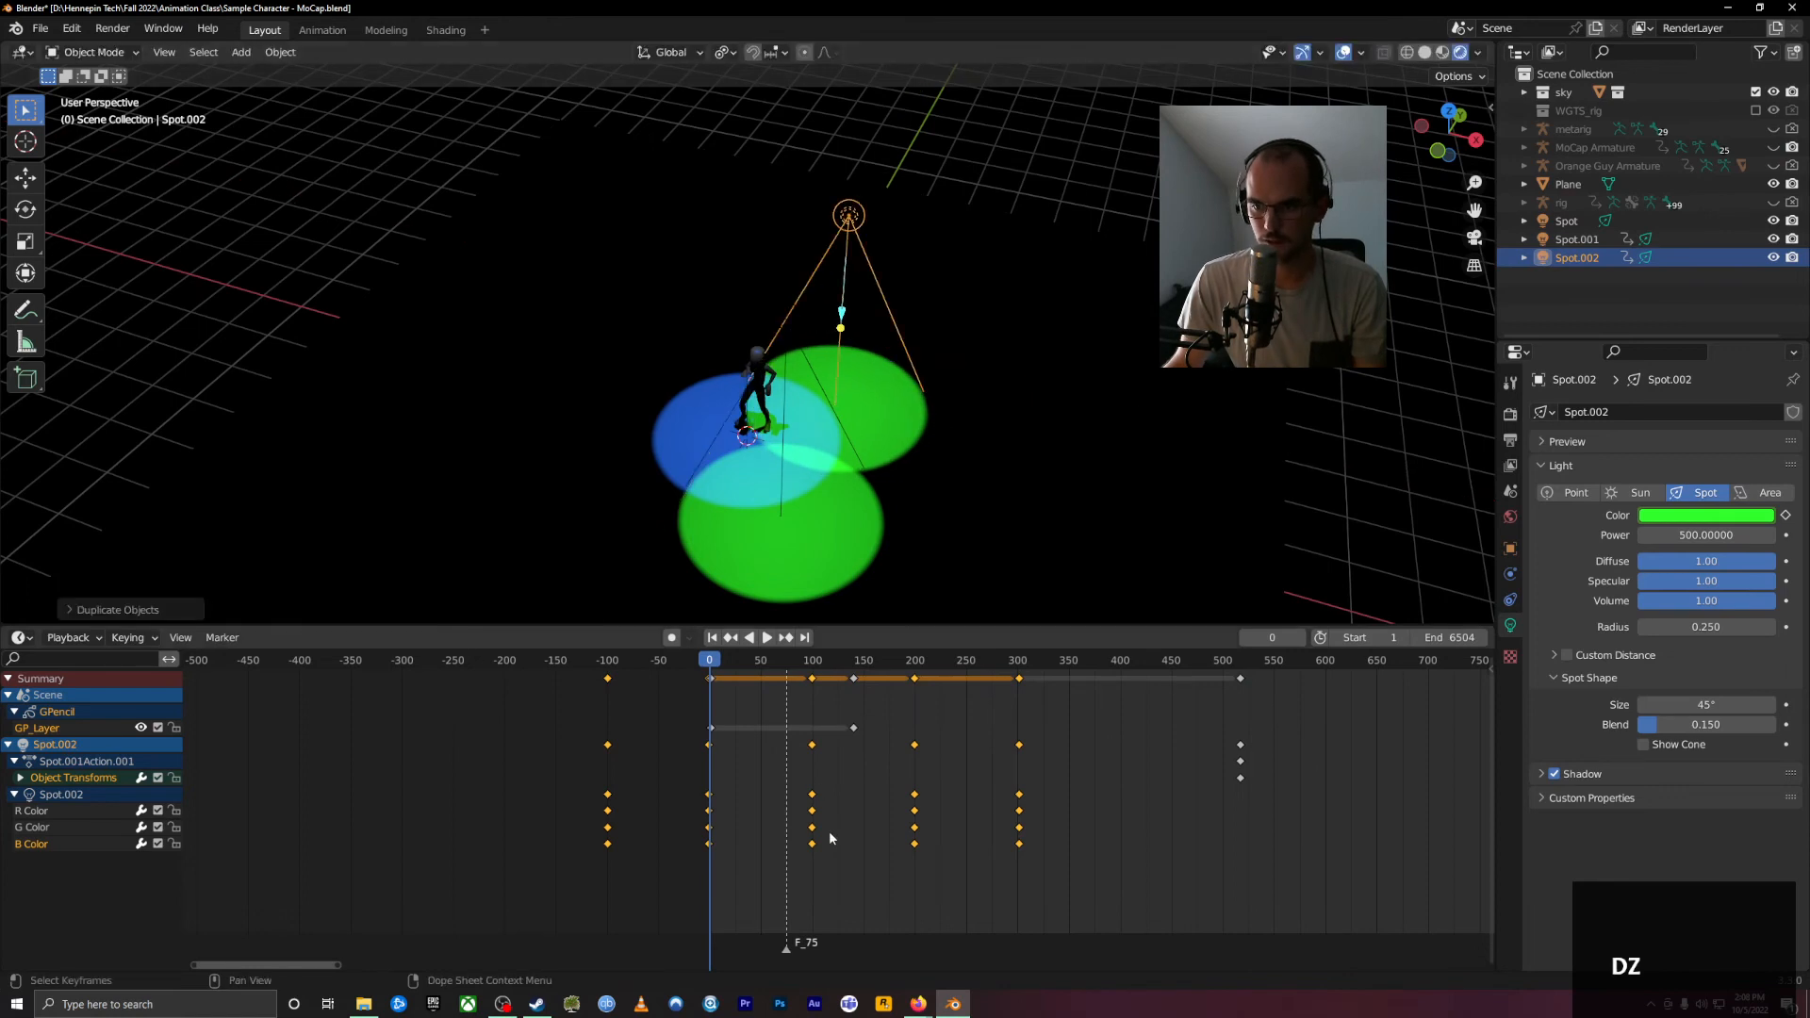
drag(813, 853, 708, 853)
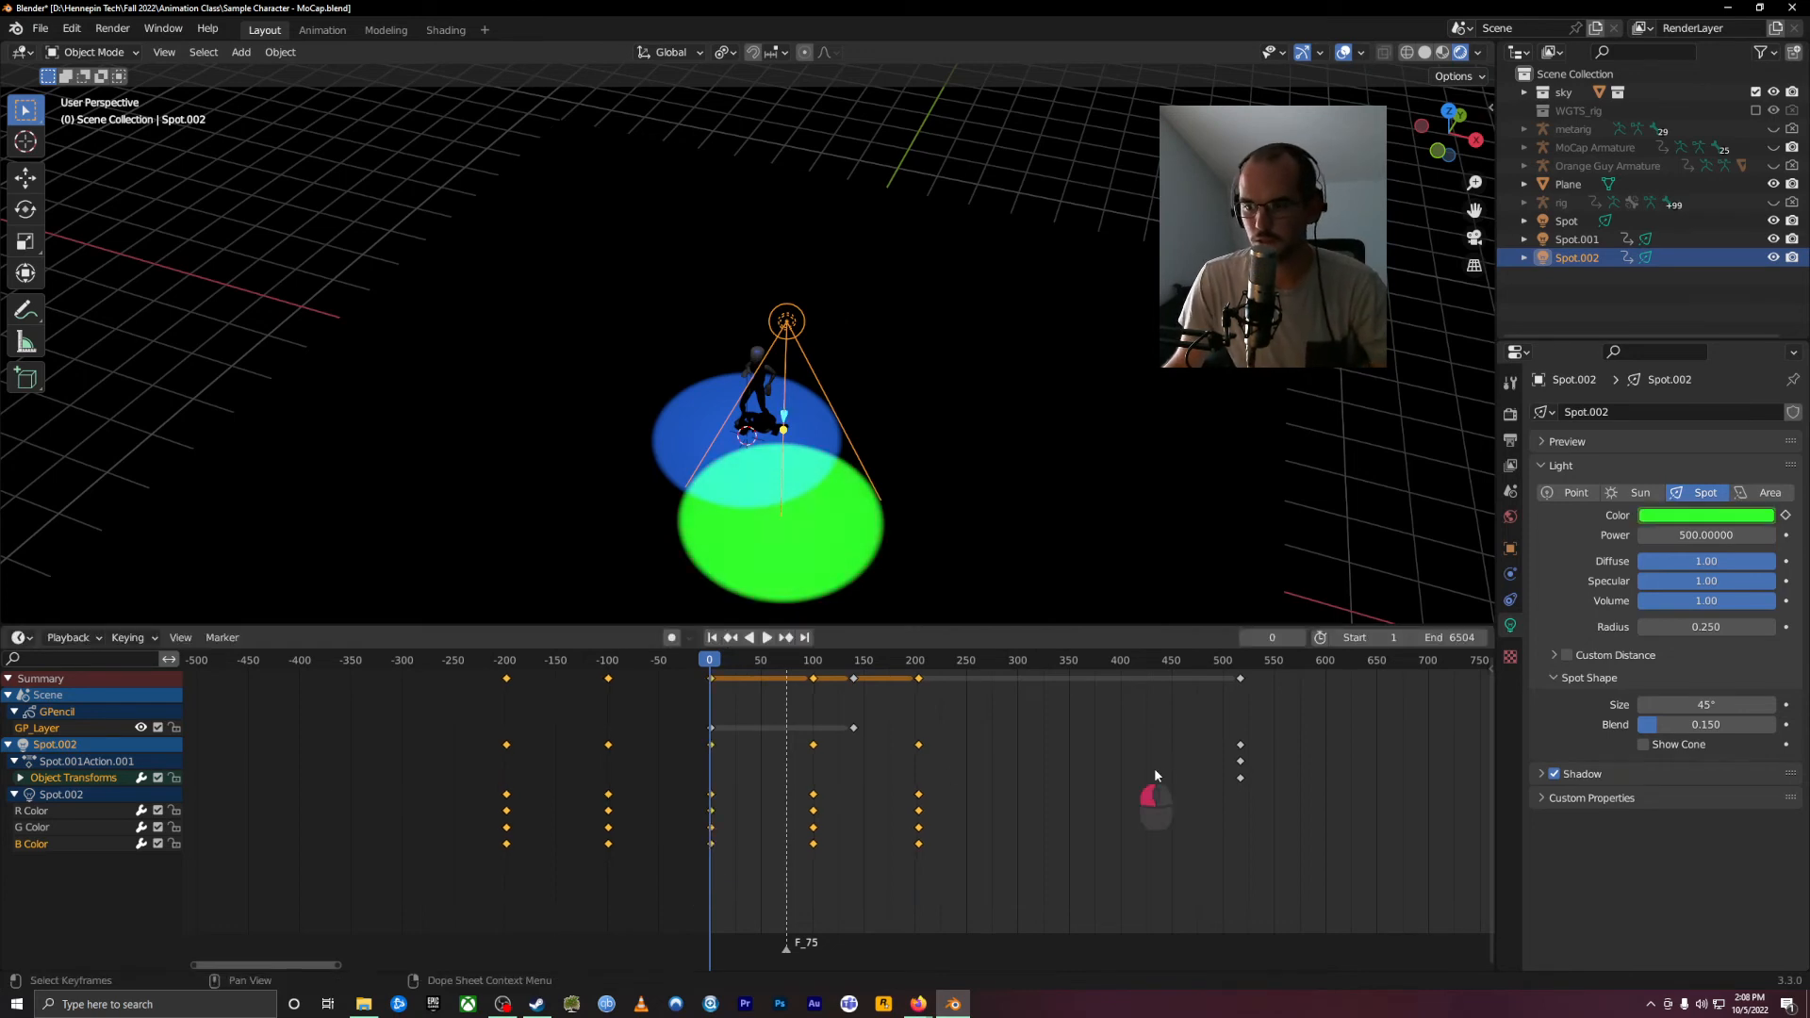
Step: Delete the third spot light's object transform keyframes at frame 517 and move it horizontally so its pool overlaps the first light's
click(1239, 779)
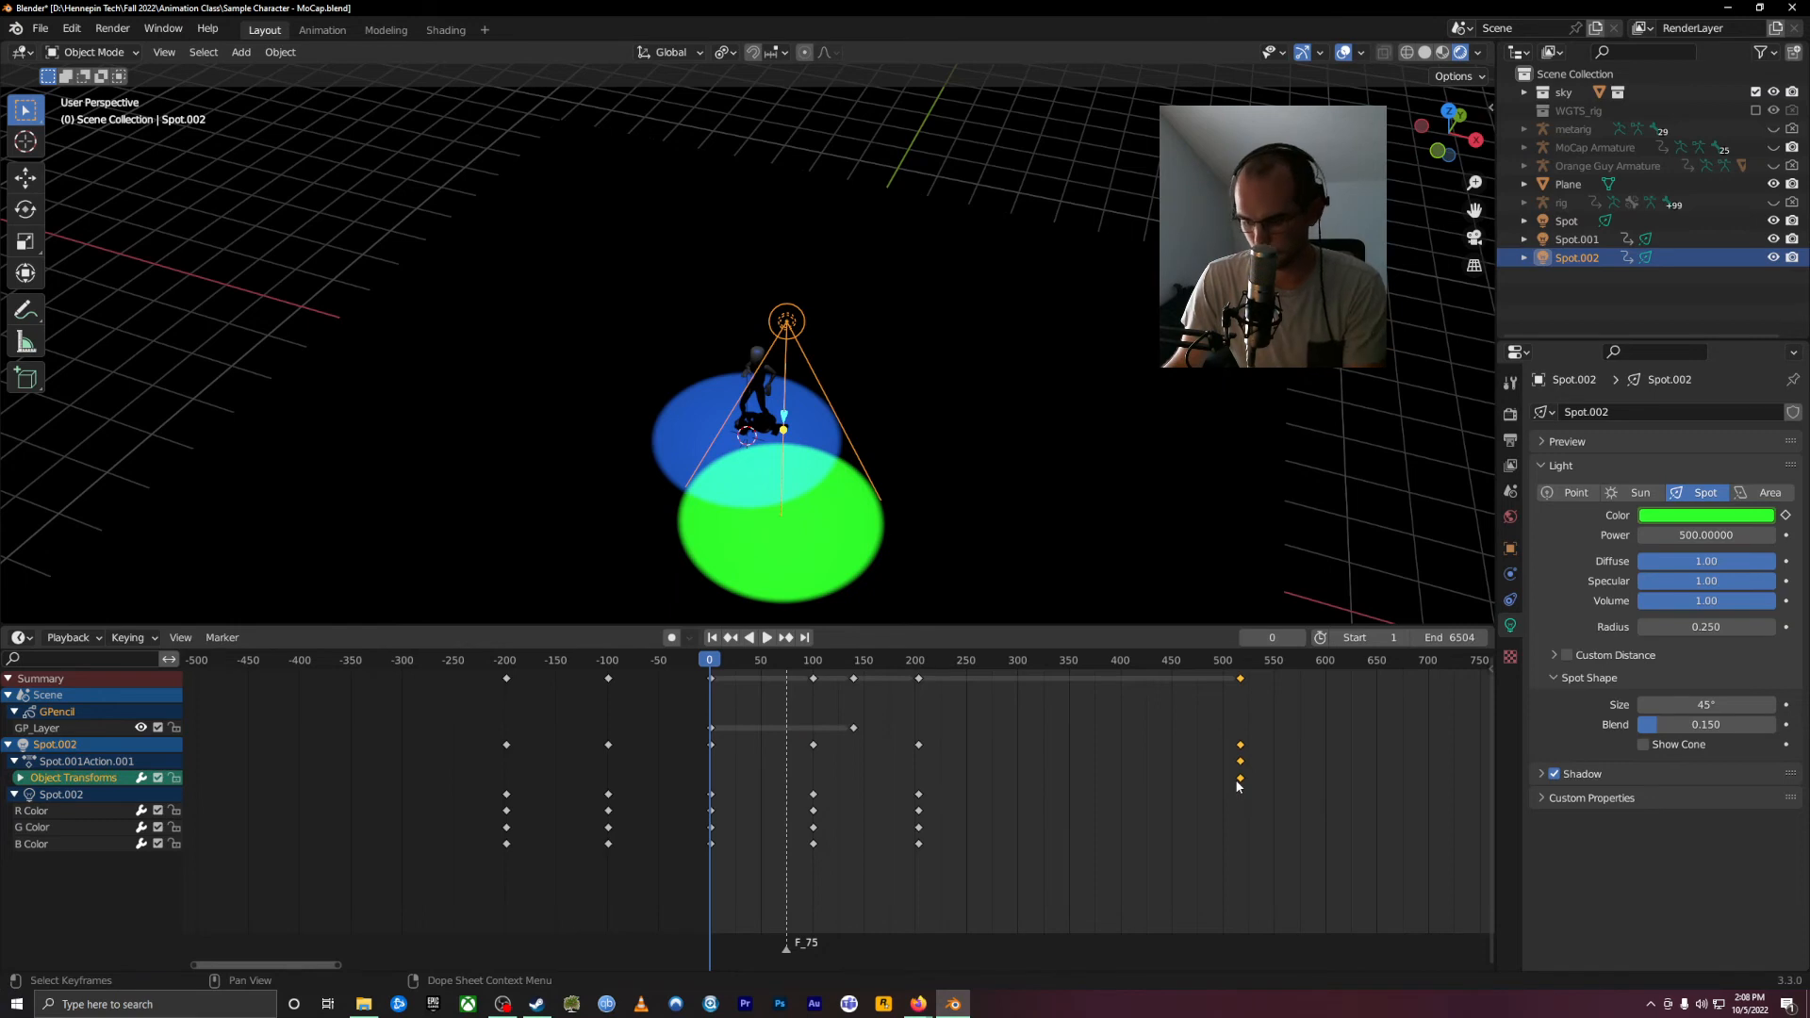
key(Delete)
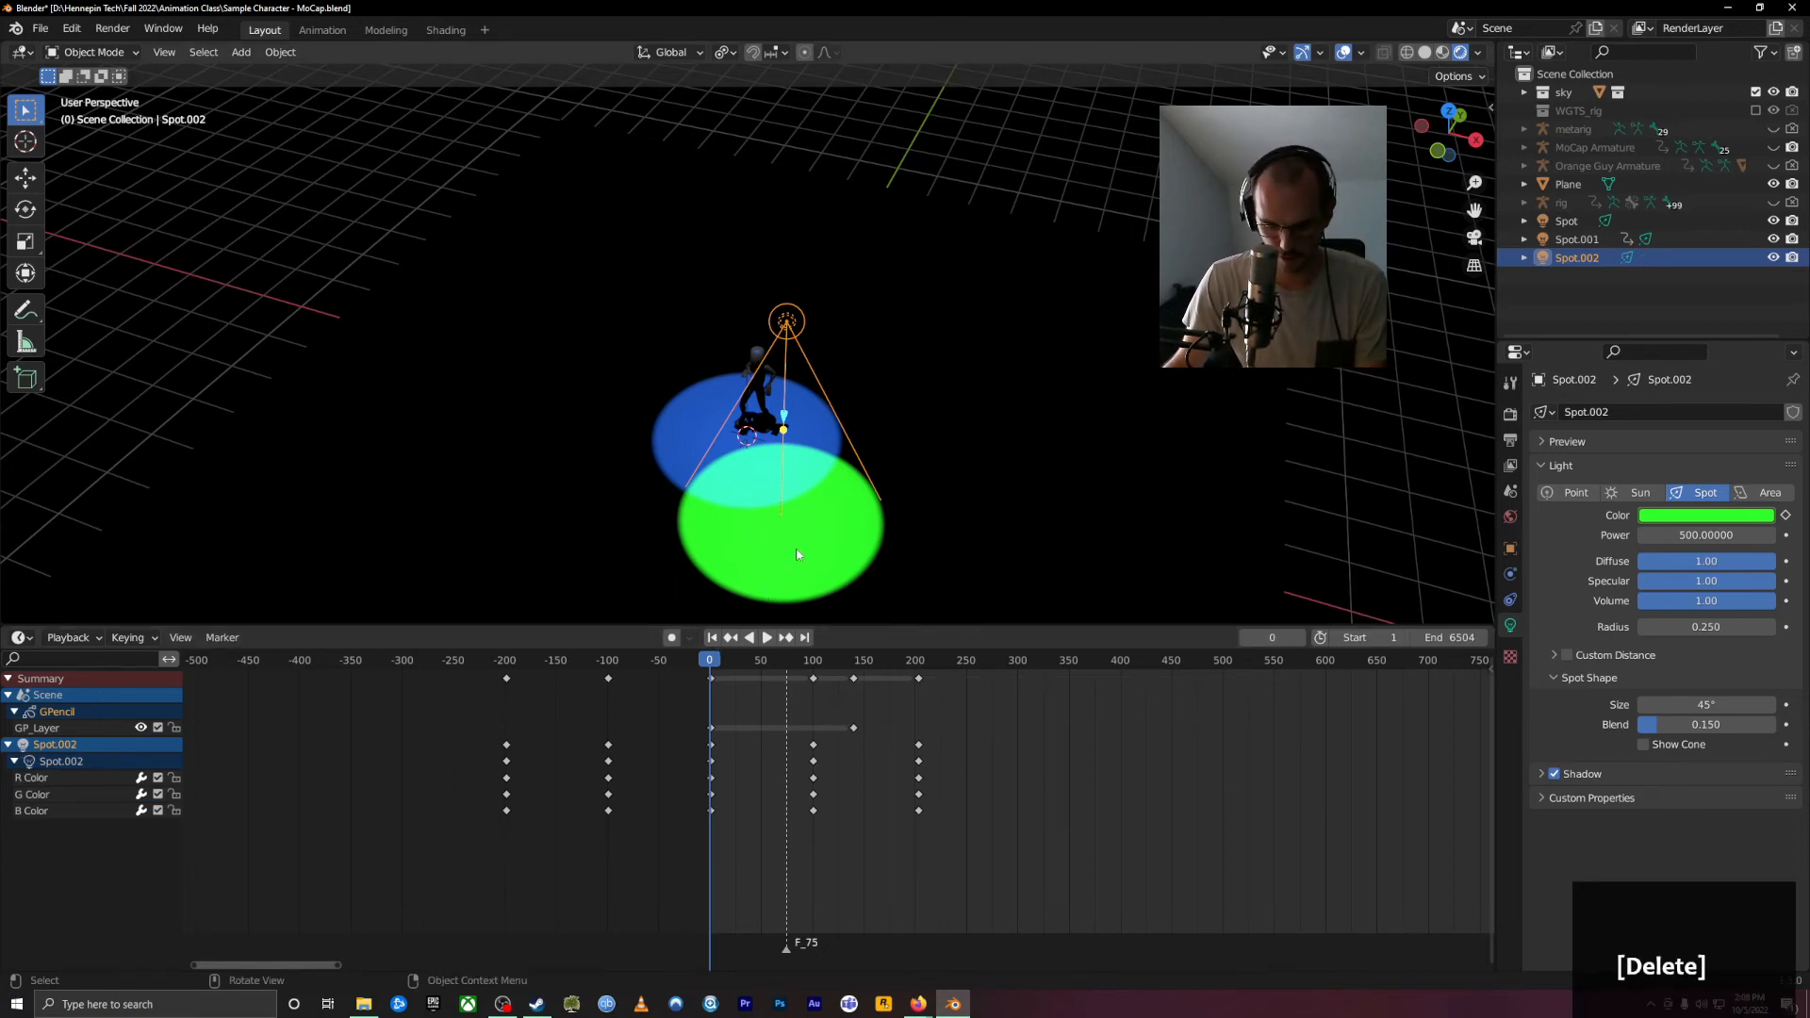
key(g)
key(shift+z)
click(854, 434)
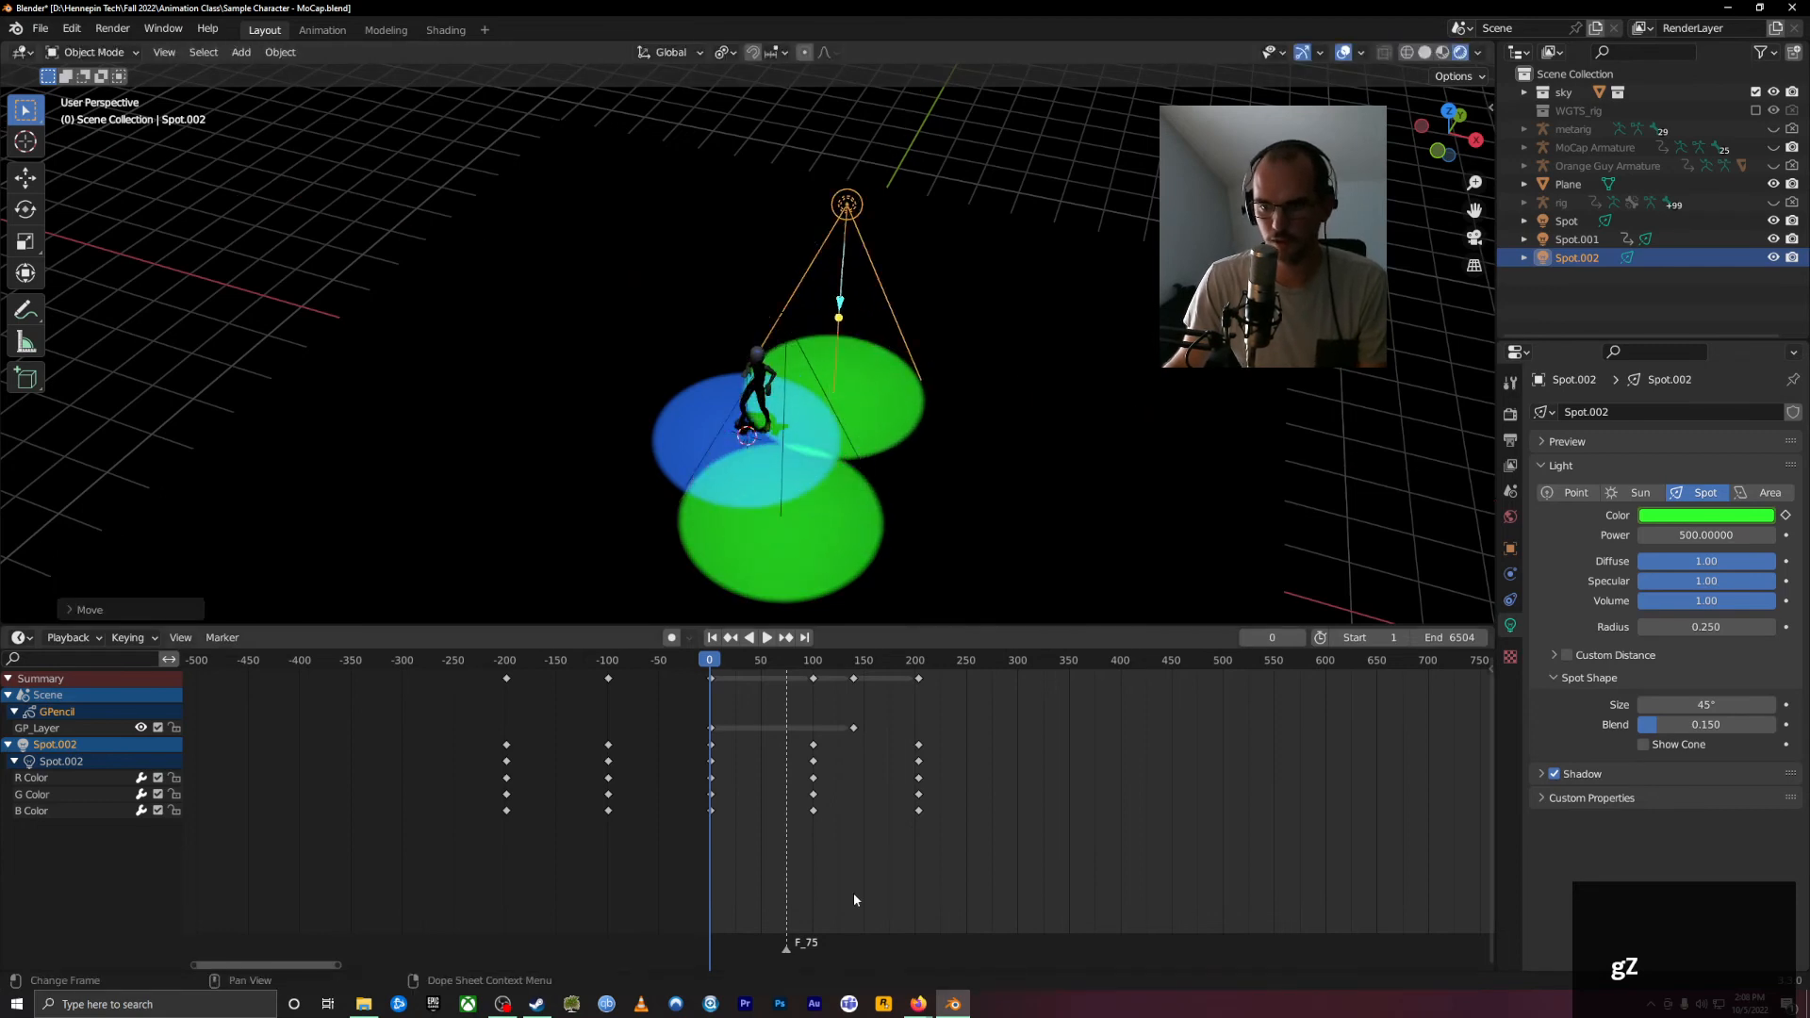
Step: Nudge all of the third spot light's color keyframes slightly earlier and scrub the timeline to frame 192 to compare the light colors
drag(997, 822, 487, 722)
drag(760, 660, 669, 716)
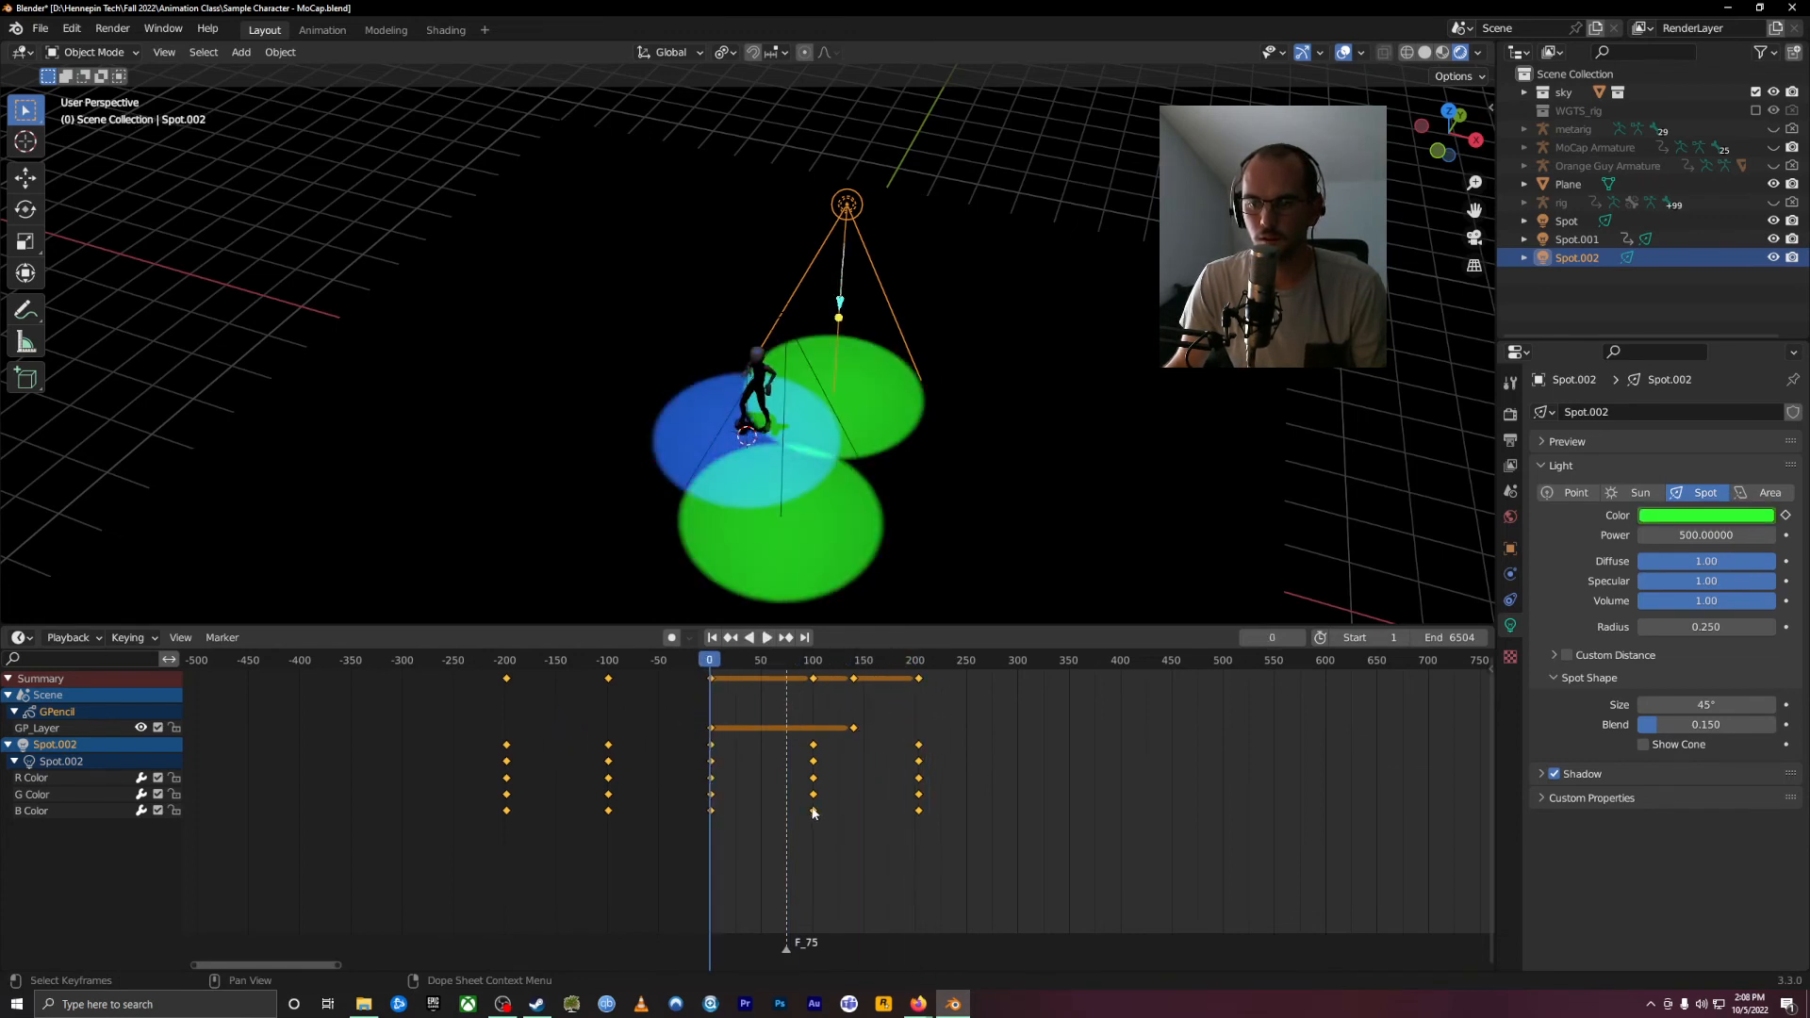
drag(811, 813, 807, 808)
drag(765, 663, 910, 757)
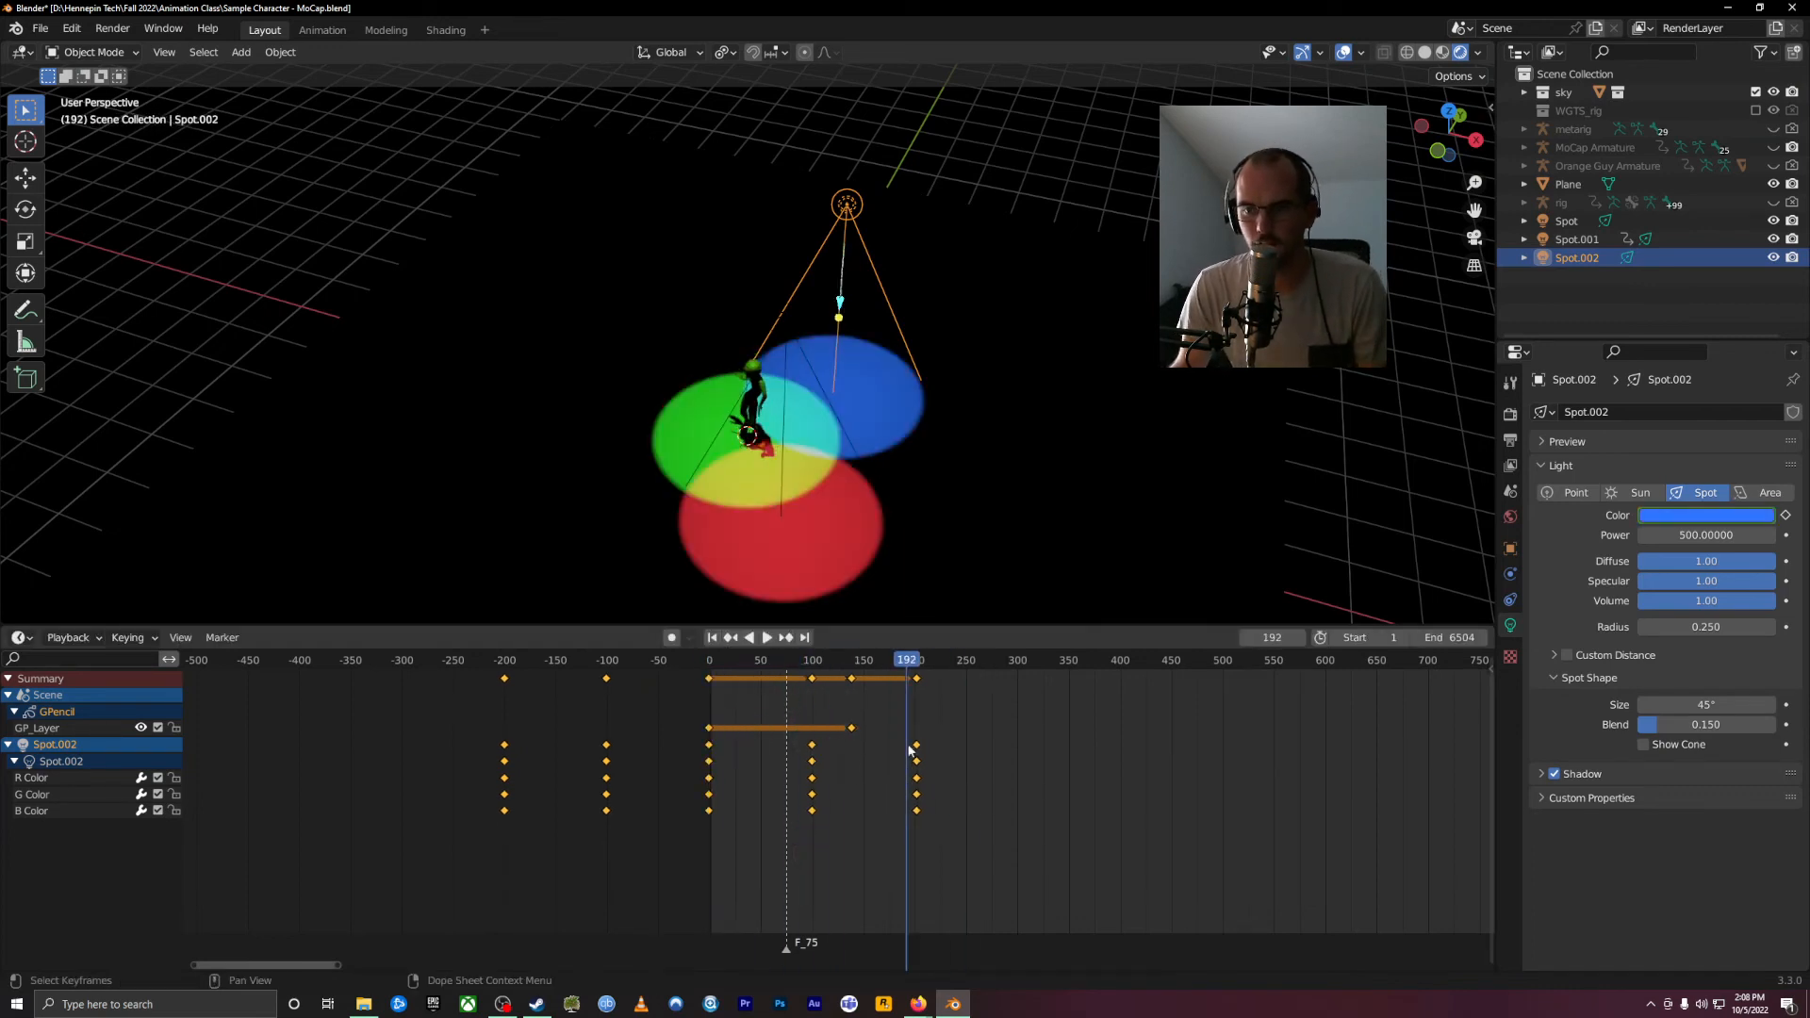
Step: Delete the second spot light's object transform keyframes at frame 517
click(824, 562)
click(787, 323)
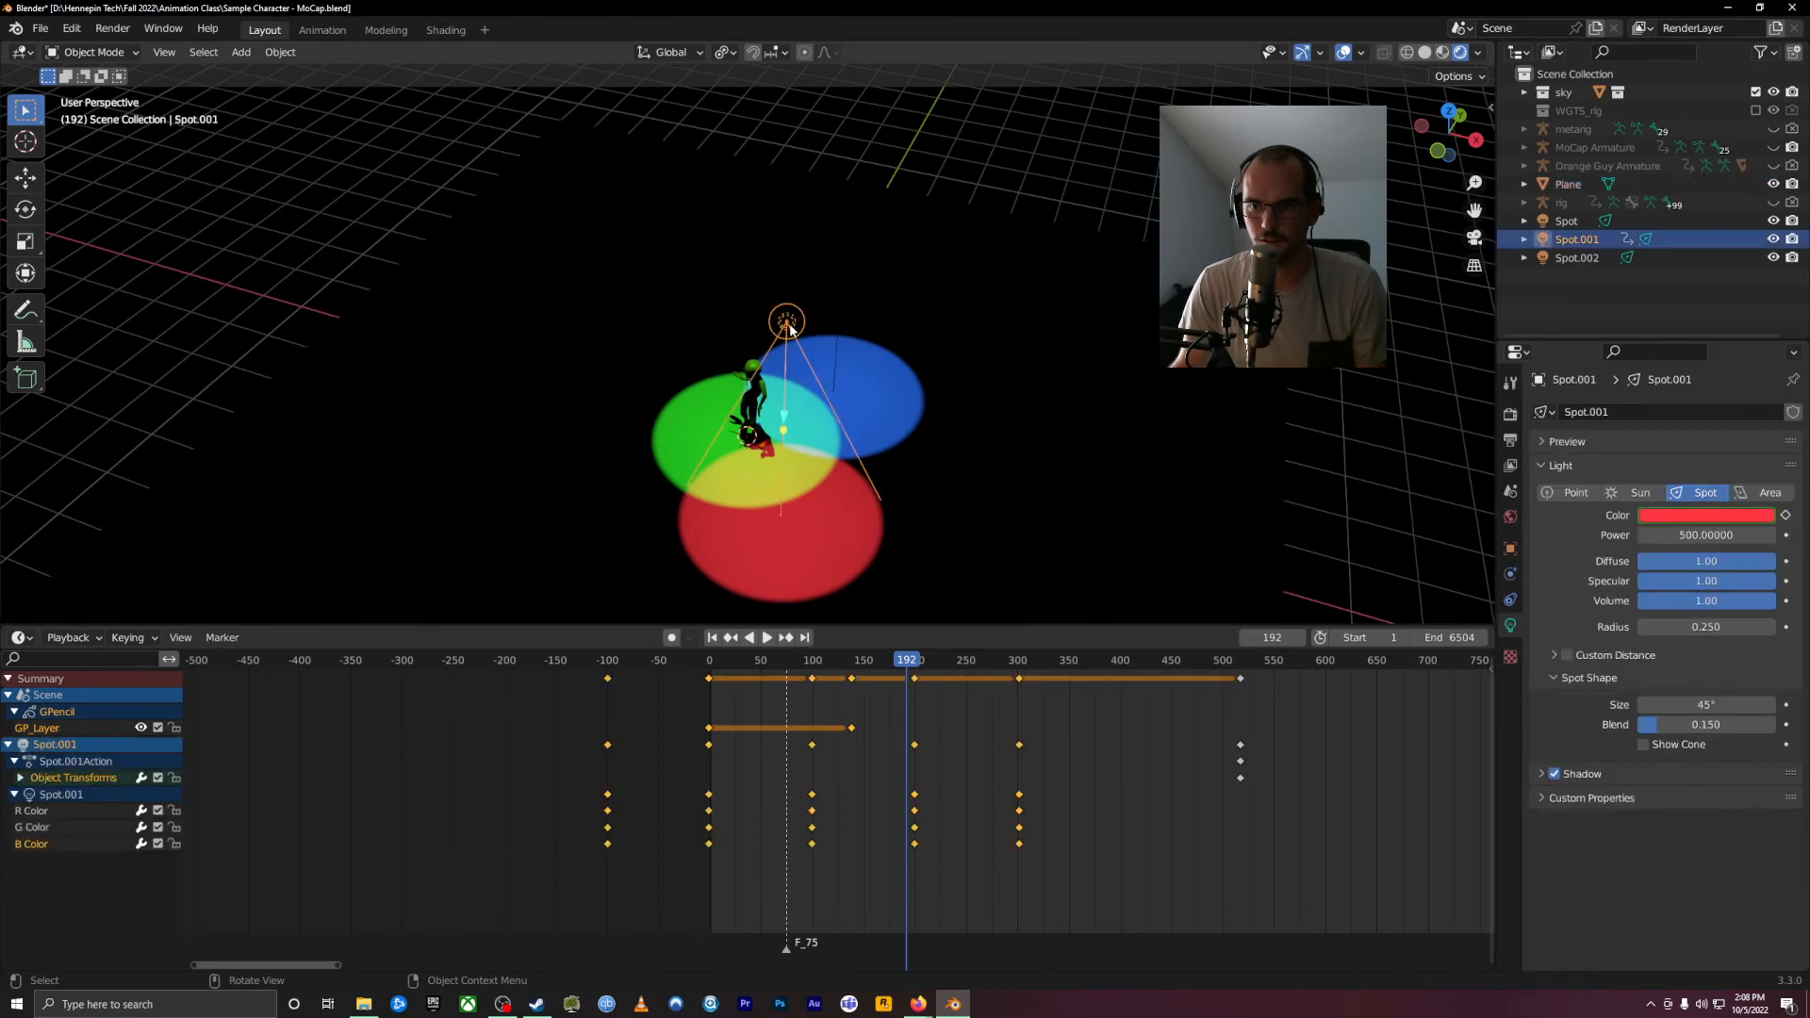
click(1241, 778)
key(Delete)
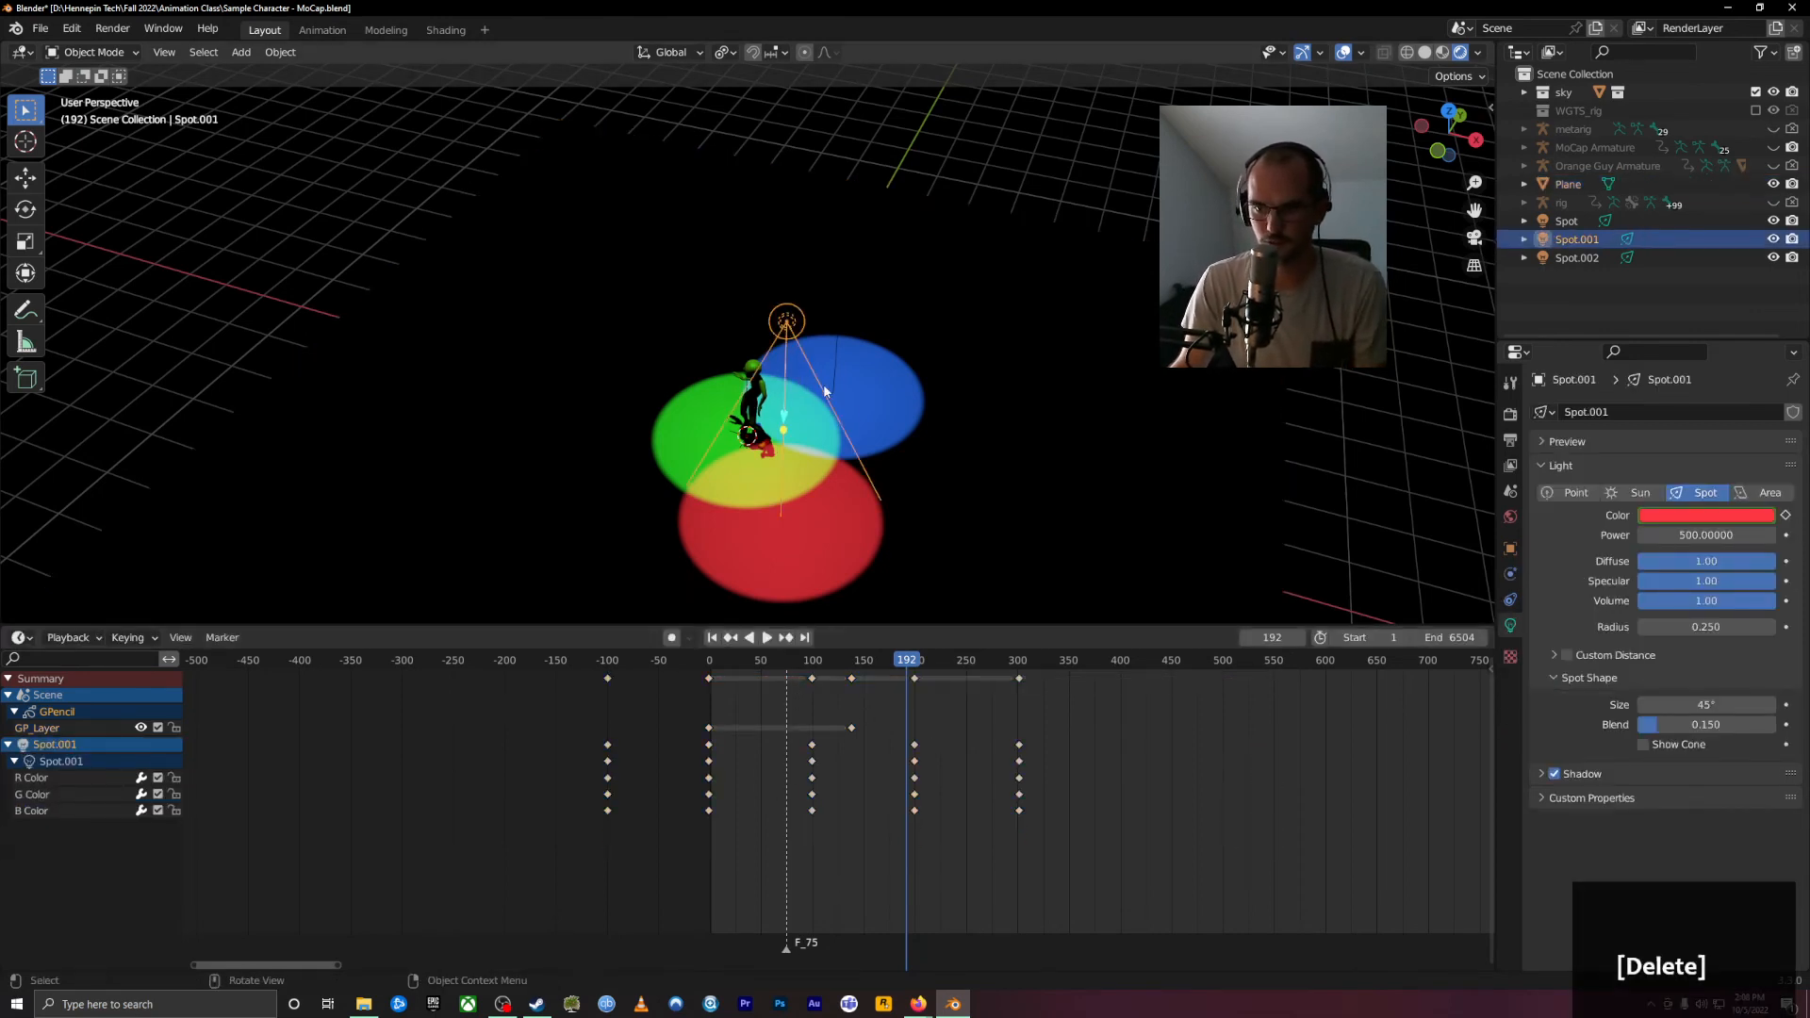
Step: Duplicate the second spot light horizontally to behind the dancer and shift the copy's color keyframes about 200 frames earlier
key(shift+d)
key(z)
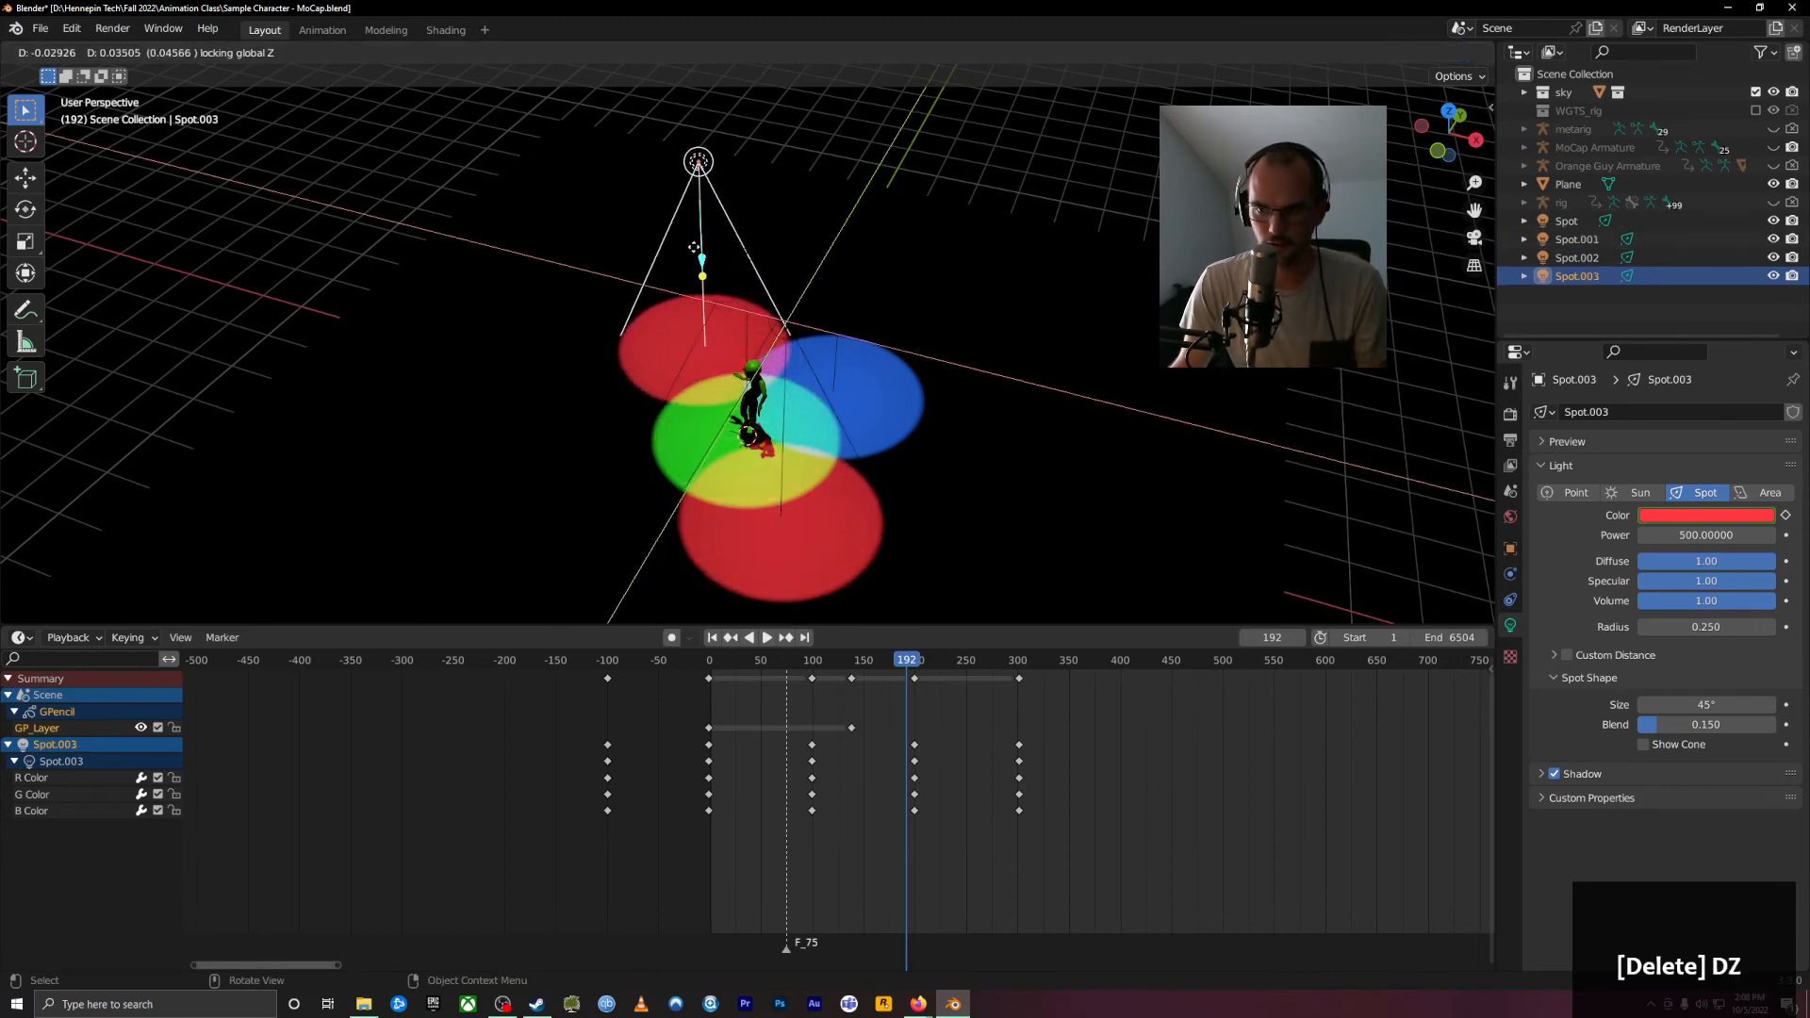
click(698, 252)
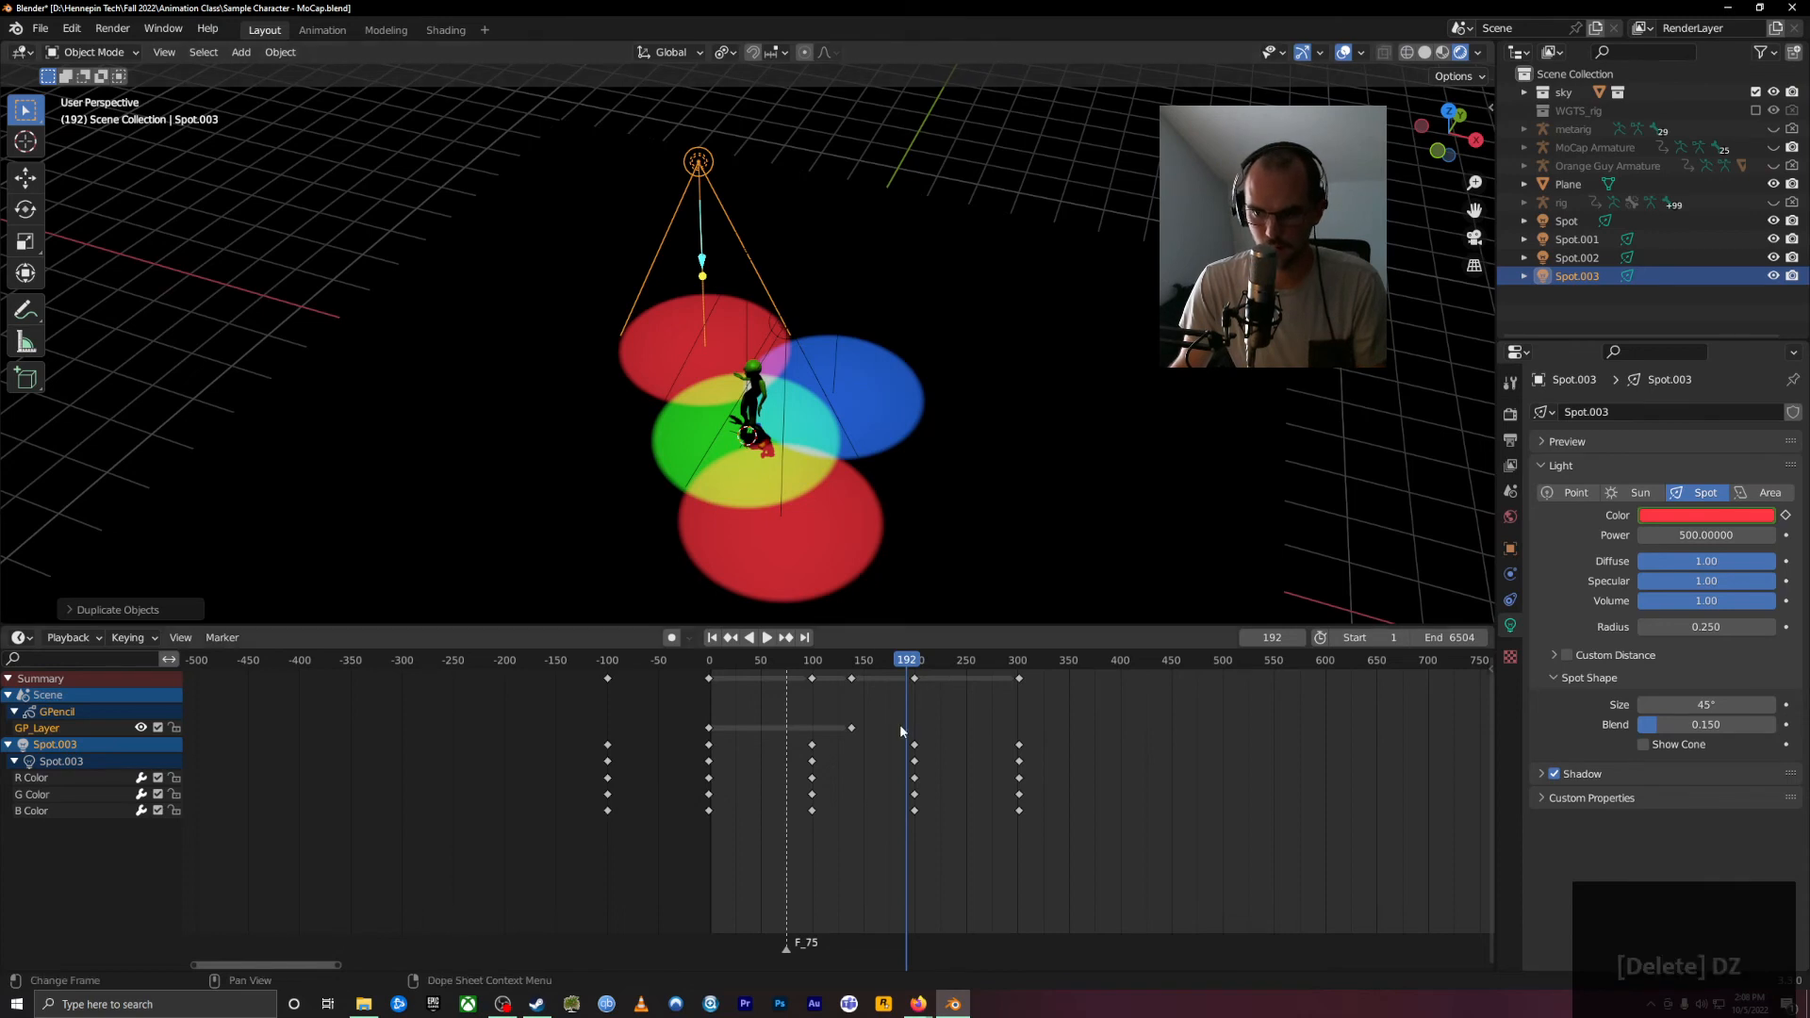
drag(1075, 872, 517, 744)
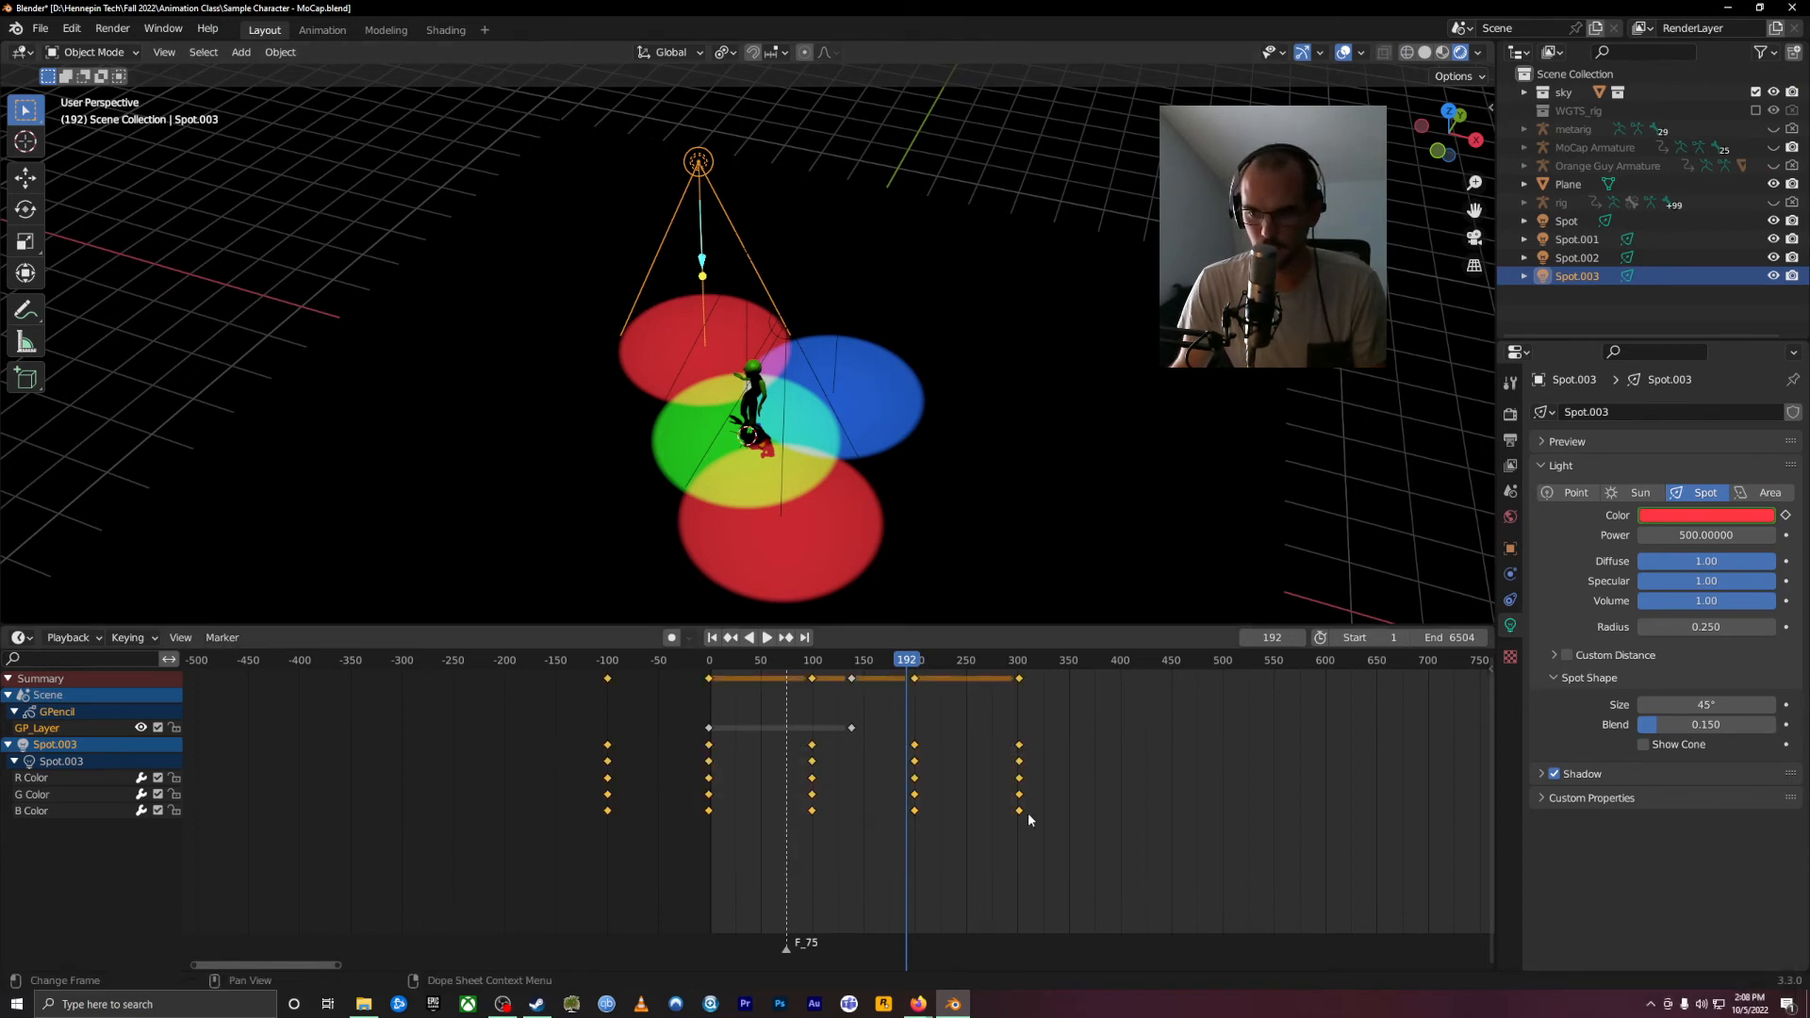
drag(918, 785, 704, 781)
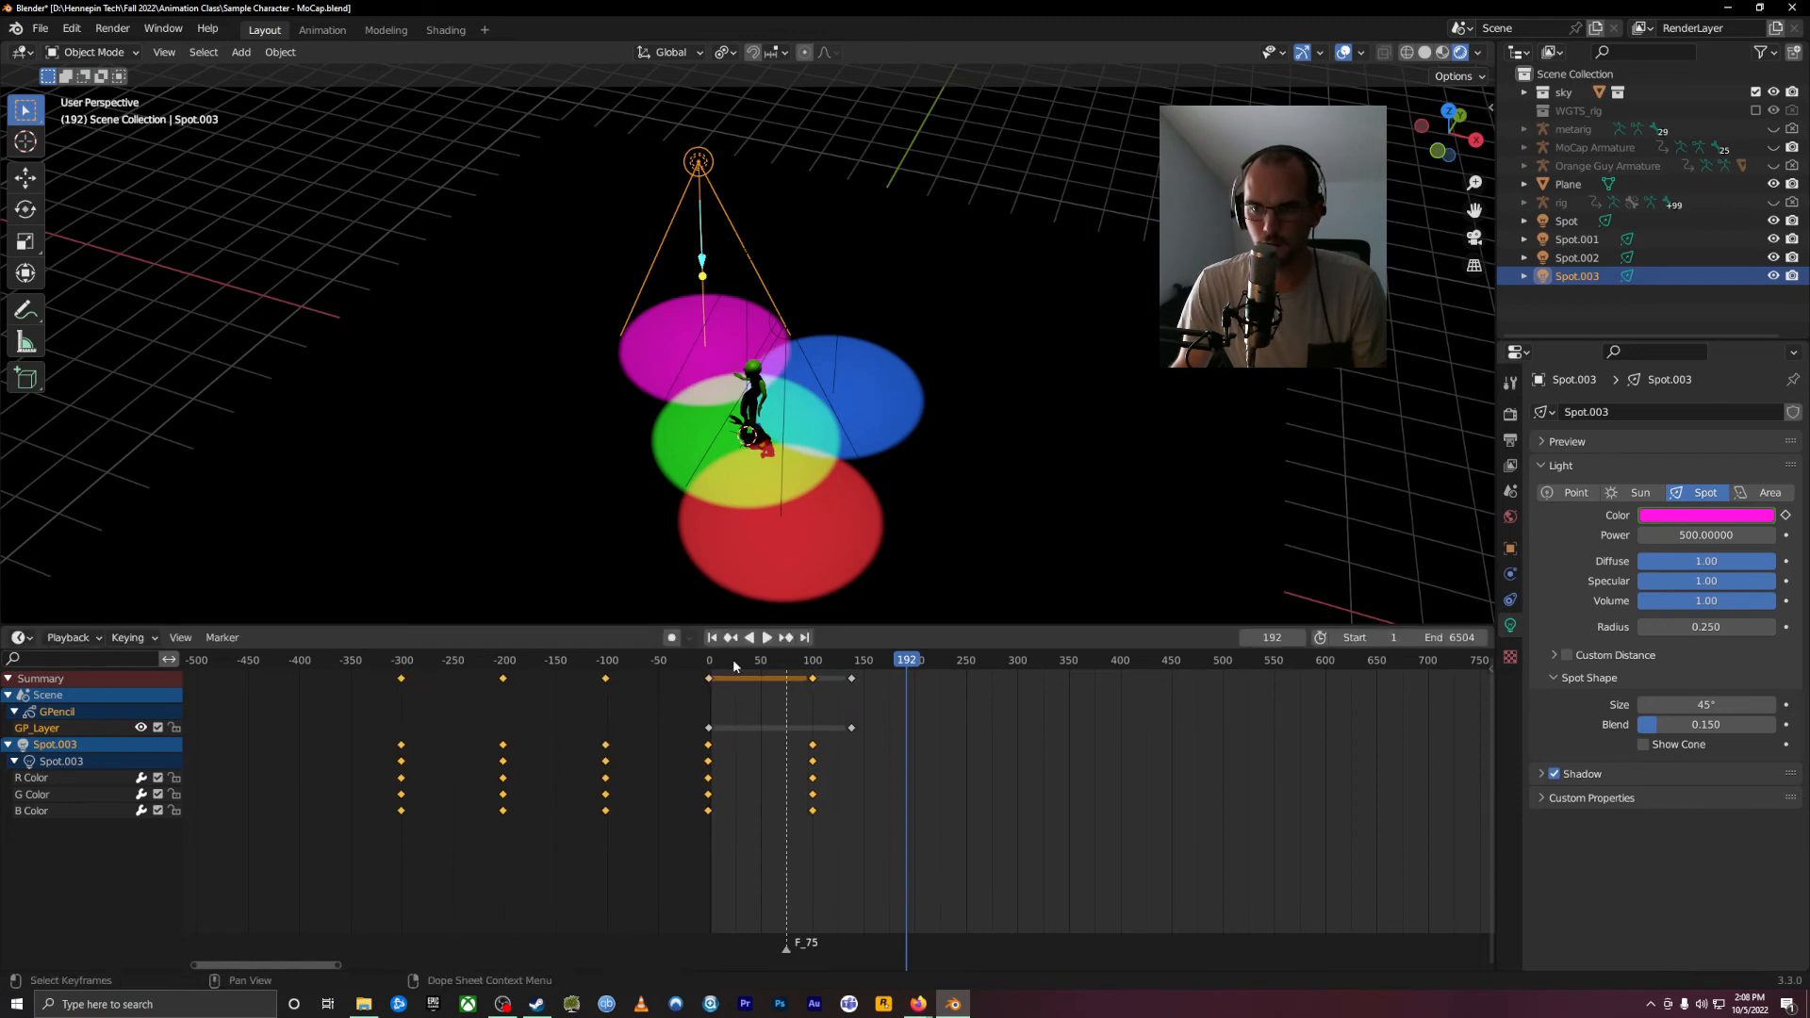
Step: Duplicate the third spot light in the horizontal plane so the copy's pool fills the gap between the magenta and red pools
click(854, 412)
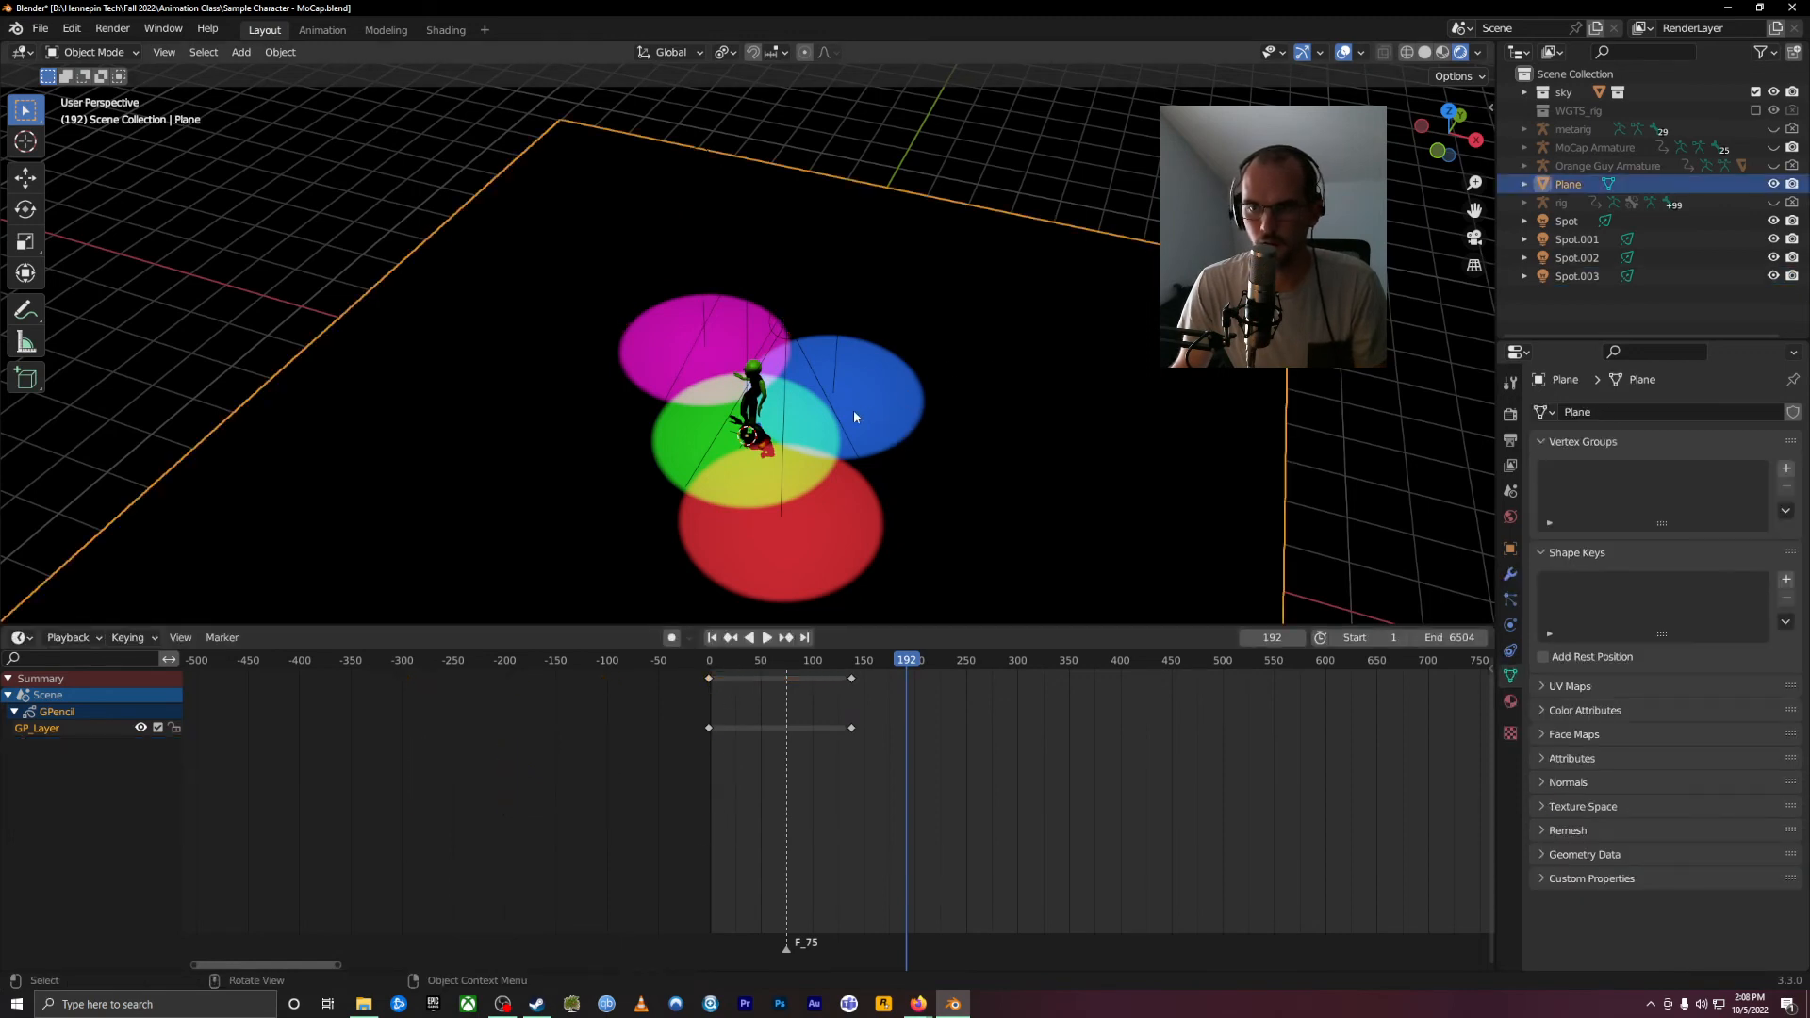
click(835, 340)
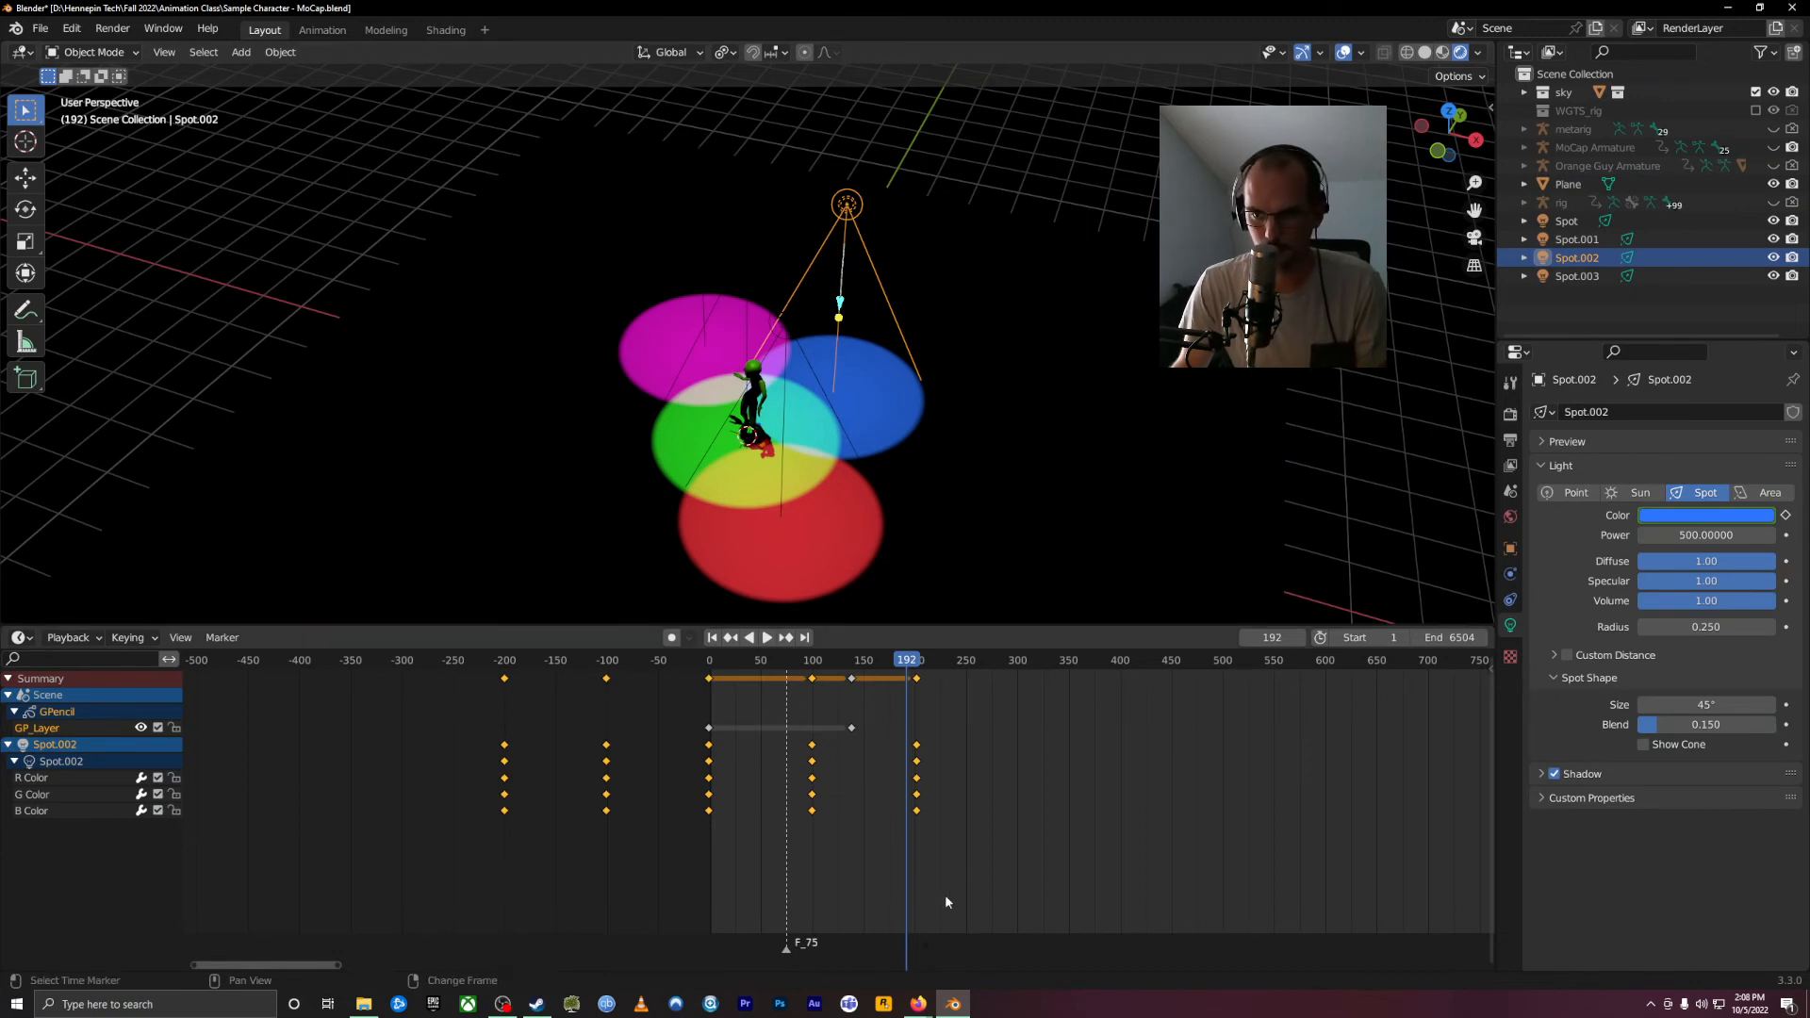
key(shift+d)
key(z)
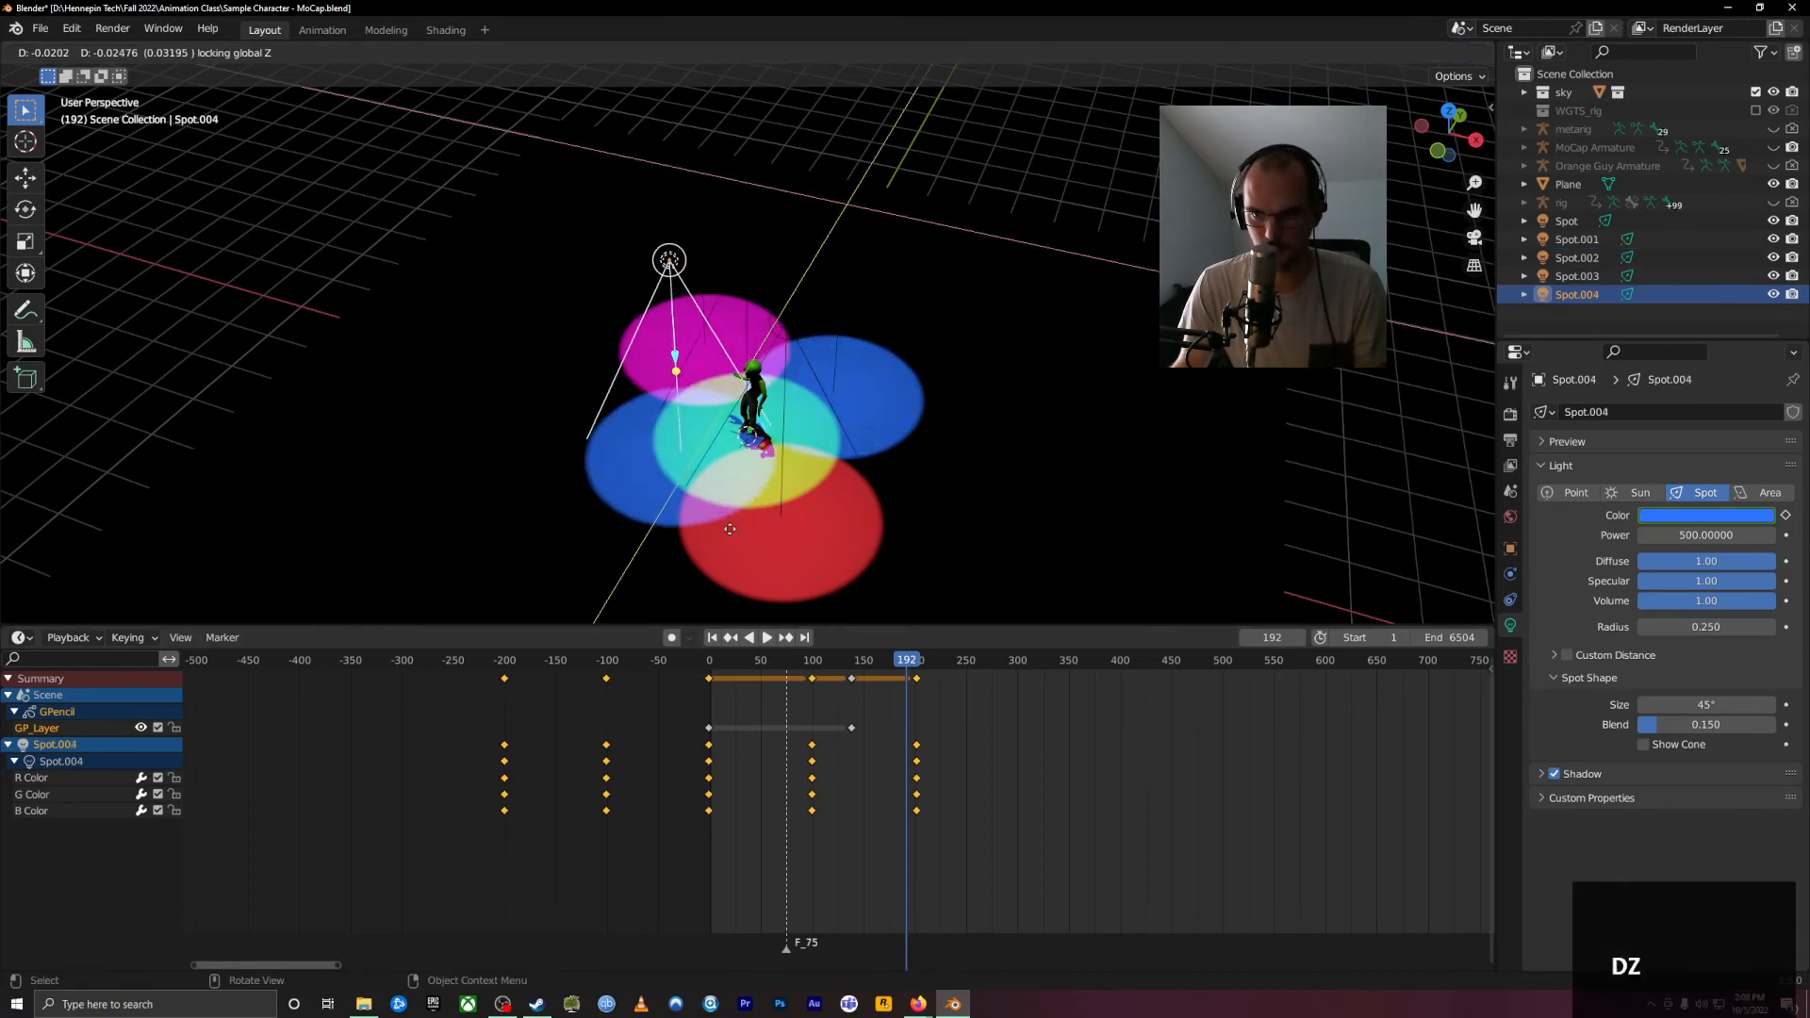
click(675, 520)
Step: Play the animation from near the start and examine the dancer under the five color-changing spot lights from a low angle
click(739, 670)
key(space)
scroll(726, 539, down, 1)
middle_drag(727, 537, 808, 461)
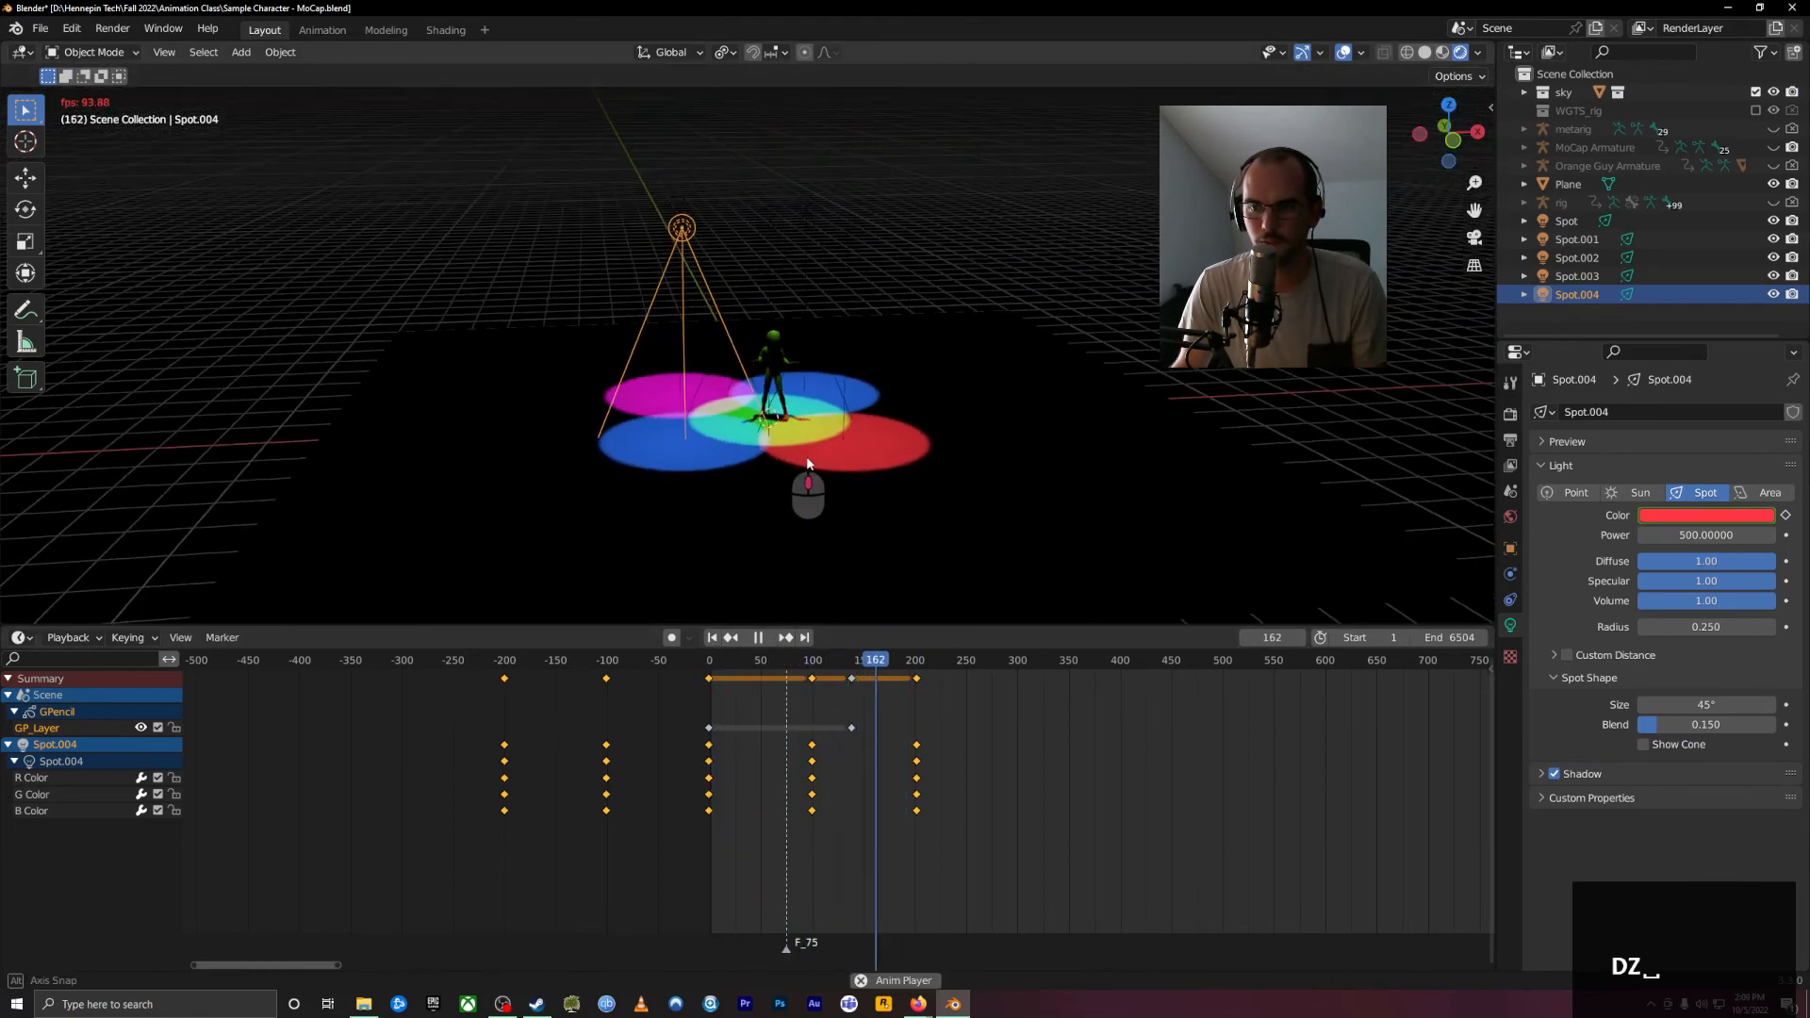
scroll(809, 472, up, 4)
shift+middle_drag(1071, 507, 1007, 396)
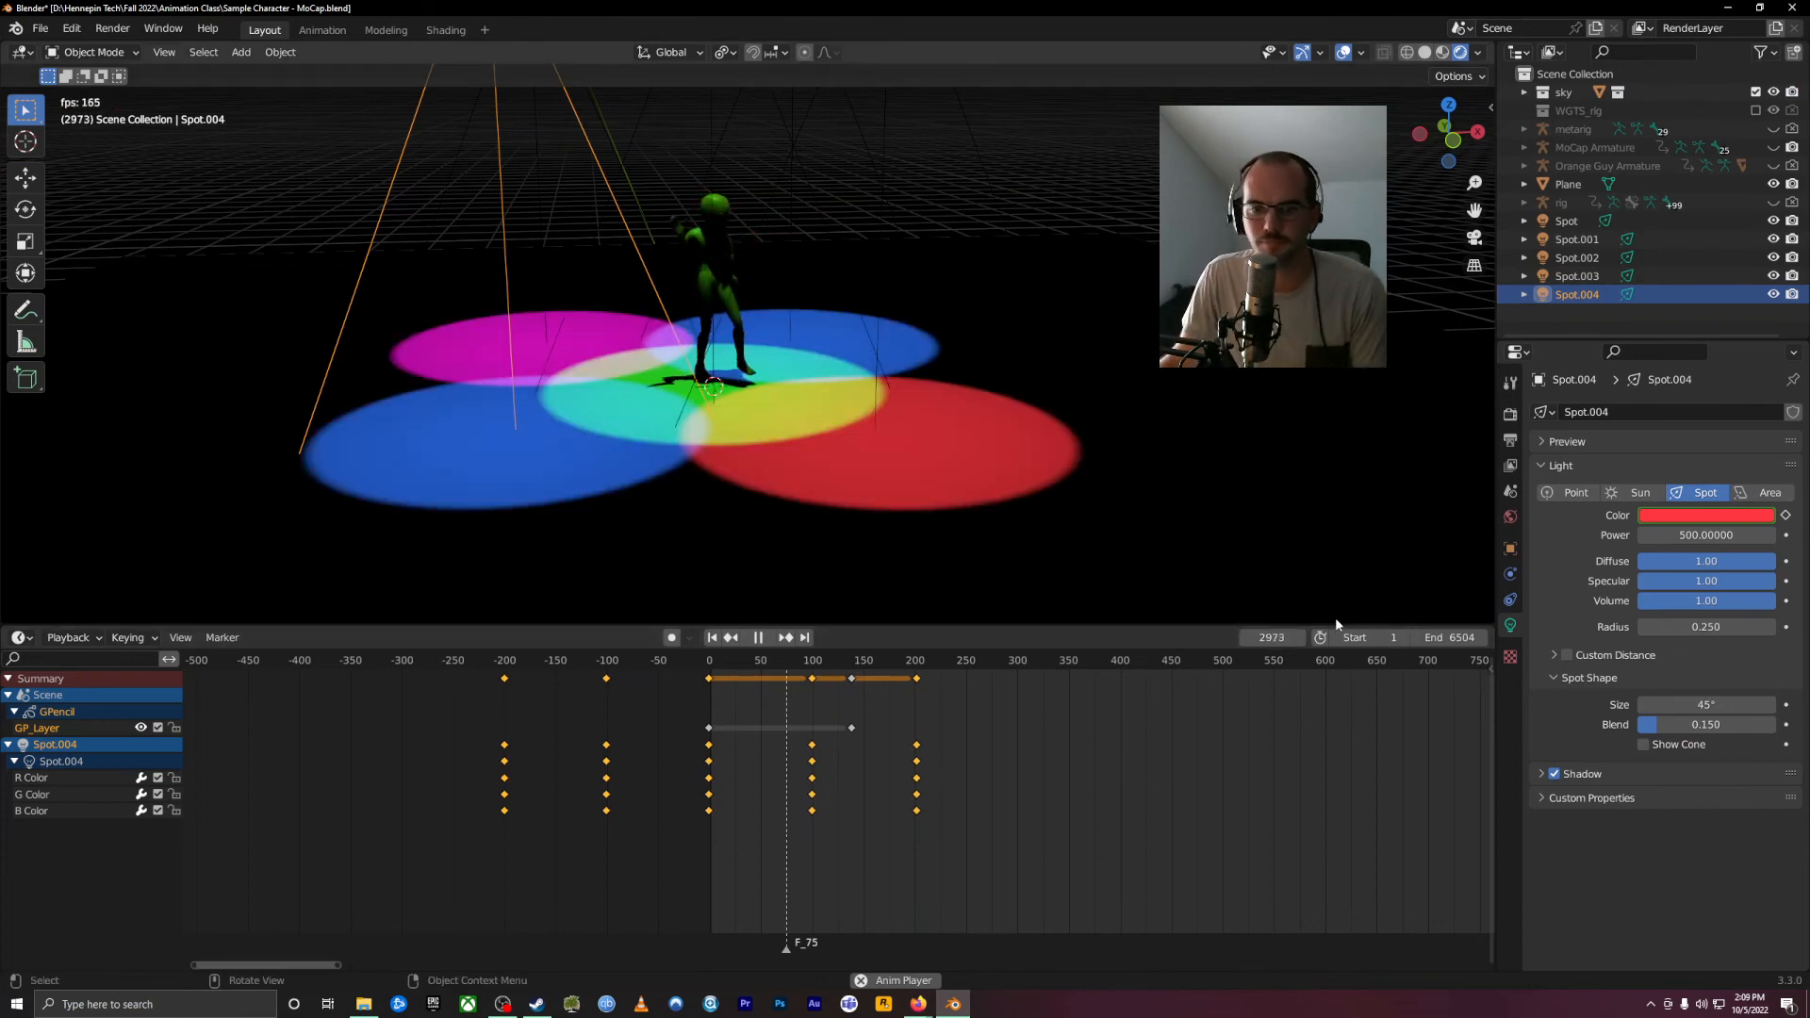
middle_drag(881, 392, 945, 473)
key(space)
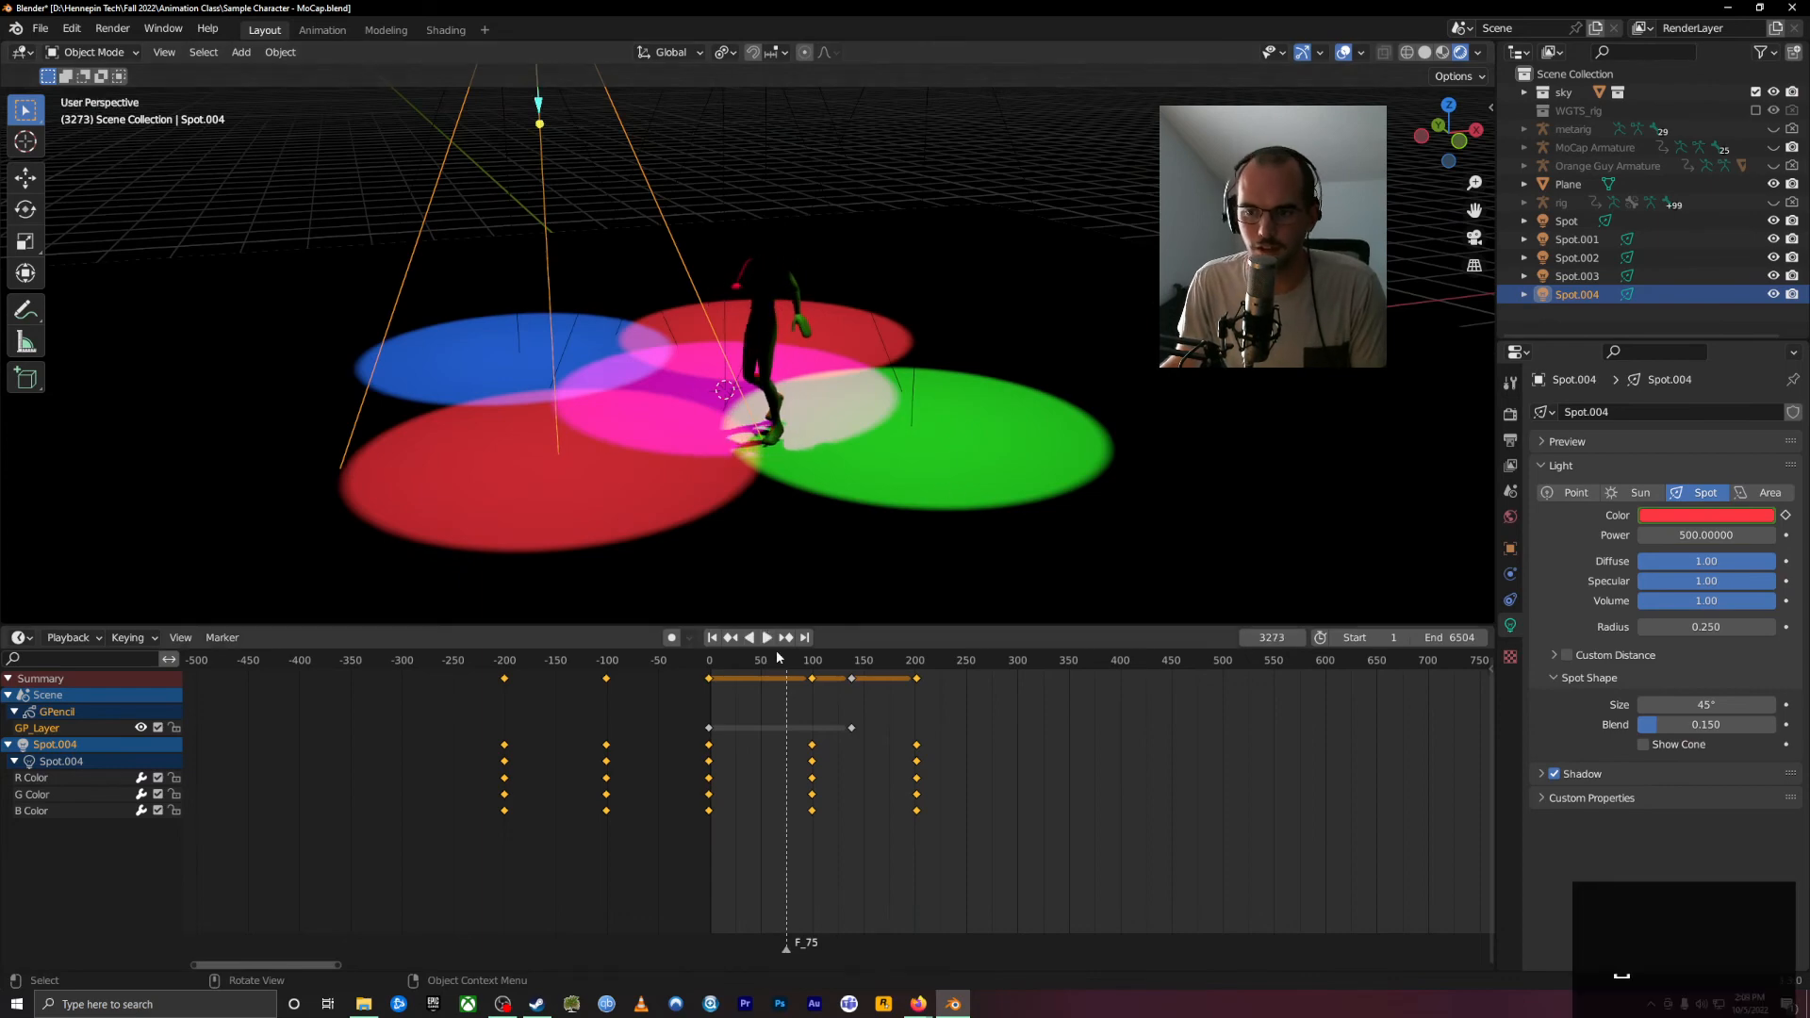
Step: Add a camera to the scene
middle_drag(513, 366, 566, 362)
middle_drag(699, 364, 688, 431)
key(shift+a)
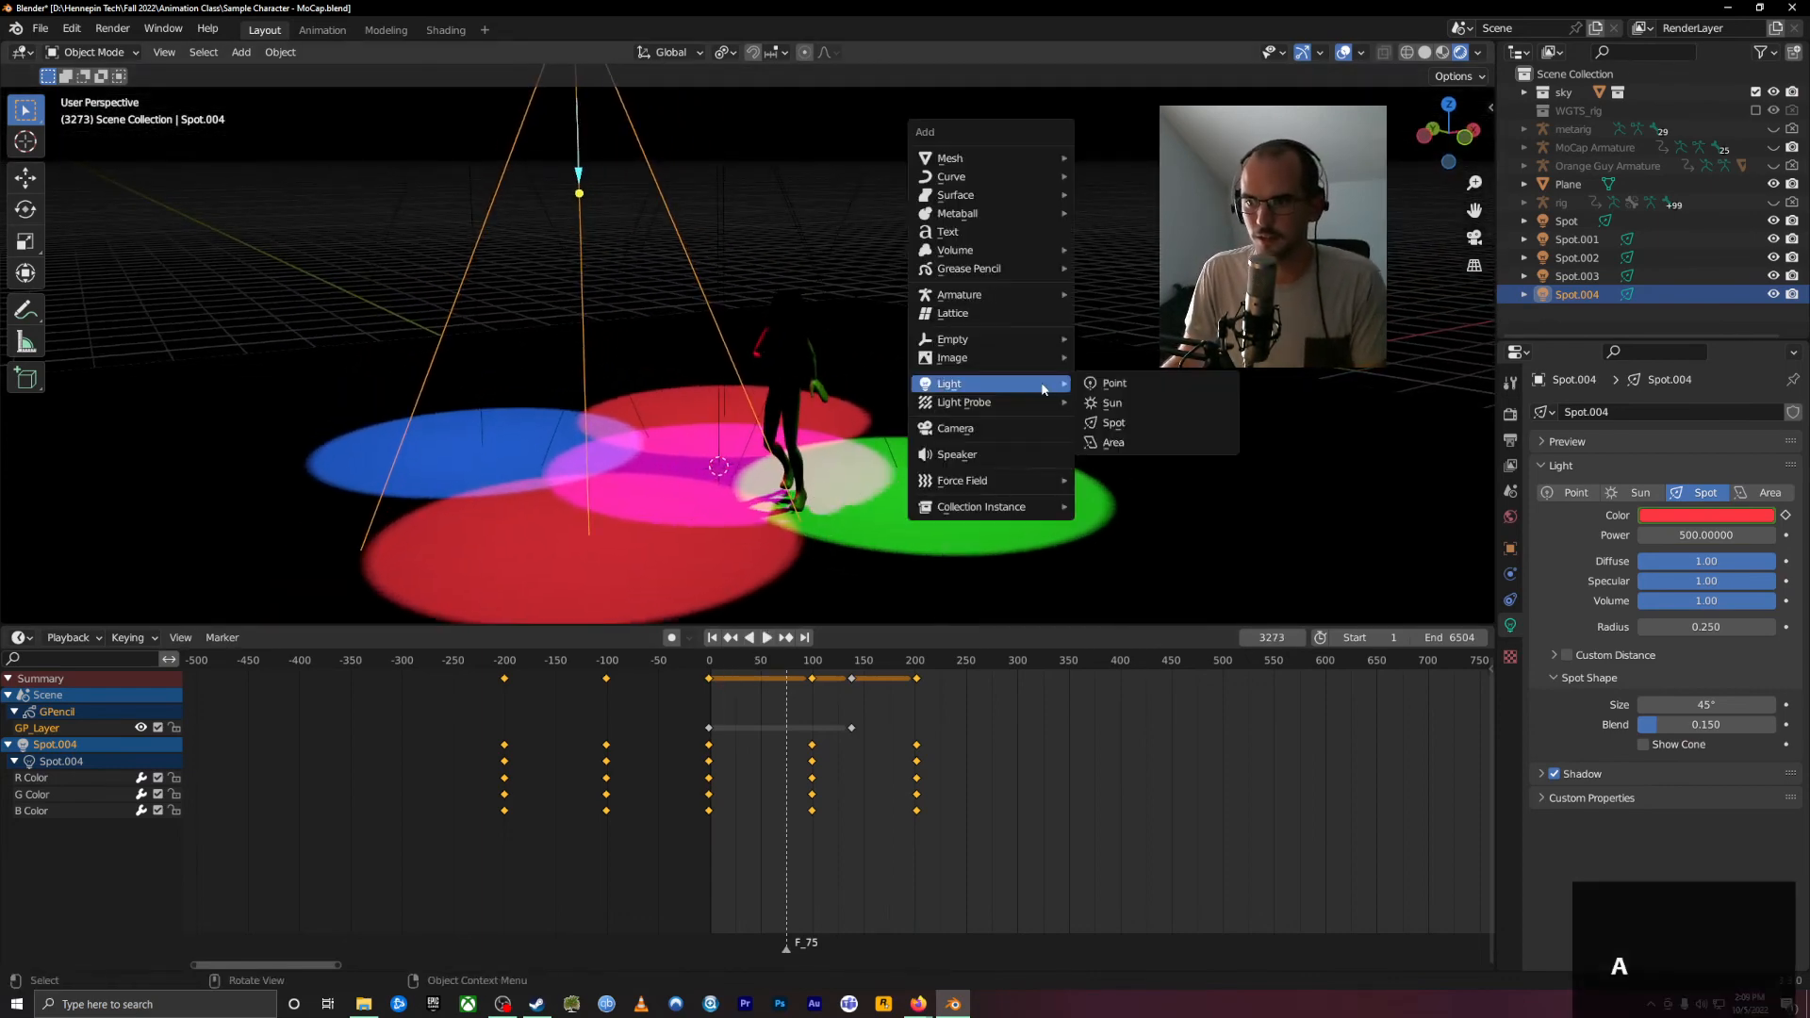
click(996, 426)
middle_drag(996, 426, 1034, 444)
scroll(1037, 444, up, 2)
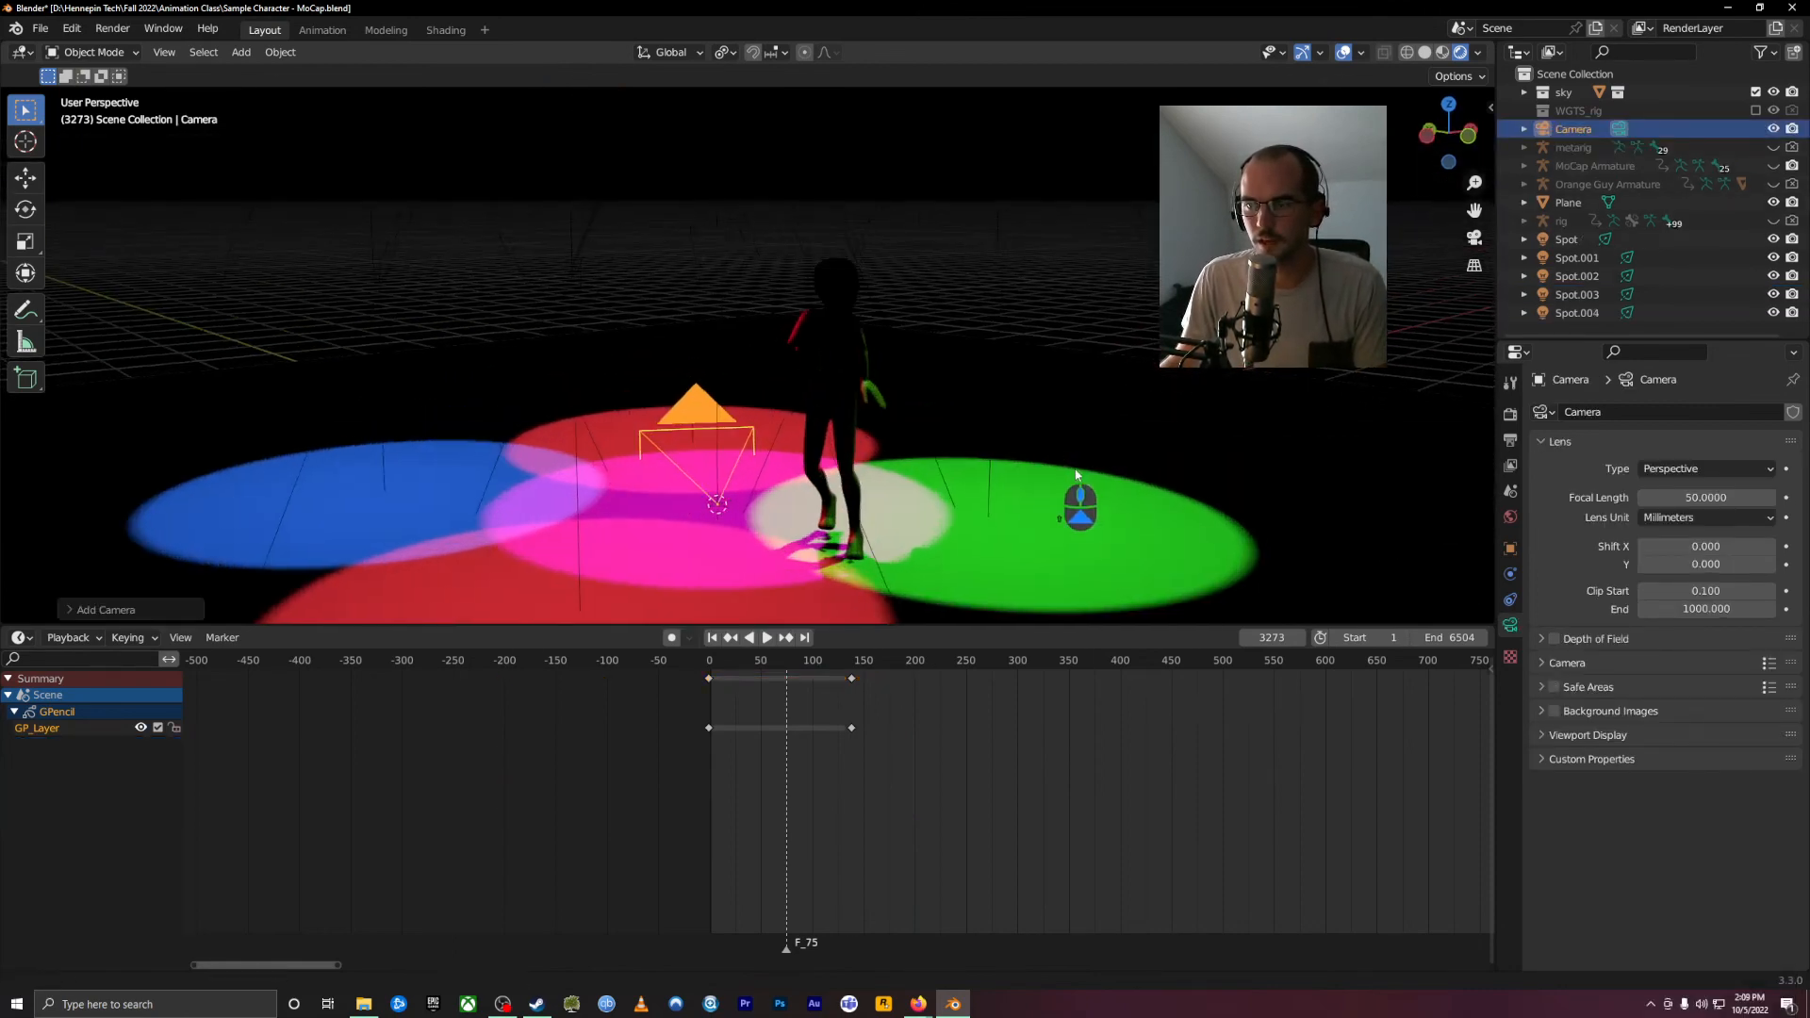
scroll(1037, 472, down, 1)
scroll(990, 433, down, 1)
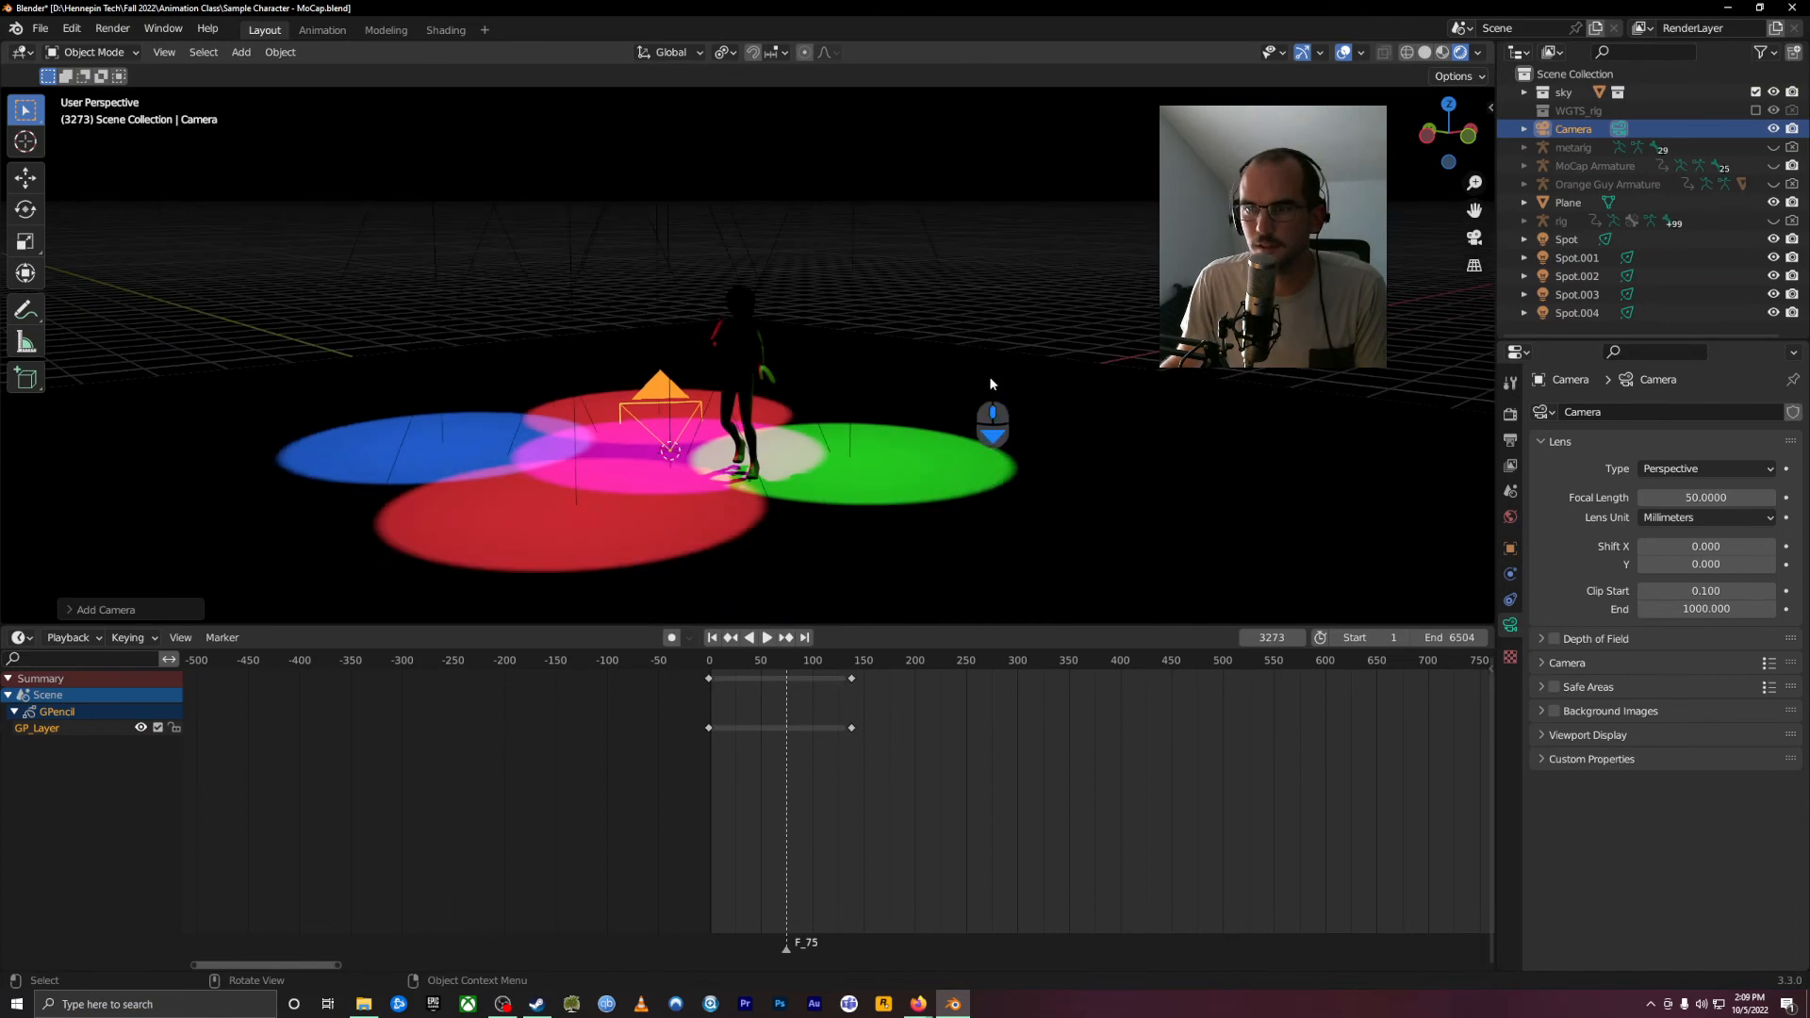
Step: Select all five spot lights and raise them together along the Z axis to widen their pools
middle_drag(994, 424, 960, 527)
click(838, 255)
drag(971, 216, 302, 269)
middle_drag(824, 338, 828, 328)
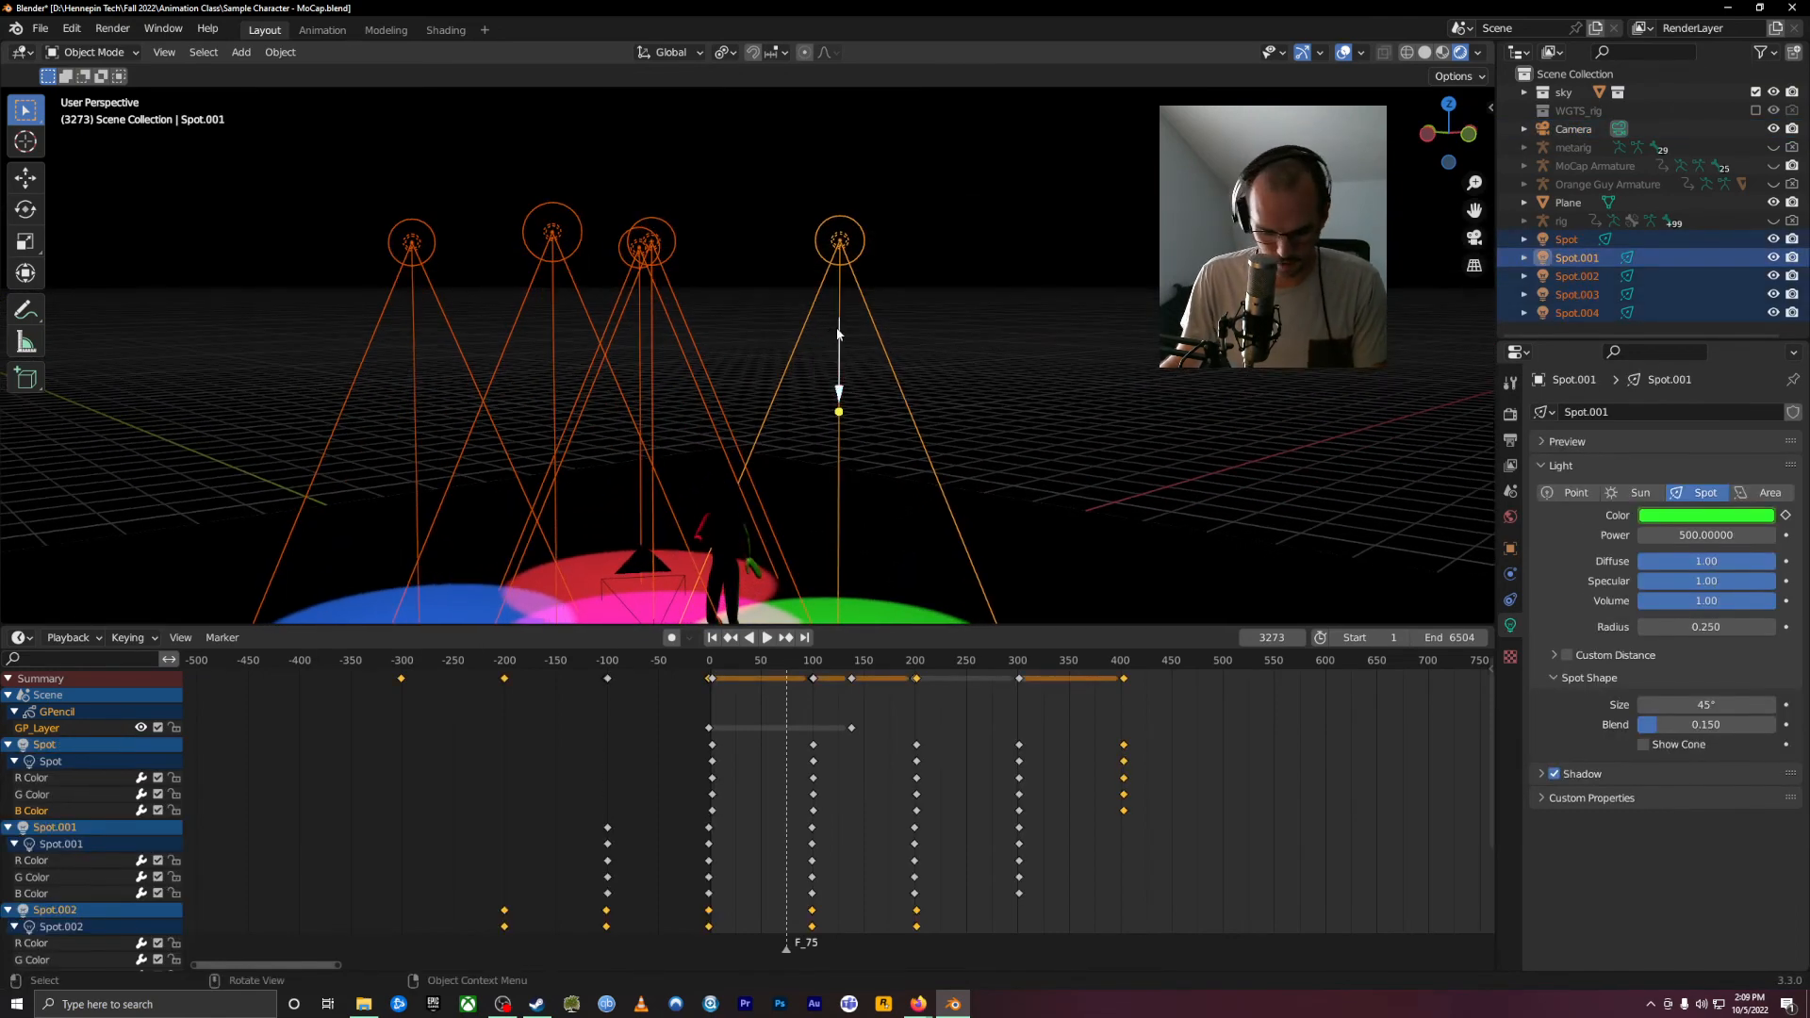
key(g)
key(z)
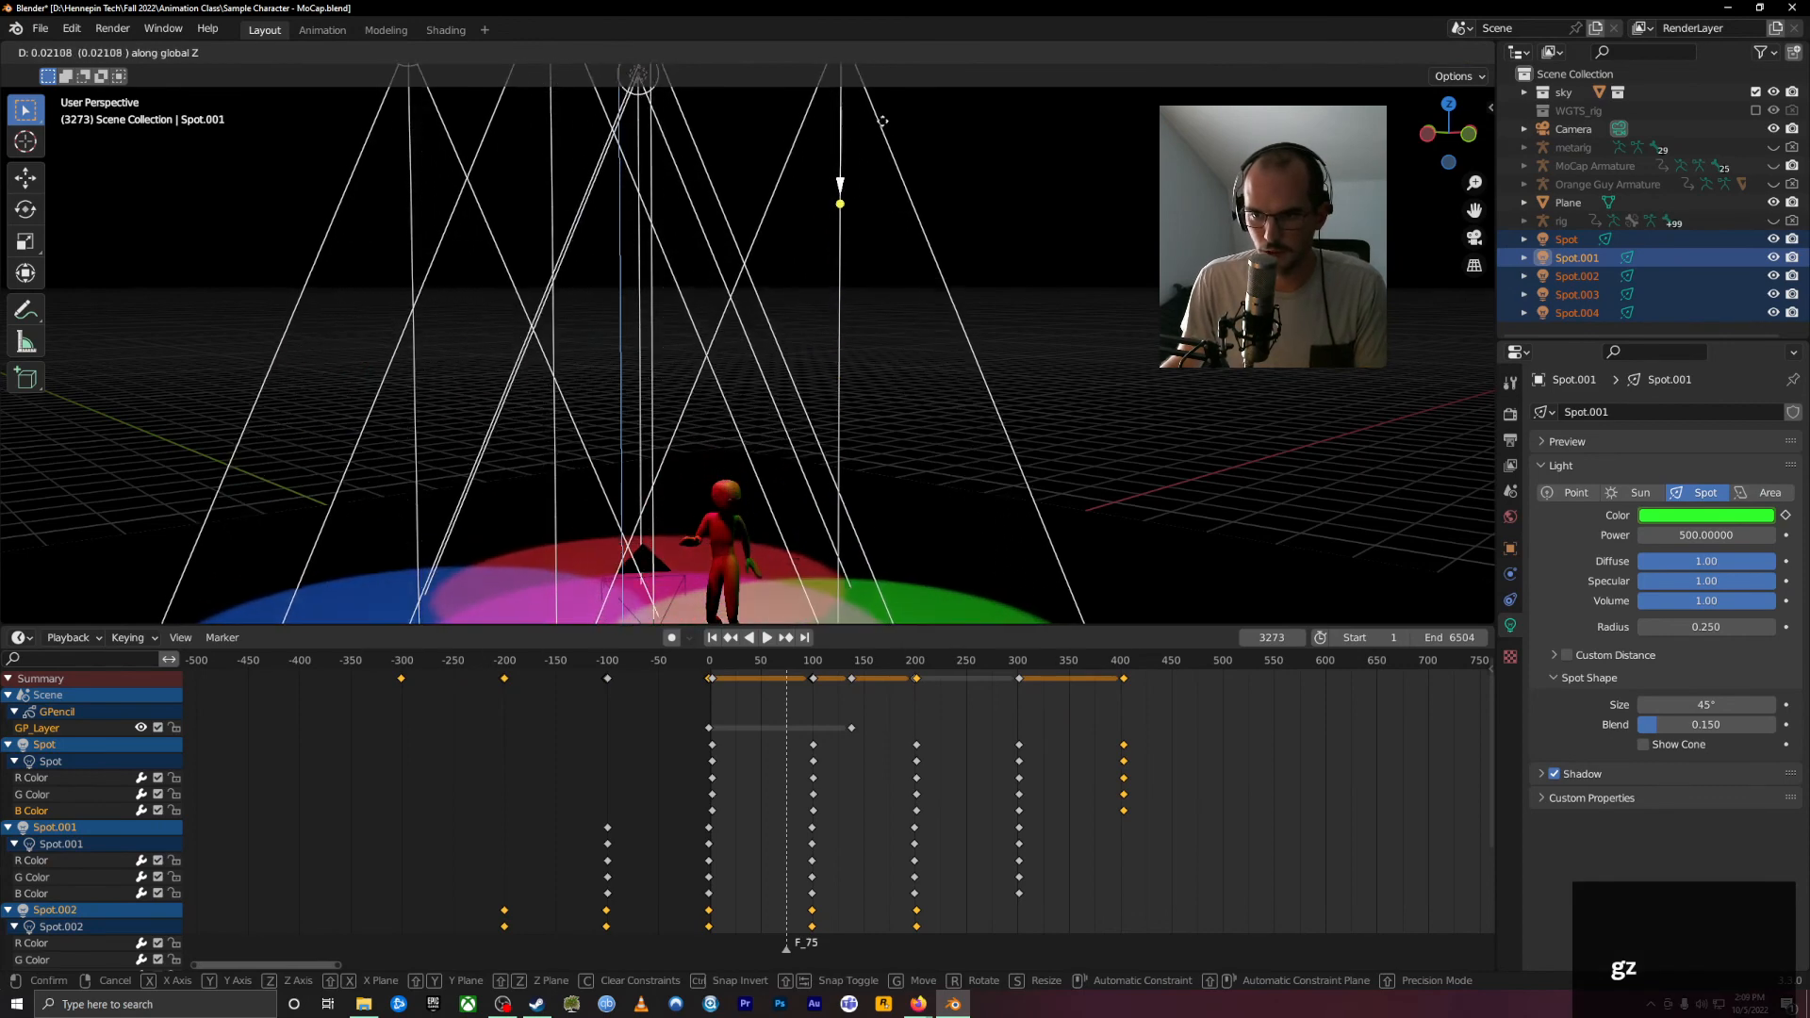
click(873, 156)
Step: Frame the dancer from a low angle at frame 271 and align the camera to that view
scroll(935, 451, down, 3)
middle_drag(935, 451, 968, 478)
drag(806, 657, 990, 674)
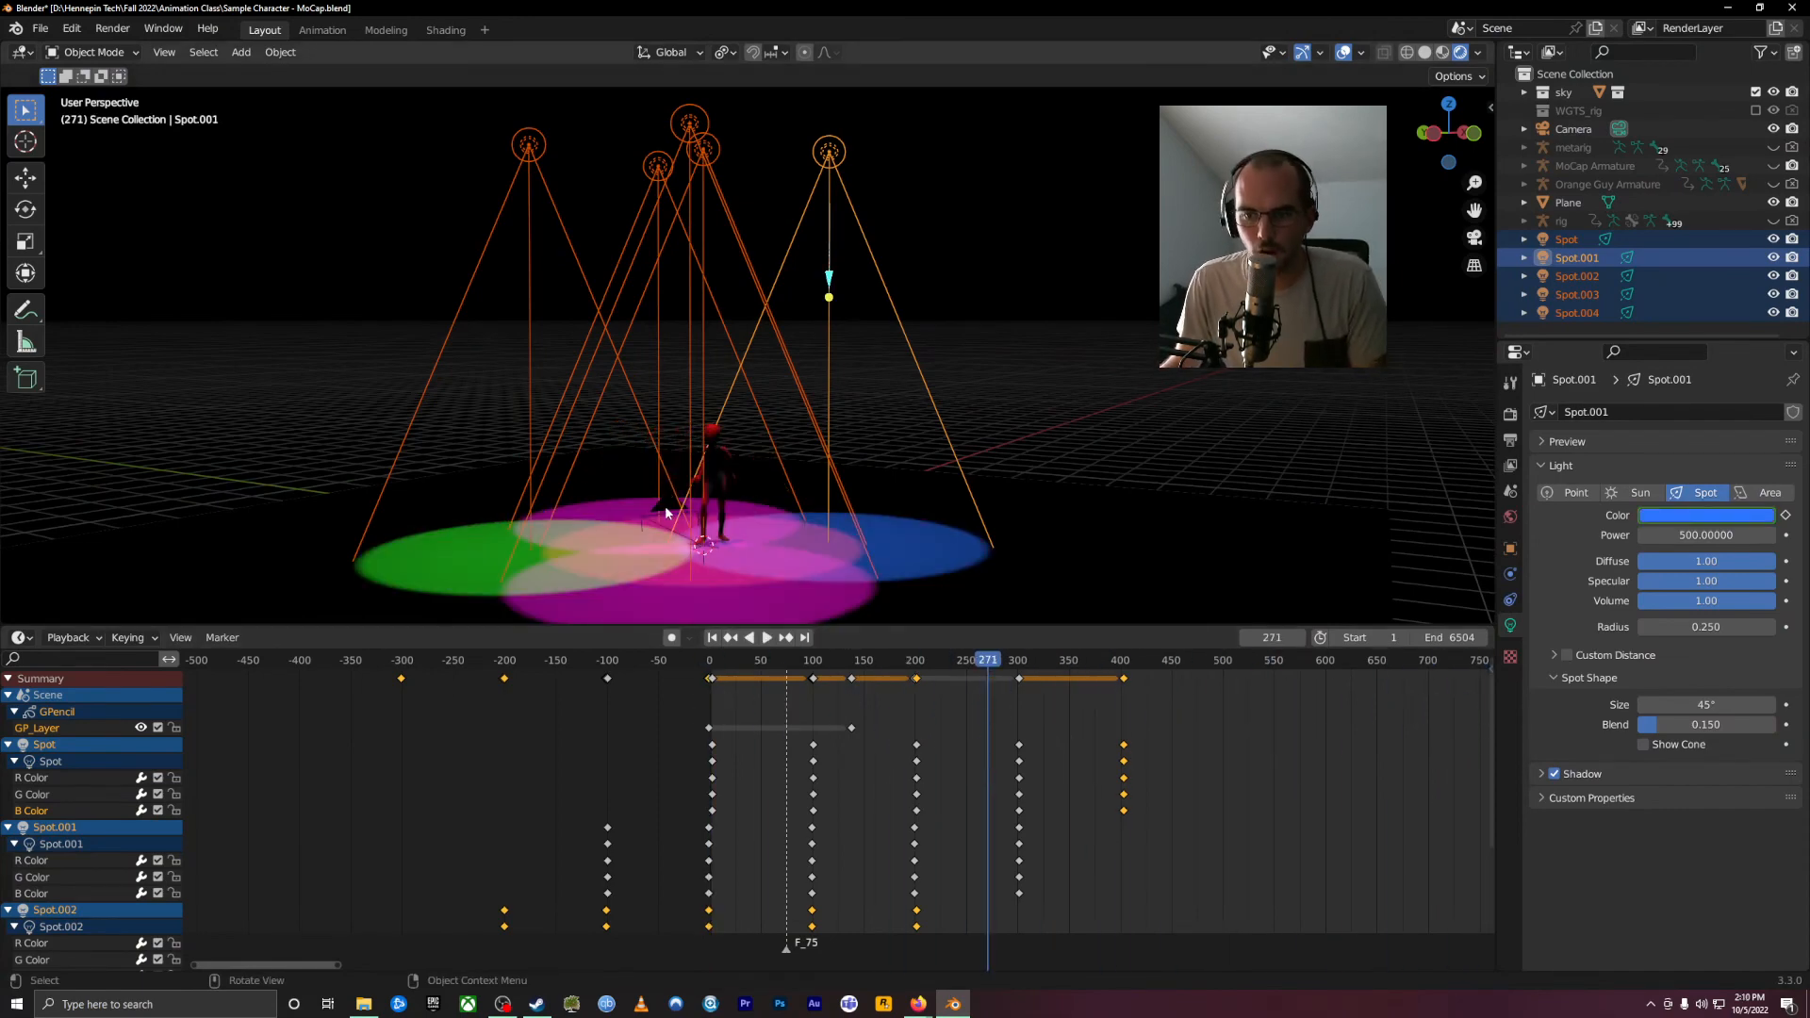
scroll(721, 473, up, 4)
shift+middle_drag(726, 511, 794, 241)
middle_drag(792, 317, 822, 257)
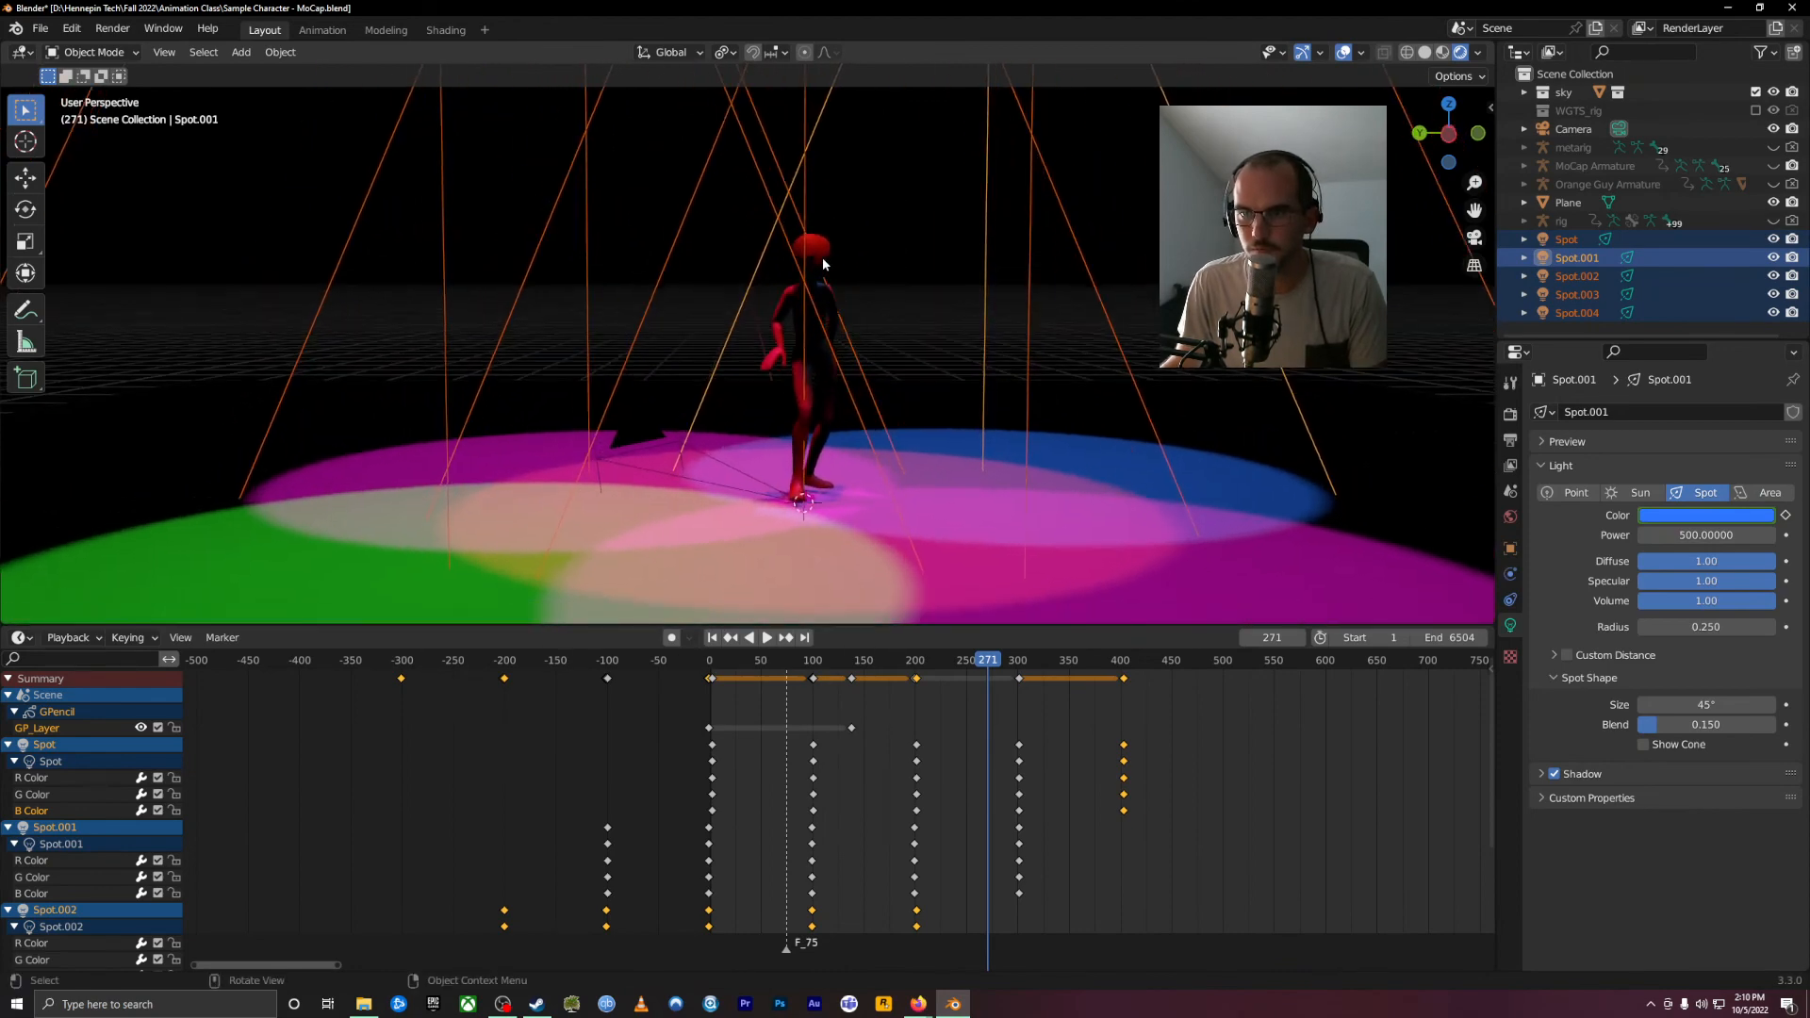
click(825, 262)
click(640, 438)
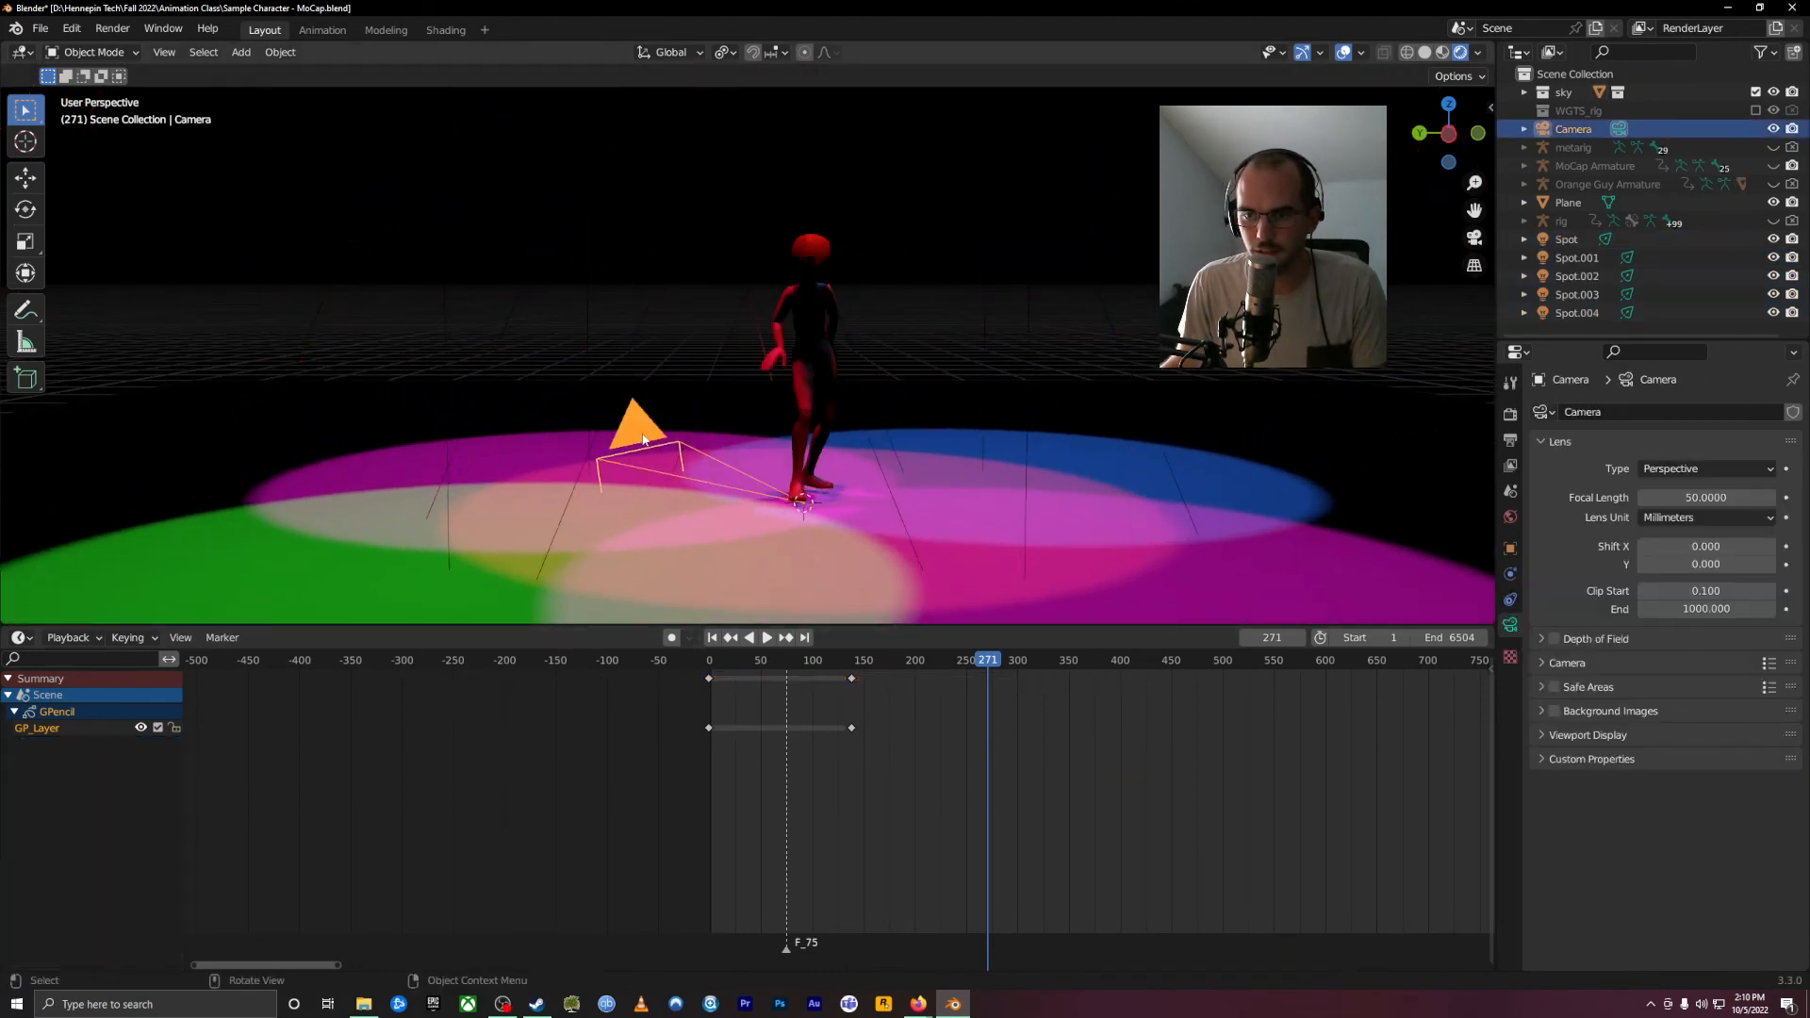
key(ctrl+alt+KP_0)
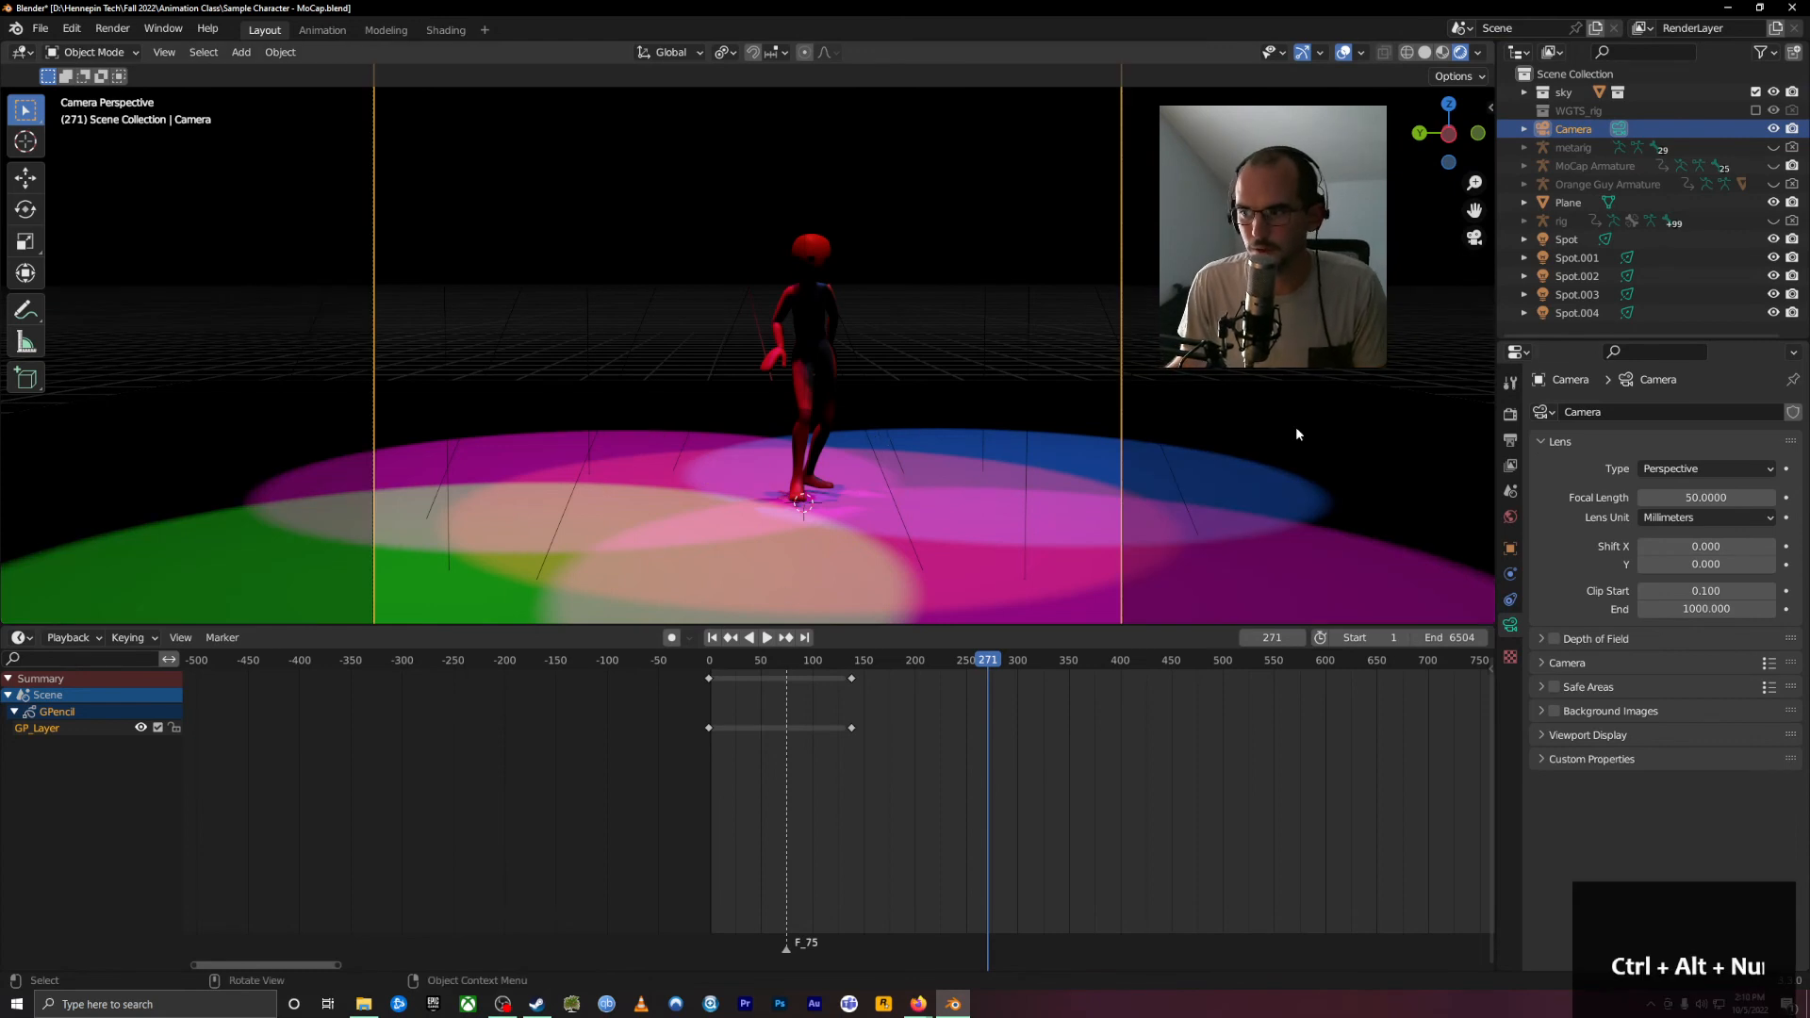
Step: Set the render output resolution to 1280 × 720 px
click(1509, 415)
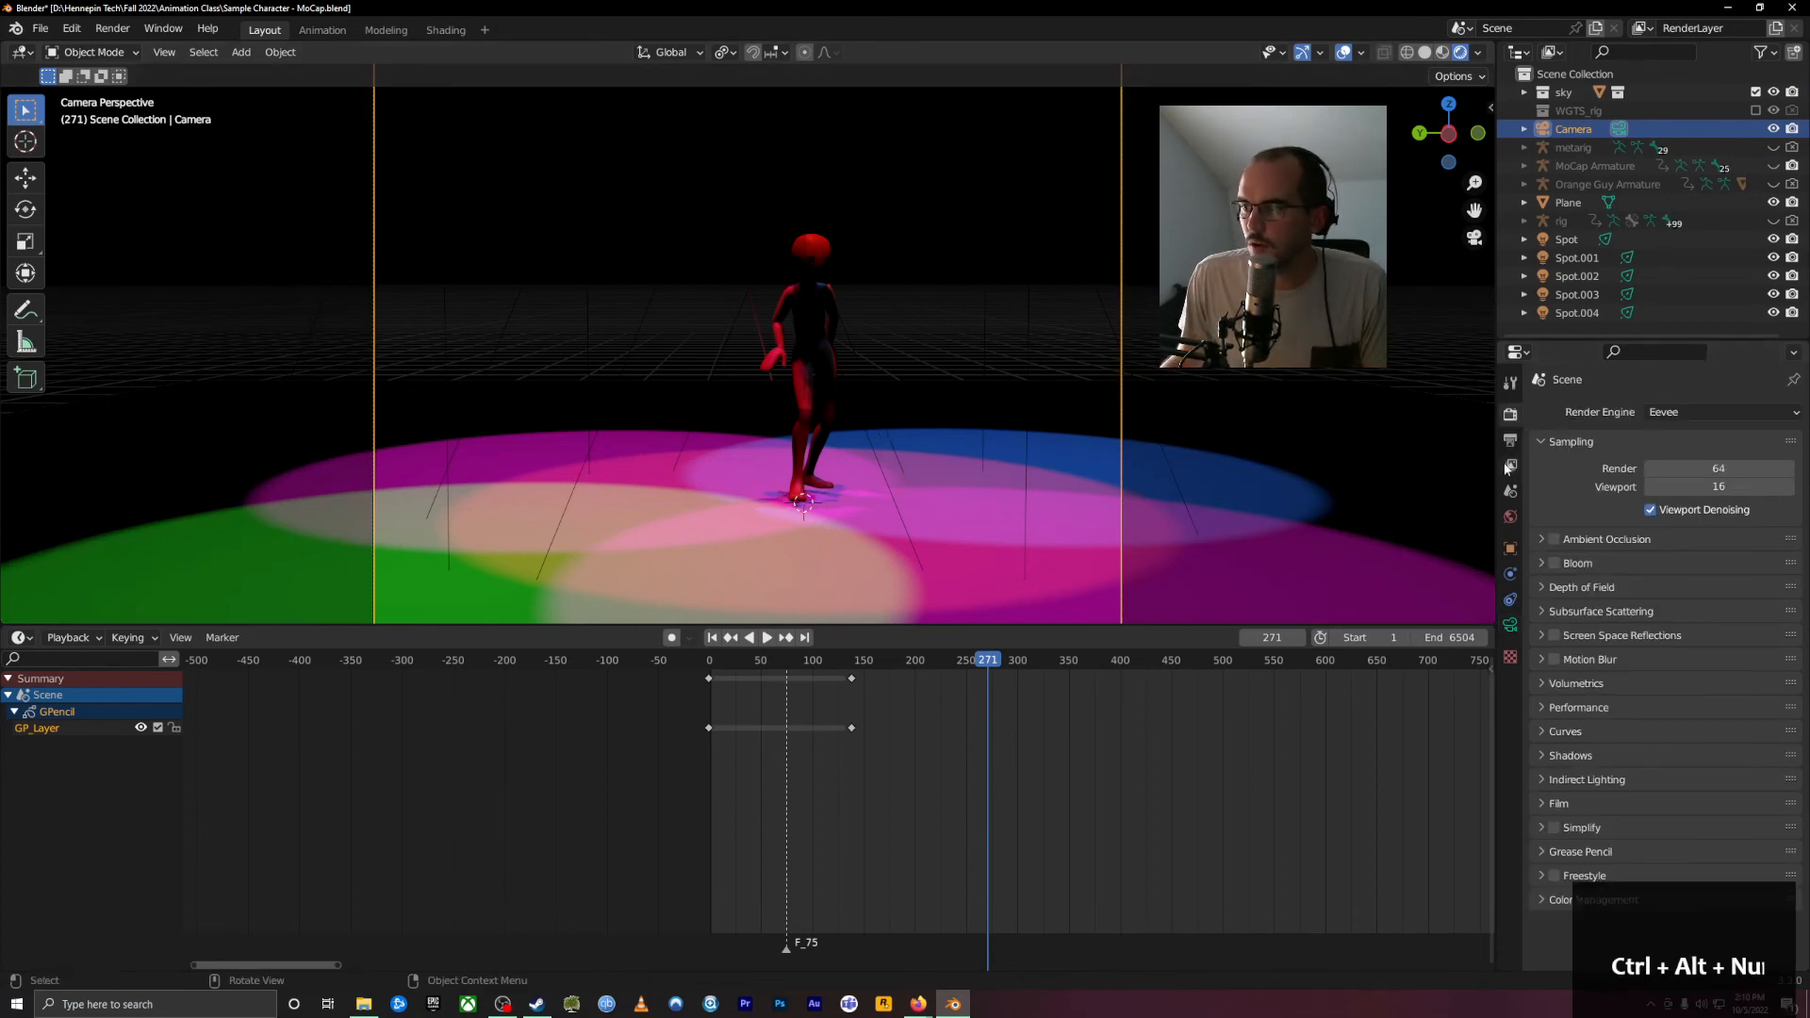
click(1510, 440)
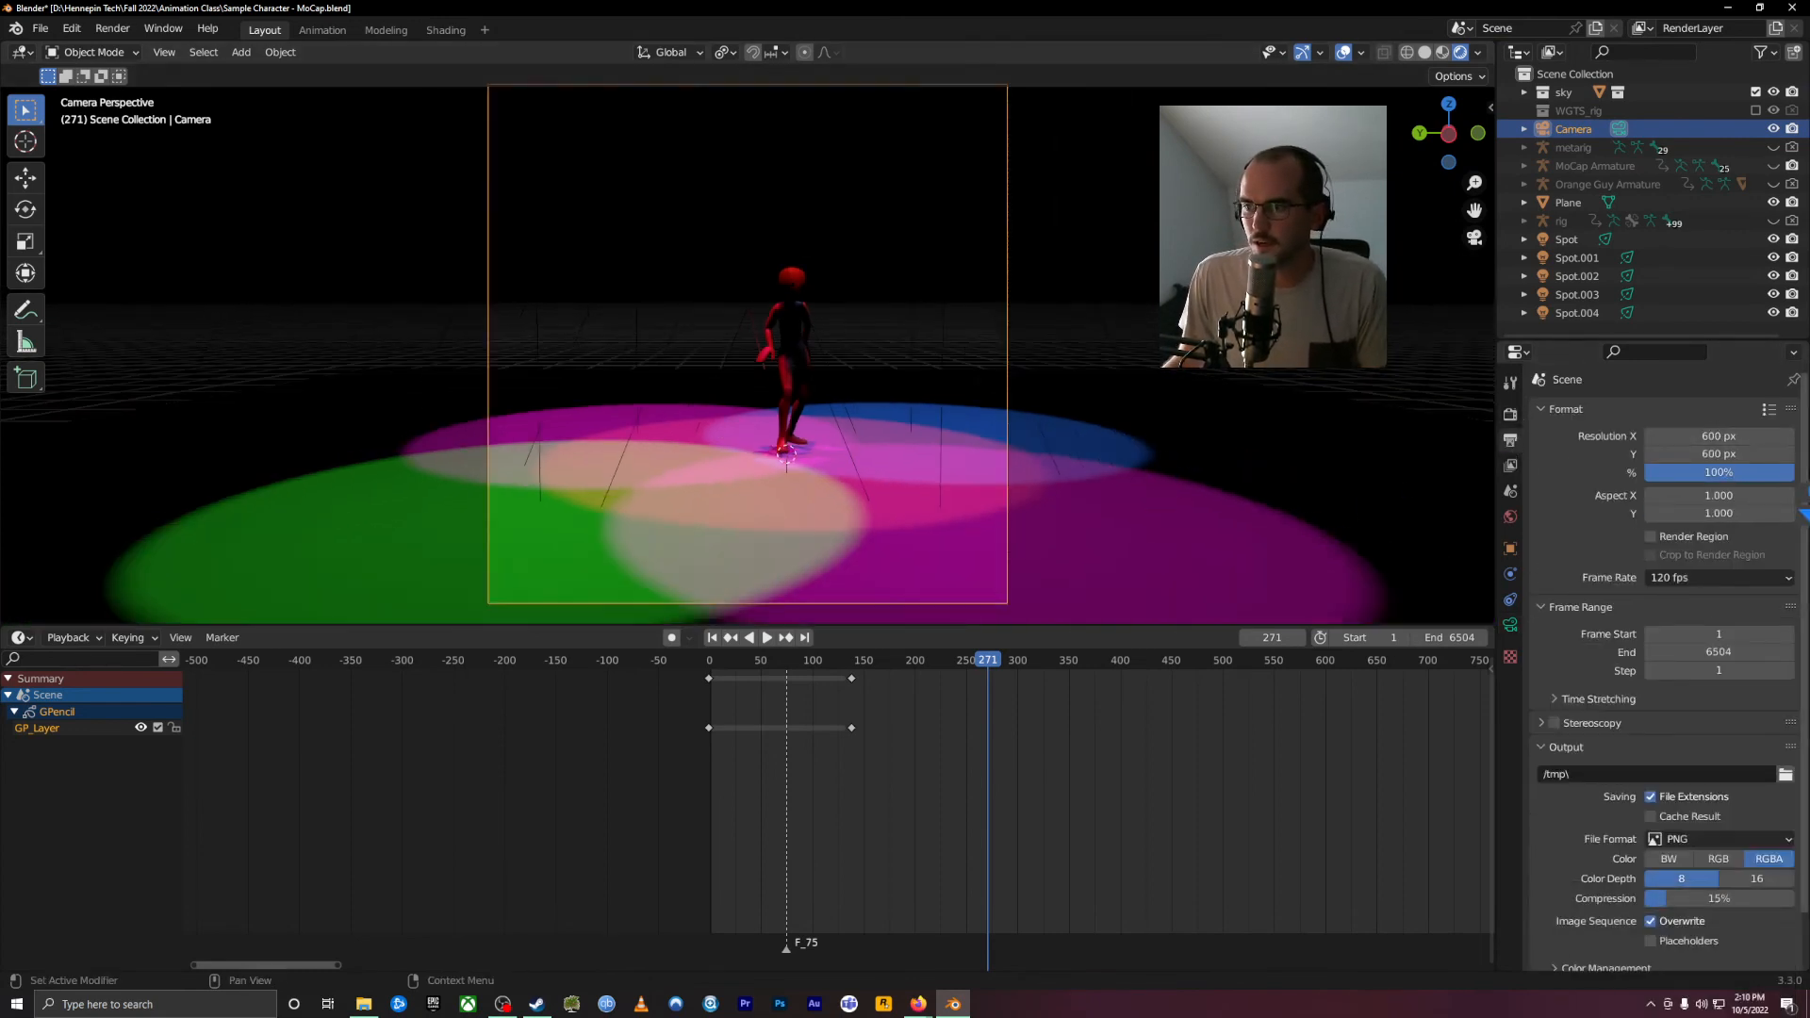
click(1716, 435)
text(1280)
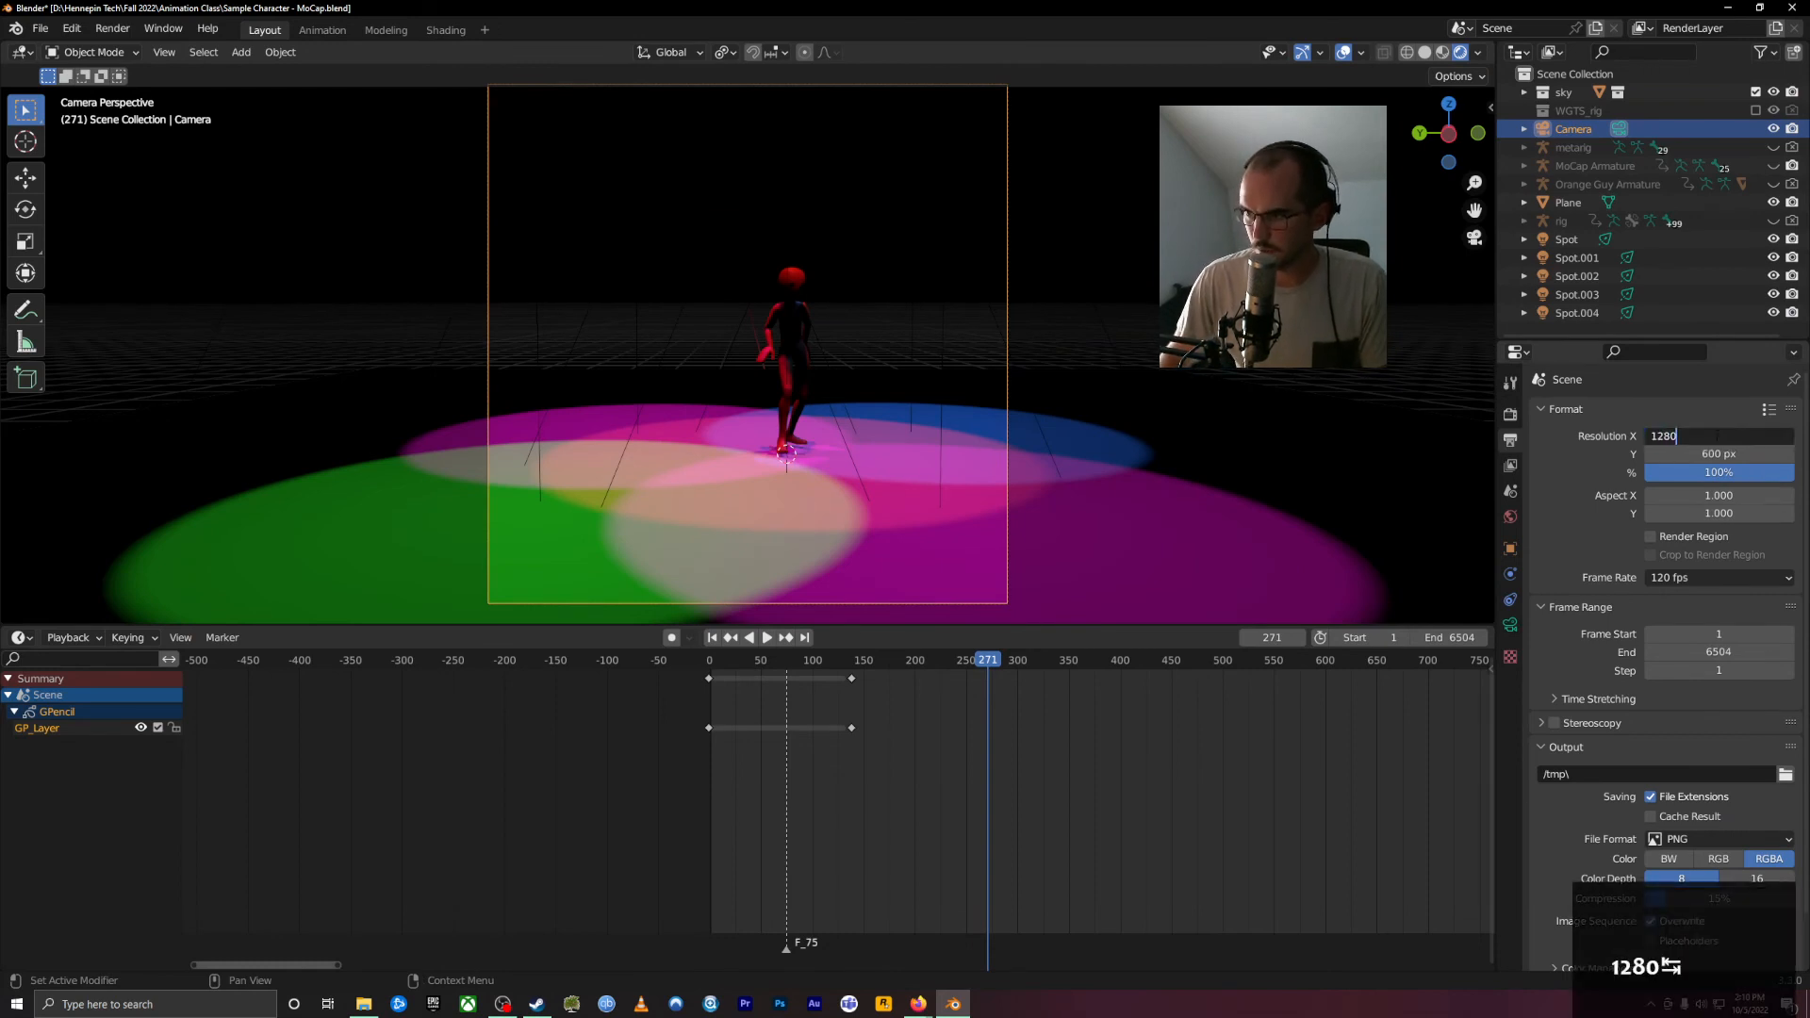
key(Tab)
text(720)
key(Return)
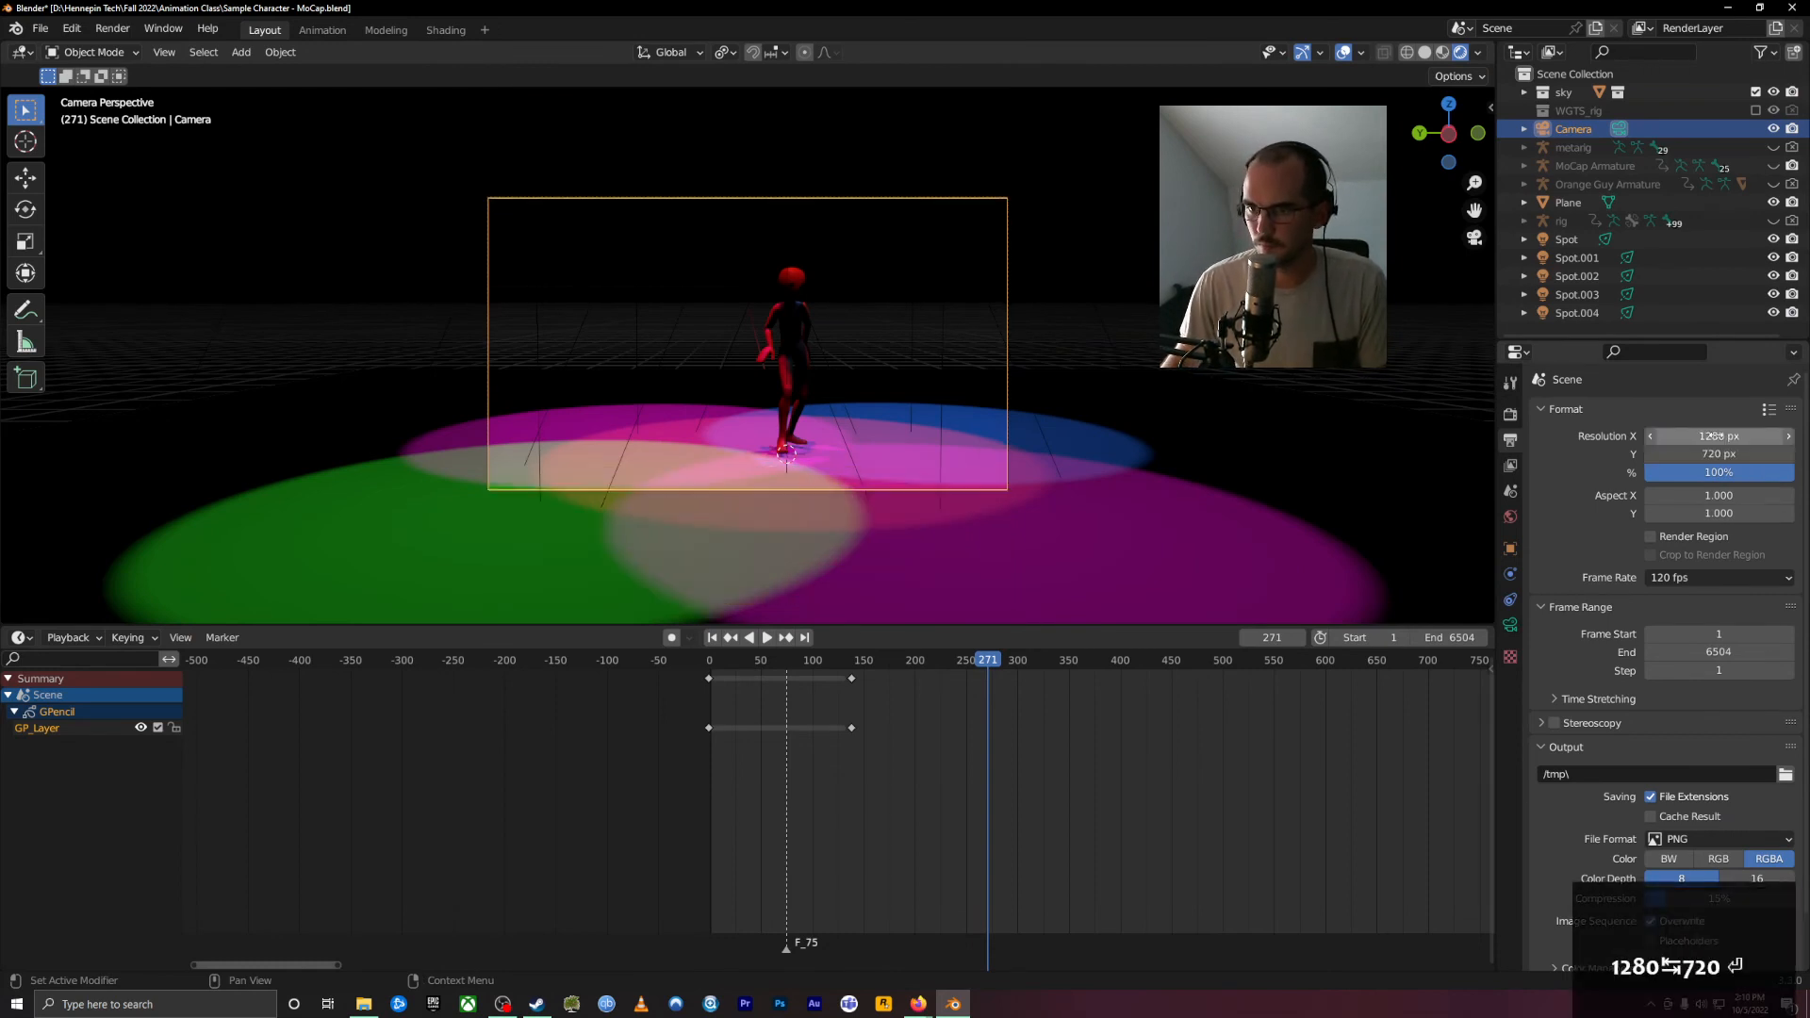
Step: Insert a transform keyframe for the camera at frame 0
drag(816, 671, 697, 680)
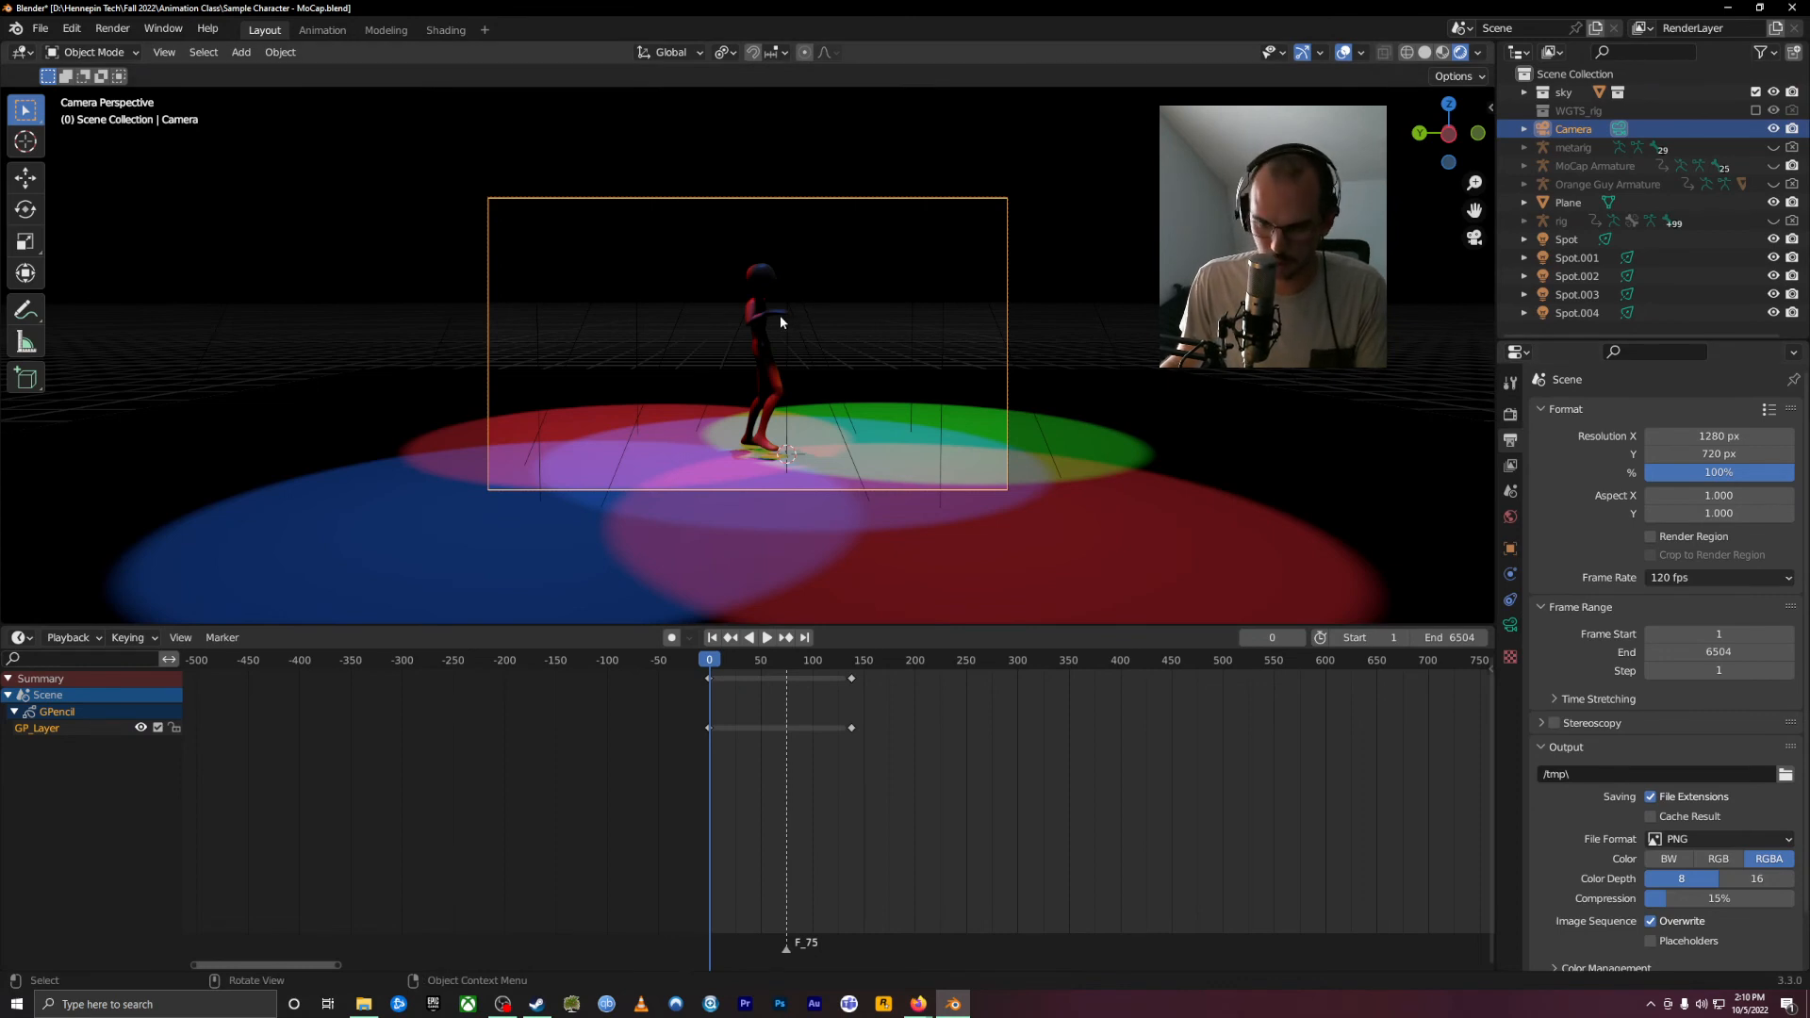
key(i)
click(754, 373)
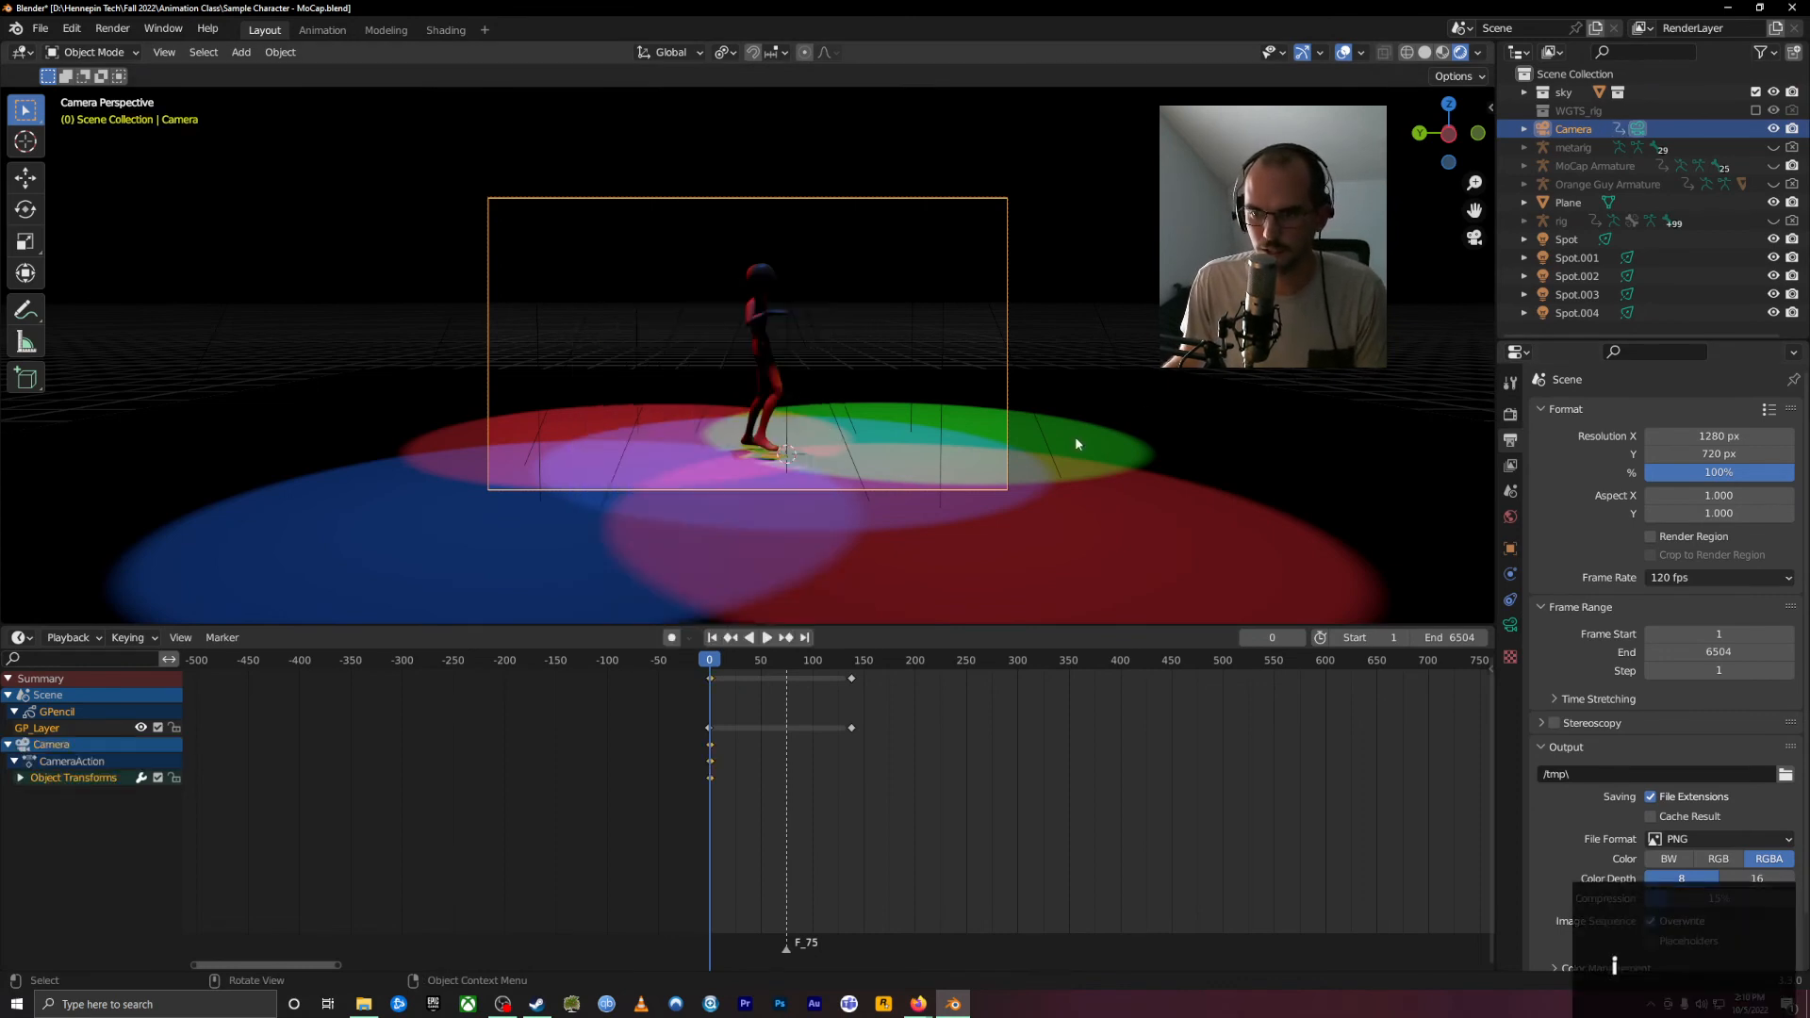
Step: Align the camera to a new view from another side of the dancer at frame 382 and keyframe its transform
drag(745, 660, 1108, 664)
middle_drag(1252, 467, 1029, 392)
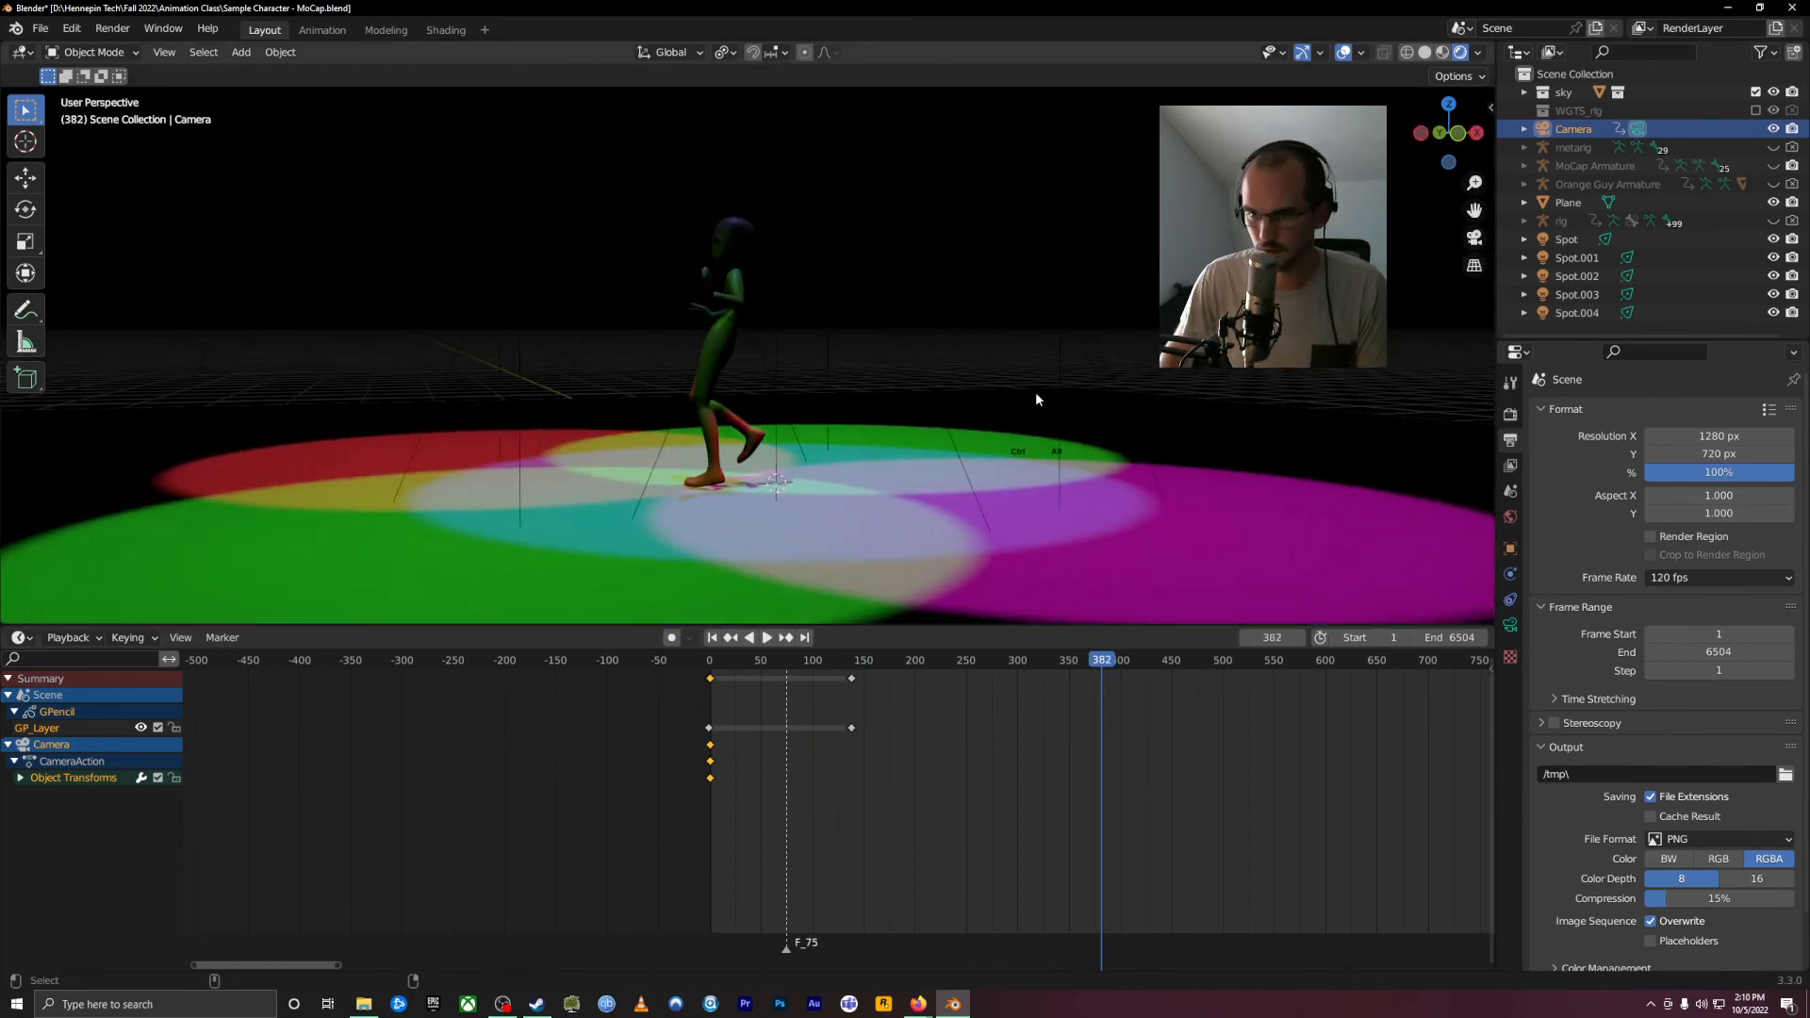
key(ctrl+alt+KP_0)
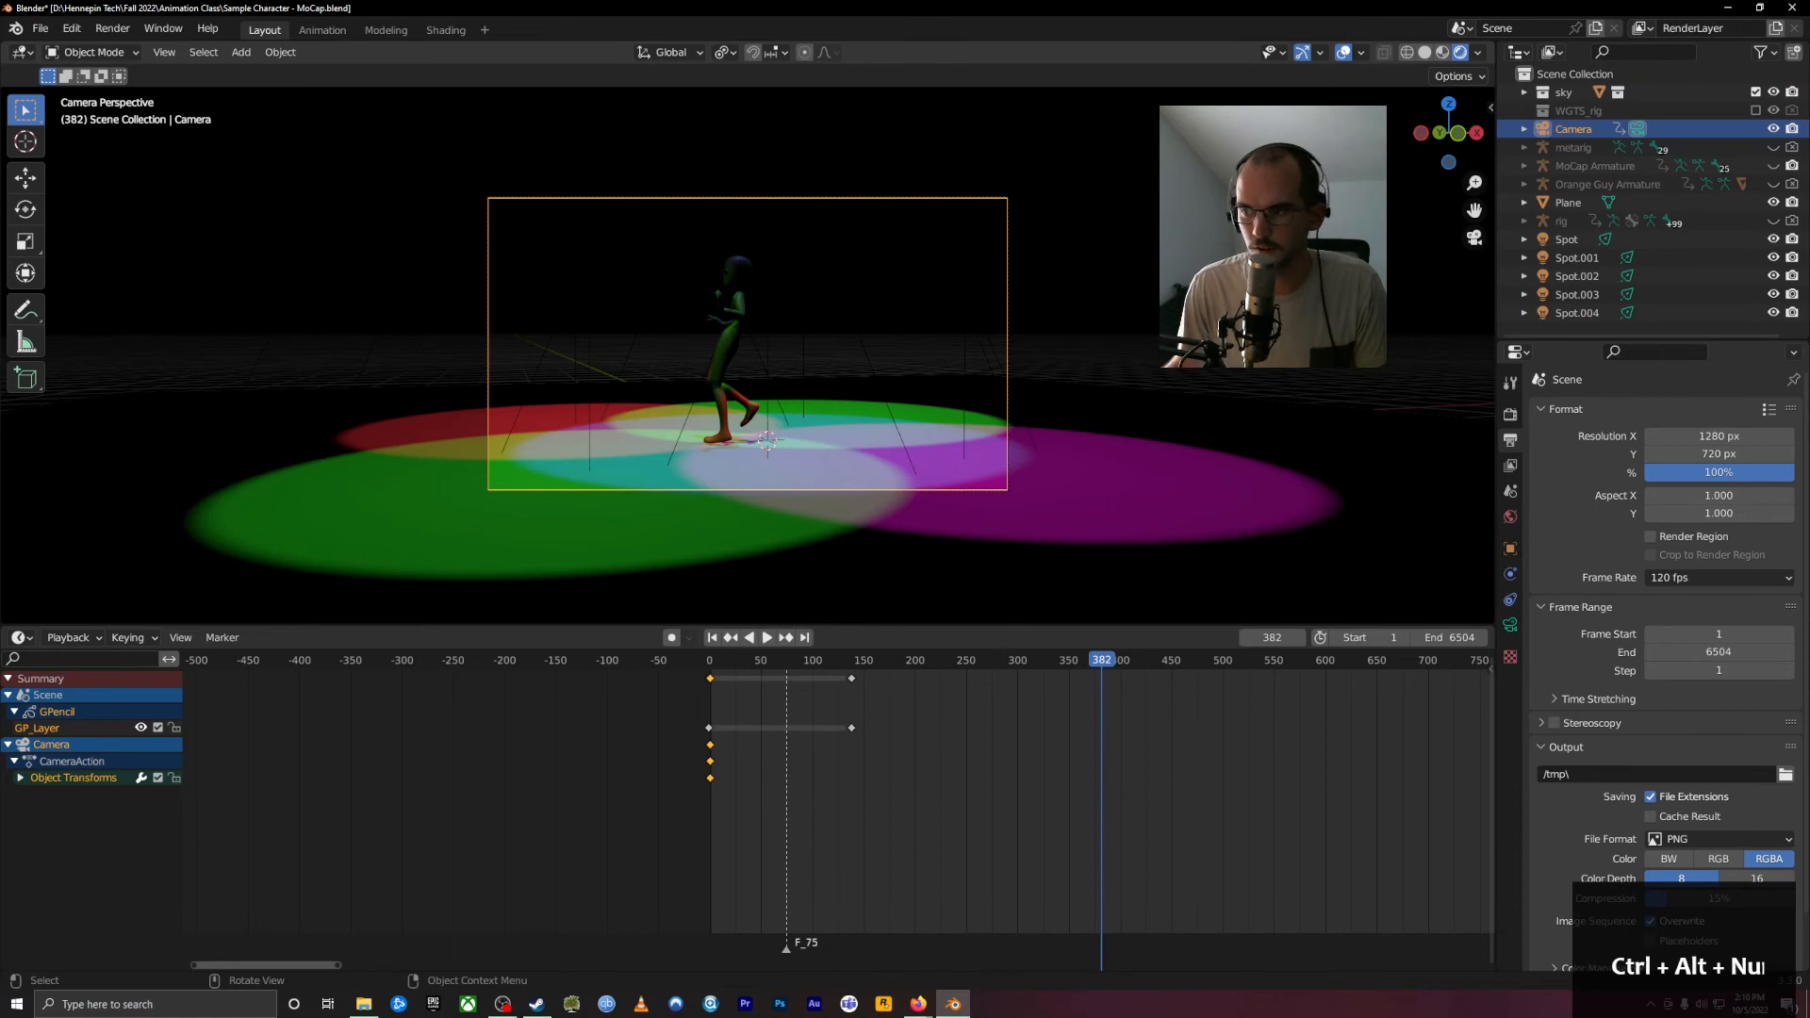
key(i)
click(856, 330)
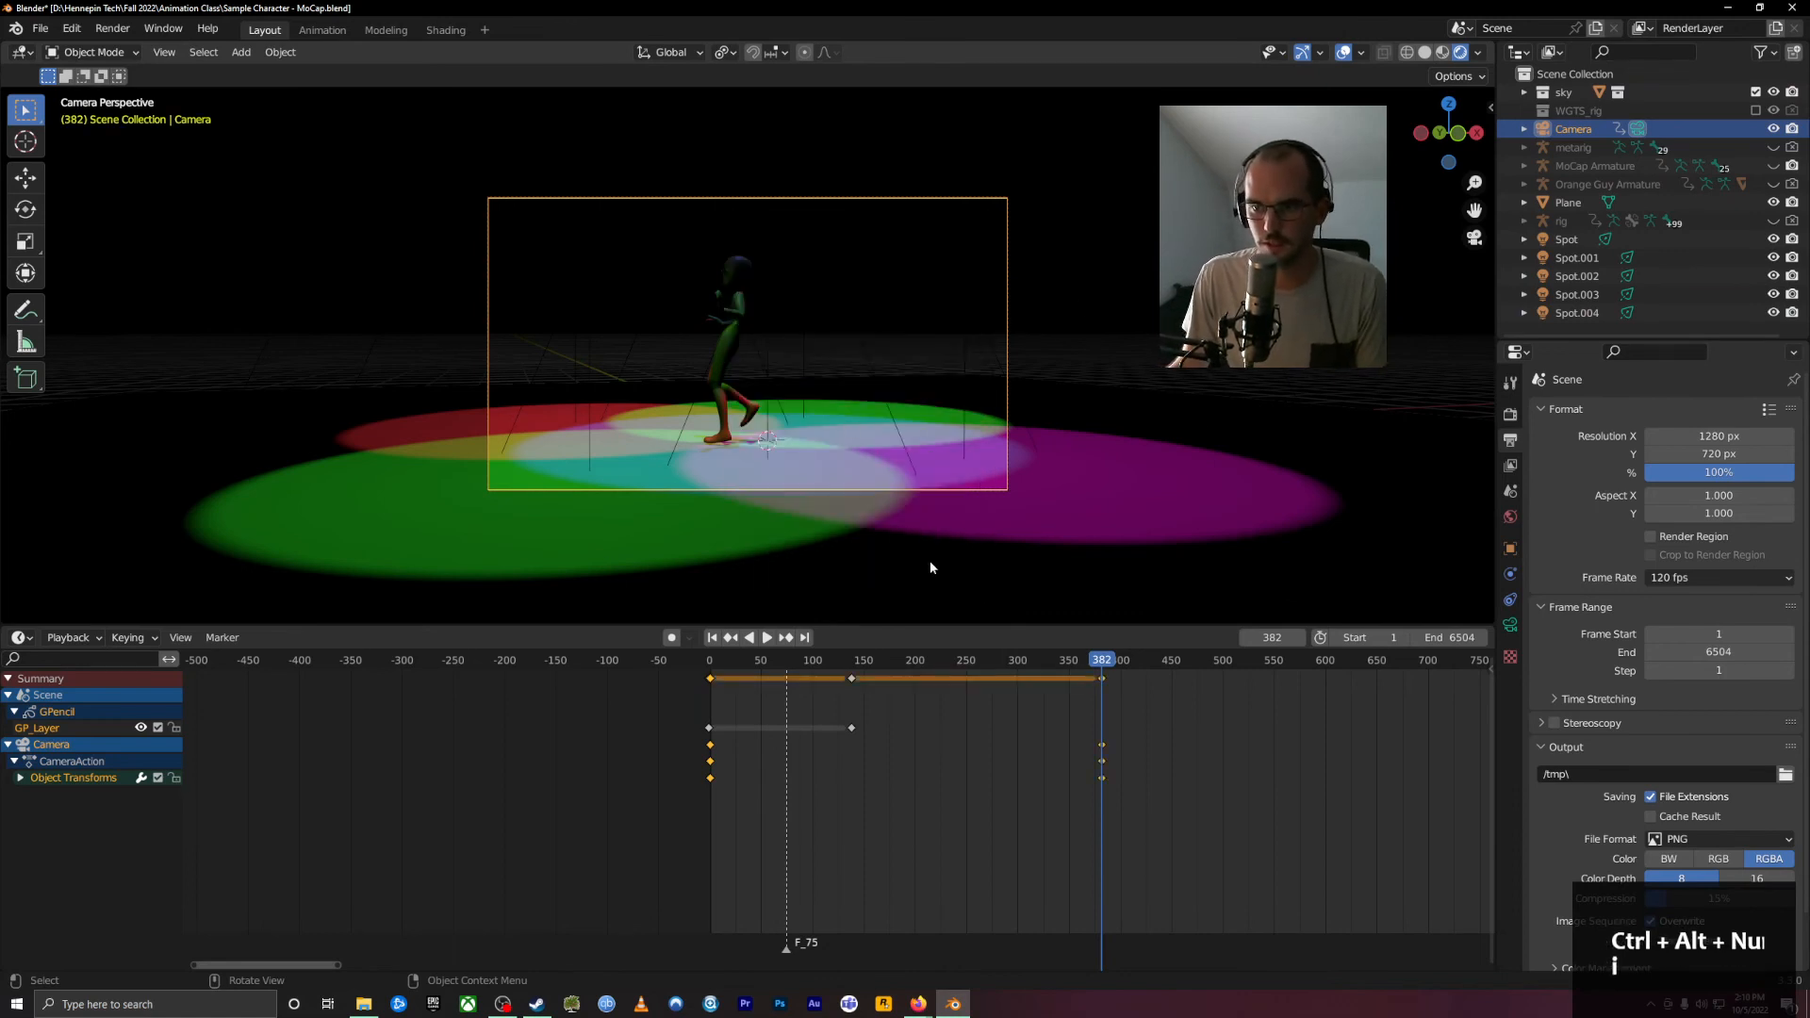
Step: Align the camera to a closer view of the dancer at frame 541, keyframe its transform and scrub to frame 557
drag(895, 648, 1262, 675)
middle_drag(783, 327, 773, 371)
scroll(773, 371, up, 4)
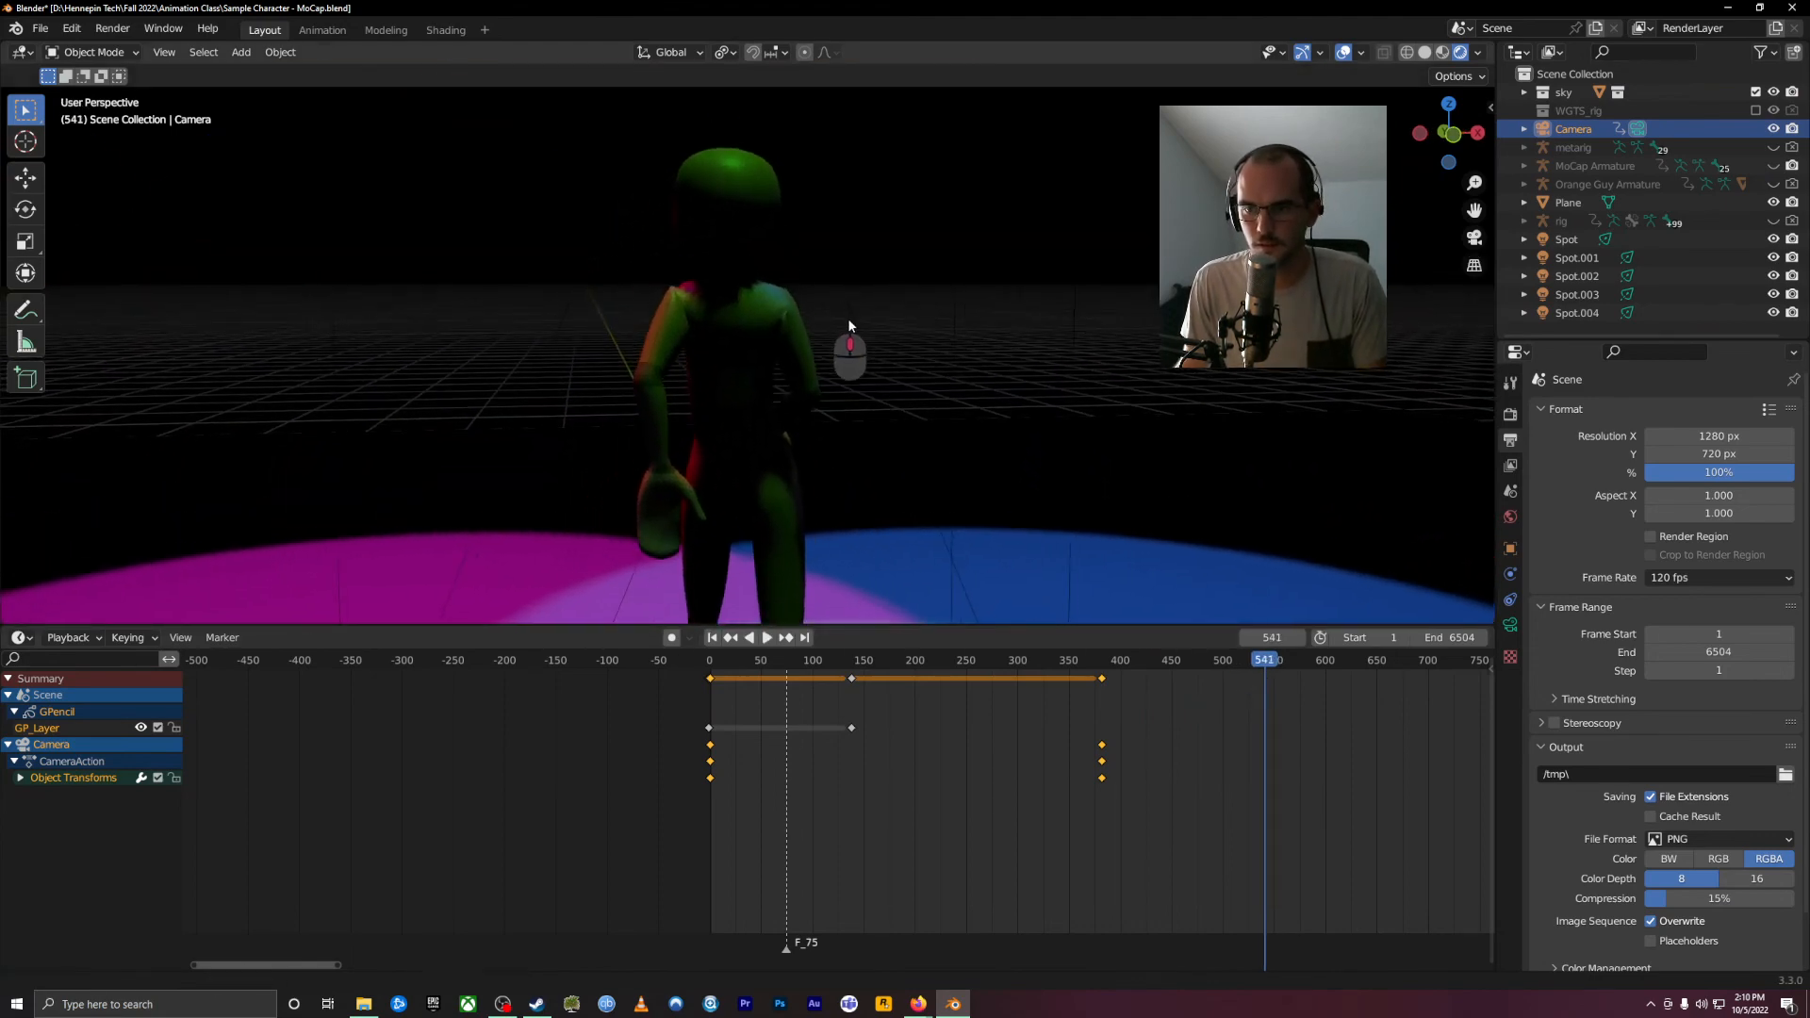
key(ctrl+alt+KP_0)
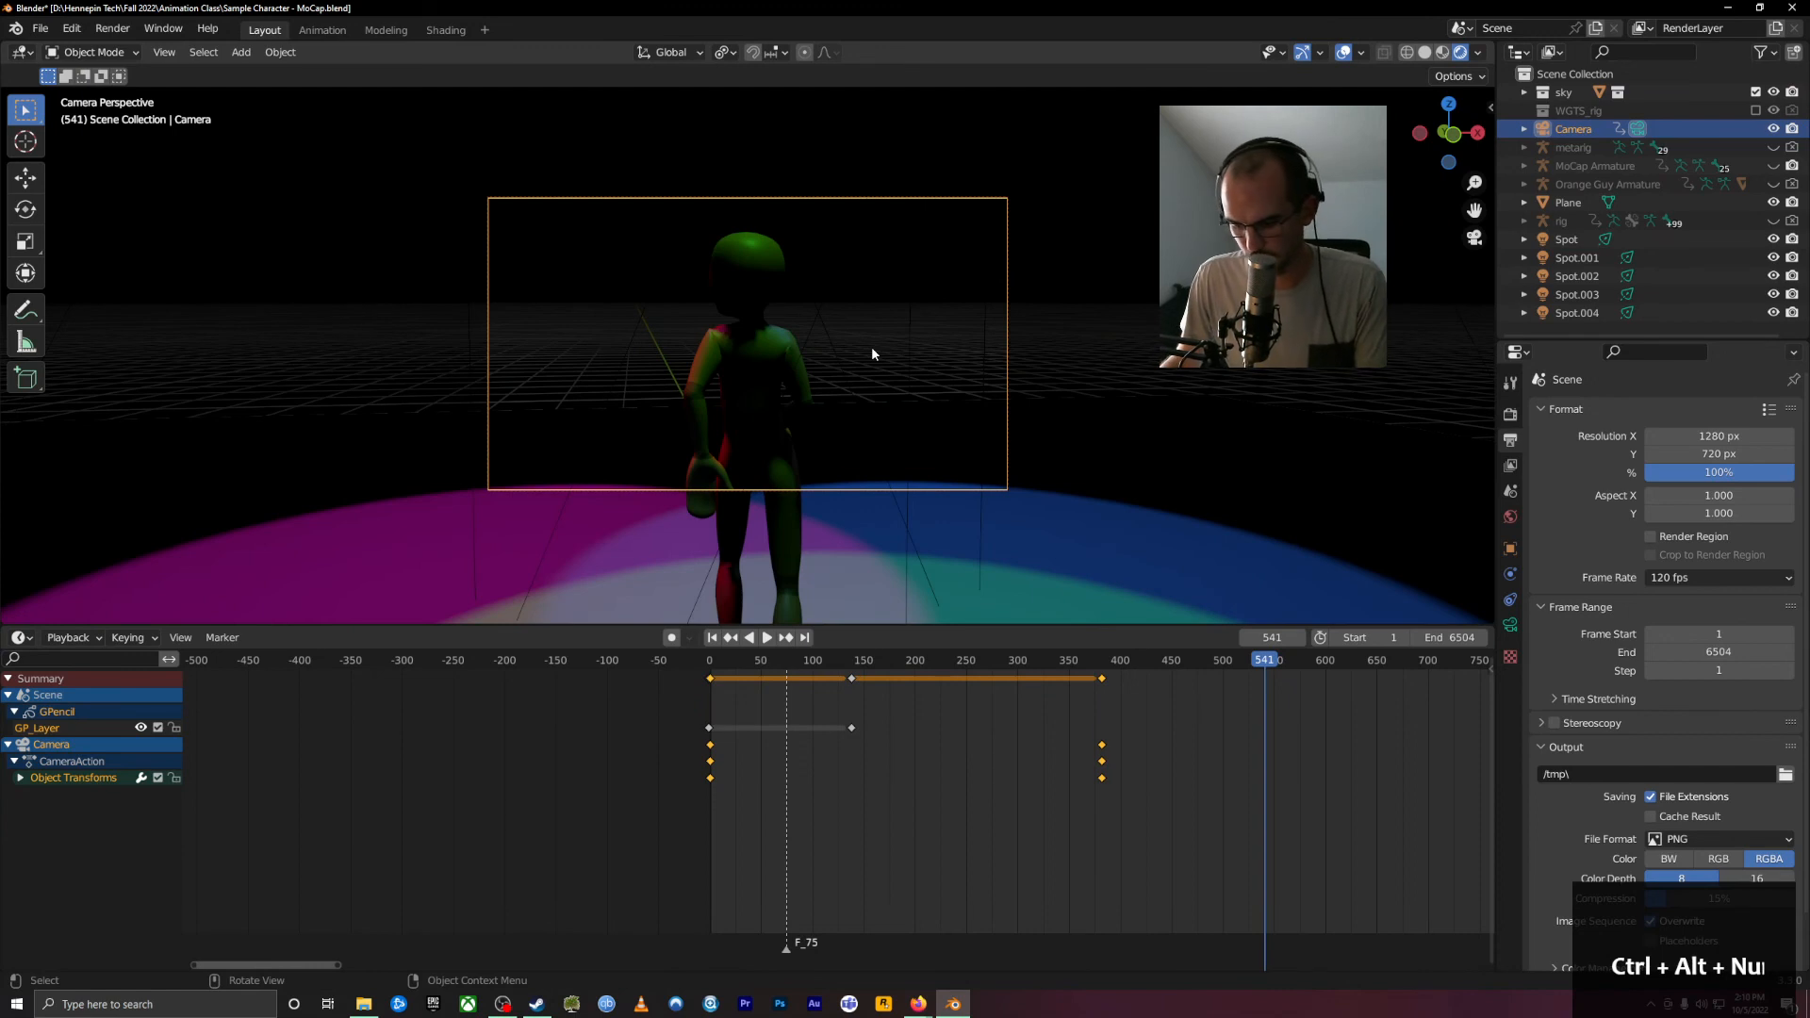
key(i)
click(872, 351)
drag(1240, 662, 1281, 704)
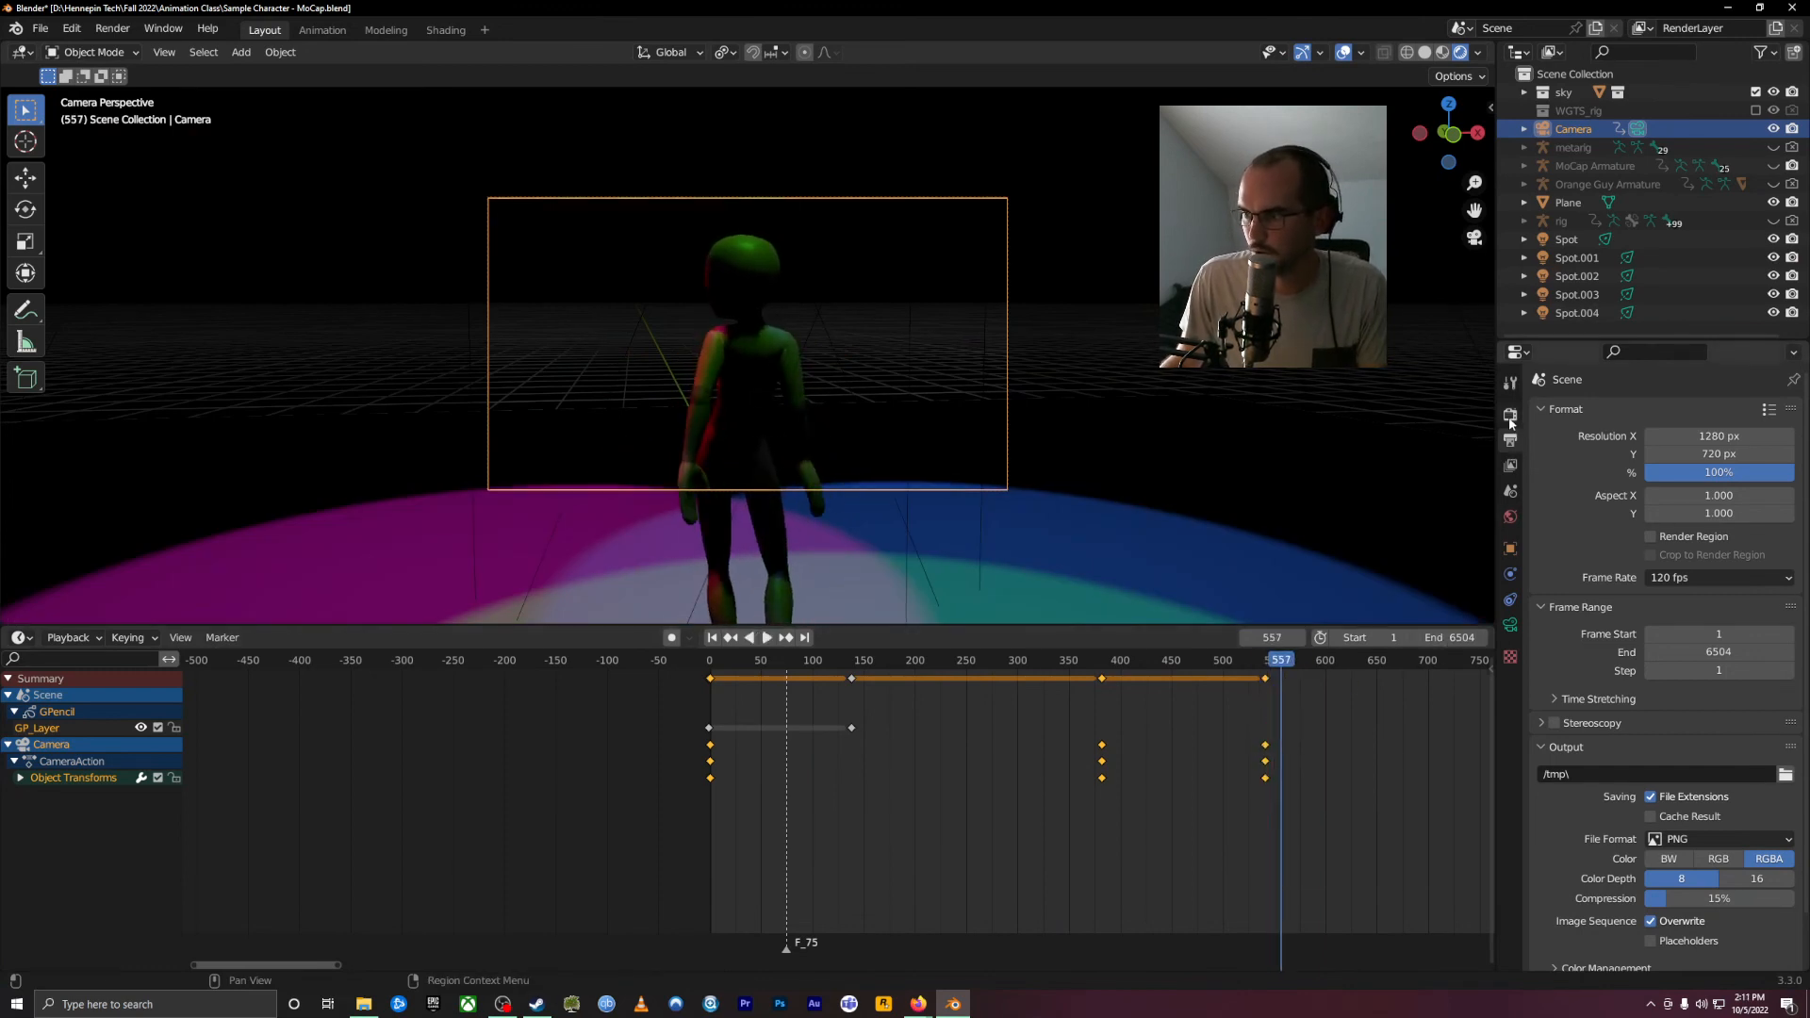
Step: Set the end of the scene's frame range to 557
click(1728, 653)
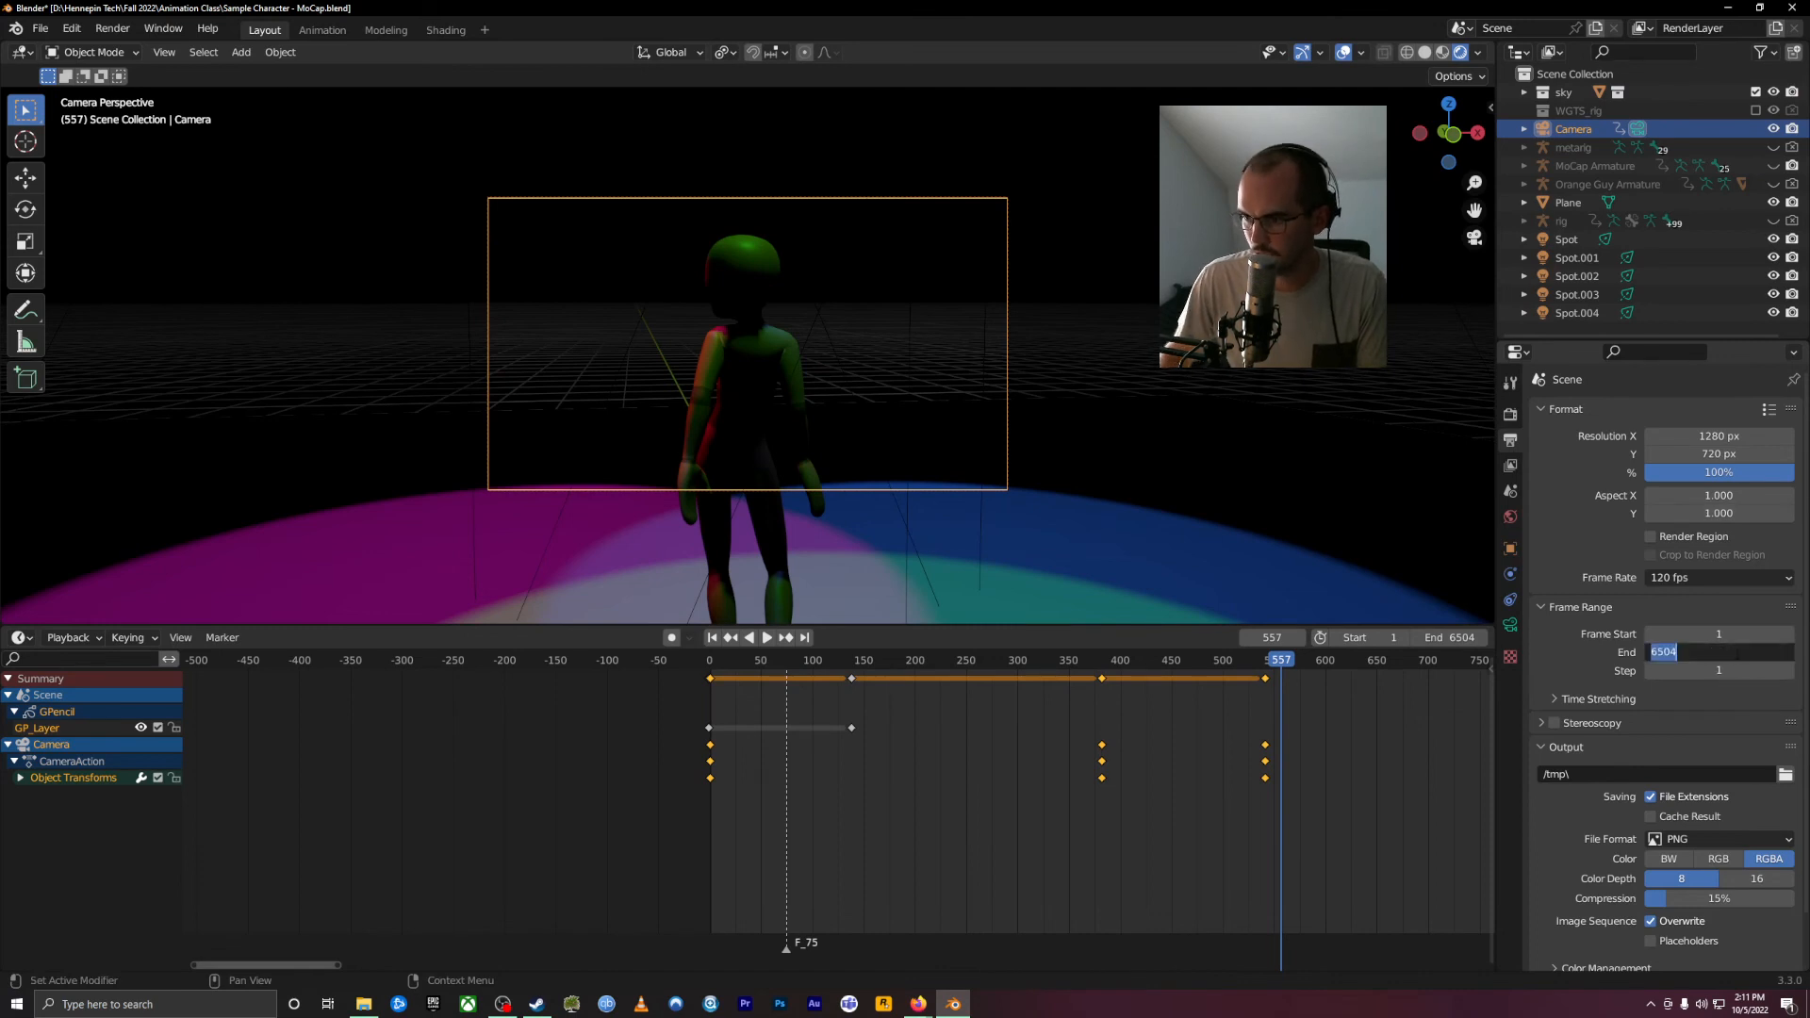
text(557)
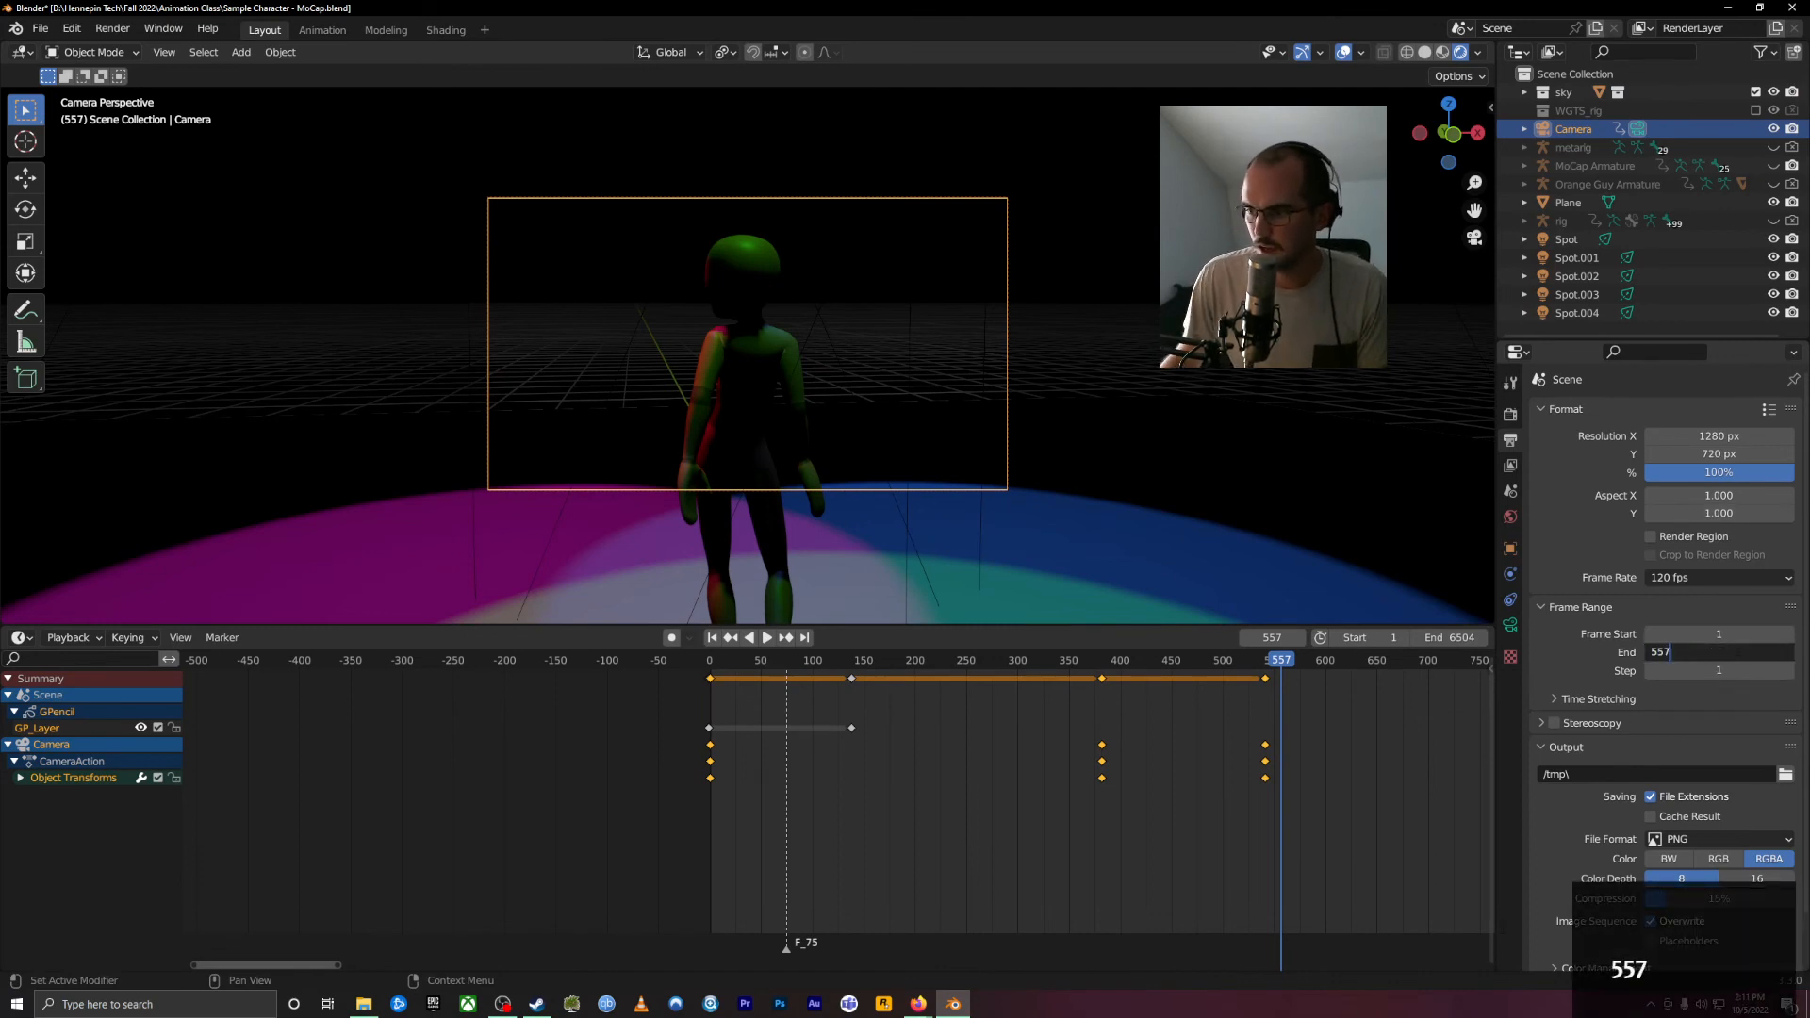
click(1560, 872)
Step: Set the render output format to FFmpeg Video with an MPEG-4 container
click(1697, 841)
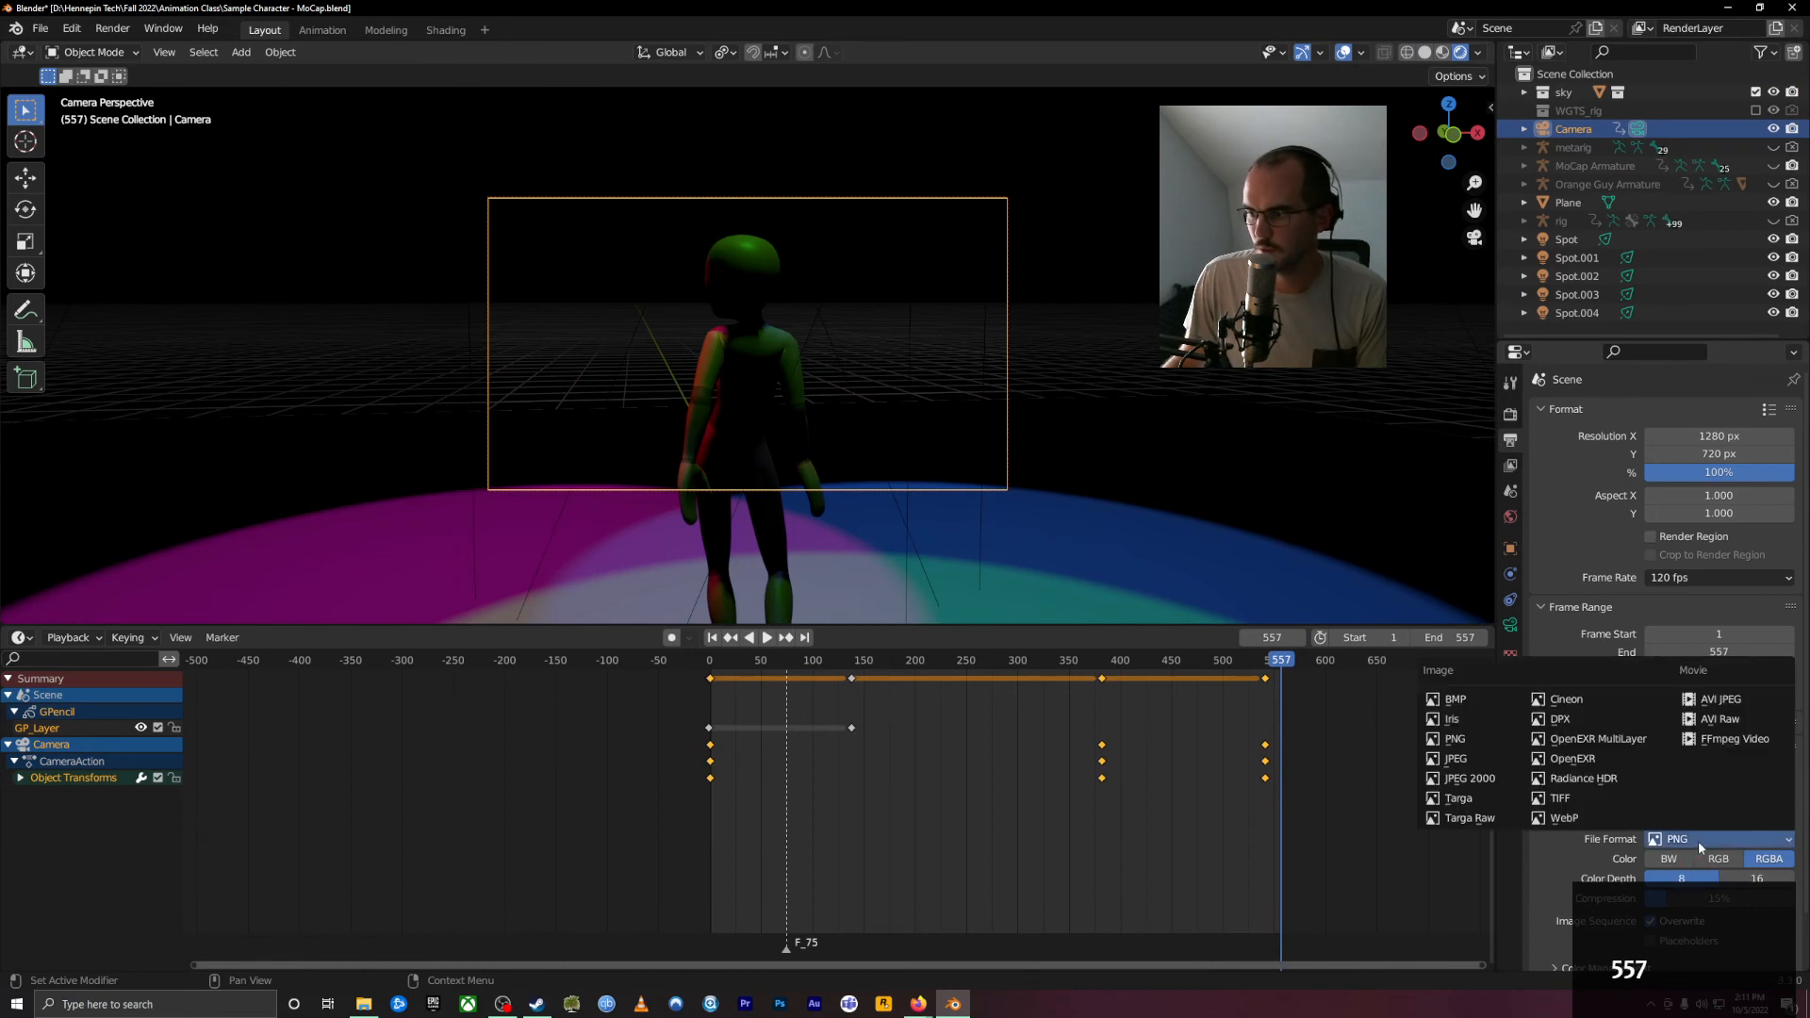
click(1742, 740)
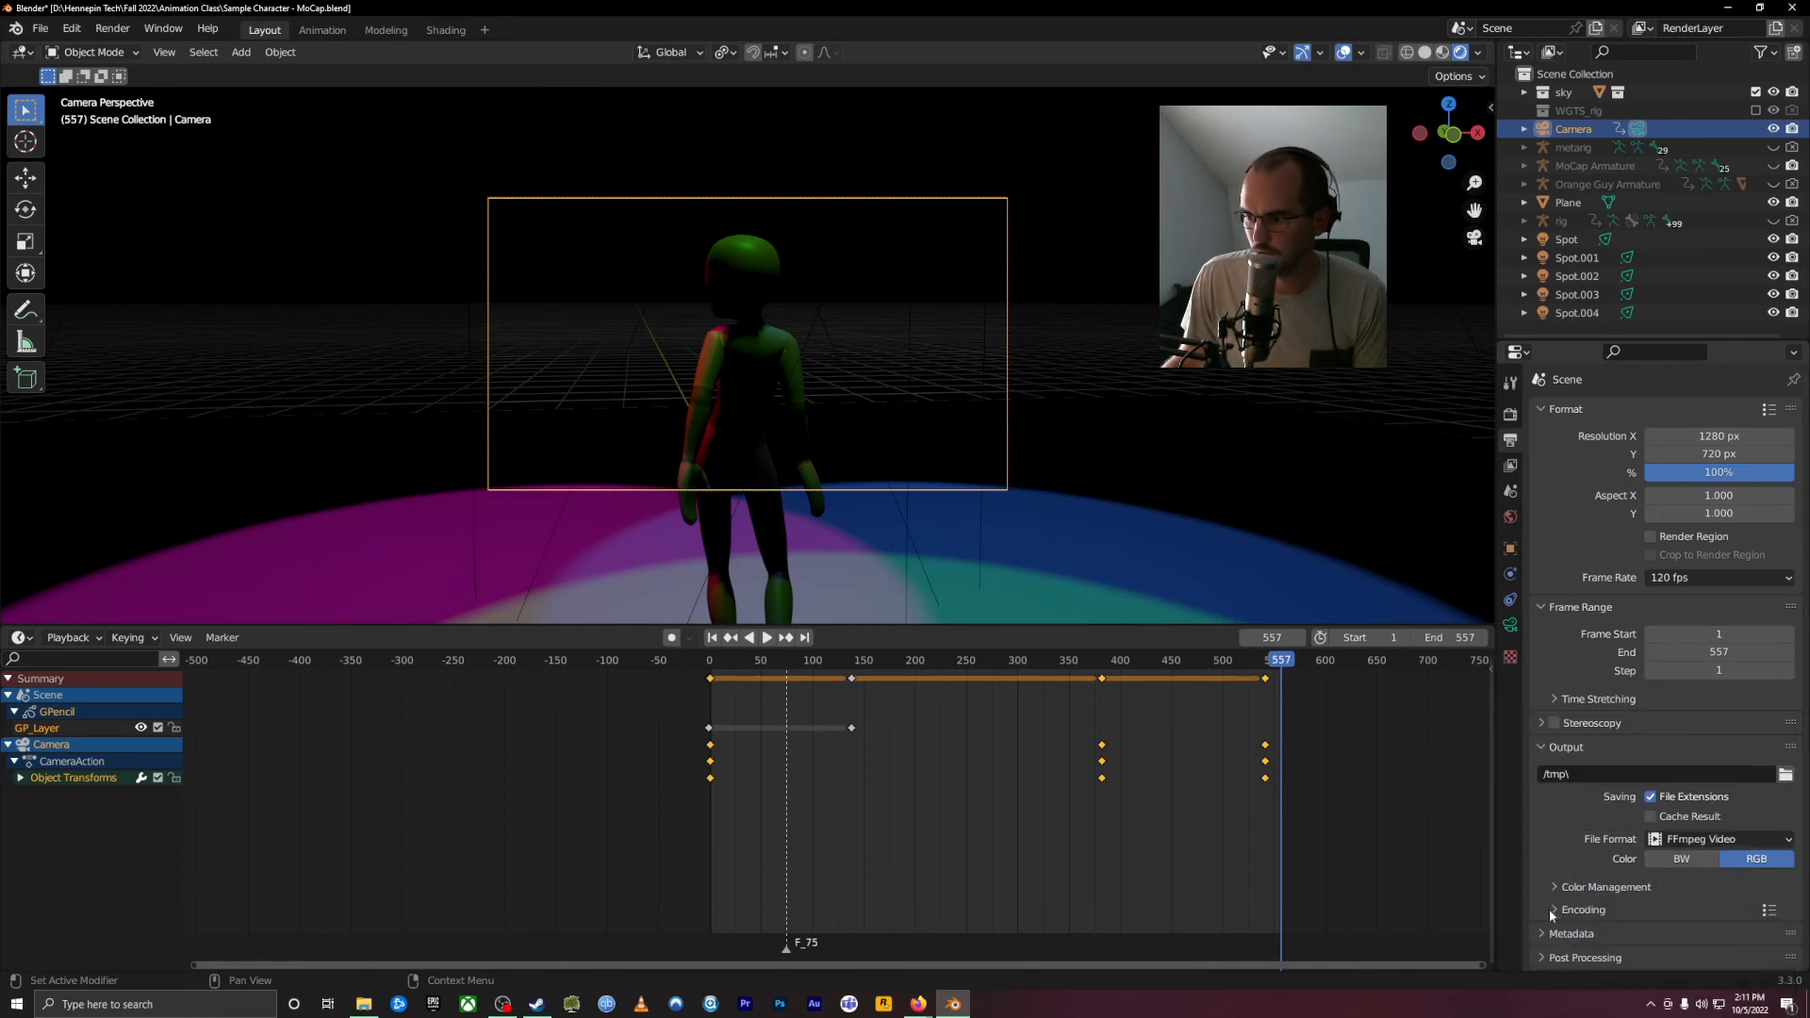
click(1552, 909)
scroll(1603, 886, down, 5)
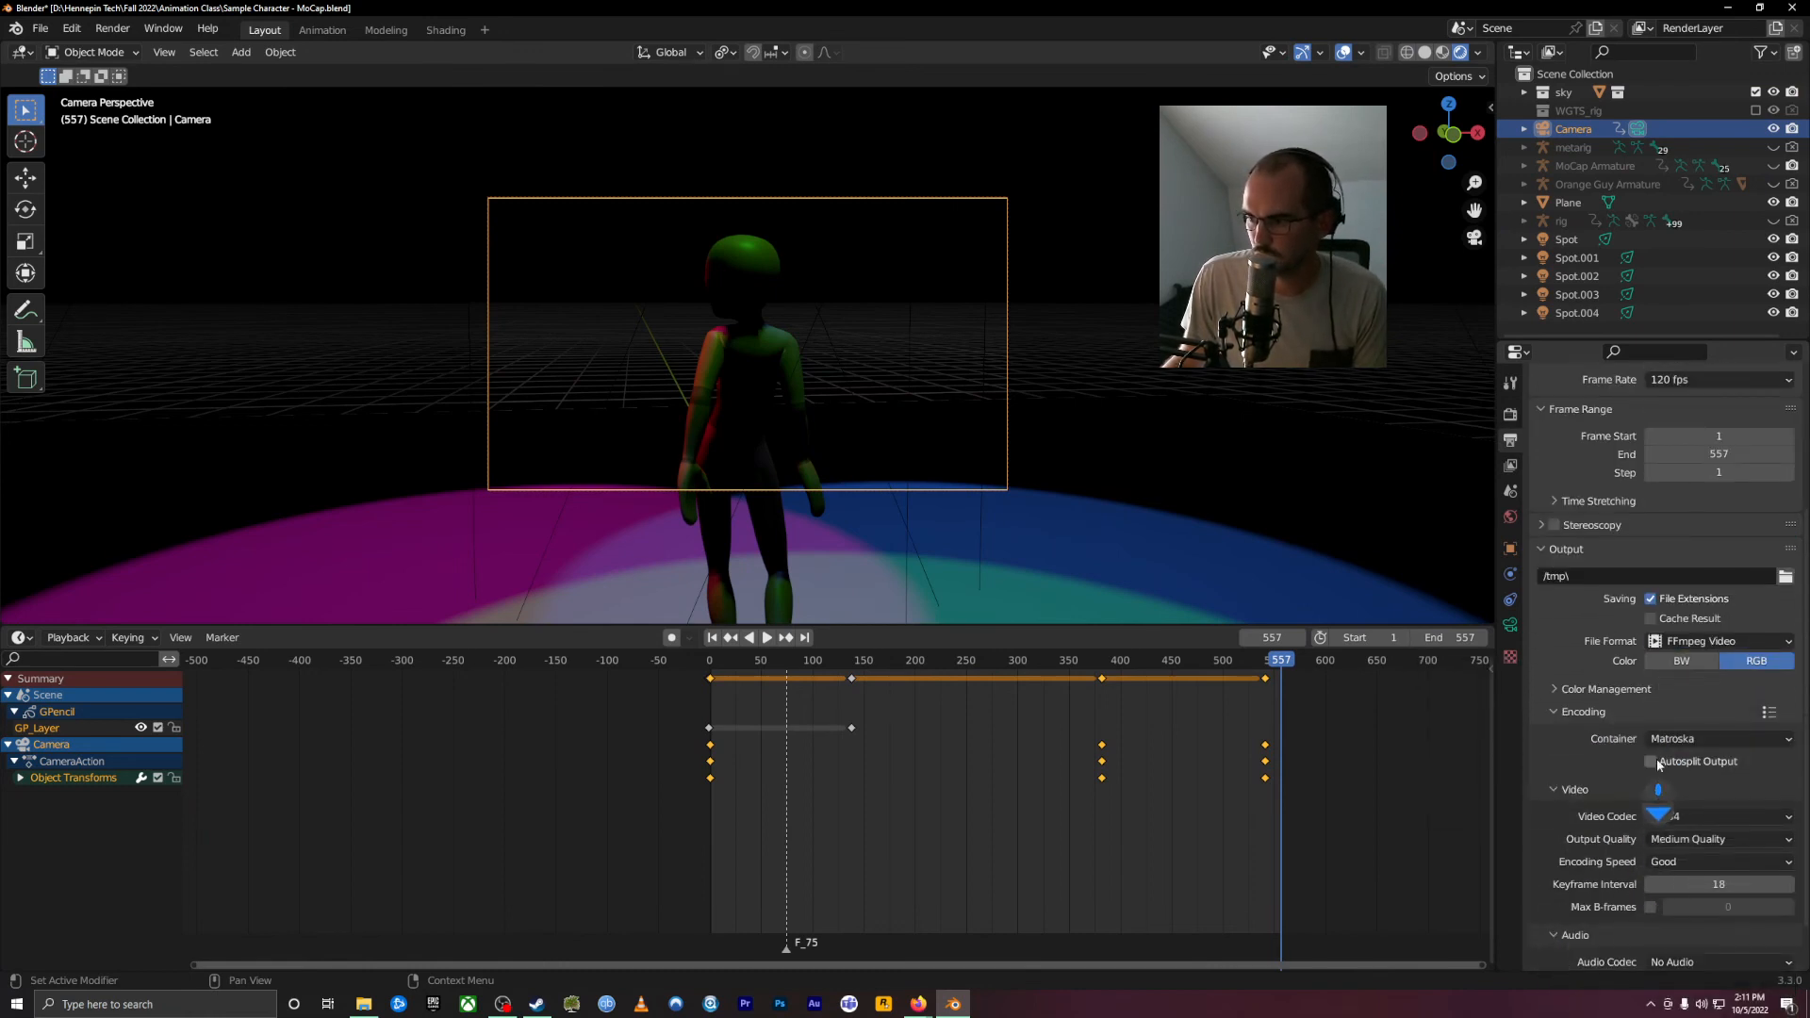
click(1685, 740)
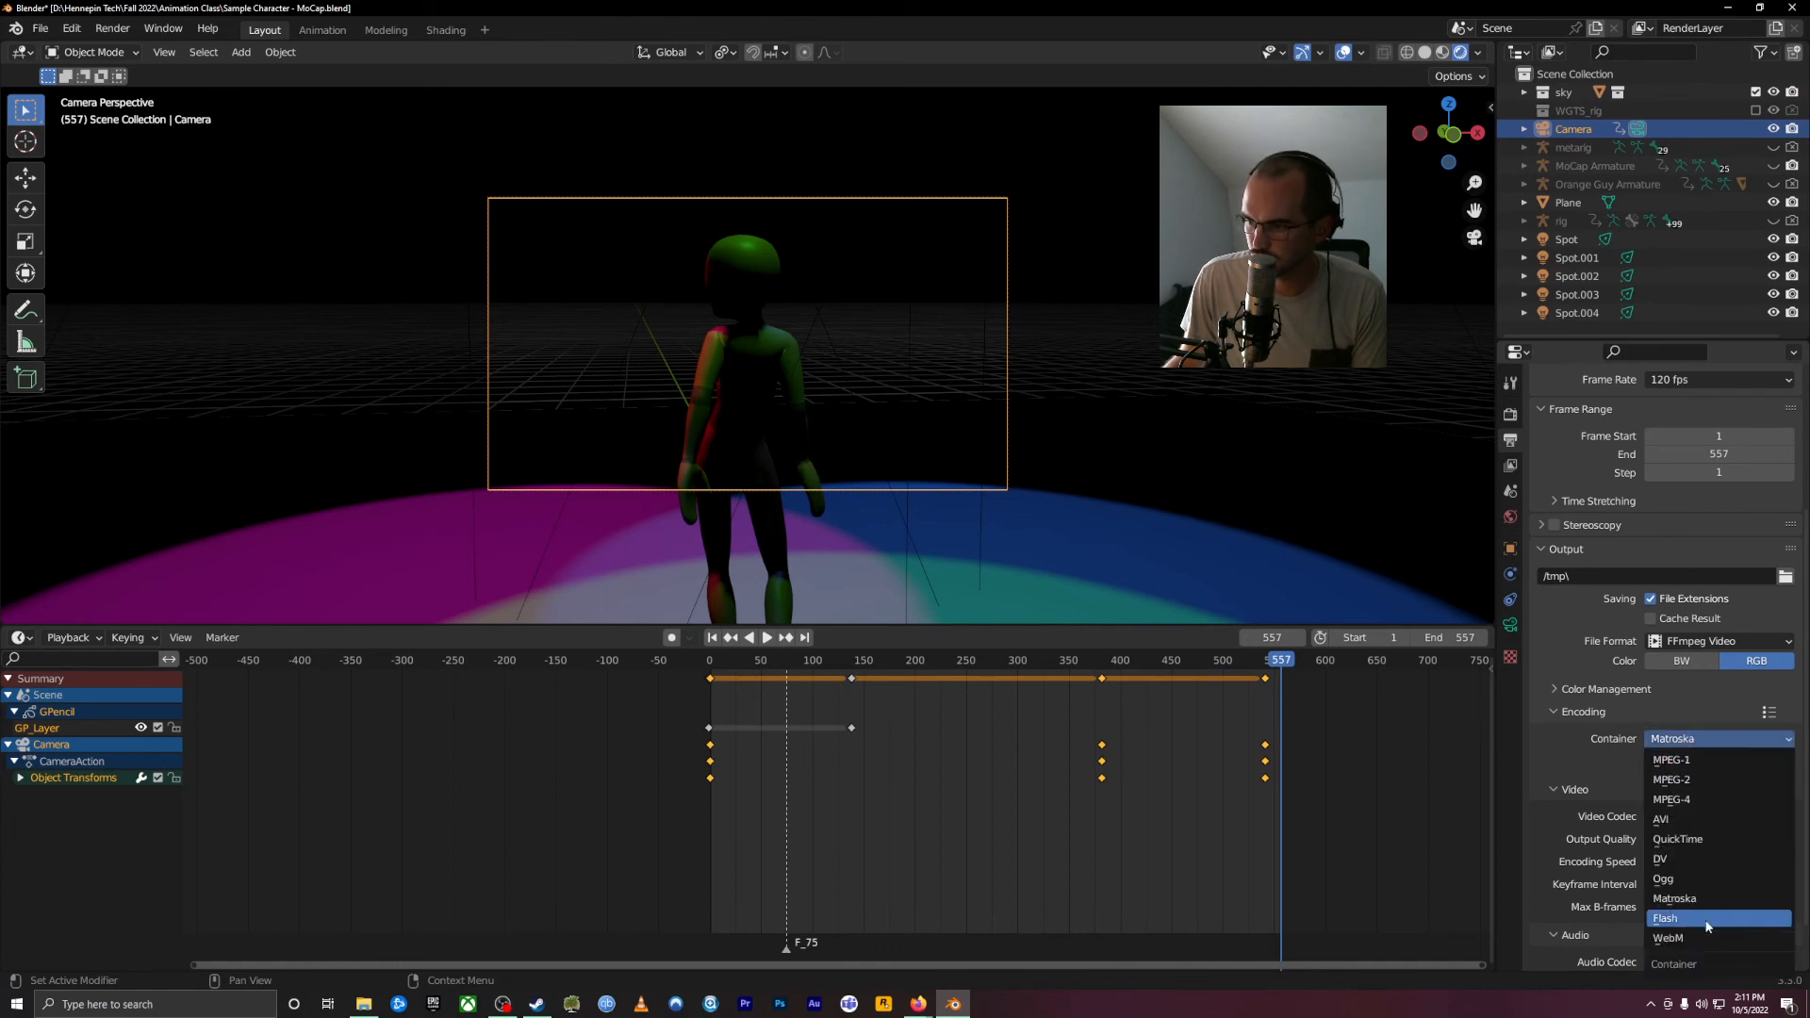
click(1704, 800)
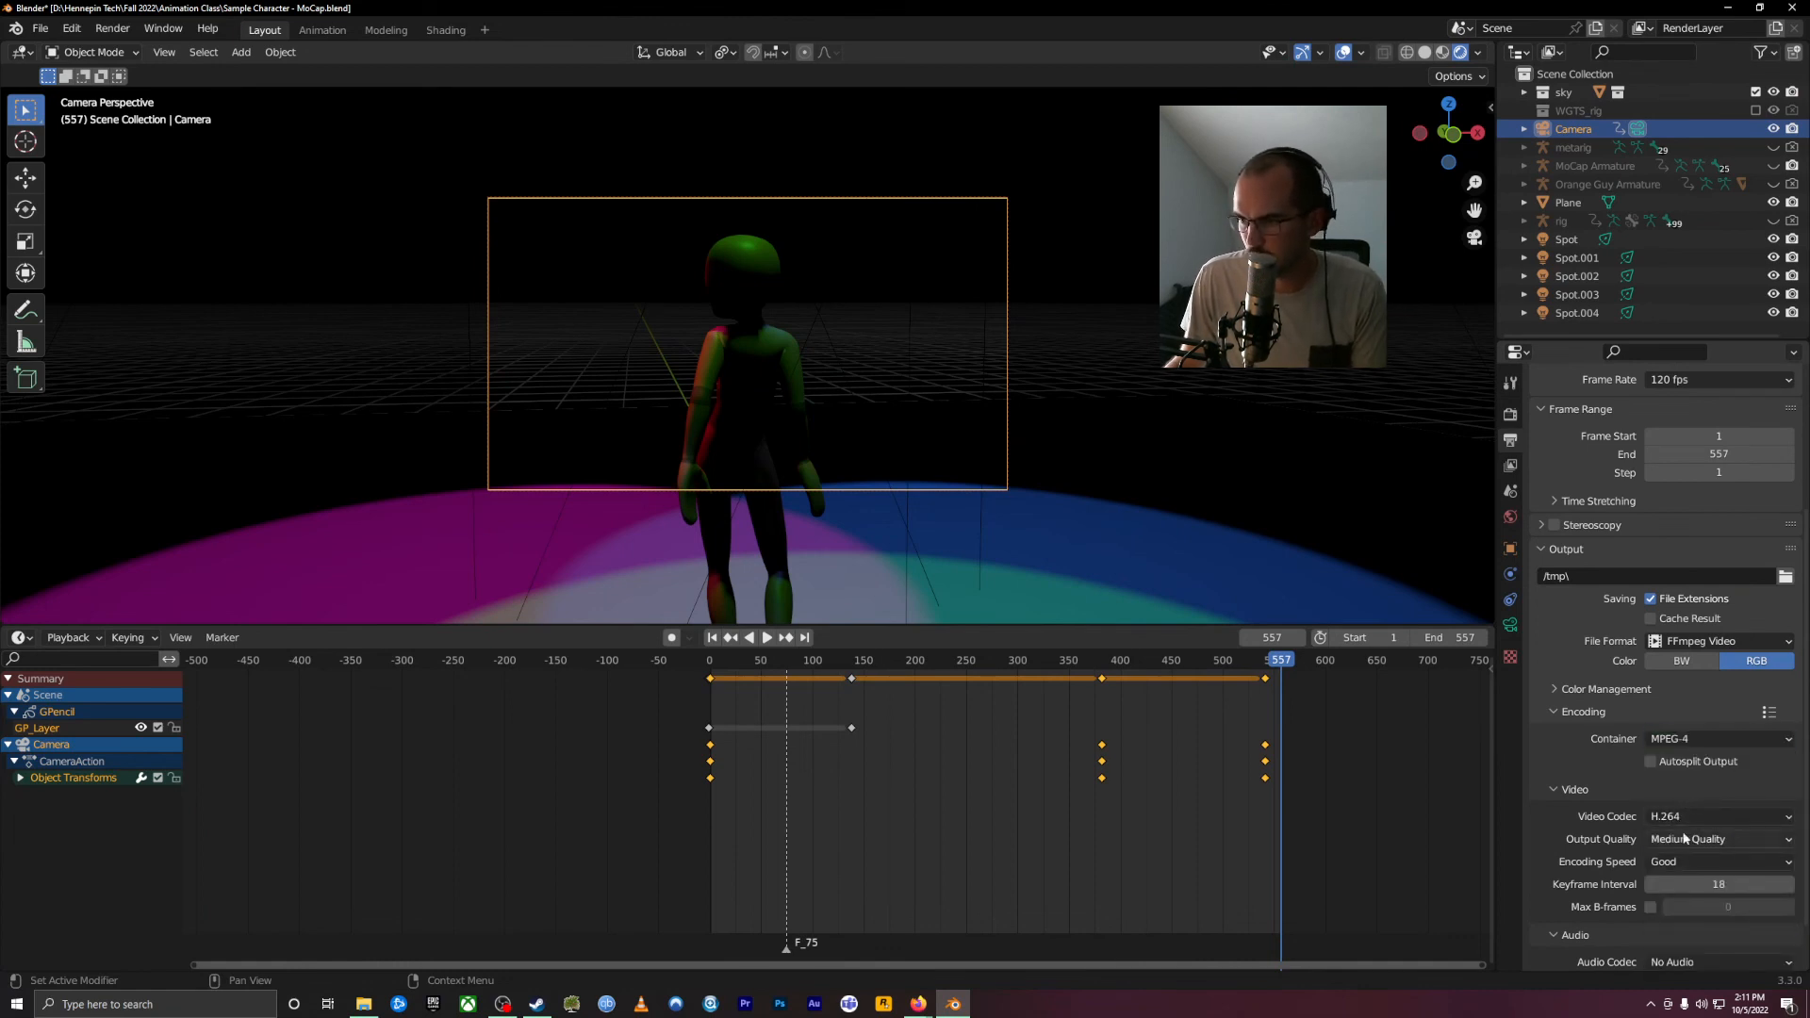
scroll(1637, 833, down, 2)
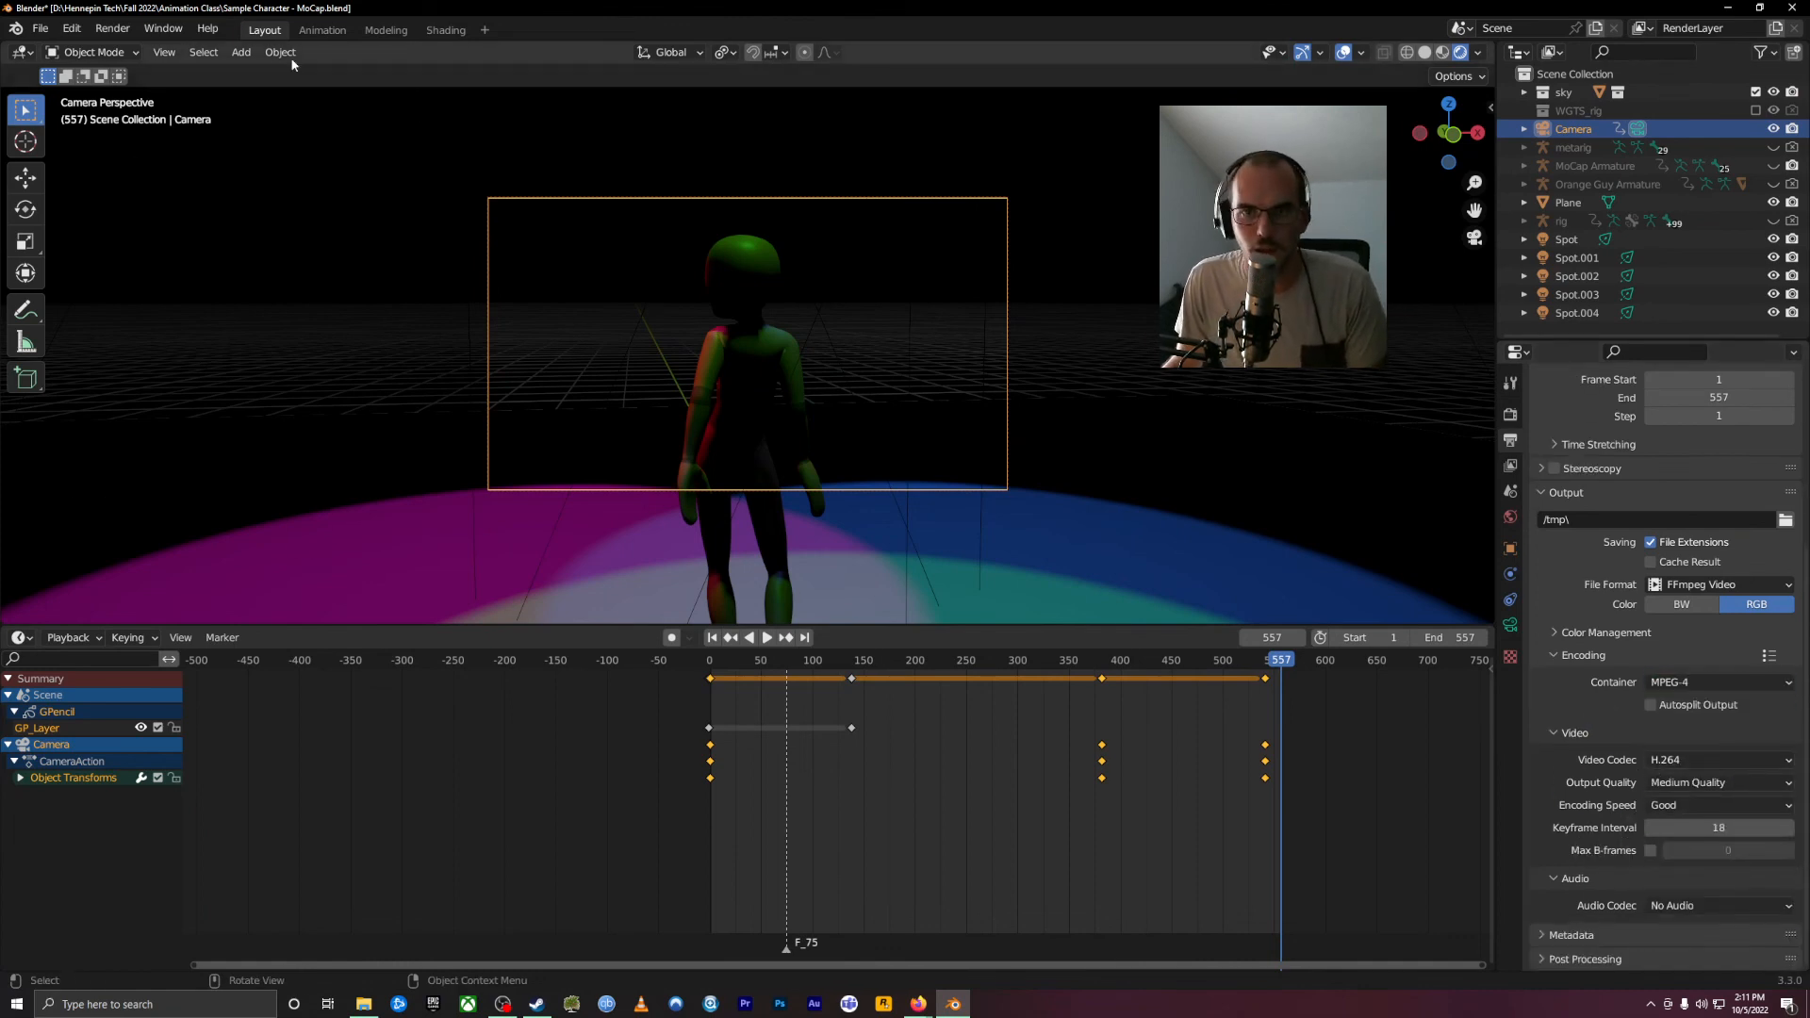
Step: Set the render output file to Chacha Dance in the Animation Class folder inside Fall 2022
click(1782, 519)
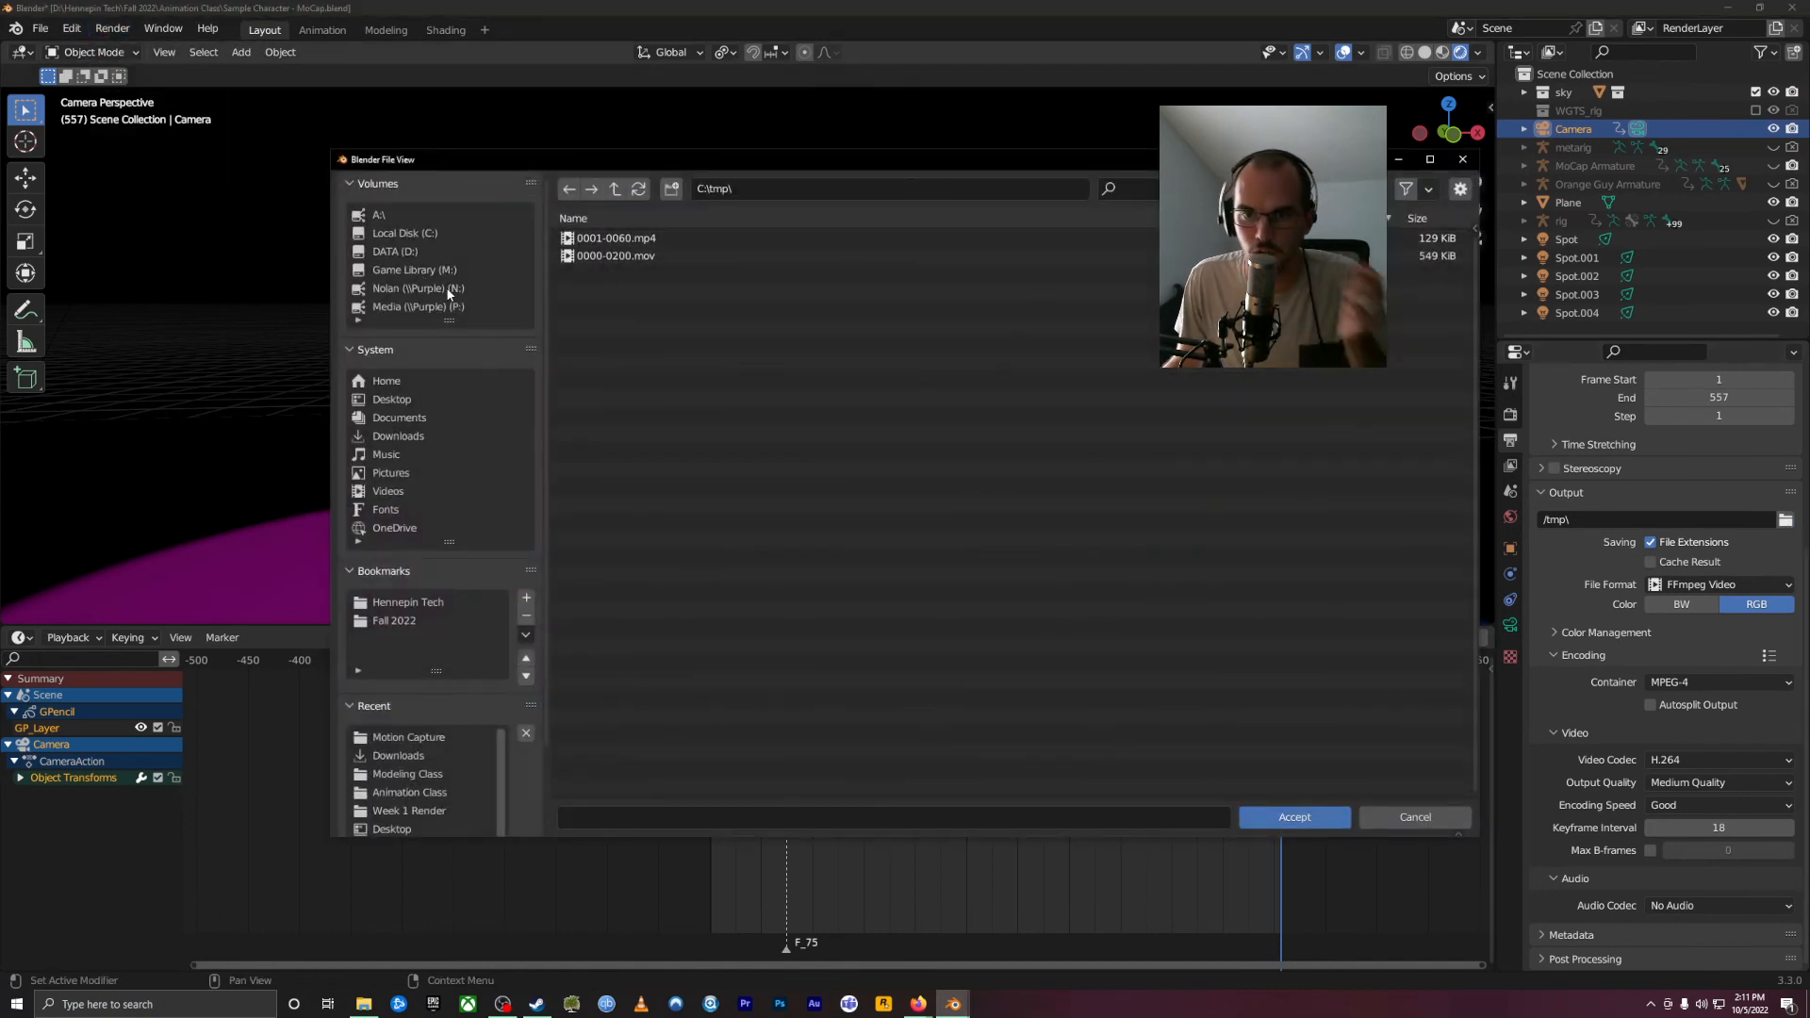
double_click(411, 624)
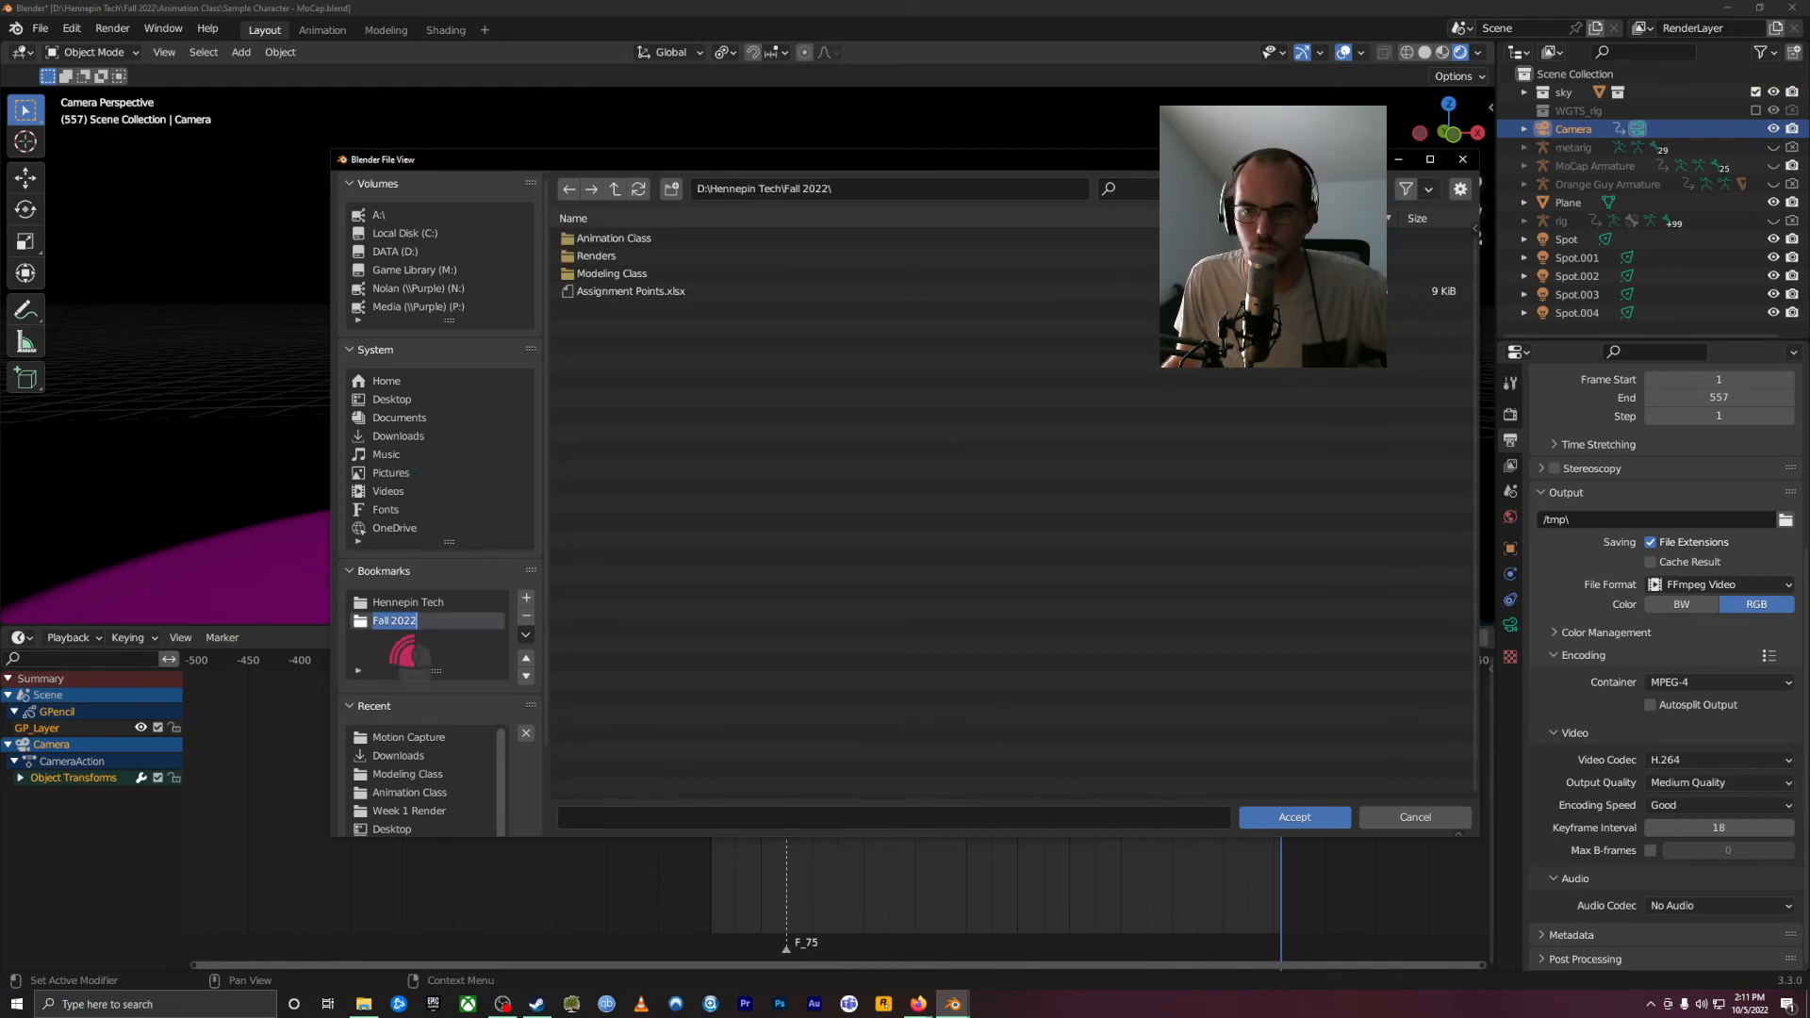
double_click(615, 239)
click(743, 822)
text(Chacha Dance)
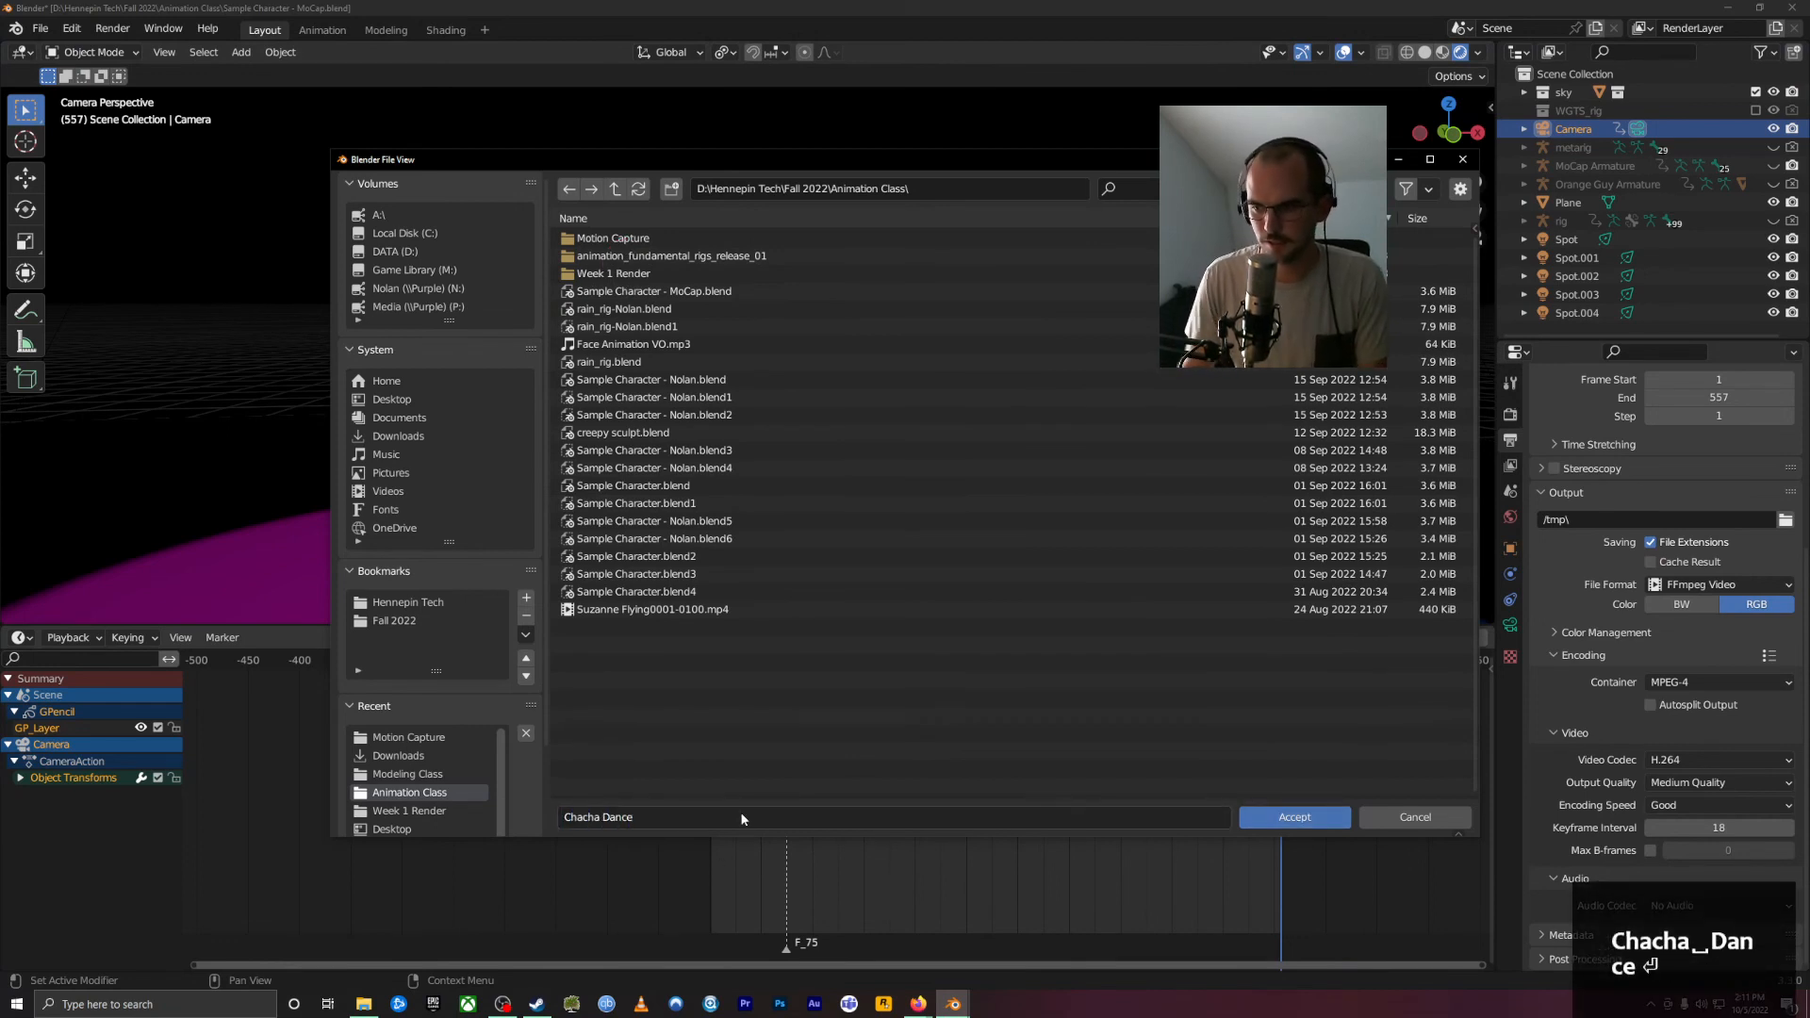
key(Return)
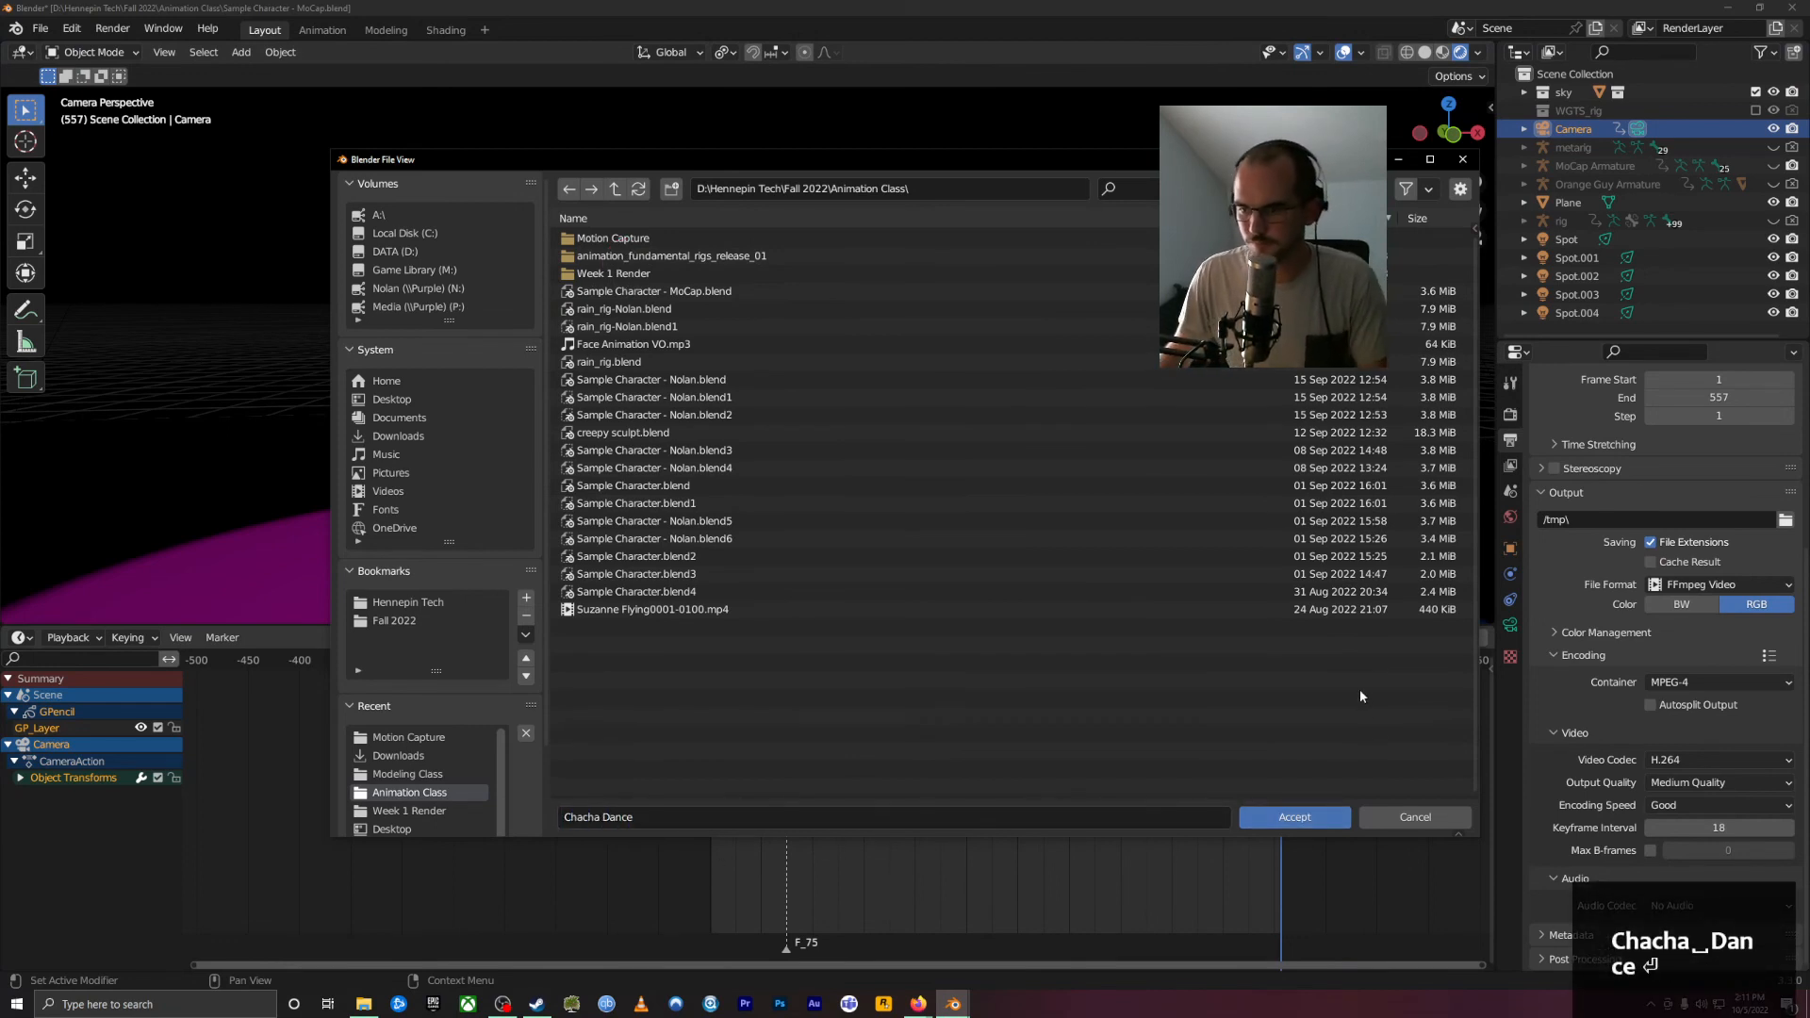
click(1295, 817)
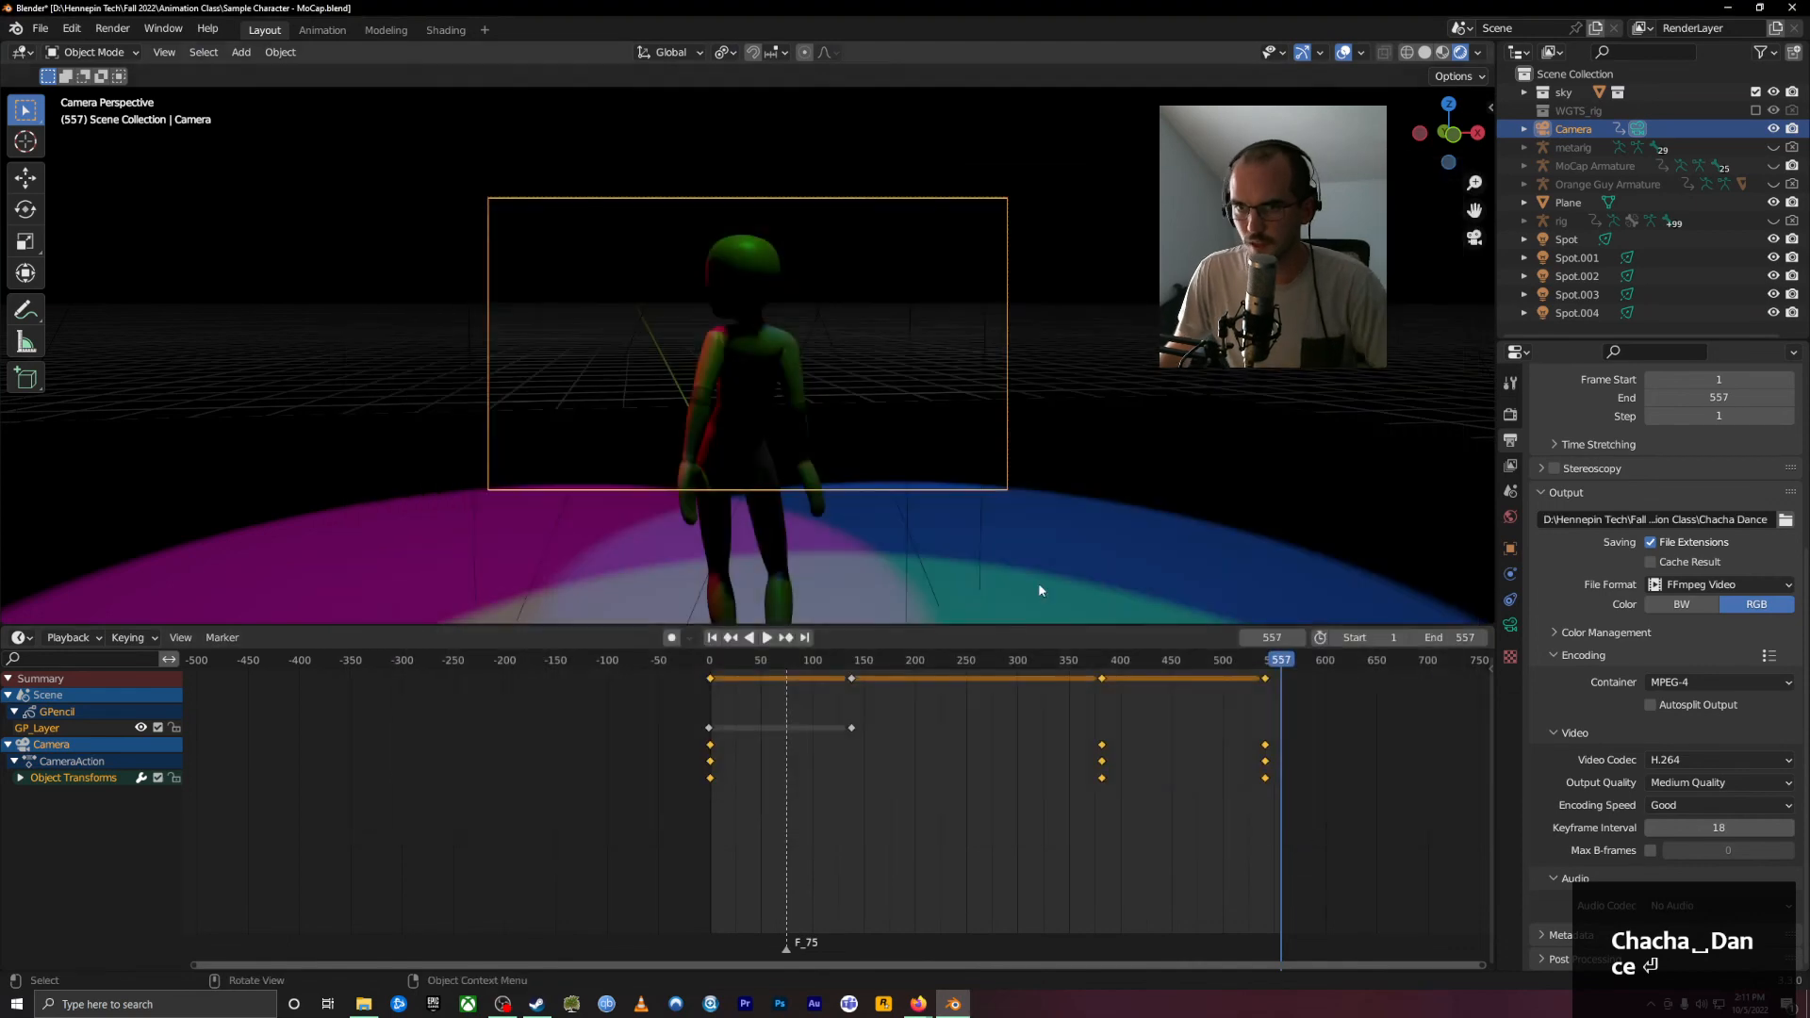
Step: Render the animation and close the playback of Chacha Cycles.mp4 in VLC media player
click(113, 28)
click(137, 69)
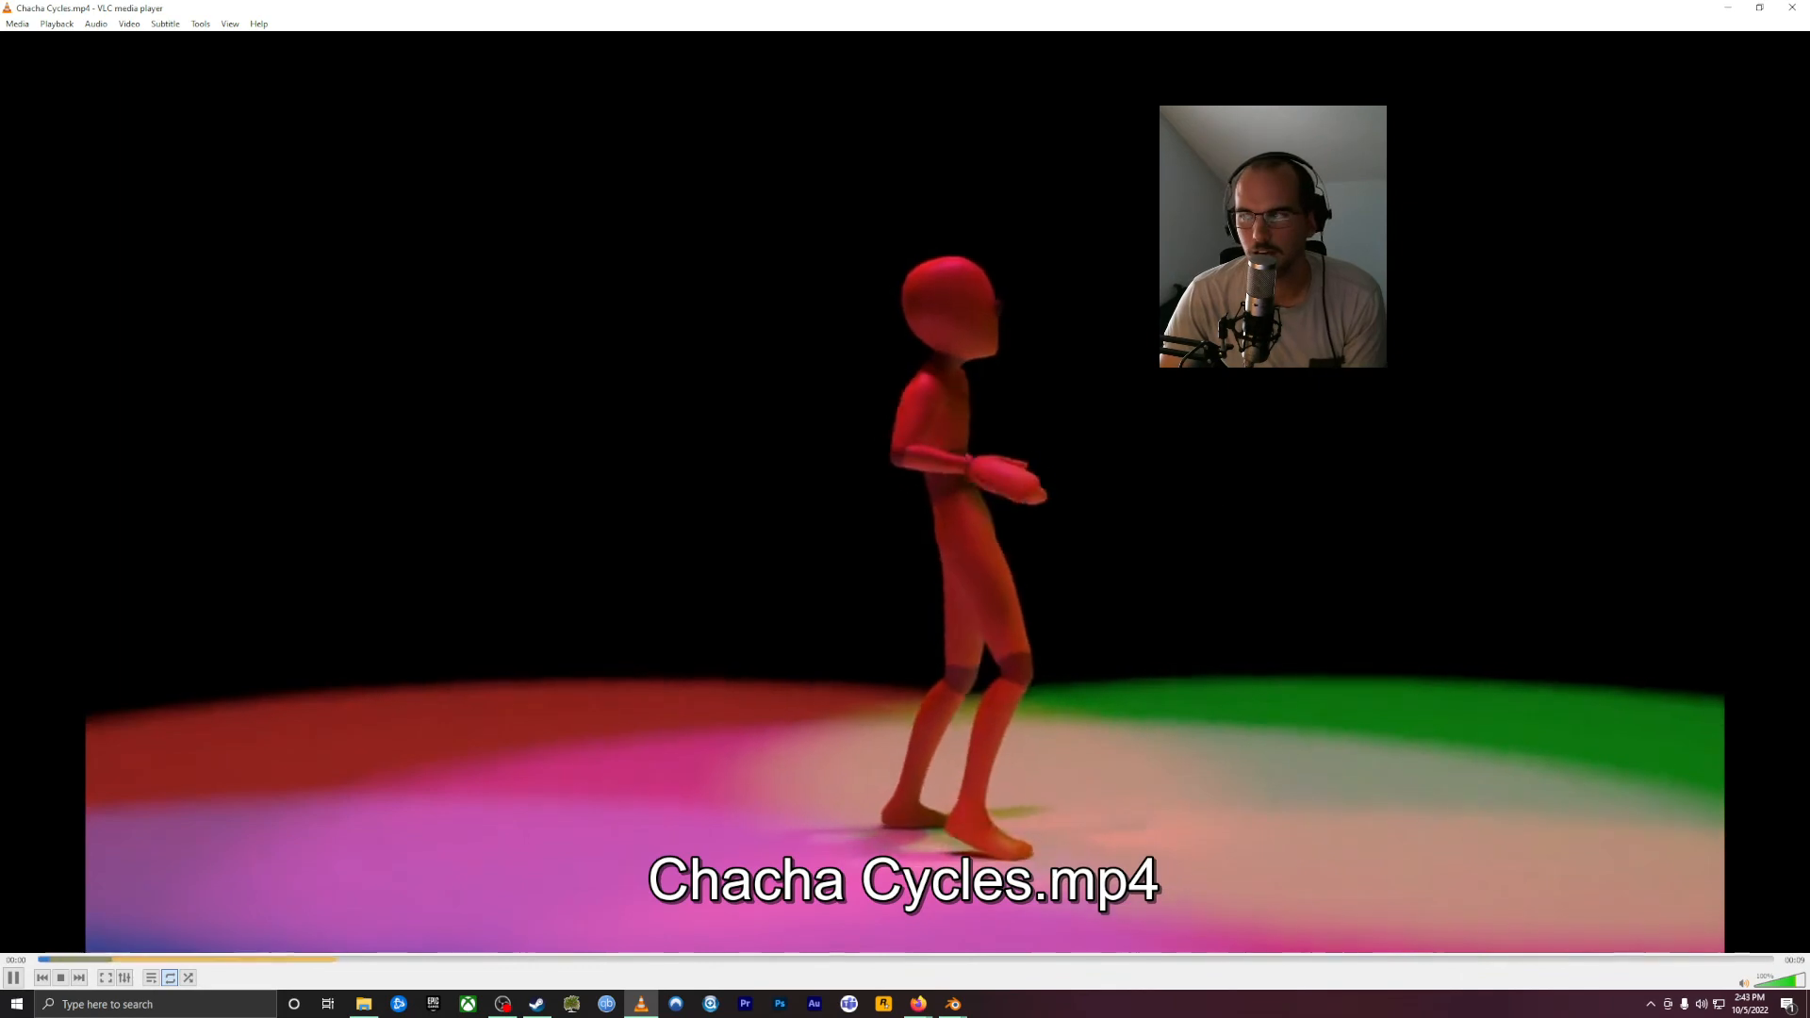
click(1795, 7)
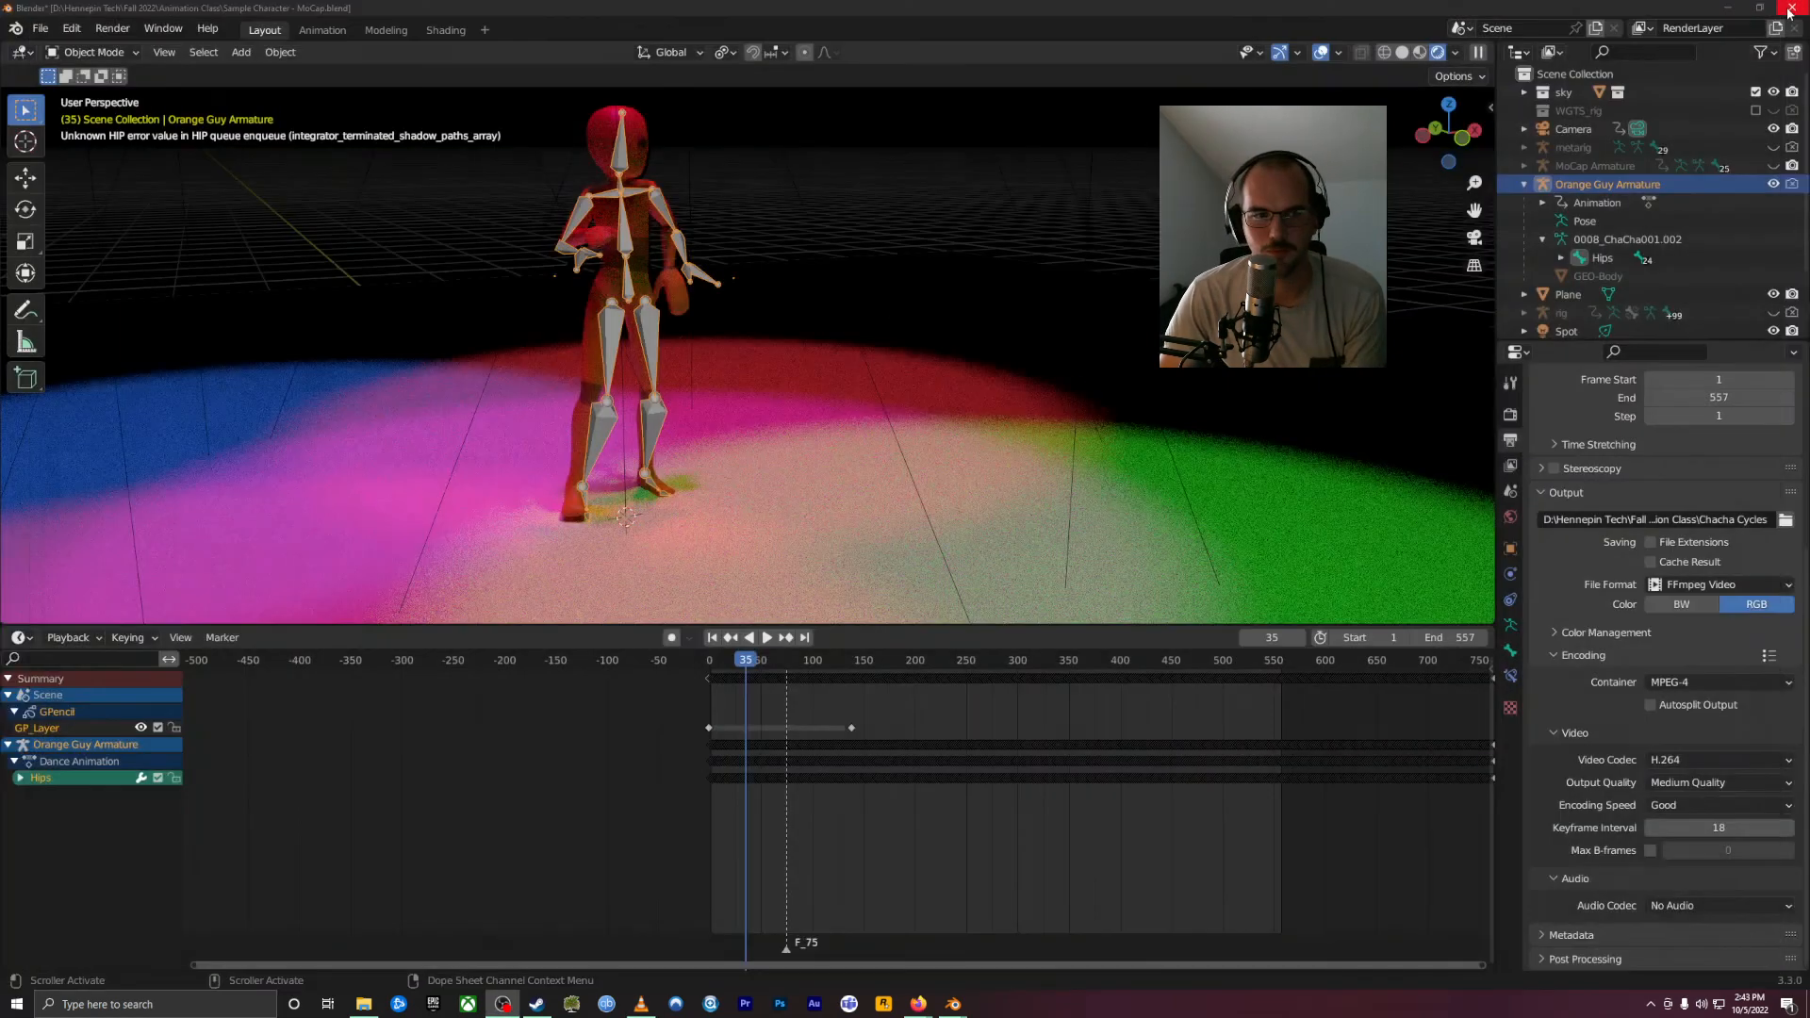